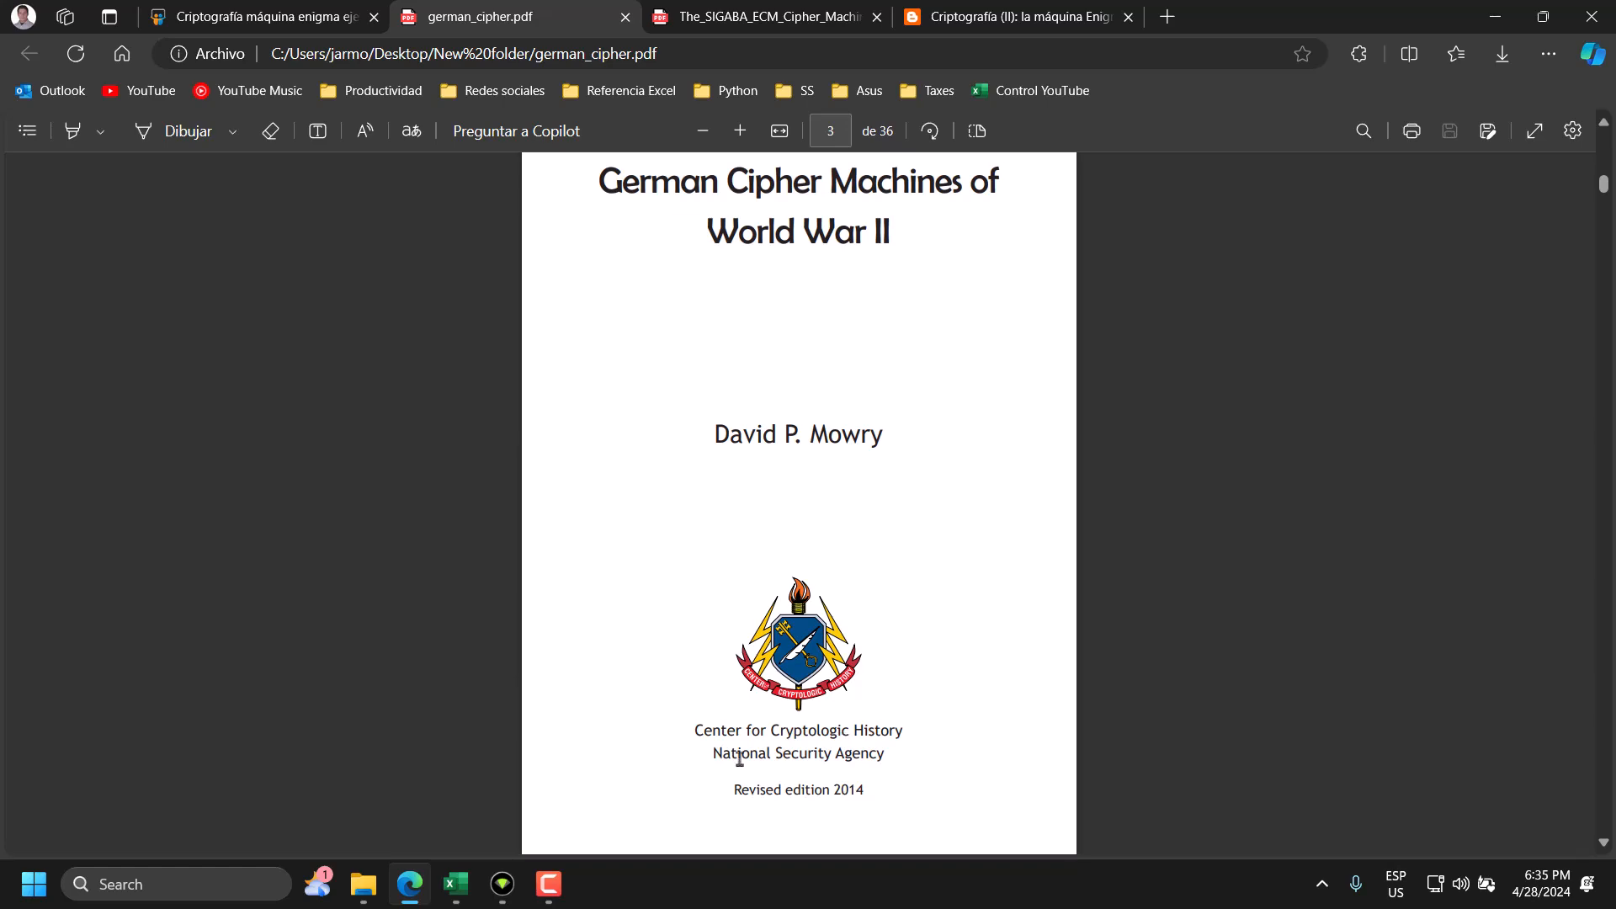
# - Open the SIGABA/ECM II Cipher Machine PDF, go to page 1 and review its cover and the title page on page 3
pyautogui.click(792, 27)
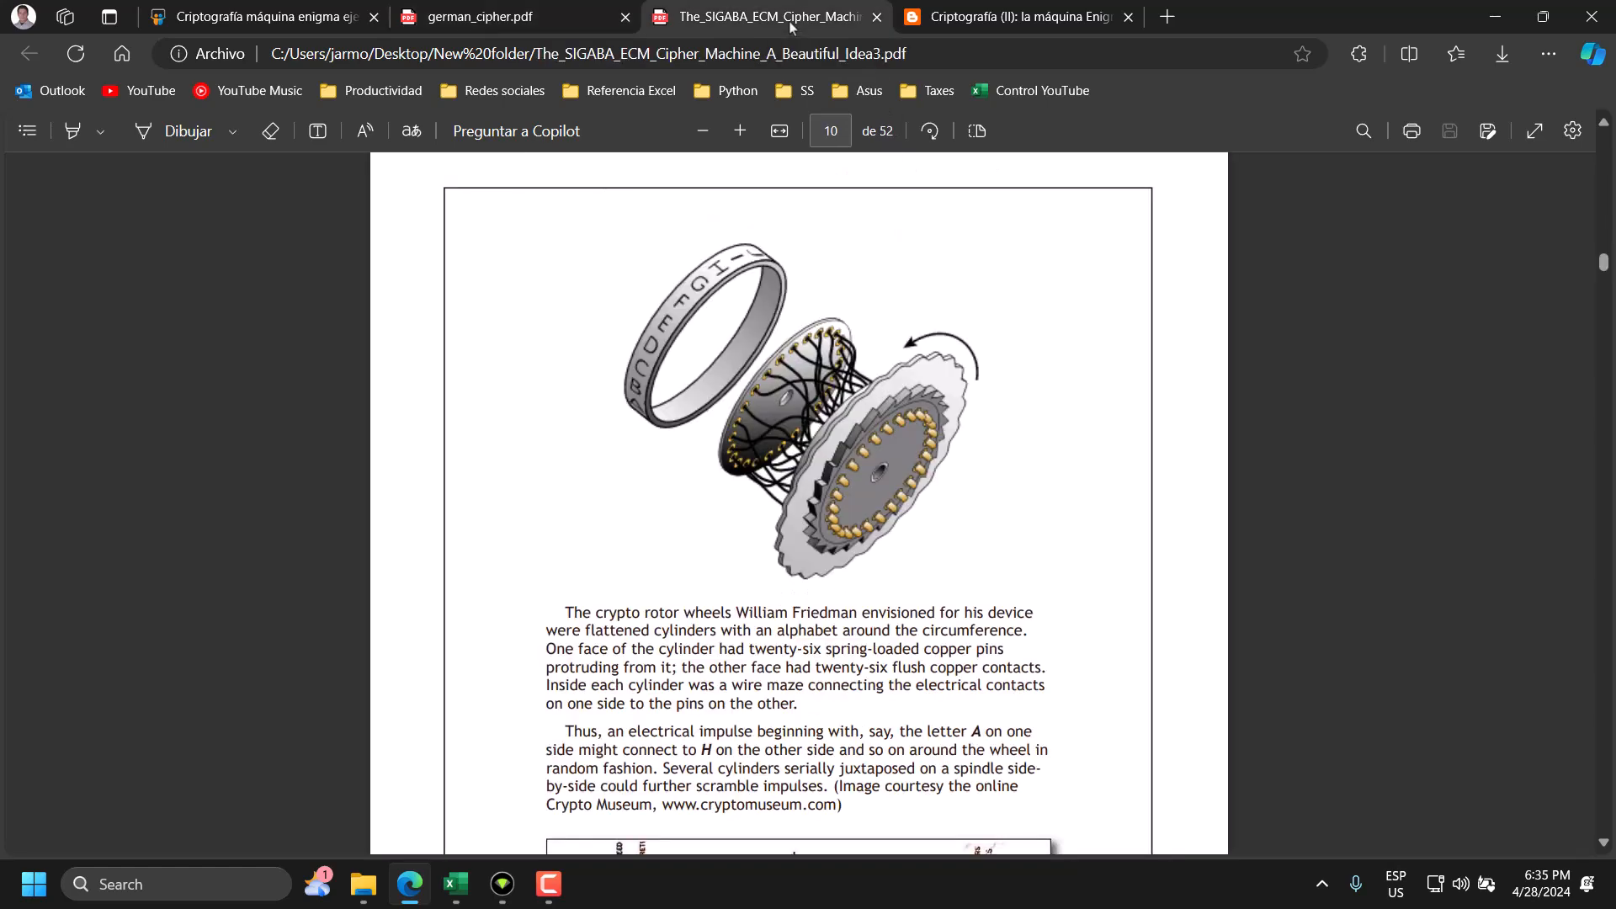
pyautogui.moveTo(836, 132); pyautogui.dragTo(815, 133)
pyautogui.write('1')
pyautogui.press('Return')
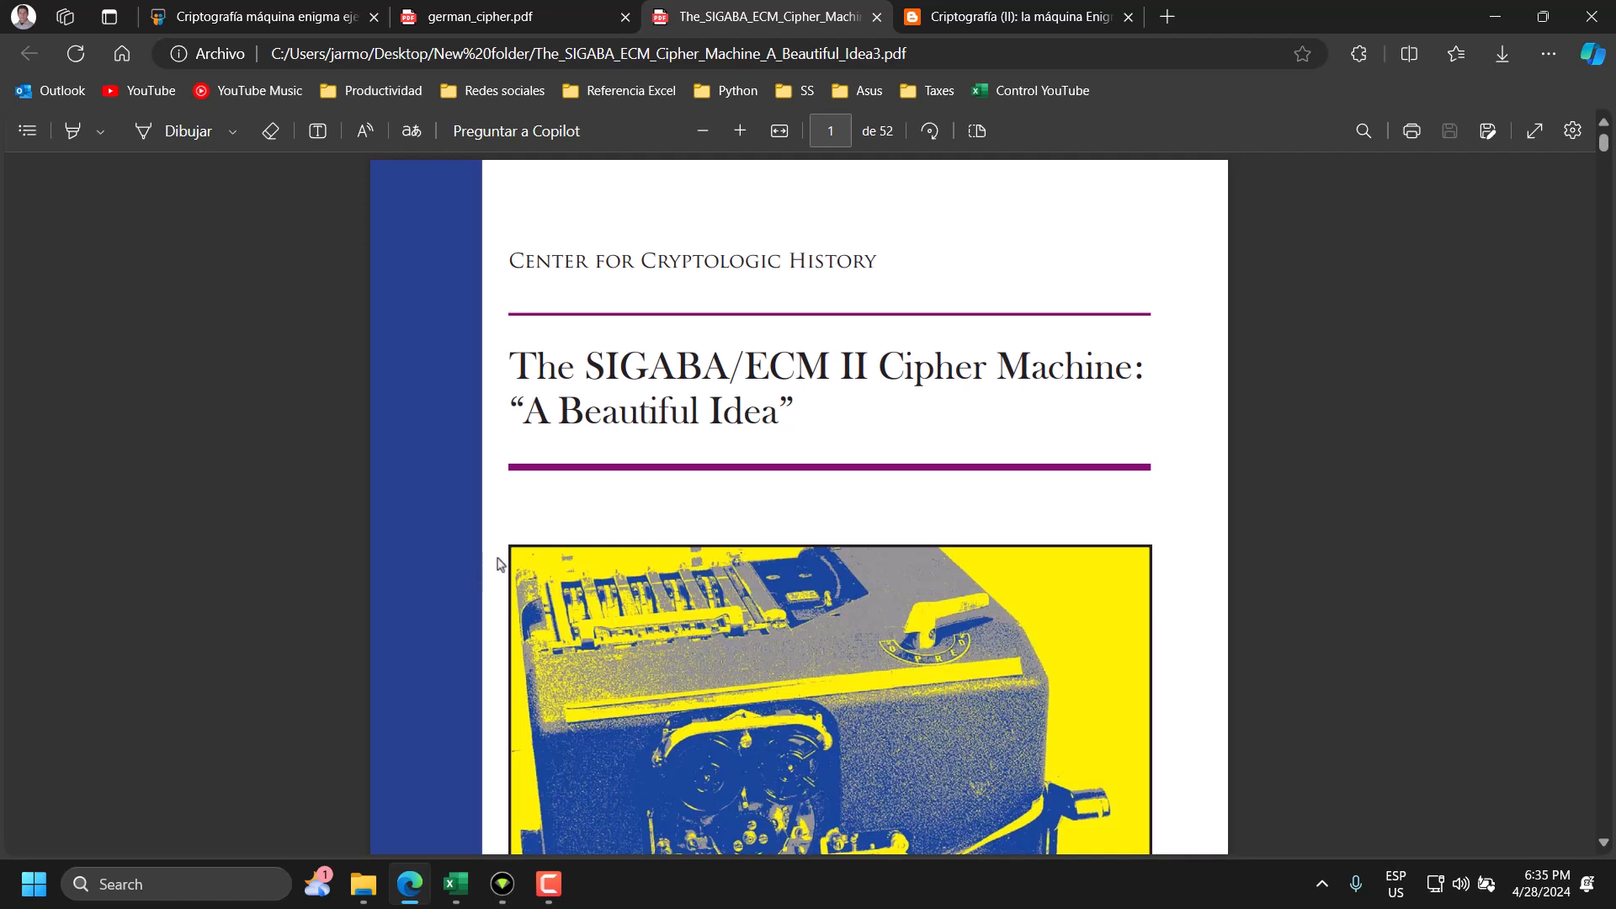
pyautogui.scroll(-10, 472, 566)
pyautogui.scroll(-15, 534, 565)
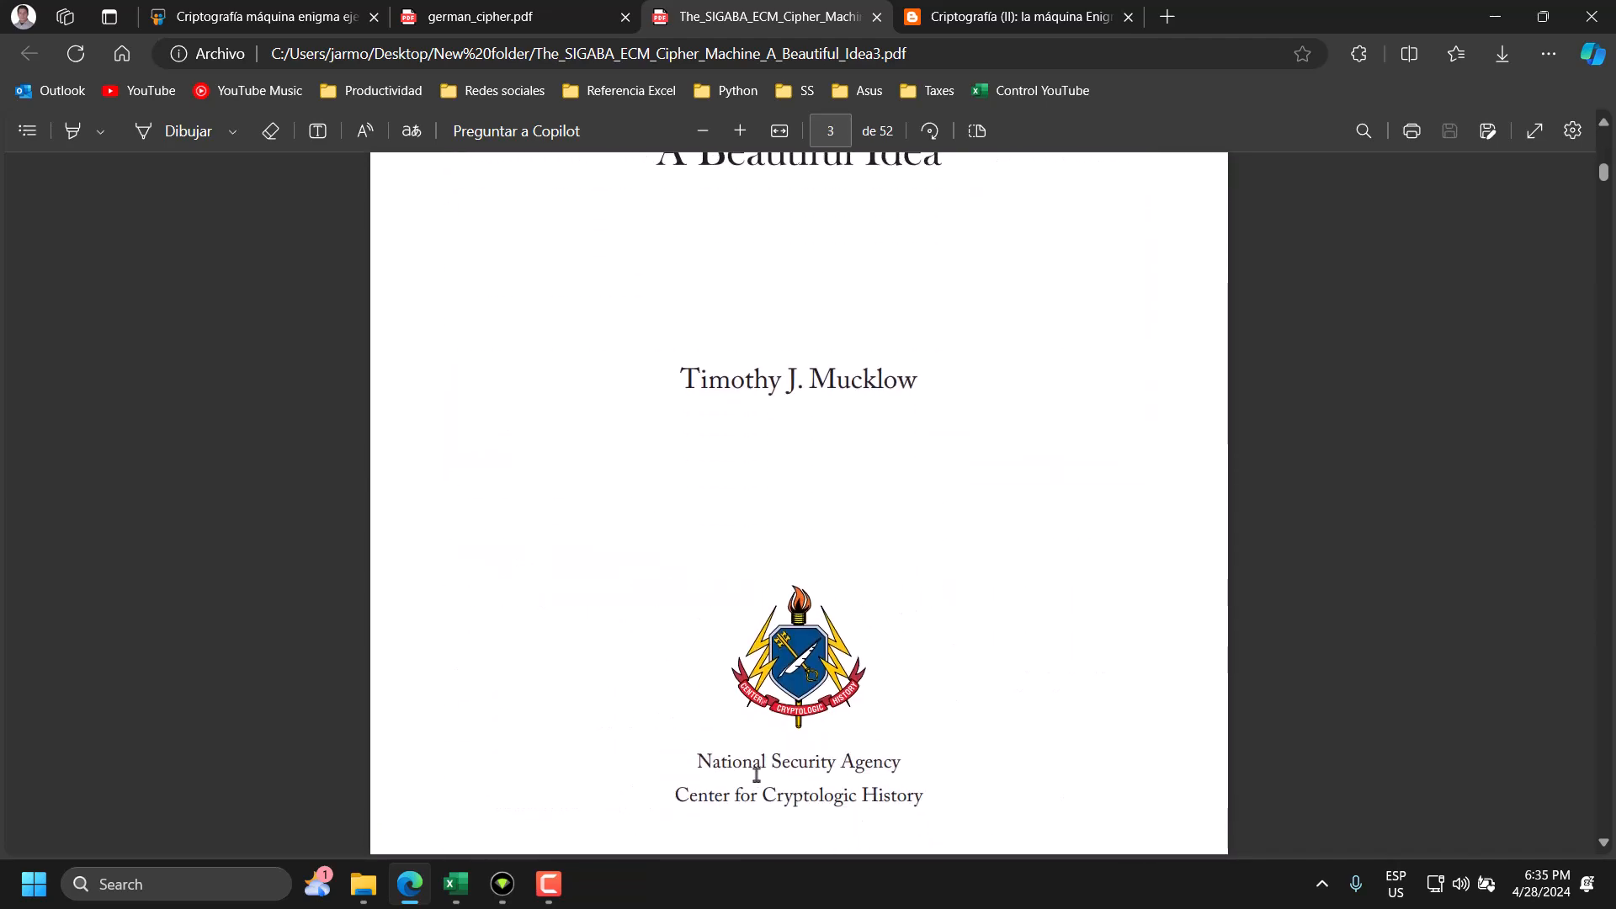
pyautogui.scroll(2, 679, 589)
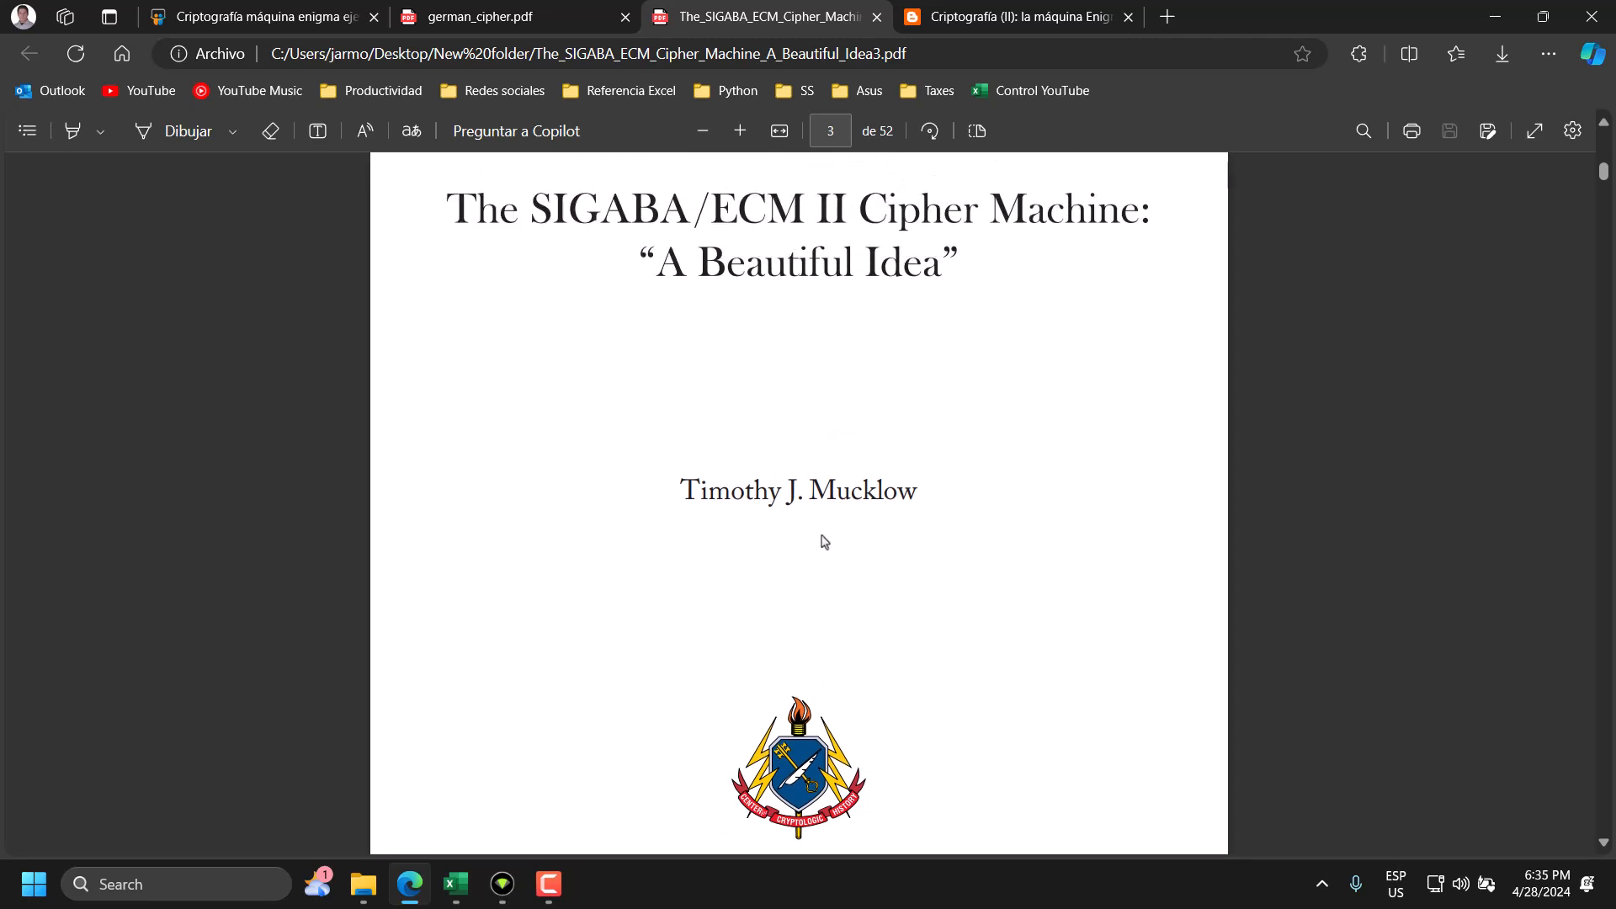
pyautogui.scroll(-2, 823, 541)
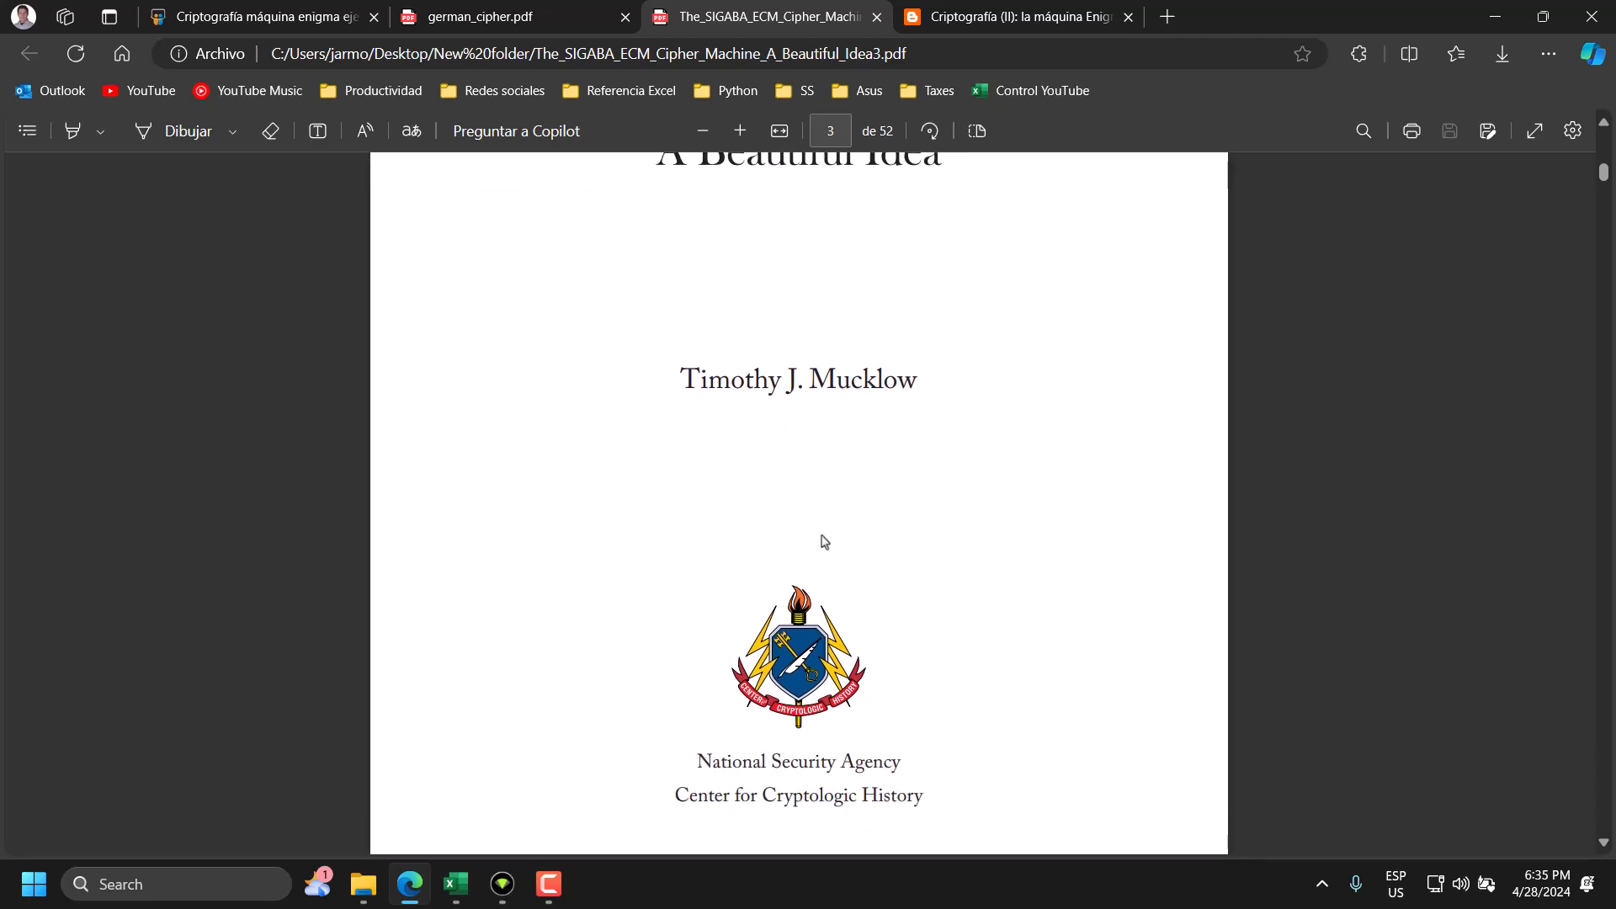
pyautogui.scroll(2, 824, 541)
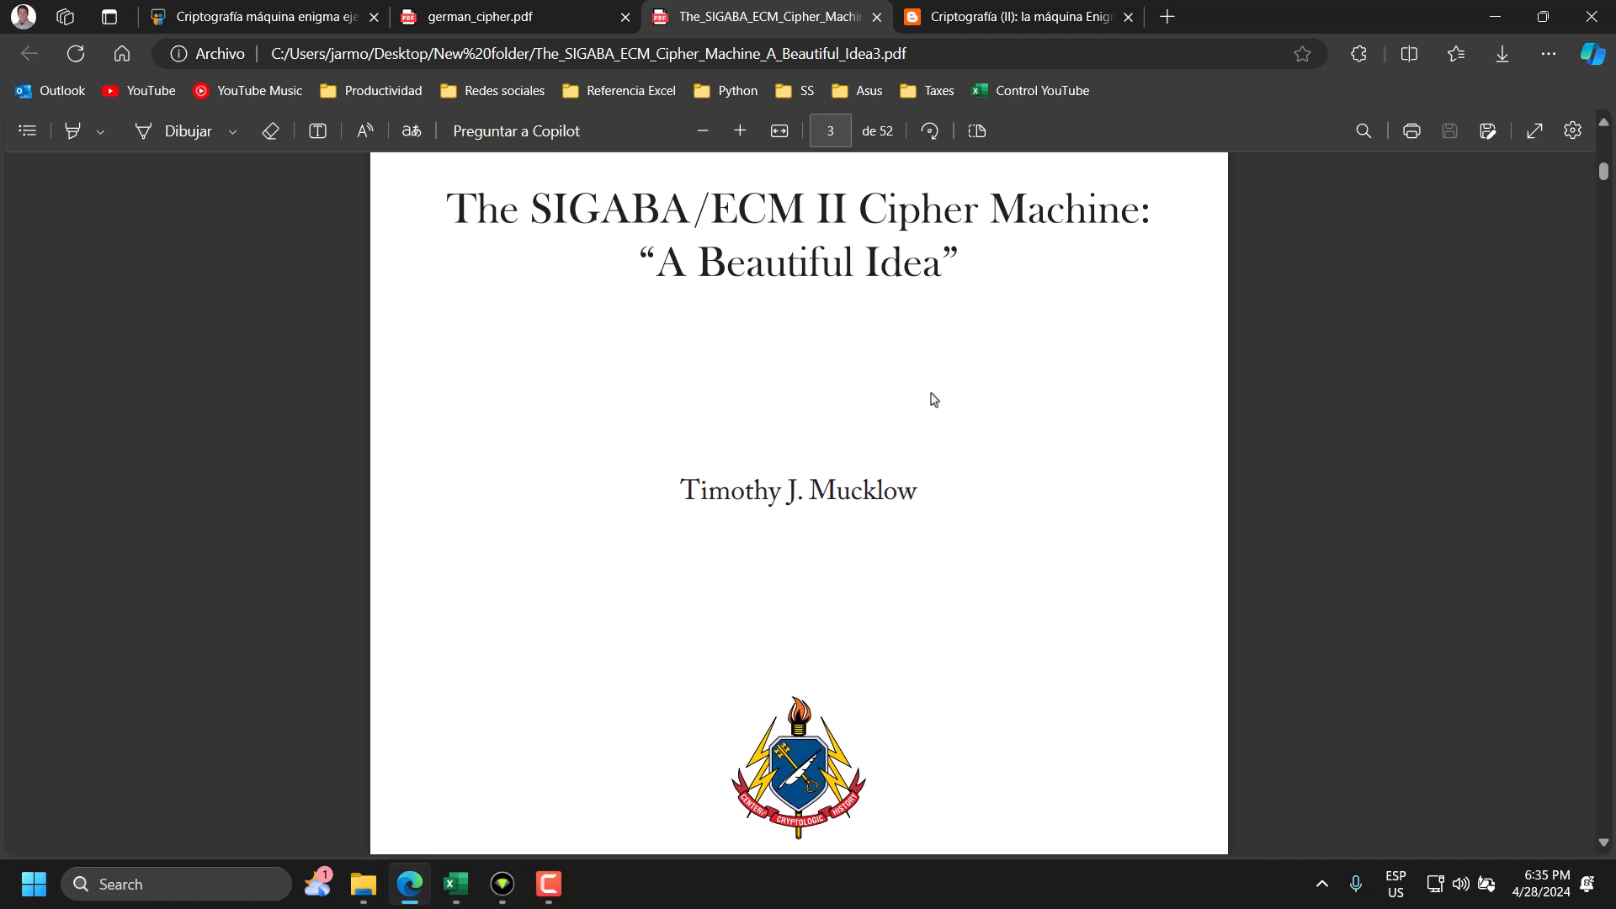
pyautogui.scroll(-4, 933, 399)
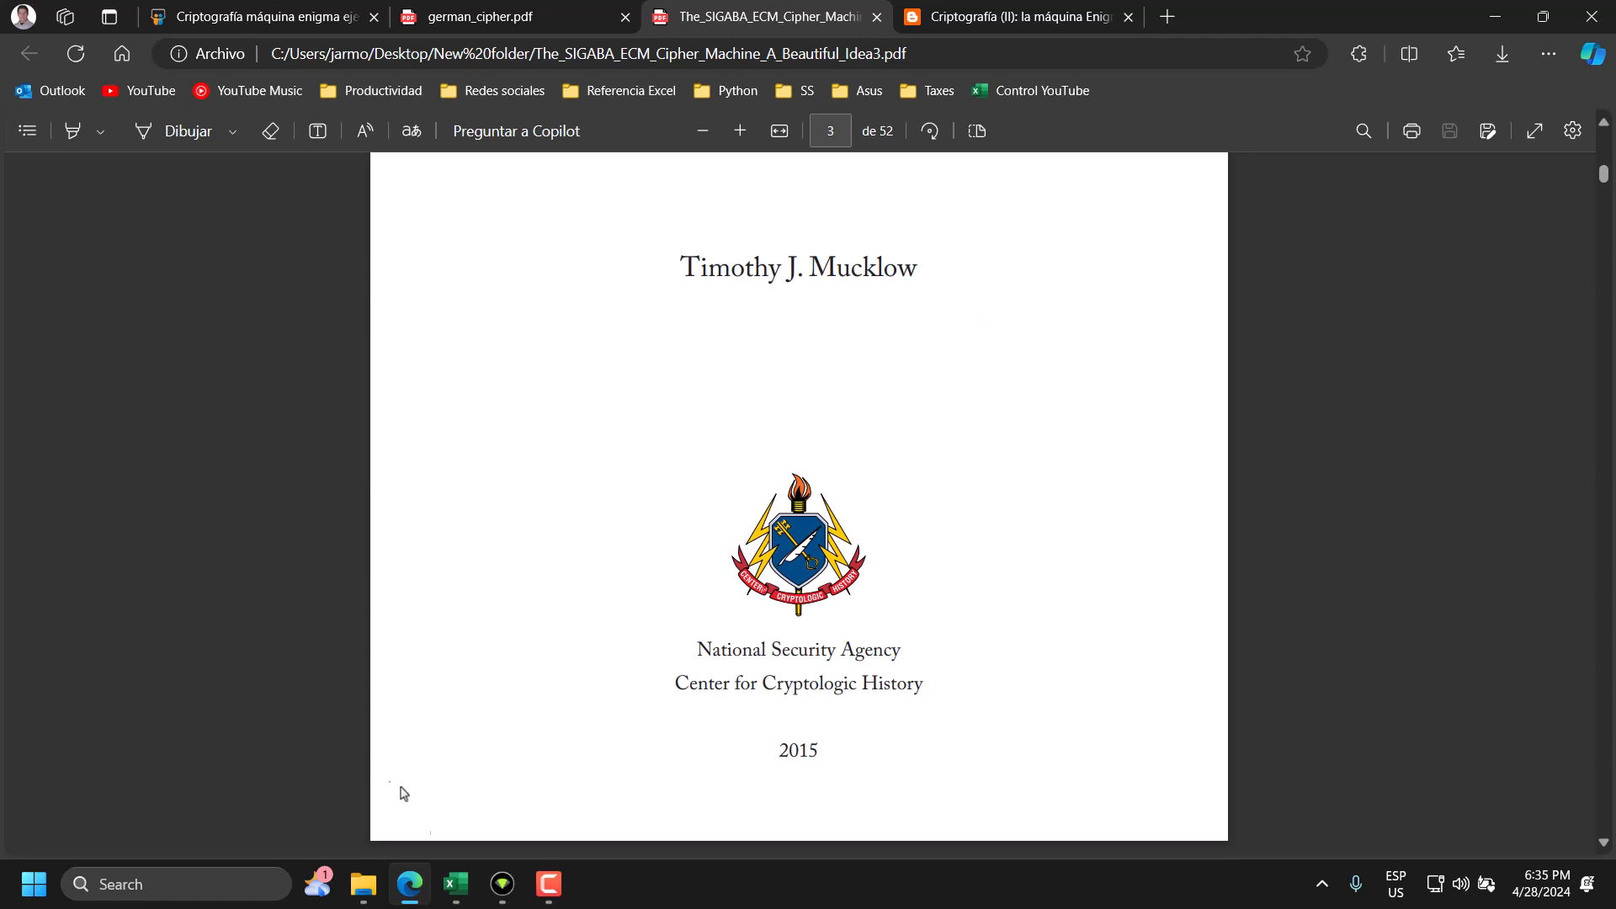
# - Examine the Enigma rotor wiring diagram in the browser's Slideshare presentation on Enigma machine cryptography
pyautogui.click(456, 884)
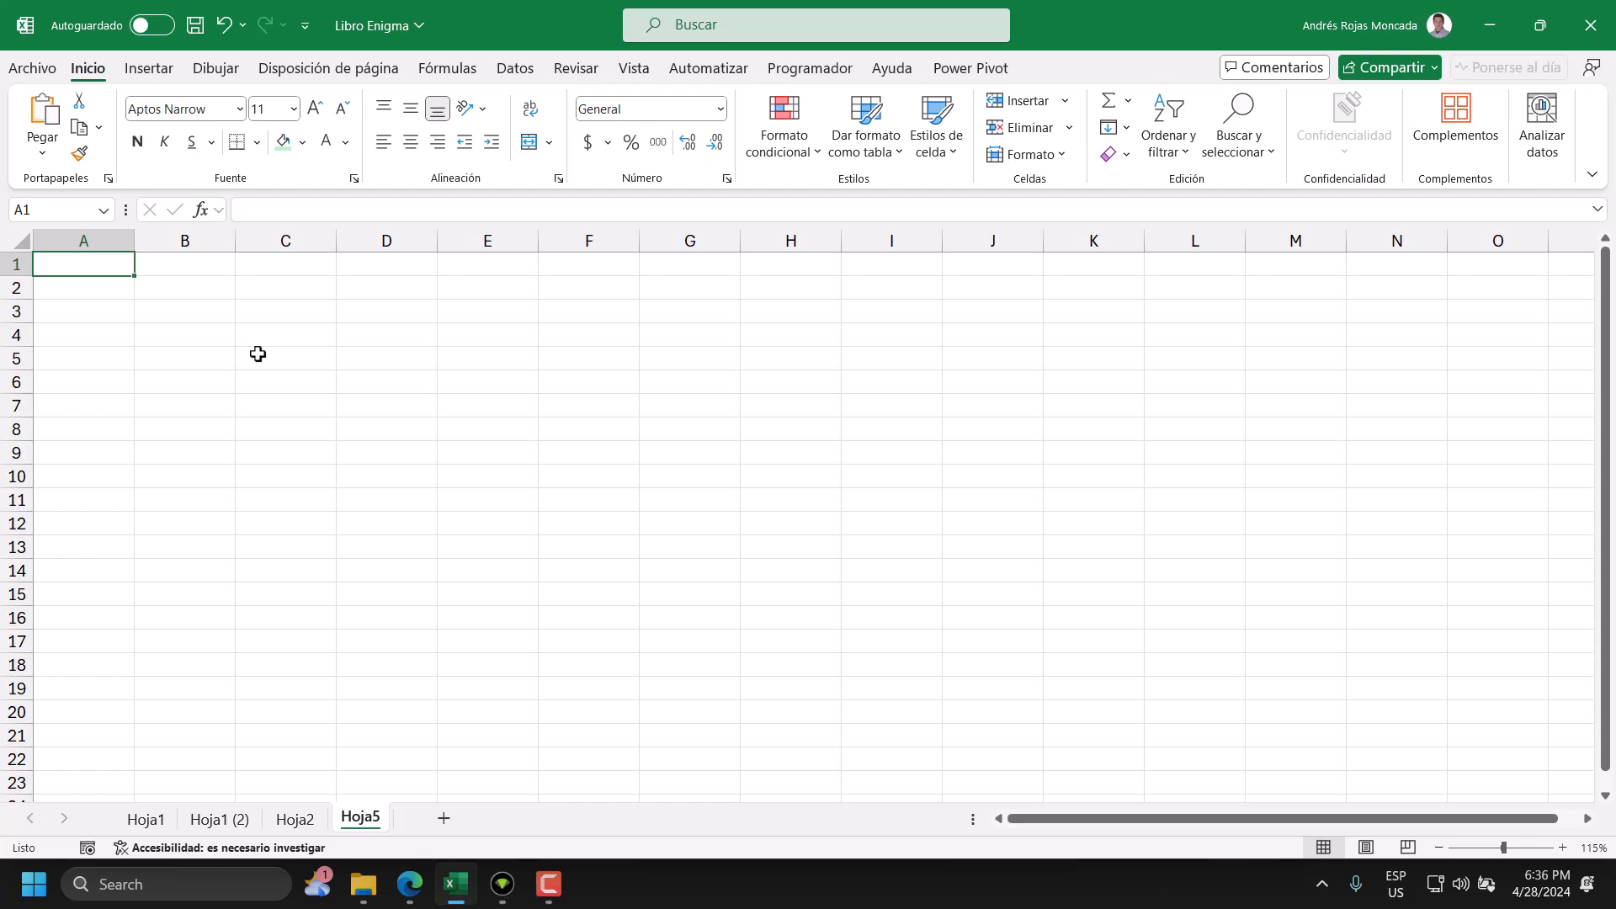
pyautogui.click(409, 884)
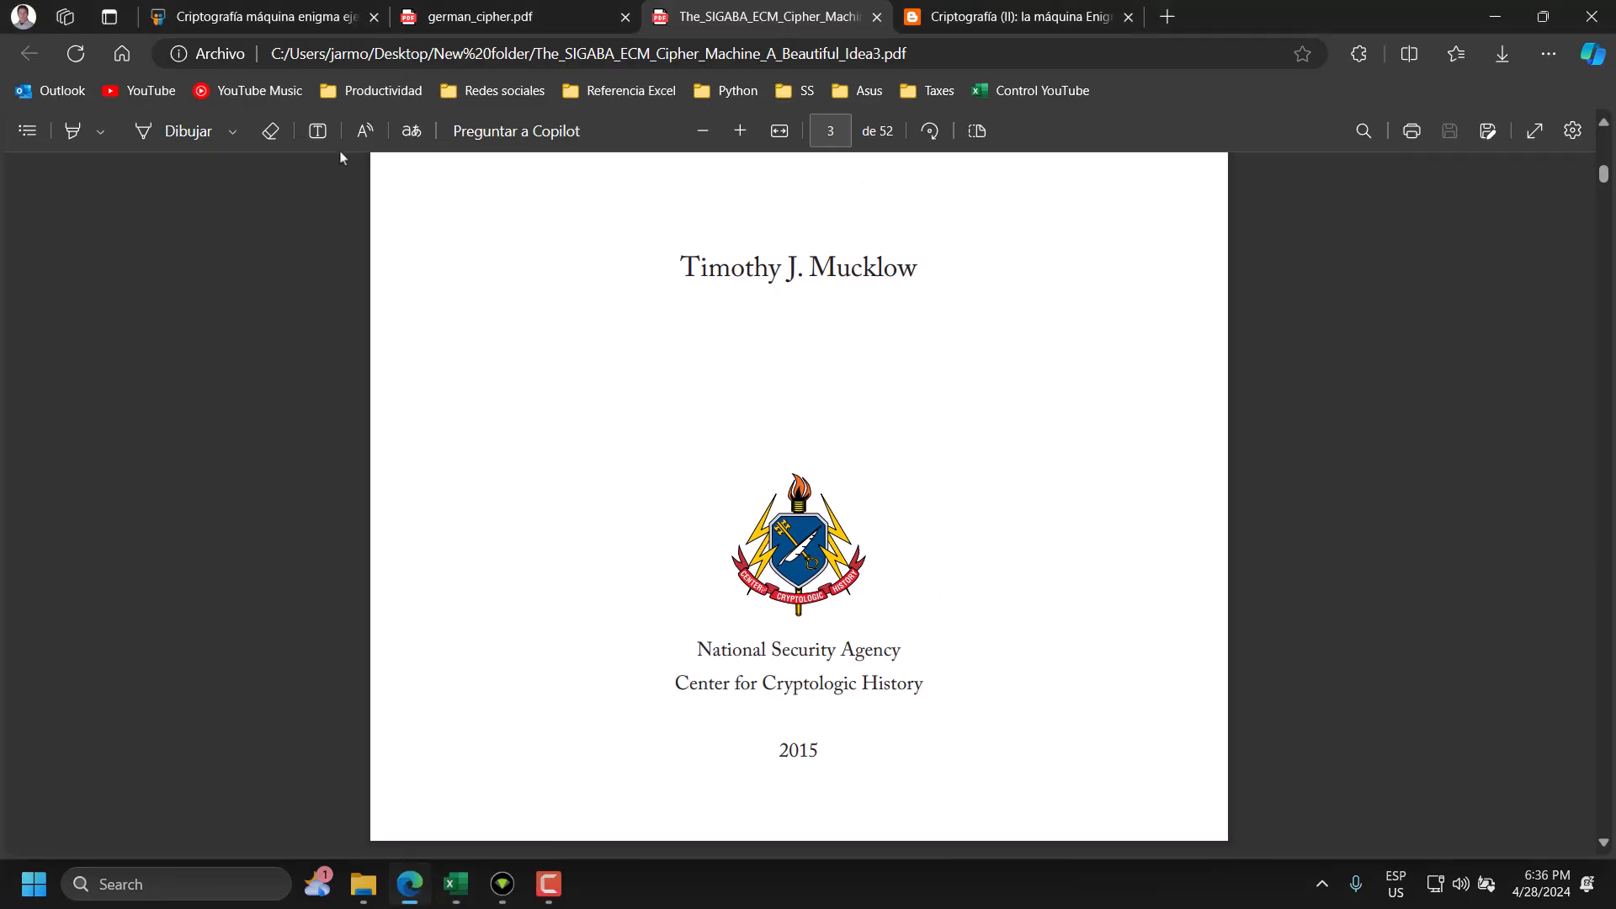
pyautogui.click(264, 25)
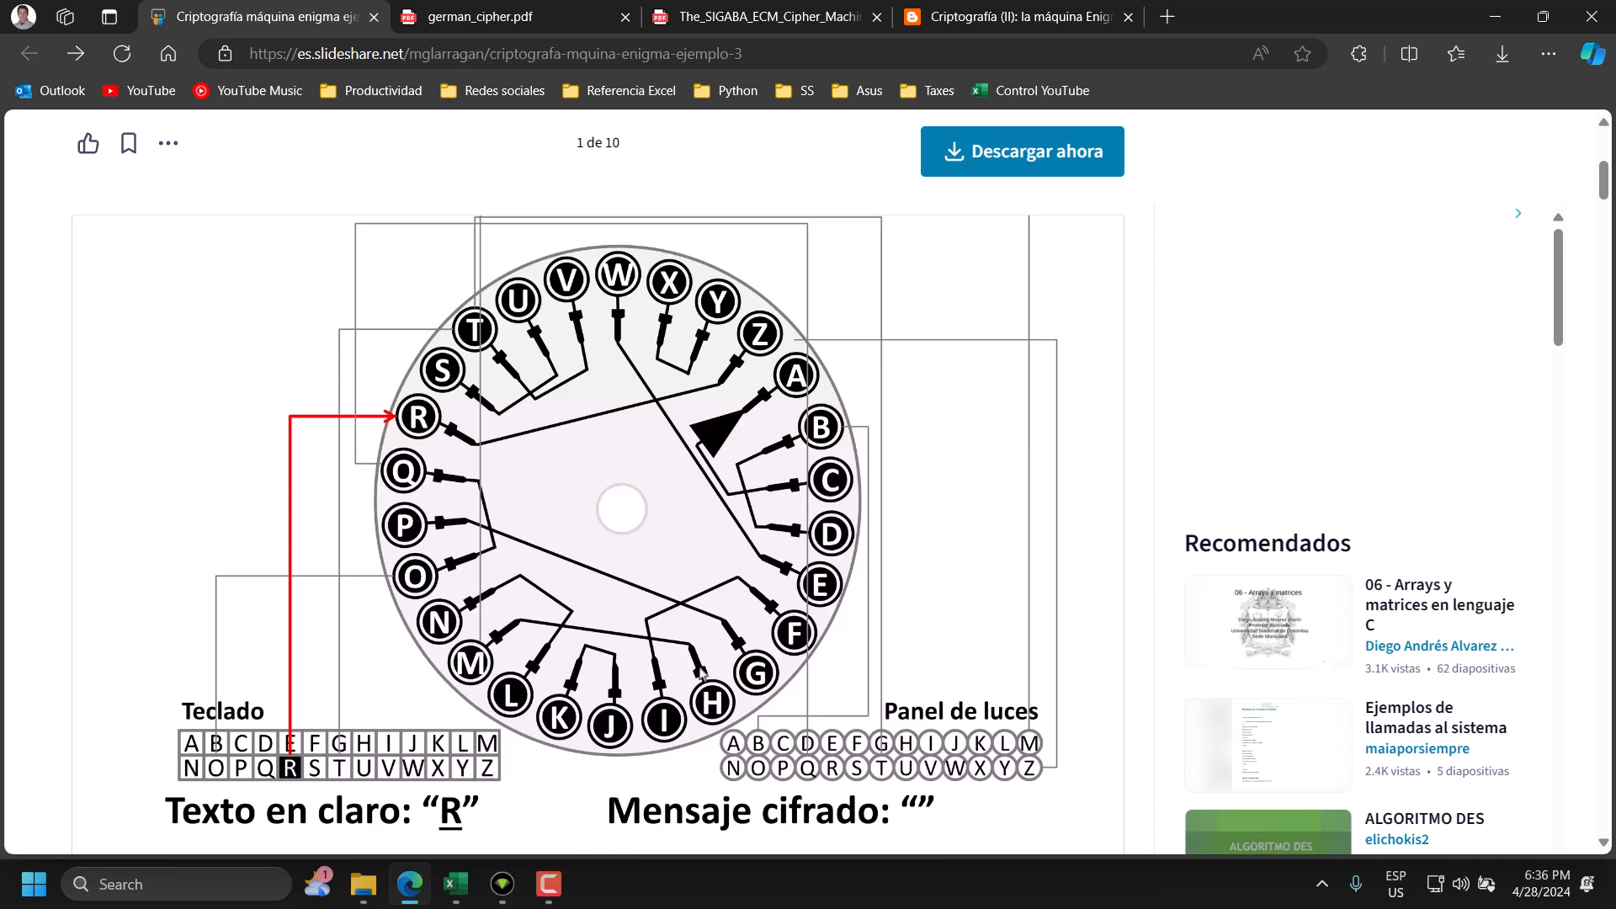
# - Switch to Excel and enter the label Caracteres in cell A1 of sheet Hoja5
pyautogui.click(455, 884)
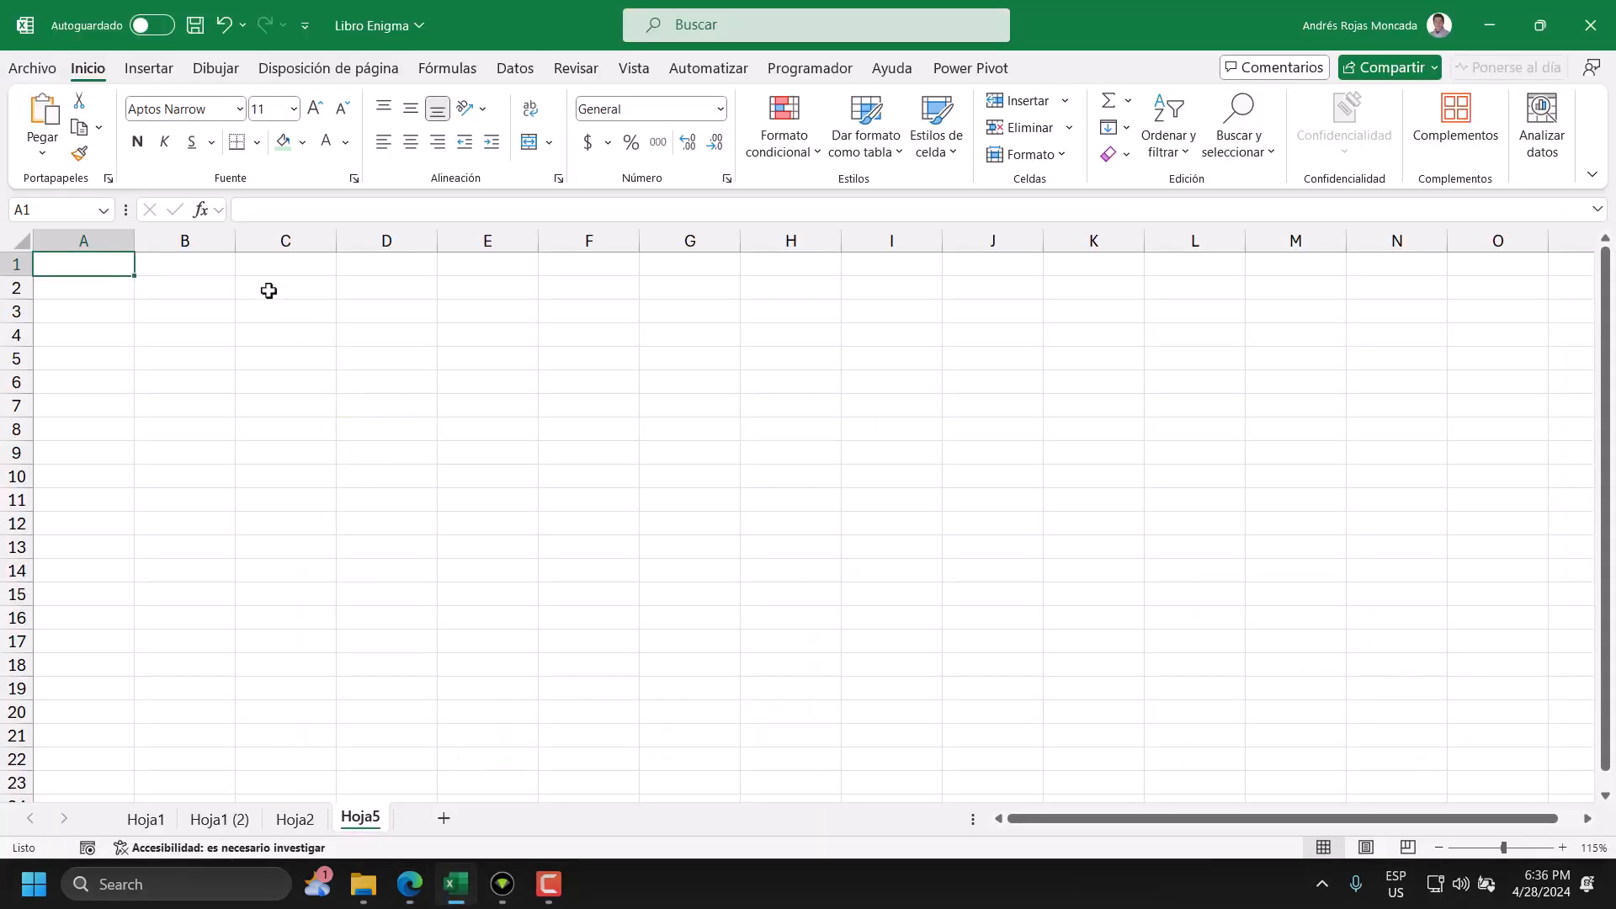
pyautogui.write('Caracteres')
pyautogui.press('Return')
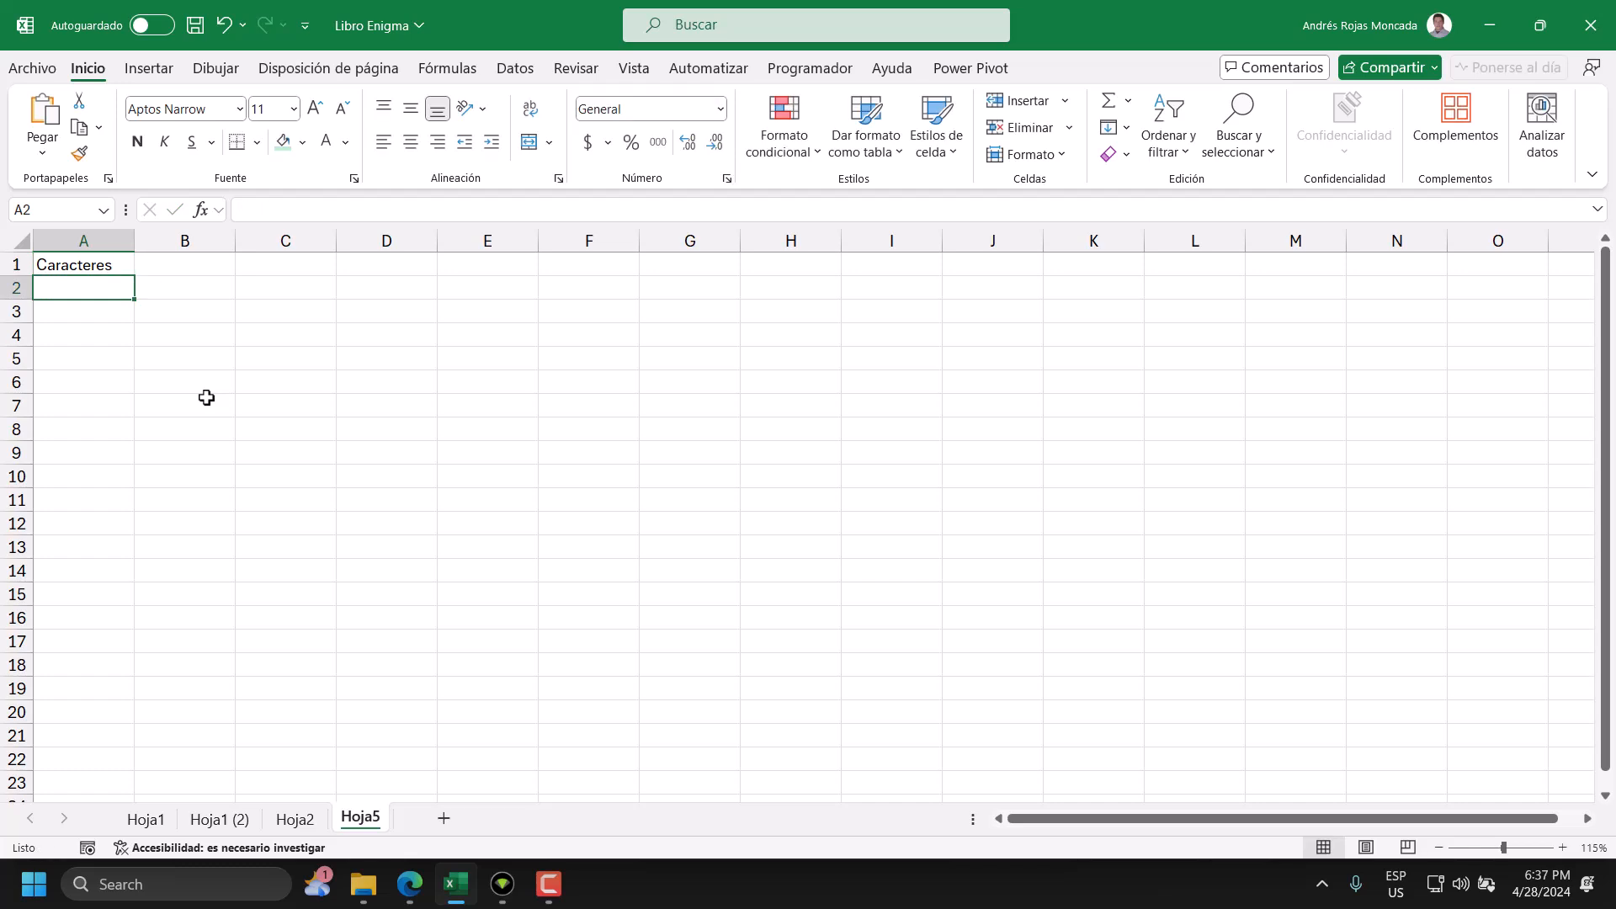
# - Format the Caracteres label in A1 with a dark blue fill and bold white text
pyautogui.click(105, 265)
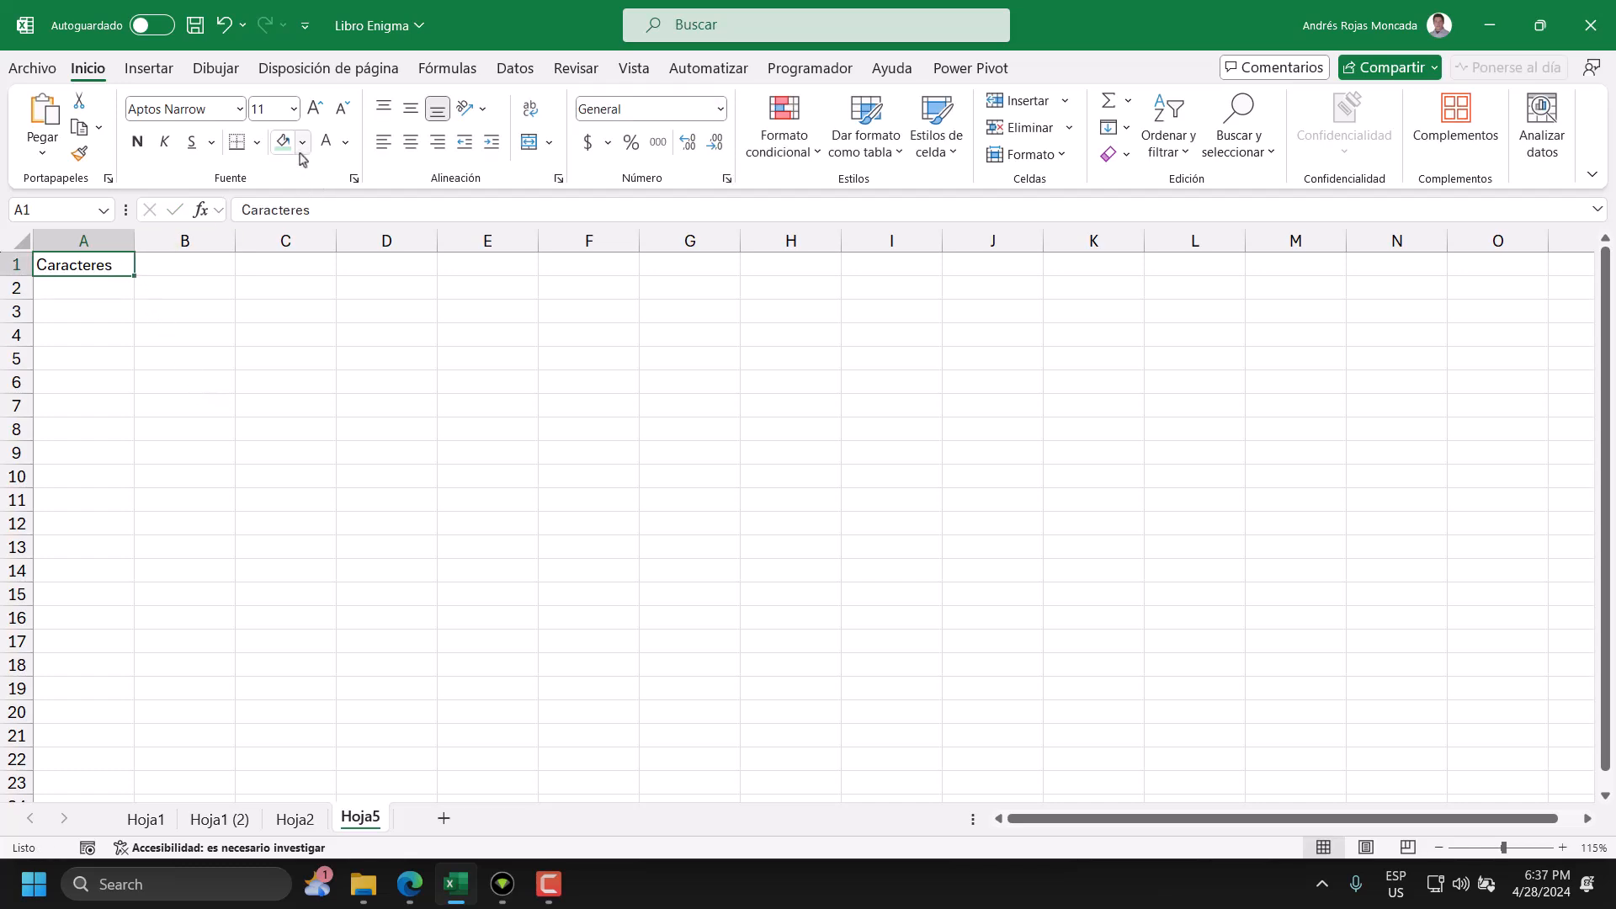
pyautogui.click(302, 142)
pyautogui.click(331, 241)
pyautogui.click(321, 152)
pyautogui.click(137, 142)
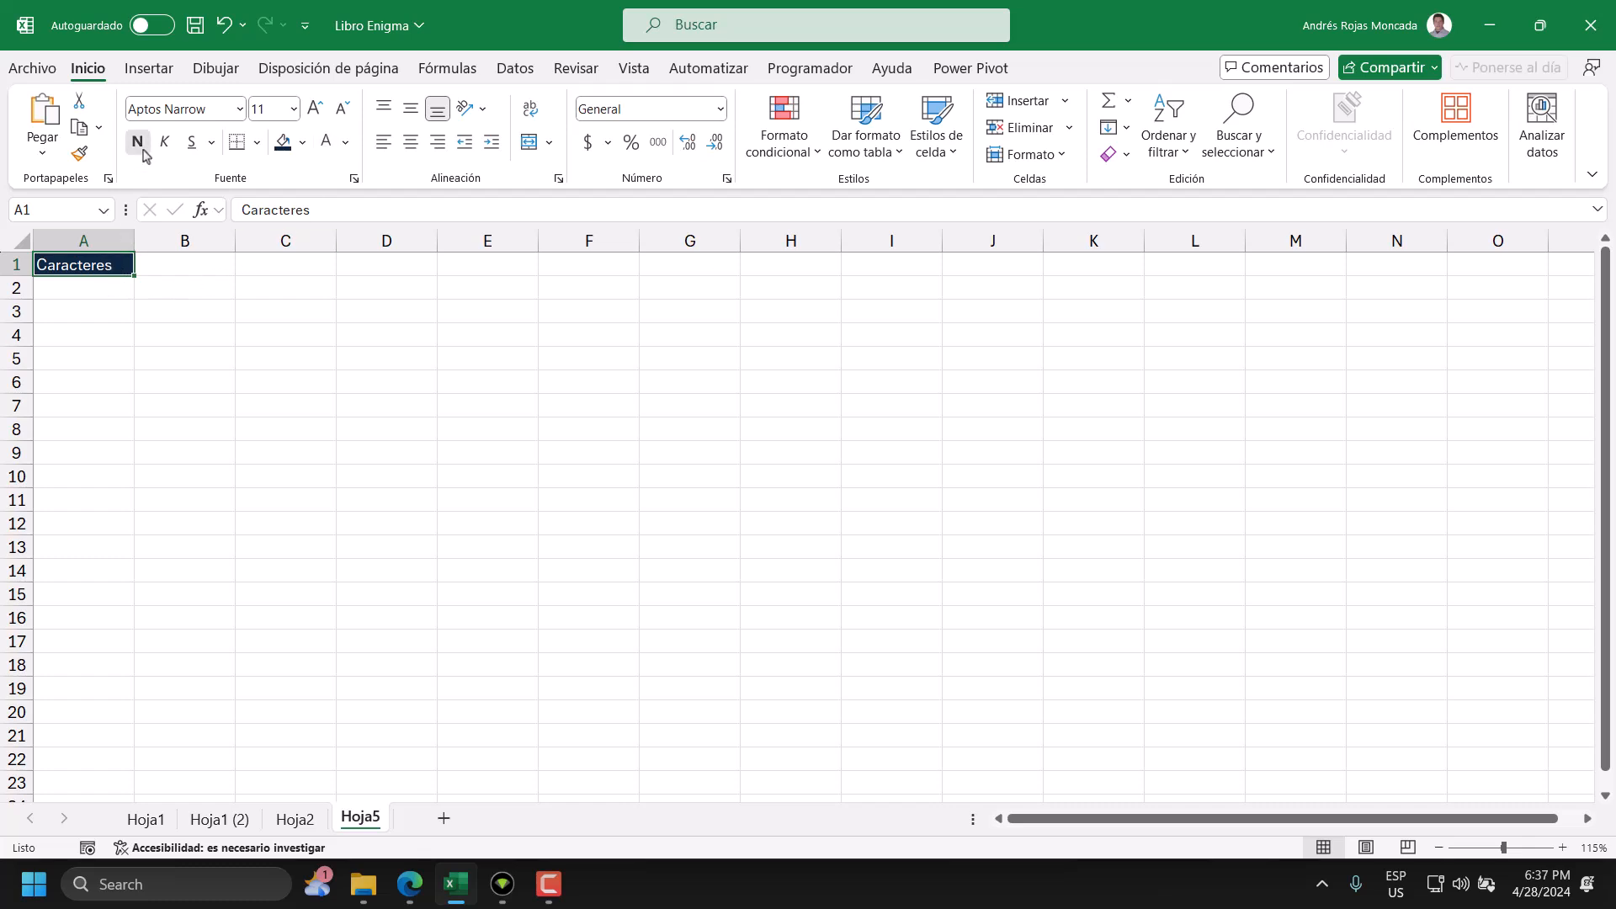
pyautogui.click(164, 262)
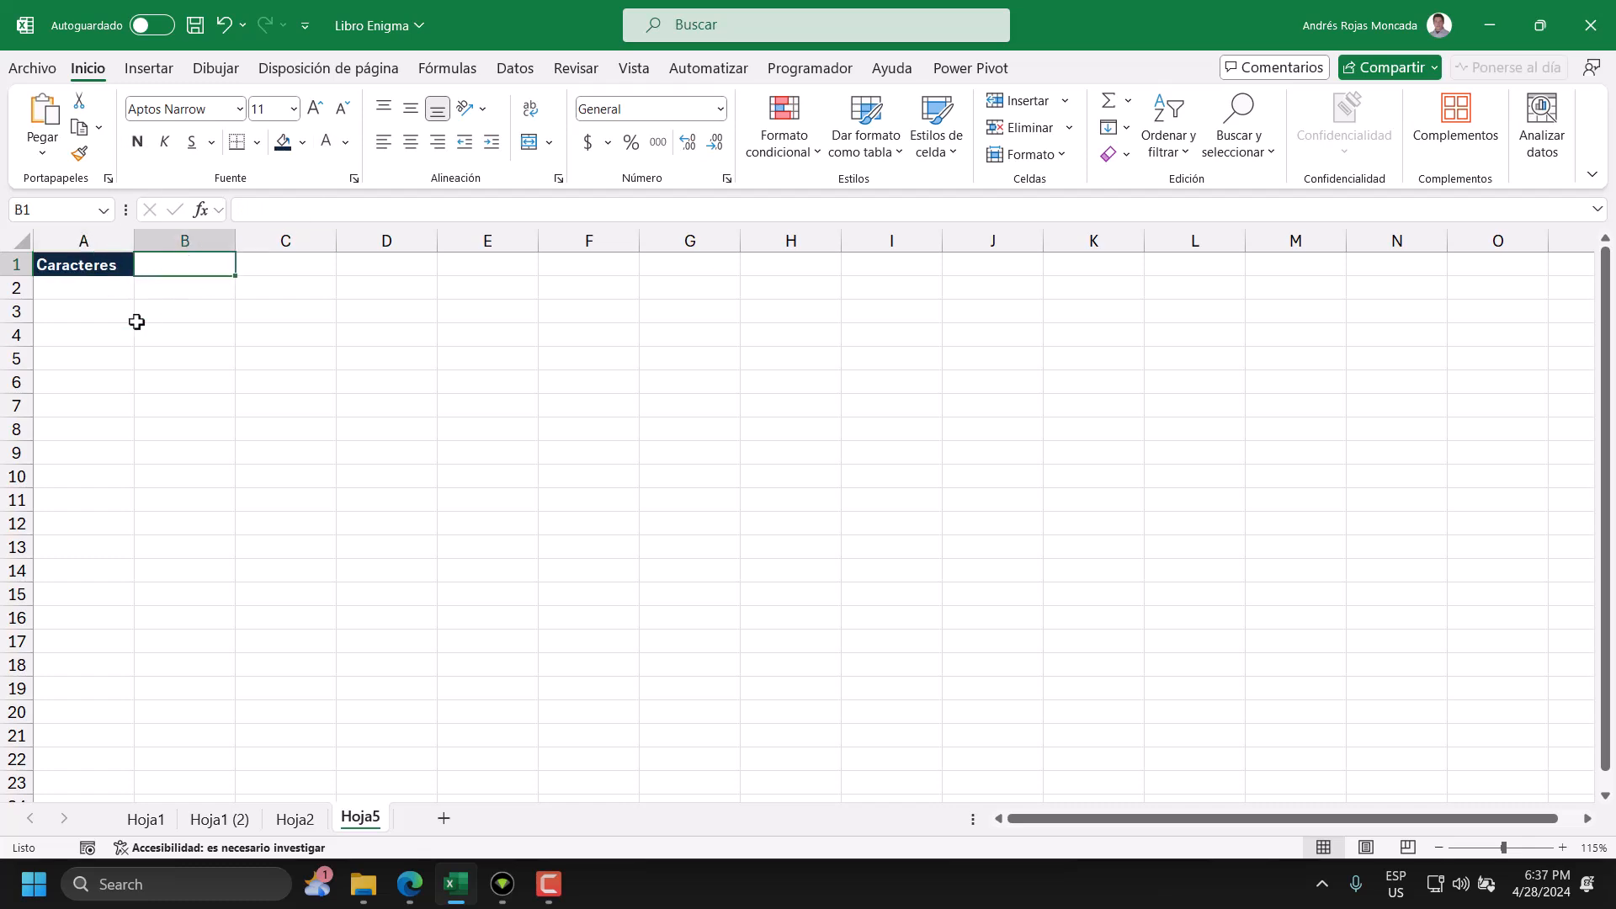
pyautogui.click(302, 142)
pyautogui.click(381, 268)
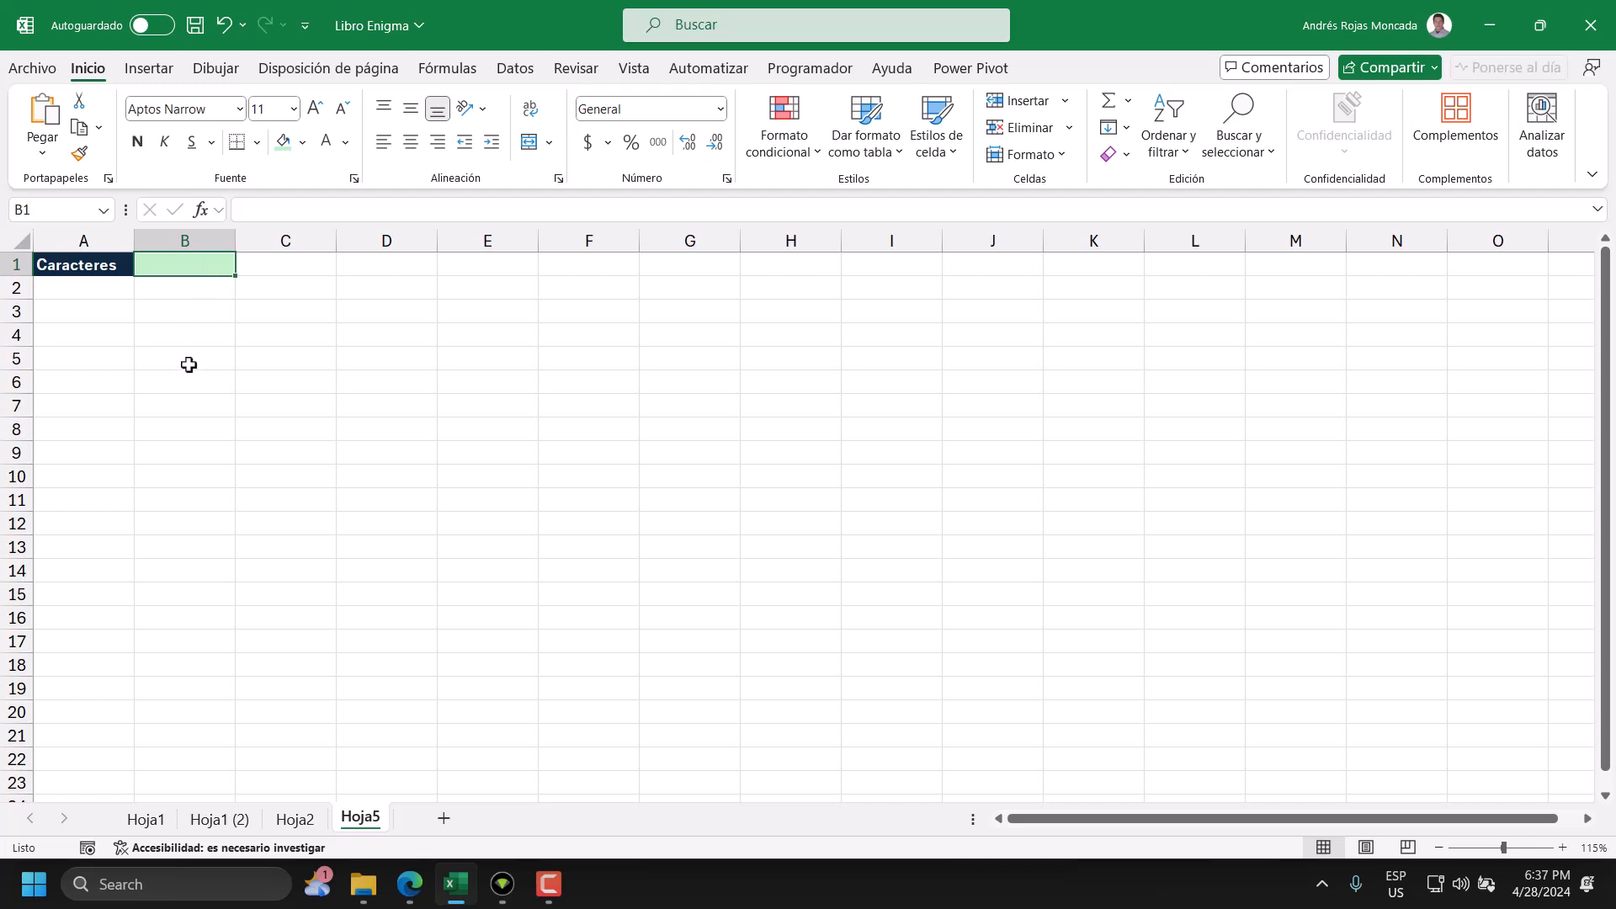
pyautogui.write('abcd')
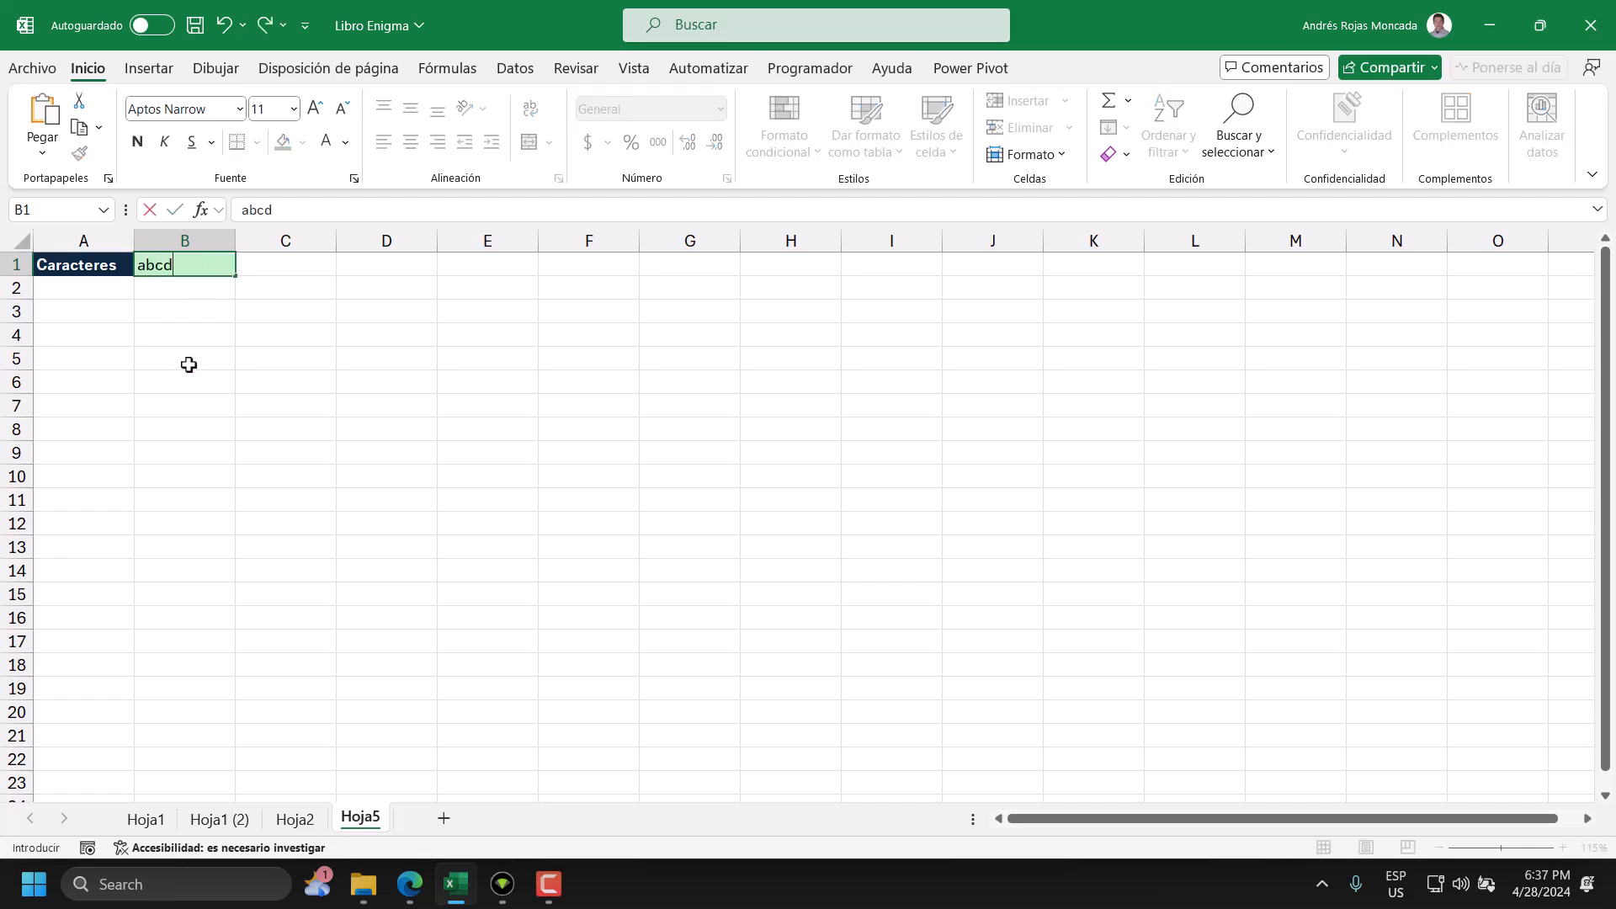
pyautogui.write('efghijklmno')
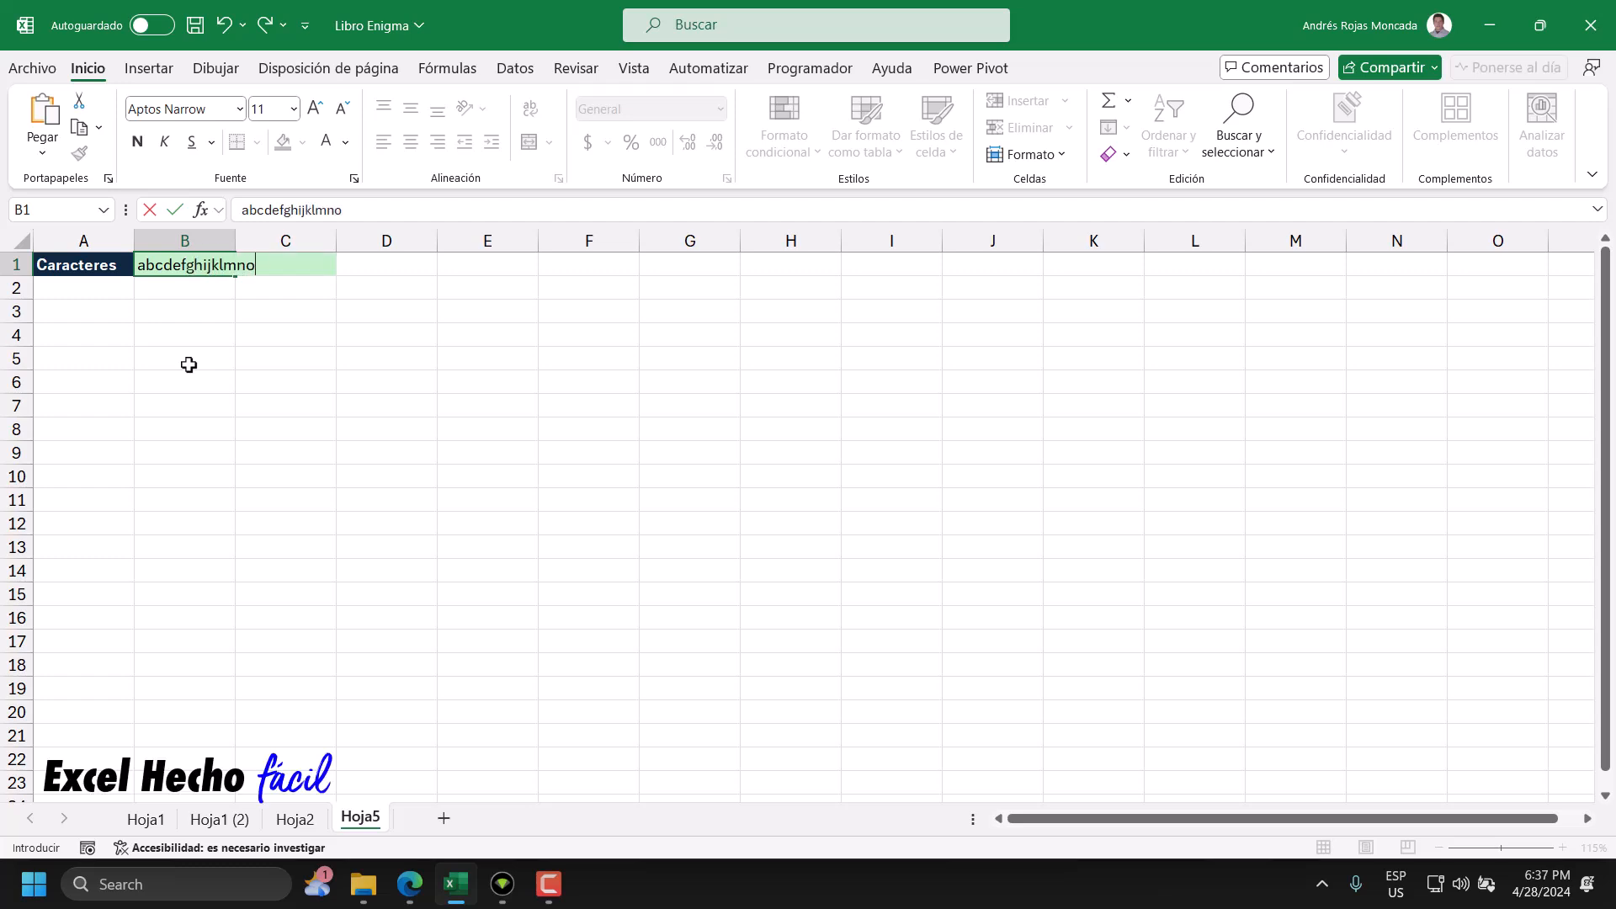
pyautogui.write('pqrstuvwxyz012345678')
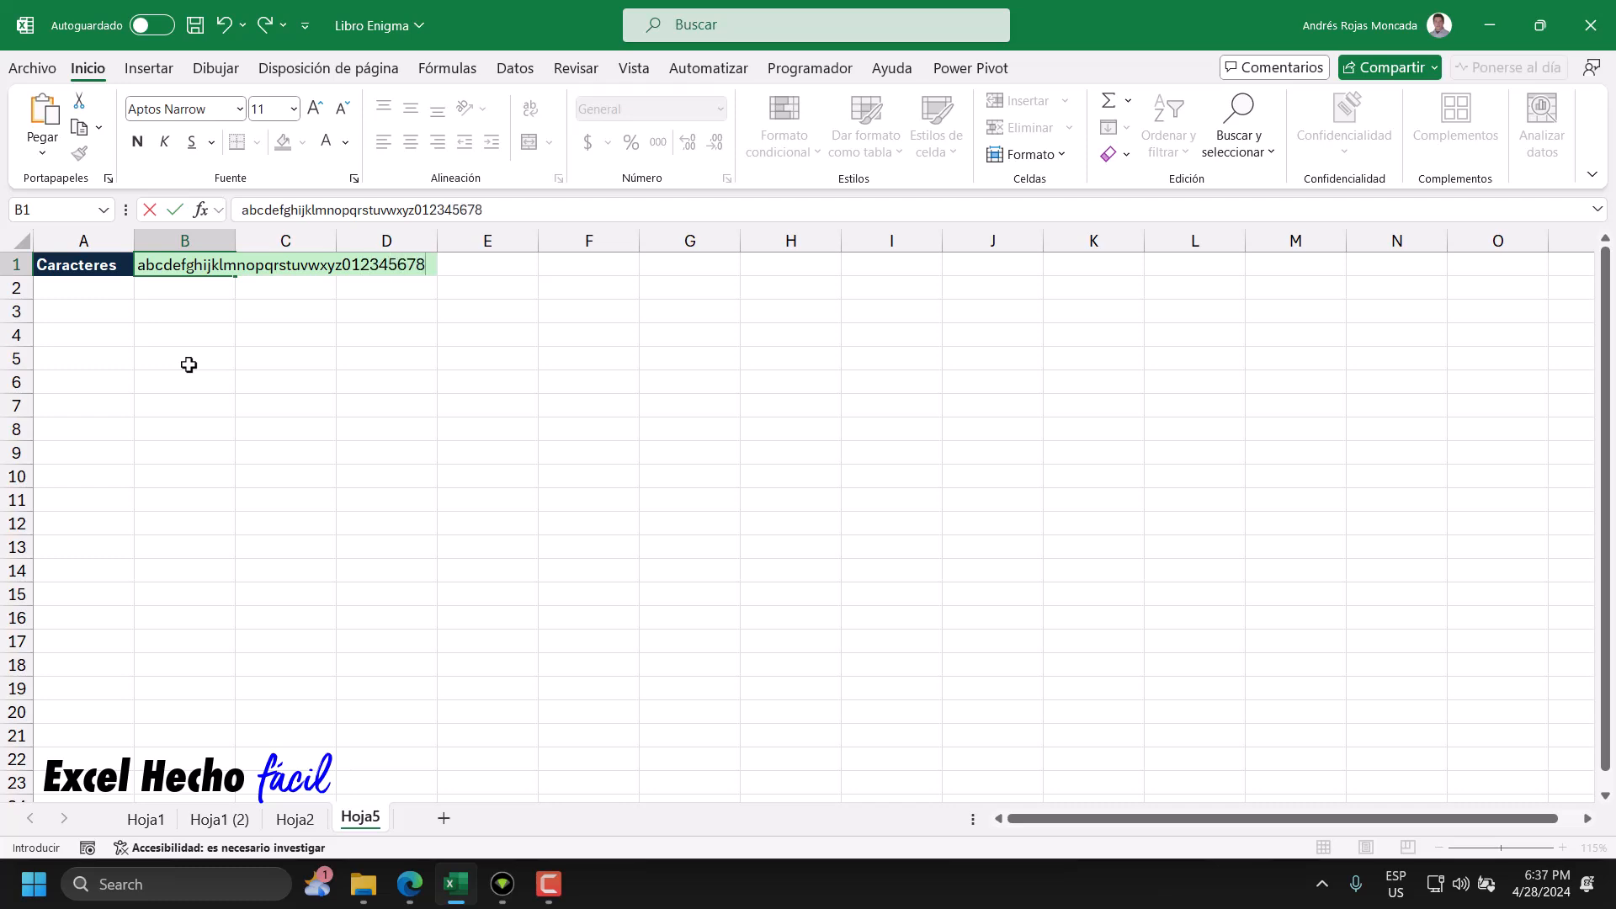
pyautogui.write('9')
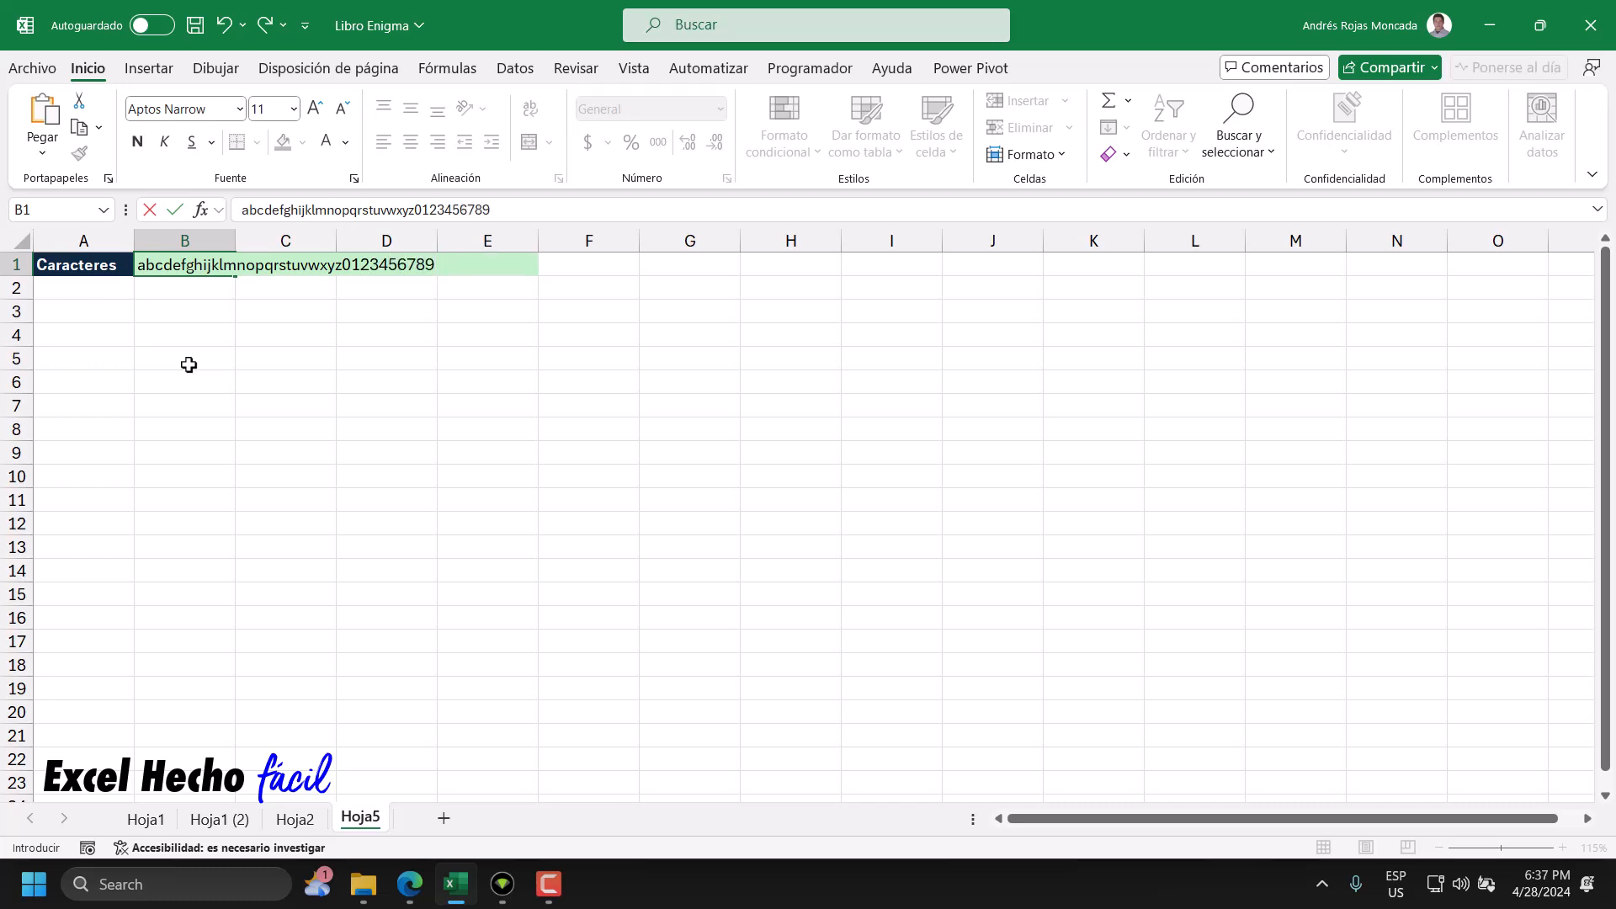
pyautogui.write(' .')
pyautogui.press('Return')
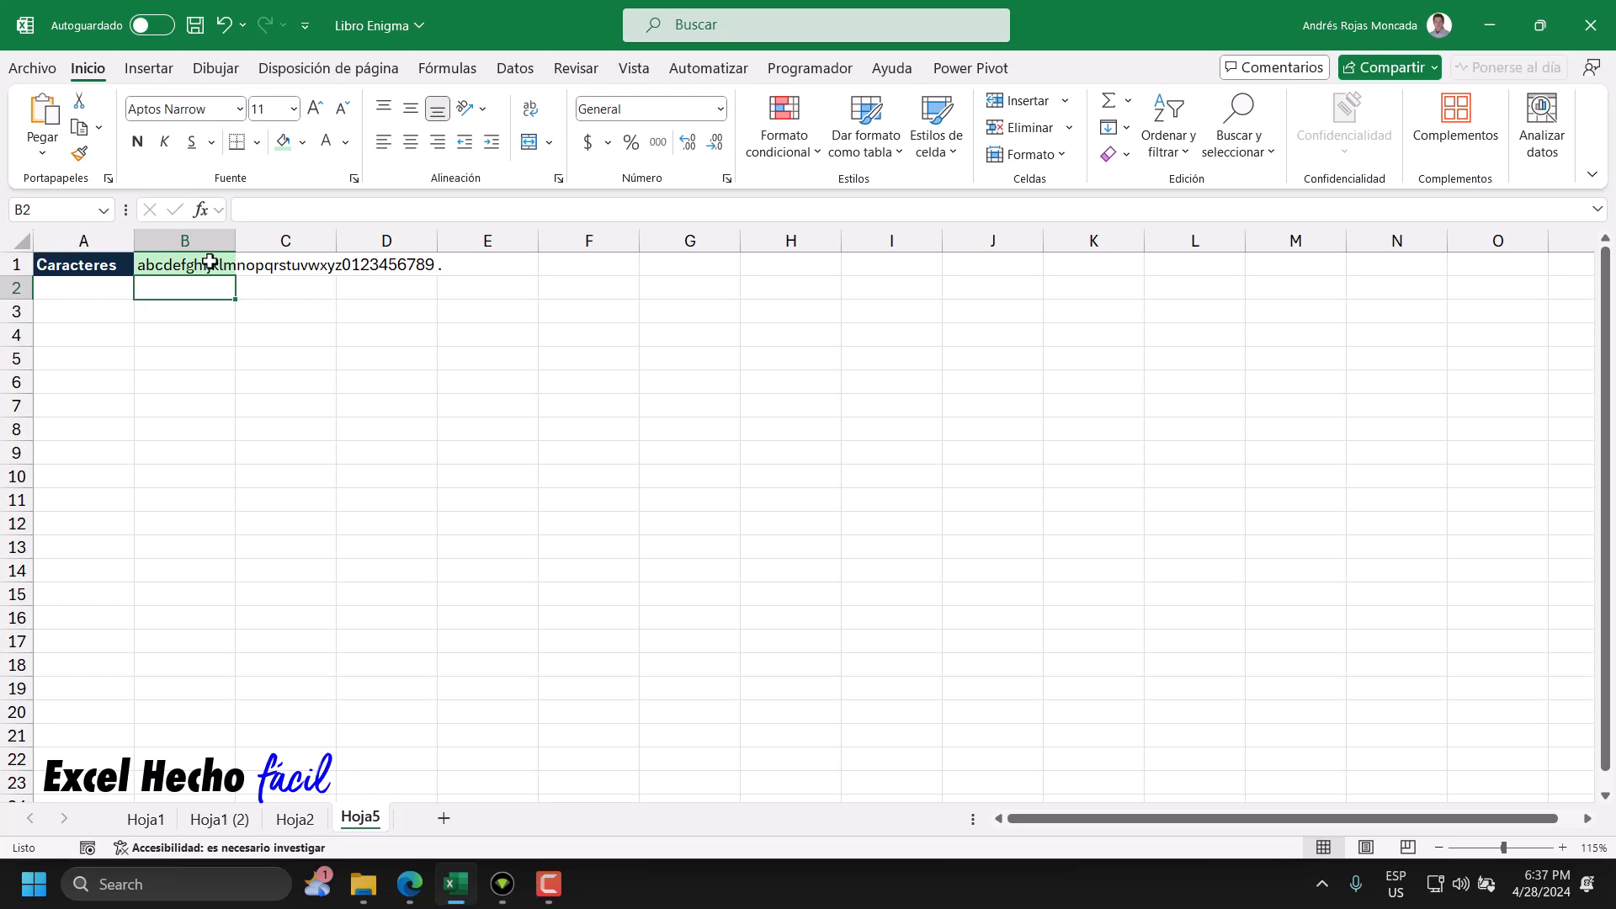
# - Enter the label Cassete in cell A6 and copy the formatting of A1 onto it
pyautogui.click(96, 386)
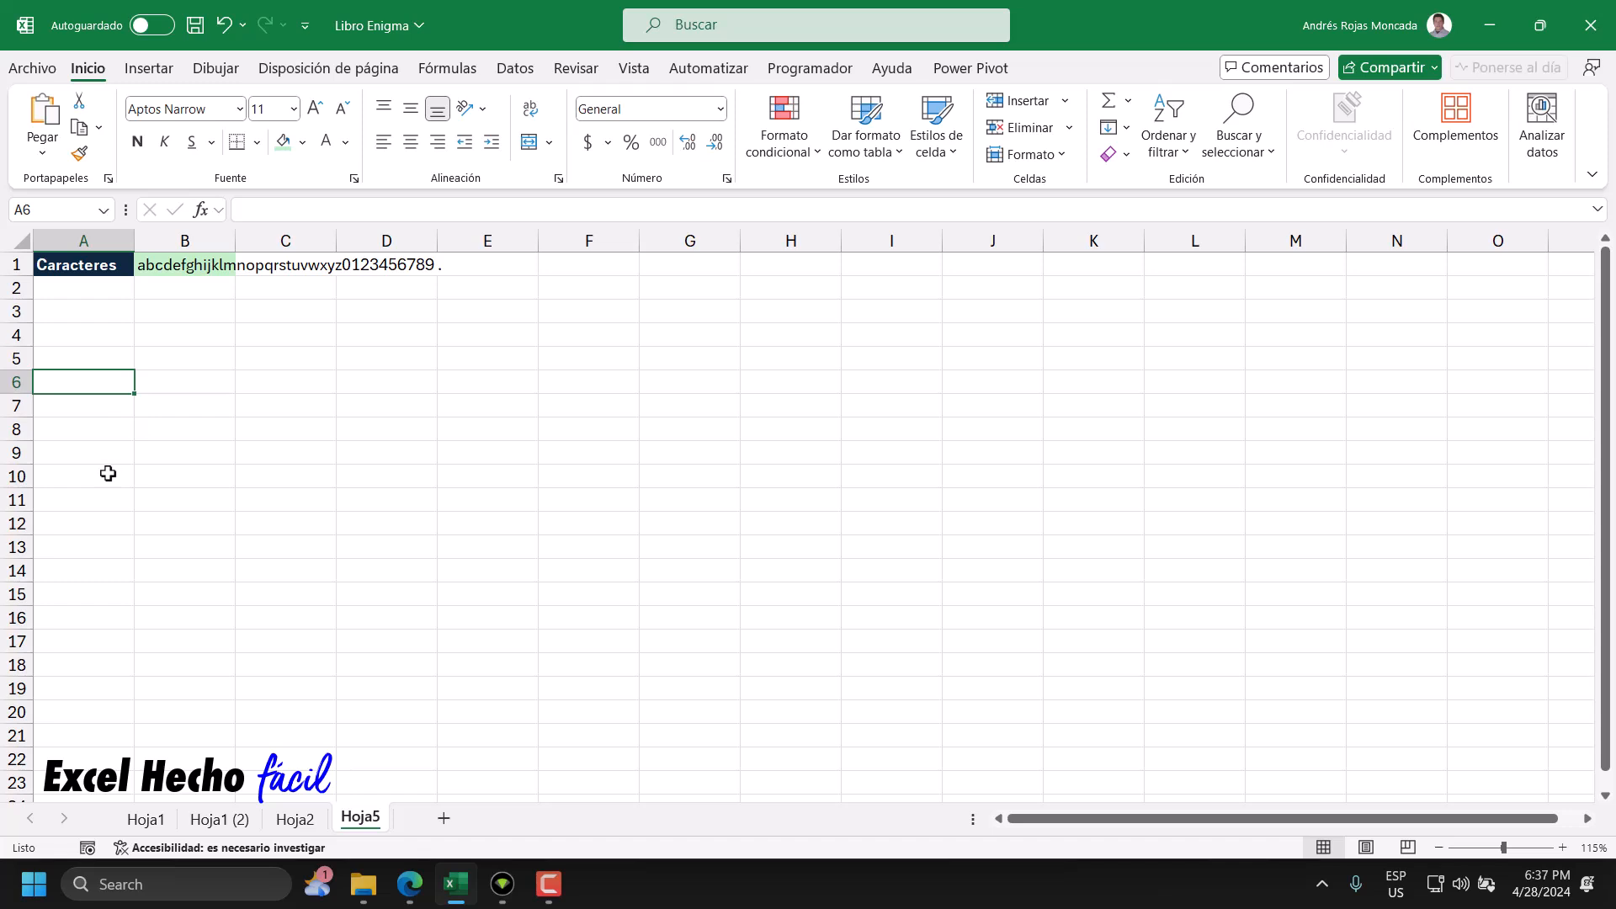
pyautogui.write('Cassete')
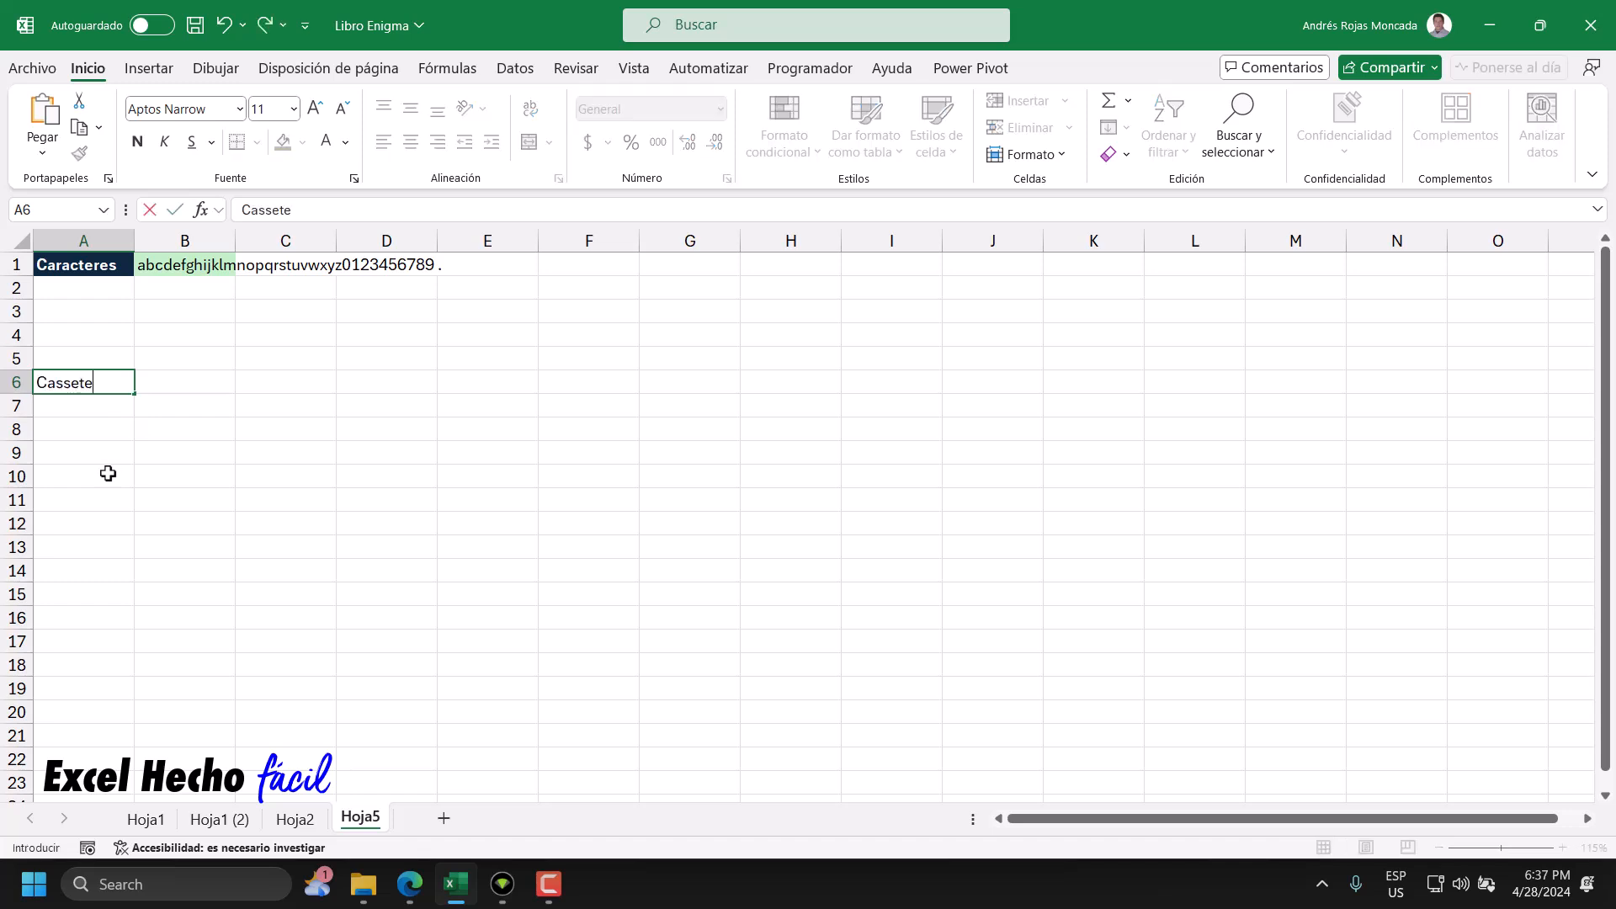
pyautogui.press('Return')
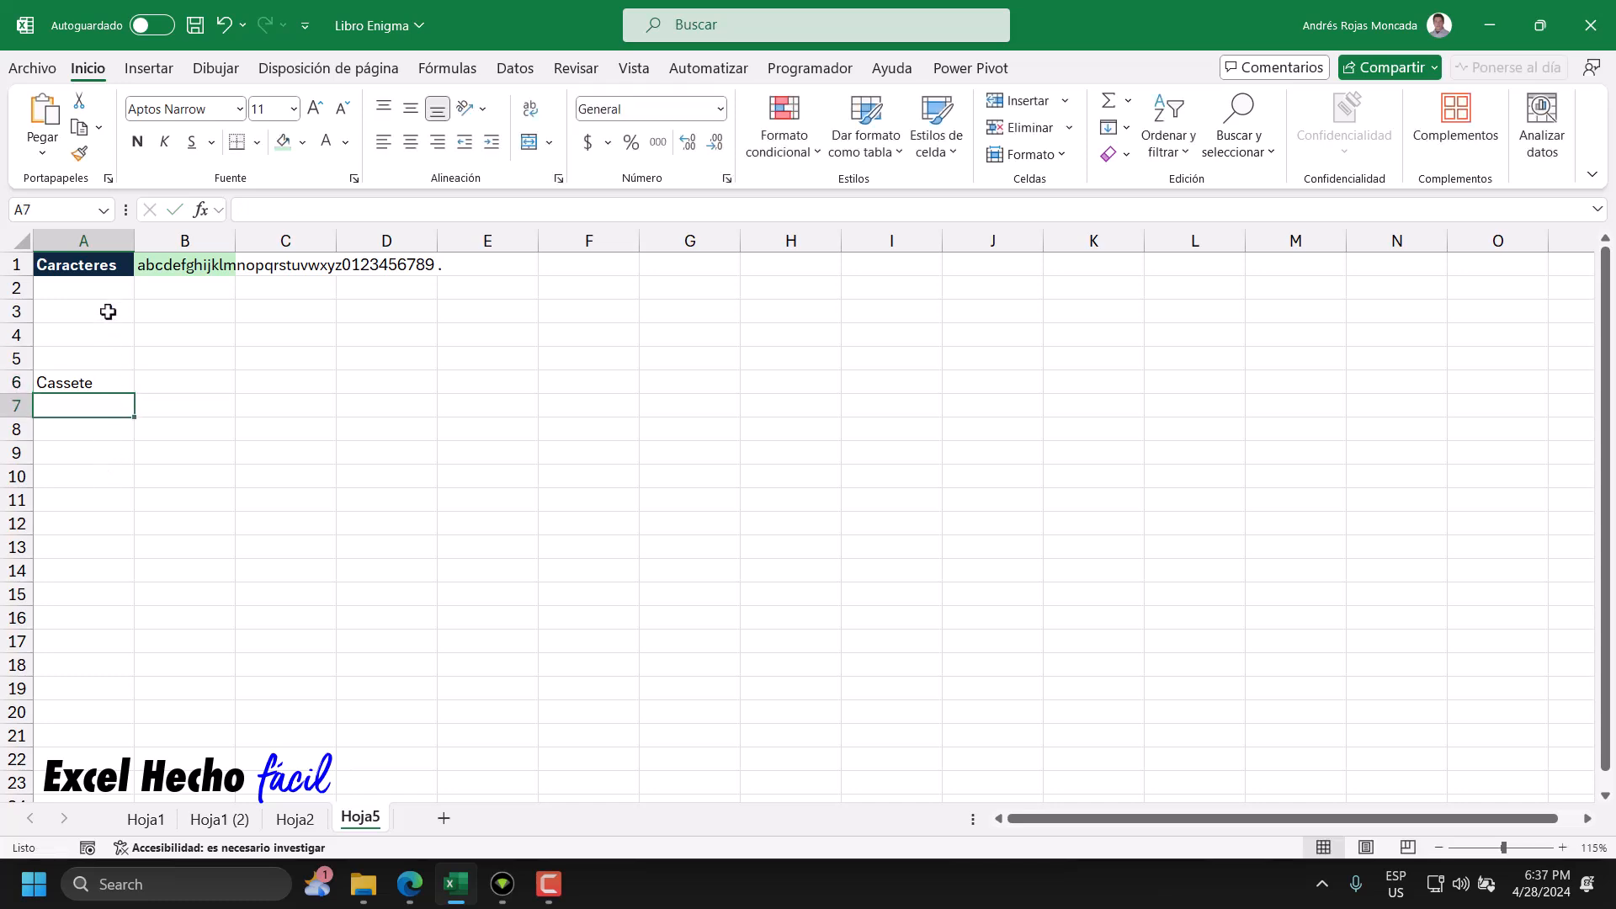
pyautogui.click(99, 267)
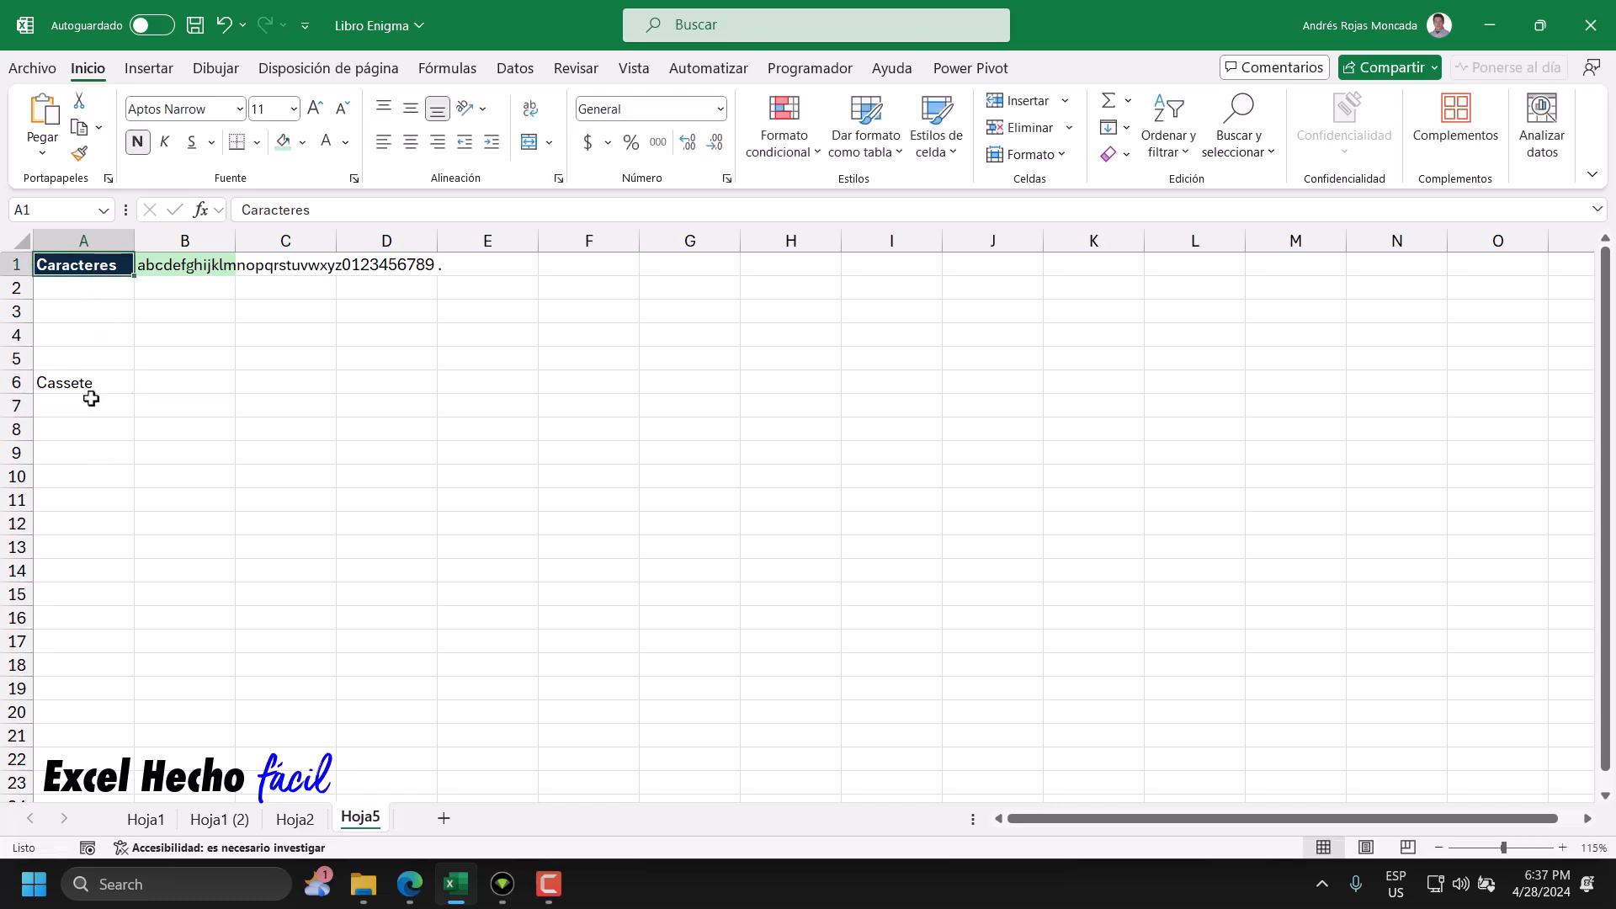
pyautogui.click(79, 152)
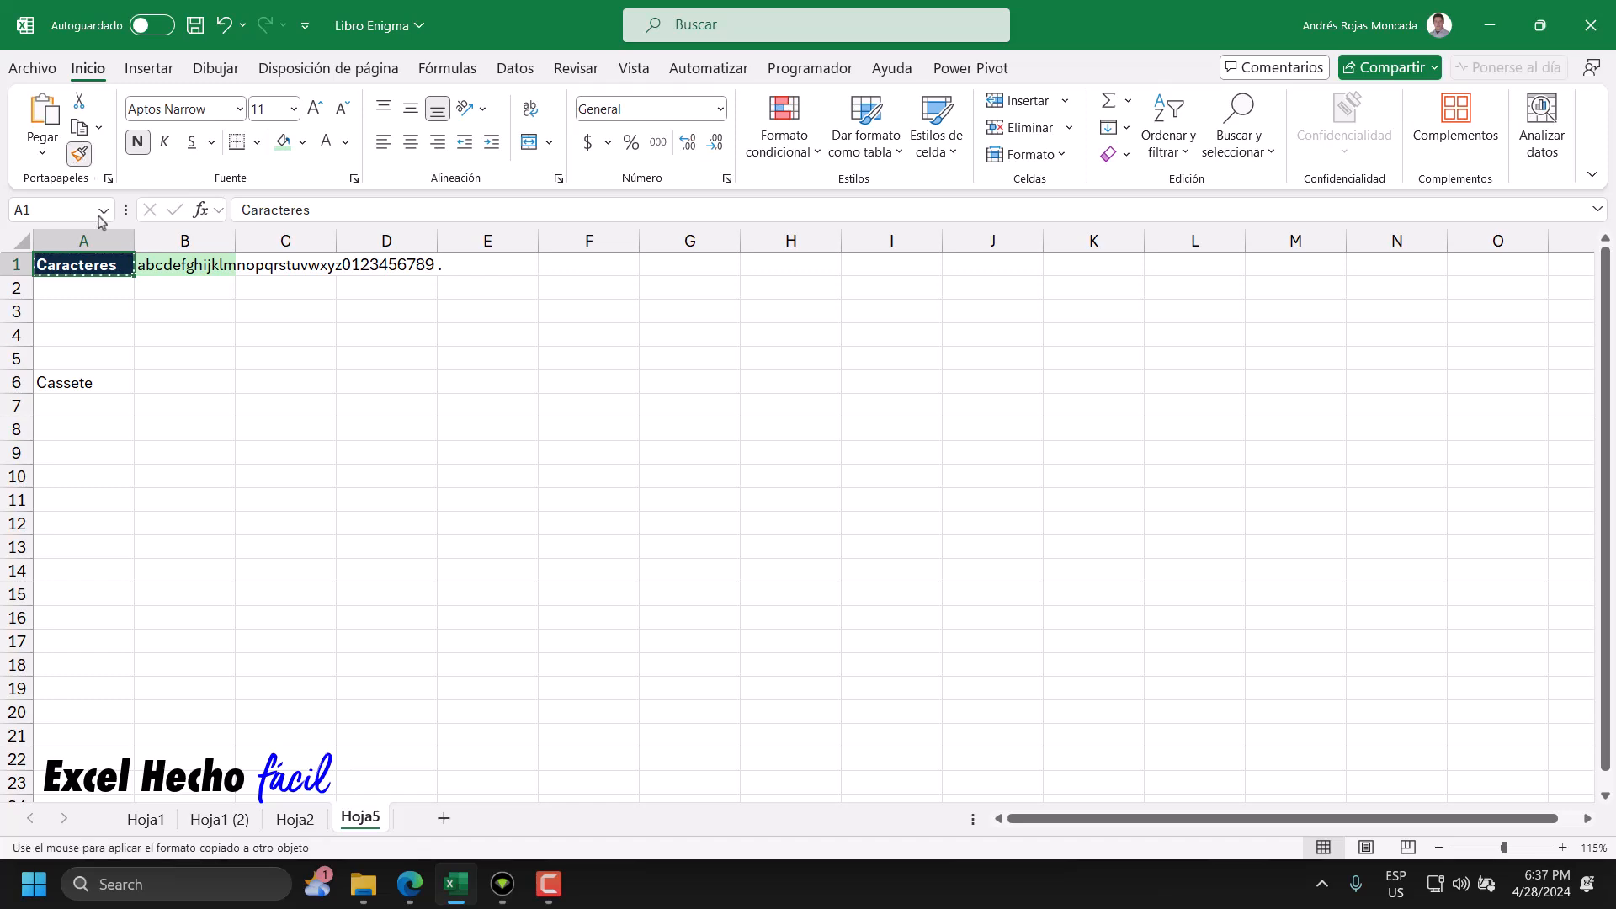
pyautogui.click(107, 379)
# - Fill cell B6 light green and enter the formula =LARGO(B1) to count the characters in B1
pyautogui.click(149, 390)
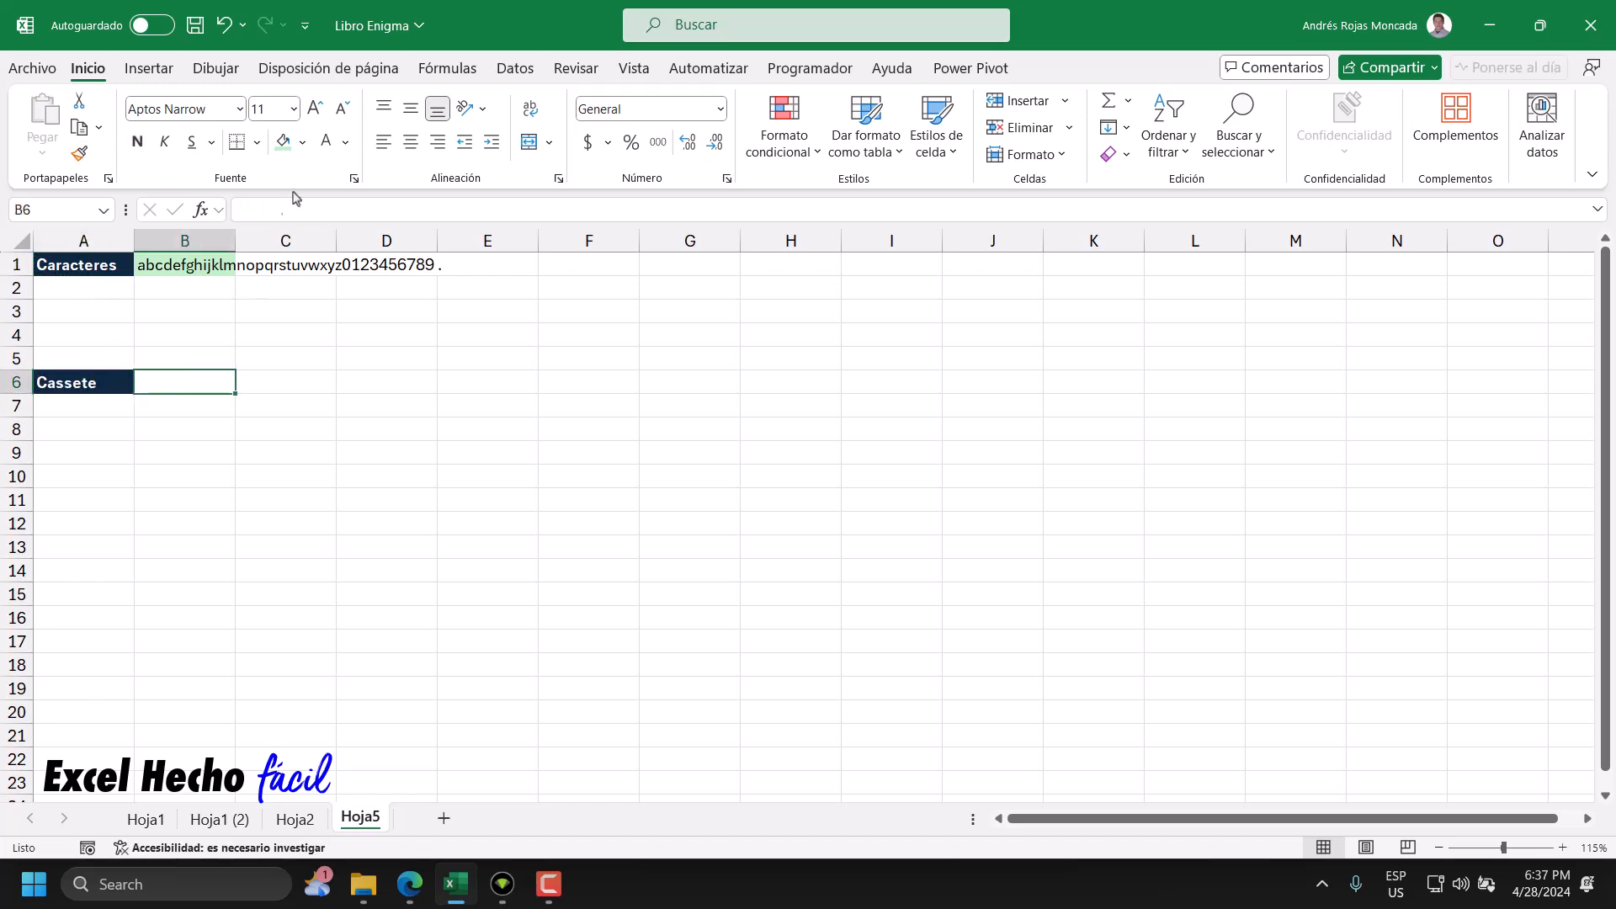
pyautogui.click(282, 141)
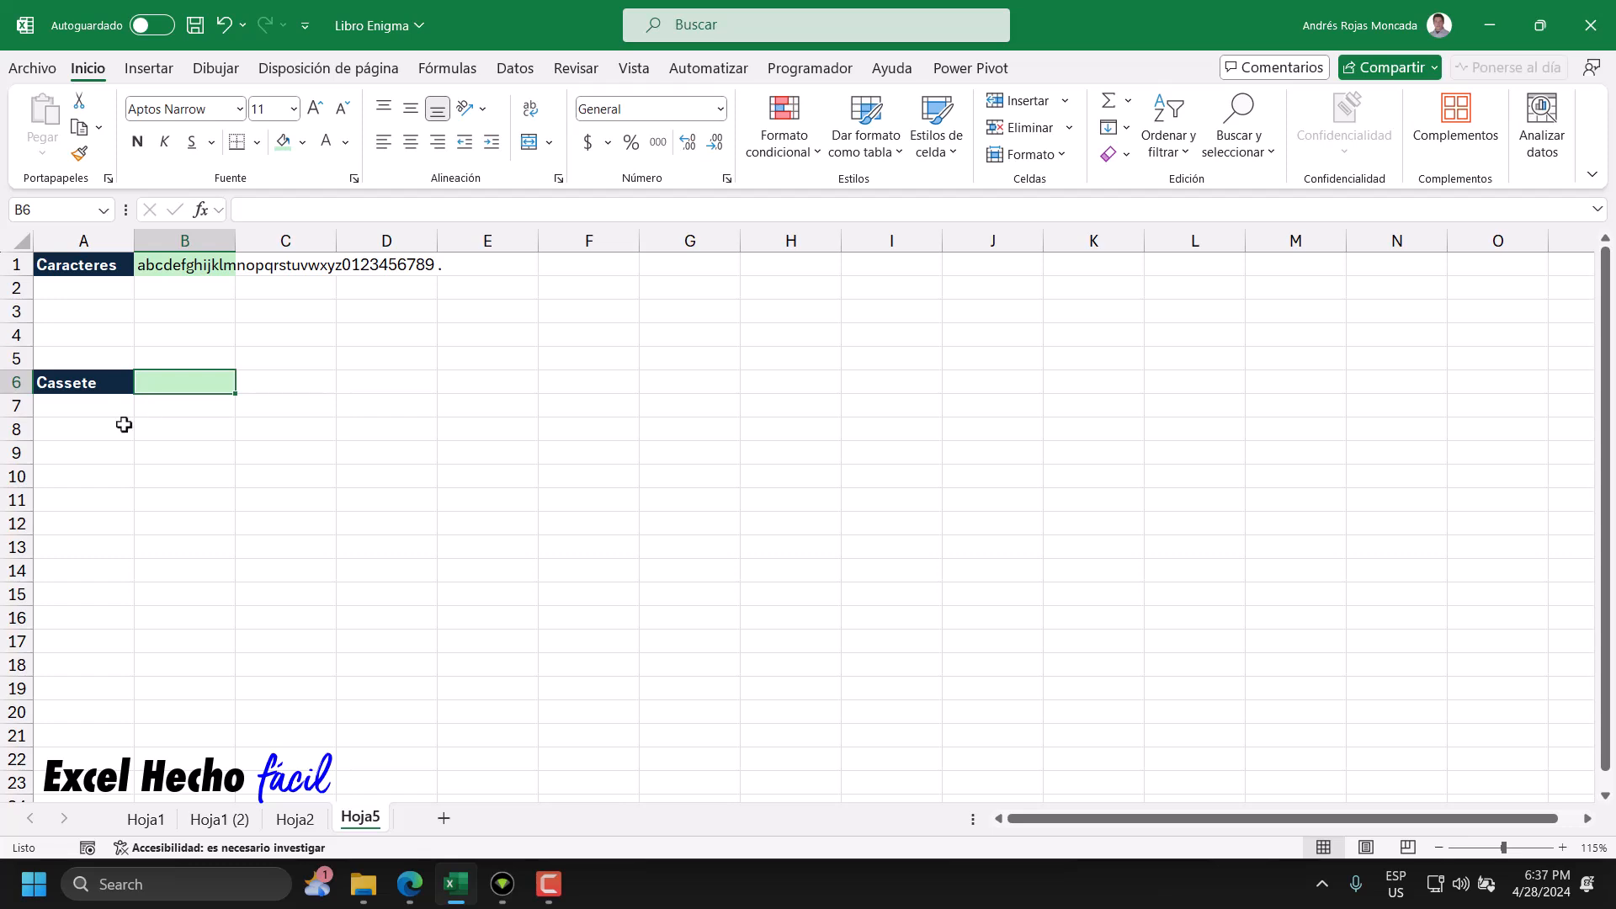
pyautogui.write('=lar')
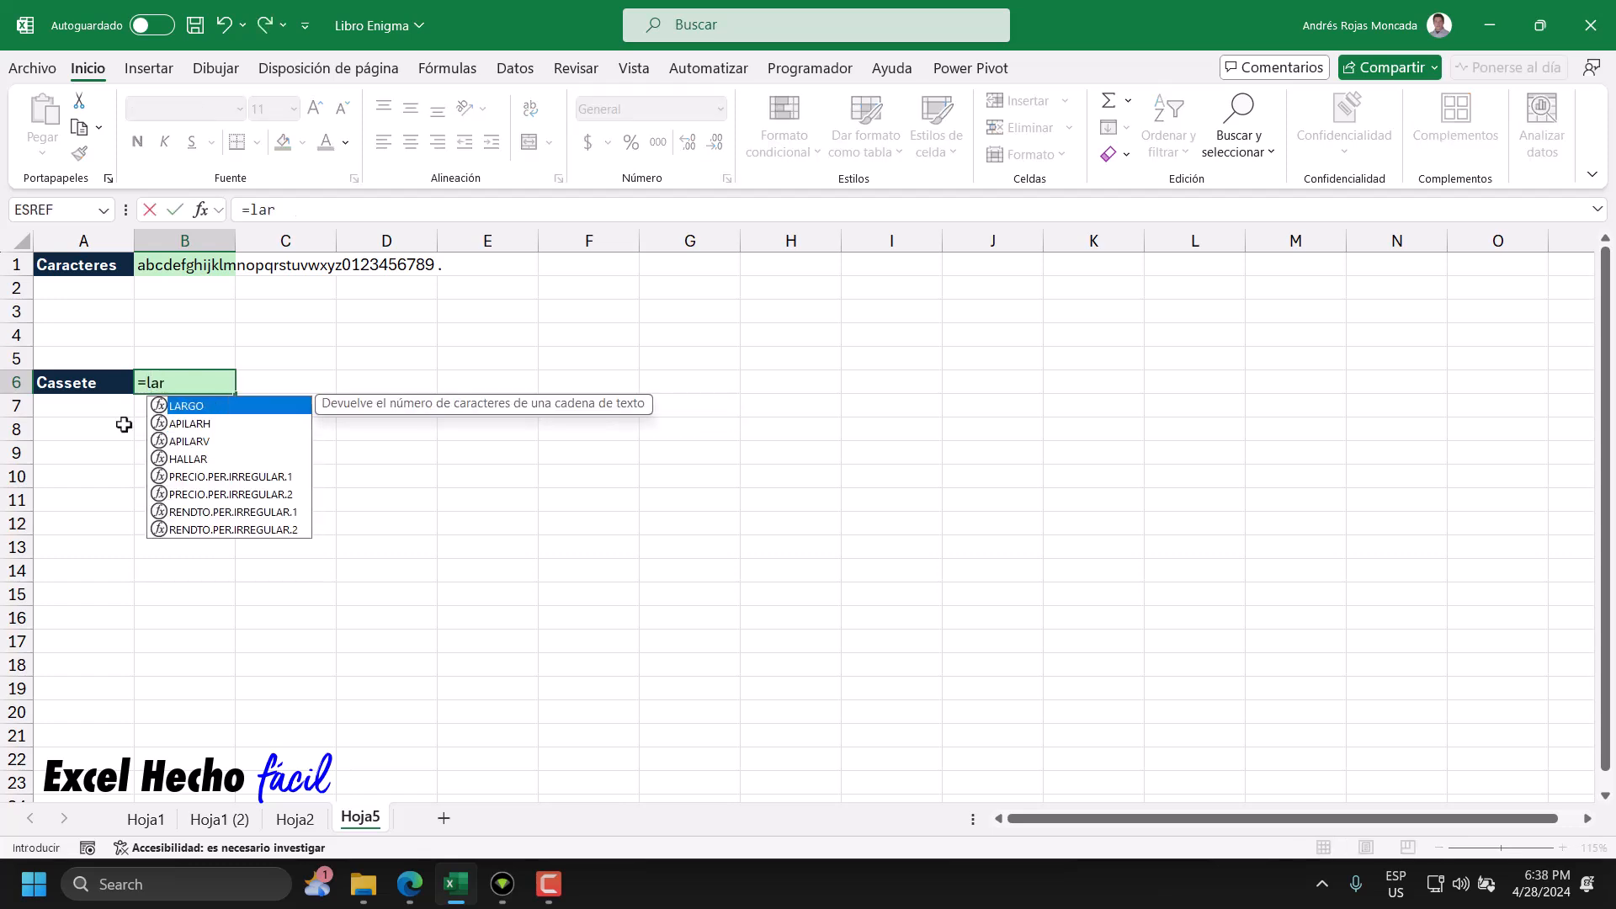
pyautogui.press('Tab')
pyautogui.click(188, 266)
pyautogui.write(')')
pyautogui.press('Return')
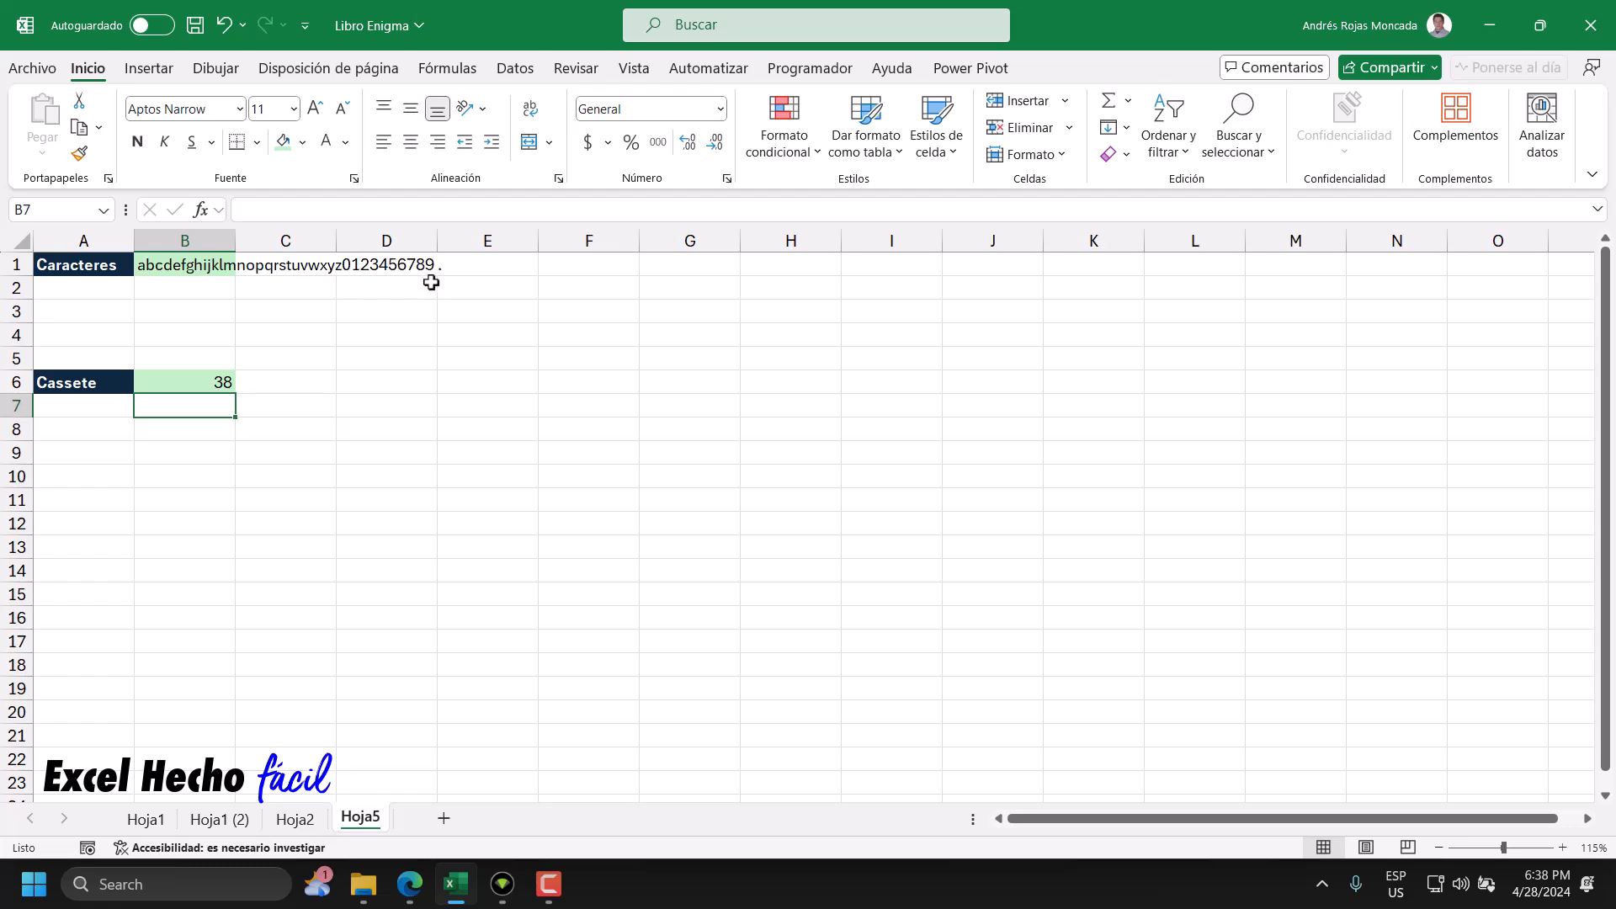
pyautogui.click(219, 381)
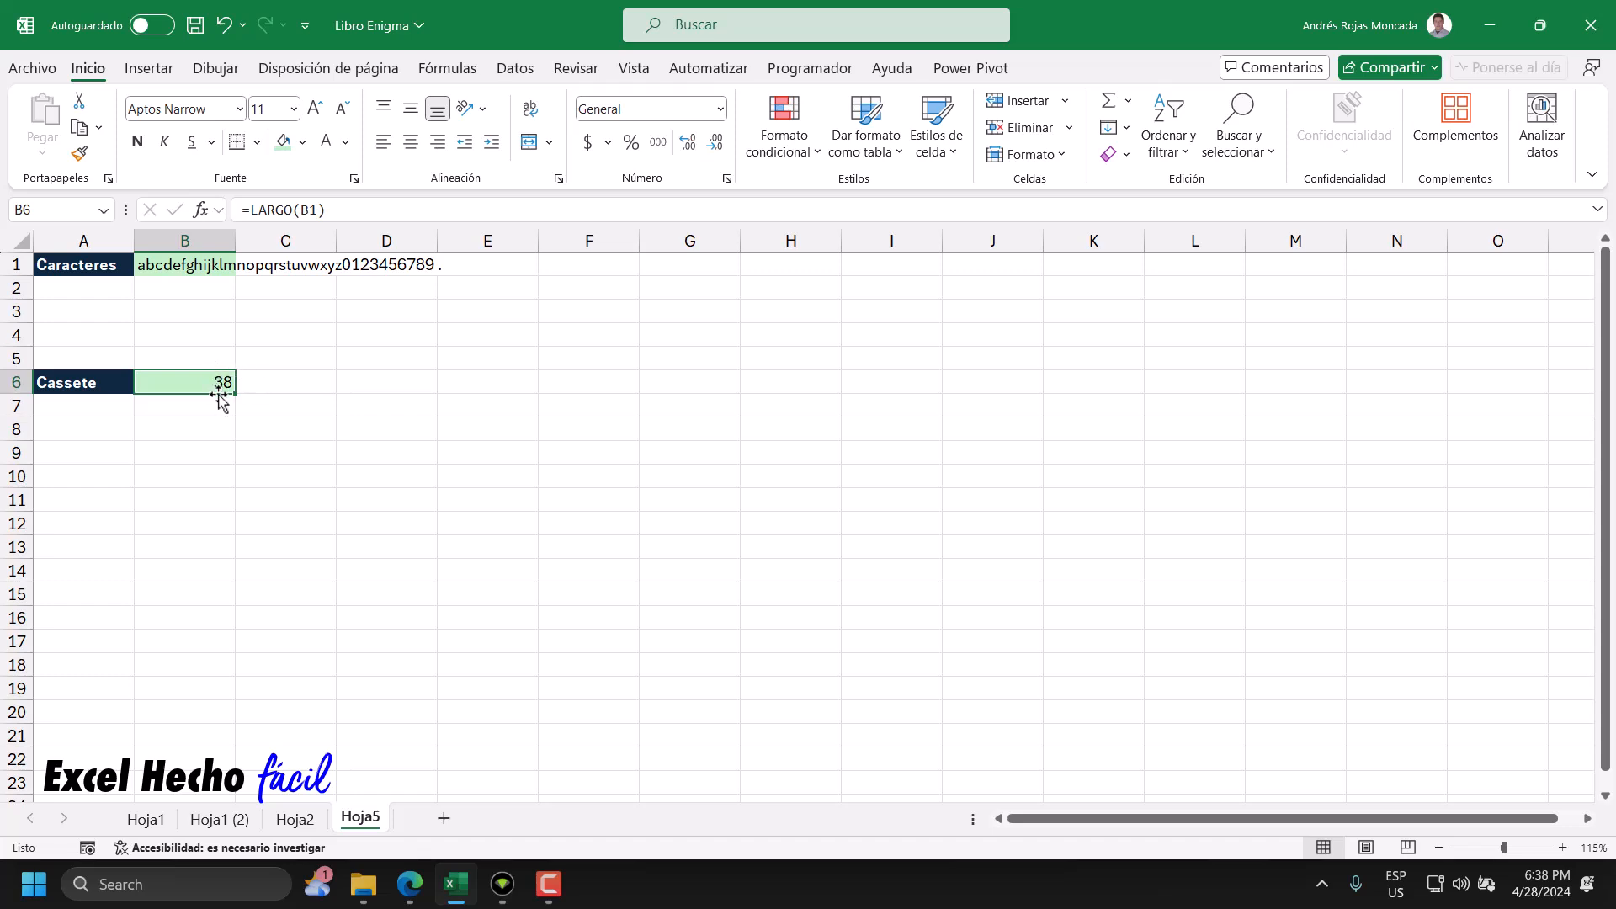
# - Enter blank text in cell C1 so the long character string in B1 stops spilling over the neighbouring cells
pyautogui.click(289, 264)
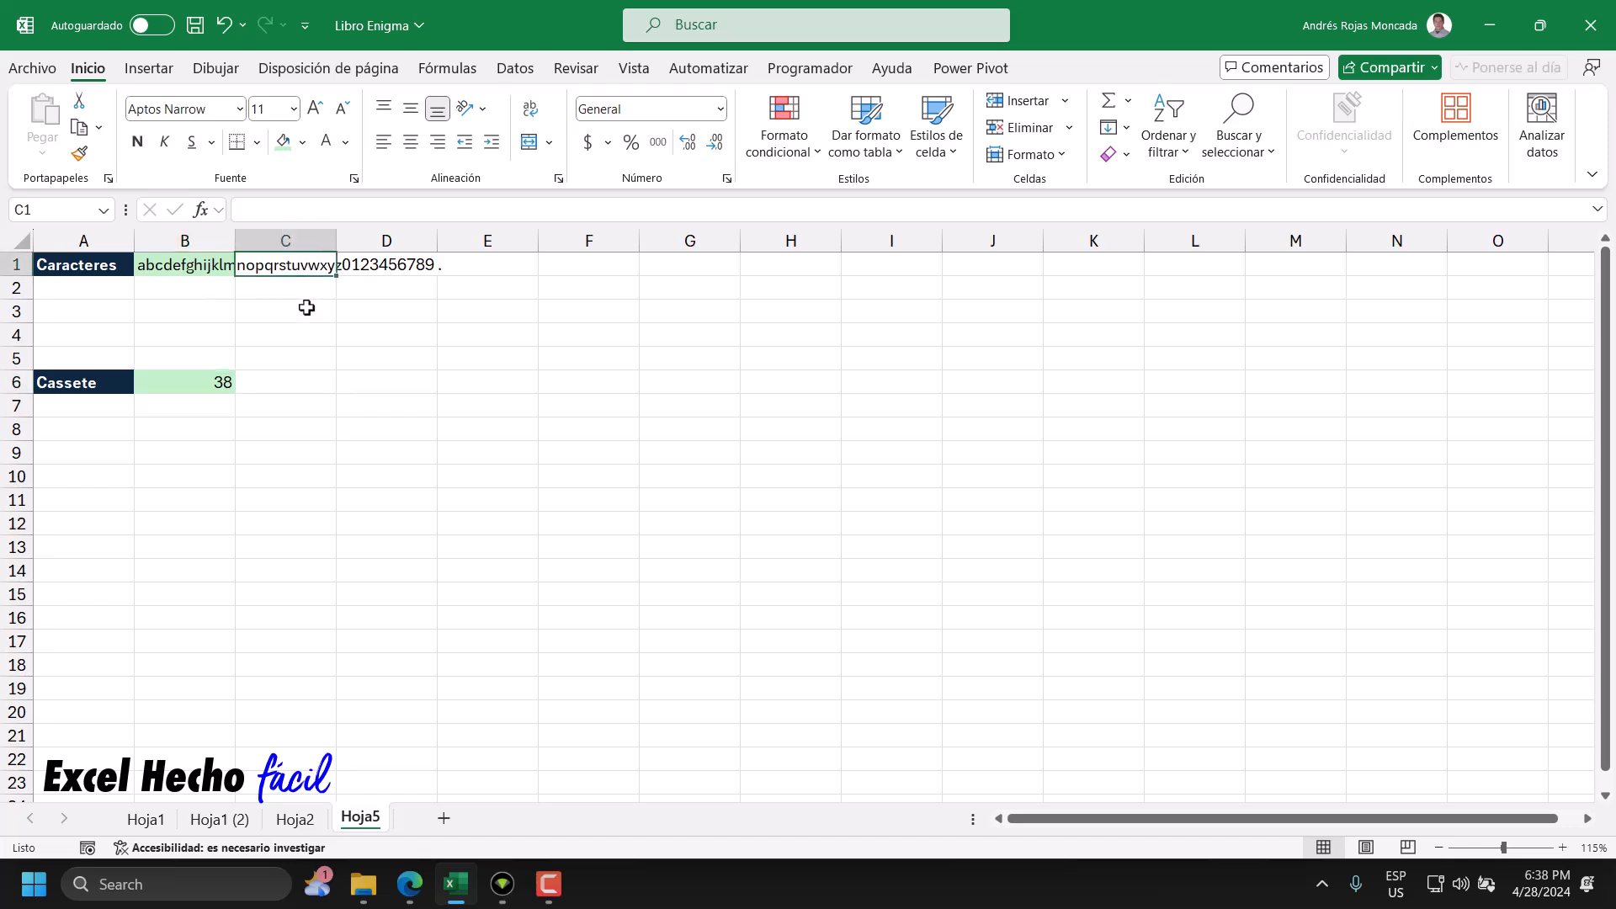
pyautogui.press('Return')
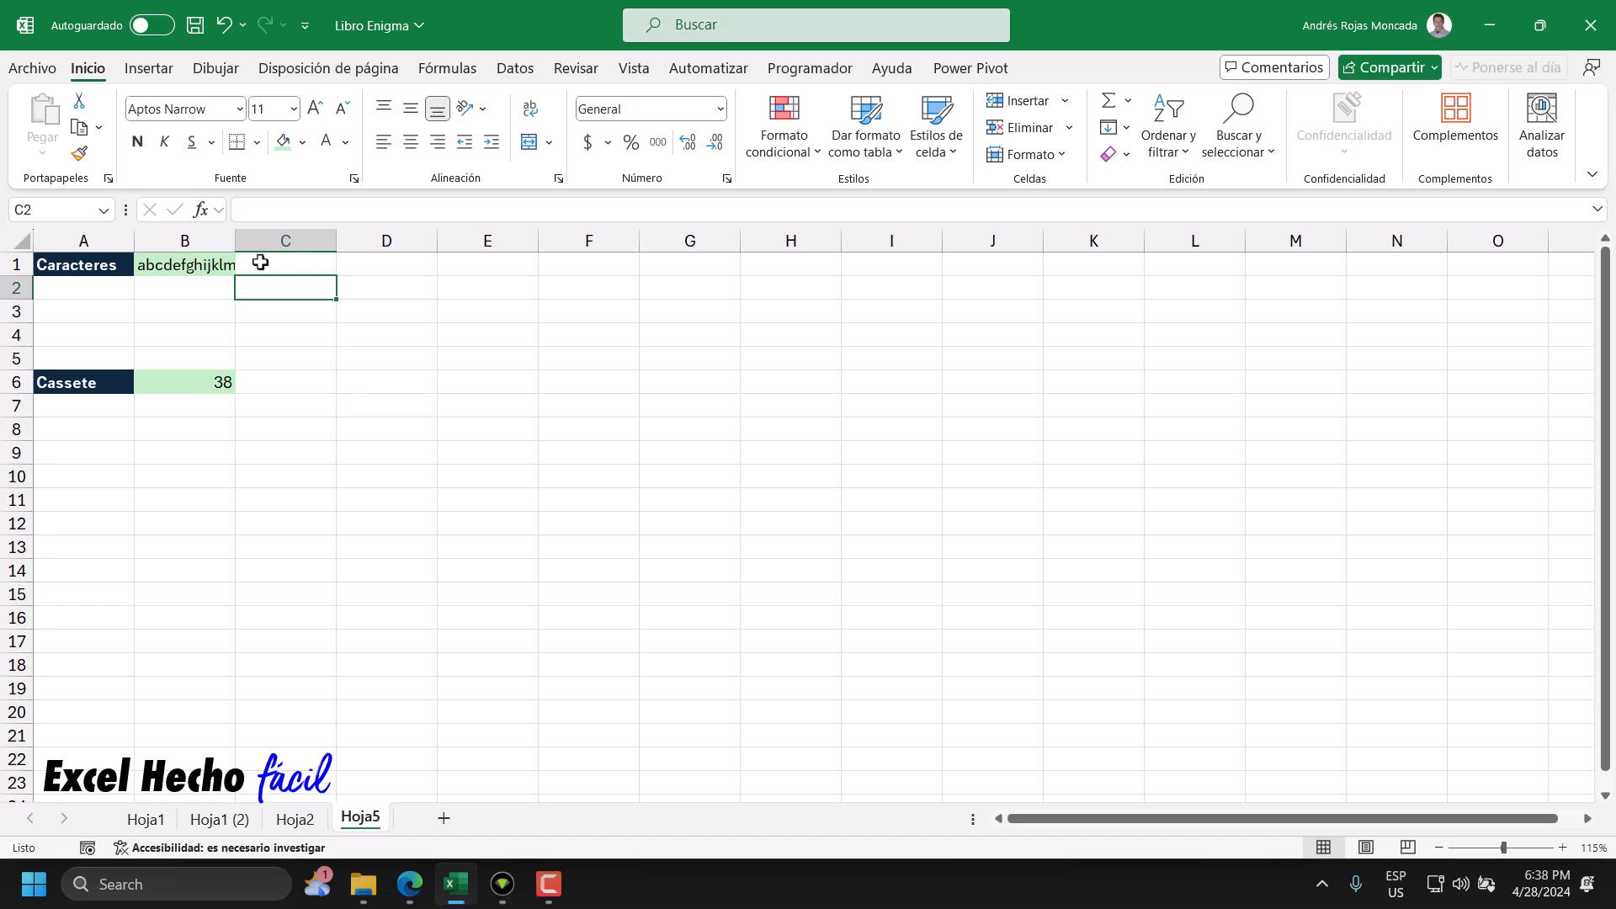
pyautogui.click(206, 385)
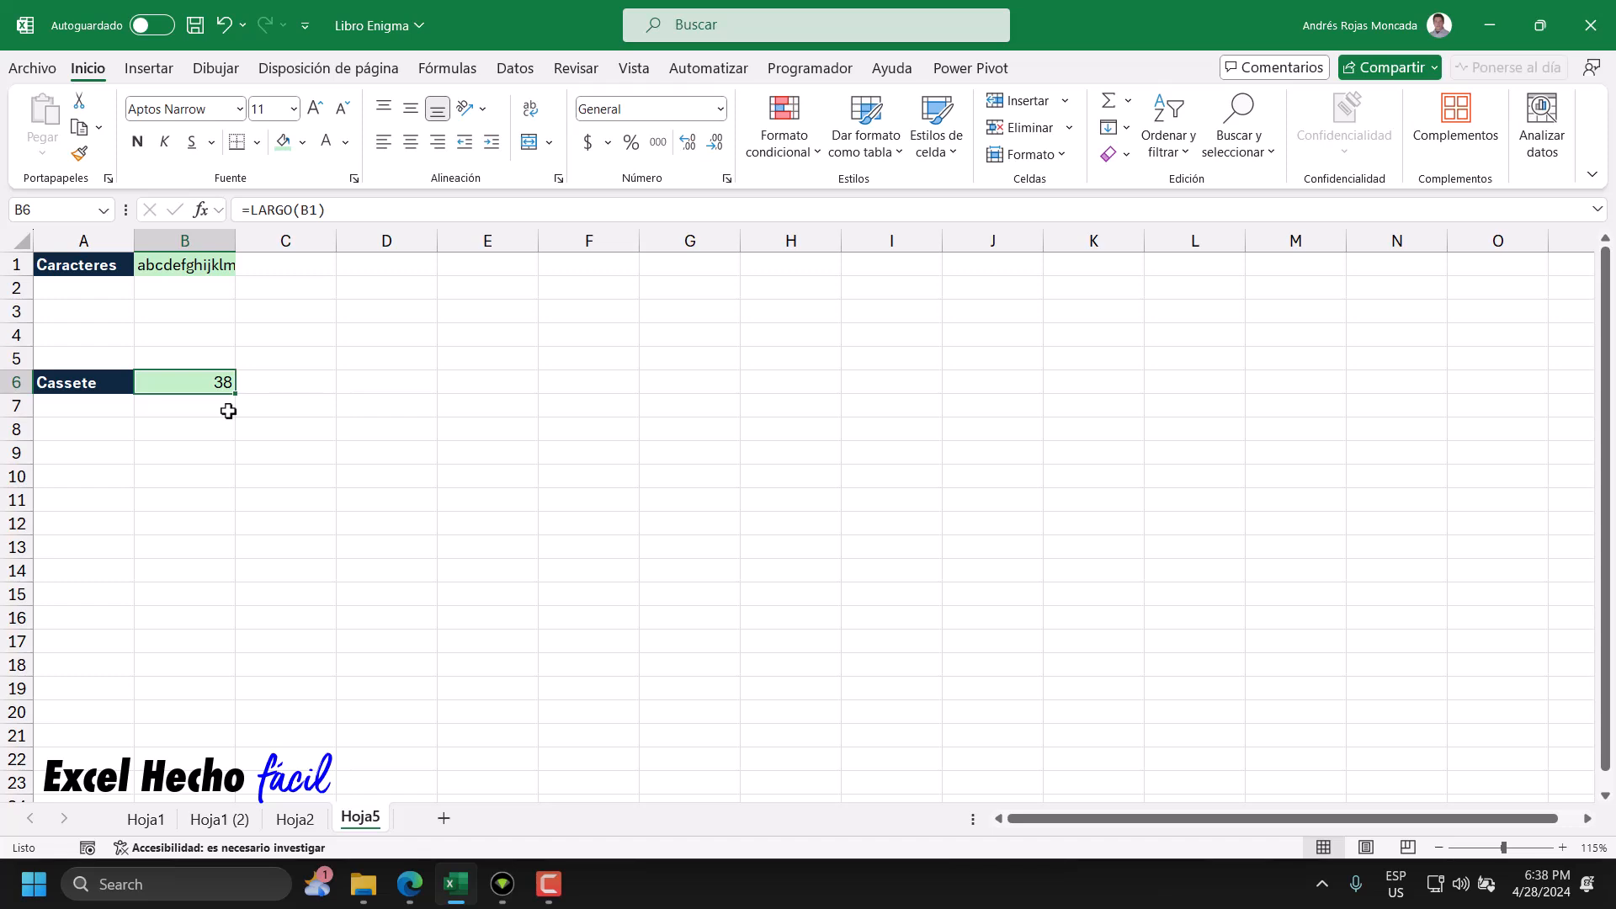
pyautogui.click(117, 289)
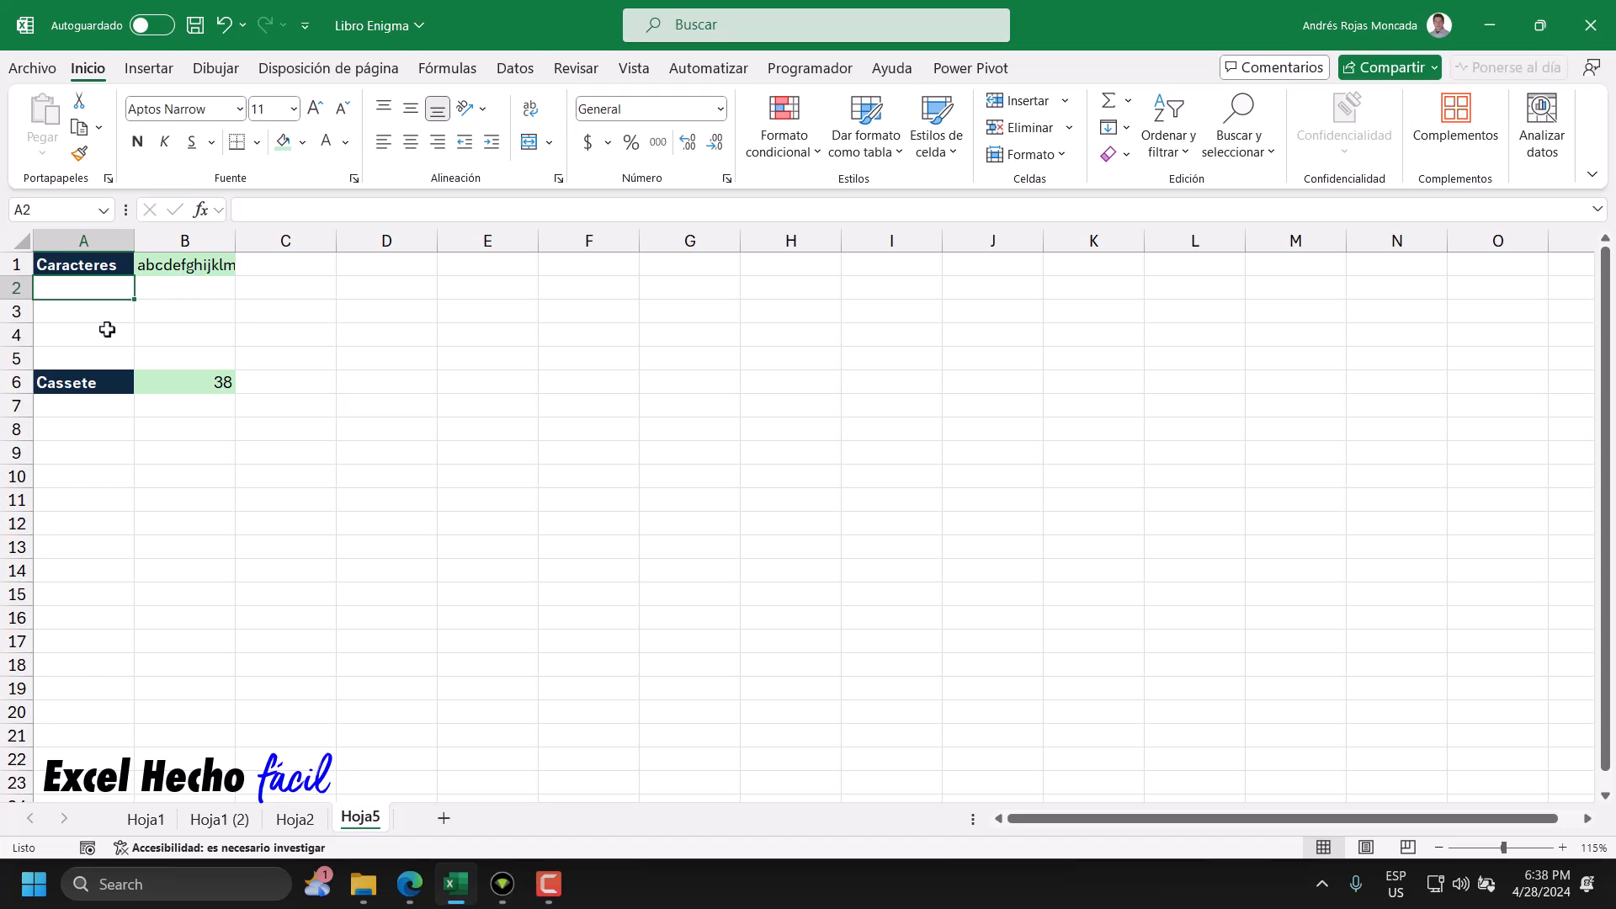
# - Enter the label Texto claro in cell A2 and format it with green fill and bold white text
pyautogui.write('Texto claro')
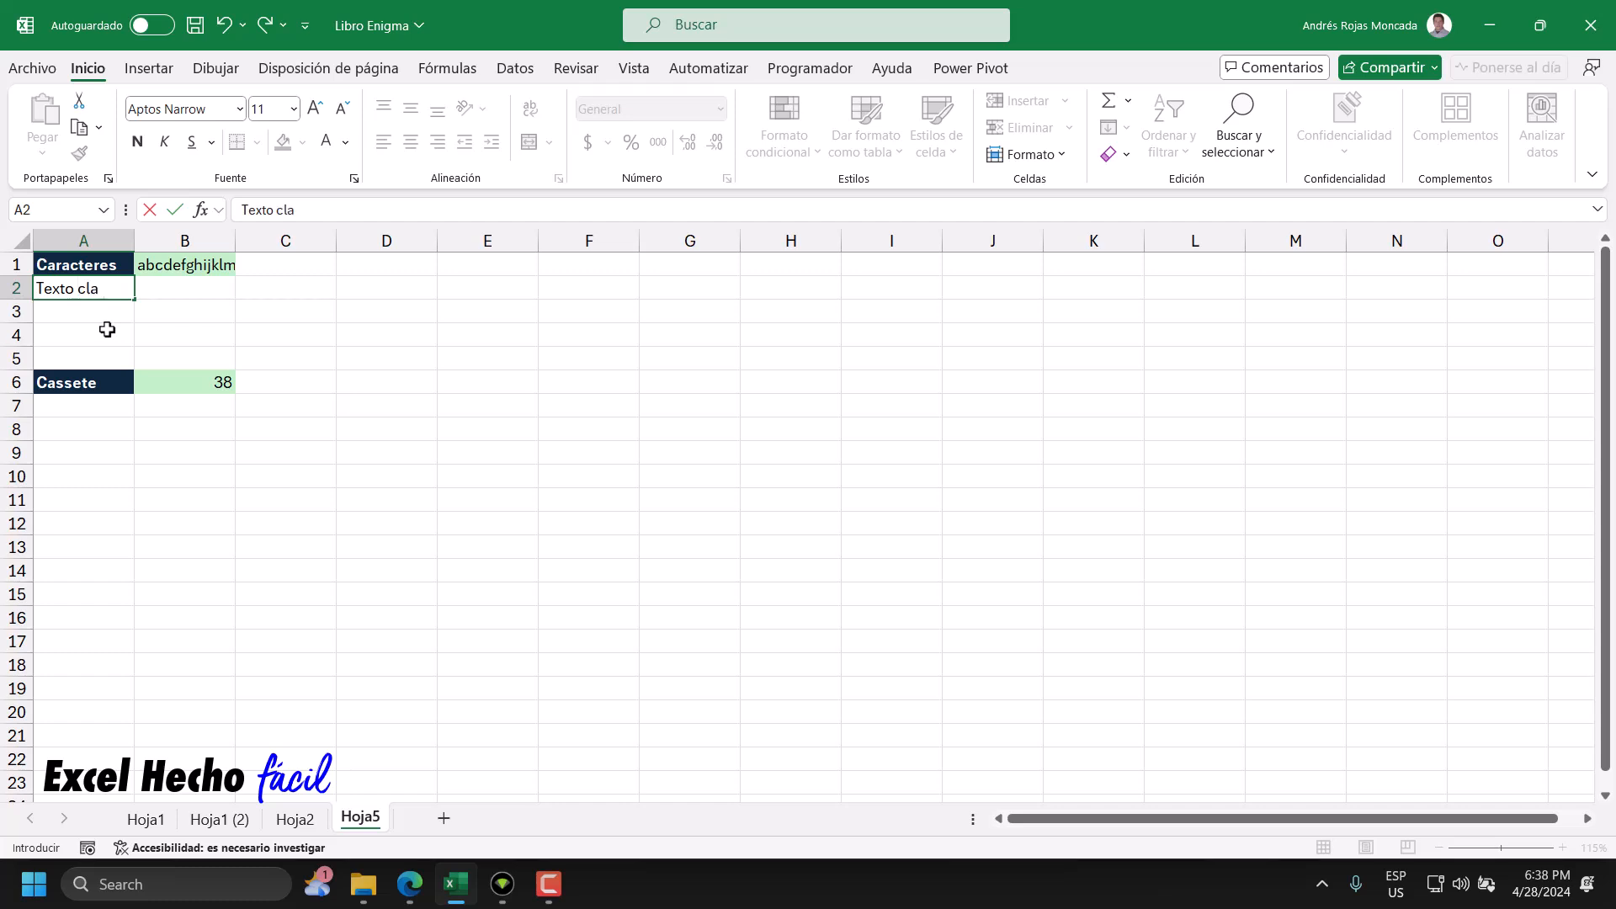
pyautogui.press('Return')
pyautogui.click(87, 284)
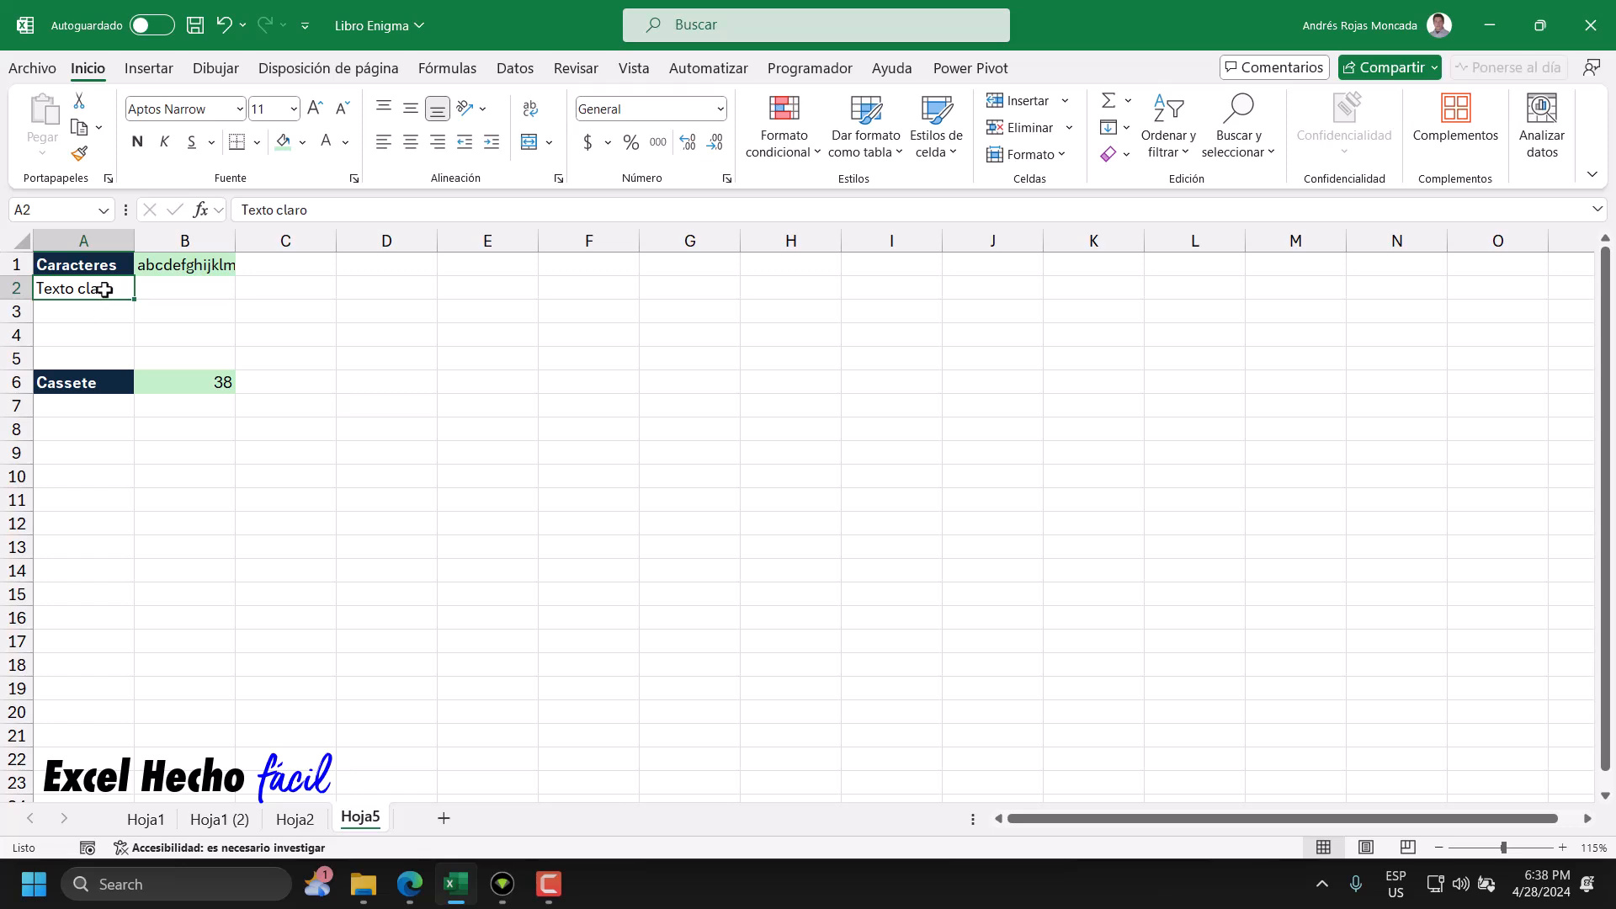
pyautogui.click(302, 142)
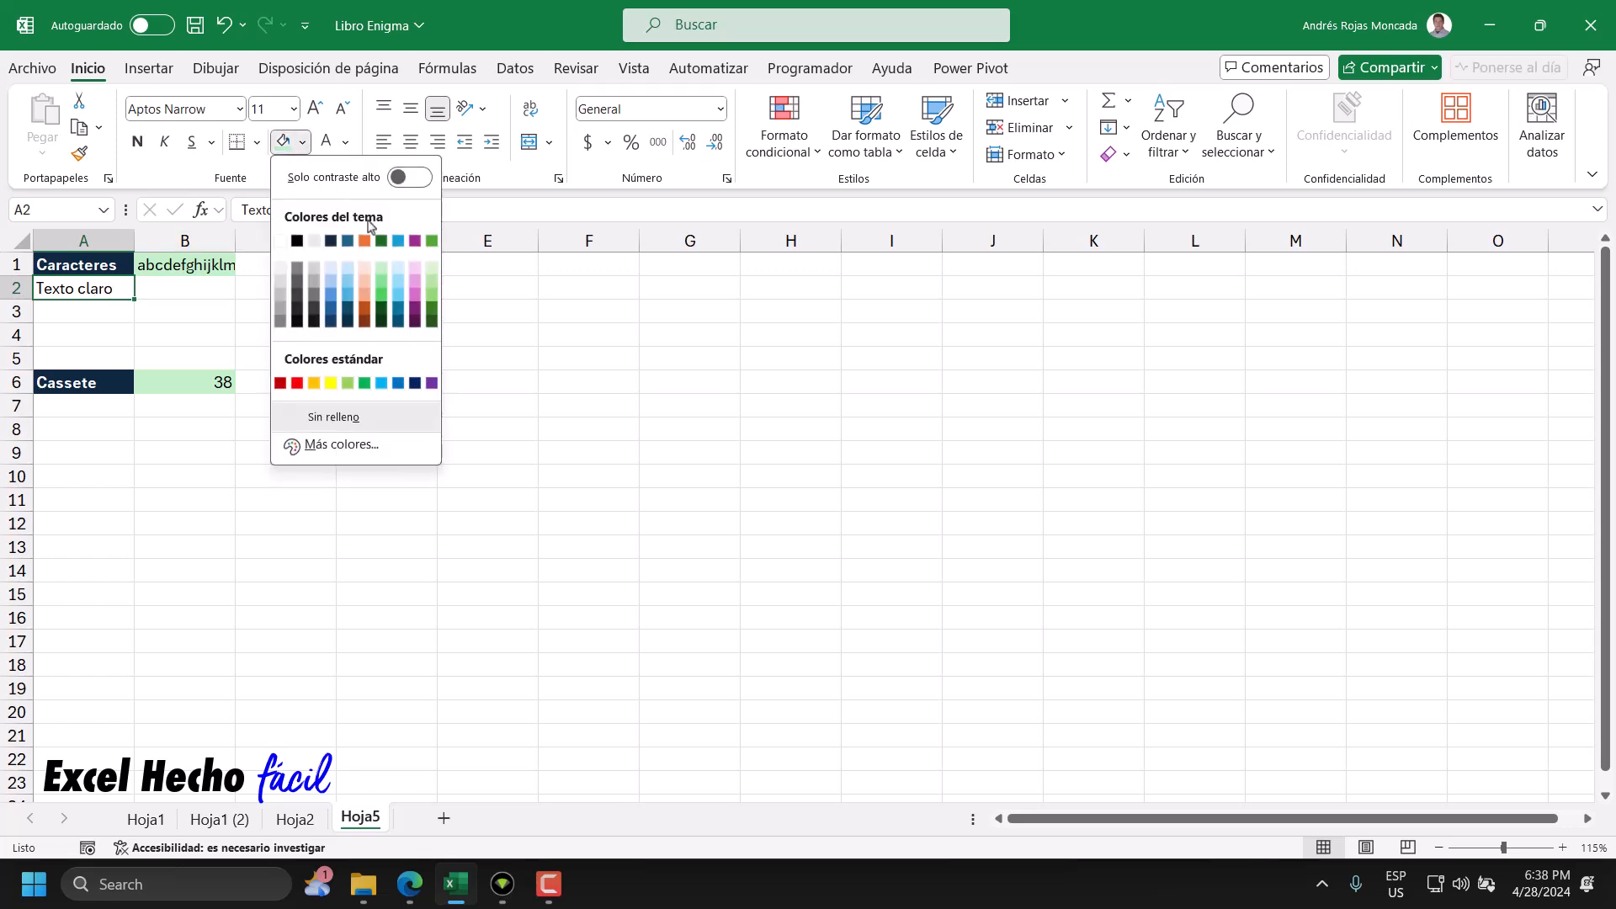
pyautogui.click(432, 242)
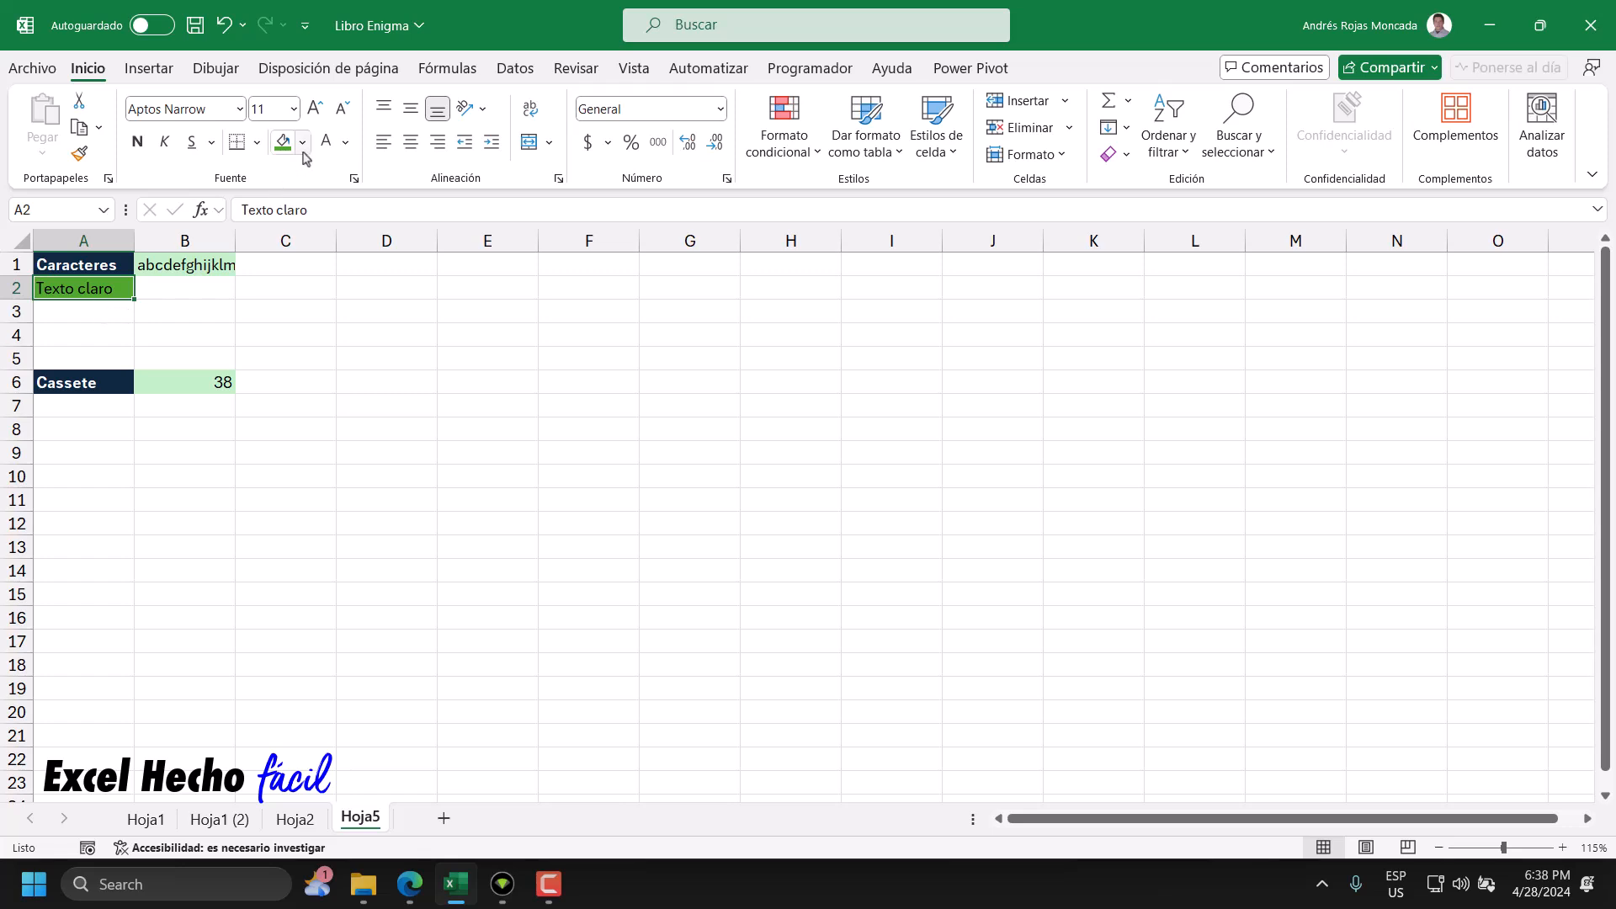
pyautogui.click(137, 141)
# - Enter the sample plaintext "hola mundo." in cell B2
pyautogui.click(168, 292)
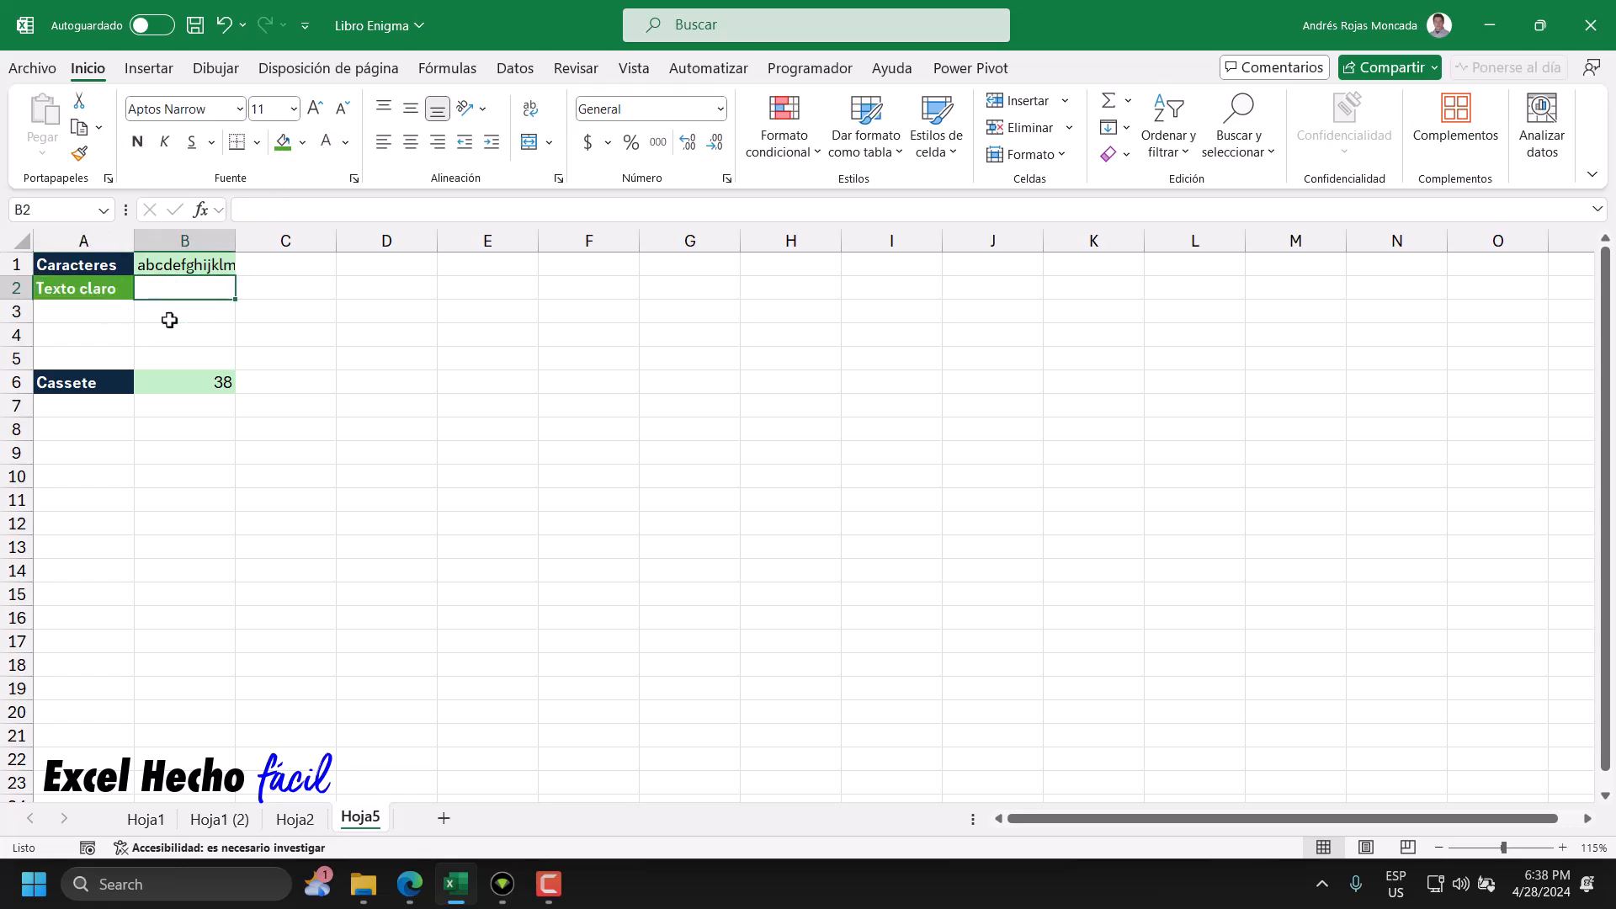
pyautogui.write('hola mundo')
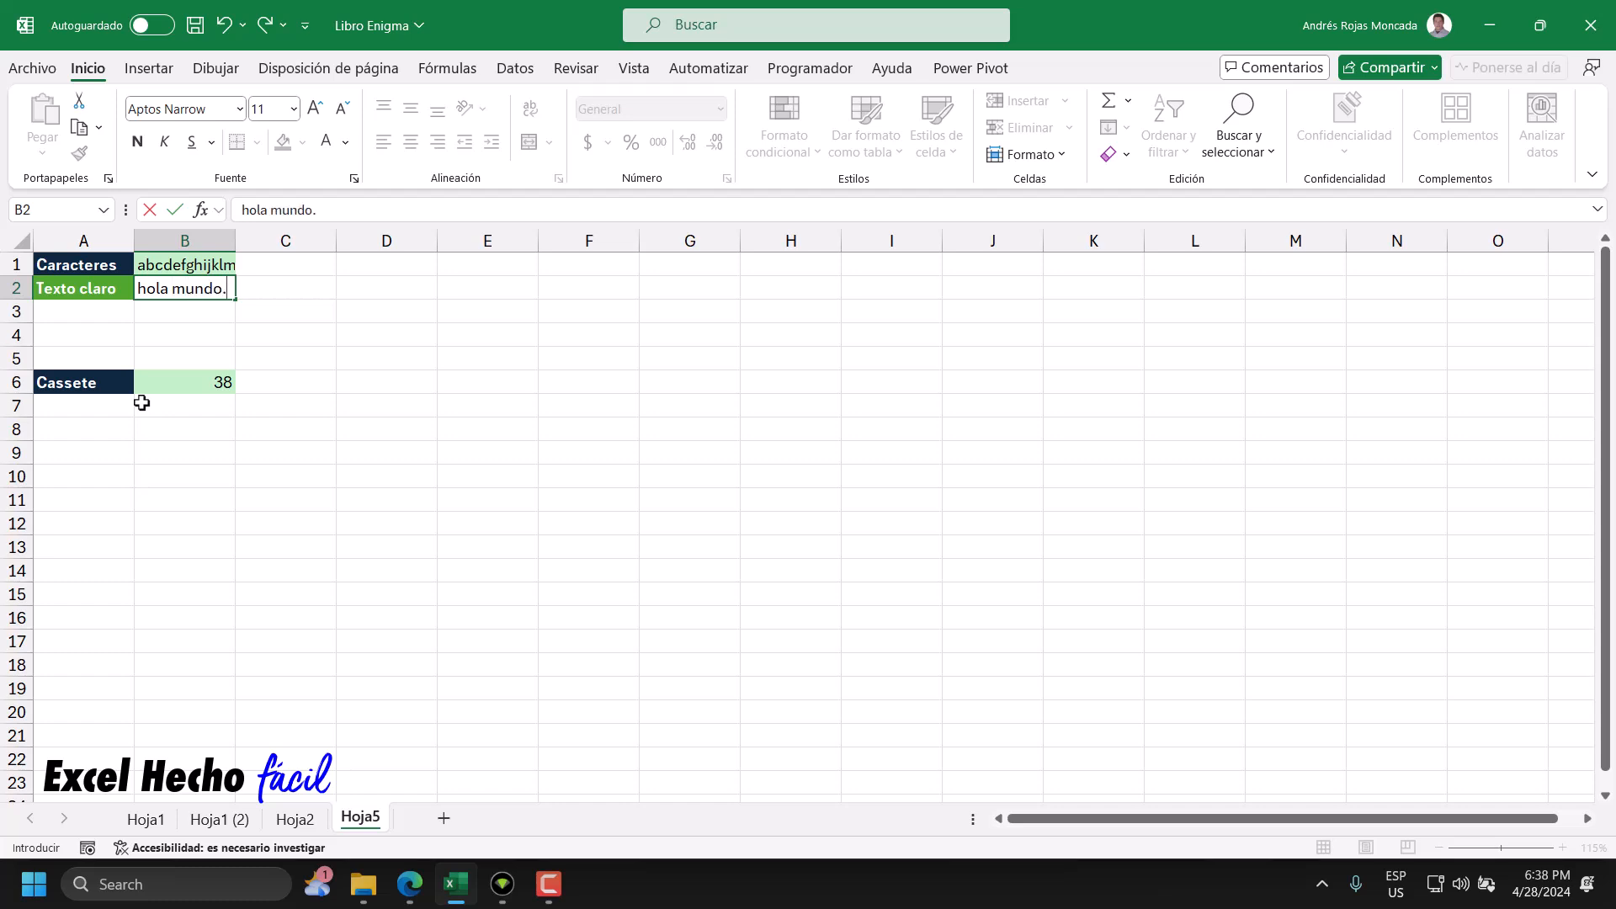
pyautogui.write('.')
pyautogui.press('Return')
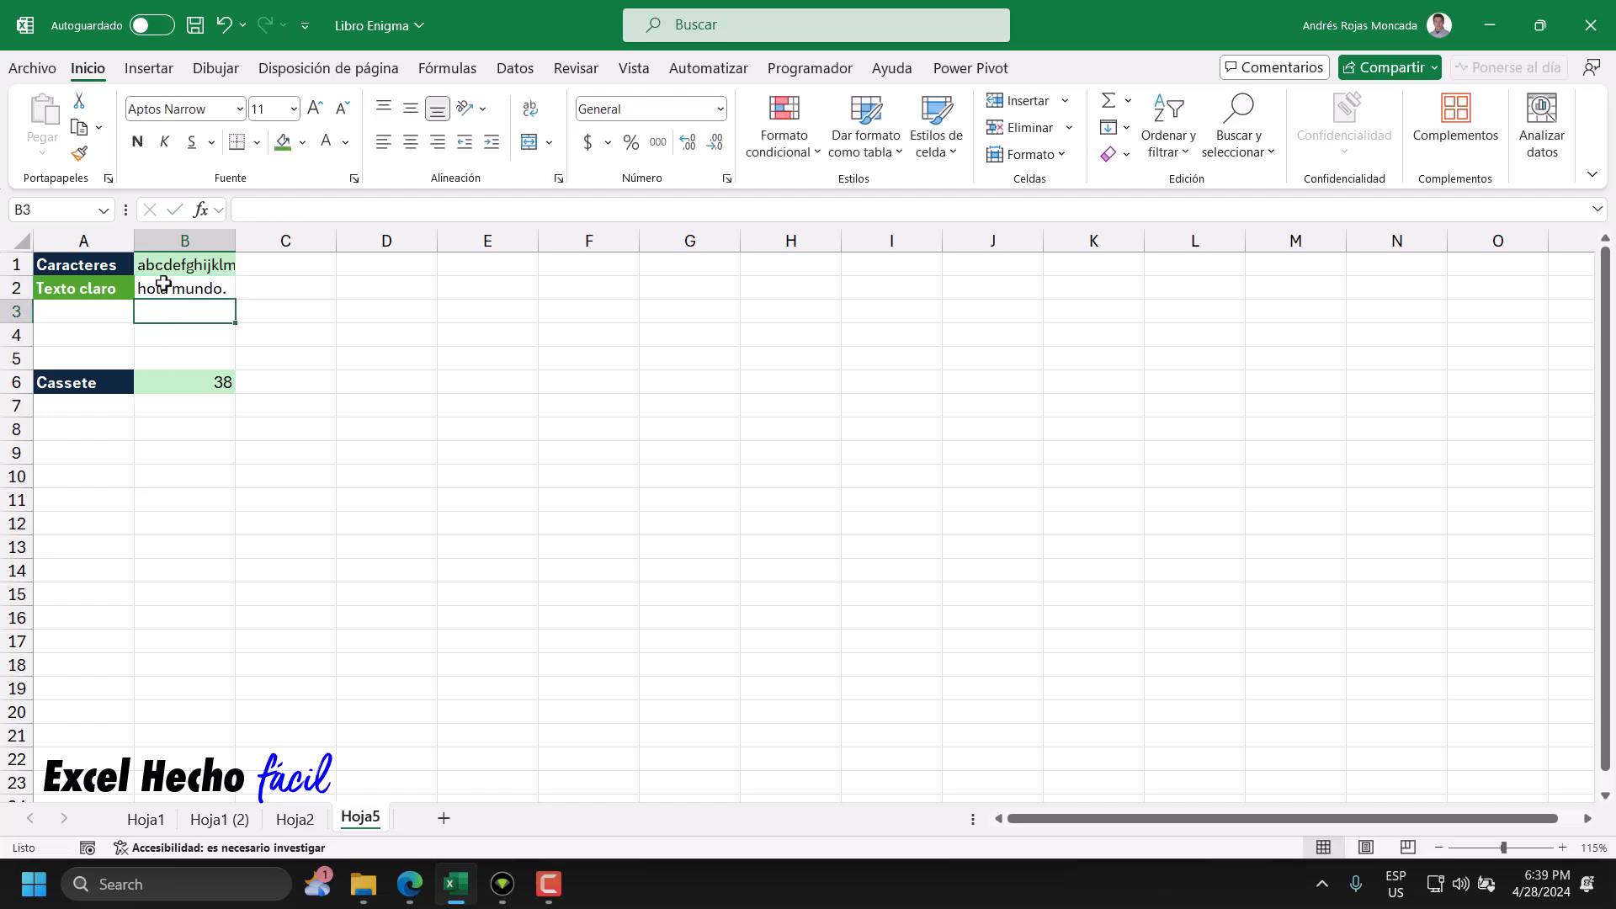
# - Set the width of column C to 2
pyautogui.click(74, 313)
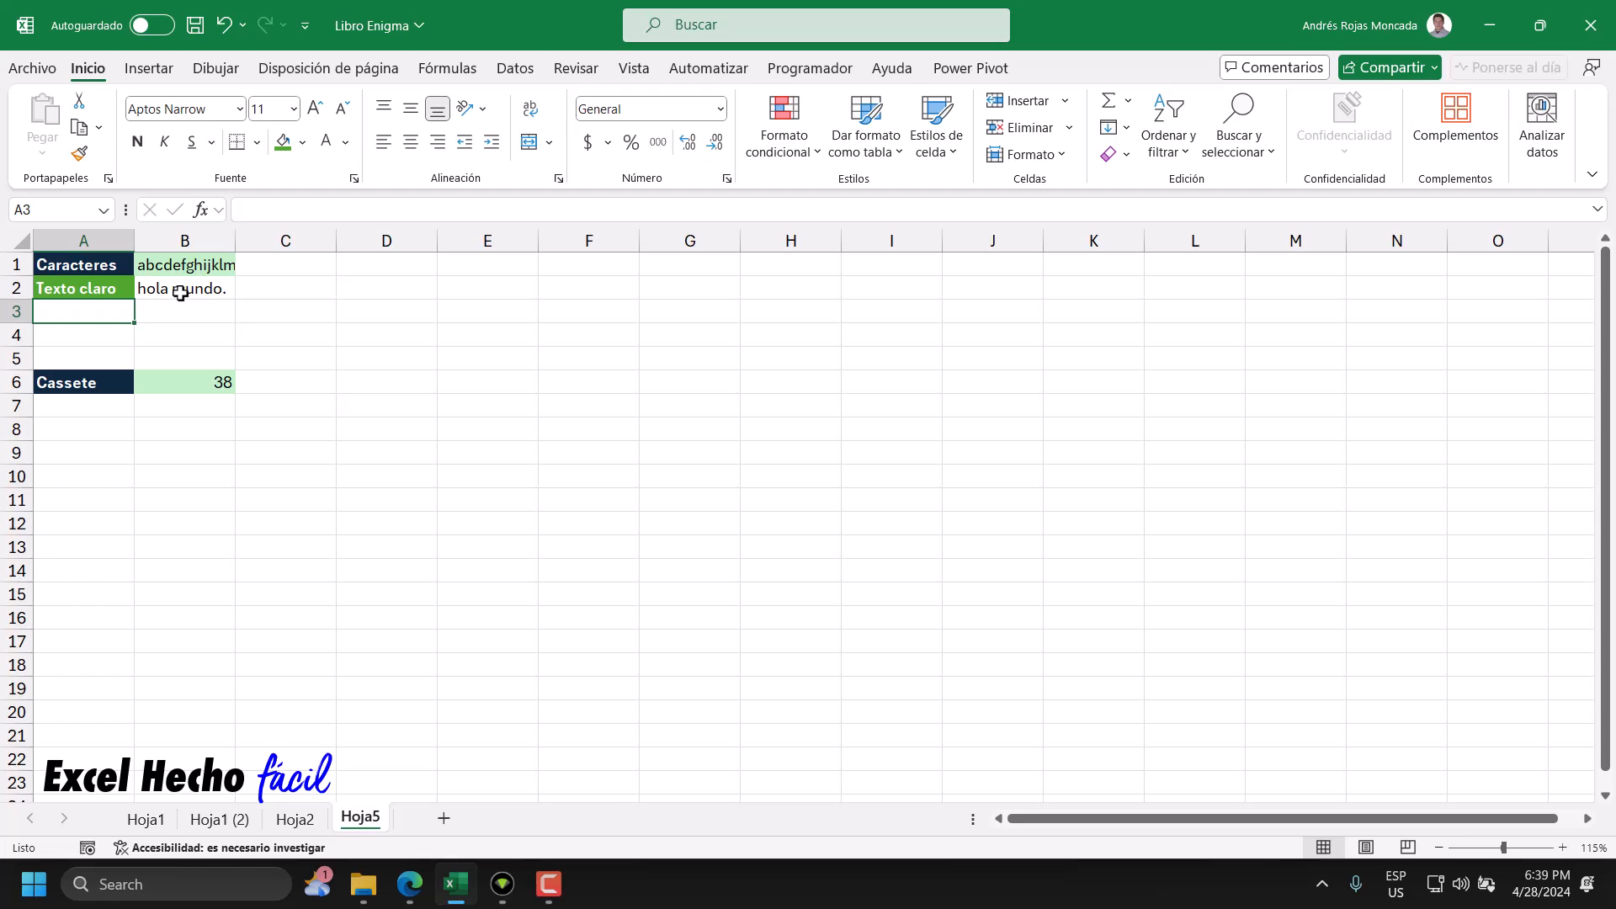
pyautogui.click(288, 241)
pyautogui.rightClick(288, 242)
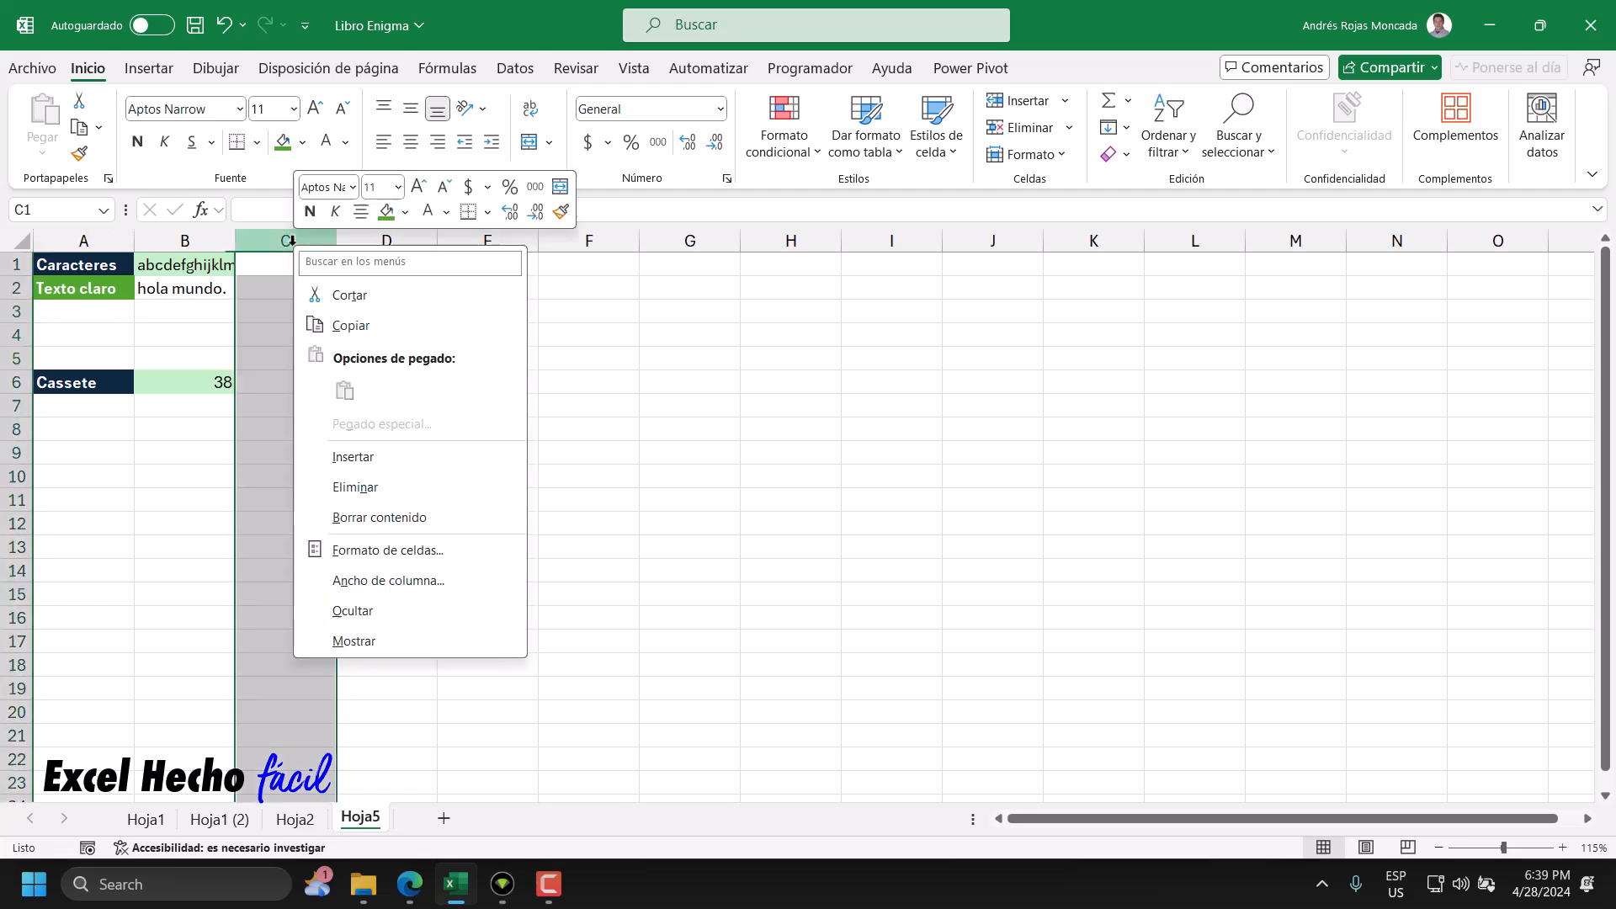
pyautogui.click(395, 589)
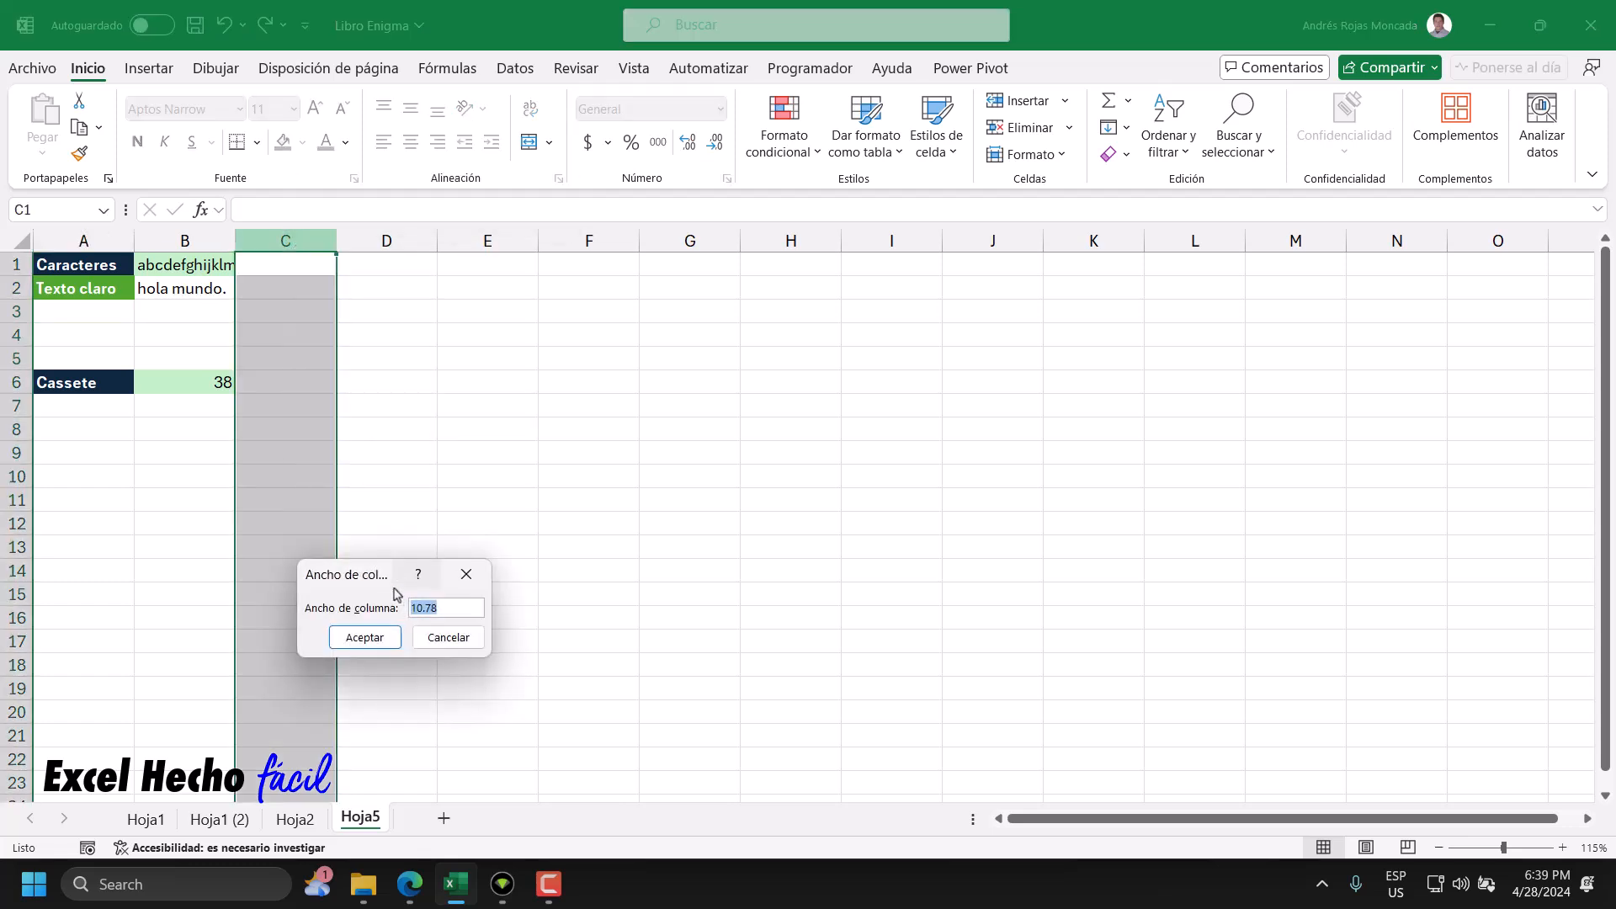
pyautogui.write('2')
pyautogui.press('Return')
# - Enter the label Clave in cell A3 and copy the formatting of A2 onto it
pyautogui.click(70, 310)
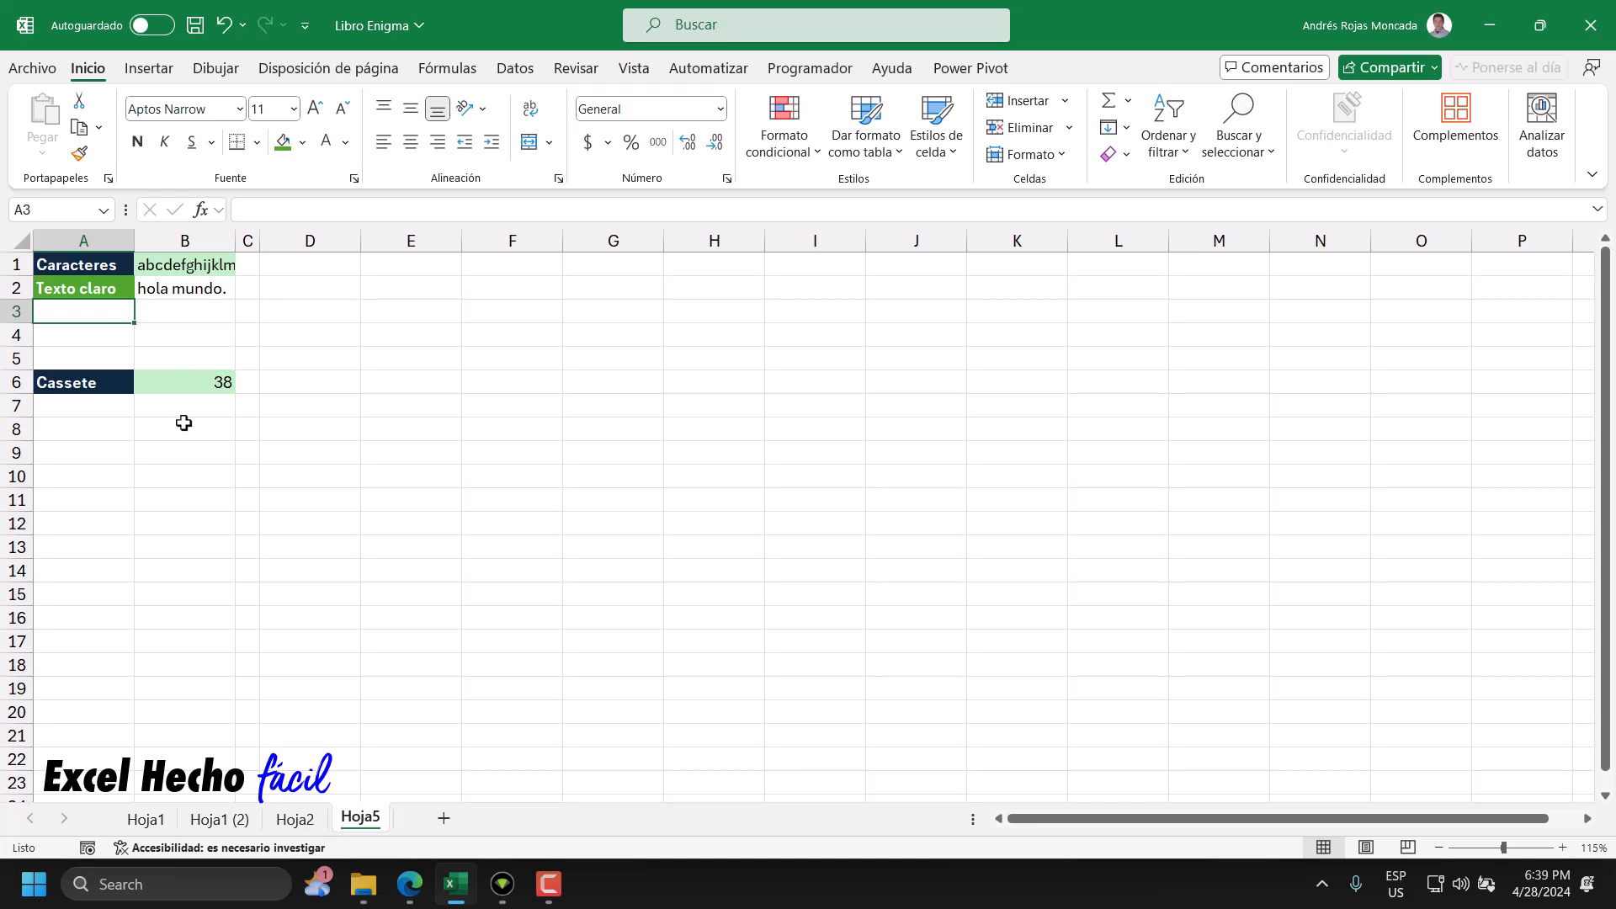
pyautogui.write('Clave')
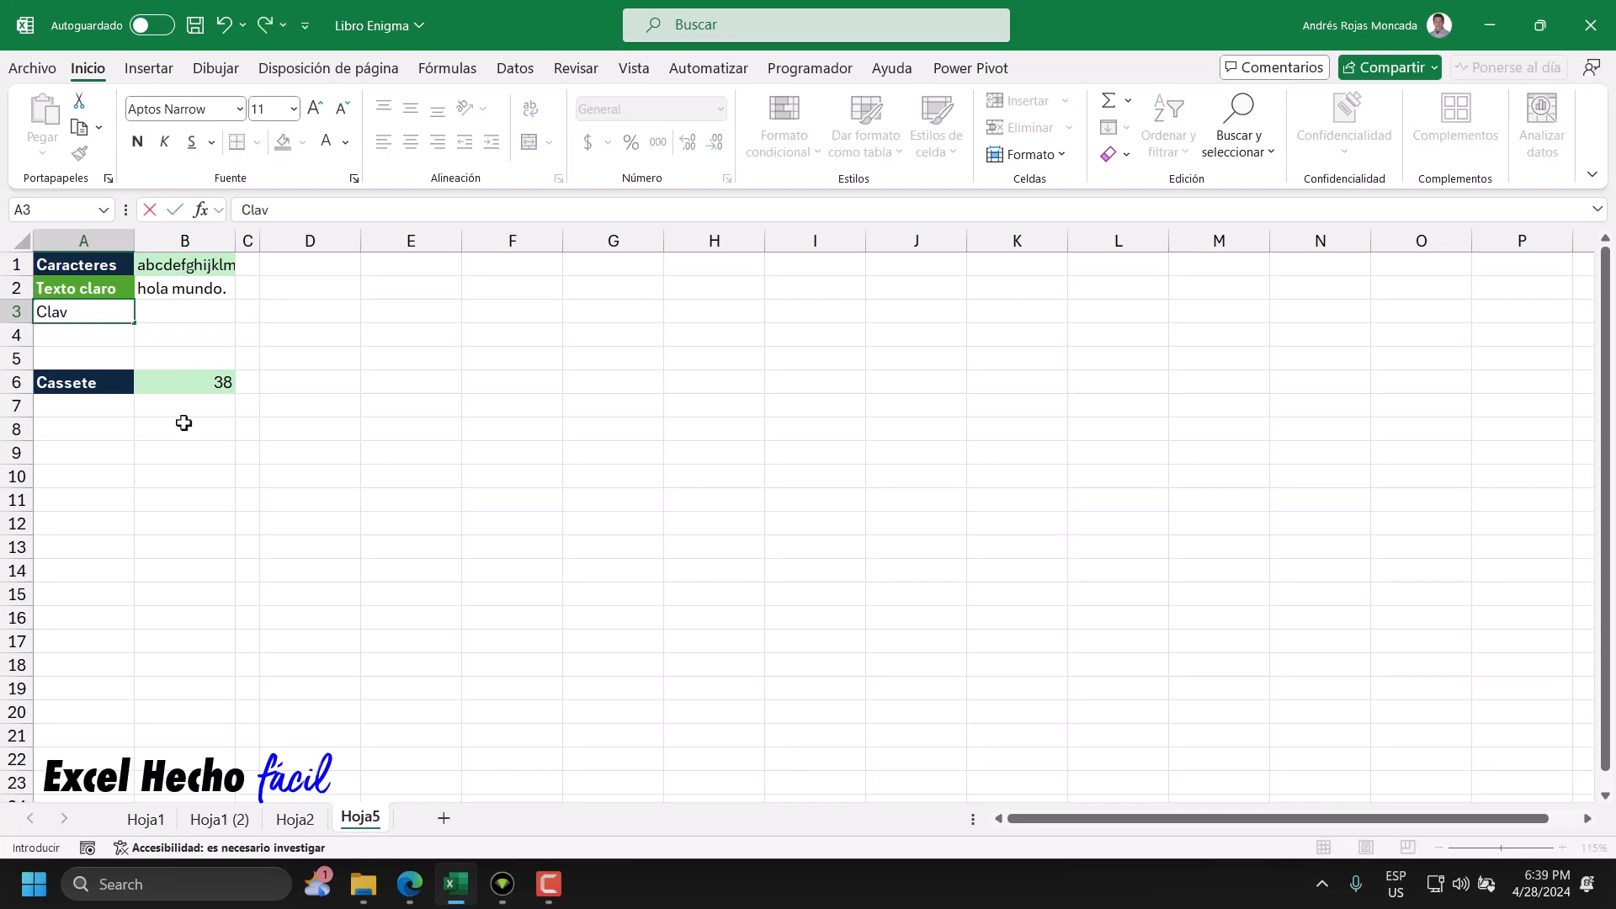
pyautogui.press('Return')
pyautogui.press('Up')
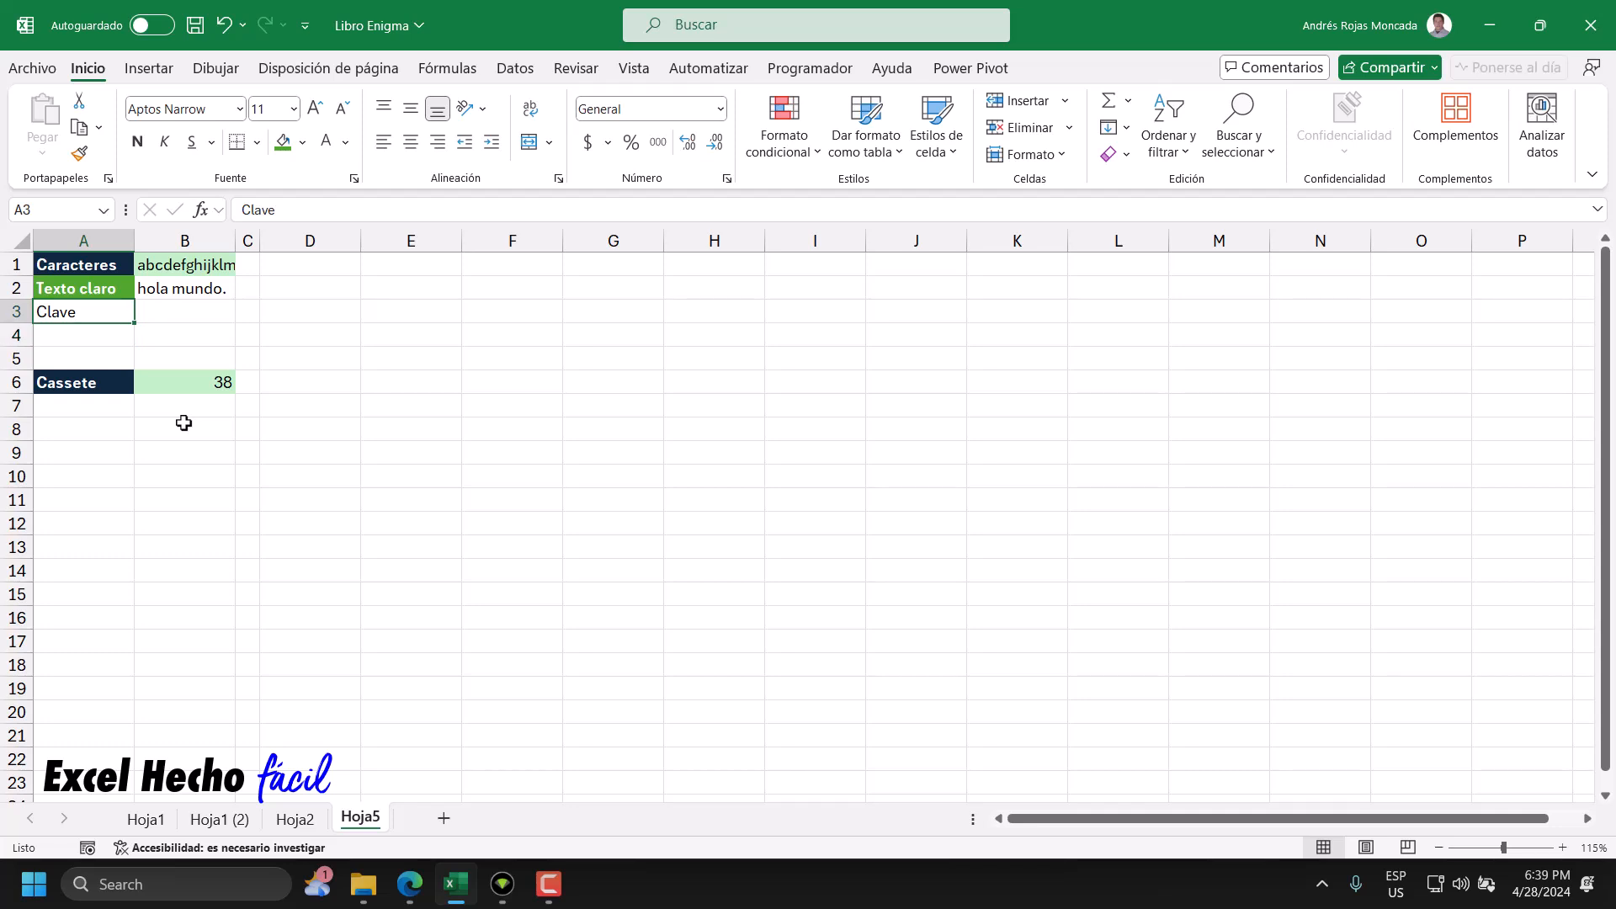
pyautogui.click(67, 284)
pyautogui.click(79, 154)
pyautogui.click(101, 310)
# - Enter the cipher keyword "excel" in cell B3
pyautogui.click(141, 316)
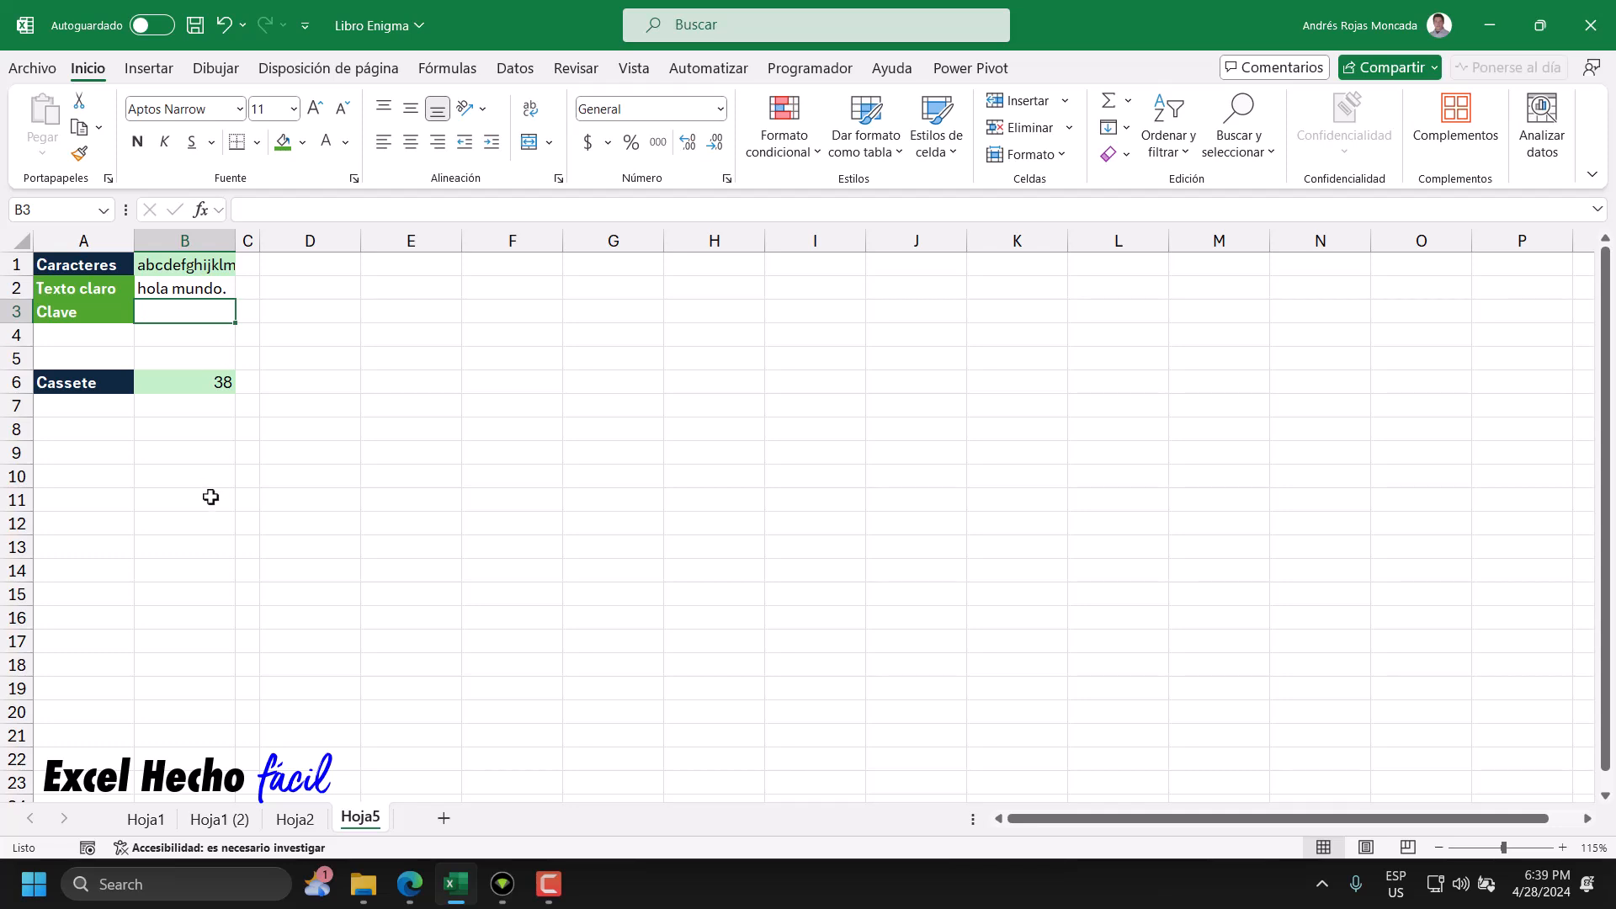
pyautogui.write('excel')
pyautogui.press('Return')
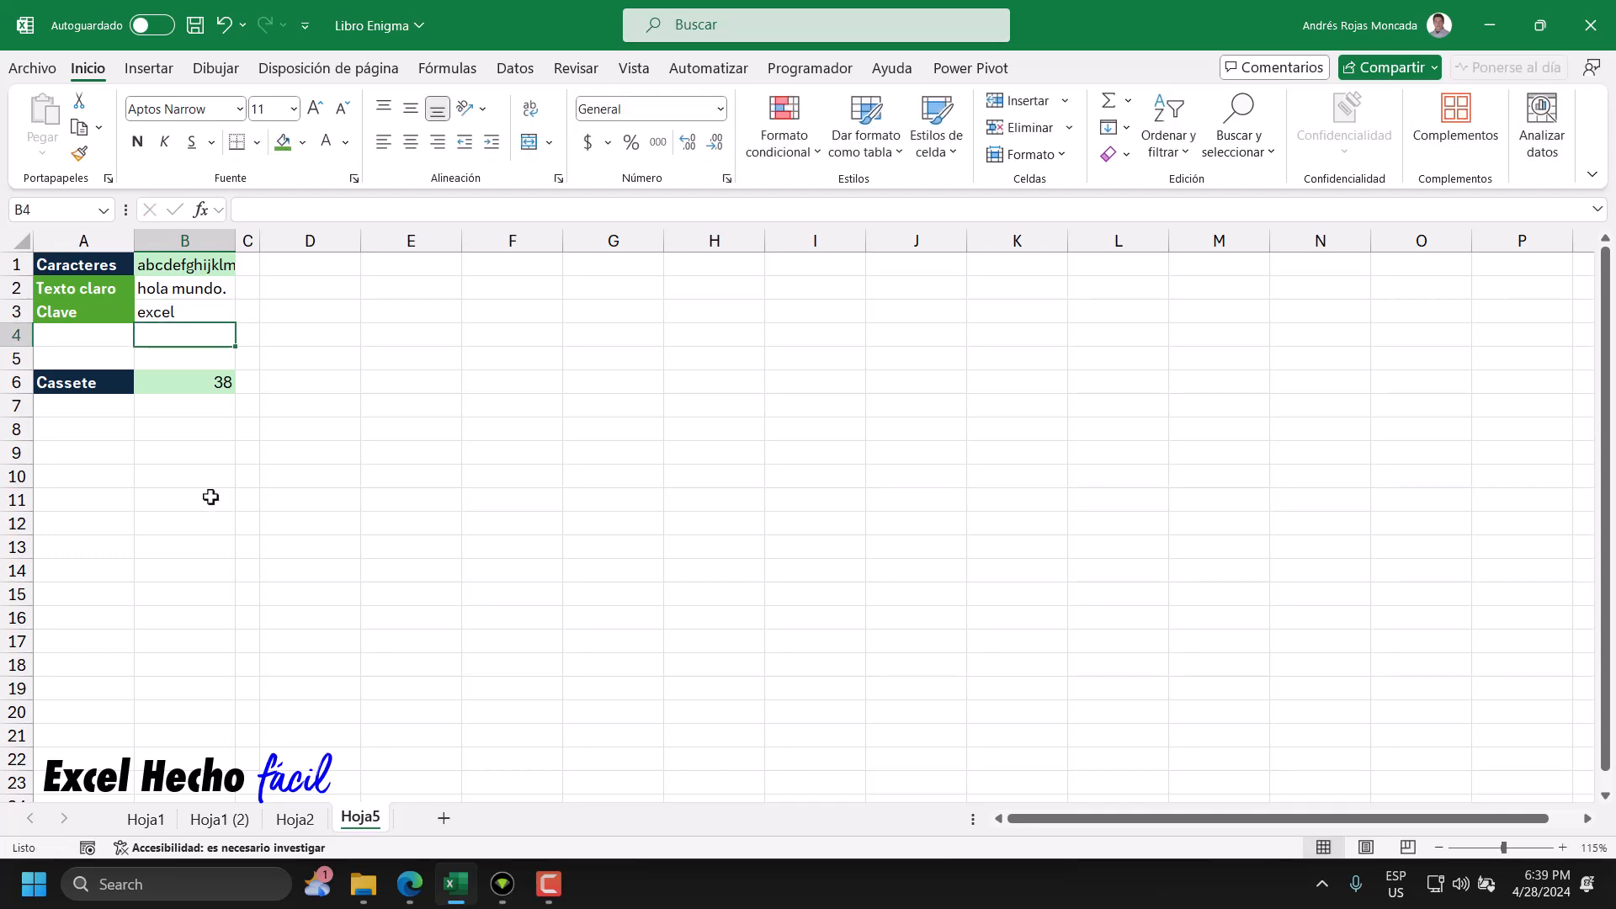
# - Fill the input cells B2:B3 with light blue
pyautogui.moveTo(181, 289); pyautogui.dragTo(178, 312)
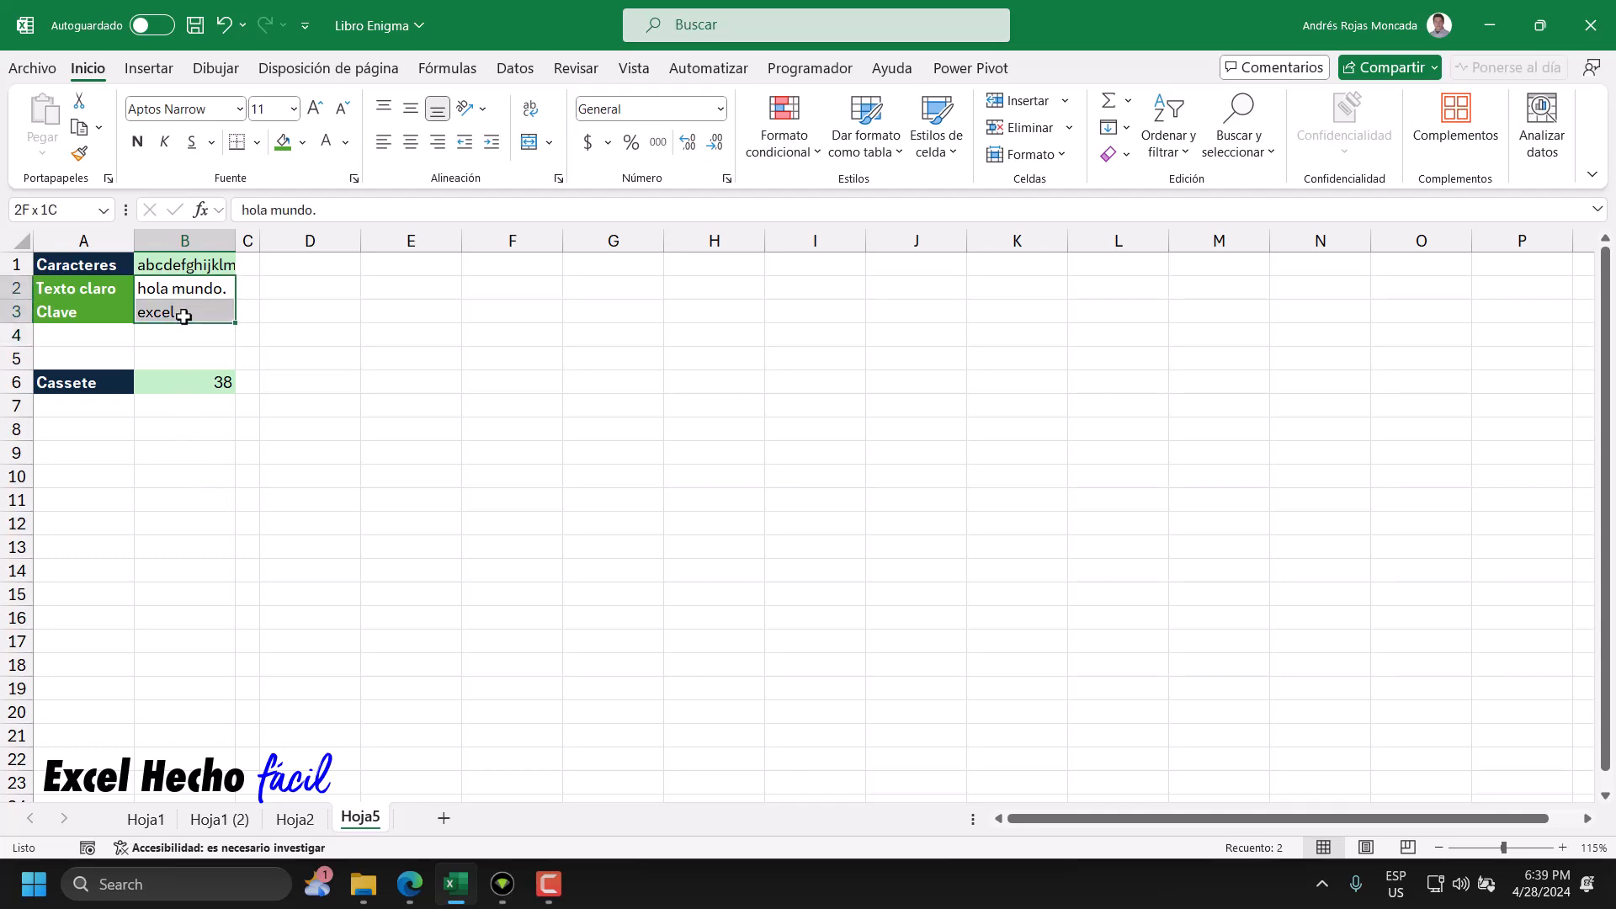
pyautogui.click(302, 142)
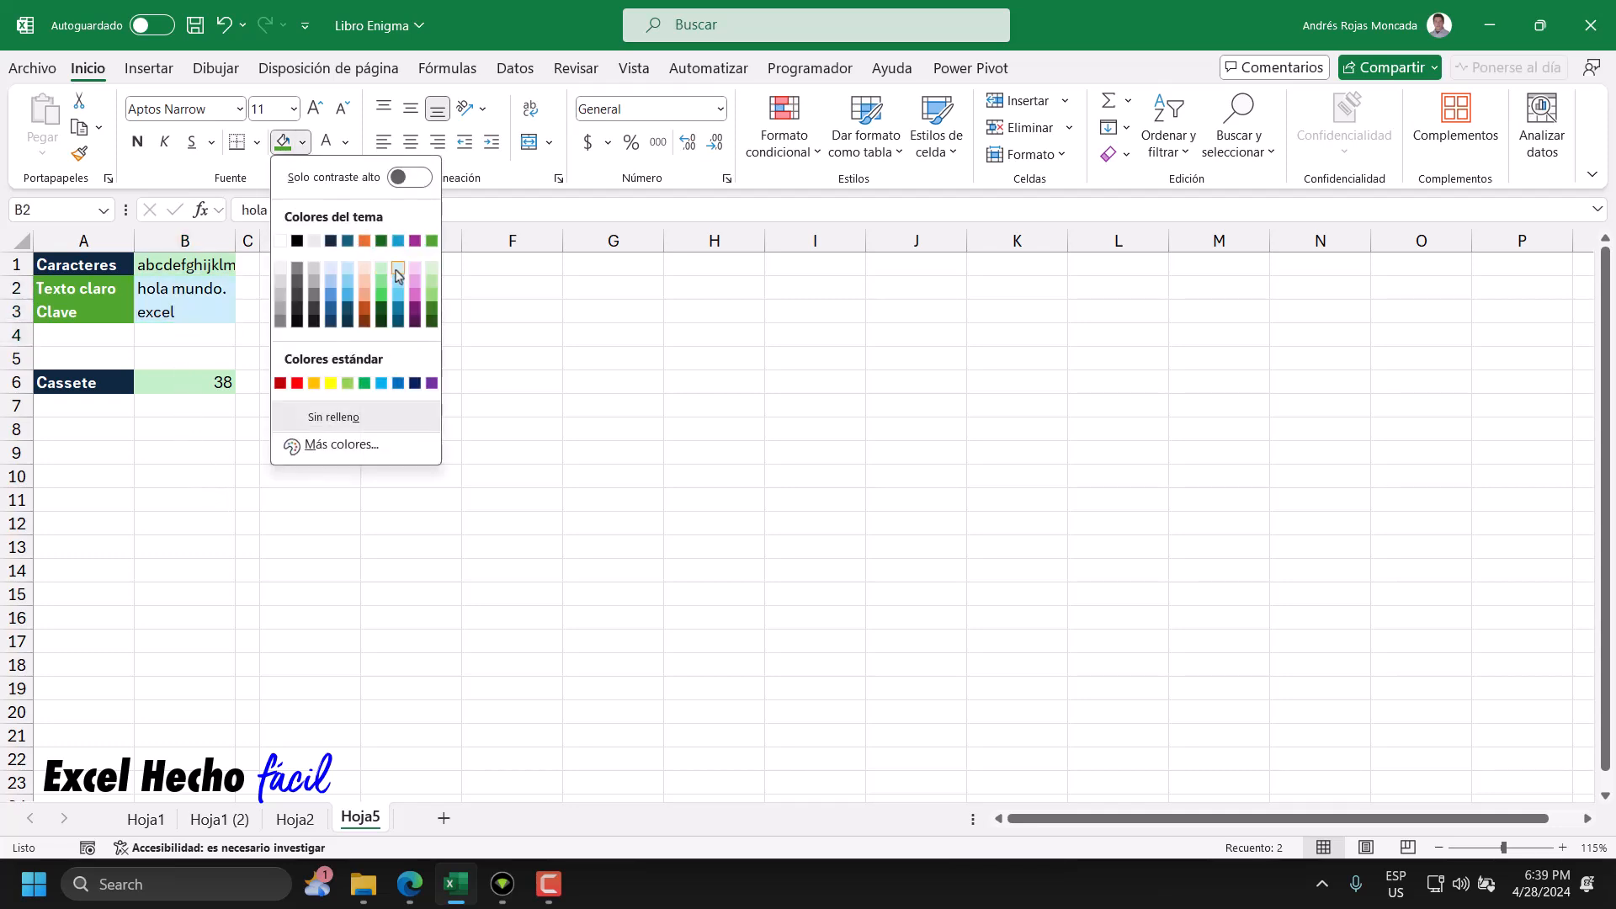
pyautogui.click(350, 270)
pyautogui.click(76, 431)
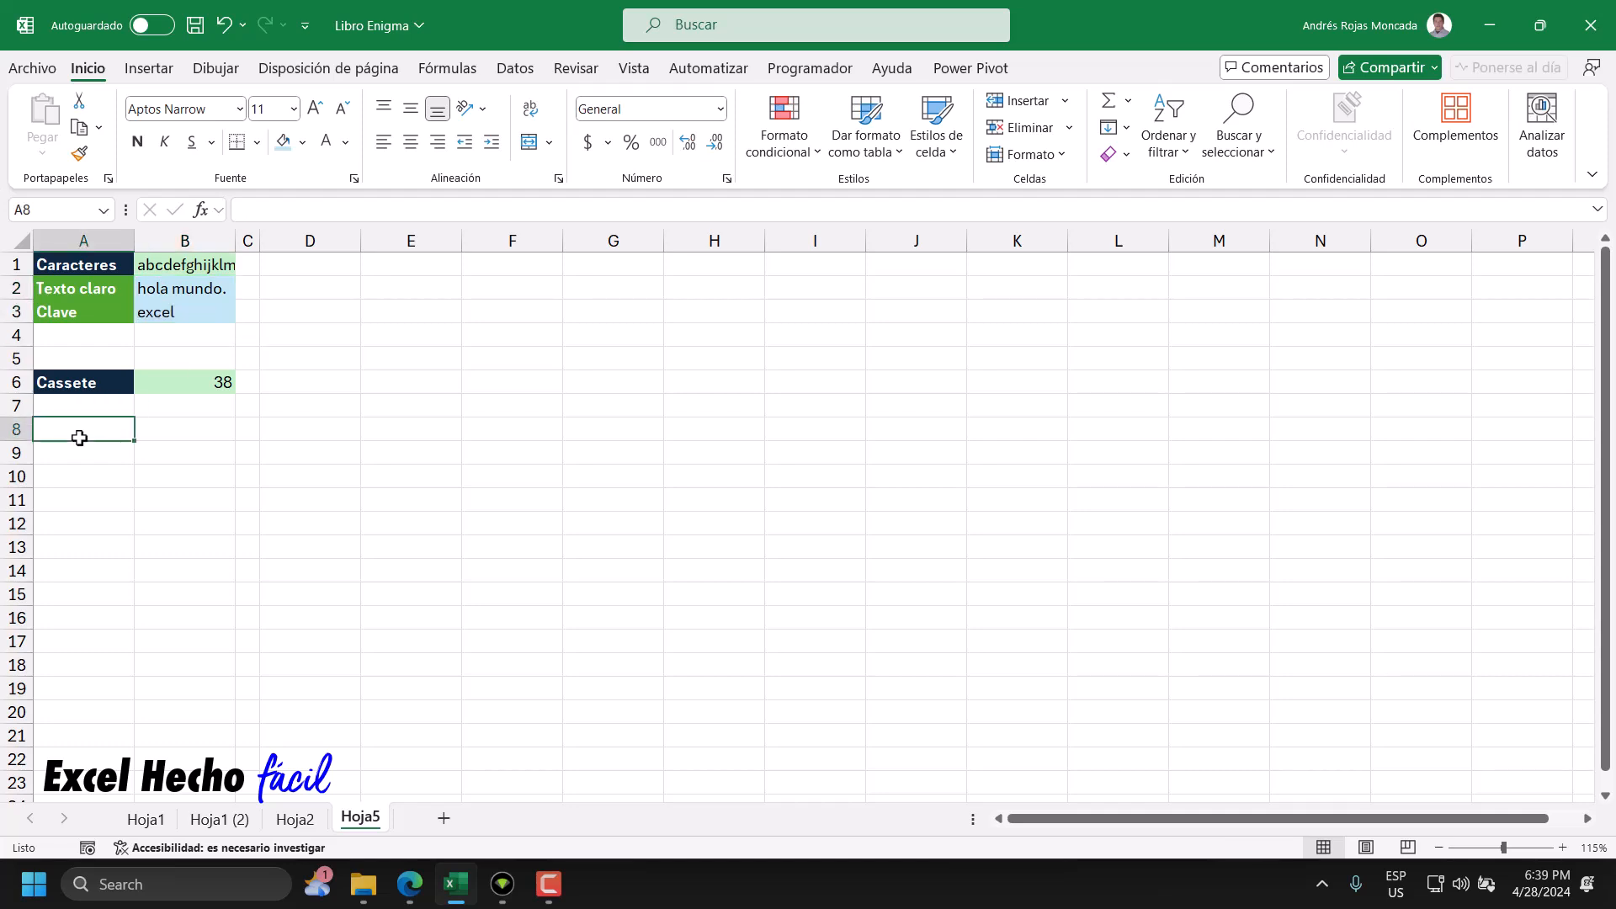
pyautogui.moveTo(158, 292); pyautogui.dragTo(158, 313)
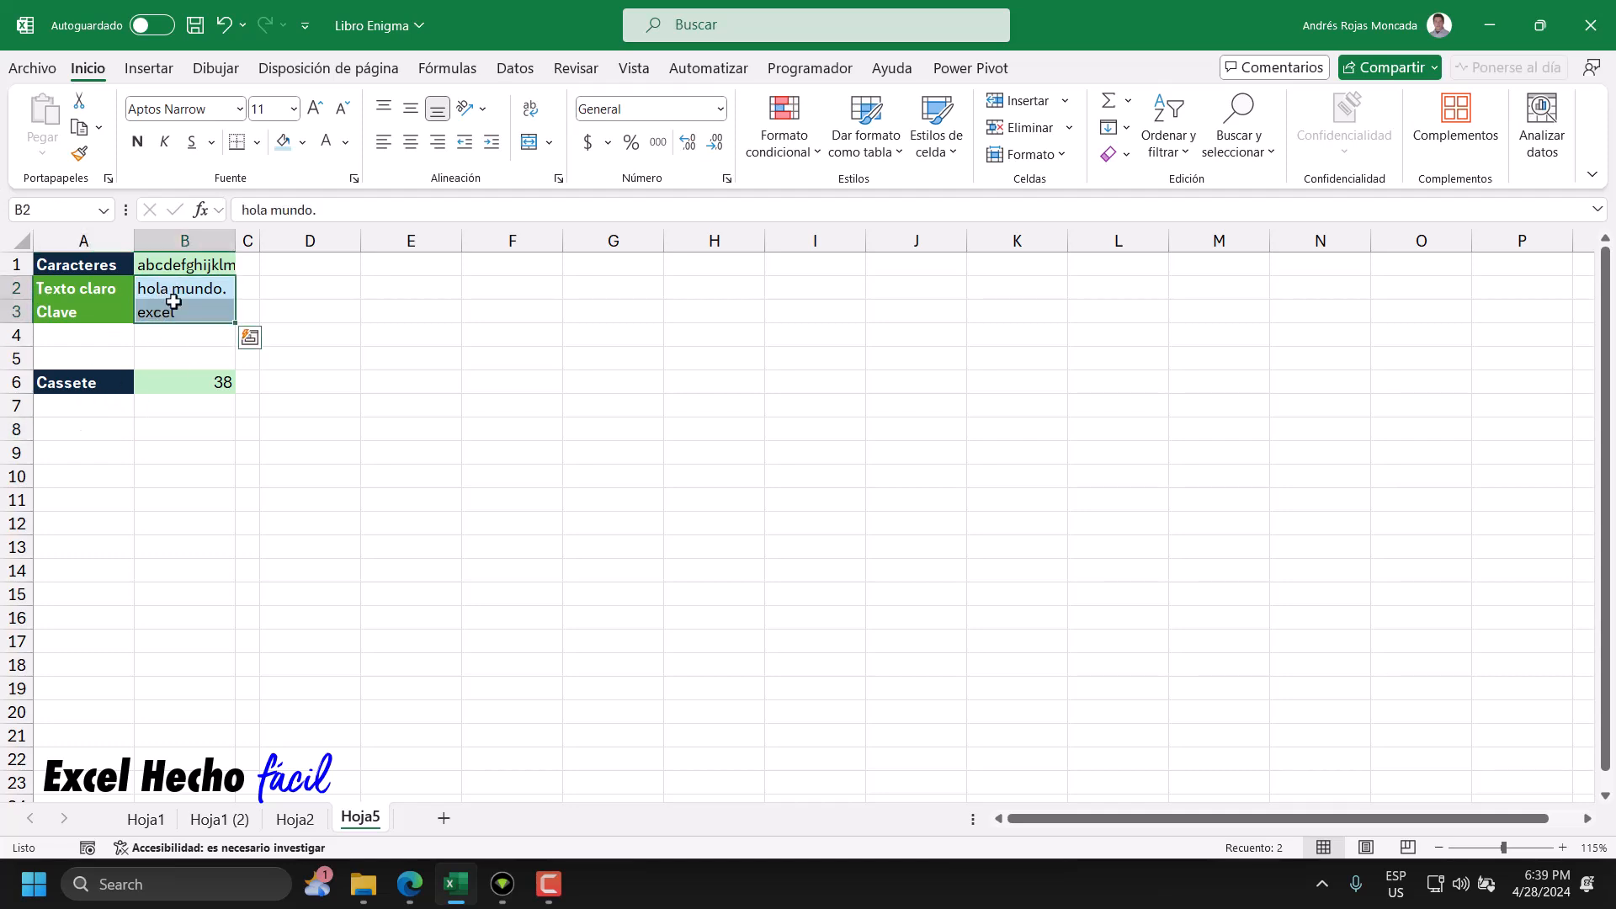
# - Enter the heading Cassete in cell D1 and copy the formatting of A1 onto it
pyautogui.click(286, 264)
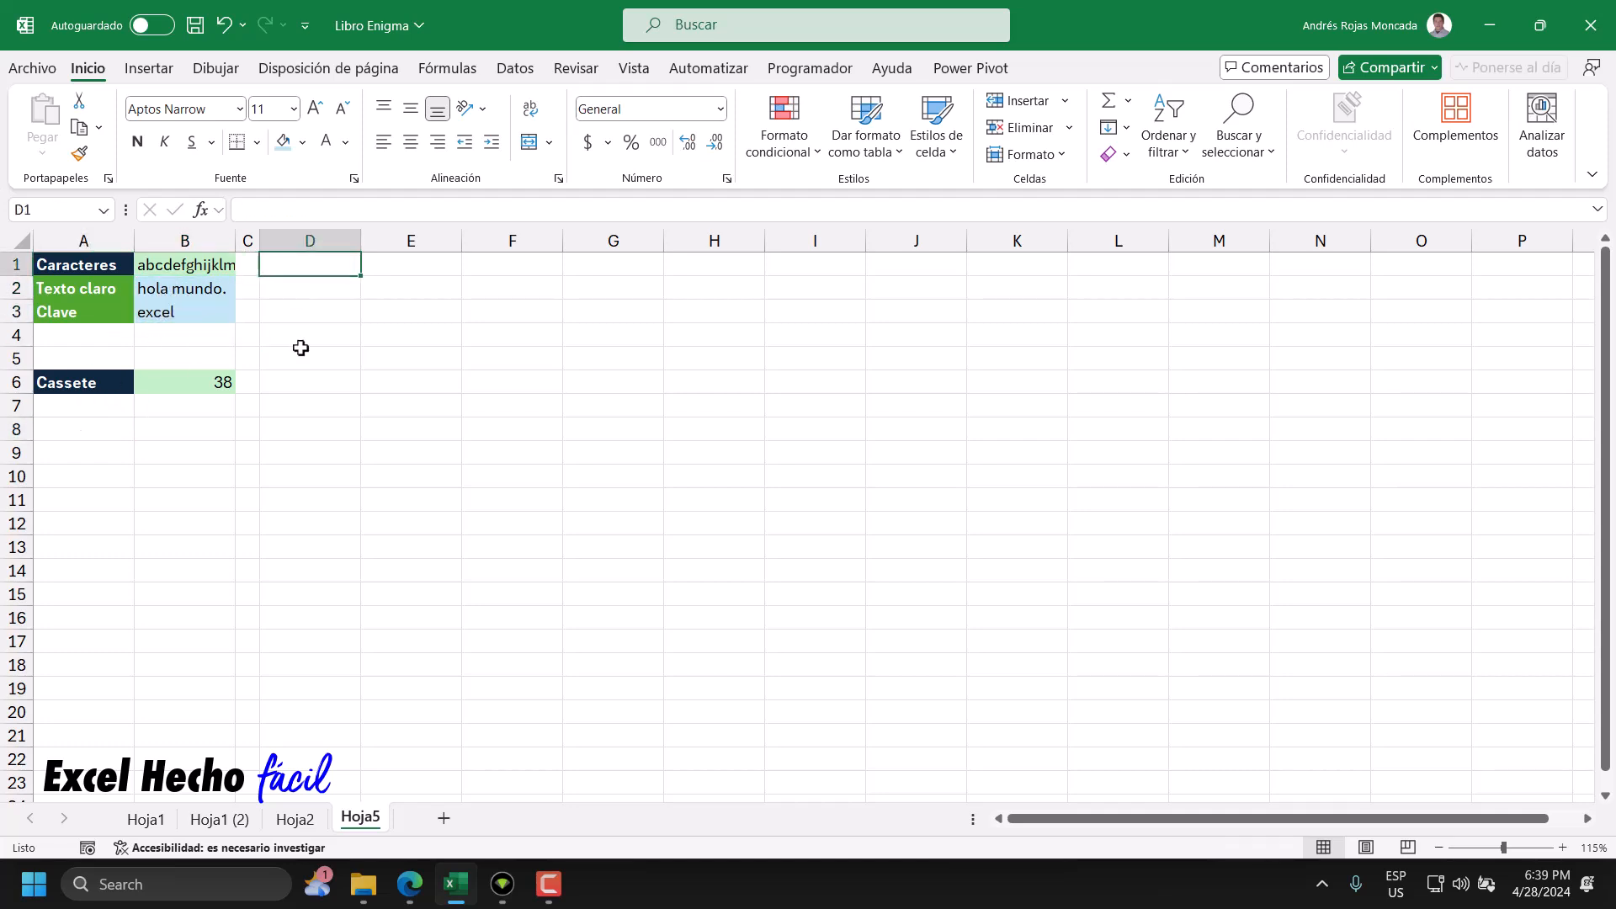
pyautogui.write('Ca')
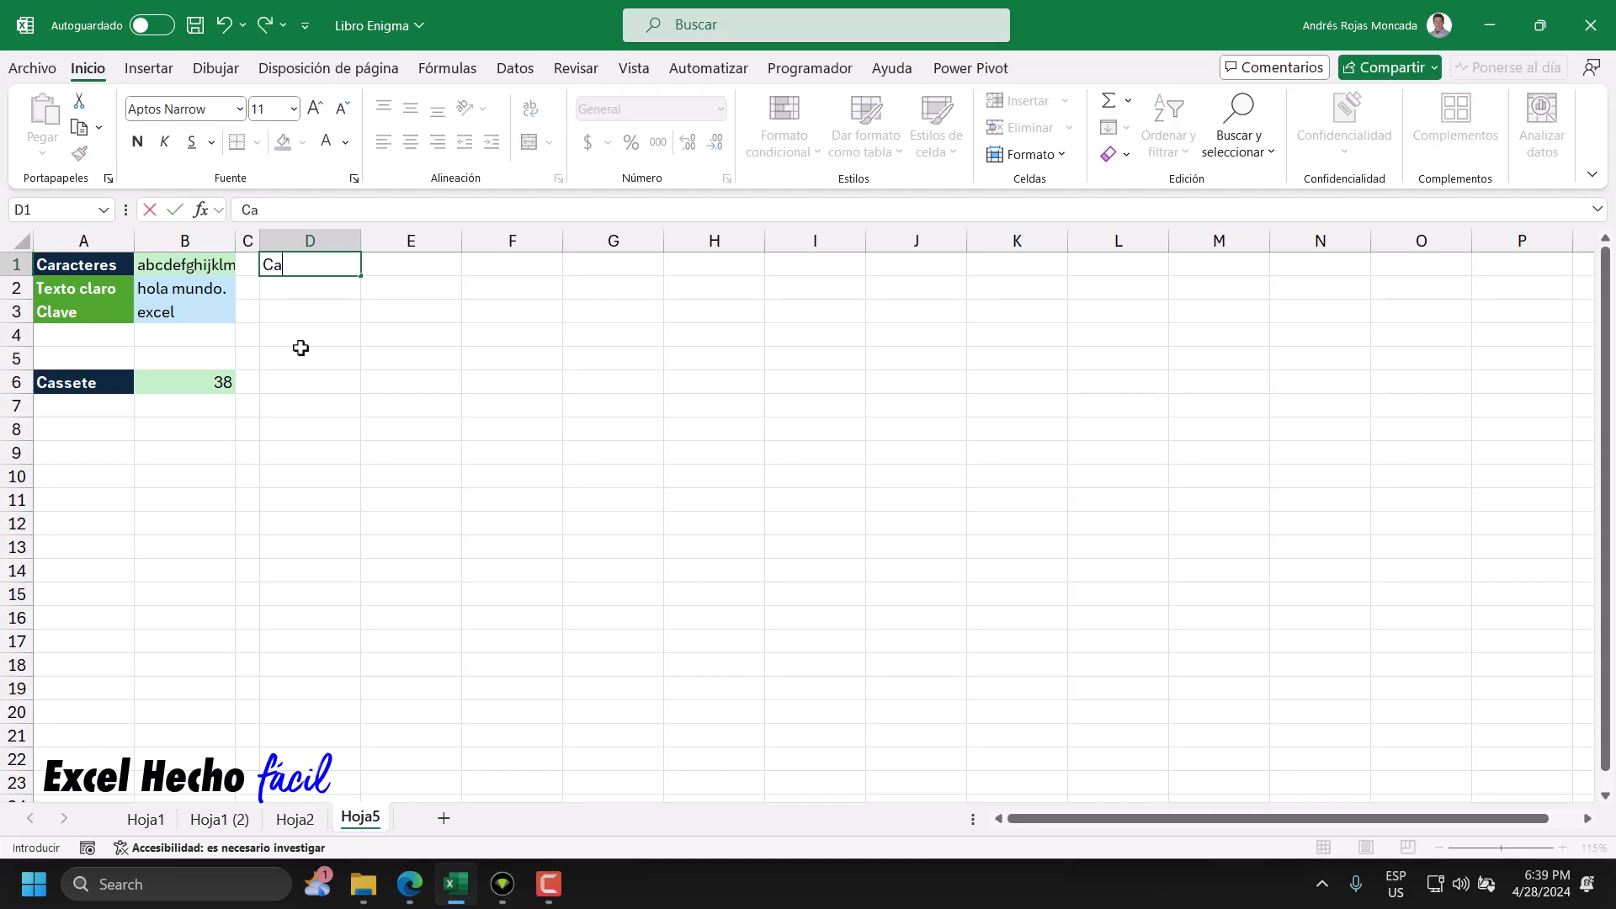
pyautogui.write('ssete')
pyautogui.press('Return')
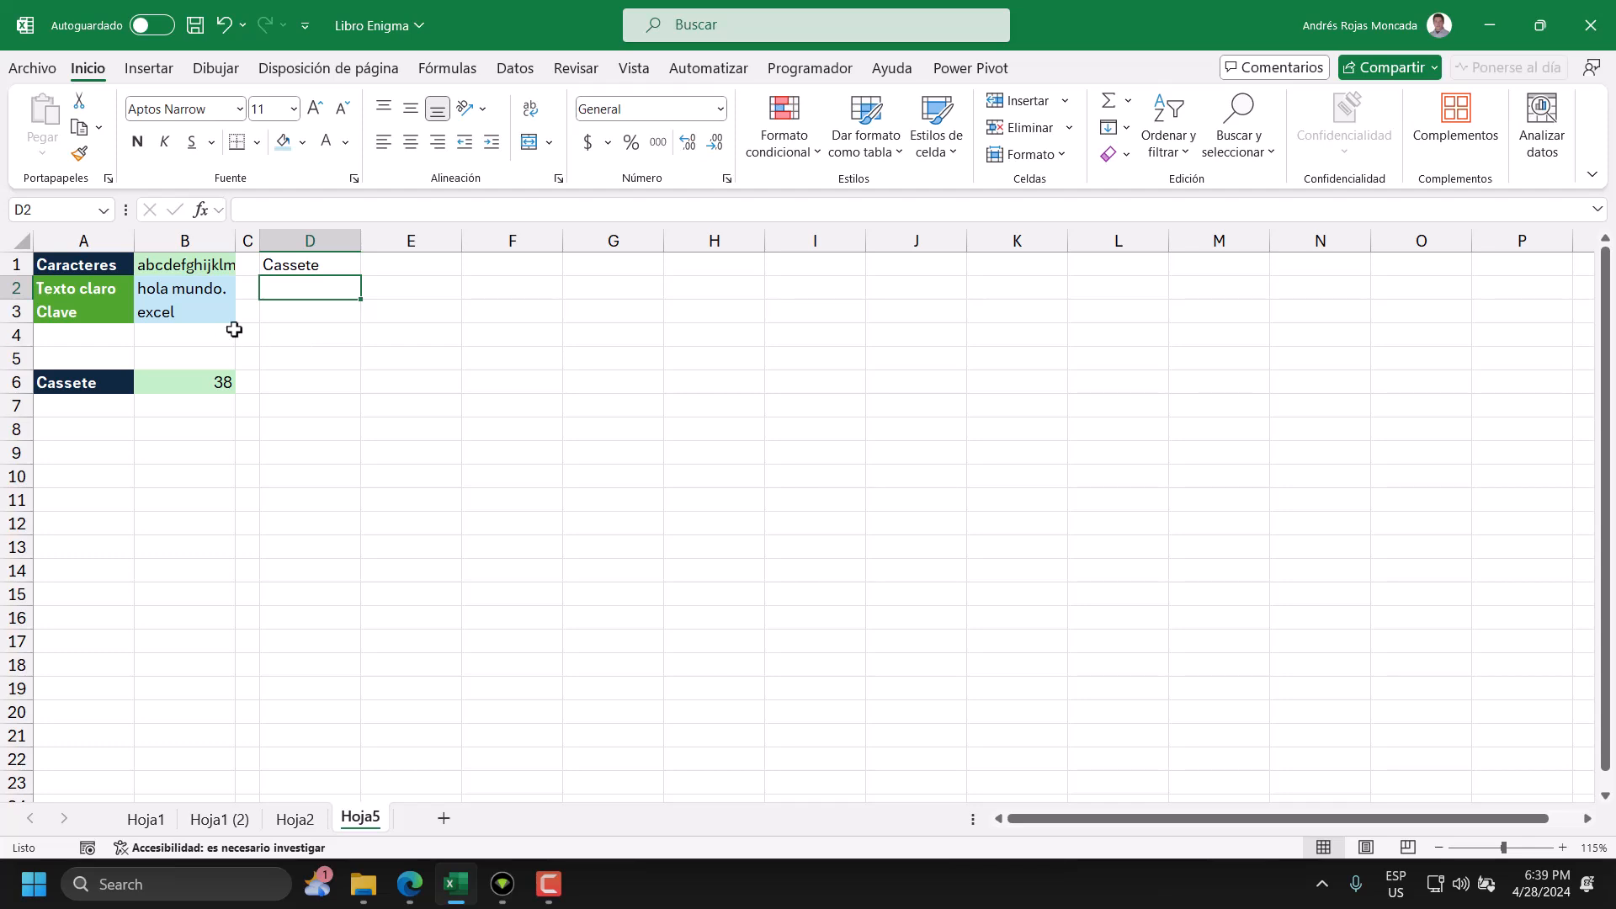
pyautogui.click(101, 265)
pyautogui.click(80, 153)
pyautogui.click(331, 262)
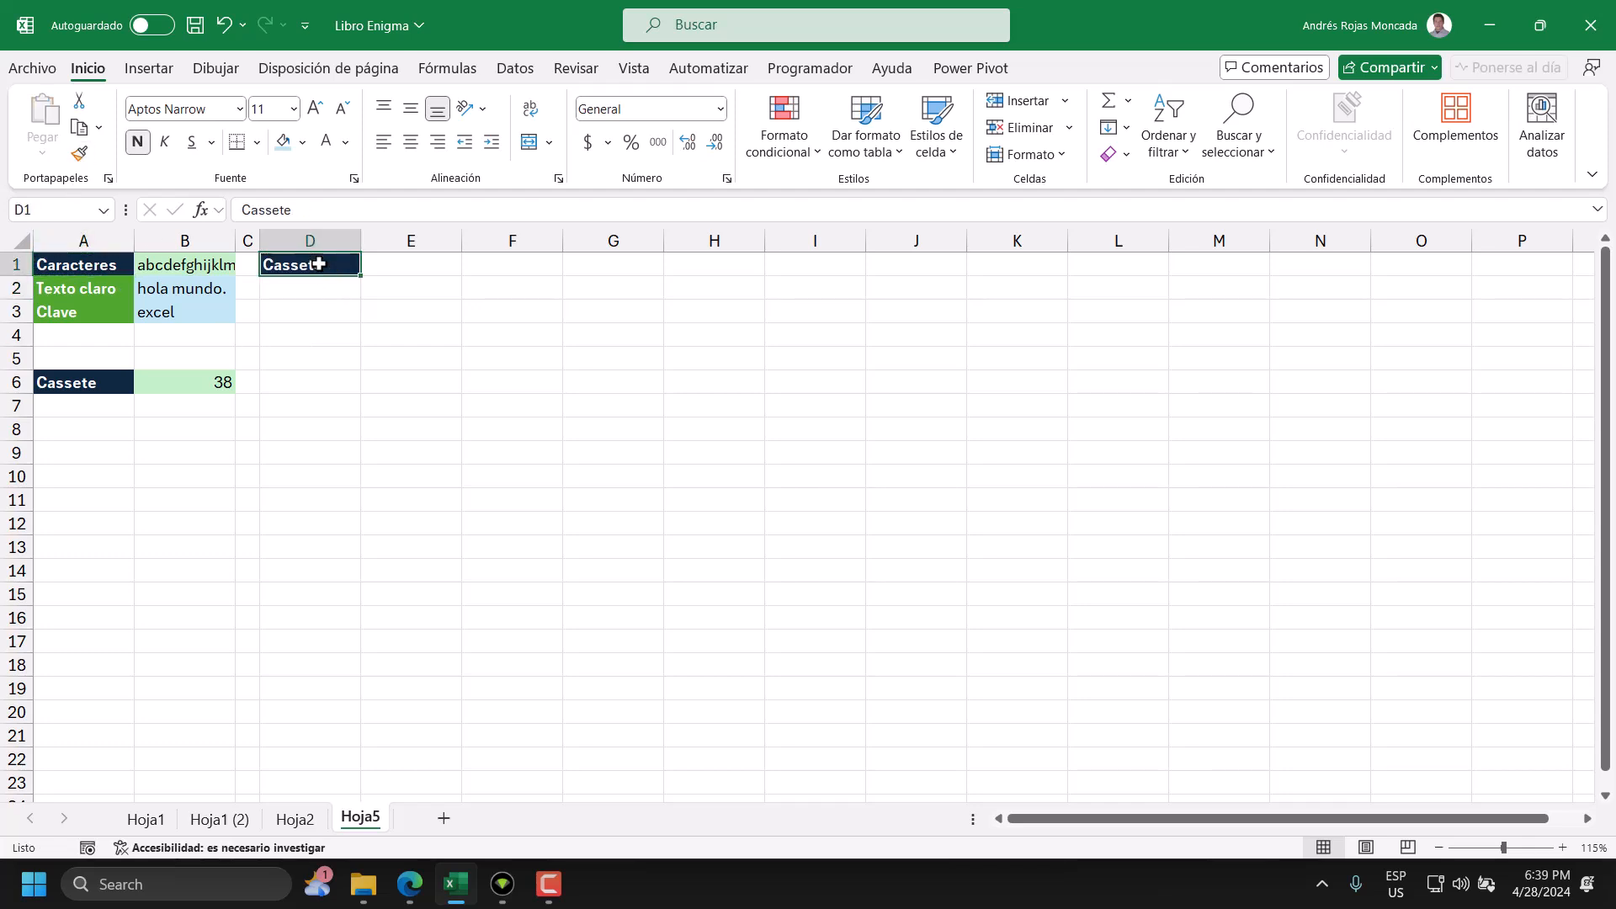
# - Switch to the Edge browser to examine the Enigma rotor wiring diagram, and return to cell D2 of the Excel workbook
pyautogui.click(320, 286)
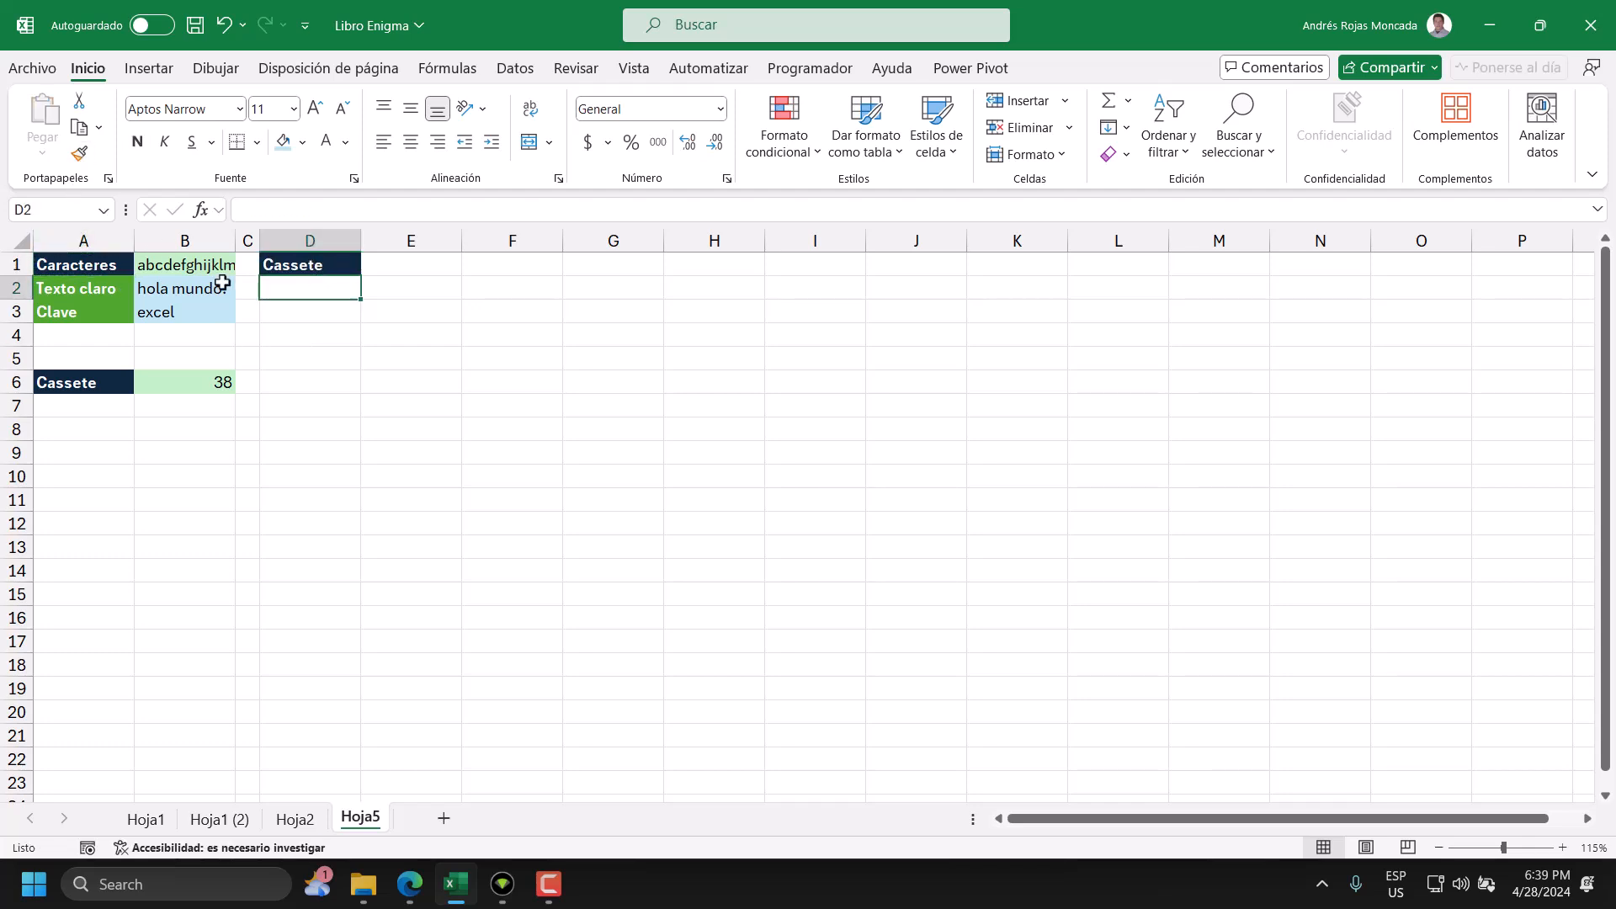
pyautogui.click(410, 884)
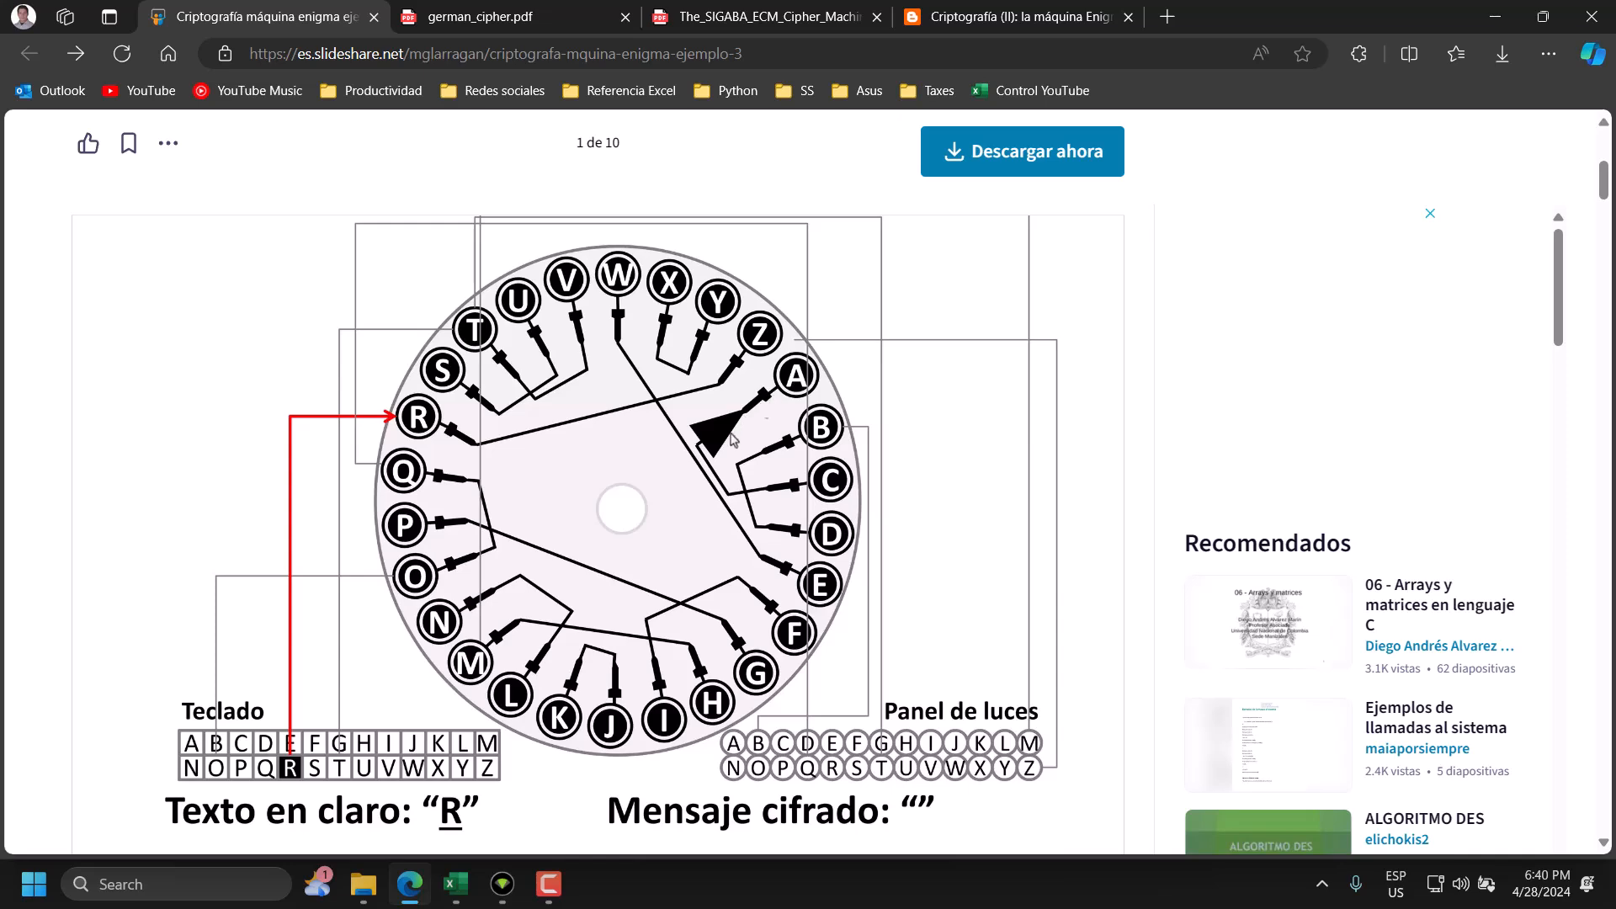
pyautogui.click(455, 882)
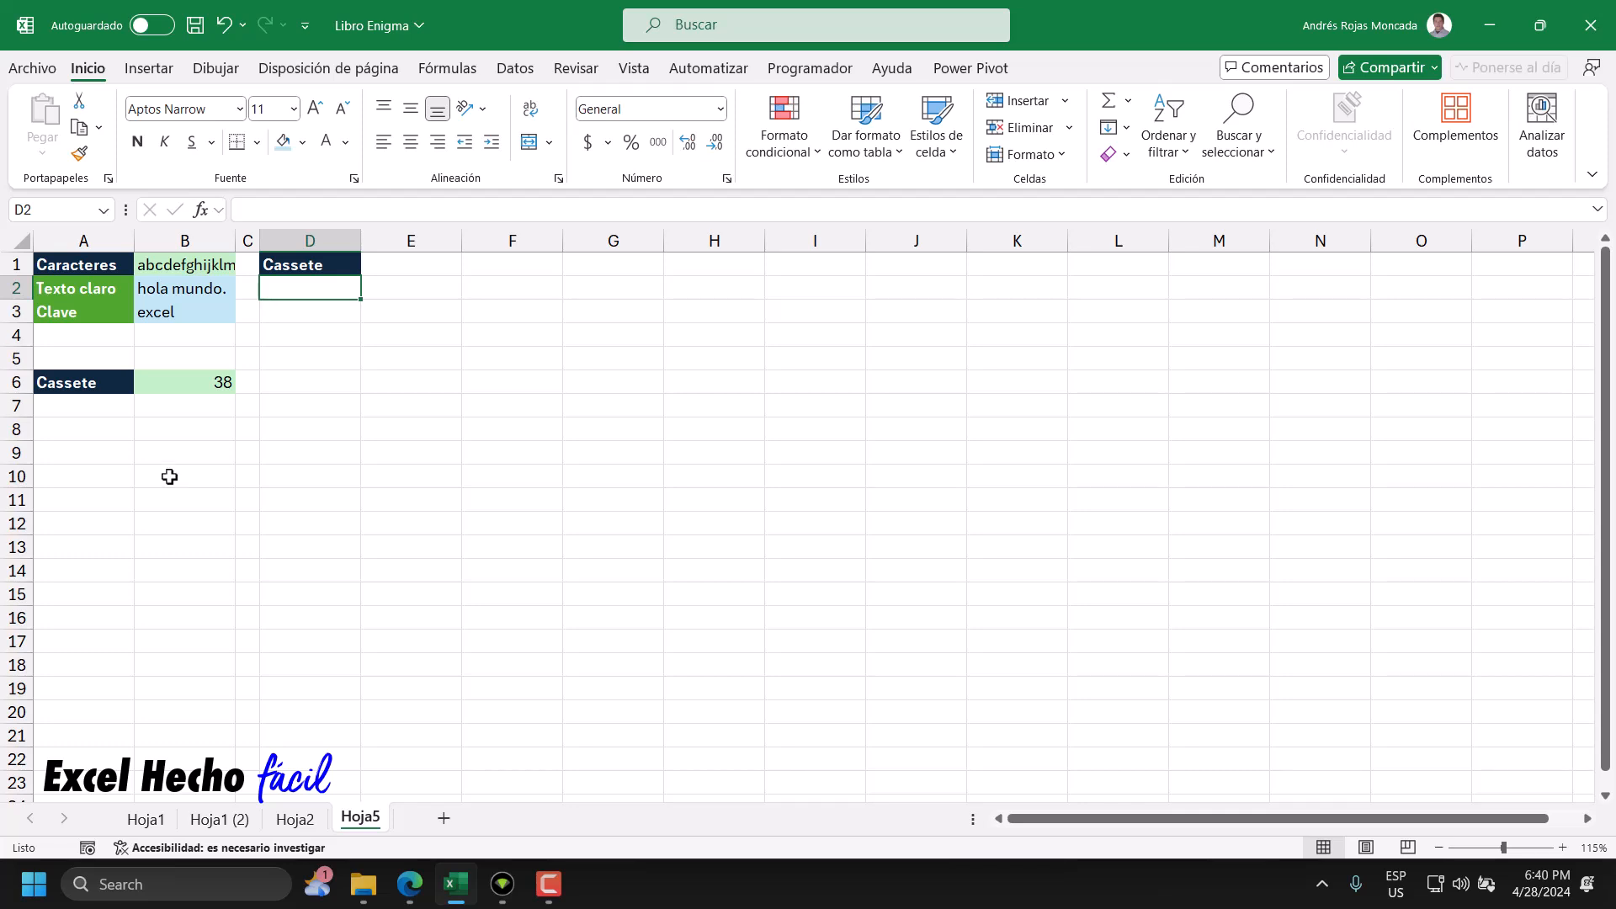
# - Enter the formula =LET(cc,B3&B1,cc) in cell D2 to join the keyword with the character set
pyautogui.write('=le')
pyautogui.press('Tab')
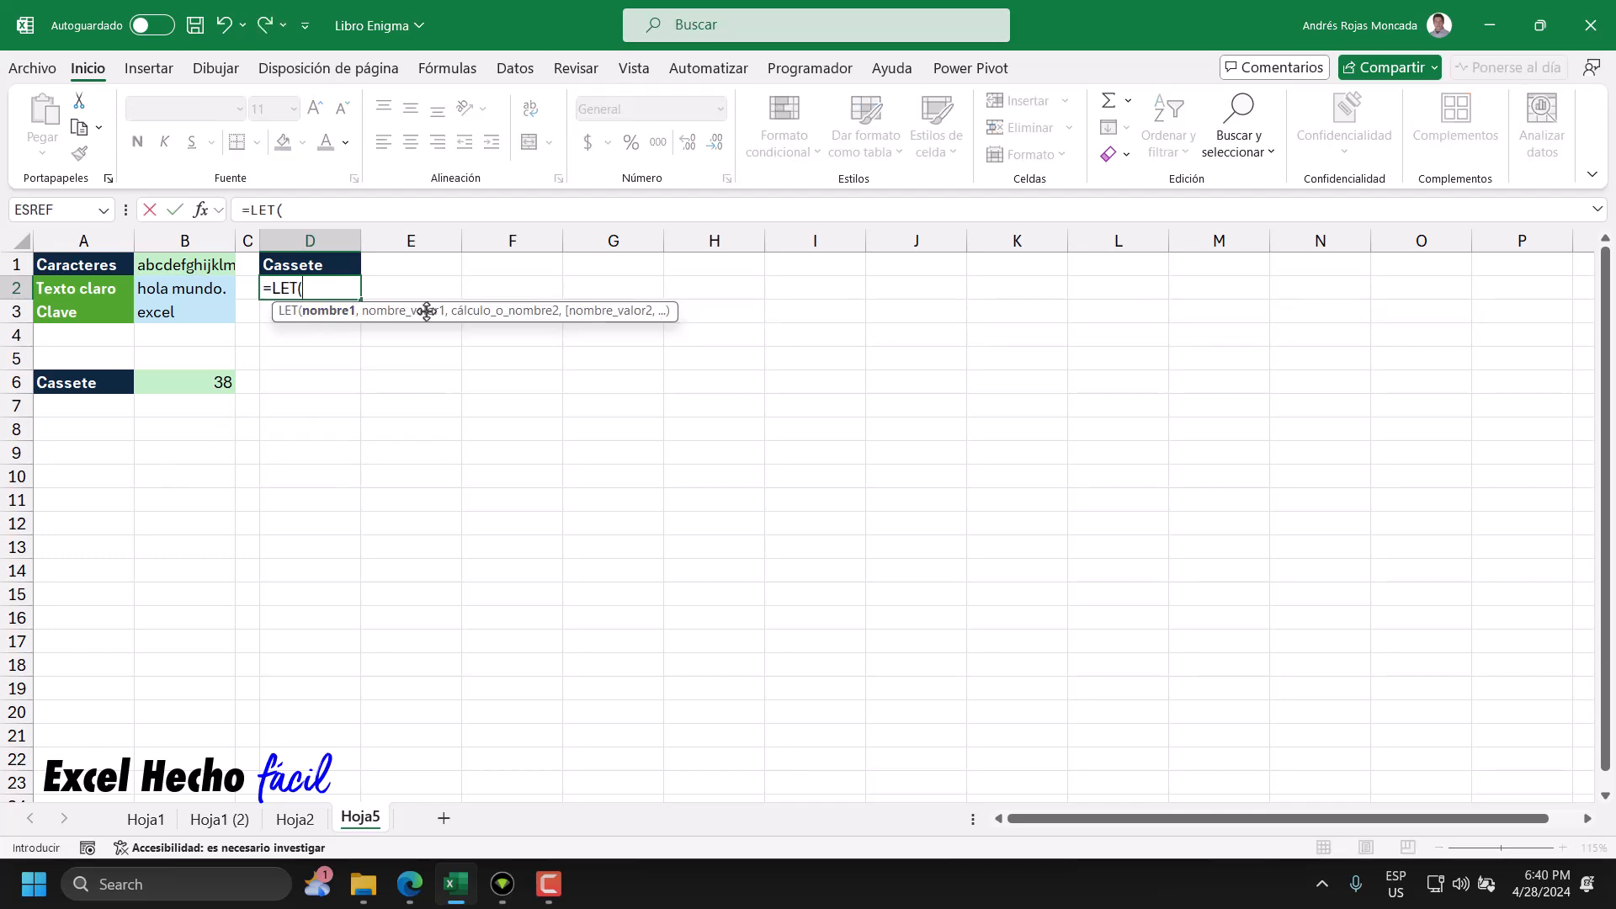
pyautogui.moveTo(446, 308); pyautogui.dragTo(446, 478)
pyautogui.write('cc,')
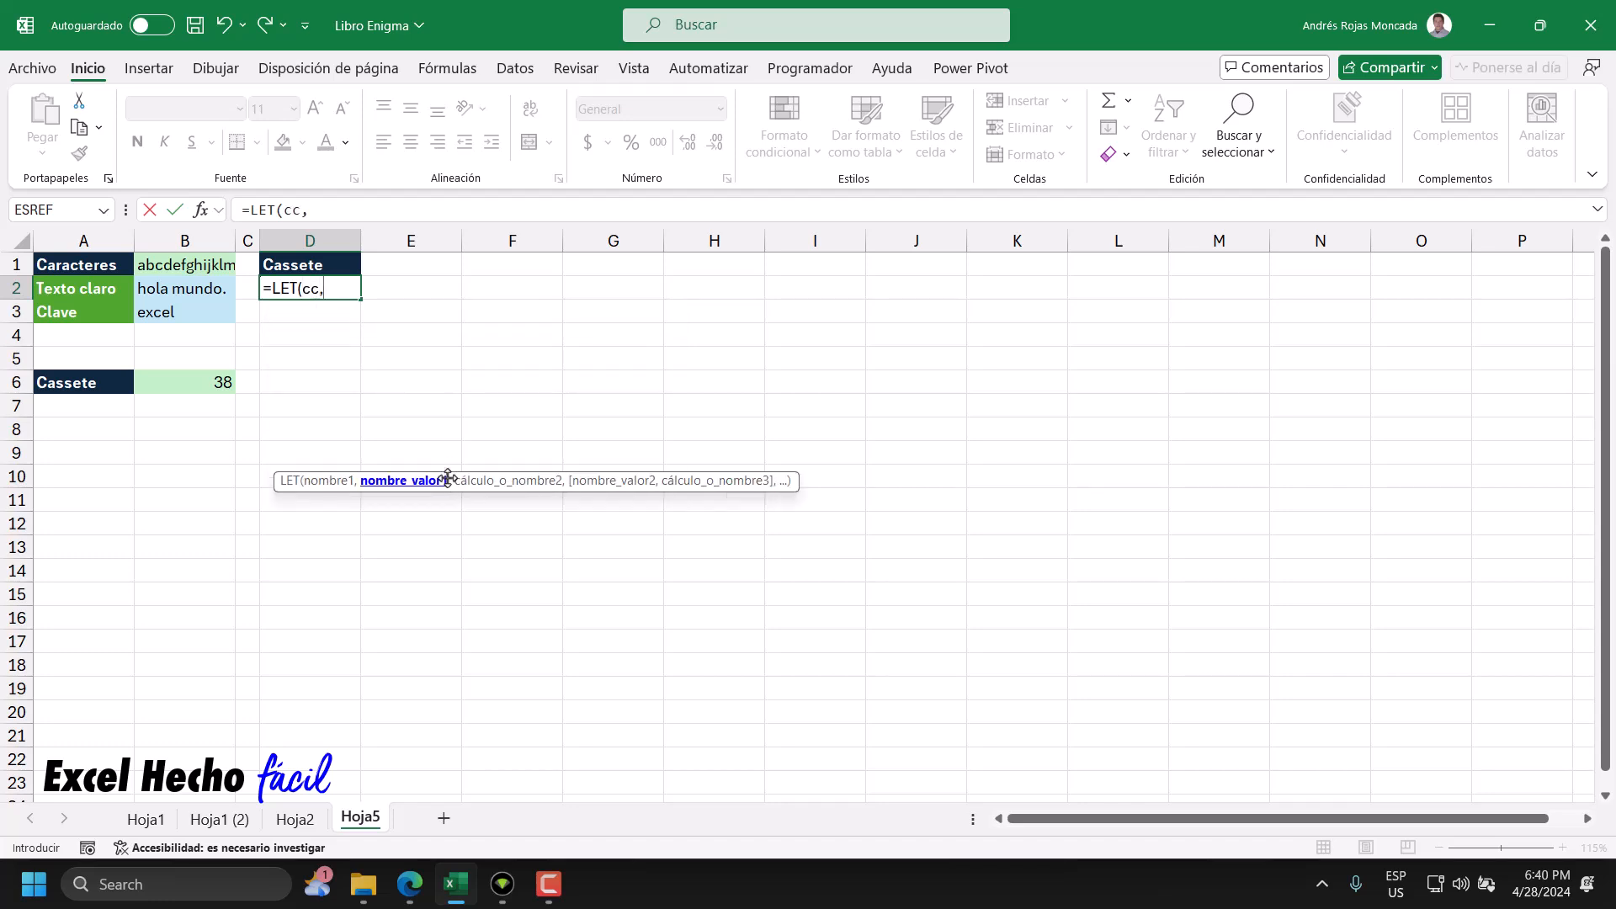
pyautogui.click(188, 315)
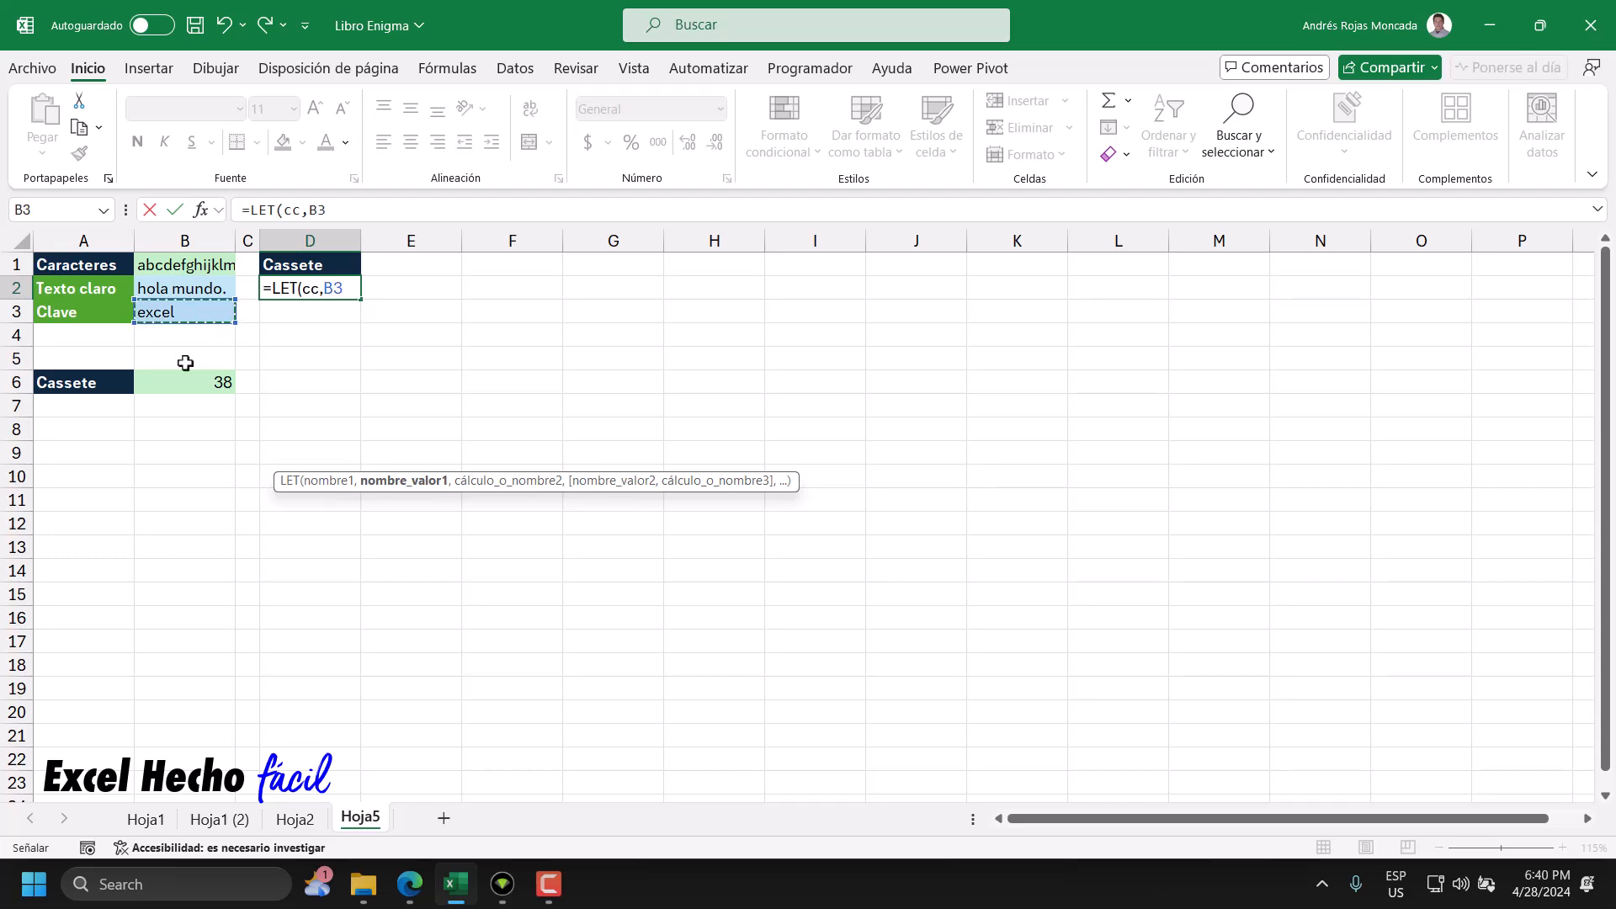
pyautogui.write('&')
pyautogui.click(171, 265)
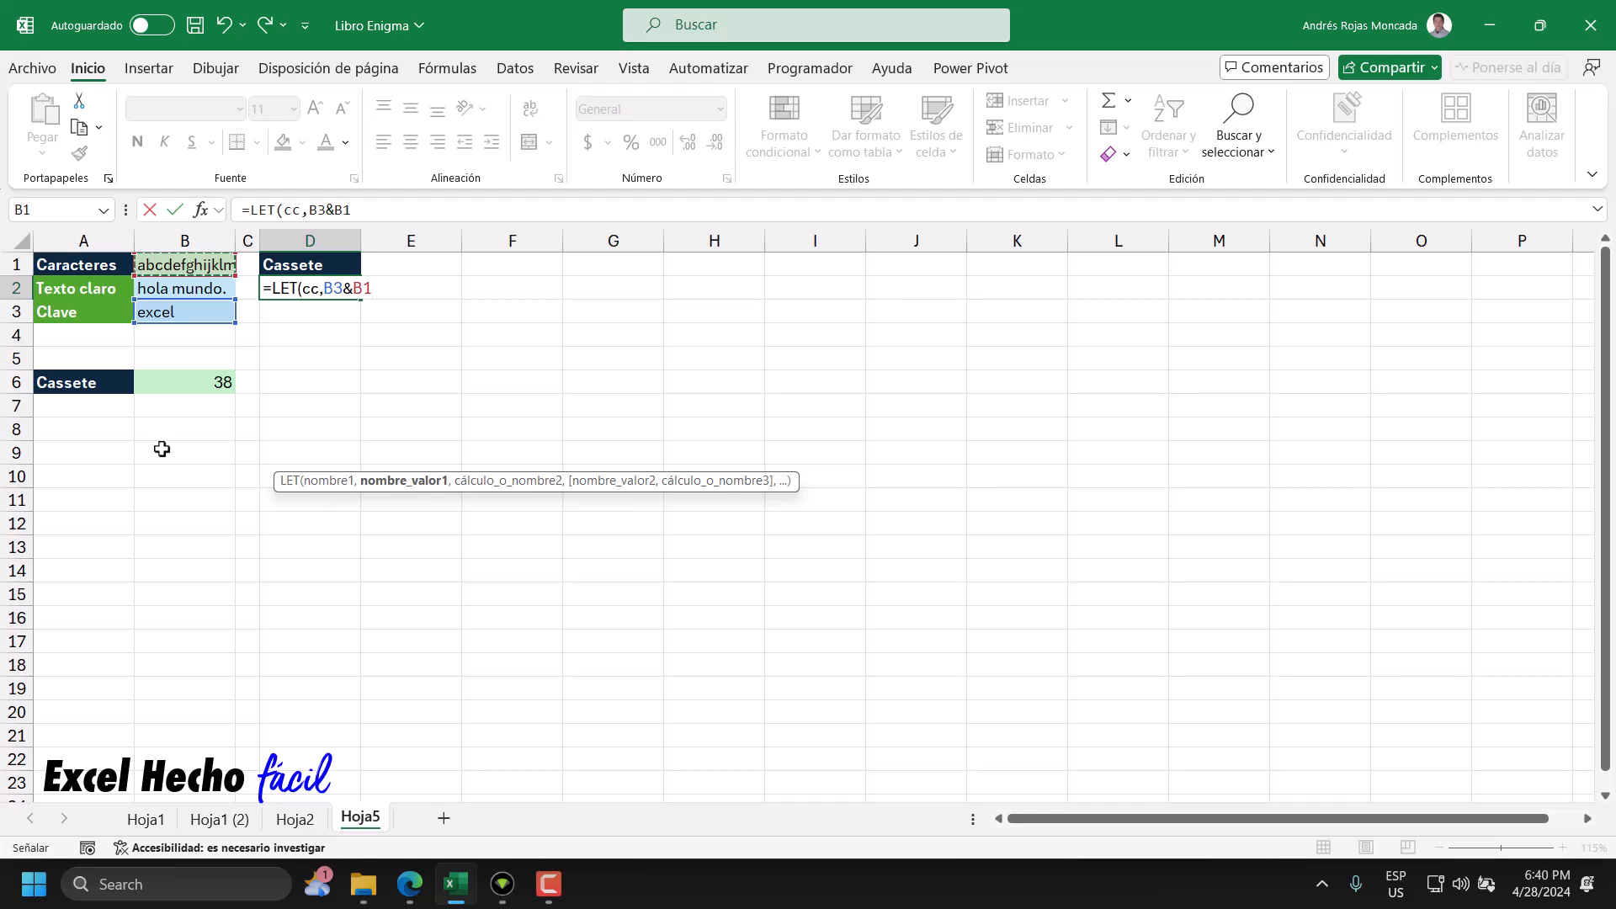
pyautogui.write(',')
pyautogui.write('cc)')
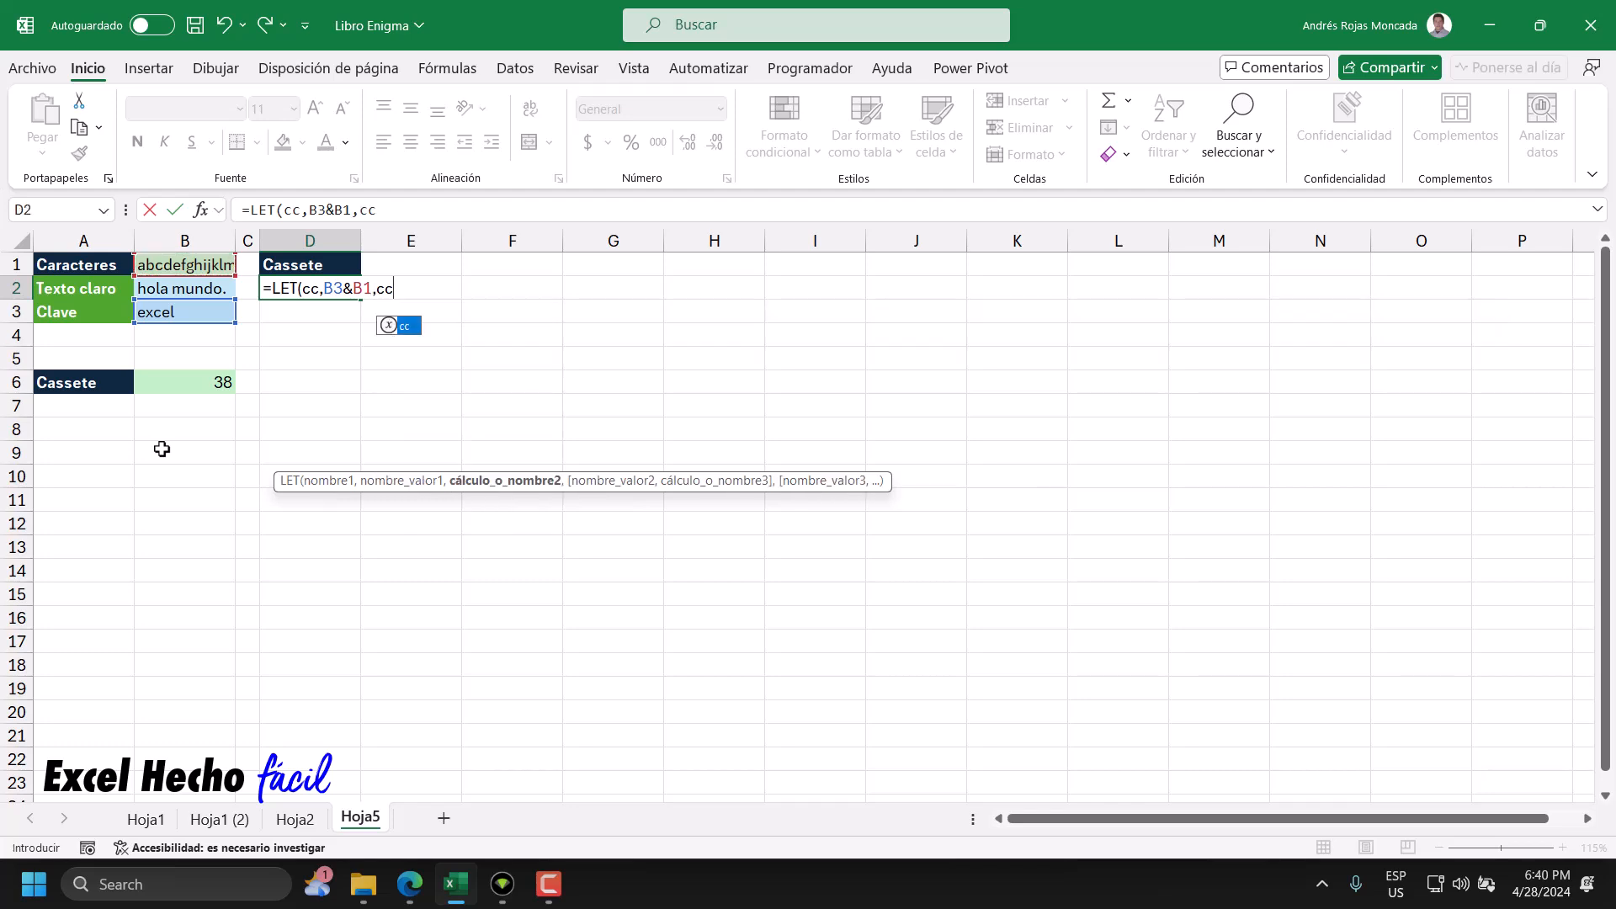
pyautogui.press('Return')
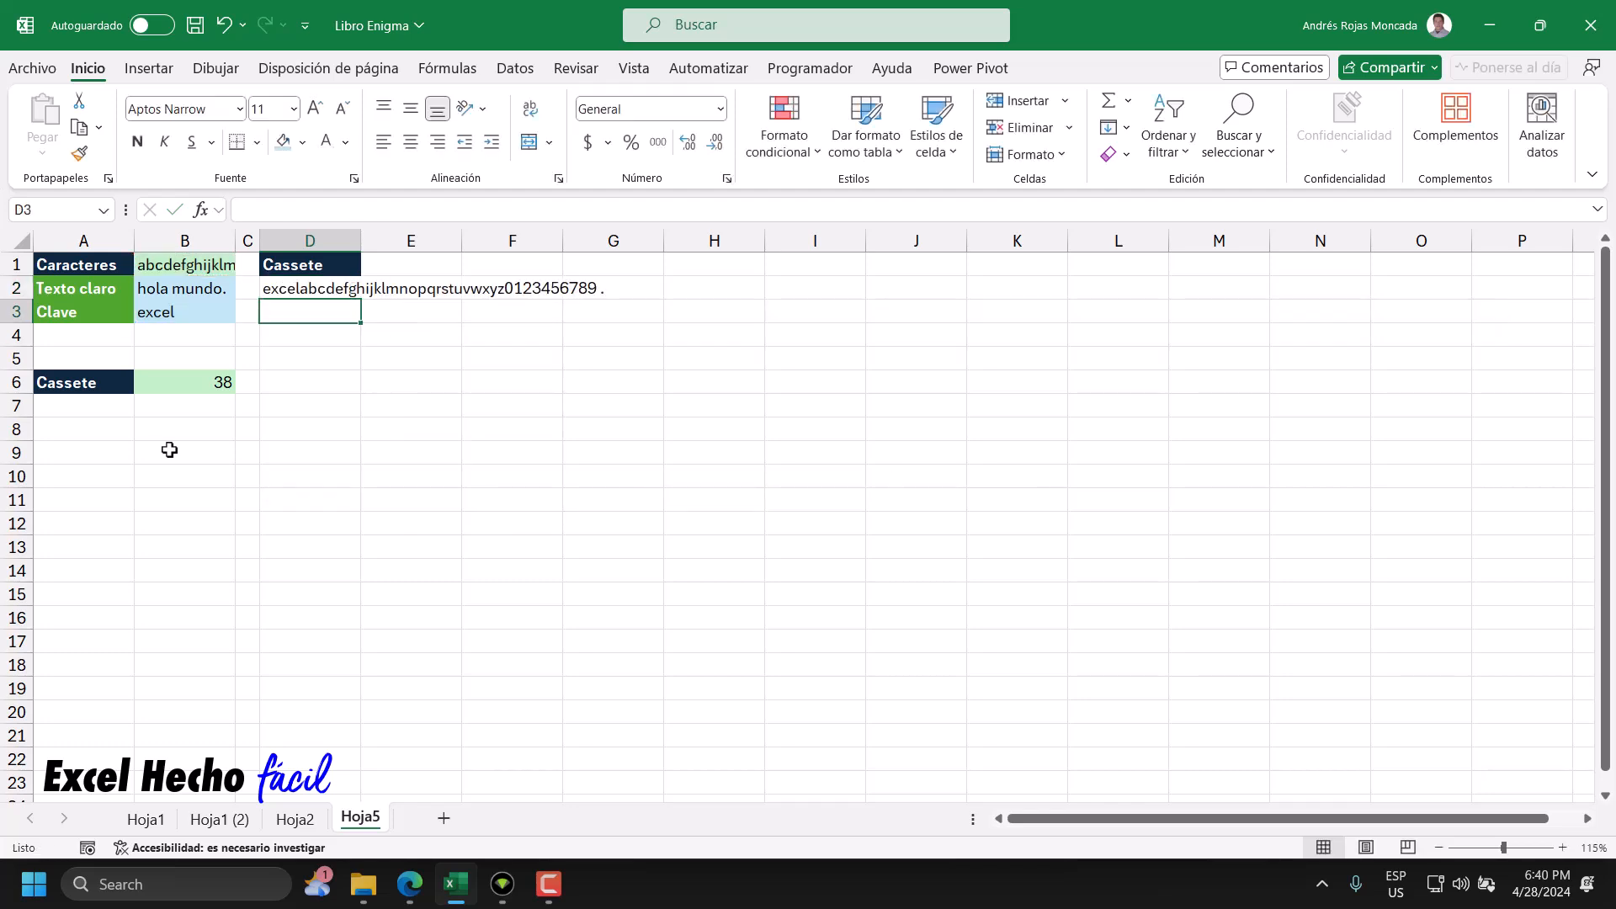
# - Change the formula in D2 to =LET(cc,B3&B1,EXTRAE(cc,SECUENCIA(LARGO(cc)),1)) to split the joined text into single characters
pyautogui.click(284, 284)
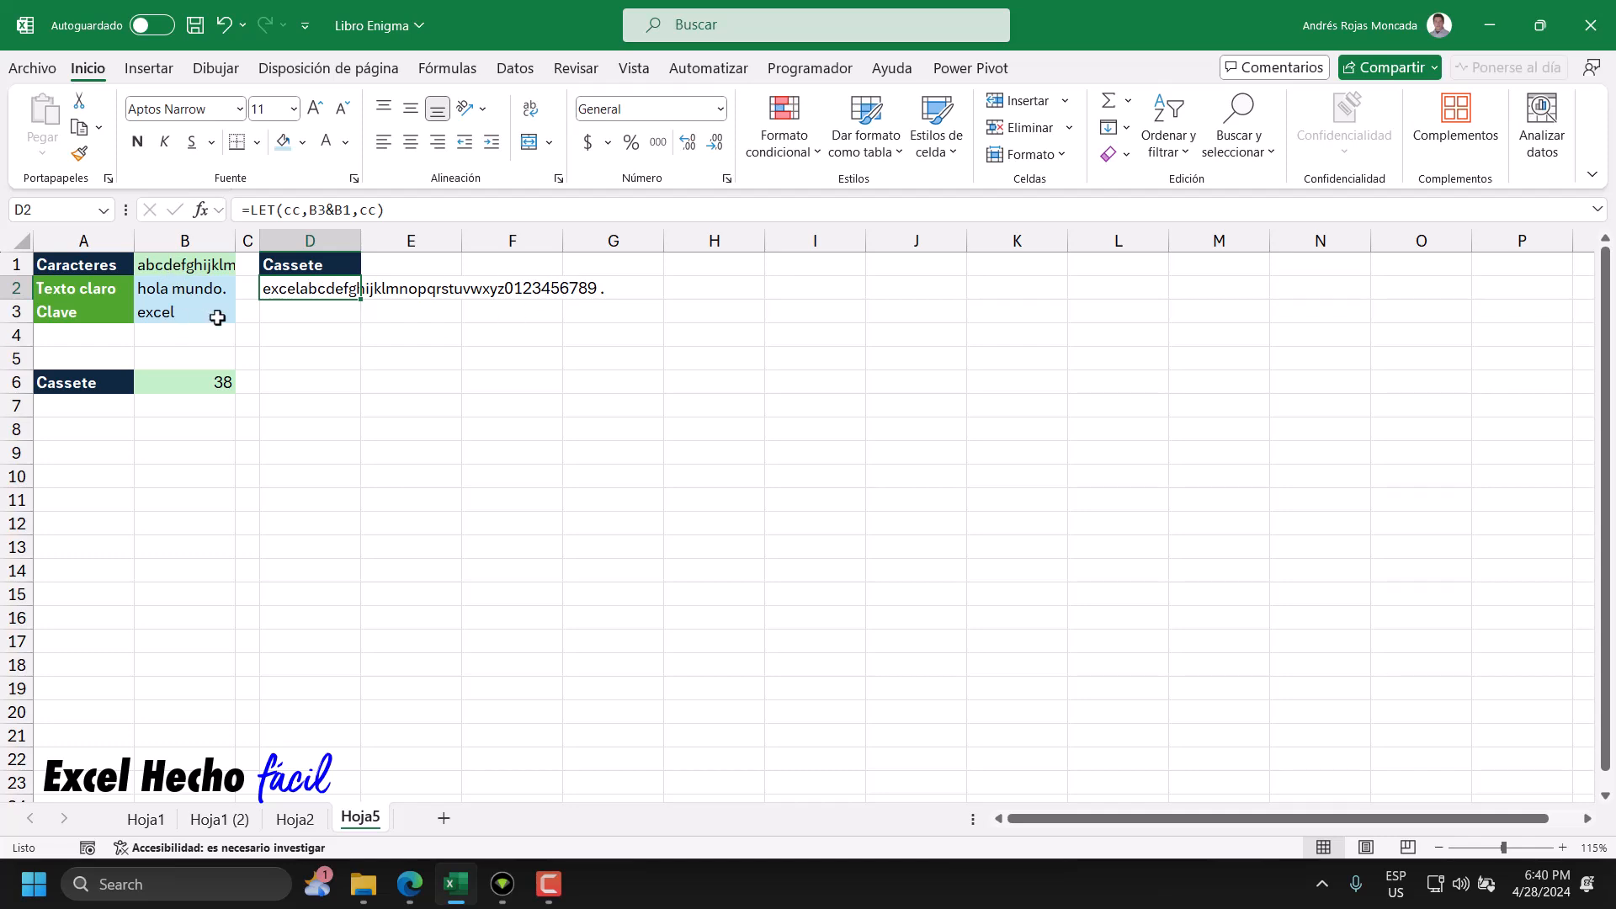
pyautogui.doubleClick(317, 288)
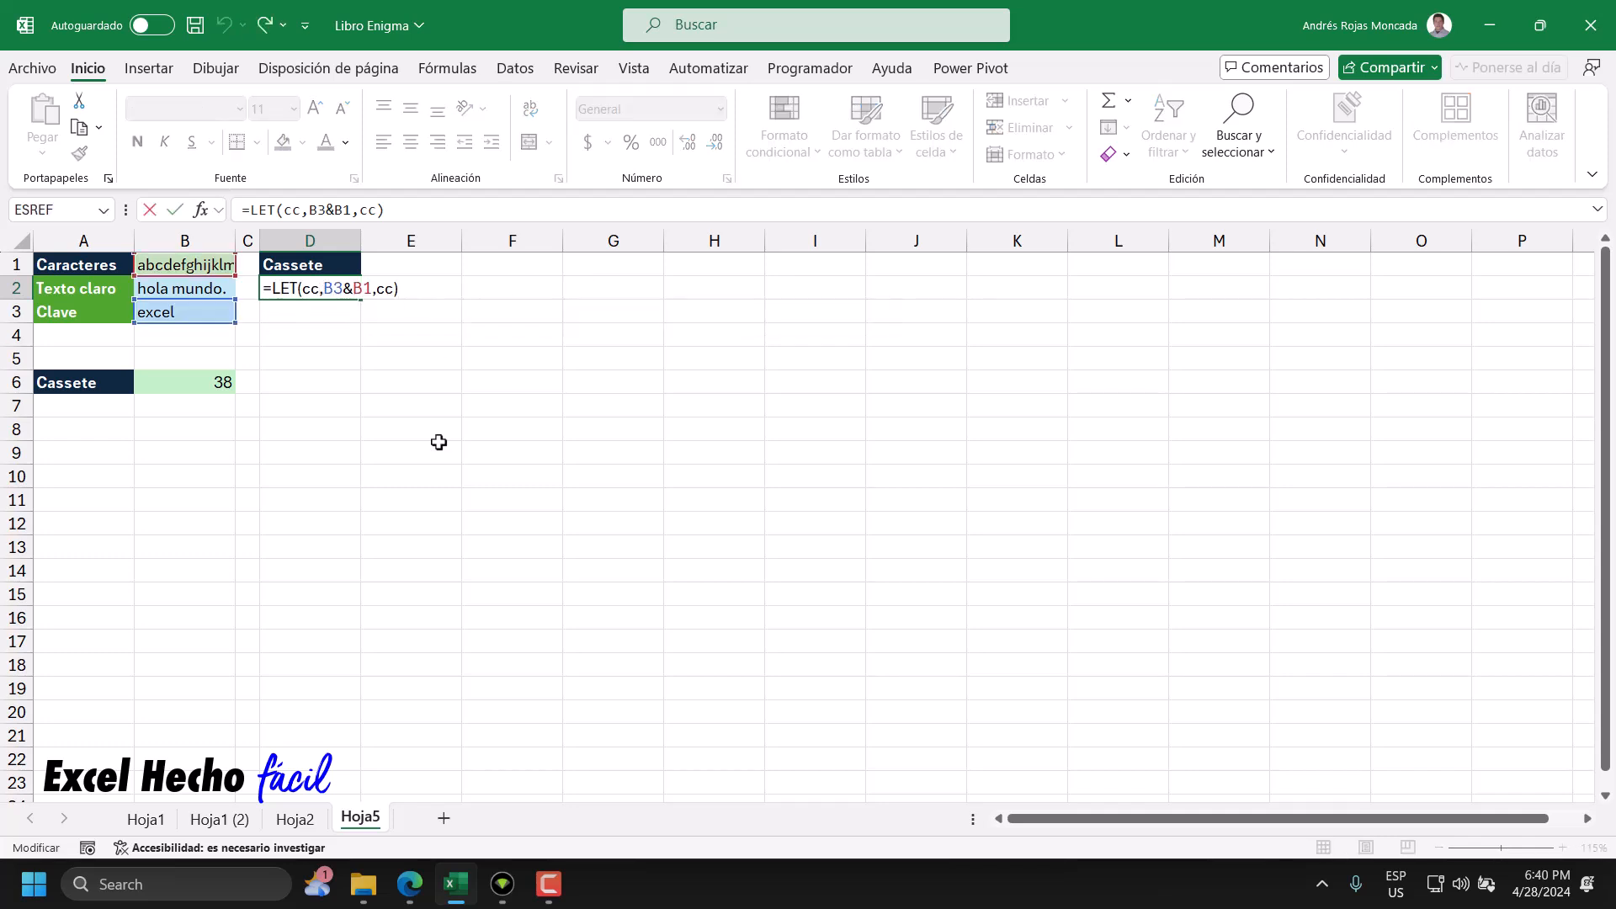
pyautogui.press('BackSpace')
pyautogui.press('BackSpace')
pyautogui.press('BackSpace')
pyautogui.write('extr')
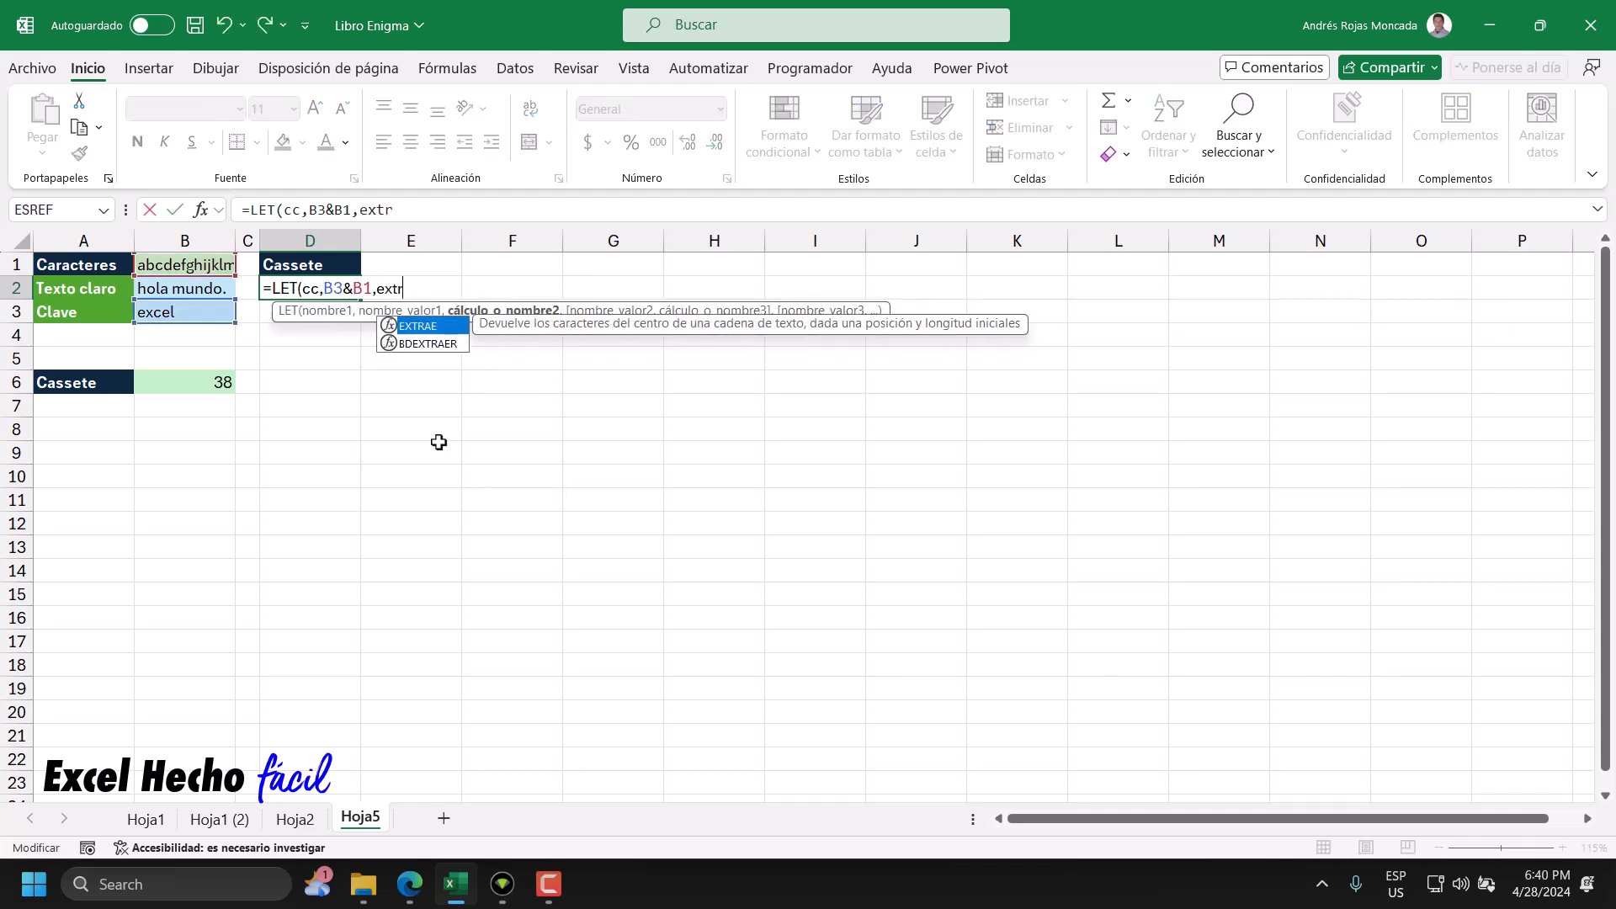
pyautogui.press('Tab')
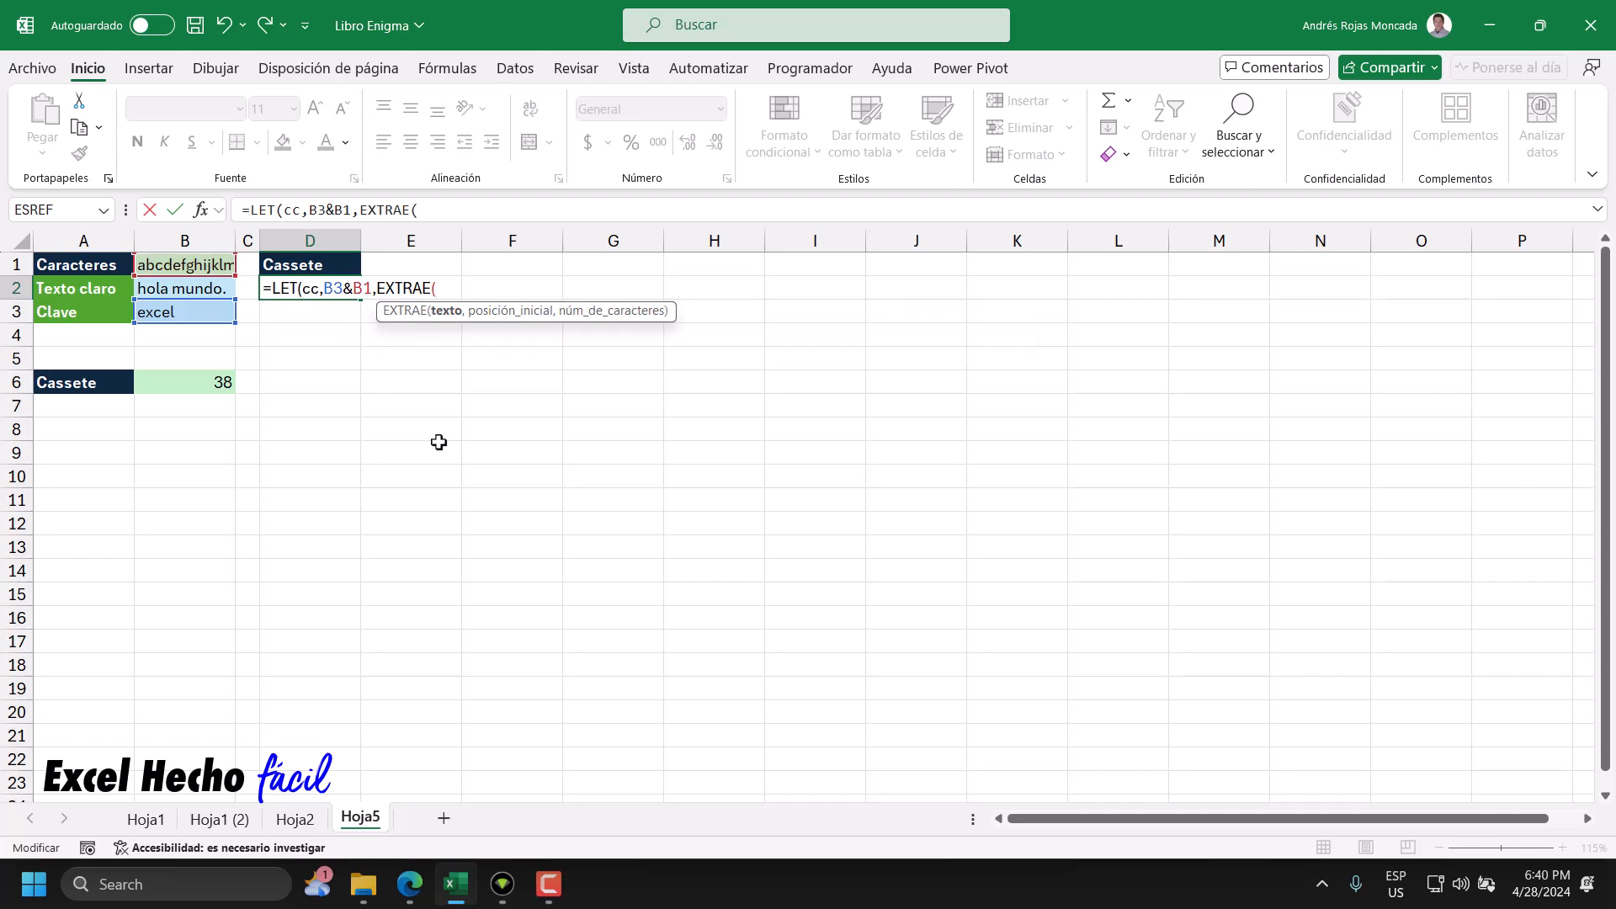
pyautogui.write('cc,sec')
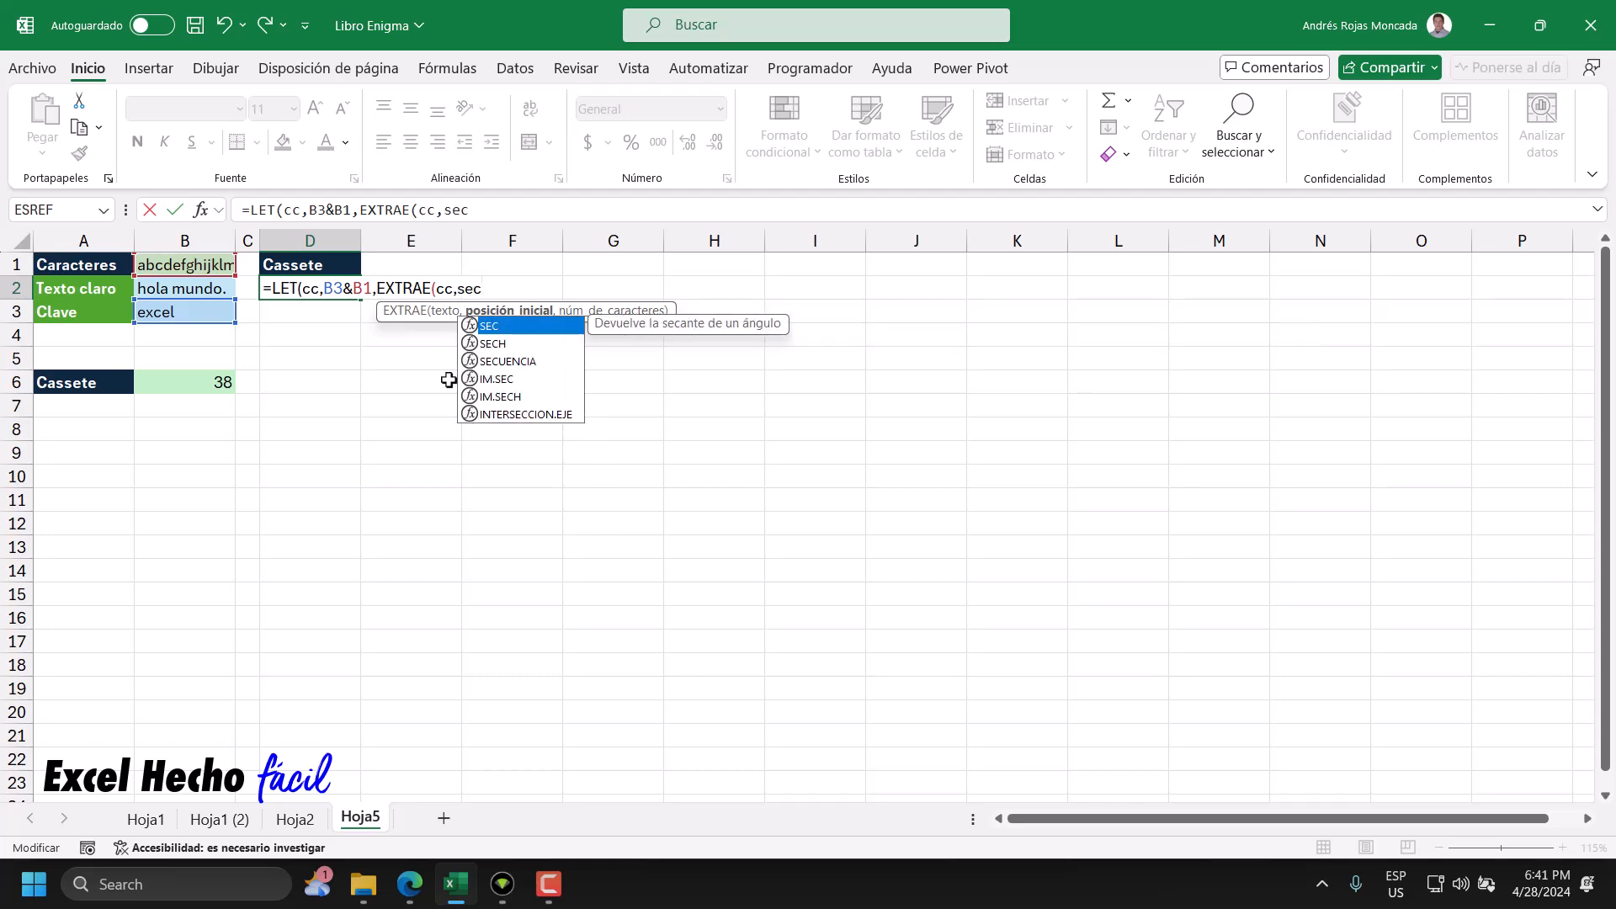
pyautogui.press('Tab')
pyautogui.write('la')
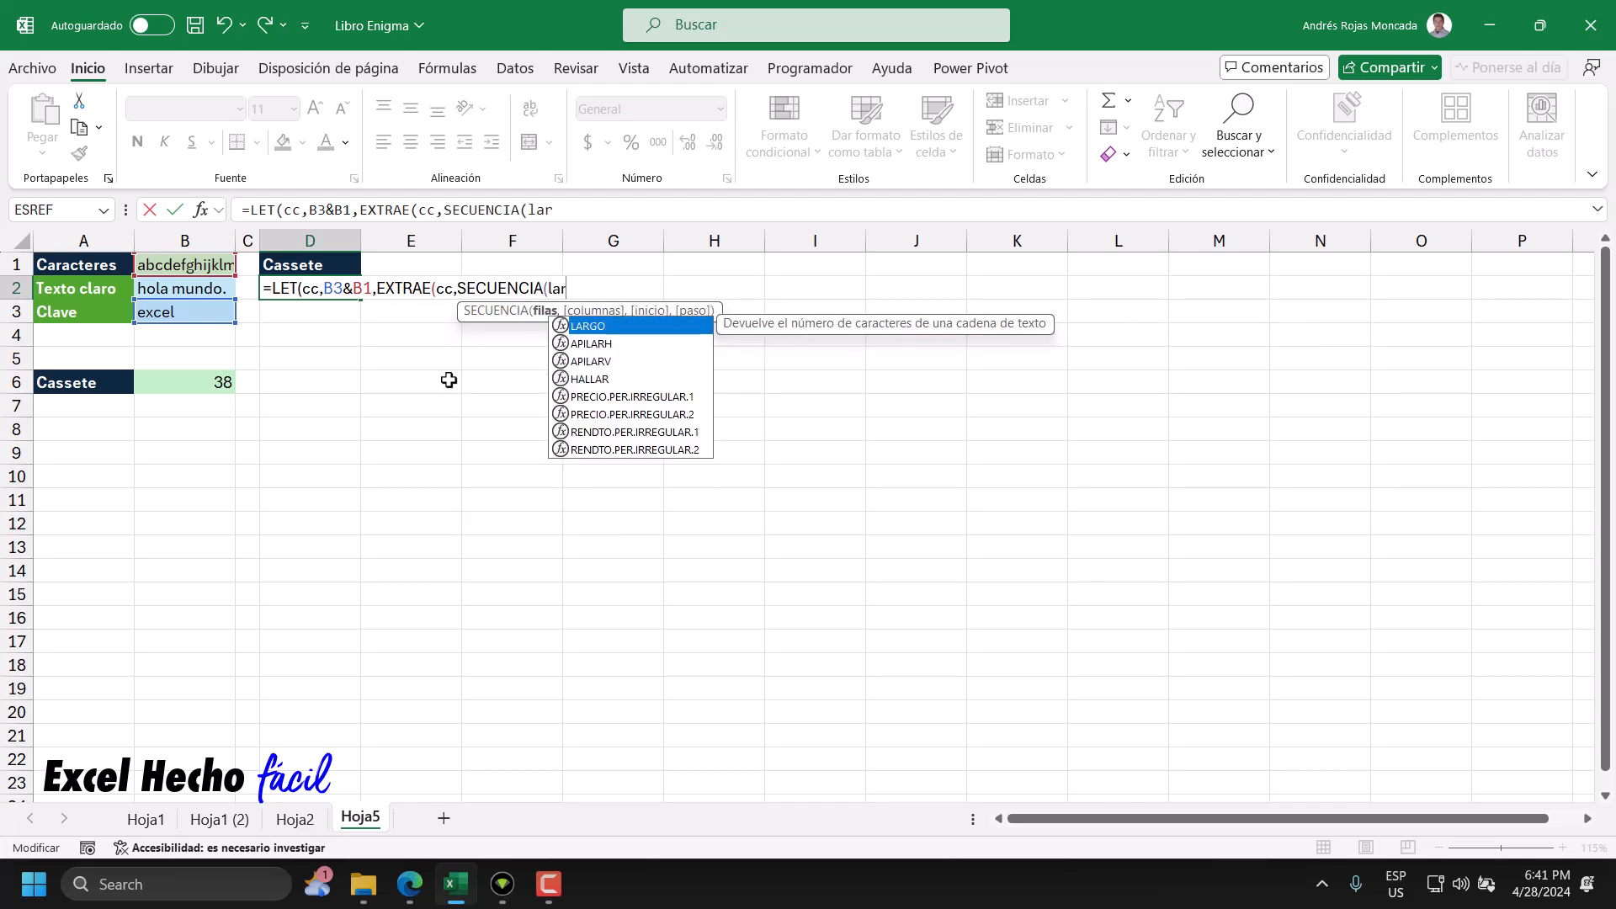
pyautogui.press('Tab')
pyautogui.write('cc')
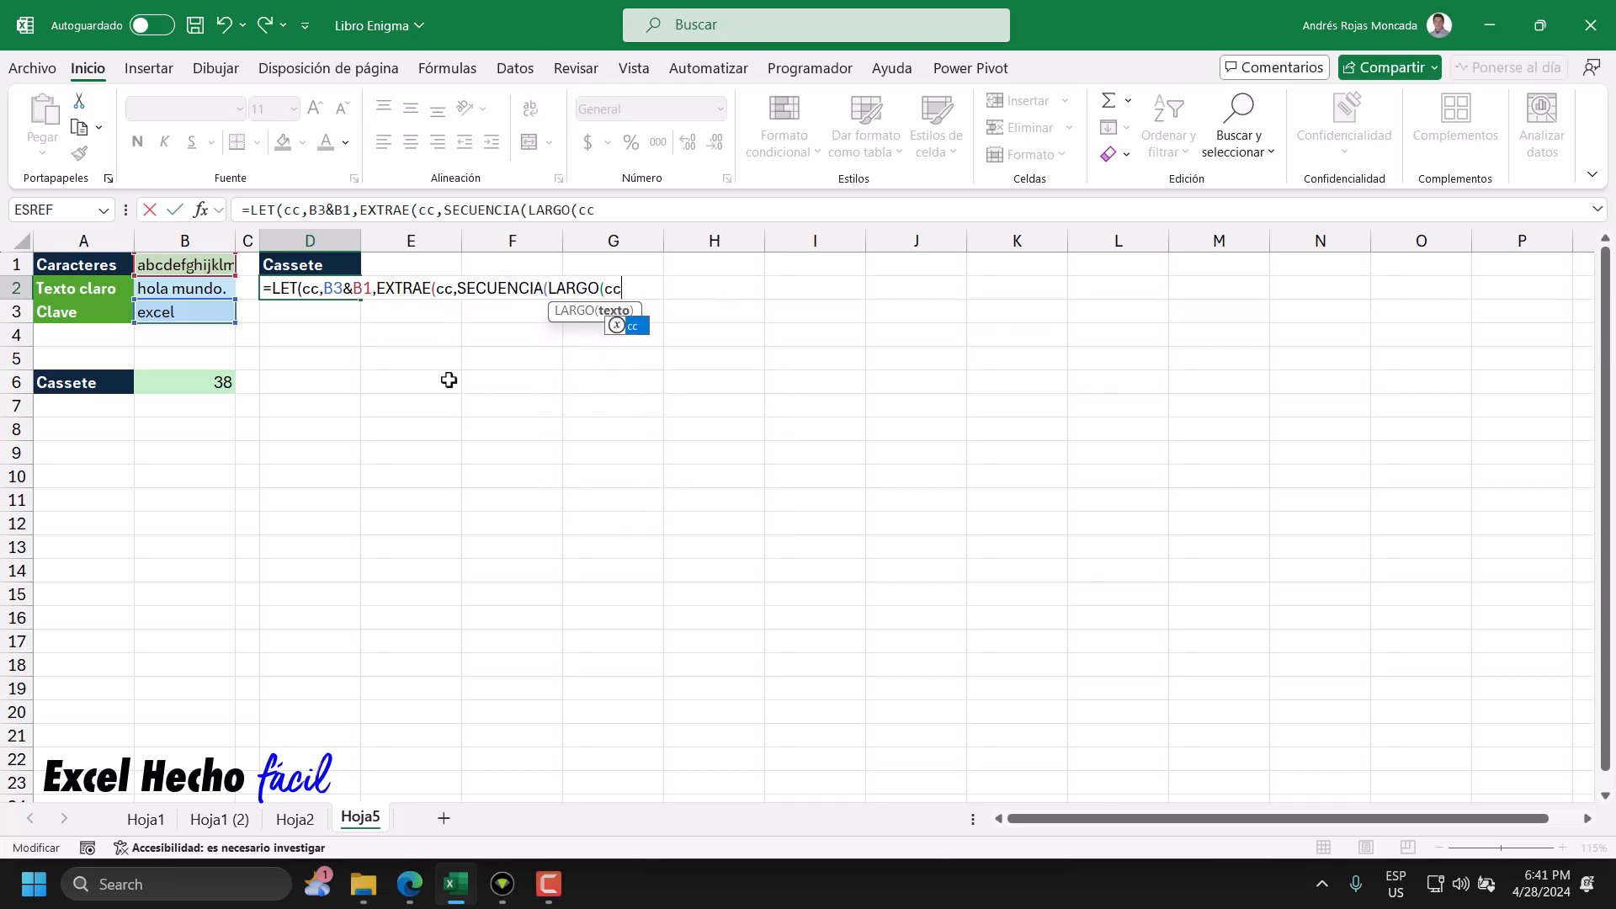
pyautogui.write(')),1)')
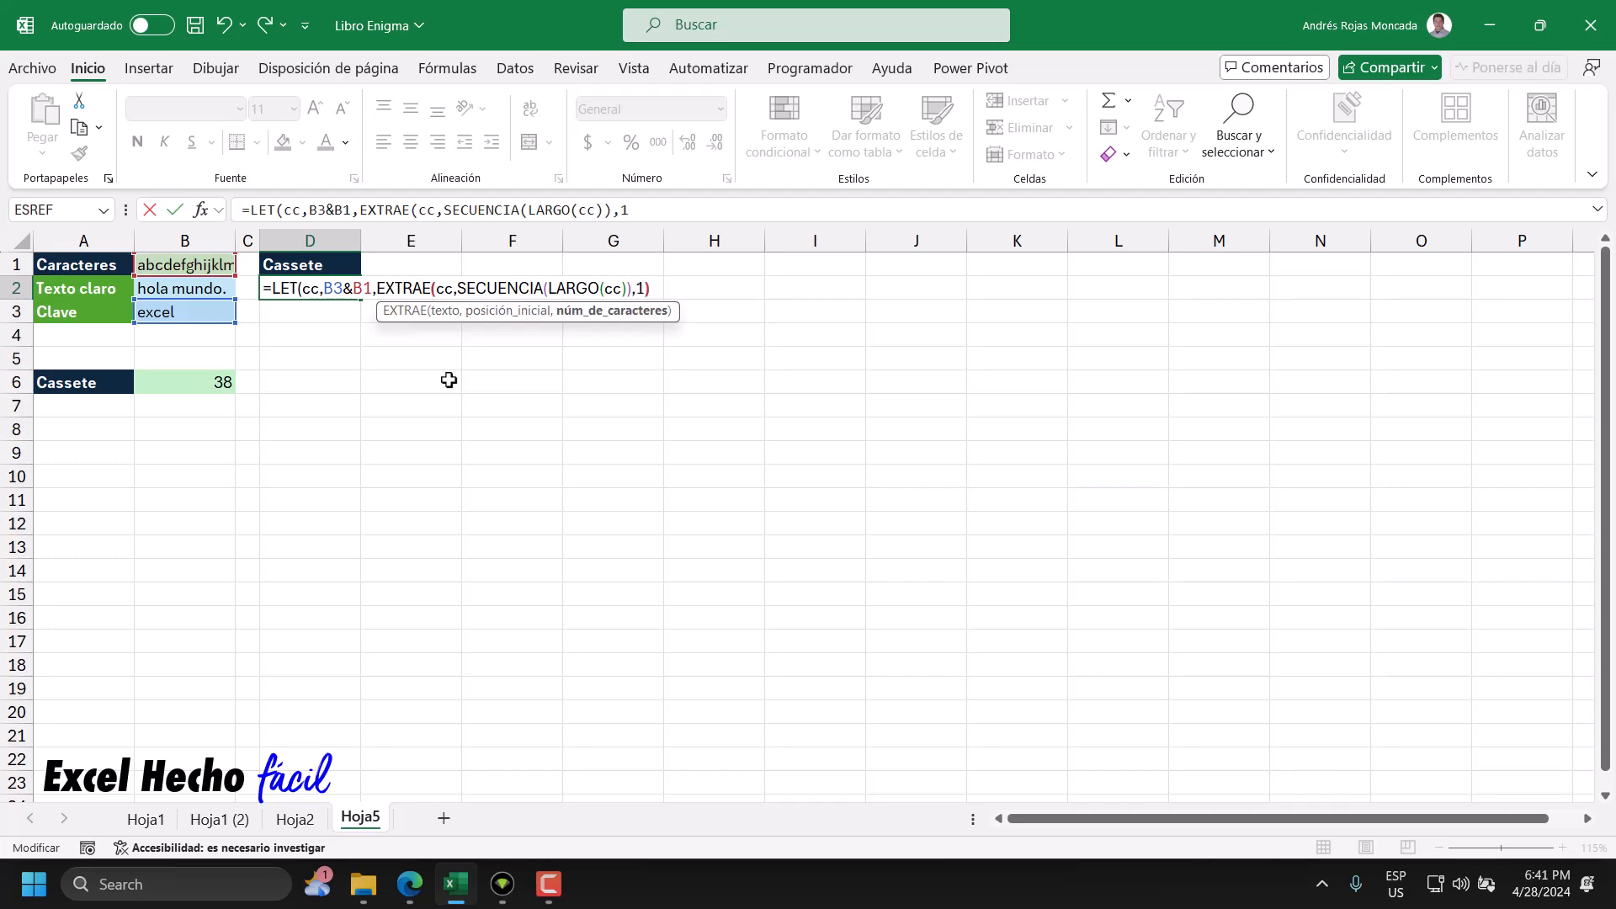
pyautogui.write(',')
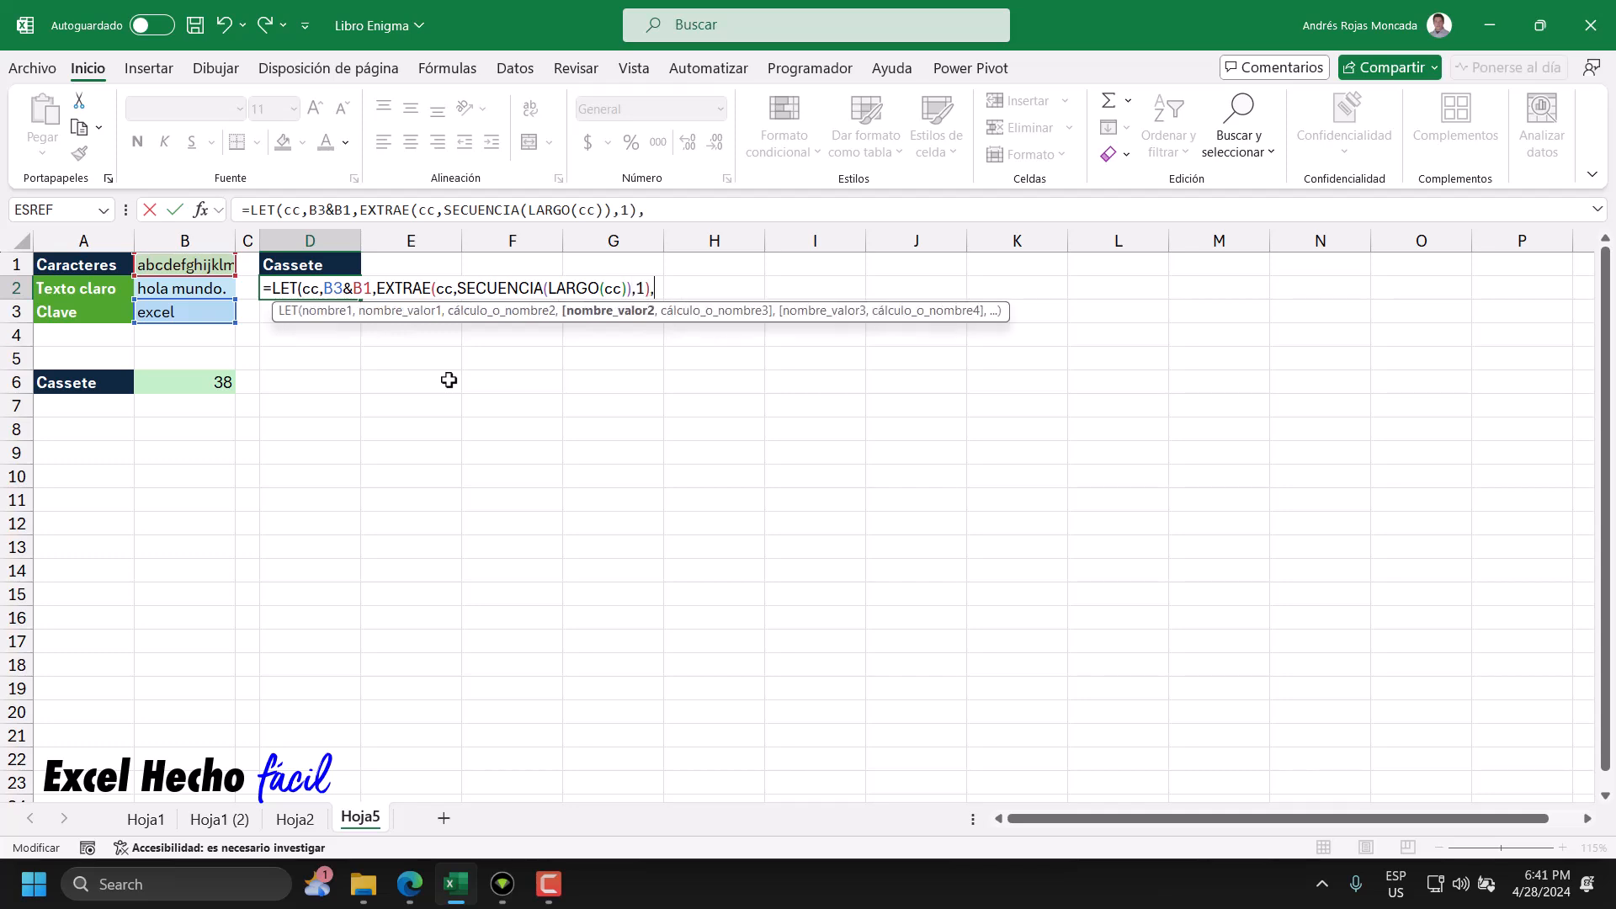
pyautogui.press('BackSpace')
pyautogui.write(')')
pyautogui.press('Return')
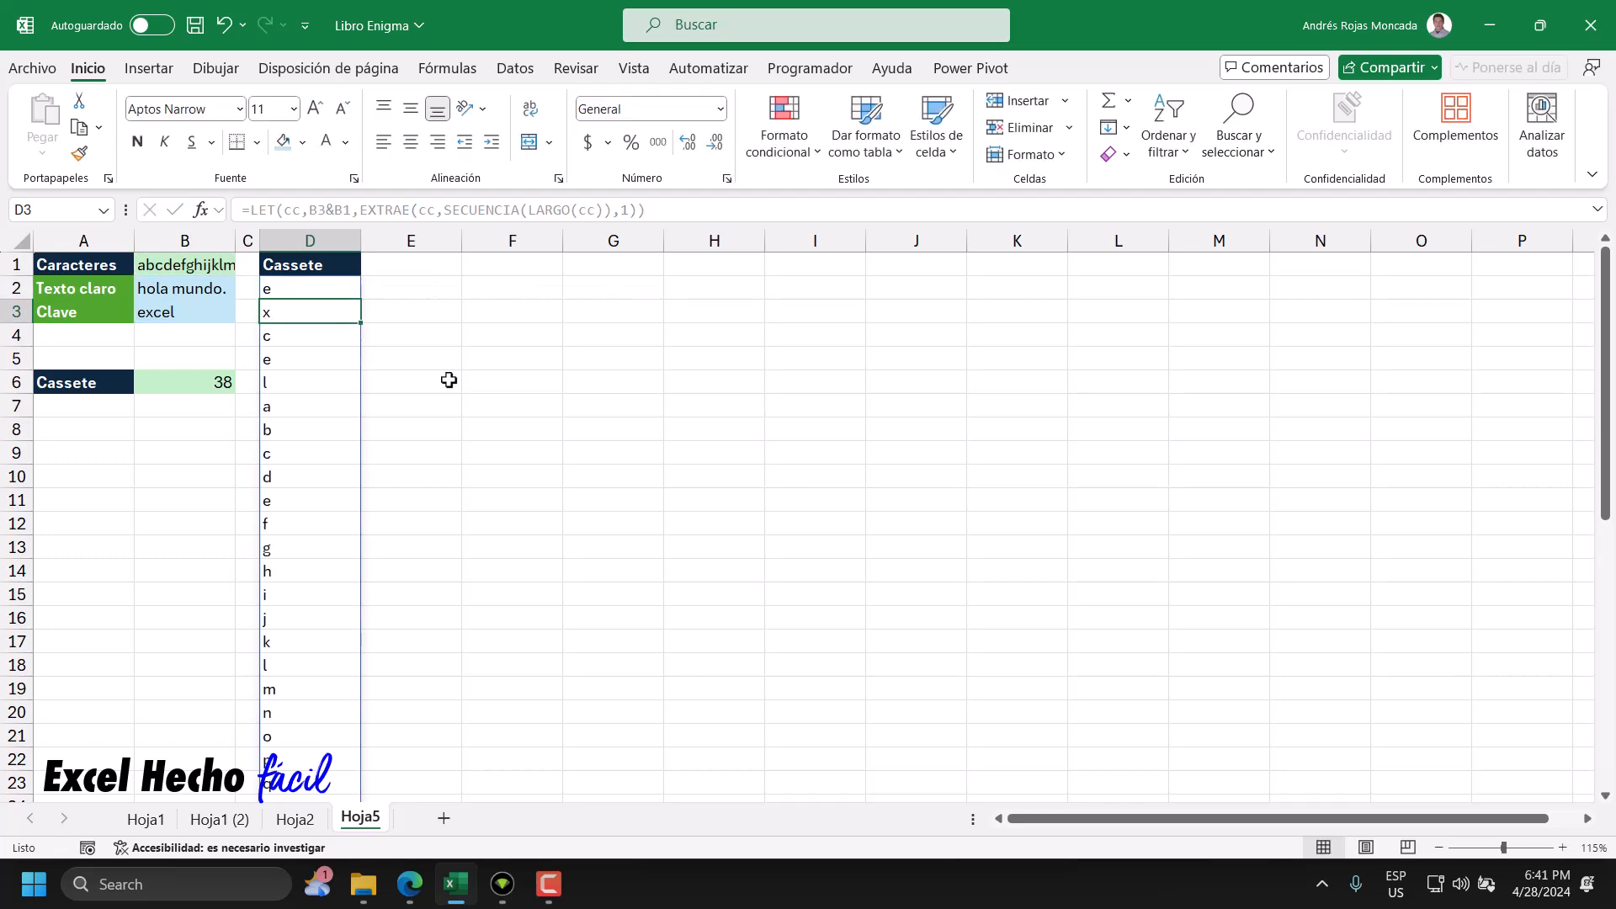
# - Select the whole spilled character list in column D and check its cell count
pyautogui.hotkey('ctrl', 'Down')
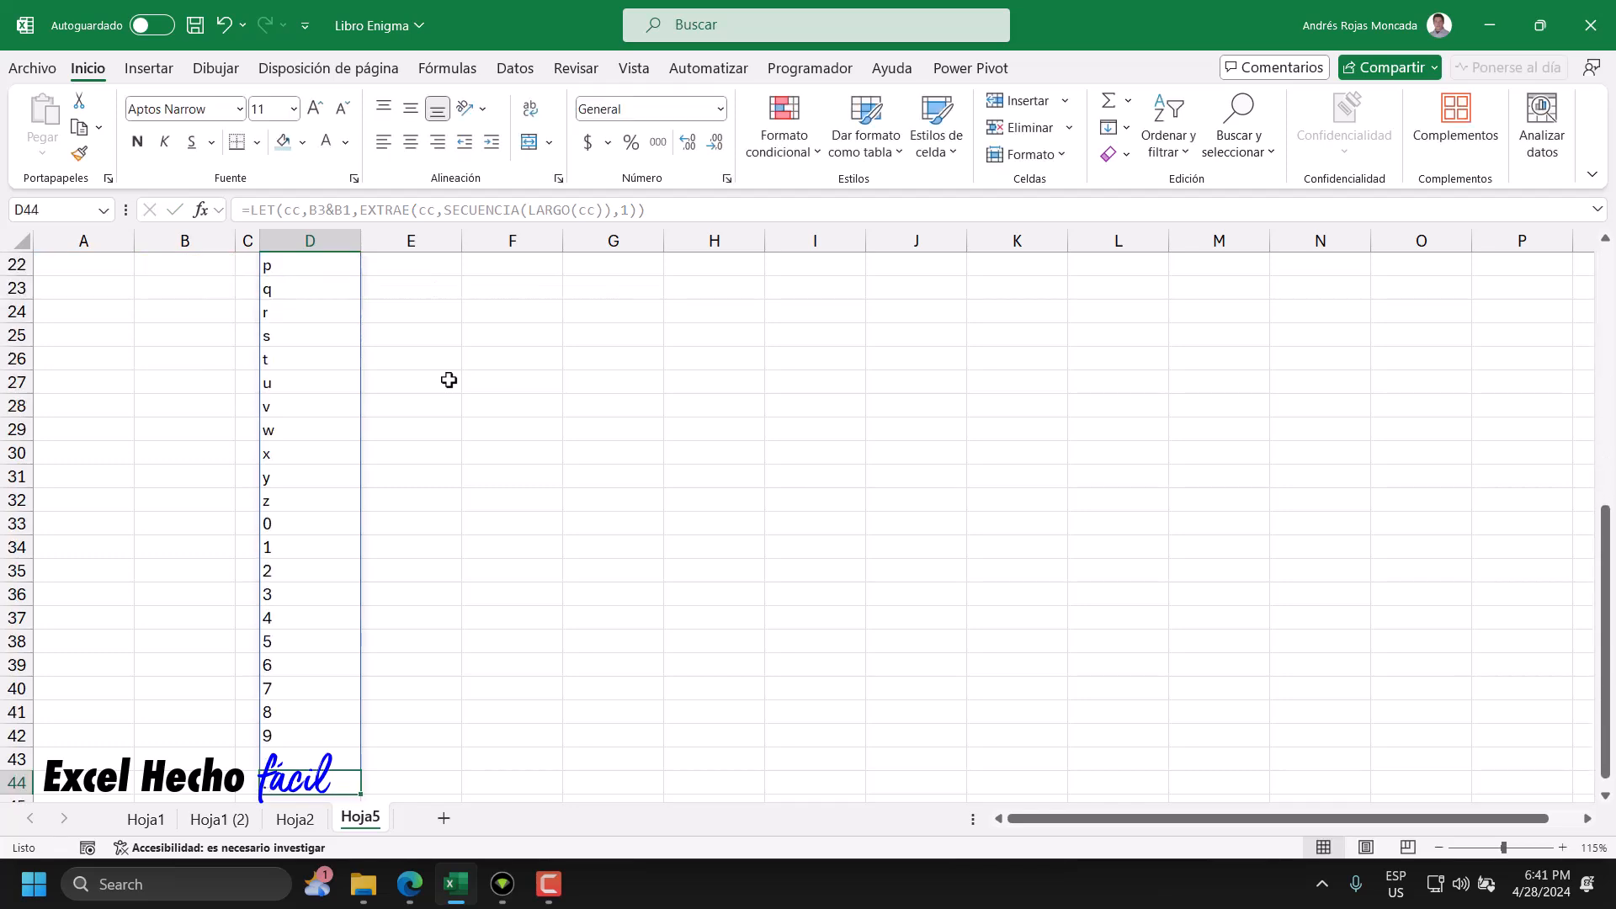
pyautogui.hotkey('ctrl', 'shift', 'Up')
pyautogui.hotkey('shift', 'Down')
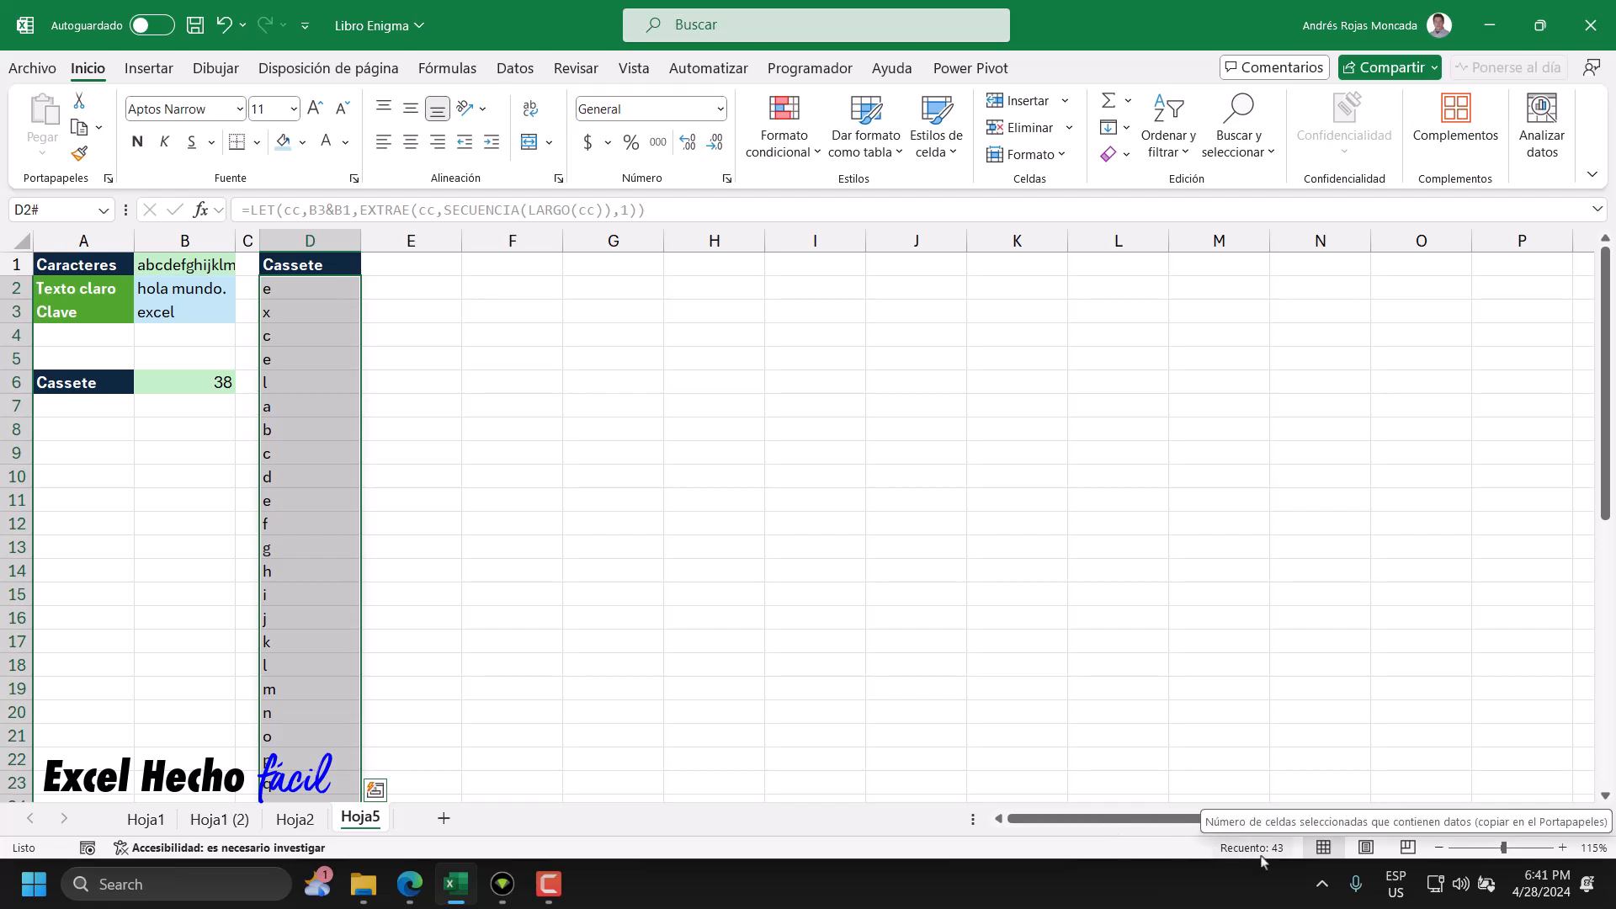
# - Wrap the EXTRAE part of the D2 formula in UNICOS to keep each character only once
pyautogui.click(302, 289)
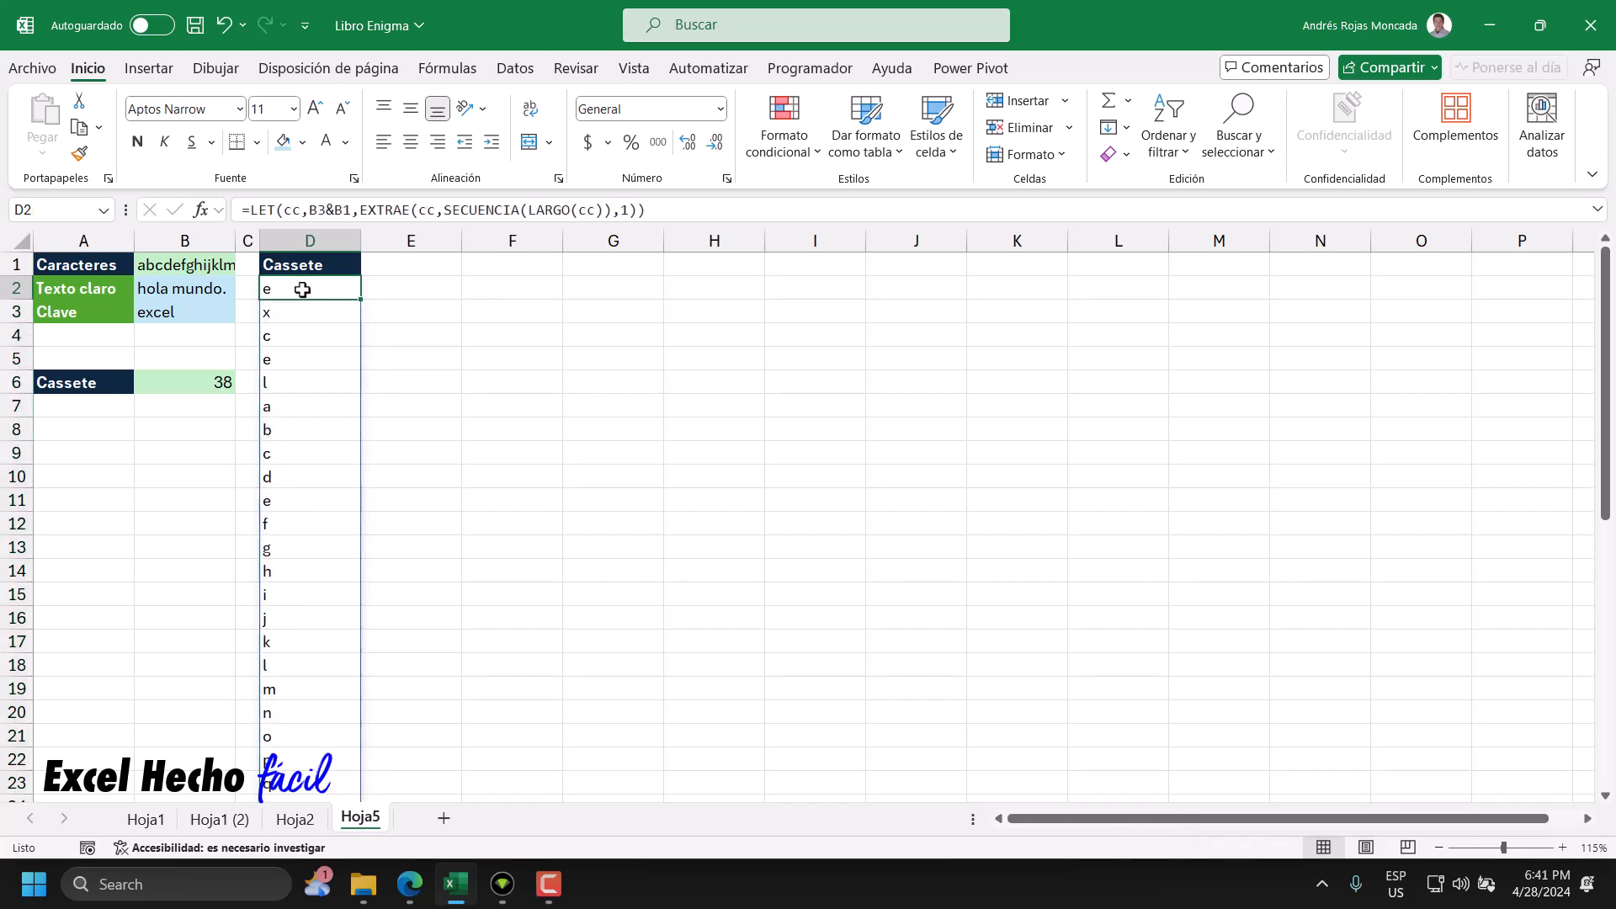
pyautogui.doubleClick(302, 289)
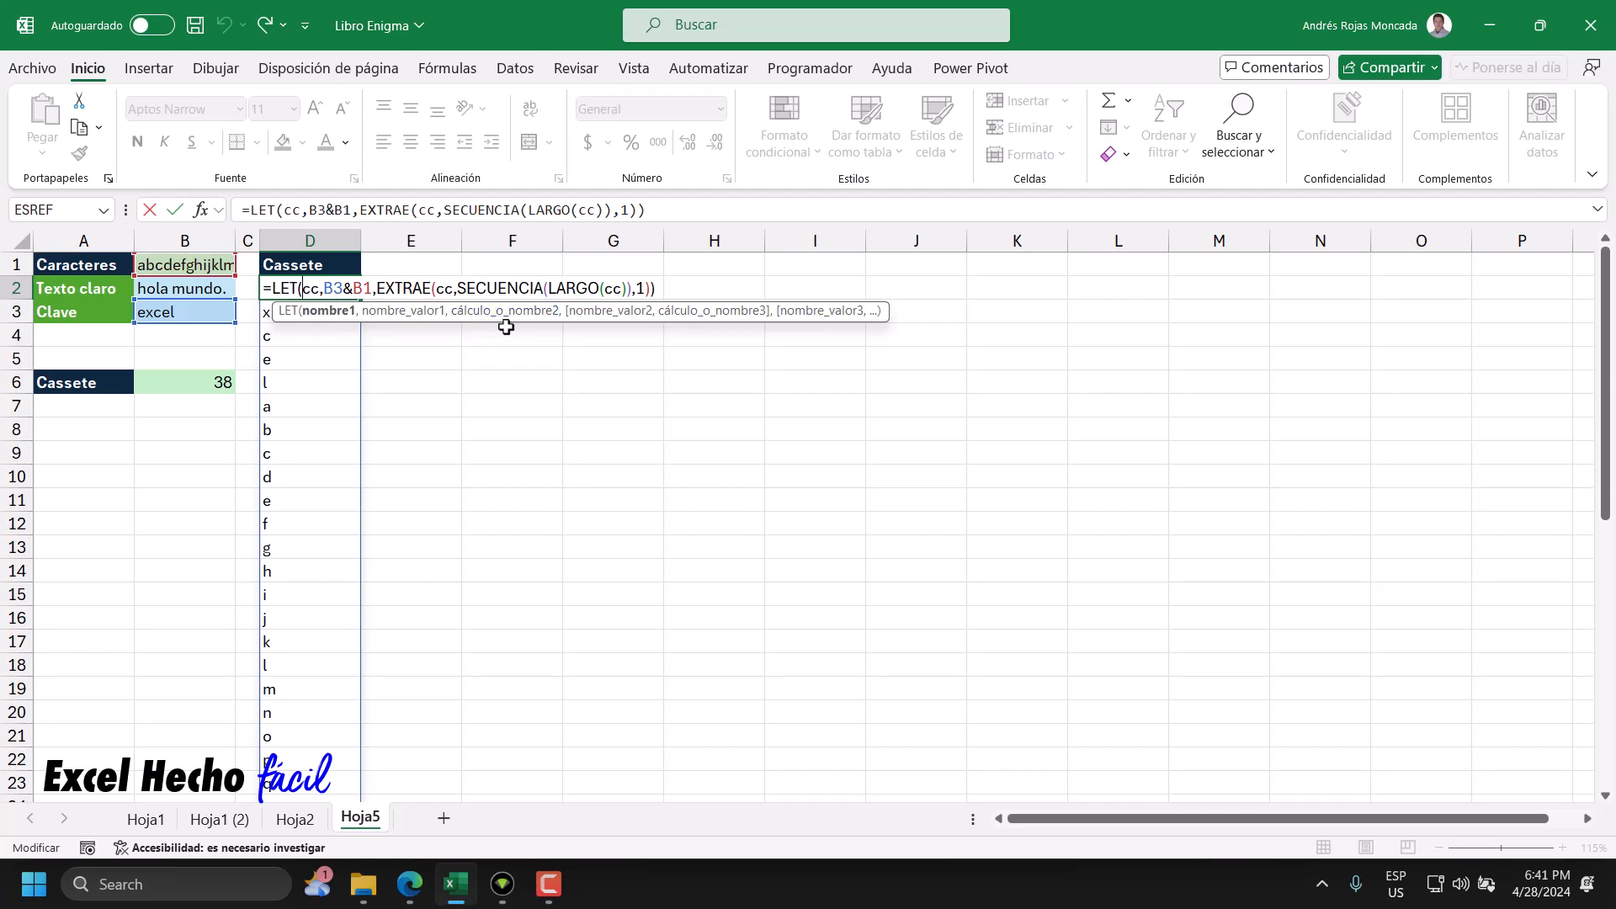
pyautogui.click(377, 288)
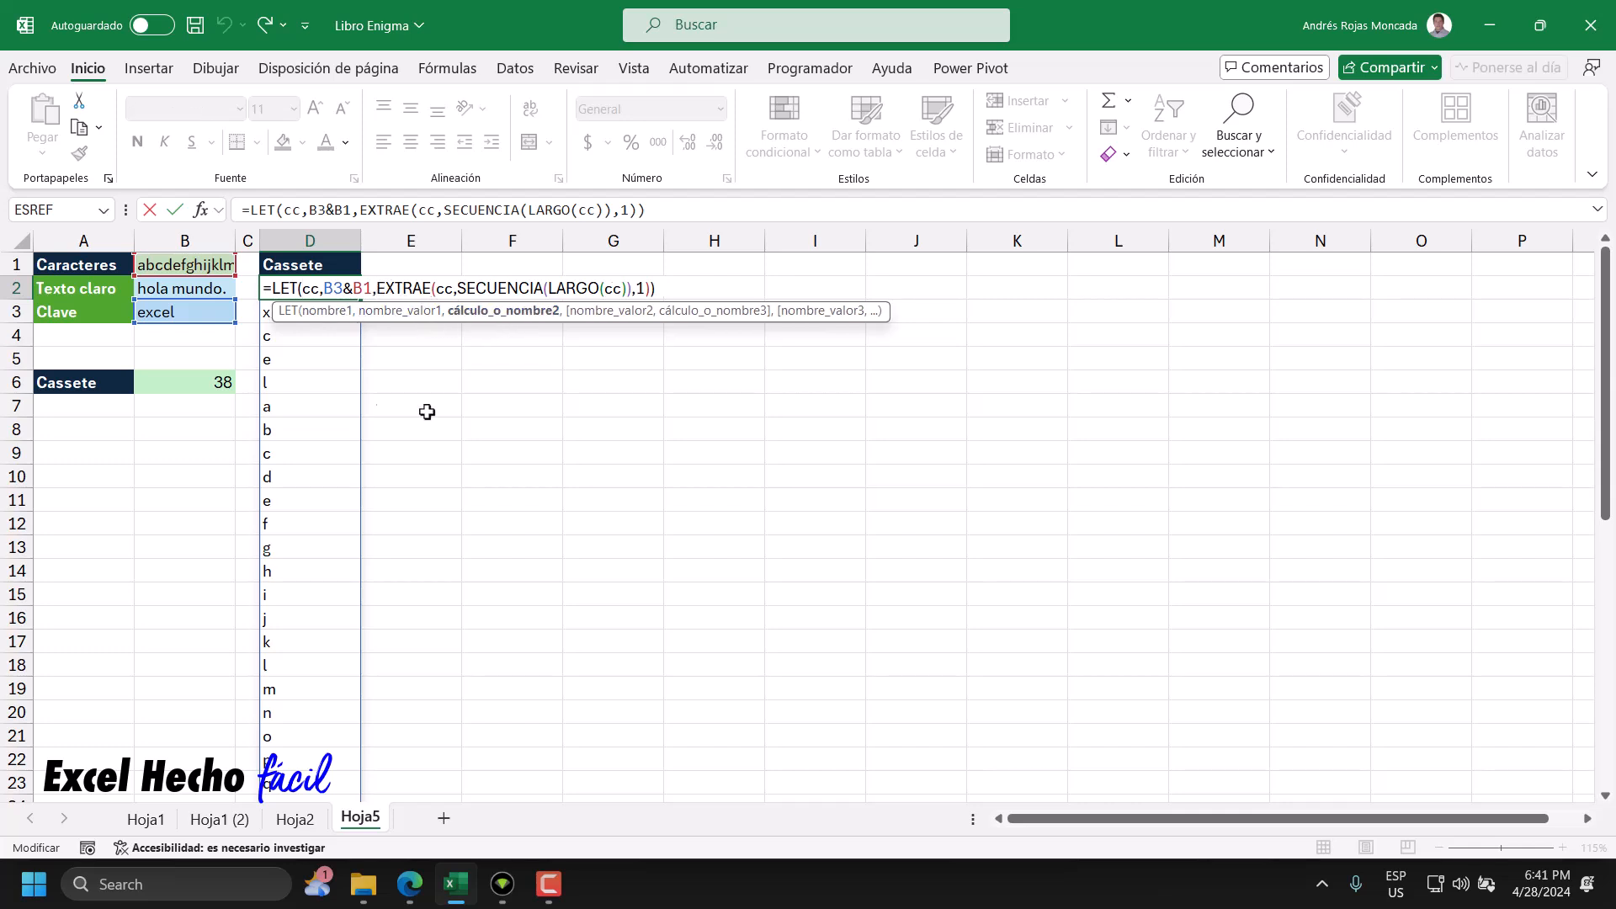
pyautogui.write('UN')
pyautogui.press('Down')
pyautogui.press('Down')
pyautogui.press('Tab')
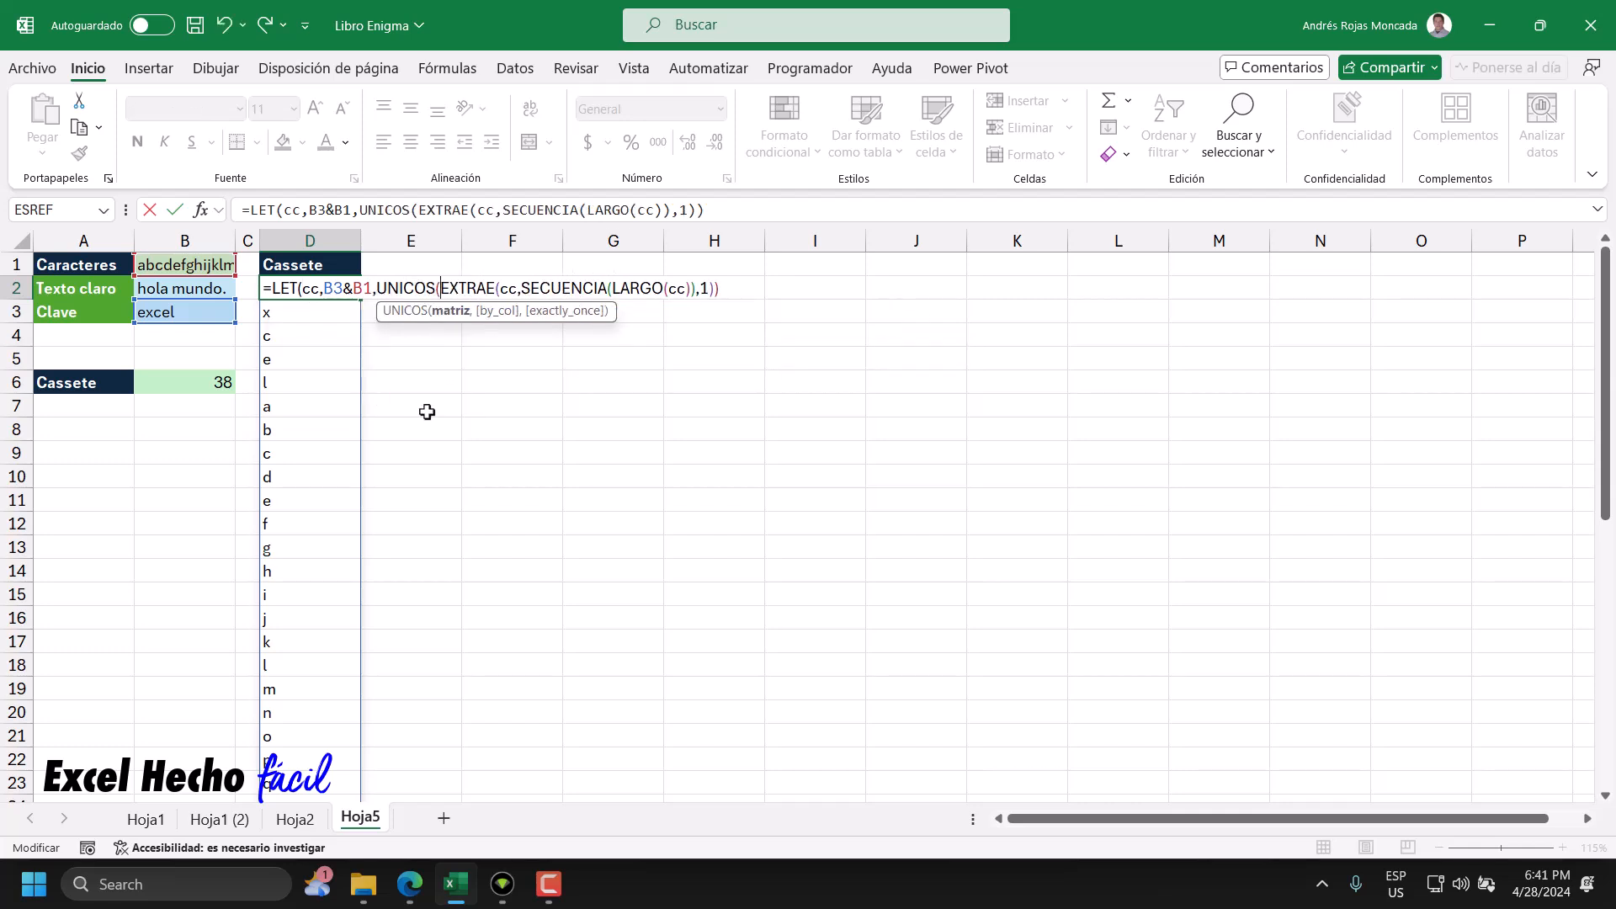
pyautogui.click(742, 292)
pyautogui.write(')')
pyautogui.press('Return')
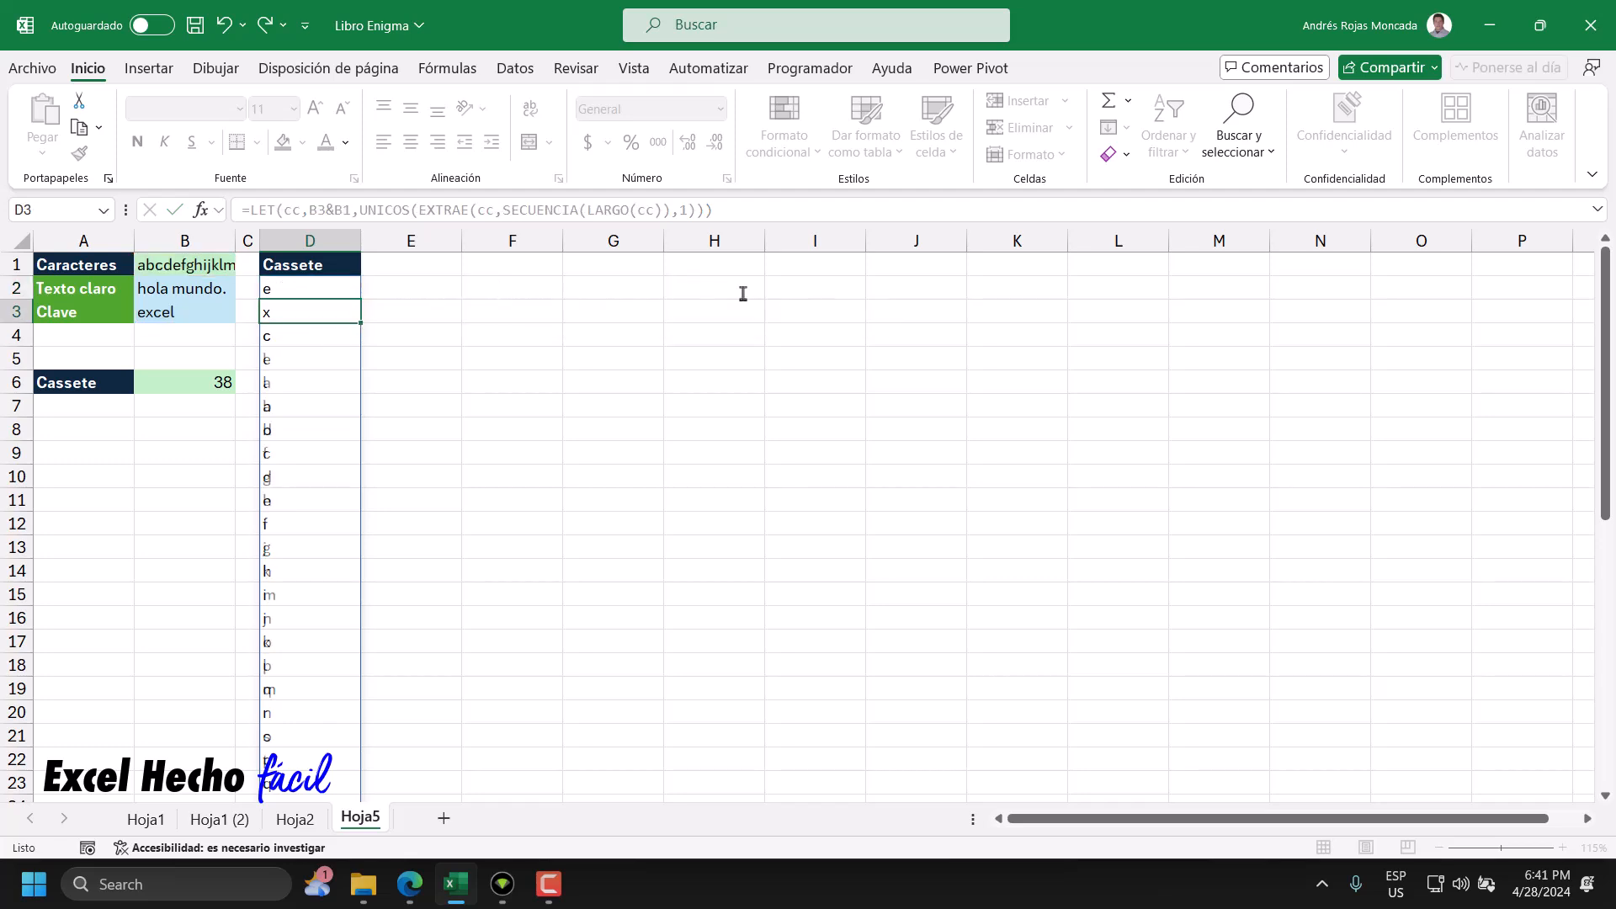
# - Compare the key in B3 with the deduplicated cassette list and check the list's cell count
pyautogui.click(321, 288)
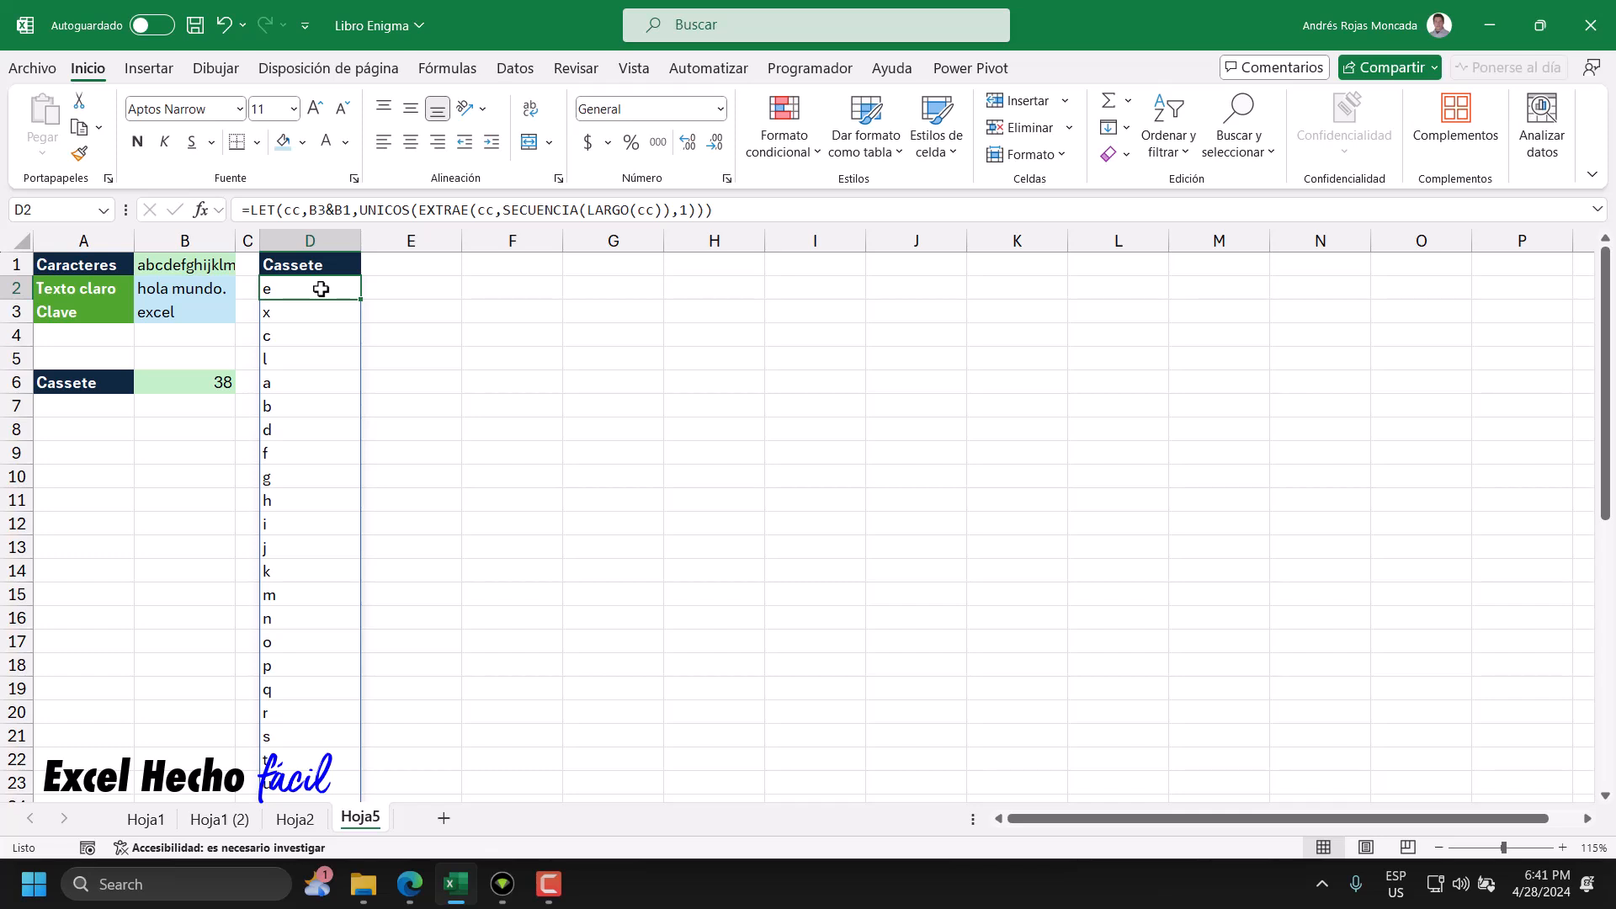
pyautogui.click(191, 318)
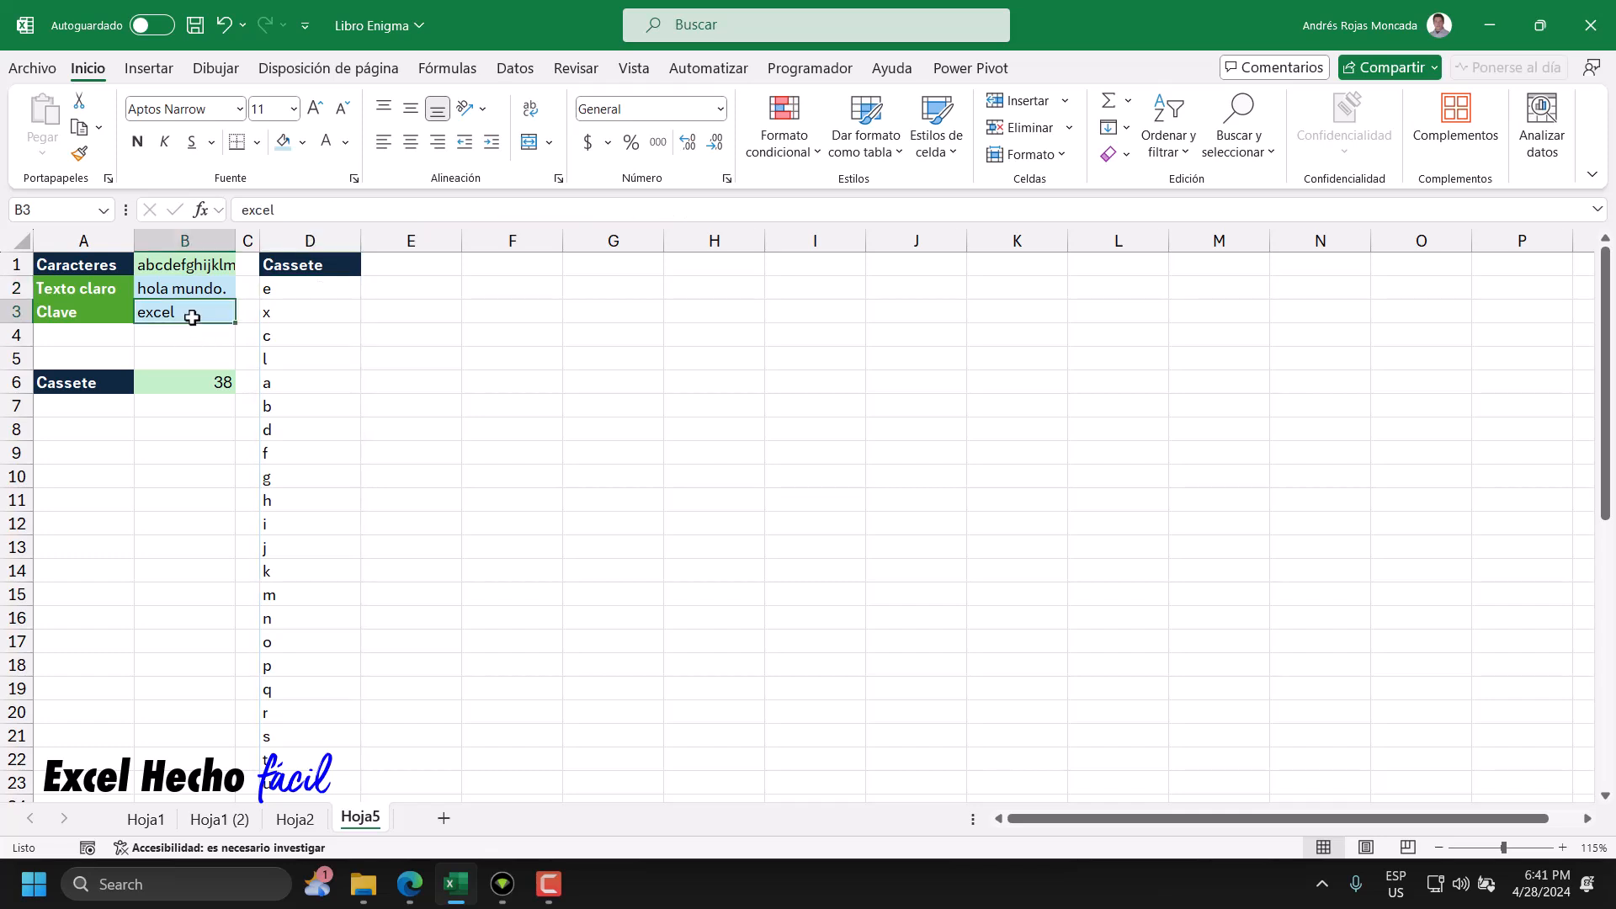
pyautogui.click(267, 294)
pyautogui.hotkey('ctrl', 'shift', 'Down')
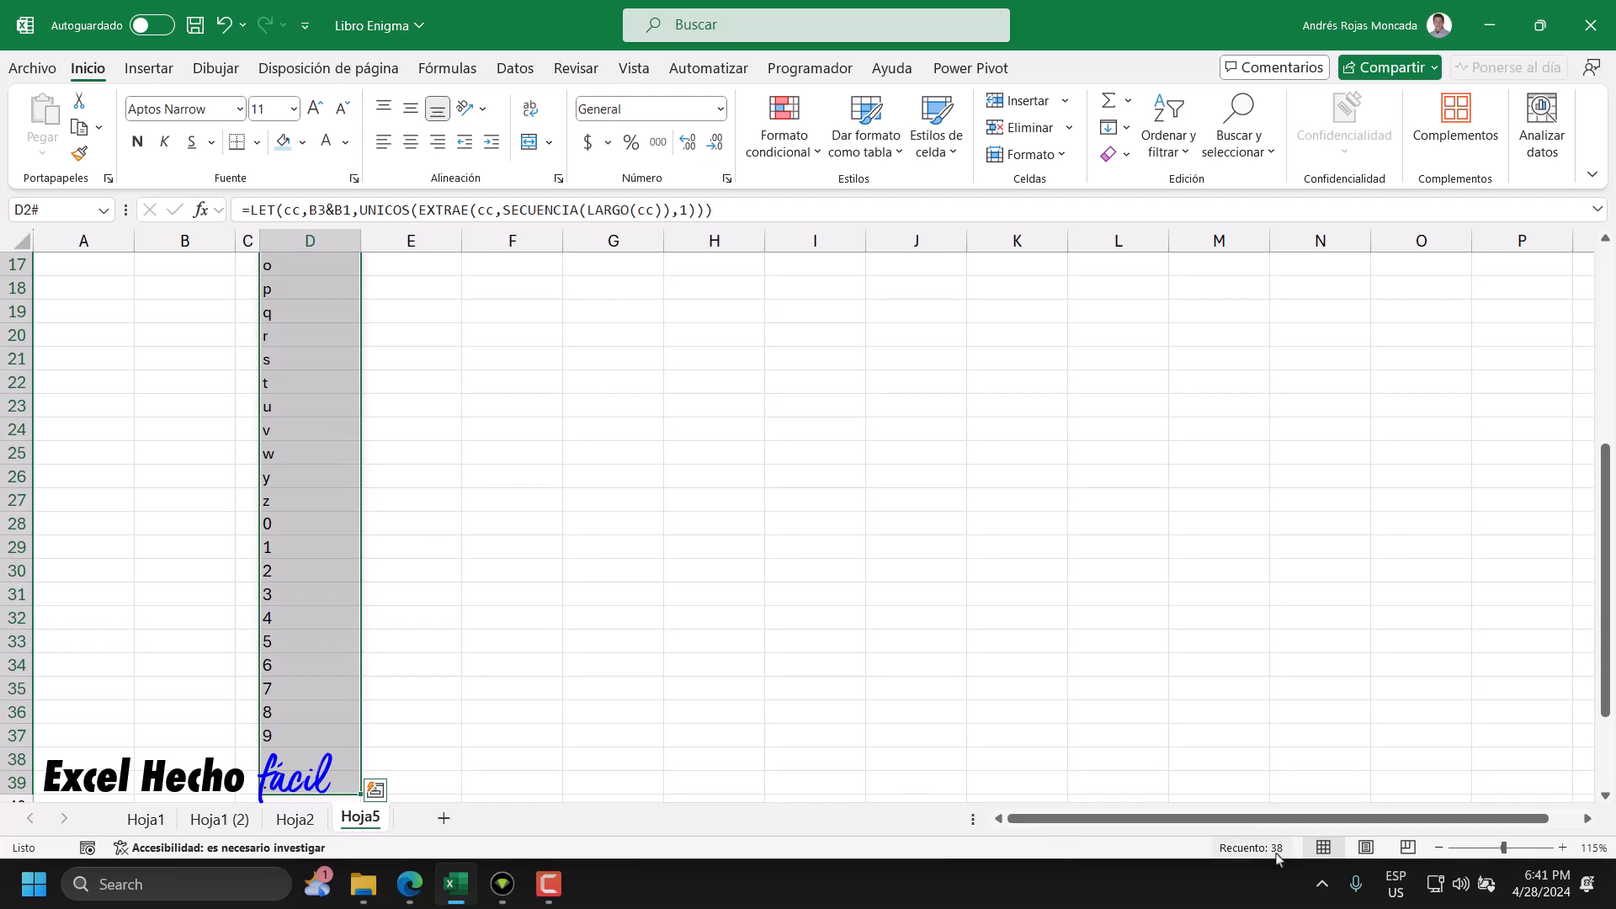
# - Fit the width of column D to the Cassete heading and widen it very slightly
pyautogui.scroll(6, 798, 617)
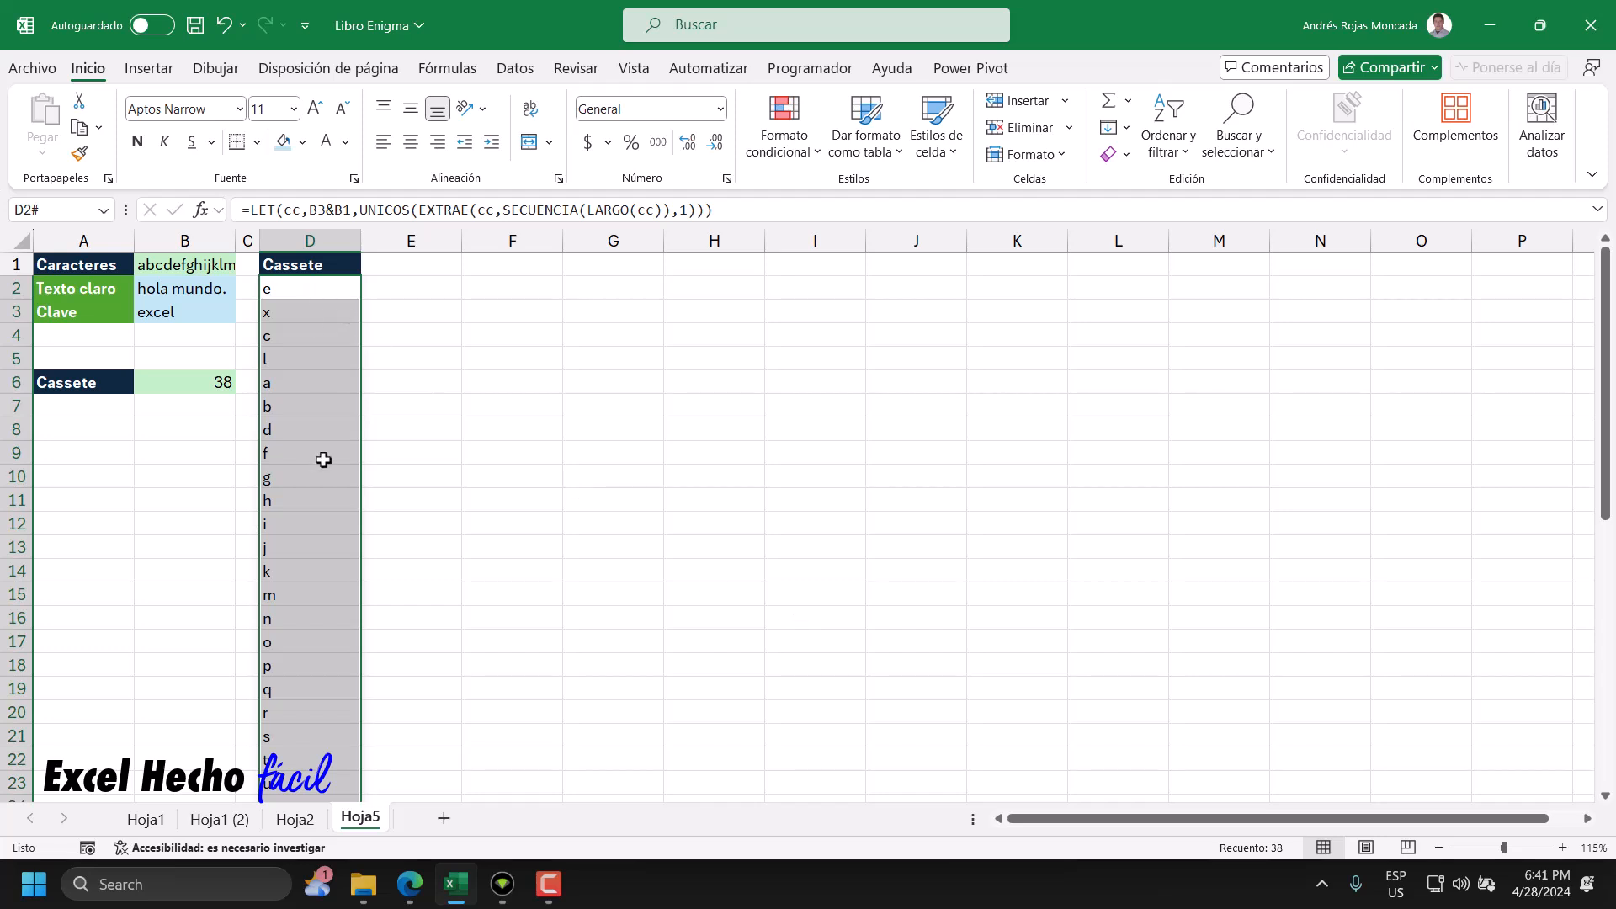
pyautogui.doubleClick(360, 241)
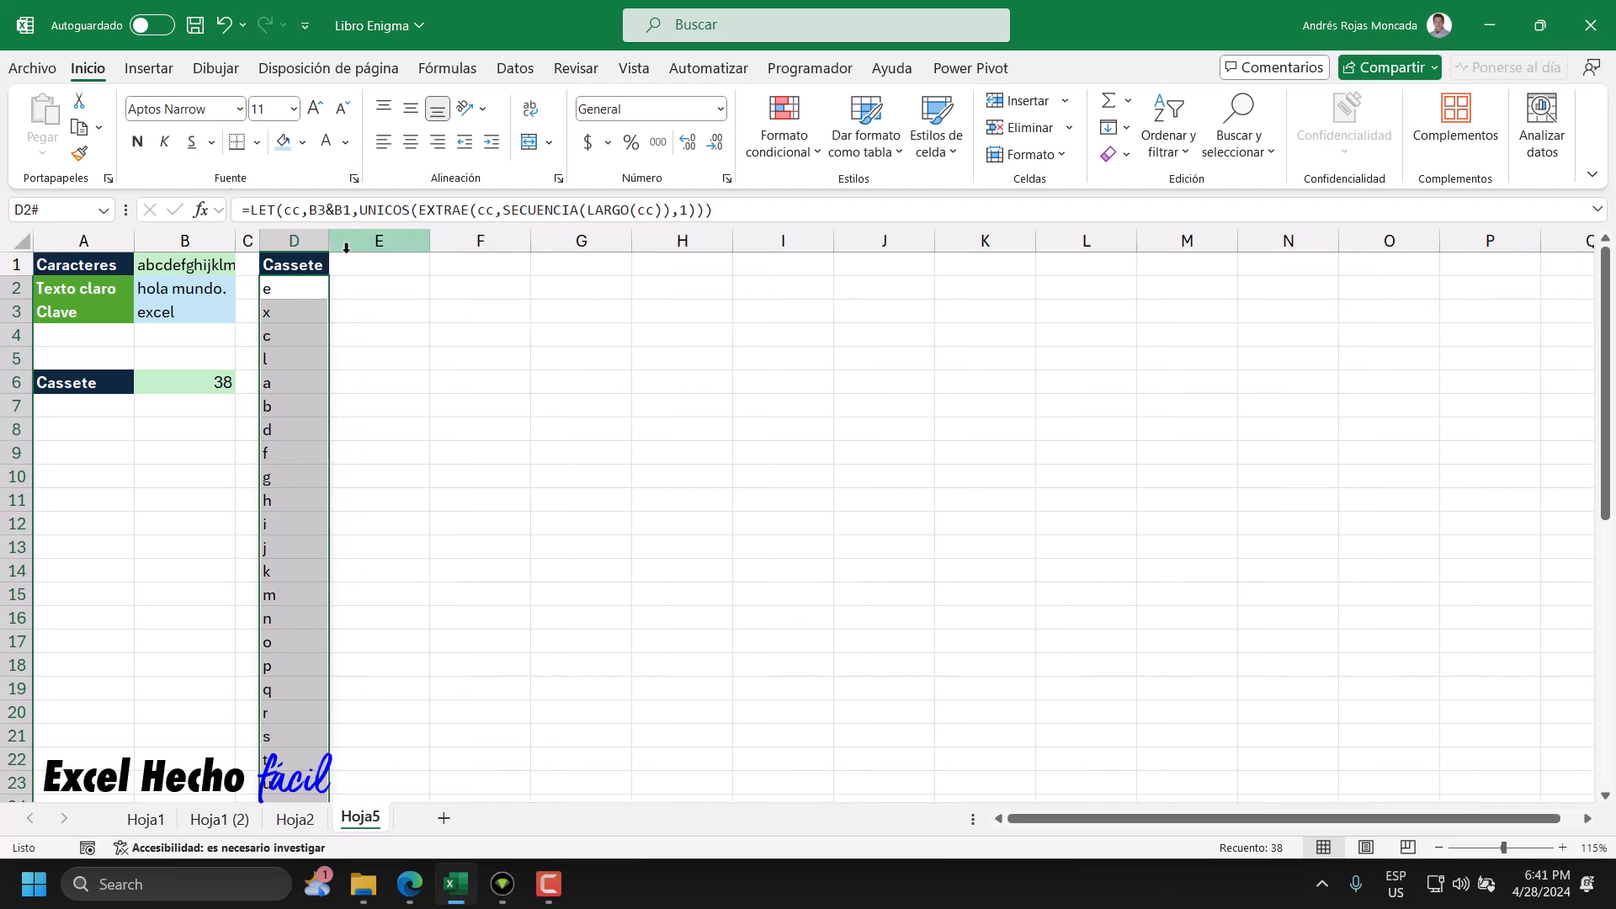
pyautogui.click(303, 290)
pyautogui.moveTo(328, 240); pyautogui.dragTo(330, 241)
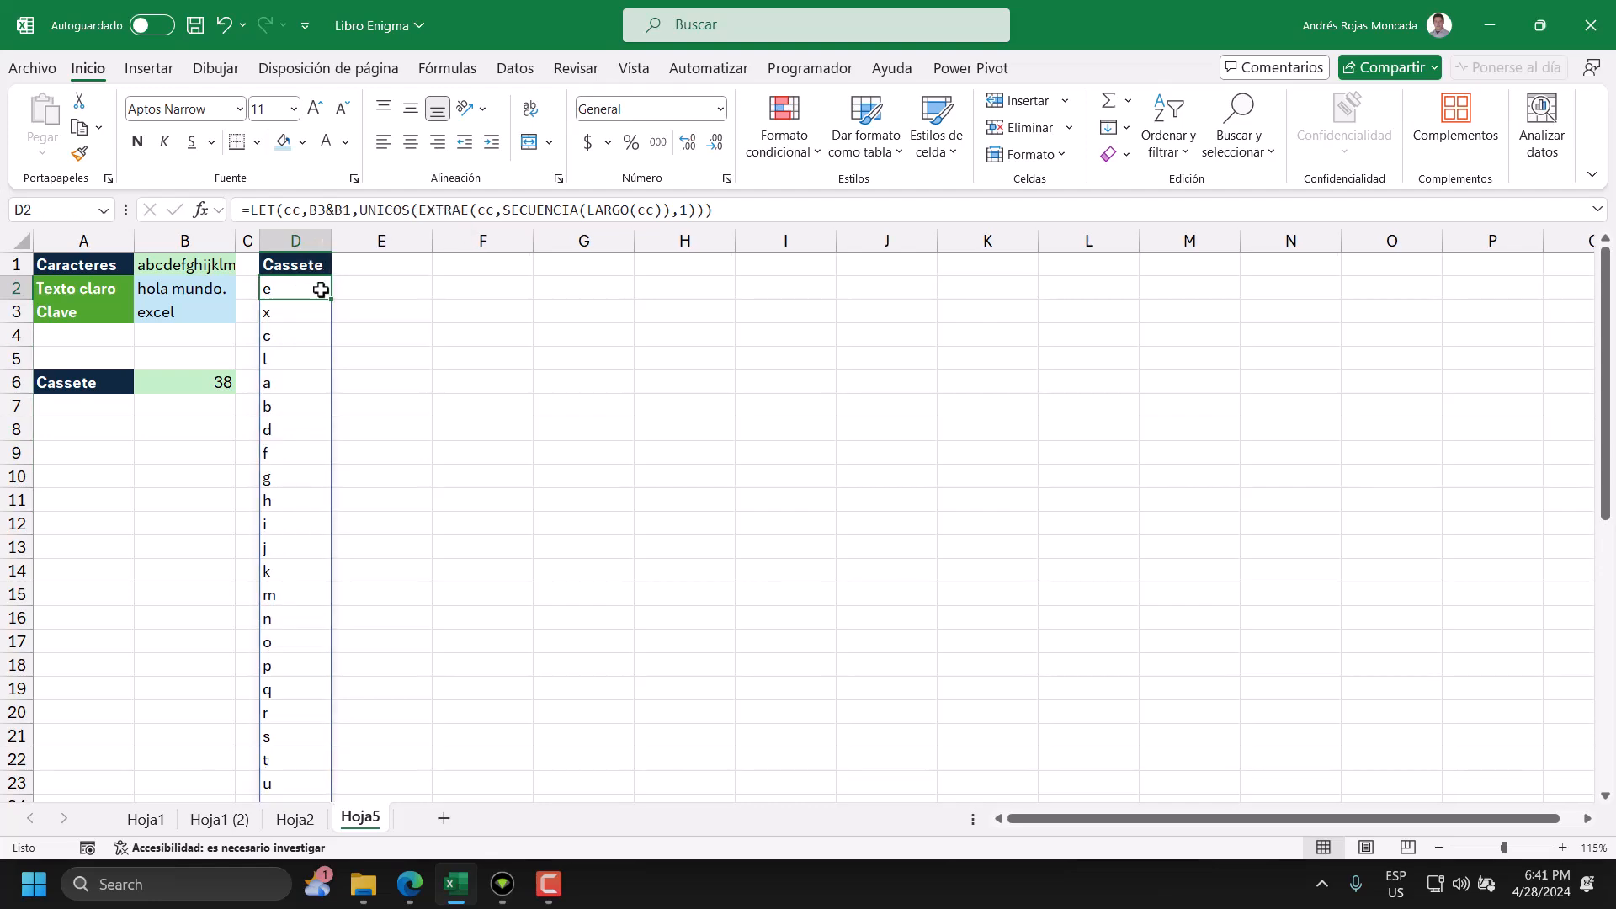
# - Compare the Enigma rotor wiring diagram in the Edge browser with the cassette formula in D2 of the Excel workbook
pyautogui.click(410, 884)
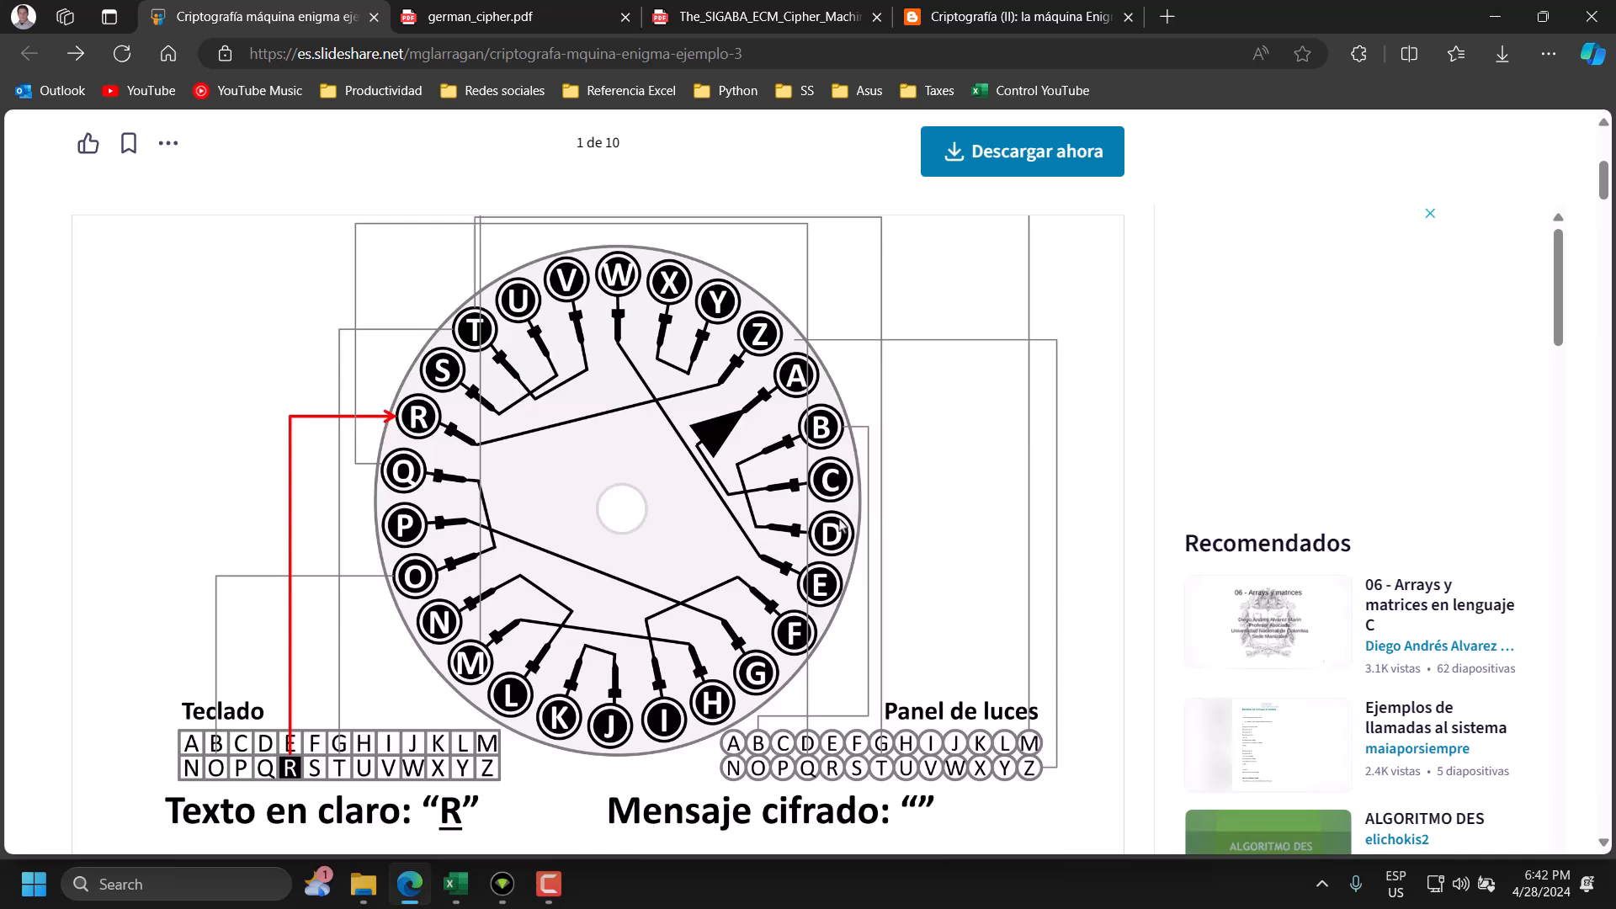
pyautogui.click(455, 884)
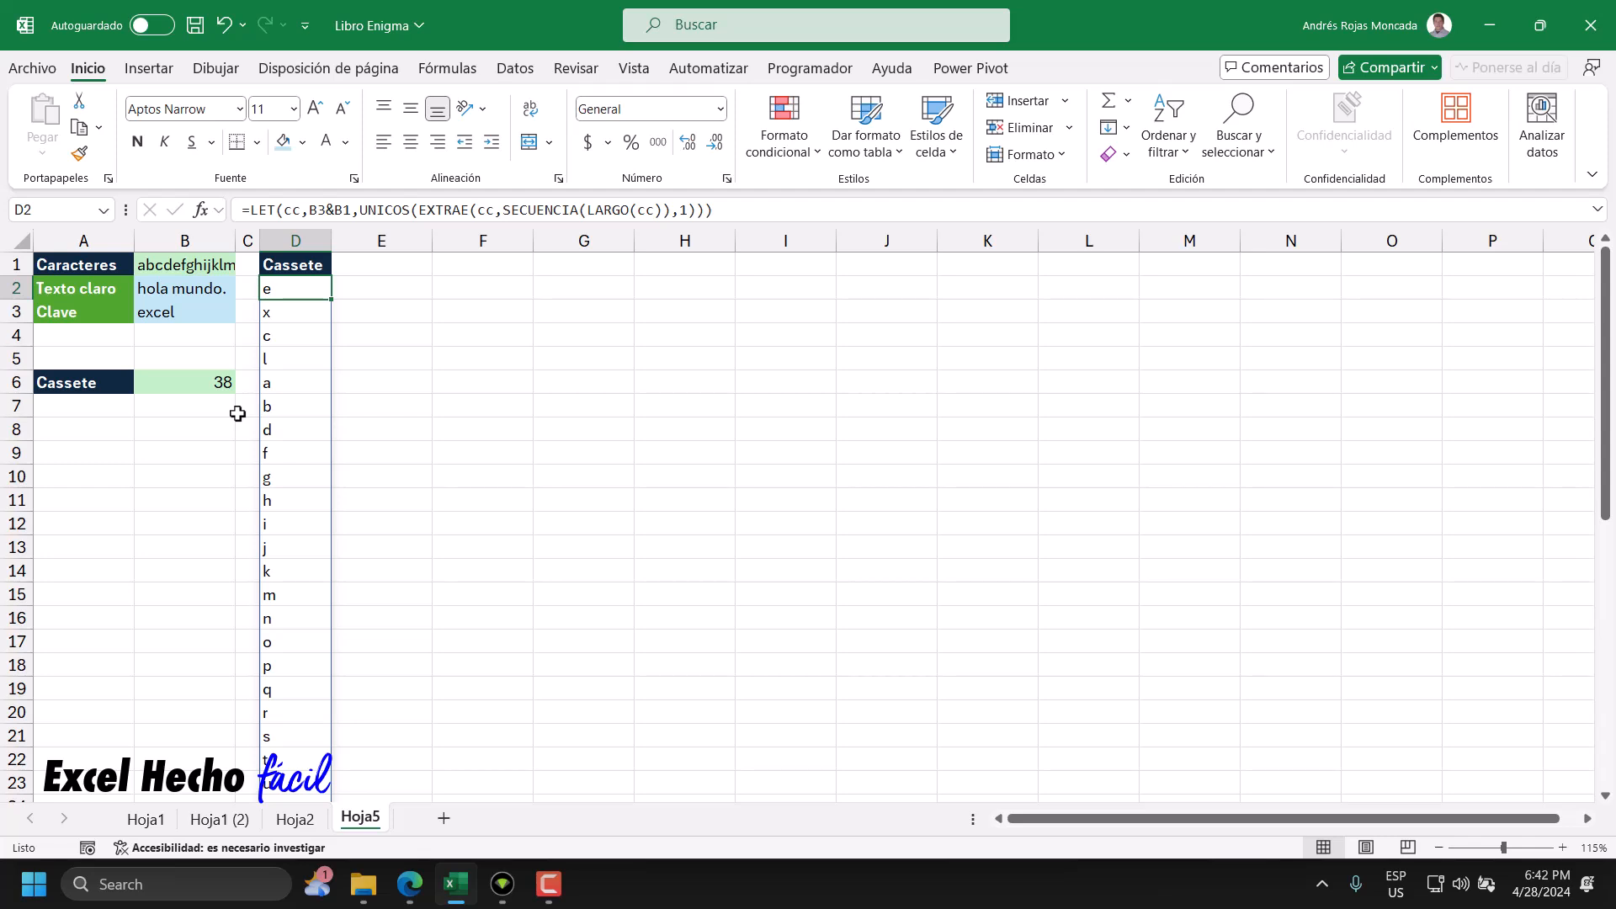
pyautogui.doubleClick(294, 288)
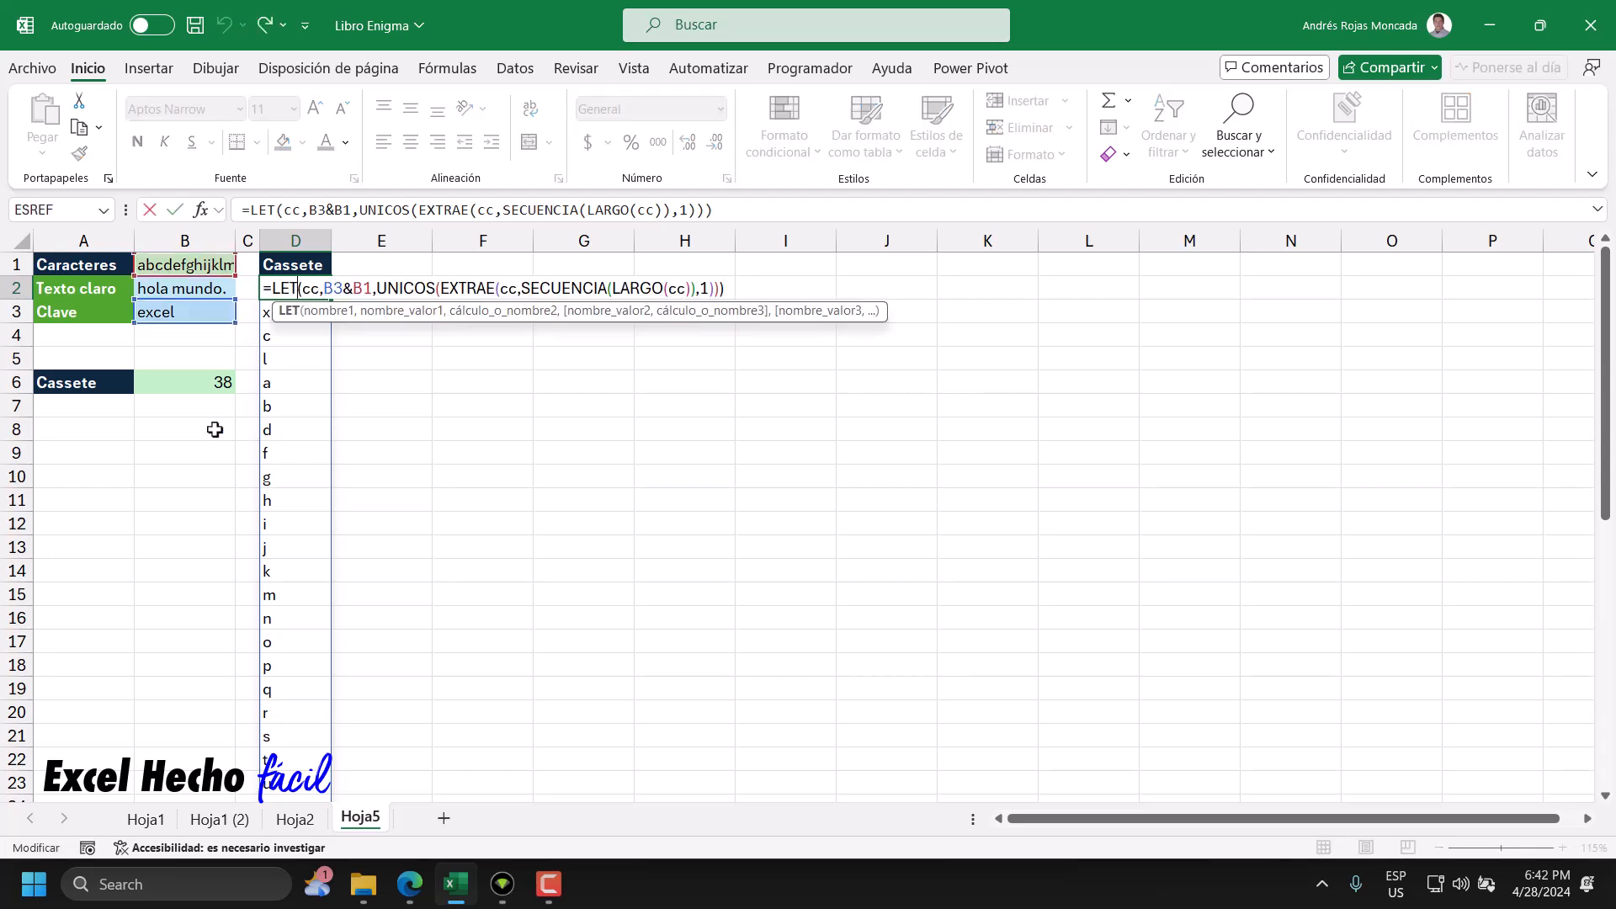
pyautogui.click(724, 289)
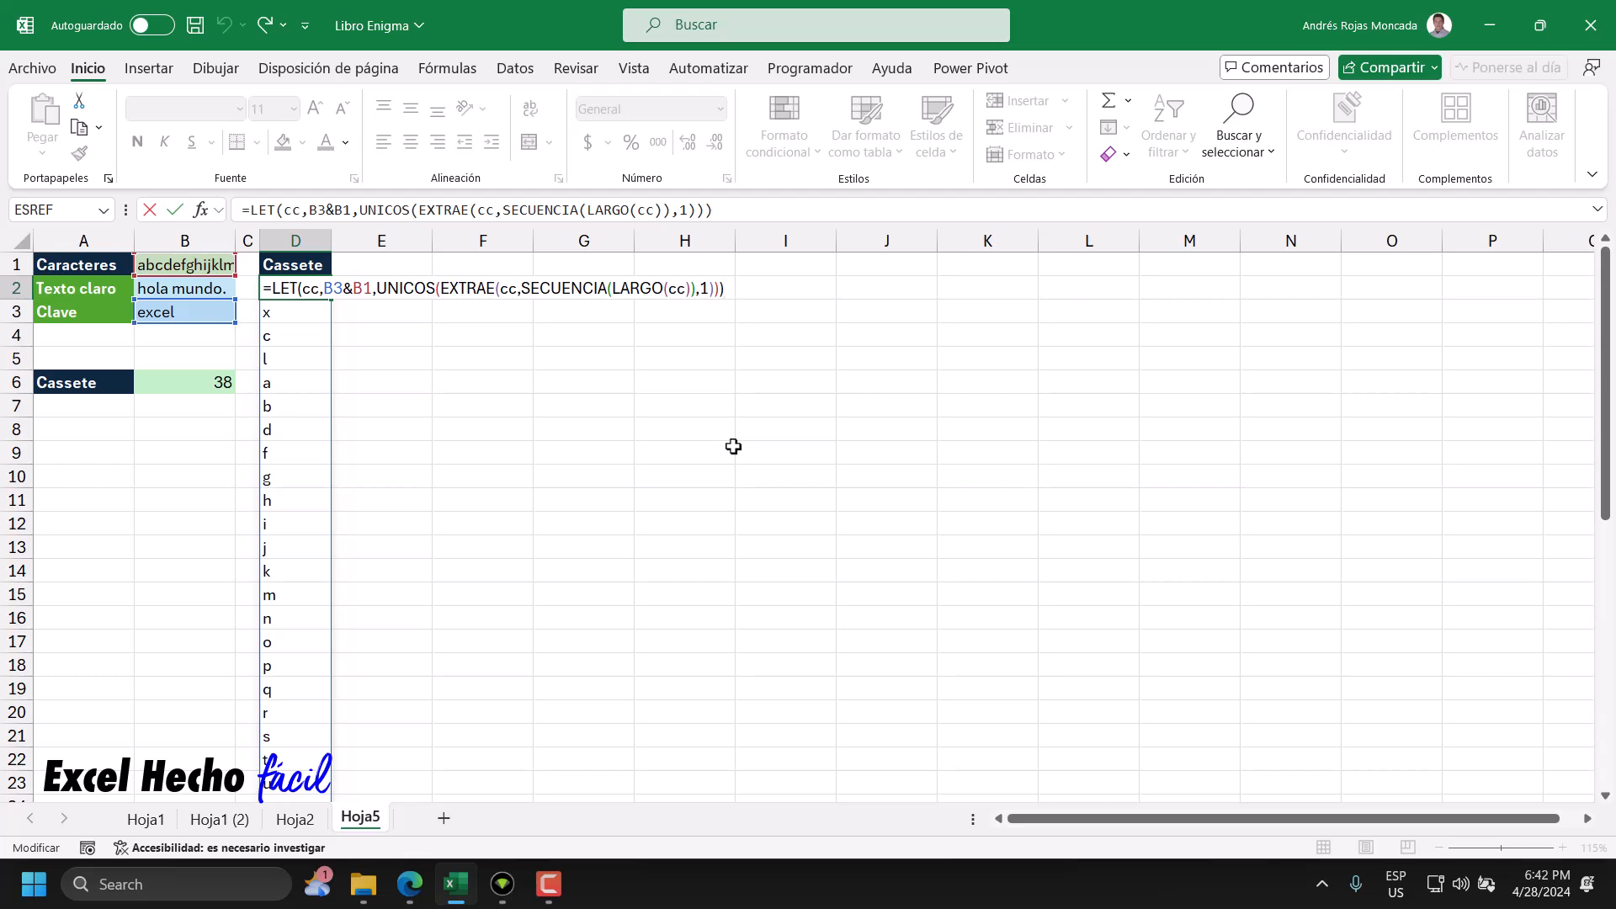
pyautogui.press('Escape')
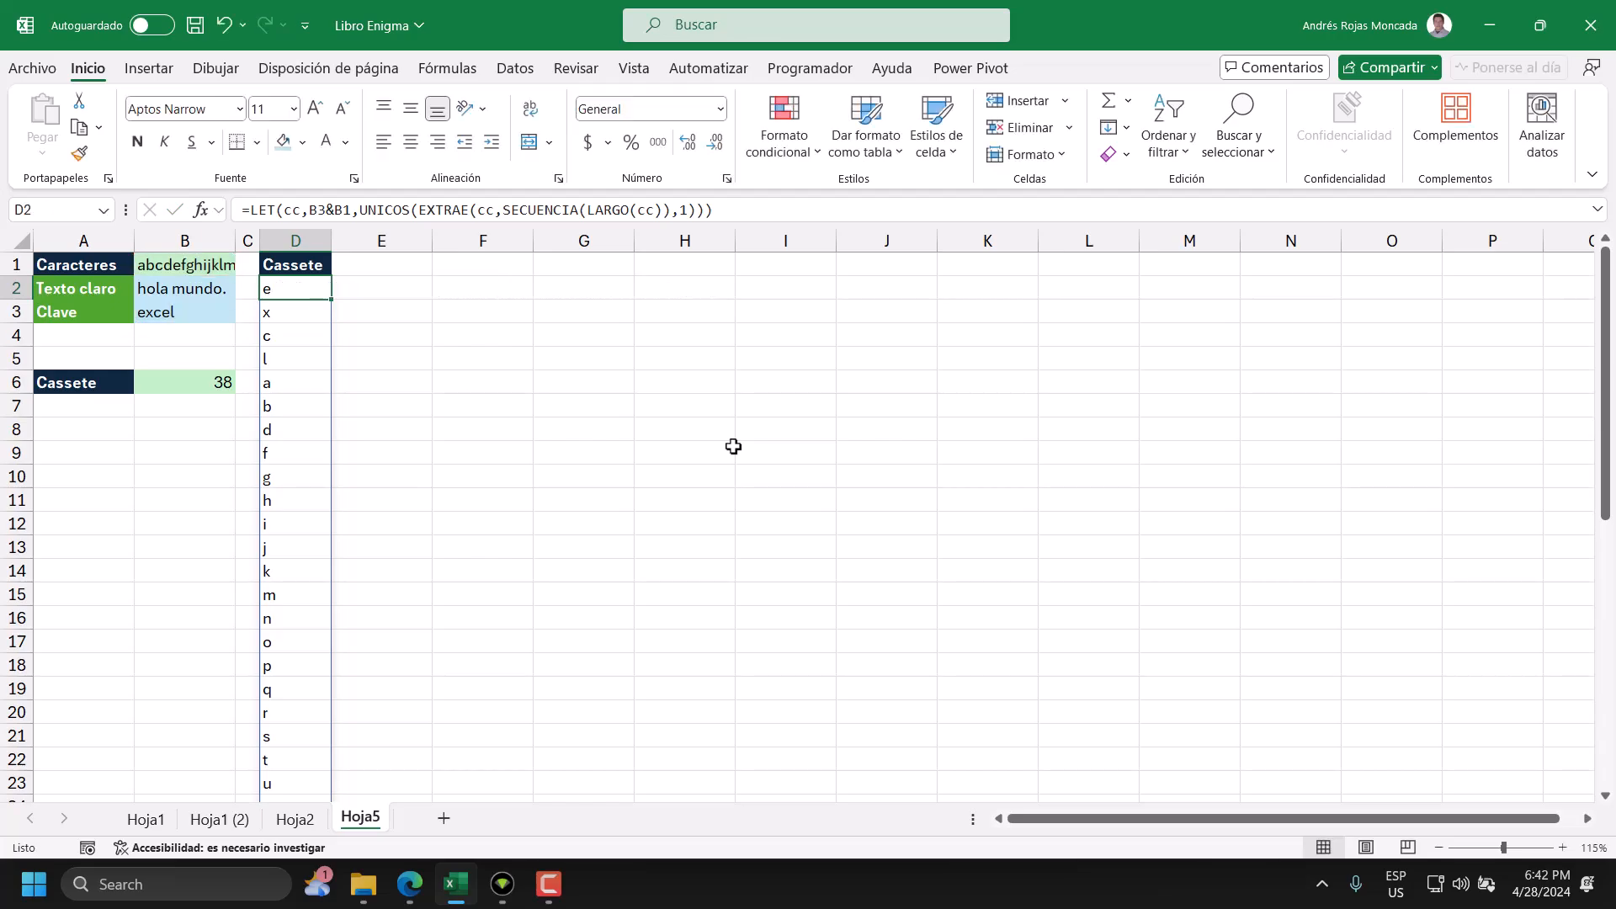
pyautogui.click(421, 889)
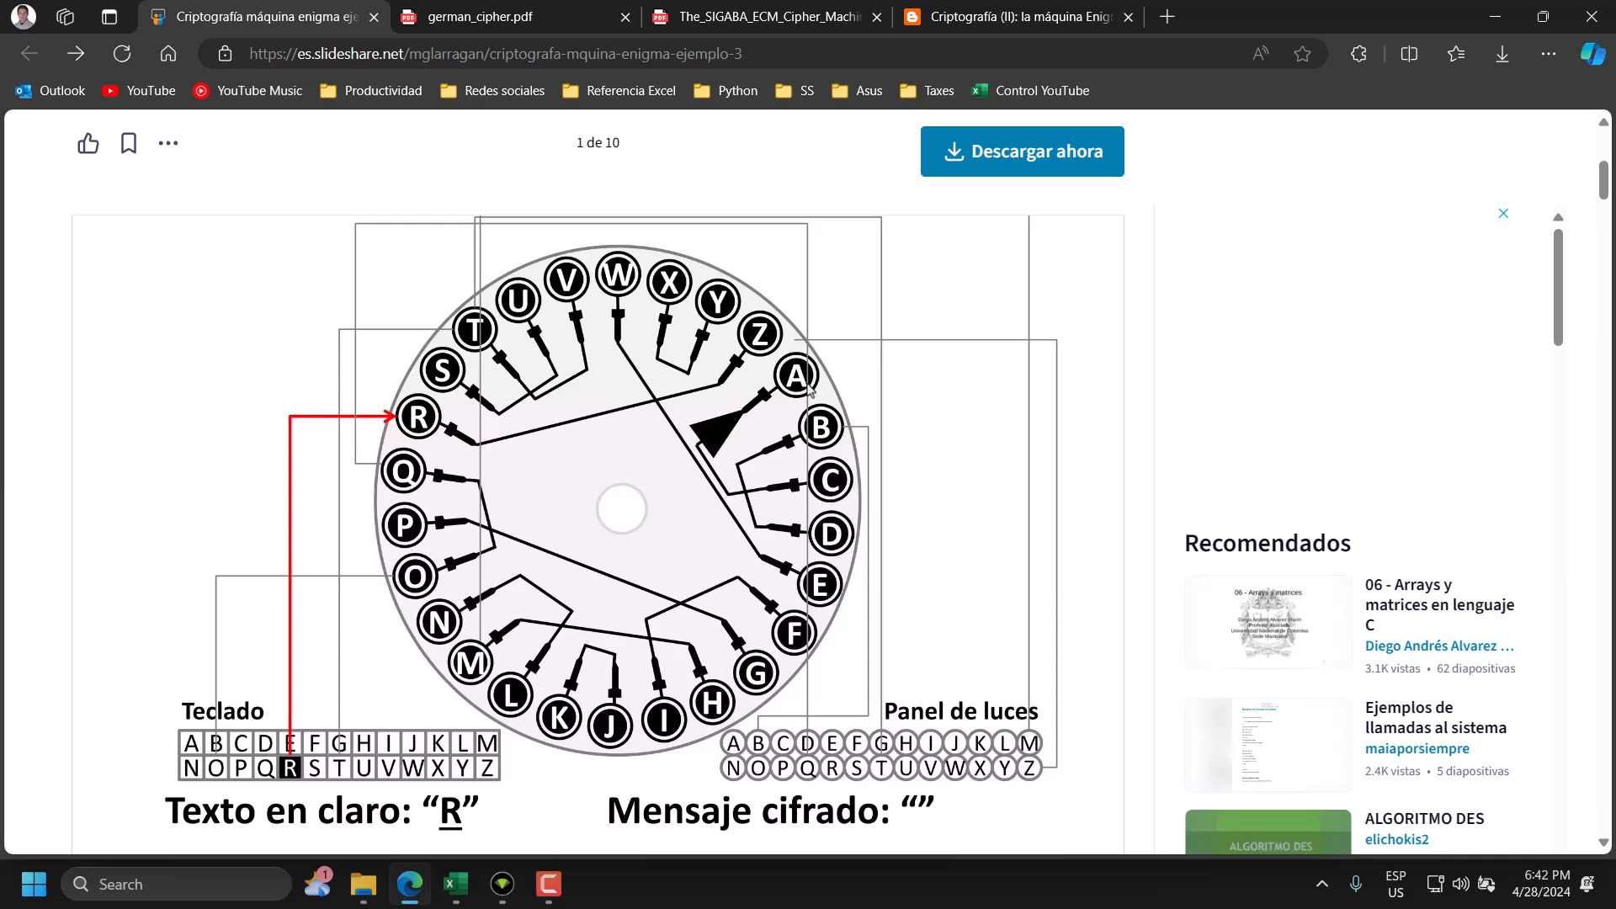
pyautogui.click(455, 884)
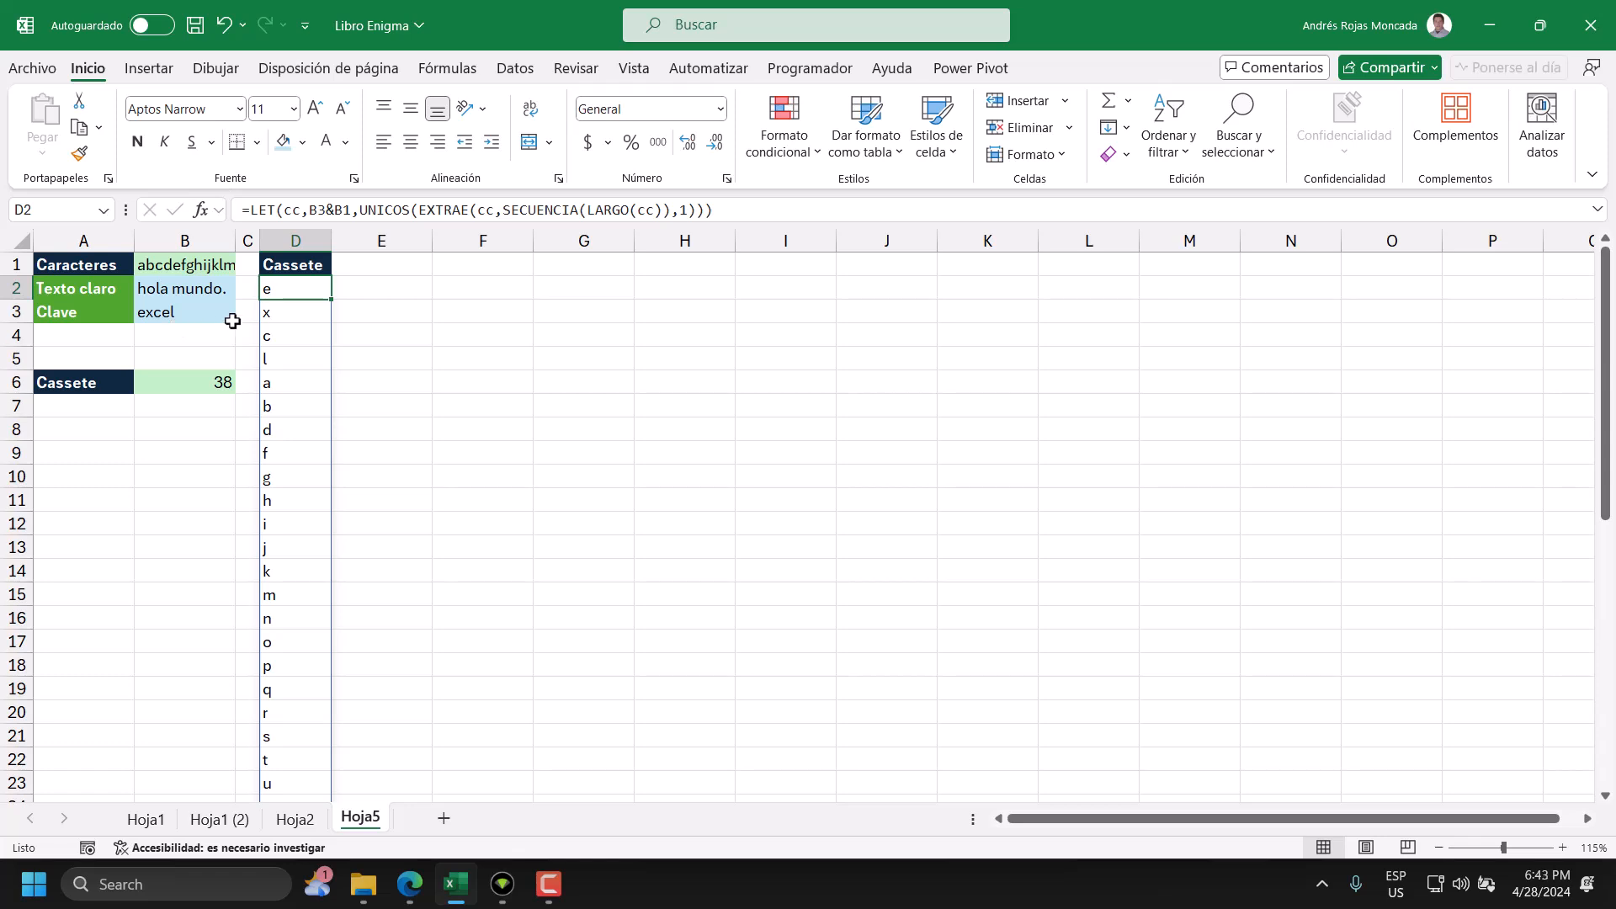
# - Copy the cassette characters in D5:D39, from the letter l onward, and paste them into column E starting at E2
pyautogui.moveTo(289, 289); pyautogui.dragTo(276, 358)
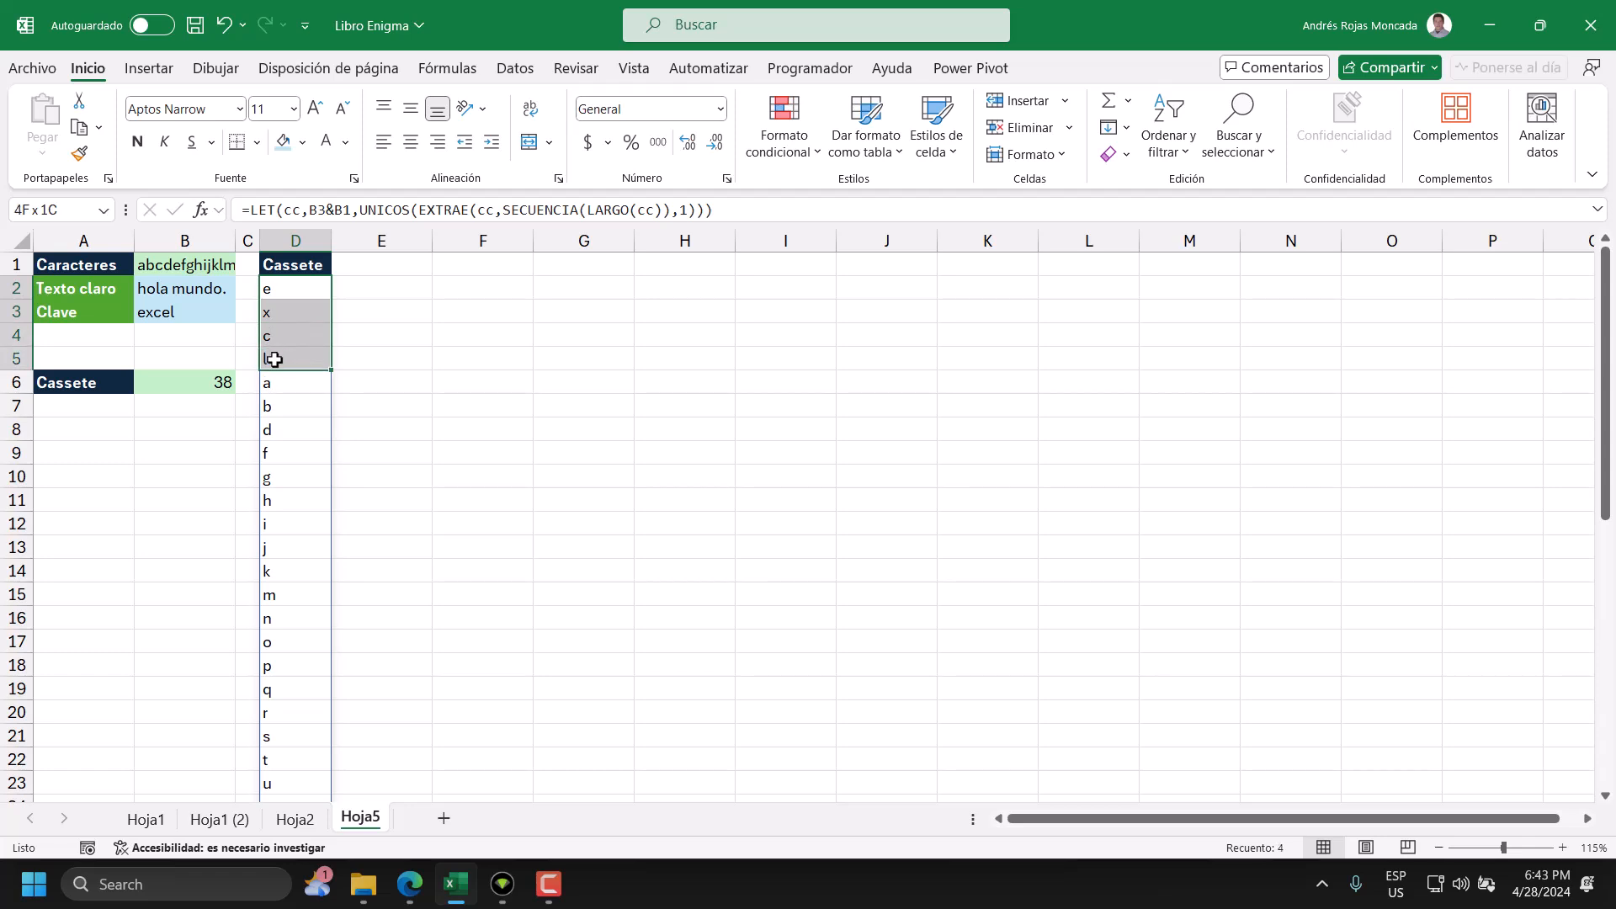
pyautogui.click(291, 361)
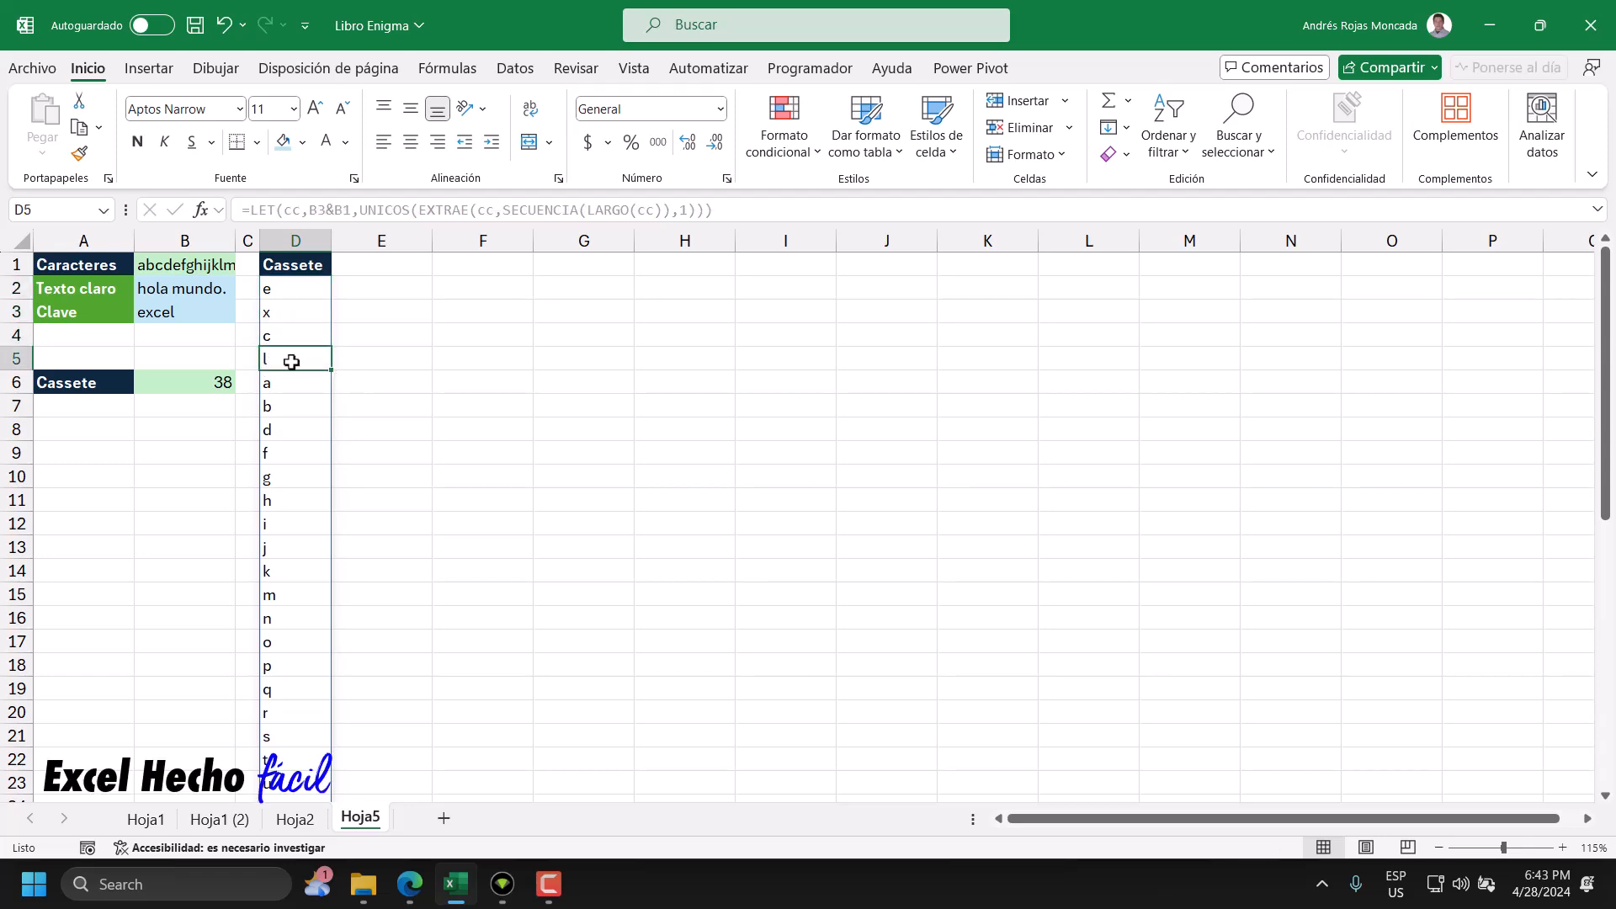
pyautogui.moveTo(291, 361); pyautogui.dragTo(293, 764)
pyautogui.hotkey('ctrl', 'c')
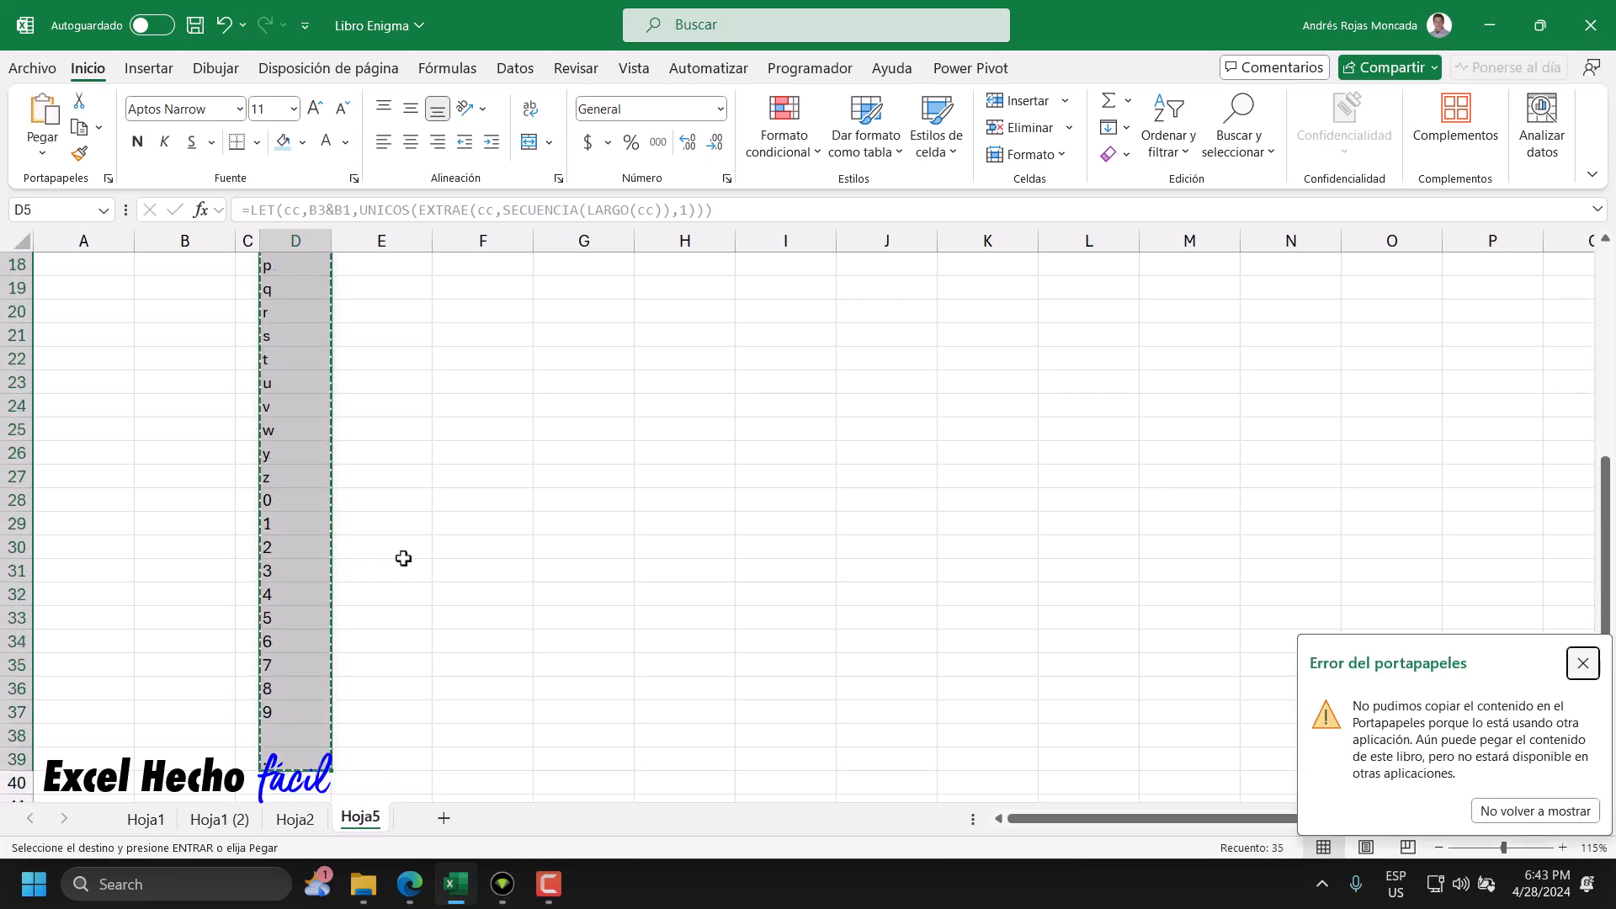
pyautogui.scroll(6, 404, 556)
pyautogui.click(389, 289)
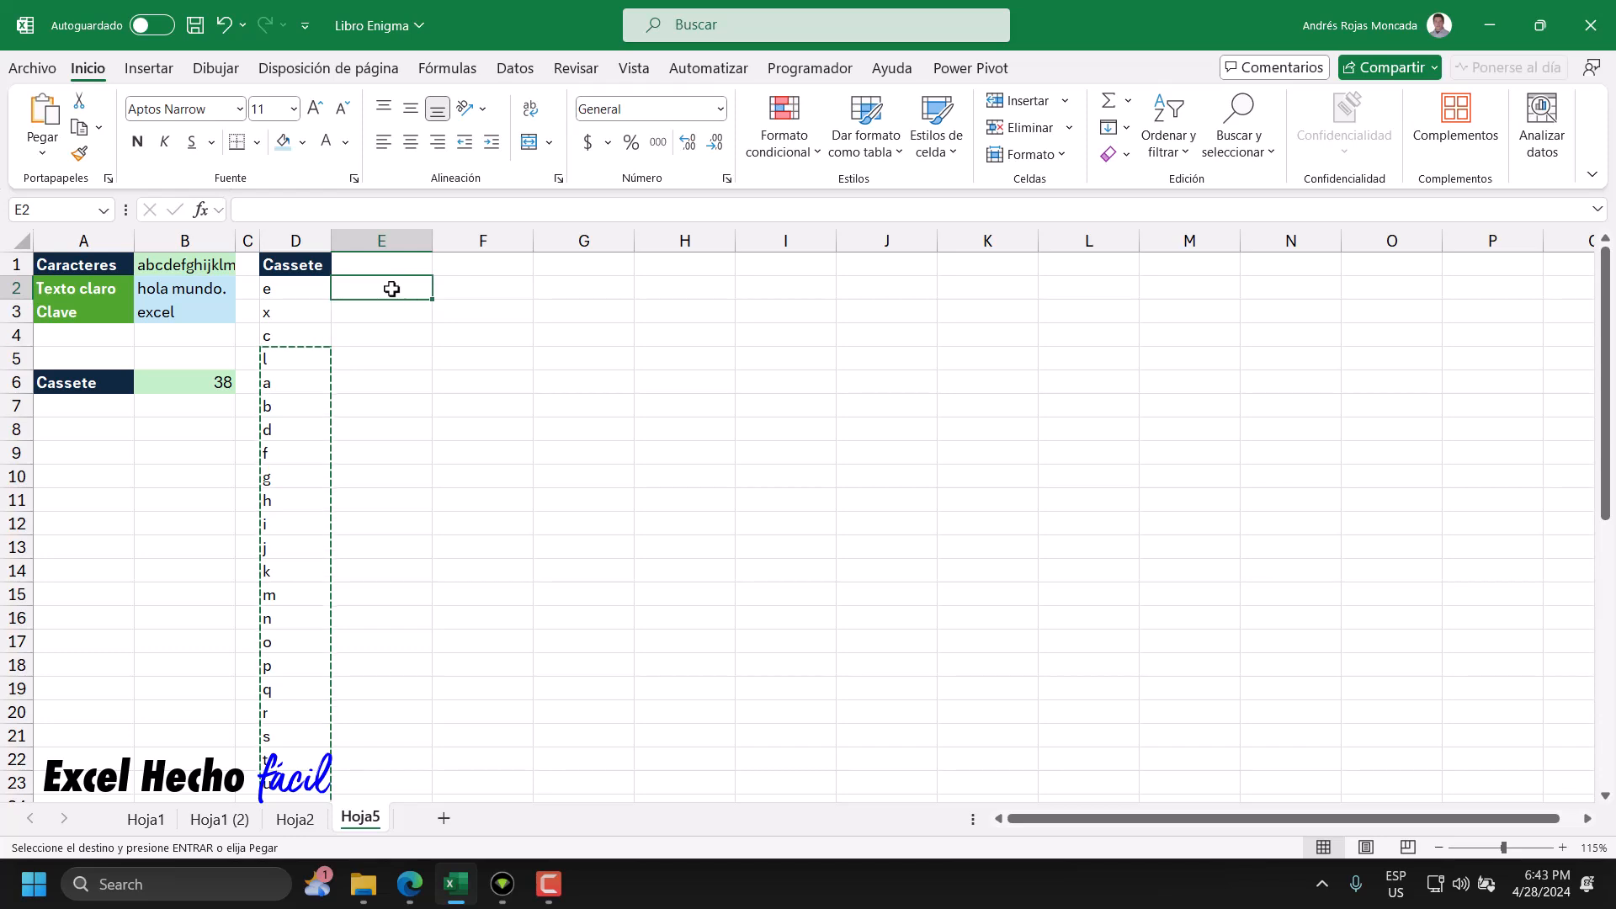
pyautogui.hotkey('ctrl', 'v')
pyautogui.press('Escape')
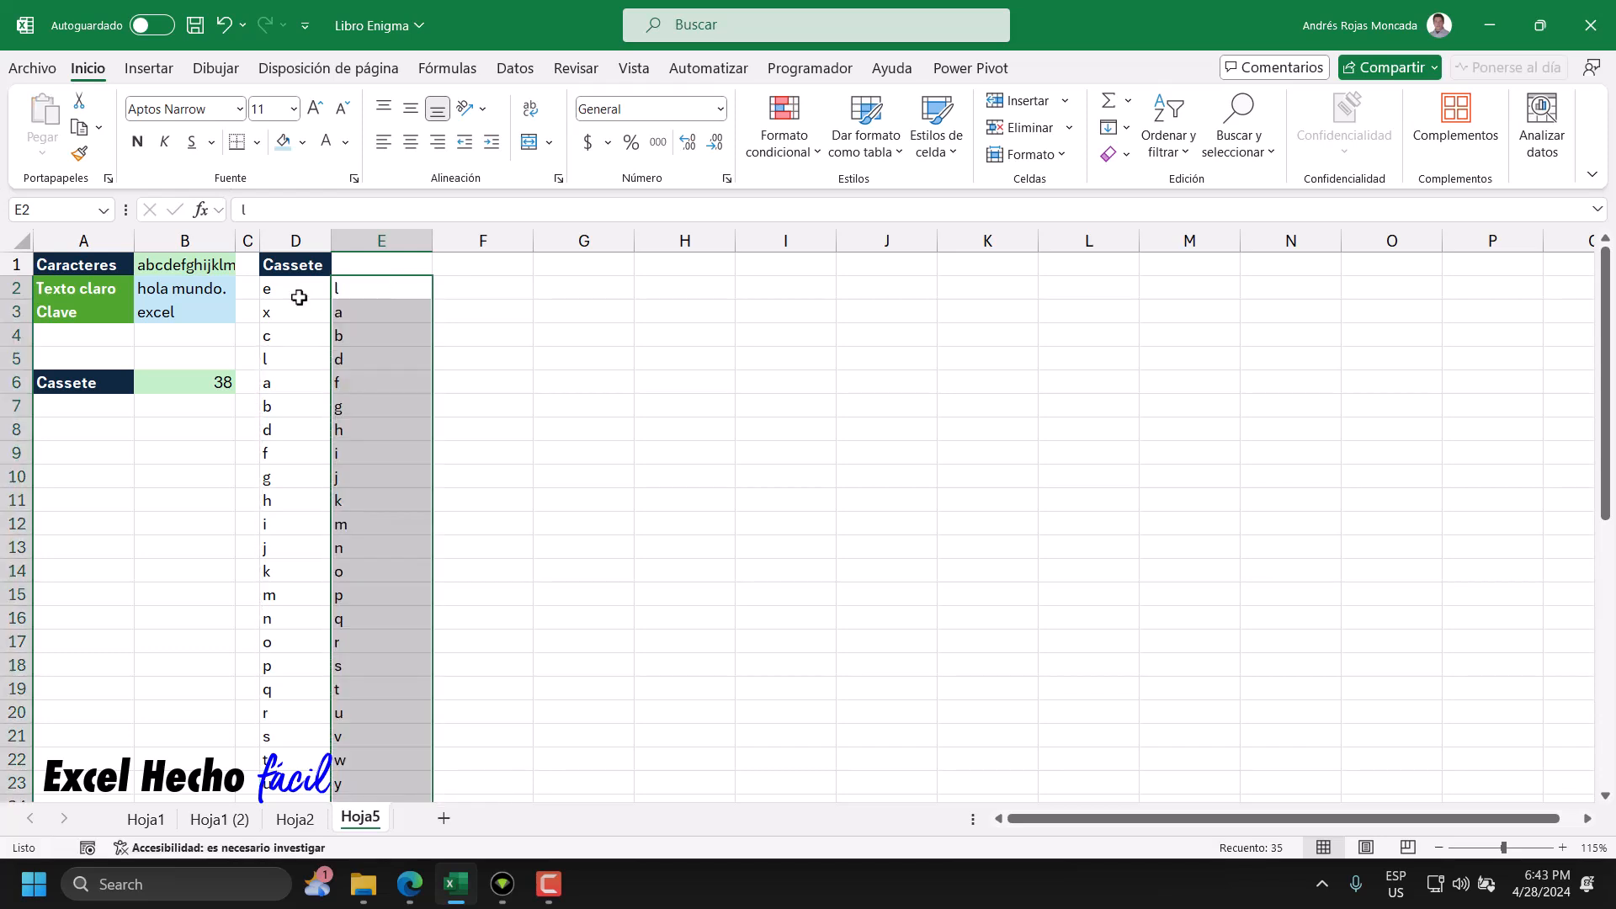
# - Copy the cassette characters e, x and c from D2:D4 and paste them into E37:E39, completing the rotated list
pyautogui.moveTo(284, 285); pyautogui.dragTo(282, 335)
pyautogui.hotkey('ctrl', 'c')
pyautogui.scroll(-7, 393, 488)
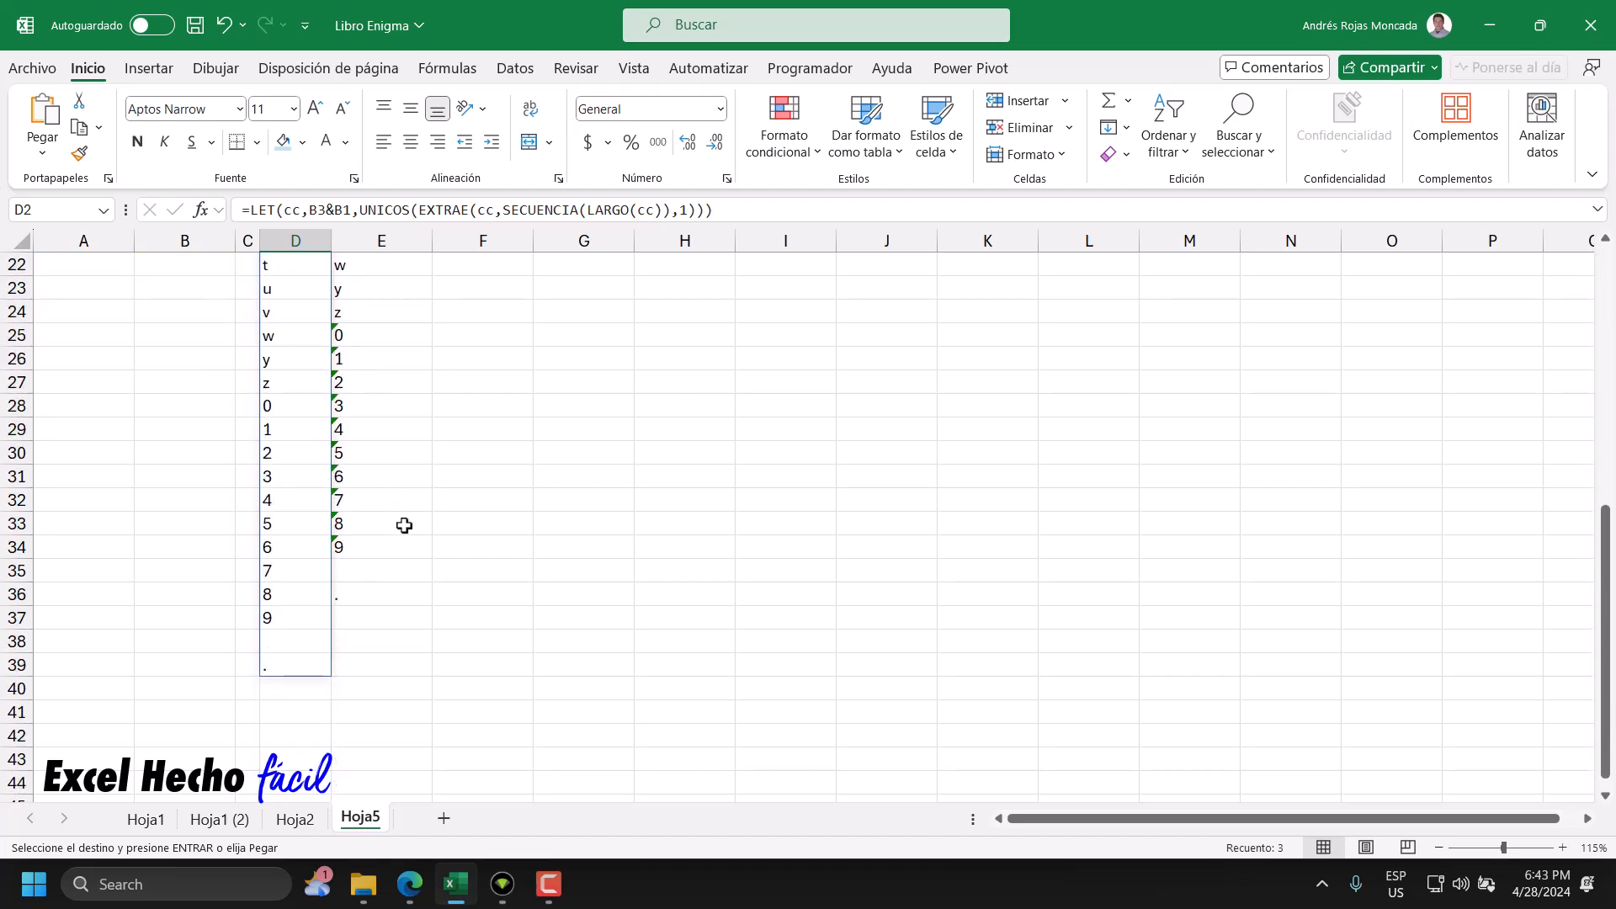
pyautogui.click(385, 614)
pyautogui.hotkey('ctrl', 'v')
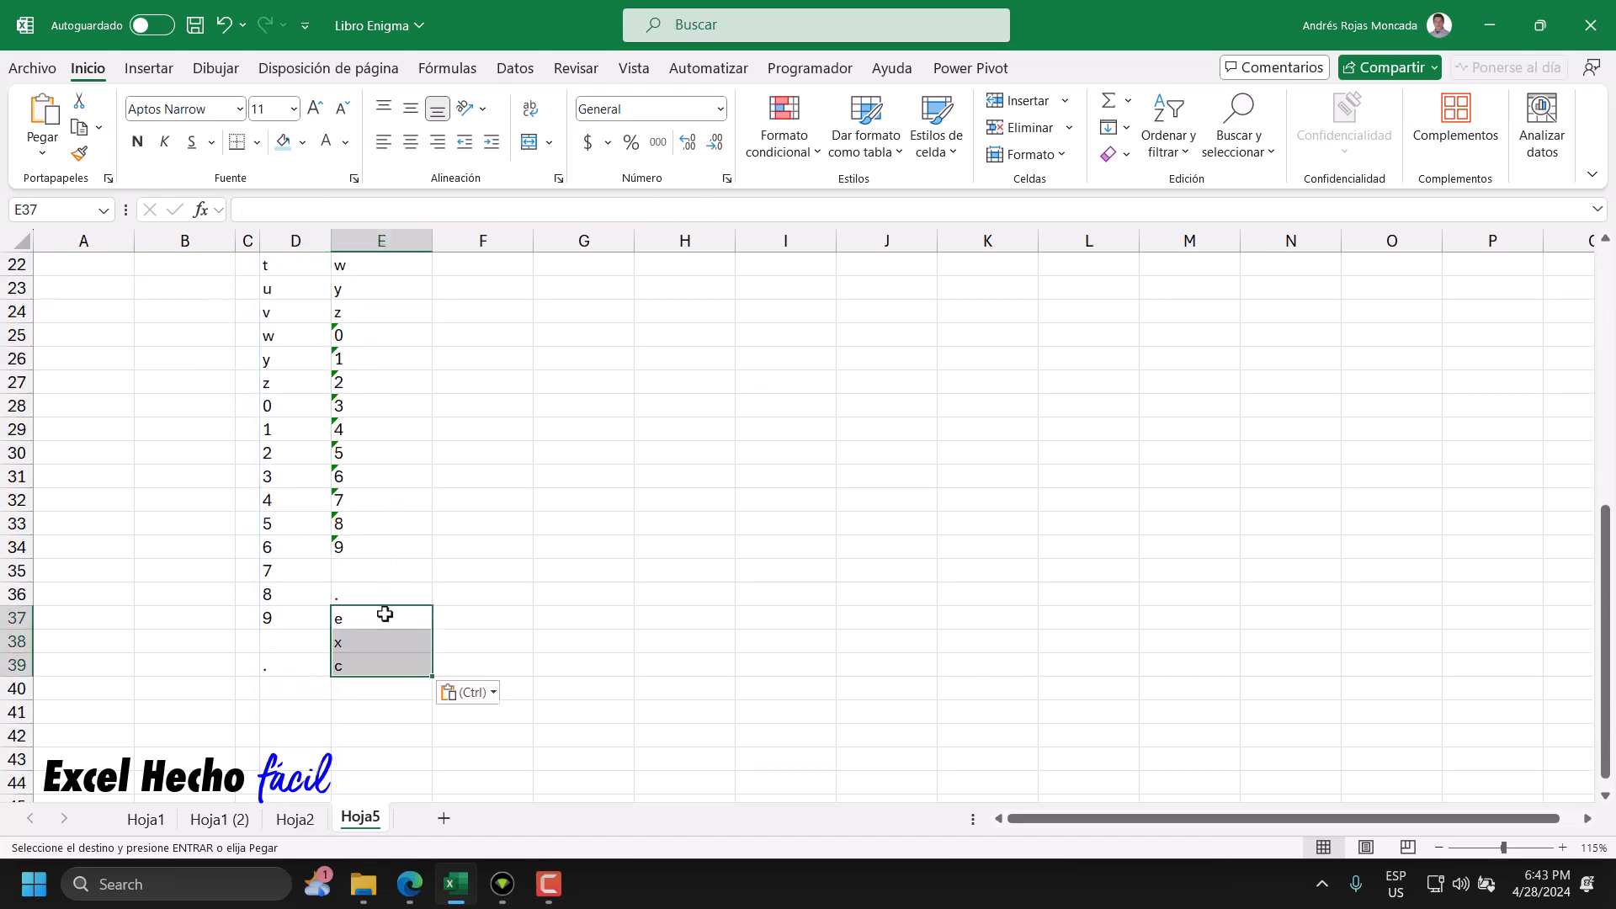
pyautogui.press('Left')
pyautogui.press('Down')
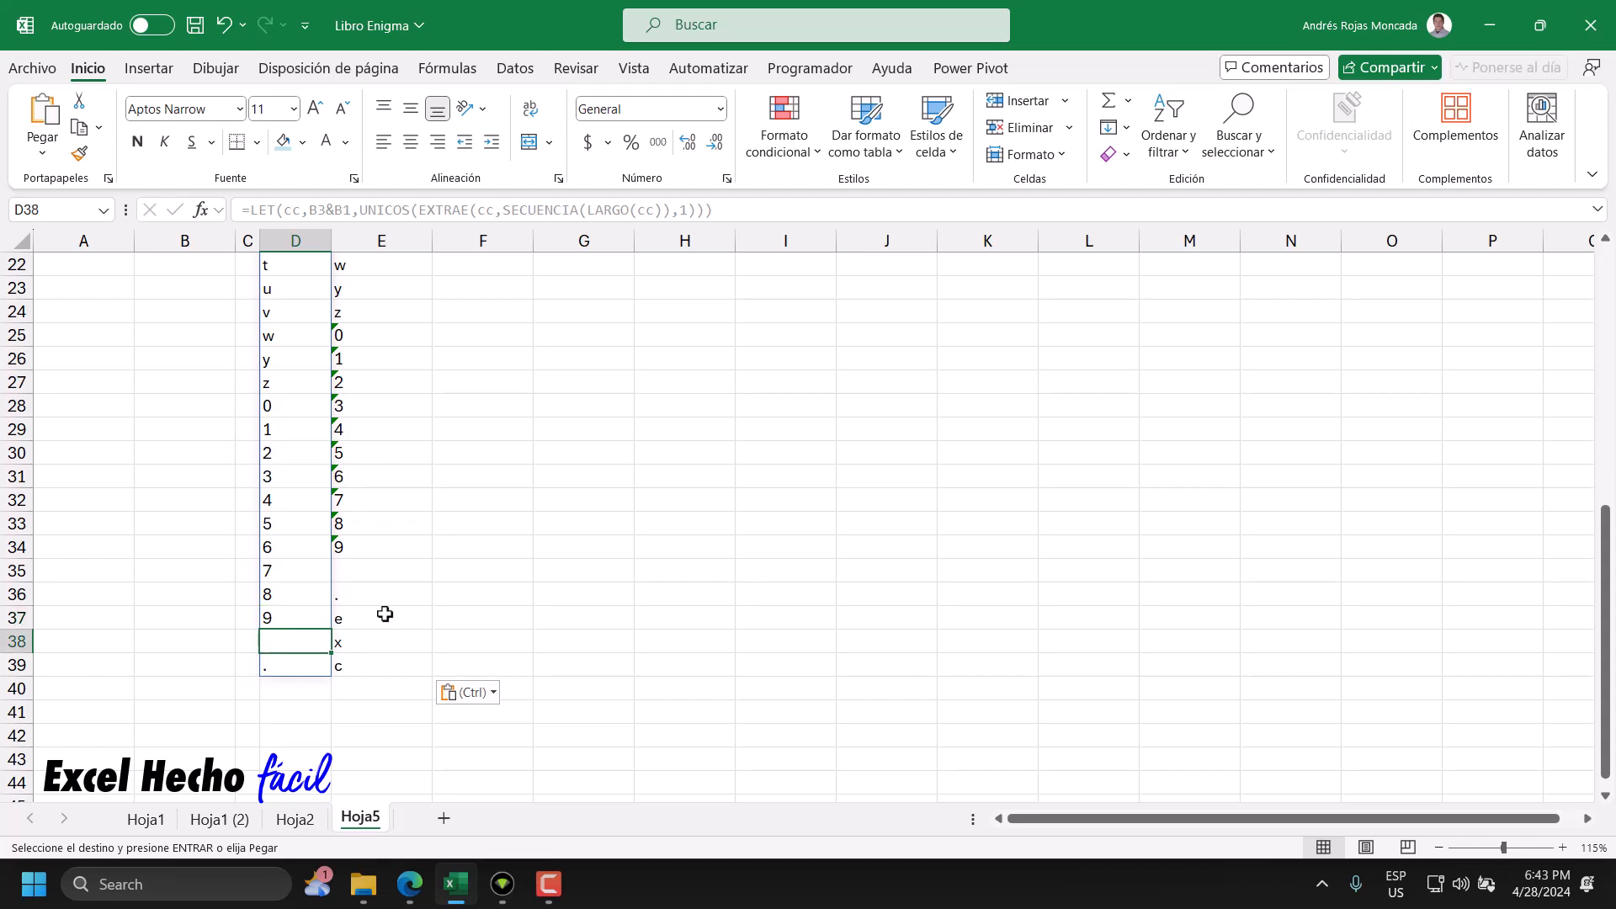
pyautogui.press('Down')
pyautogui.press('Right')
pyautogui.hotkey('ctrl', 'Up')
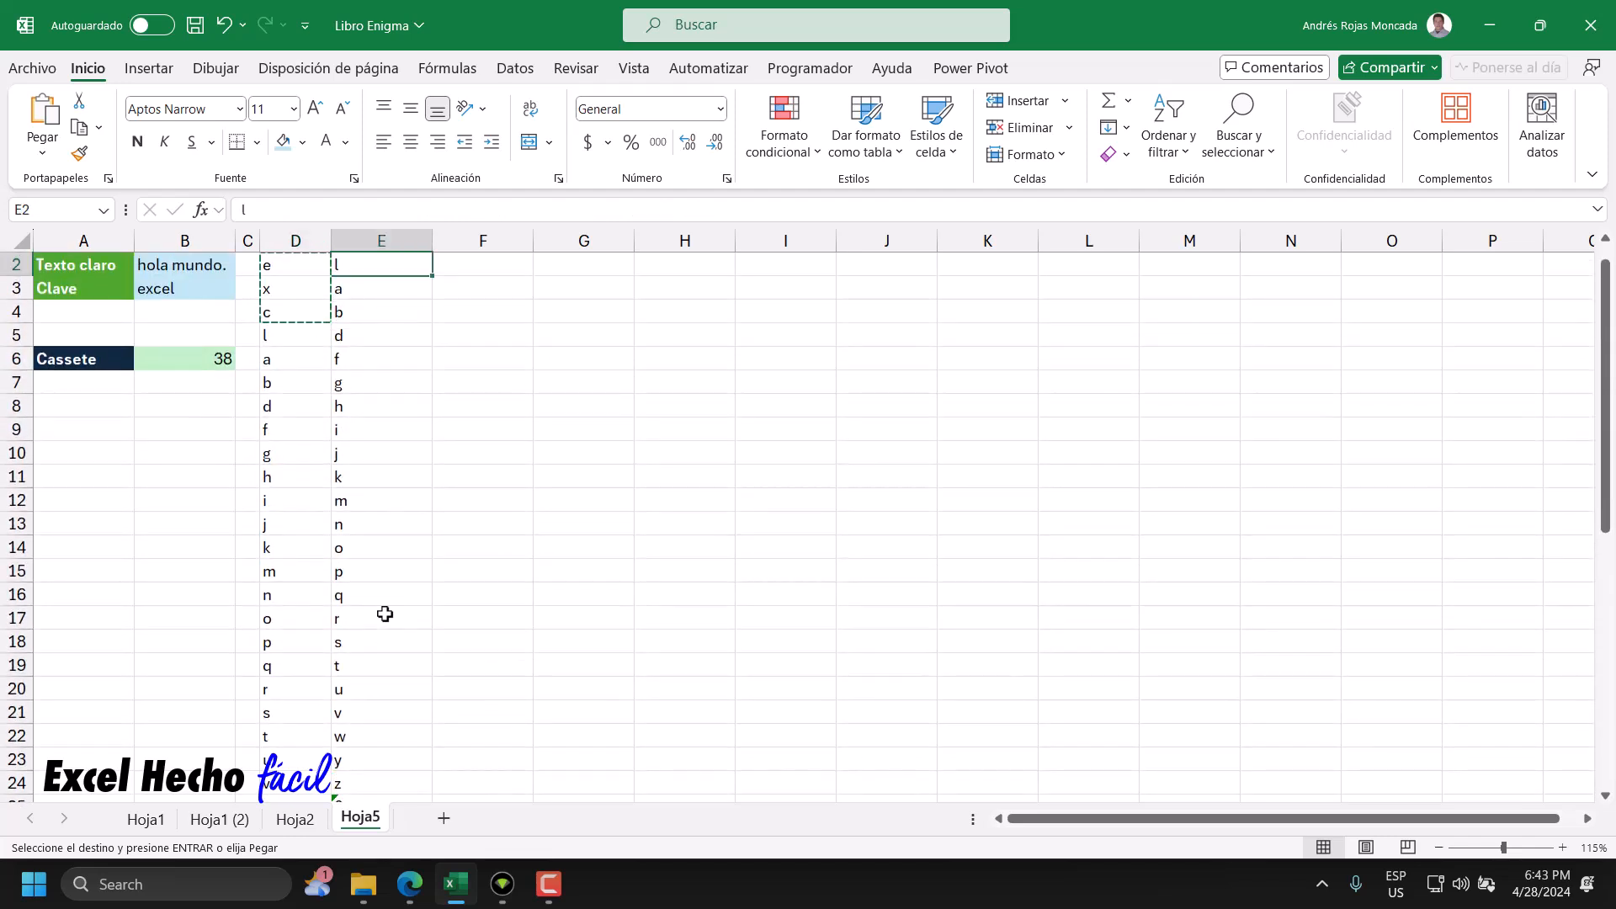
pyautogui.scroll(1, 385, 615)
pyautogui.press('Escape')
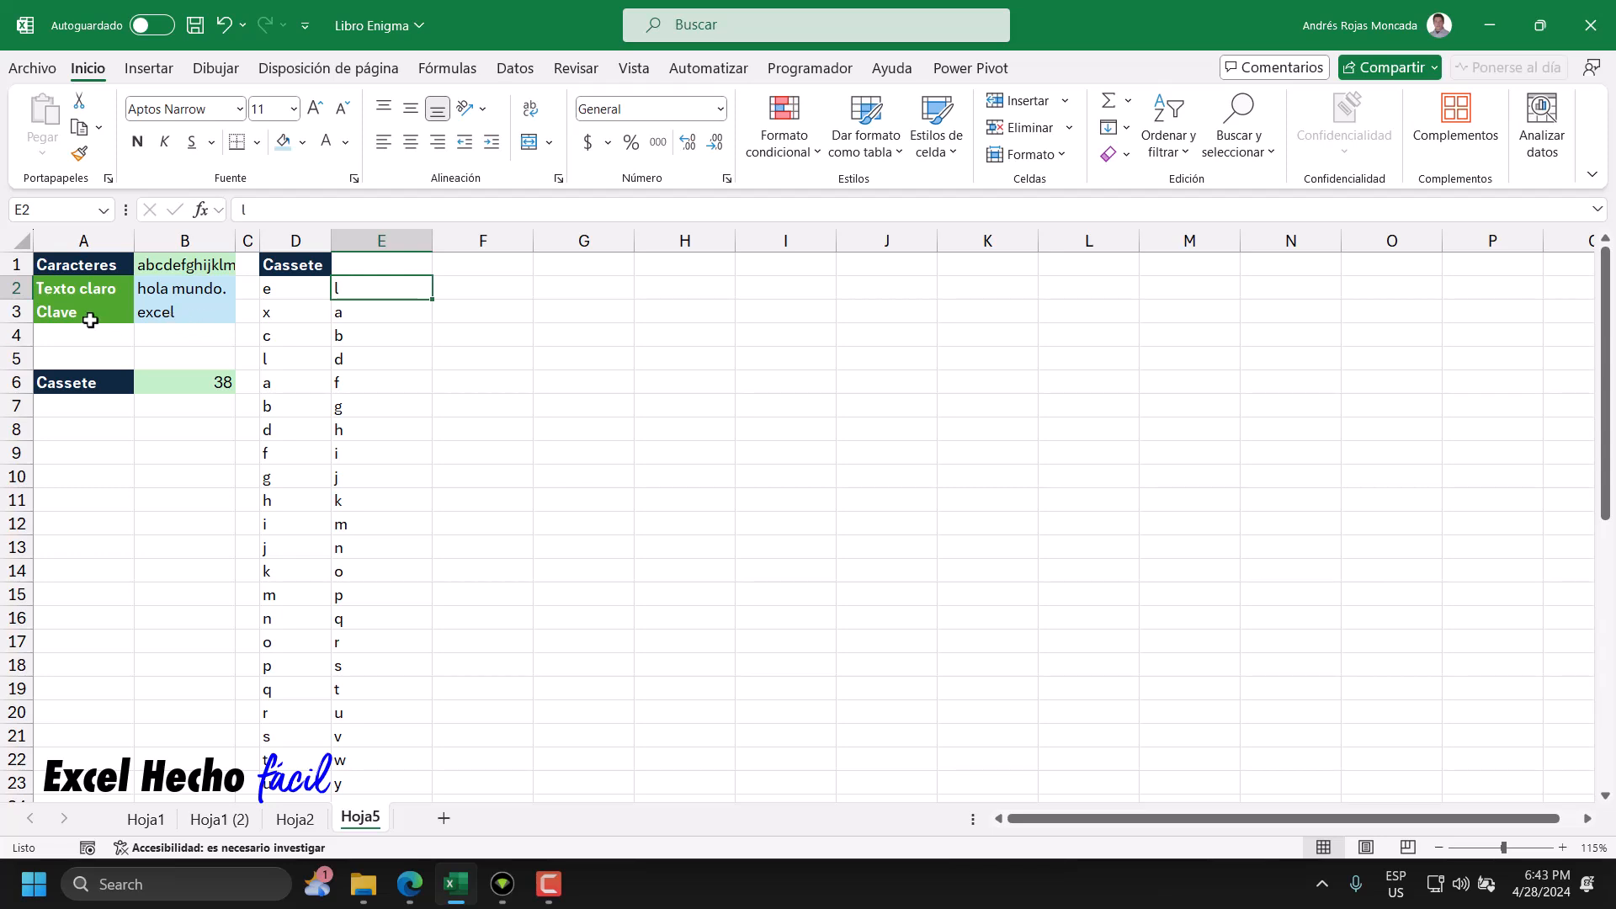
# - Assign the UNICOS expression in D2's LET formula to the name mc and start a new formula line after it
pyautogui.click(267, 291)
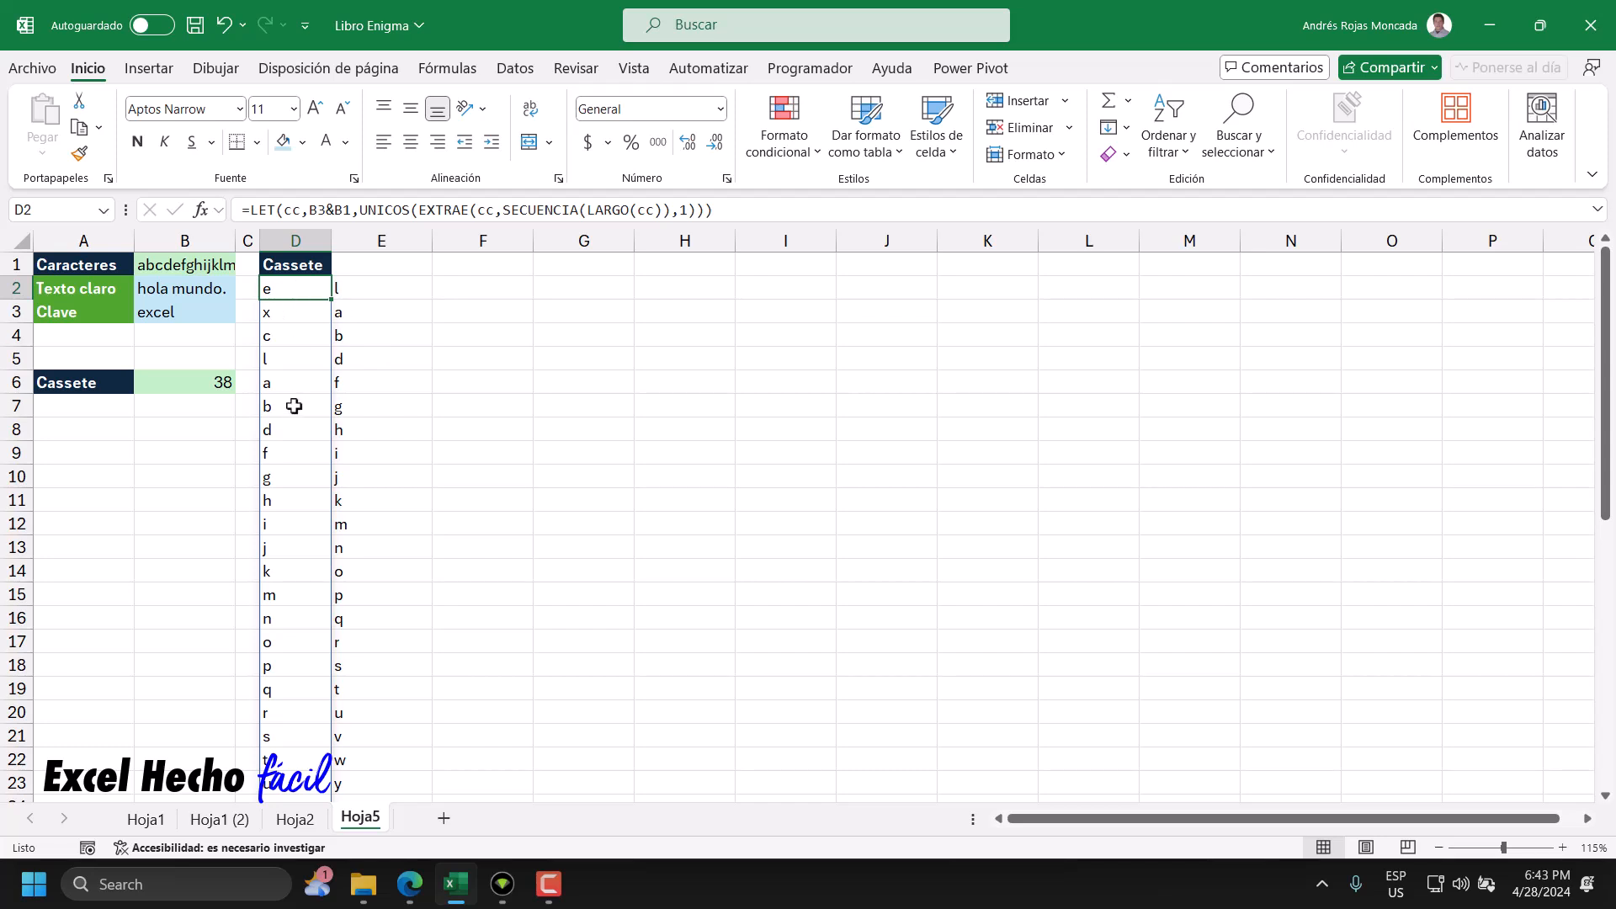
pyautogui.doubleClick(286, 289)
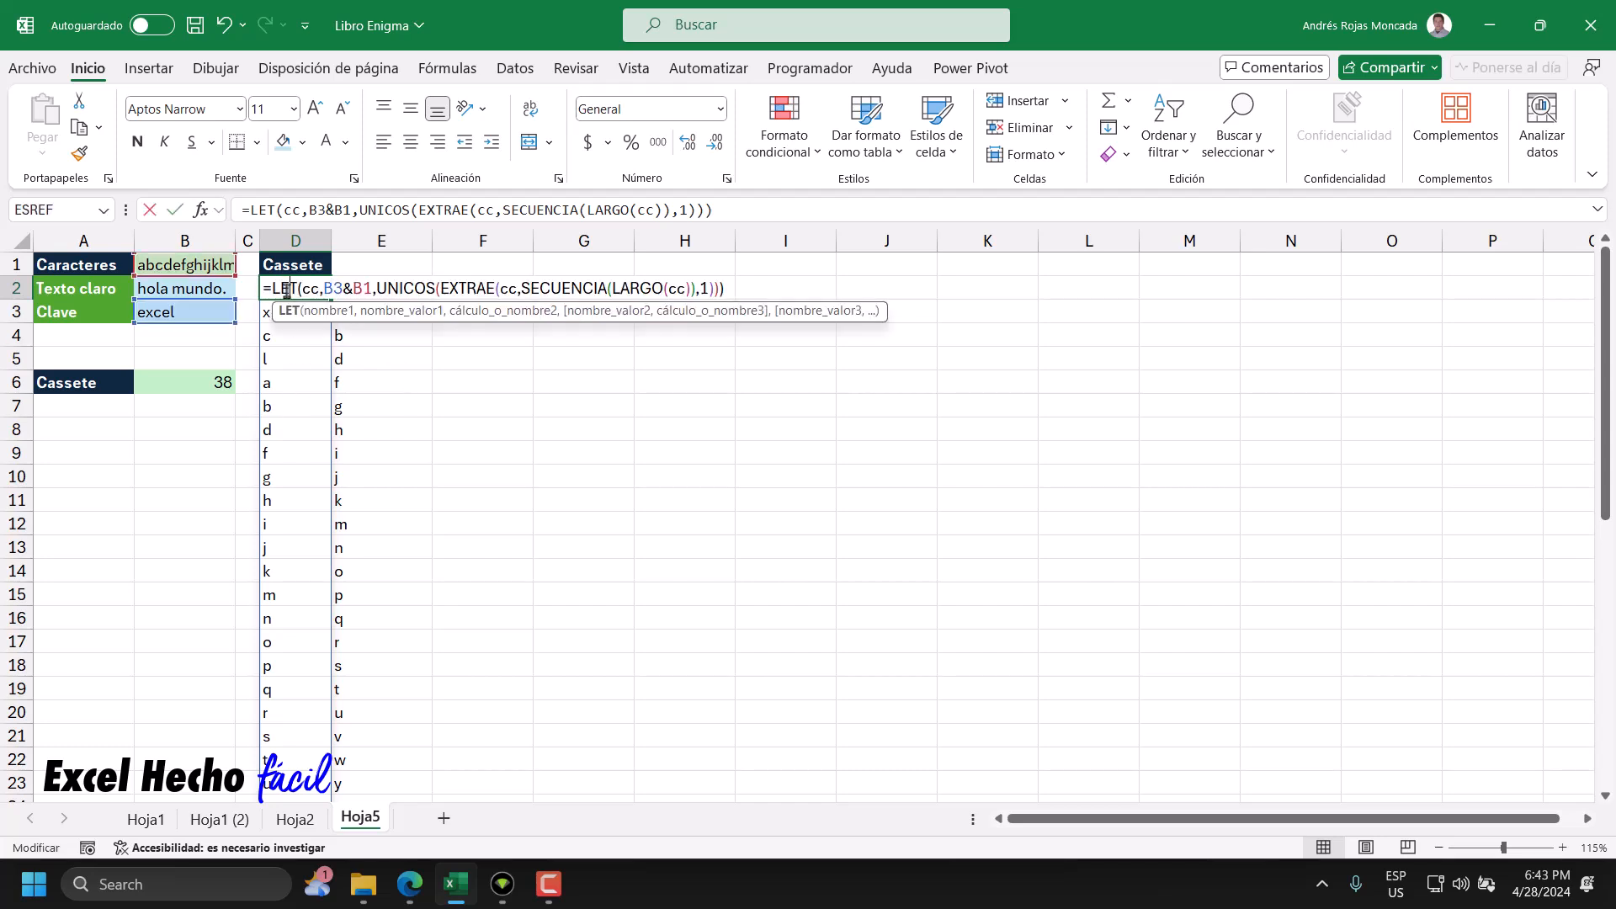
pyautogui.click(727, 288)
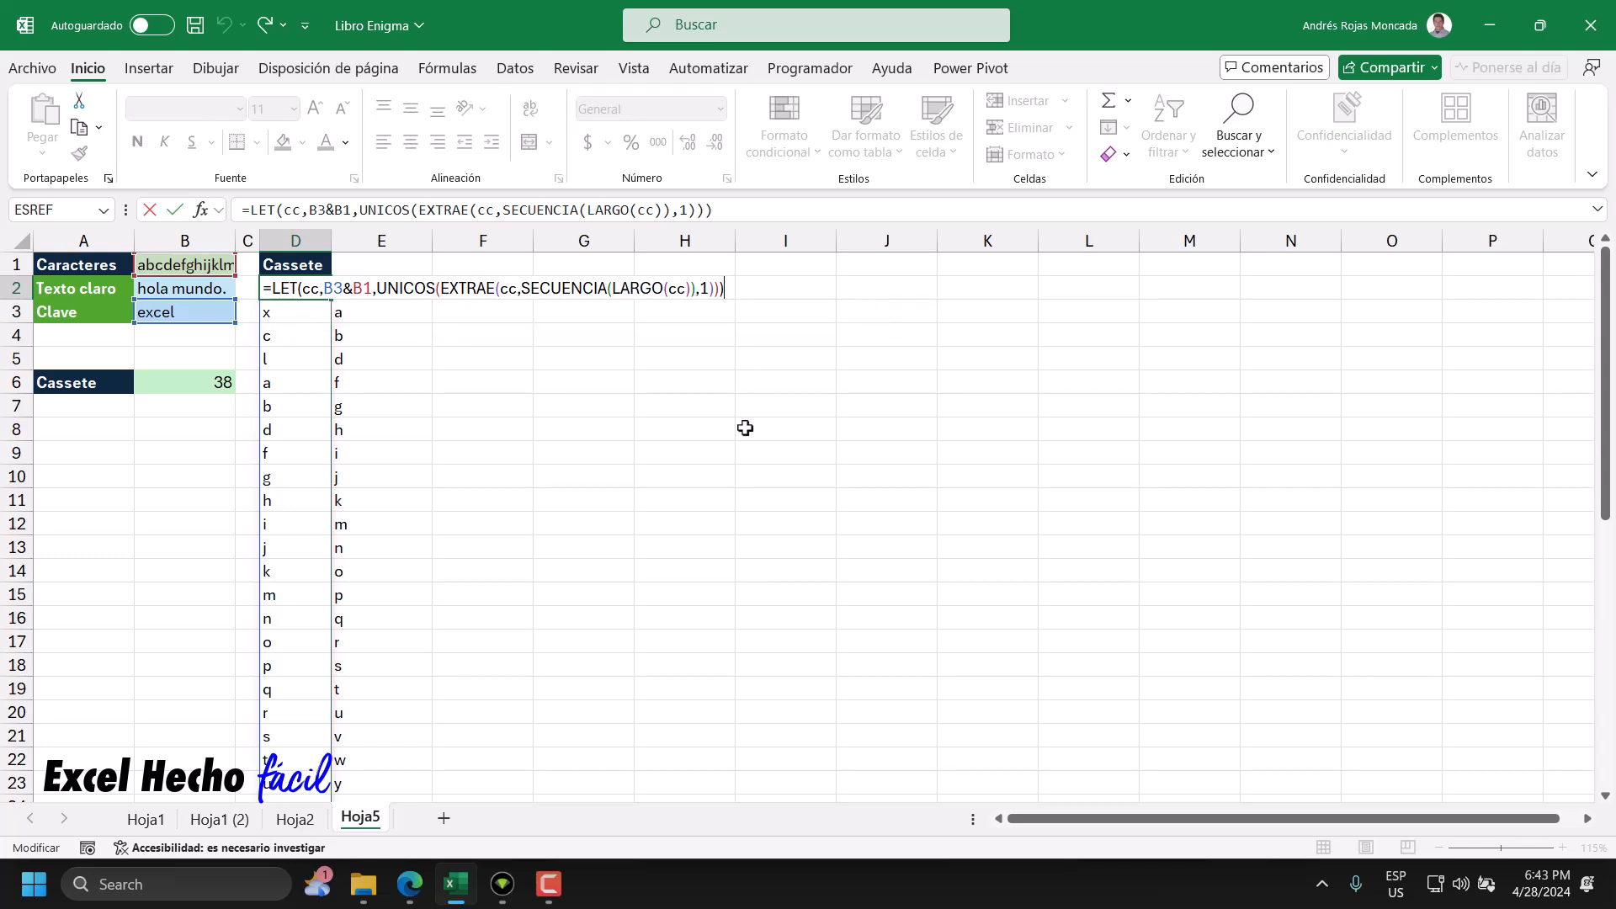
pyautogui.press('BackSpace')
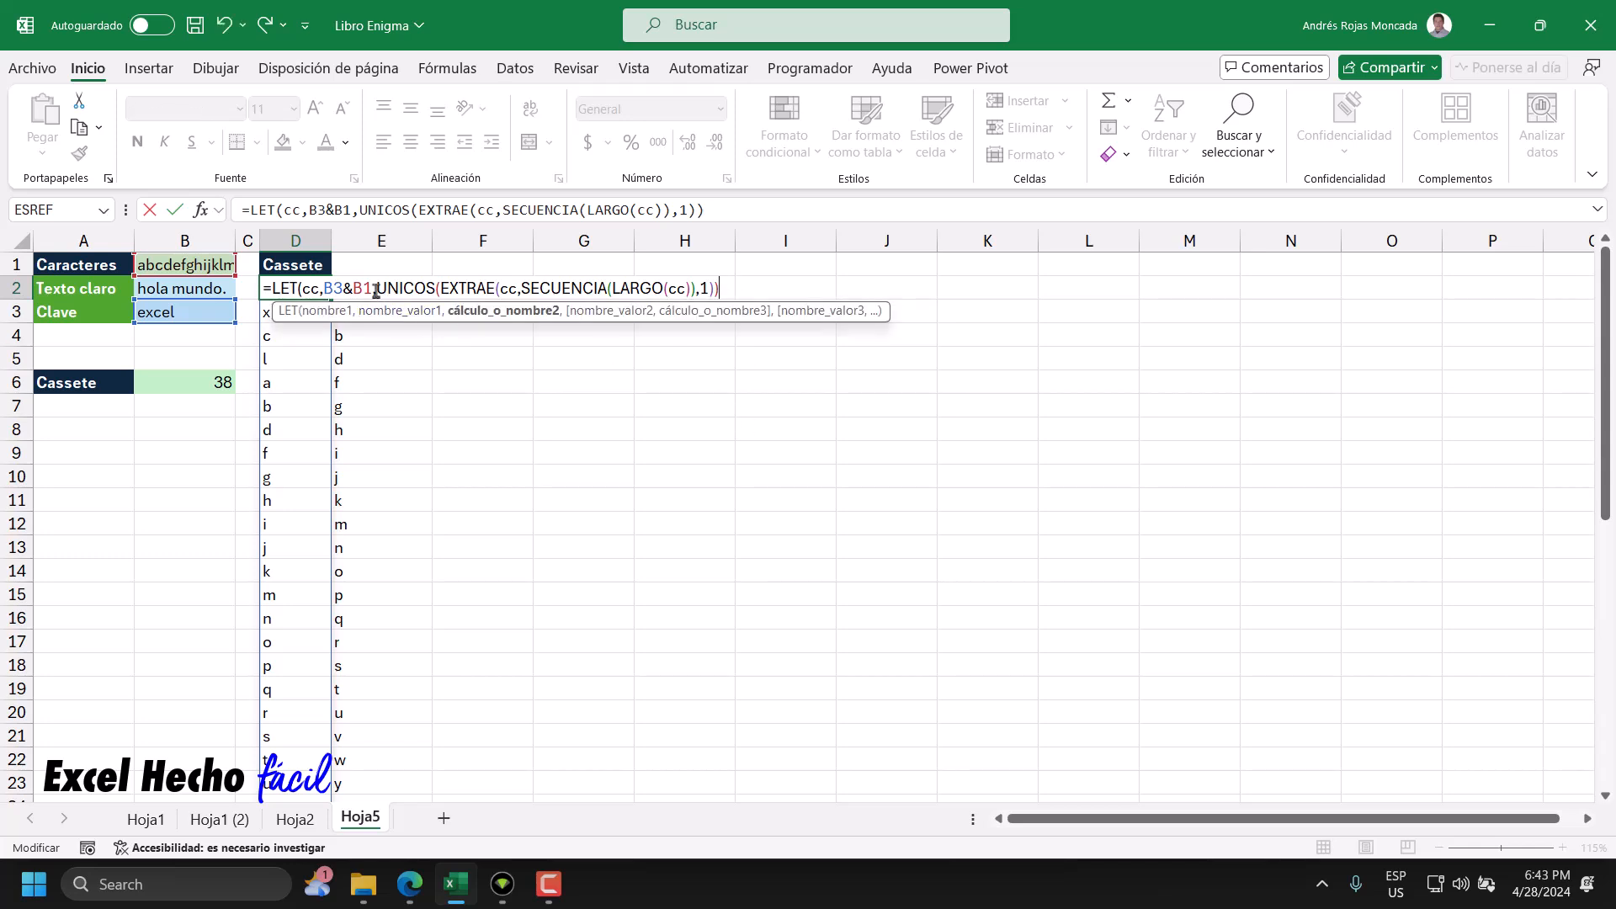
pyautogui.moveTo(837, 318); pyautogui.dragTo(1054, 508)
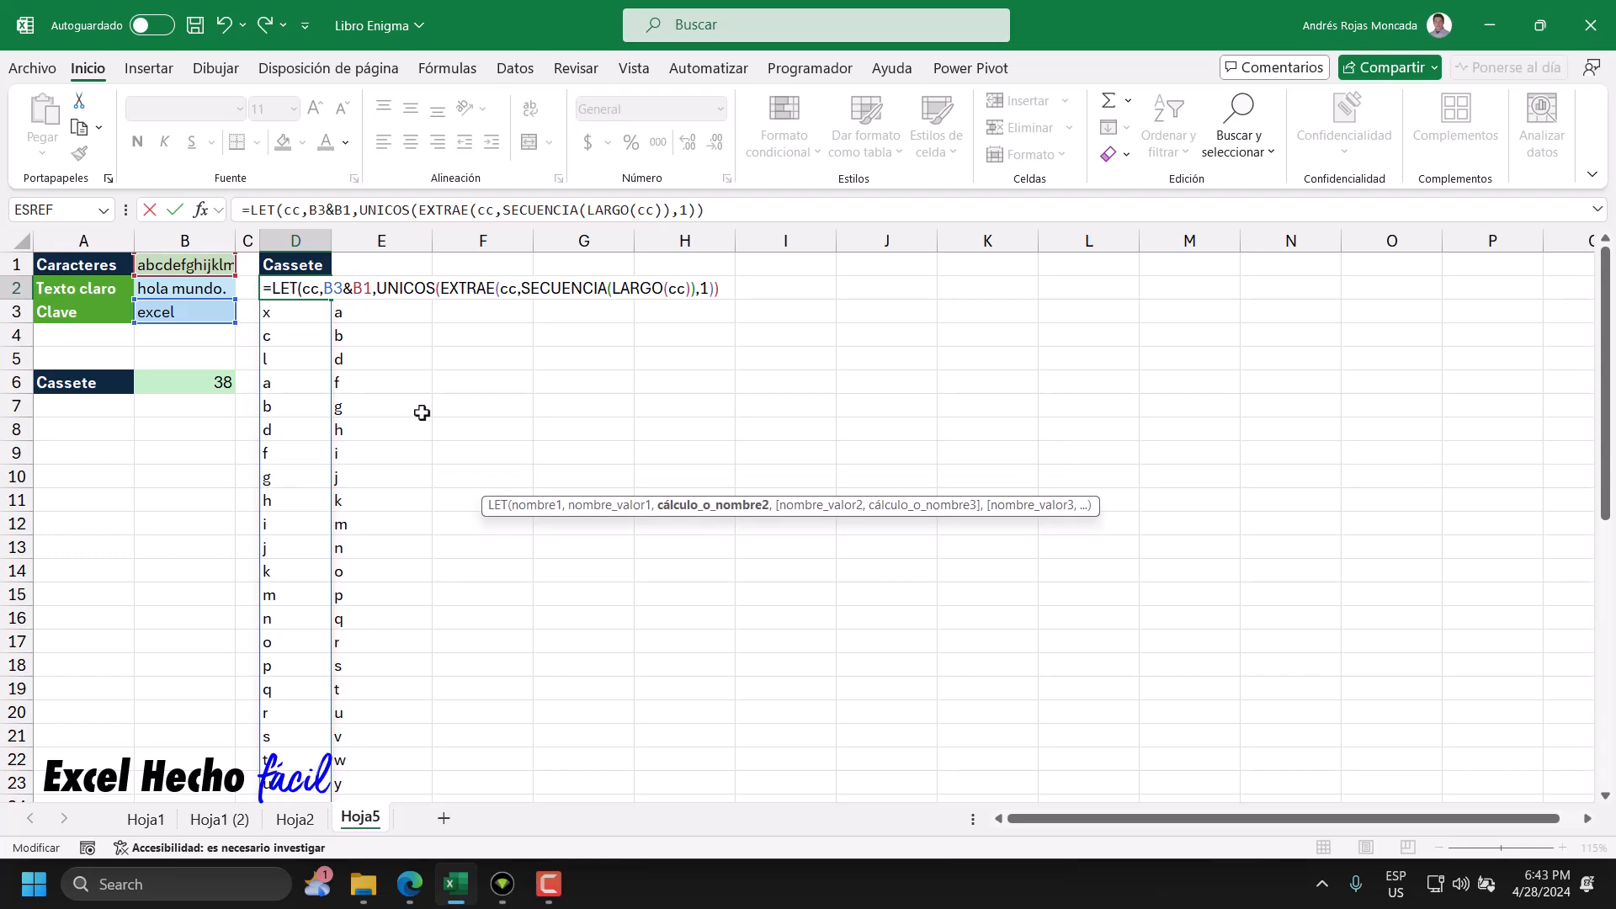
pyautogui.write('ca')
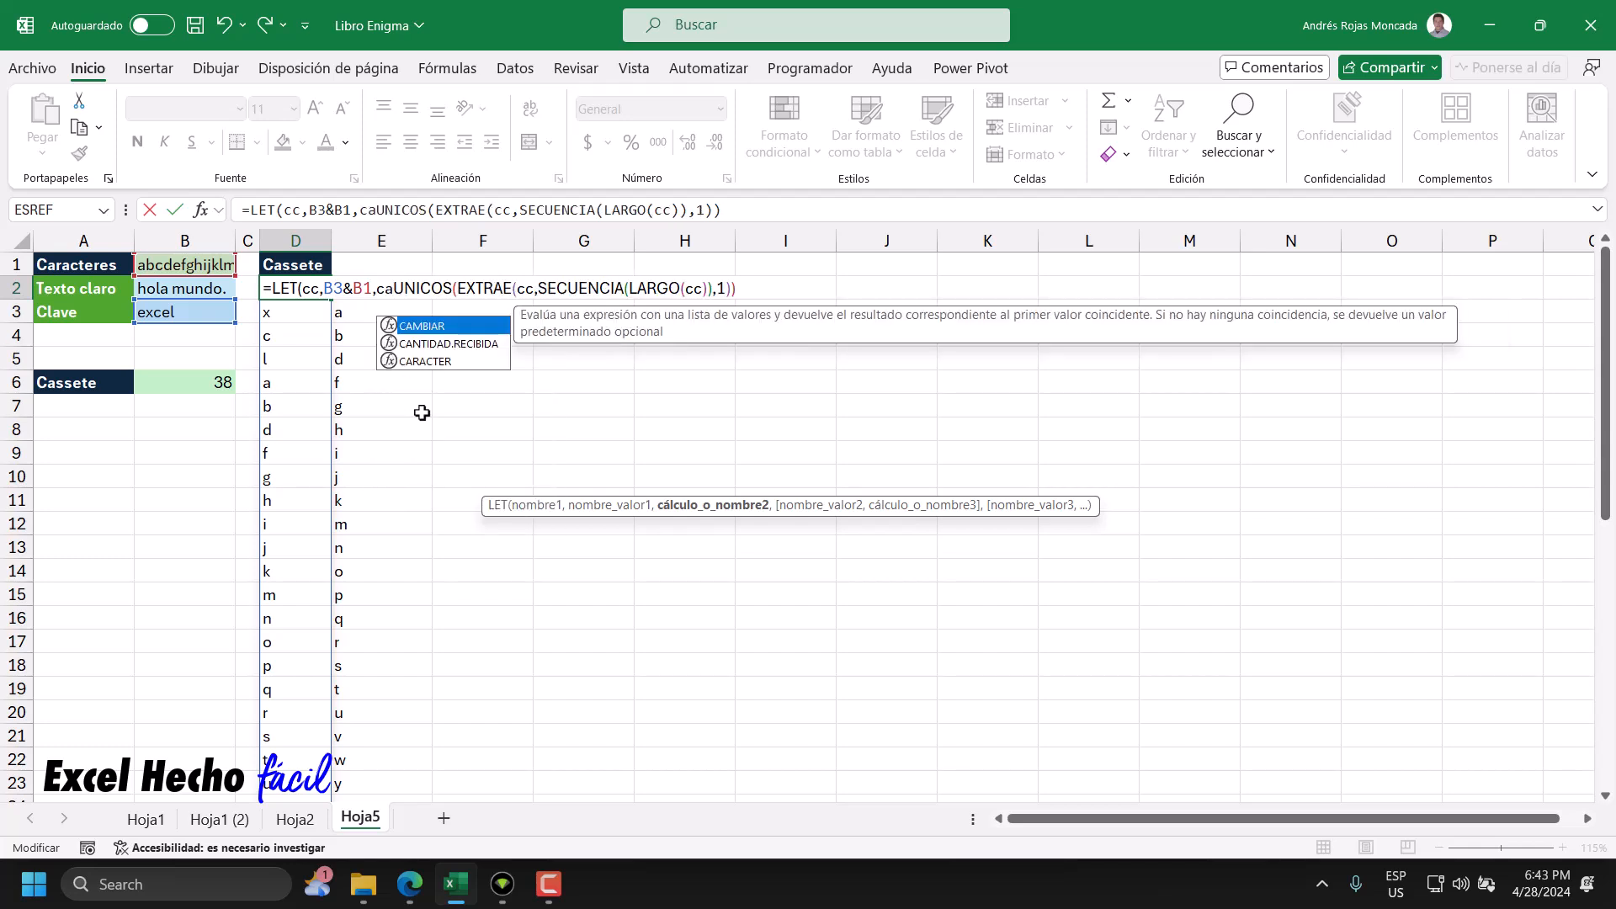
pyautogui.press('BackSpace')
pyautogui.press('BackSpace')
pyautogui.write('mca')
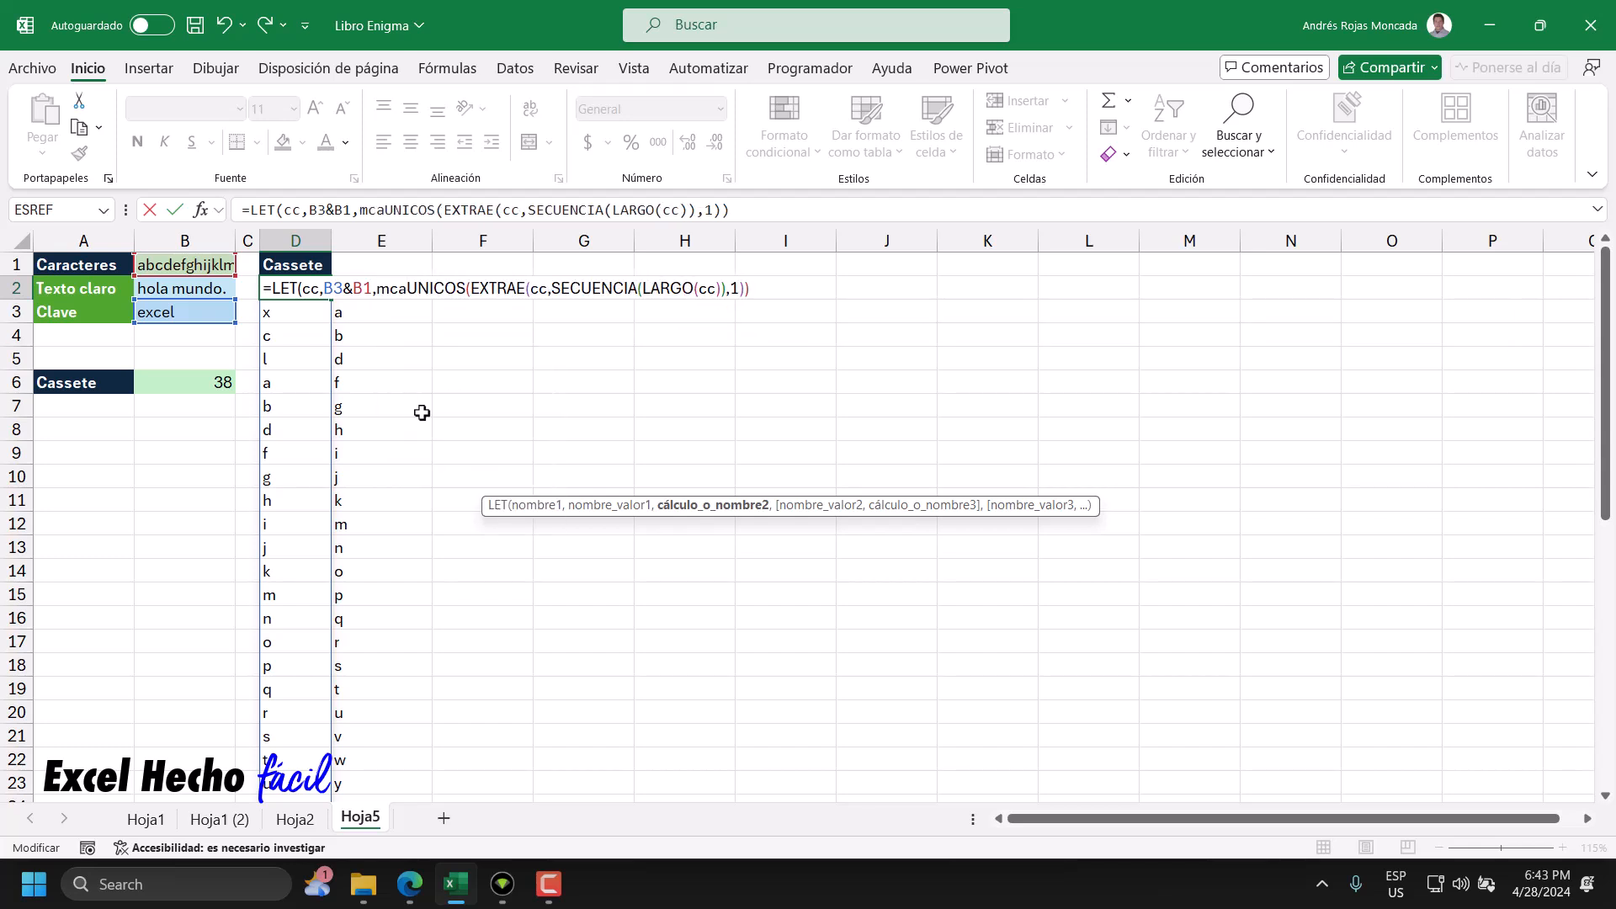
pyautogui.press('BackSpace')
pyautogui.write(',')
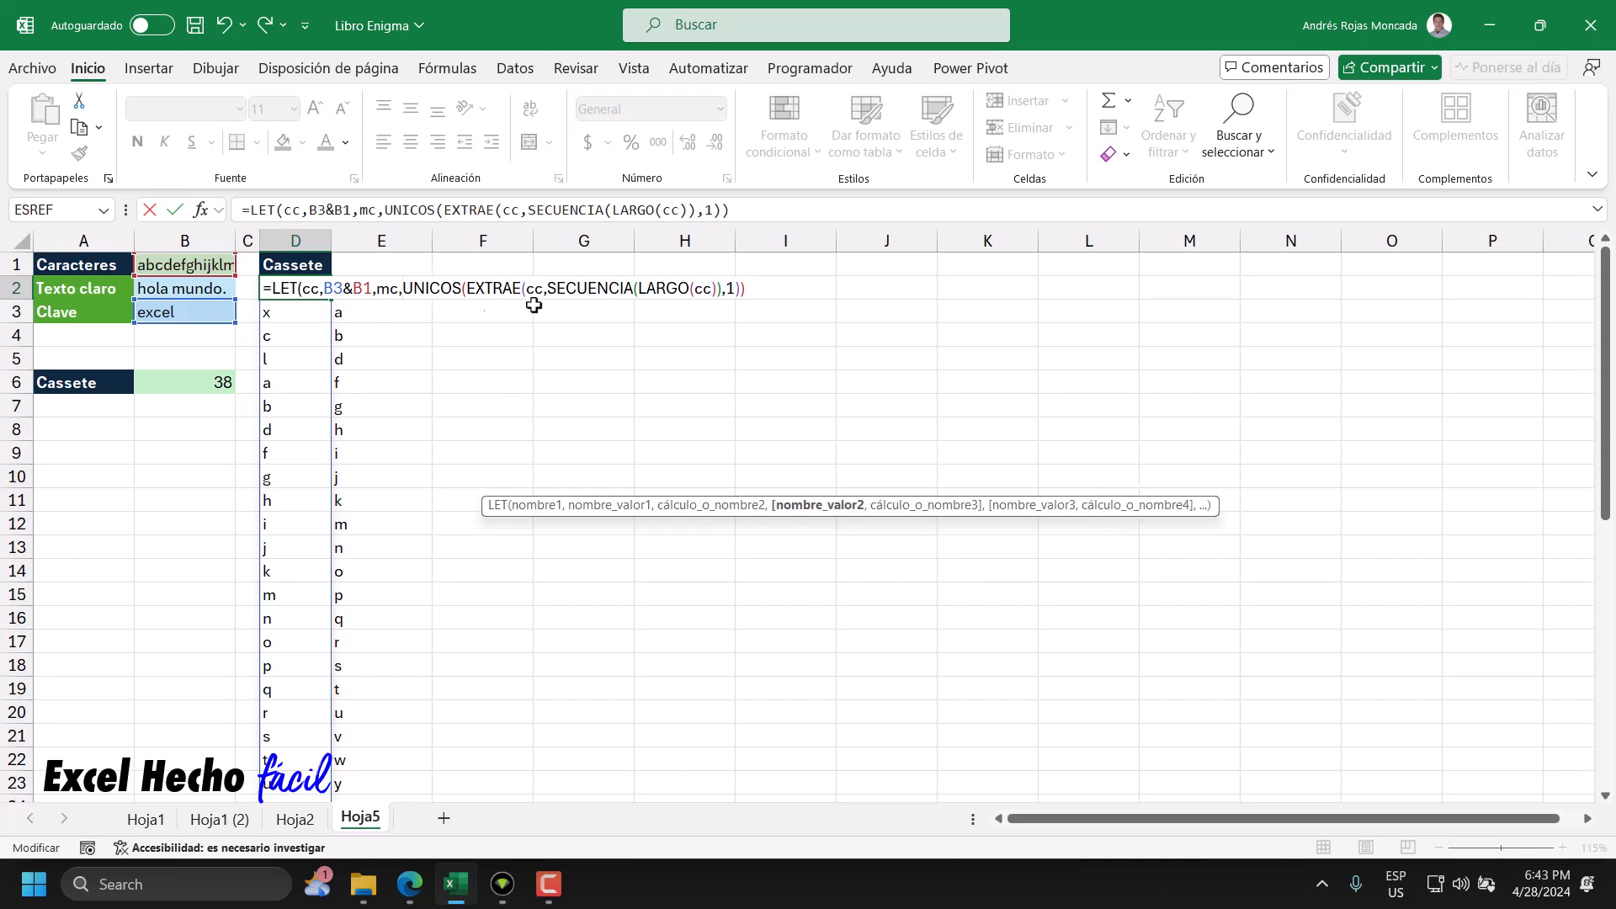
pyautogui.click(753, 292)
pyautogui.write(',')
pyautogui.hotkey('alt', 'Return')
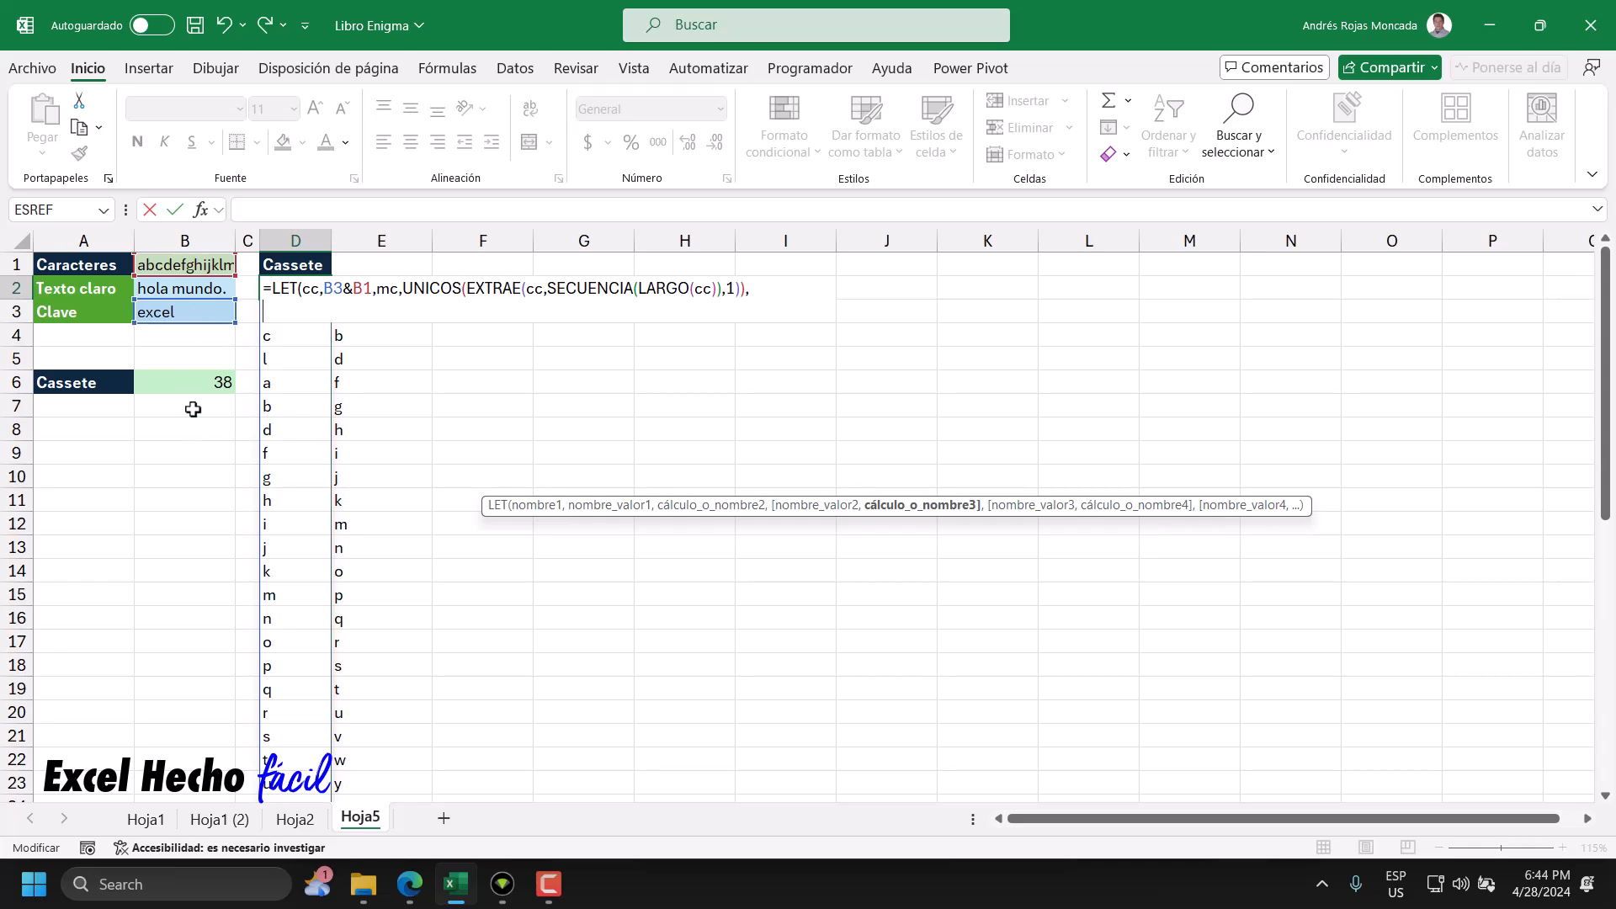
# - Add the name po to the LET formula, defined as DERECHA(B3) to extract the key's last character
pyautogui.write('po')
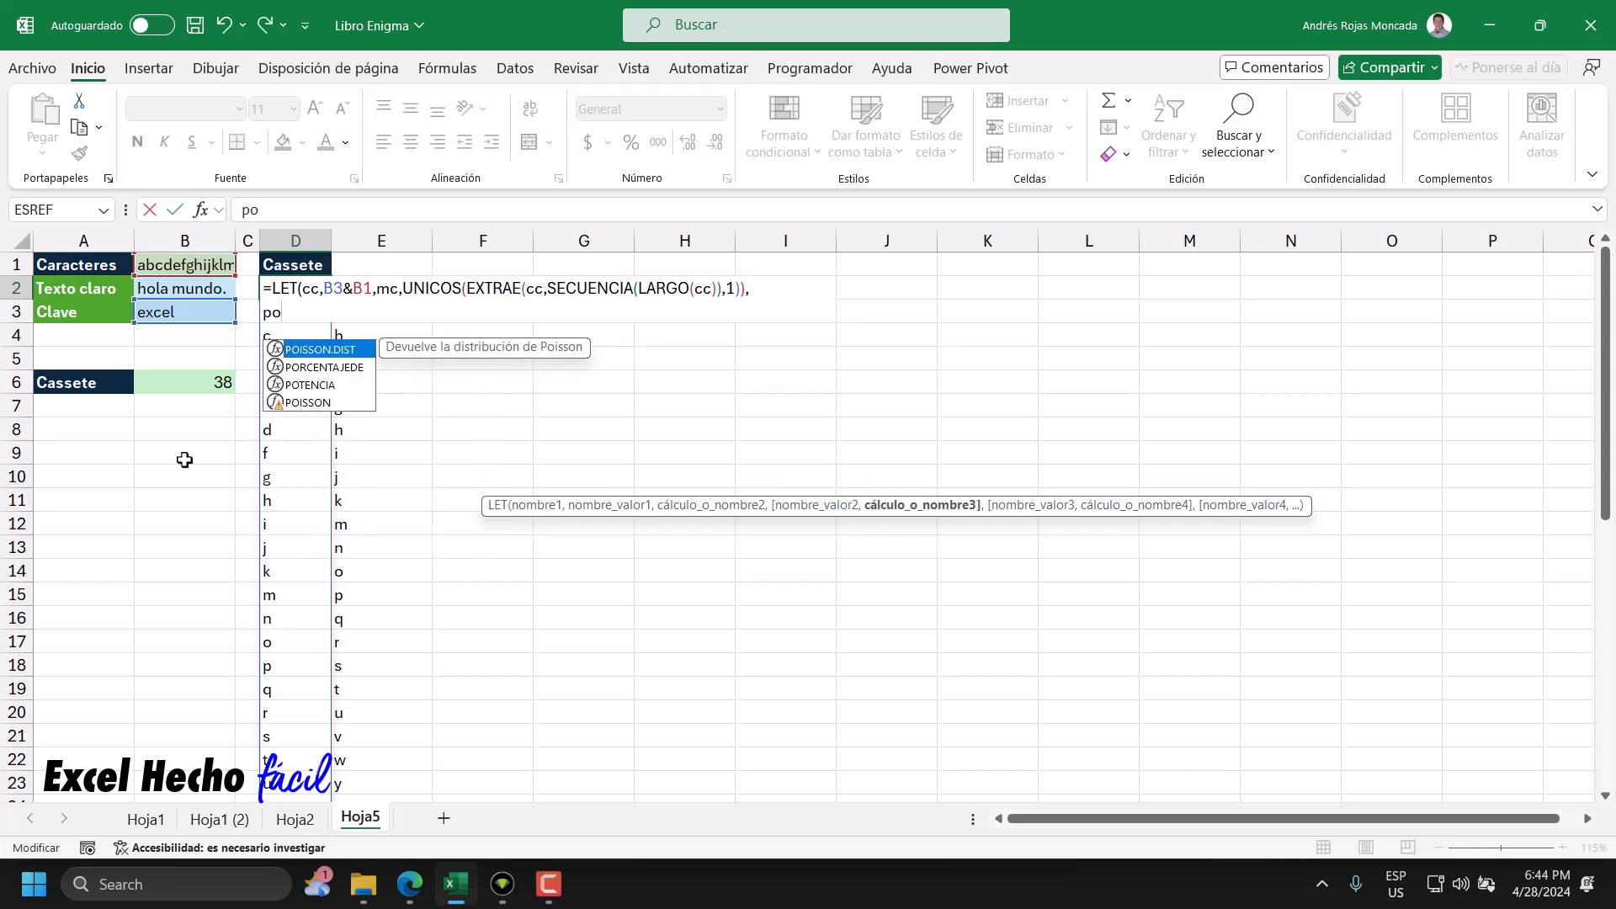
pyautogui.write(',dere')
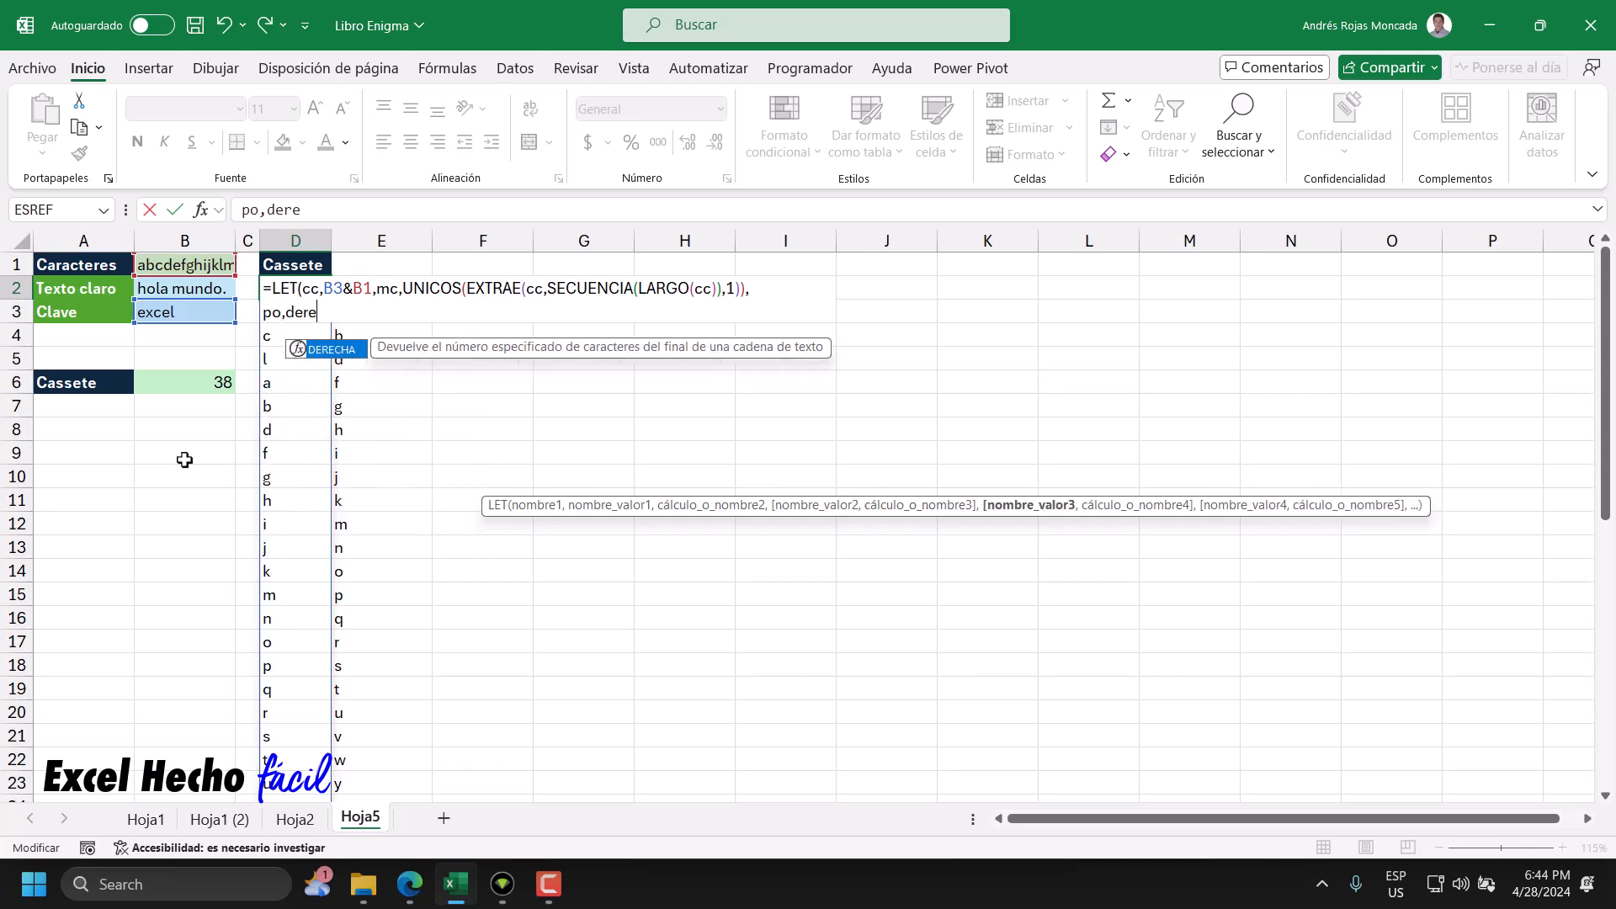
pyautogui.press('Tab')
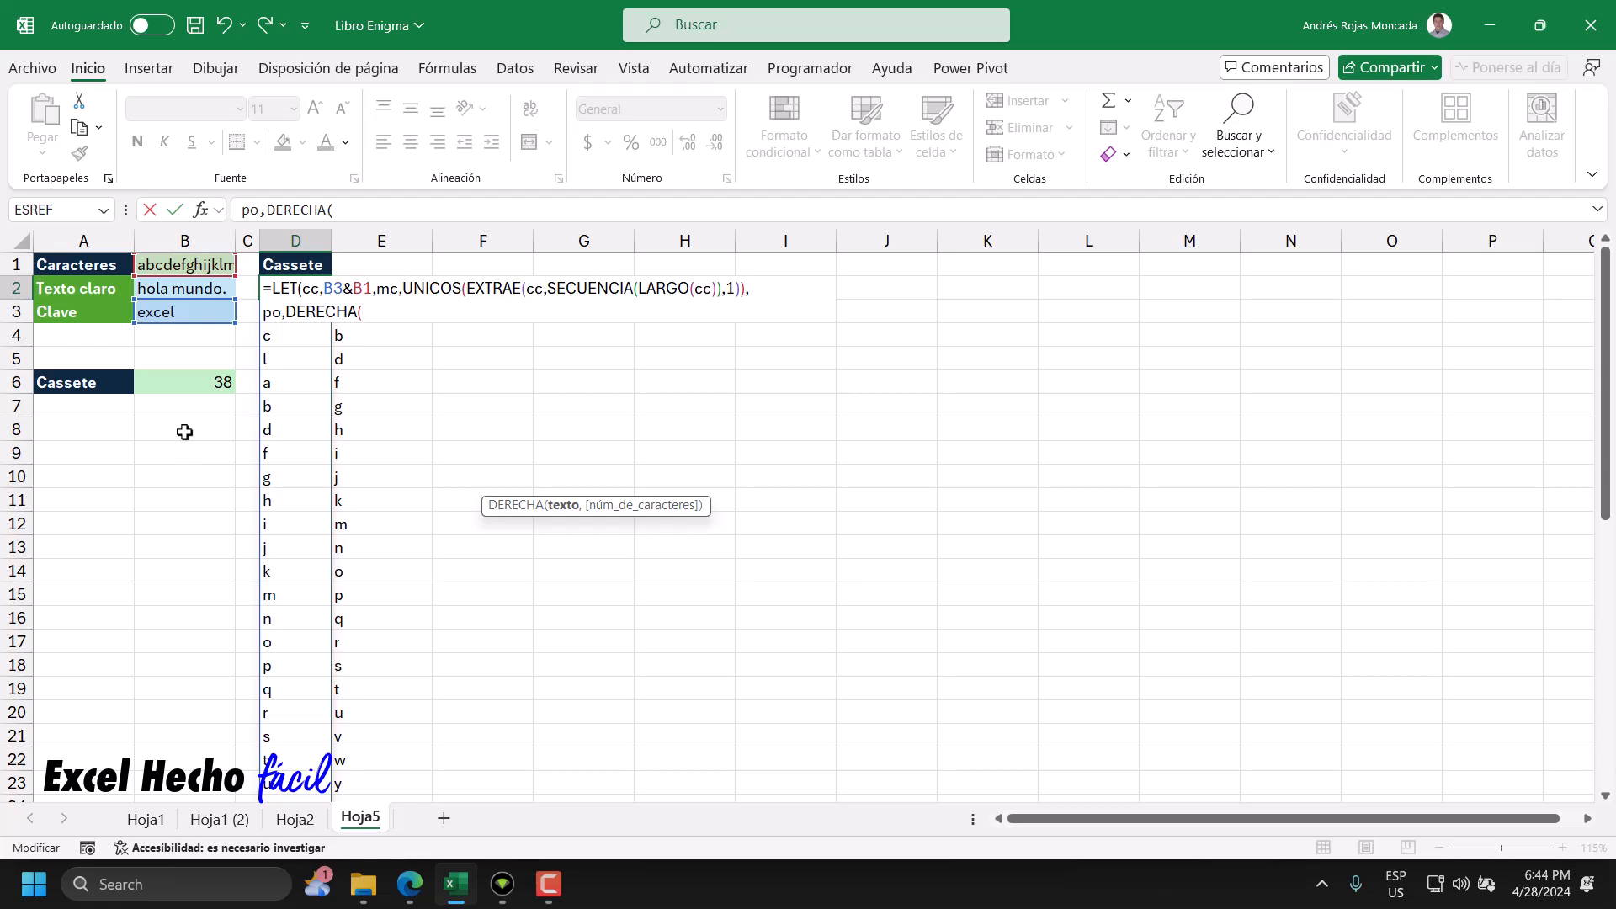
pyautogui.click(186, 312)
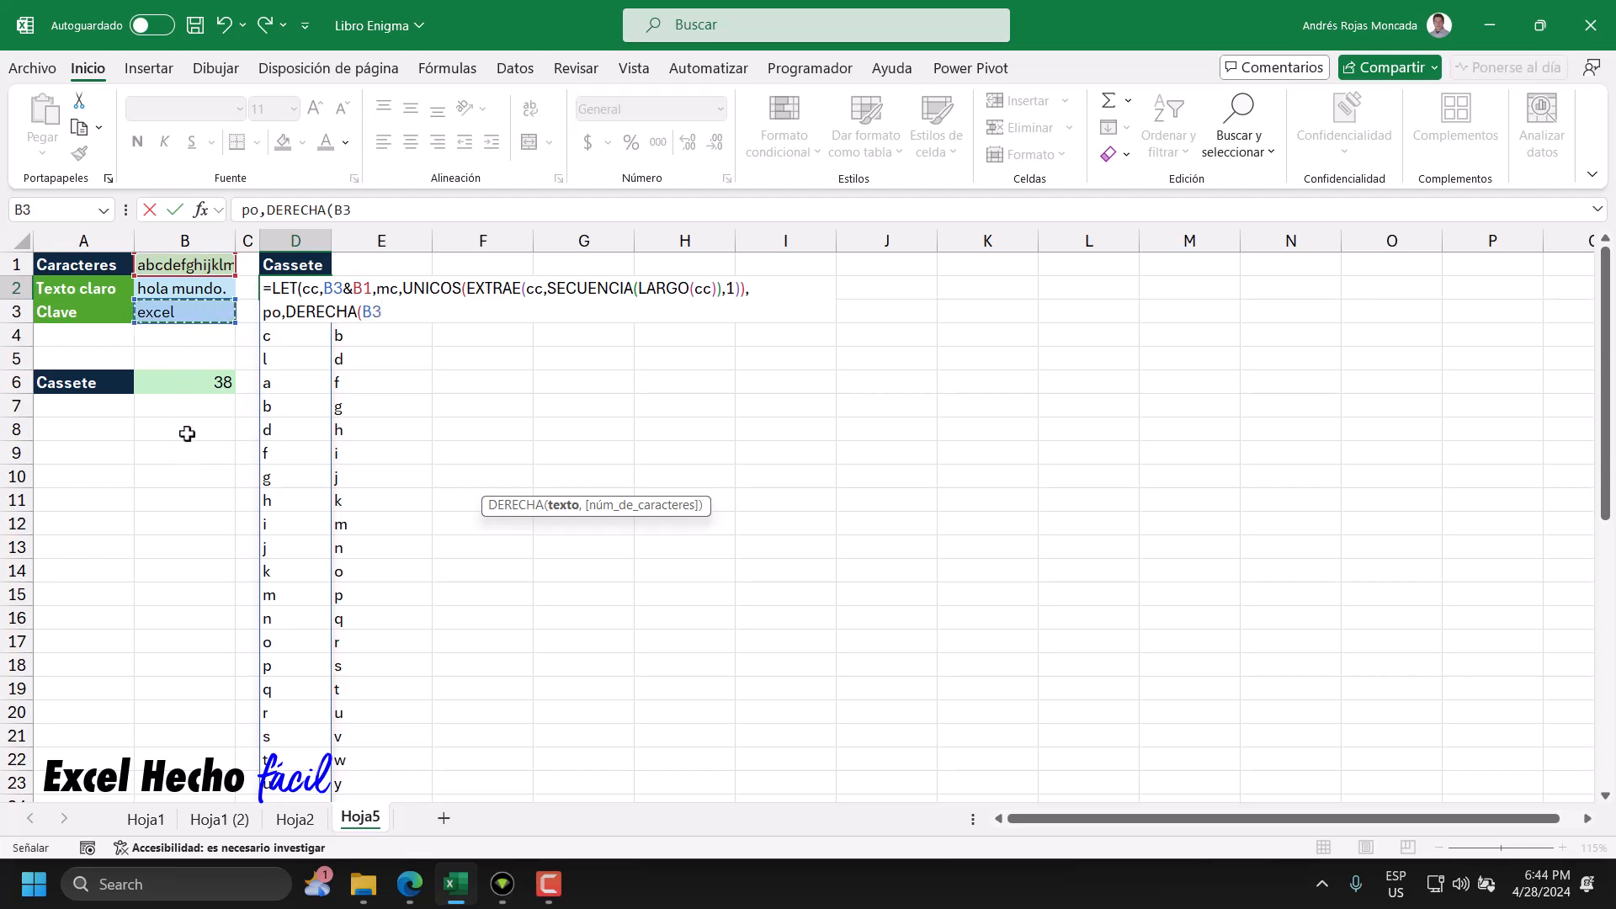
pyautogui.write(')')
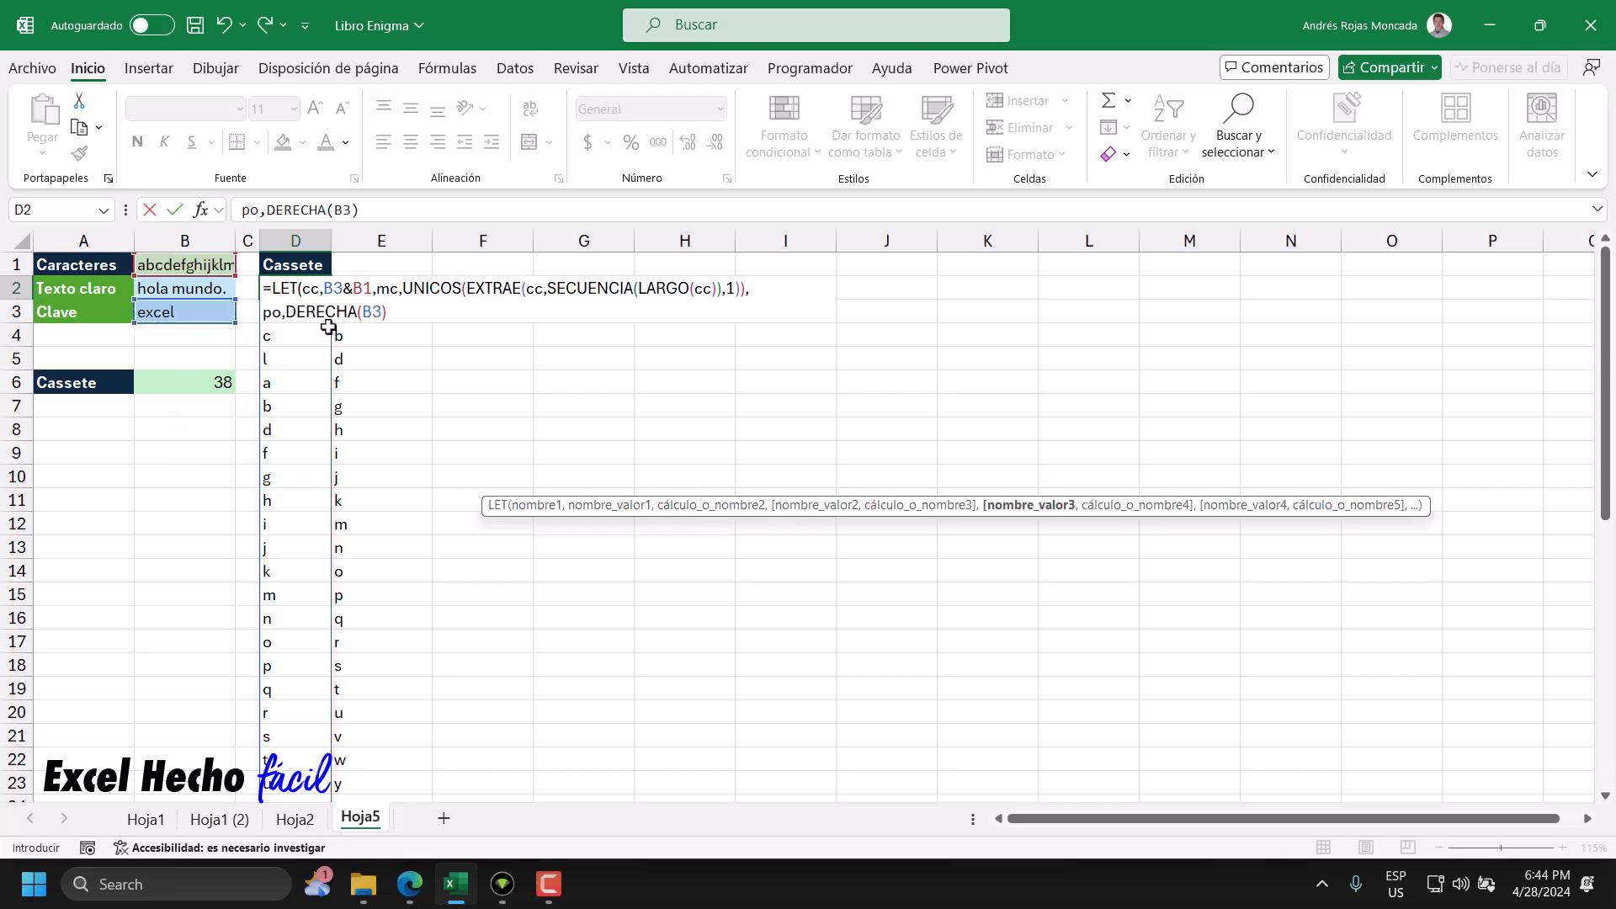
pyautogui.moveTo(386, 313); pyautogui.dragTo(287, 317)
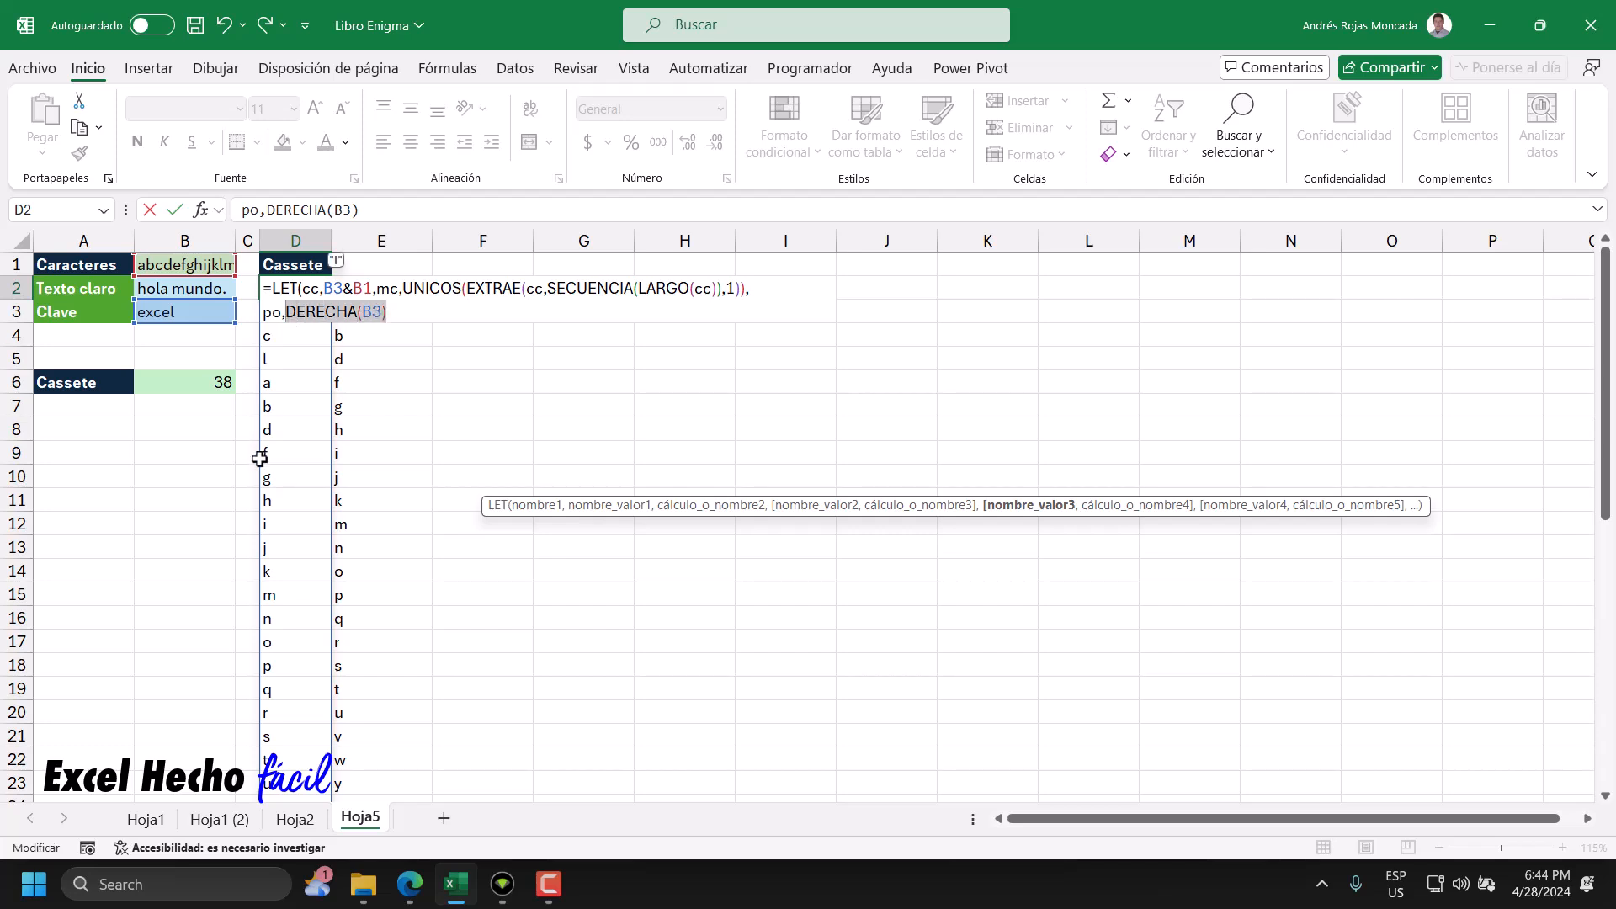
pyautogui.write('"l"')
pyautogui.hotkey('ctrl', 'z')
pyautogui.hotkey('ctrl', 'z')
pyautogui.write(',')
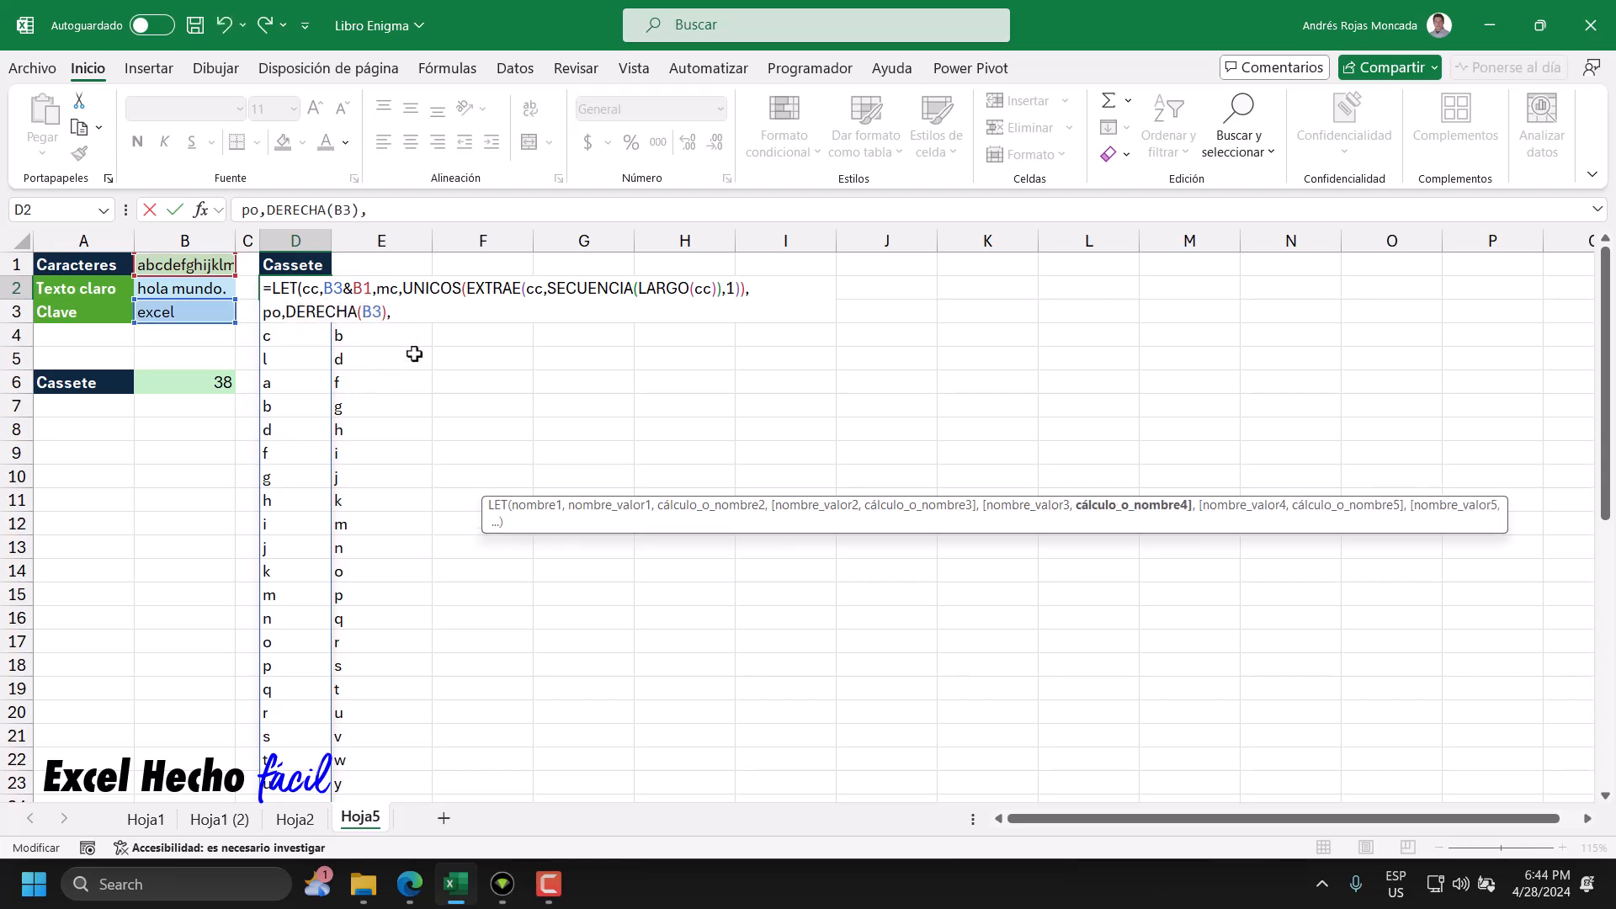
pyautogui.write('coi')
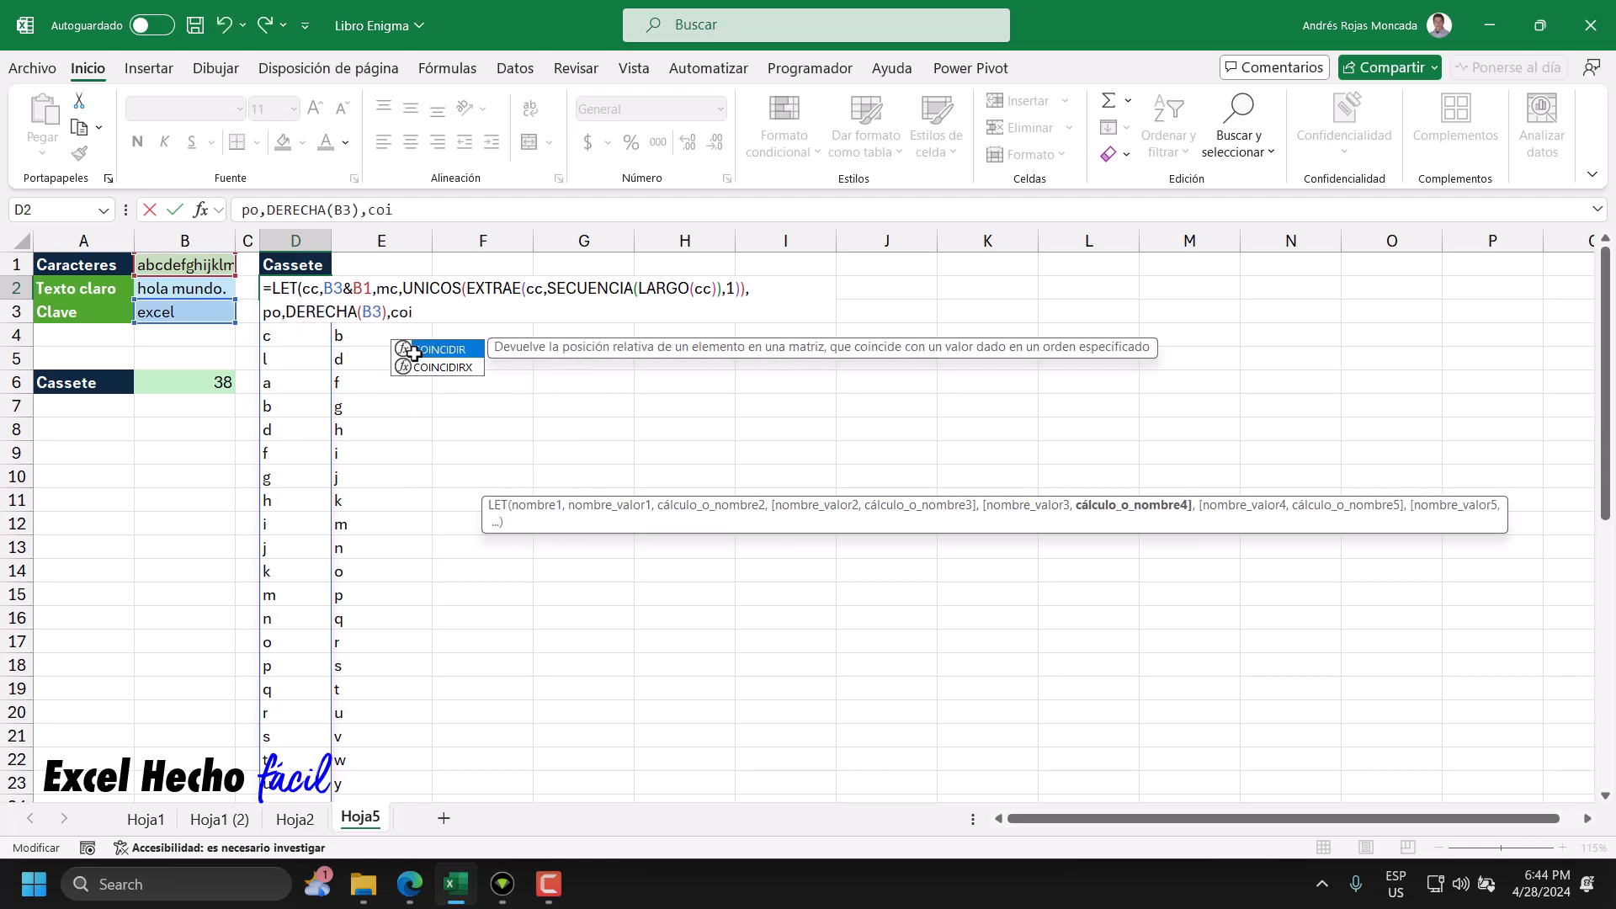
pyautogui.press('Down')
pyautogui.press('Tab')
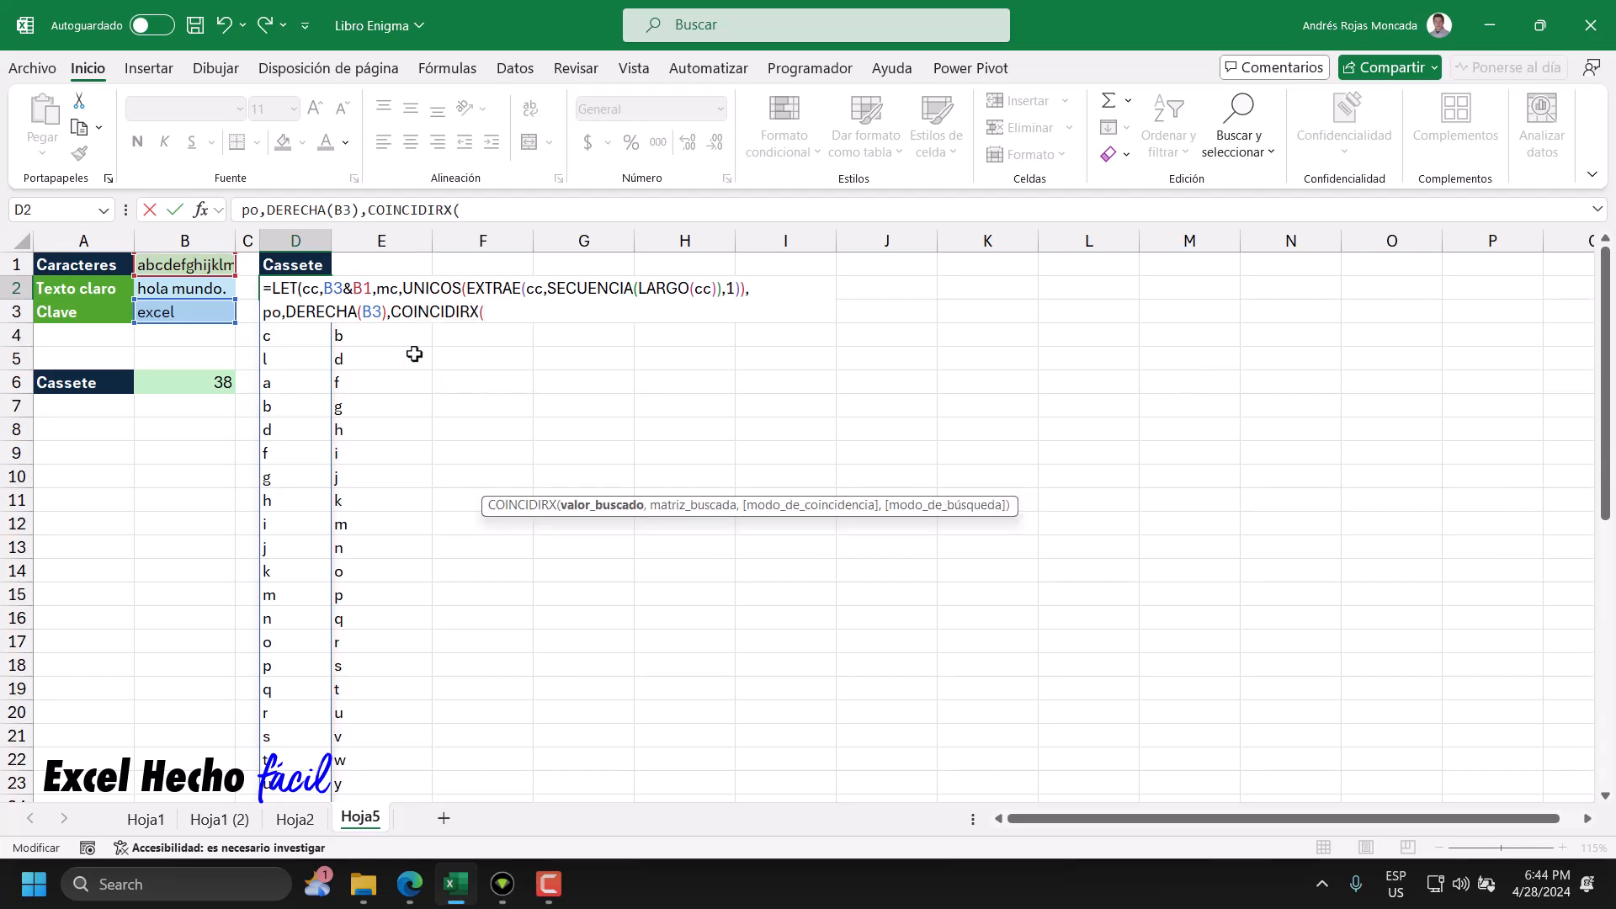
pyautogui.moveTo(391, 312); pyautogui.dragTo(507, 312)
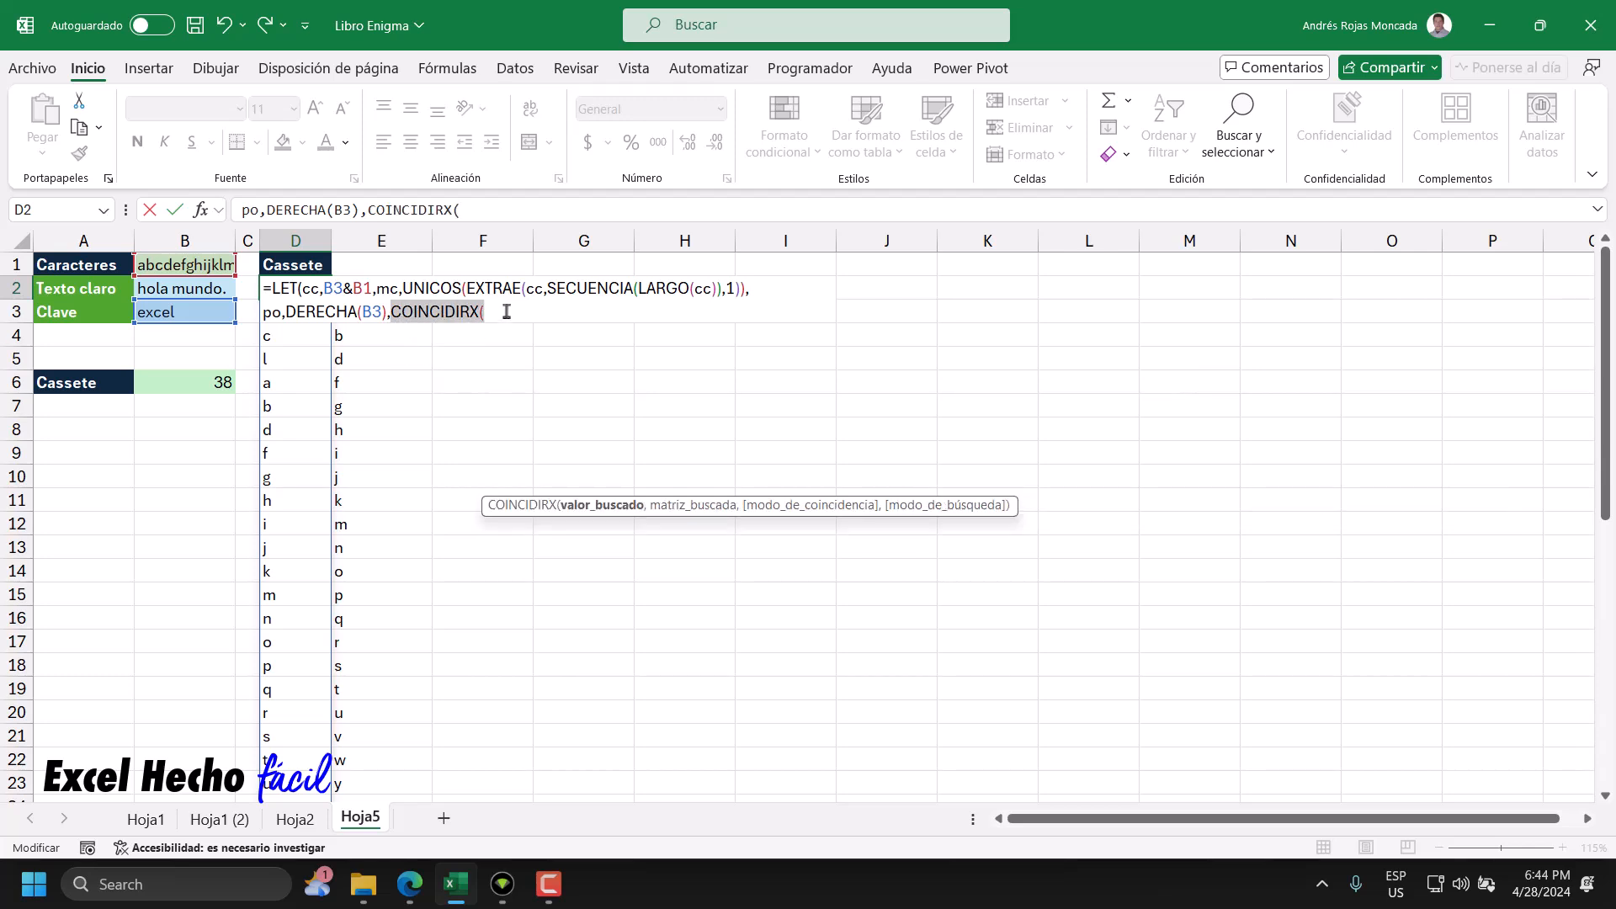
pyautogui.press('BackSpace')
pyautogui.press('BackSpace')
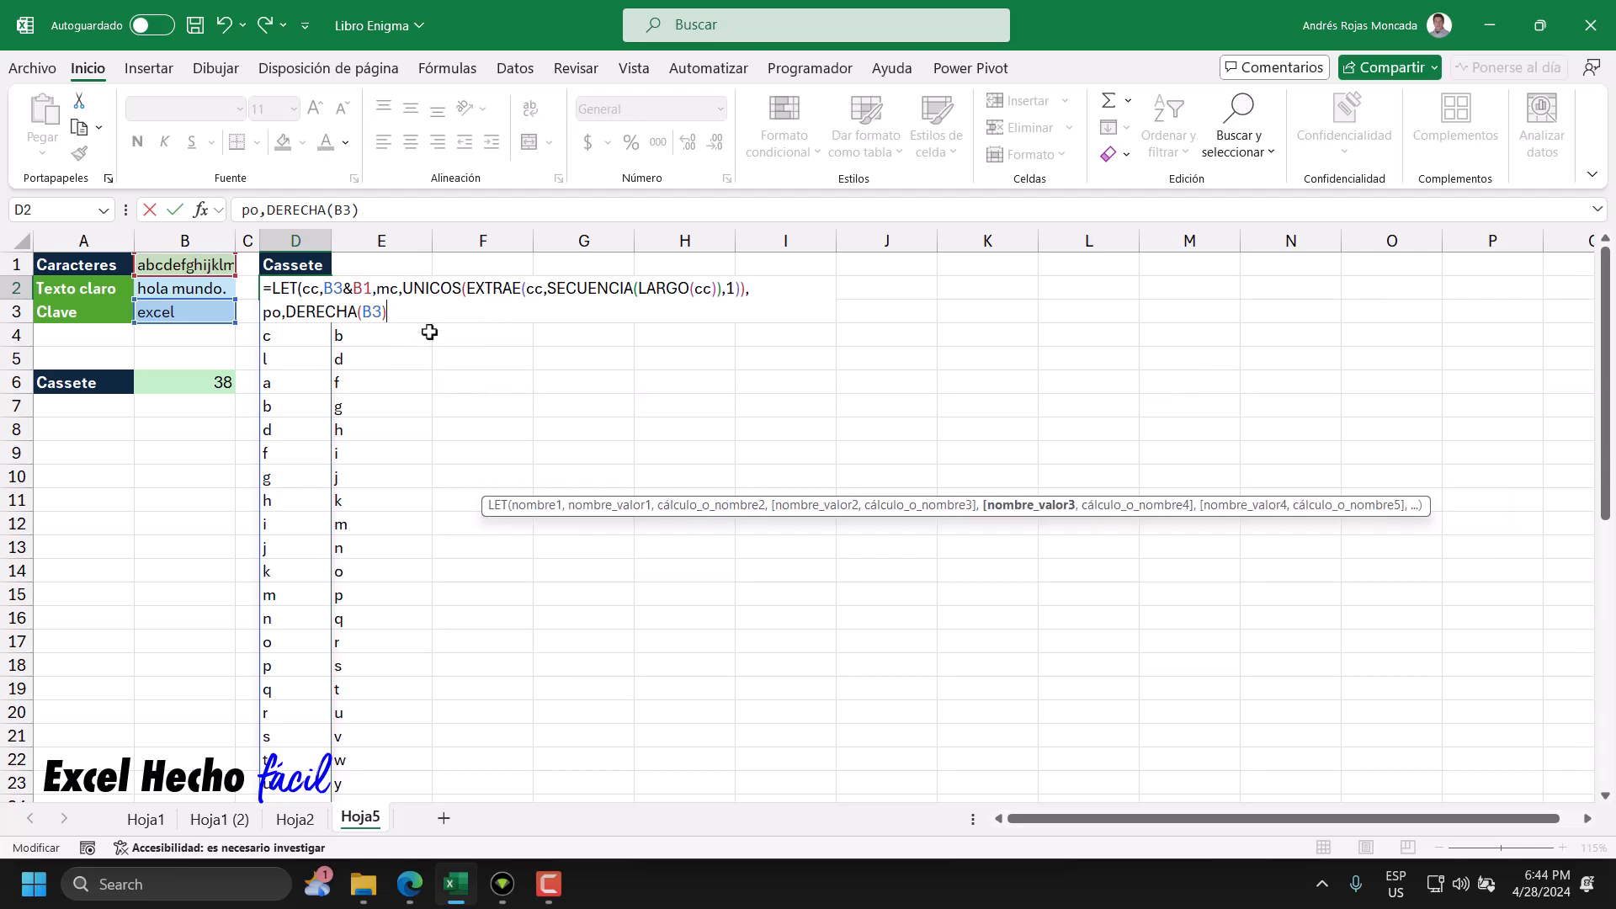
# - Wrap the po definition as COINCIDIRX(DERECHA(B3),mc) and have the LET formula in D2 return po
pyautogui.click(285, 312)
pyautogui.write('coi')
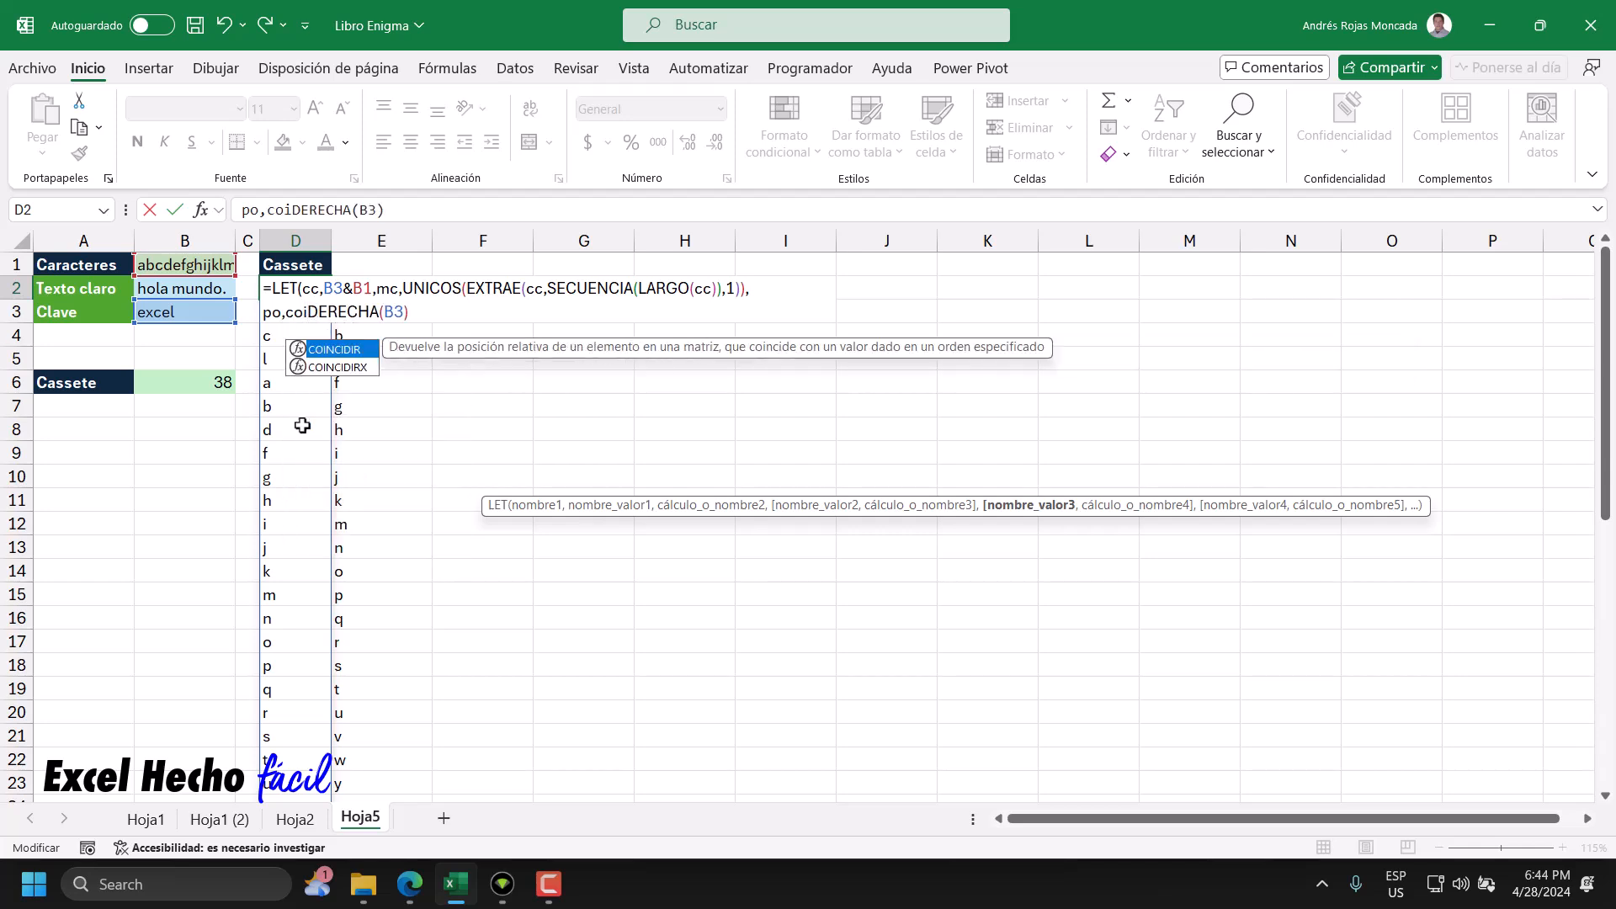
pyautogui.press('Tab')
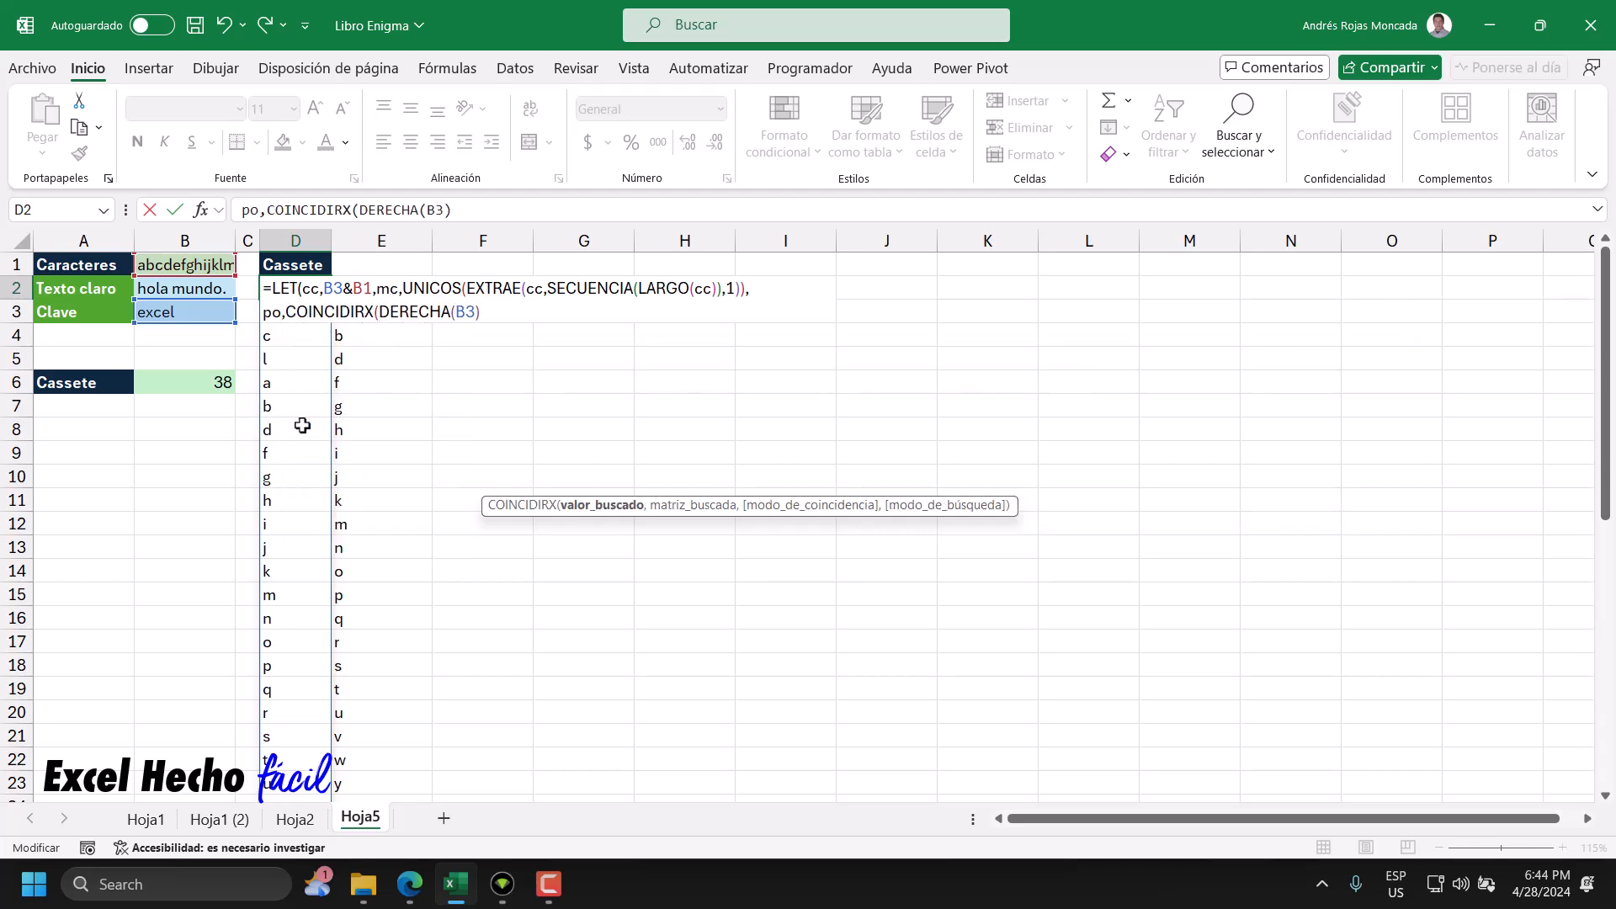
pyautogui.click(479, 314)
pyautogui.write(',')
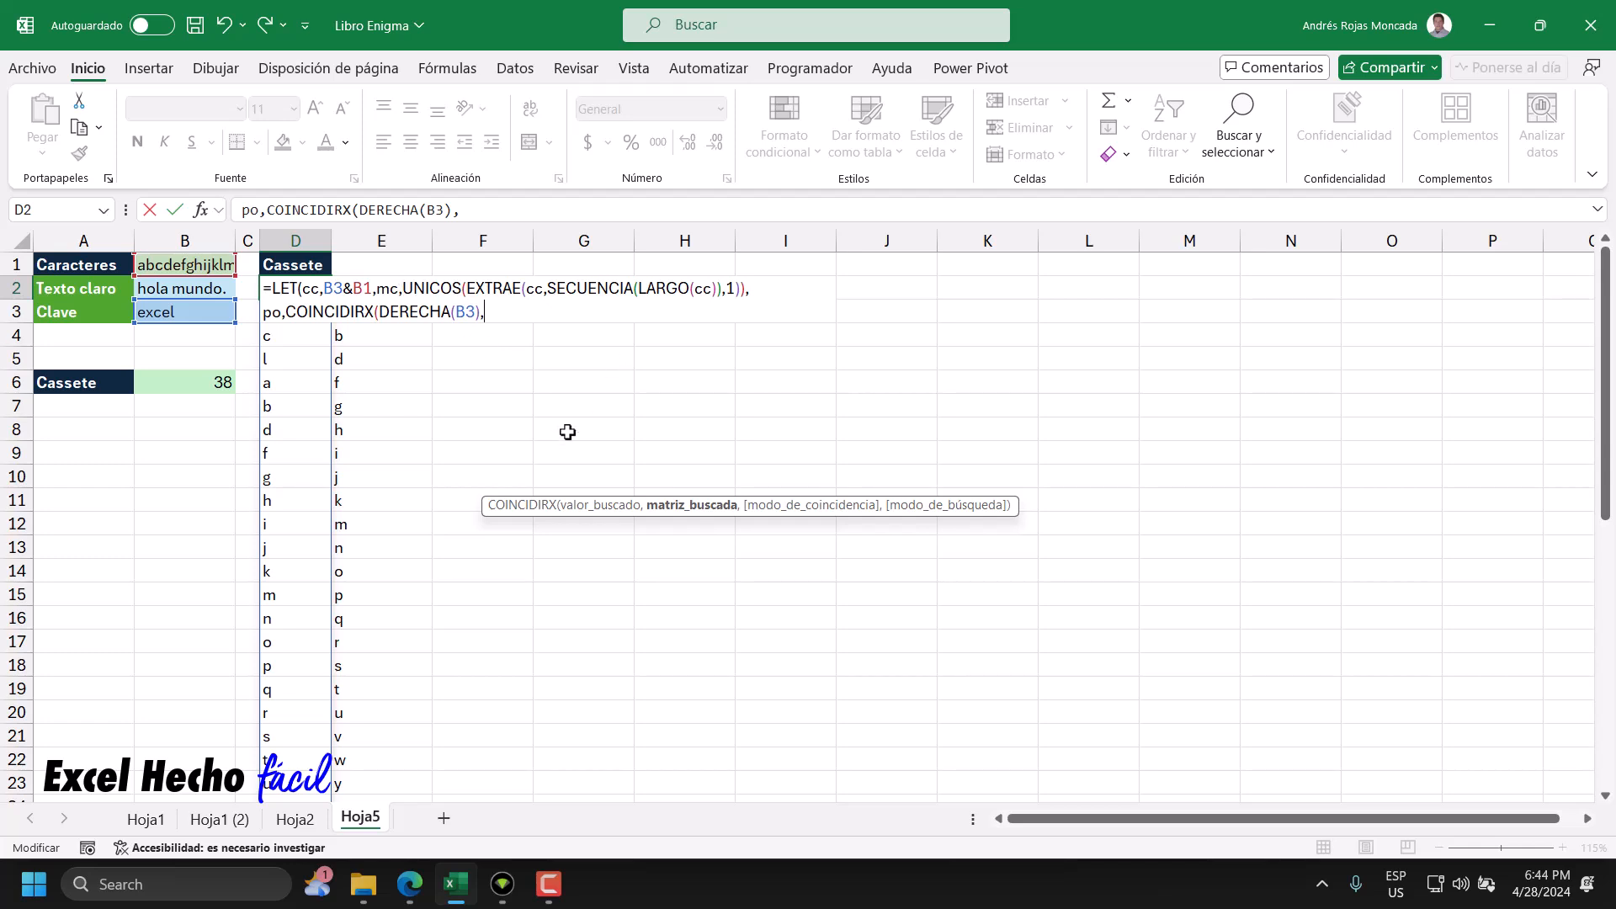
pyautogui.write('mc)')
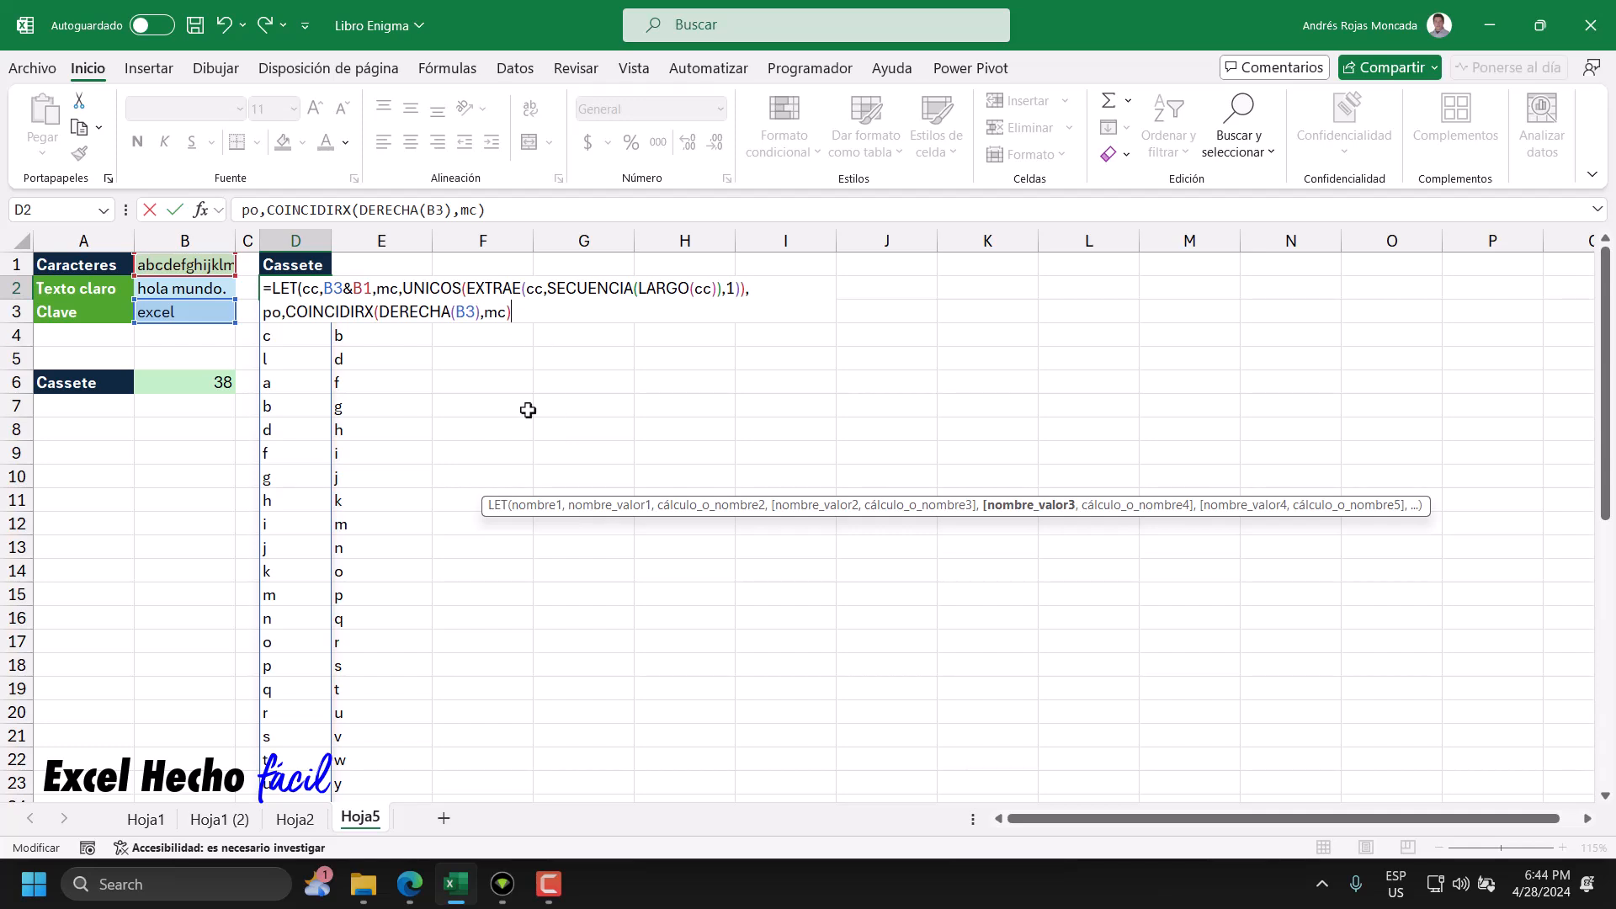
pyautogui.write(',')
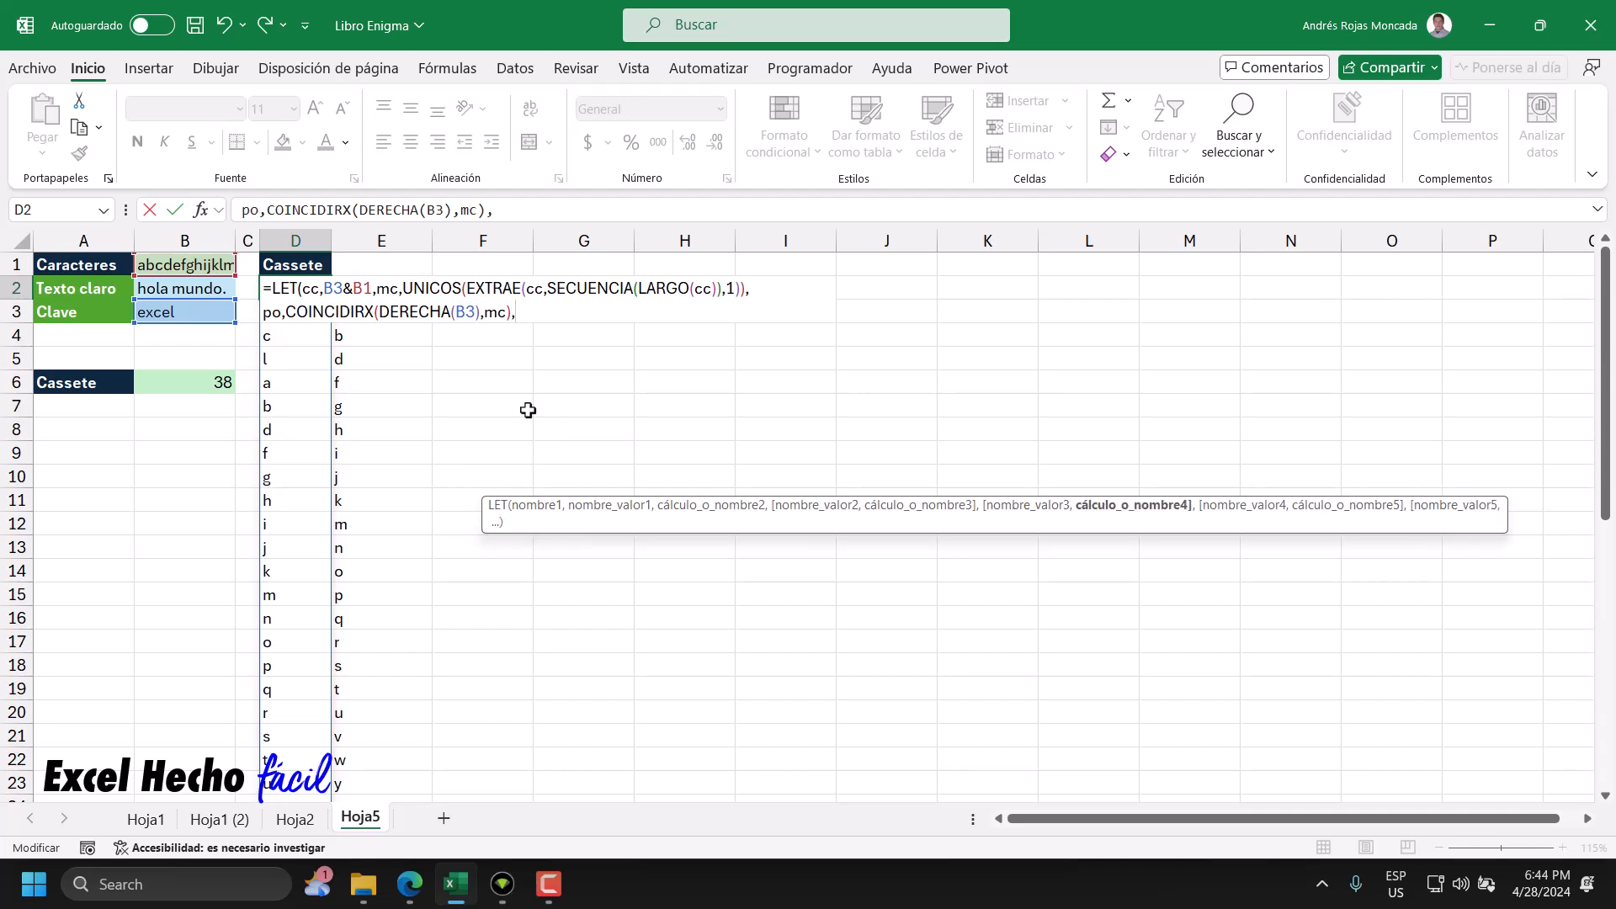
pyautogui.write('po')
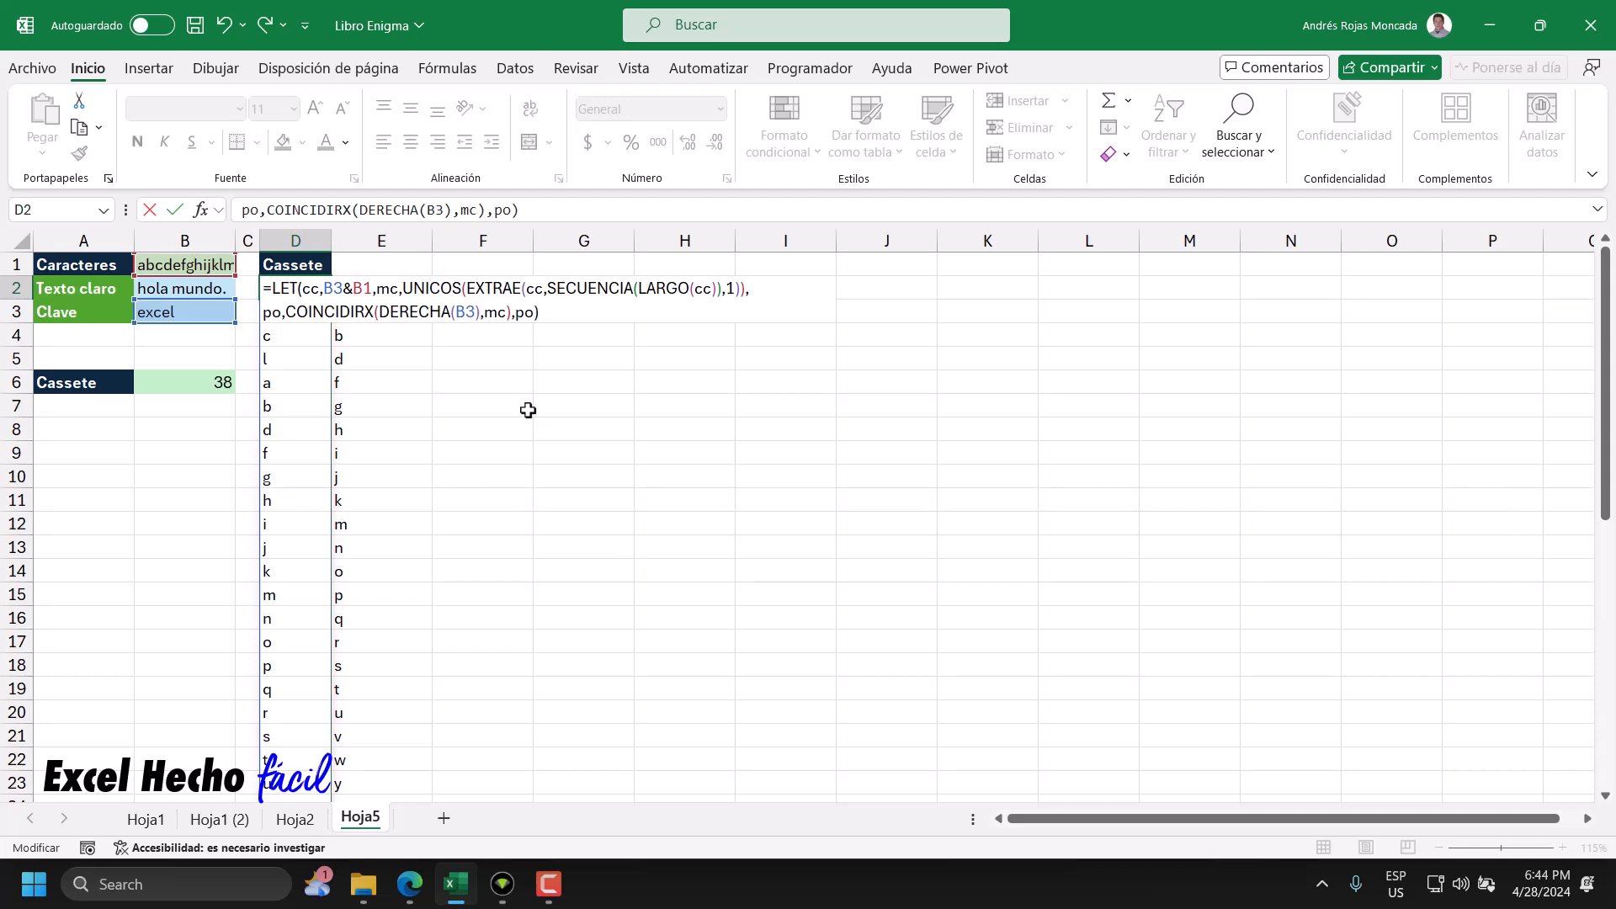
pyautogui.press('Return')
pyautogui.press('Up')
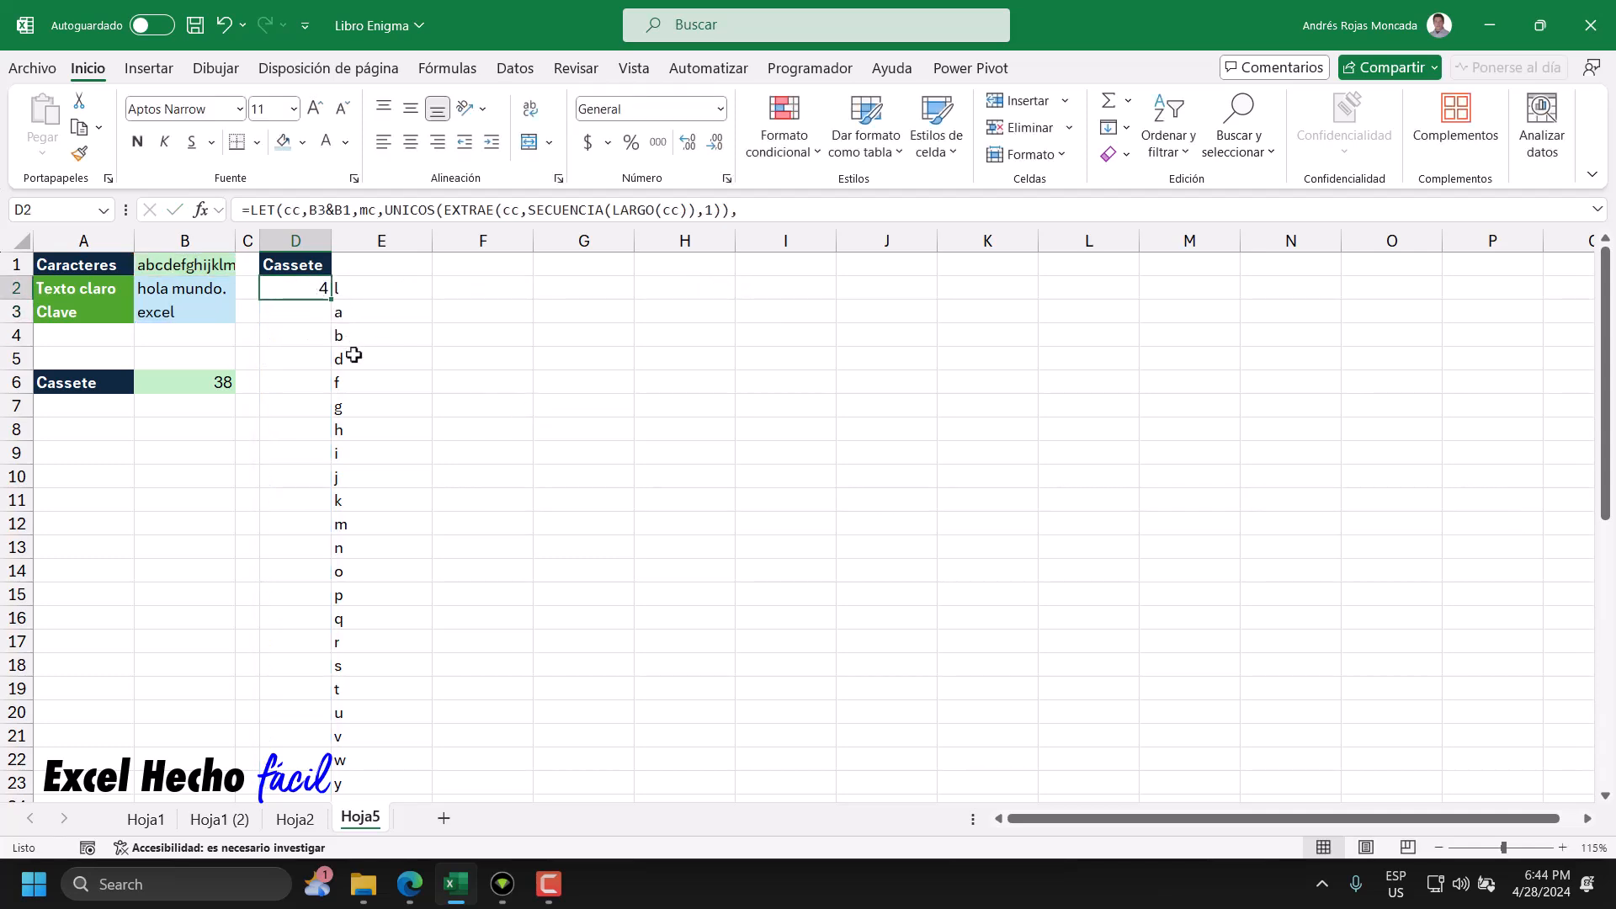
# - Change the final argument of D2's LET formula to mc so it returns the full cassette
pyautogui.doubleClick(305, 287)
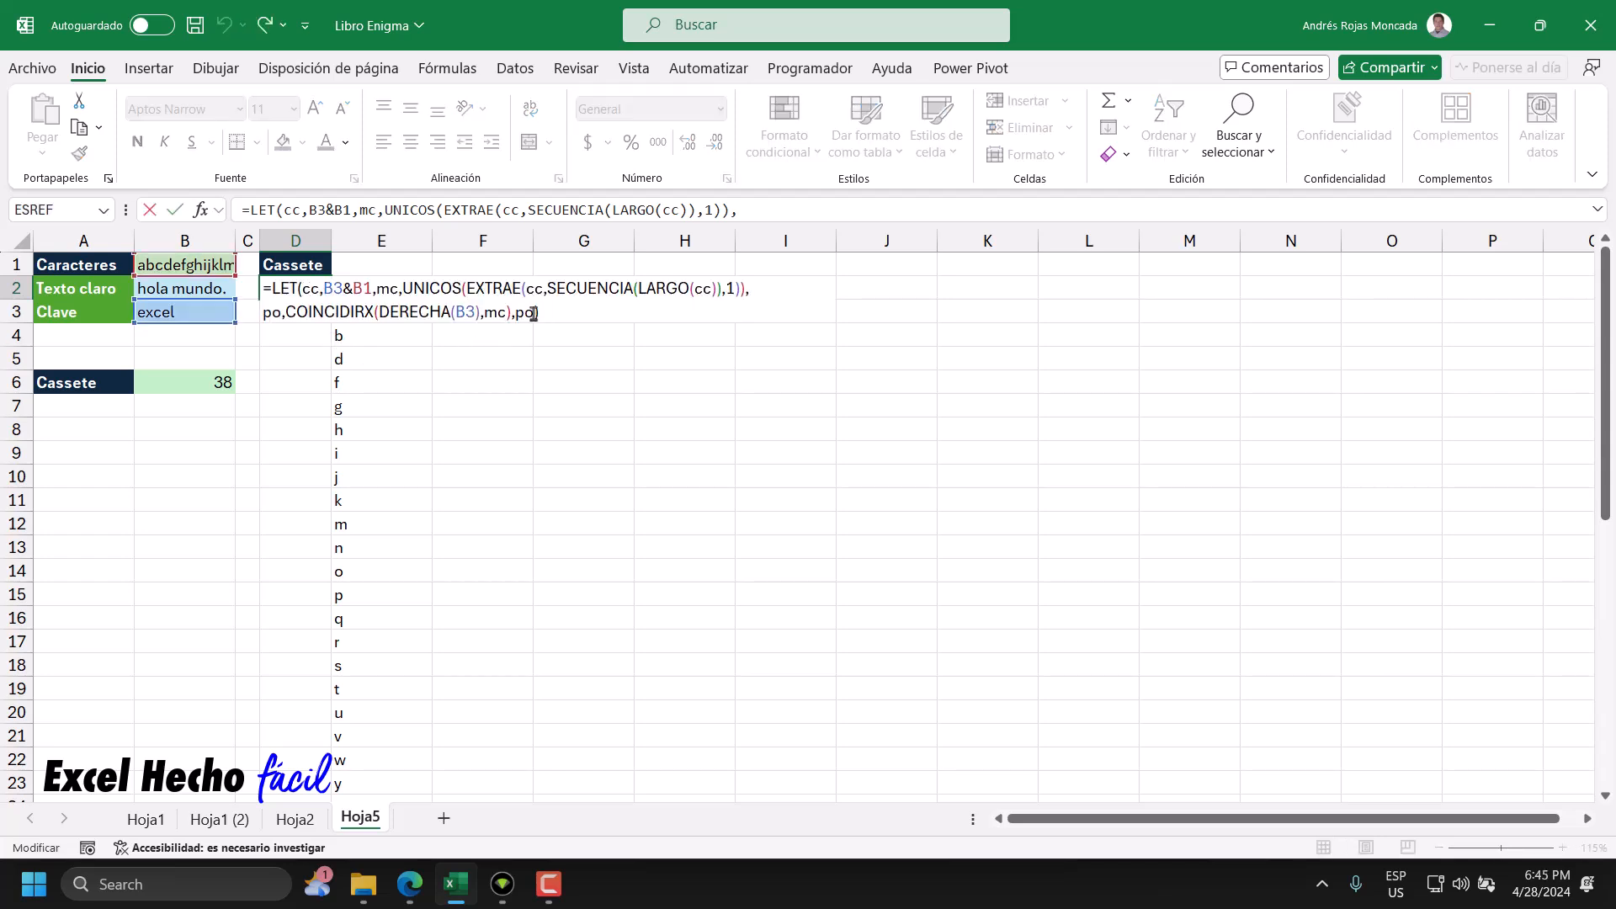
pyautogui.moveTo(532, 313); pyautogui.dragTo(518, 313)
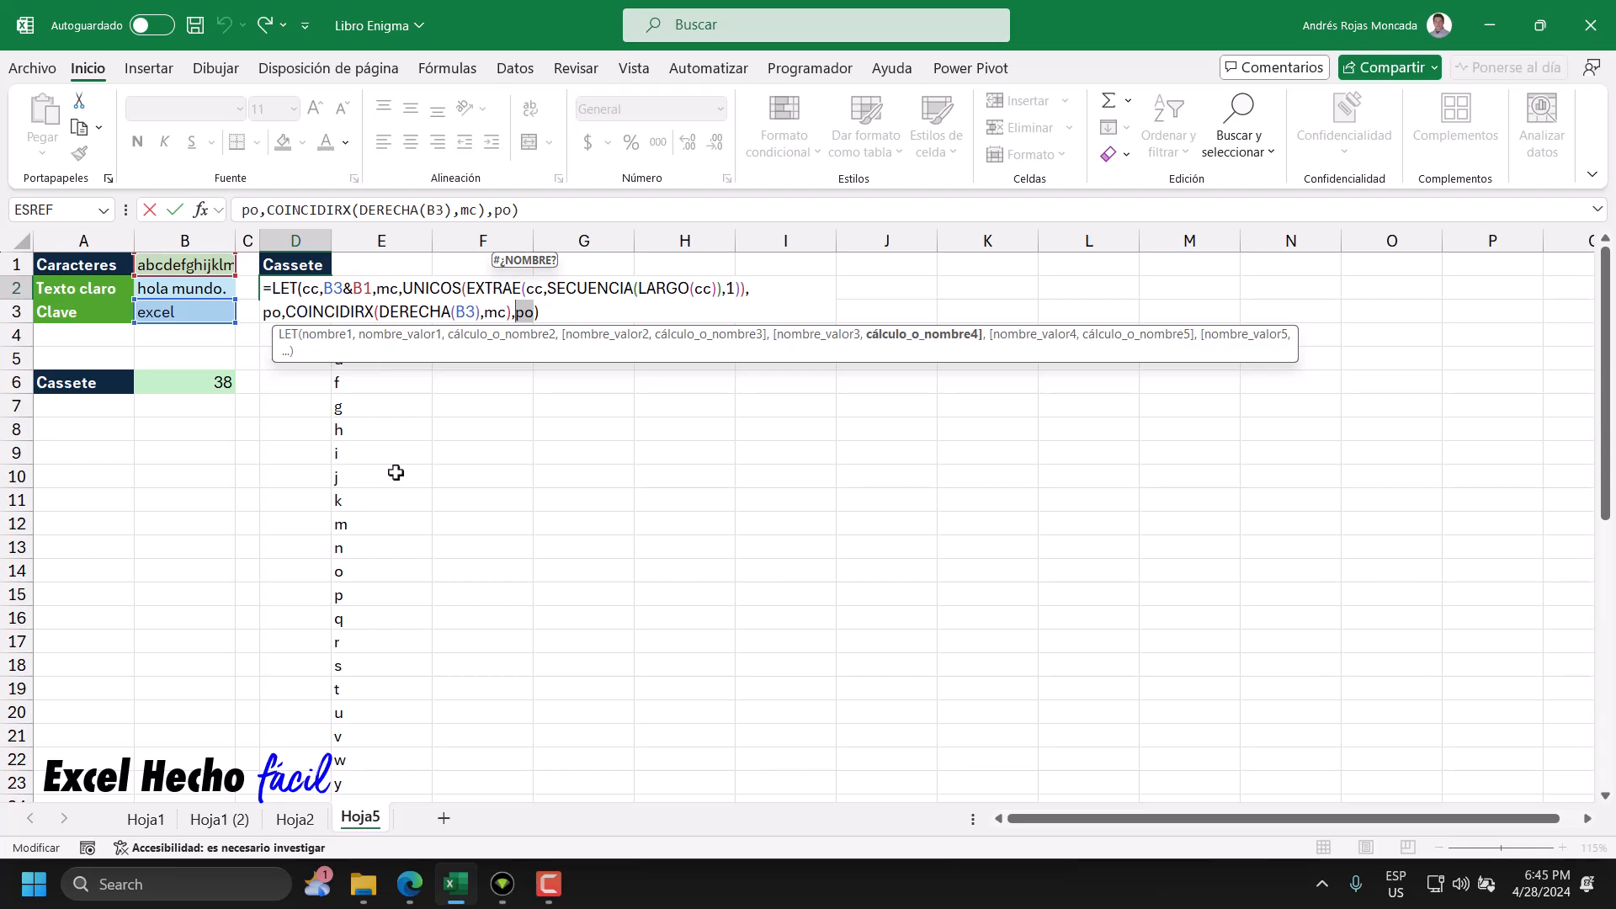
pyautogui.write('mc')
pyautogui.press('Return')
pyautogui.click(278, 288)
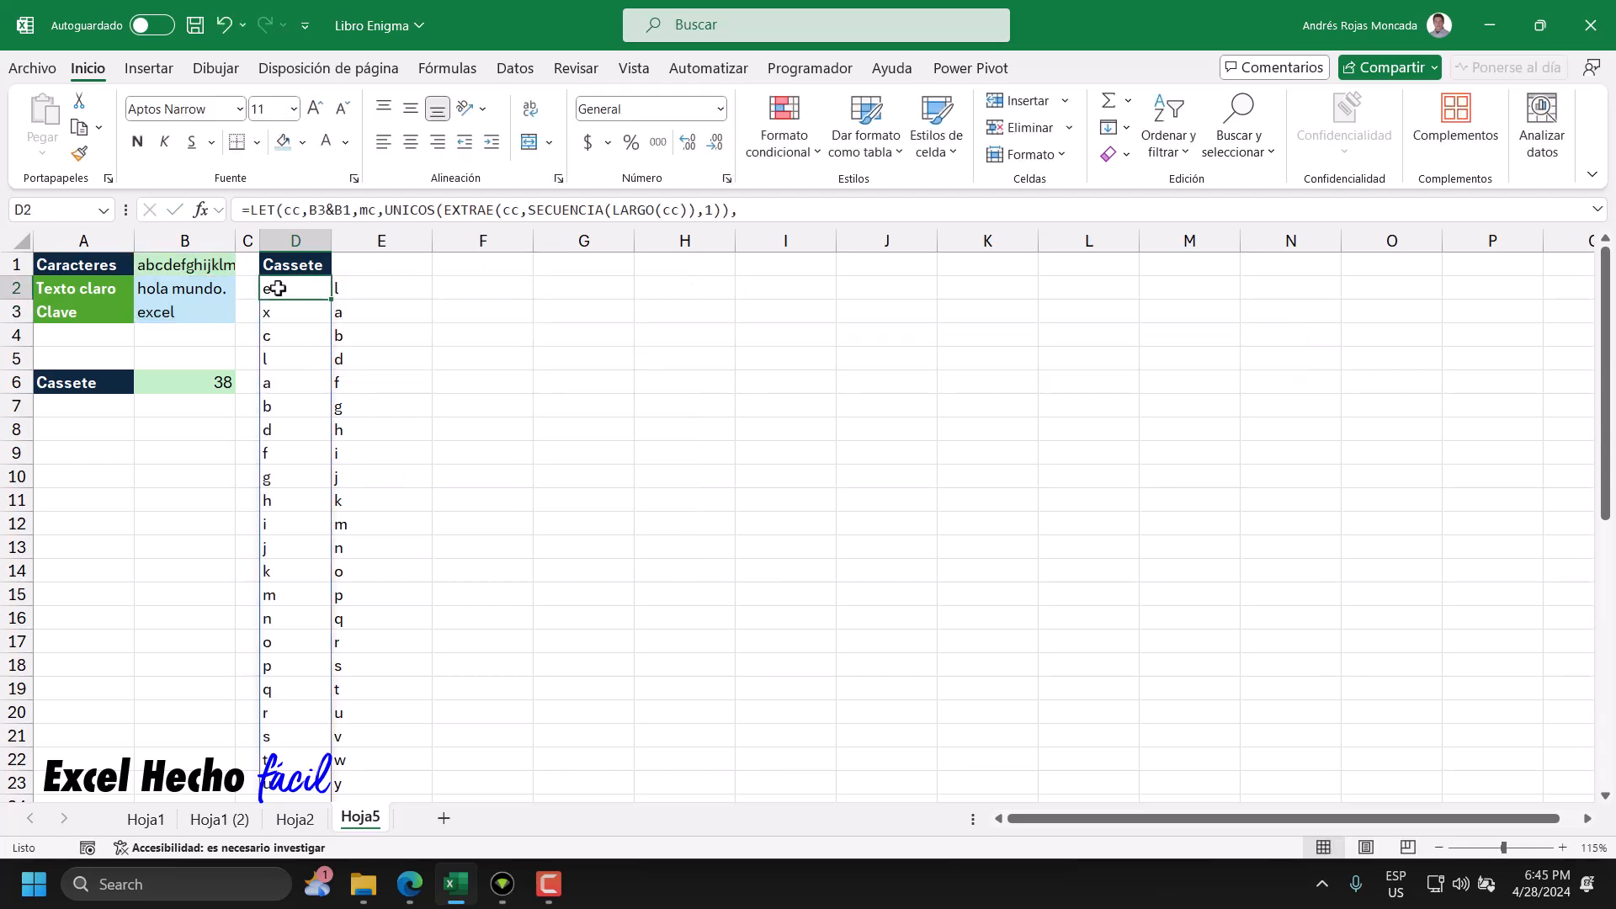
# - Change the final argument of D2's LET formula from mc to po
pyautogui.click(281, 310)
pyautogui.click(281, 335)
pyautogui.click(280, 358)
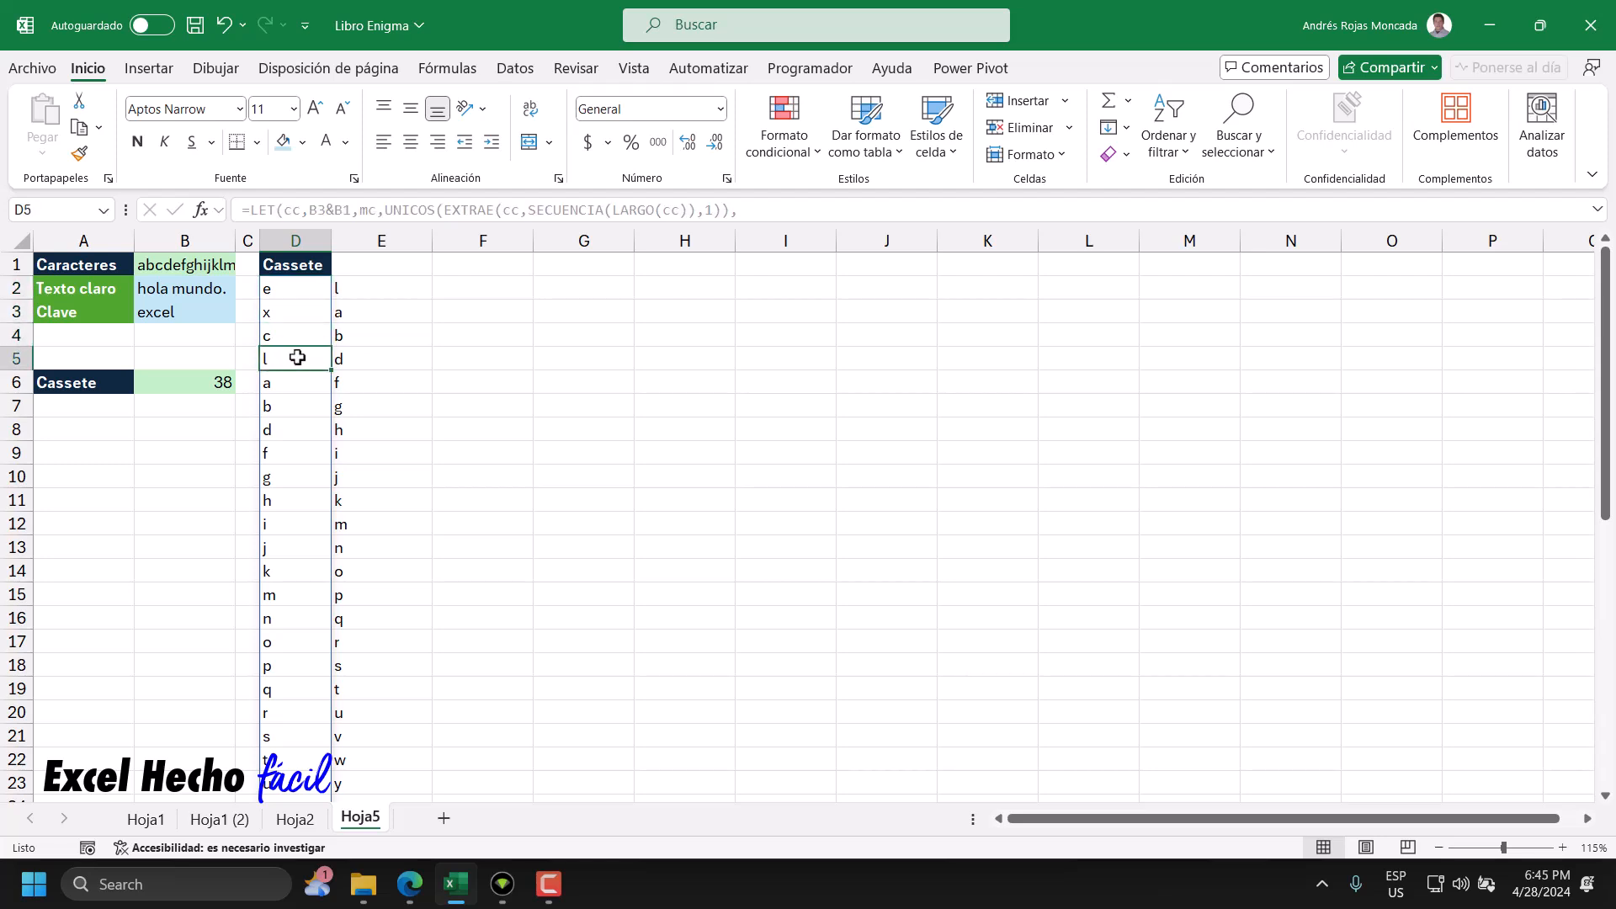
pyautogui.doubleClick(289, 288)
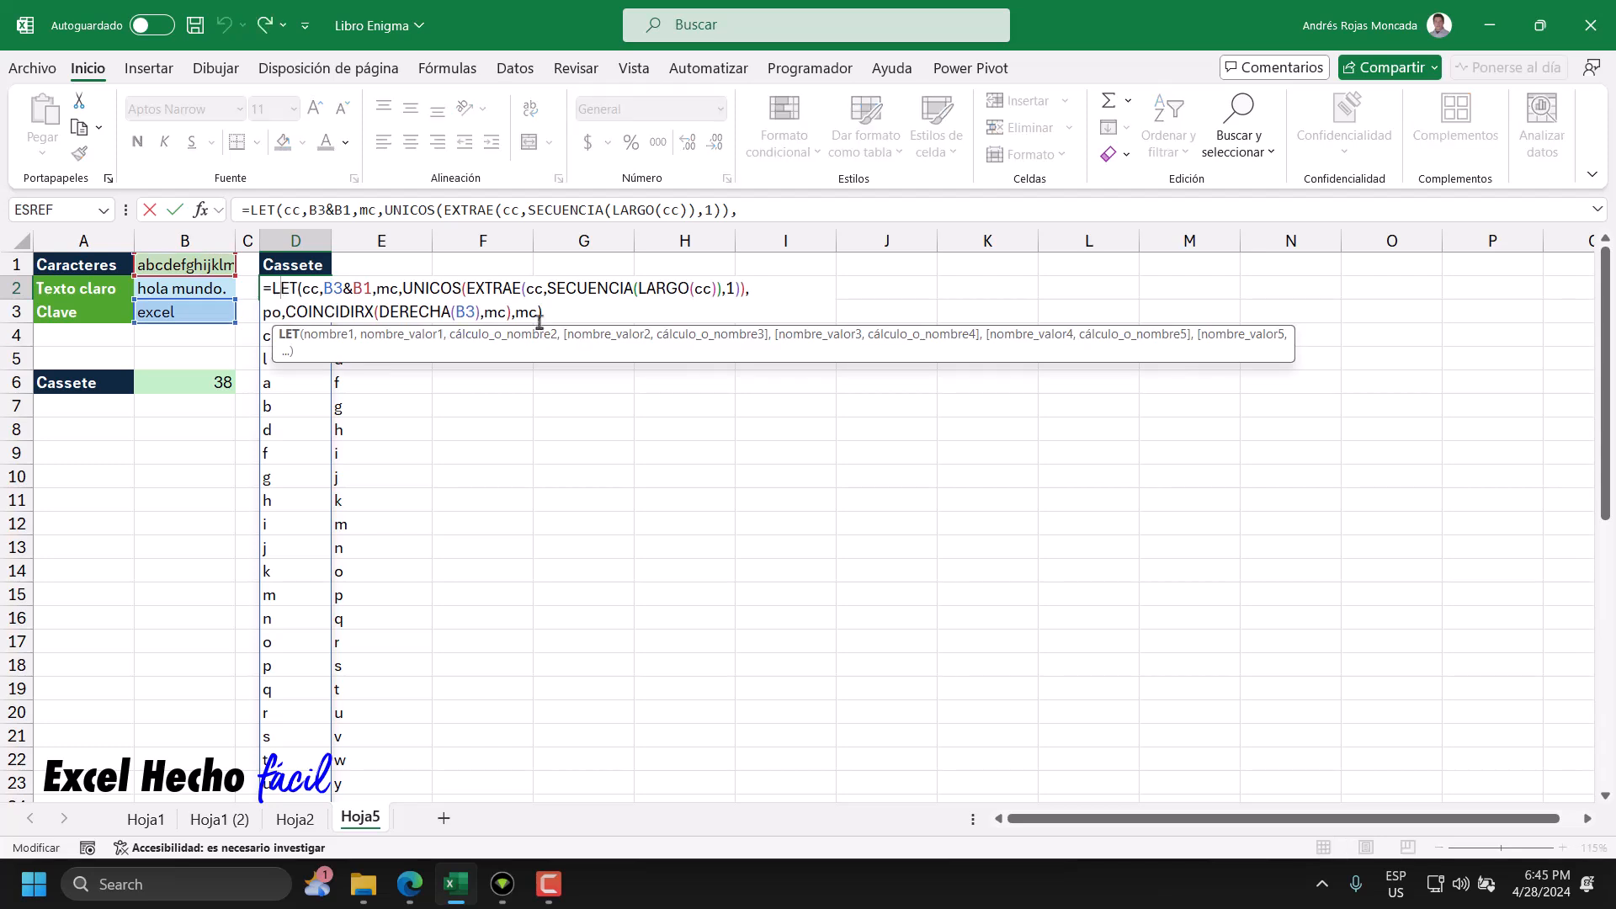
pyautogui.doubleClick(527, 313)
pyautogui.write('po')
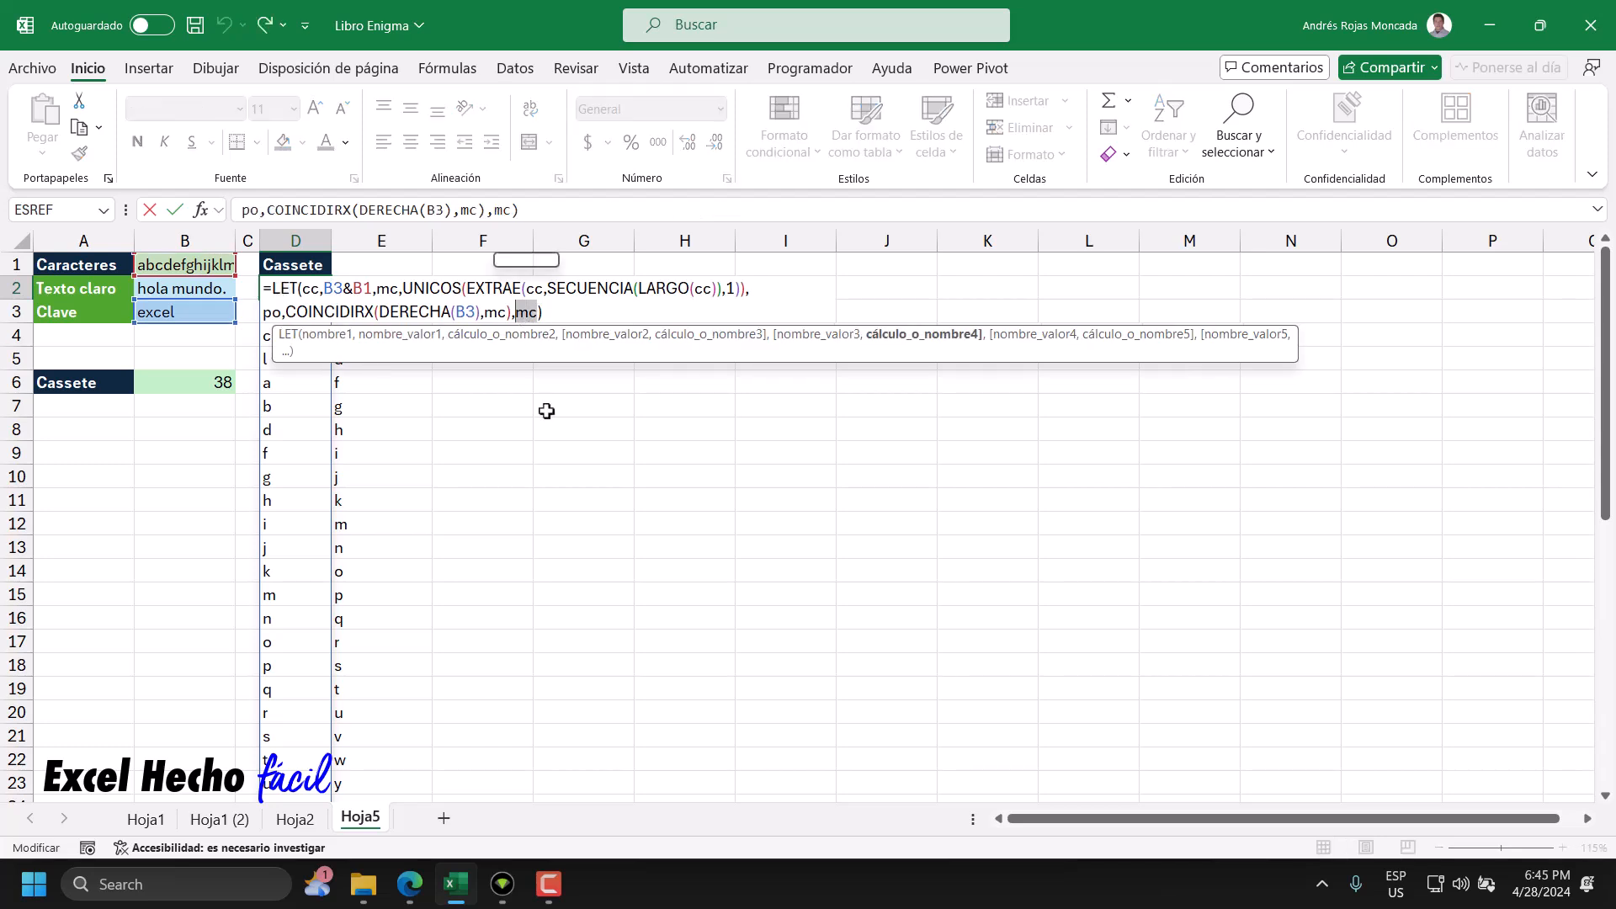
pyautogui.press('Return')
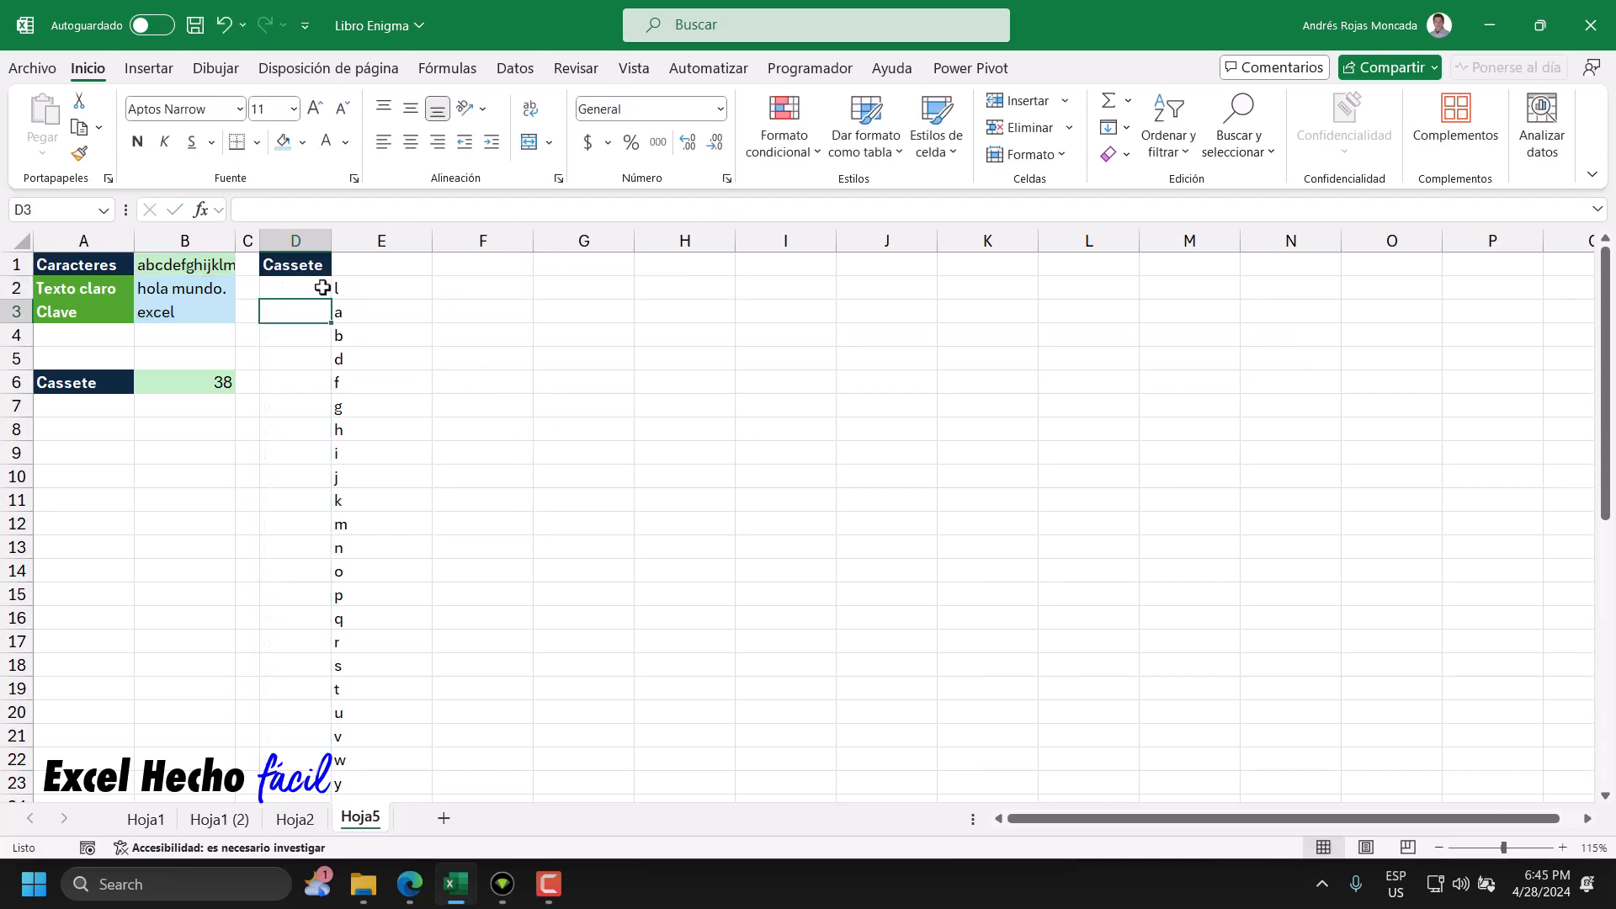
# - Remove the final po argument and the closing parenthesis from D2's LET formula, leaving the trailing comma
pyautogui.click(322, 288)
pyautogui.doubleClick(322, 288)
pyautogui.click(553, 312)
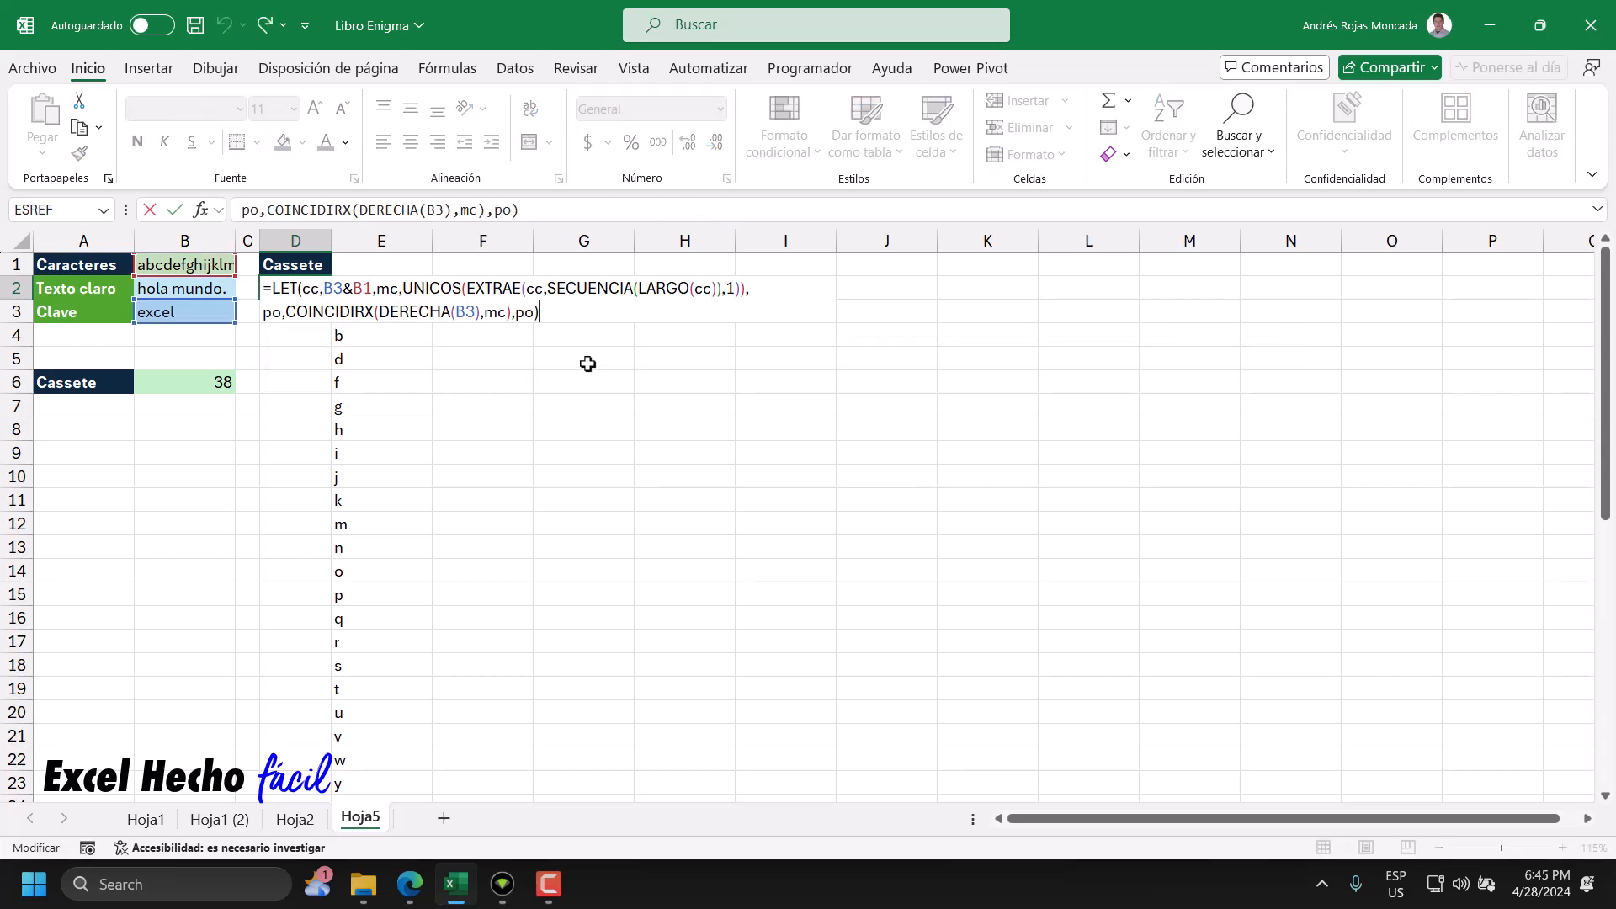
pyautogui.press('BackSpace')
pyautogui.press('BackSpace')
pyautogui.press('BackSpace')
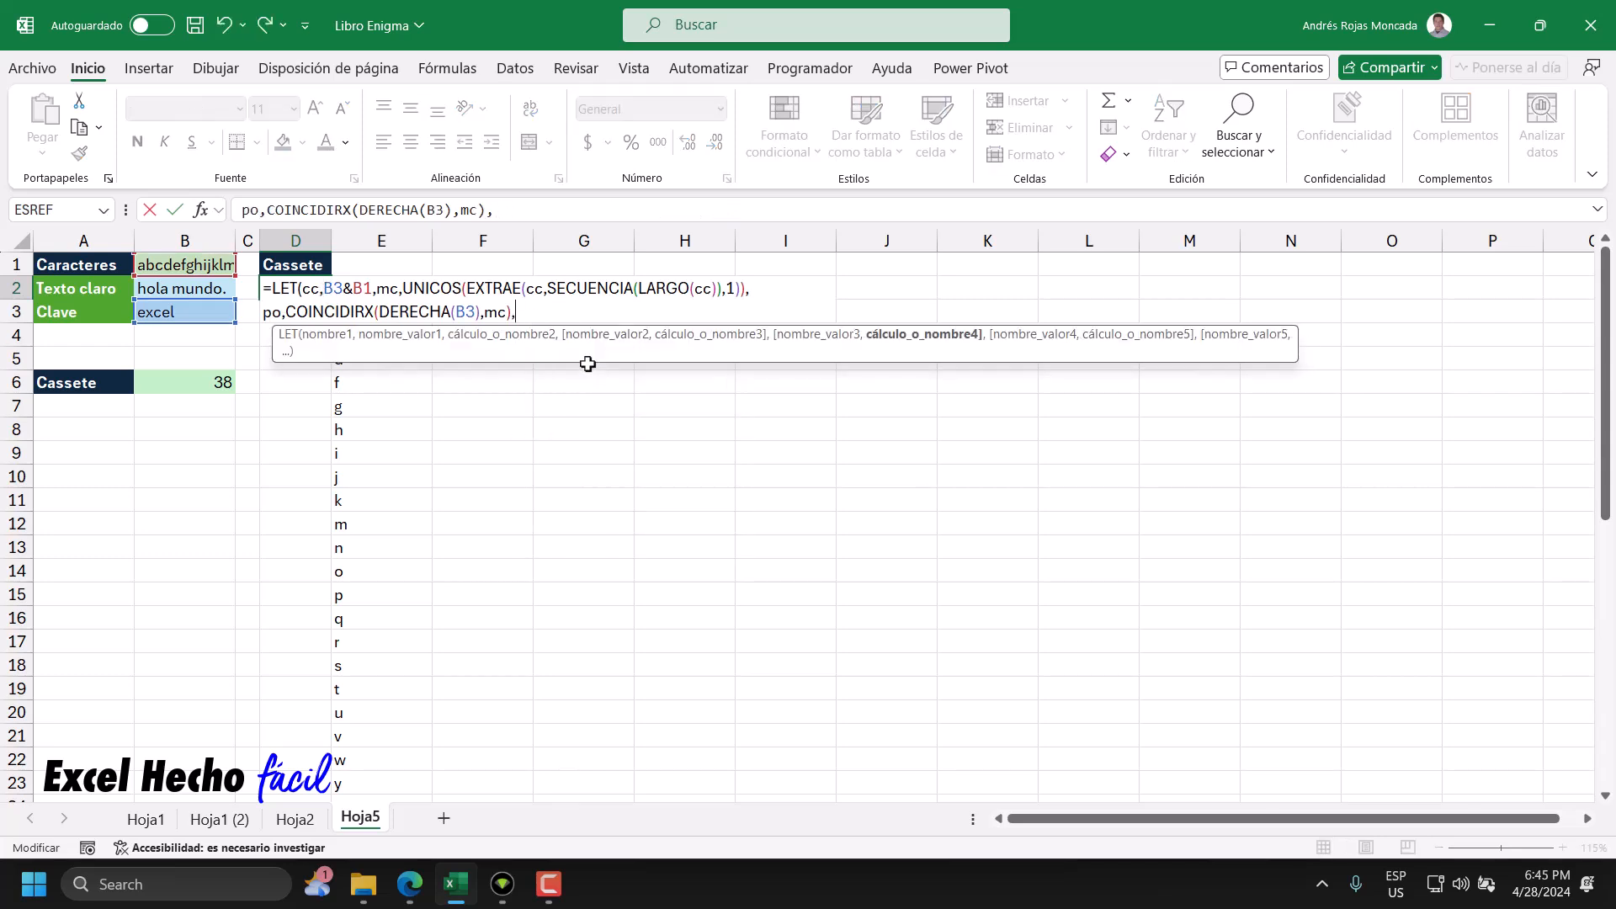
pyautogui.moveTo(588, 364); pyautogui.dragTo(802, 636)
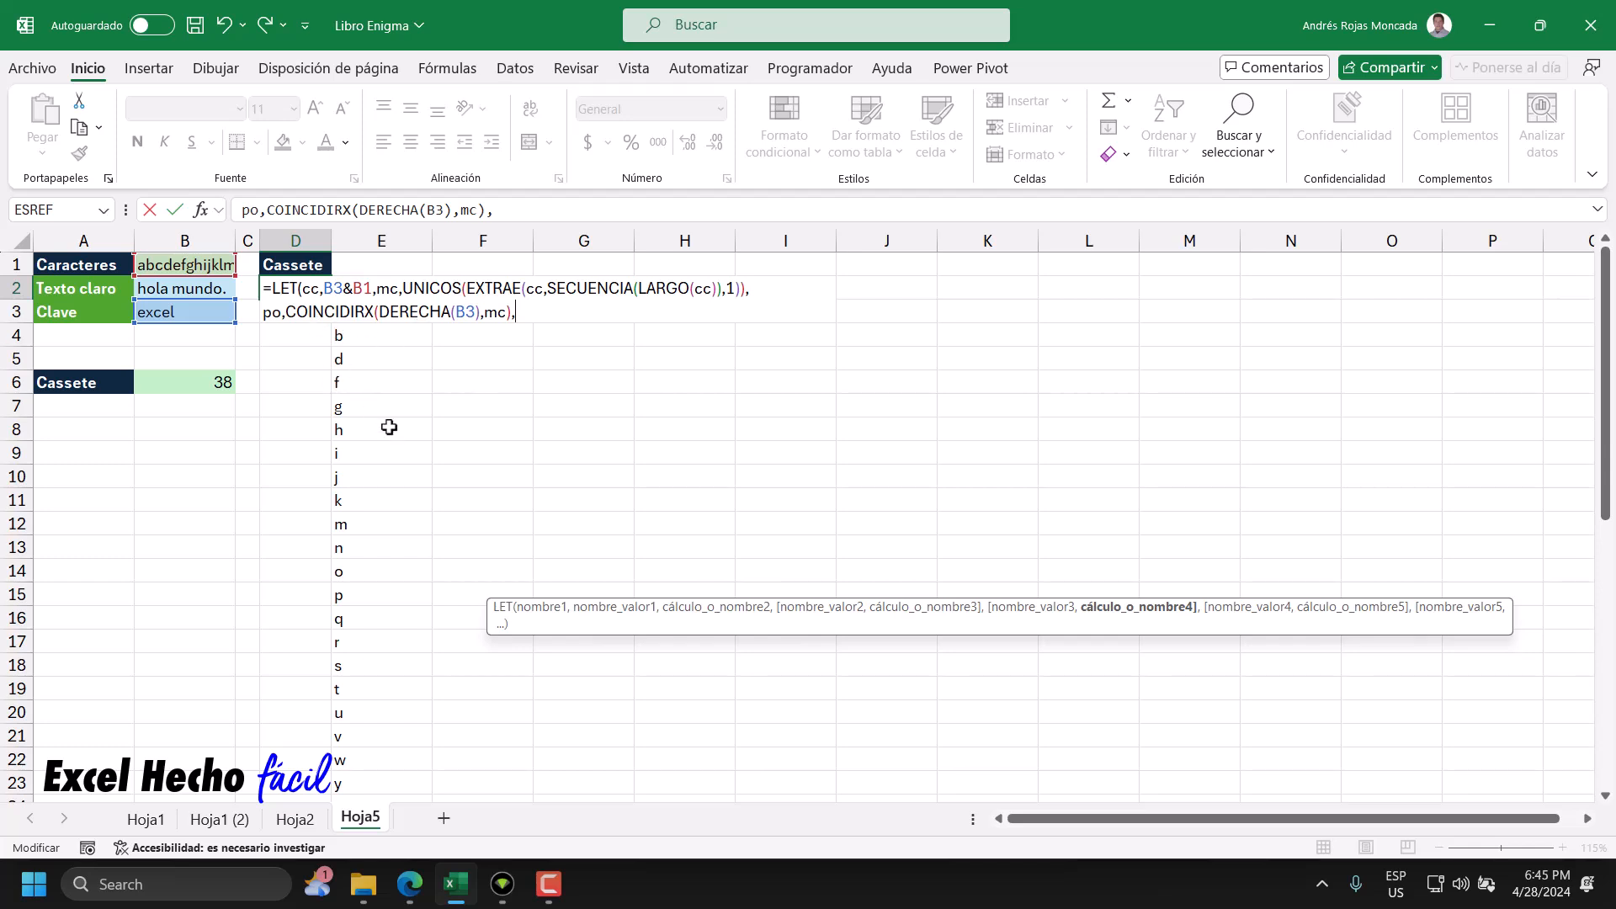
# - Complete D2's LET formula with SECUENCIA(B6,,1-po) as the returned result
pyautogui.write('se')
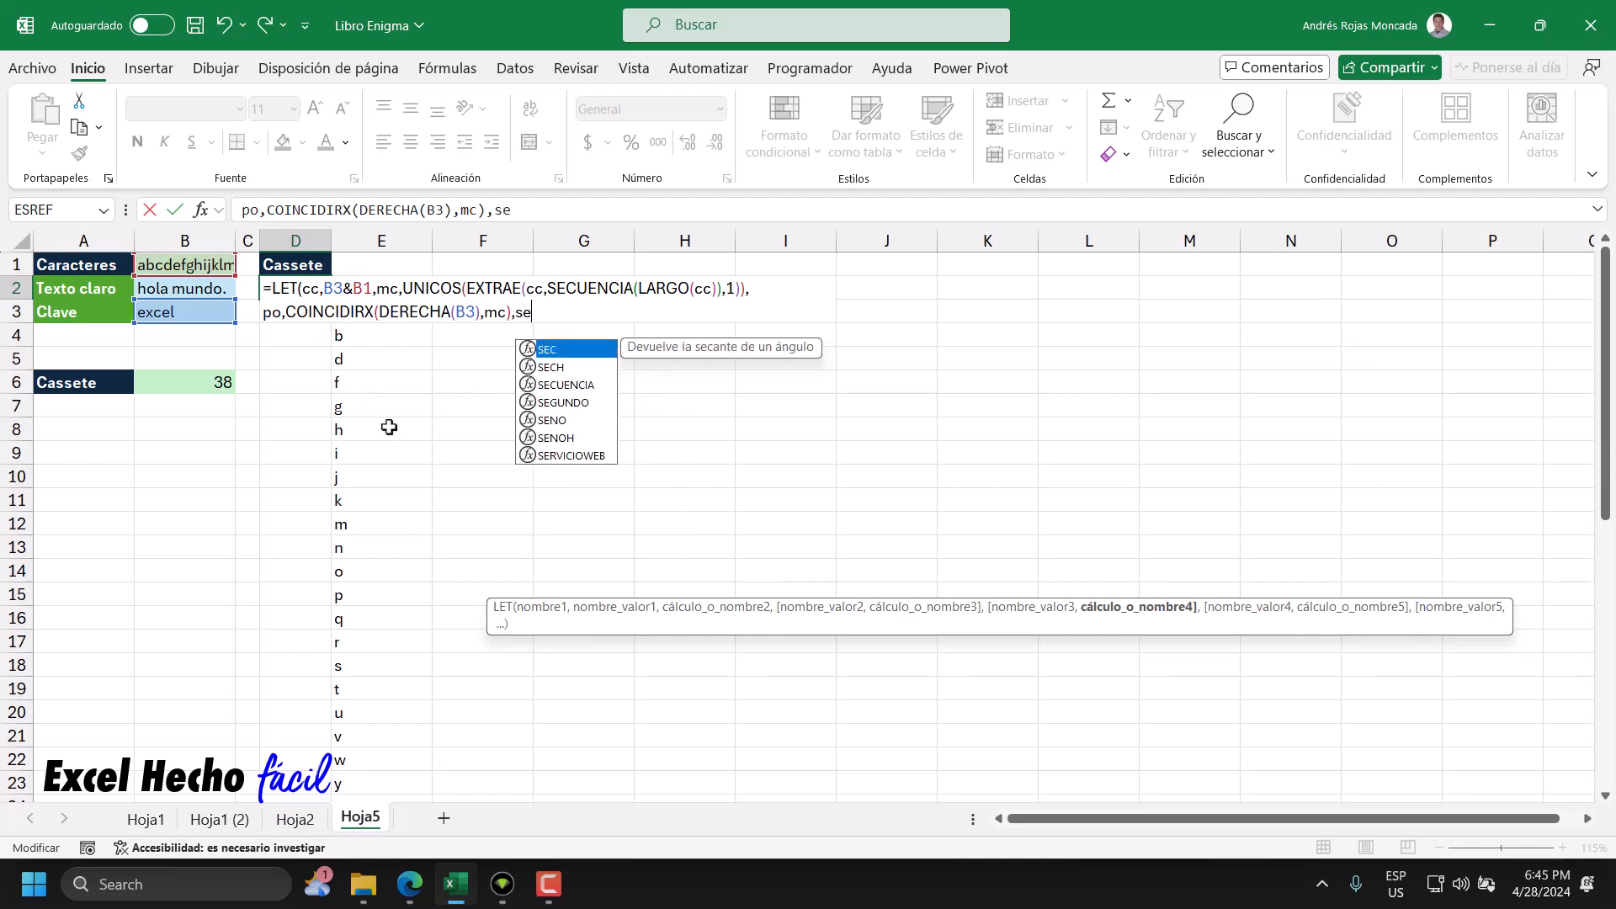
pyautogui.write('cu')
pyautogui.press('Tab')
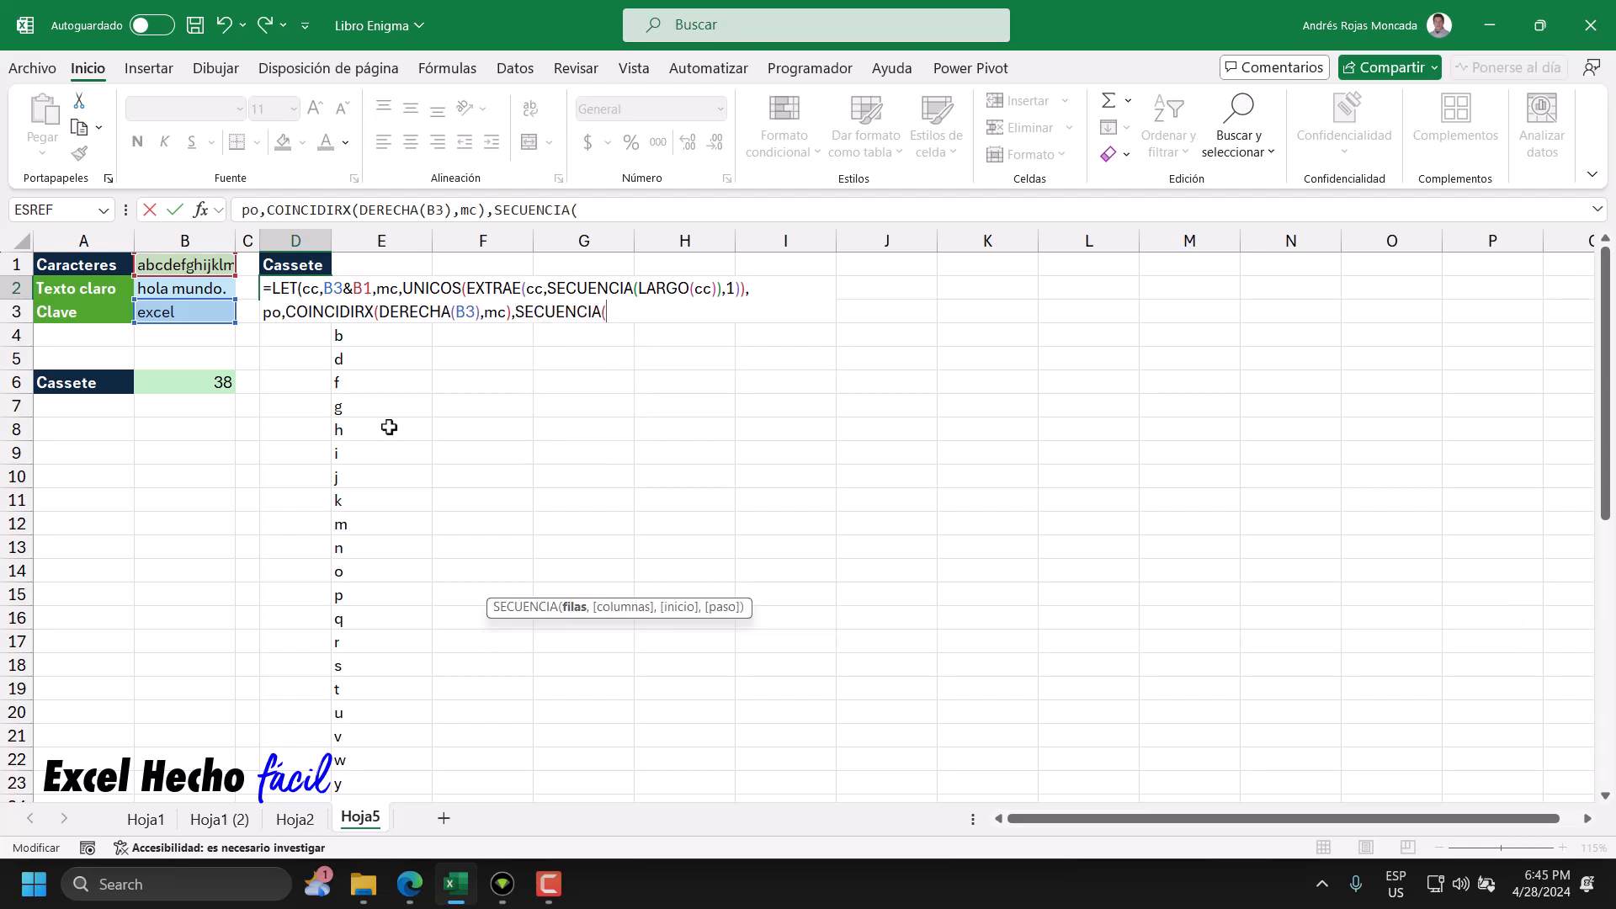
pyautogui.click(216, 386)
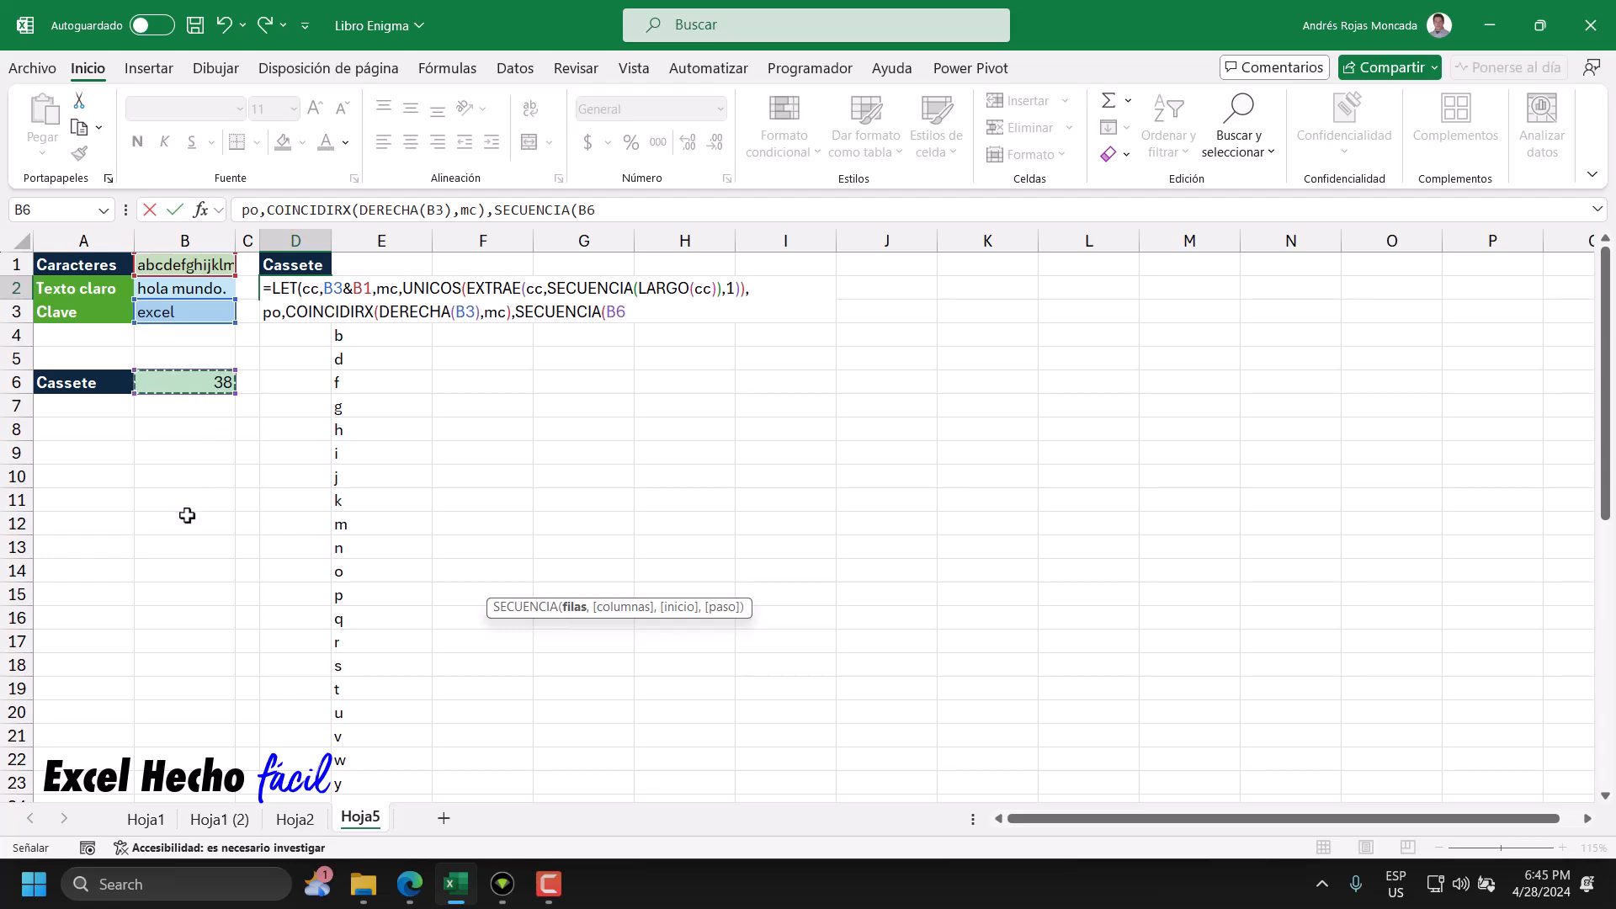
pyautogui.write(',,1-')
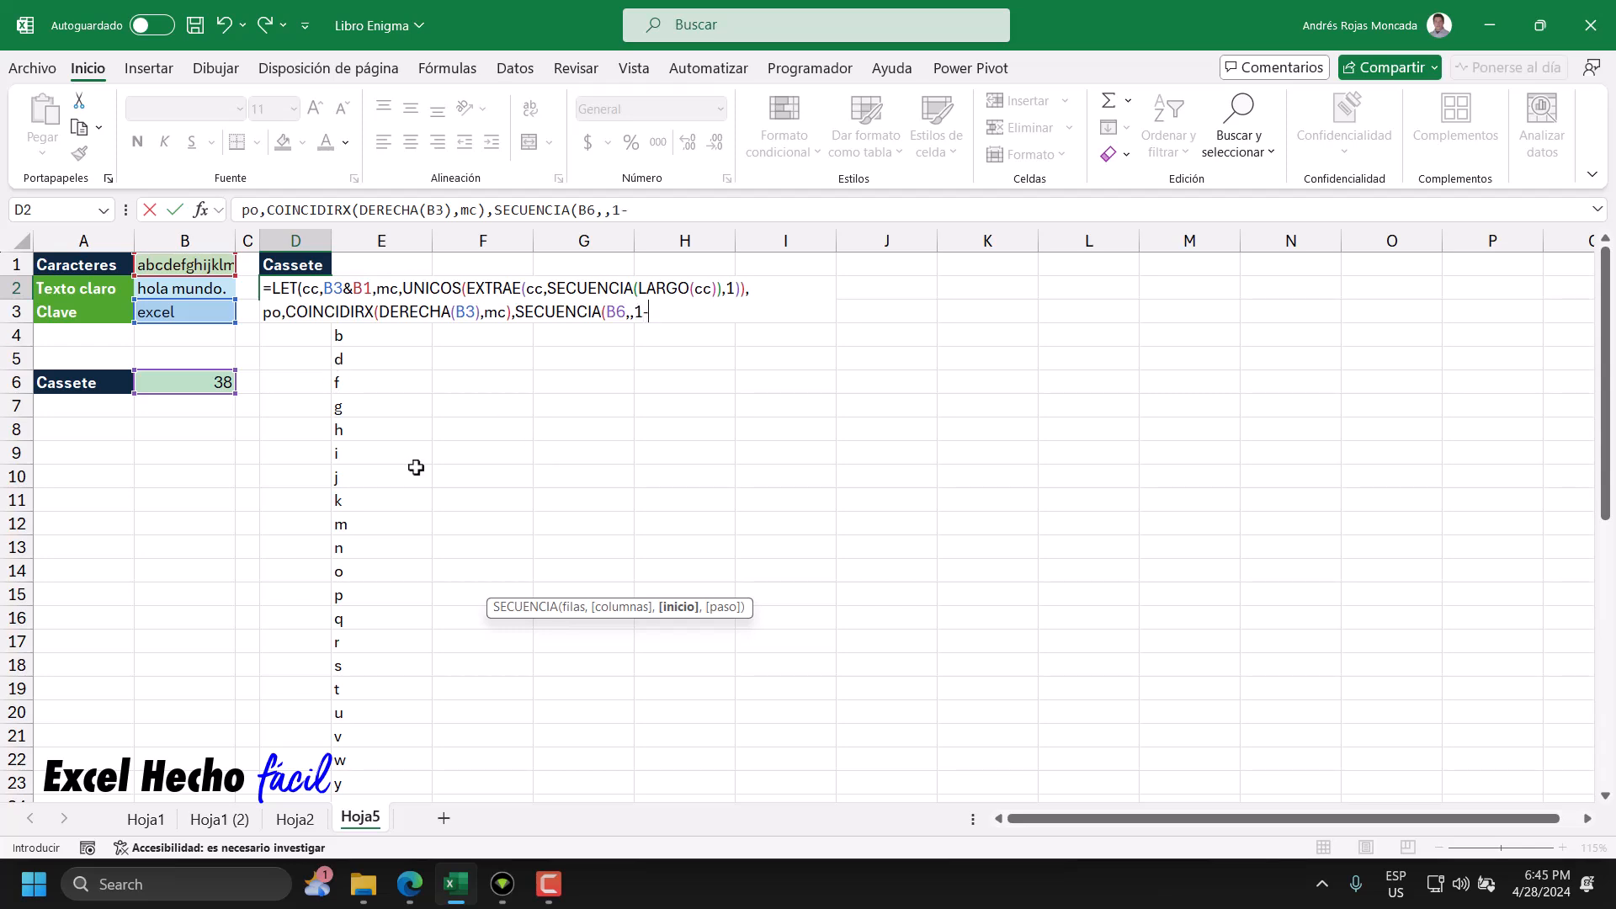
pyautogui.write('po')
pyautogui.write('))')
pyautogui.press('Return')
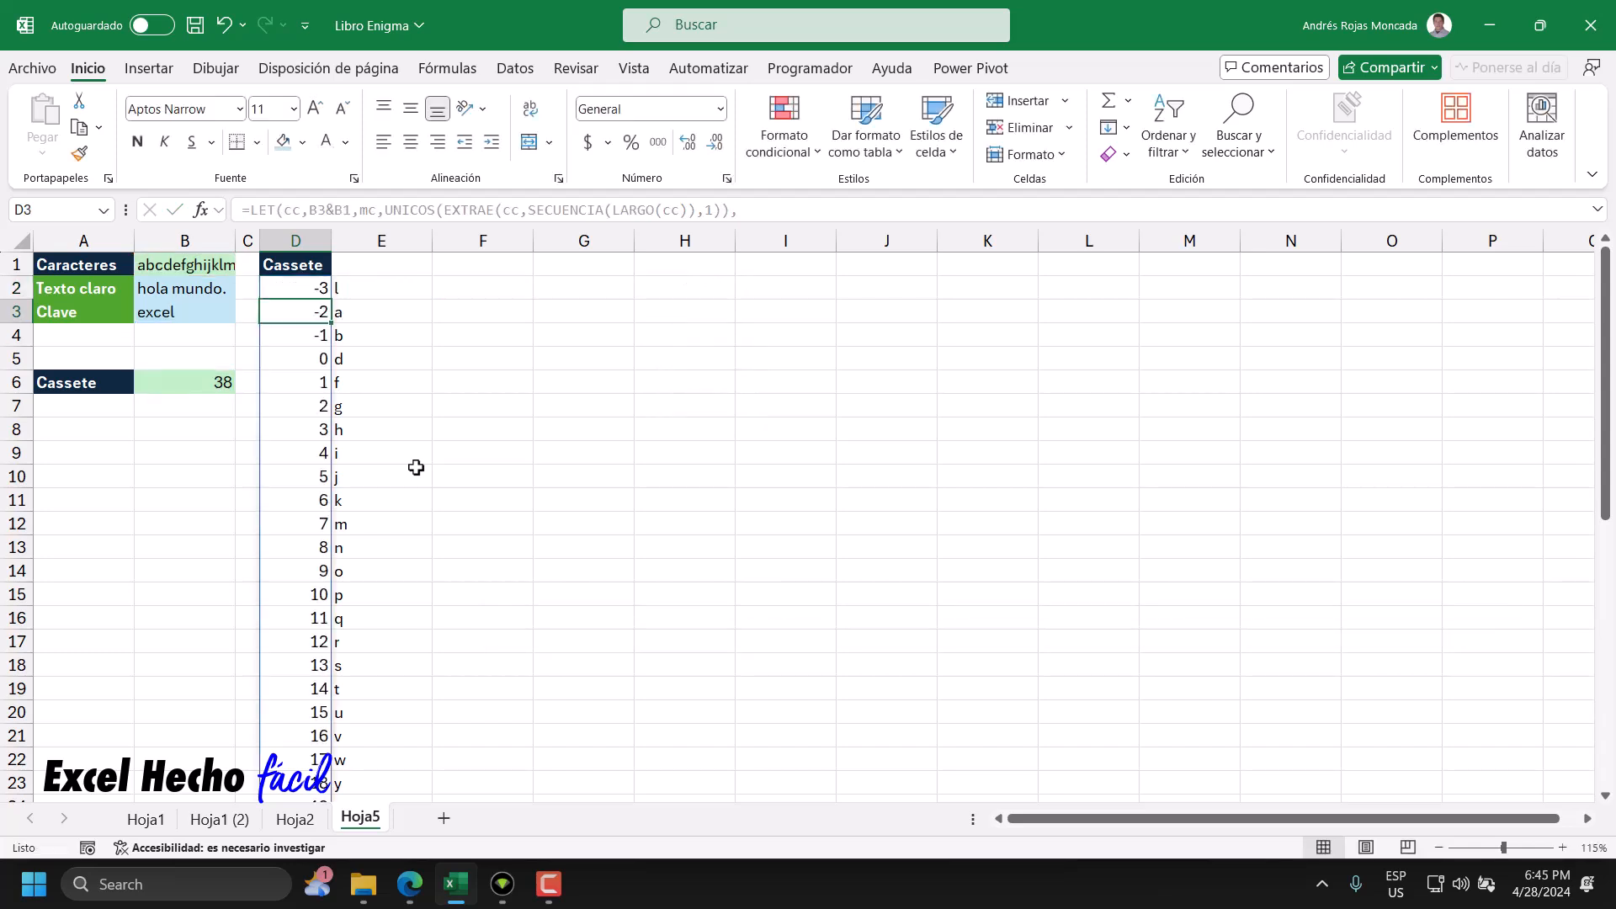
# - Examine the generated number sequence in column D, from the first cells under Cassete to its last row
pyautogui.click(288, 288)
pyautogui.click(288, 309)
pyautogui.click(288, 334)
pyautogui.click(288, 355)
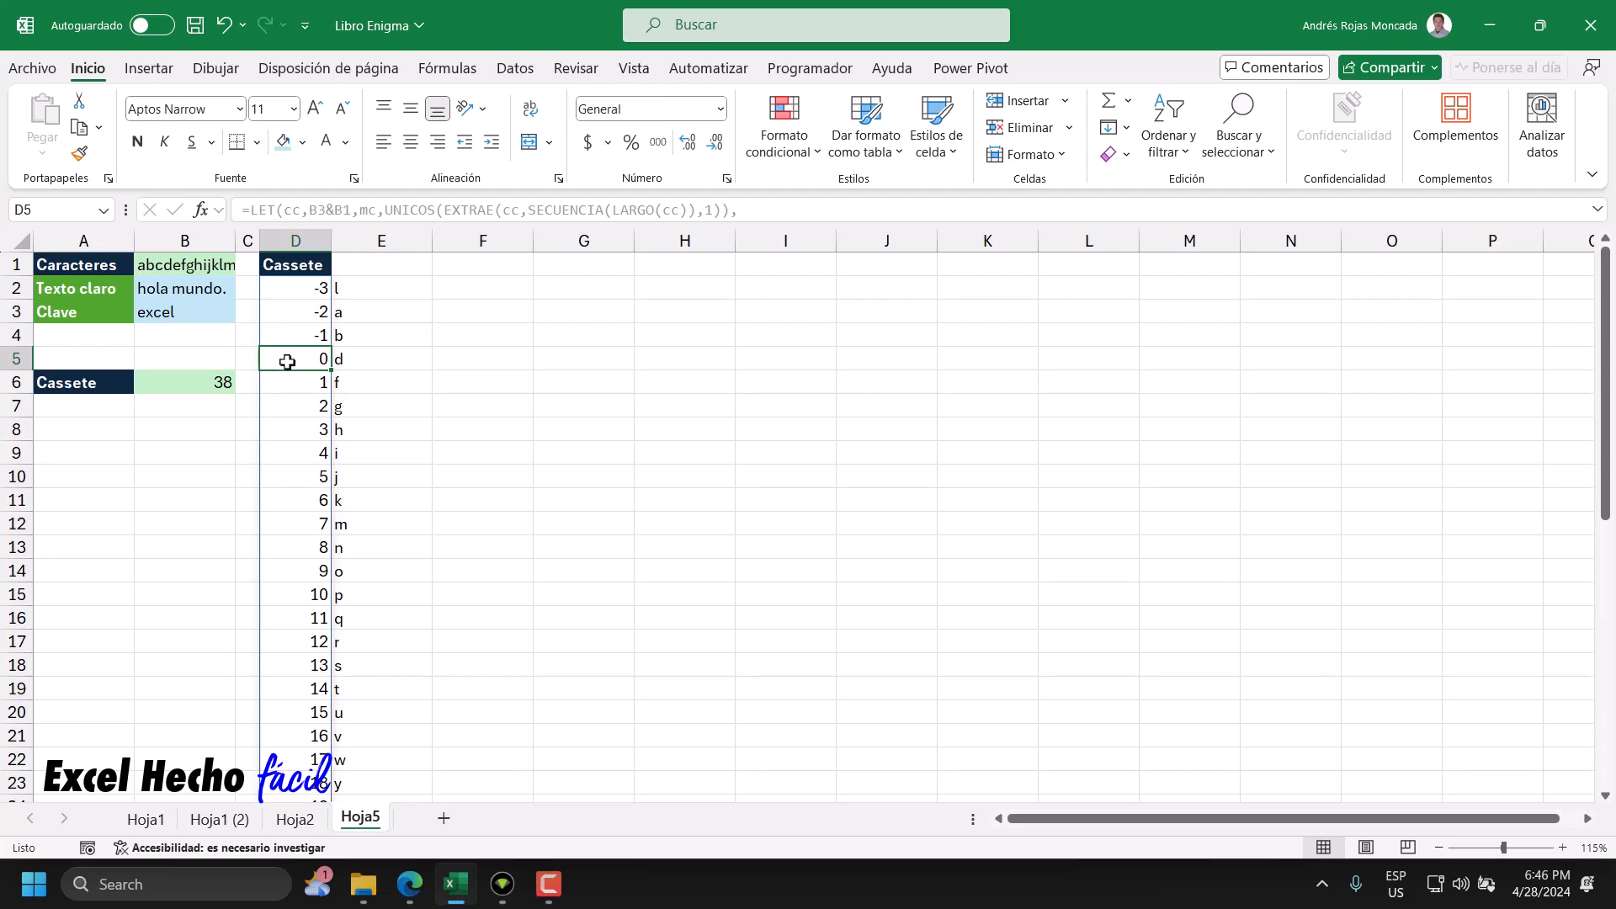
pyautogui.moveTo(300, 358); pyautogui.dragTo(303, 685)
pyautogui.click(289, 361)
pyautogui.scroll(-7, 291, 432)
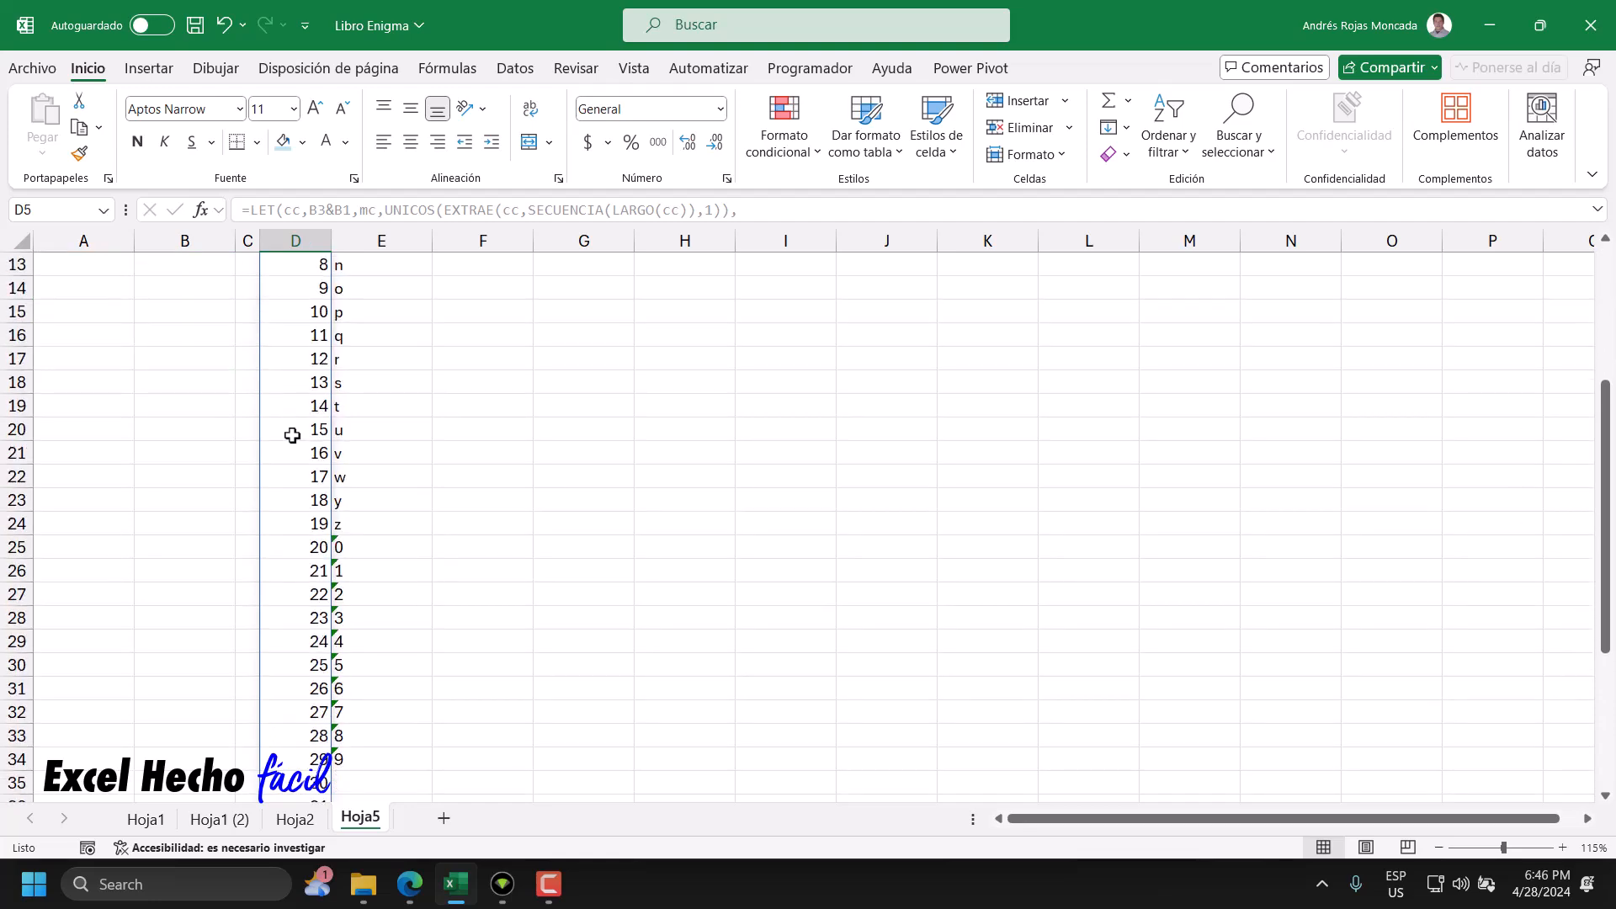
pyautogui.scroll(7, 303, 657)
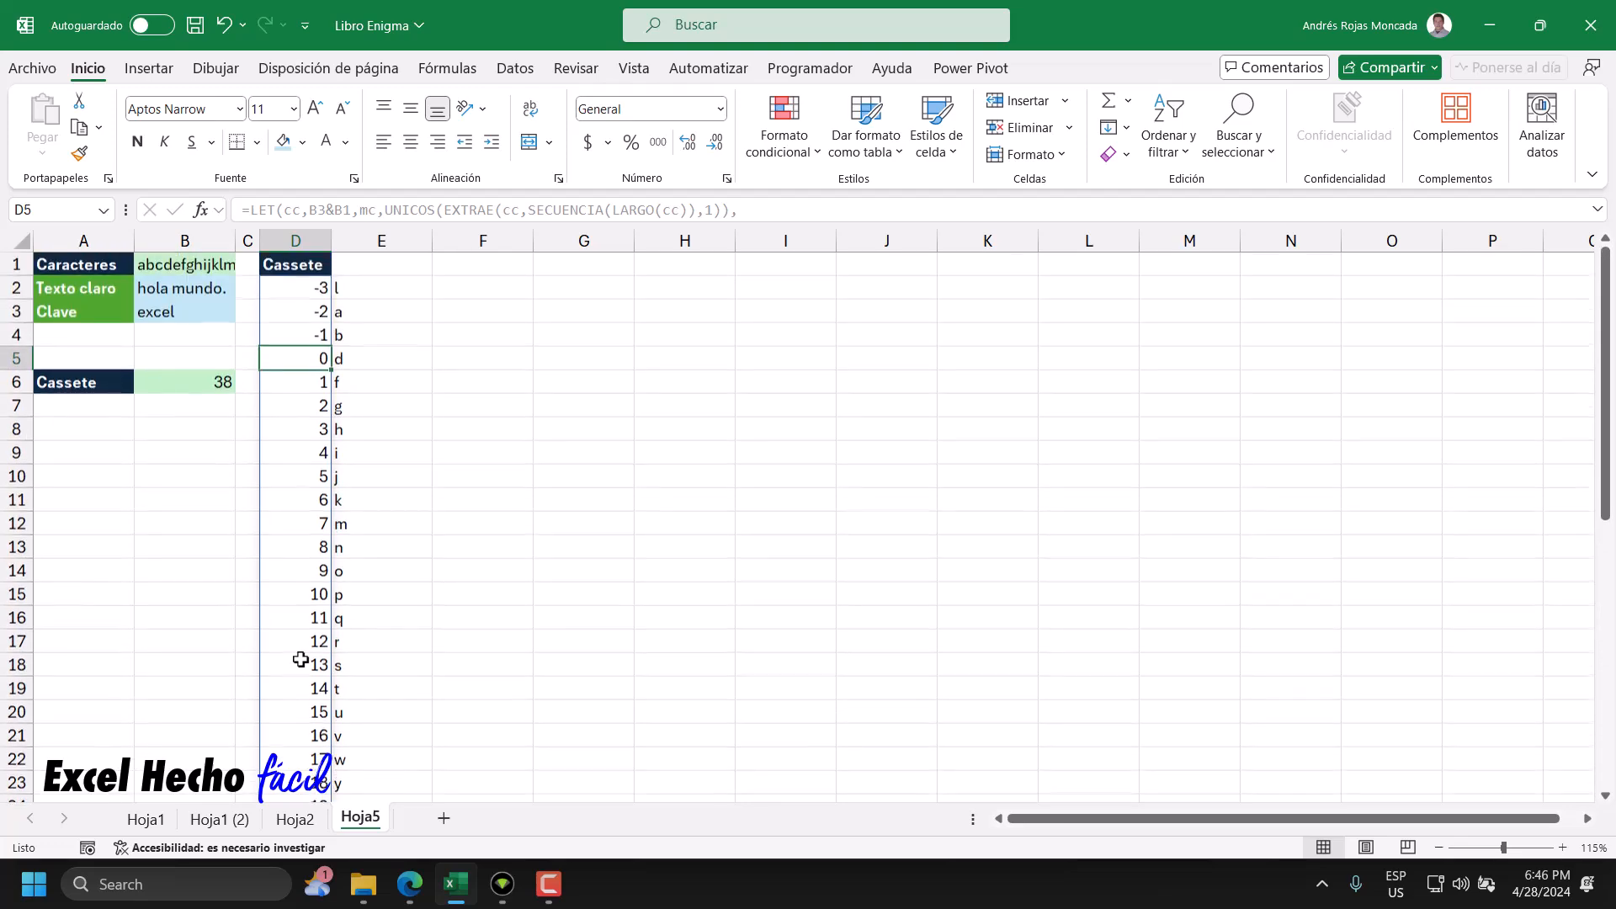
pyautogui.scroll(-7, 314, 642)
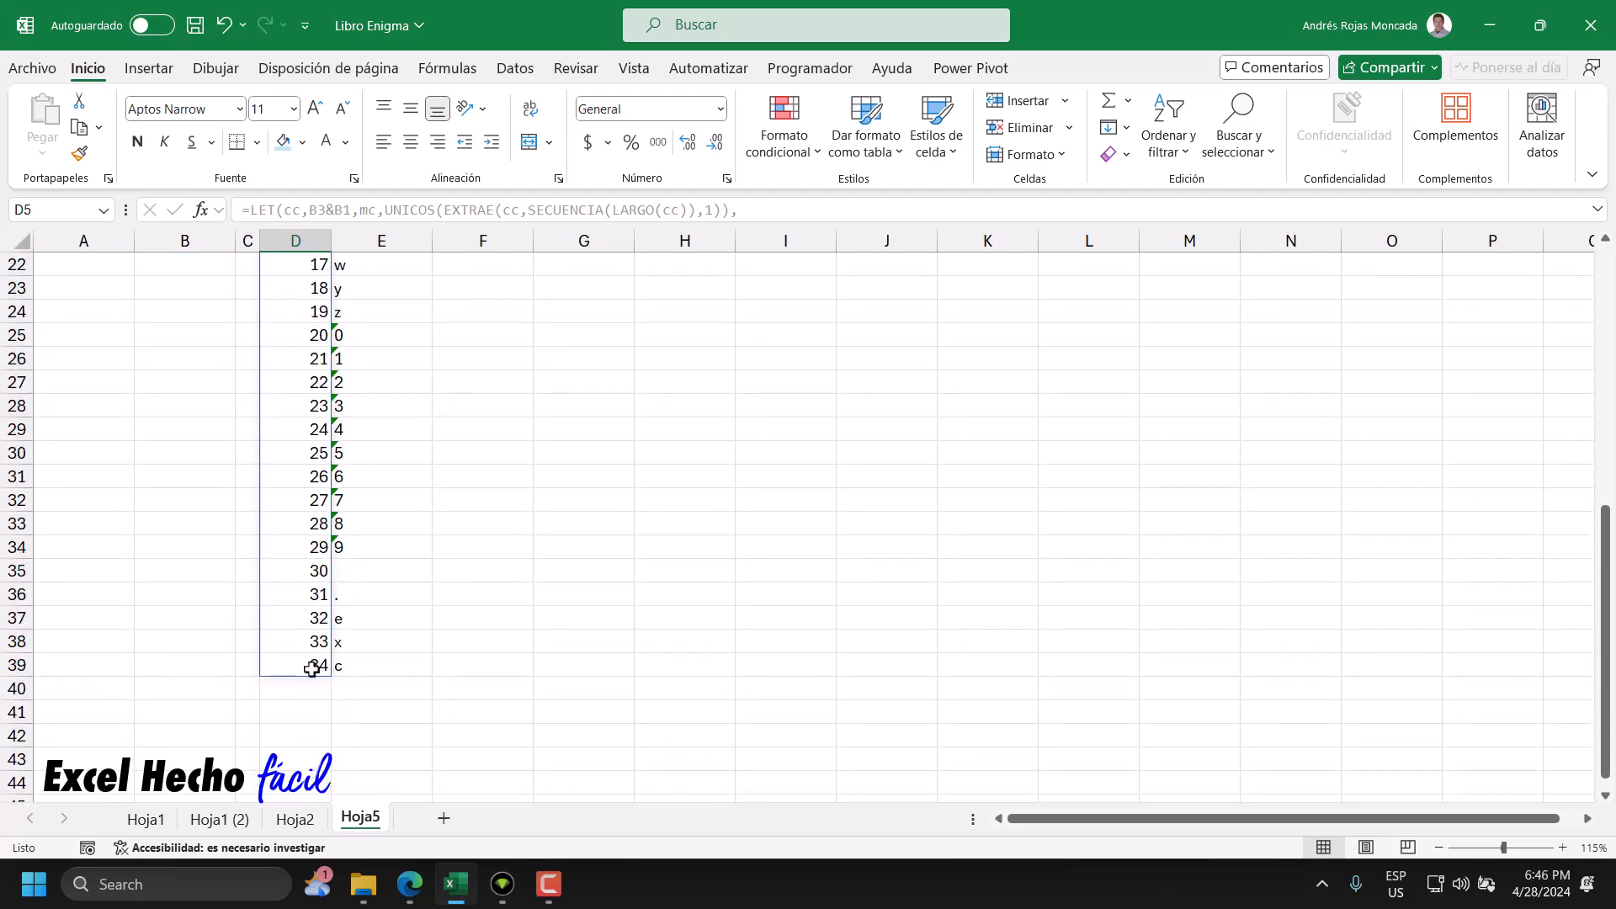
pyautogui.scroll(7, 311, 669)
pyautogui.click(313, 288)
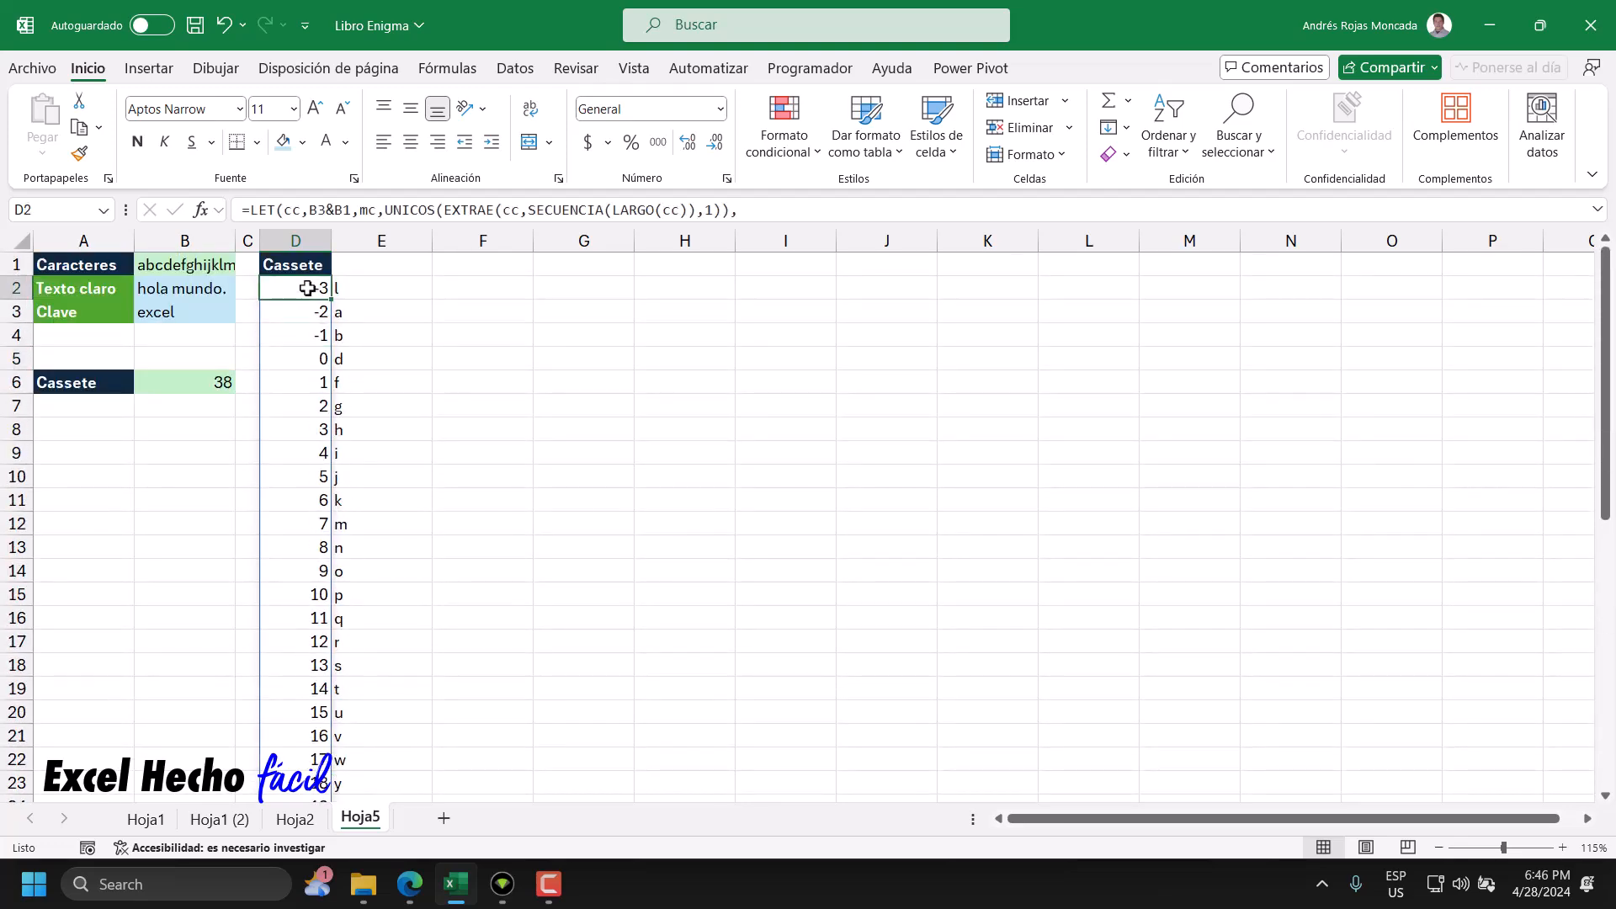
pyautogui.click(310, 311)
pyautogui.click(312, 334)
pyautogui.click(306, 357)
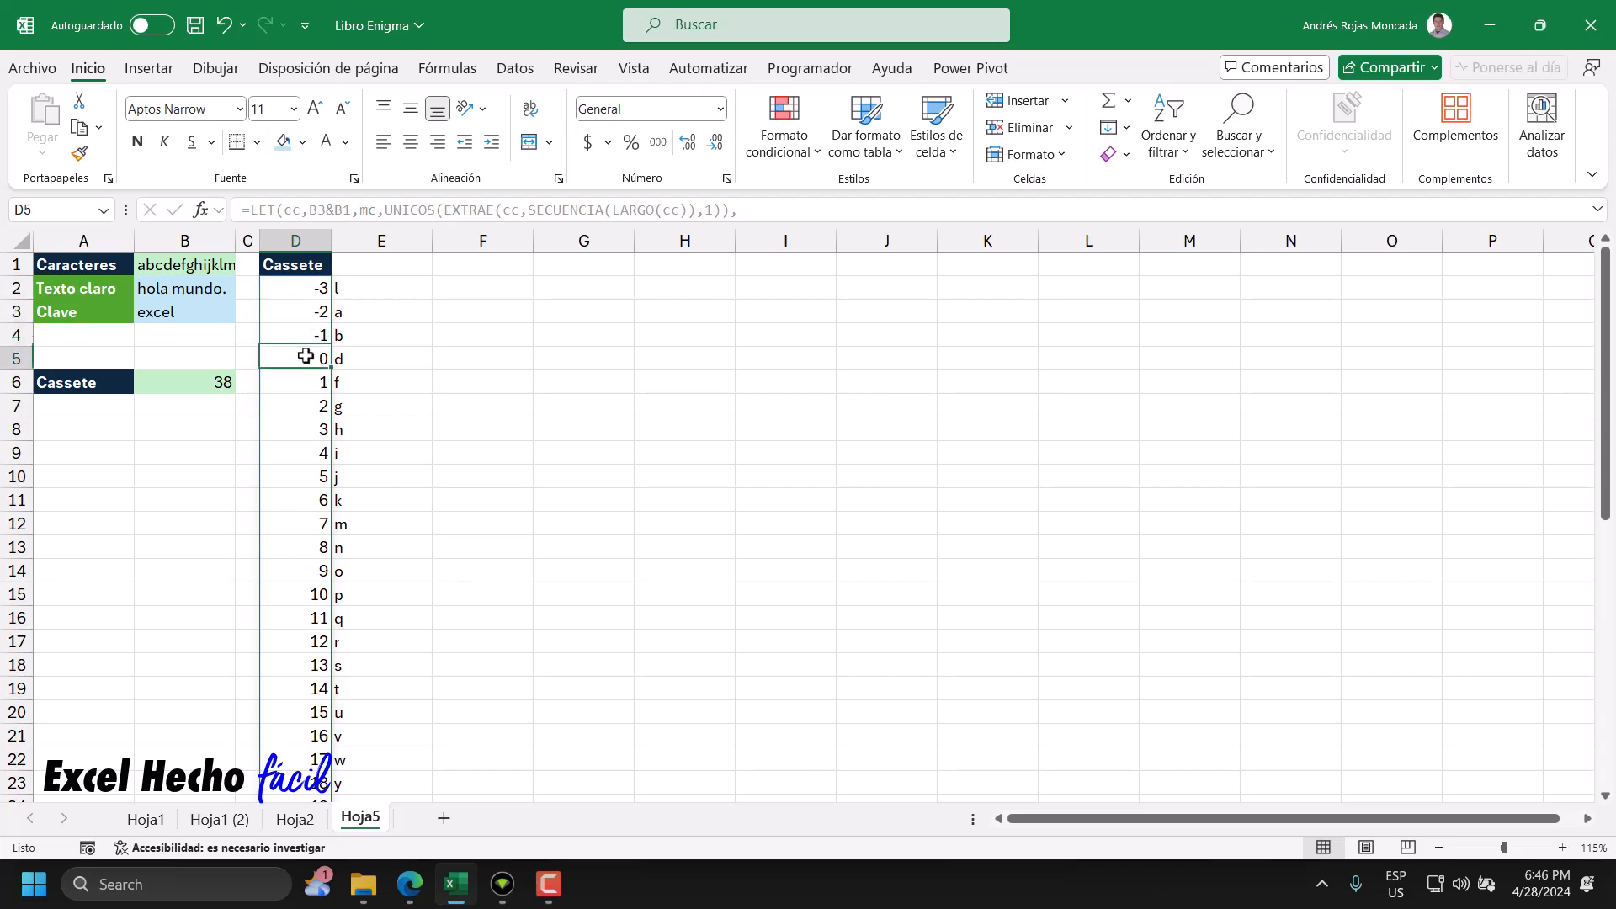
# - Assign the SECUENCIA(B6,,1-po) expression in D2's LET formula to the name se and reopen the formula's end
pyautogui.click(306, 288)
pyautogui.doubleClick(307, 289)
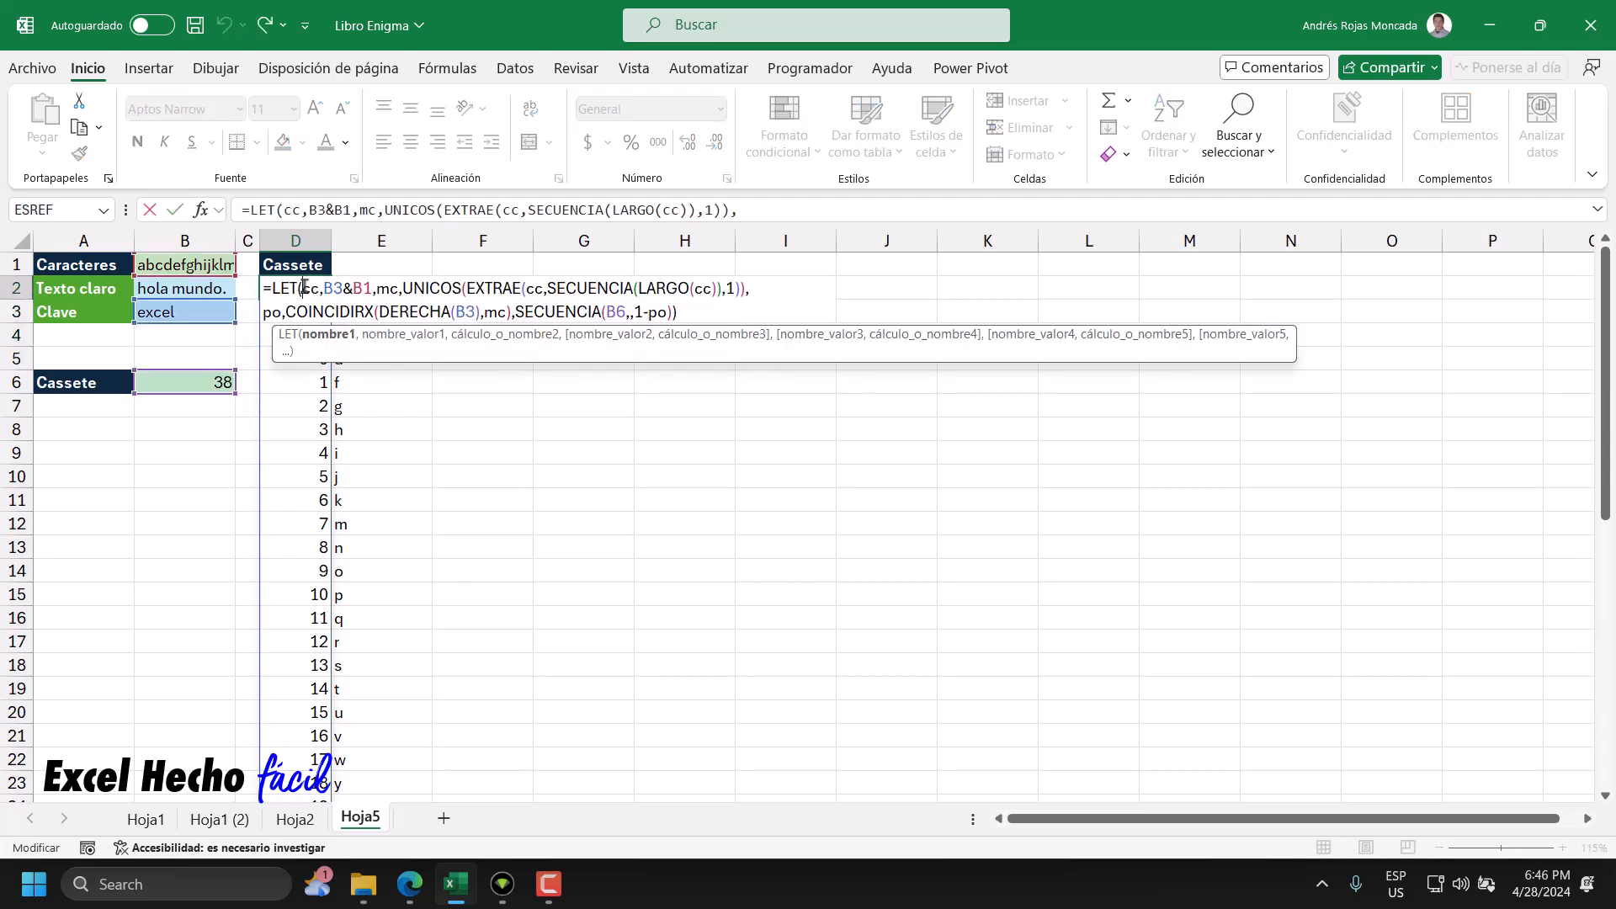
pyautogui.click(677, 312)
pyautogui.press('BackSpace')
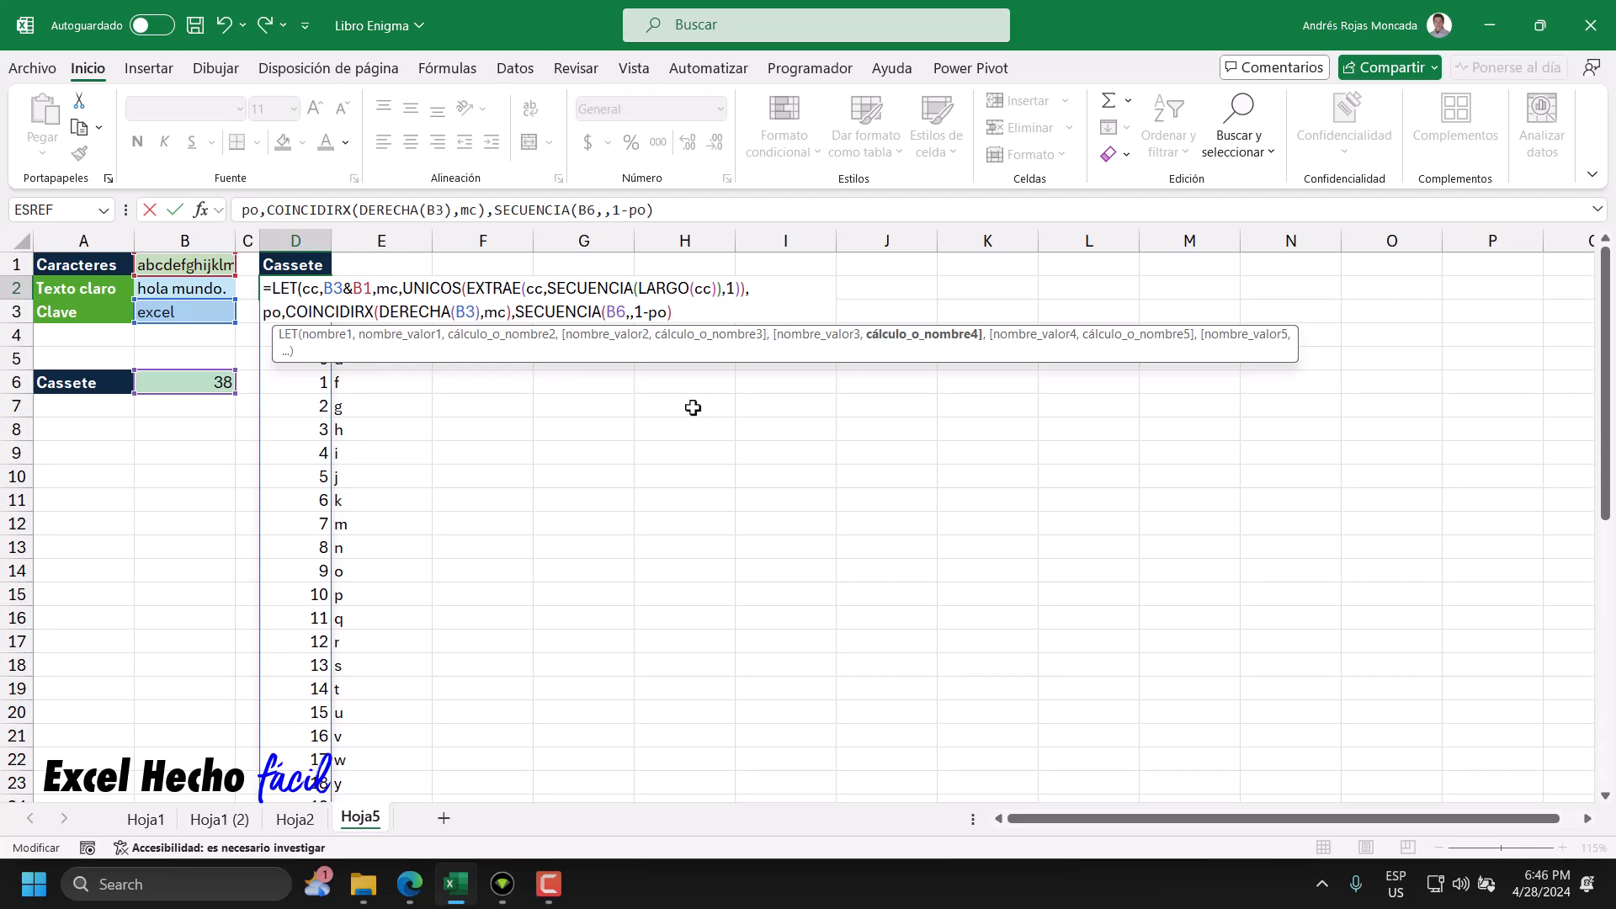
pyautogui.moveTo(669, 352); pyautogui.dragTo(727, 522)
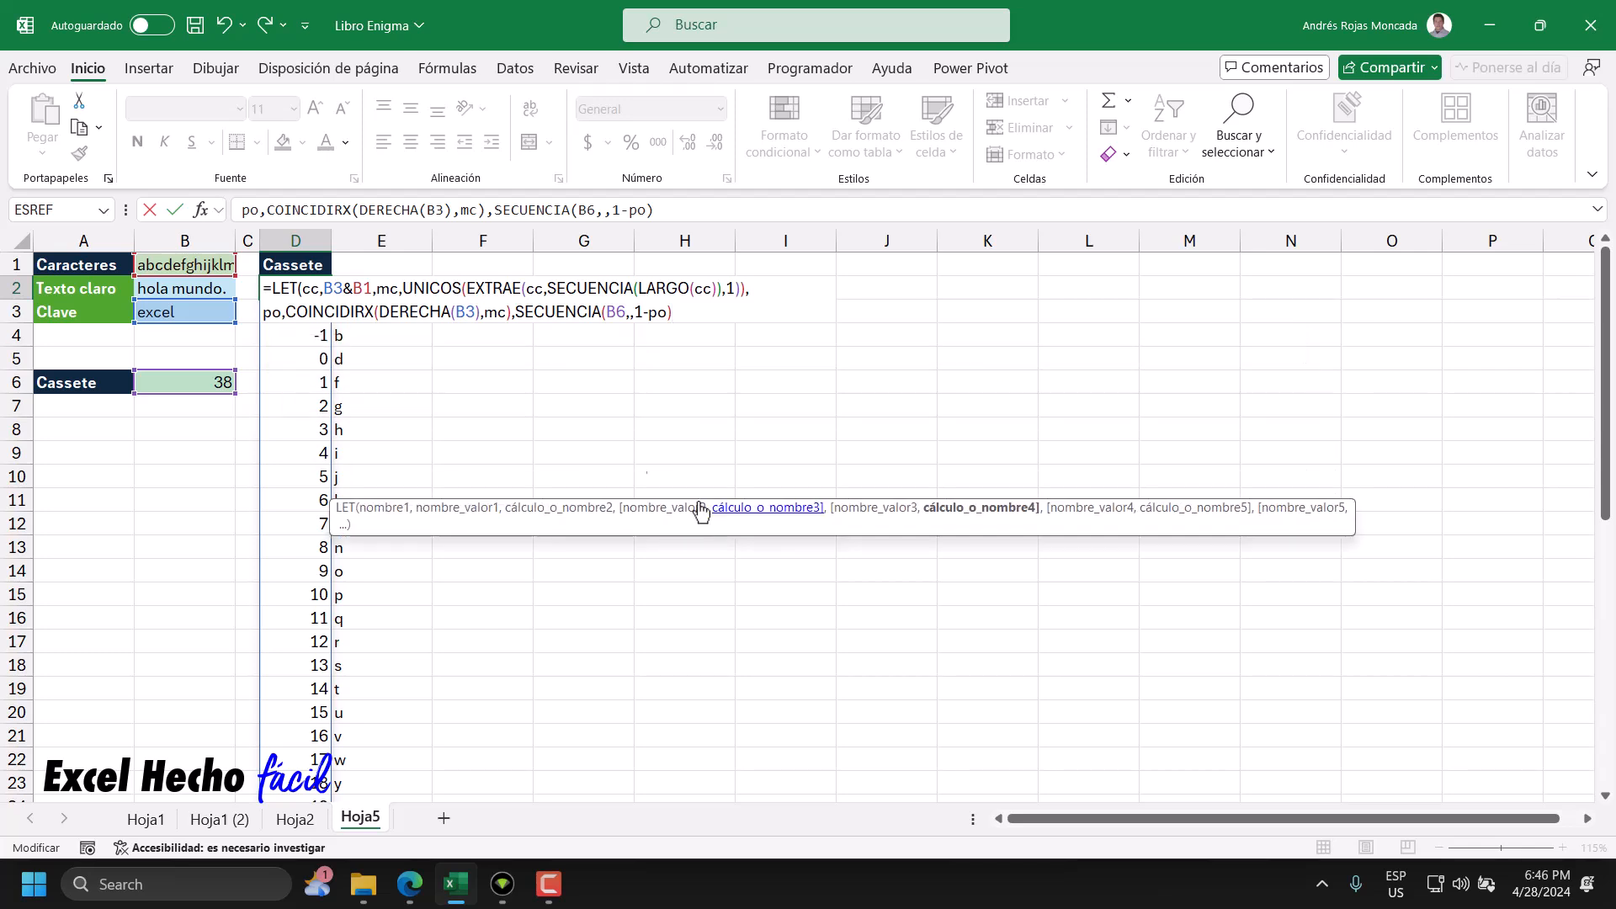
pyautogui.click(516, 315)
pyautogui.write('se,')
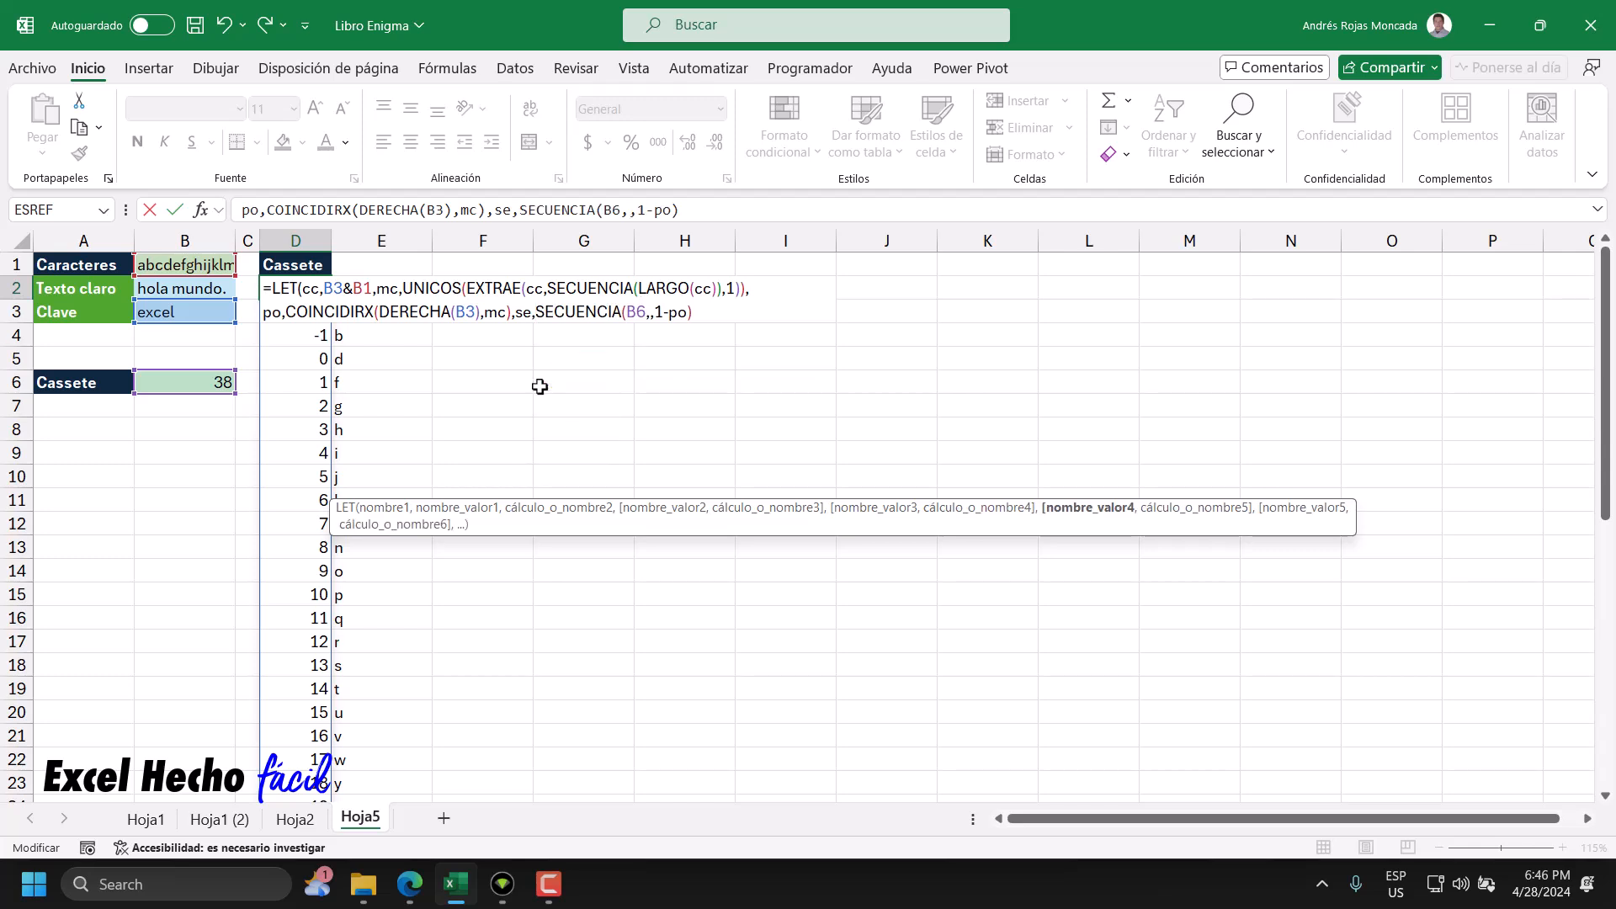
# - Have D2's LET formula return SI(se<0,se+B6,se) so negative positions wrap around by the cassette length
pyautogui.click(707, 314)
pyautogui.write(',SI(')
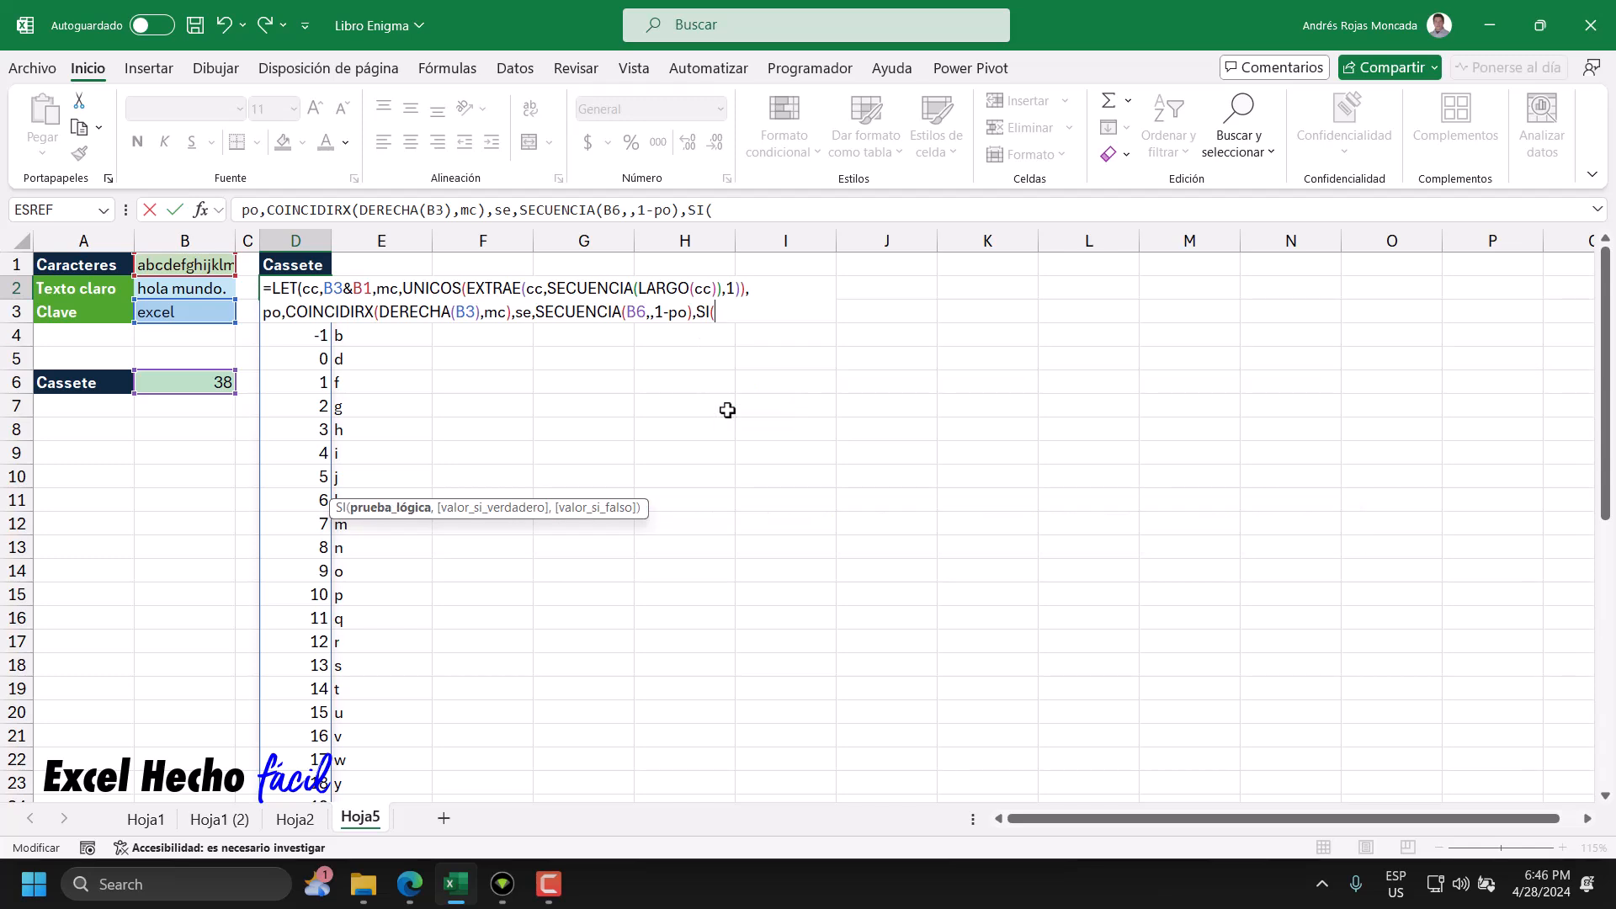
pyautogui.write('se<0,')
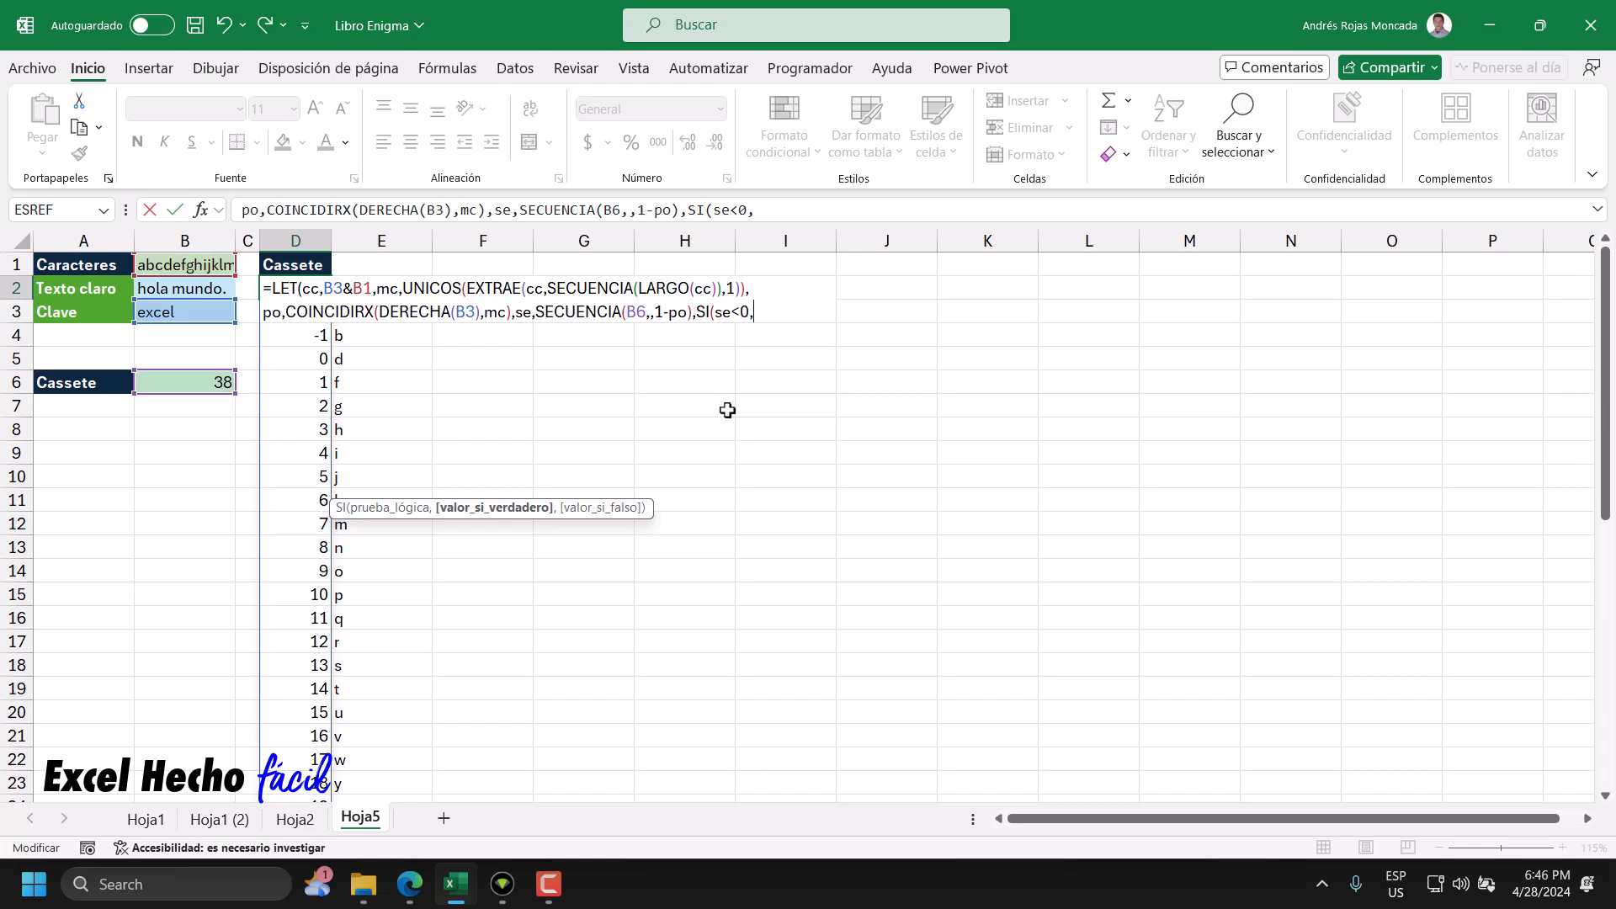
pyautogui.write('se')
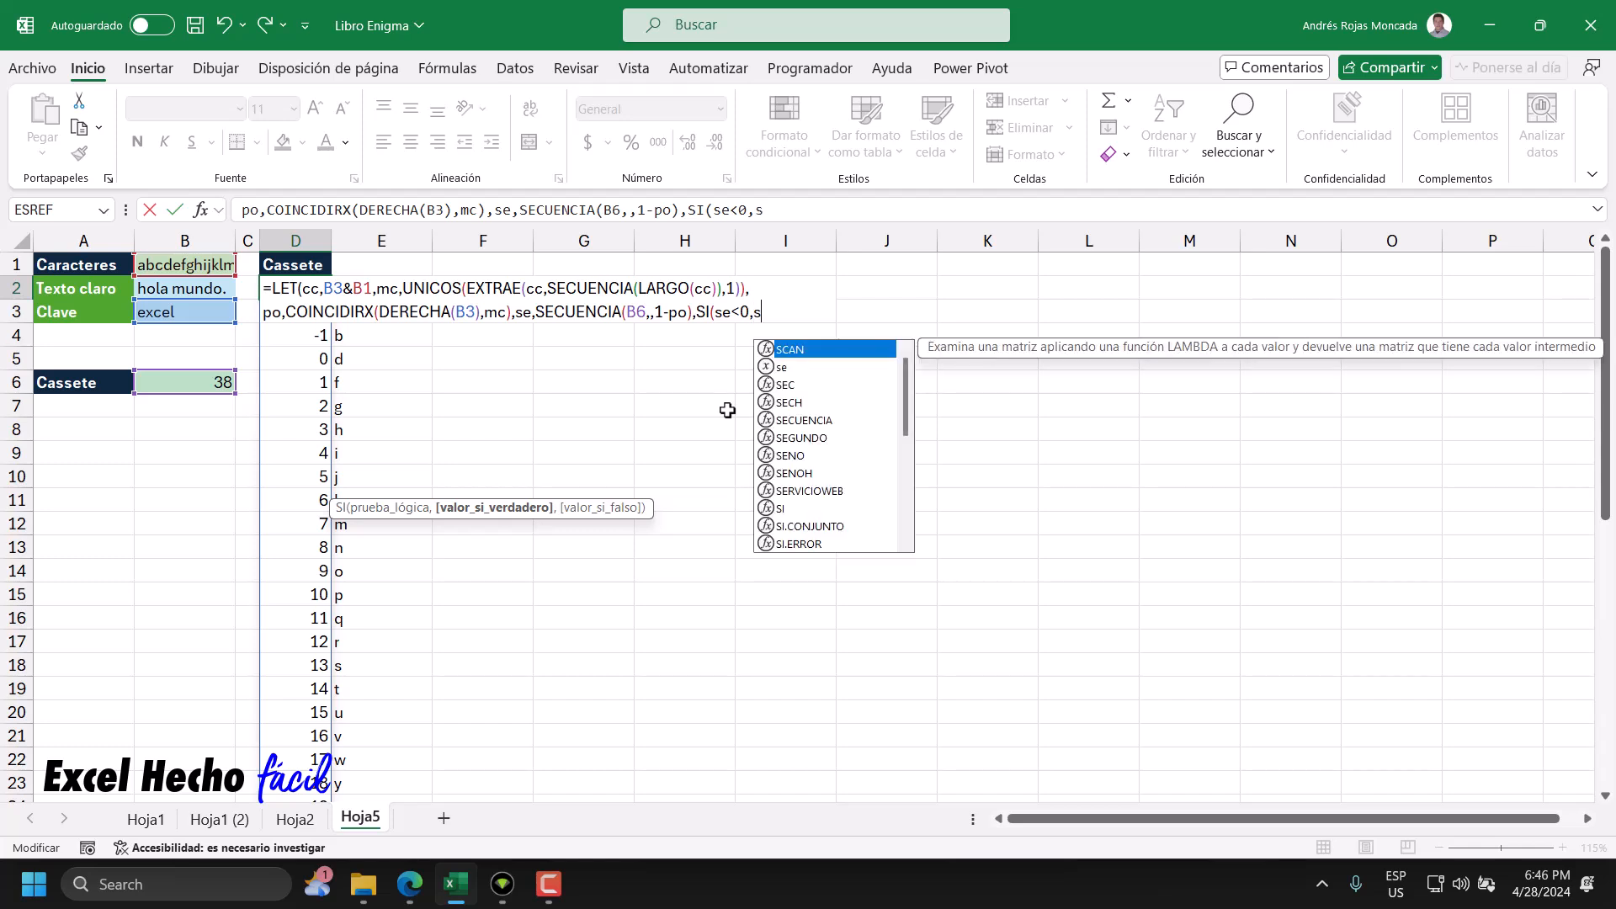
pyautogui.write('+')
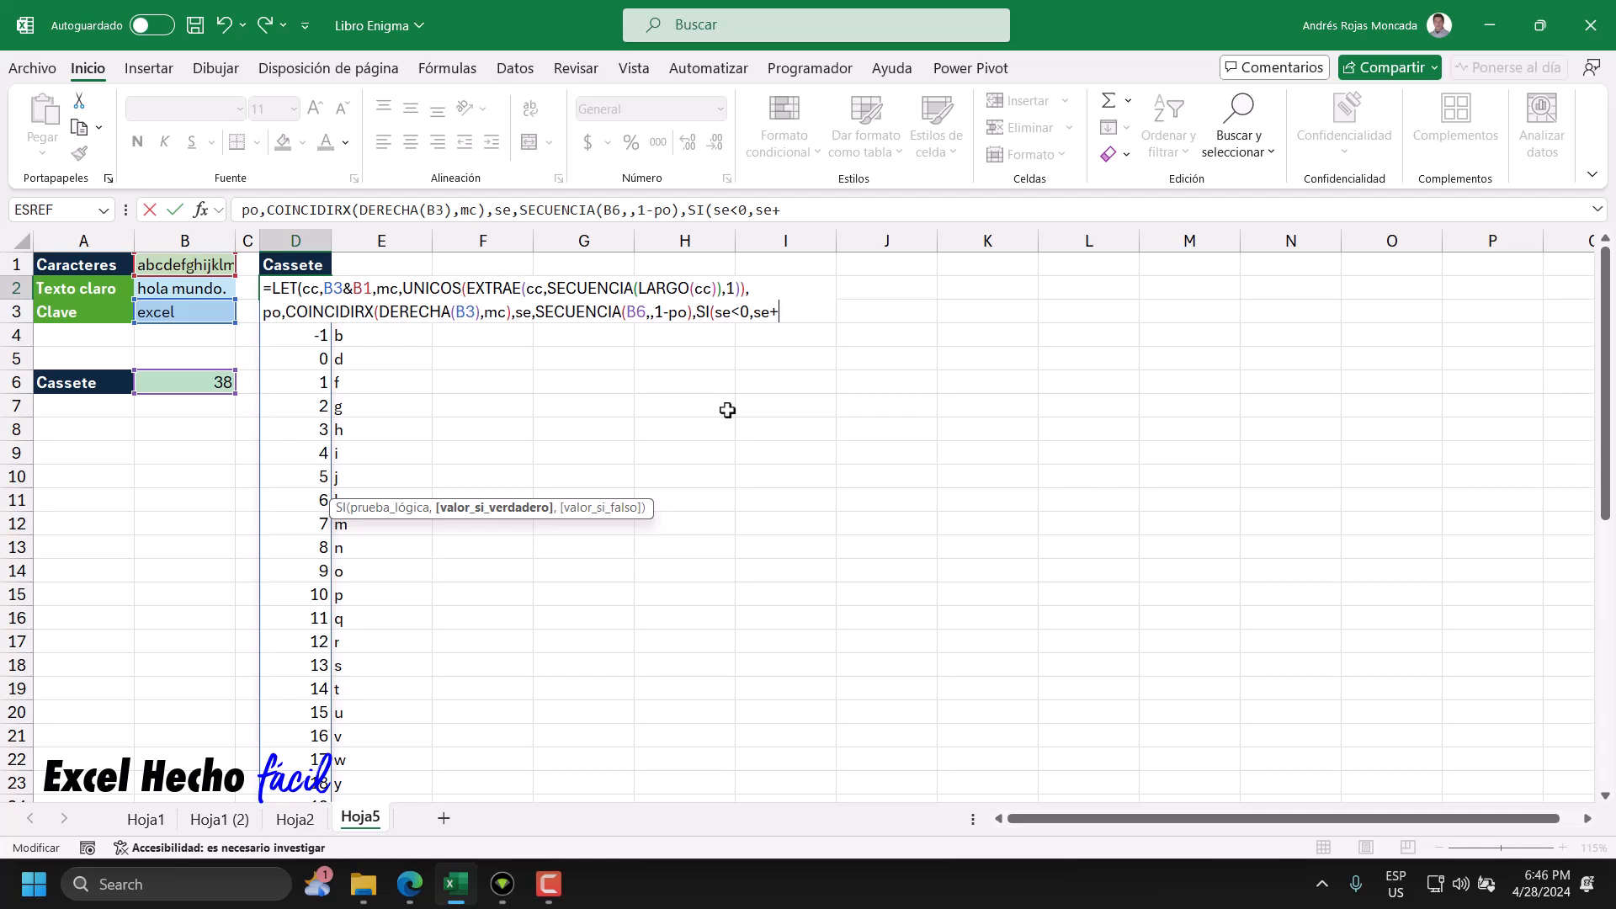
pyautogui.click(185, 379)
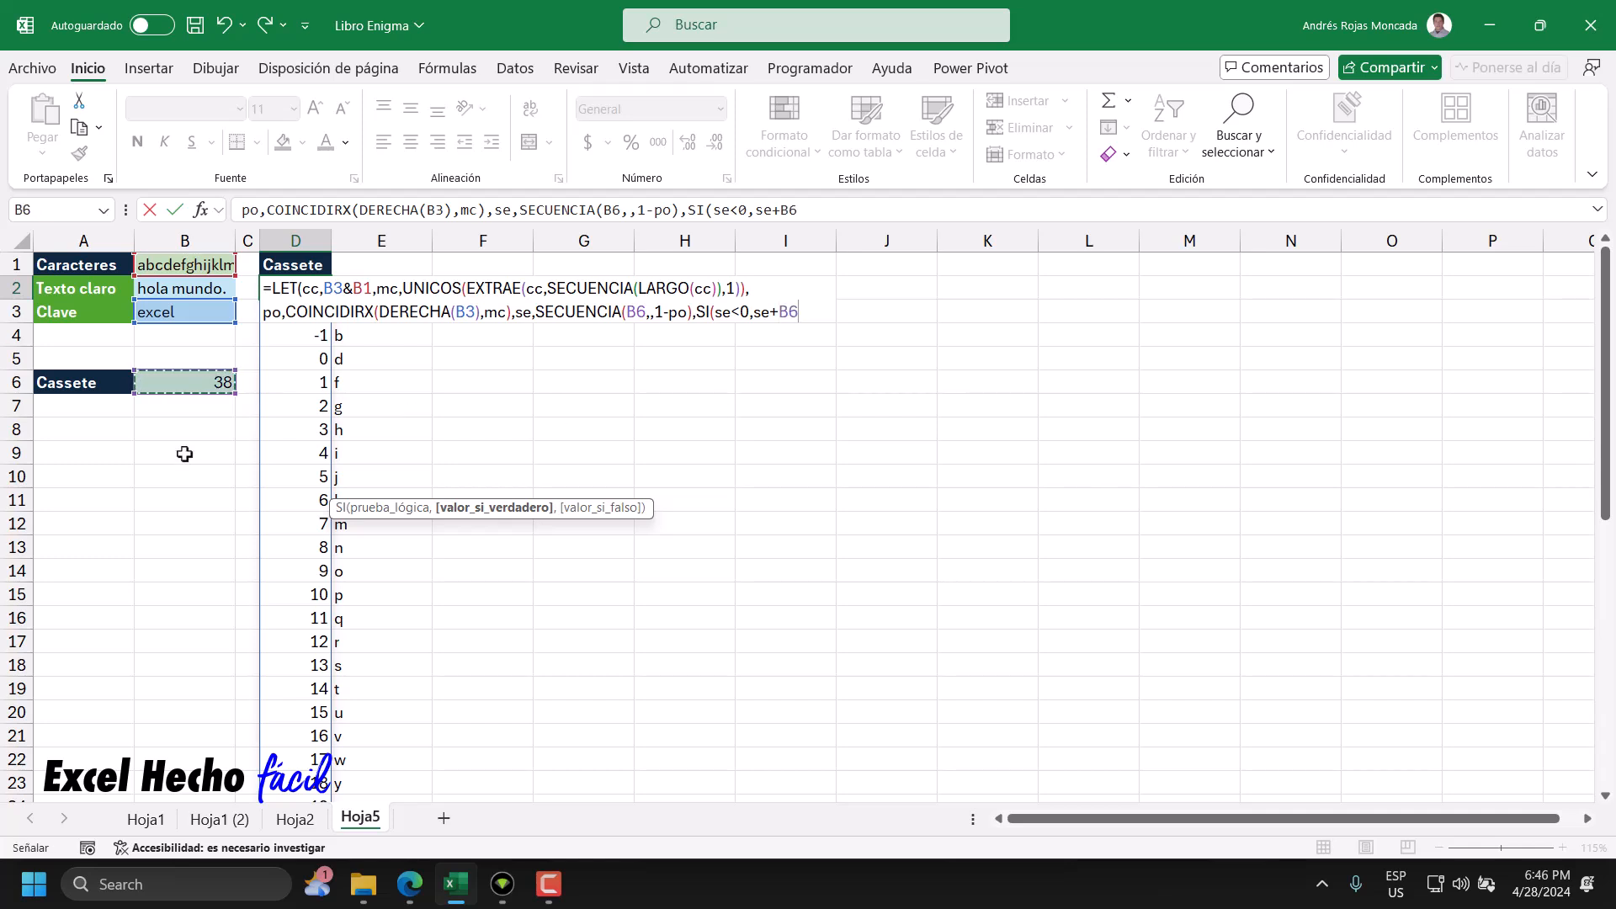
pyautogui.write(',se')
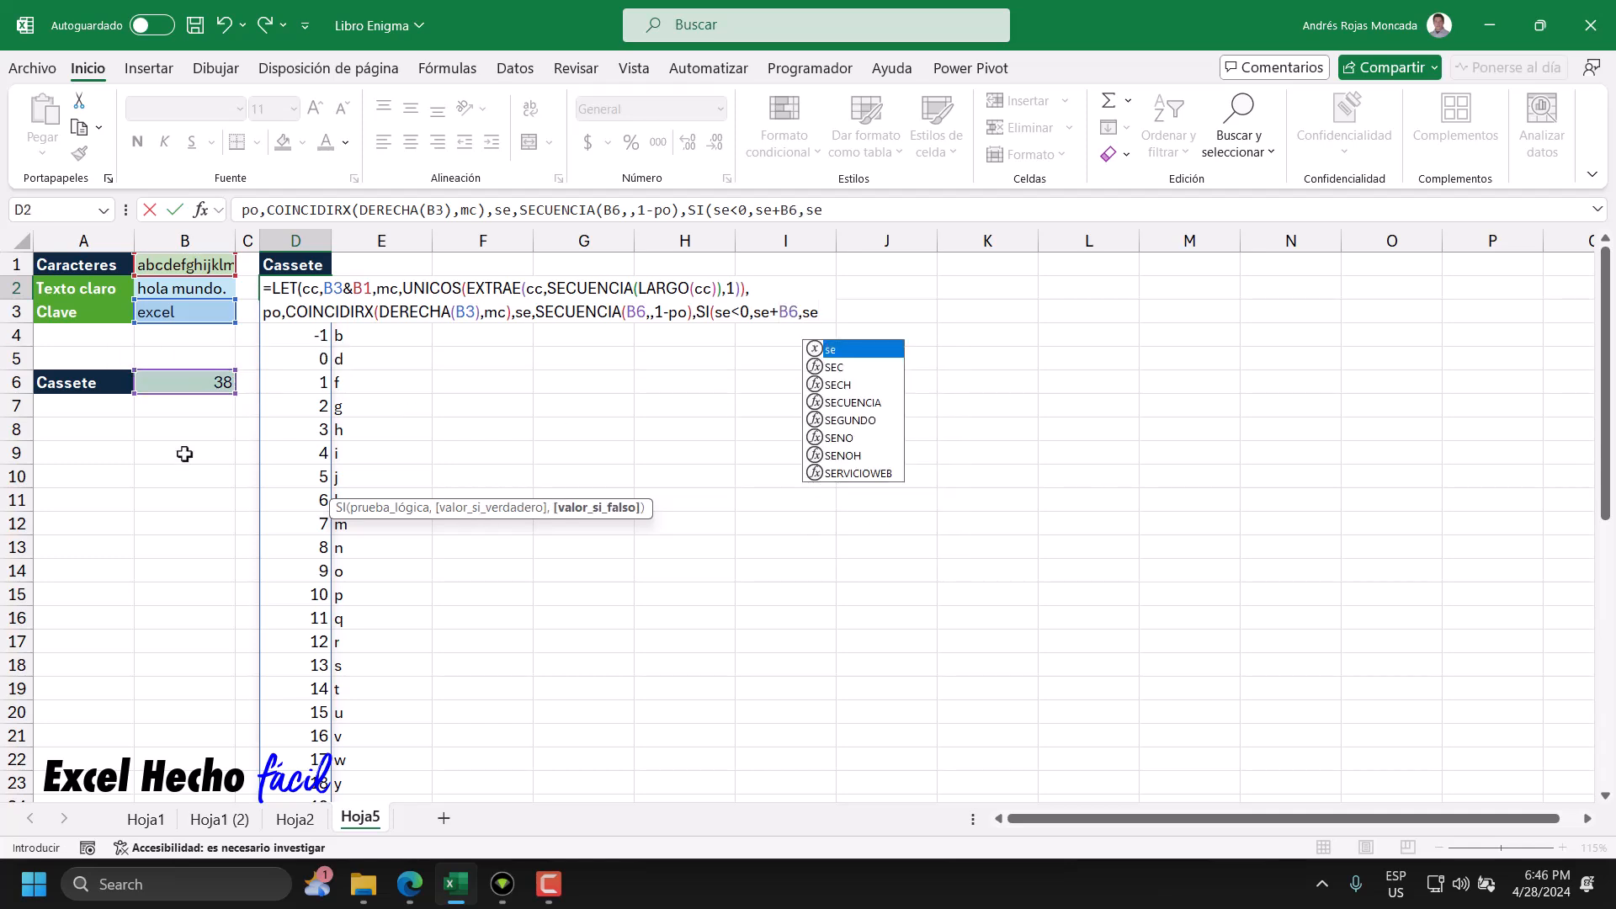
pyautogui.write(')')
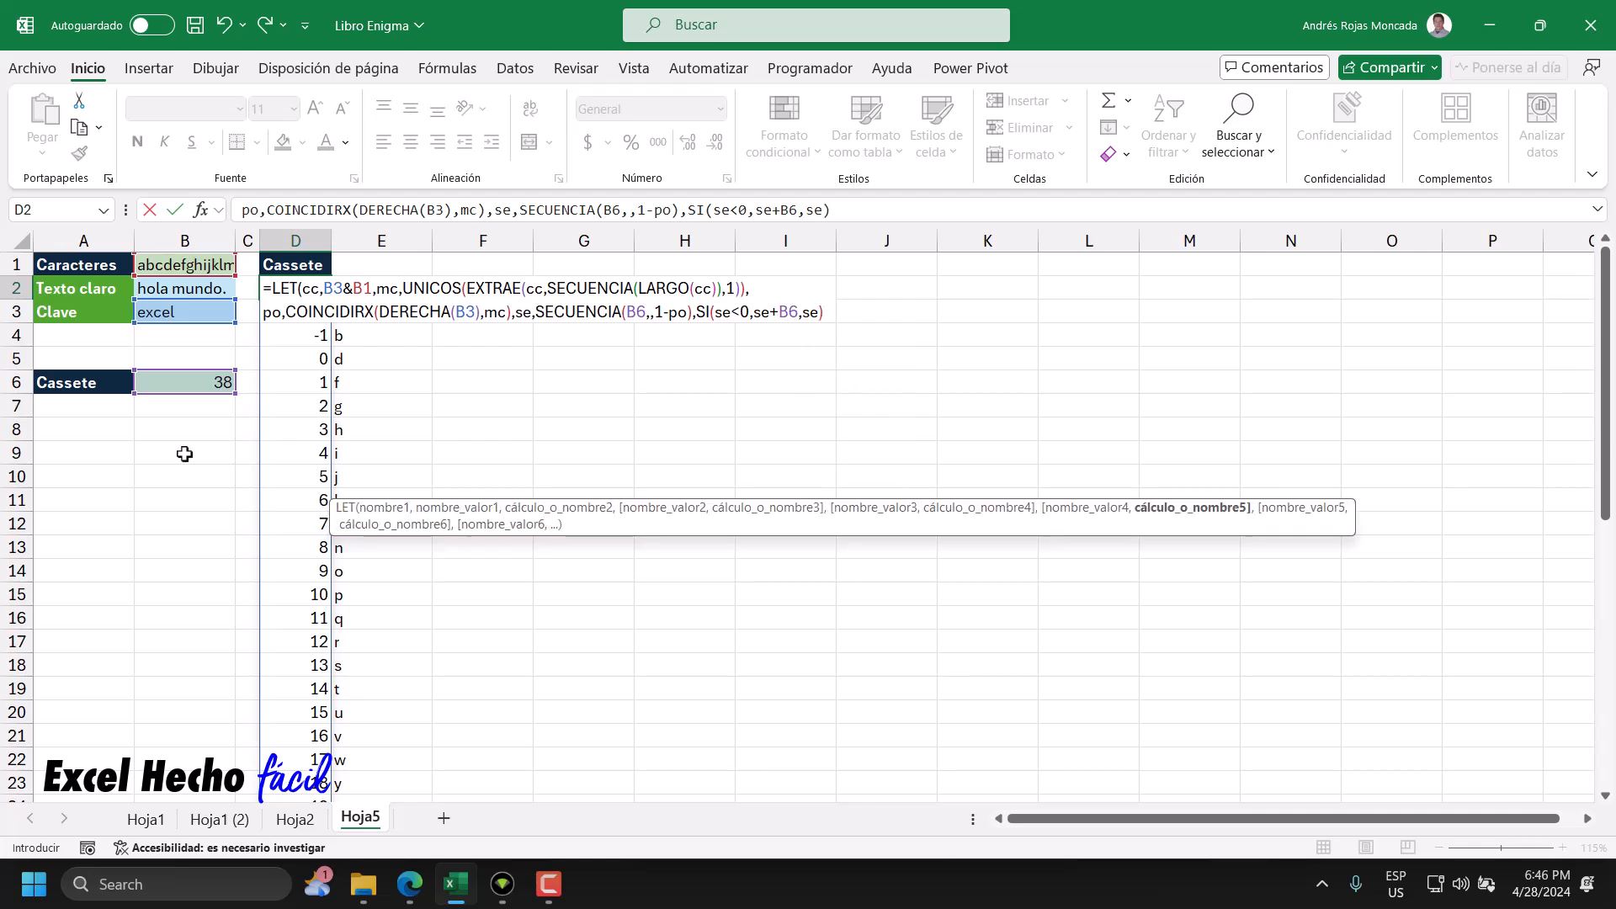
pyautogui.write(')')
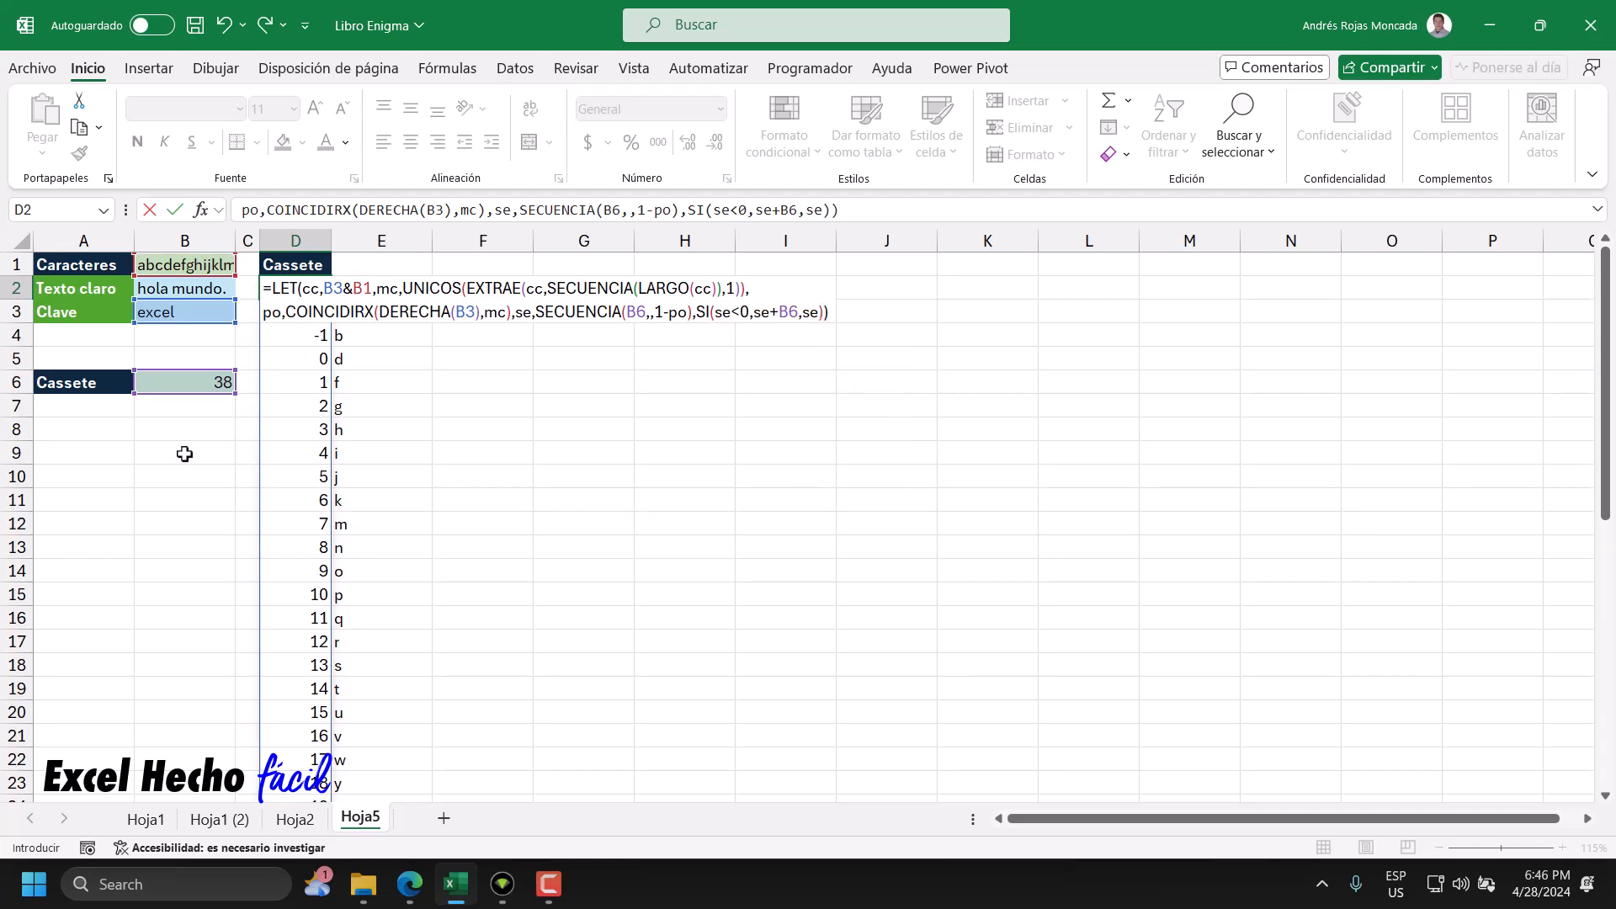
pyautogui.press('Return')
# - Check the adjusted position numbers in column D, from D2 down to the end of the sequence
pyautogui.click(294, 361)
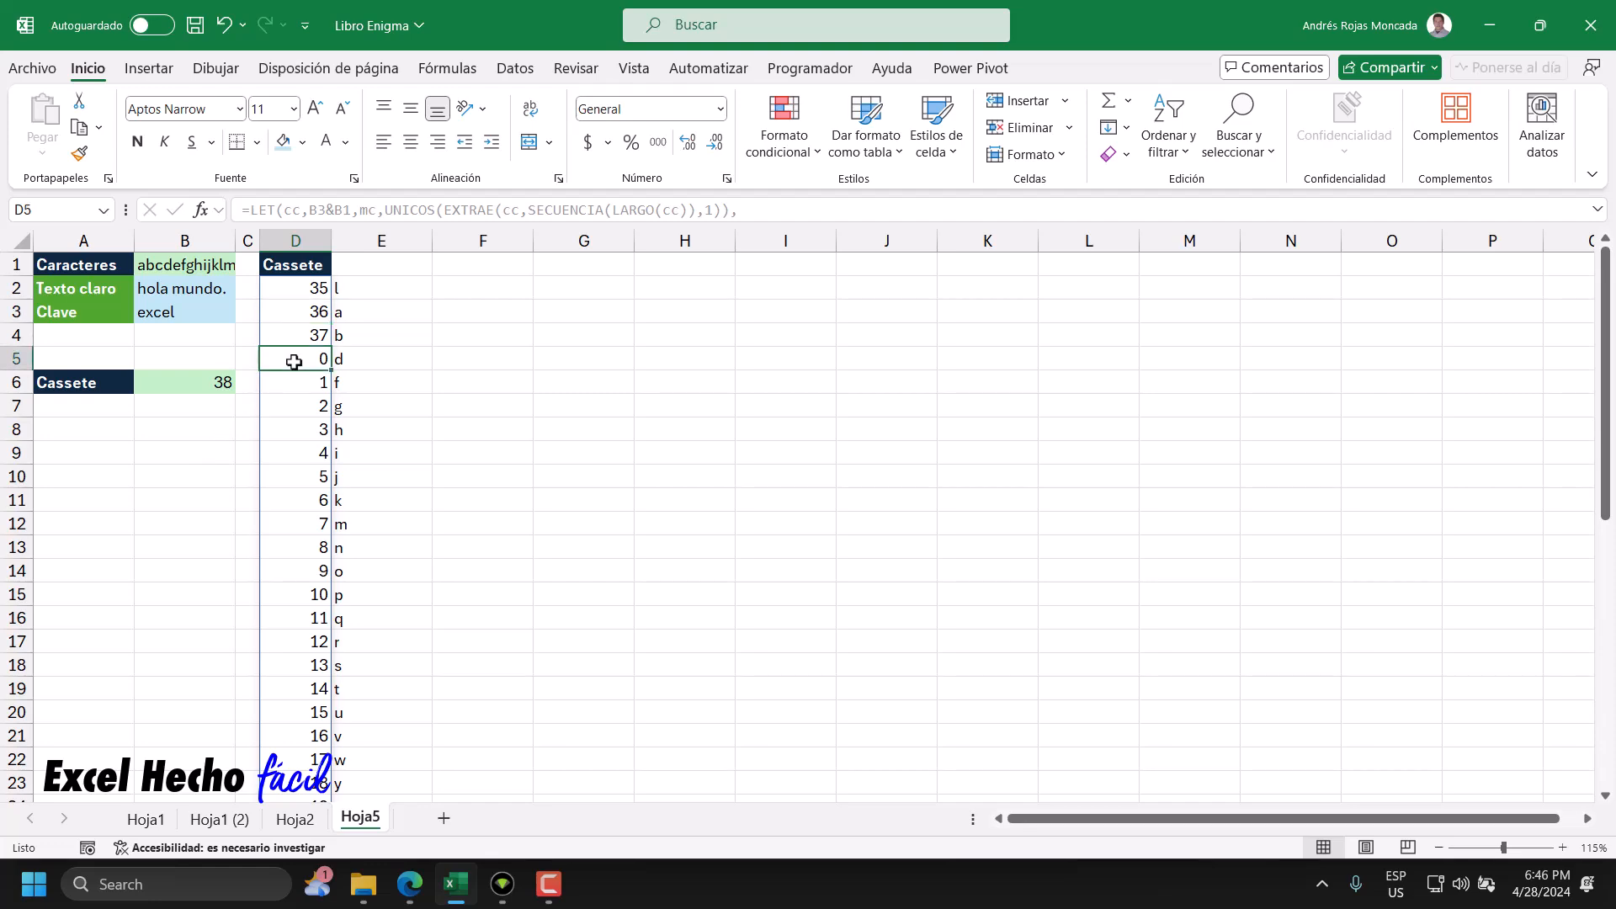
pyautogui.scroll(-9, 296, 360)
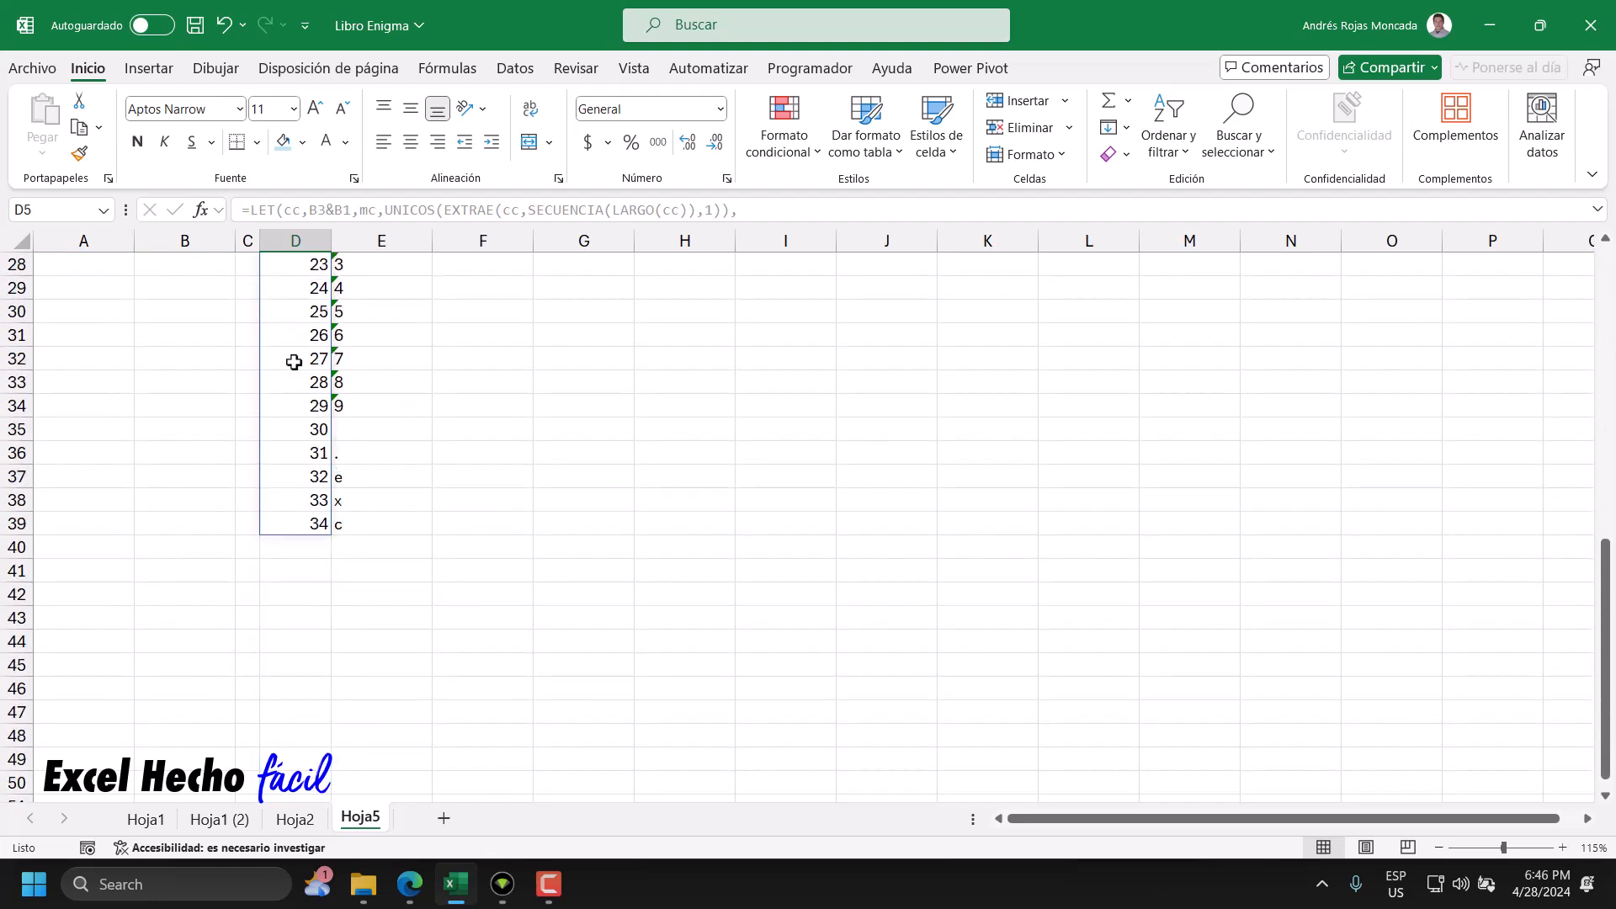
pyautogui.click(307, 527)
pyautogui.scroll(9, 306, 525)
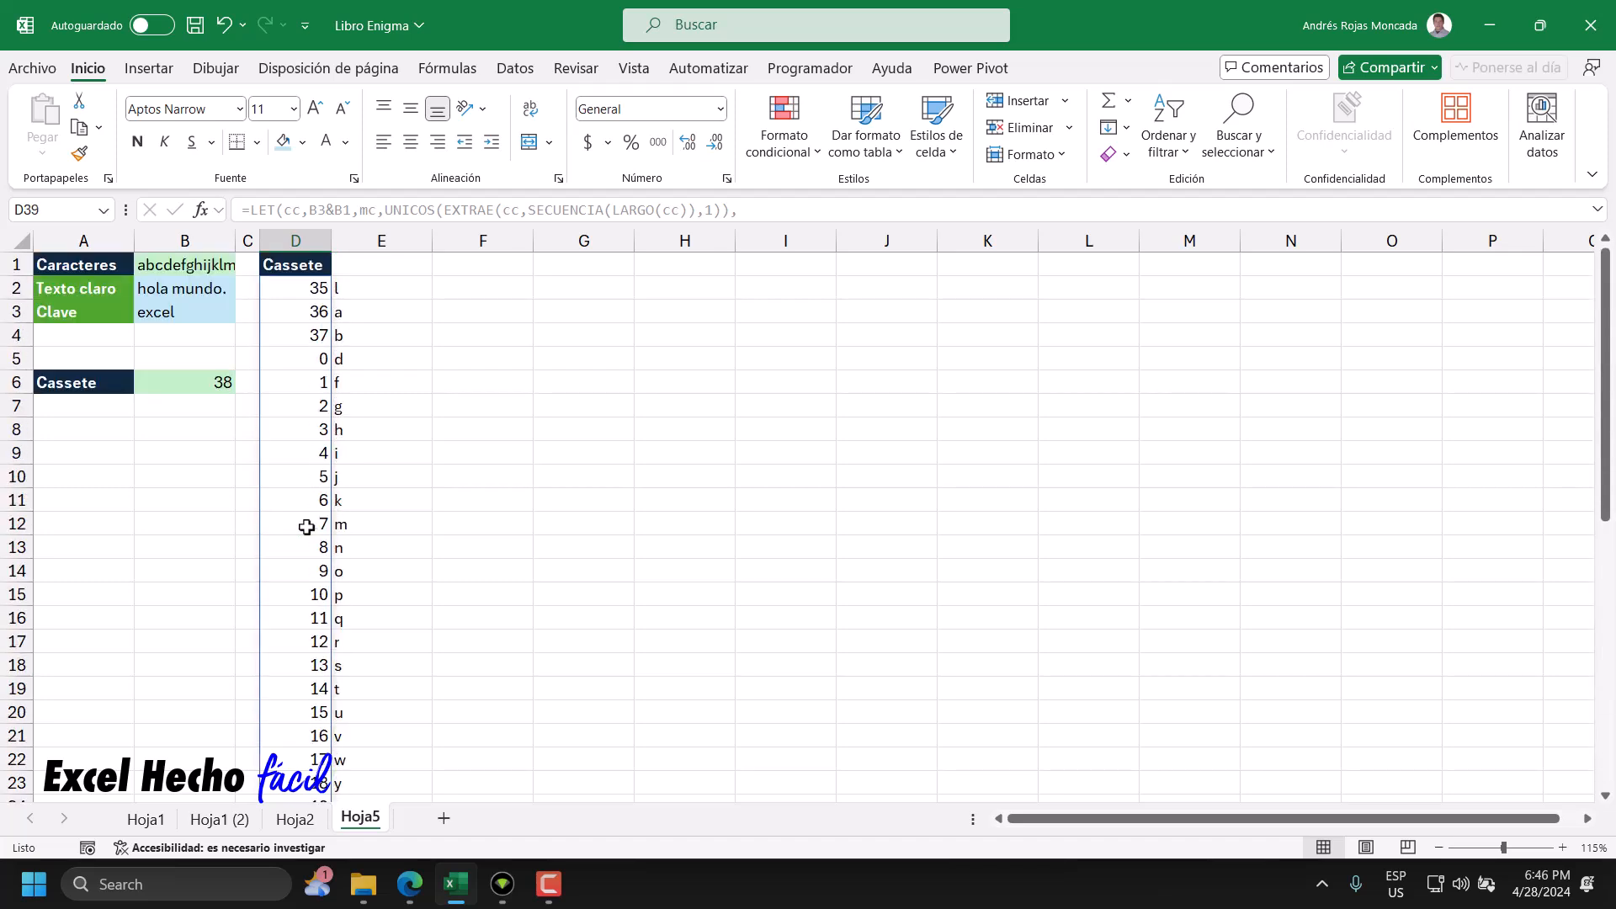
pyautogui.click(308, 287)
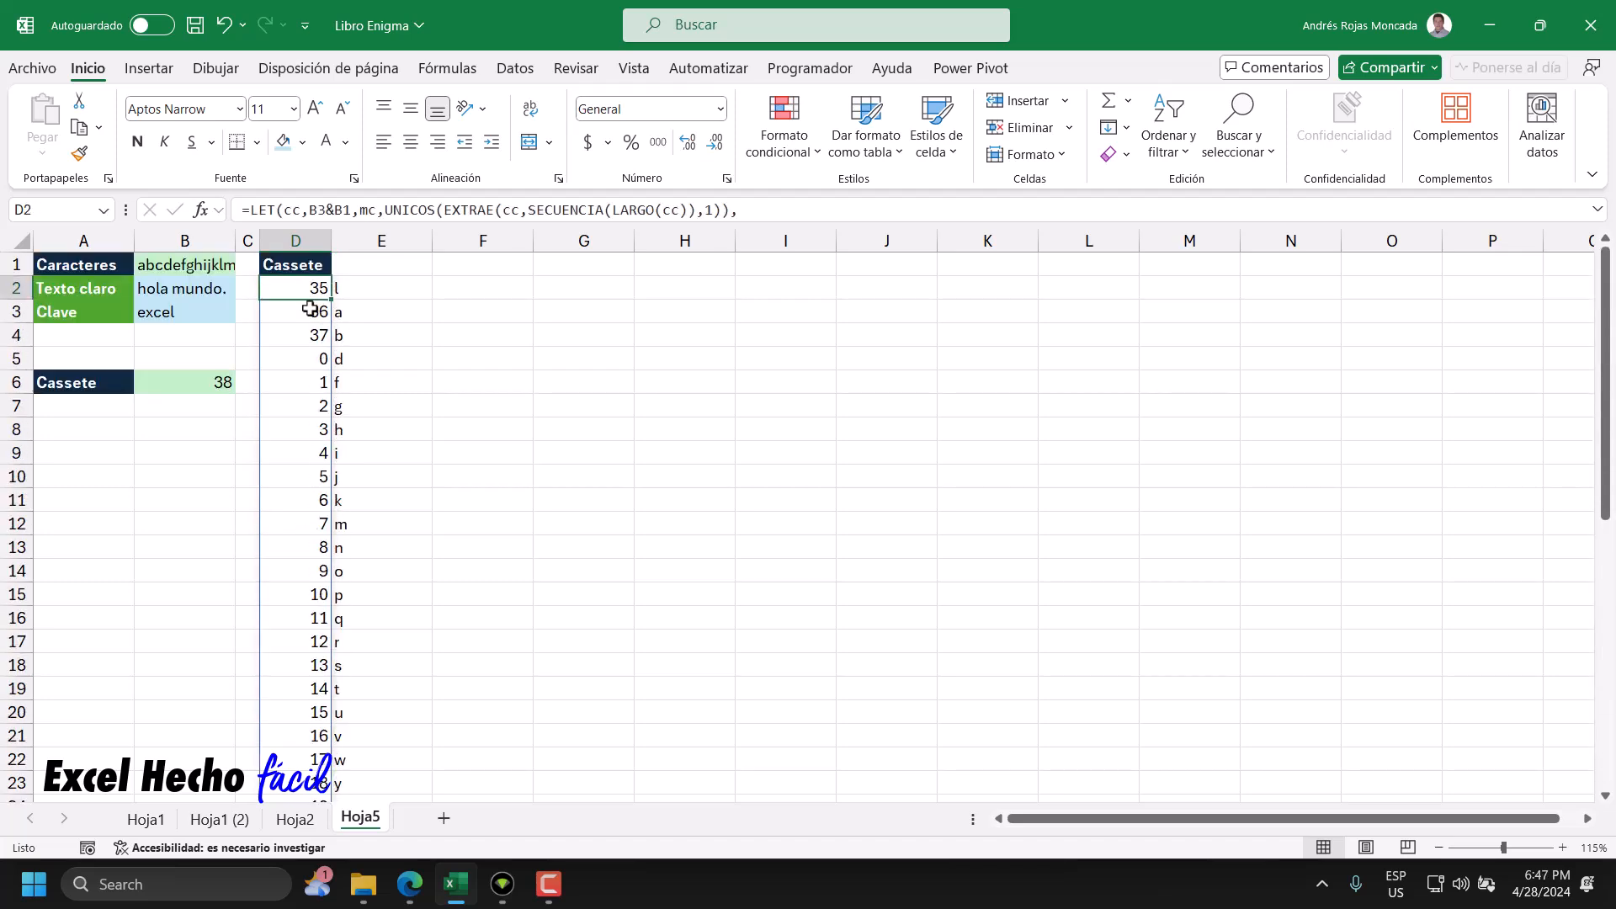
pyautogui.click(311, 309)
pyautogui.click(311, 332)
# - Have D2's LET formula return ORDENARPOR(mc,SI(se<0,se+B6,se)) so the characters are sorted by the wrapped positions
pyautogui.doubleClick(311, 288)
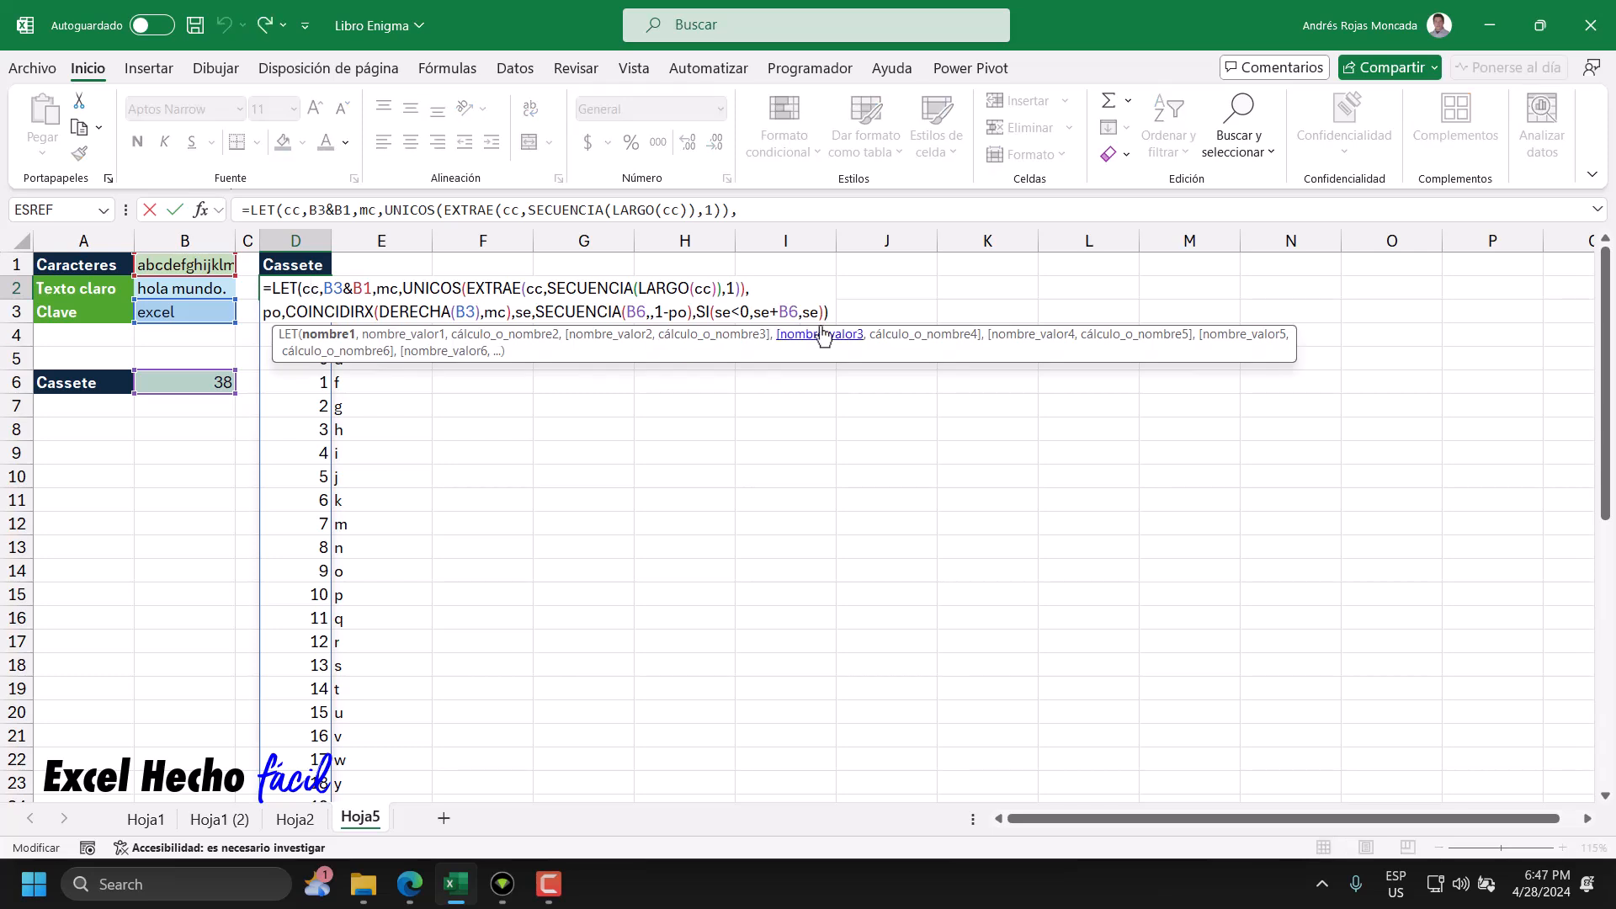
pyautogui.press('BackSpace')
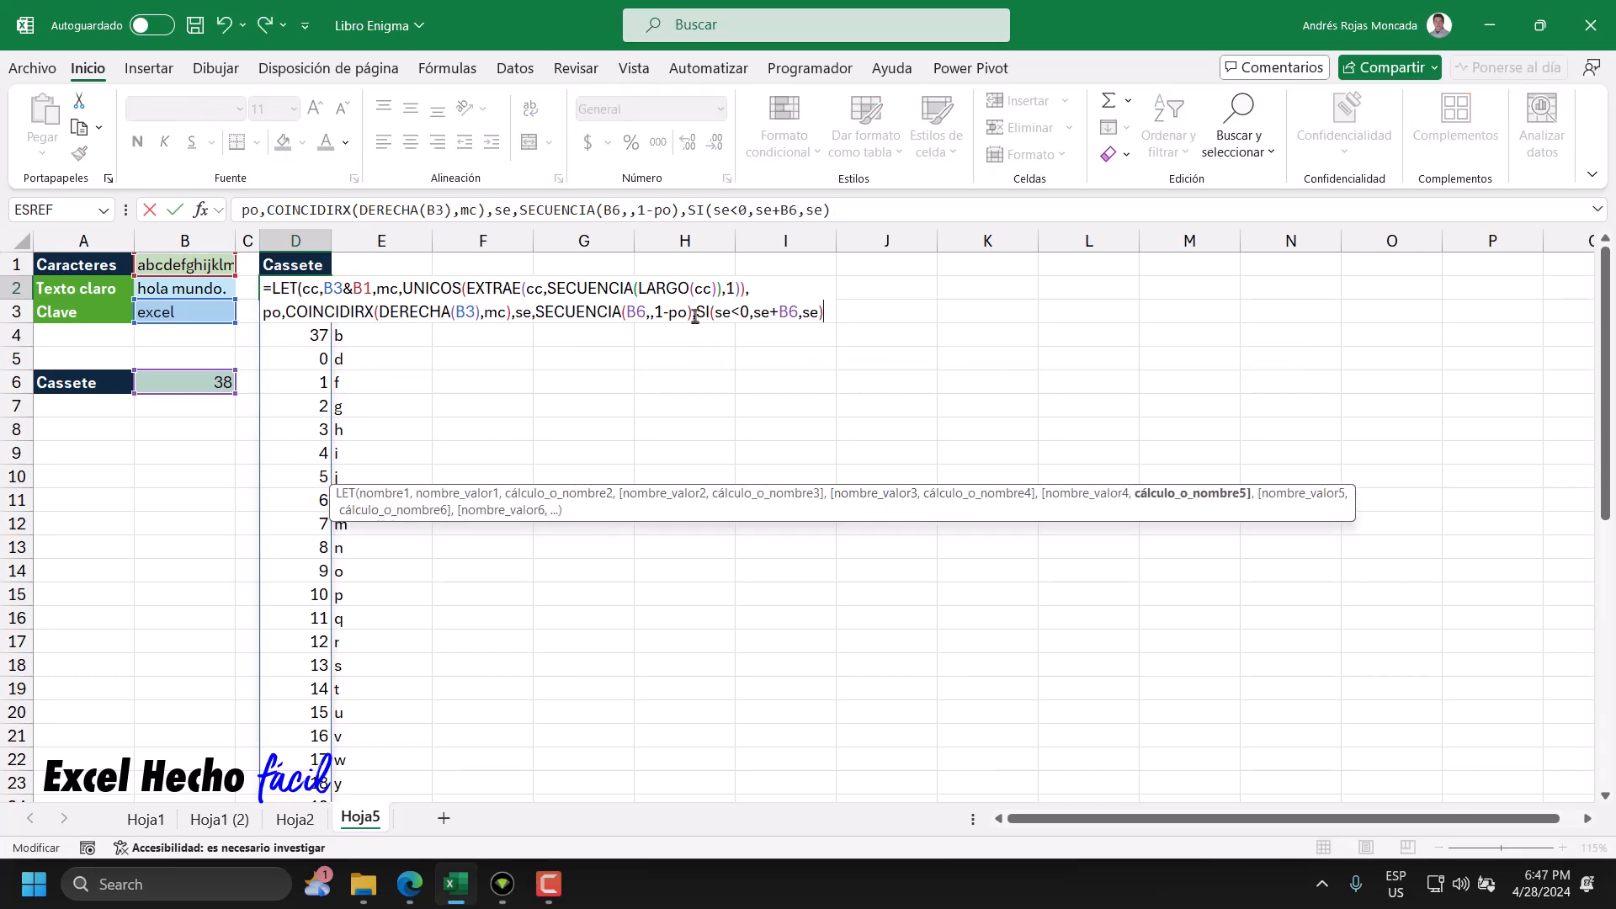
pyautogui.write('ORDENARPOR(')
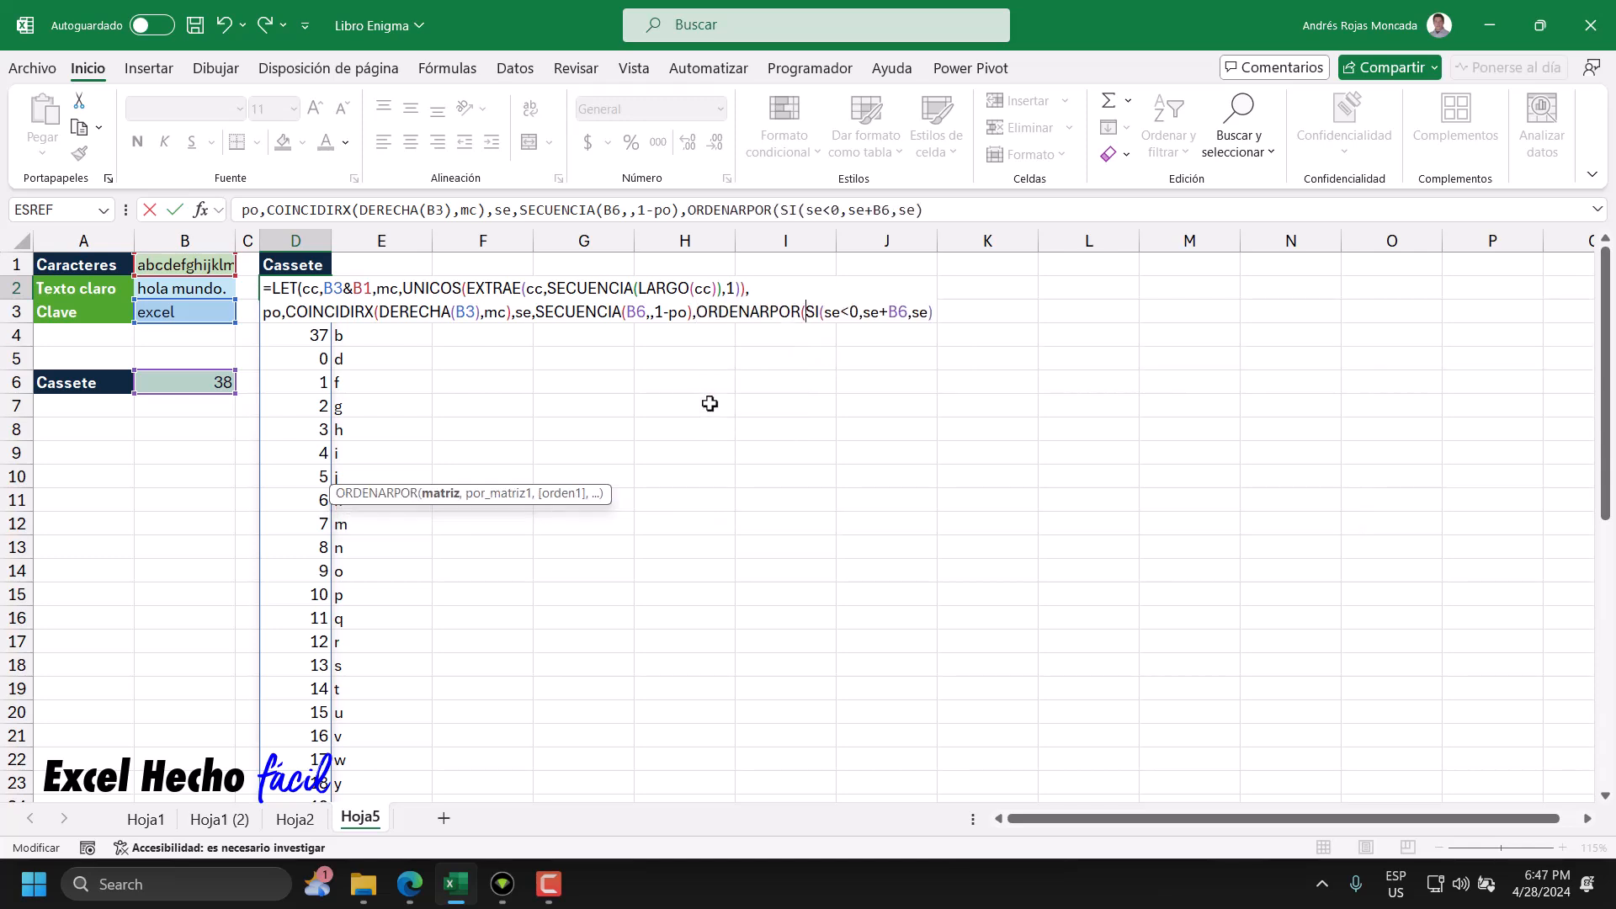
pyautogui.write('mc,')
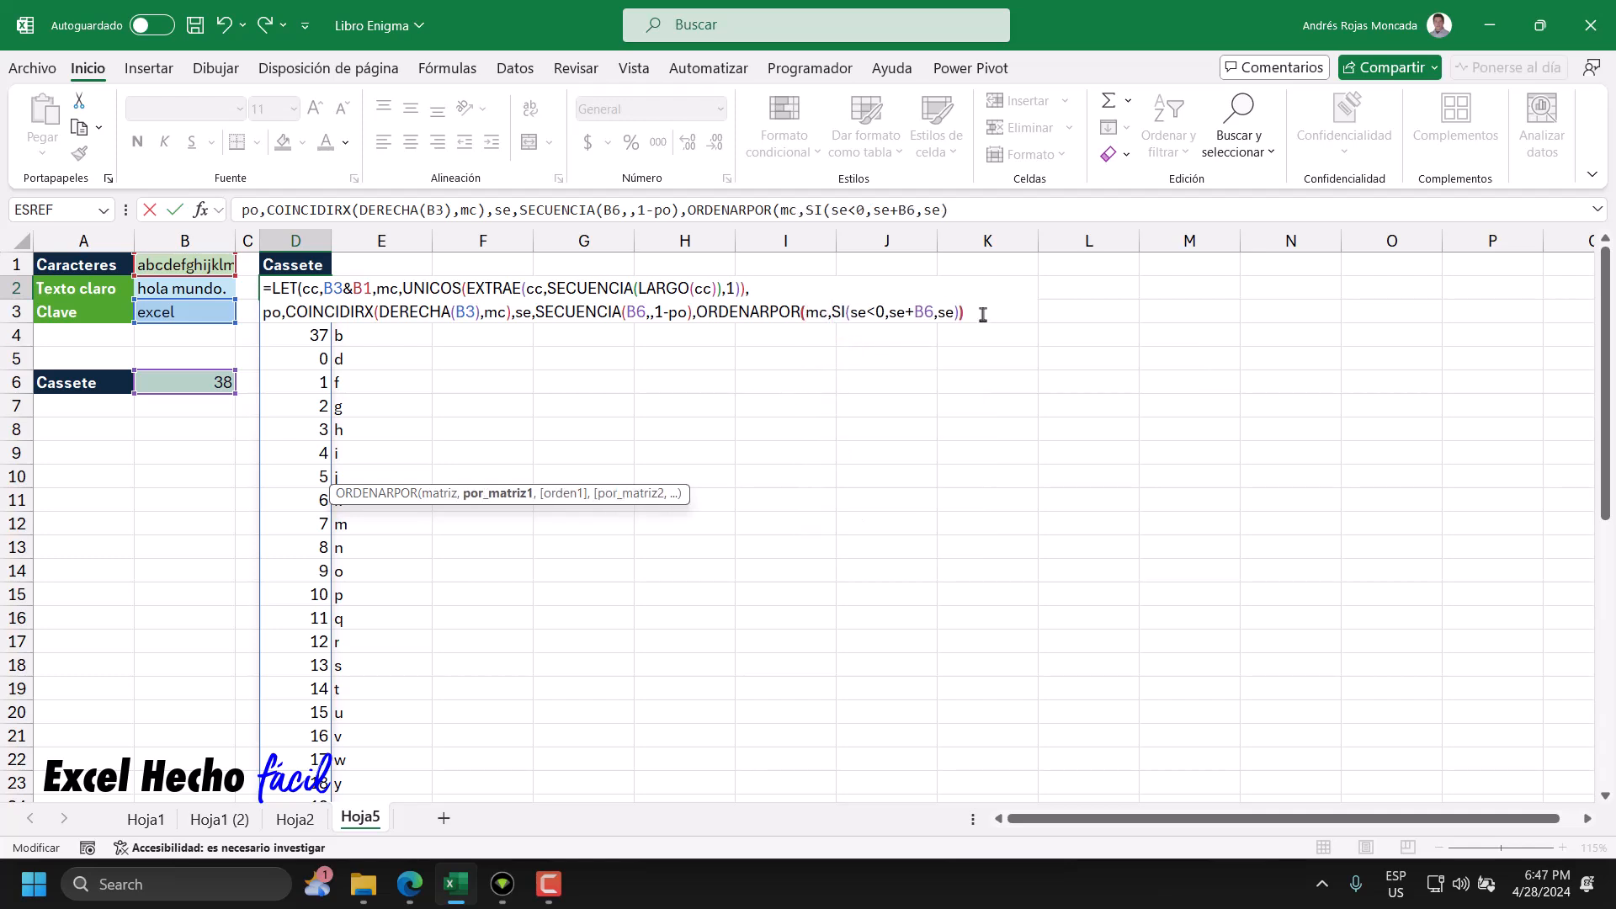
pyautogui.write(')')
pyautogui.press('Return')
# - Compare the sorted characters under Cassete in column D with the reference characters in column E
pyautogui.moveTo(296, 287); pyautogui.dragTo(298, 548)
pyautogui.click(356, 298)
pyautogui.moveTo(274, 290); pyautogui.dragTo(284, 497)
pyautogui.moveTo(373, 287); pyautogui.dragTo(376, 351)
# - Write the comparison =D2#=E2:E39 in E1 and evaluate it to preview the match for each row
pyautogui.click(385, 263)
pyautogui.write('=')
pyautogui.press('Left')
pyautogui.press('Down')
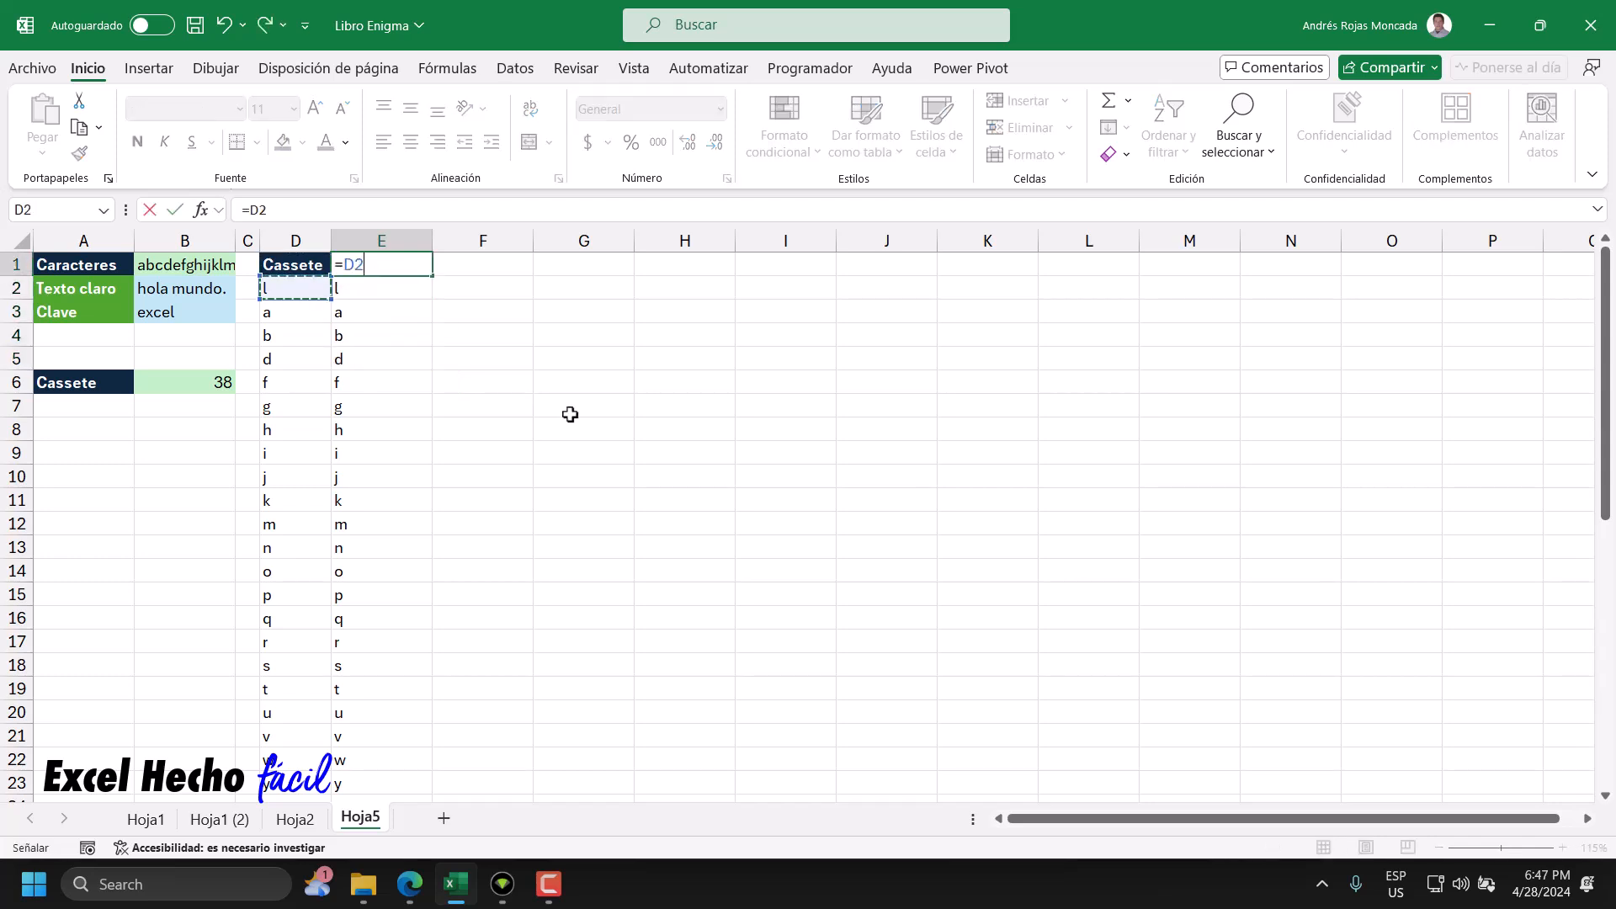
pyautogui.write('#')
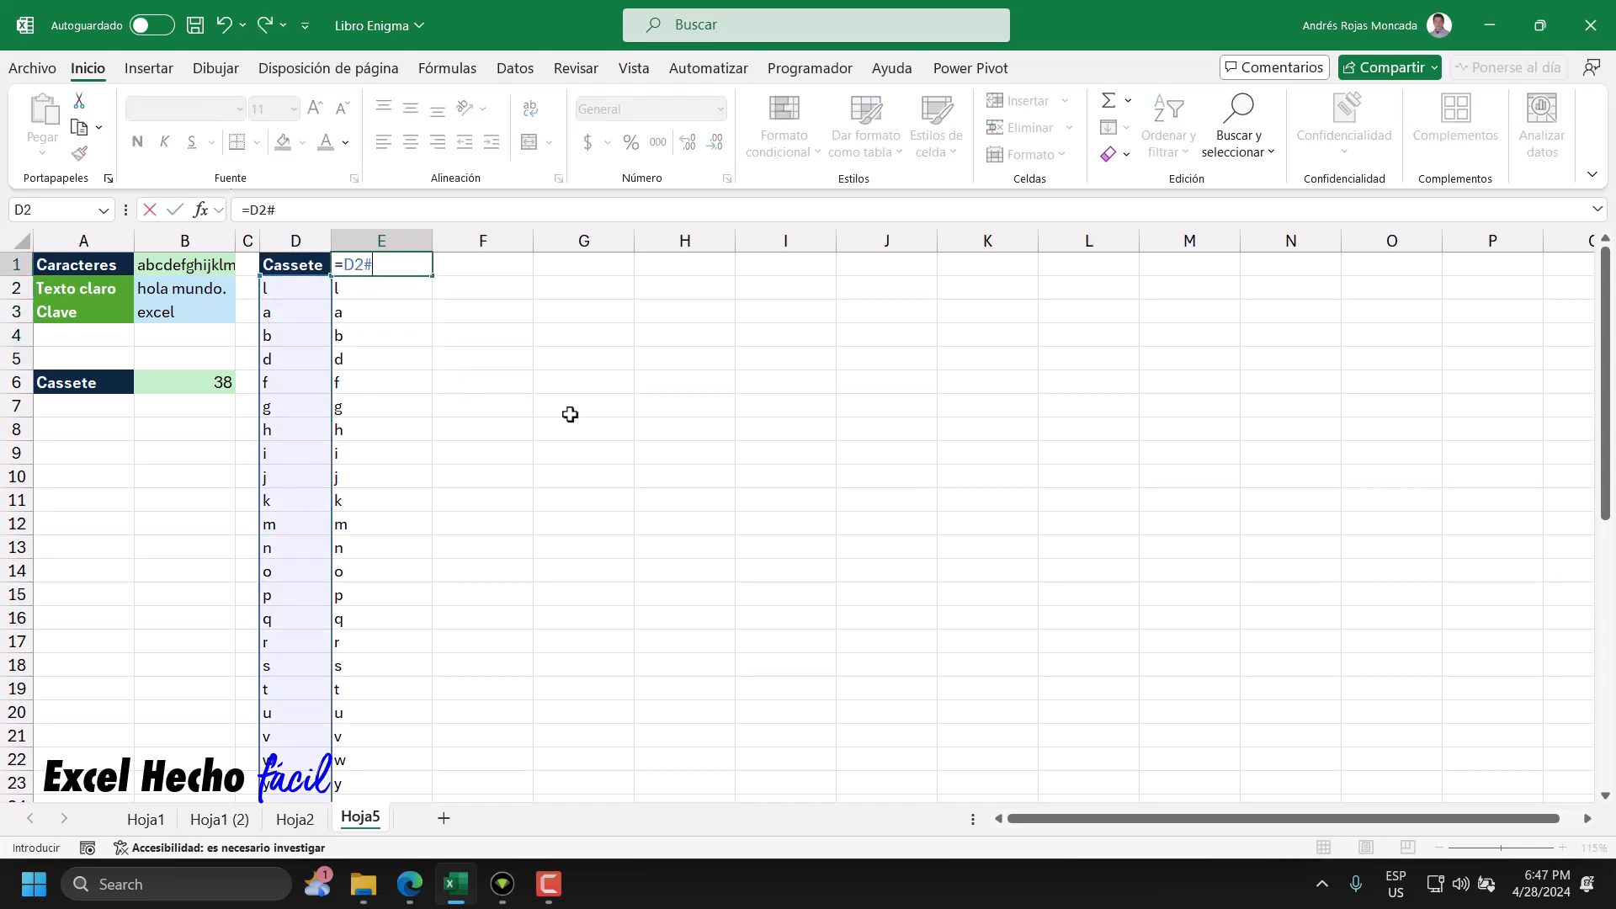
pyautogui.write('=')
pyautogui.press('Down')
pyautogui.hotkey('ctrl', 'shift', 'Down')
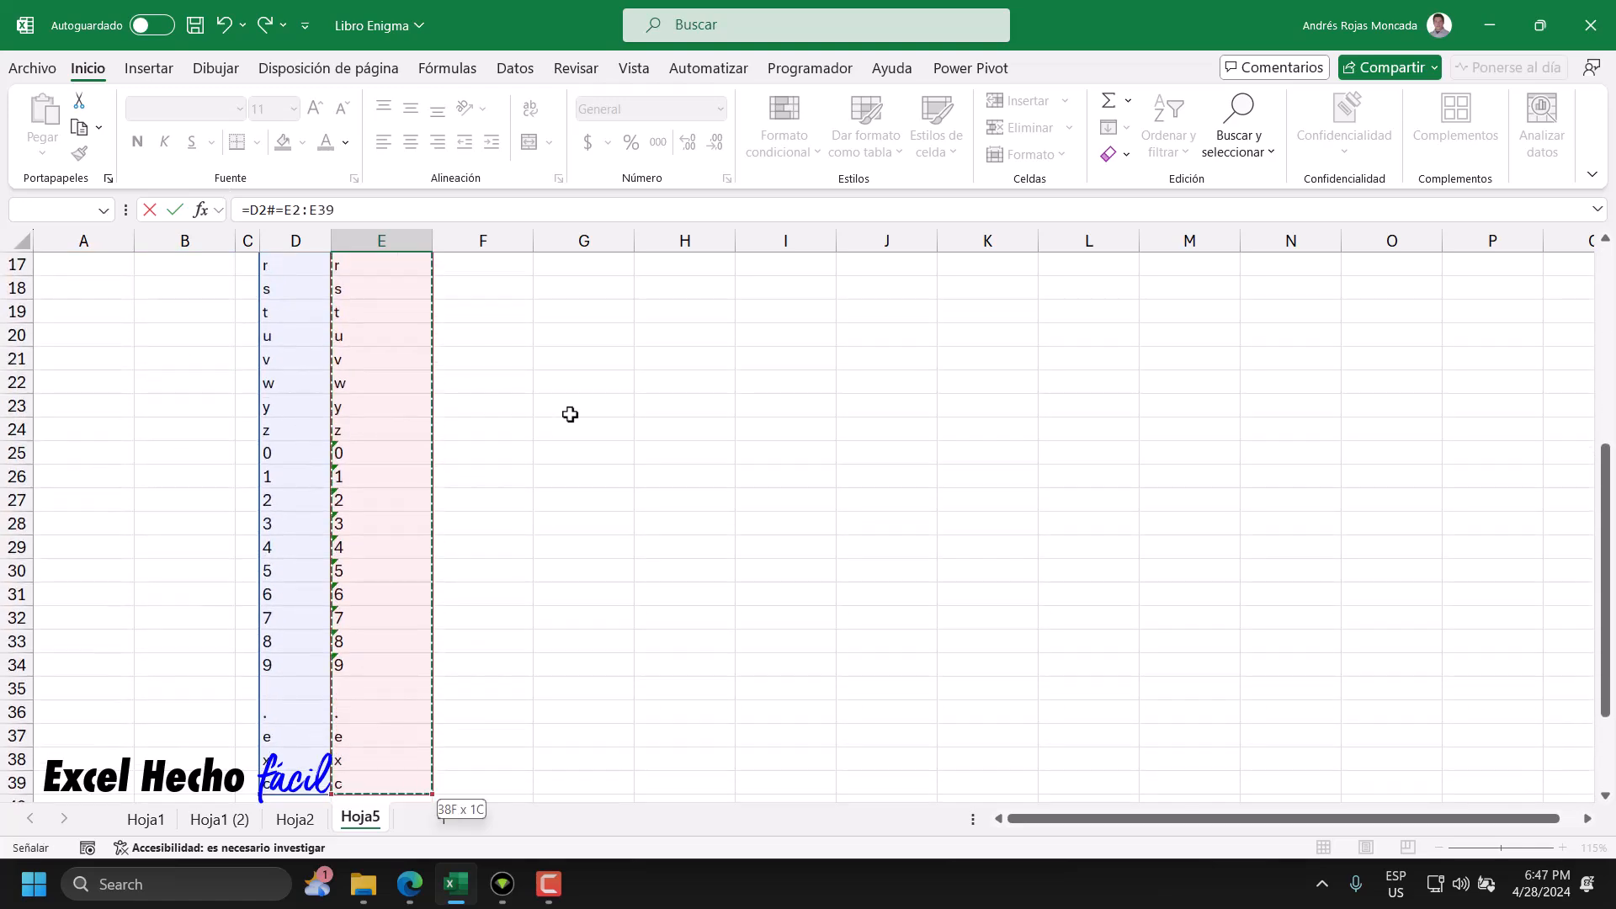
pyautogui.hotkey('ctrl', 'BackSpace')
pyautogui.hotkey('shift', 'Home')
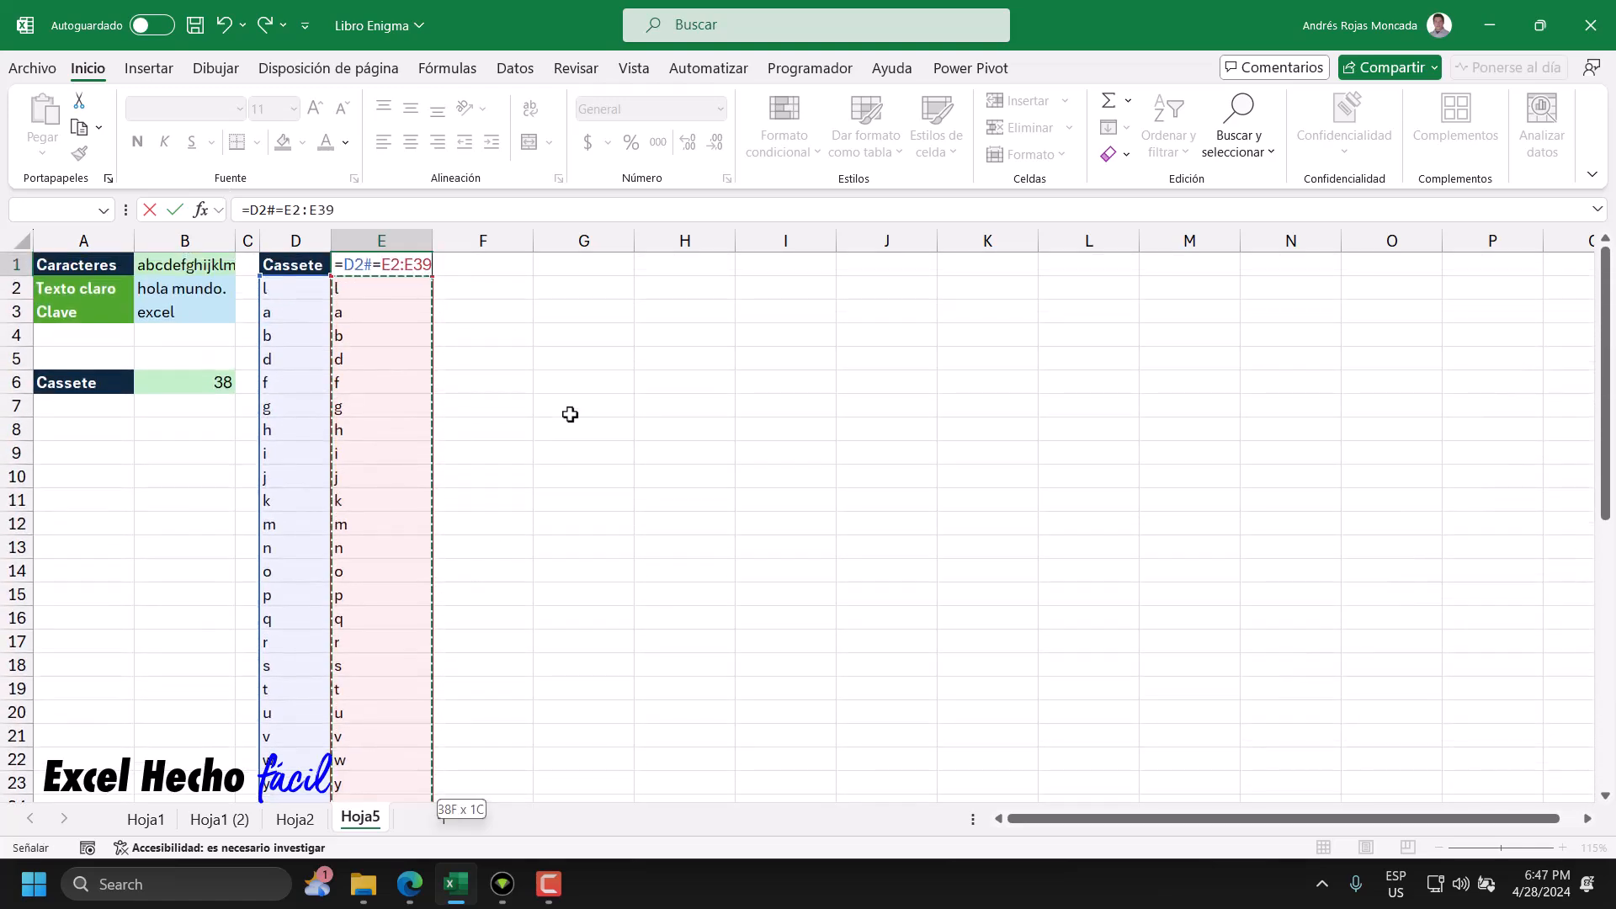
pyautogui.press('F9')
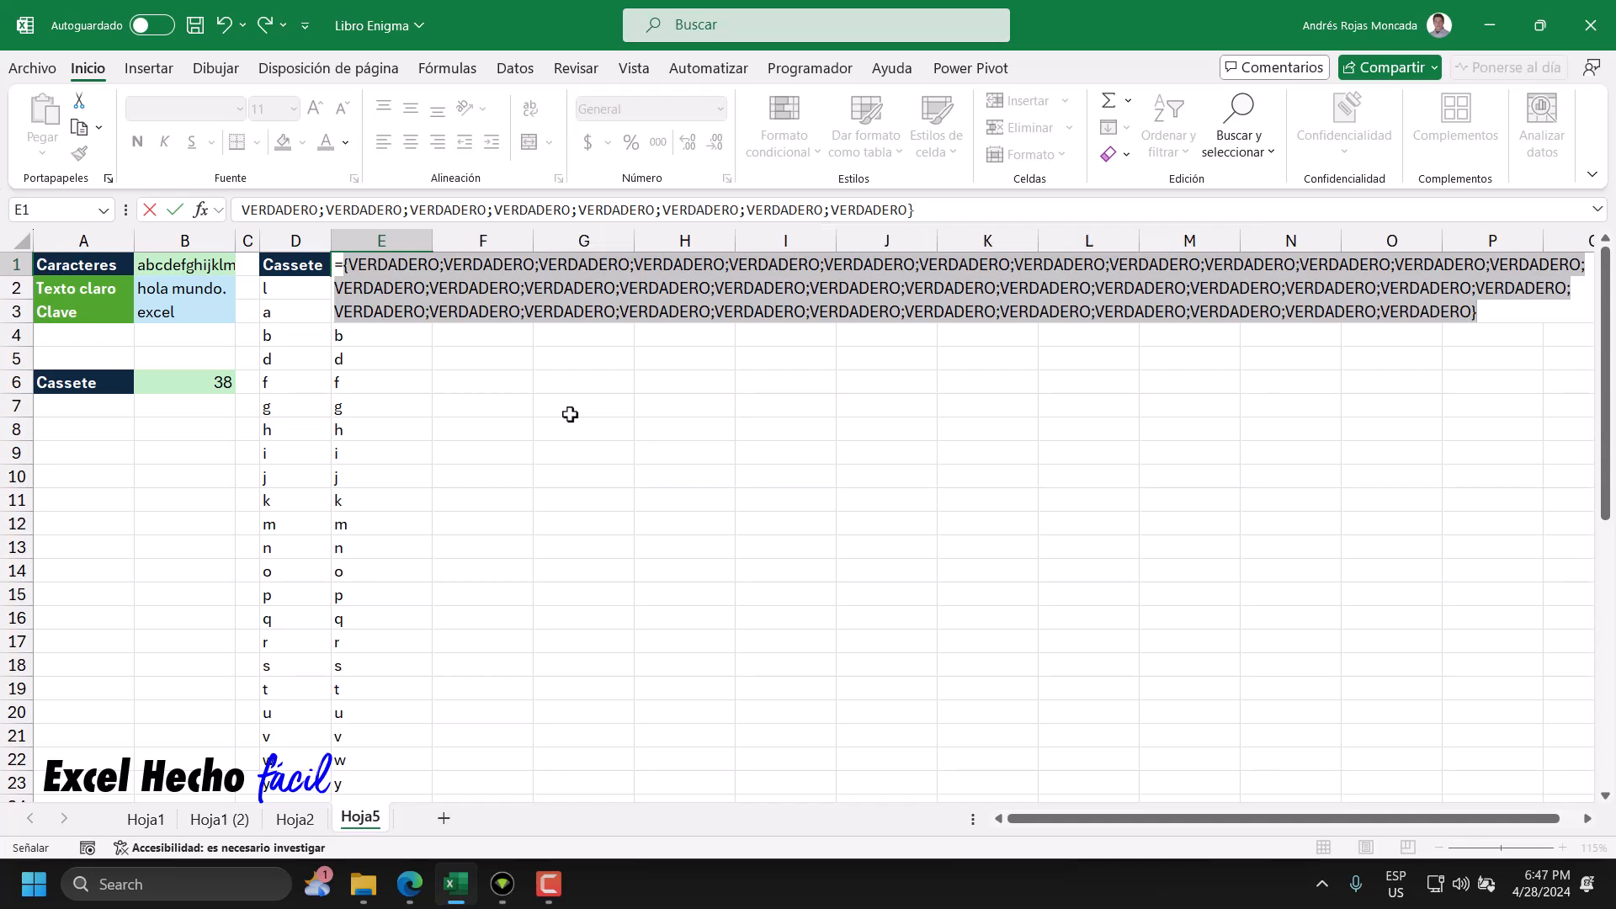
# - Wrap E1's comparison in Y(D2#=E2:E39) to test whether every row matches
pyautogui.hotkey('ctrl', 'z')
pyautogui.click(346, 266)
pyautogui.write('Y(')
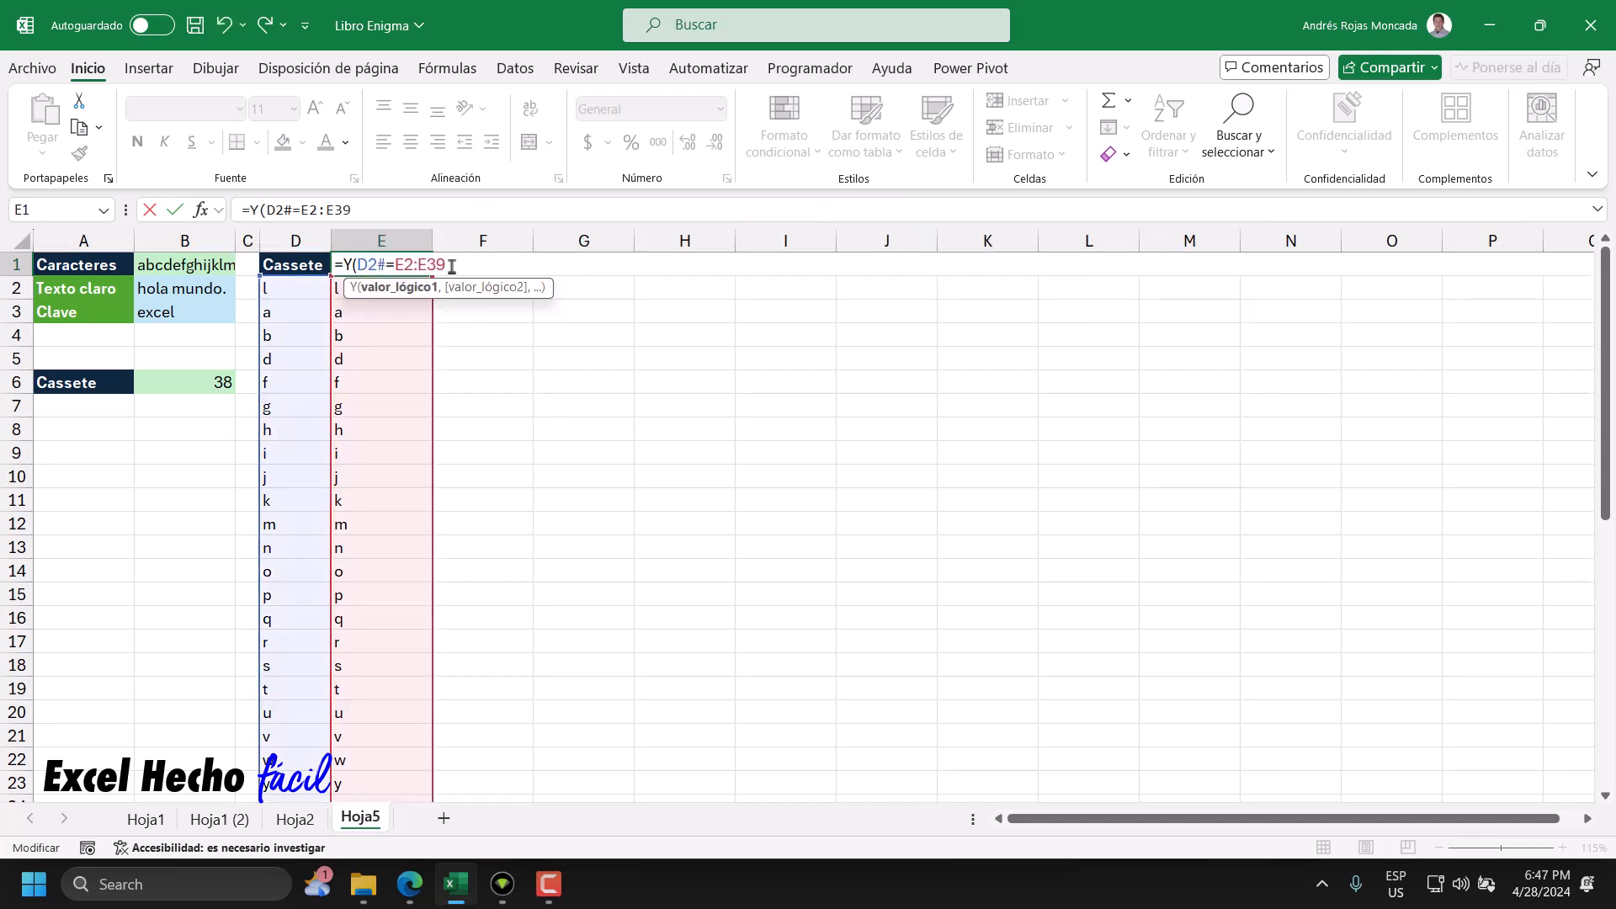
pyautogui.hotkey('ctrl', 'Return')
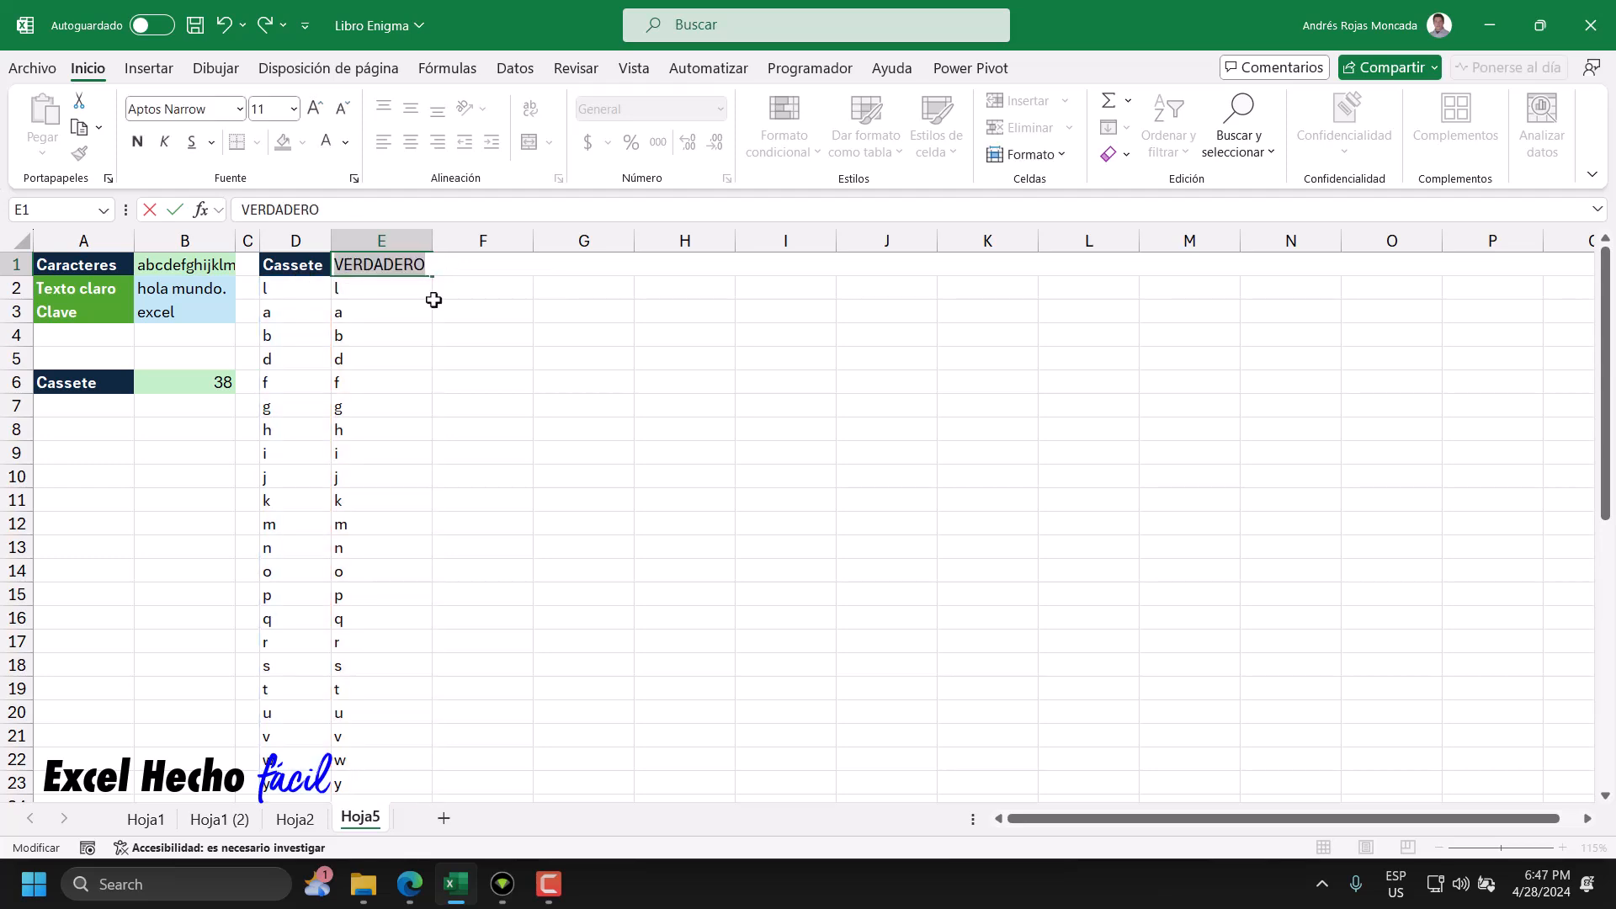
# - Clear the reference characters in E2:E39, leaving only the formula-generated cassette in column D
pyautogui.click(368, 289)
pyautogui.hotkey('ctrl', 'shift', 'Down')
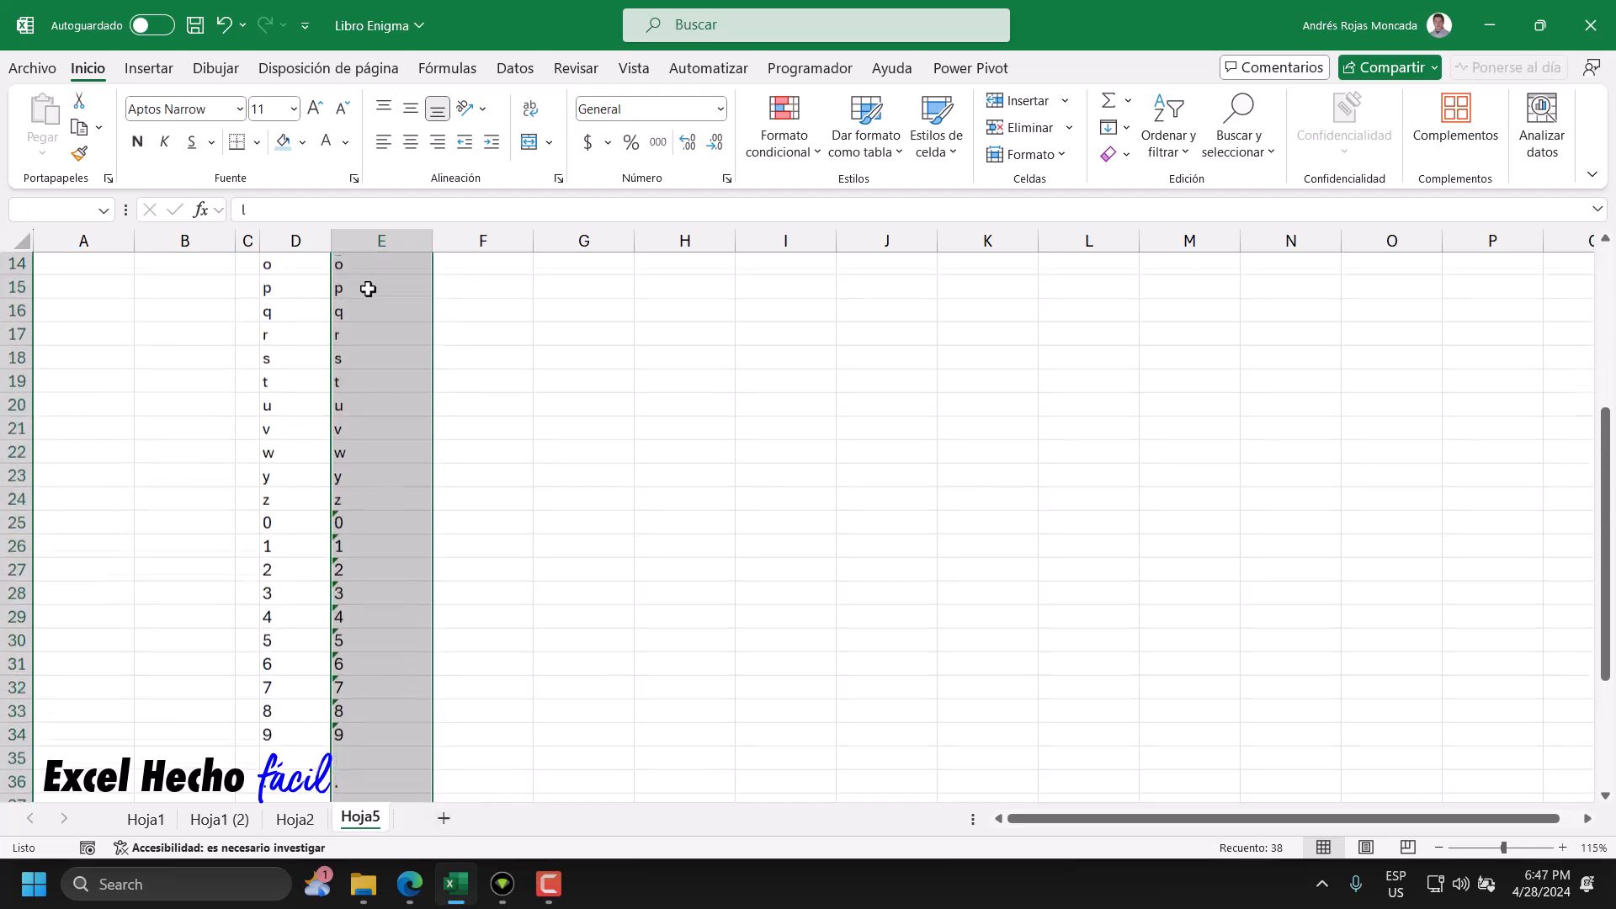
pyautogui.press('Delete')
pyautogui.scroll(5, 367, 289)
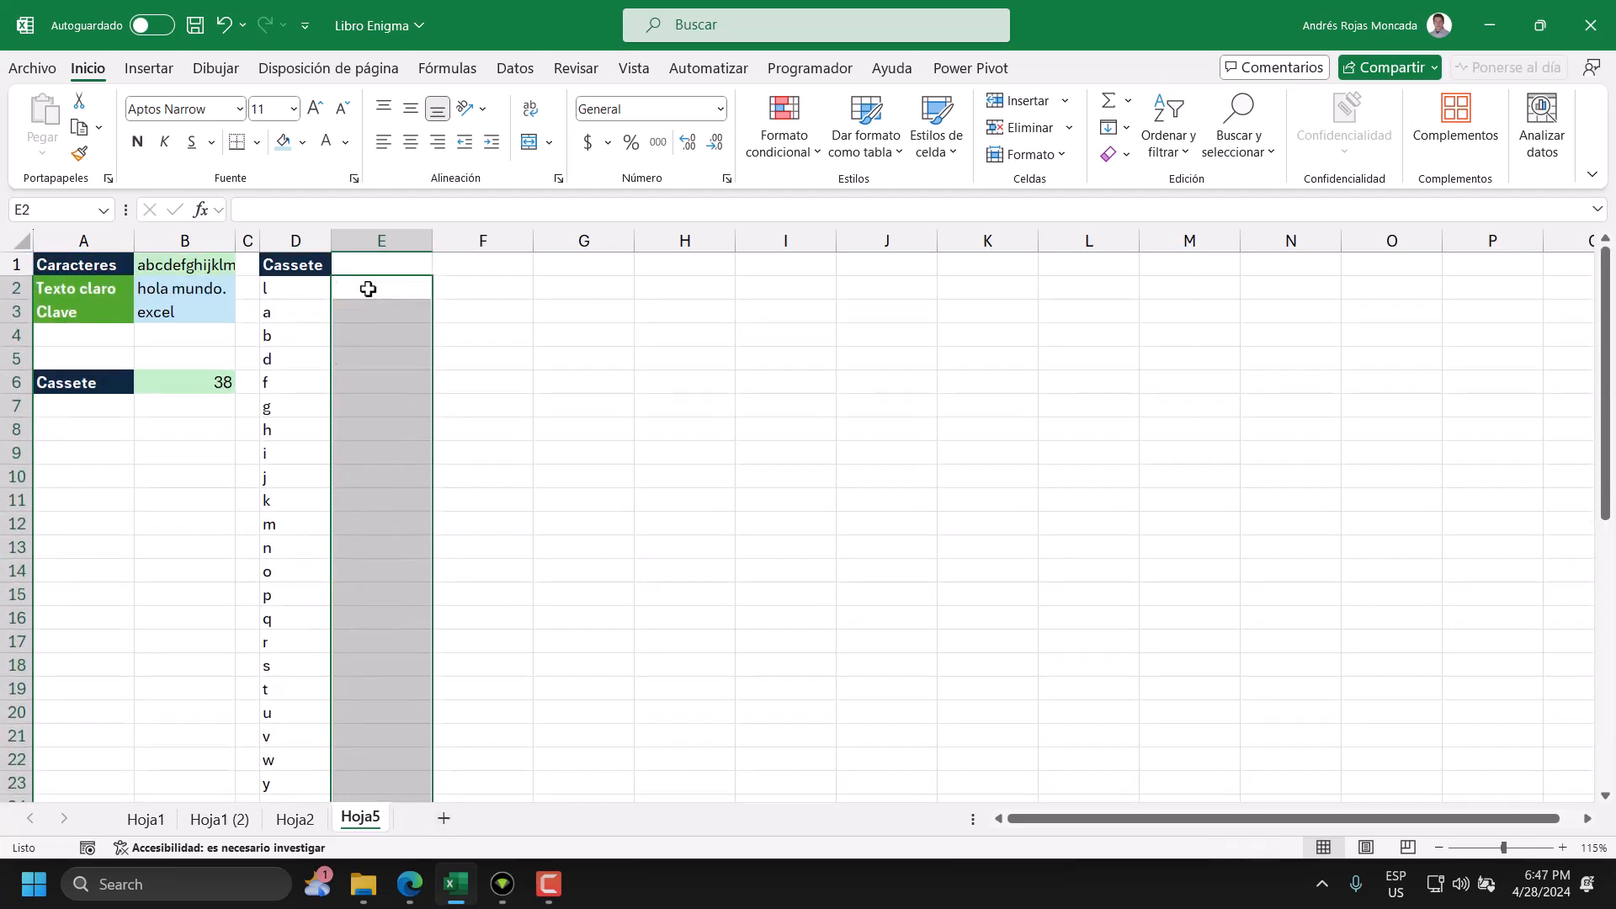
pyautogui.click(312, 291)
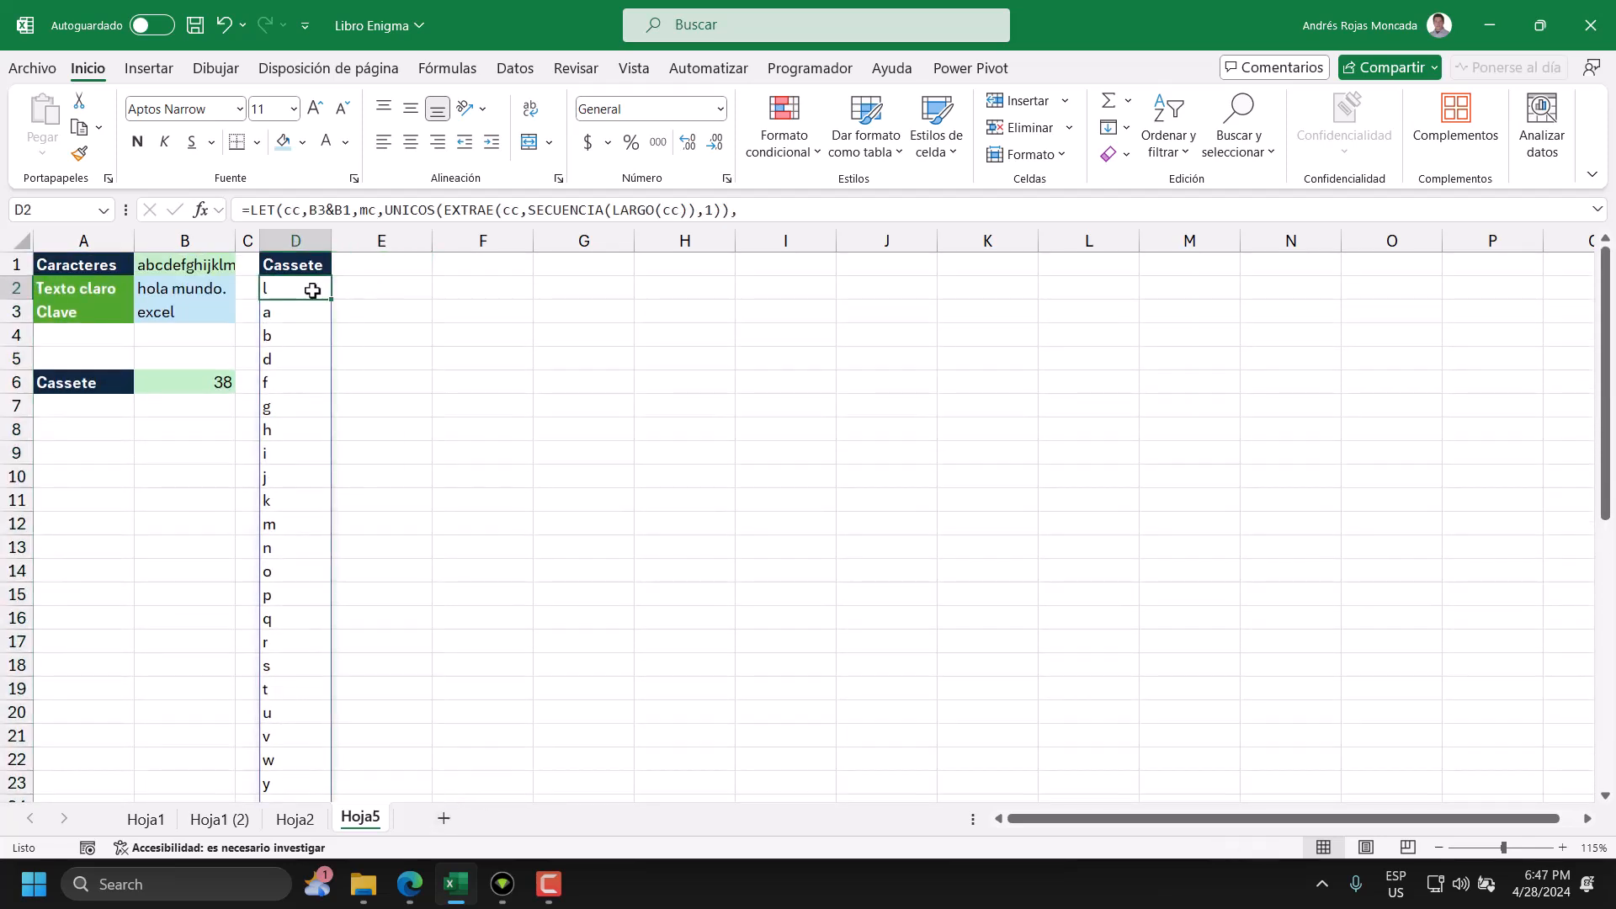
# - Relate the Enigma wheel diagram in the browser to the key in B3 and the cassette in D2, returning to the workbook
pyautogui.click(409, 884)
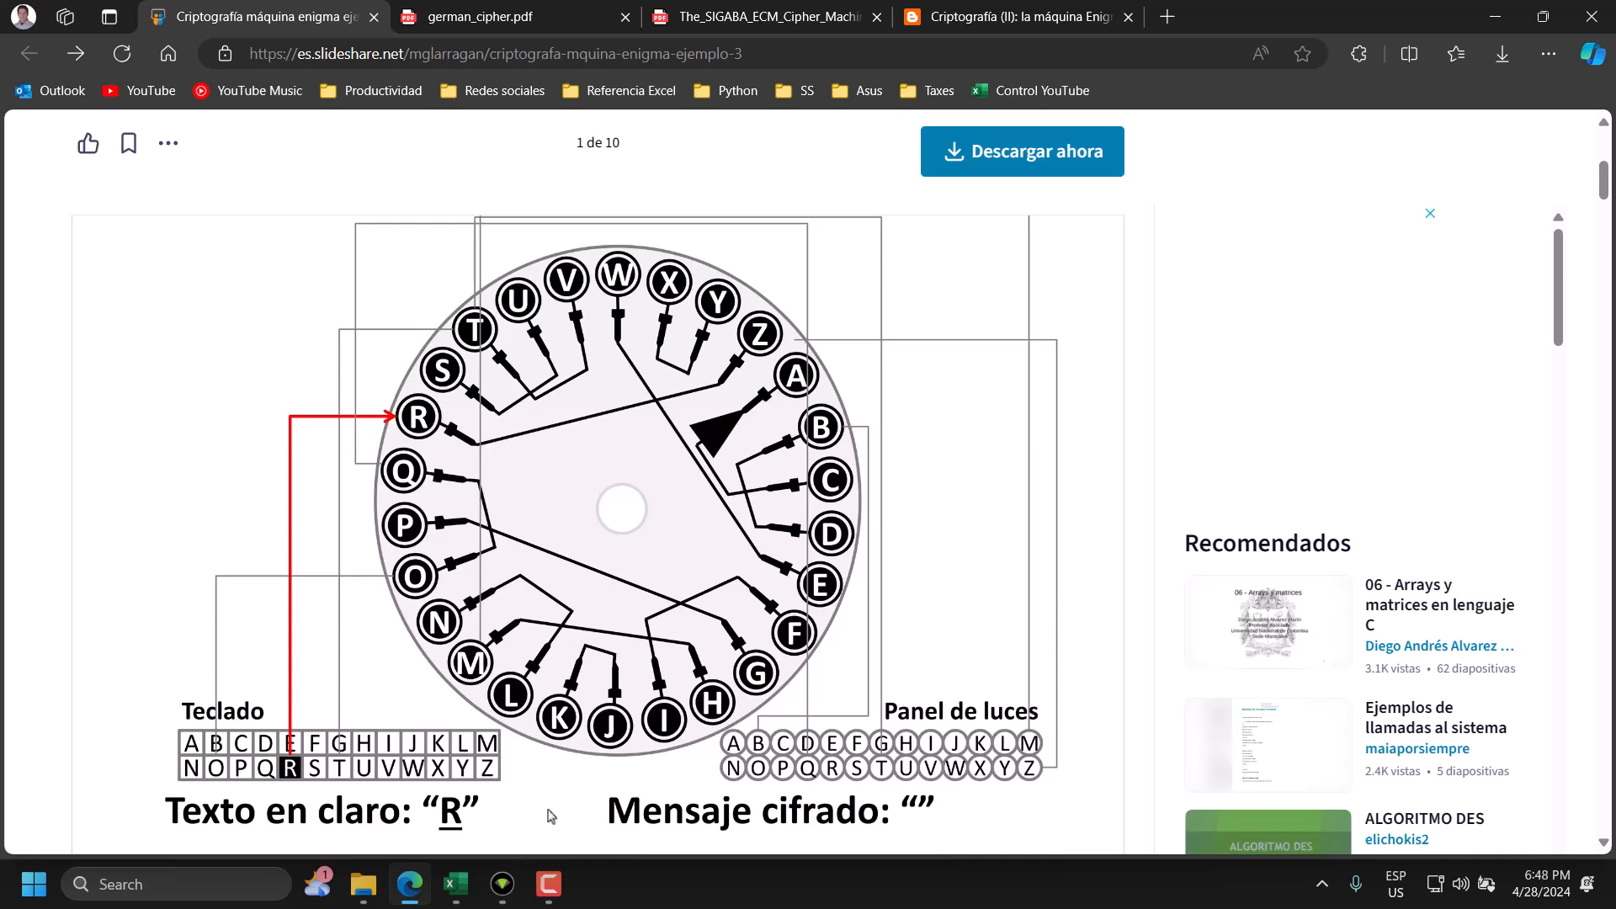
pyautogui.click(455, 884)
pyautogui.click(182, 317)
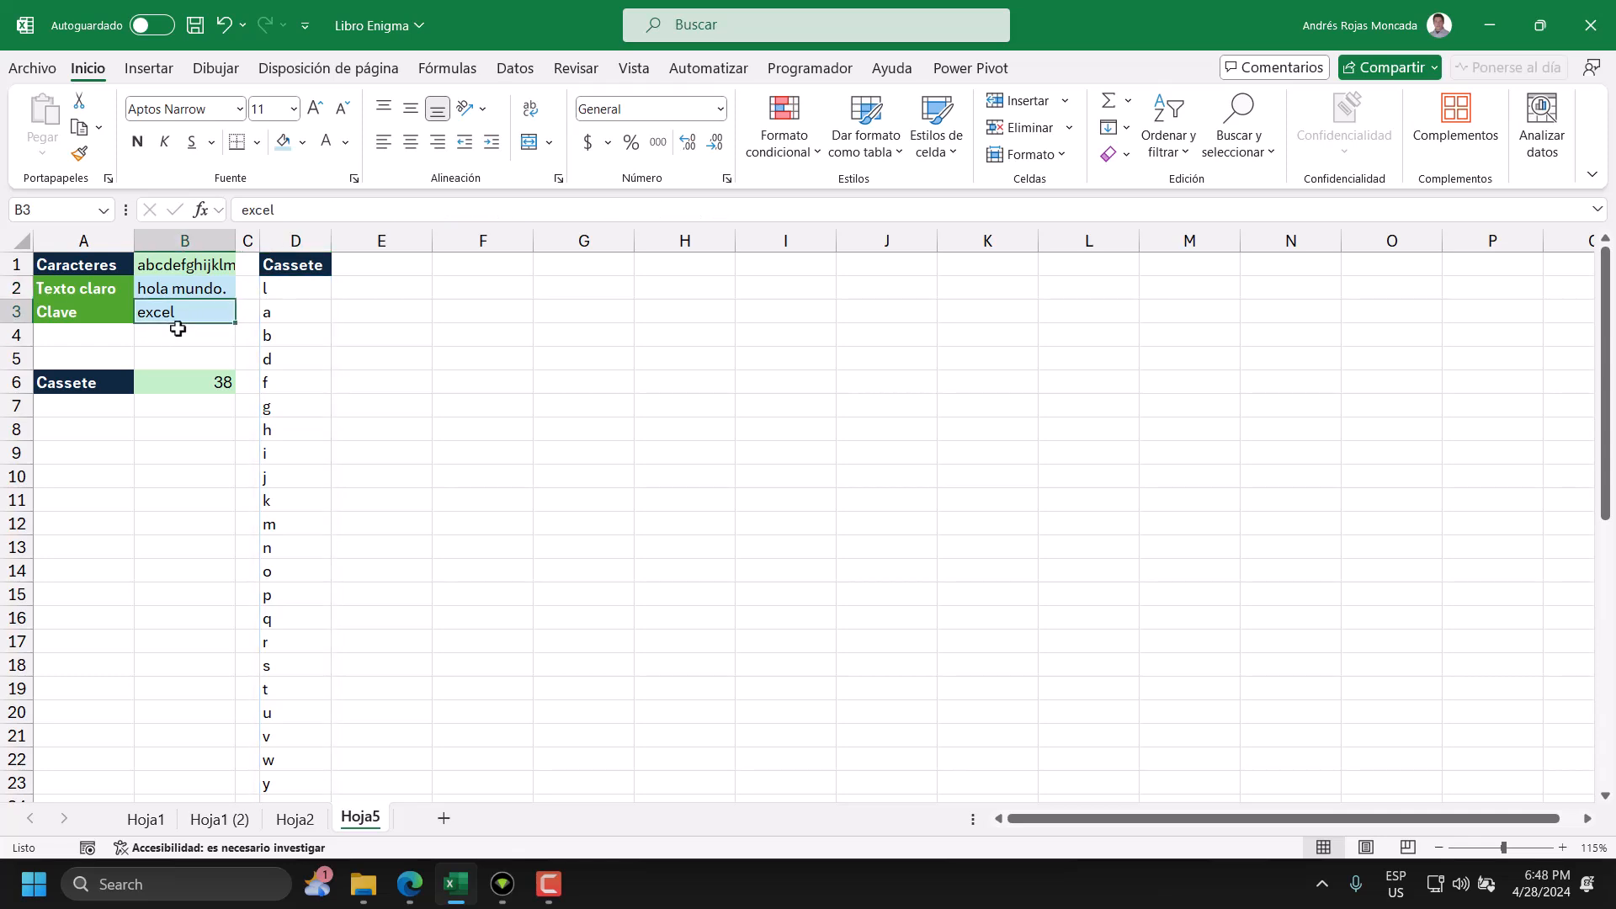
pyautogui.click(273, 289)
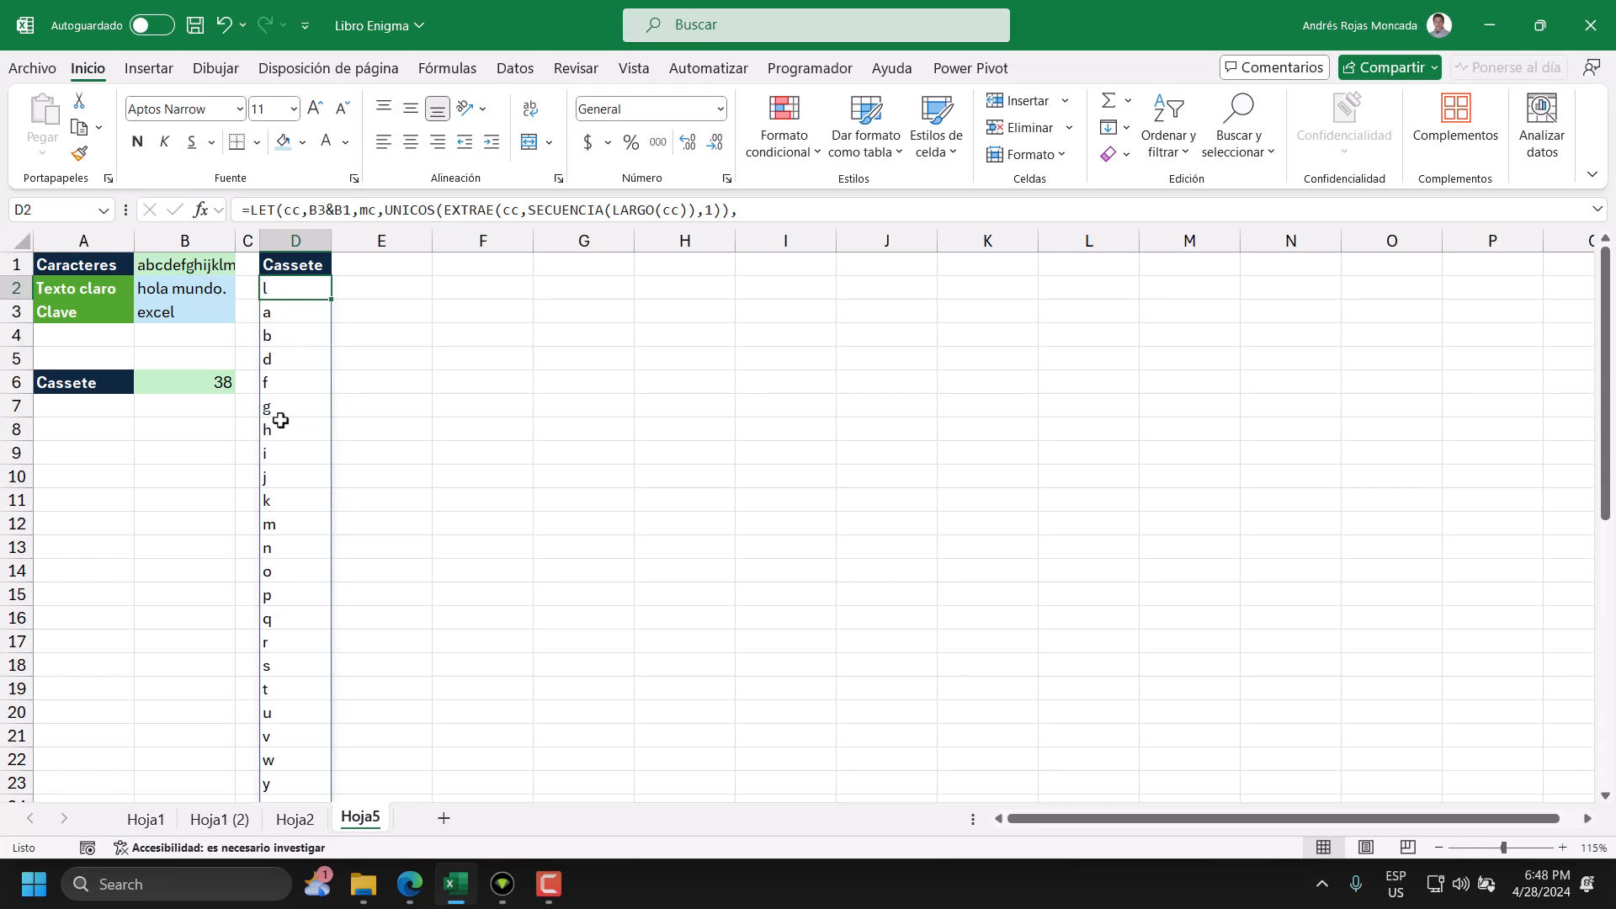
pyautogui.click(412, 886)
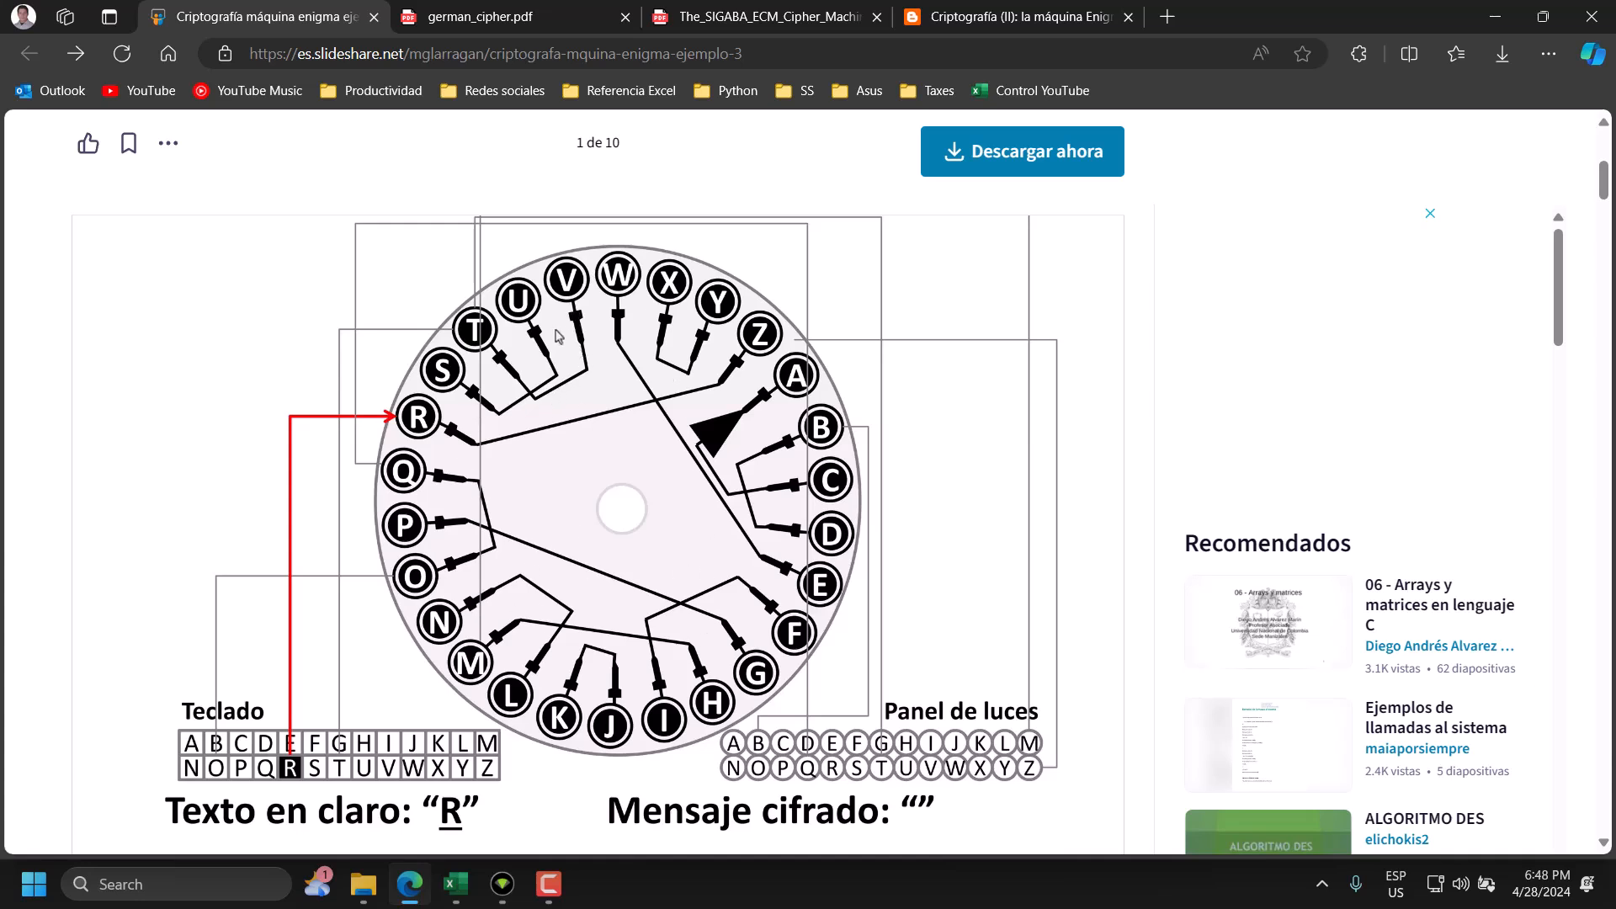
pyautogui.click(456, 880)
# - Set the width of column E to 2 to make it a narrow separator
pyautogui.rightClick(366, 241)
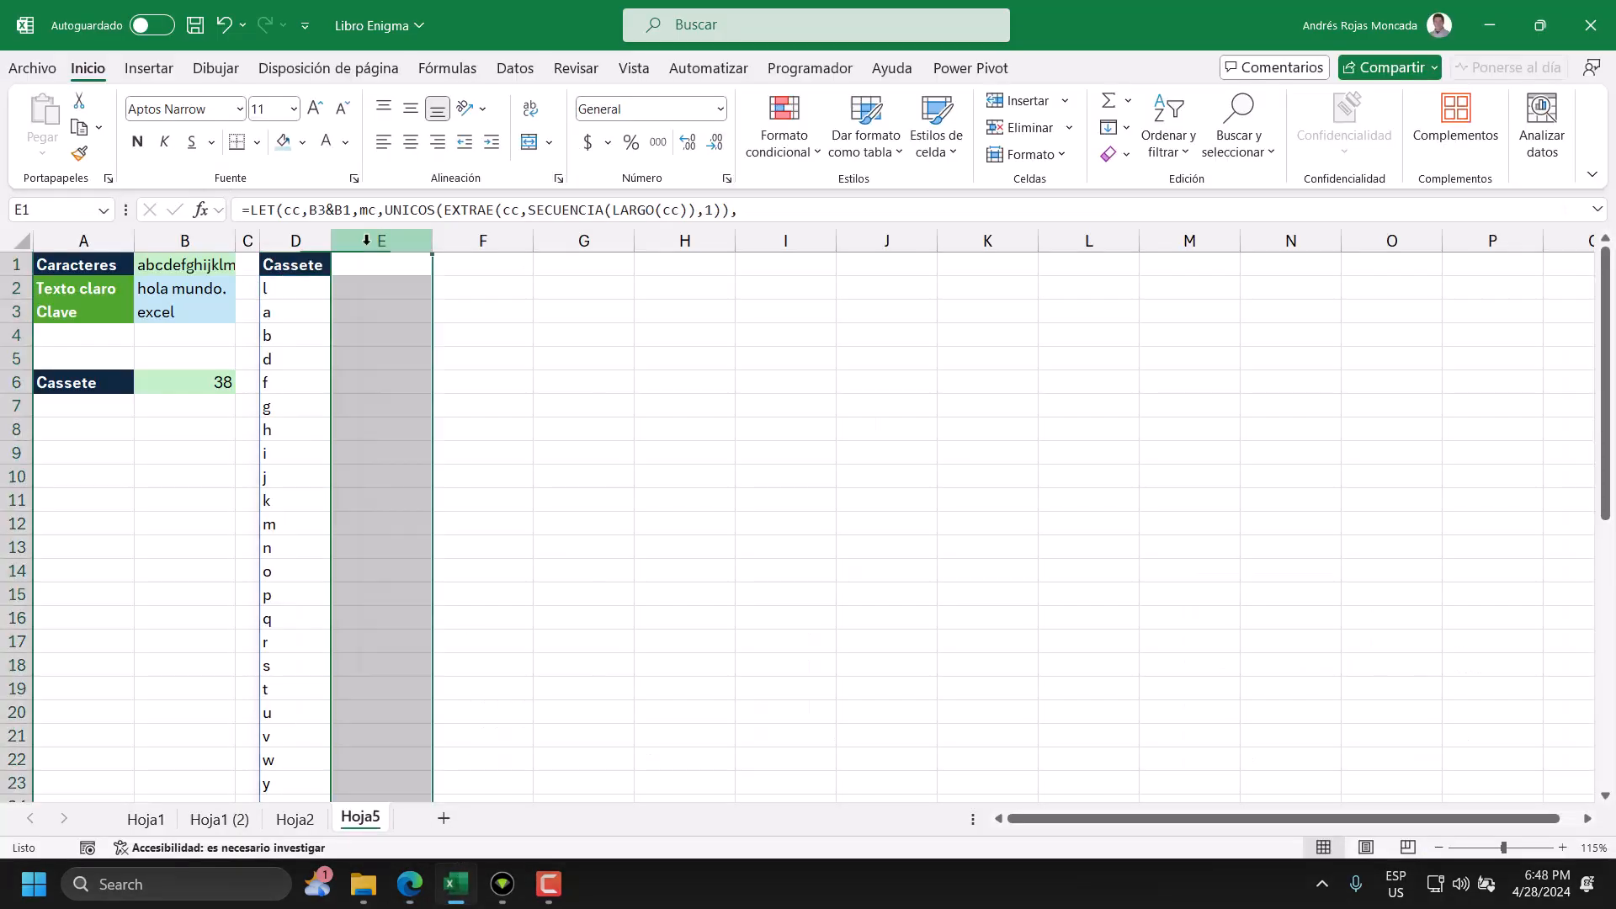
pyautogui.click(478, 579)
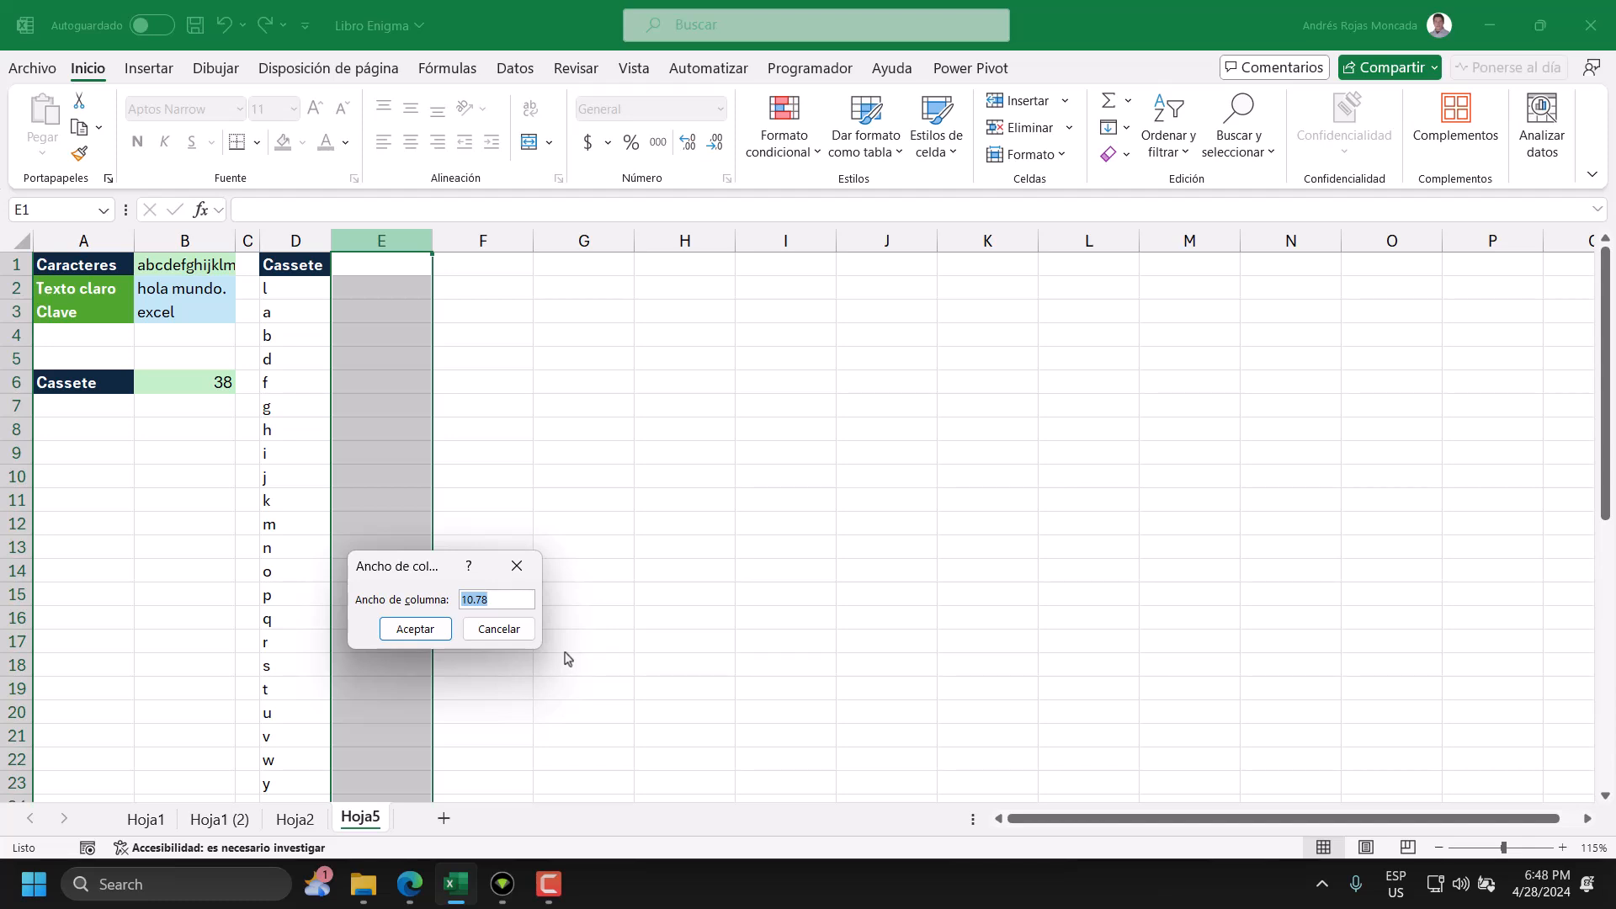
pyautogui.write('2')
pyautogui.press('Return')
# - Enter the headers P1 in F1 and P2 in G1
pyautogui.click(397, 263)
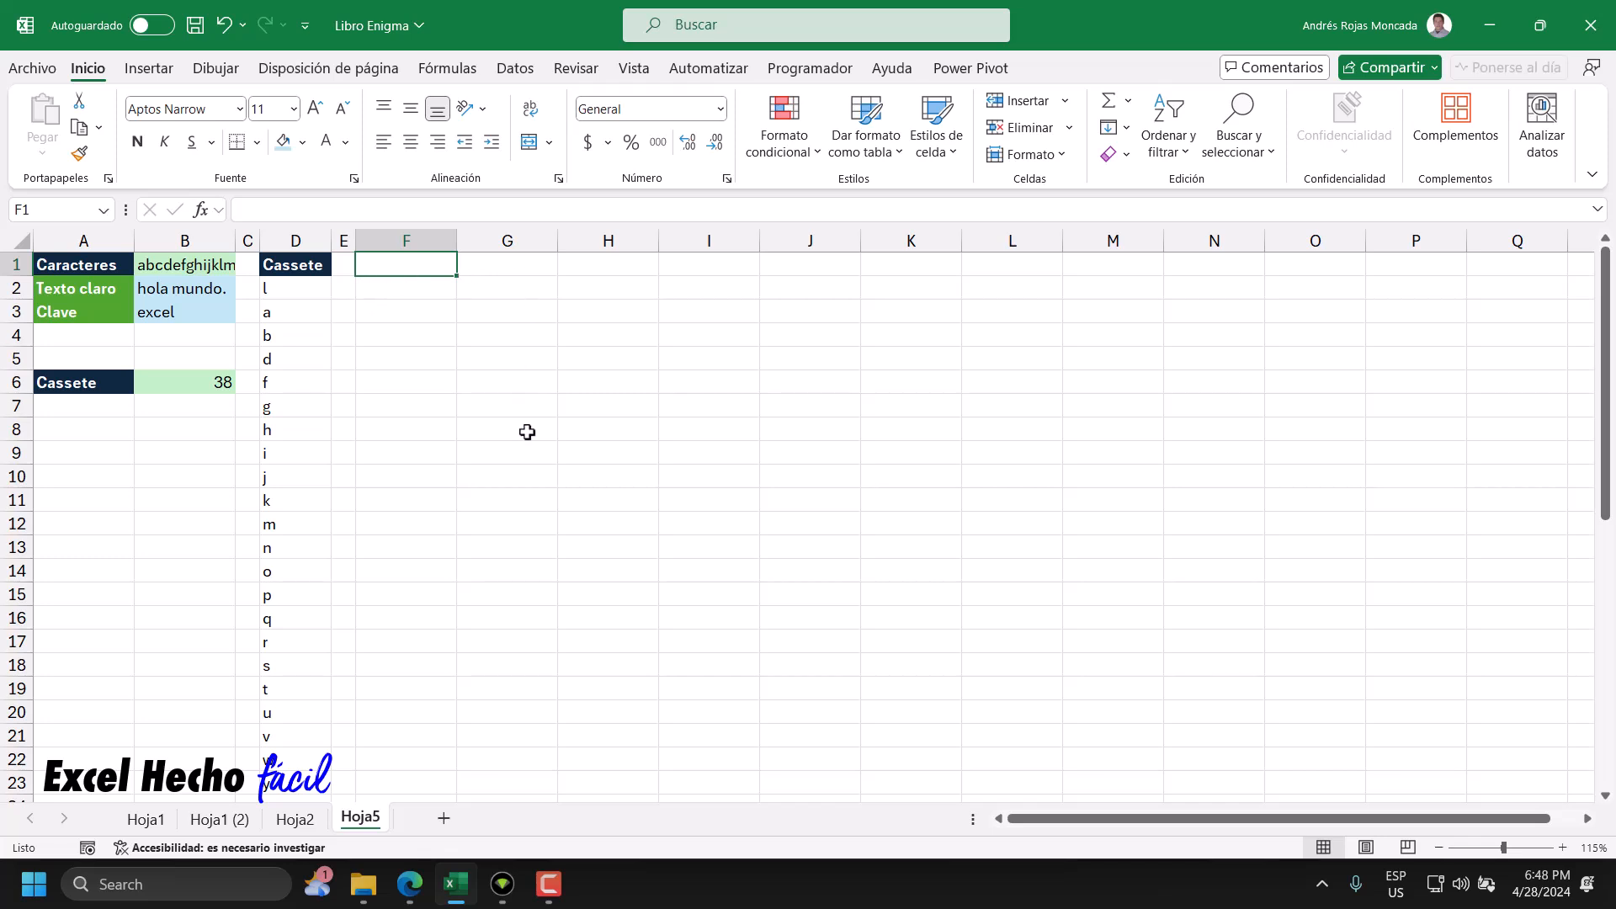
pyautogui.write('P1')
pyautogui.press('Tab')
pyautogui.write('P2')
pyautogui.press('Return')
pyautogui.press('Up')
# - Copy the Cassete header's dark formatting onto the P1 and P2 headers in F1:G1
pyautogui.click(303, 262)
pyautogui.click(79, 152)
pyautogui.moveTo(401, 263)
pyautogui.mouseDown()
pyautogui.moveTo(486, 269)
pyautogui.moveTo(453, 241)
pyautogui.moveTo(405, 247)
pyautogui.mouseUp()
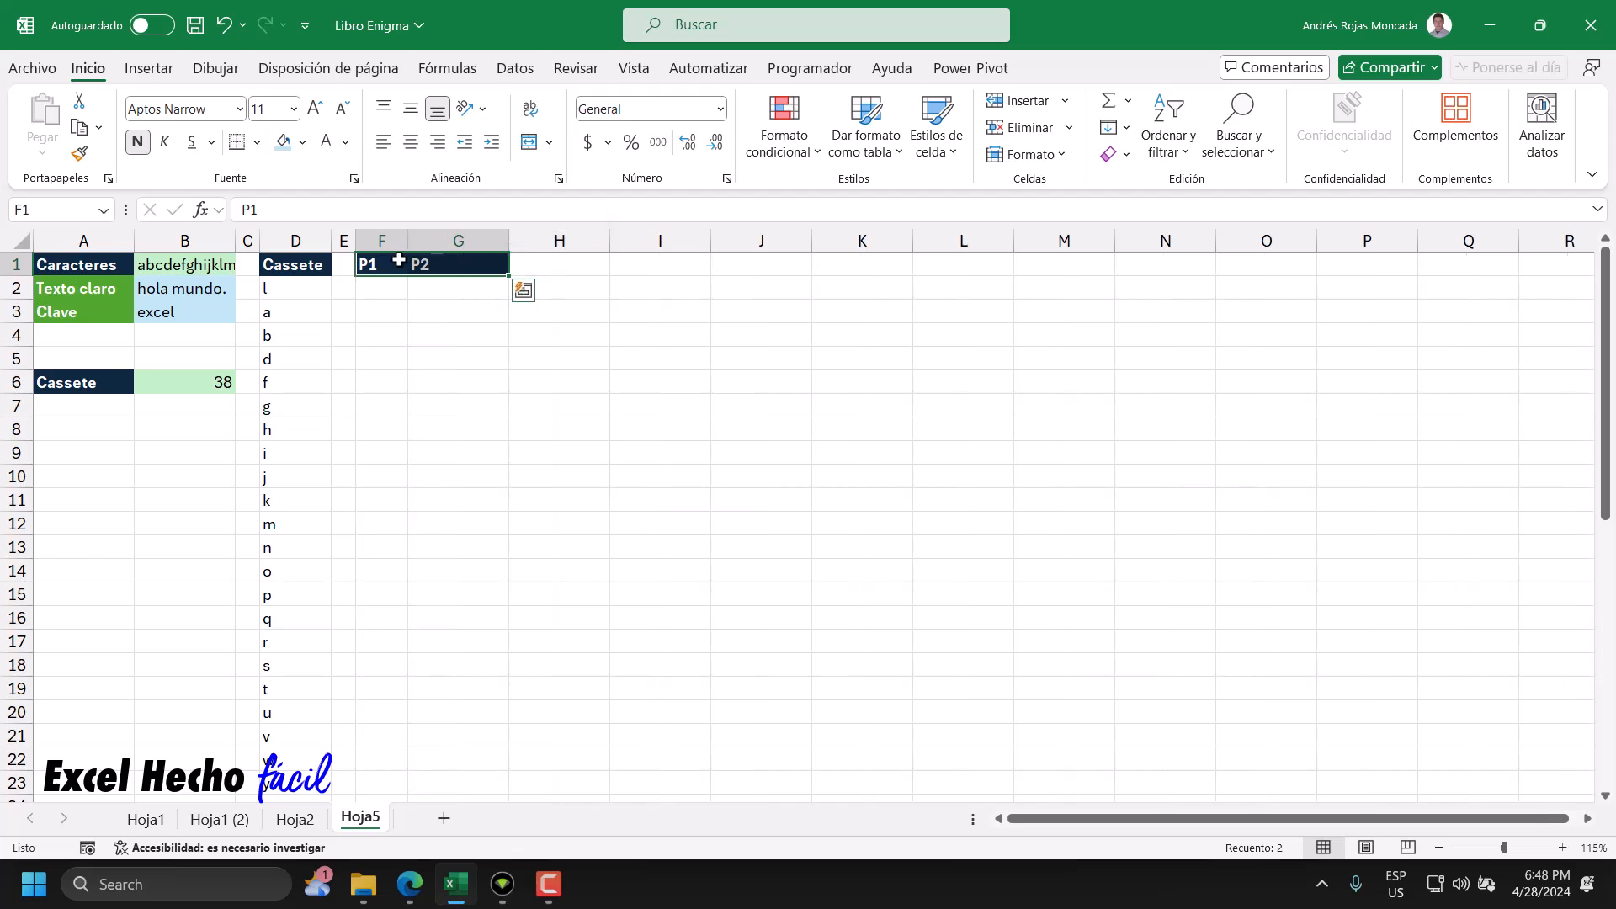
# - Give columns F and G the same narrow column width
pyautogui.moveTo(510, 243); pyautogui.dragTo(494, 242)
pyautogui.moveTo(383, 241); pyautogui.dragTo(435, 242)
pyautogui.rightClick(434, 241)
pyautogui.click(543, 577)
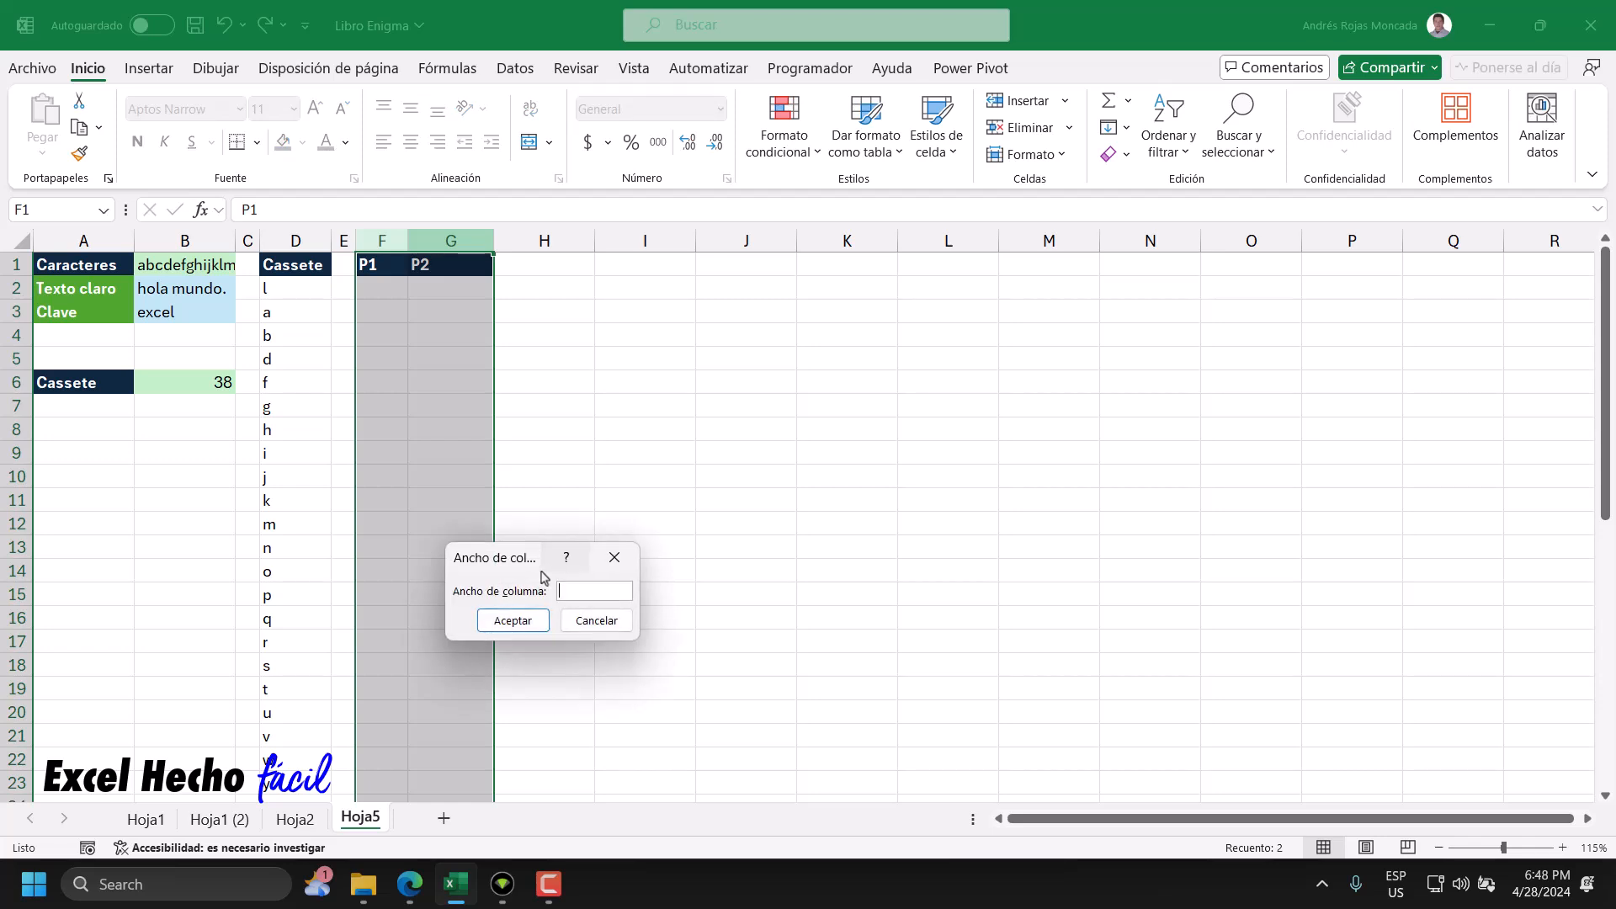
pyautogui.press('Return')
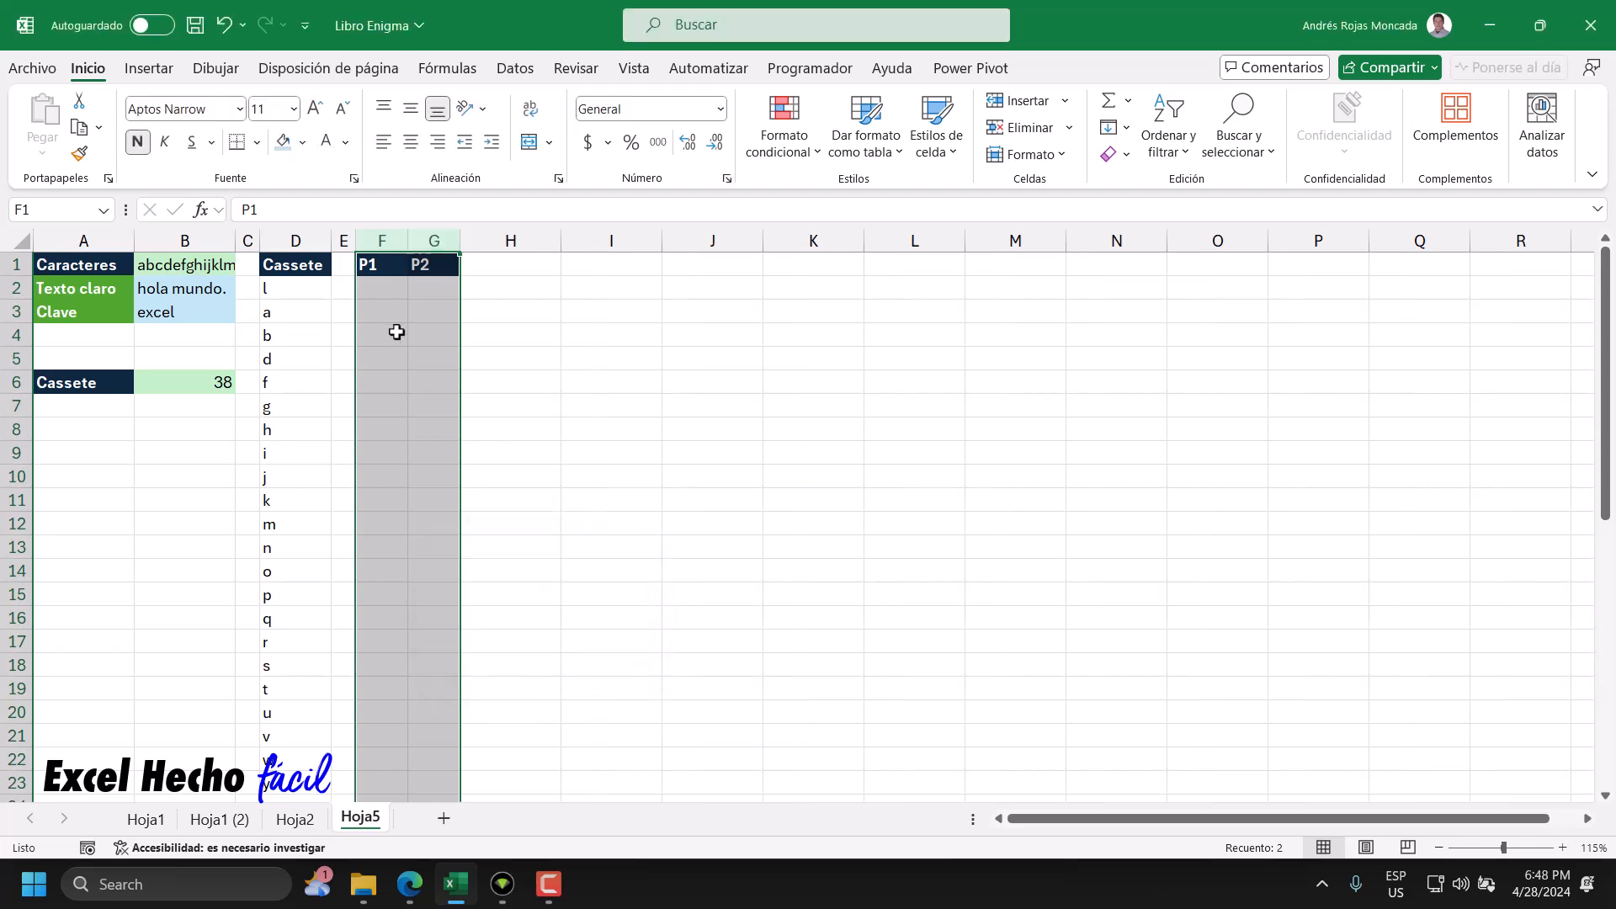
# - Fill the whole cassette range in column D, from D2 down, with light green
pyautogui.click(380, 289)
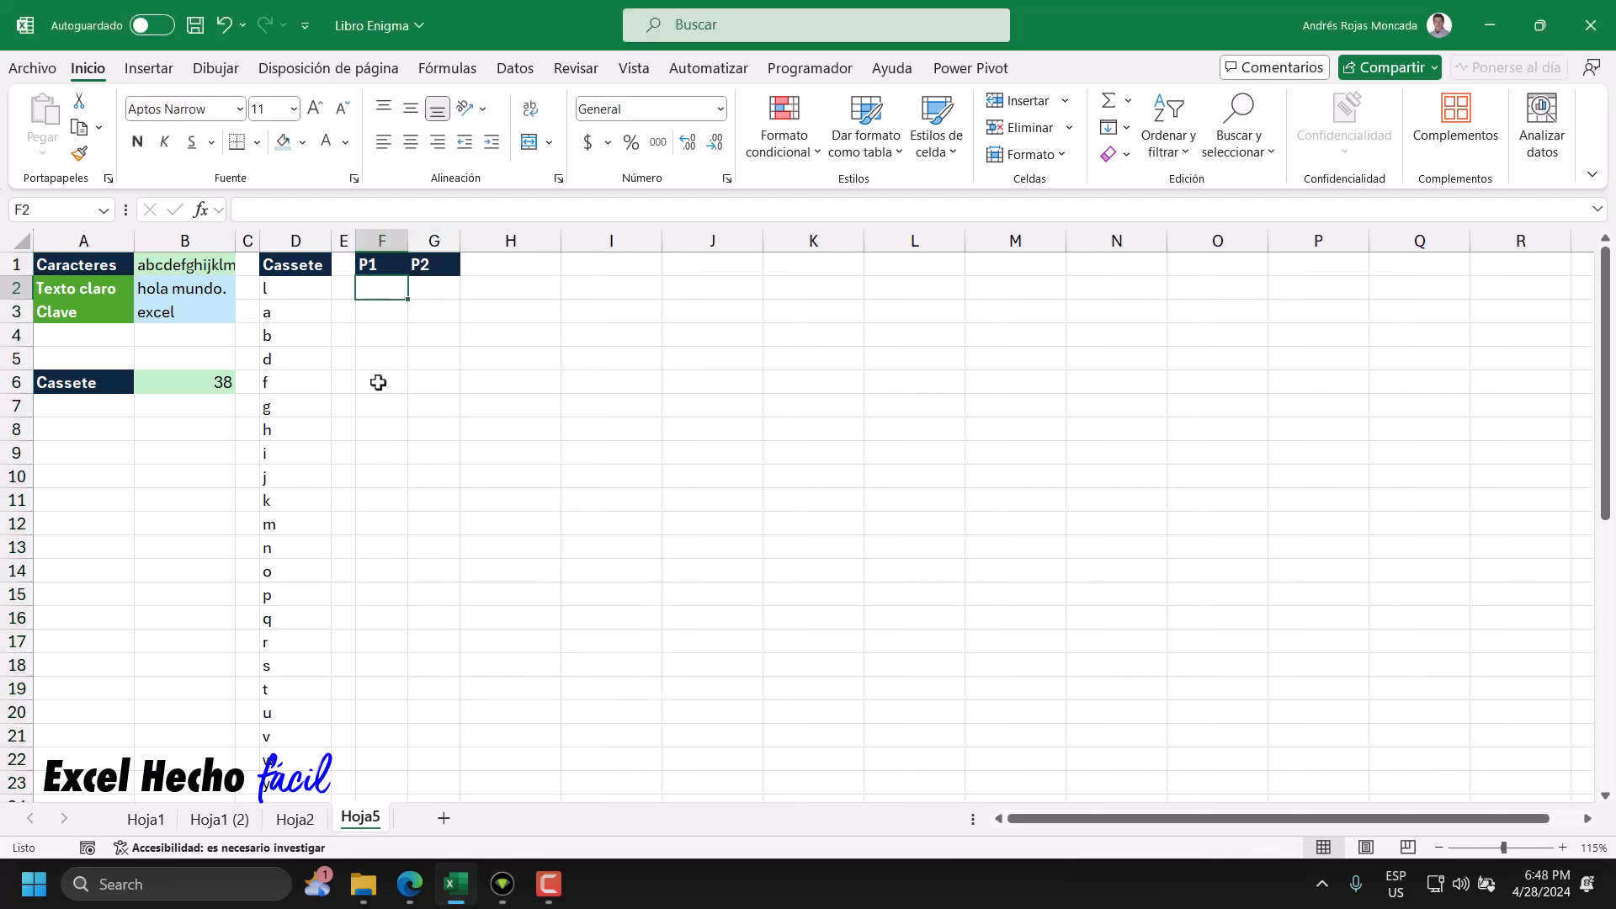
pyautogui.click(310, 293)
pyautogui.hotkey('ctrl', 'shift', 'Down')
pyautogui.scroll(8, 397, 376)
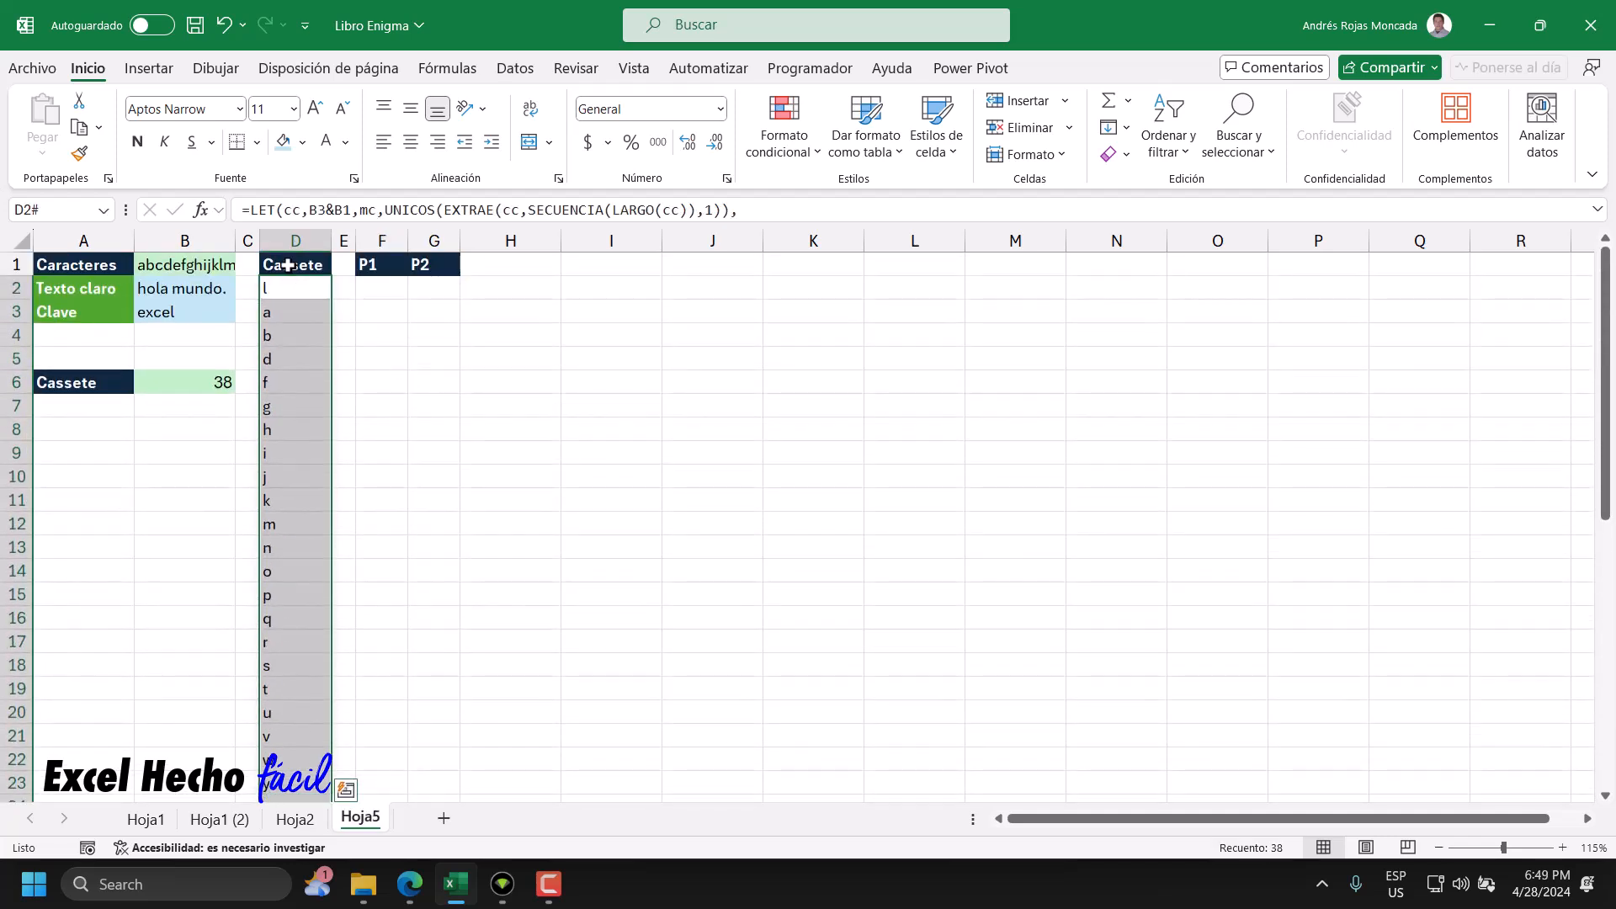
pyautogui.click(284, 141)
pyautogui.click(303, 143)
pyautogui.click(380, 268)
# - Enter =AJUSTARFILAS(D2#,2) in F2 to split the cassette into two columns of paired characters
pyautogui.click(364, 295)
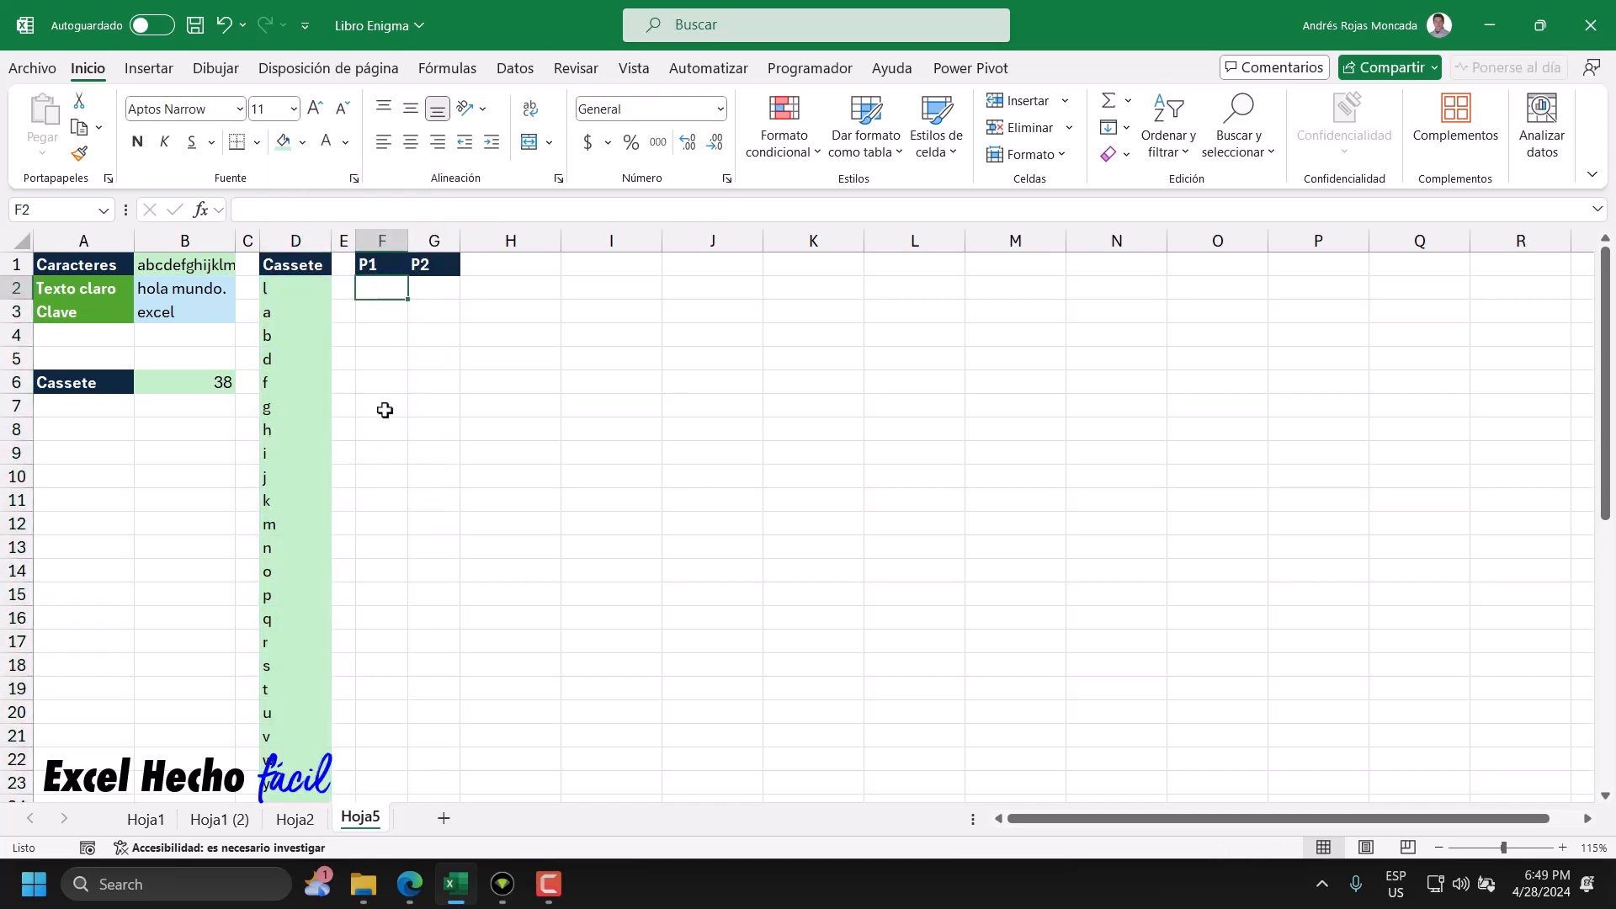
pyautogui.write('=')
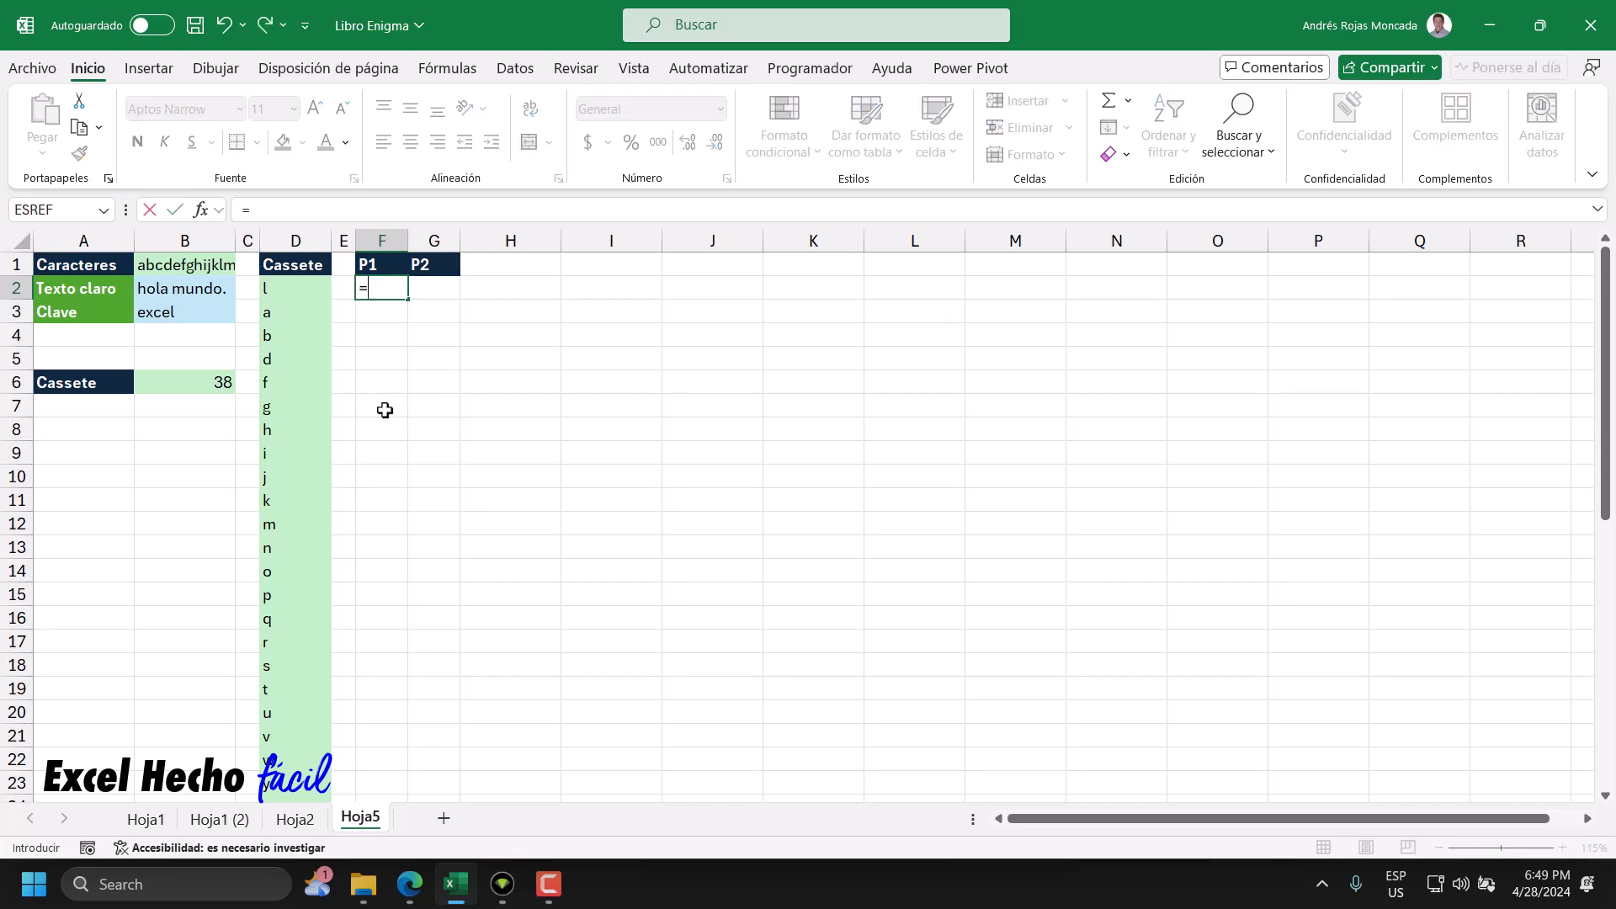
pyautogui.write('aju')
pyautogui.press('Down')
pyautogui.press('Tab')
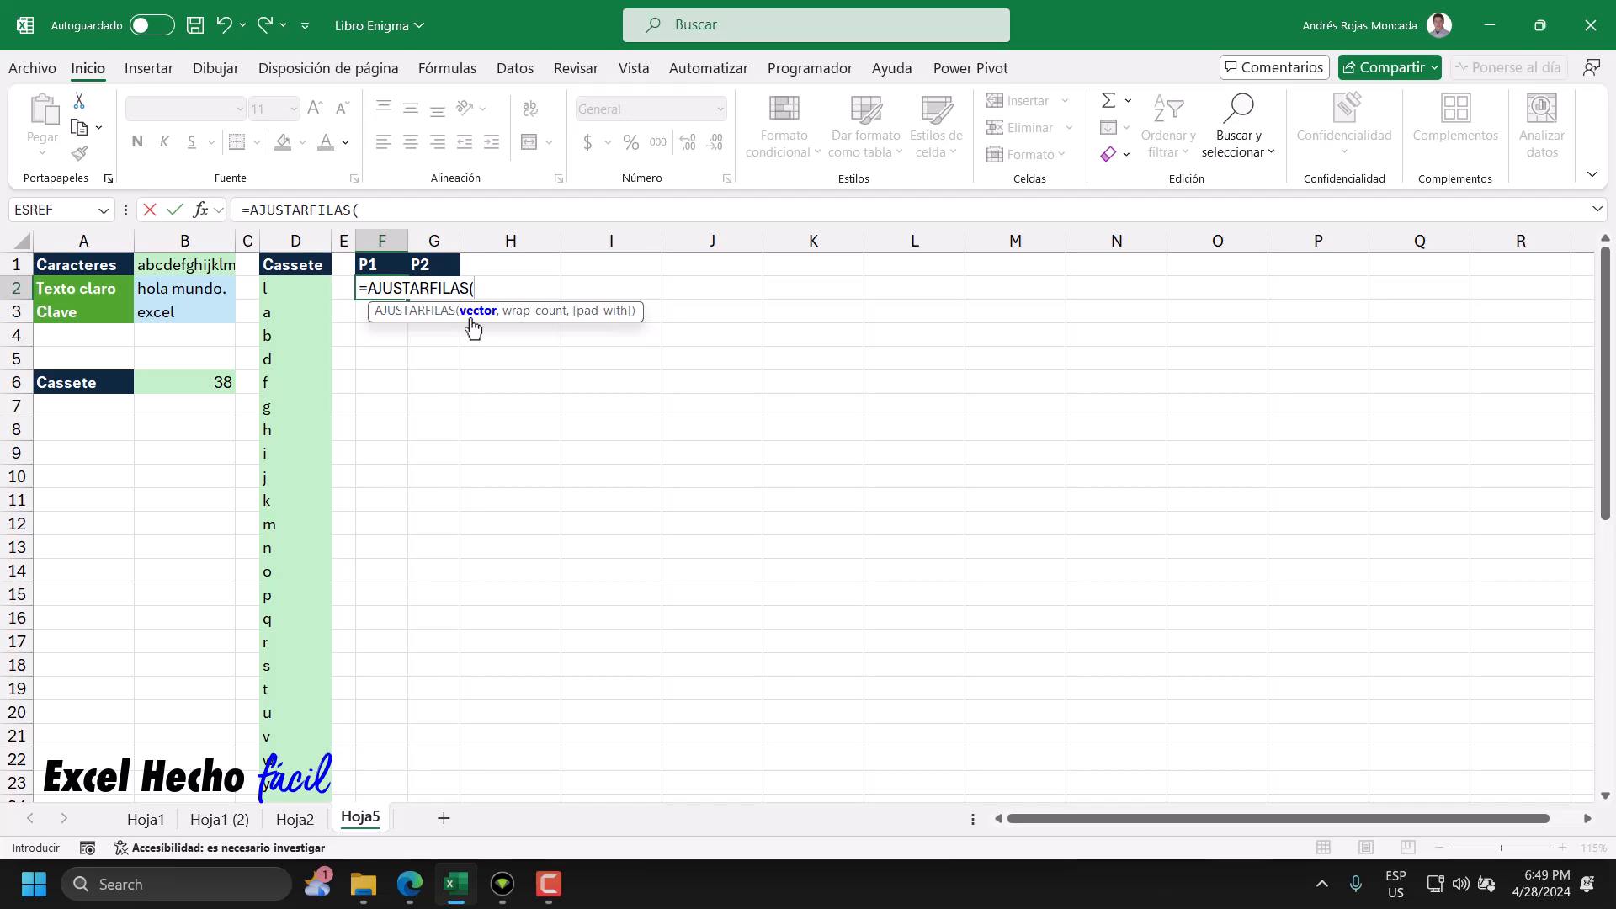
pyautogui.click(317, 288)
pyautogui.write('#,')
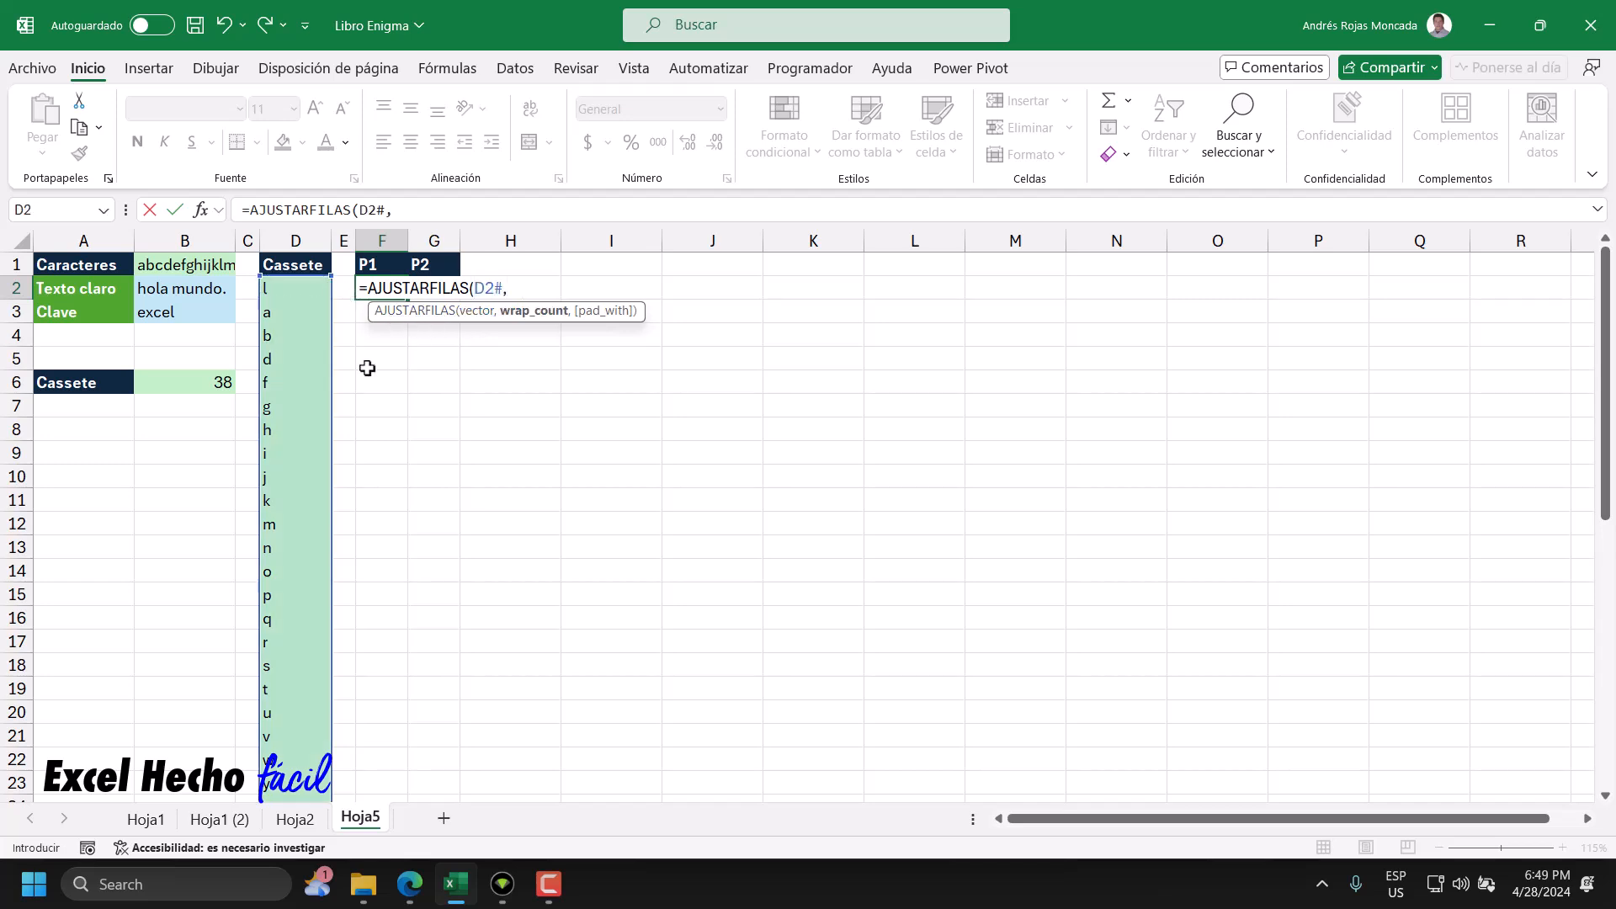
pyautogui.write('2)')
pyautogui.press('Return')
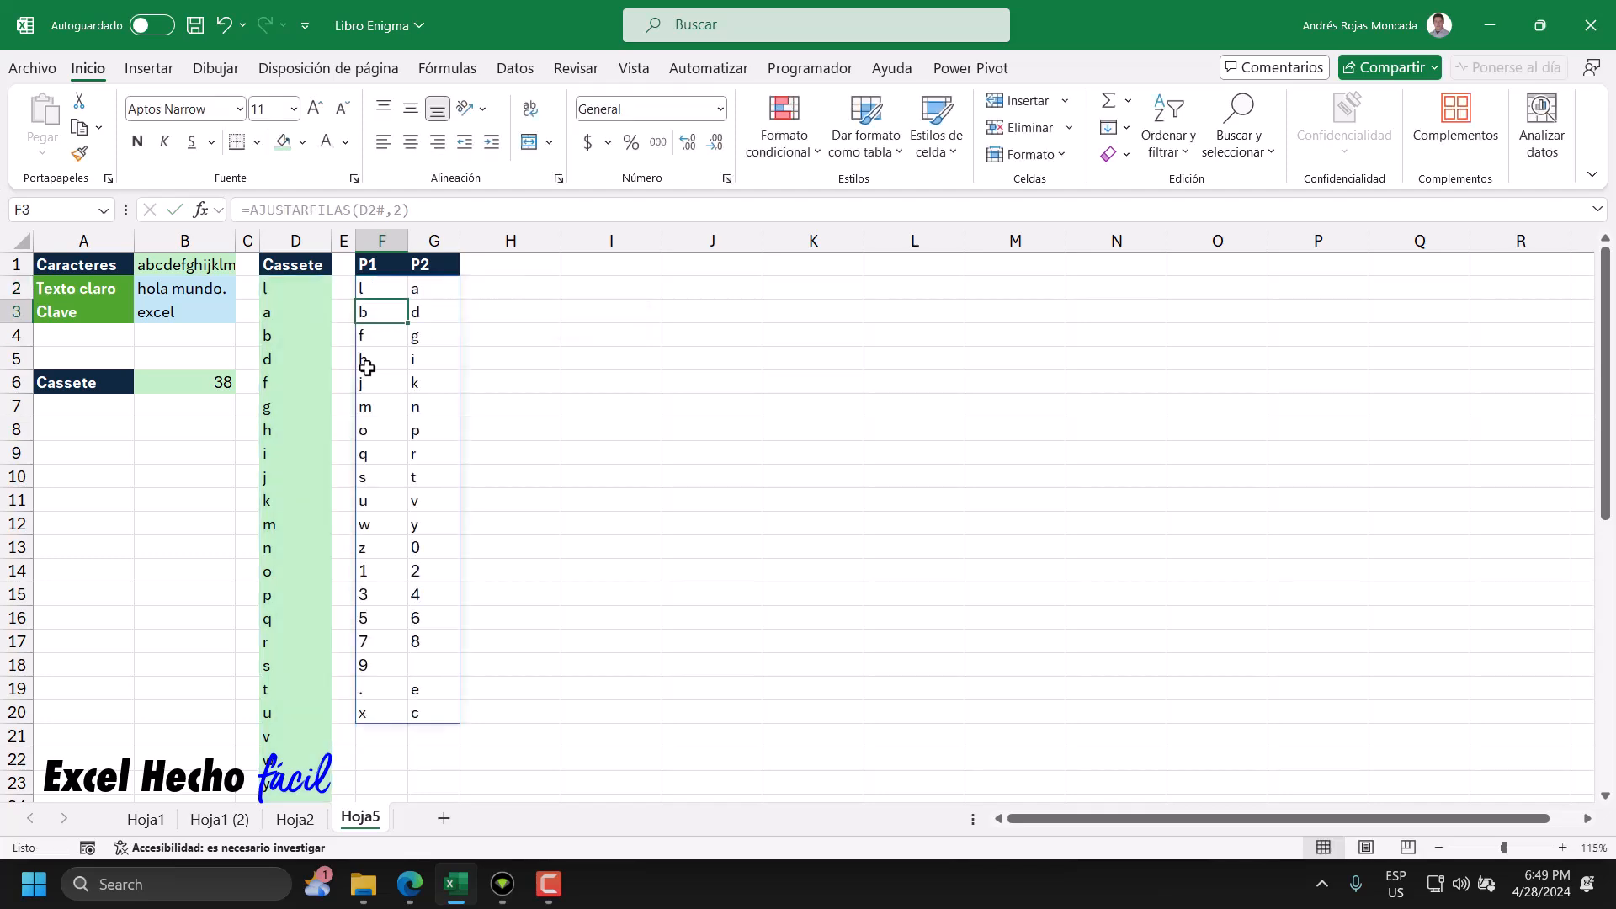
# - Compare consecutive cassette characters with the P1 and P2 pairs and with the wired letter pairs in the browser's Enigma wheel diagram
pyautogui.moveTo(299, 288); pyautogui.dragTo(429, 293)
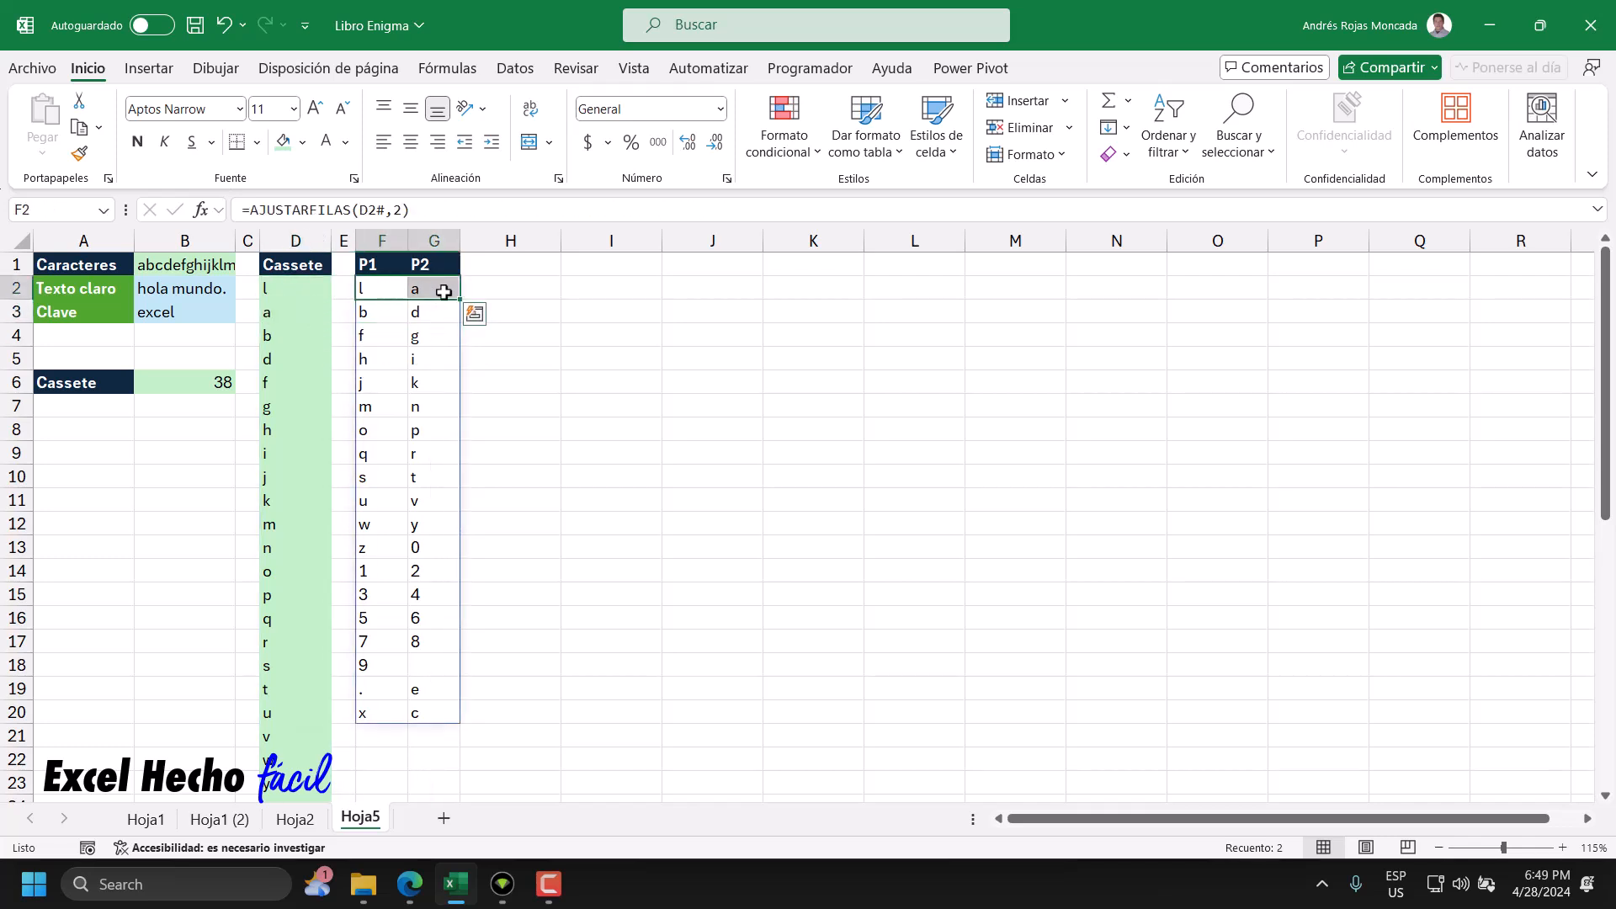
pyautogui.moveTo(289, 289); pyautogui.dragTo(418, 295)
pyautogui.moveTo(281, 335); pyautogui.dragTo(287, 405)
pyautogui.click(396, 313)
pyautogui.click(414, 313)
pyautogui.moveTo(385, 335); pyautogui.dragTo(427, 340)
pyautogui.moveTo(299, 427); pyautogui.dragTo(294, 452)
pyautogui.click(374, 303)
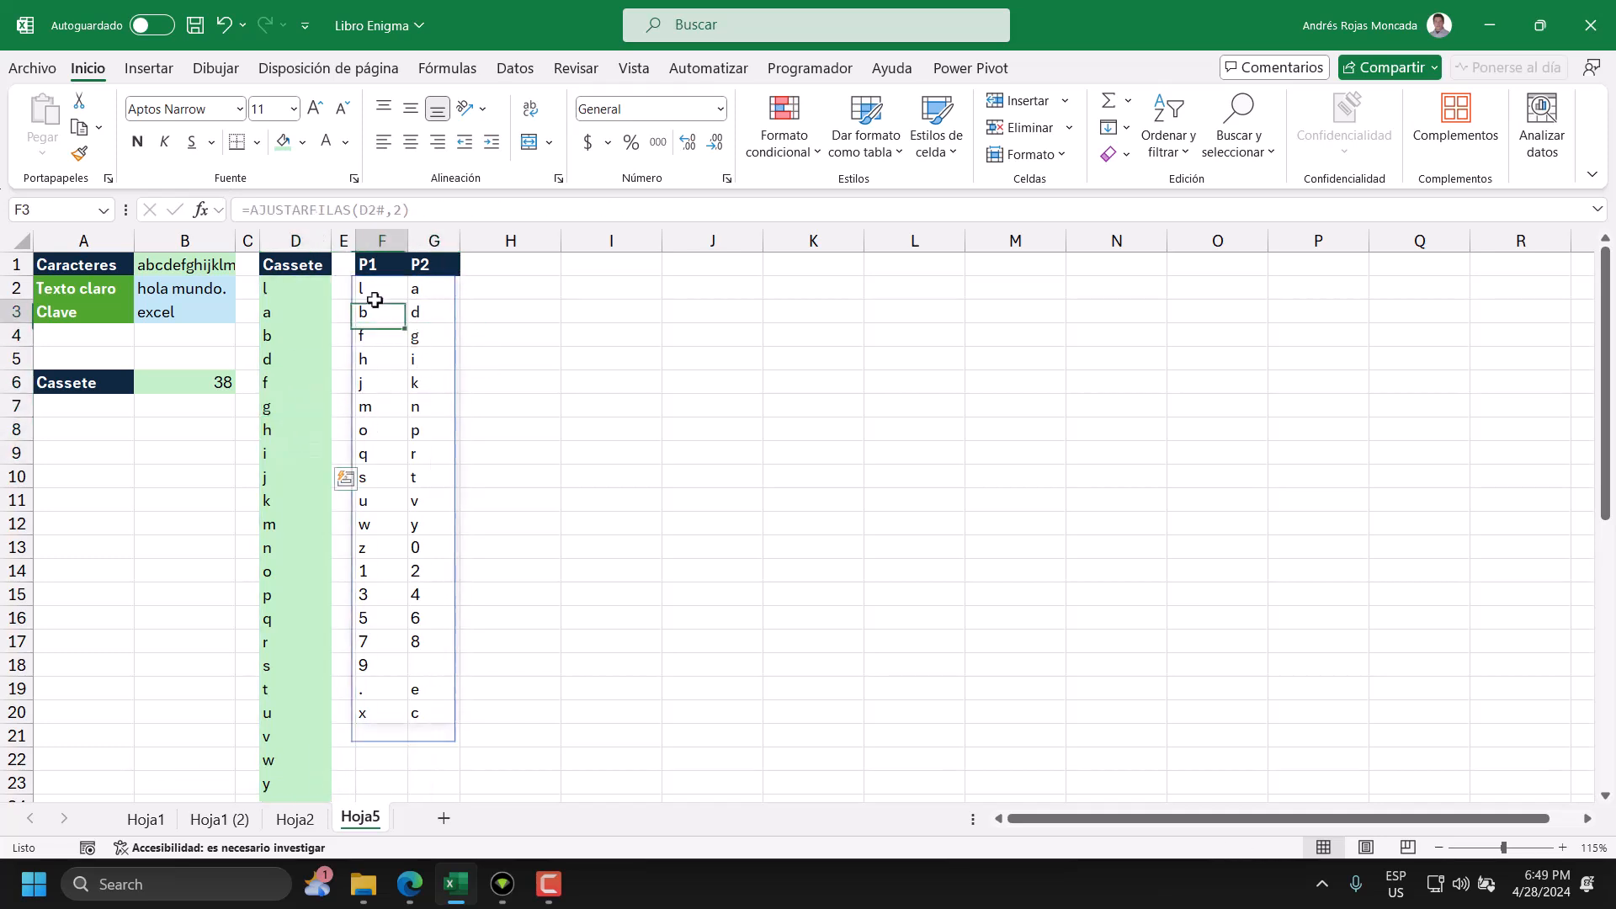
pyautogui.click(400, 892)
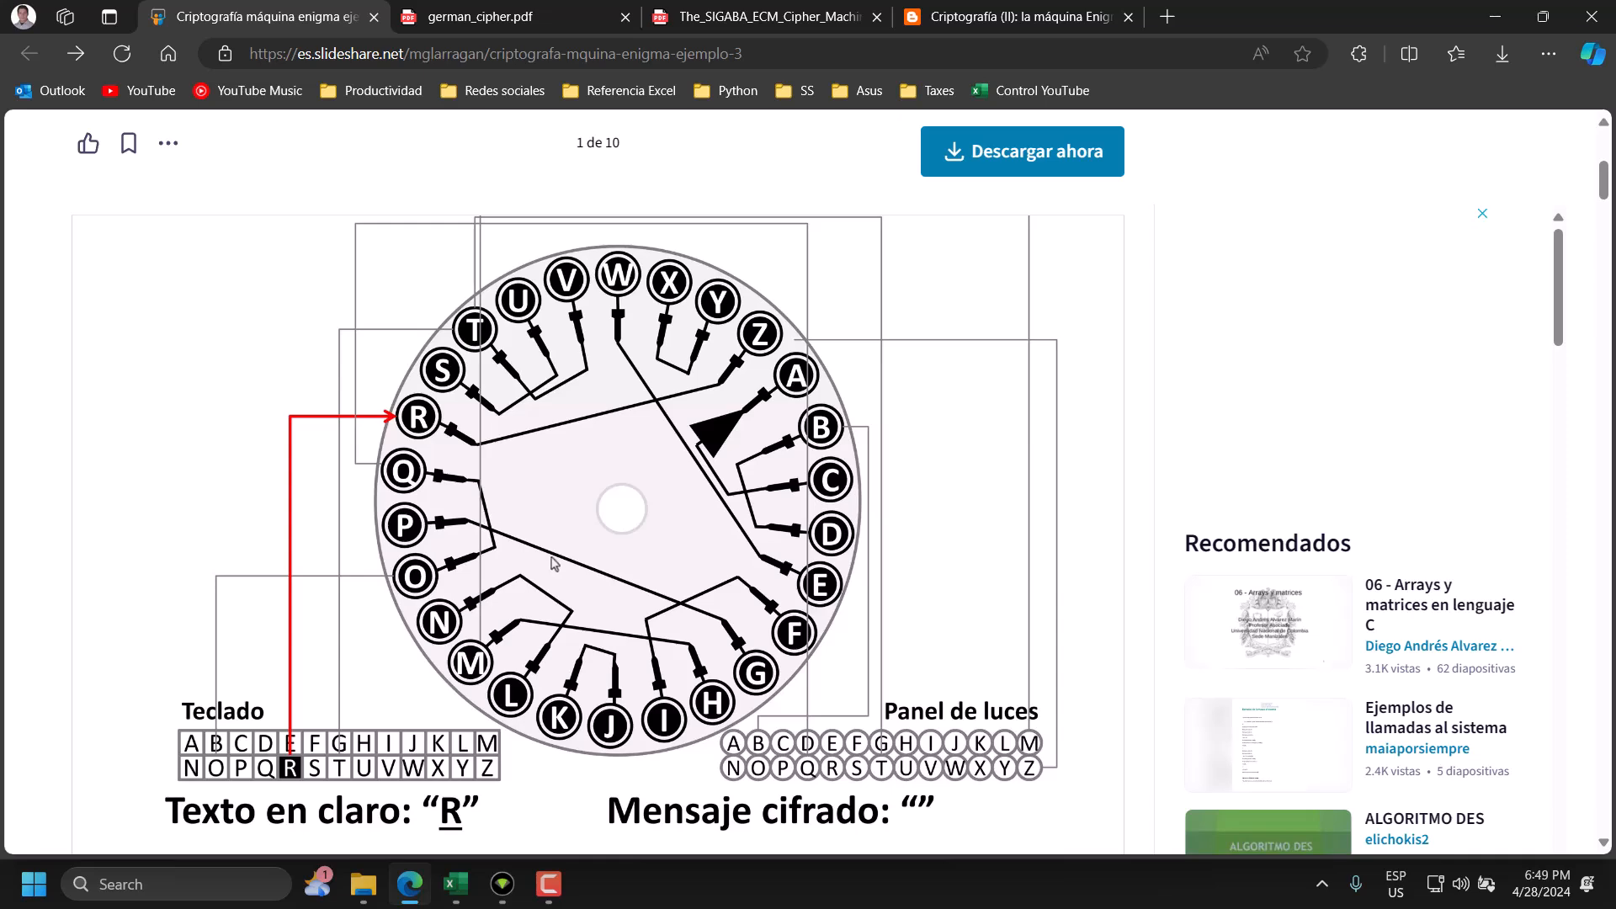
pyautogui.click(455, 883)
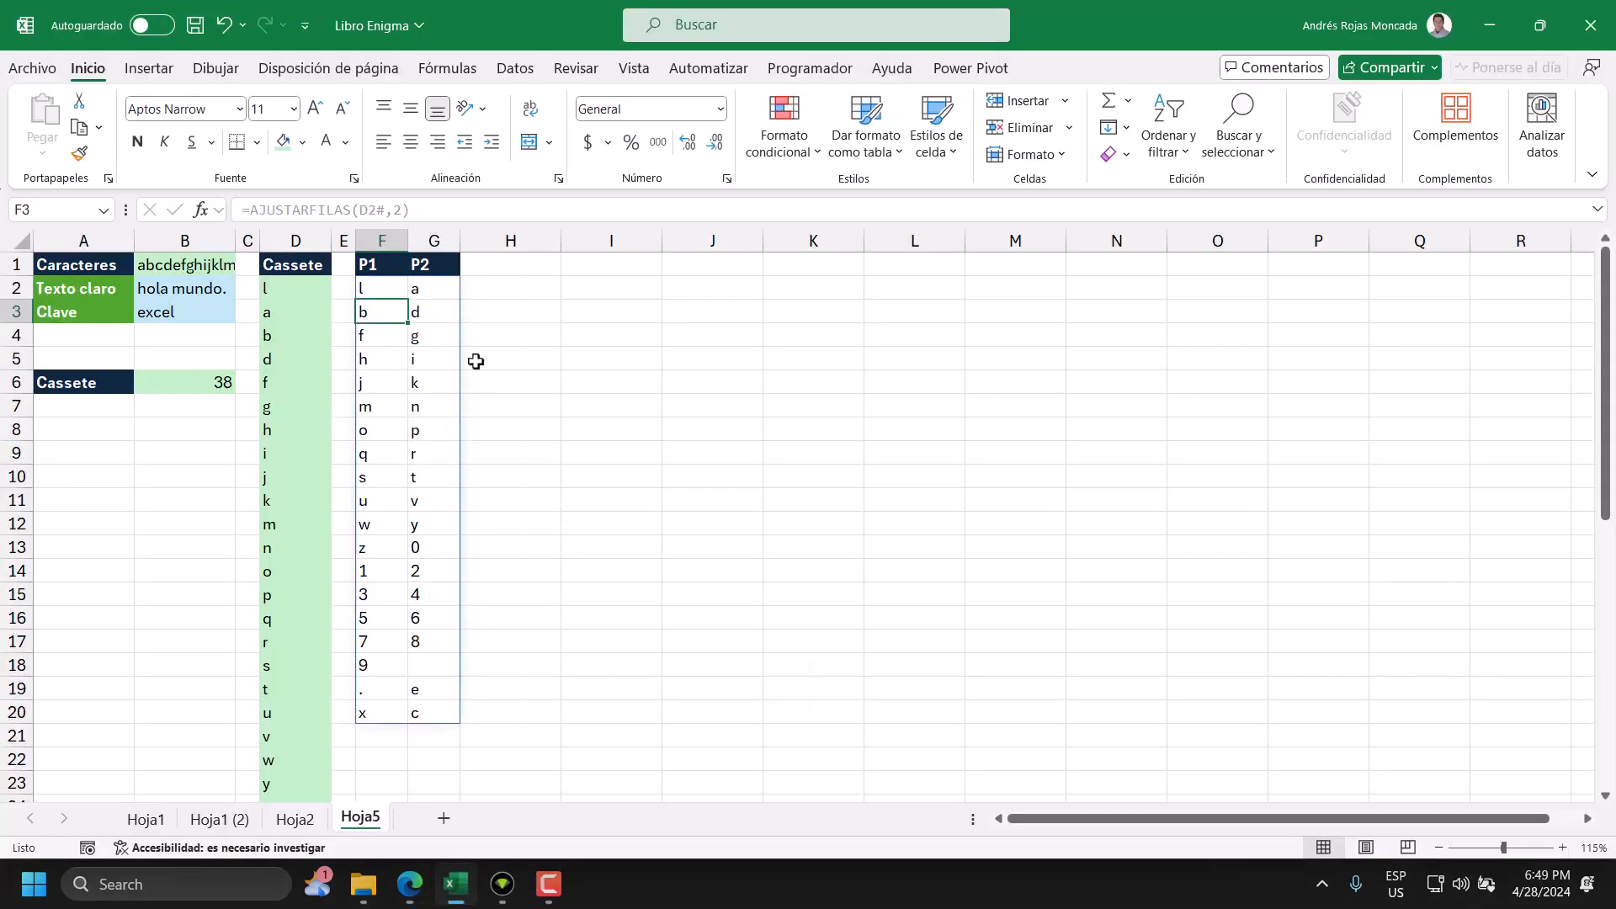
# - Examine the P1 and P2 character columns and the empty rows beneath them where the pairs can be repeated in swapped order
pyautogui.moveTo(380, 292); pyautogui.dragTo(443, 711)
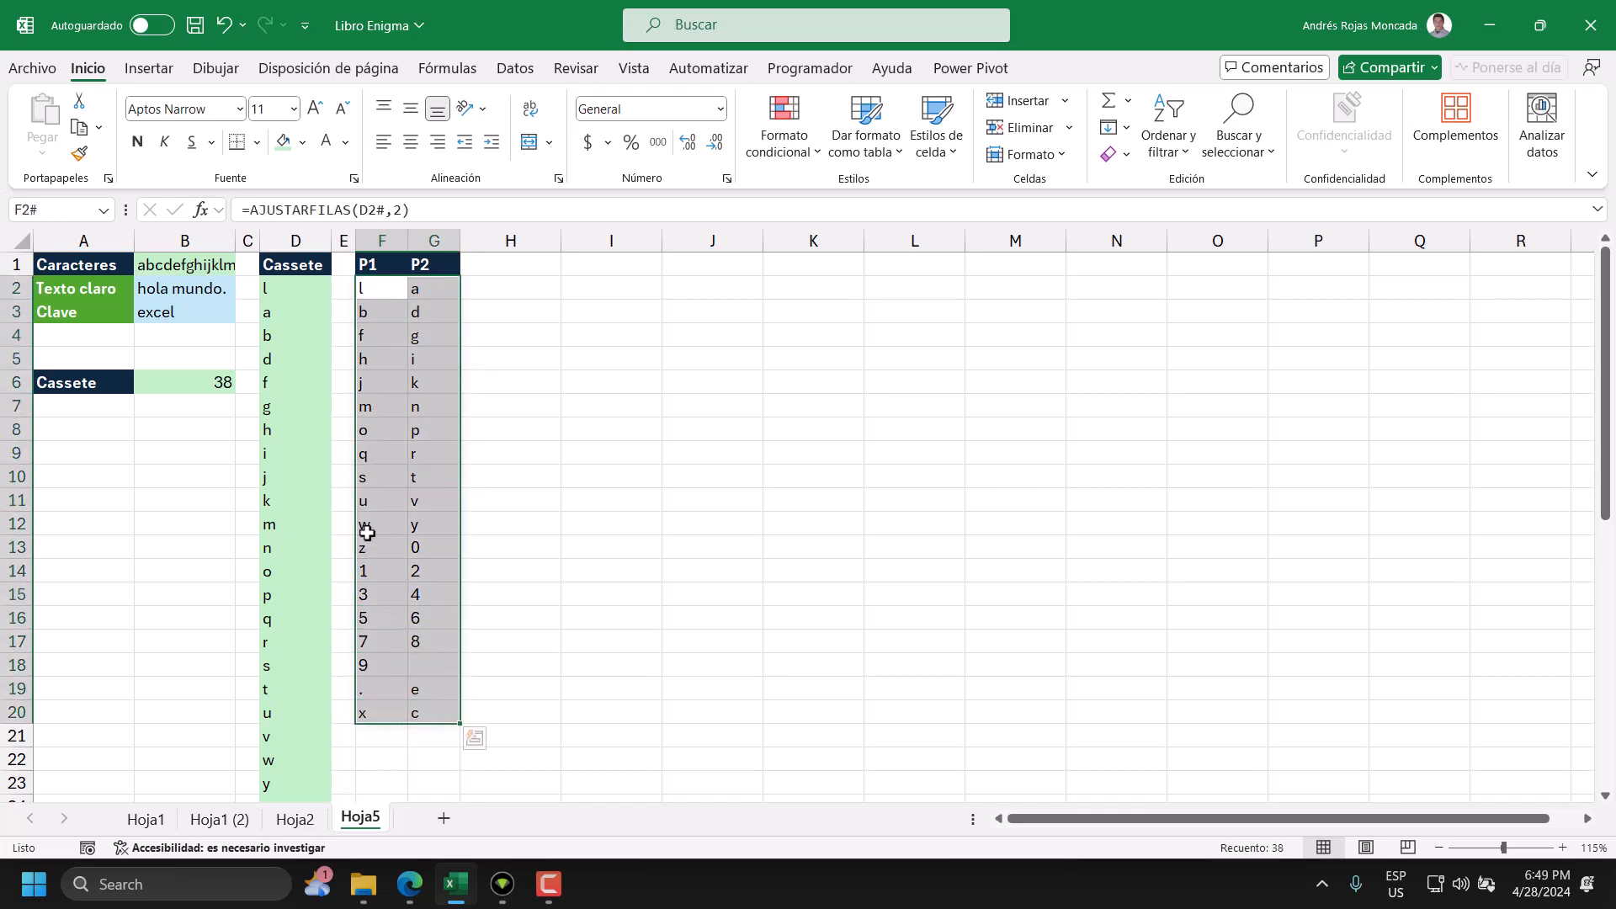
pyautogui.moveTo(433, 291); pyautogui.dragTo(429, 598)
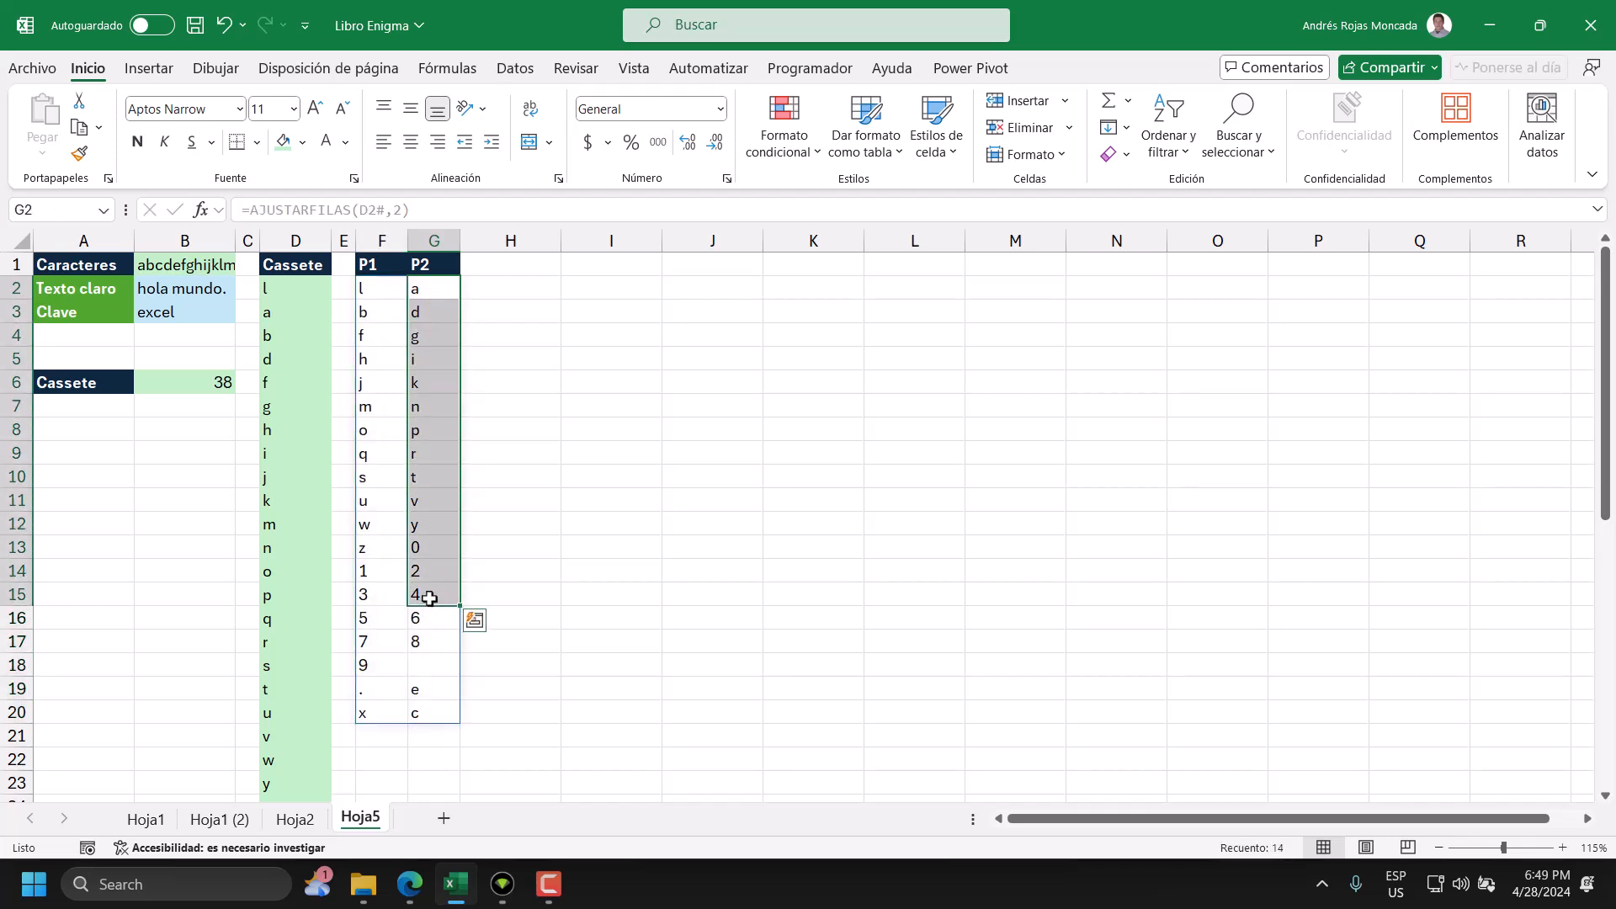
pyautogui.click(425, 436)
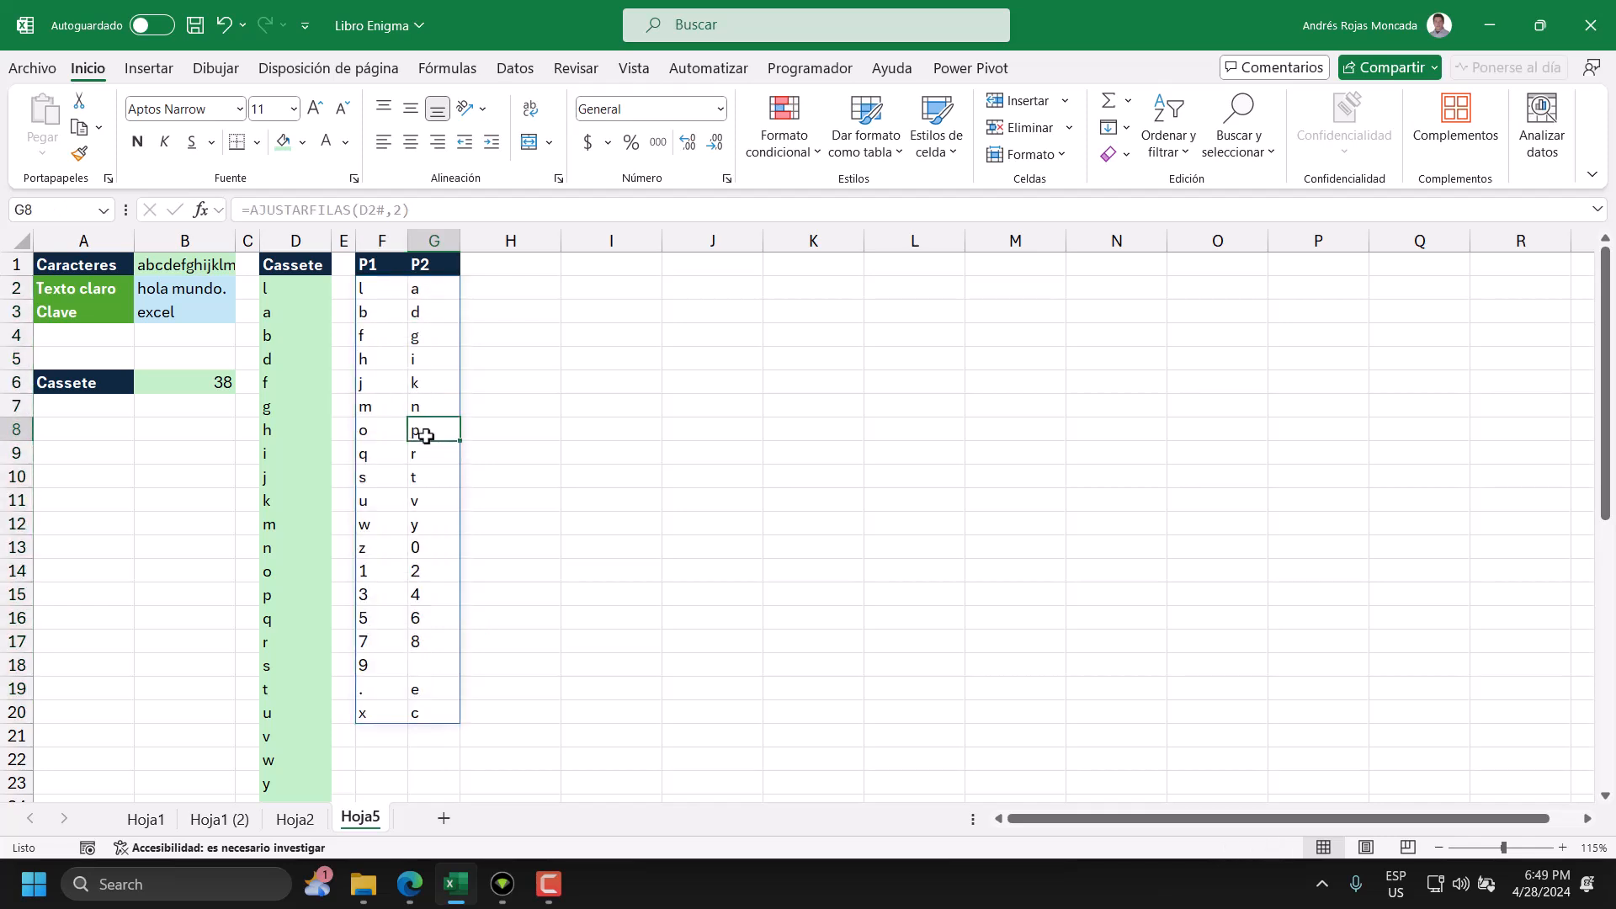
pyautogui.click(395, 431)
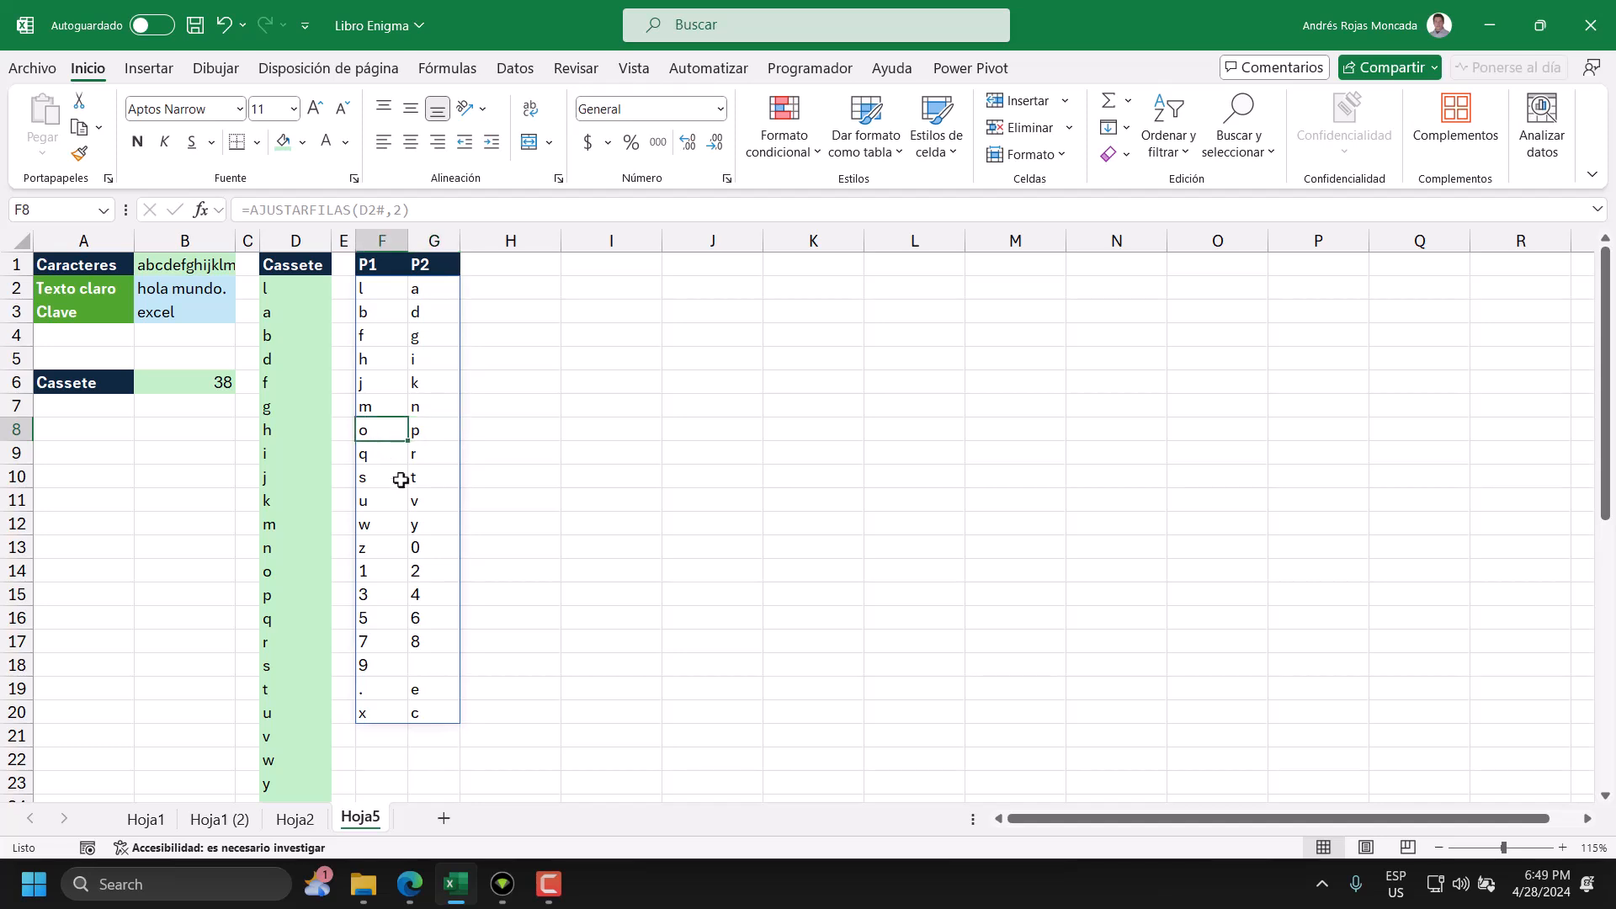
pyautogui.moveTo(425, 291); pyautogui.dragTo(422, 714)
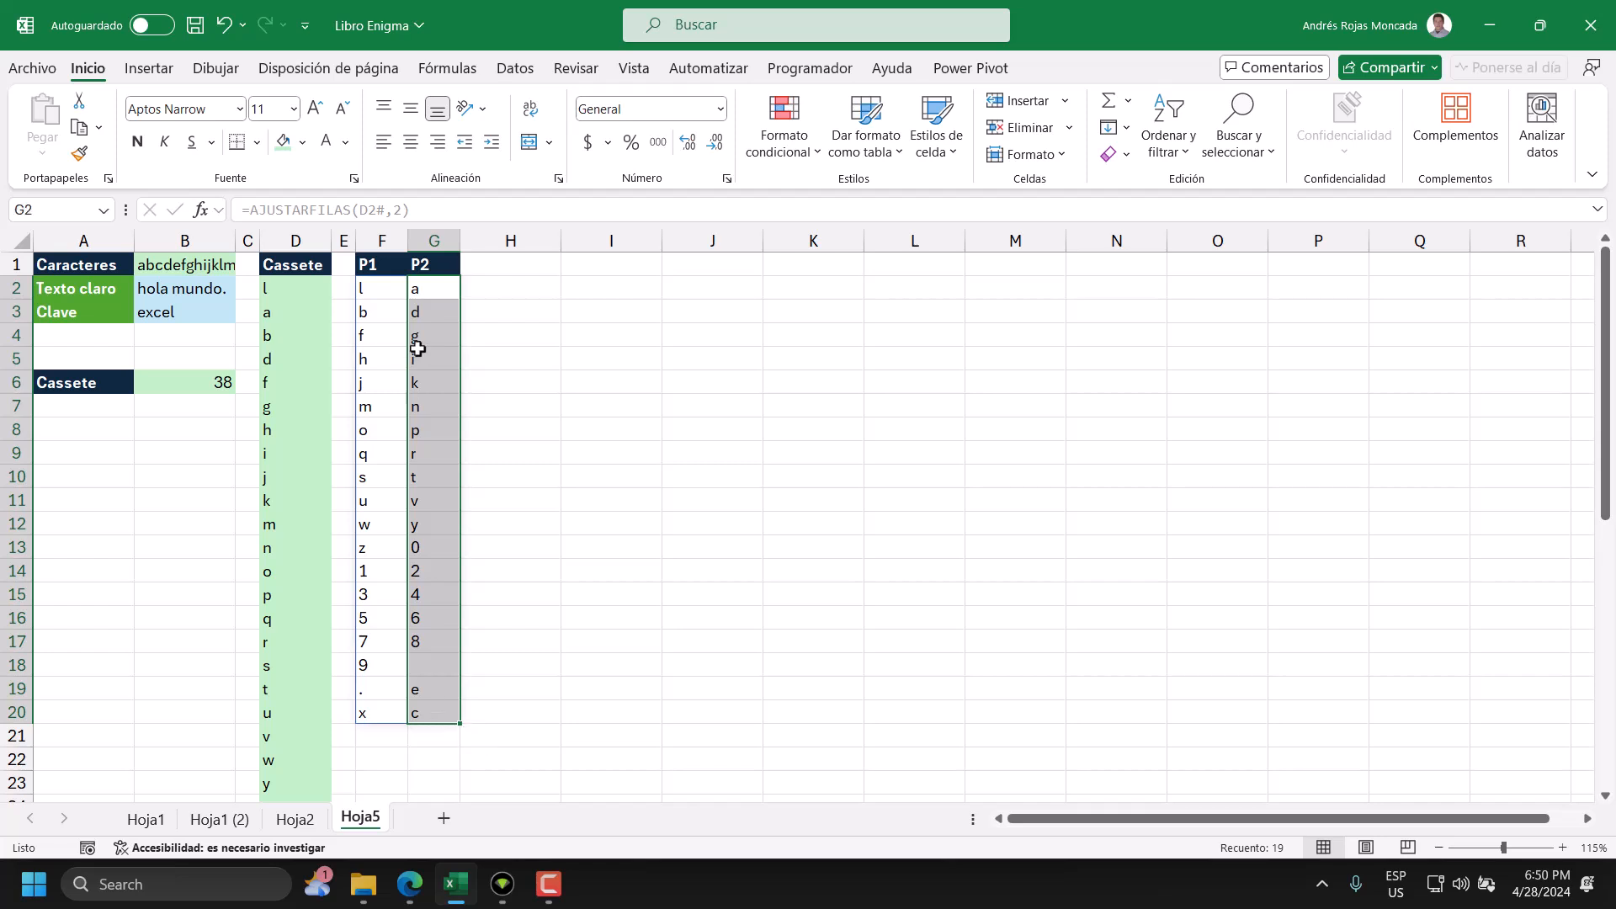
pyautogui.scroll(-5, 414, 430)
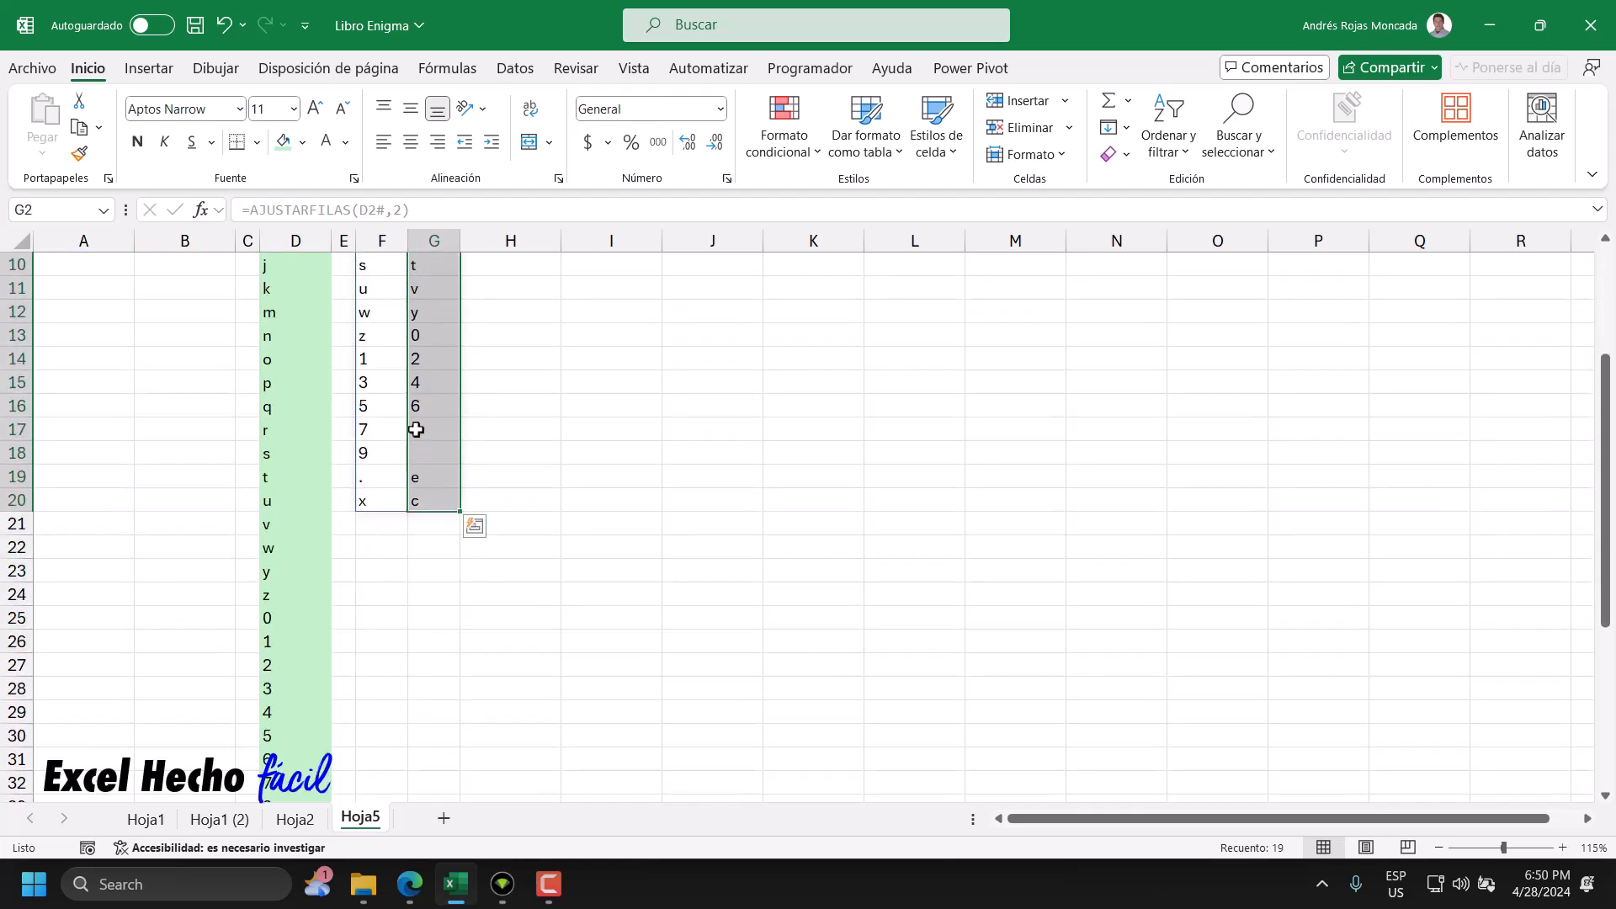
pyautogui.moveTo(393, 390); pyautogui.dragTo(383, 647)
pyautogui.scroll(7, 383, 646)
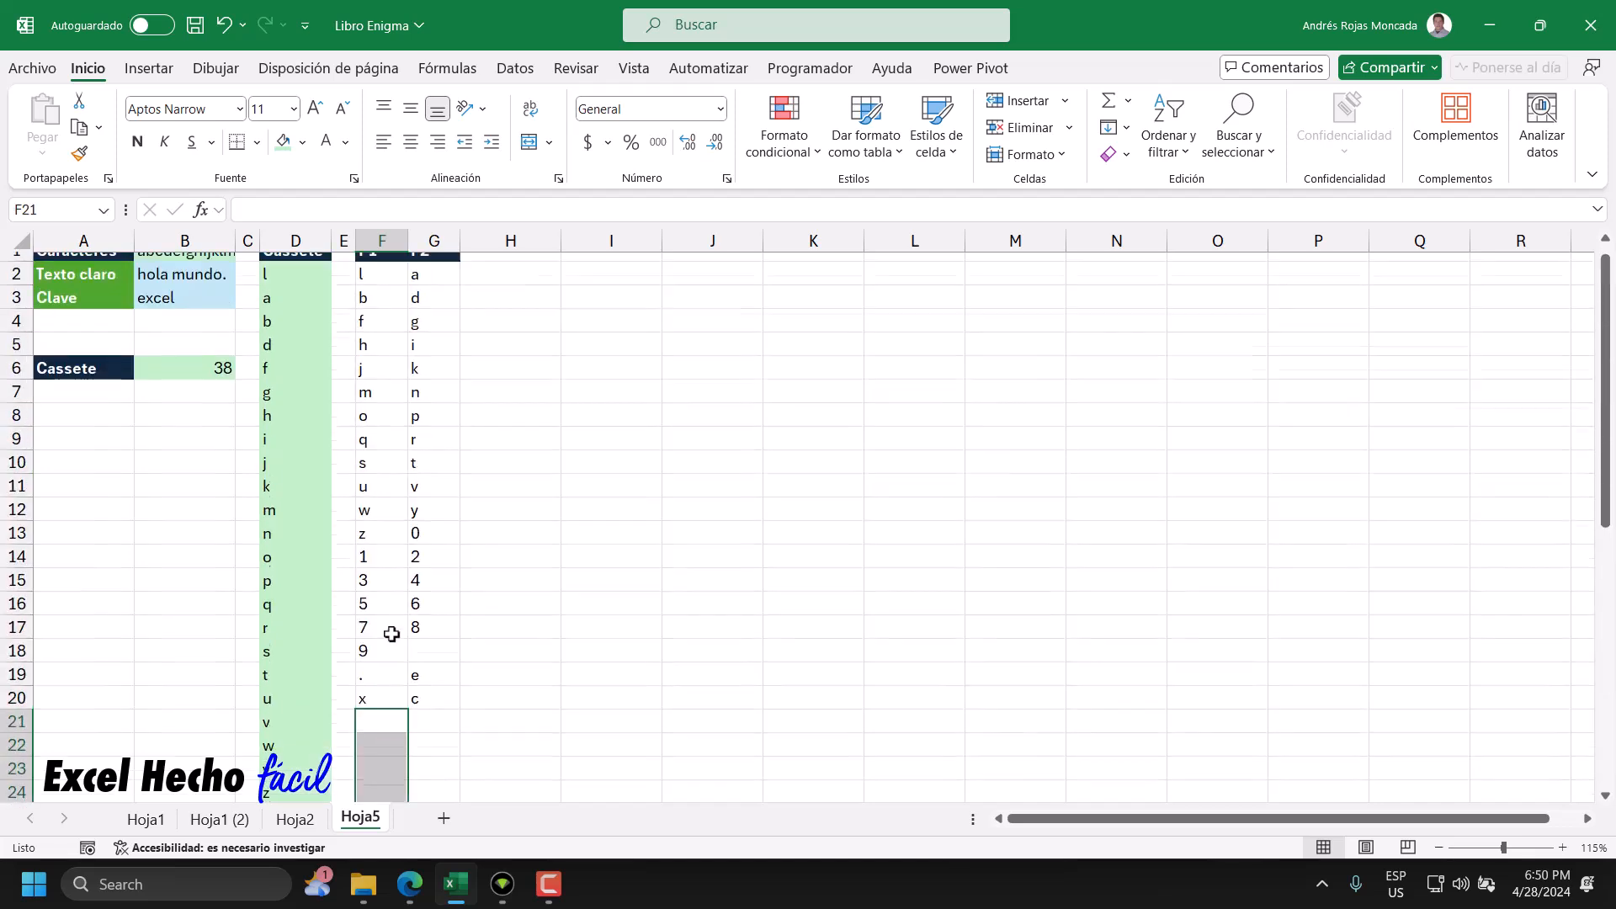
pyautogui.moveTo(362, 288); pyautogui.dragTo(380, 712)
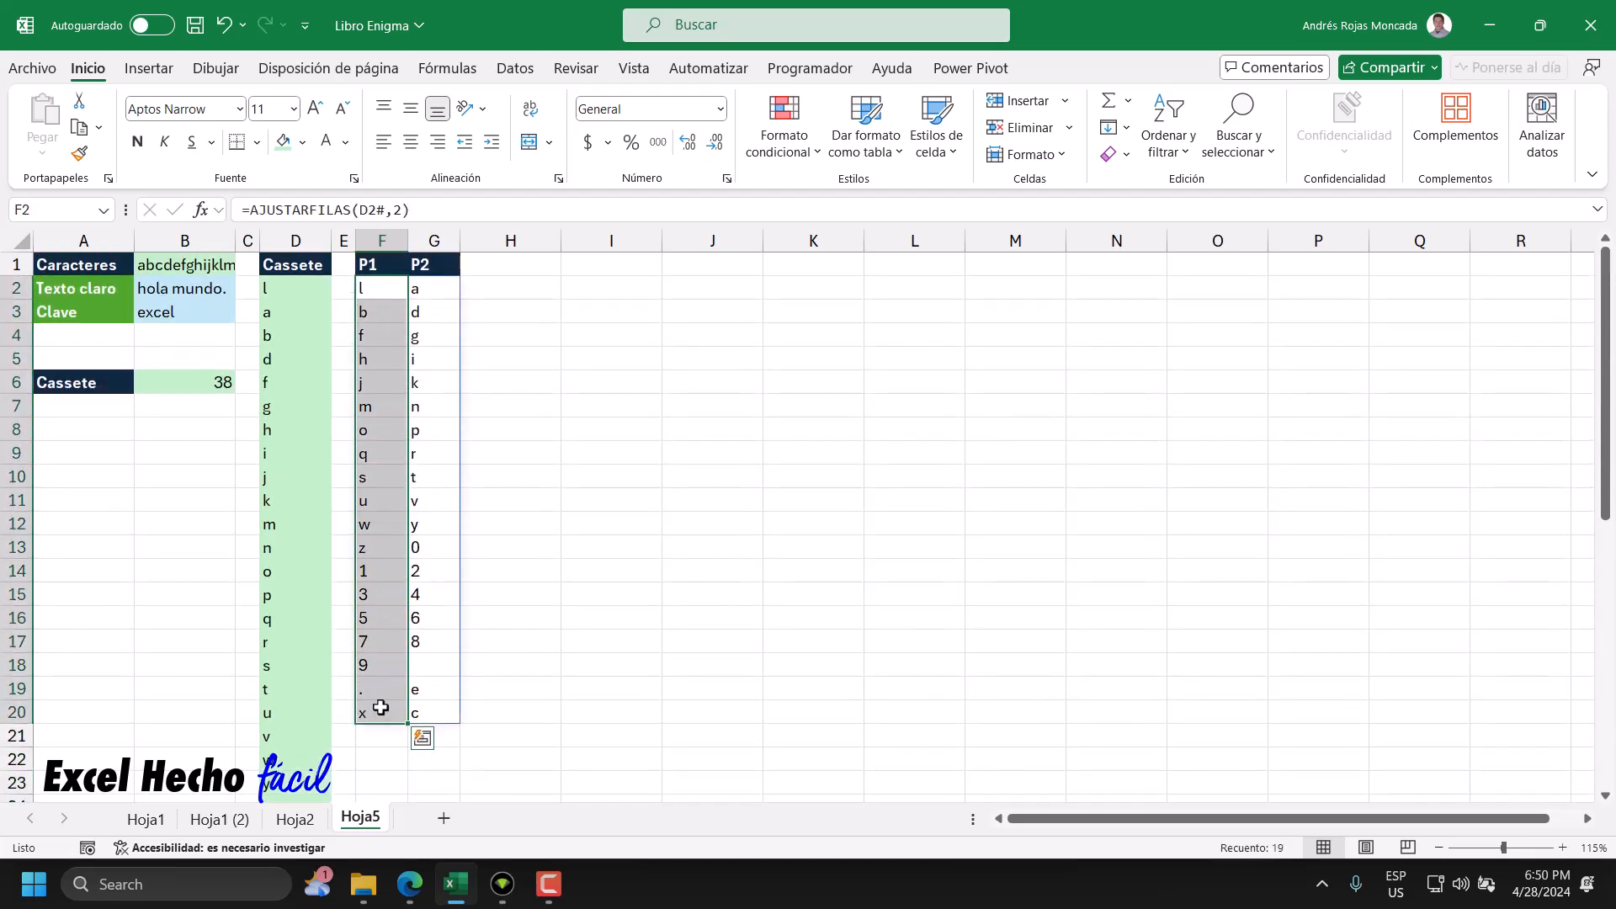
pyautogui.scroll(-3, 422, 736)
pyautogui.moveTo(444, 531); pyautogui.dragTo(435, 773)
pyautogui.scroll(6, 426, 523)
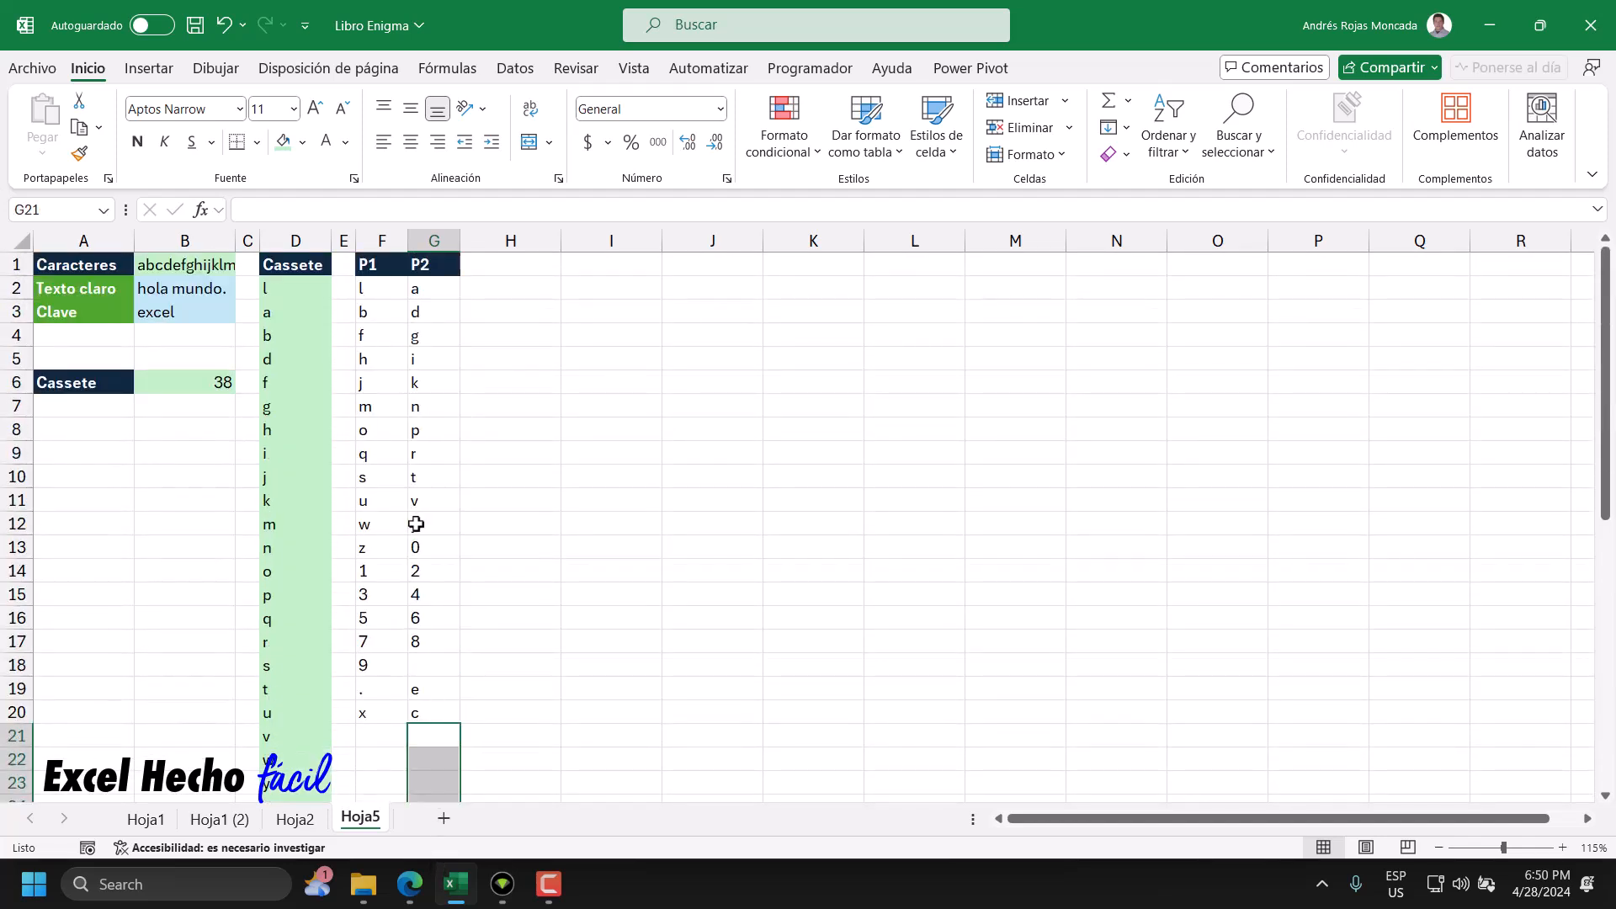
# - Wrap the F2 formula in LET, assigning AJUSTARFILAS(D2#,2) to the name mpar
pyautogui.click(388, 293)
pyautogui.doubleClick(388, 292)
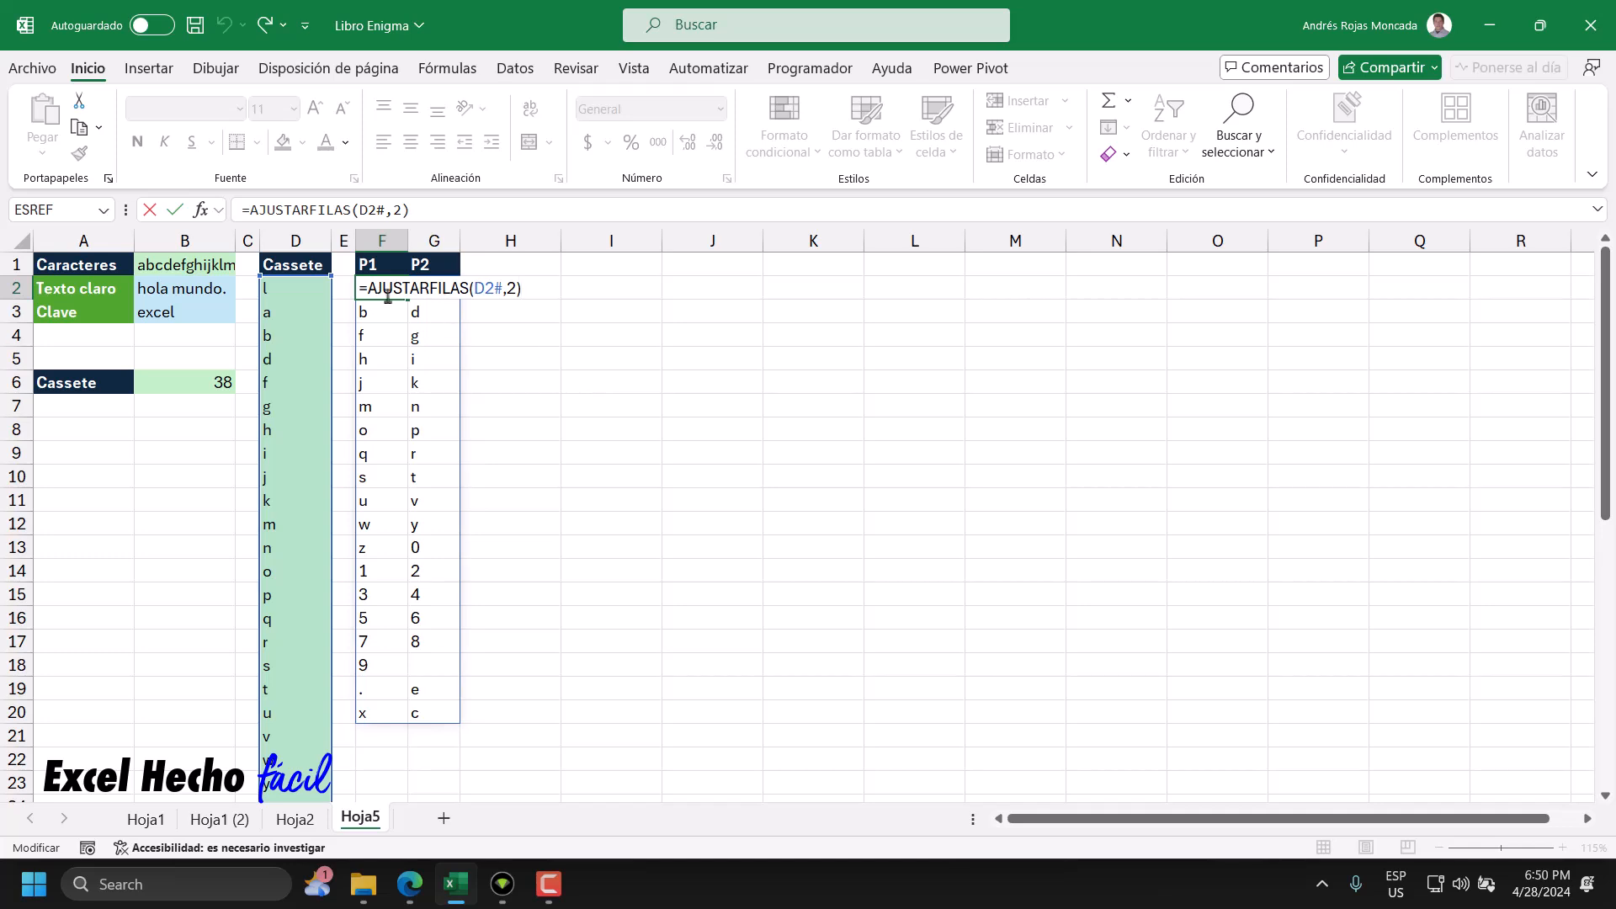
pyautogui.write('LET(')
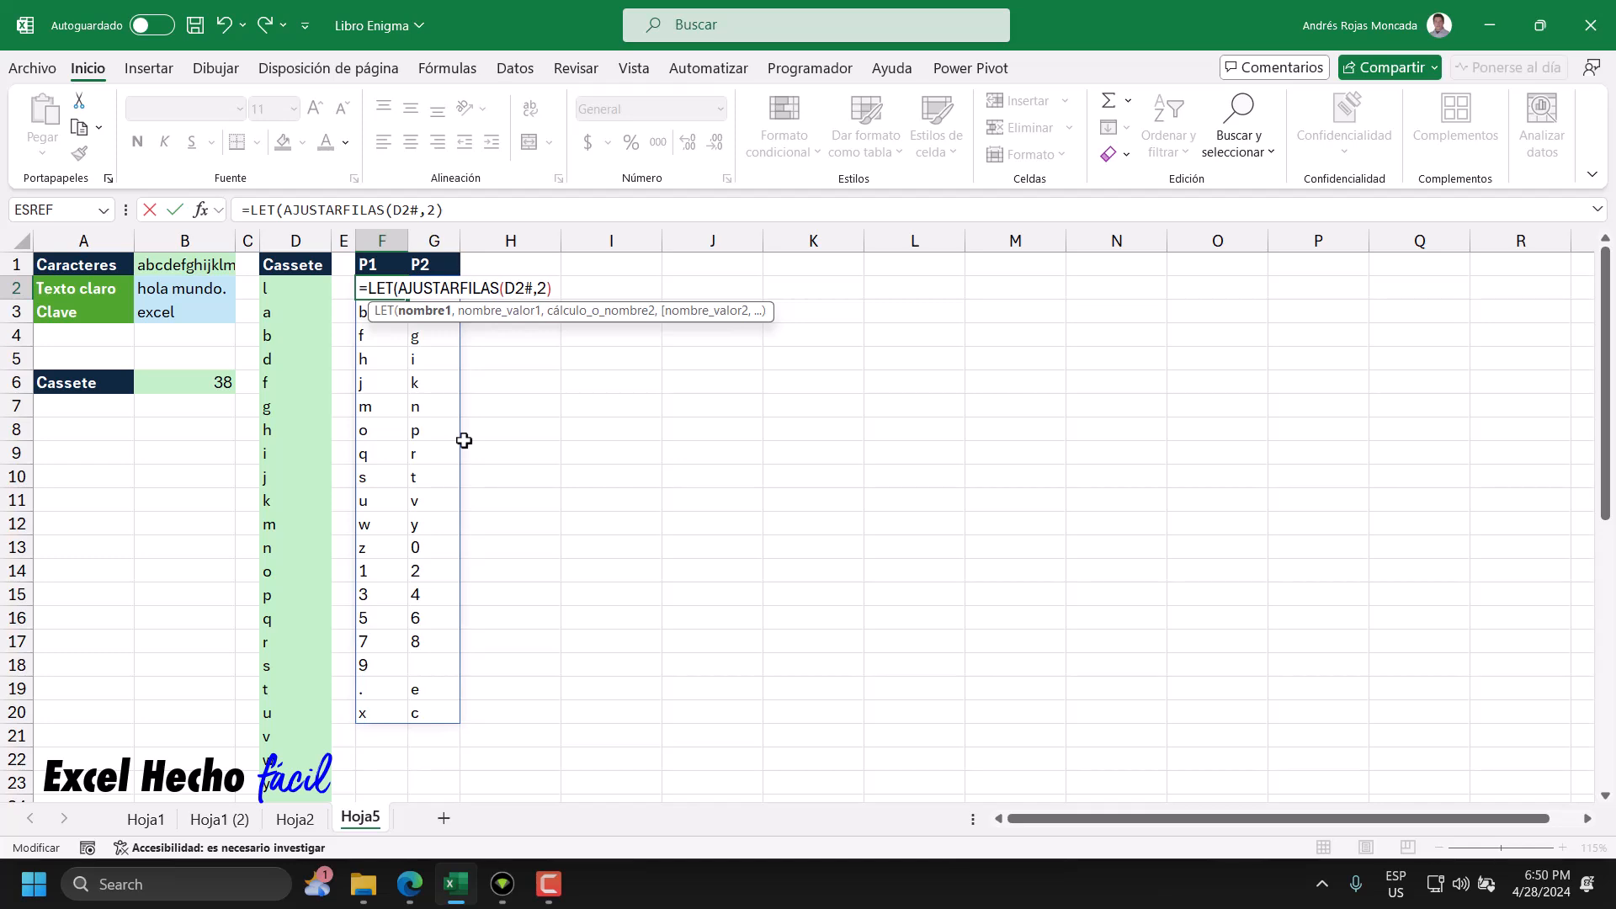
pyautogui.write('mpar,')
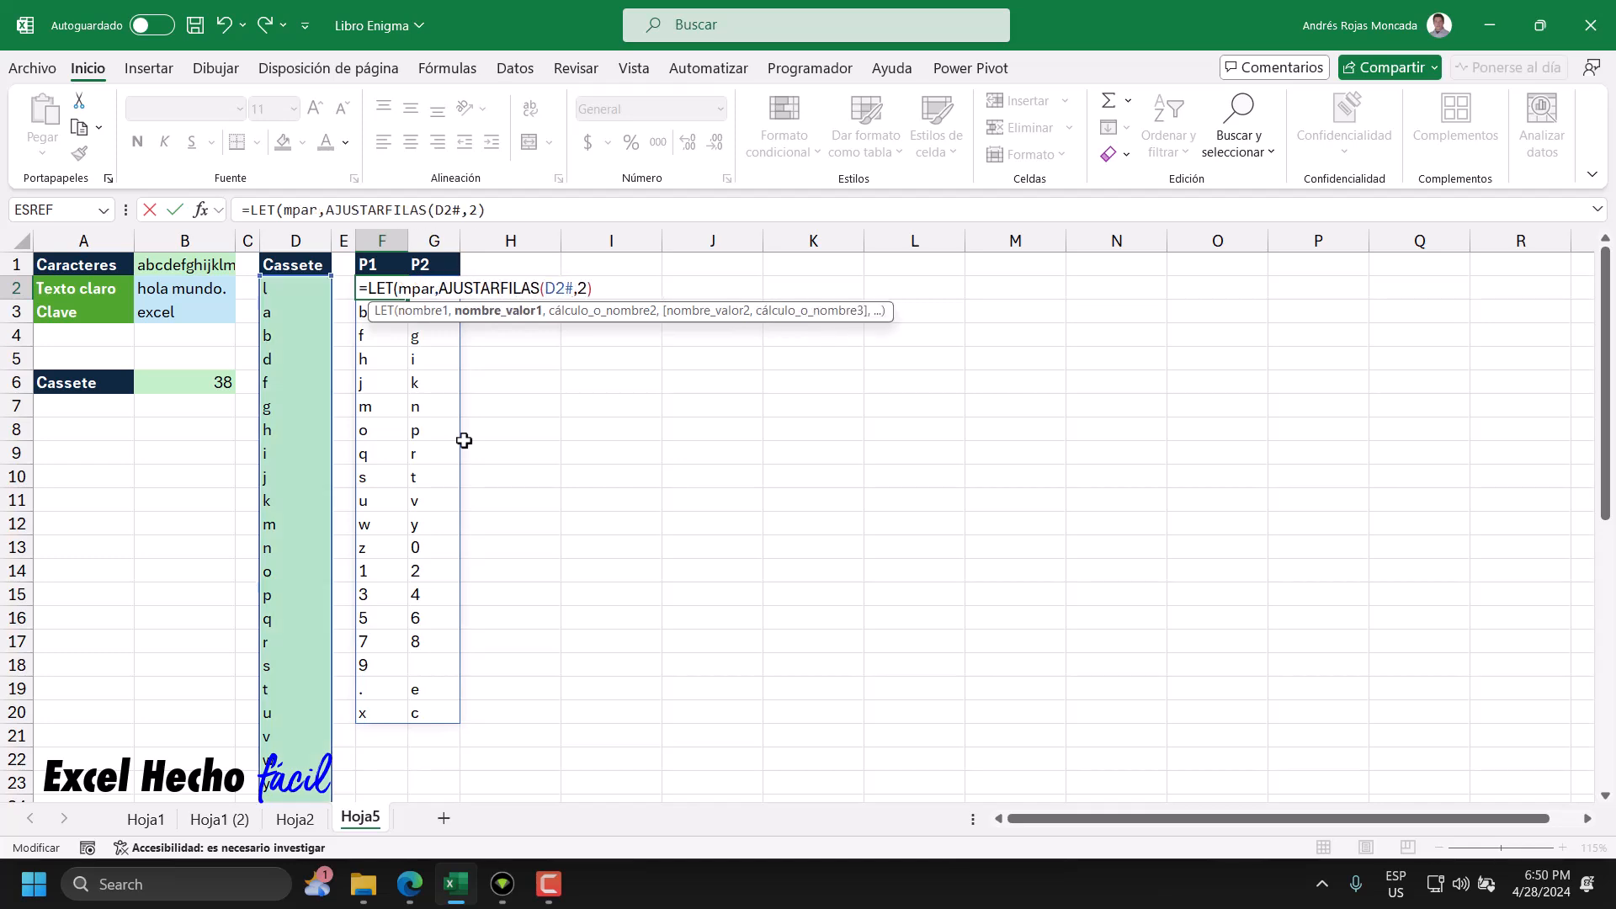
pyautogui.click(588, 292)
pyautogui.click(597, 287)
pyautogui.write(',')
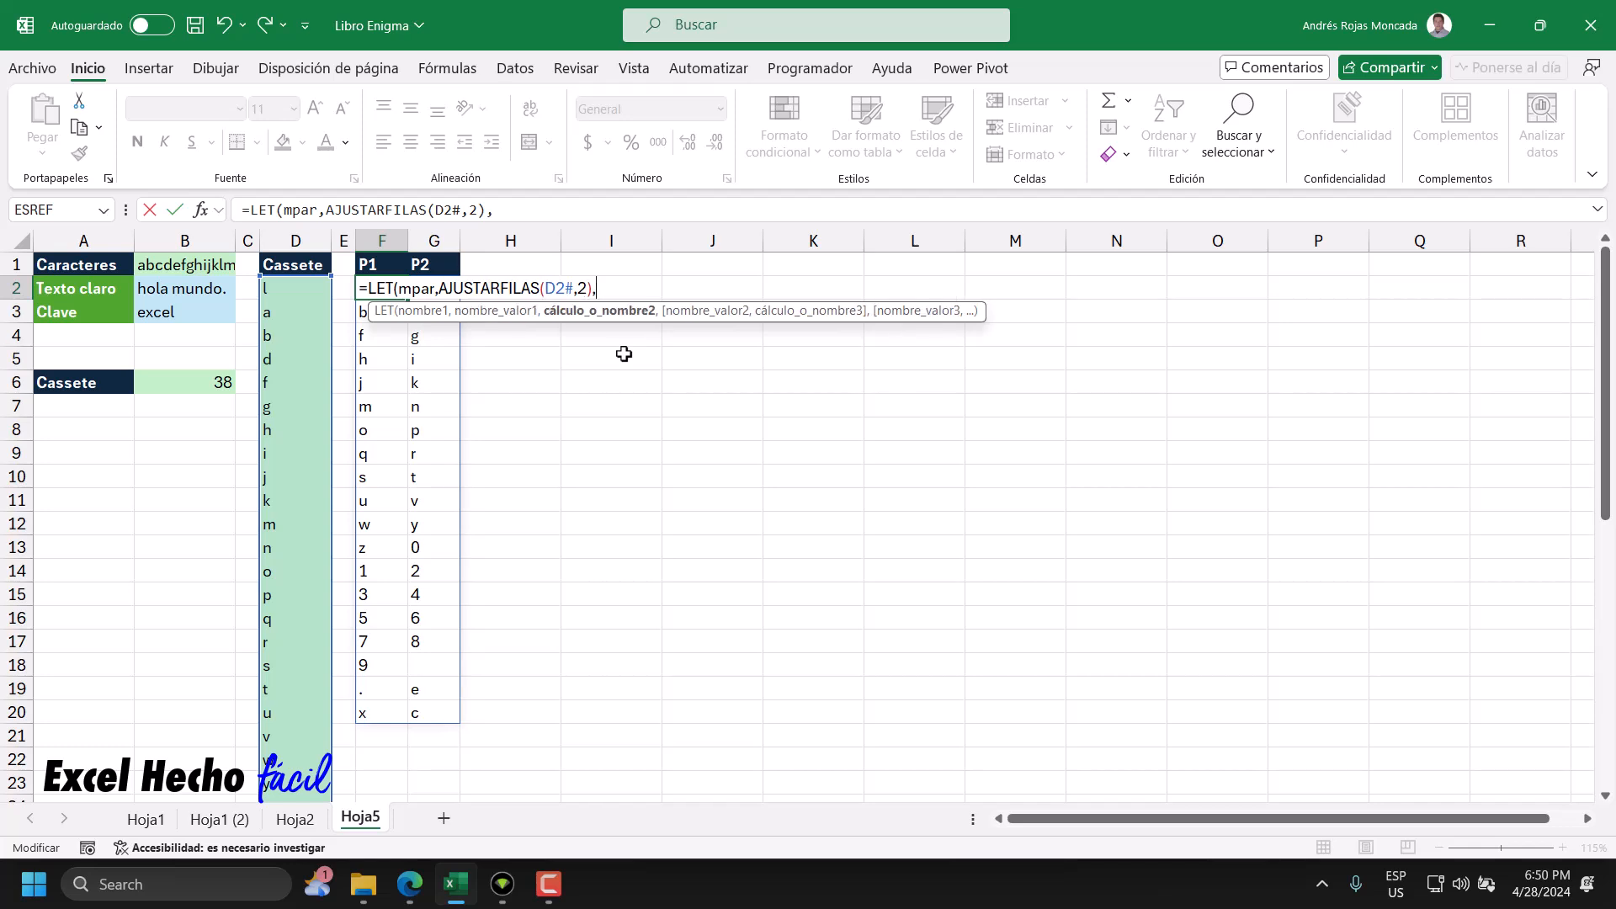
# - Start a second line in the F2 formula that stacks mpar vertically over a horizontal stack, APILARV(mpar,APILARH(
pyautogui.hotkey('alt', 'Return')
pyautogui.write('ap')
pyautogui.press('Down')
pyautogui.press('Tab')
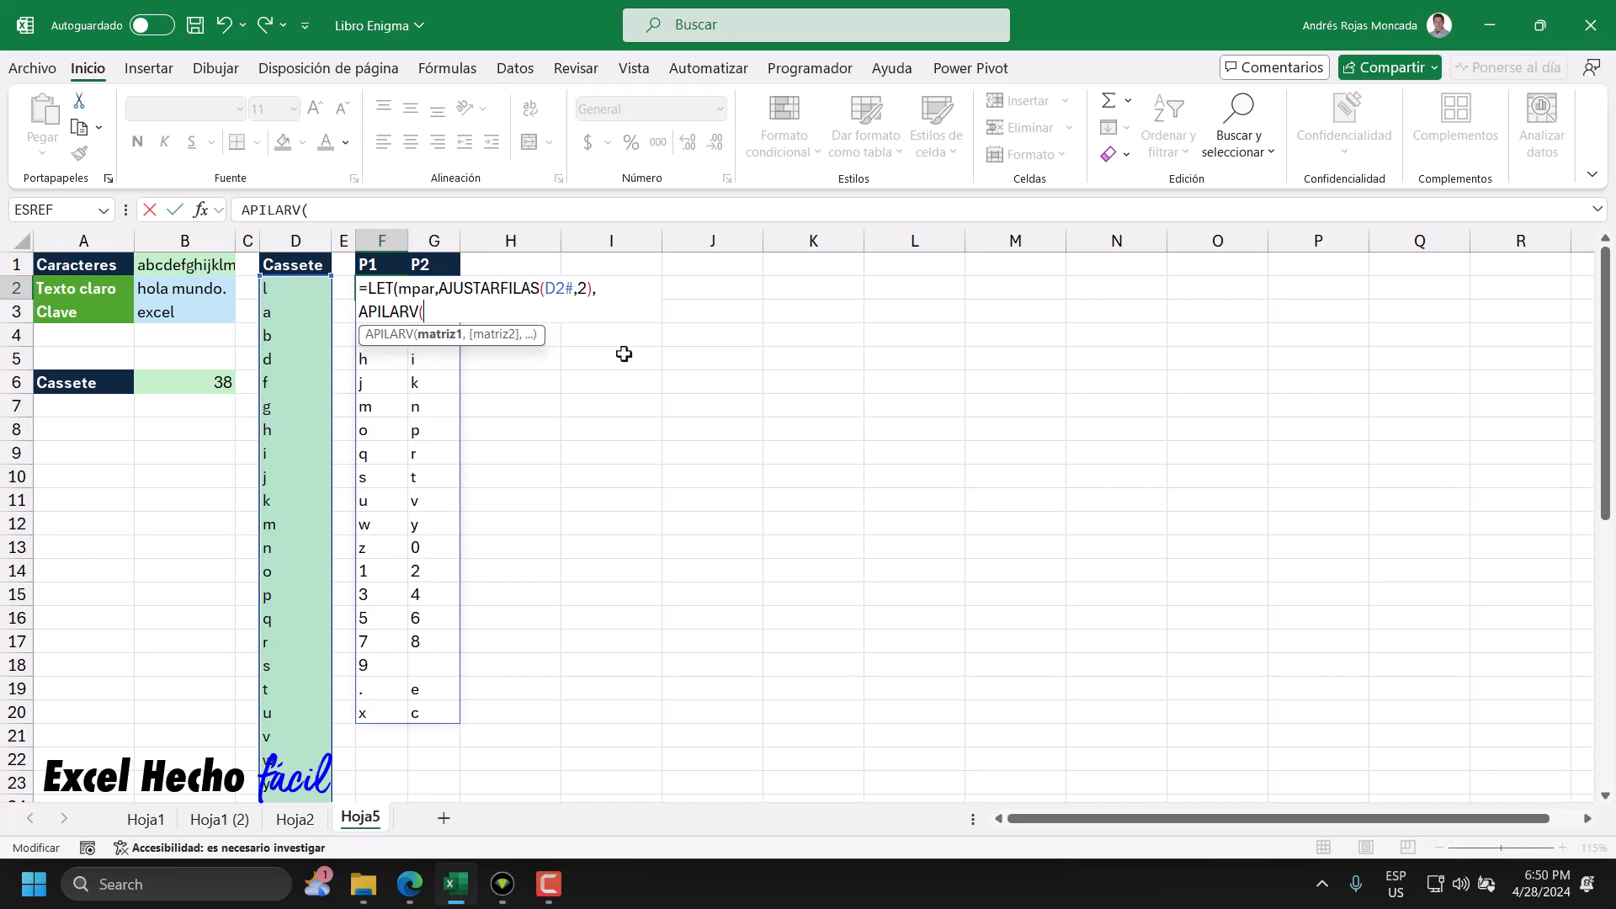
pyautogui.write('m')
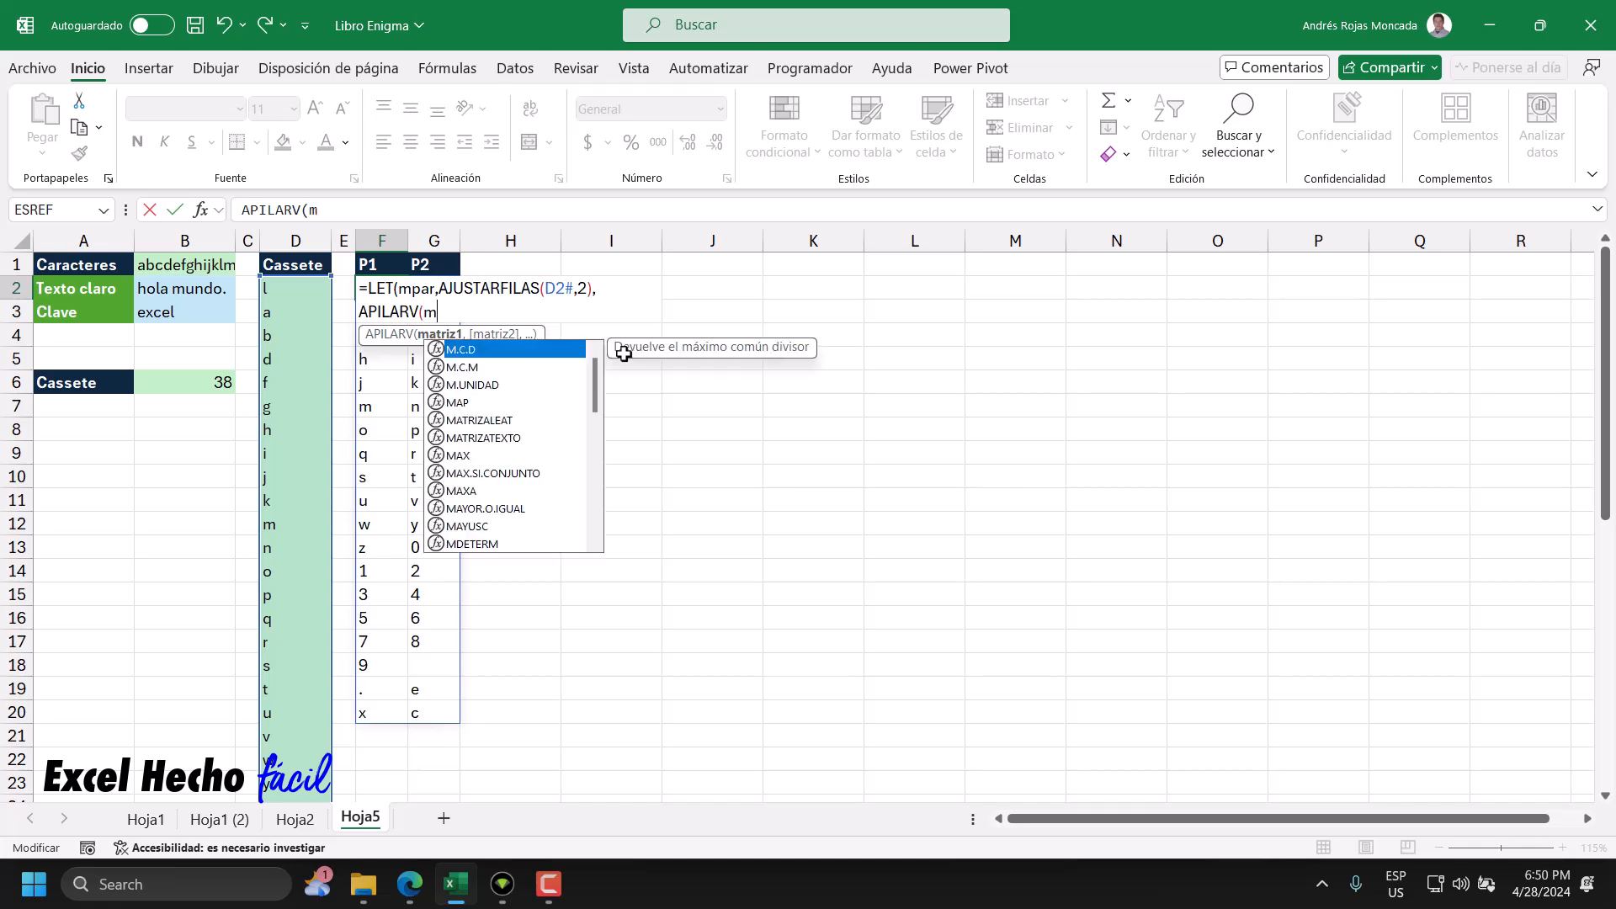
pyautogui.write('par,')
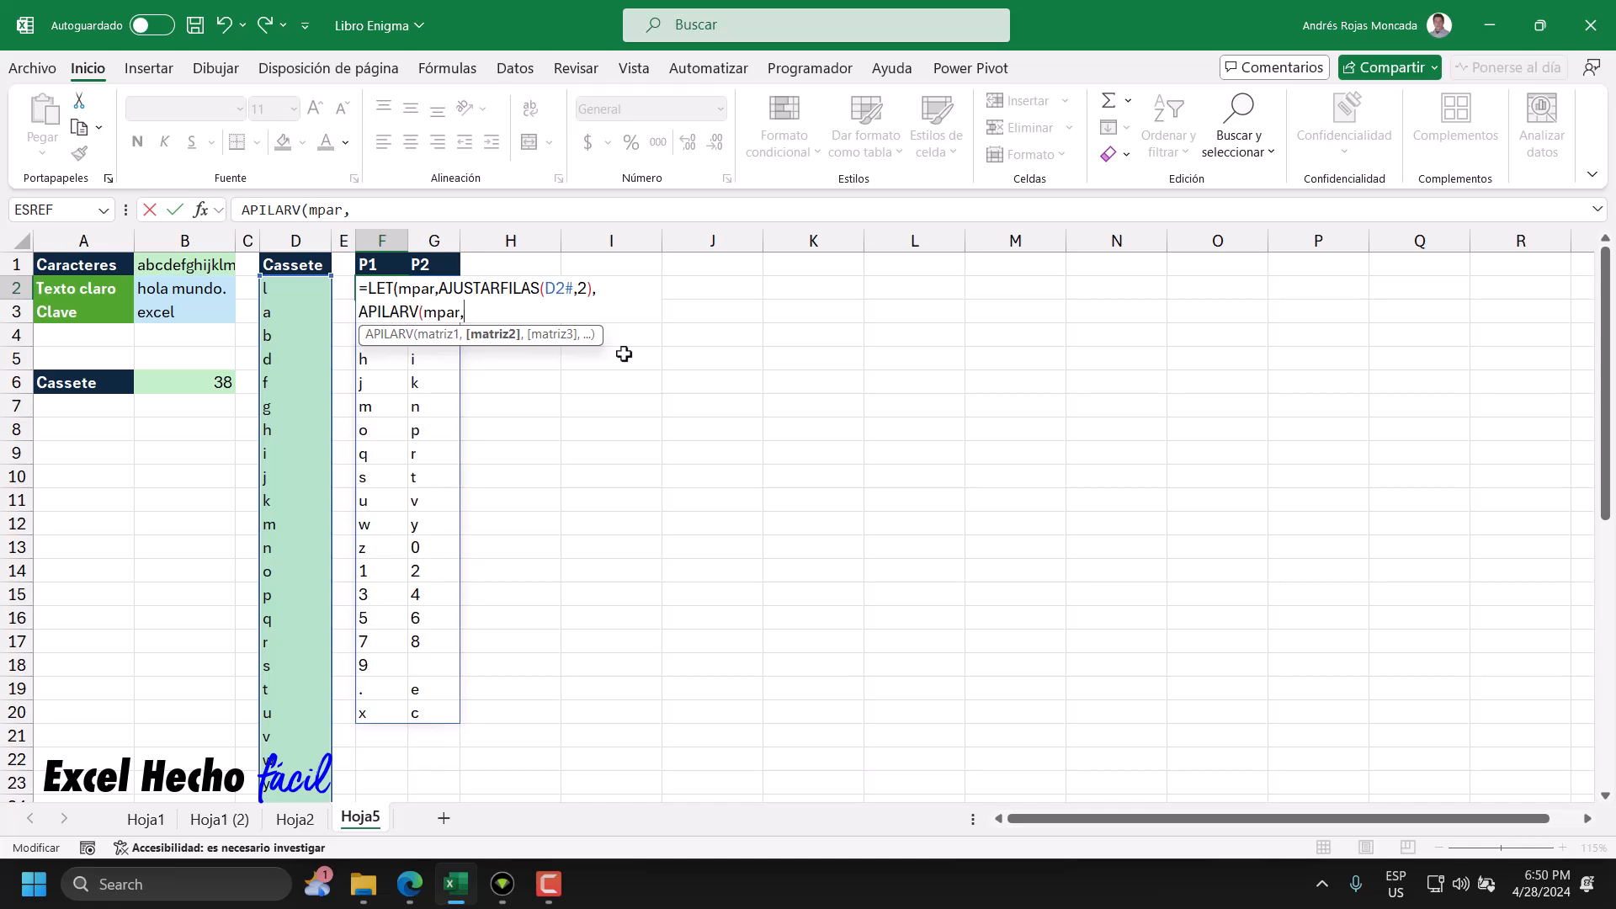
pyautogui.write('ap')
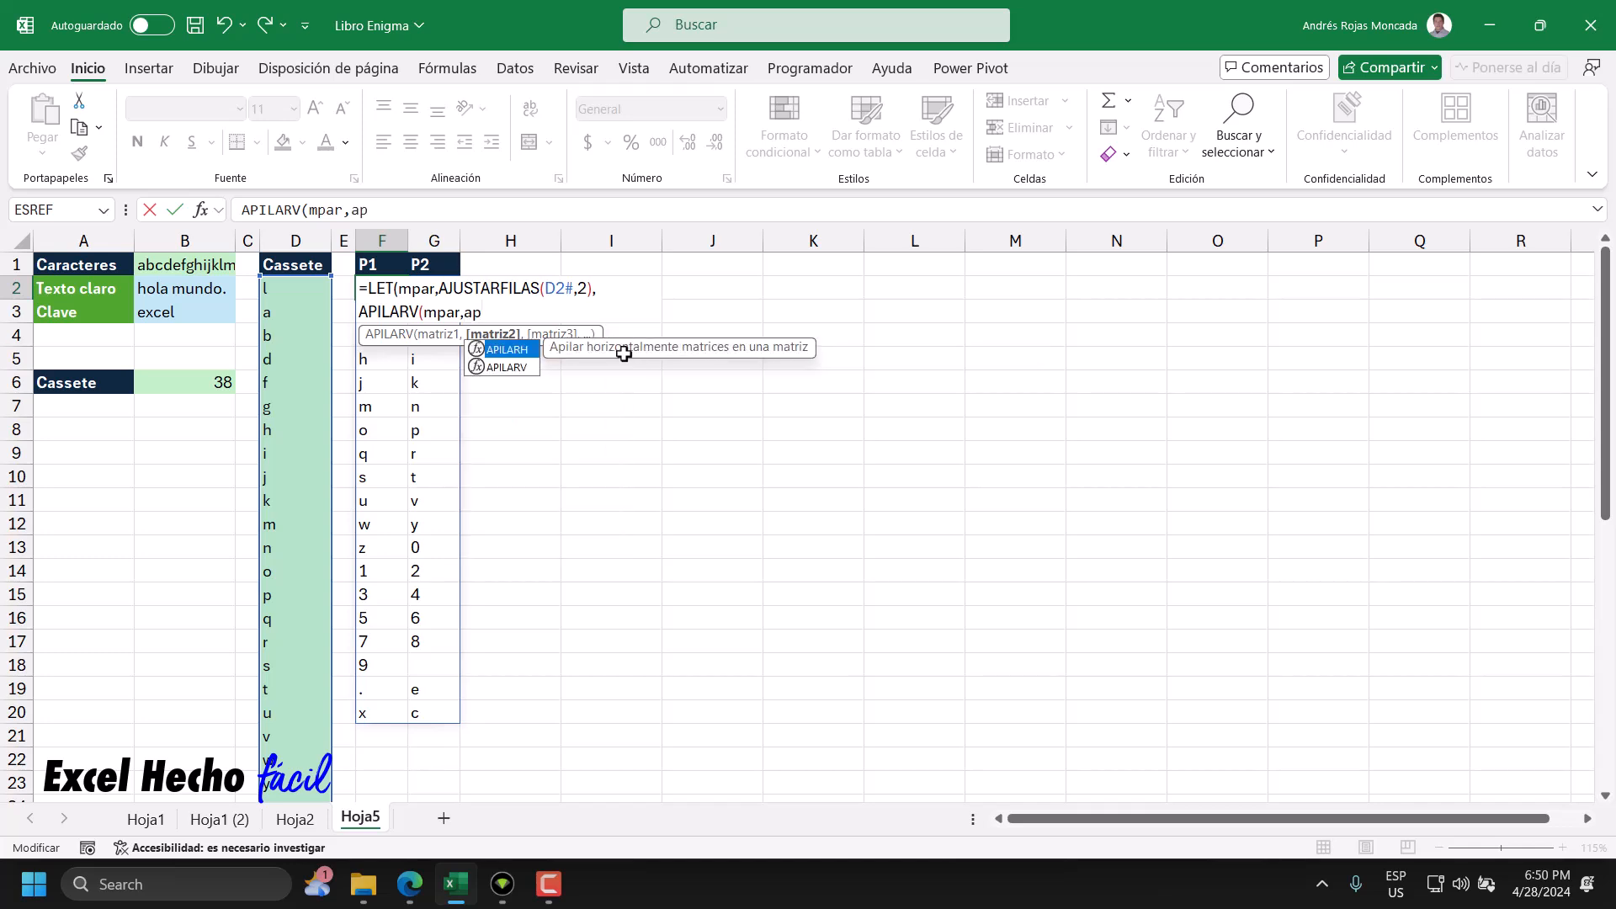
pyautogui.press('Tab')
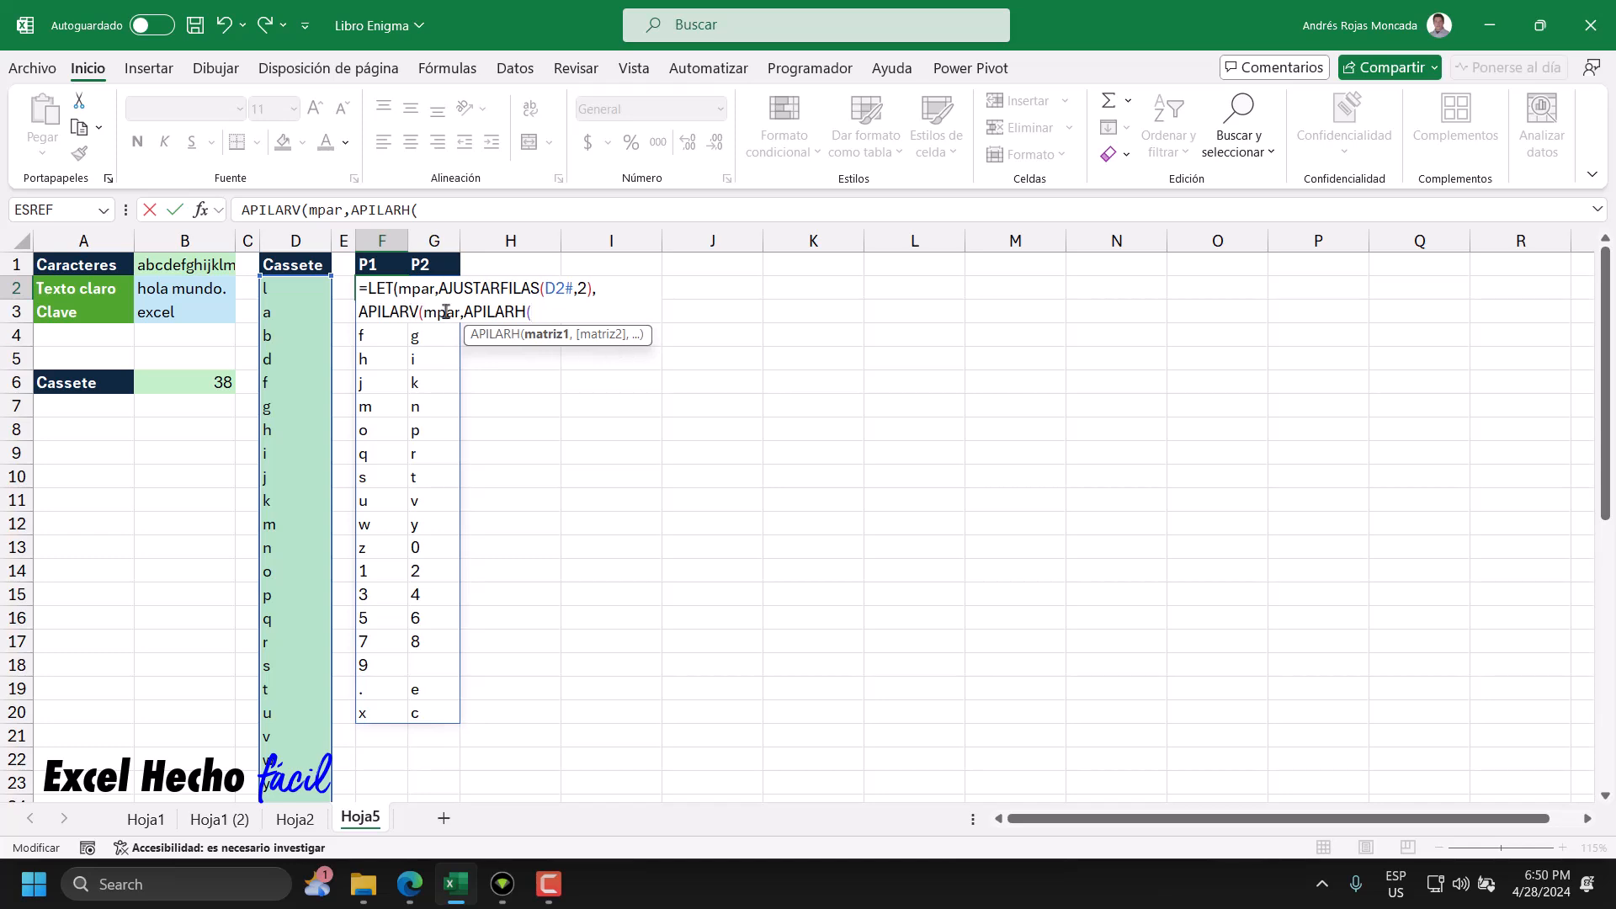
# - Add TOMAR(mpar,-1) as the first APILARH argument and begin a second one with TOMAR(mpar,,
pyautogui.moveTo(645, 334); pyautogui.dragTo(678, 438)
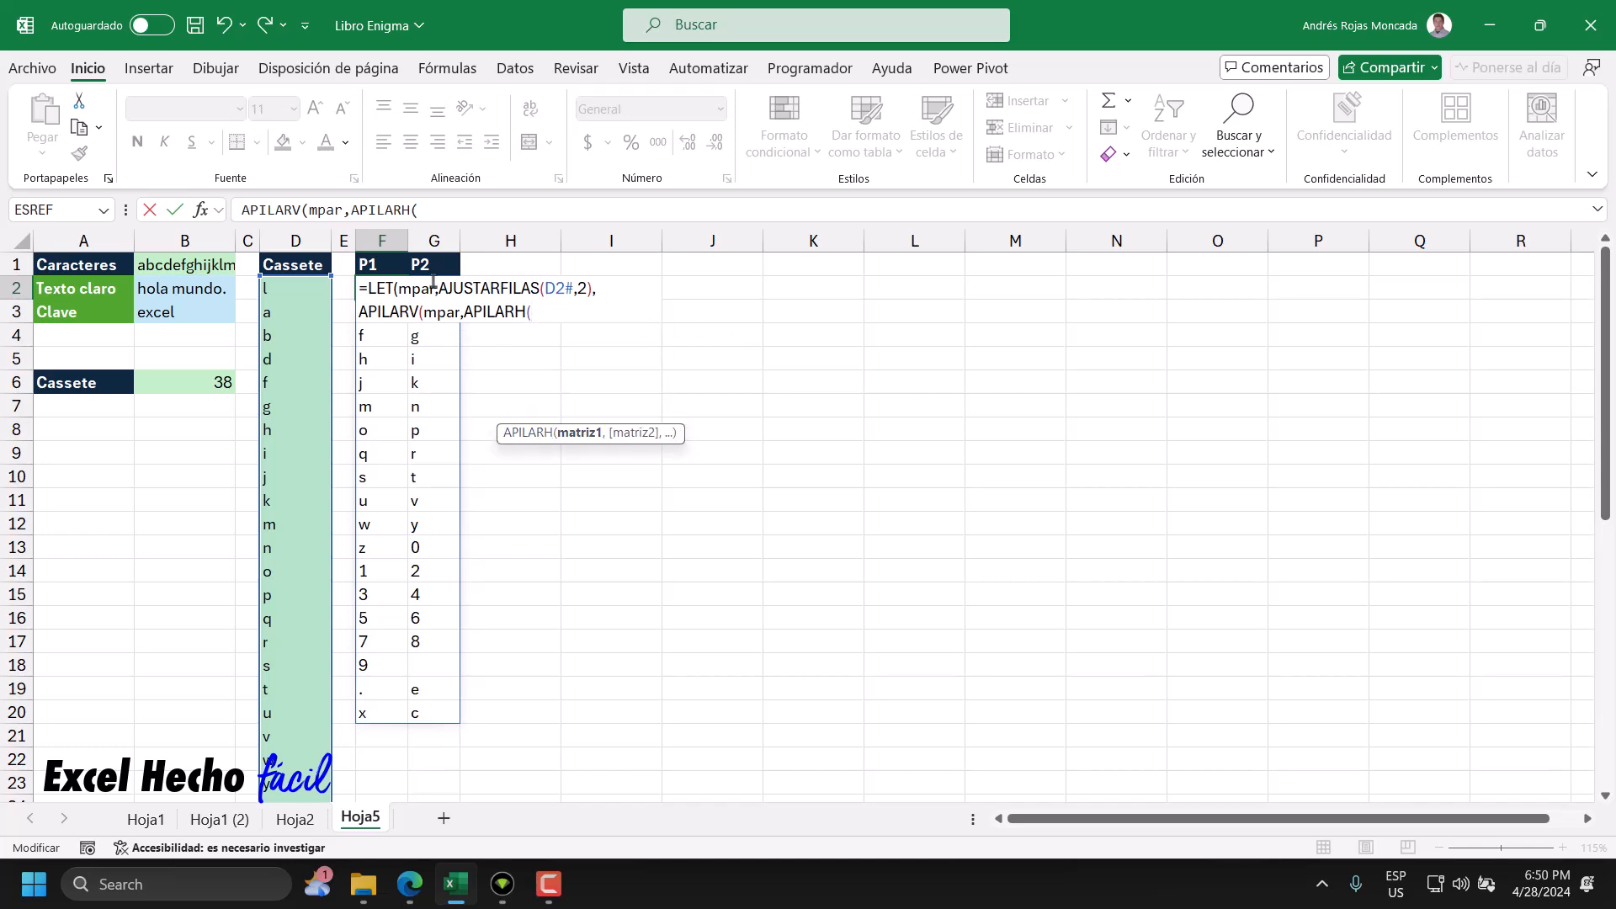
pyautogui.write('tom')
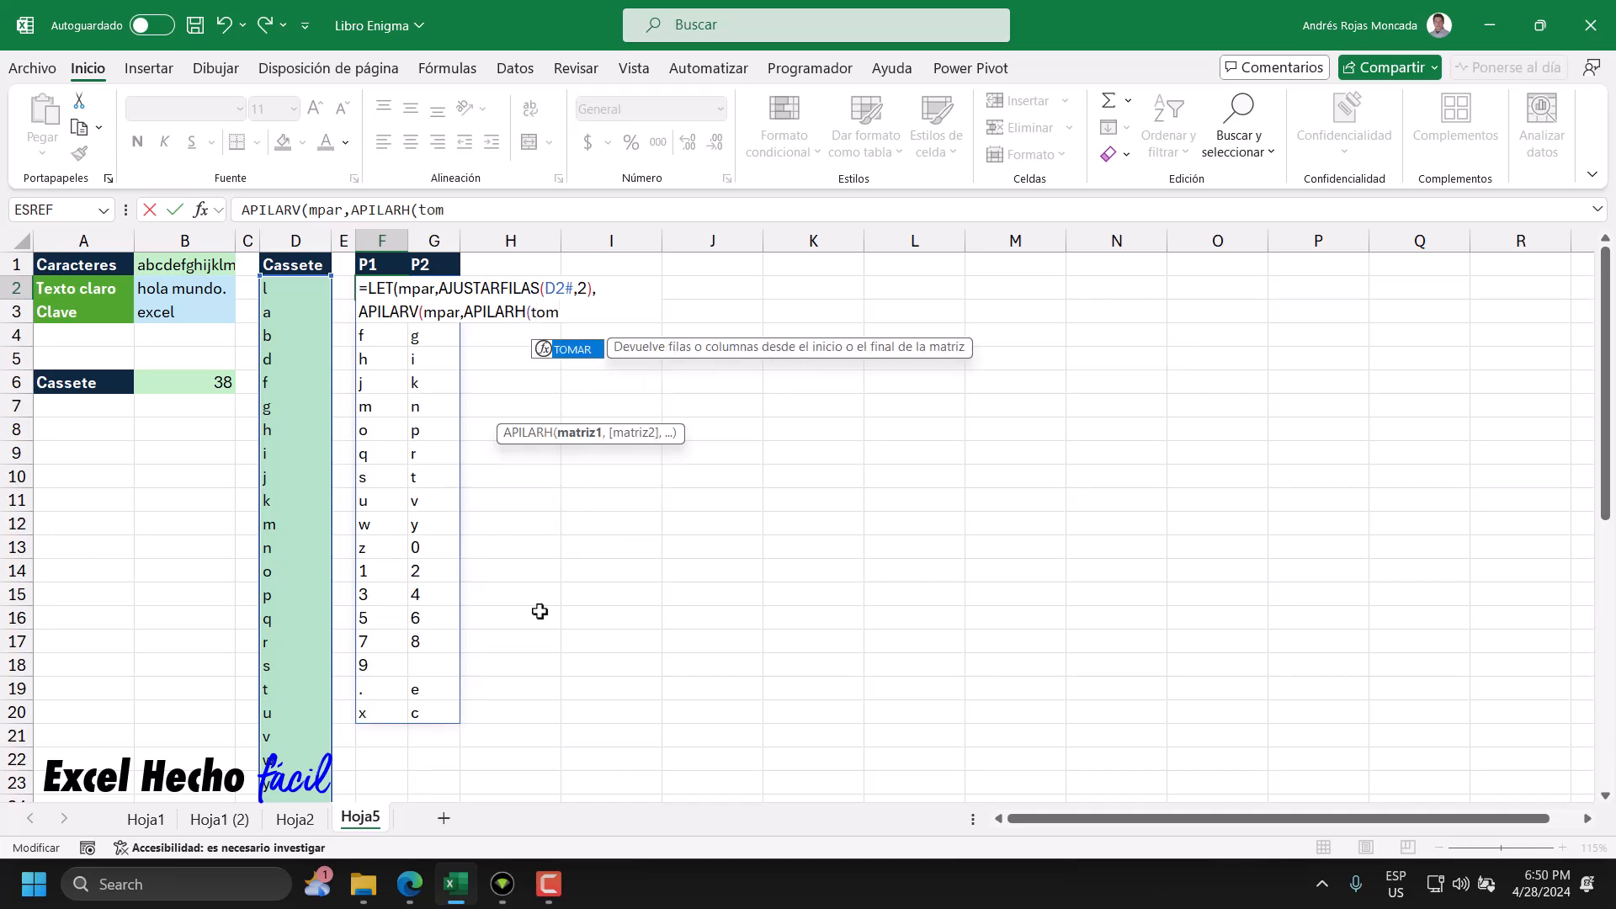
pyautogui.press('Tab')
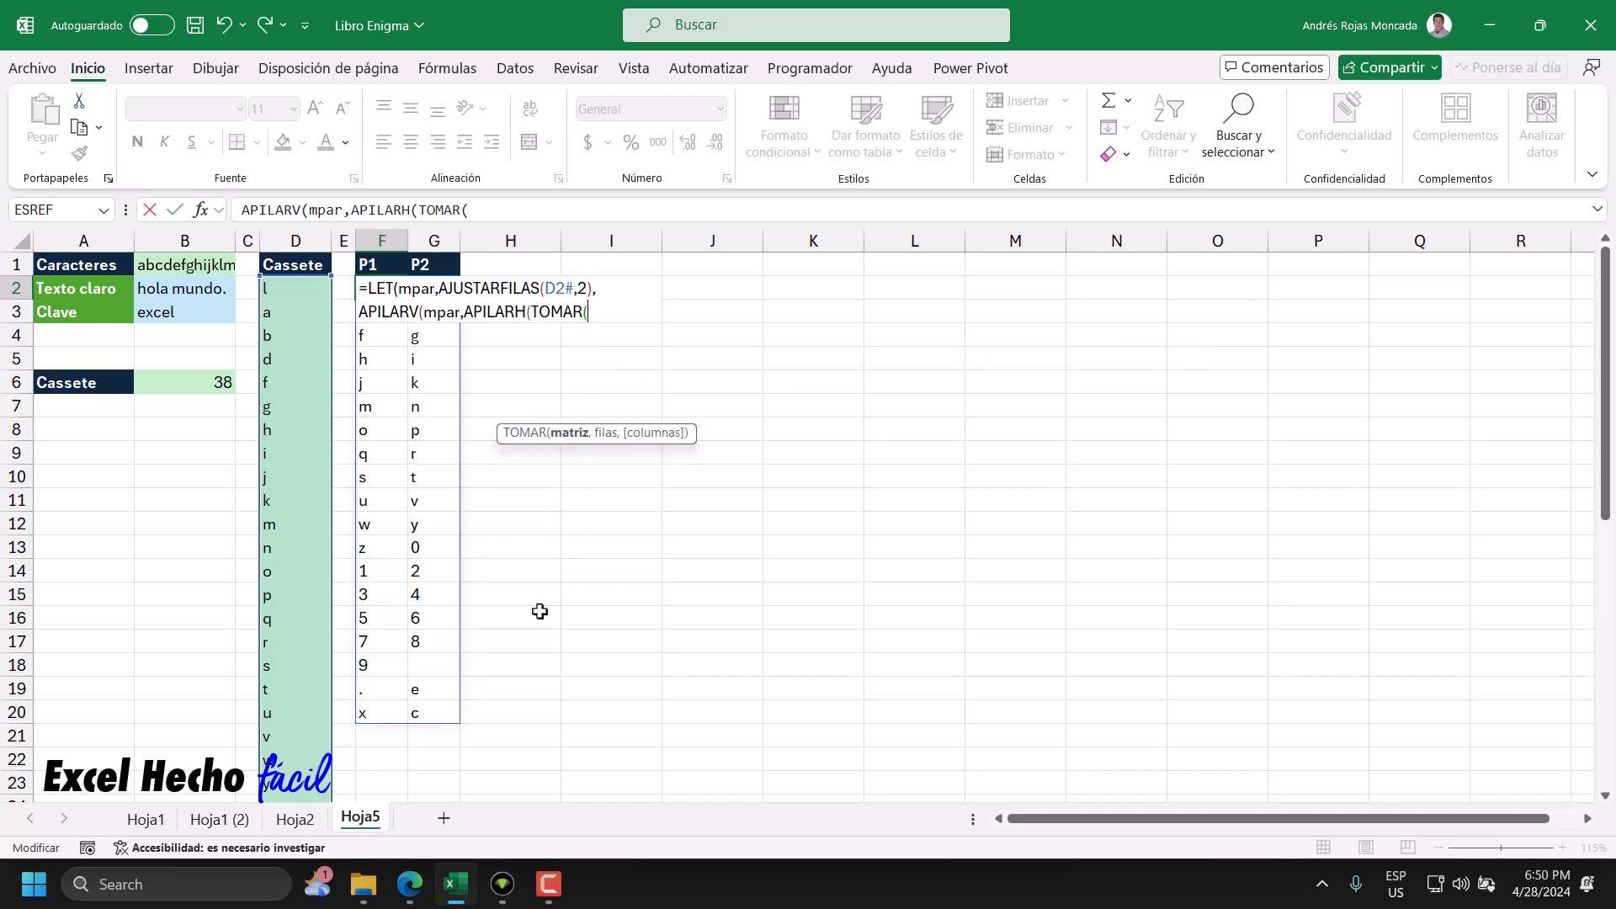
pyautogui.write('mpar,-1)')
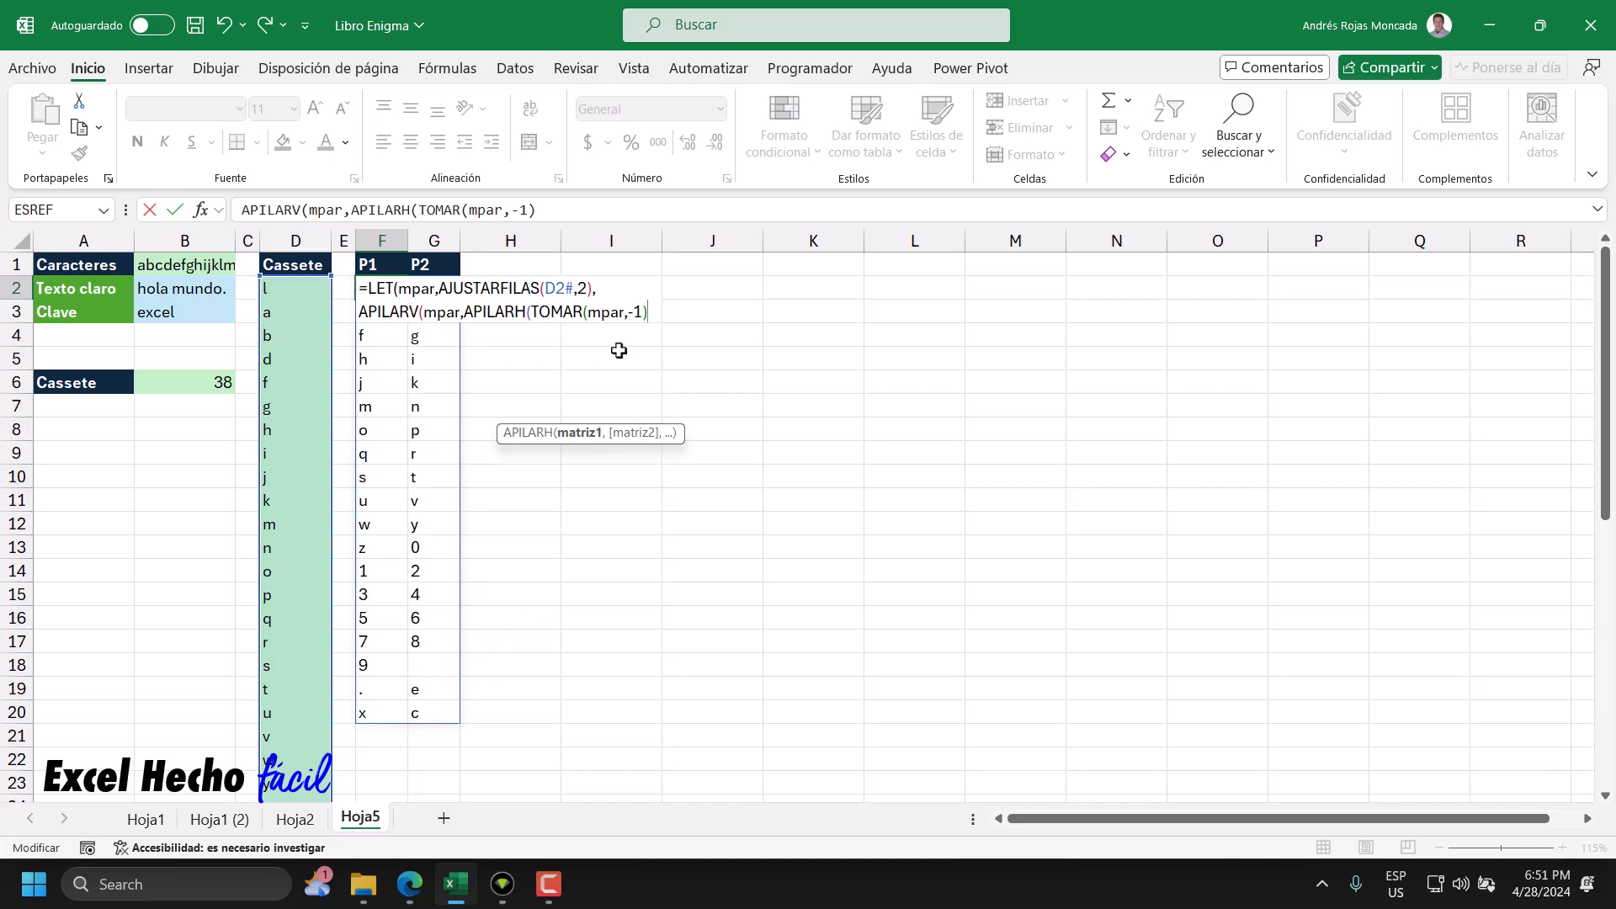
pyautogui.write(',tom')
pyautogui.press('Tab')
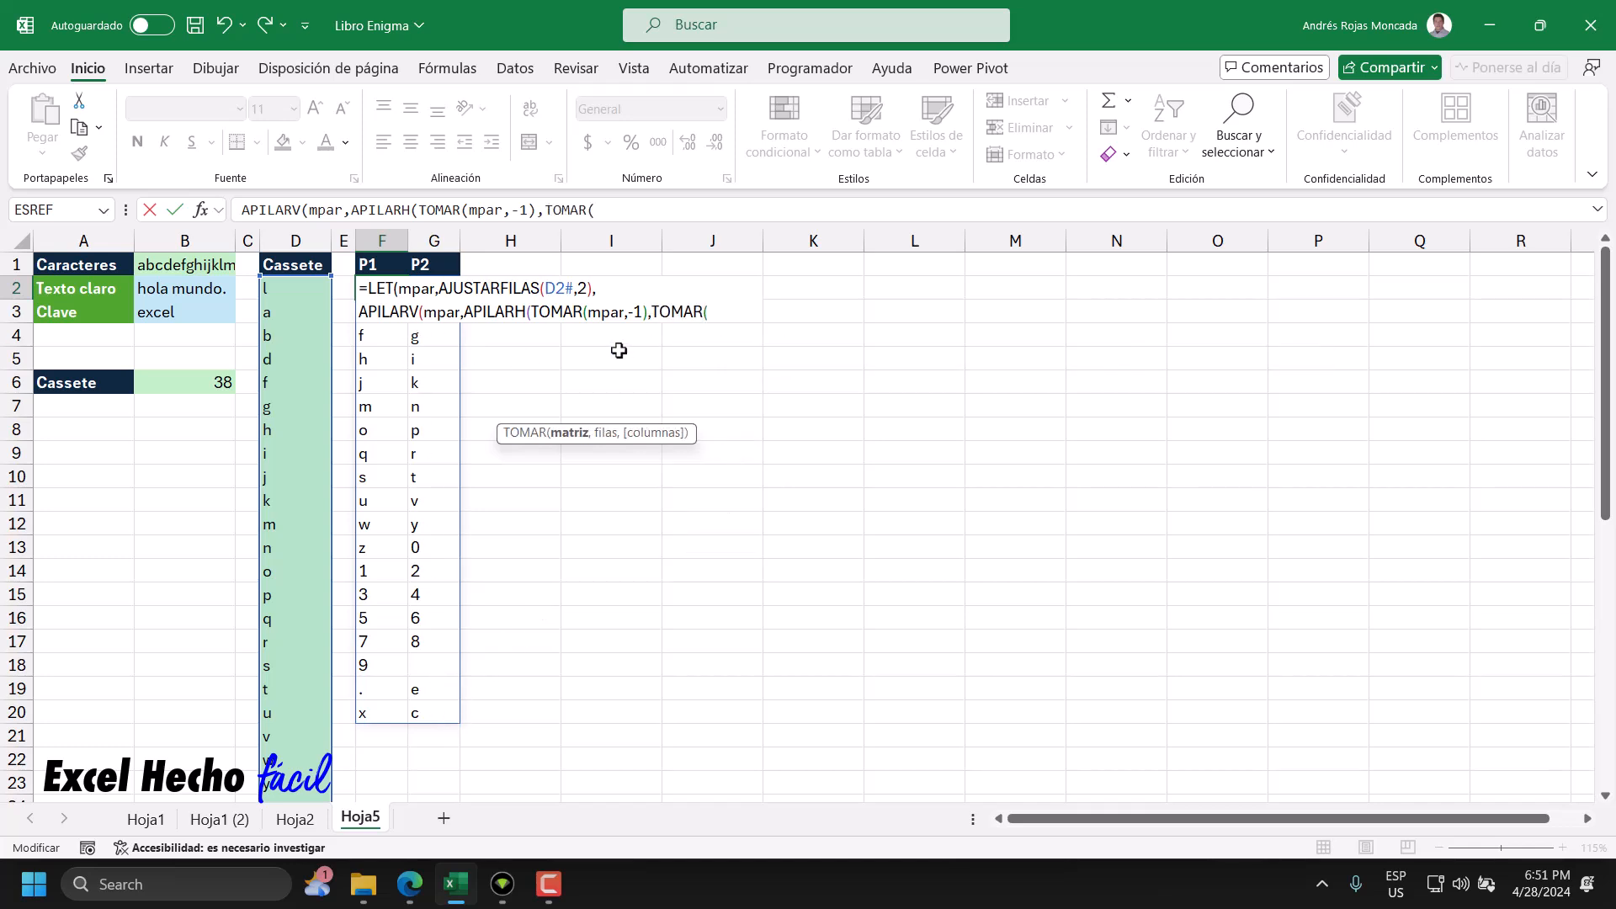
pyautogui.write('mpar,,')
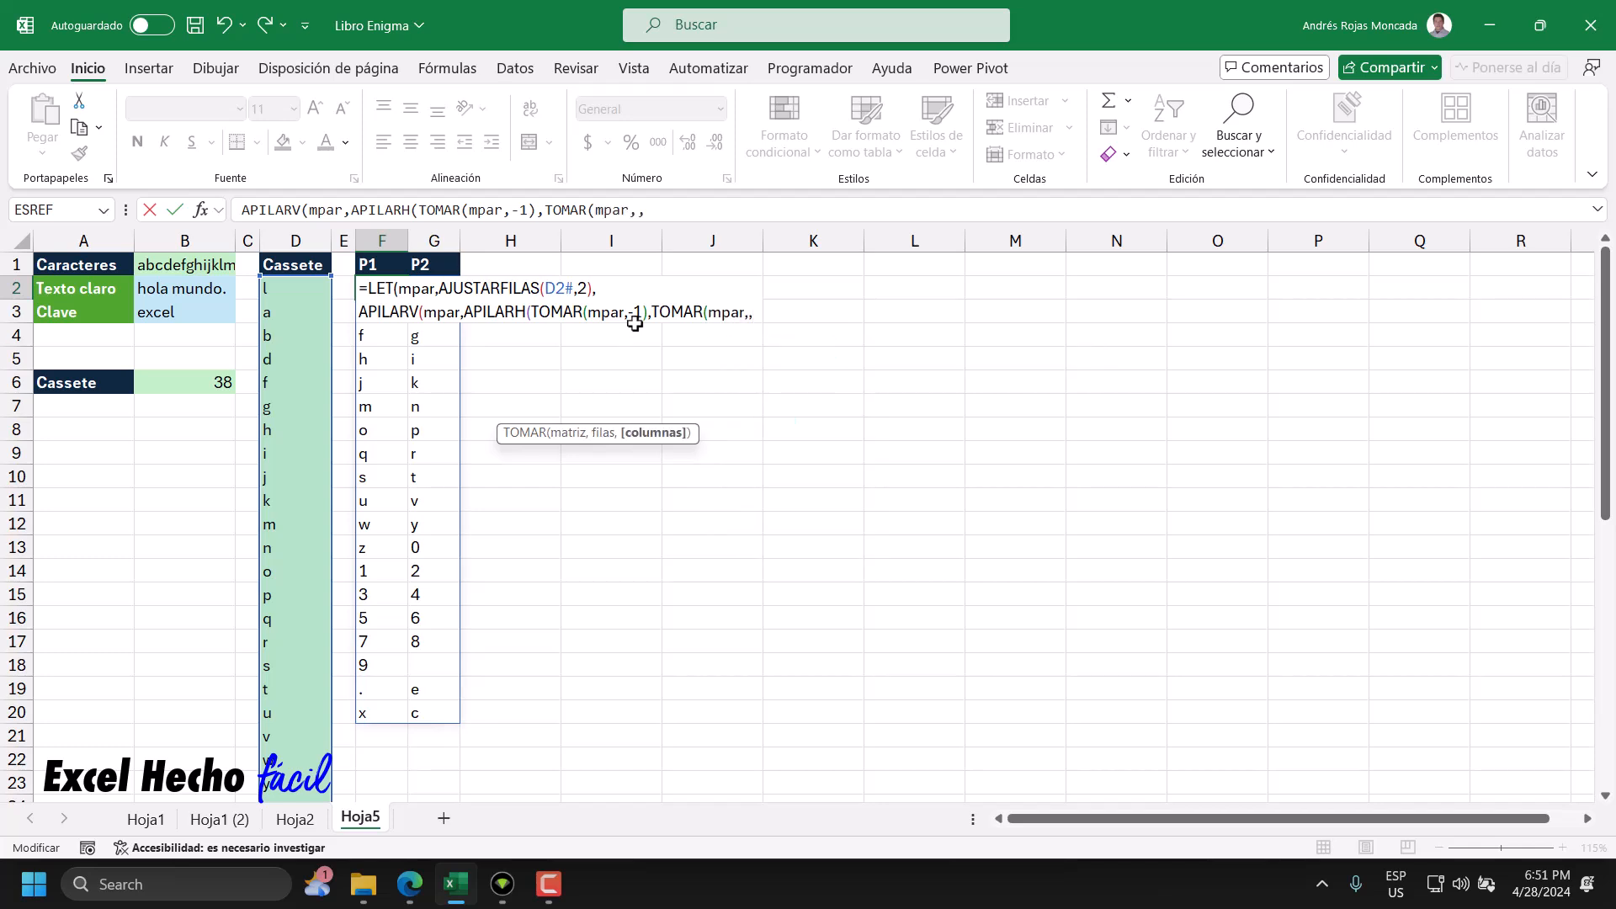
# - Correct the first TOMAR to TOMAR(mpar,,-1) so it takes the last column instead of the last row
pyautogui.press('Left')
pyautogui.write(',')
pyautogui.hotkey('shift', 'Right')
pyautogui.hotkey('shift', 'Right')
pyautogui.click(627, 312)
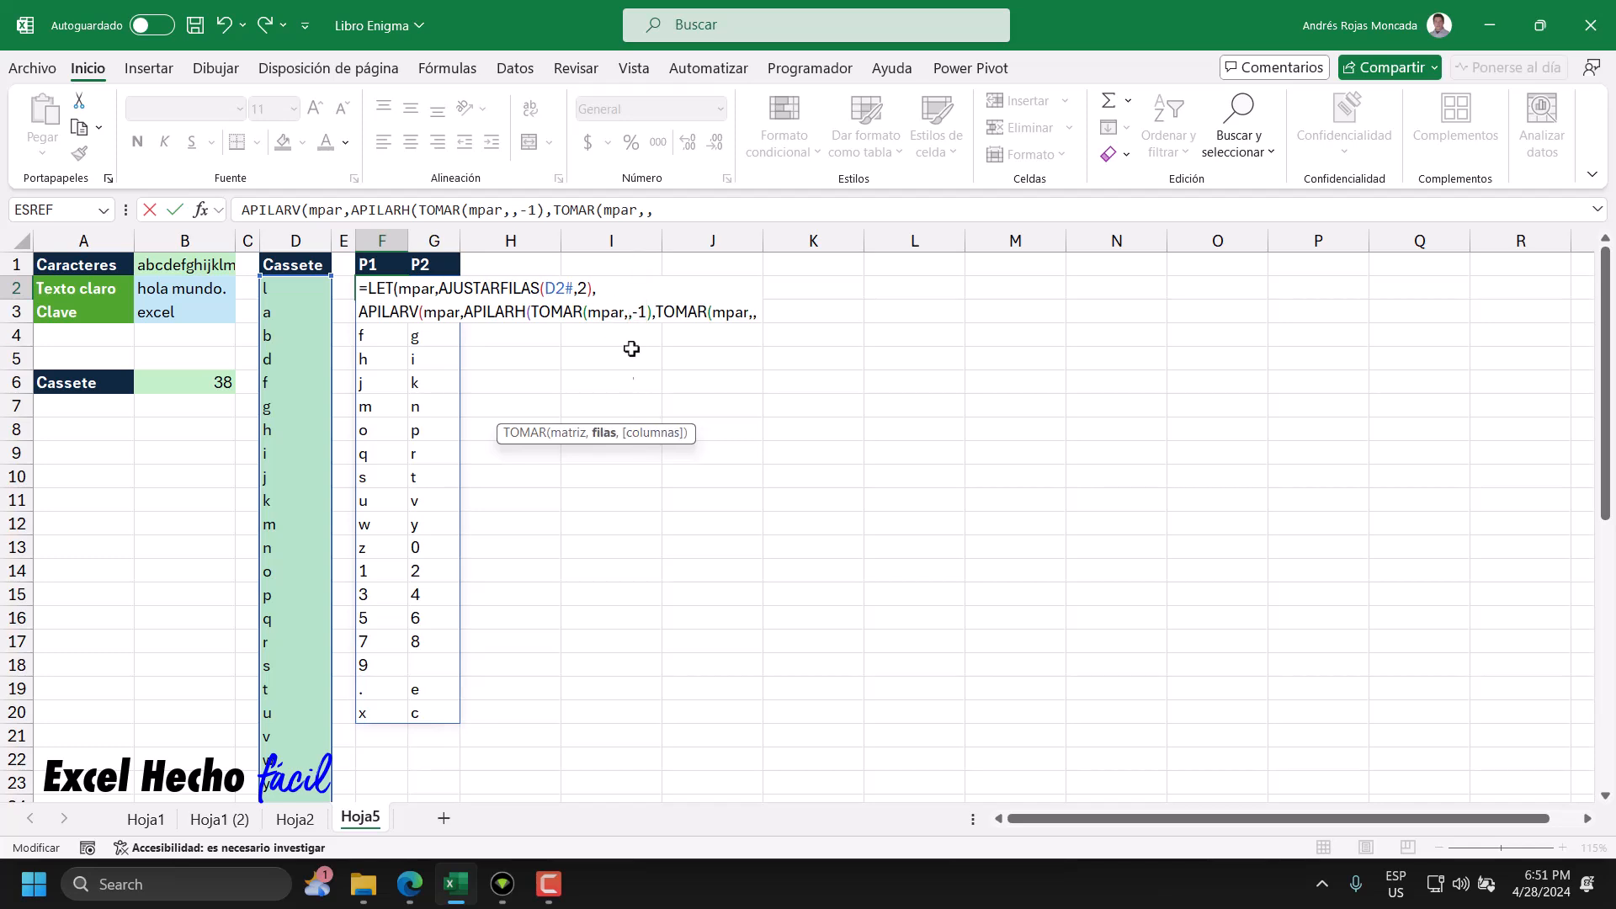
# - Complete the second argument as TOMAR(mpar,,1), close the remaining functions and commit the F2 formula
pyautogui.click(758, 314)
pyautogui.write('1')
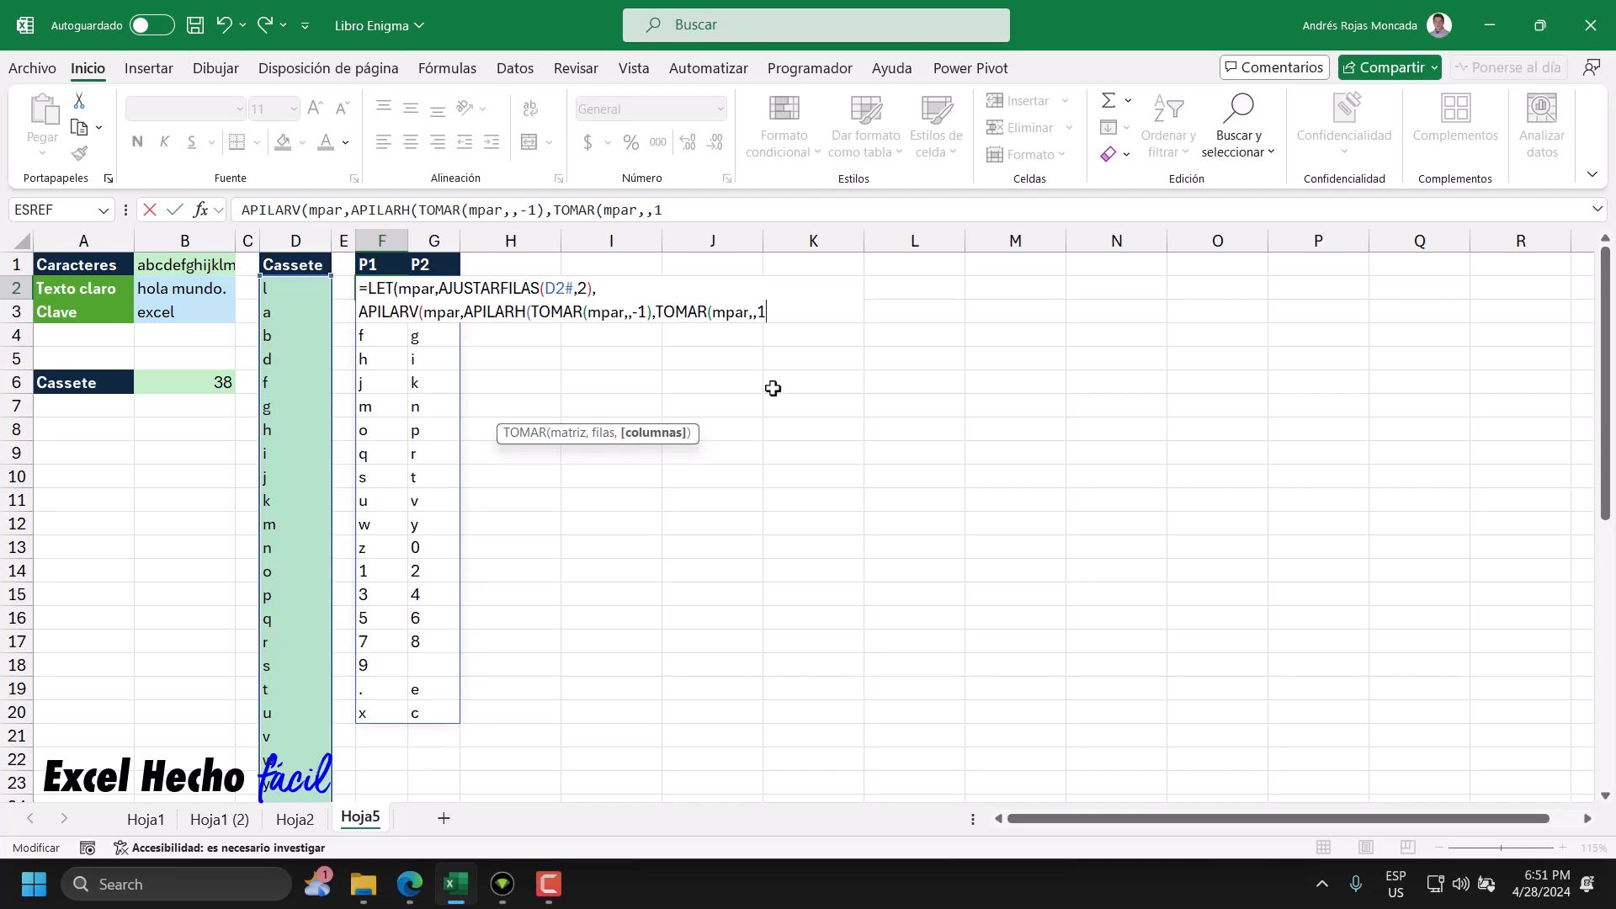
pyautogui.write(')')
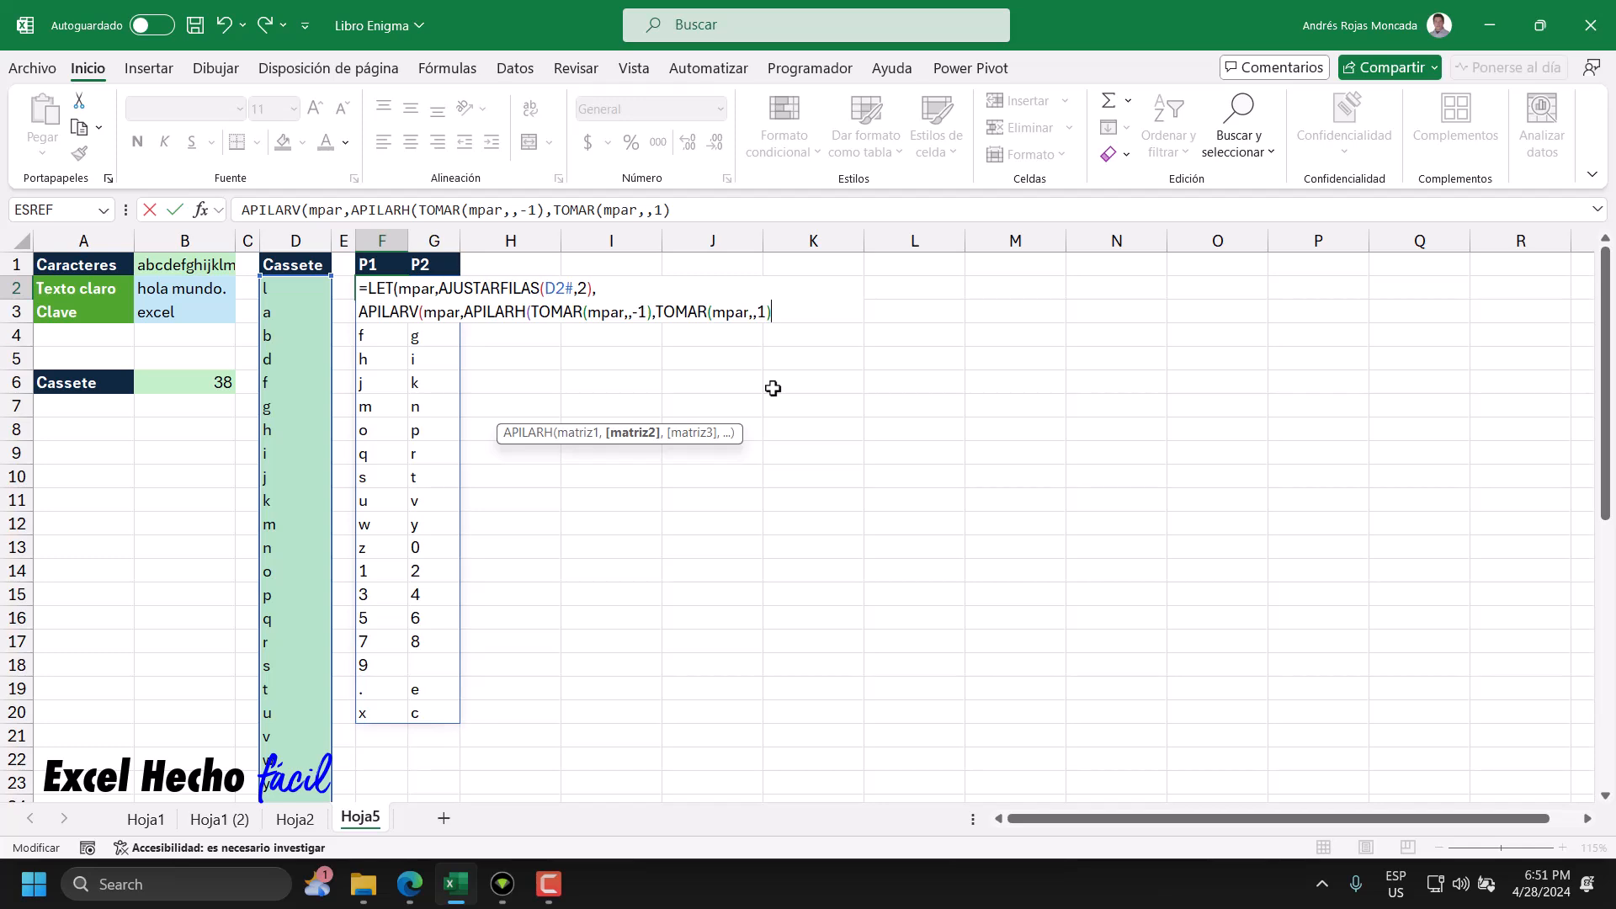
pyautogui.write(')))')
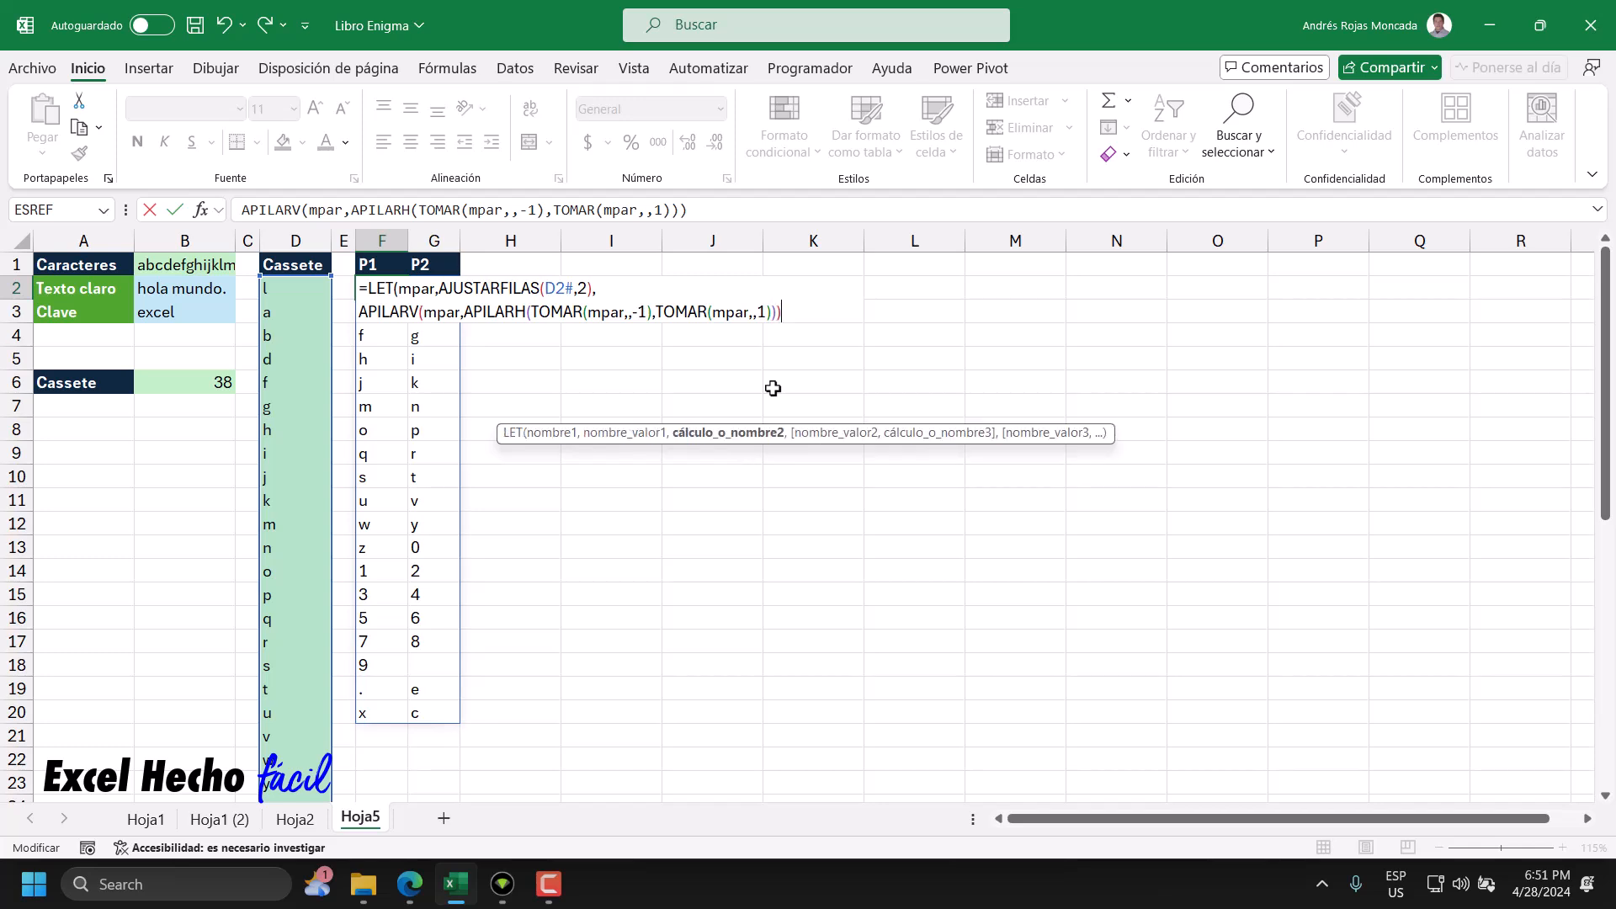
pyautogui.press('Return')
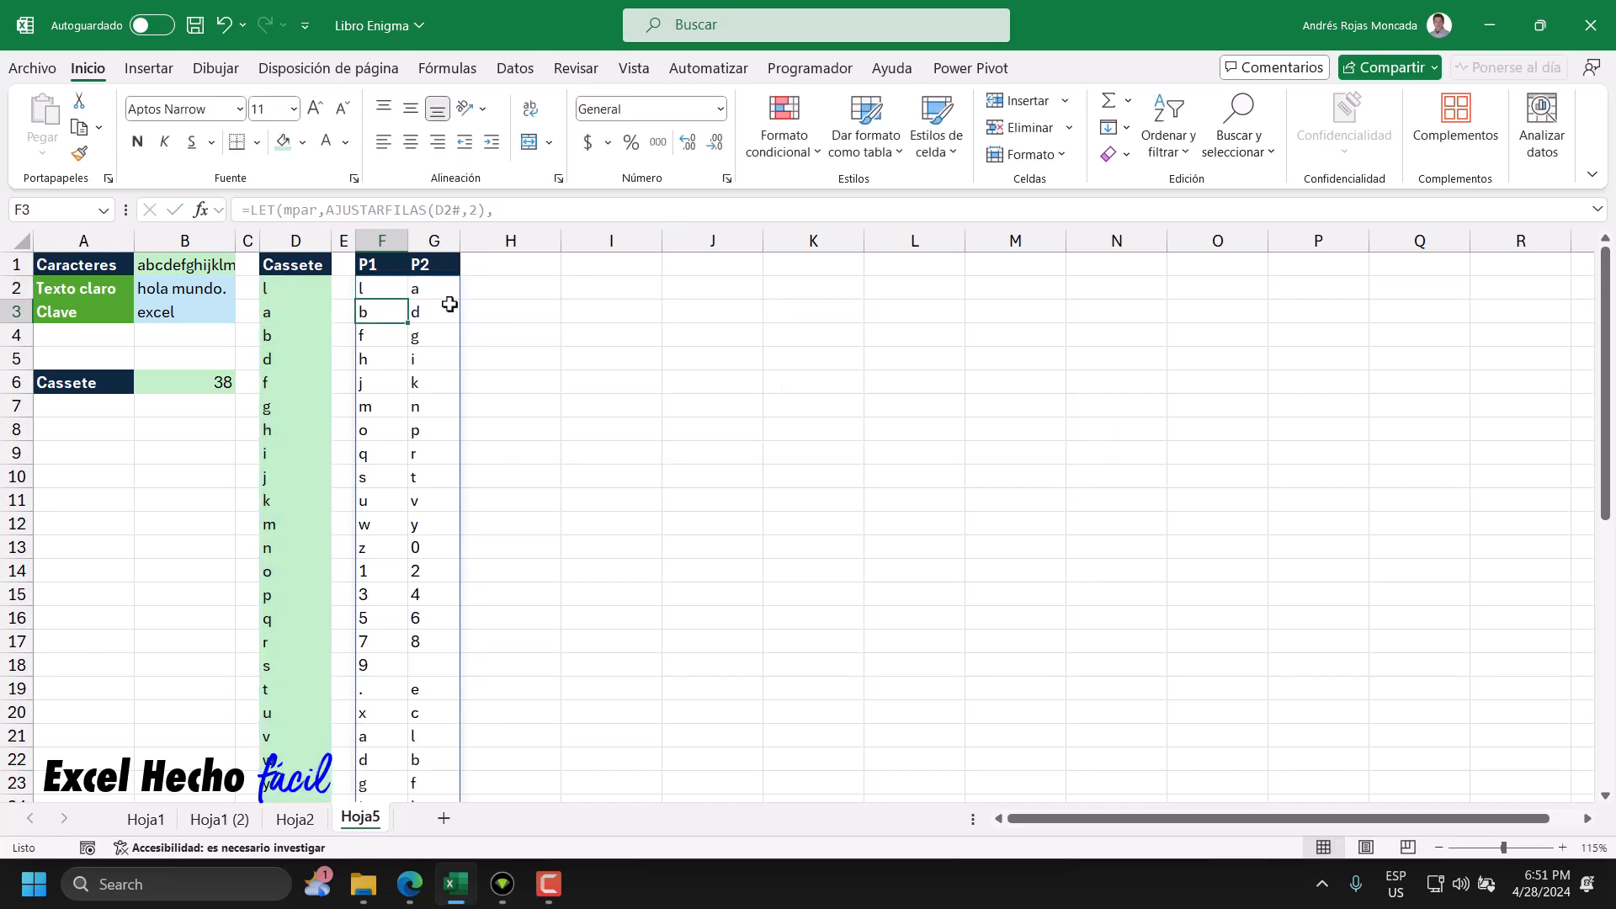
pyautogui.click(371, 288)
pyautogui.scroll(-3, 371, 284)
pyautogui.scroll(-4, 372, 286)
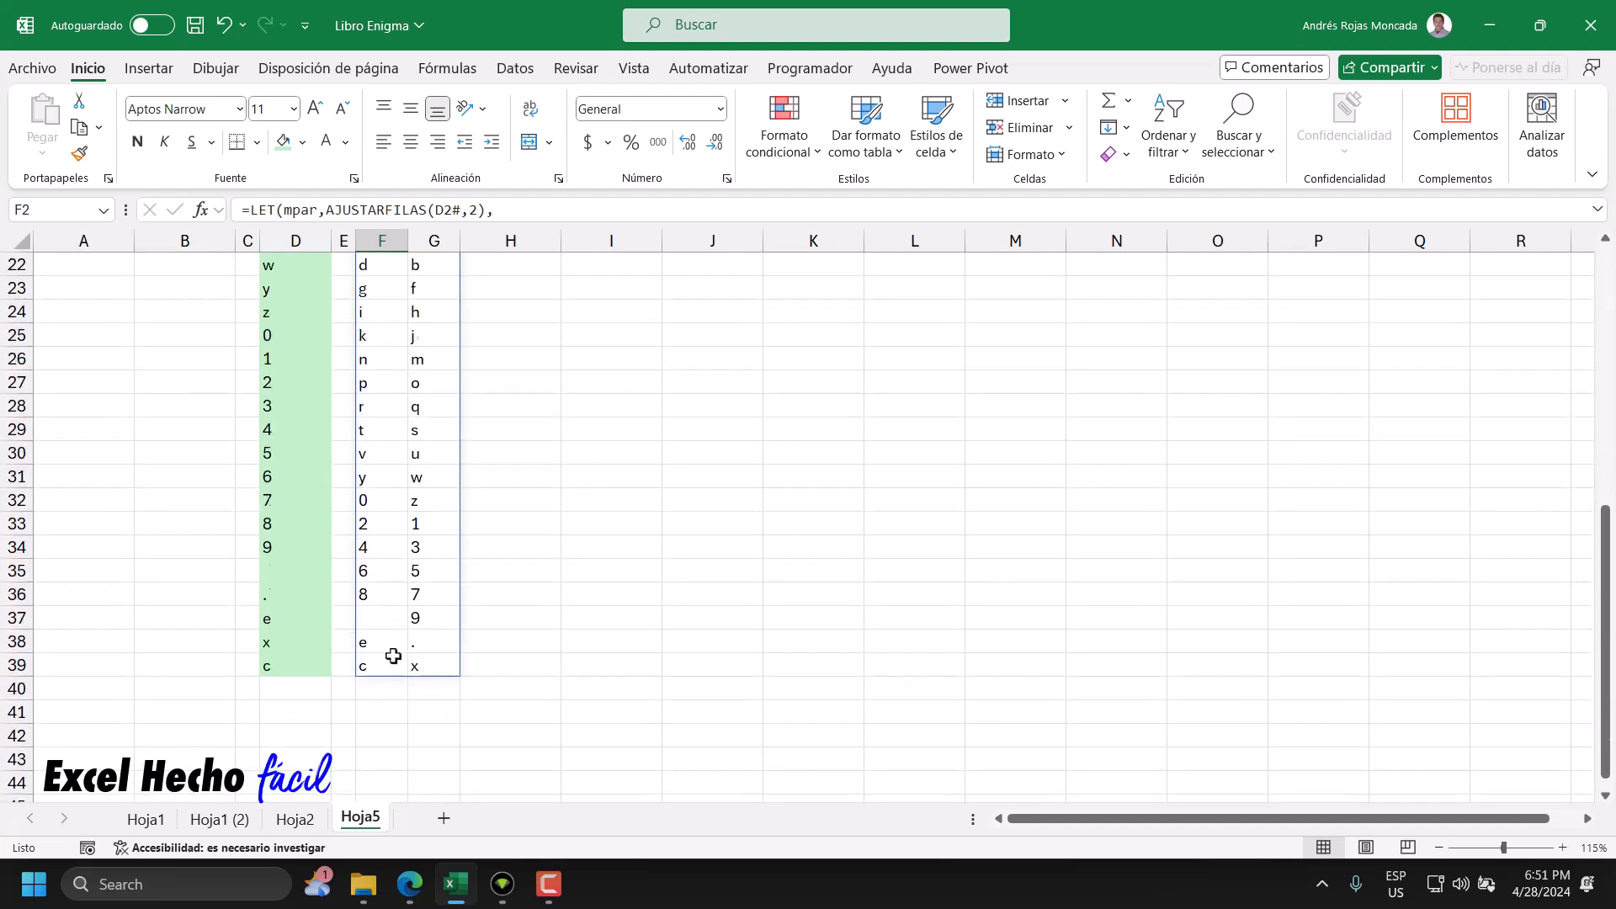
pyautogui.scroll(7, 387, 657)
# - Copy the P1 characters F2:F20 to H21 and compare them with the swapped P2 characters in G21:G39
pyautogui.moveTo(384, 288); pyautogui.dragTo(392, 714)
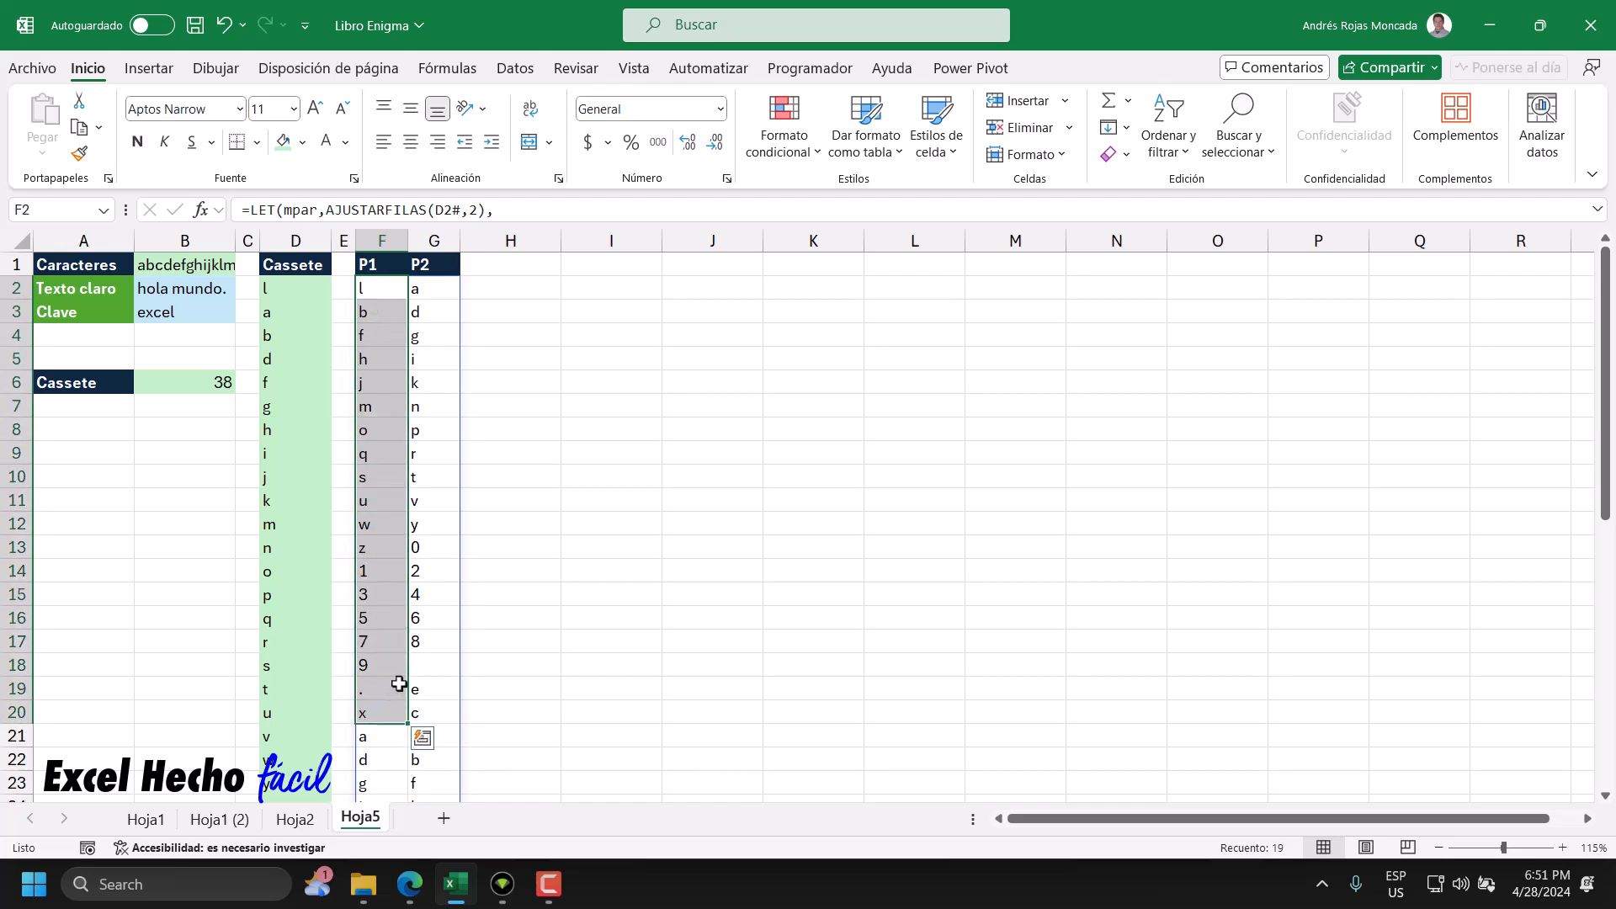
pyautogui.hotkey('ctrl', 'c')
pyautogui.scroll(-3, 548, 632)
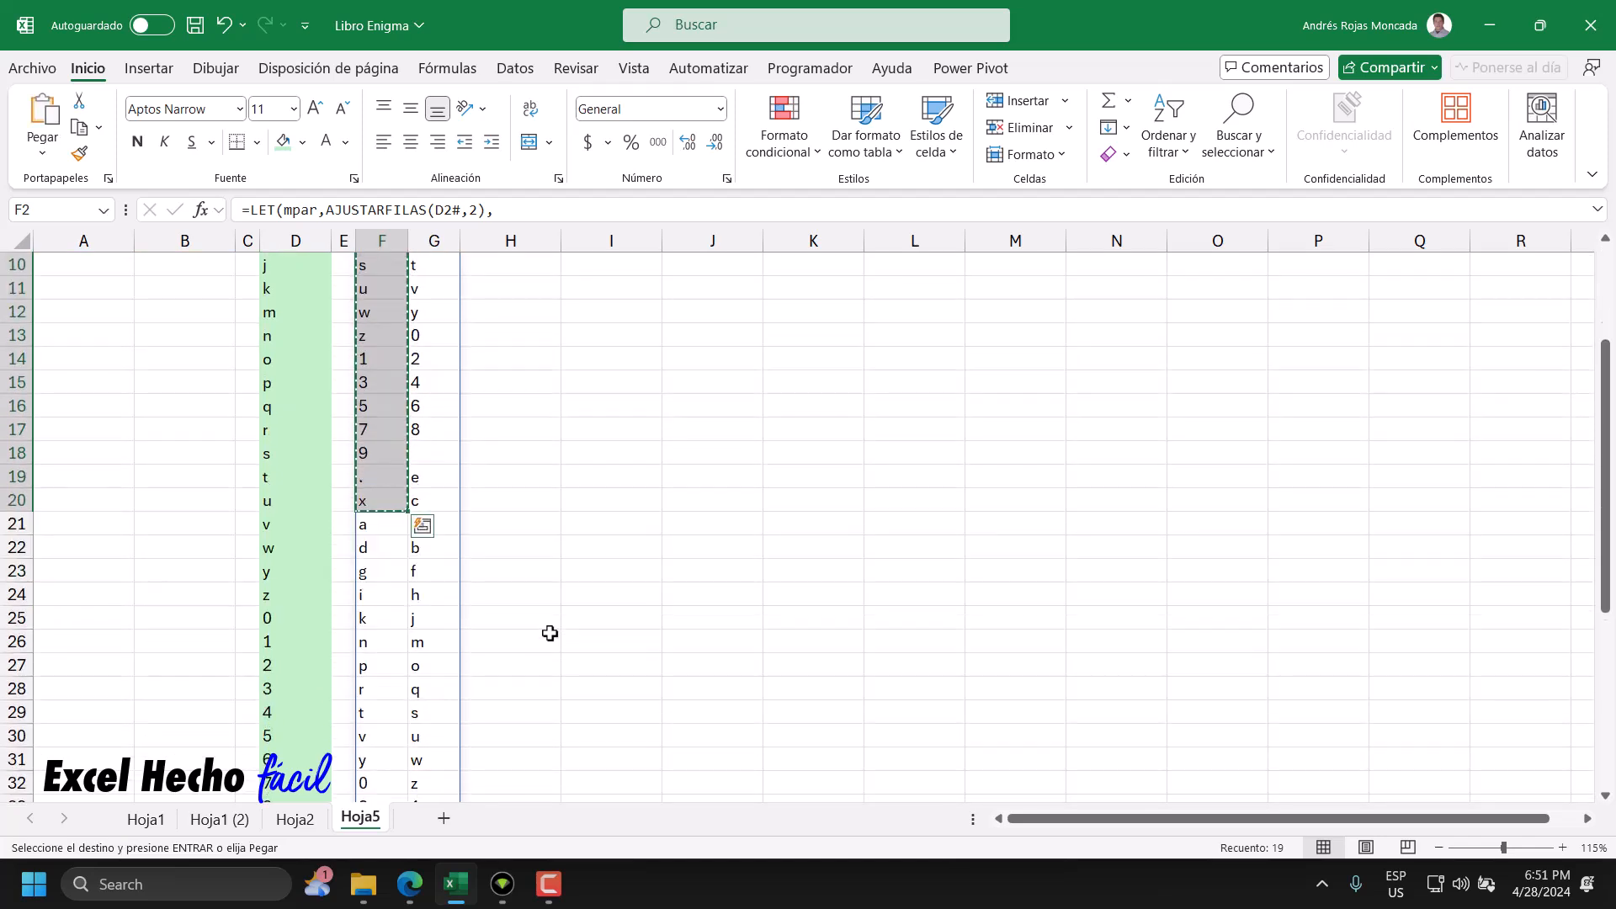
pyautogui.click(505, 526)
pyautogui.scroll(-1, 497, 479)
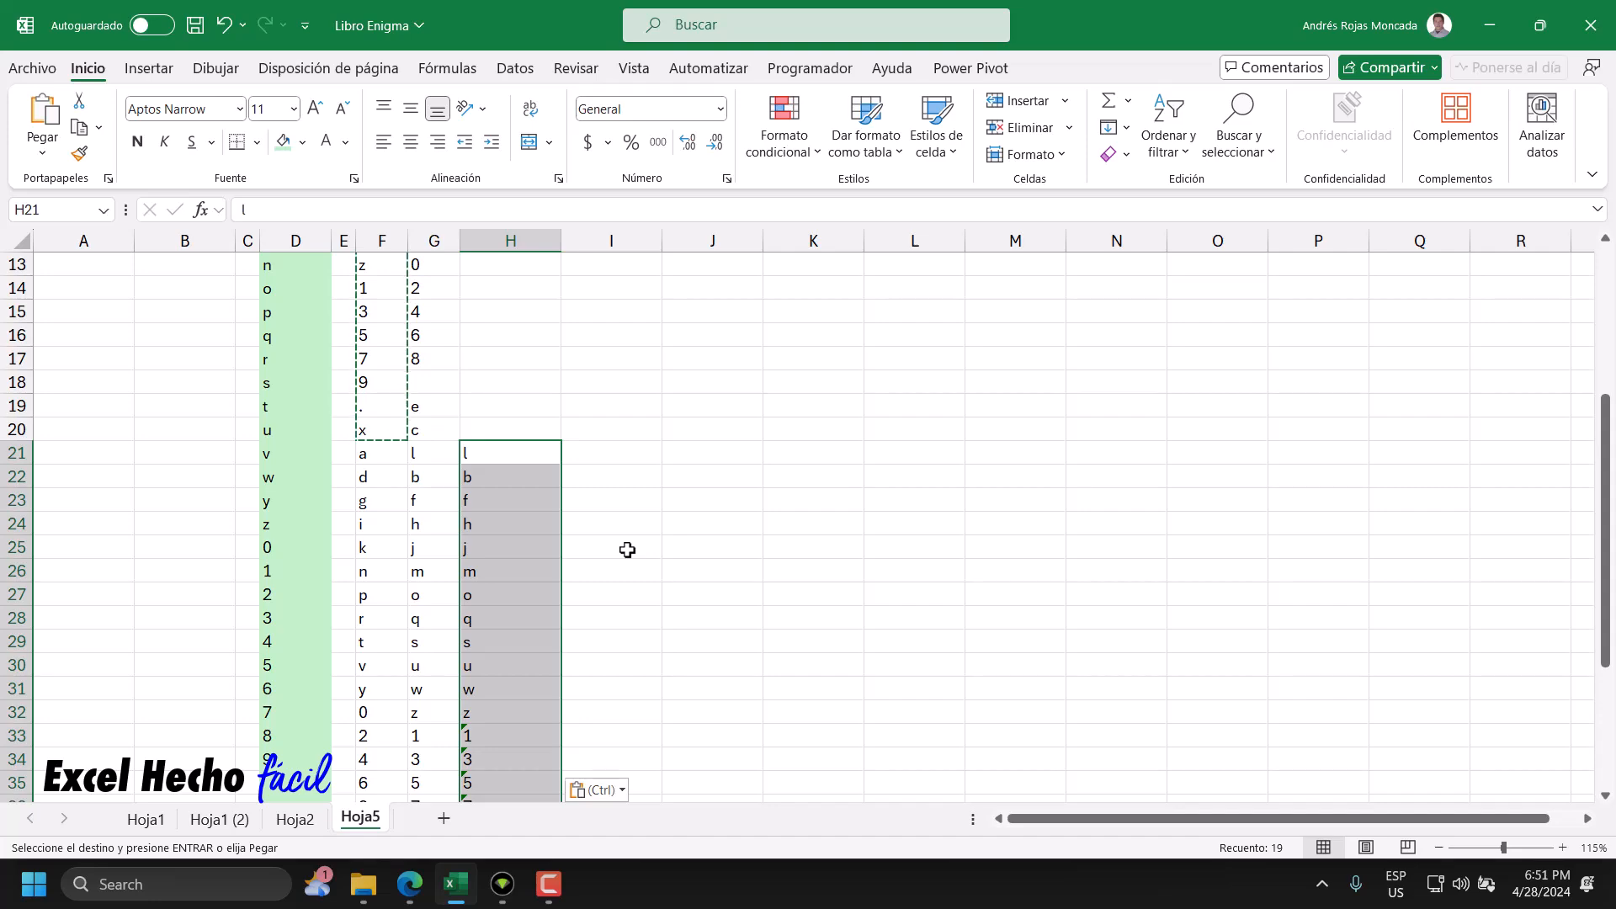
pyautogui.scroll(-3, 628, 549)
pyautogui.scroll(1, 468, 360)
pyautogui.moveTo(433, 310); pyautogui.dragTo(438, 734)
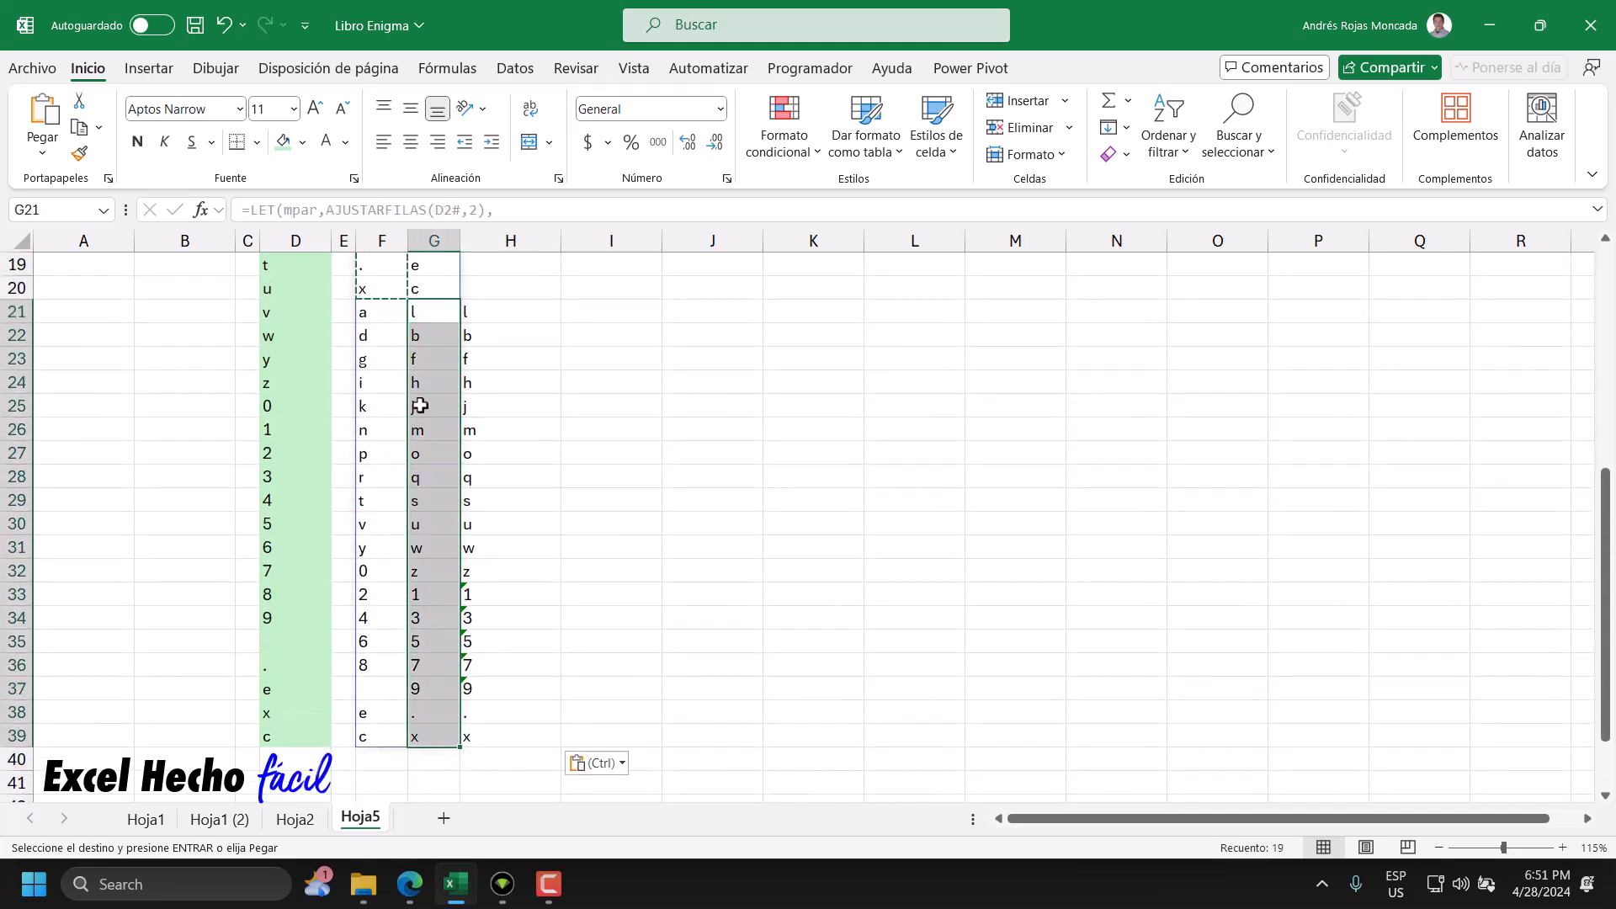
# - Copy the P2 characters G2:G20 to I21 and compare them with the swapped P1 characters in F21:F39
pyautogui.scroll(6, 420, 406)
pyautogui.moveTo(423, 288); pyautogui.dragTo(442, 707)
pyautogui.hotkey('ctrl', 'c')
pyautogui.scroll(-4, 441, 703)
pyautogui.click(581, 452)
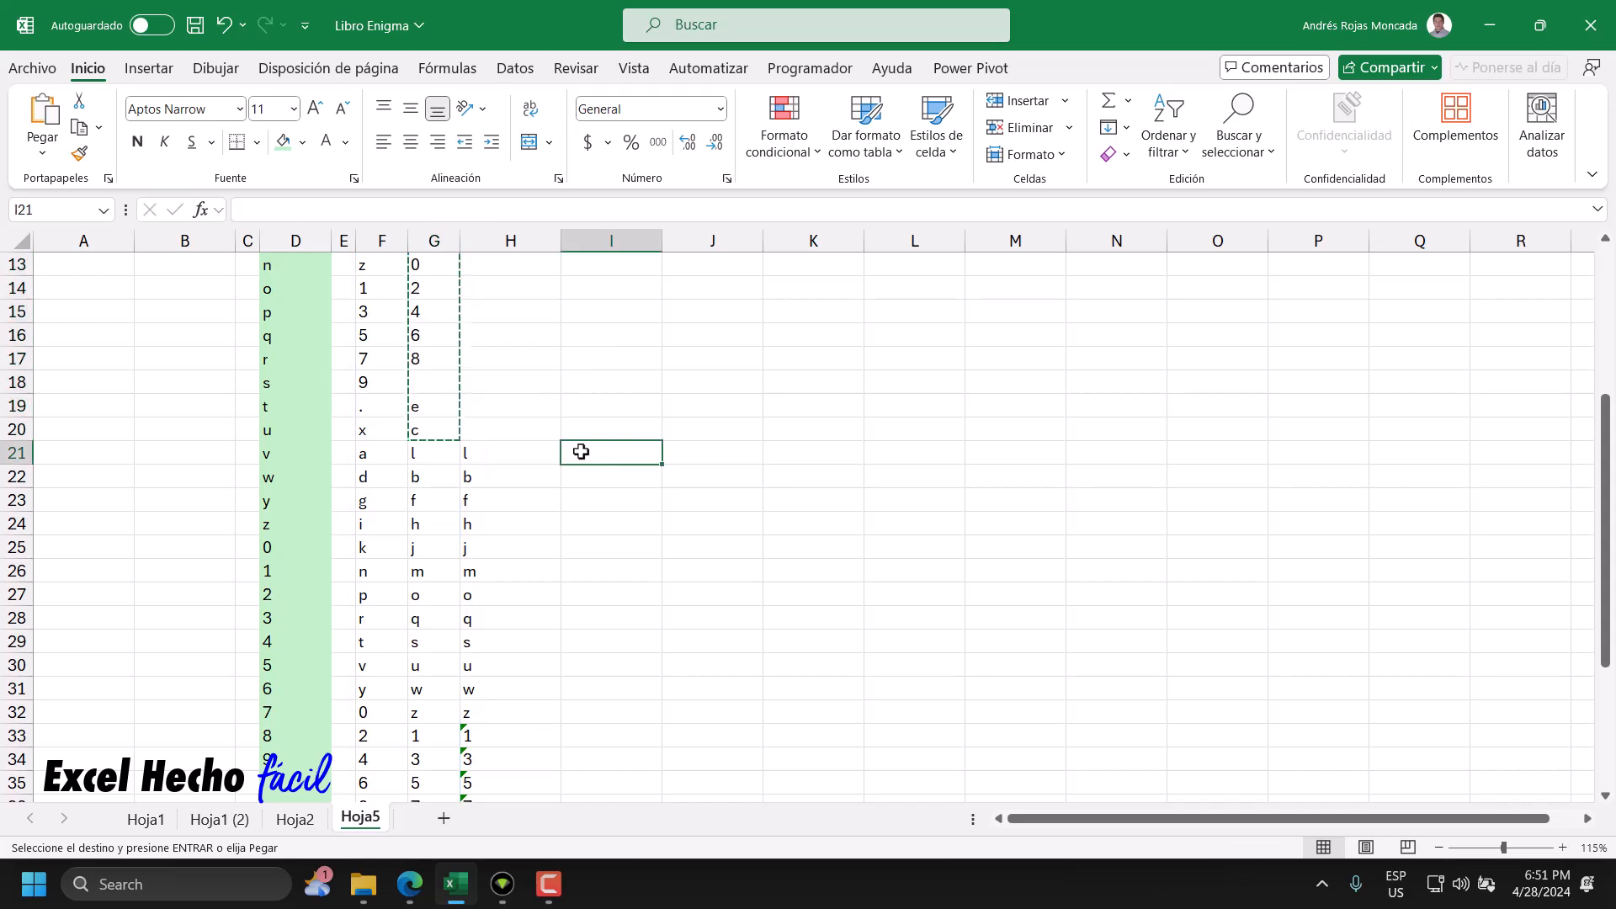
pyautogui.hotkey('ctrl', 'v')
pyautogui.moveTo(367, 455); pyautogui.dragTo(373, 714)
pyautogui.scroll(1, 392, 505)
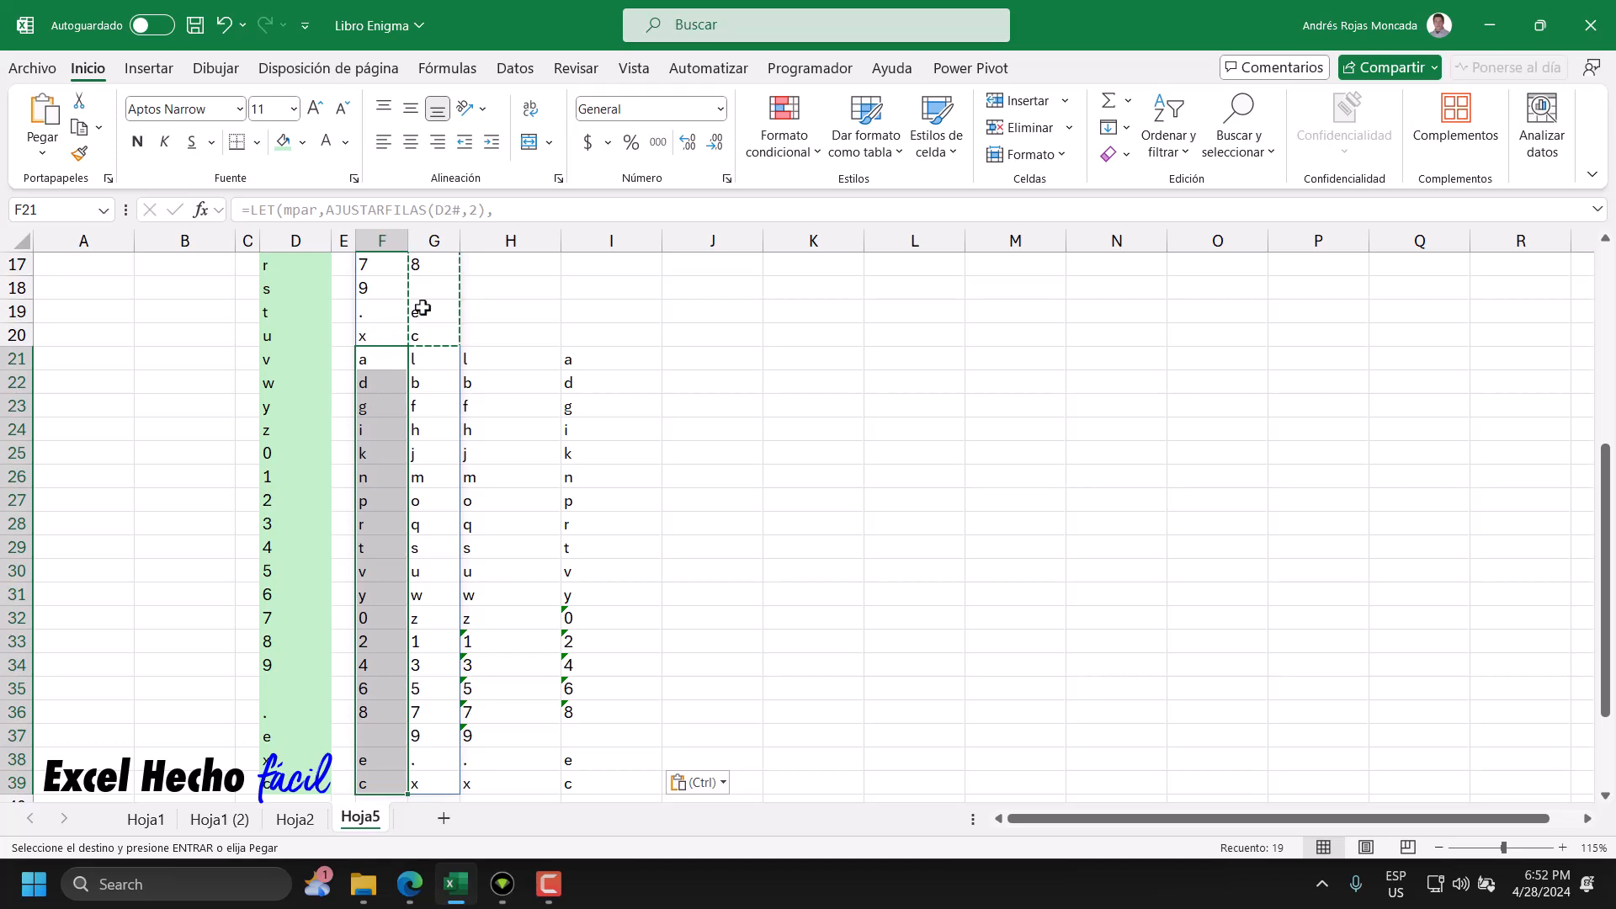
pyautogui.press('Escape')
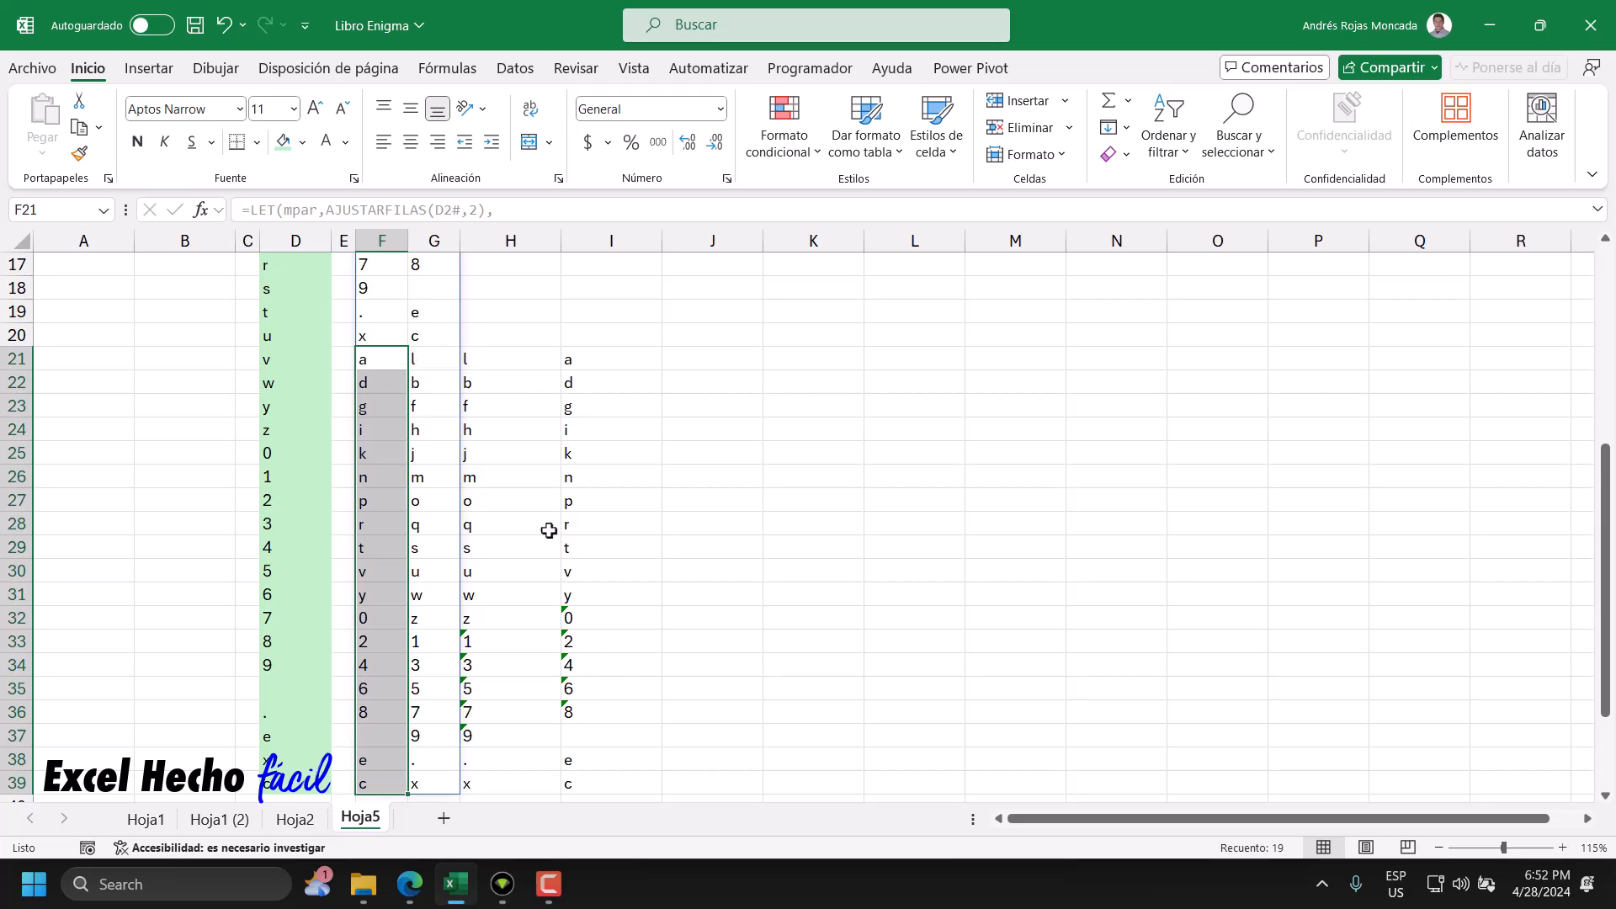
# - Clear everything from the comparison cells H21:I39
pyautogui.moveTo(497, 360); pyautogui.dragTo(639, 785)
pyautogui.click(1115, 154)
pyautogui.click(1153, 184)
pyautogui.scroll(5, 732, 411)
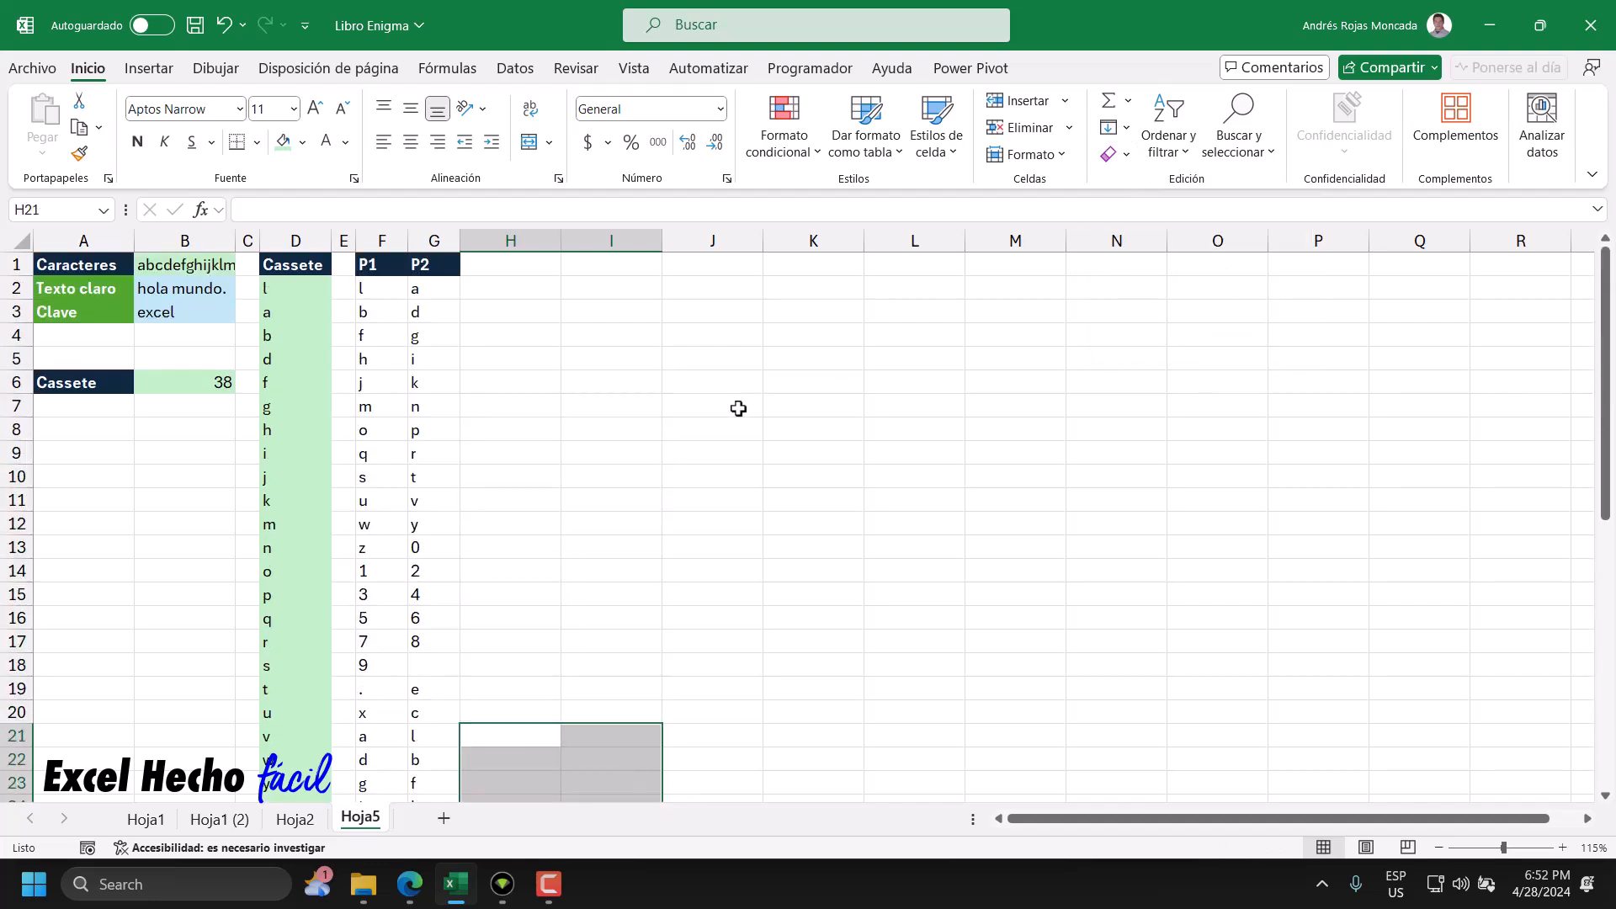
# - Apply a light blue fill to the whole spilled P1/P2 range F2:G39
pyautogui.click(369, 292)
pyautogui.hotkey('ctrl', 'shift', 'Right')
pyautogui.hotkey('ctrl', 'shift', 'Down')
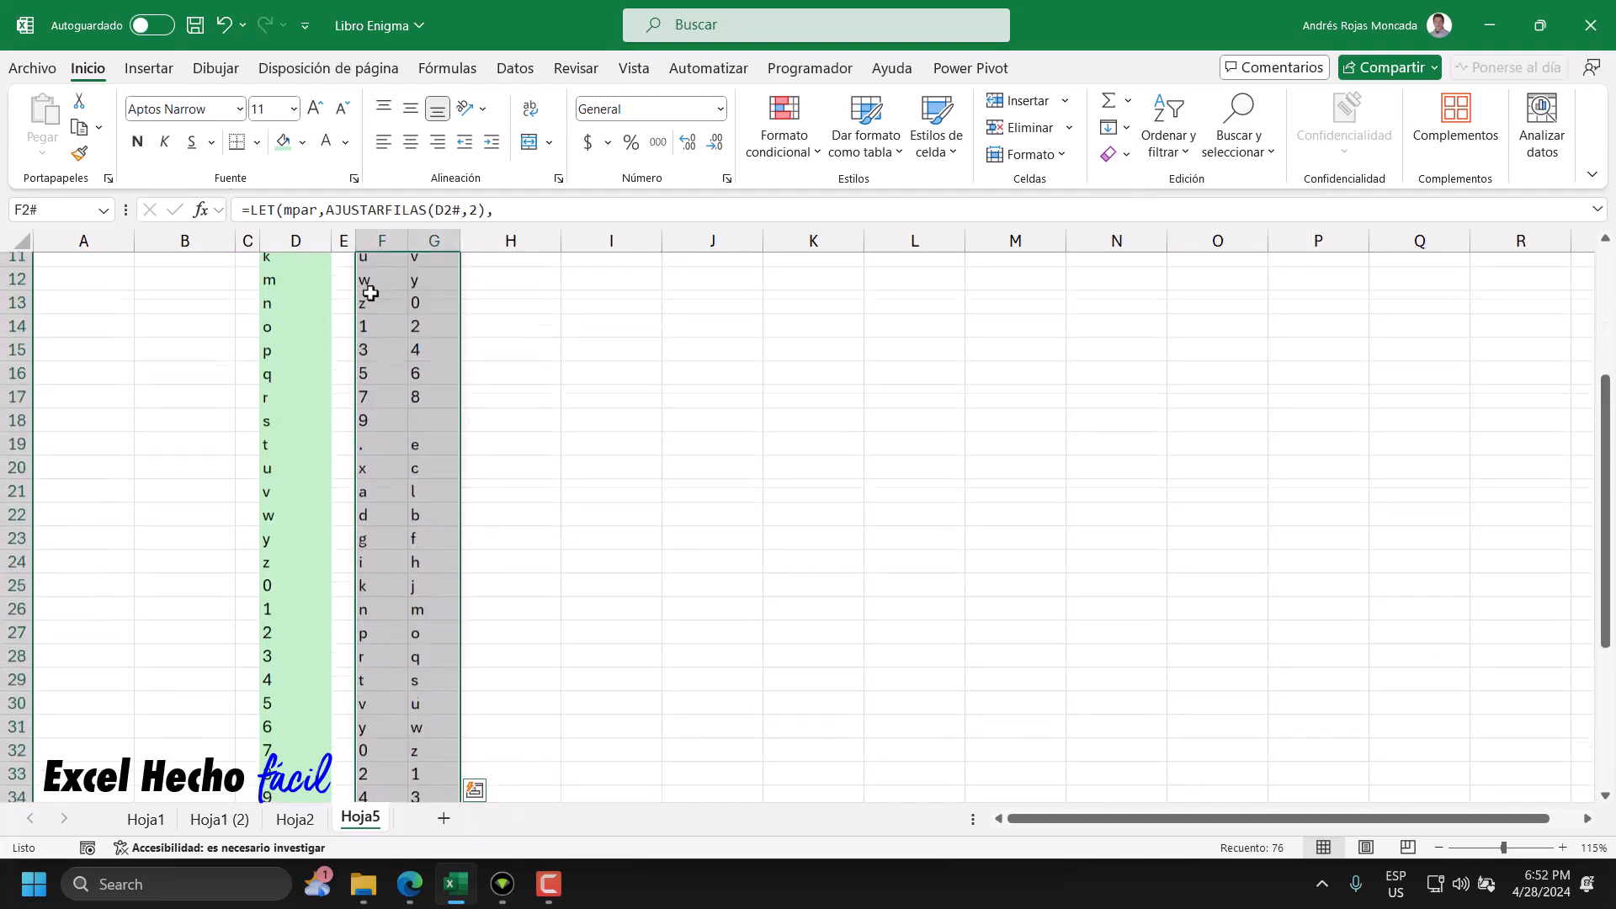
pyautogui.scroll(5, 368, 292)
pyautogui.click(305, 145)
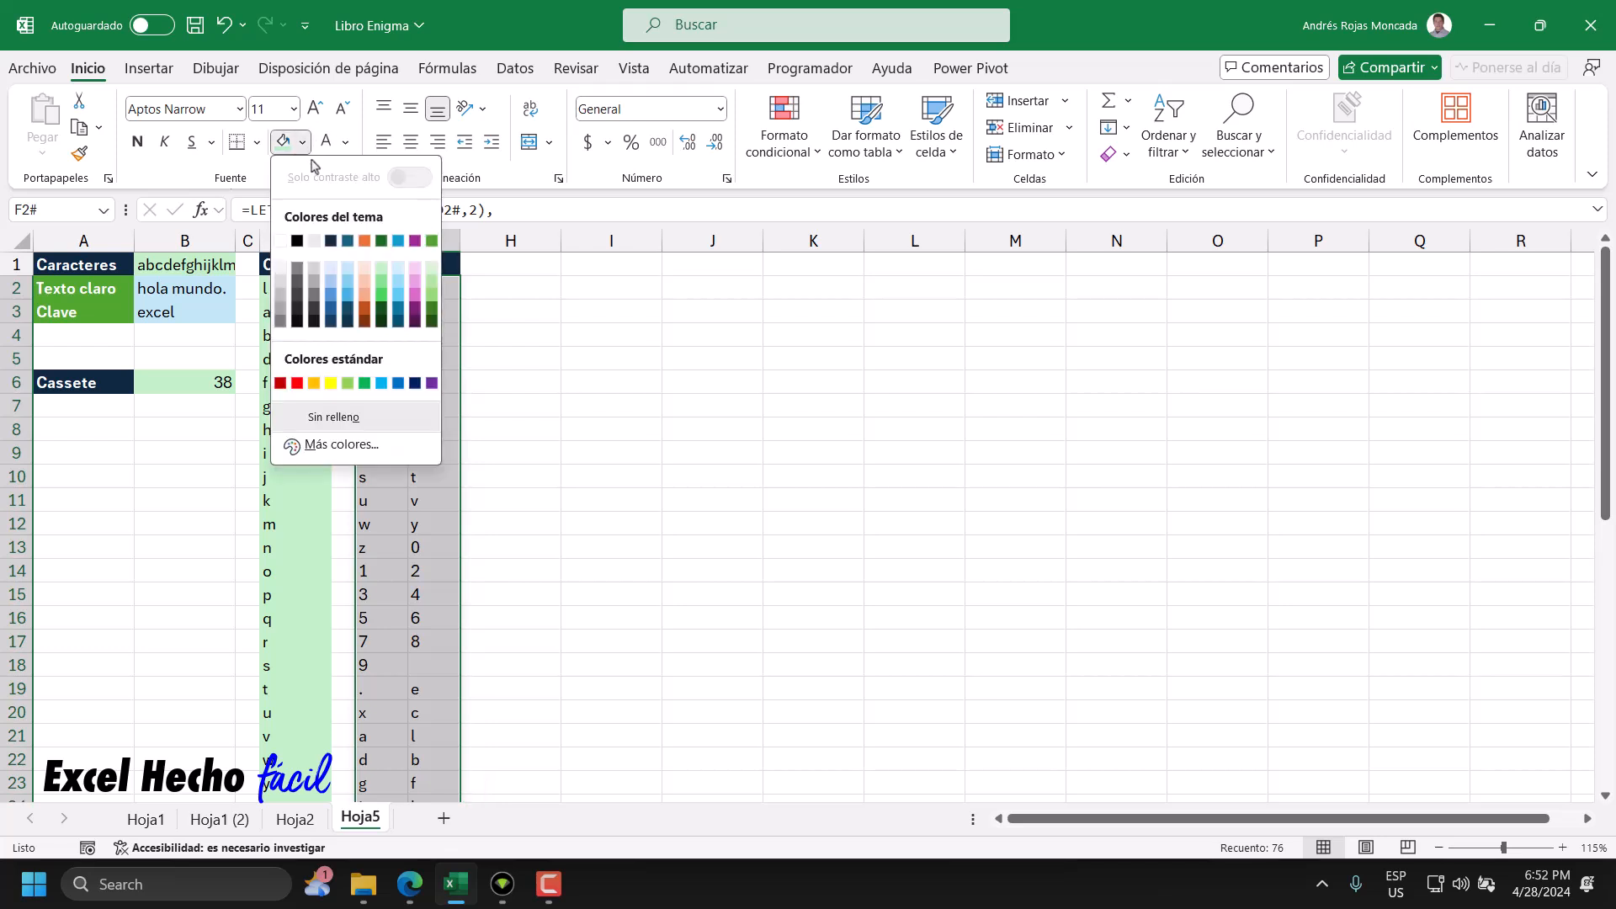
pyautogui.click(347, 279)
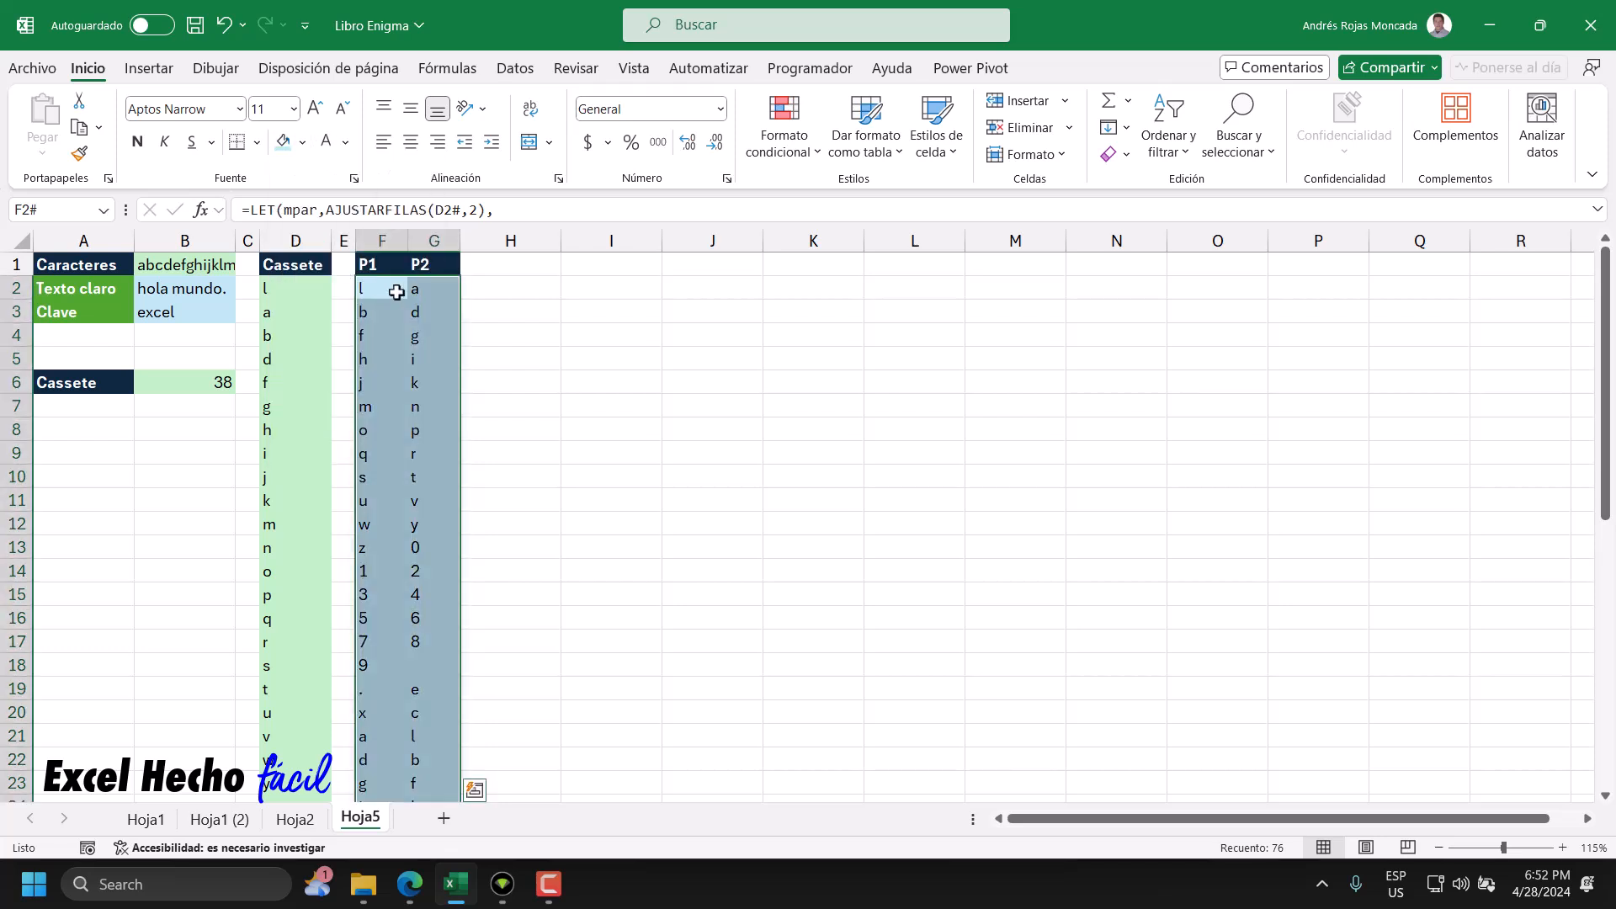
pyautogui.click(399, 293)
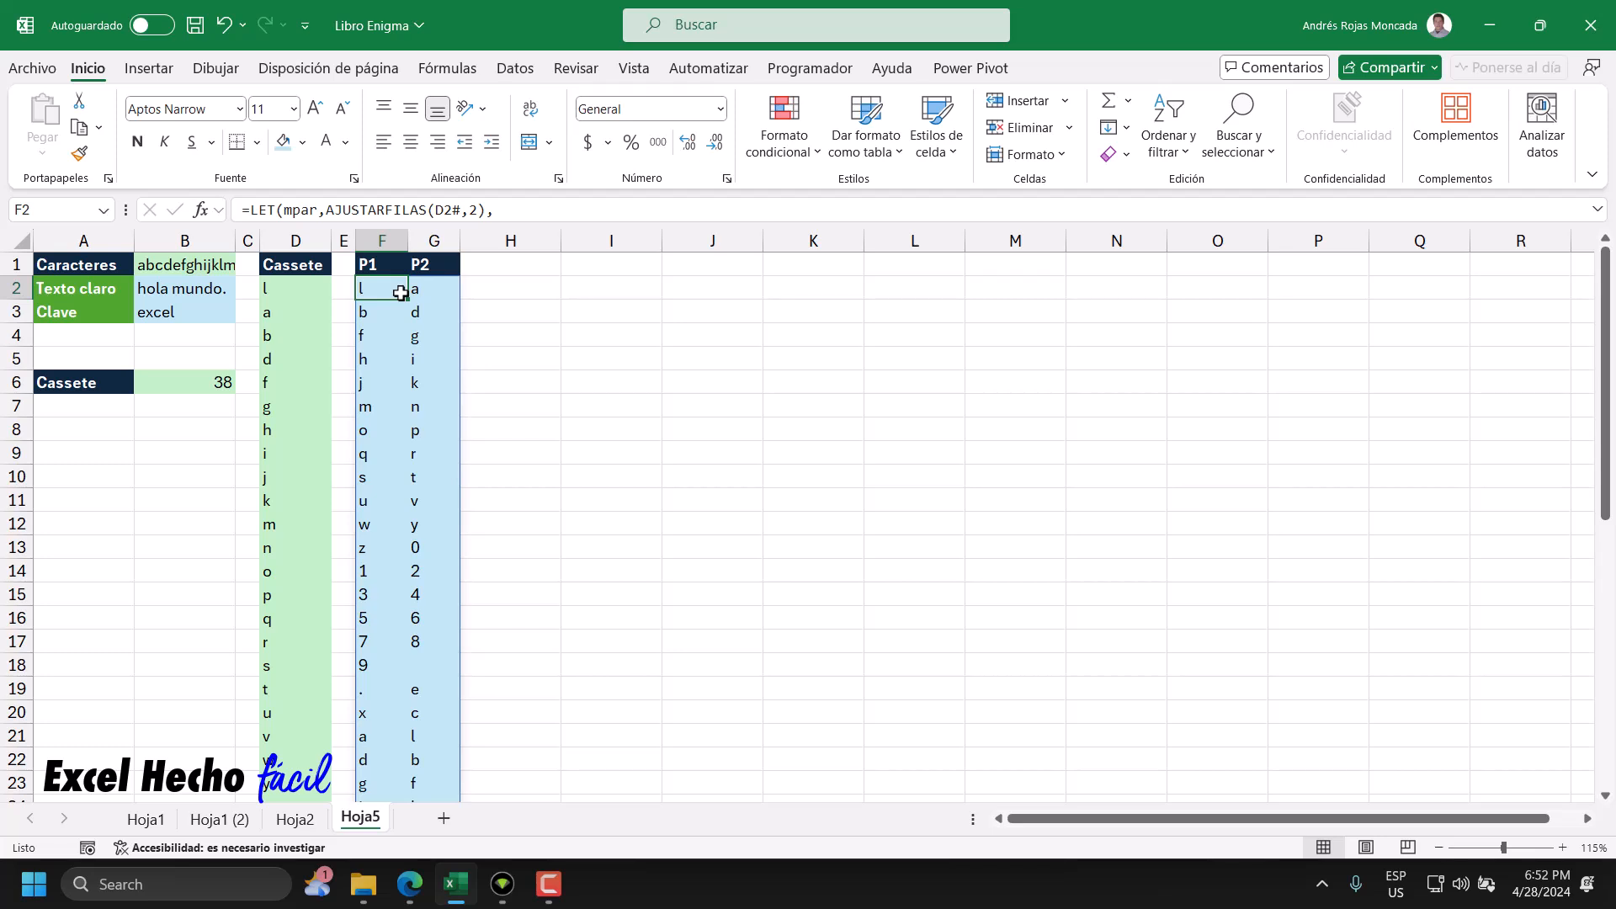
# - Set the width of column H to 2 as a narrow spacer beside the P1/P2 pairs
pyautogui.click(505, 241)
pyautogui.rightClick(505, 241)
pyautogui.click(590, 578)
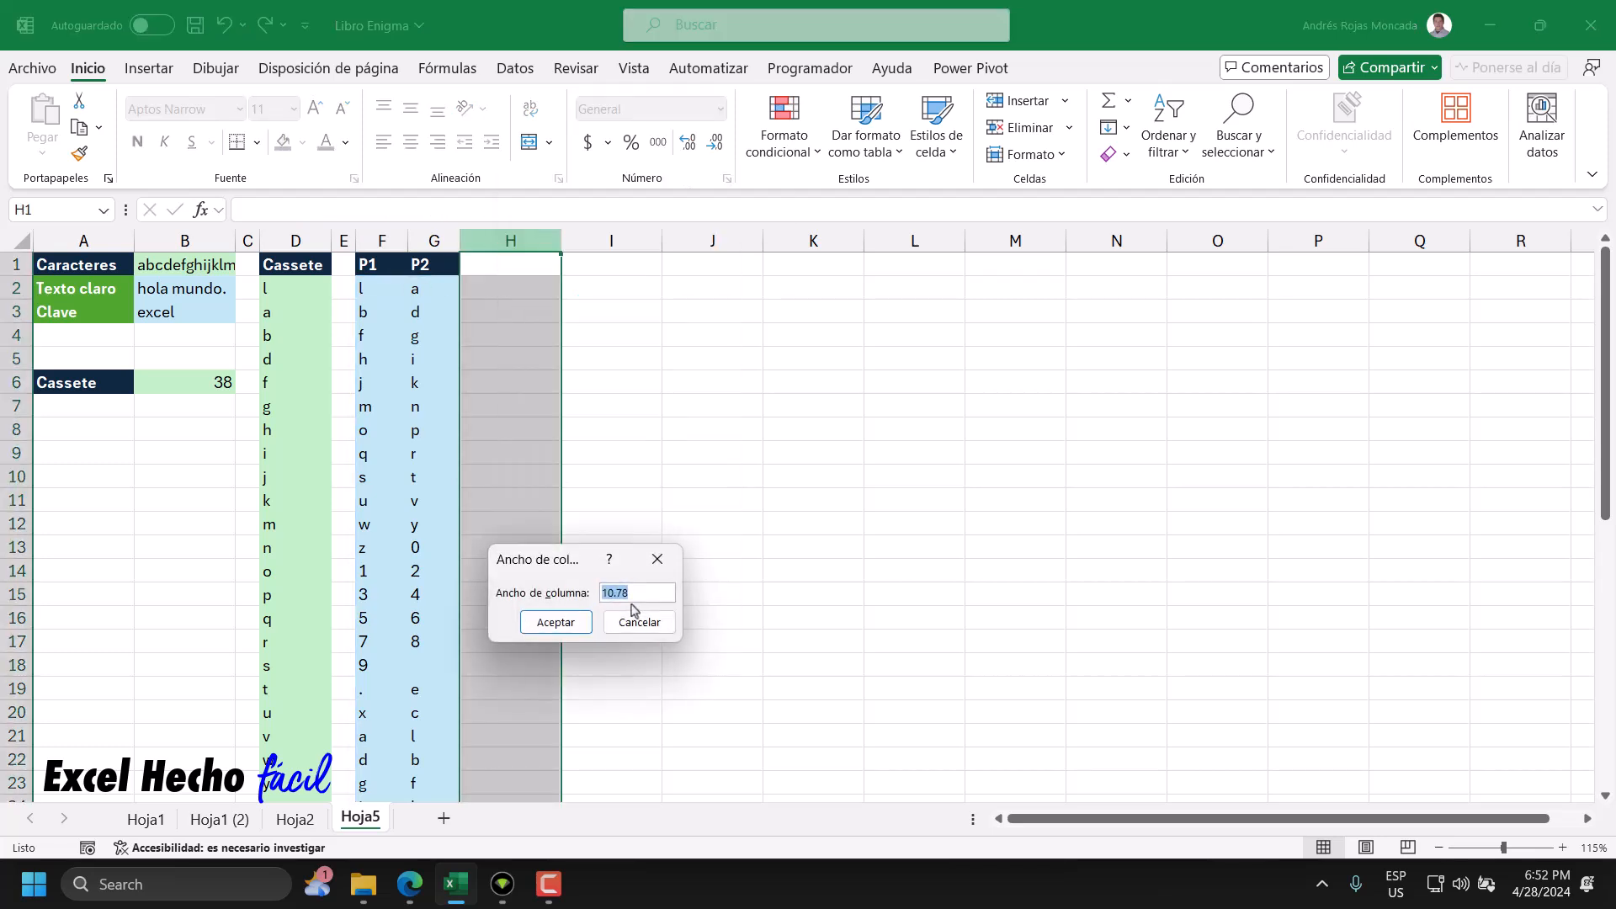
pyautogui.write('2')
pyautogui.press('Return')
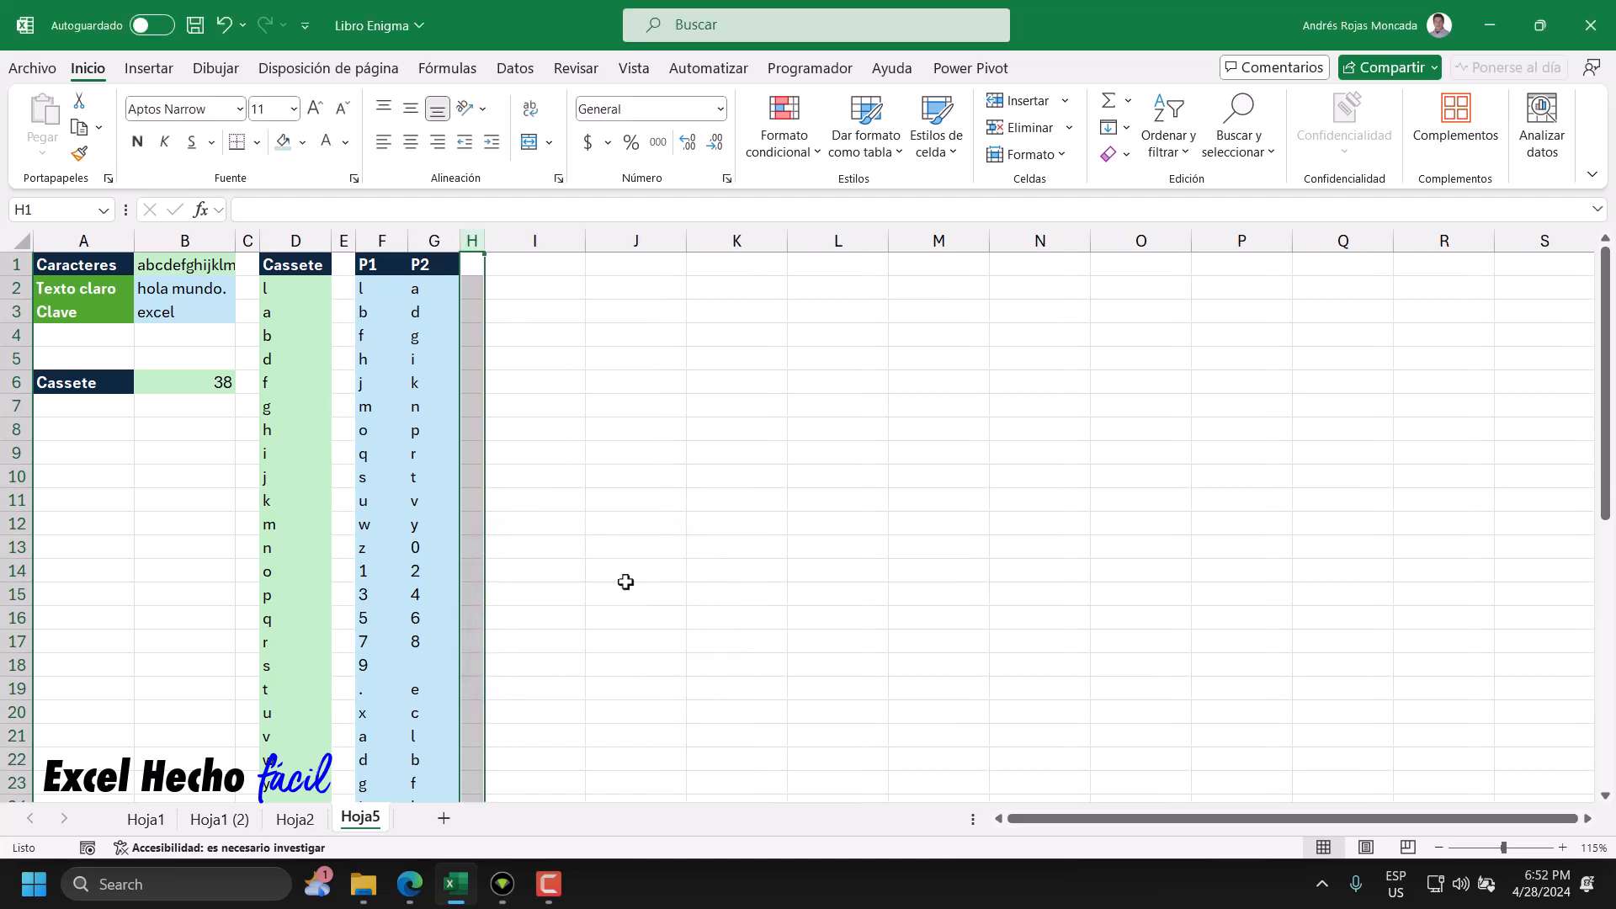
pyautogui.click(528, 269)
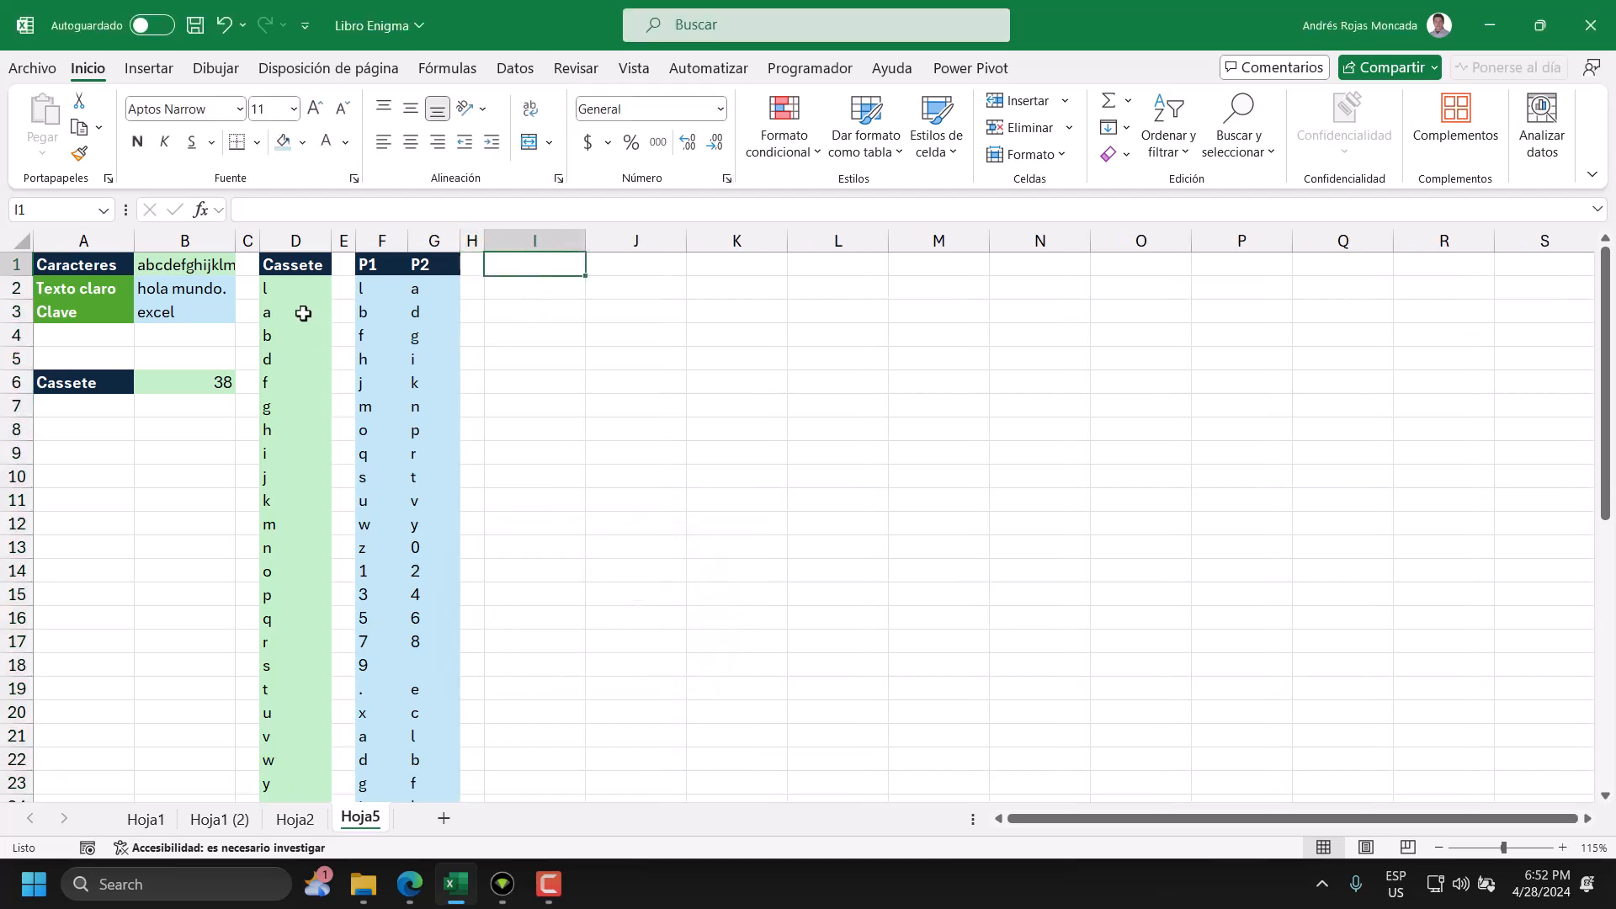
# - Review the cassette in column D against the Enigma rotor diagram in Edge, the P1/P2 pairs in Excel and the plain text in B2
pyautogui.moveTo(289, 288); pyautogui.dragTo(297, 756)
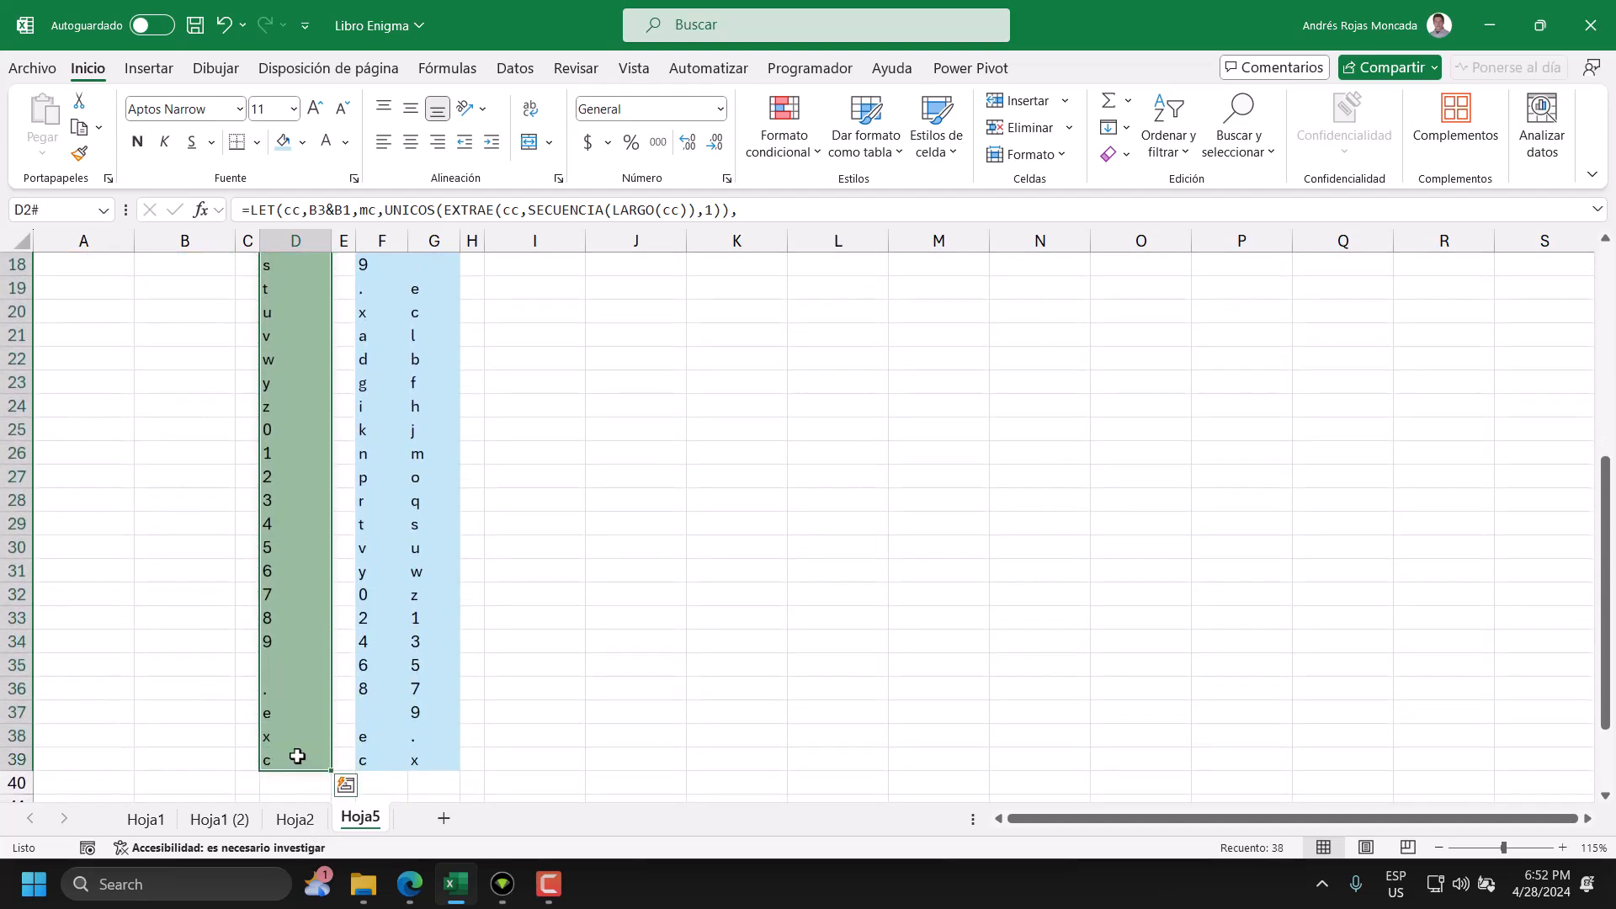
pyautogui.click(409, 884)
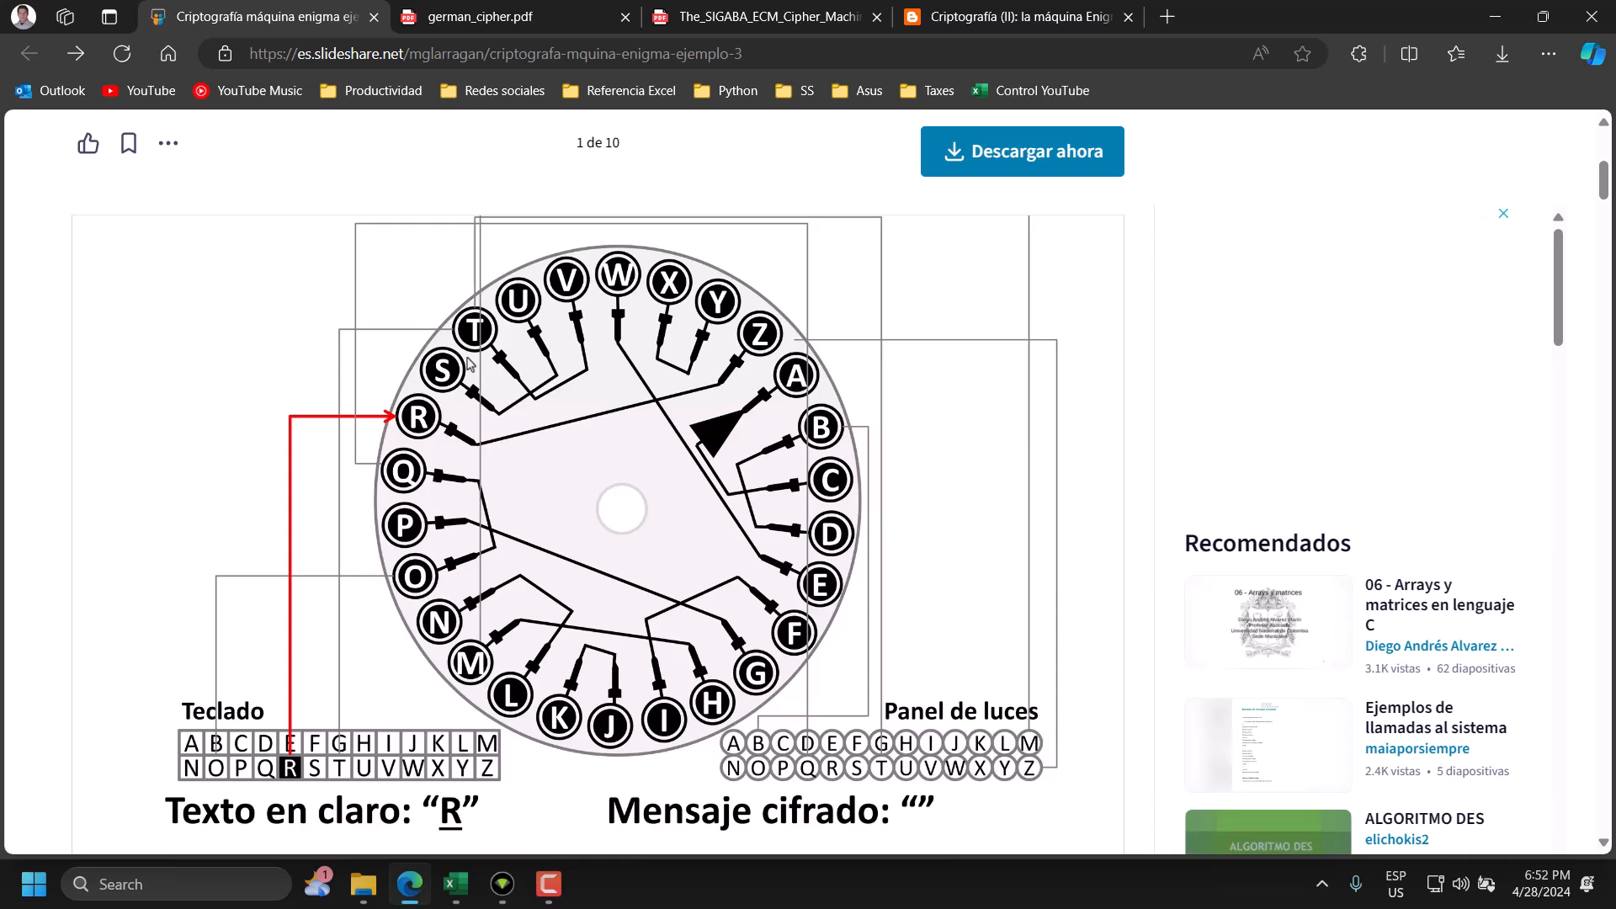
pyautogui.click(452, 883)
pyautogui.scroll(6, 357, 278)
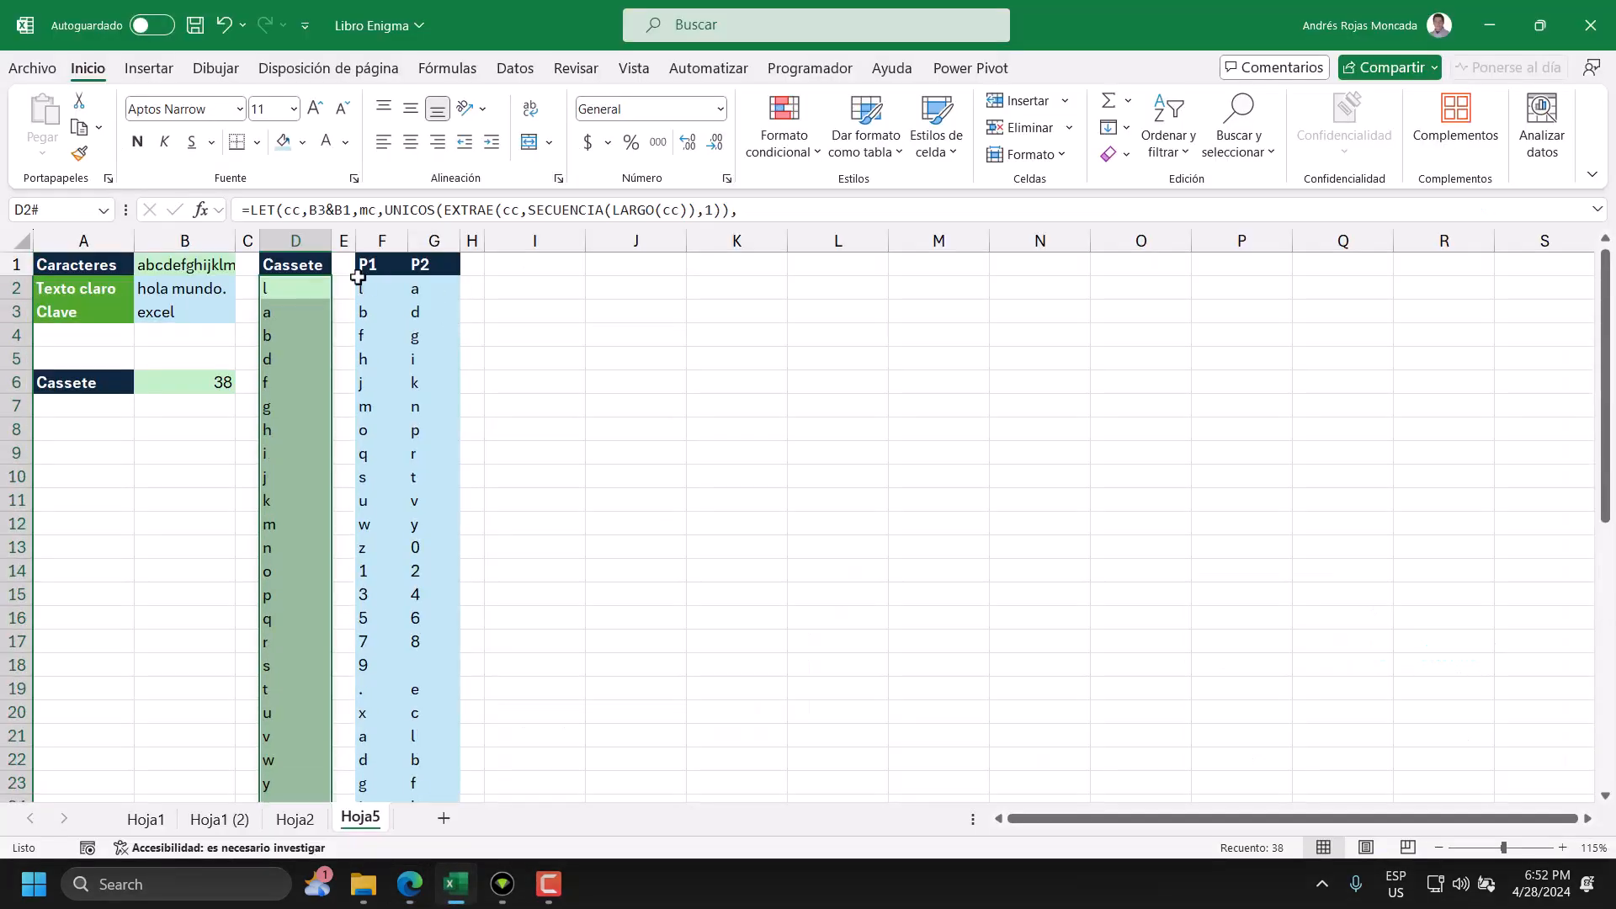
pyautogui.click(306, 291)
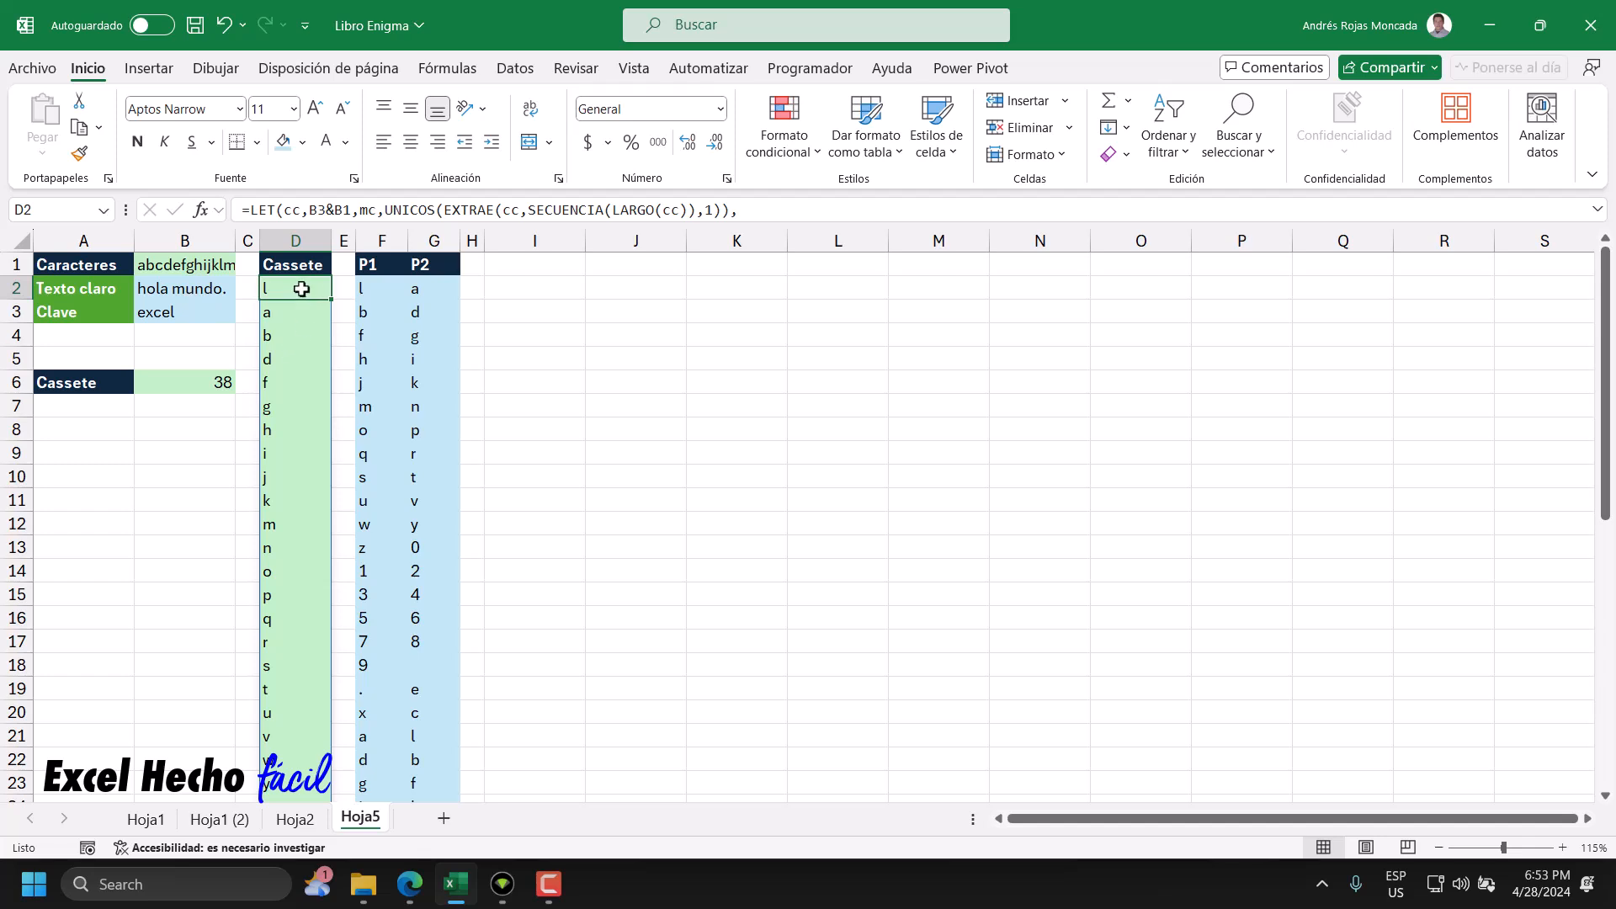
pyautogui.moveTo(363, 288); pyautogui.dragTo(433, 671)
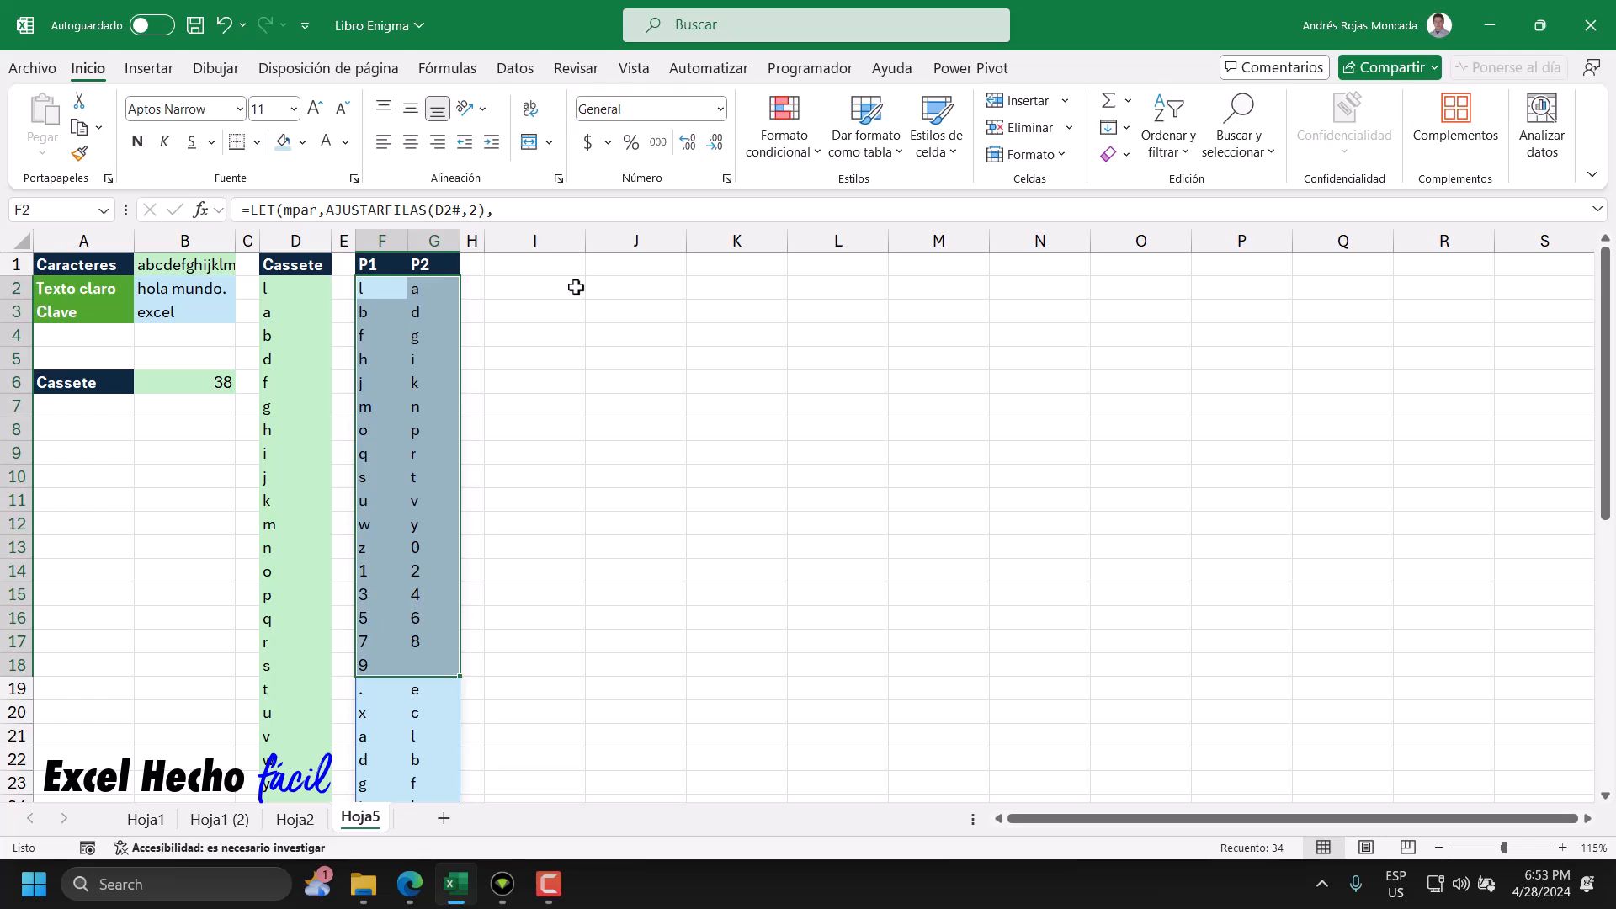
pyautogui.moveTo(295, 292); pyautogui.dragTo(304, 716)
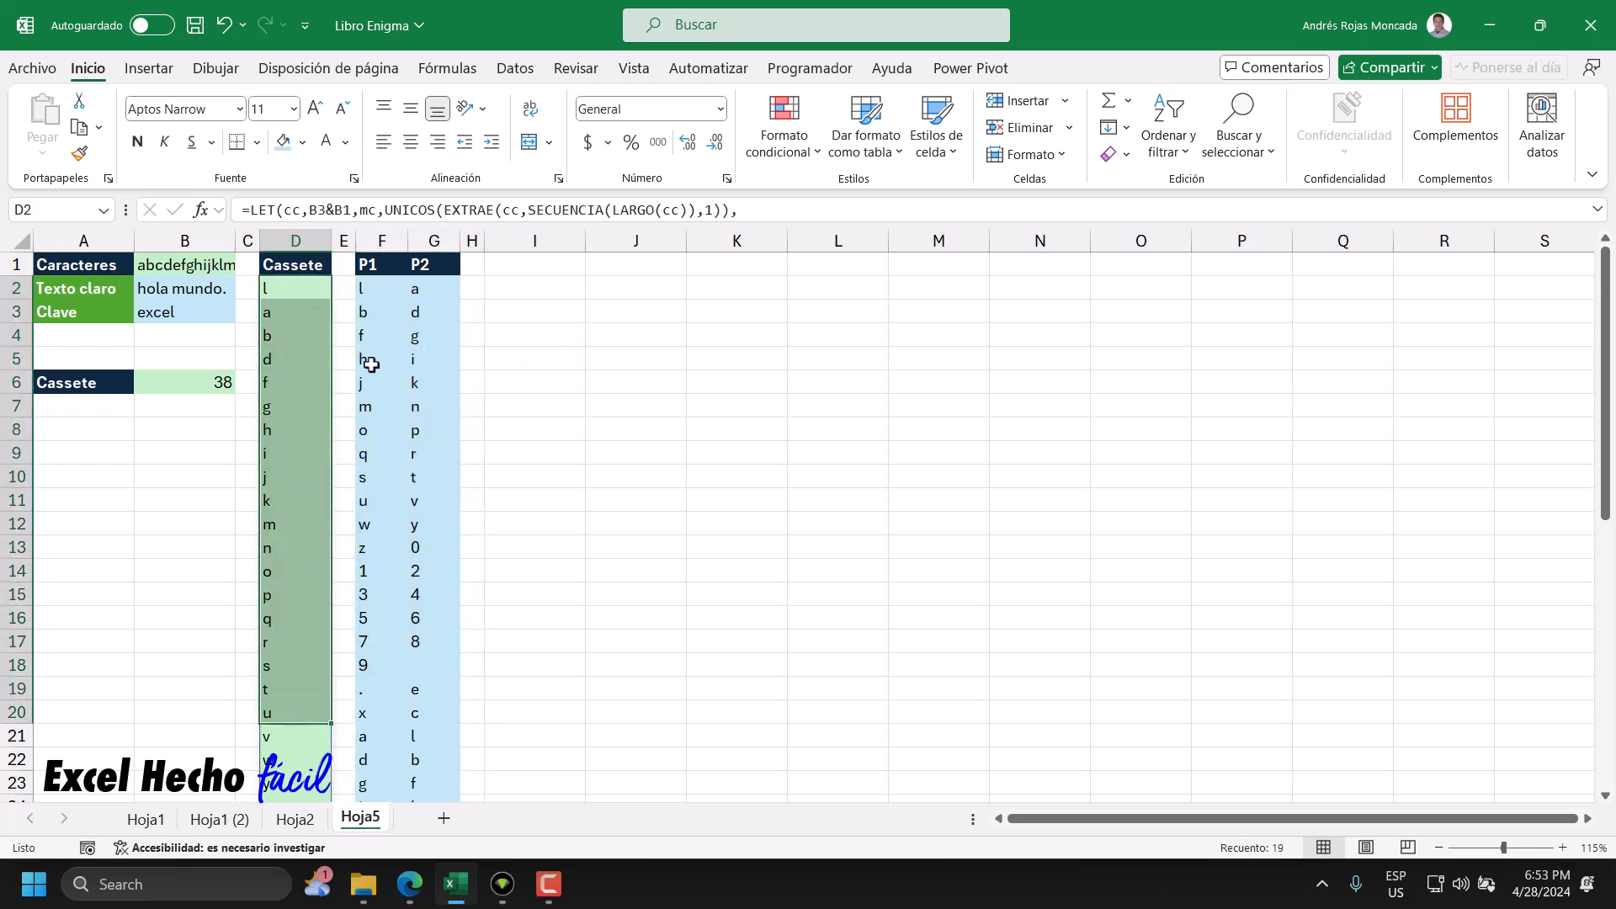
pyautogui.moveTo(371, 296); pyautogui.dragTo(429, 665)
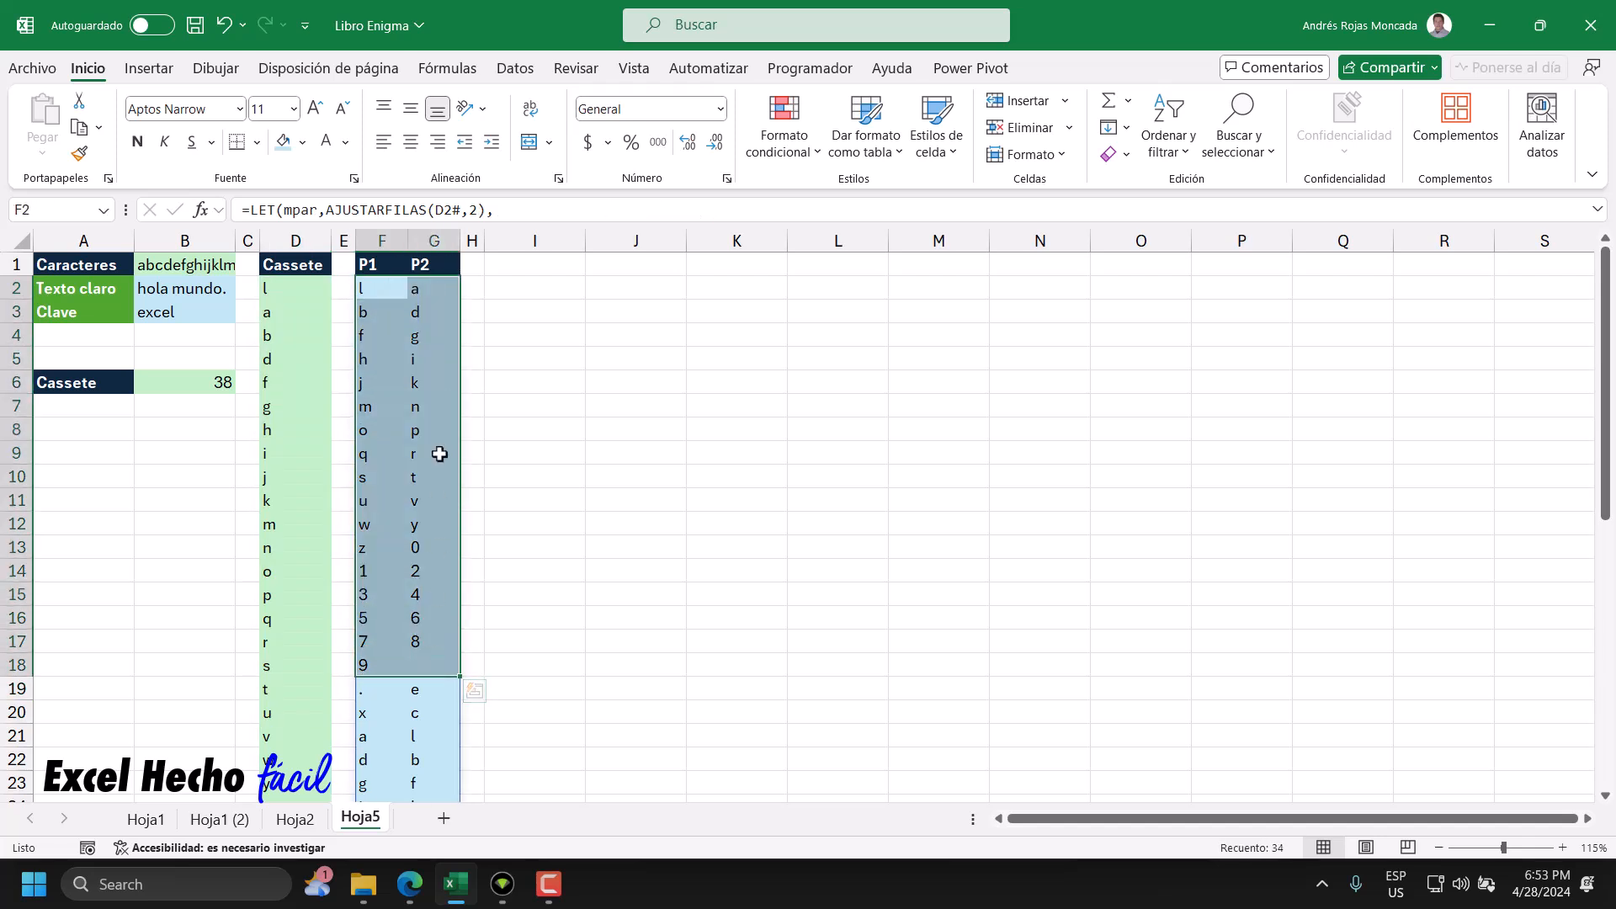
pyautogui.click(200, 289)
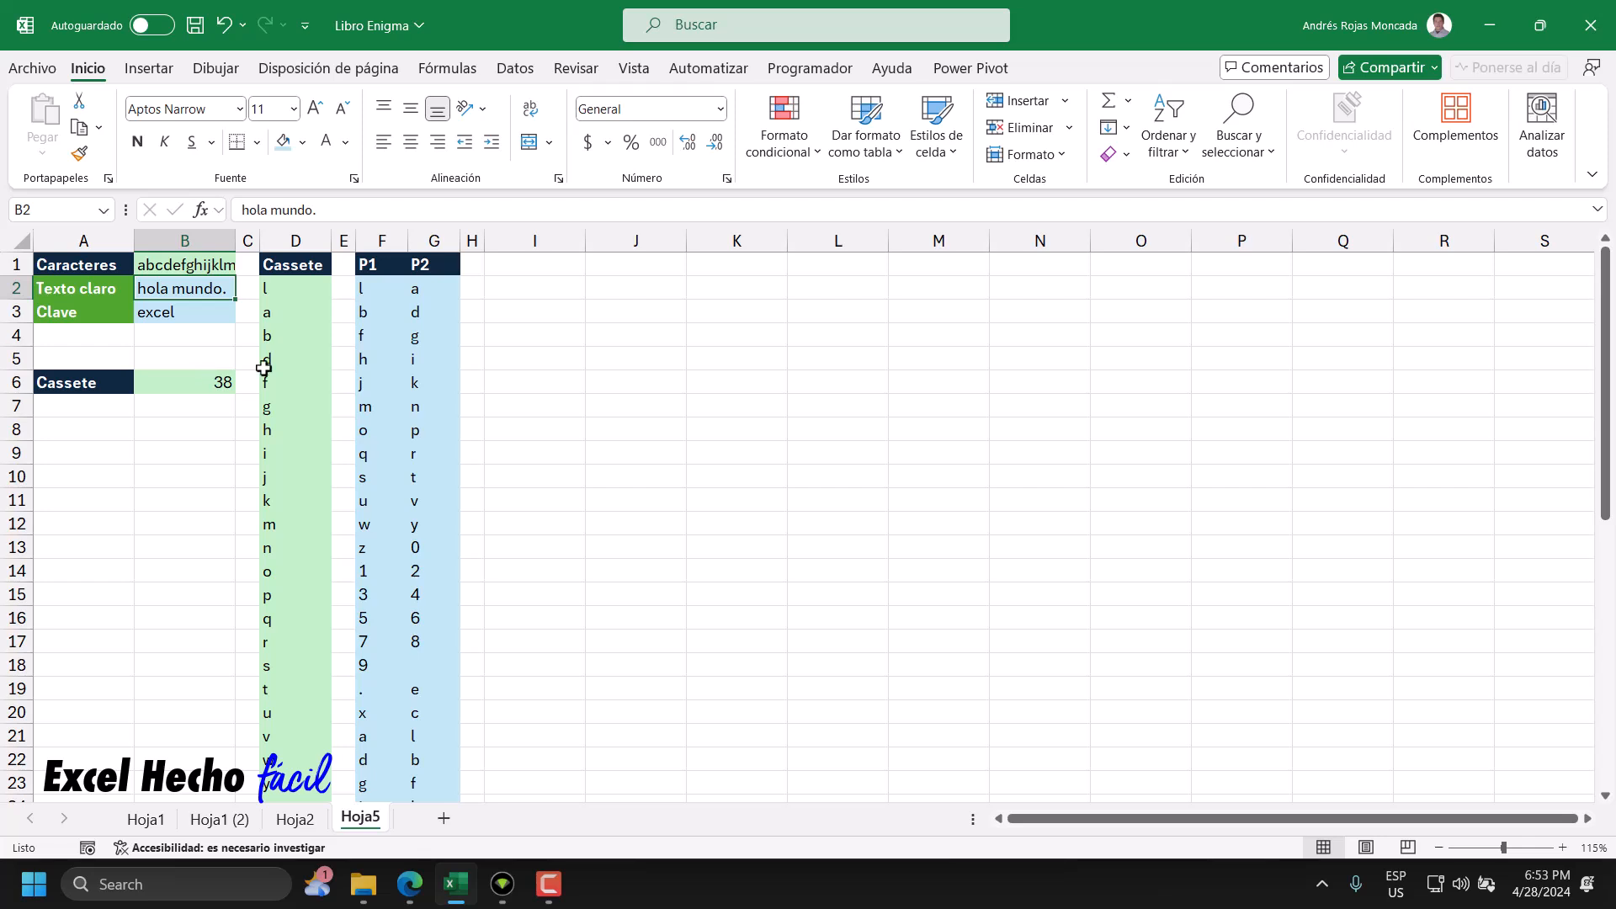
# - Begin entering a heading in I1, starting with "M"
pyautogui.click(530, 266)
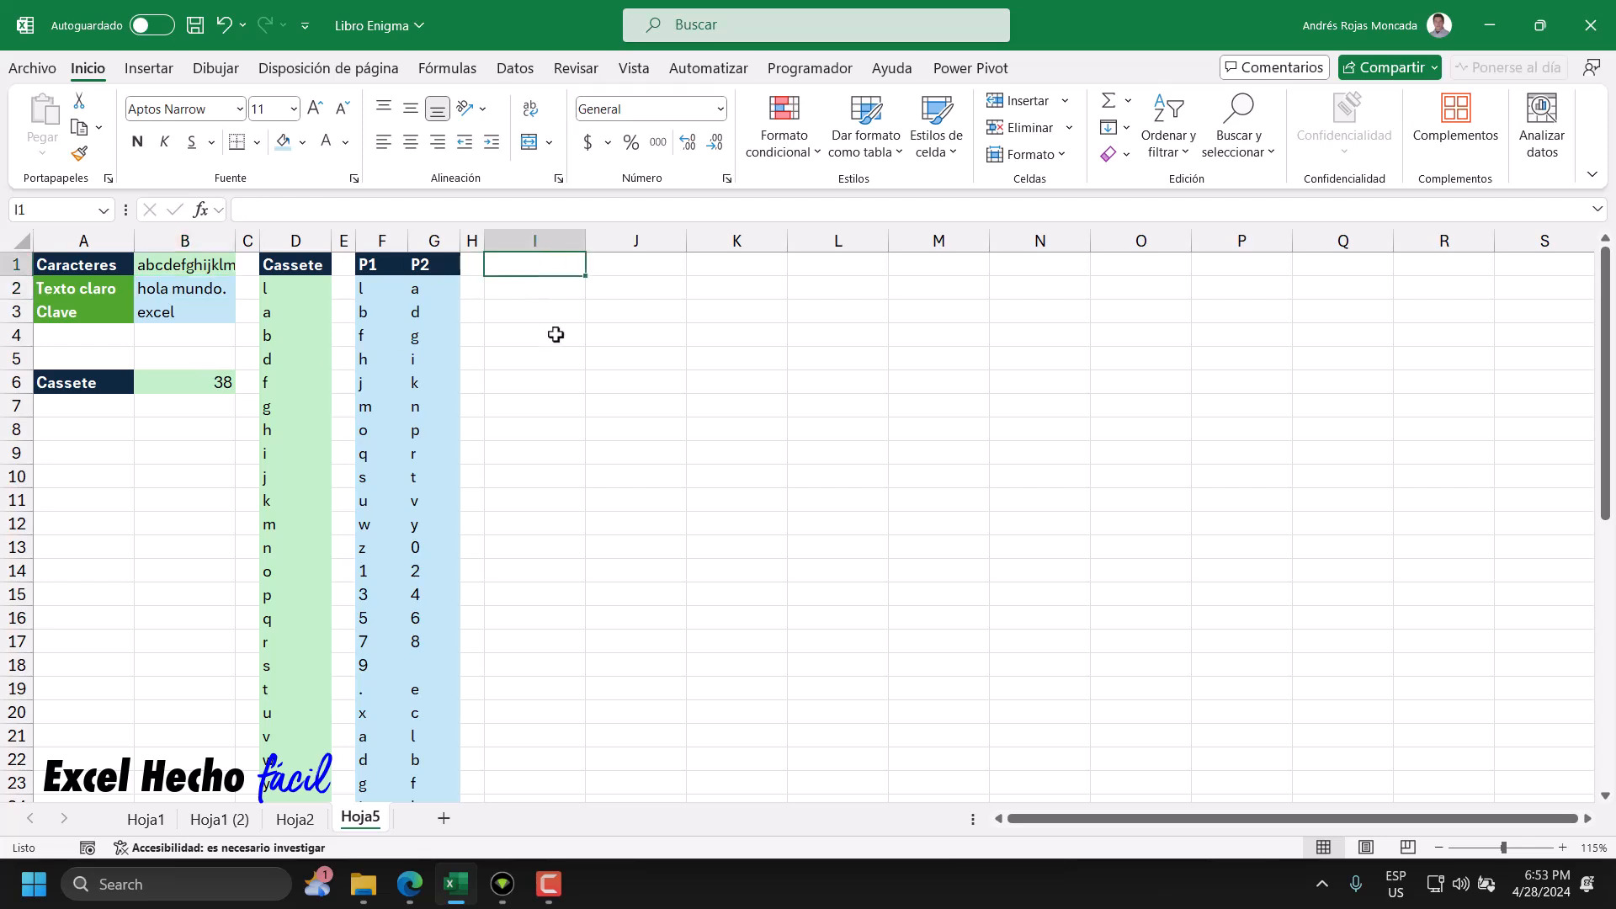
pyautogui.write('M')
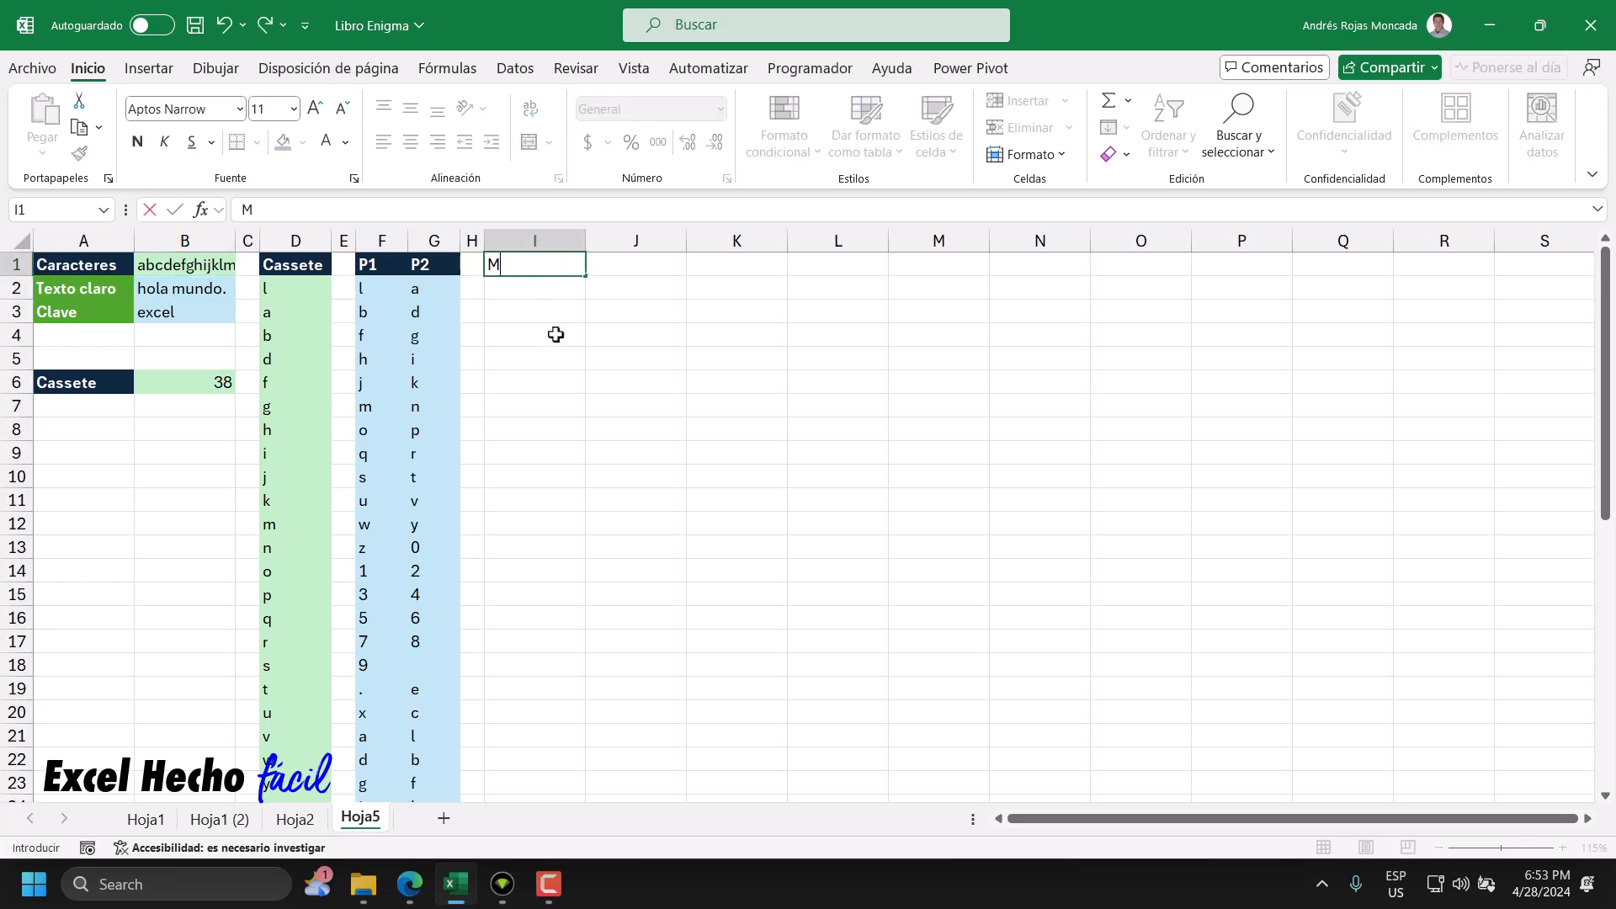
# - Complete the header "M. Enigma" in cell I1
pyautogui.write('. Enigma')
pyautogui.press('Return')
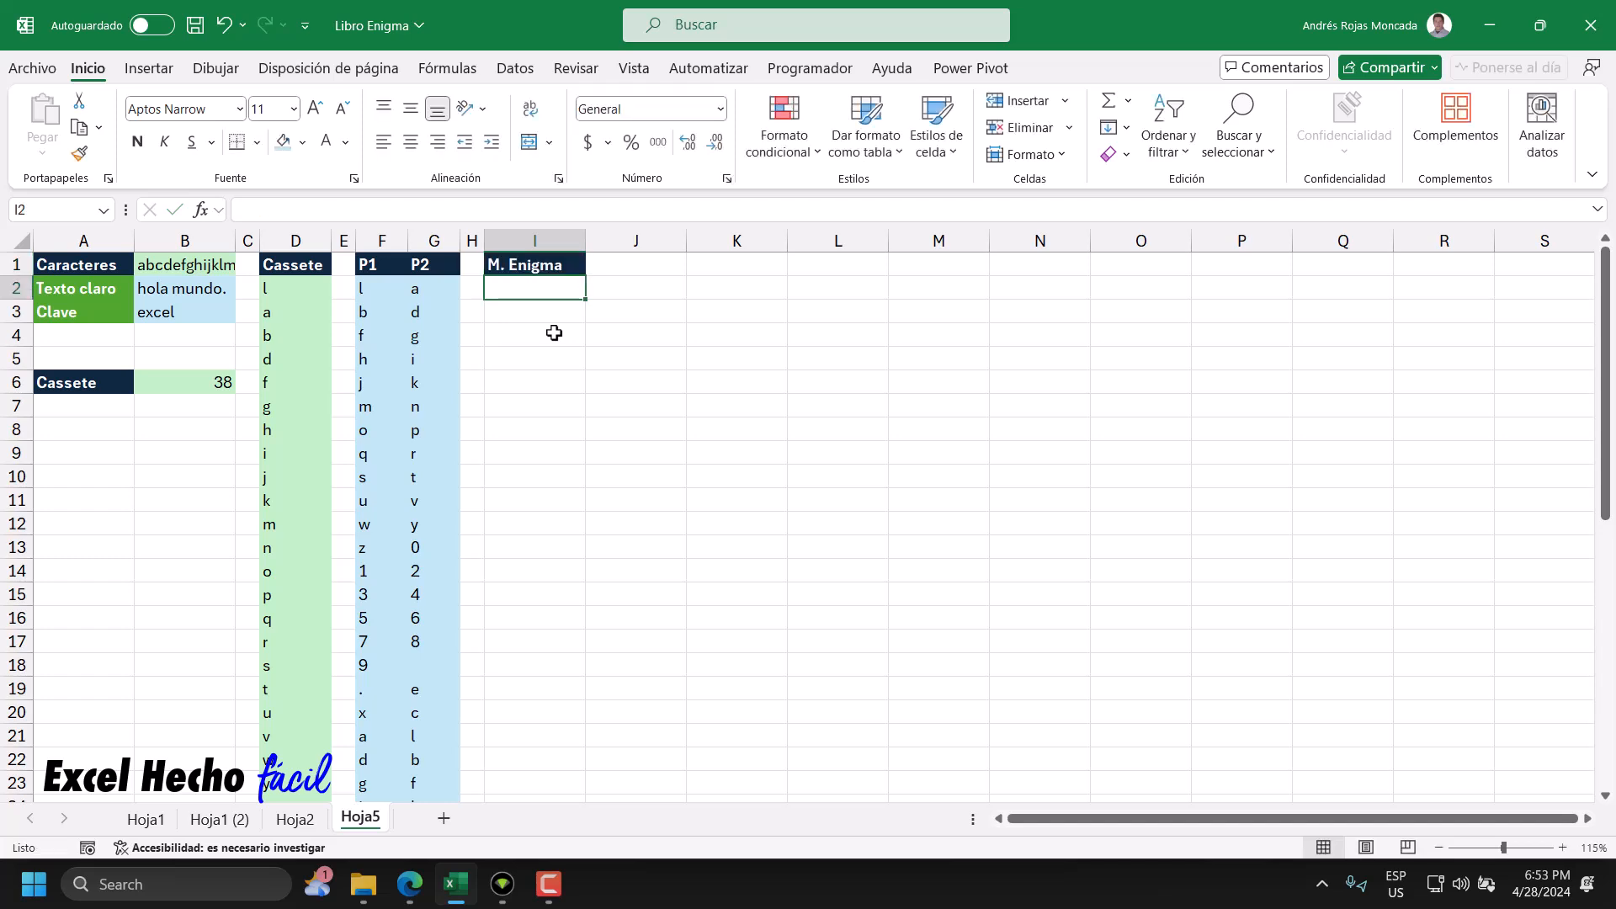
pyautogui.click(513, 268)
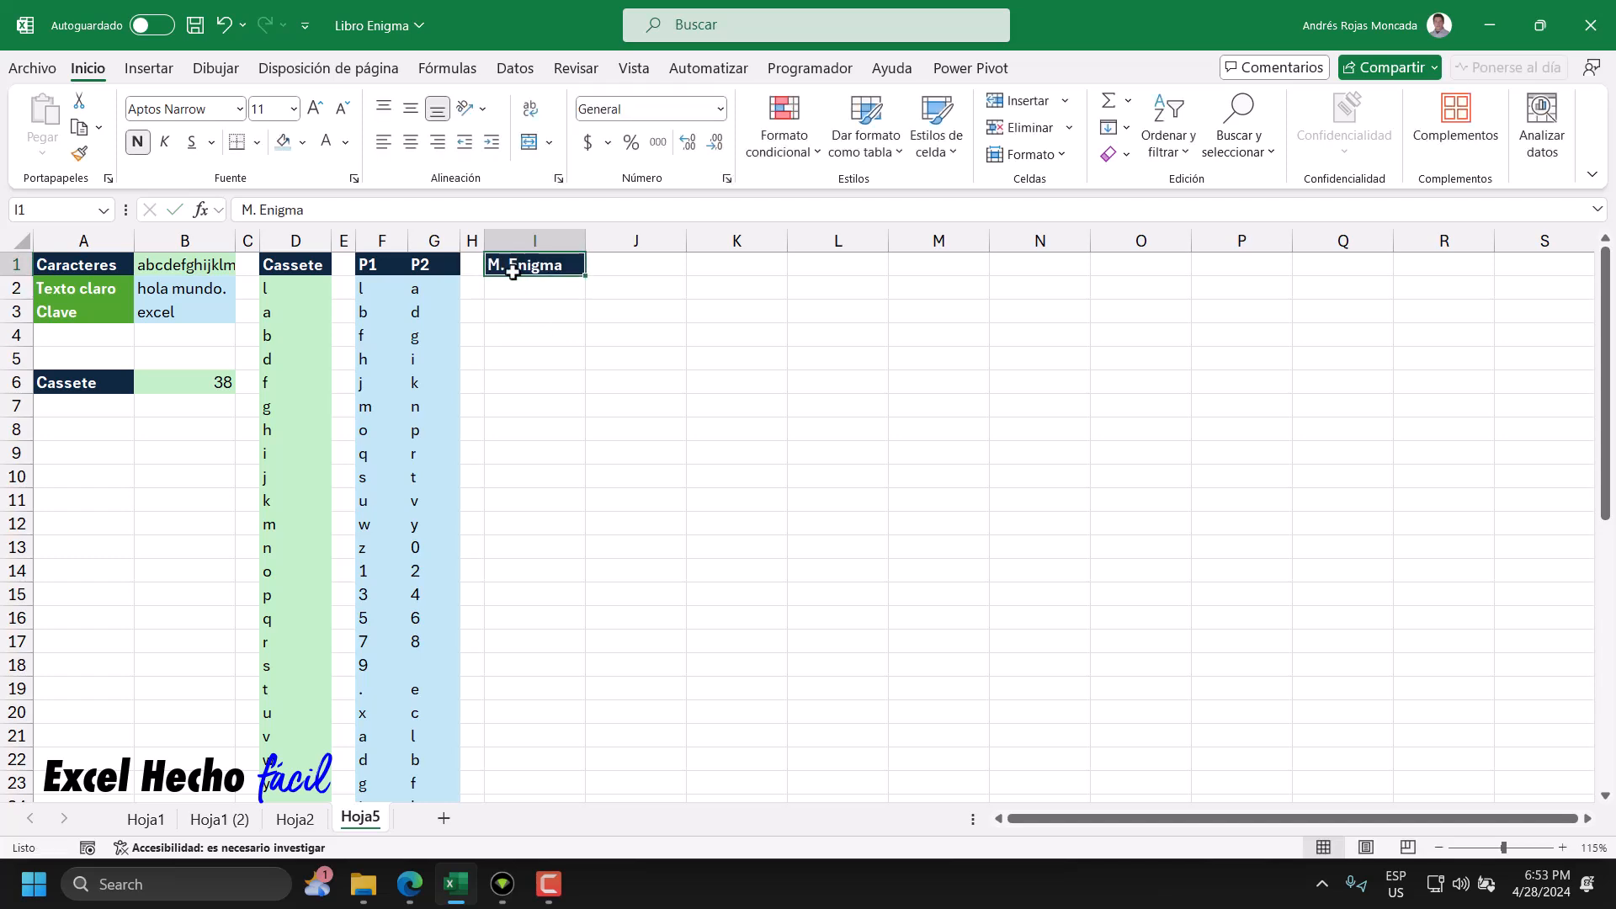
# - Start a LET formula in cell I2 that defines the name fn as a LAMBDA function
pyautogui.click(561, 288)
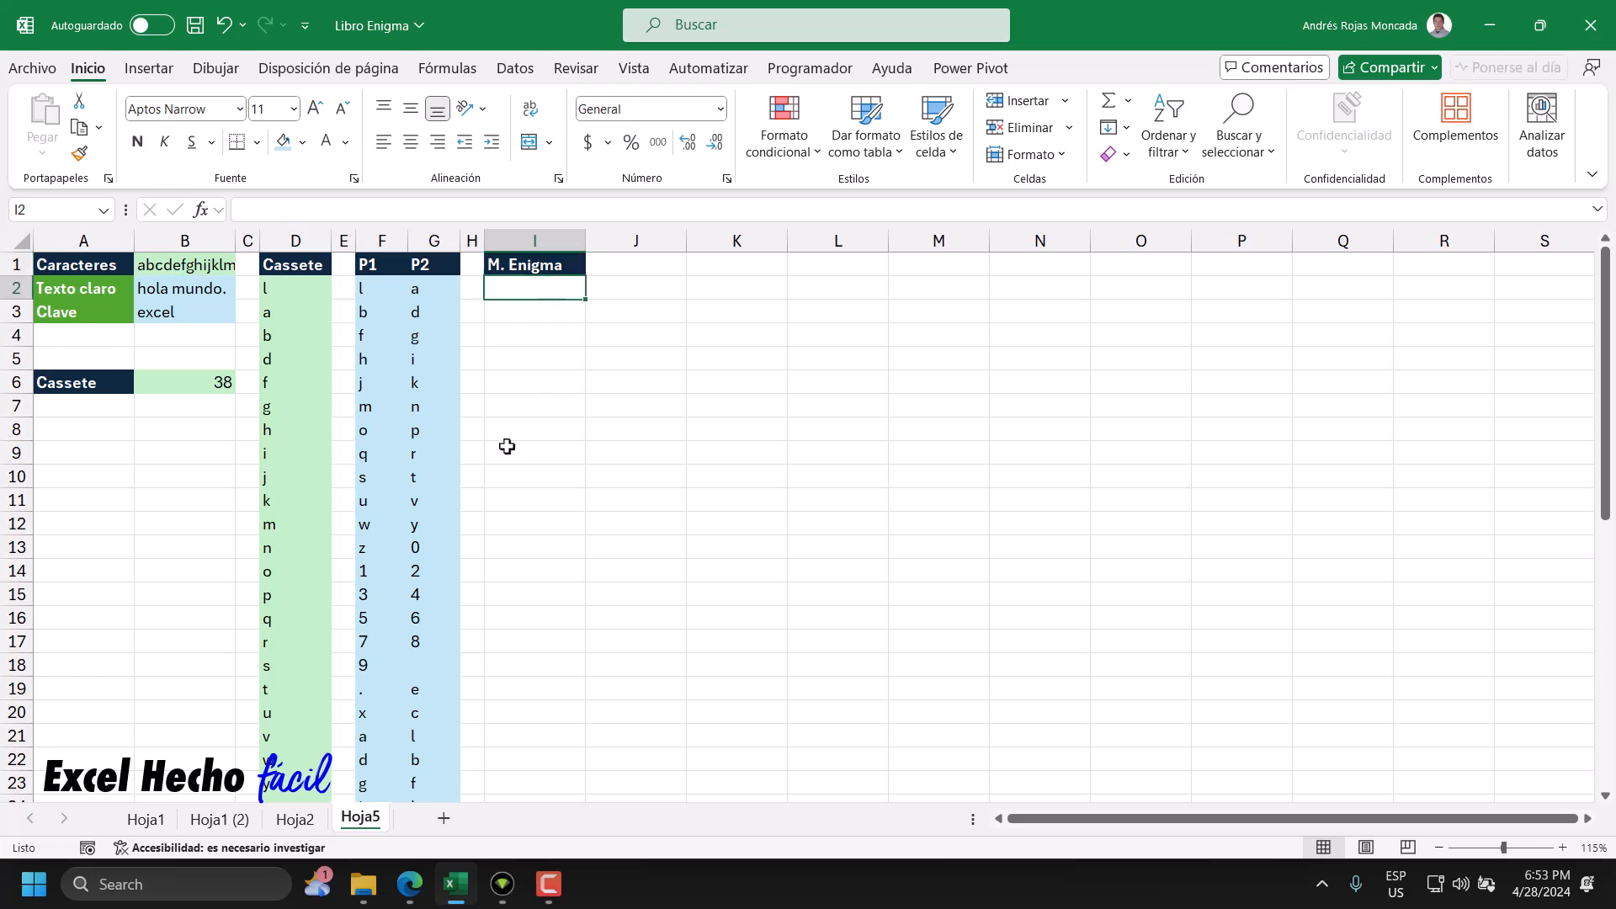
pyautogui.write('=')
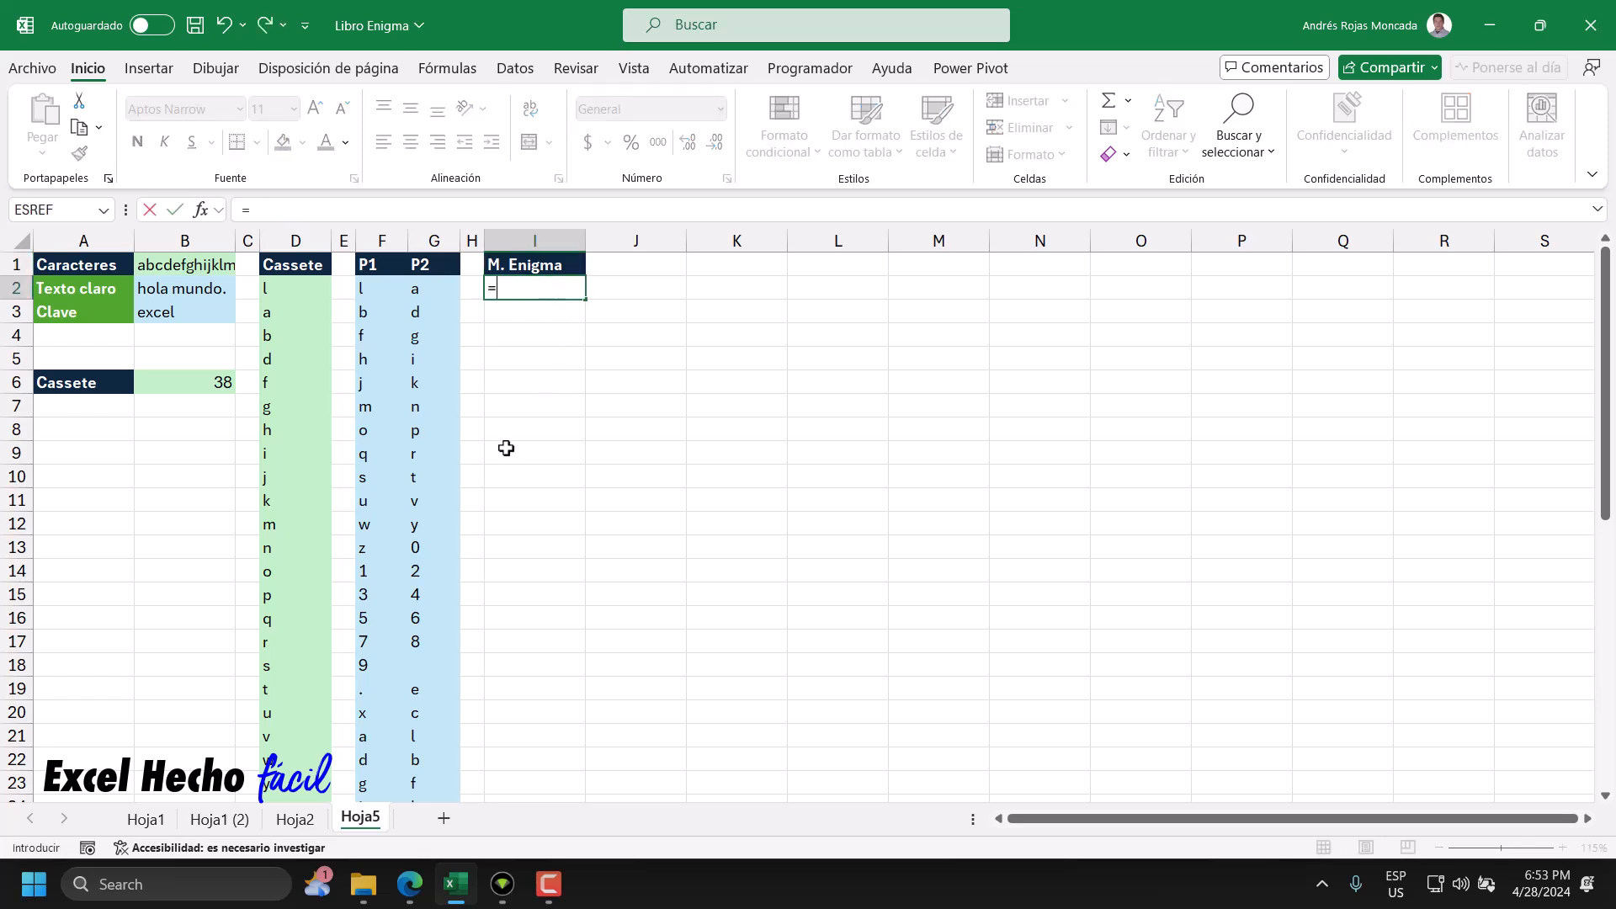
pyautogui.write('le')
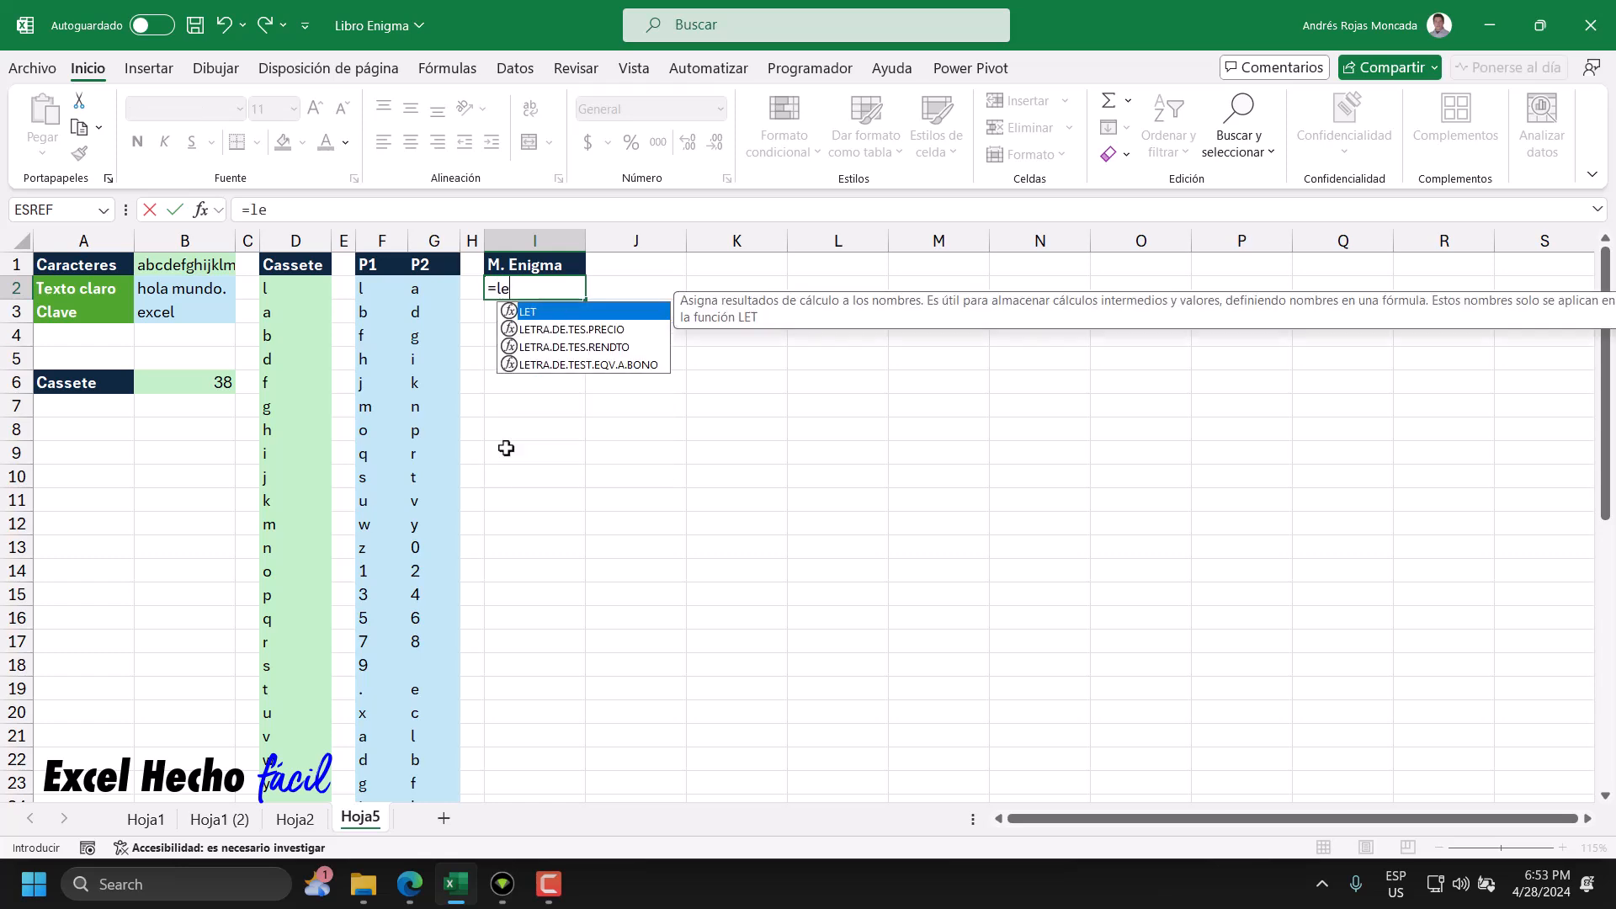
pyautogui.press('Tab')
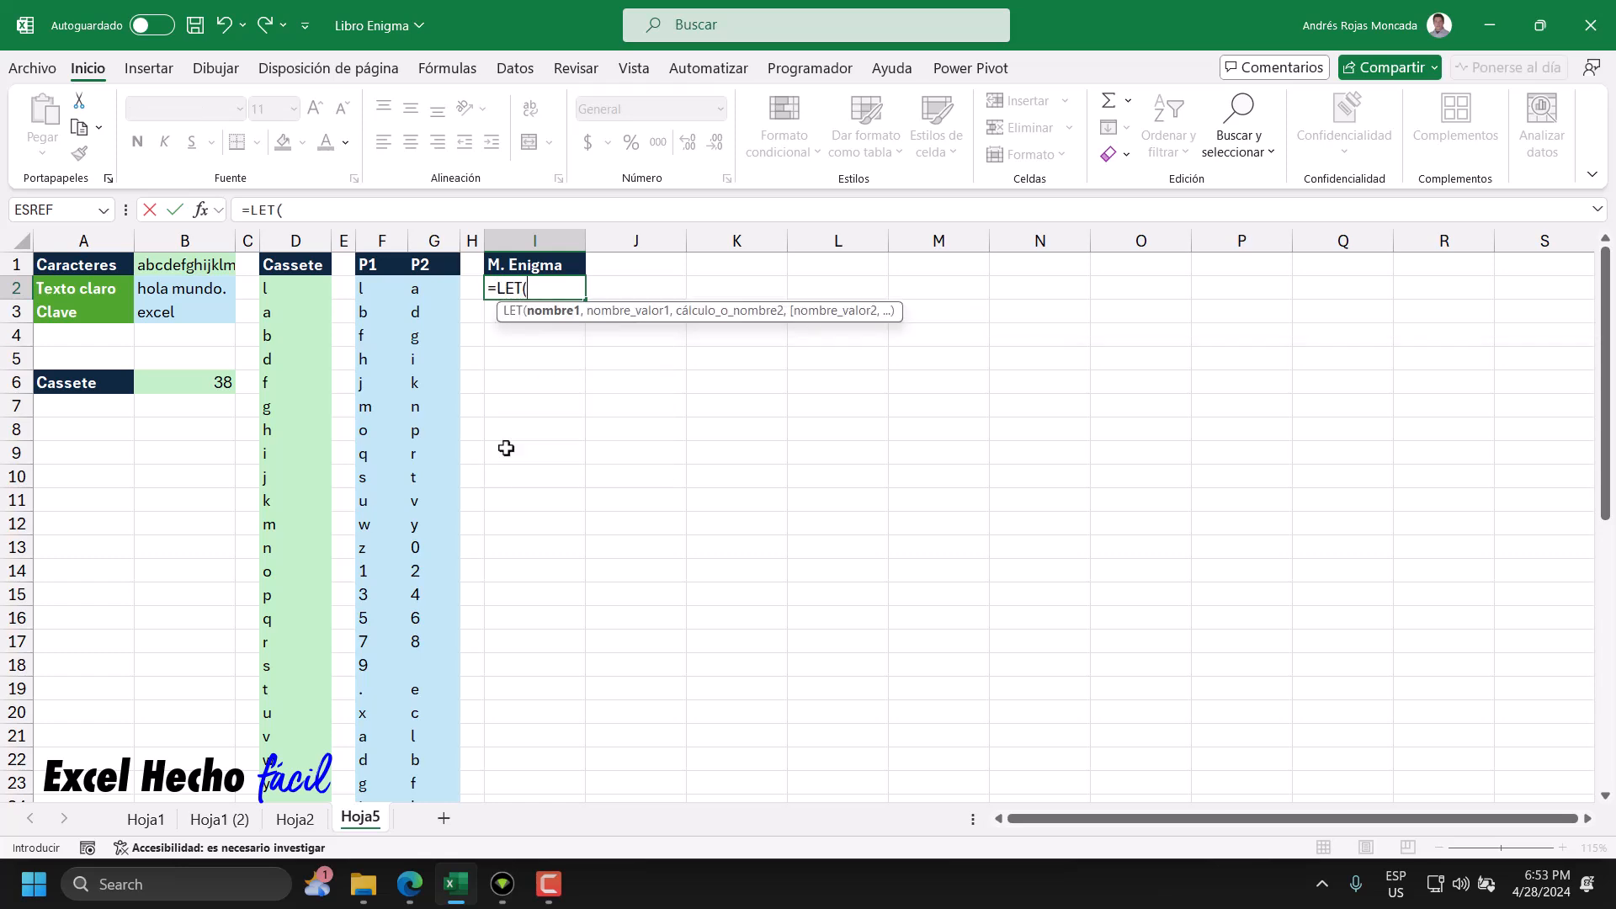
pyautogui.moveTo(631, 311); pyautogui.dragTo(624, 665)
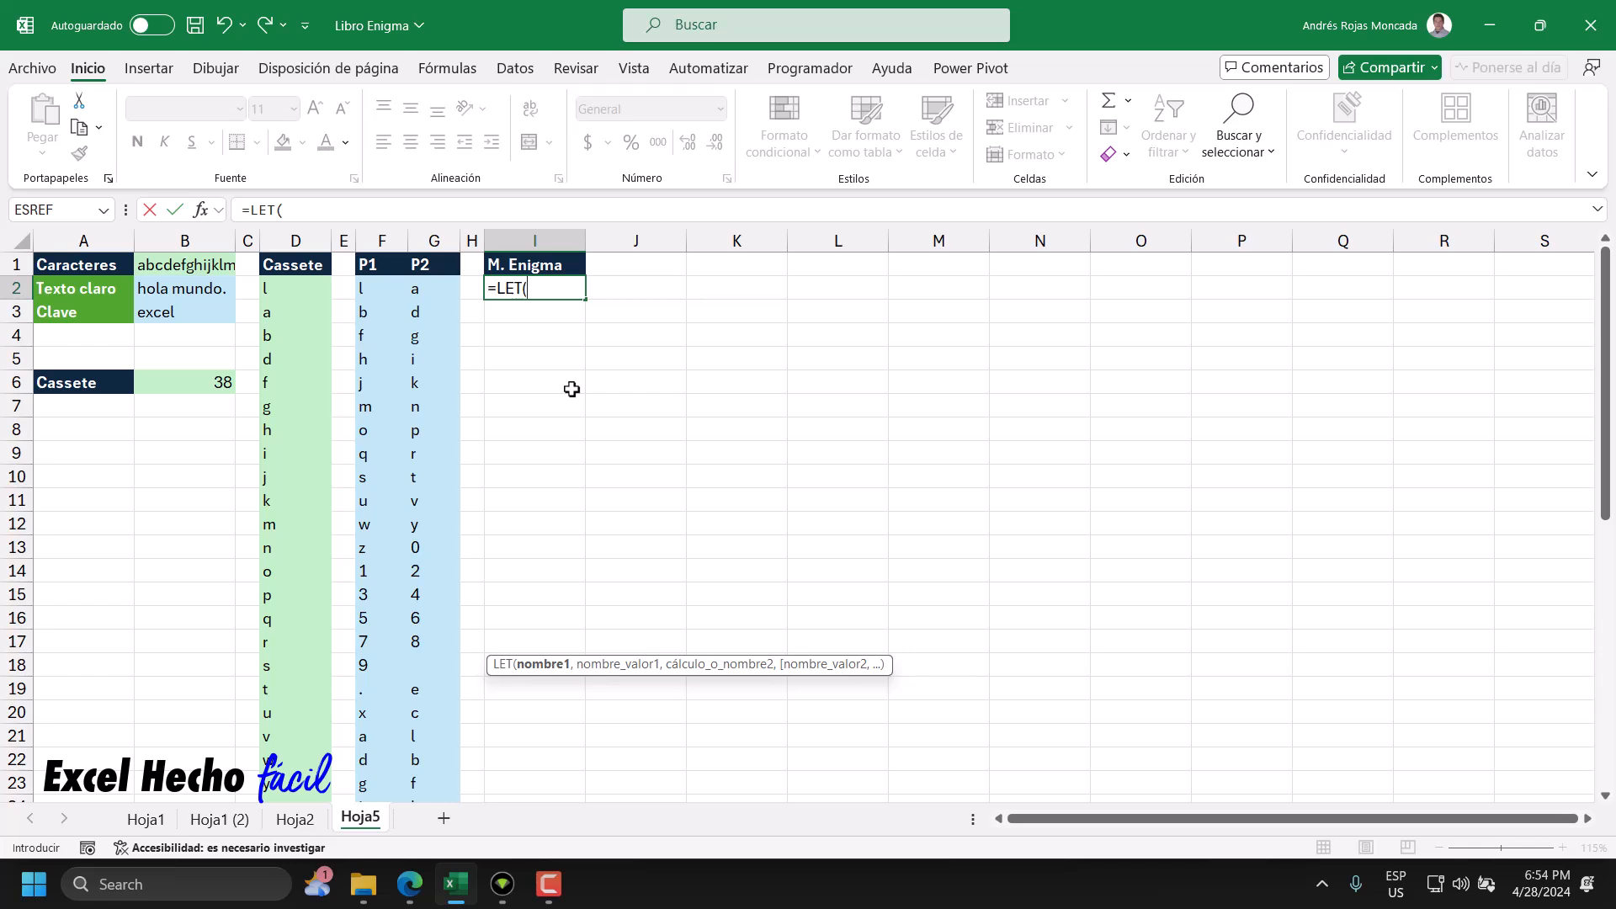
pyautogui.write('fn,')
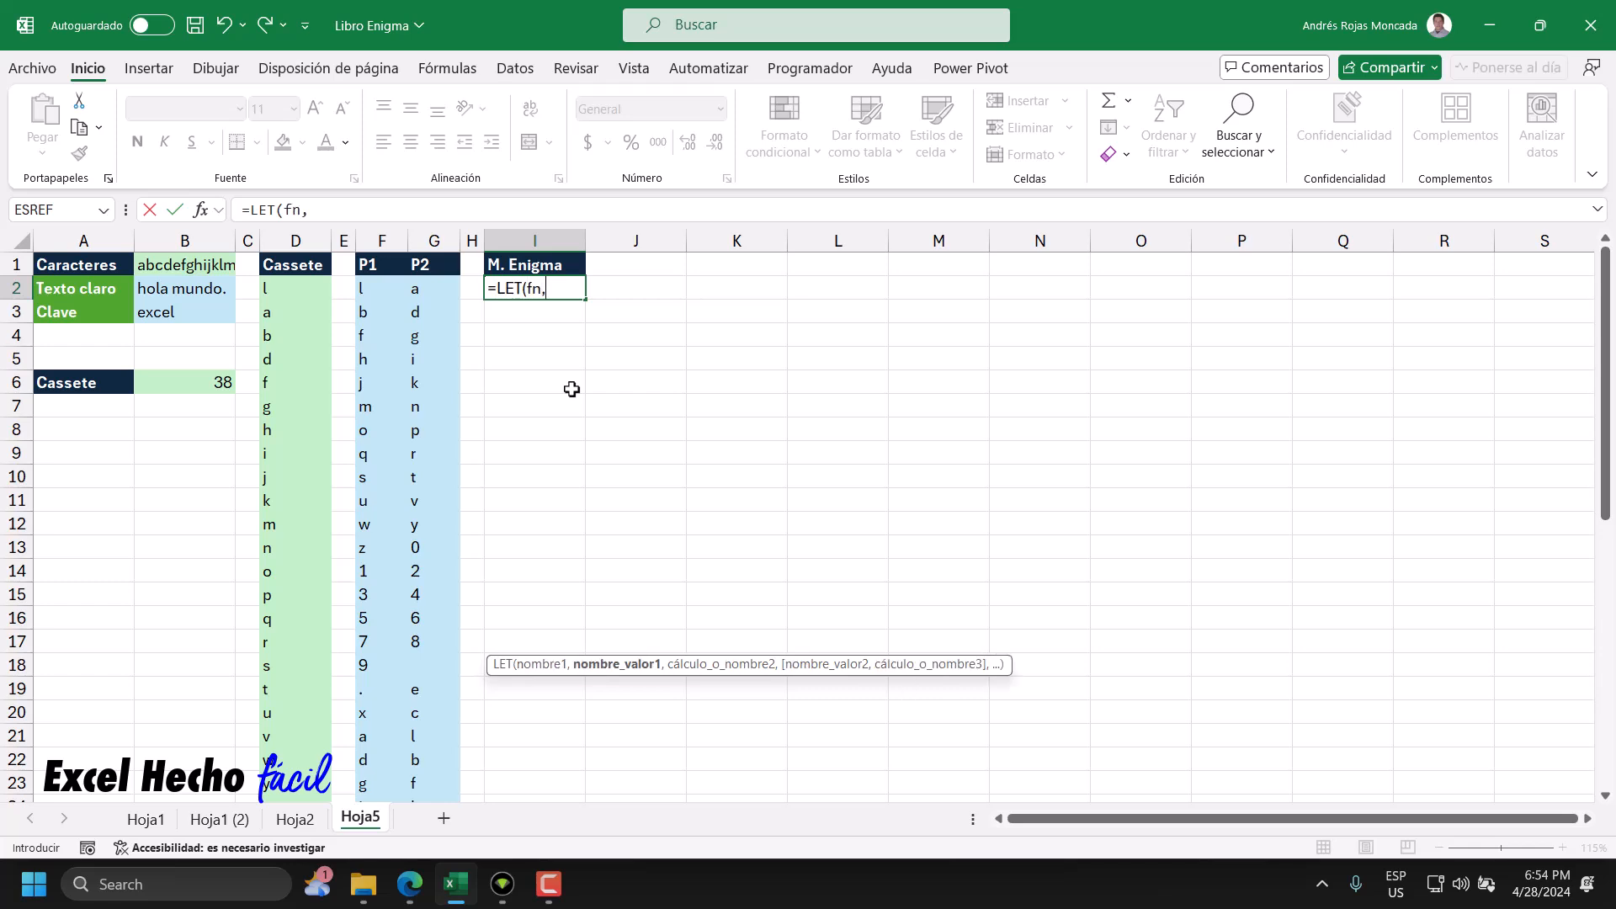
pyautogui.write('LAMBDA(')
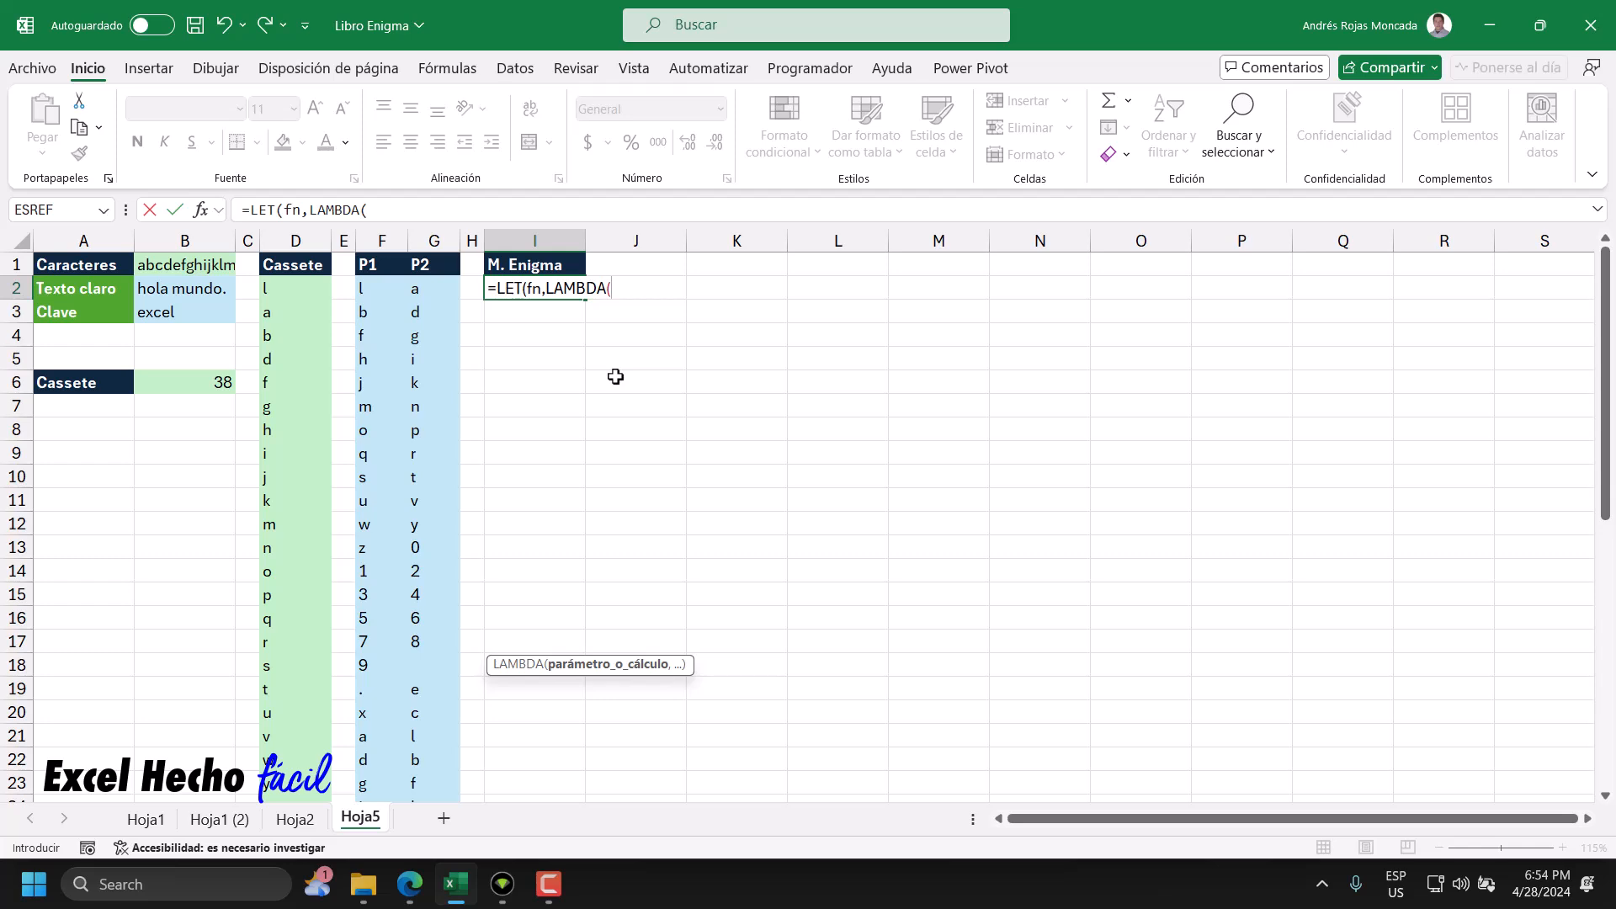
# - Give the LAMBDA in I2 the parameters fnr, txtc, mmov and txte
pyautogui.write('fnr,')
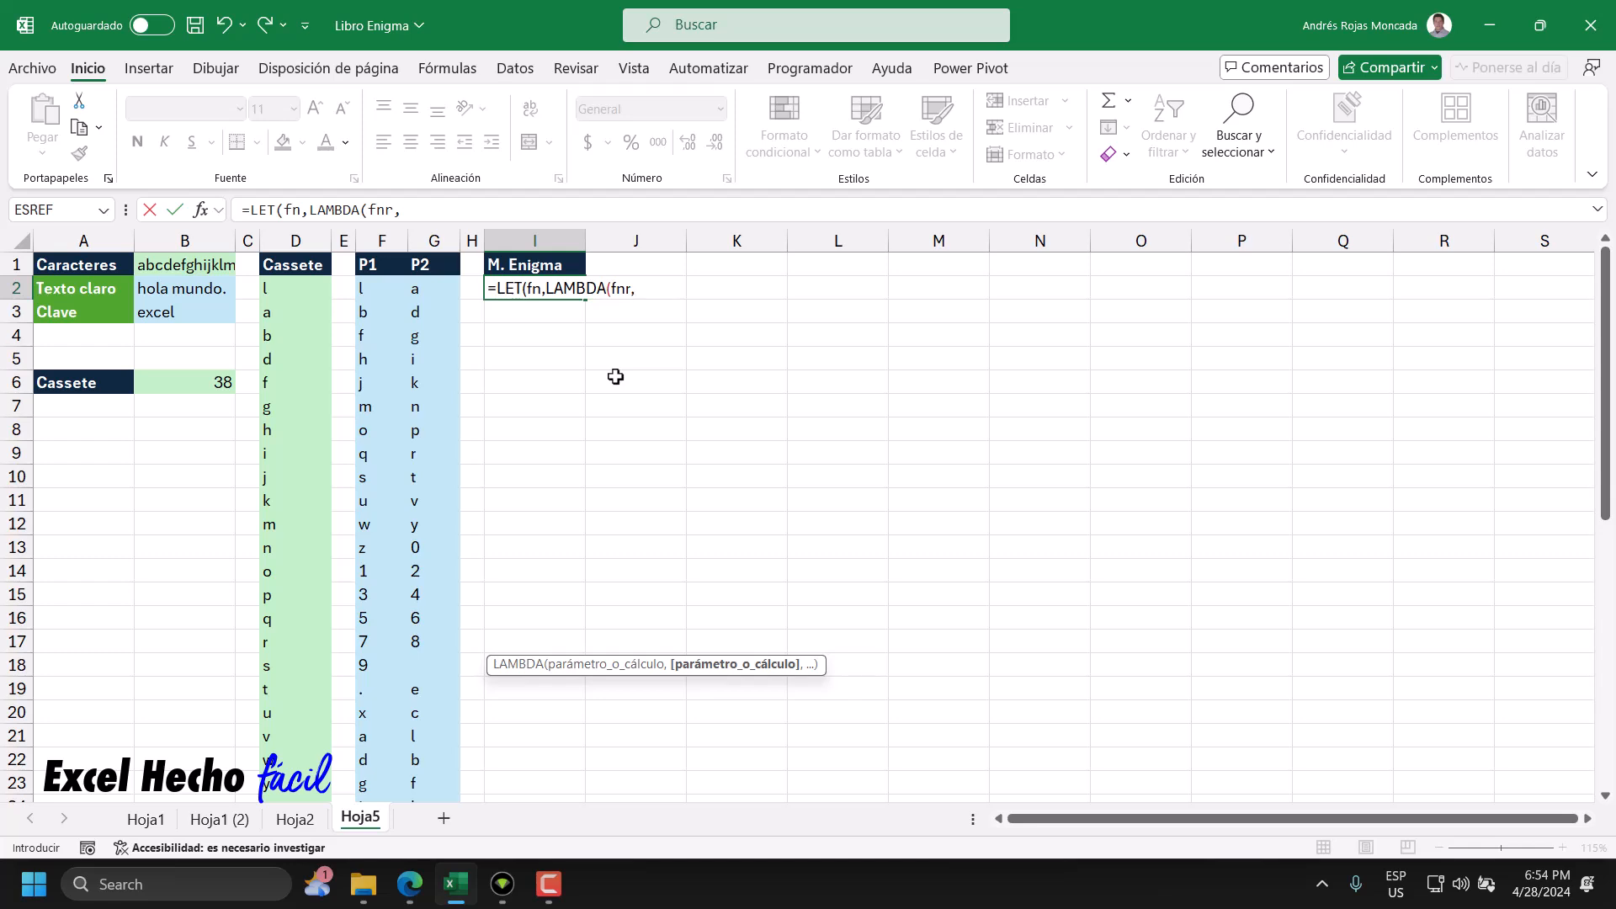
pyautogui.click(623, 291)
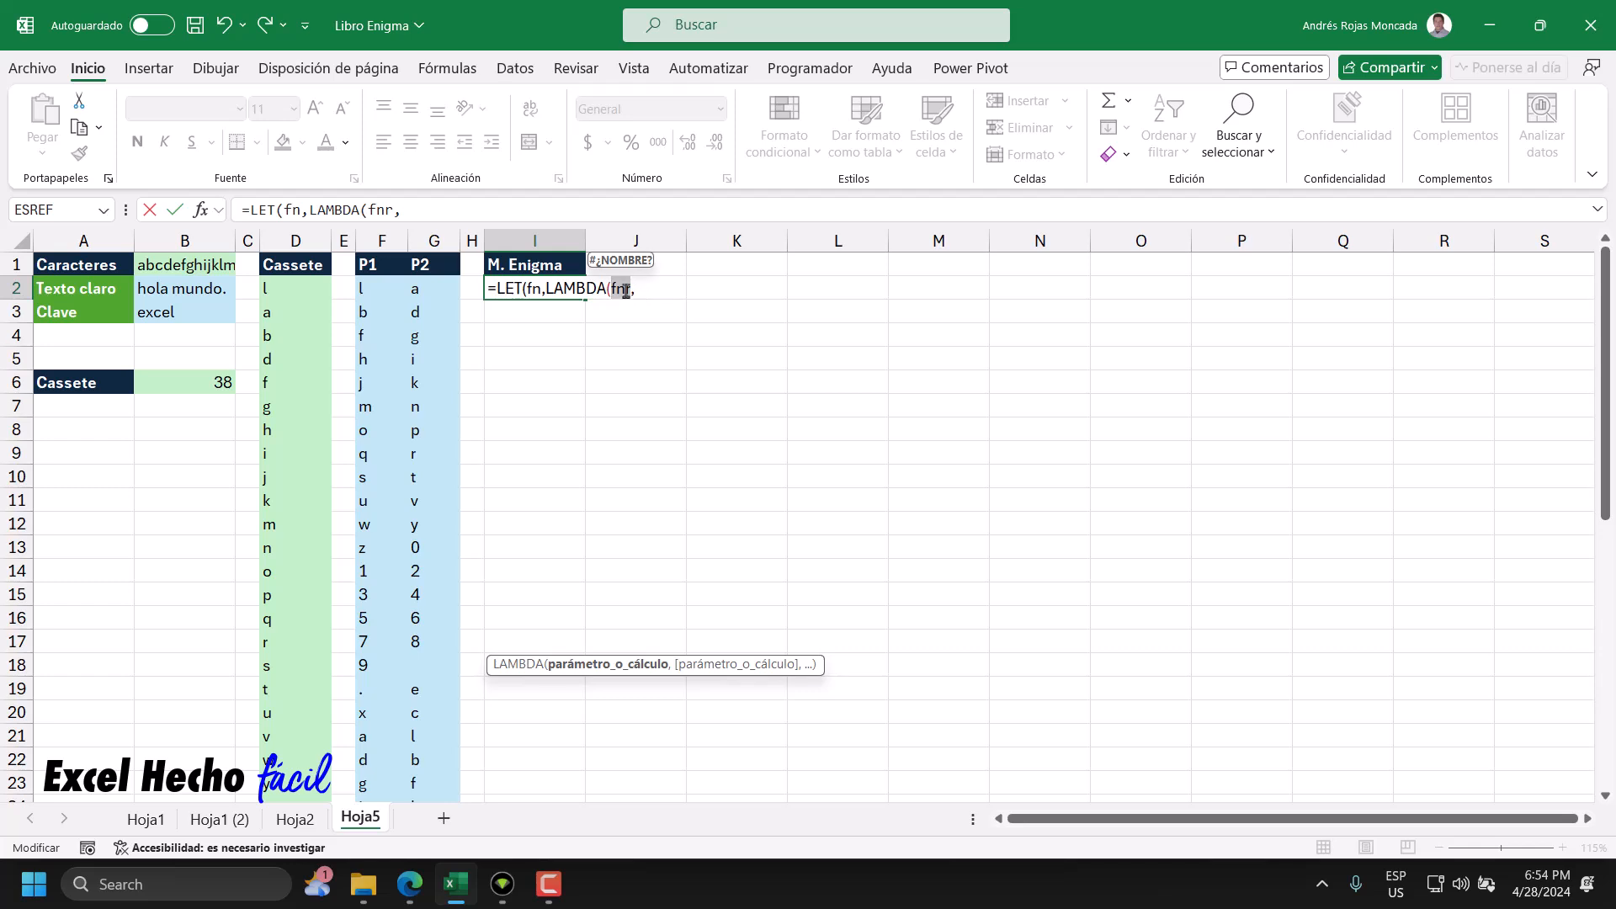
pyautogui.click(638, 289)
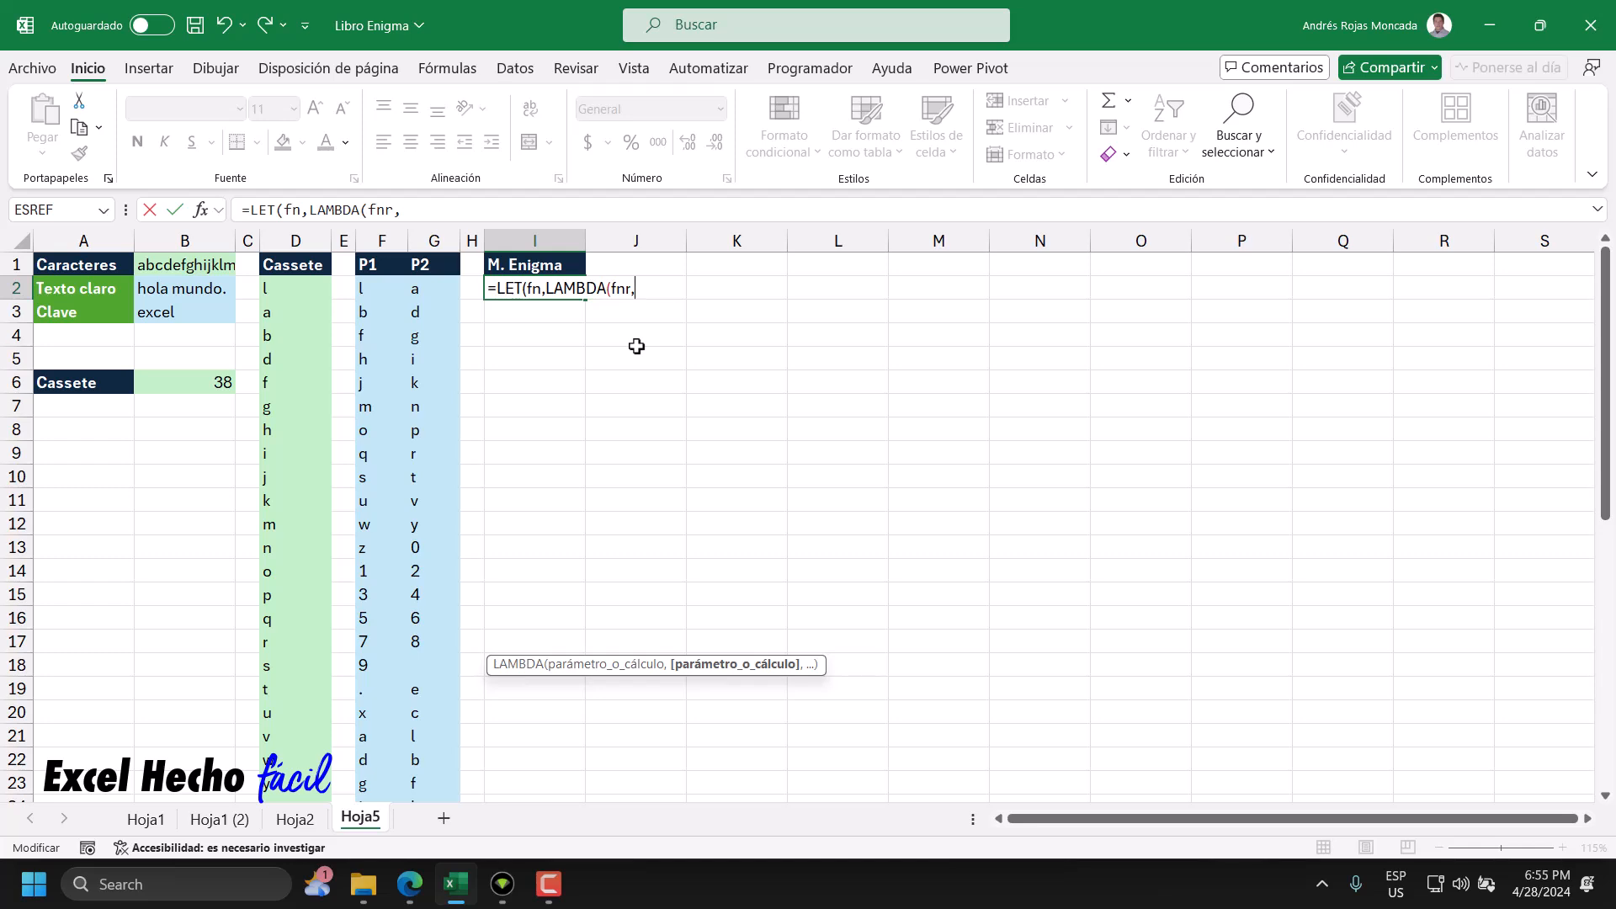
pyautogui.write('txtc')
pyautogui.write(',')
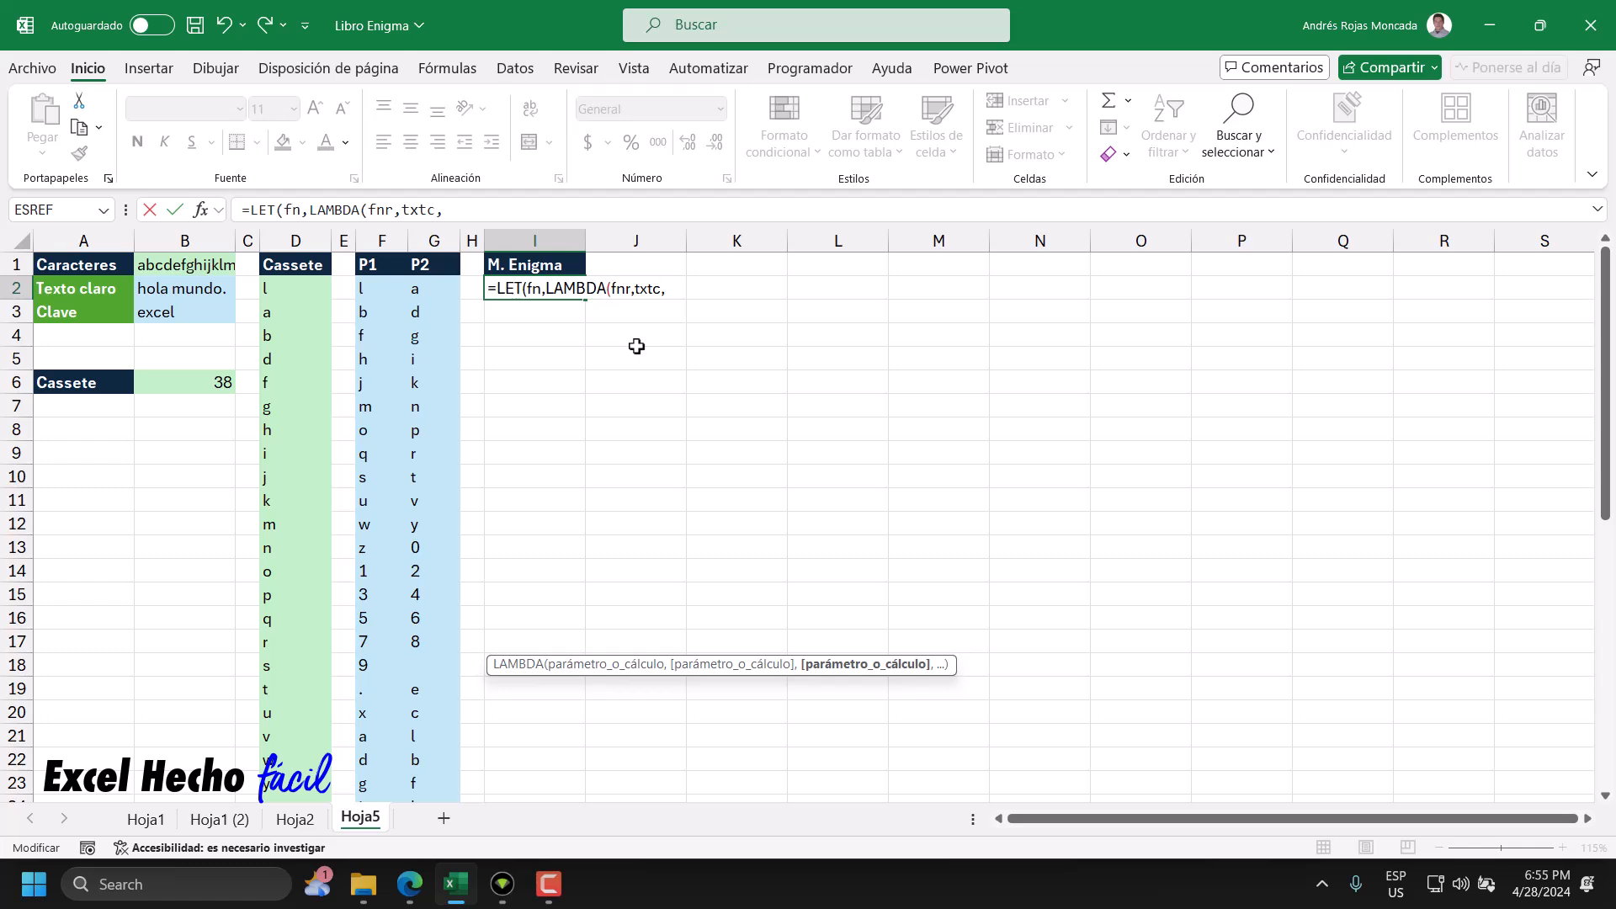
pyautogui.write('mmo')
pyautogui.write('v,txt')
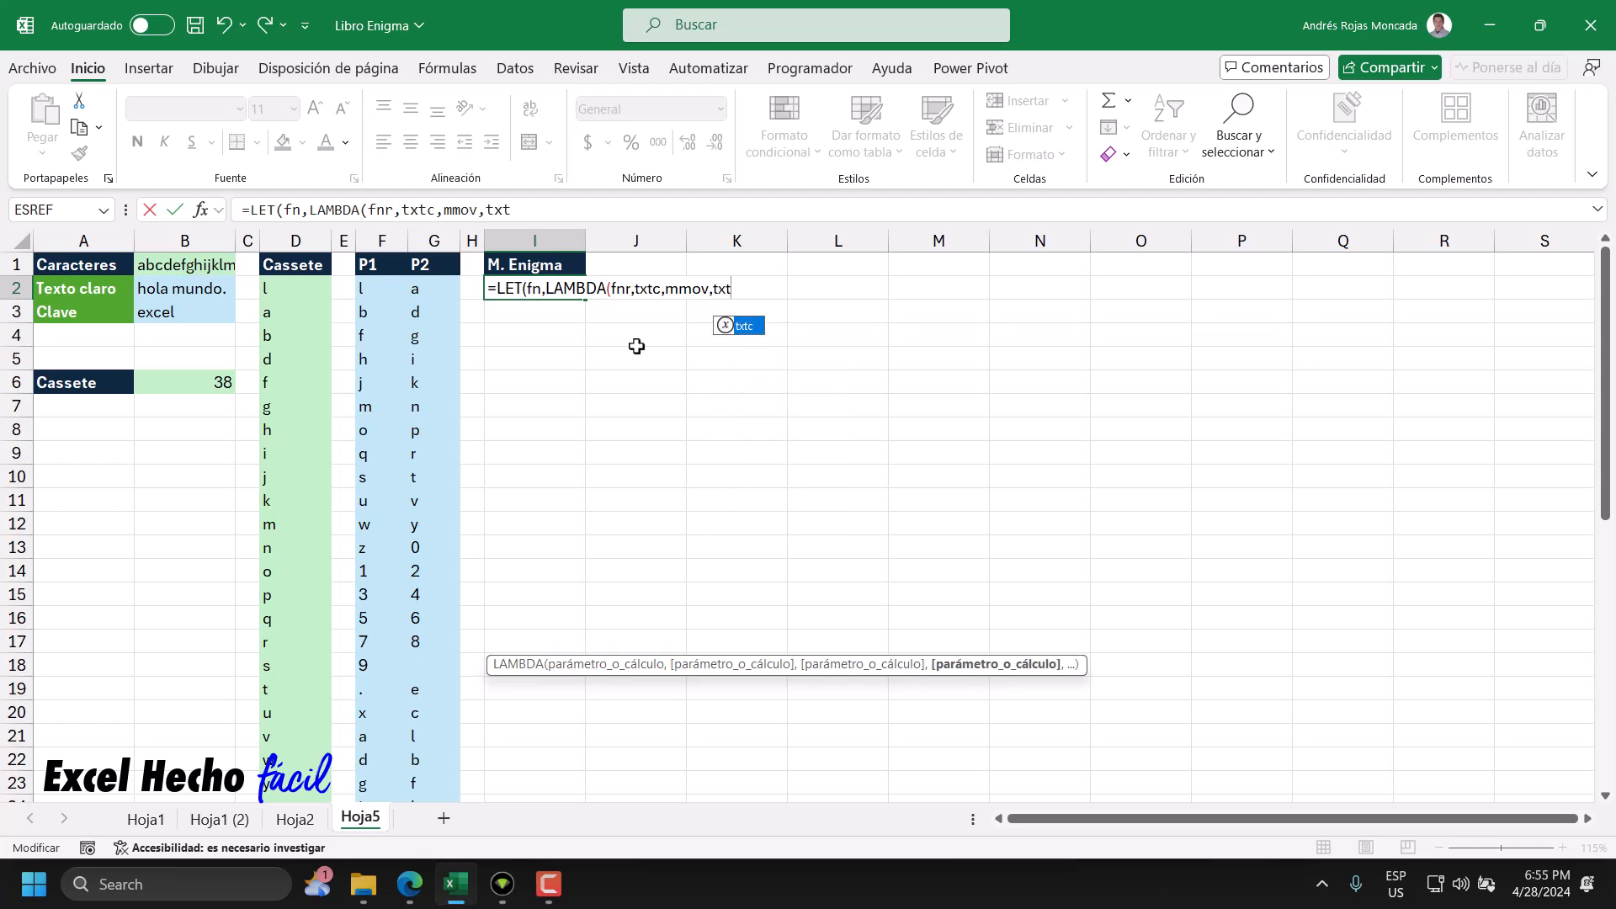
pyautogui.write('e,')
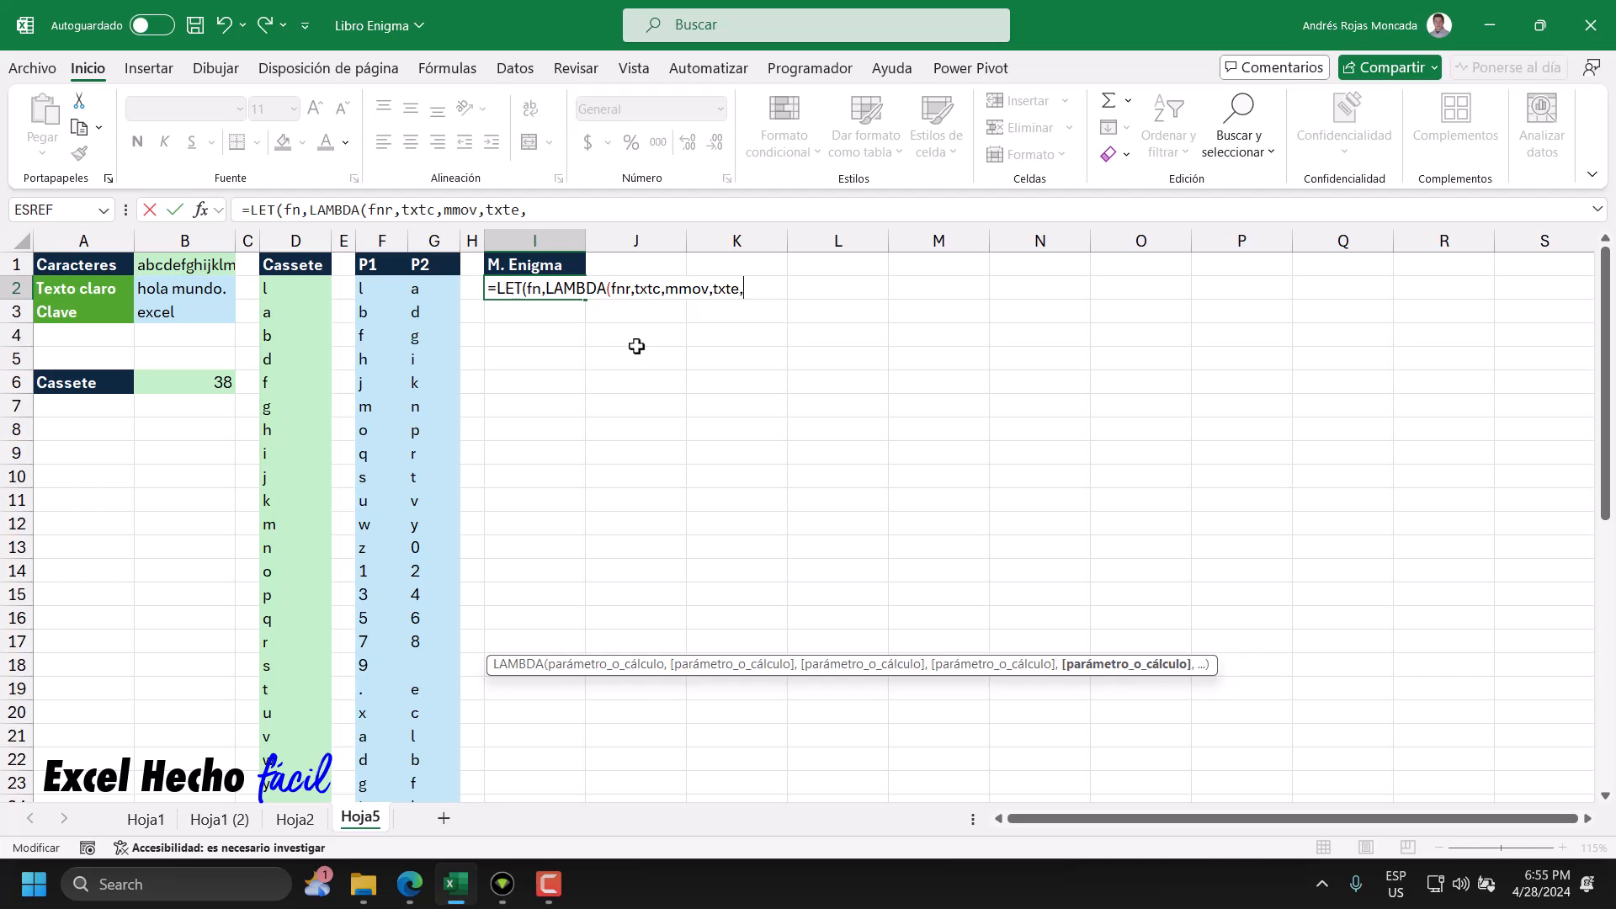
# - Add an SI function as the LAMBDA's calculation, testing txtc="" and returning txte when true
pyautogui.write('si')
pyautogui.press('Tab')
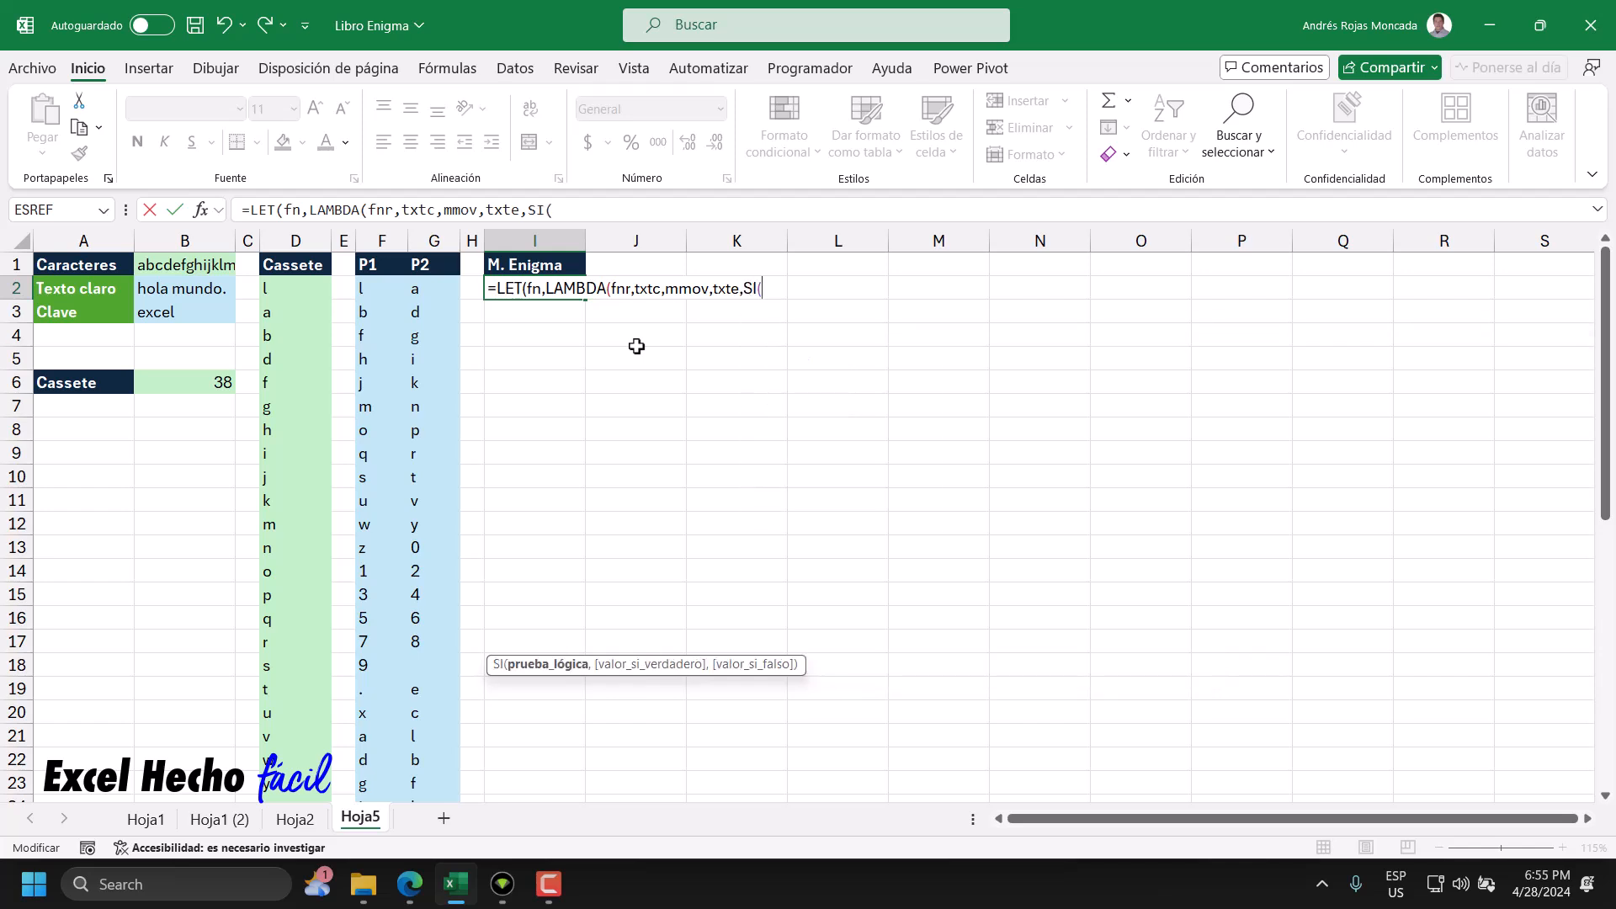
pyautogui.write('txtc')
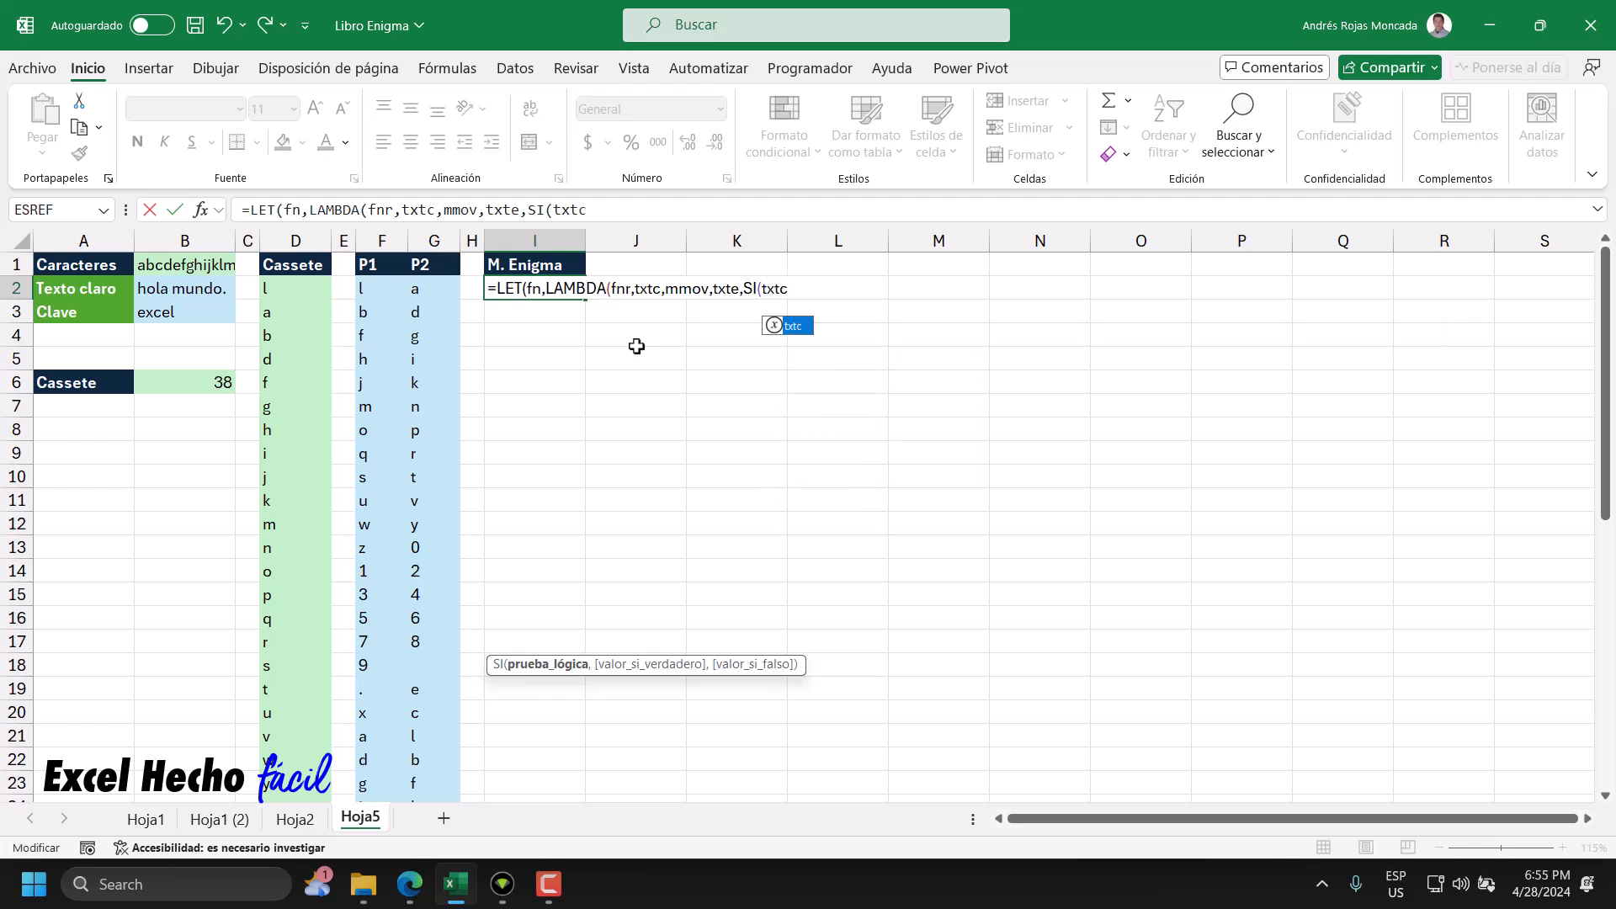
pyautogui.write('="",txte')
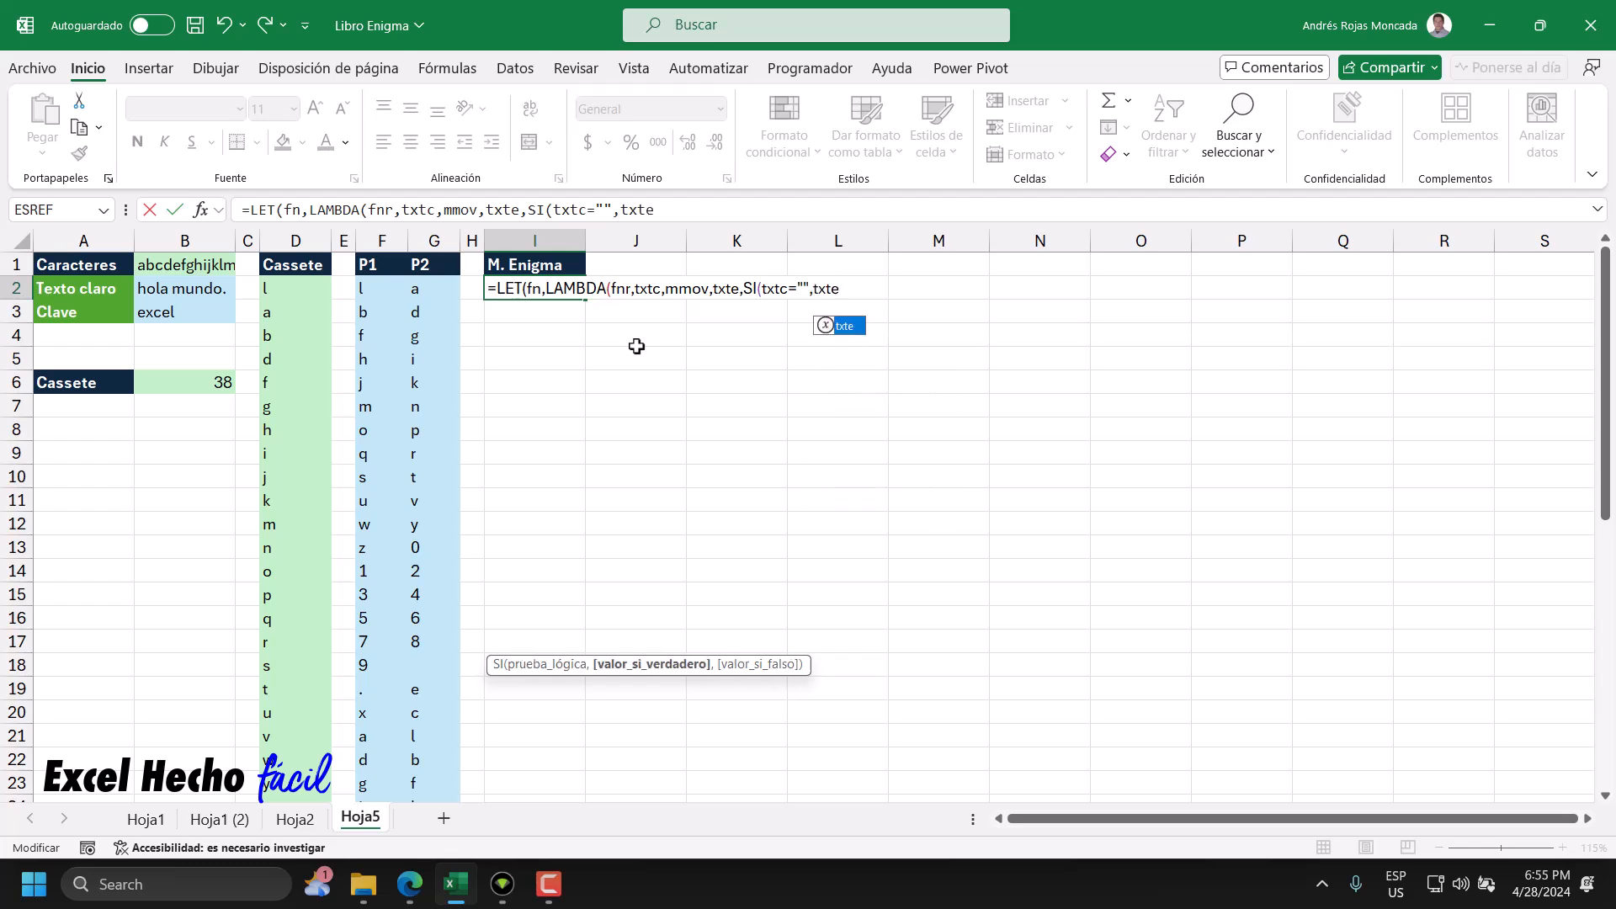
# - Make the SI's false result a nested LET that defines cizq as IZQUIERDA(txtc)
pyautogui.write(',LET(')
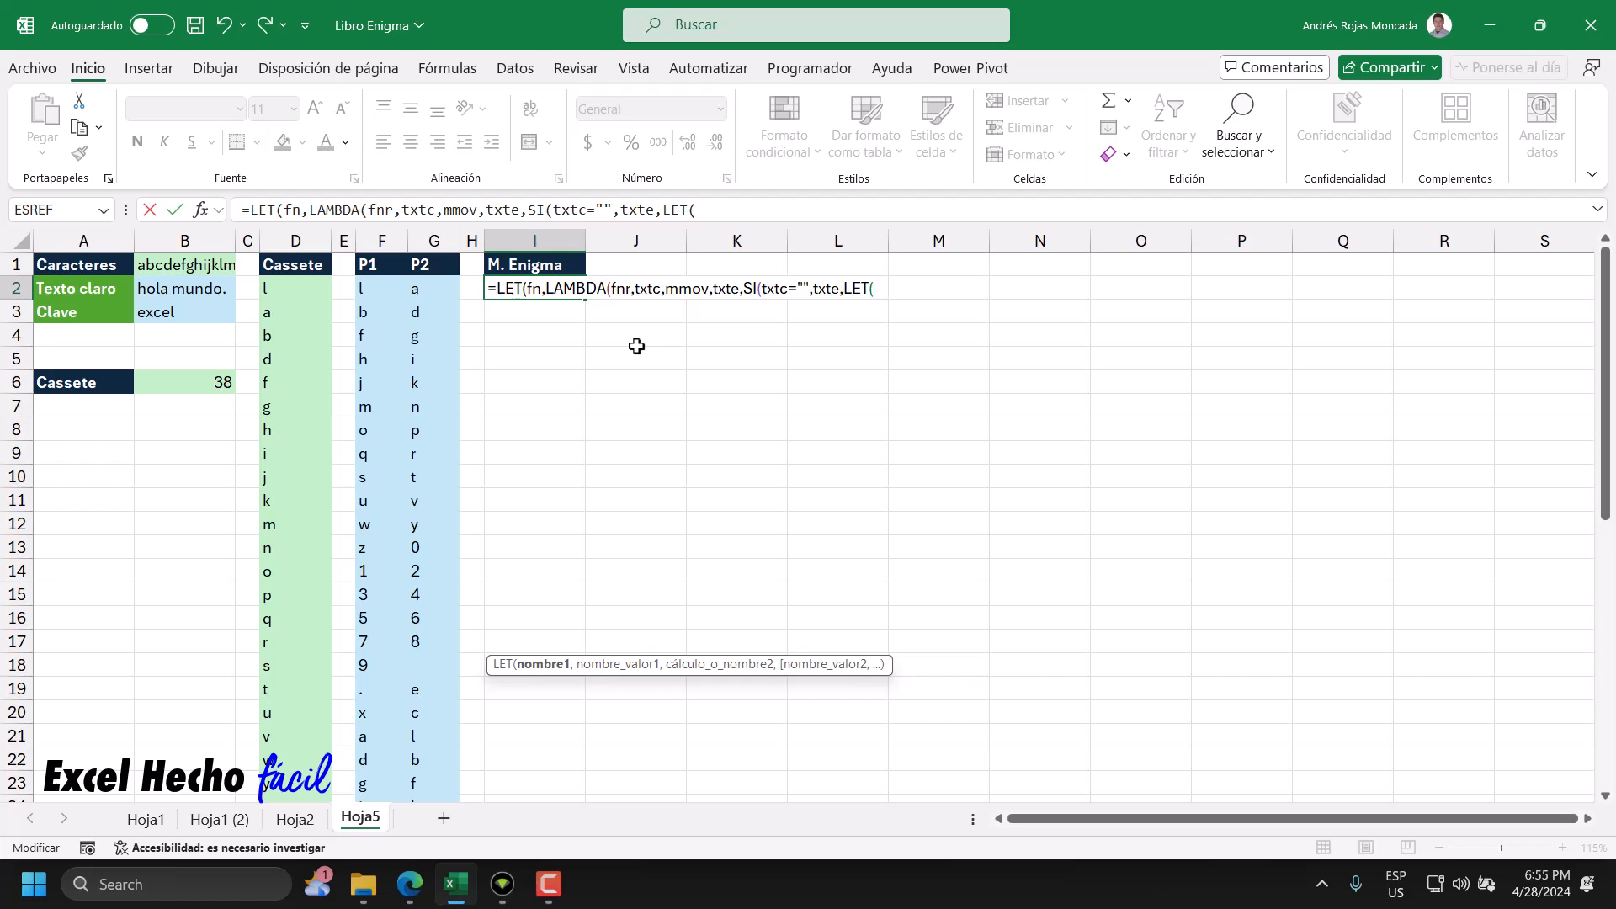
pyautogui.moveTo(662, 290); pyautogui.dragTo(636, 292)
pyautogui.click(881, 295)
pyautogui.write('cizq,')
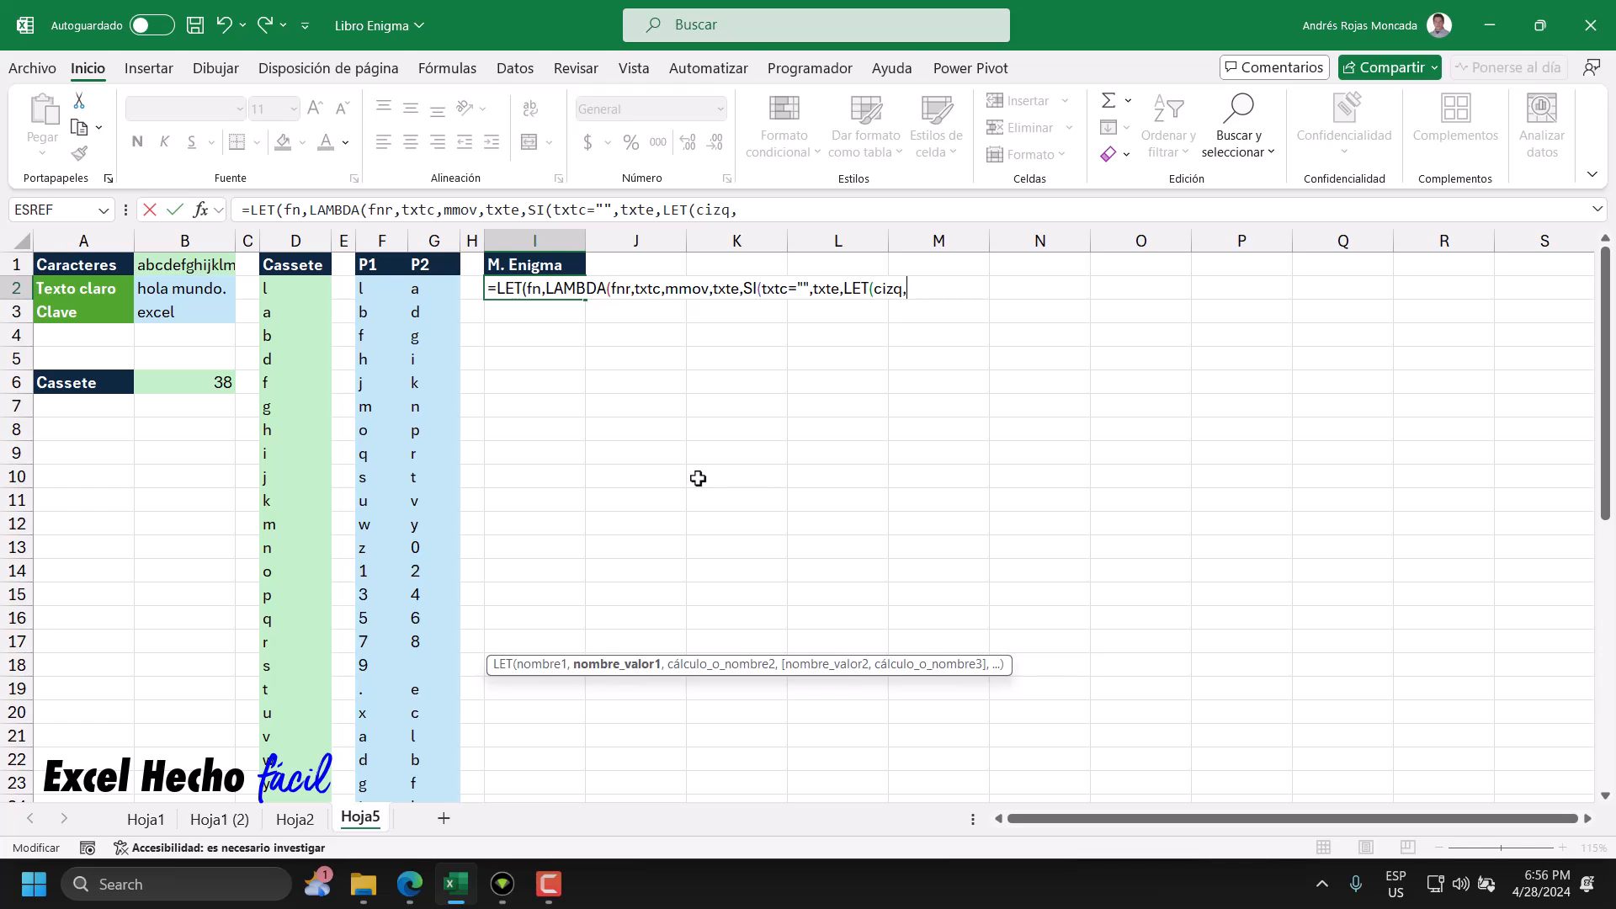
pyautogui.write('IZQUIERDA(')
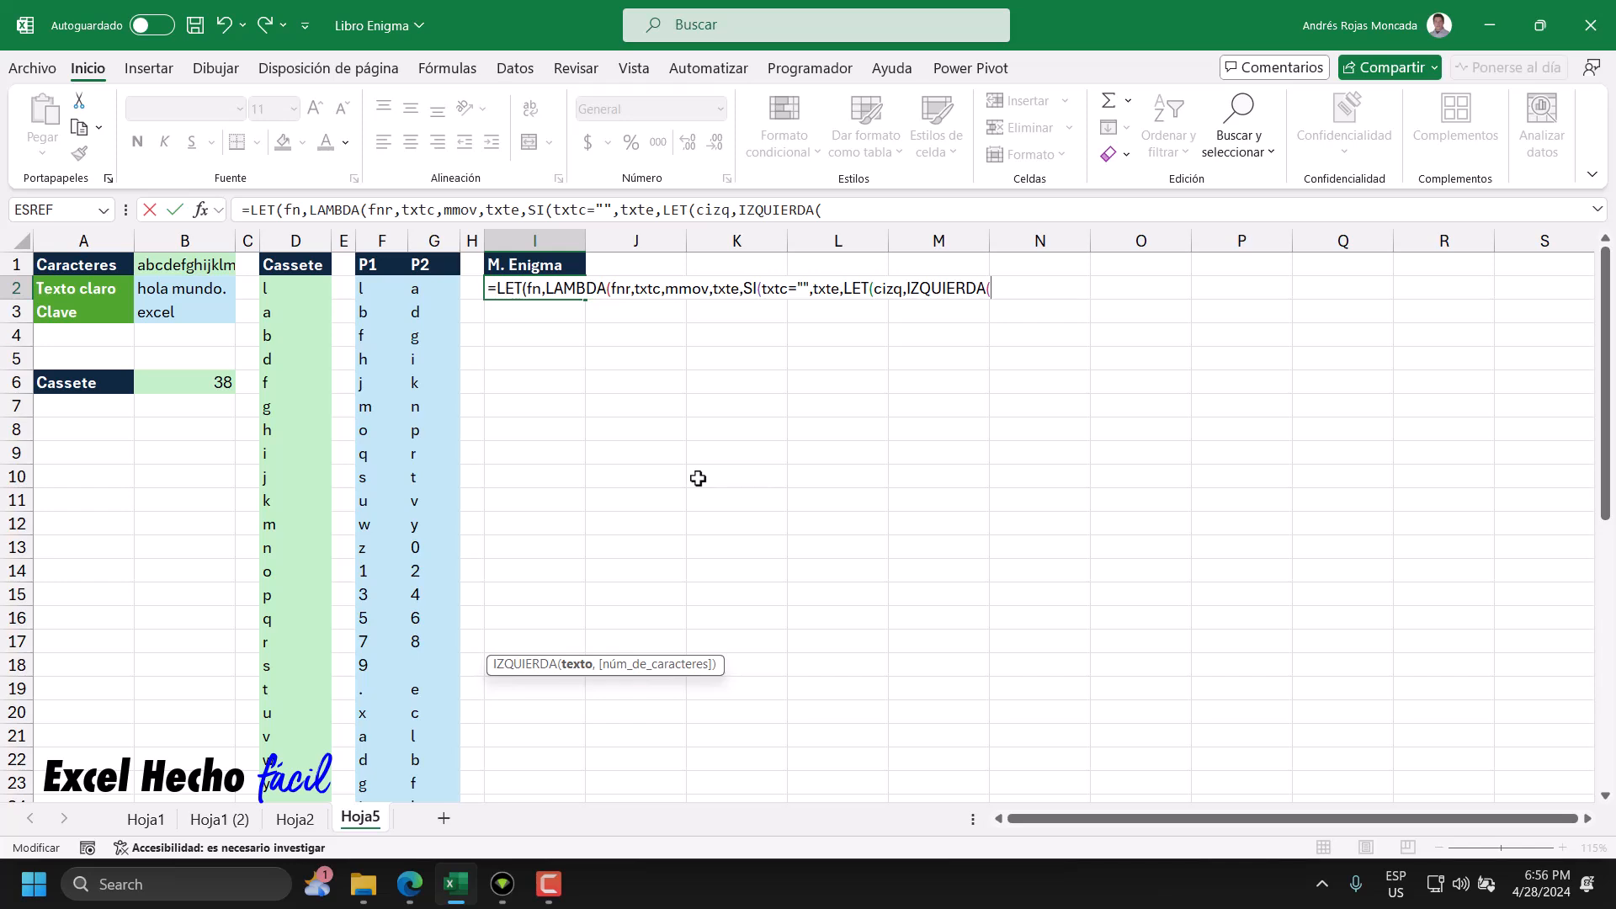
pyautogui.write('txt')
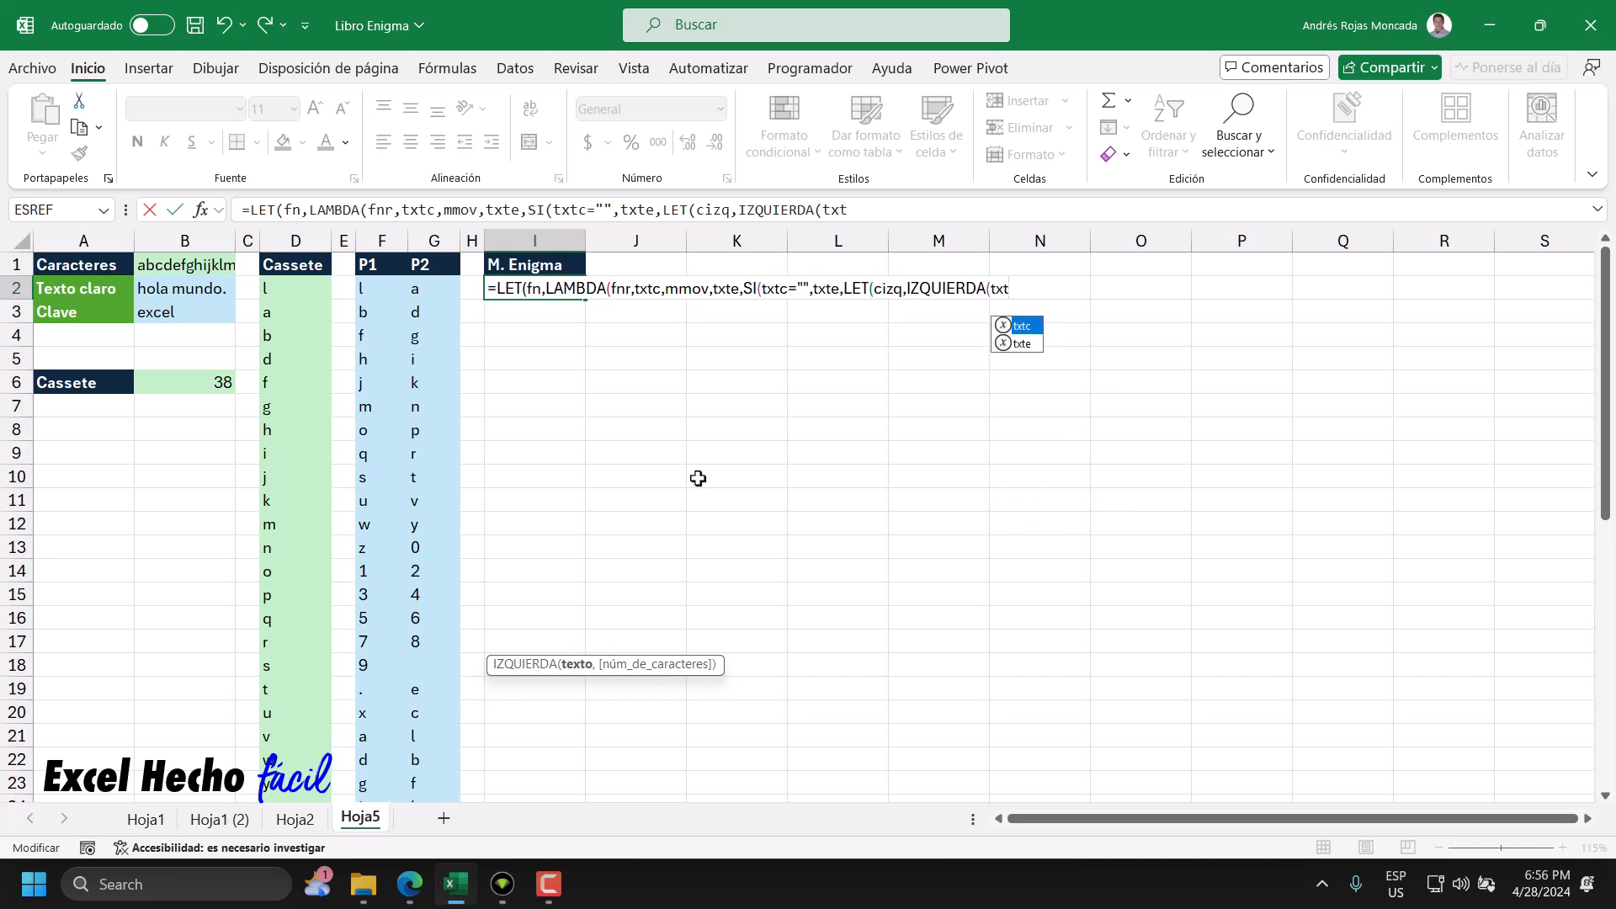
pyautogui.press('Tab')
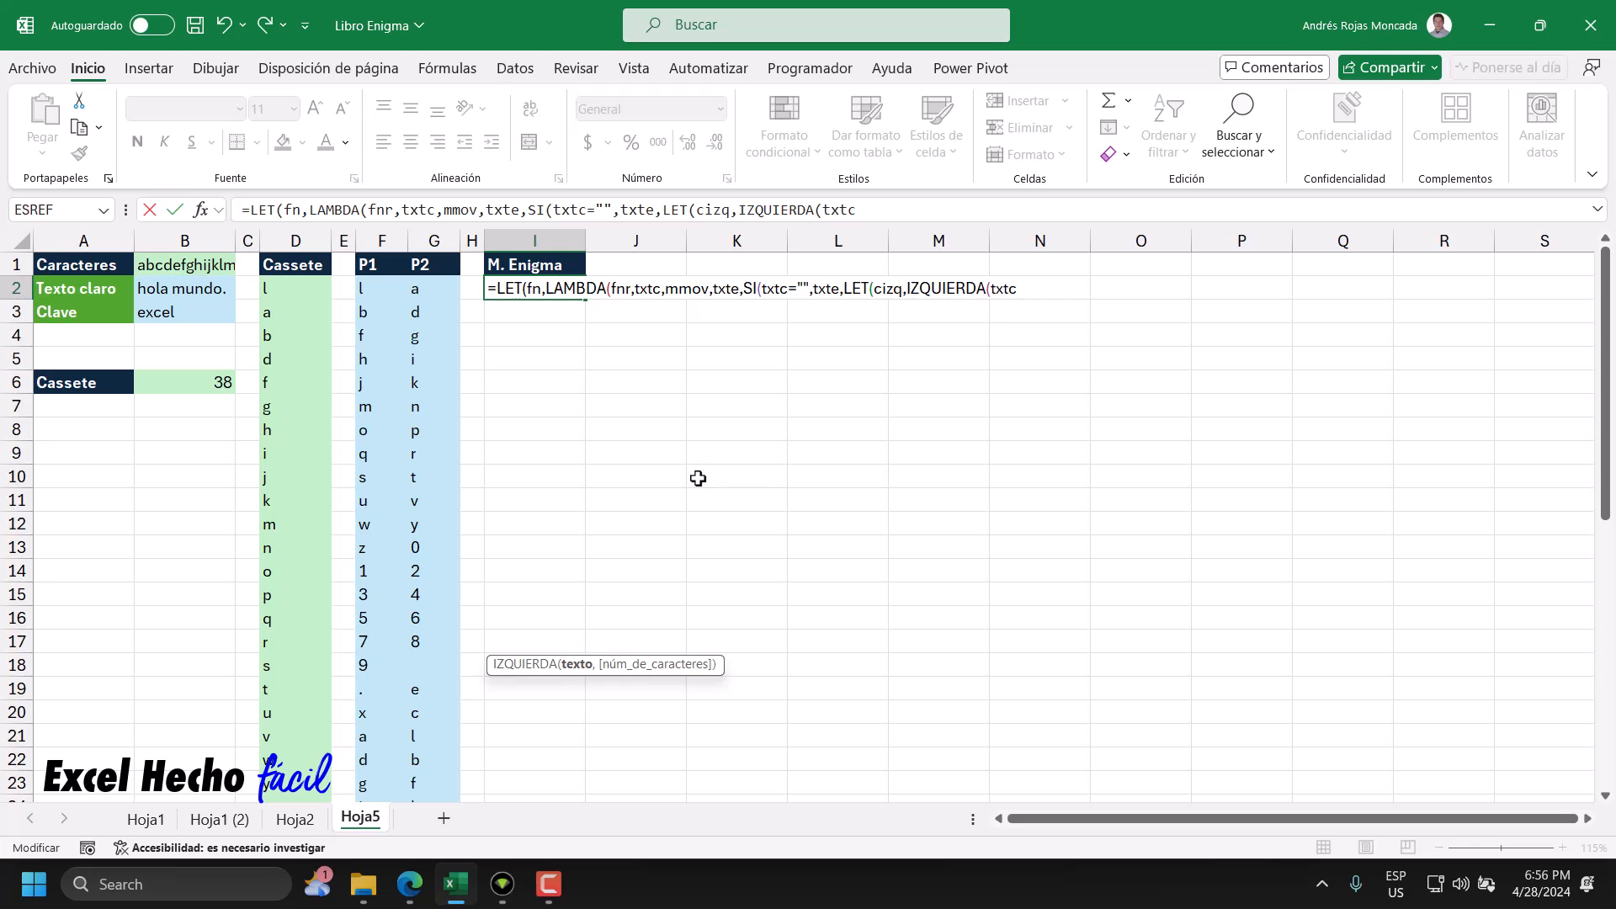
pyautogui.write(')')
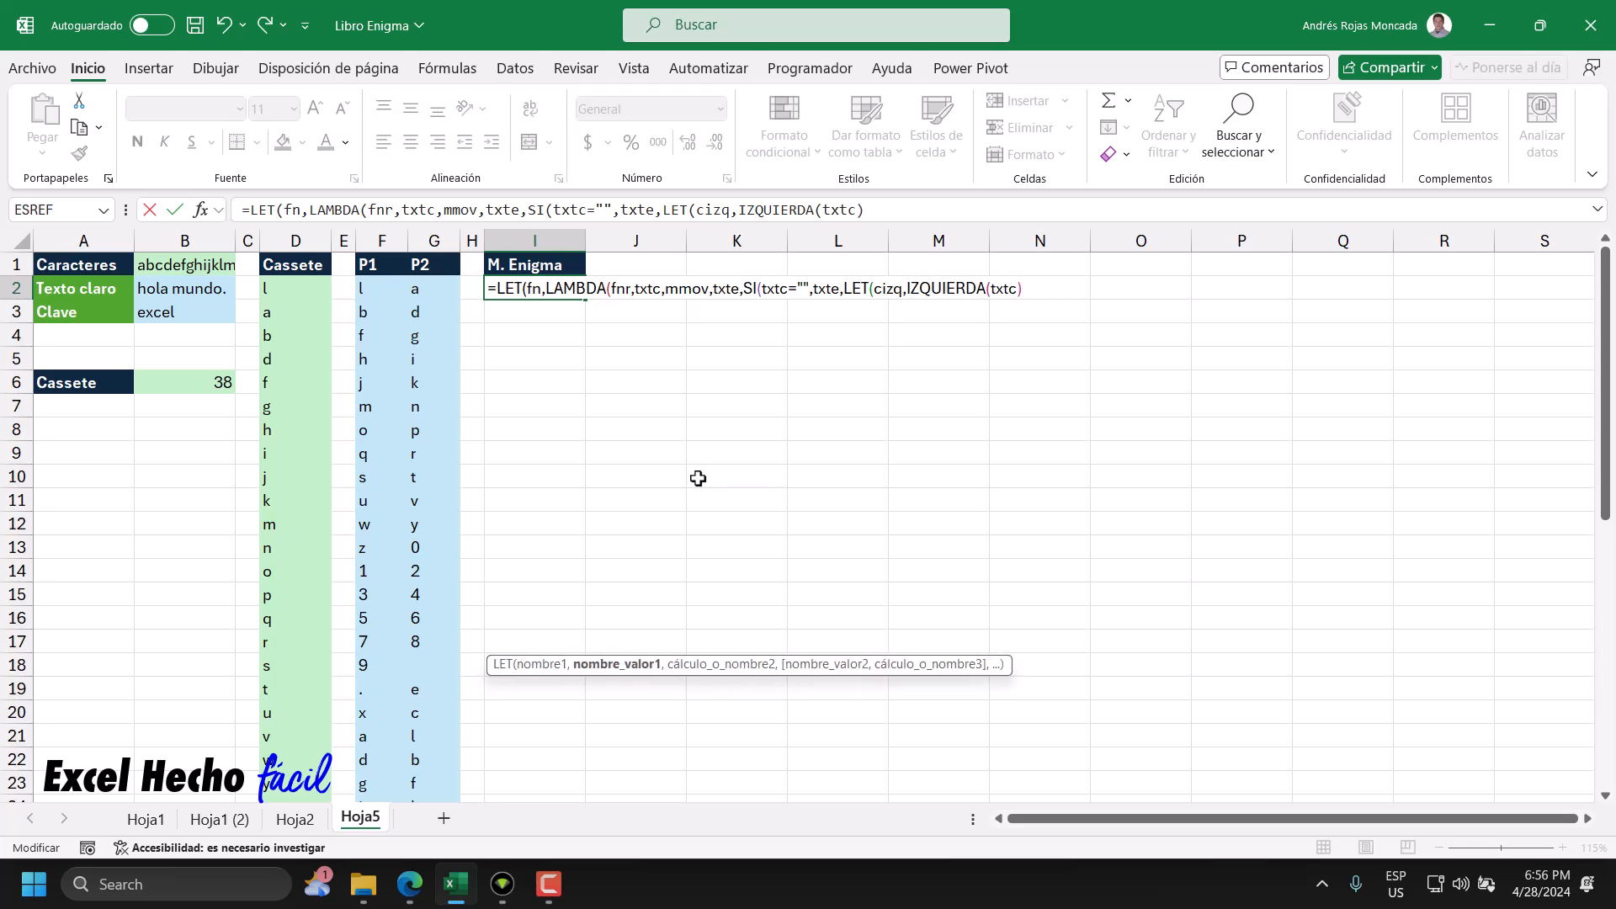
pyautogui.click(1016, 290)
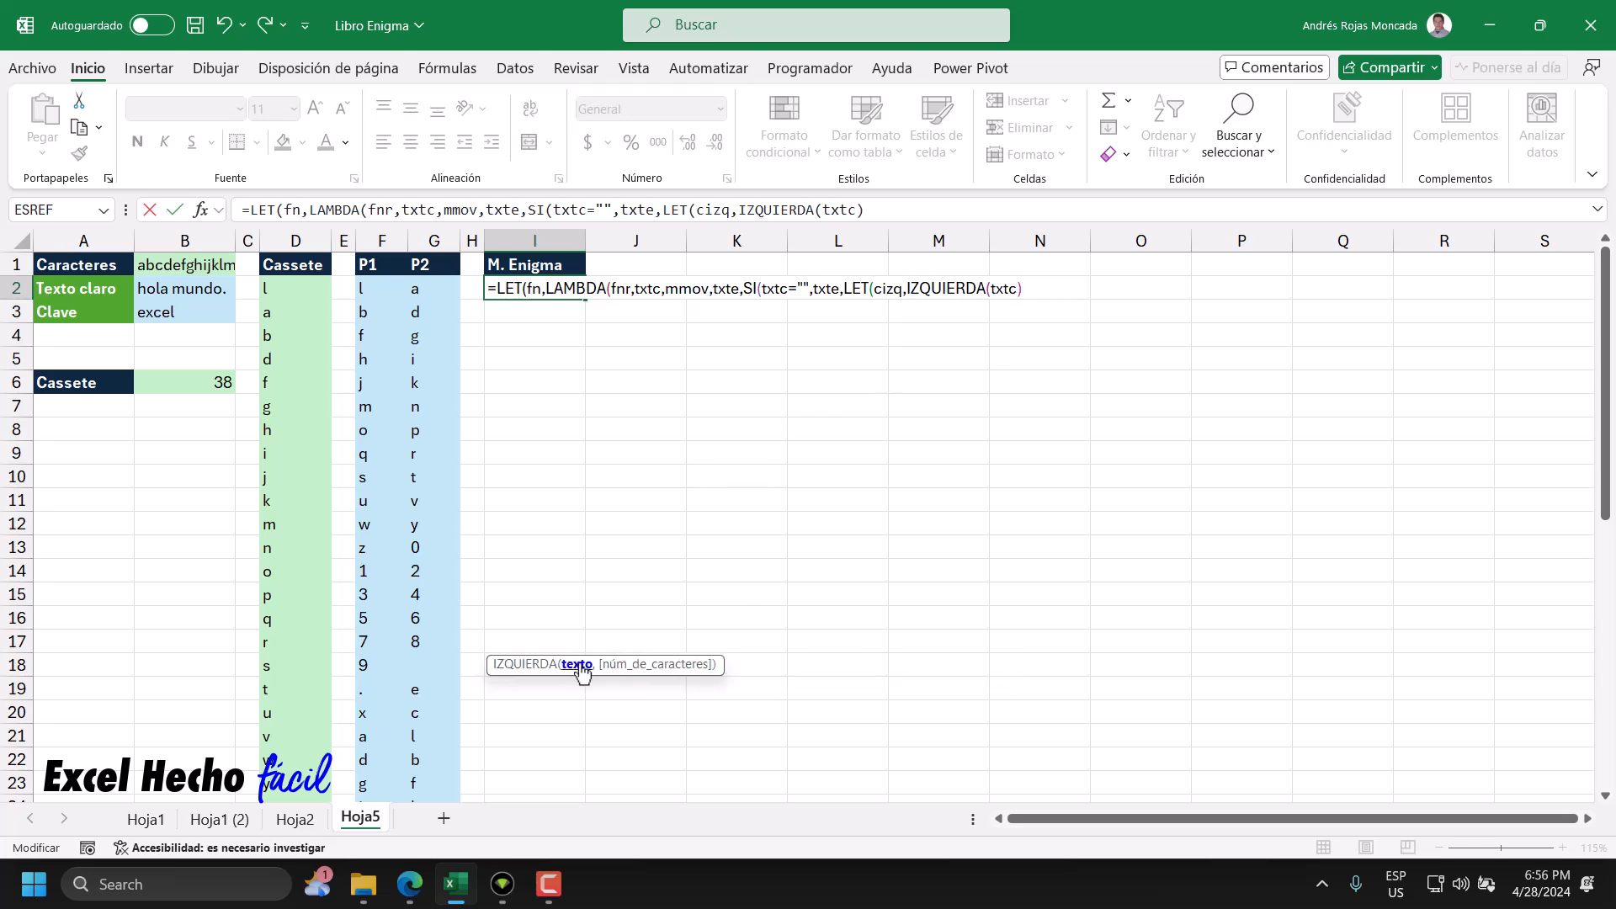
pyautogui.write(',')
pyautogui.press('BackSpace')
pyautogui.moveTo(906, 291); pyautogui.dragTo(1014, 290)
pyautogui.click(1021, 289)
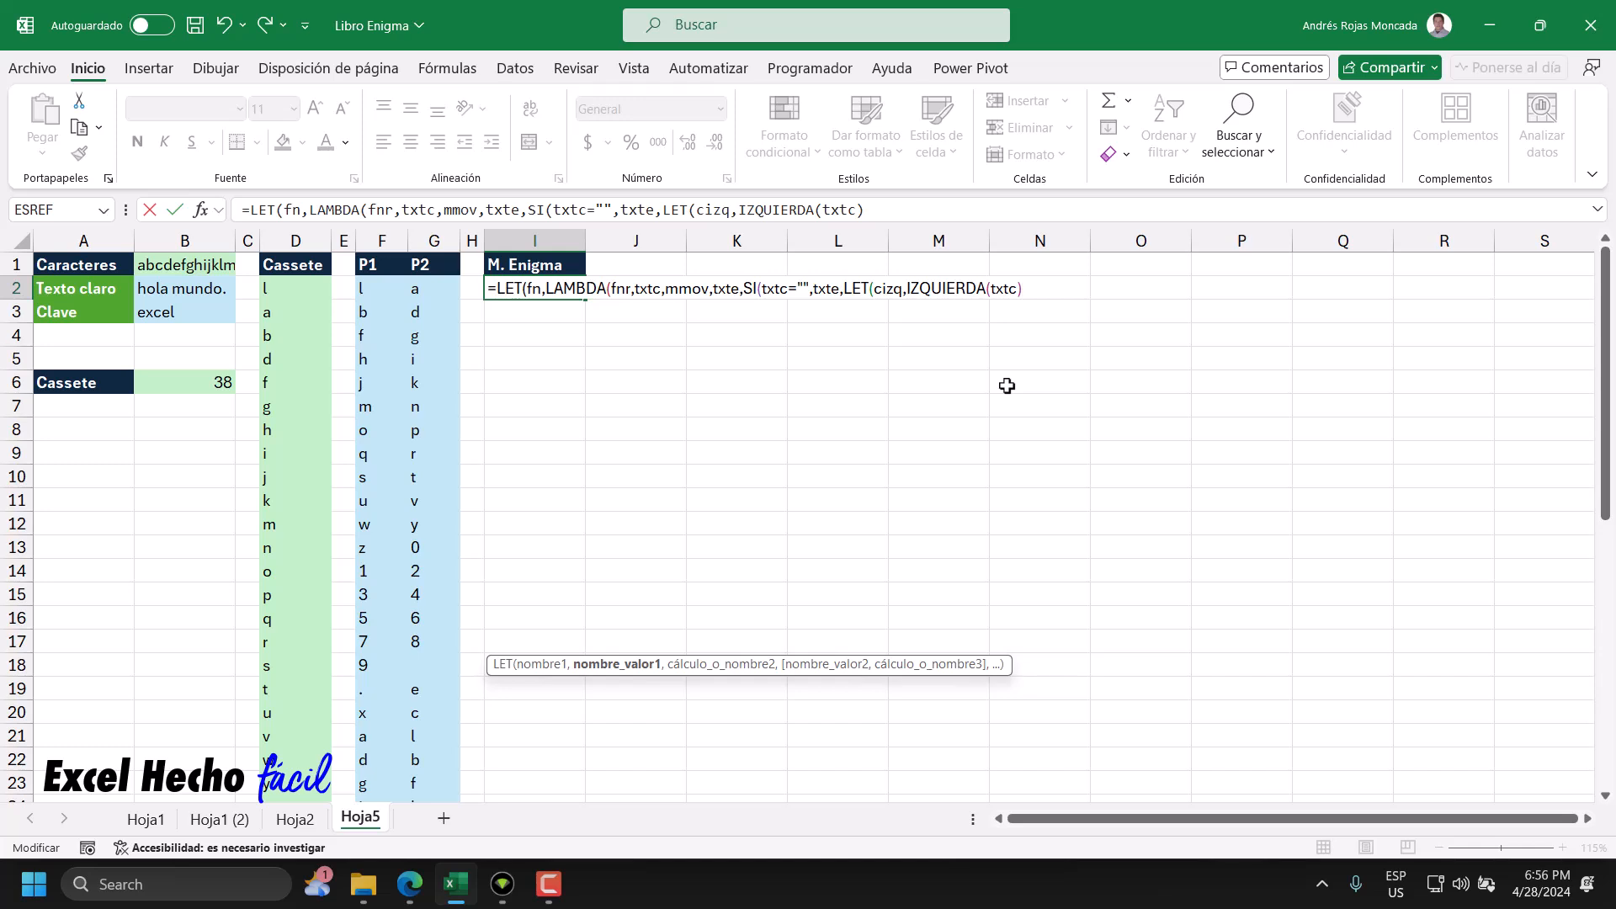
# - Add the name movi to the nested LET and begin its value with the APILARV function
pyautogui.write(',')
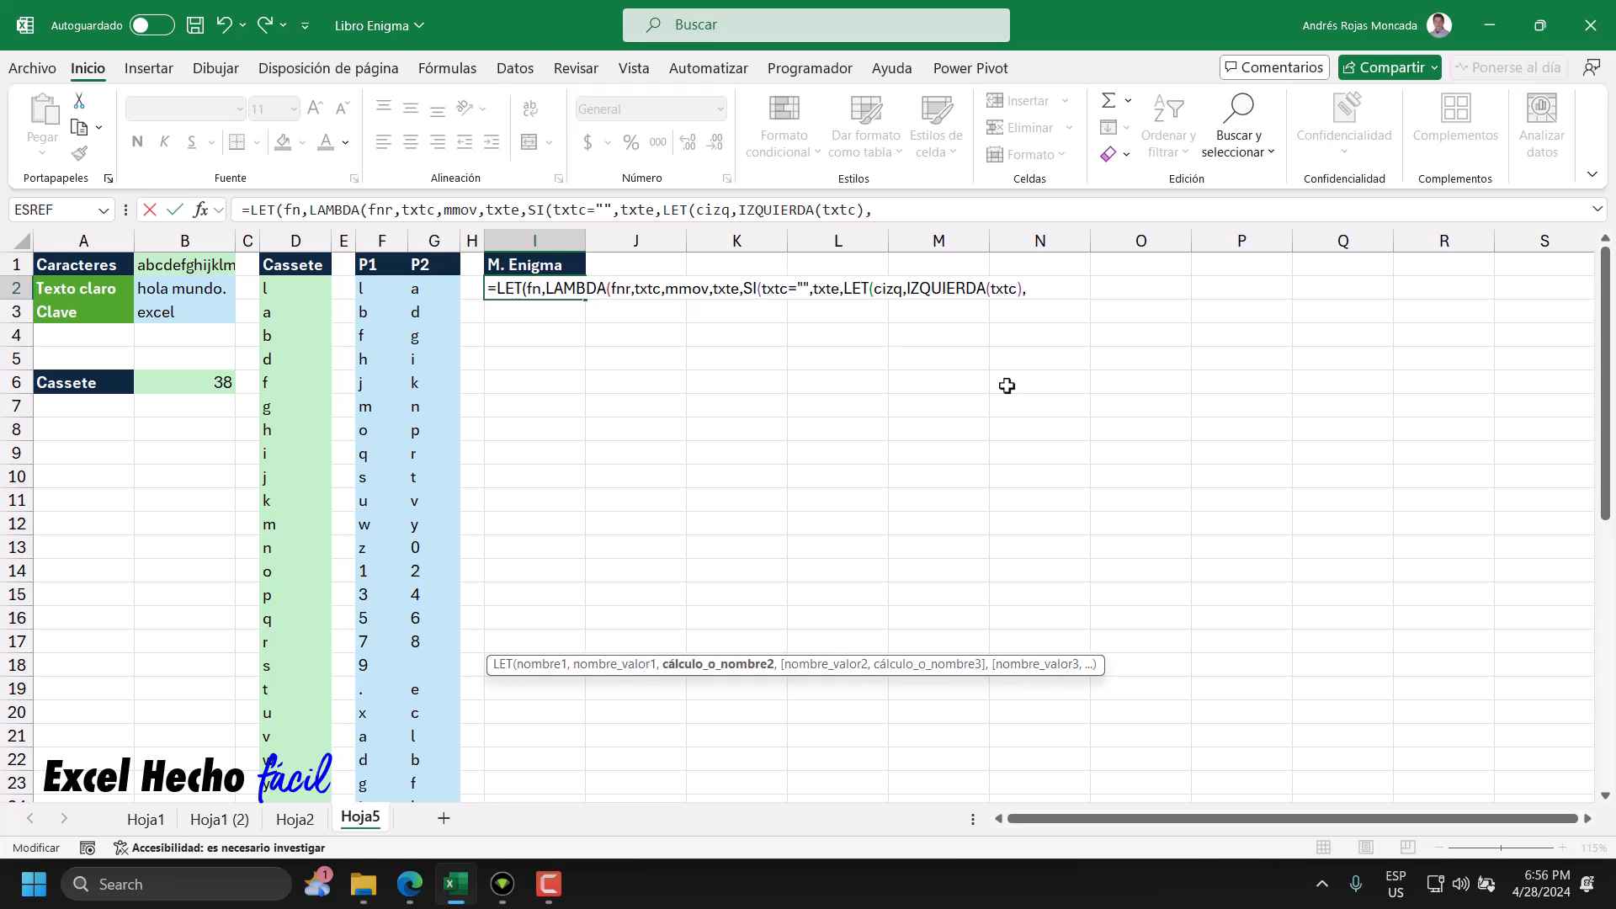
pyautogui.write('movi,')
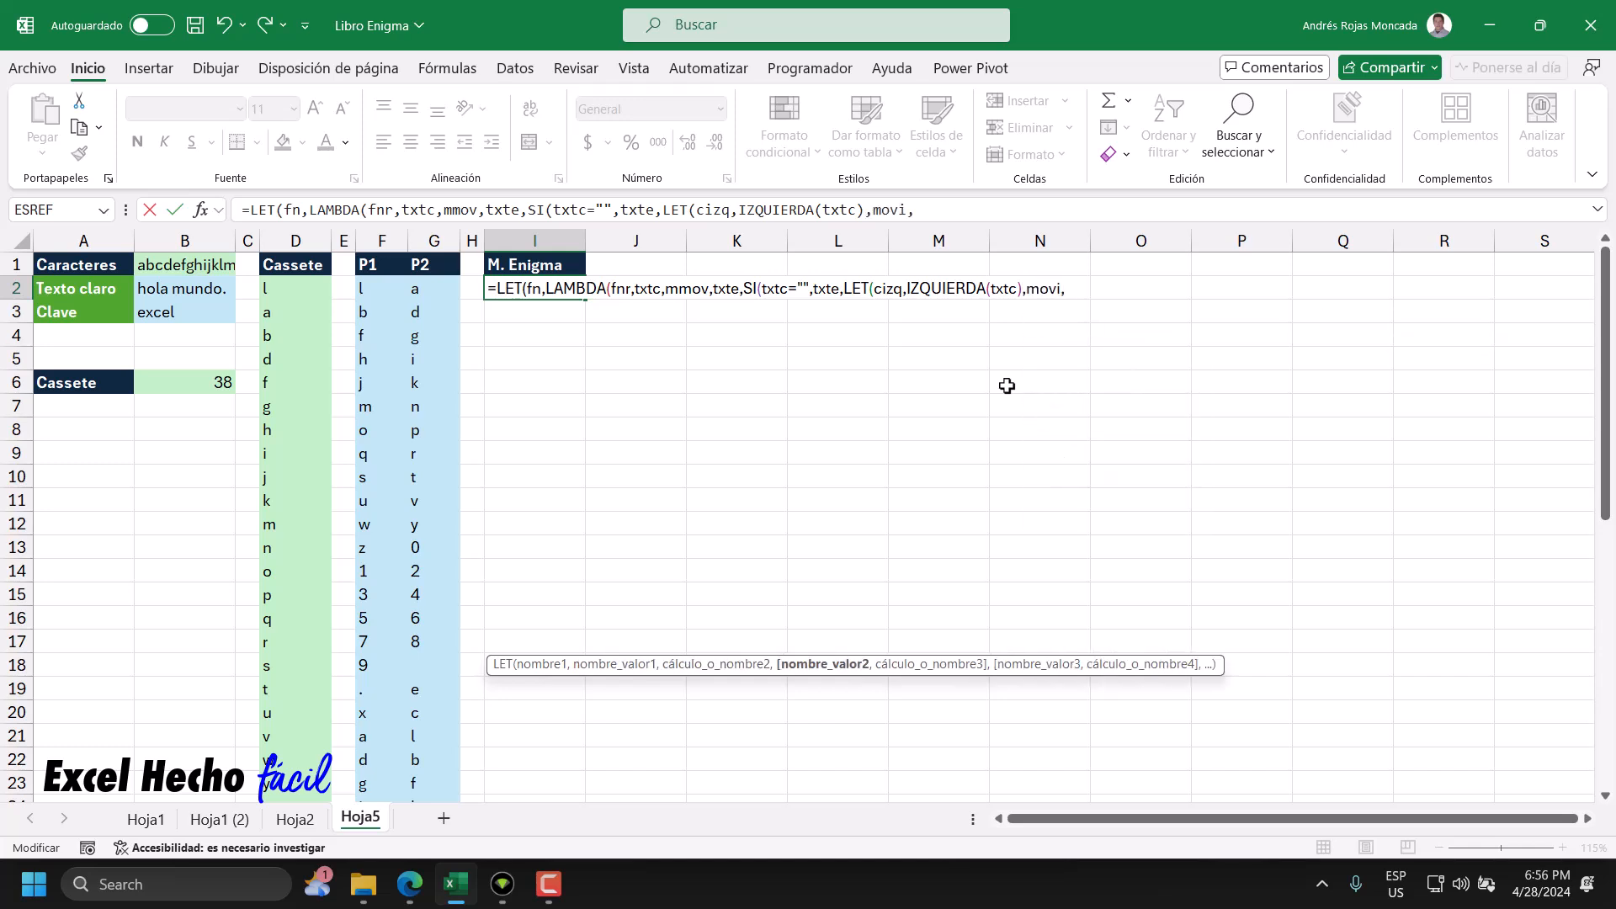
pyautogui.moveTo(1028, 290); pyautogui.dragTo(1061, 291)
pyautogui.click(1071, 292)
pyautogui.write('api')
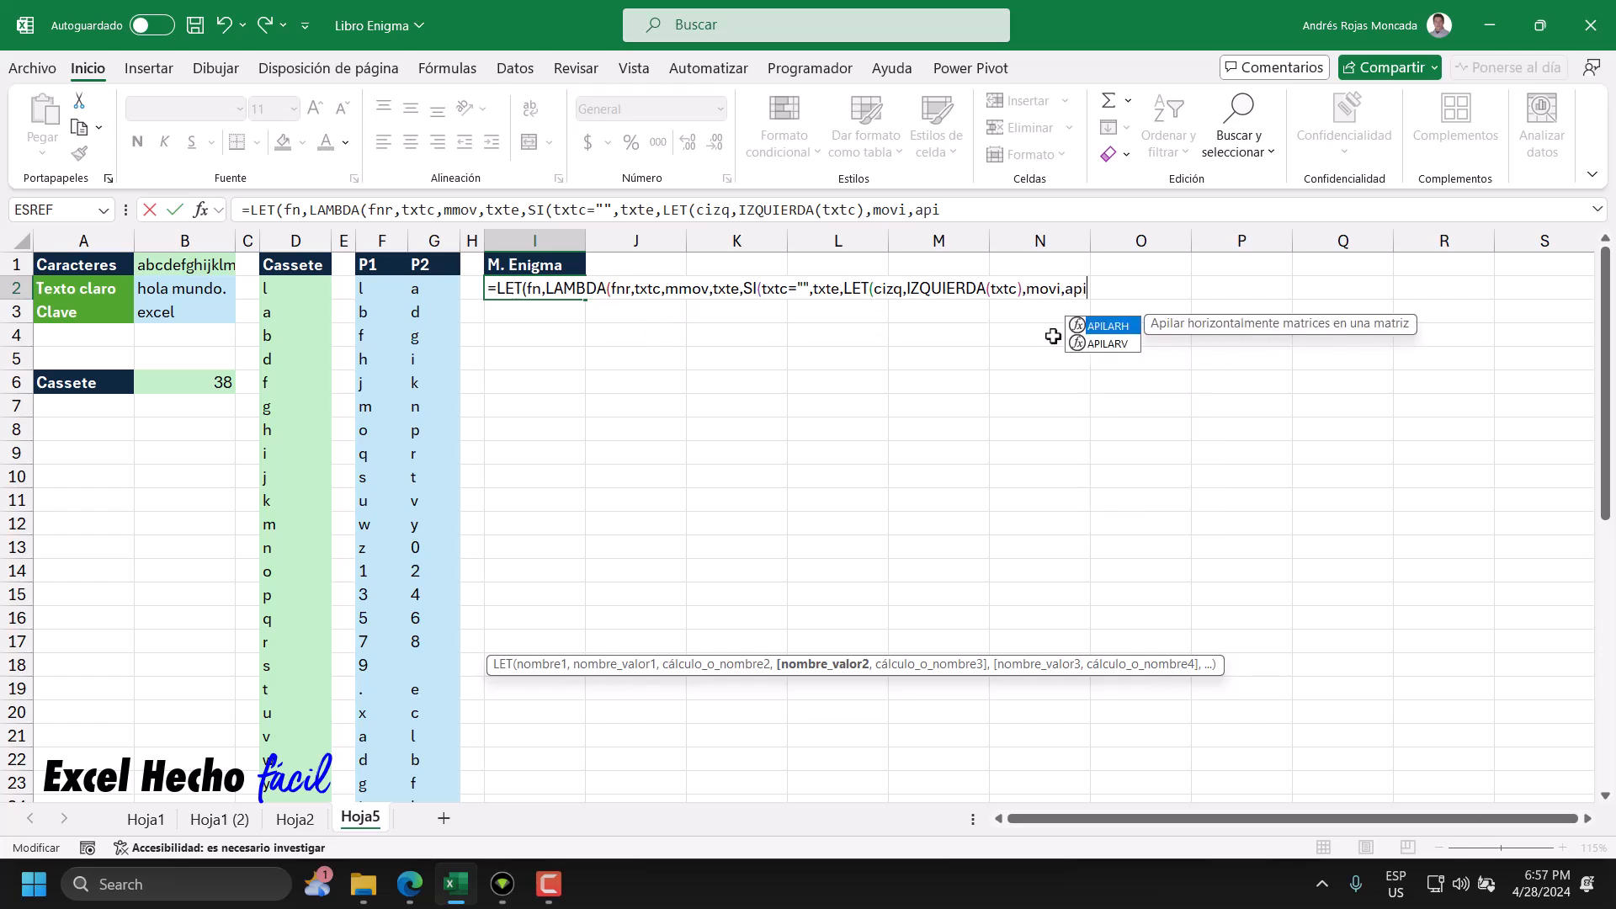
pyautogui.press('Down')
pyautogui.press('Tab')
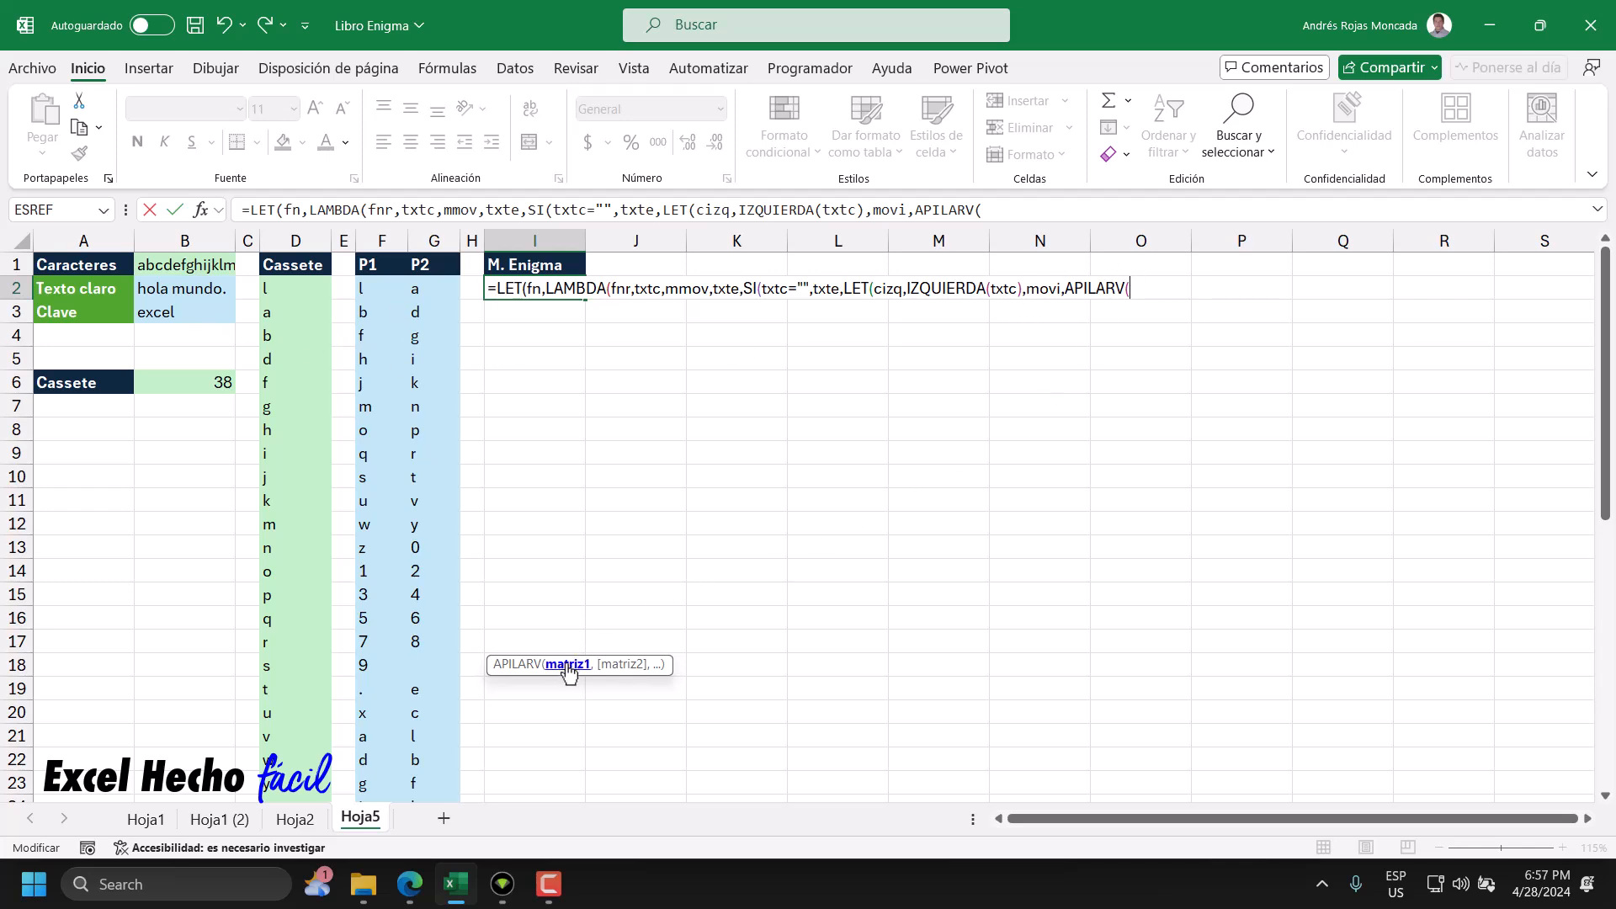
# - Enter TOMAR(mmov,-1) as the first array of APILARV to take the last row of mmov
pyautogui.write('tomar')
pyautogui.press('Tab')
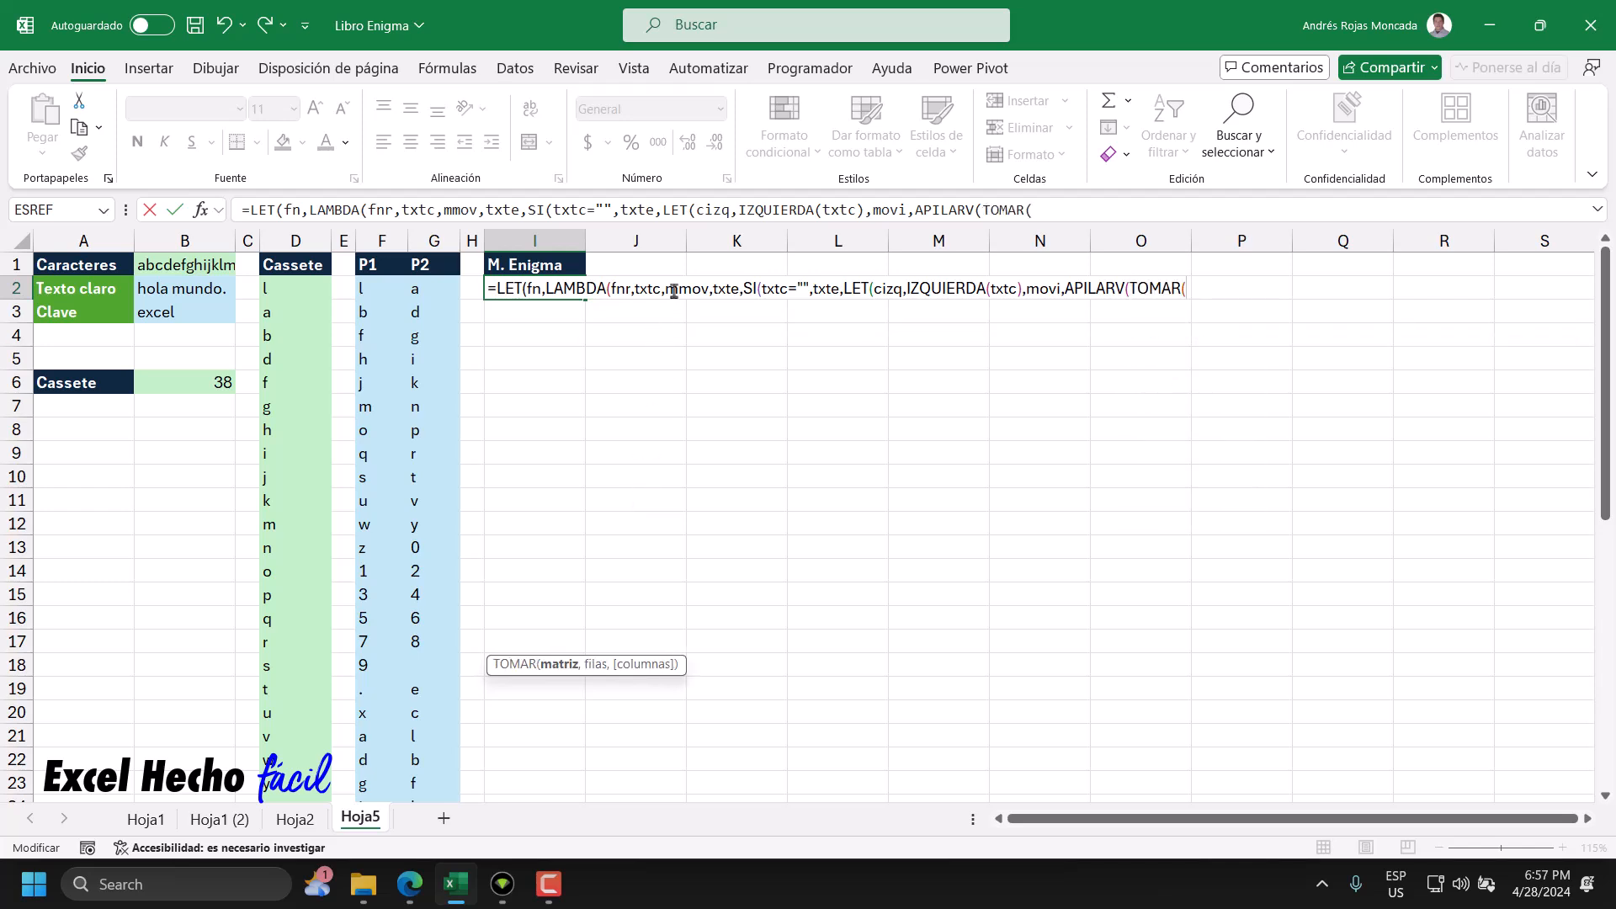
pyautogui.write('mmo')
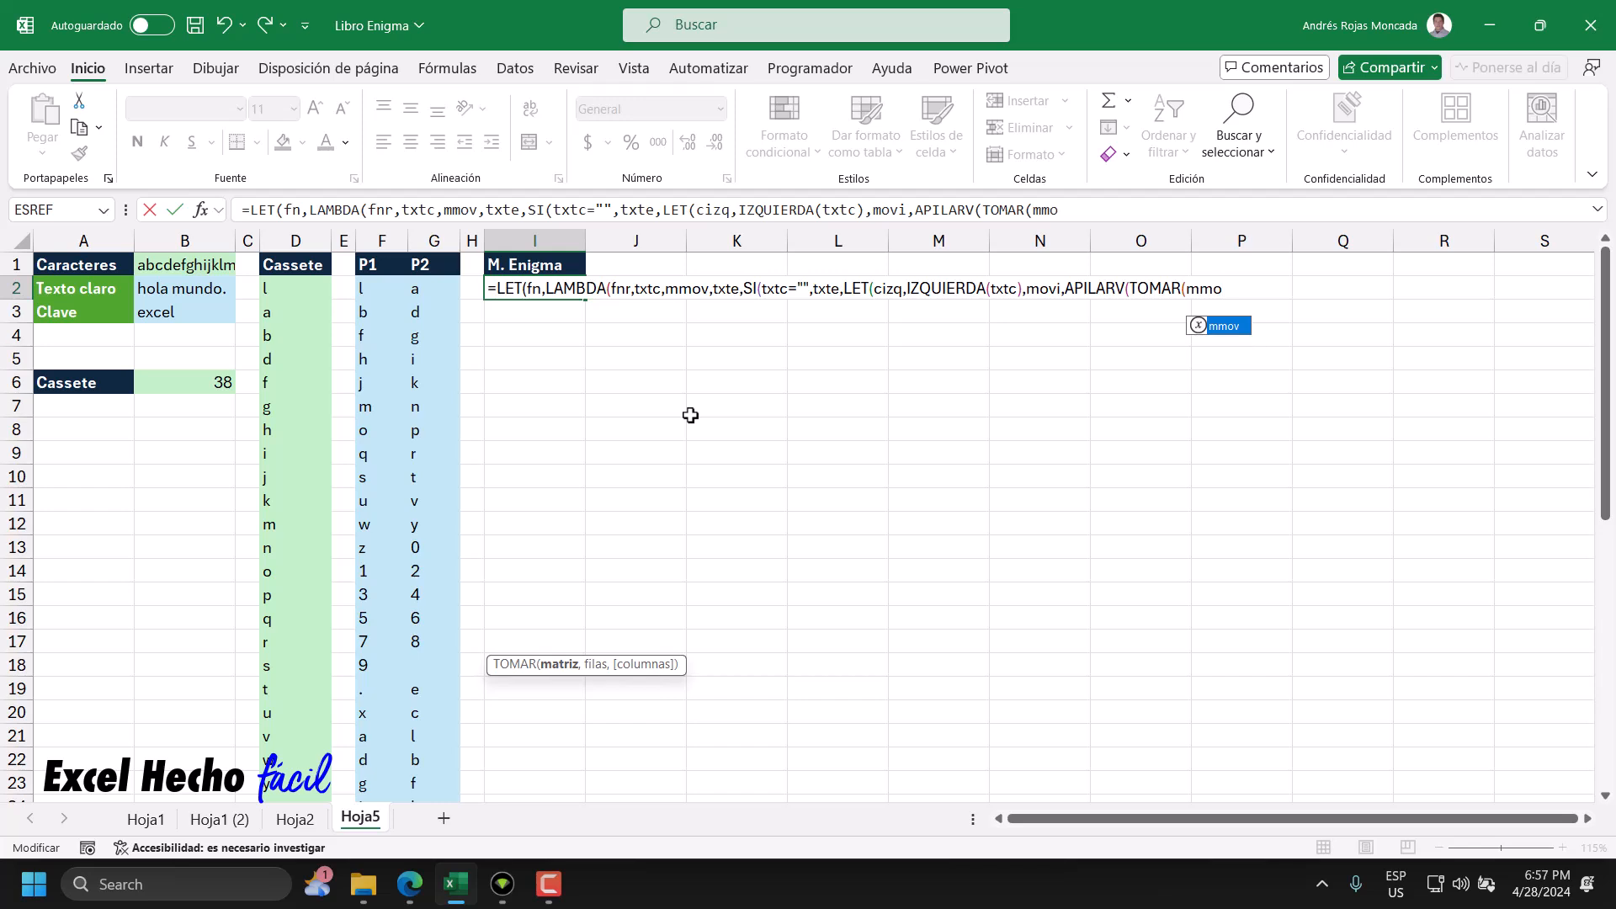
pyautogui.press('Tab')
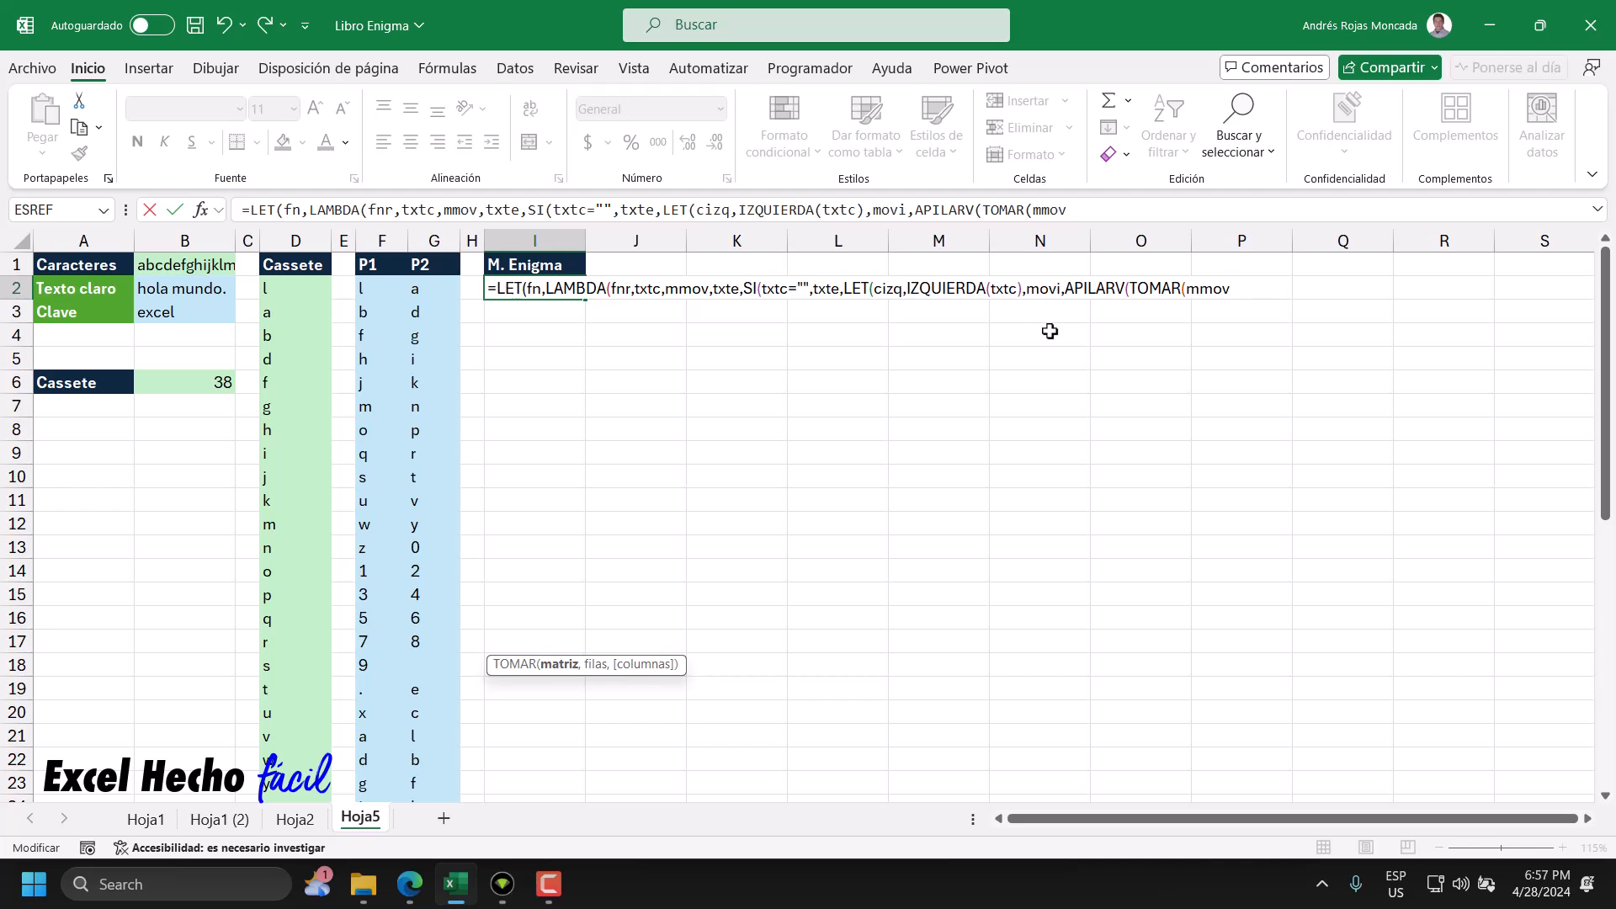
pyautogui.write(',-1)')
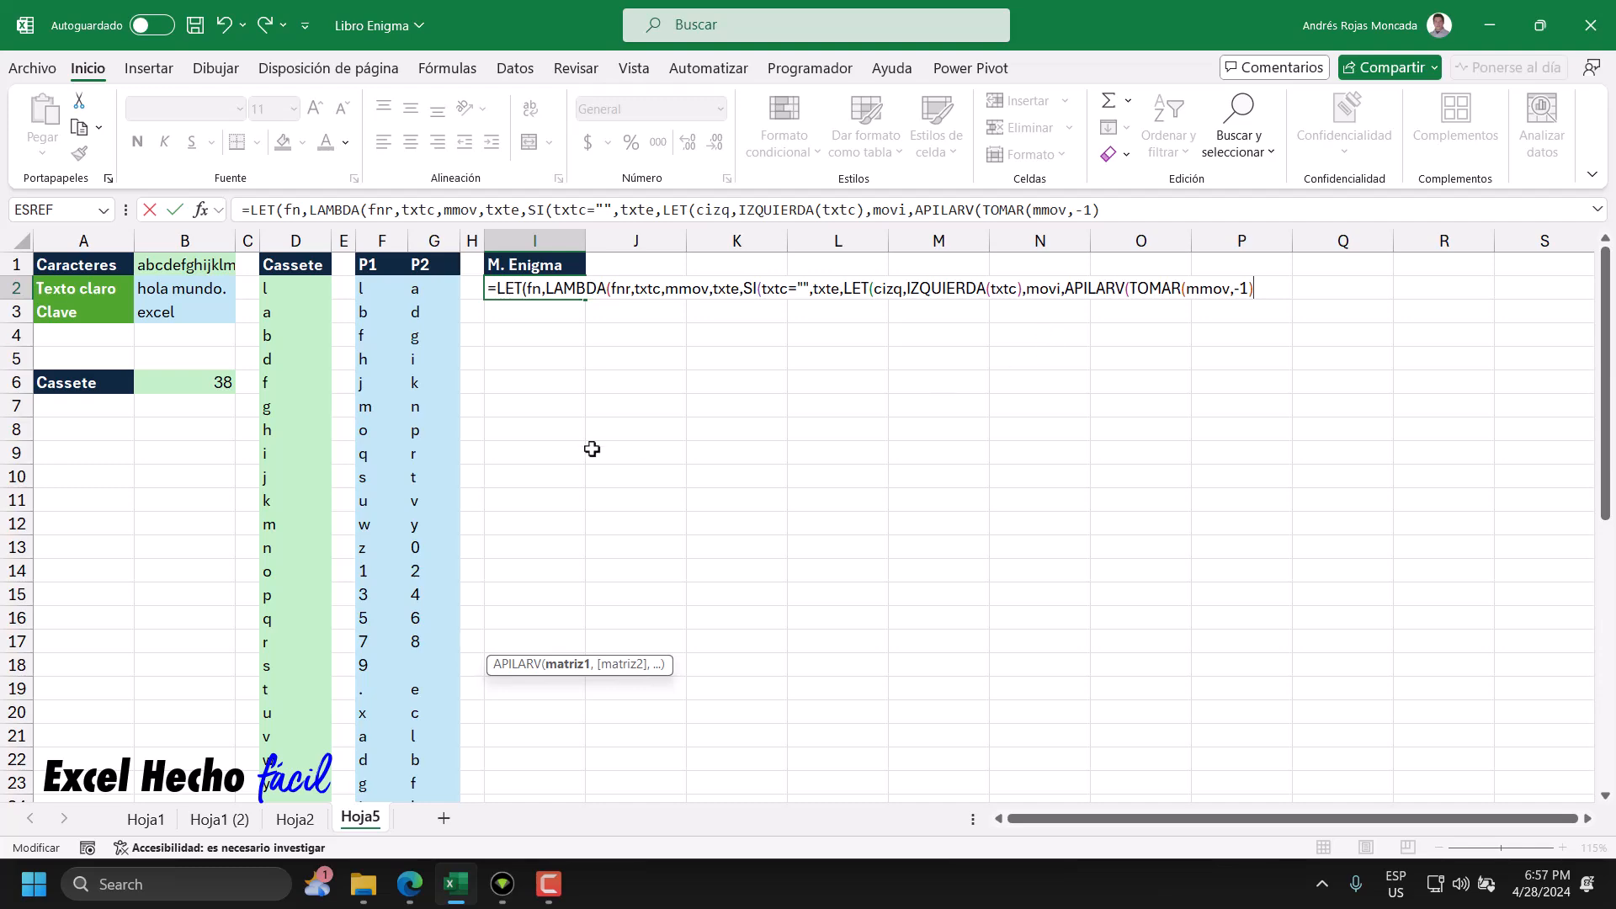
pyautogui.scroll(-7, 592, 447)
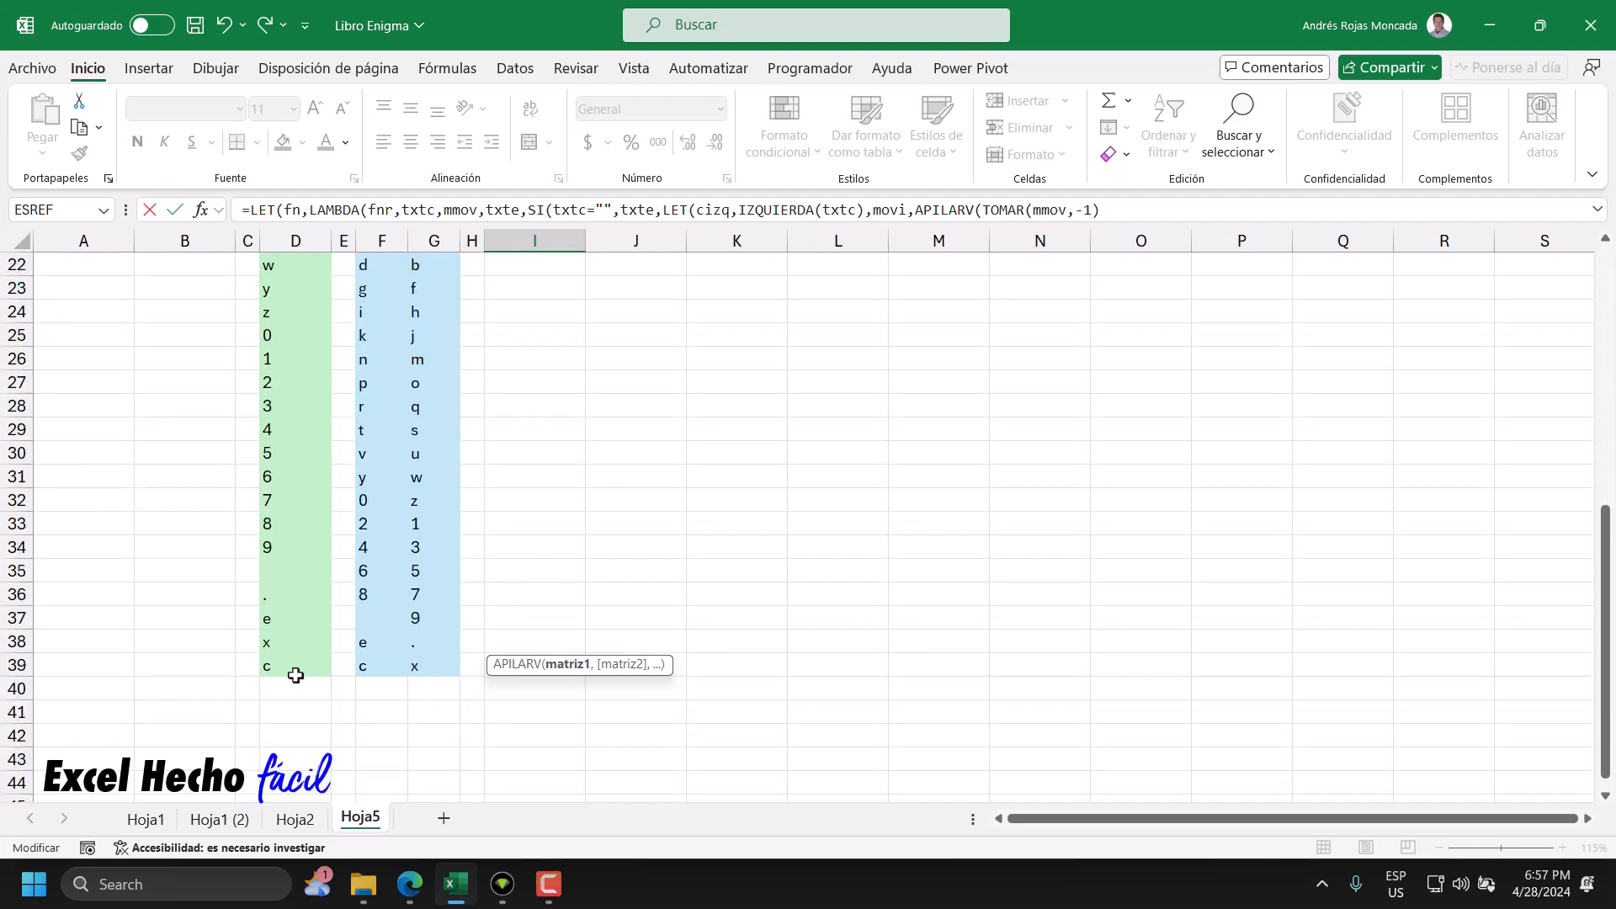
# - Enter TOMAR(mmov,B6-1) as the second array of APILARV to take all rows of mmov except the last
pyautogui.scroll(7, 296, 675)
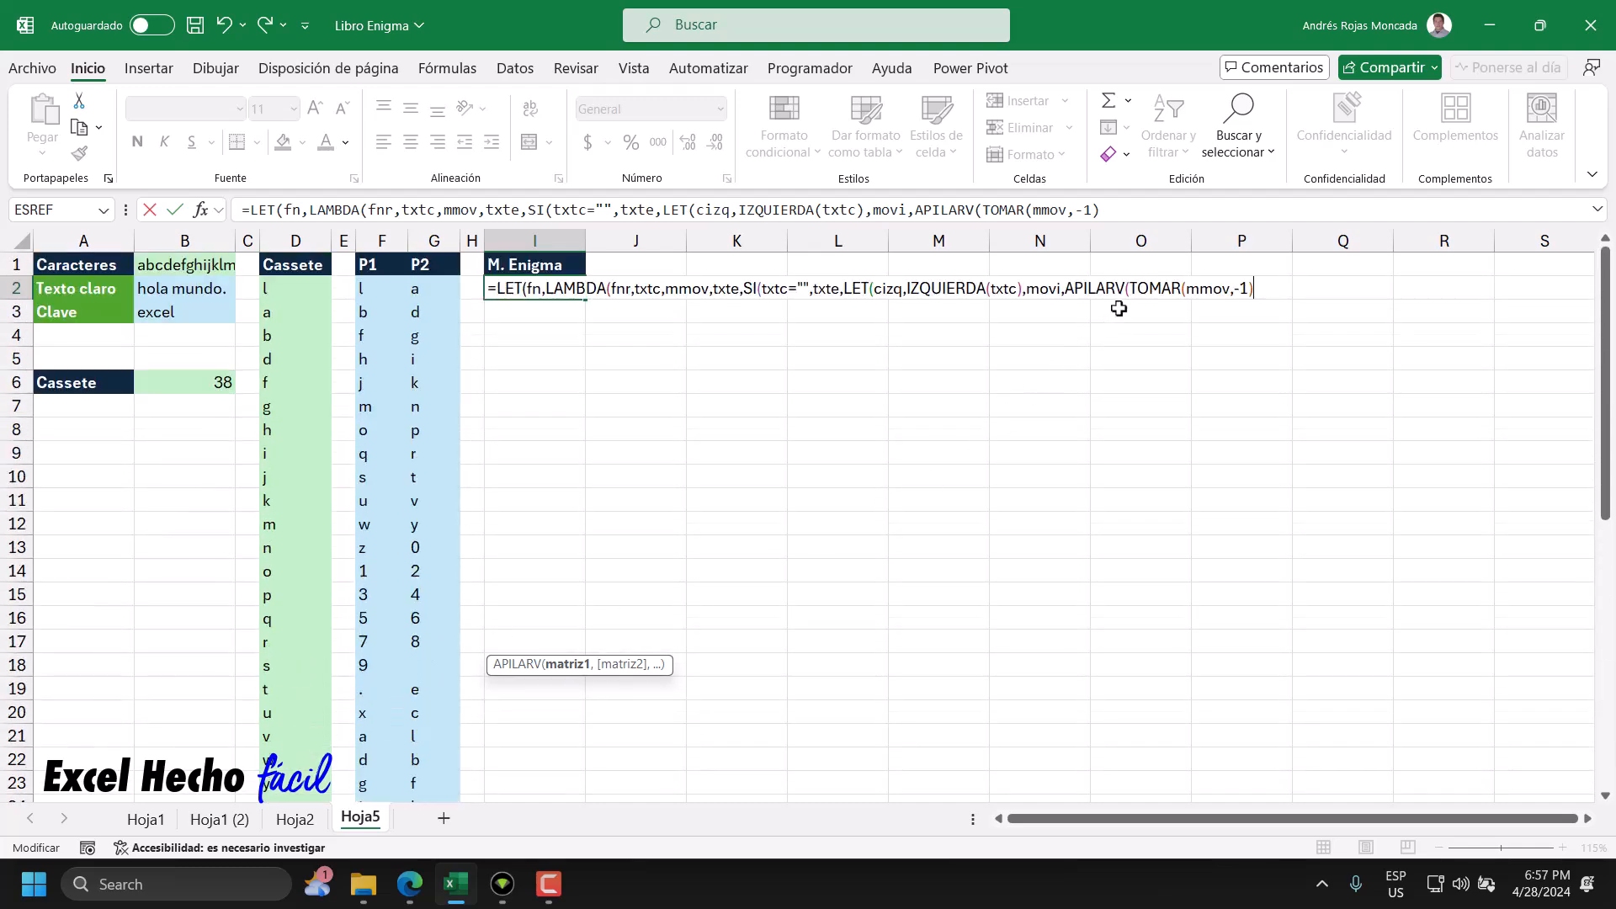
pyautogui.click(565, 664)
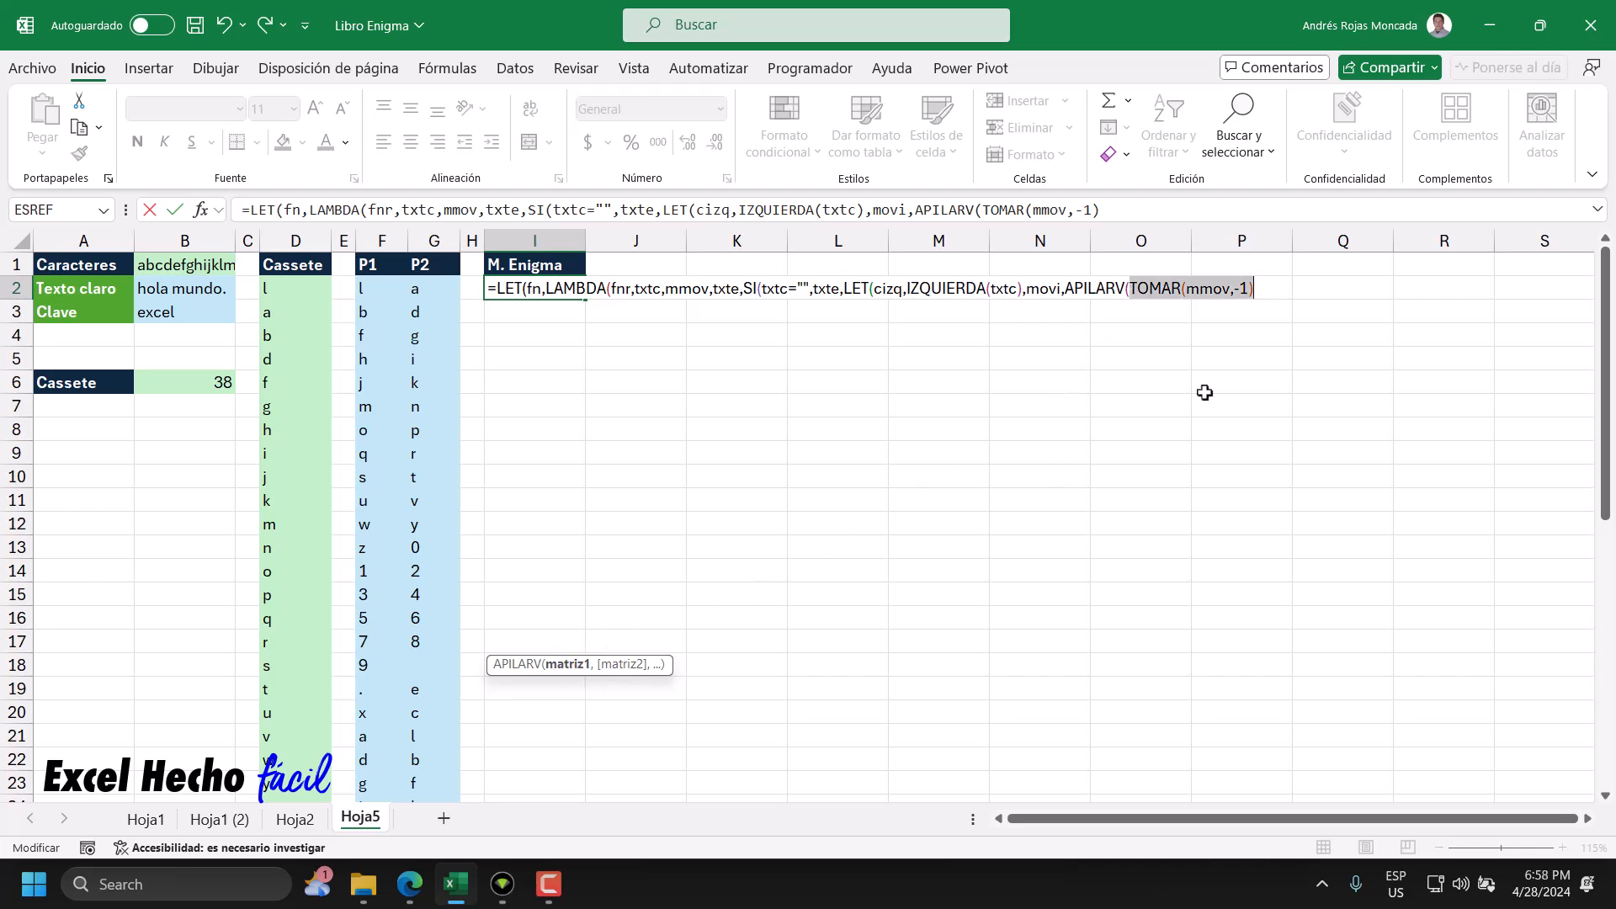
pyautogui.click(1273, 285)
pyautogui.write(',')
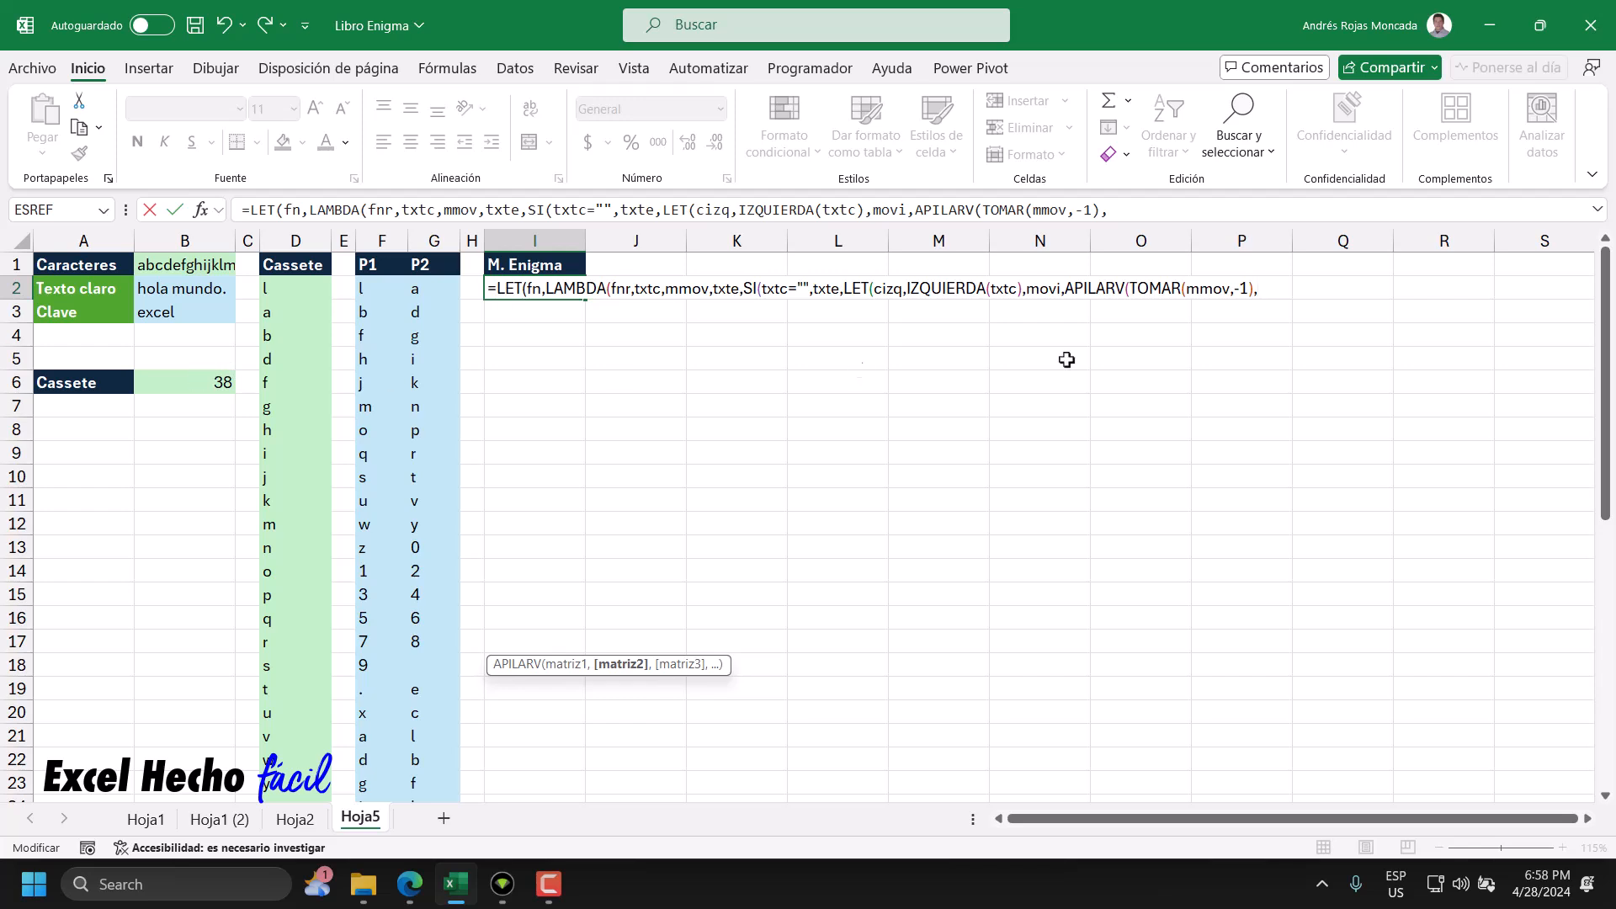
pyautogui.write('TOMAR(')
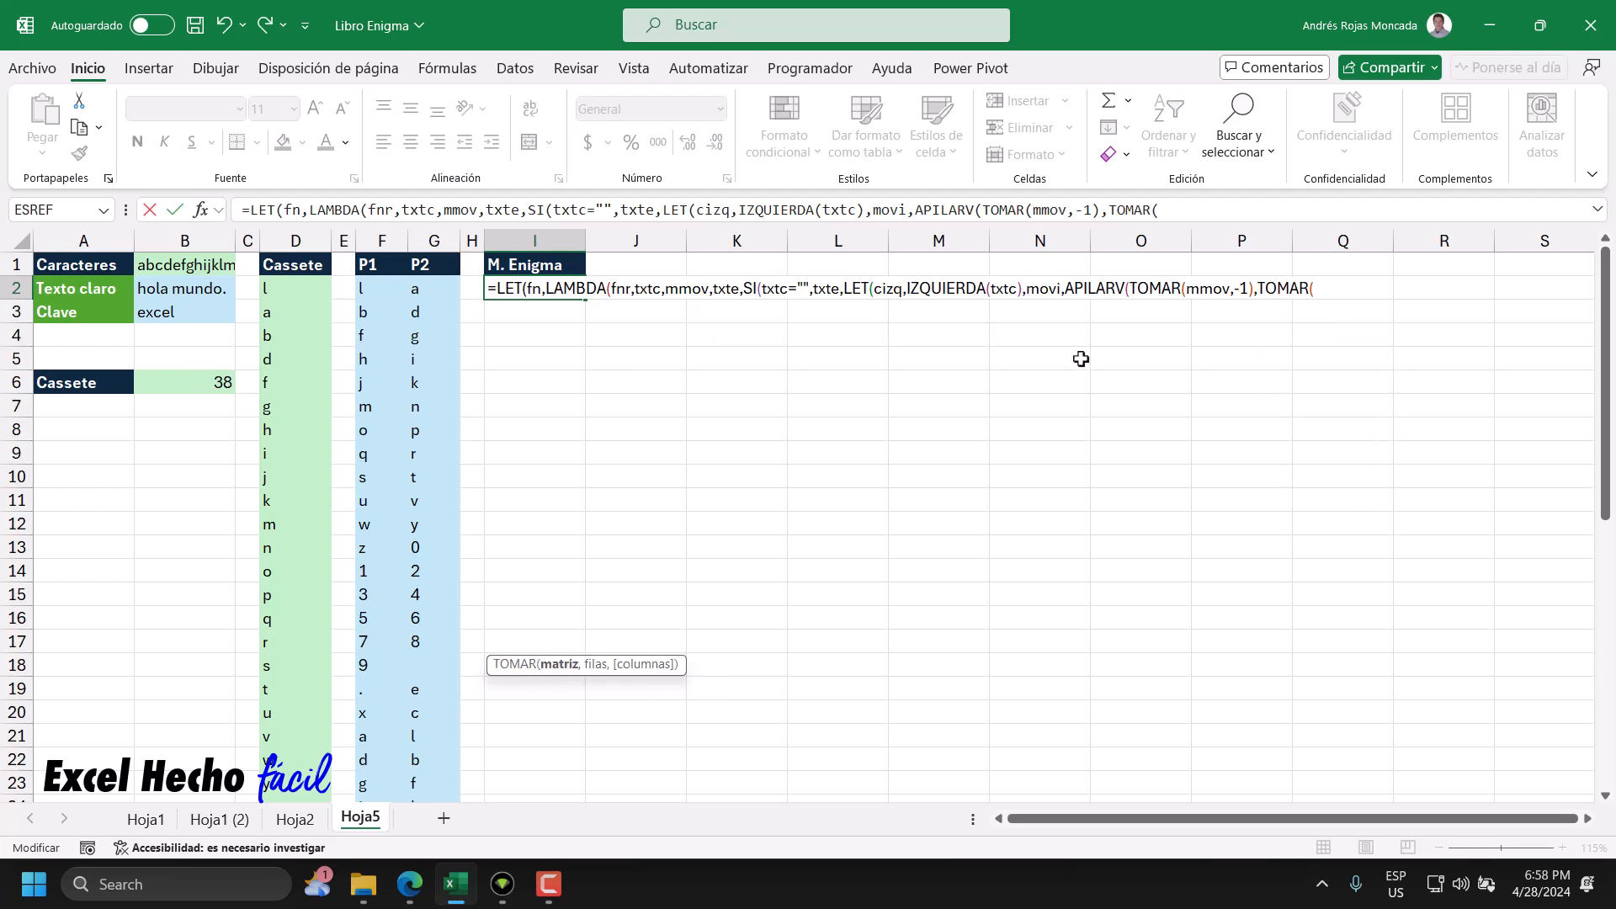
pyautogui.write('mmov')
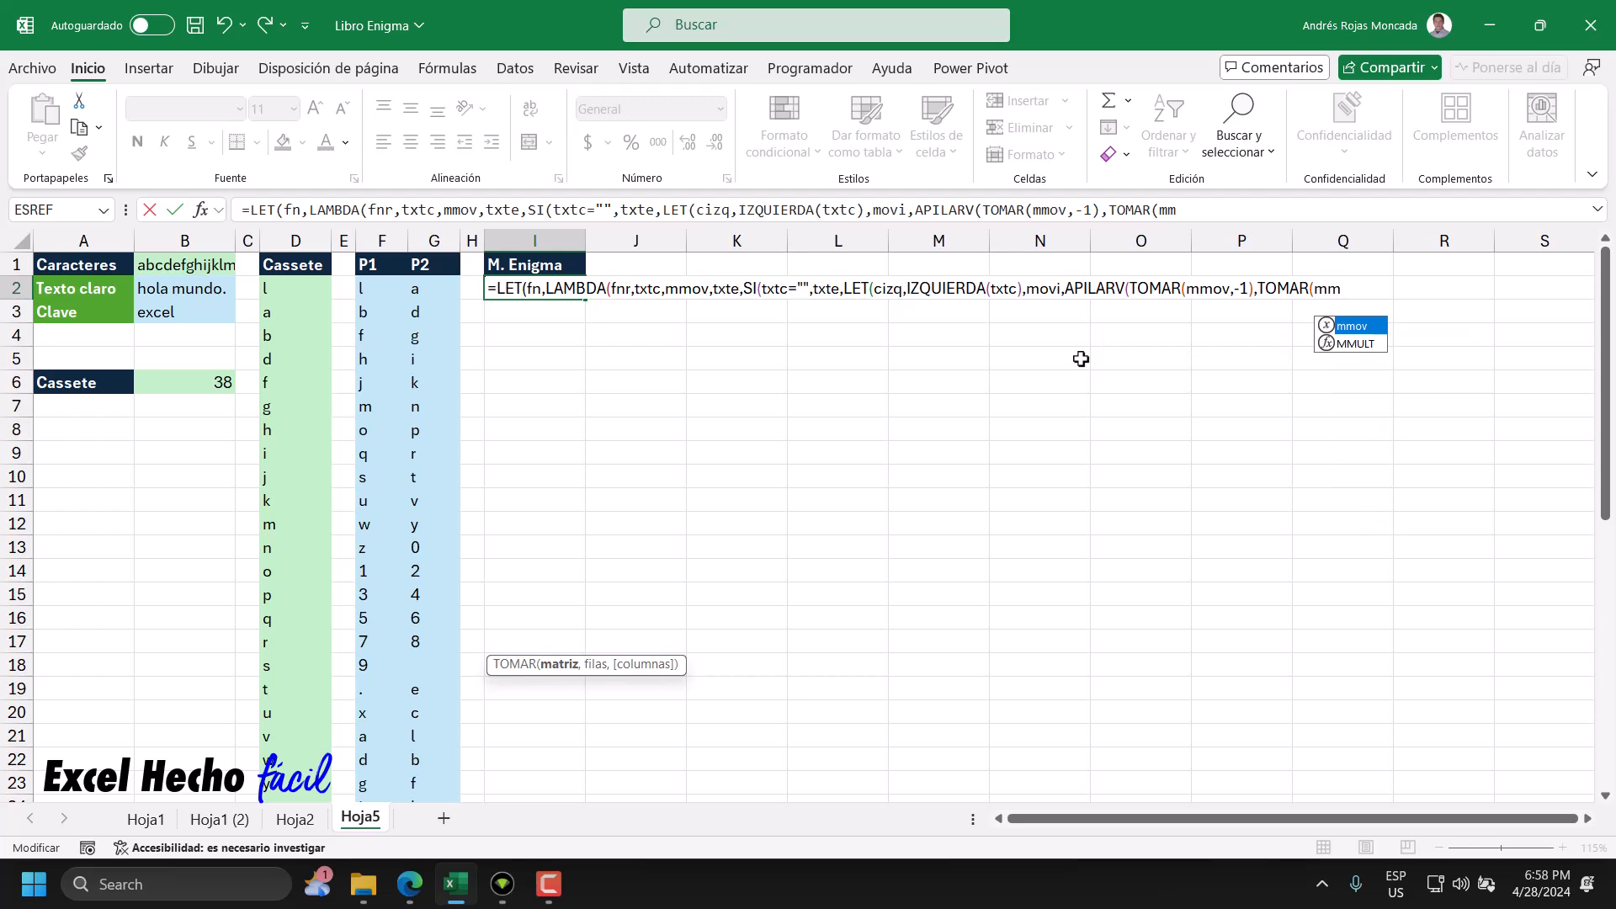
pyautogui.write(',')
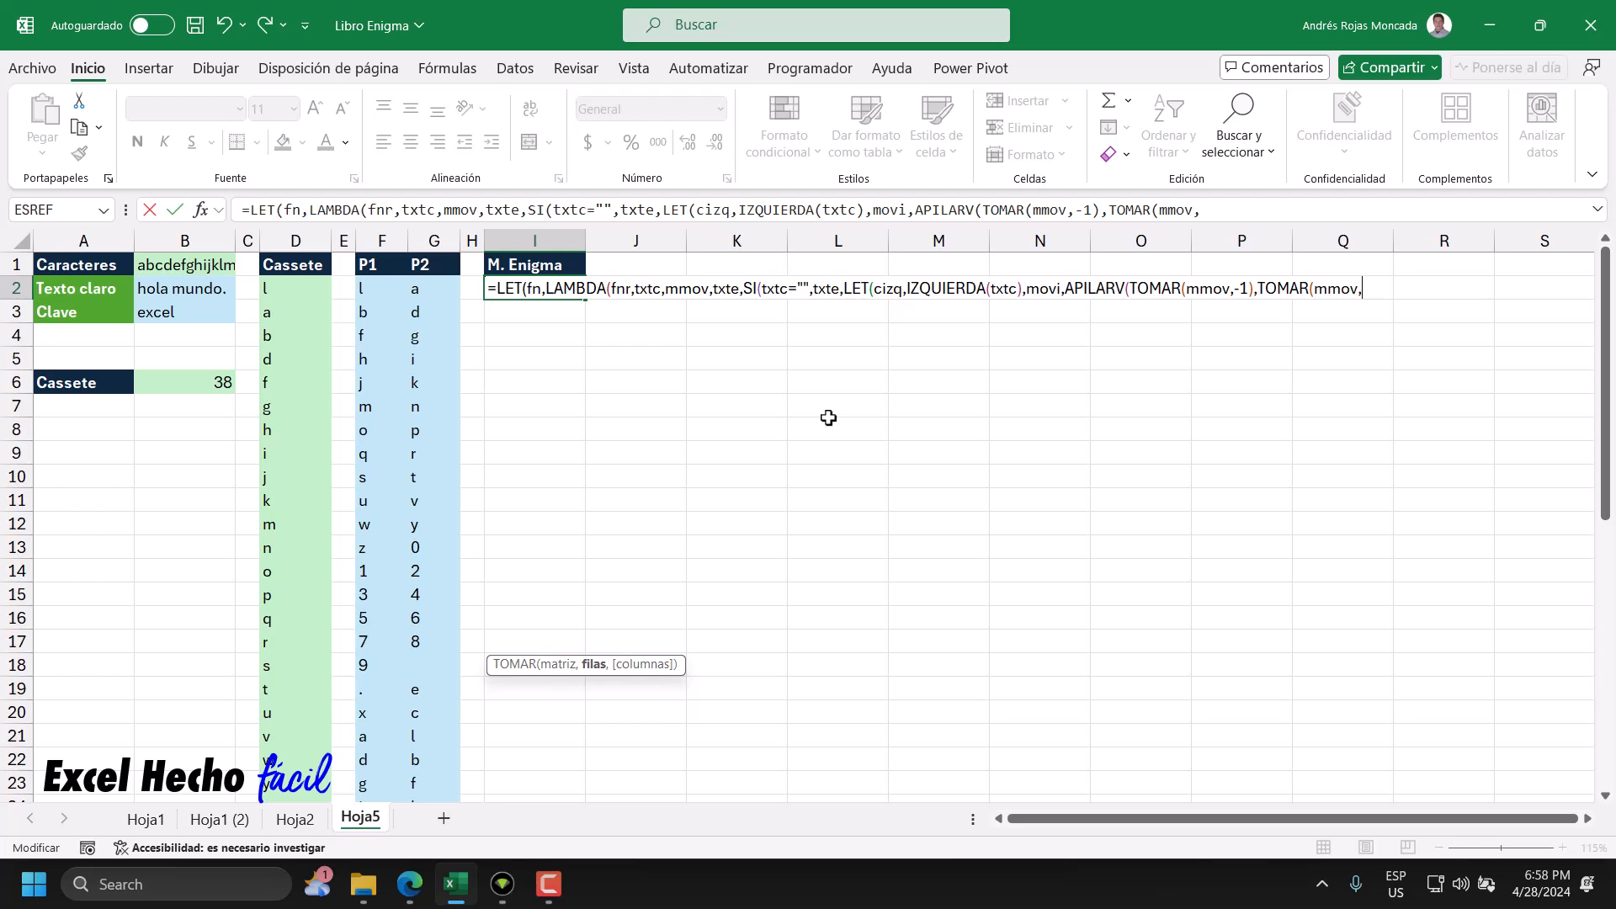
pyautogui.click(220, 386)
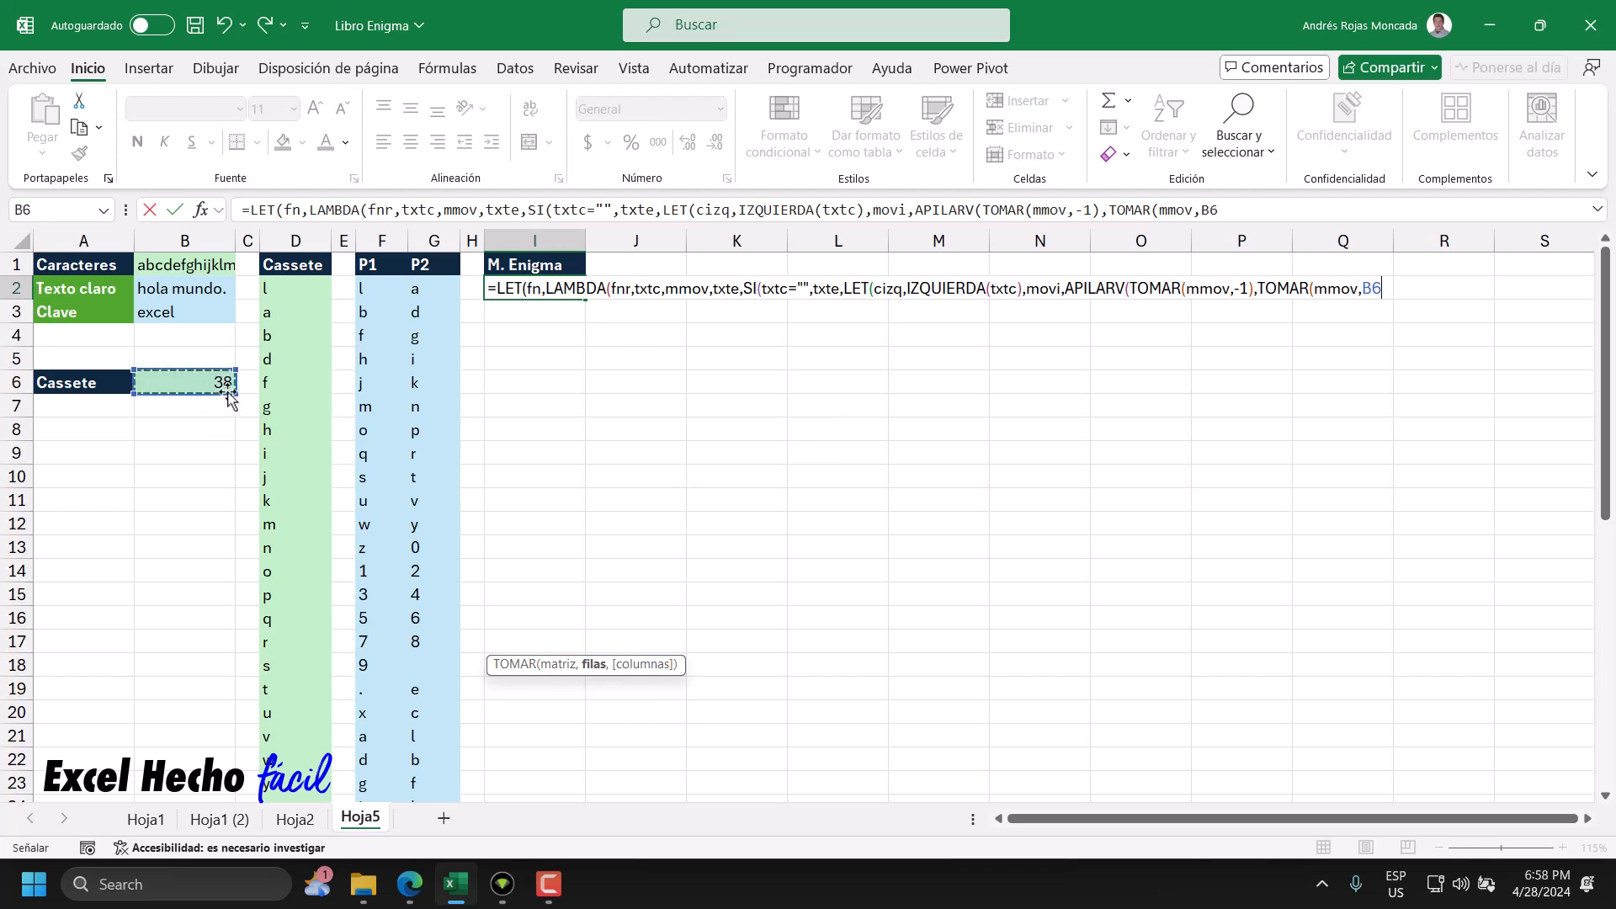
pyautogui.write('-1)')
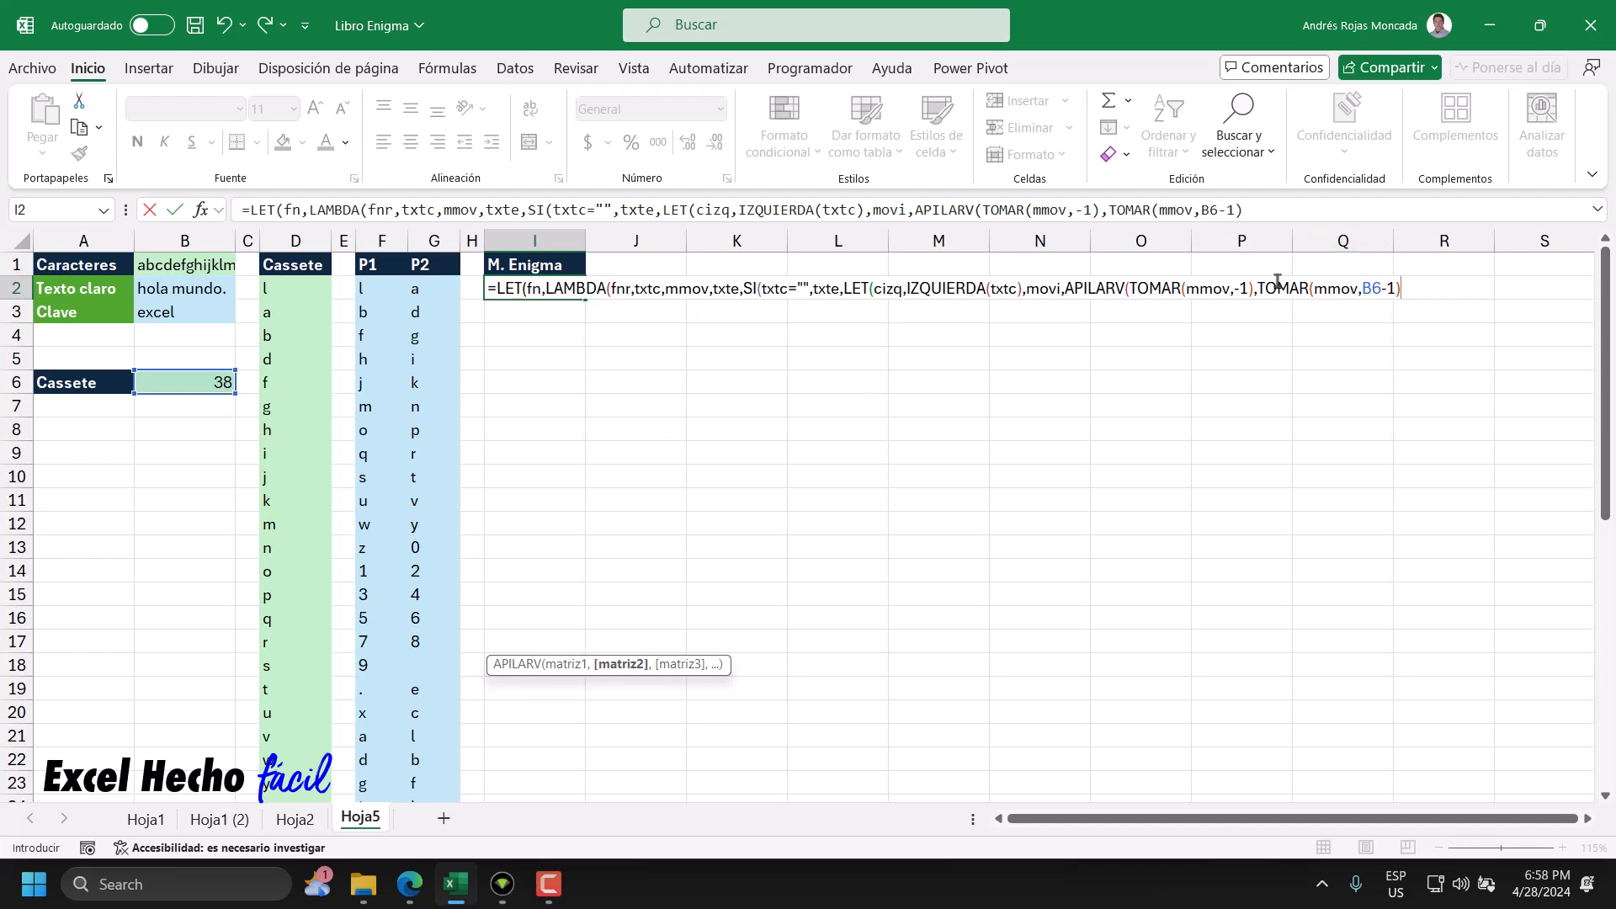
# - Close the APILARV function to complete the movi value and continue the formula on a new line
pyautogui.moveTo(1257, 287); pyautogui.dragTo(1398, 287)
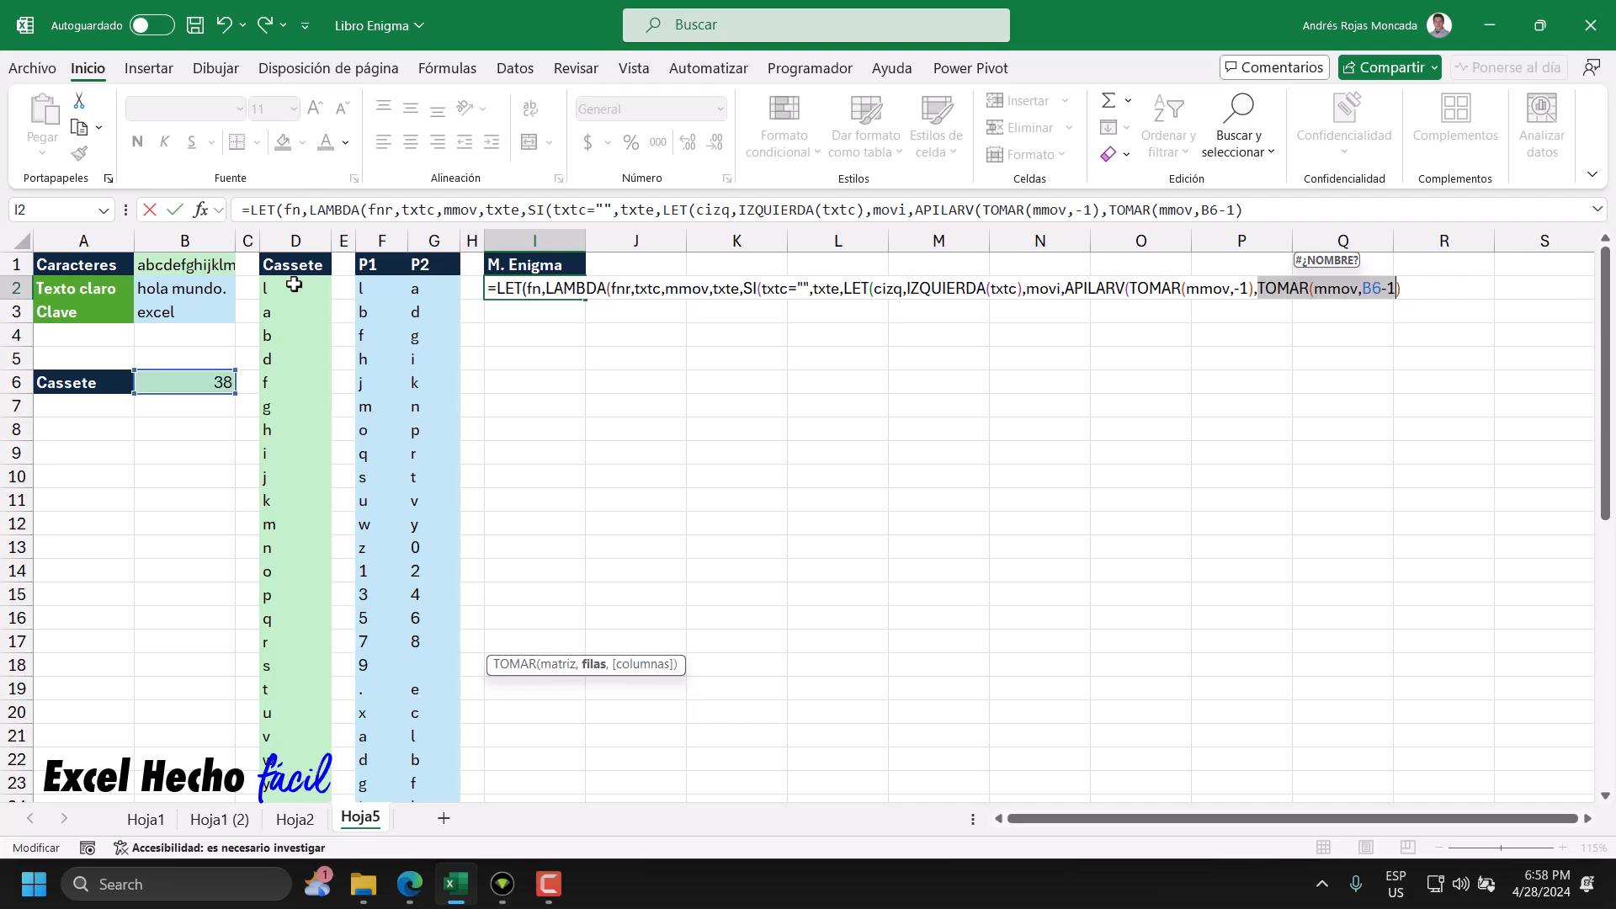
pyautogui.scroll(-7, 294, 285)
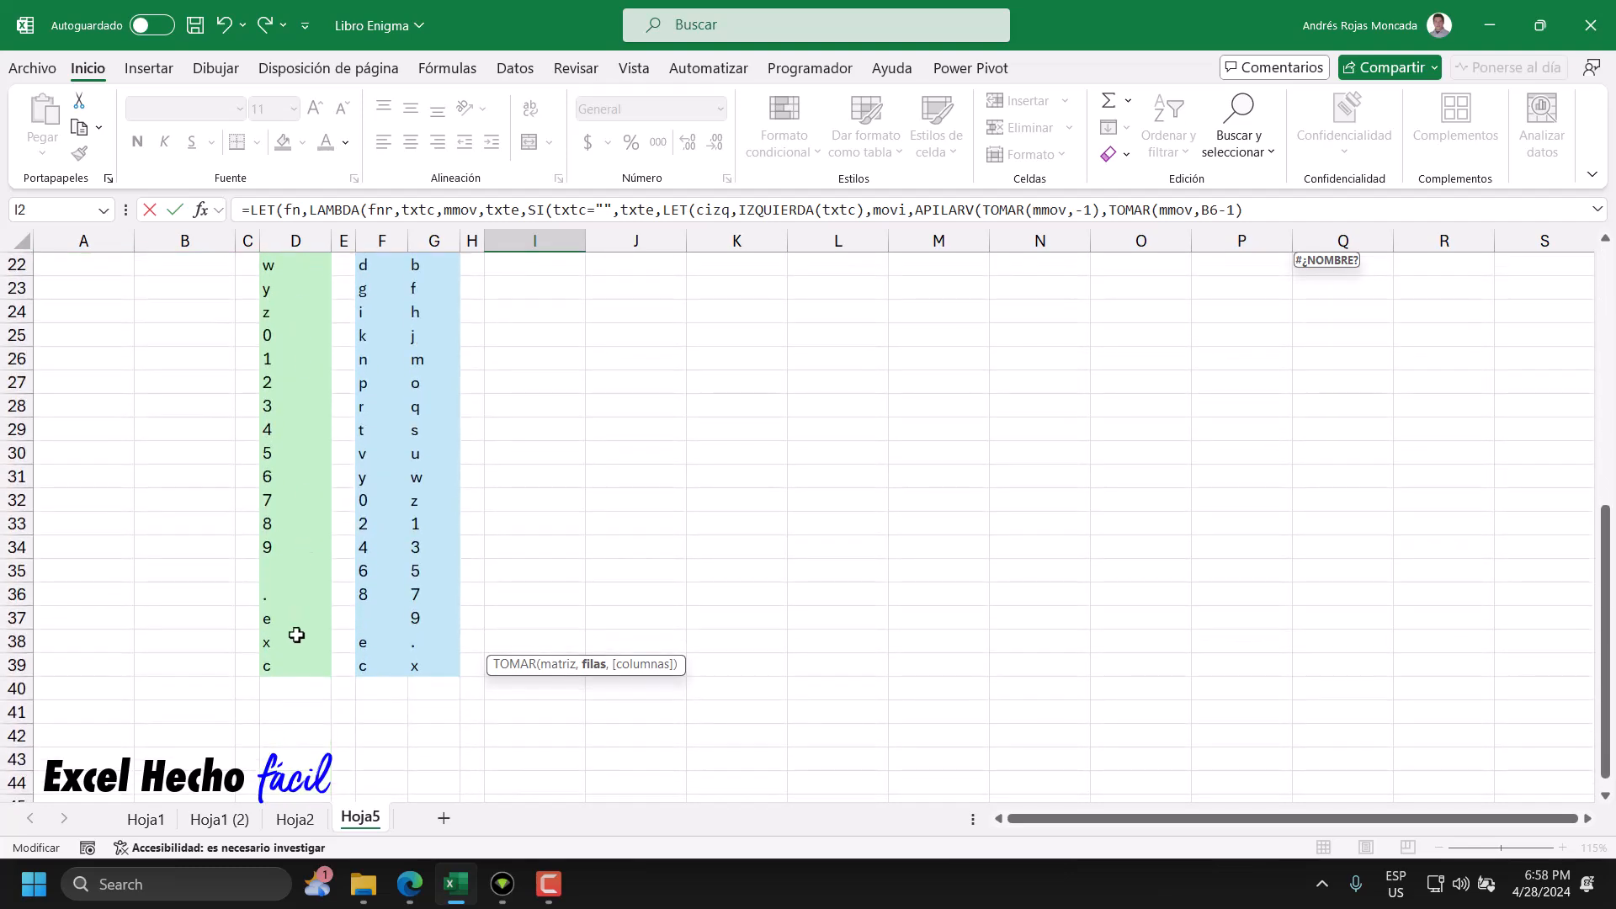
pyautogui.scroll(7, 296, 635)
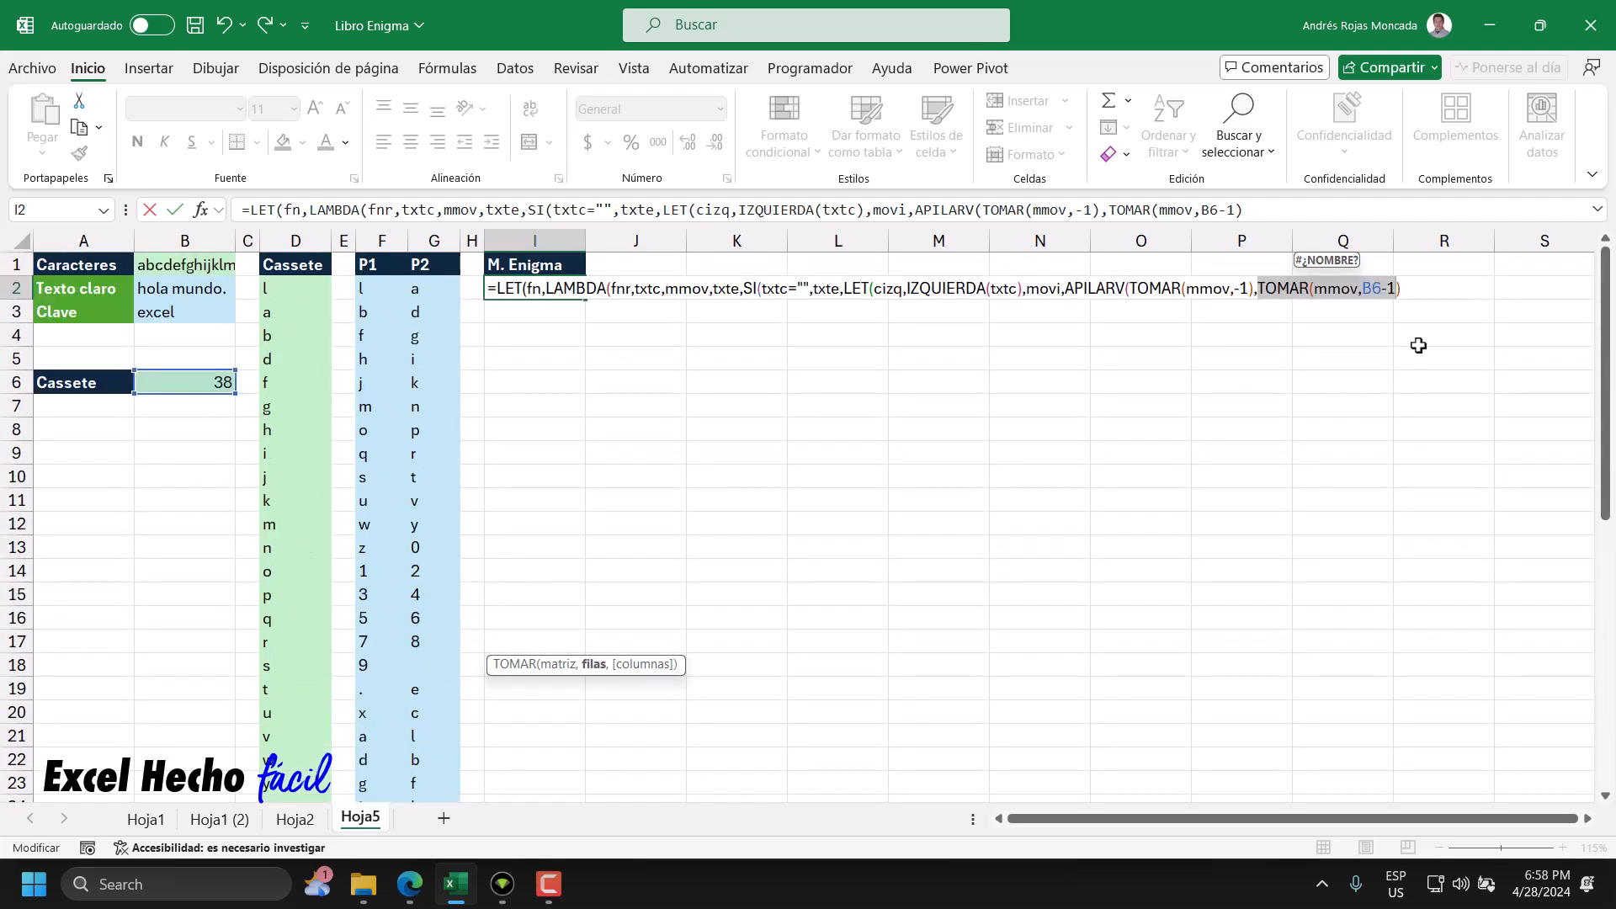
pyautogui.click(1404, 291)
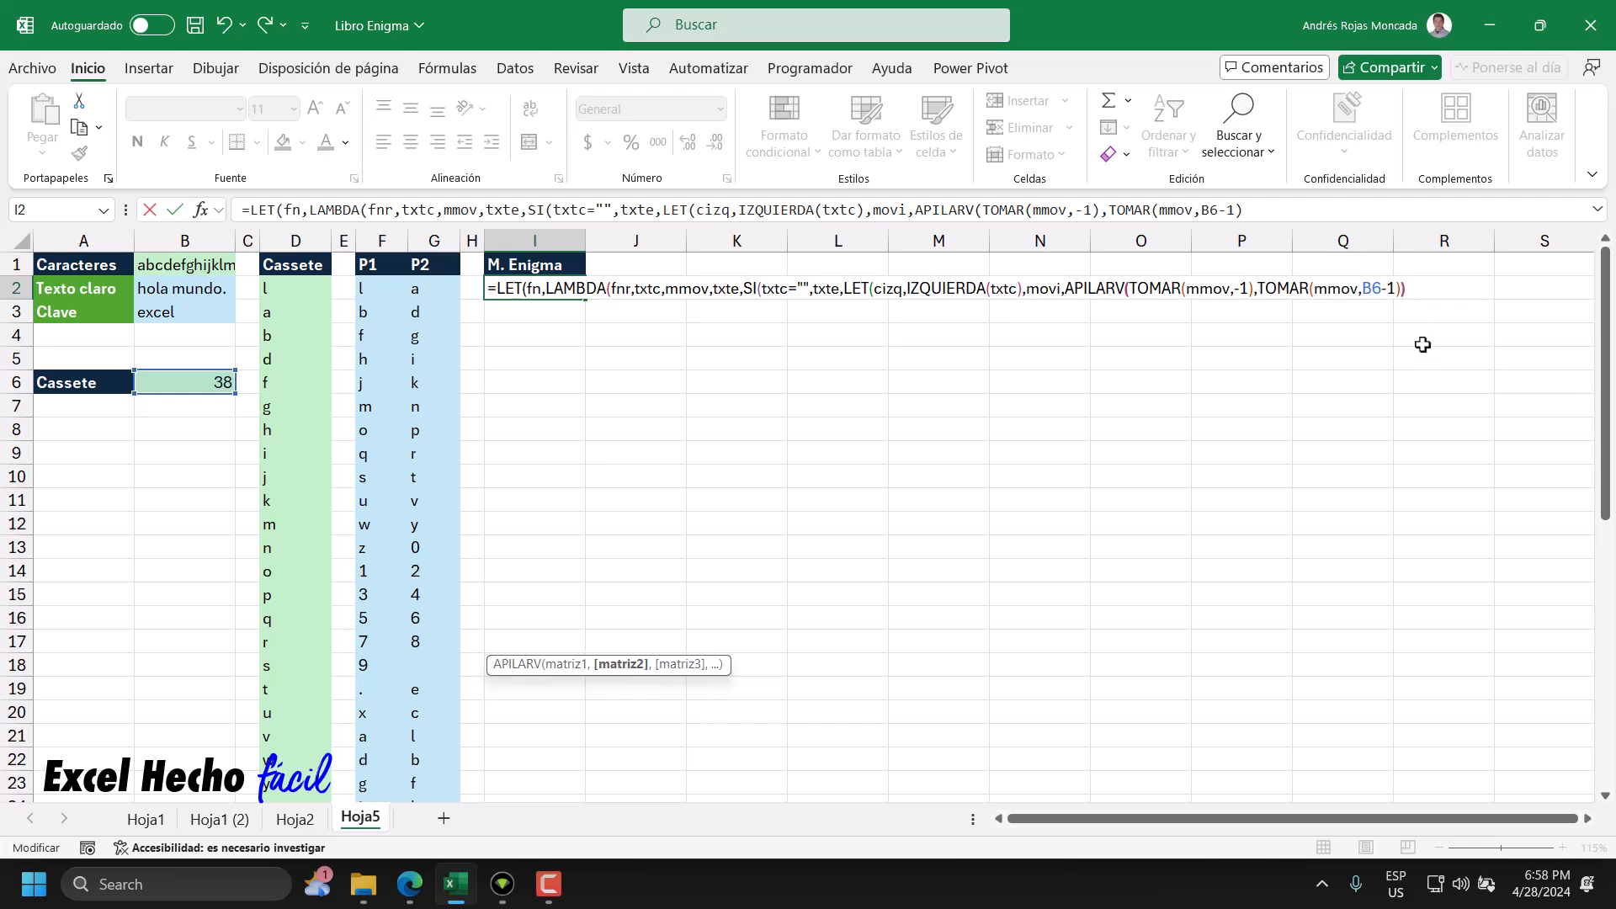
pyautogui.write(')')
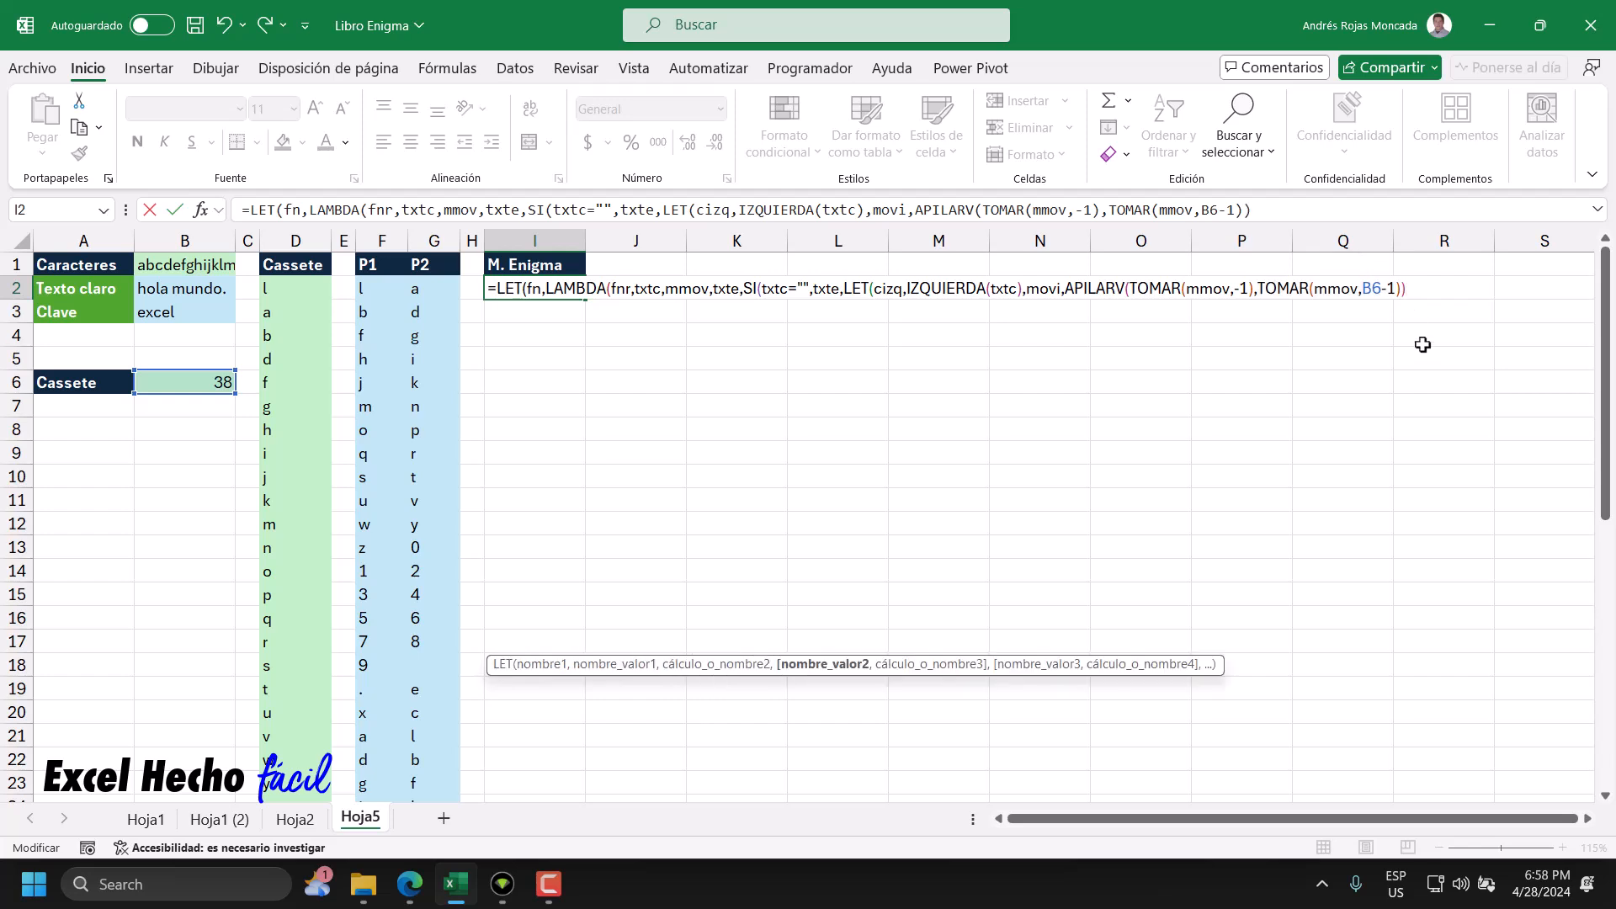
pyautogui.write(',')
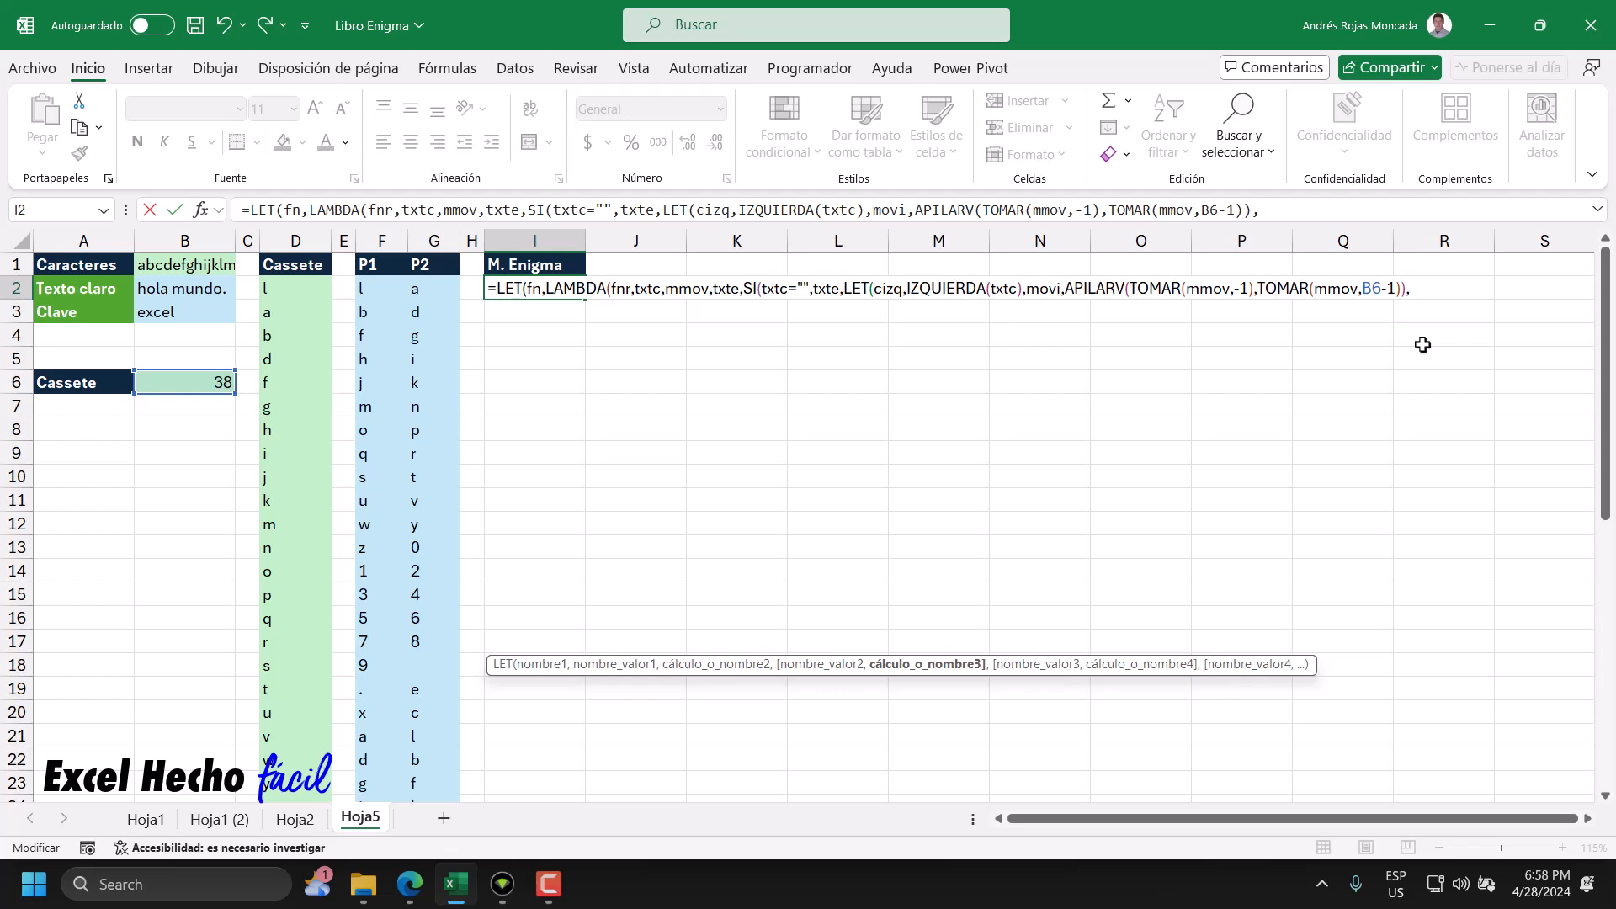
pyautogui.moveTo(1060, 293); pyautogui.dragTo(1033, 295)
pyautogui.click(1418, 295)
pyautogui.hotkey('alt', 'Return')
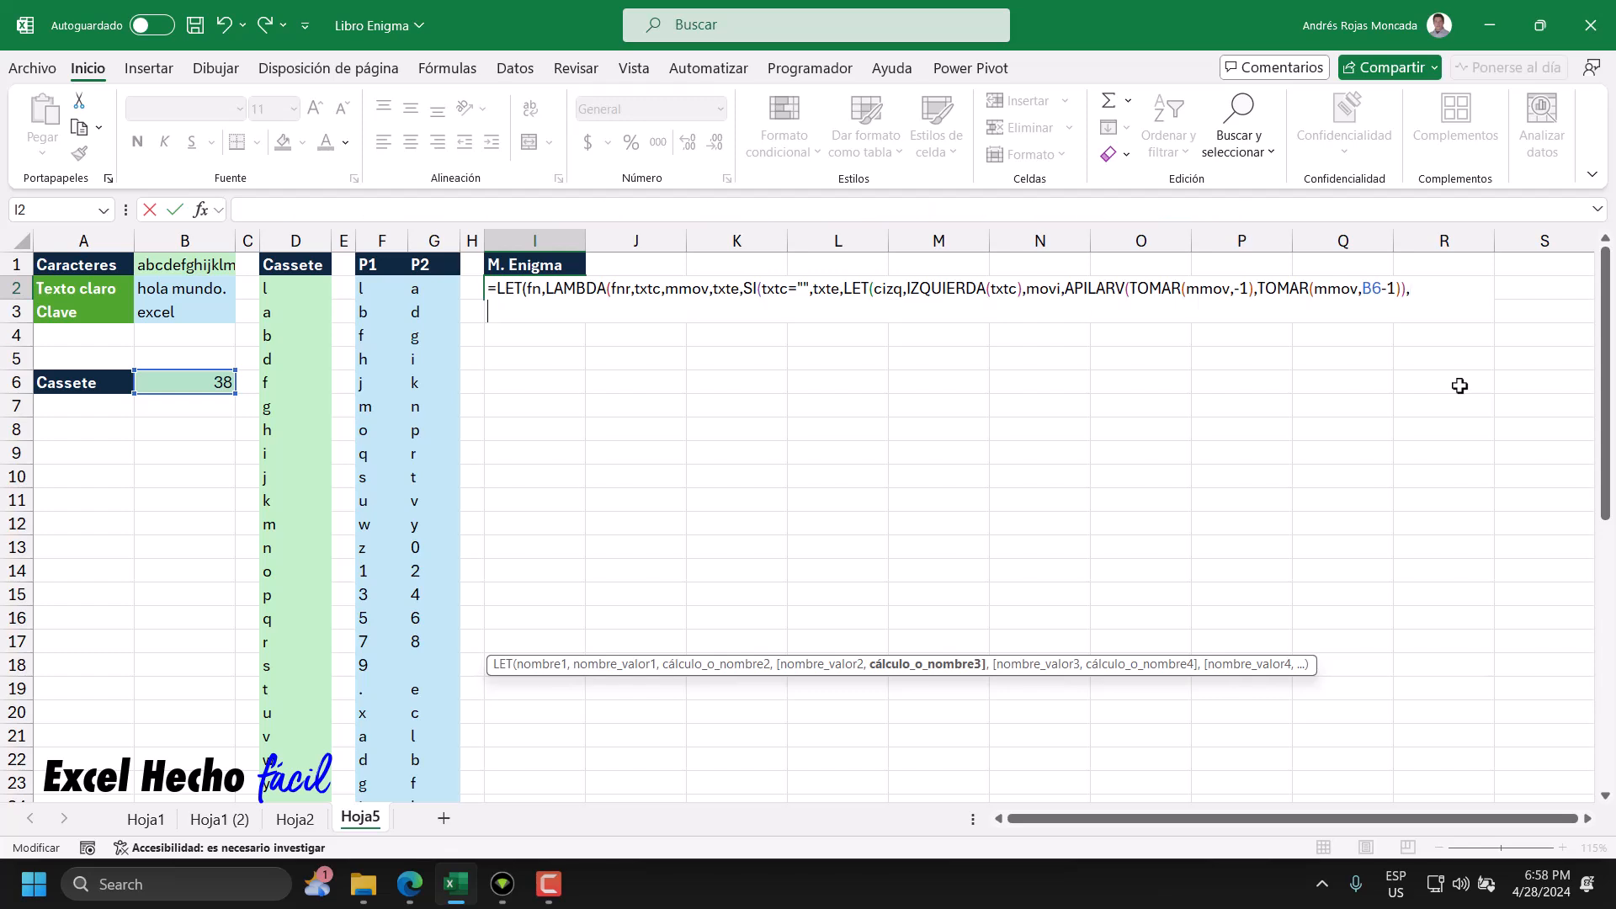
# - Add the name carp to the nested LET on the formula's second line
pyautogui.moveTo(903, 294); pyautogui.dragTo(881, 296)
pyautogui.click(503, 313)
pyautogui.write('ca')
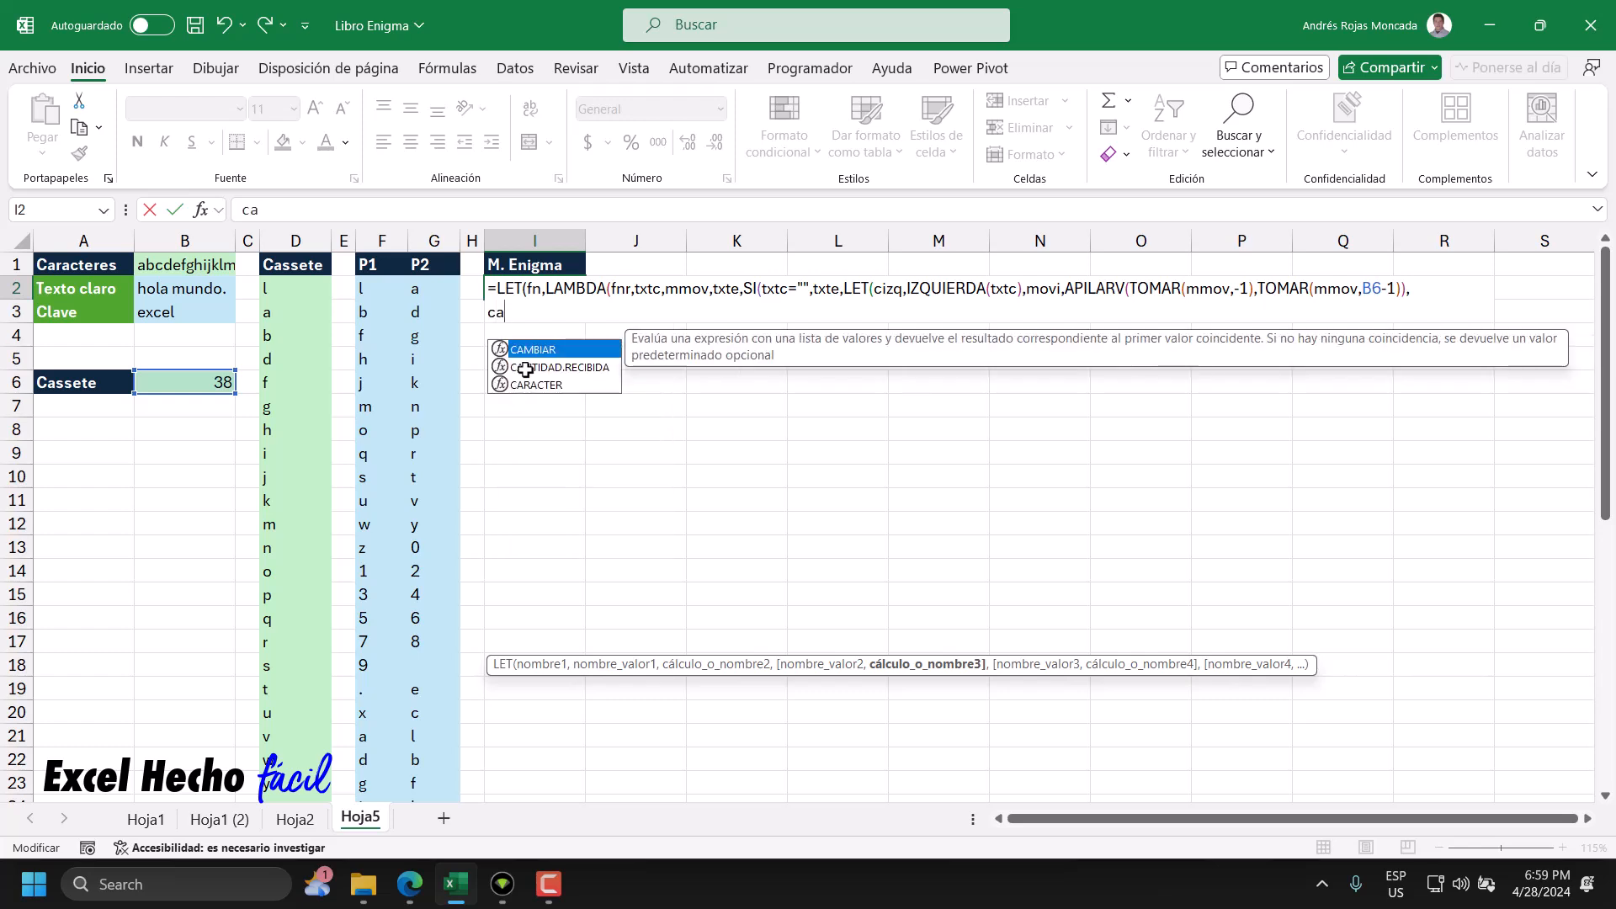
pyautogui.write('p')
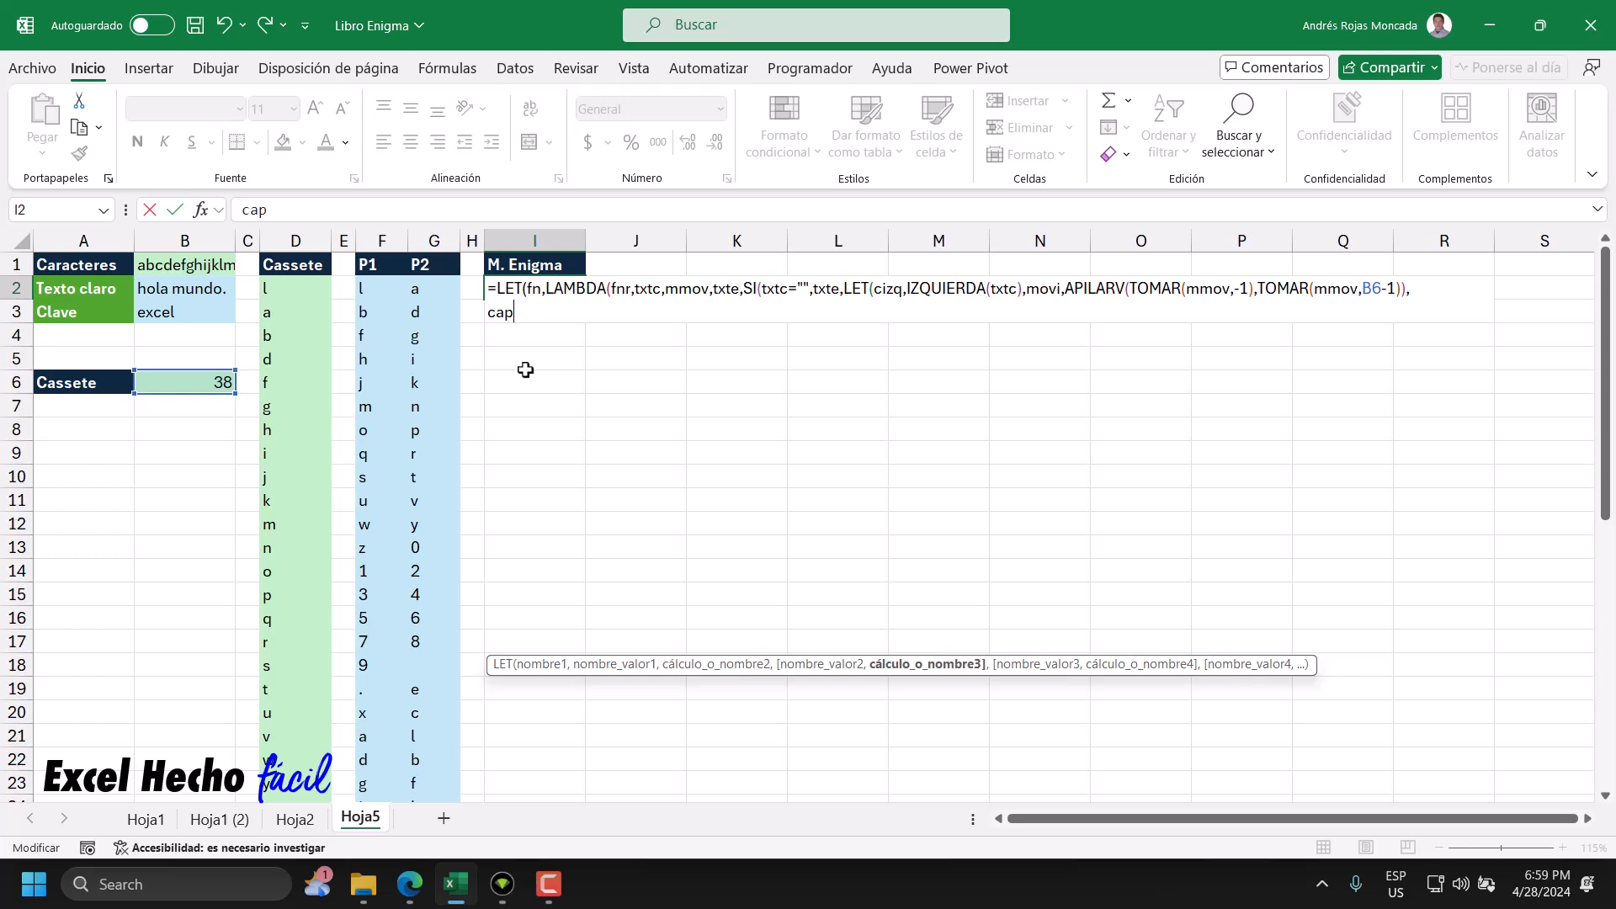
pyautogui.press('BackSpace')
pyautogui.write('rp,')
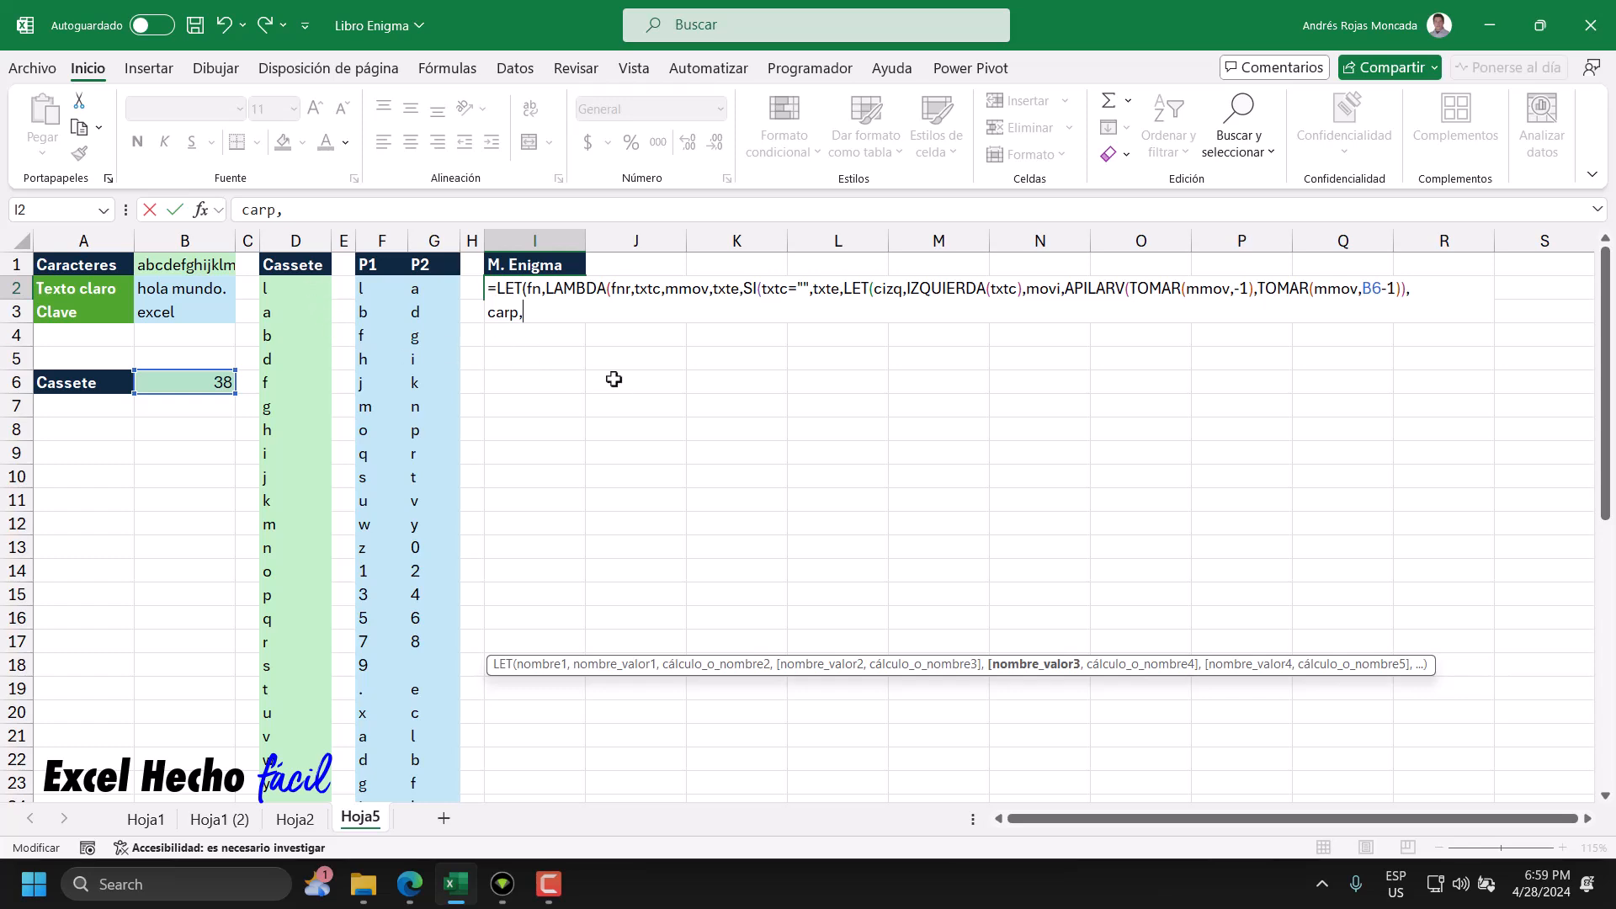
# - Begin the carp value with the COINCIDIRX function, using cizq as the lookup value
pyautogui.write('coi')
pyautogui.press('Down')
pyautogui.press('Tab')
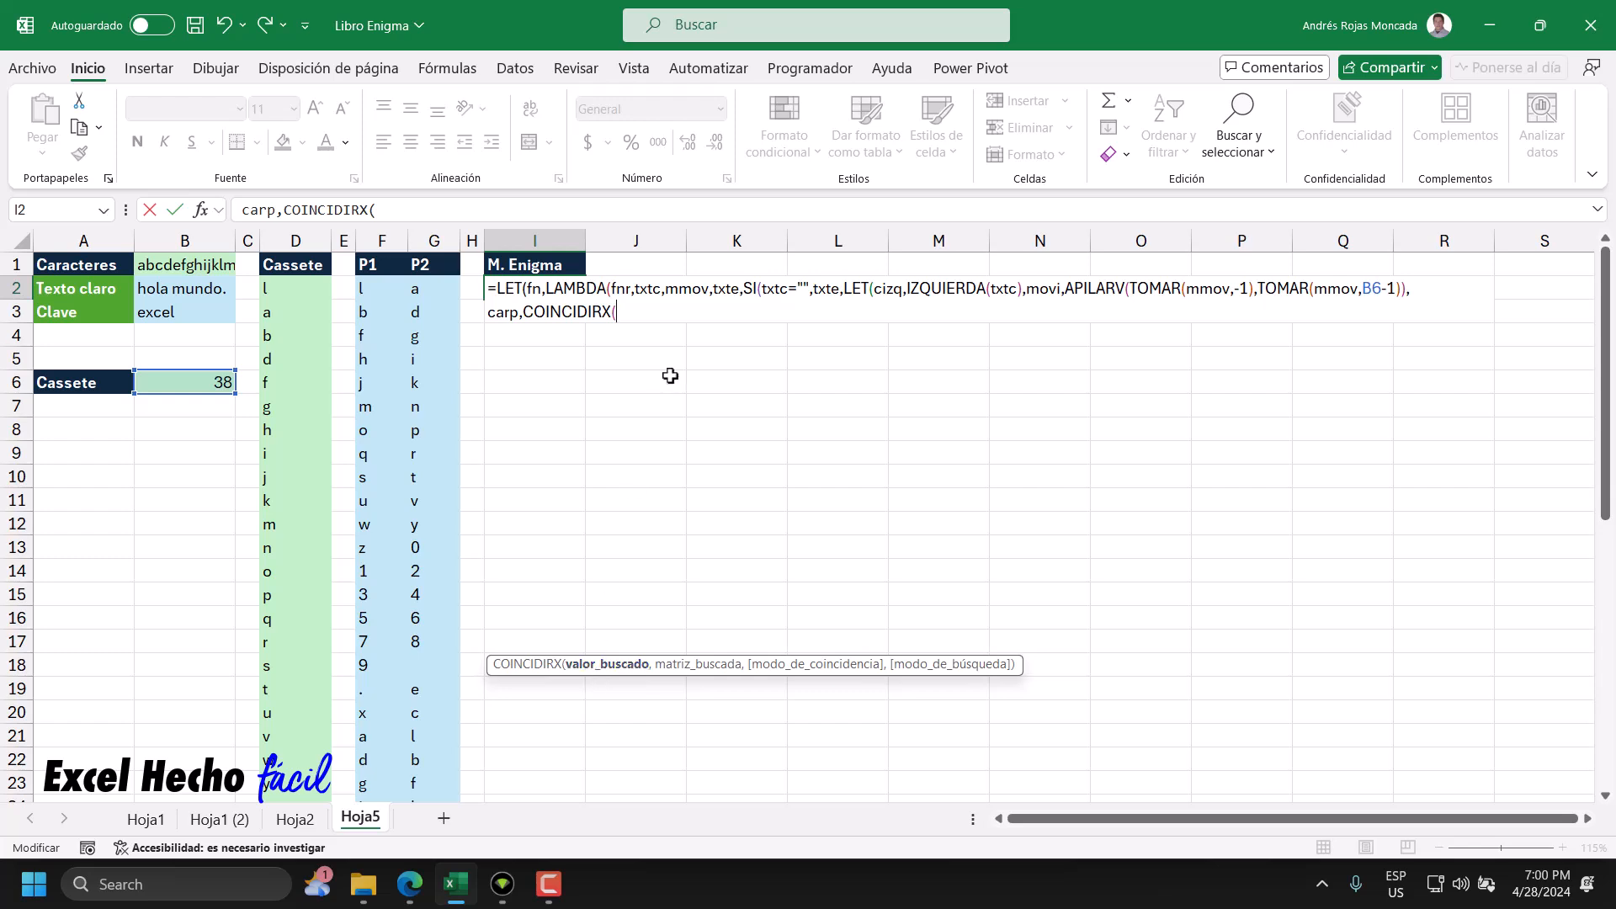
pyautogui.moveTo(902, 289); pyautogui.dragTo(875, 287)
pyautogui.click(625, 313)
pyautogui.write('cizq,')
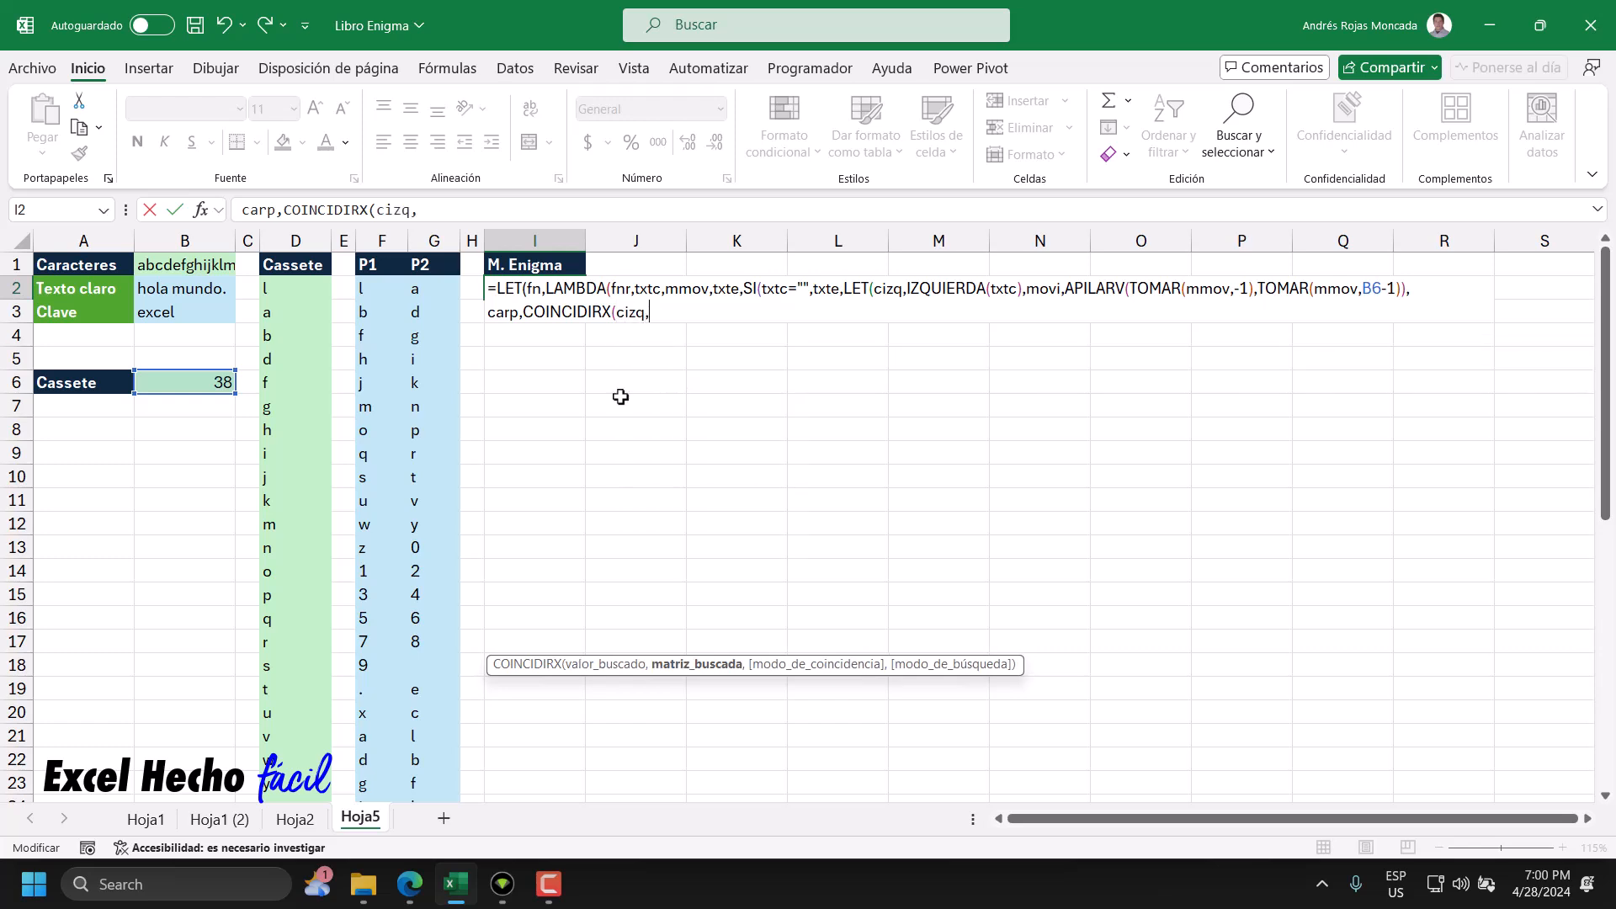
# - Use the spilled Cassete range D2# as COINCIDIRX's lookup array and close the function
pyautogui.click(324, 287)
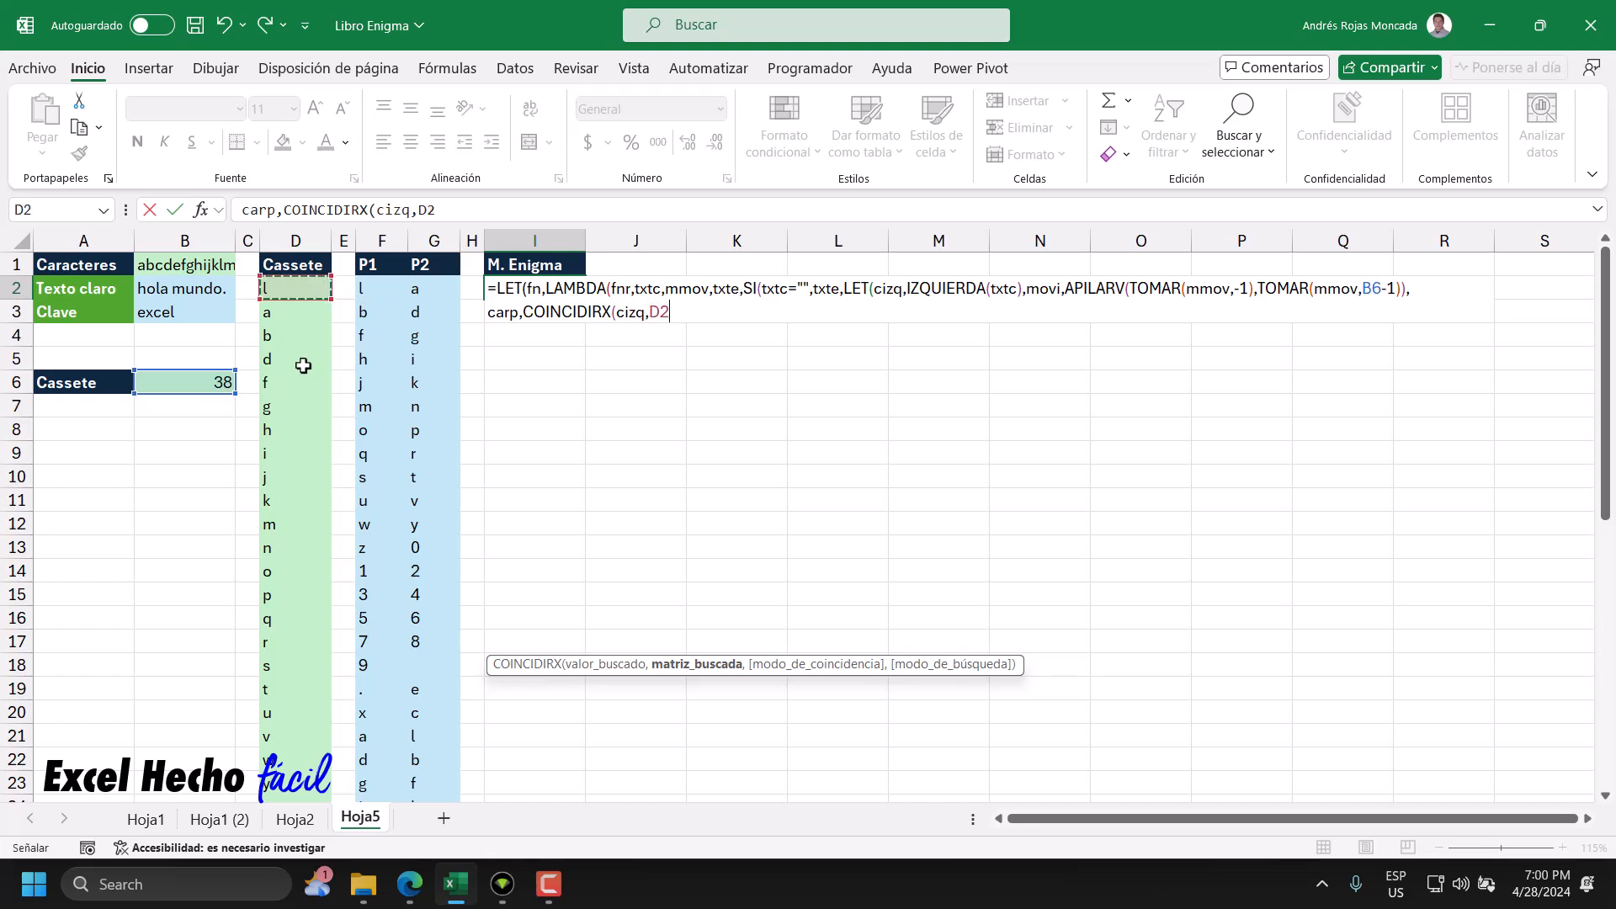
pyautogui.hotkey('ctrl', 'shift', 'Down')
pyautogui.scroll(4, 303, 365)
pyautogui.scroll(2, 303, 365)
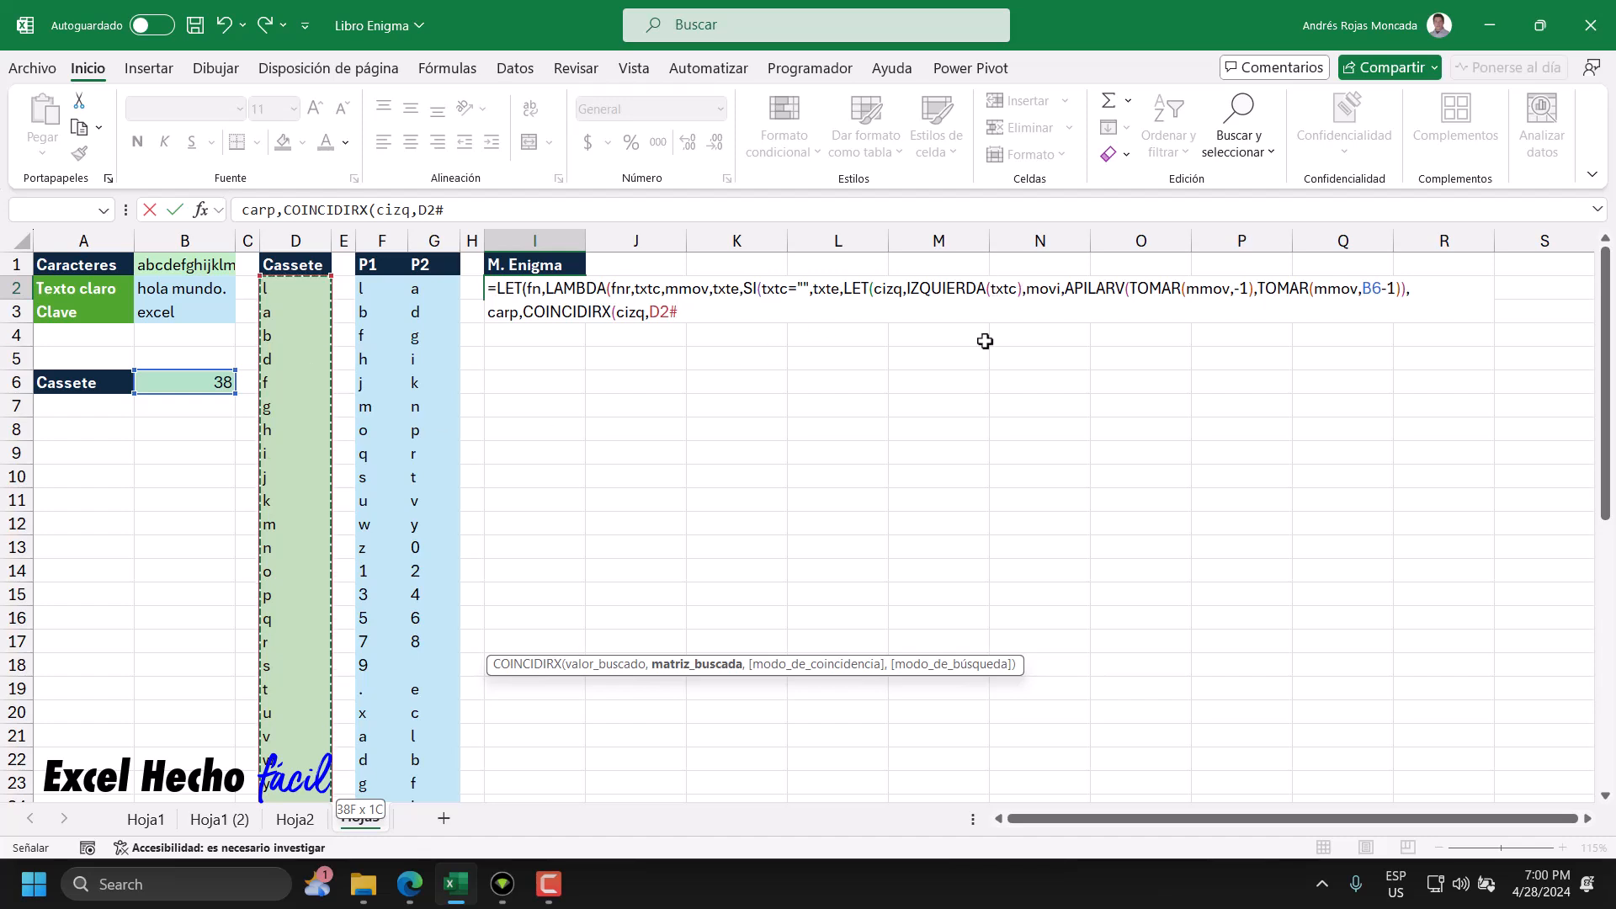
pyautogui.write(')')
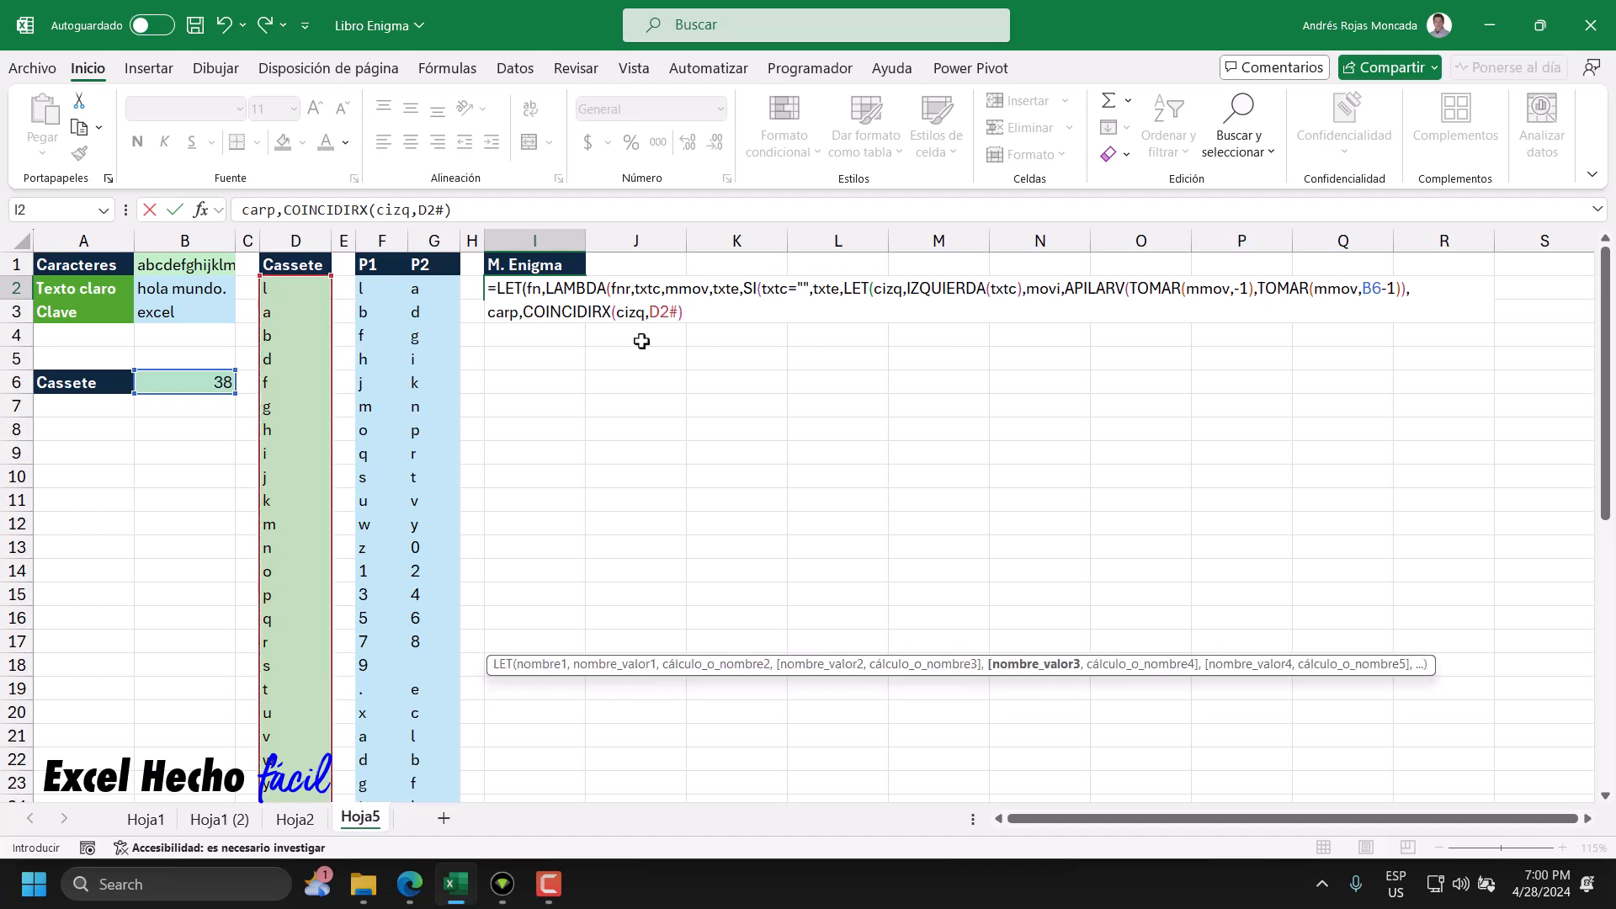
# - Wrap COINCIDIRX in an INDICE function with movi as the array, so the match supplies the row number
pyautogui.moveTo(523, 312); pyautogui.dragTo(754, 312)
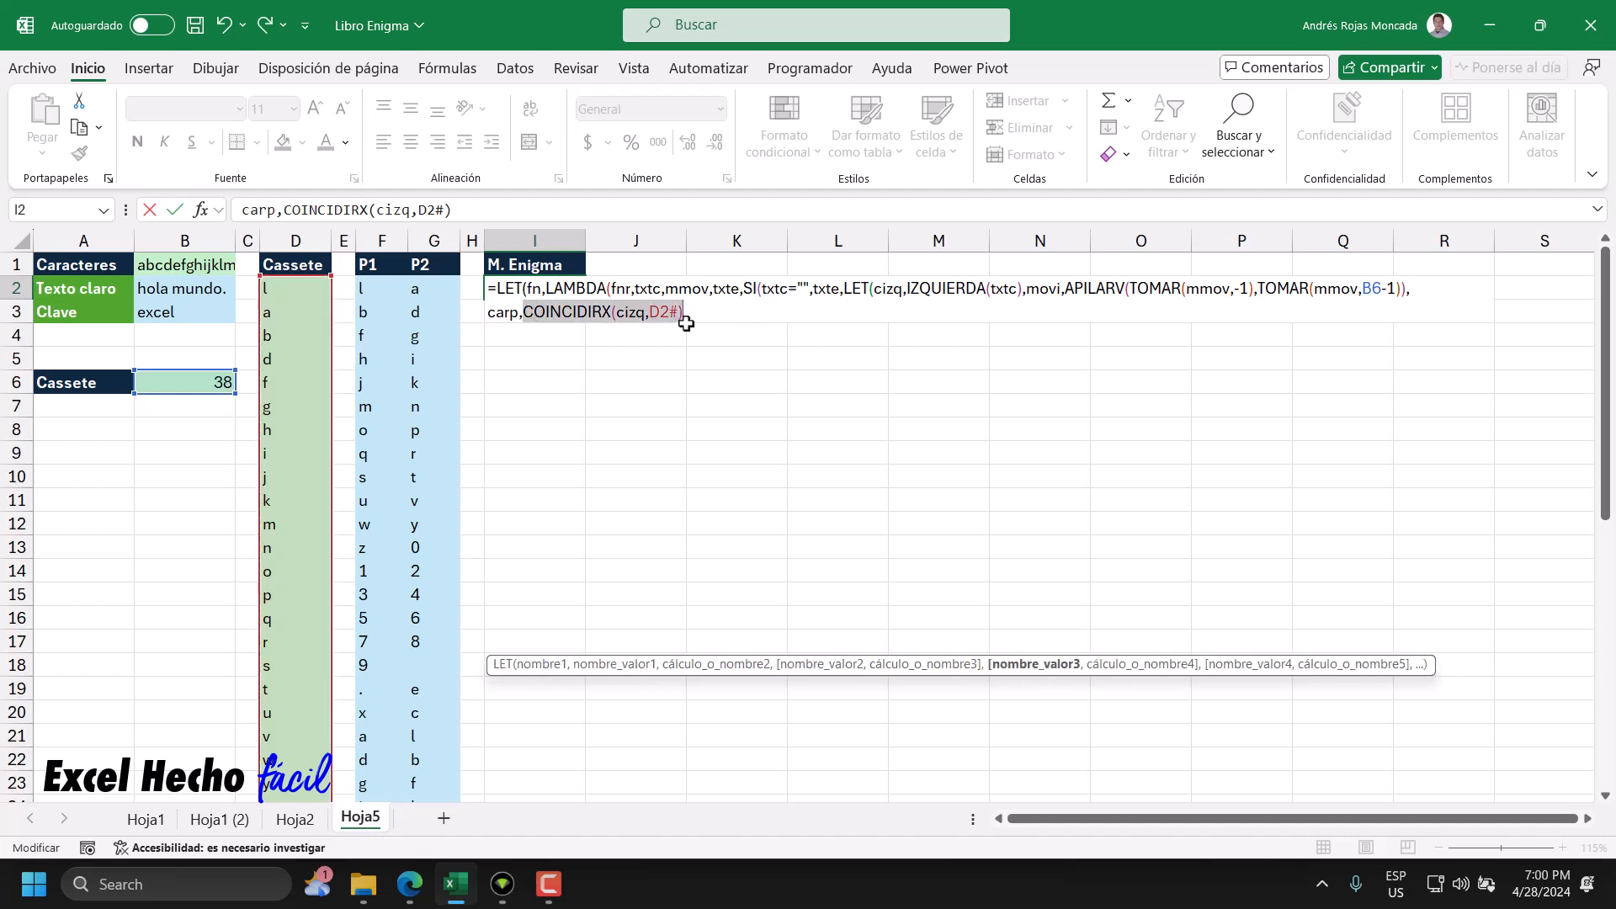
pyautogui.click(523, 312)
pyautogui.write('INDICE(')
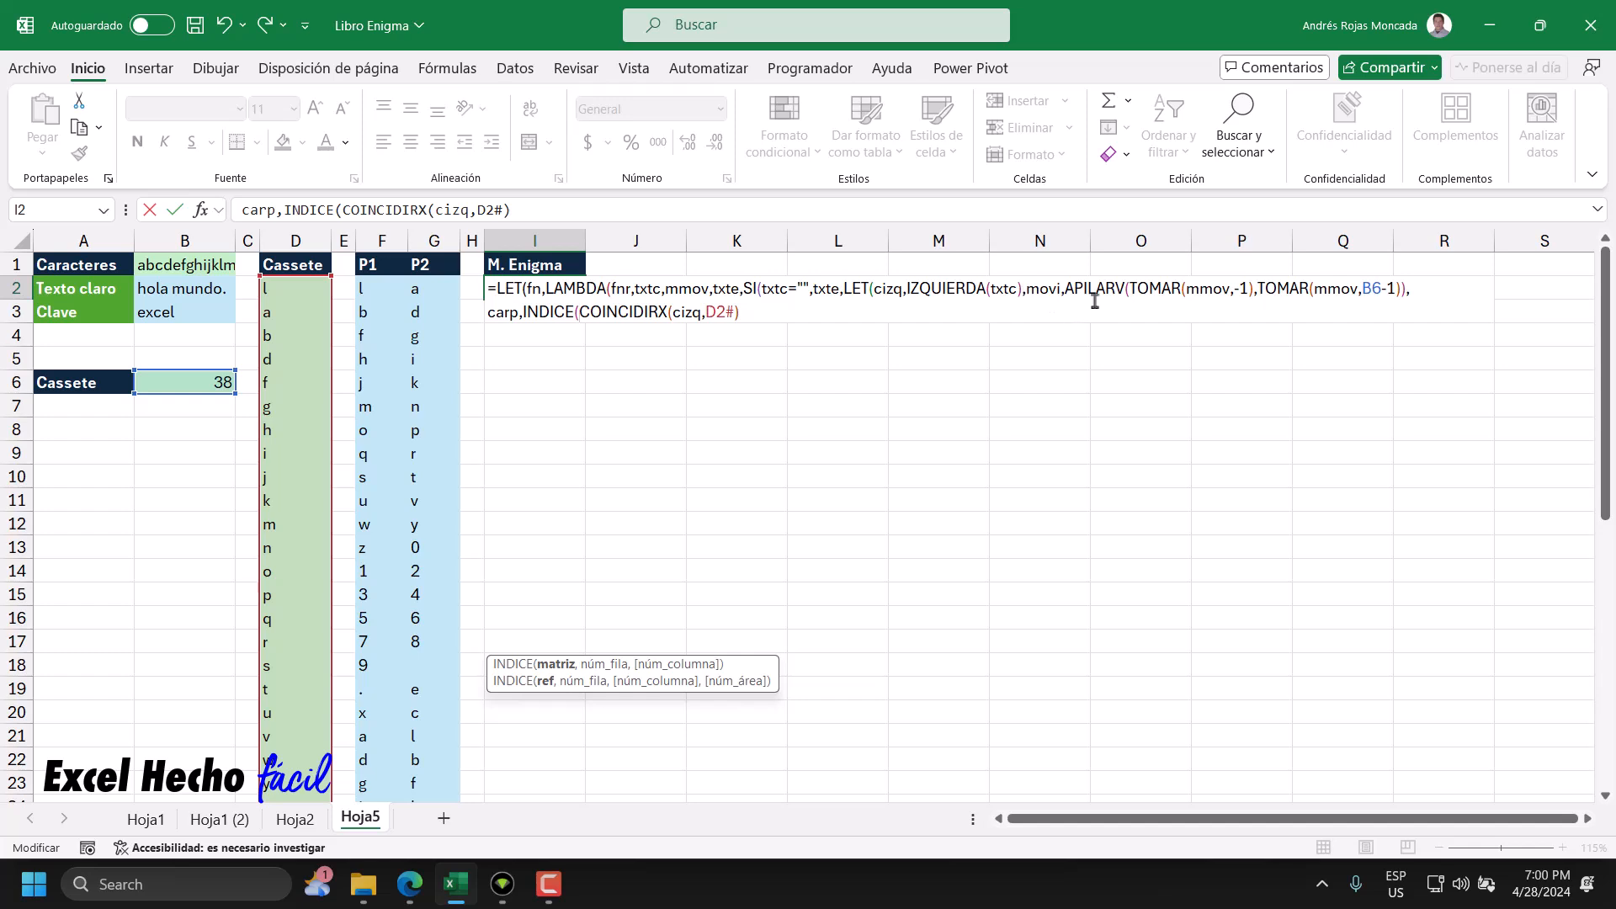
pyautogui.write('mov')
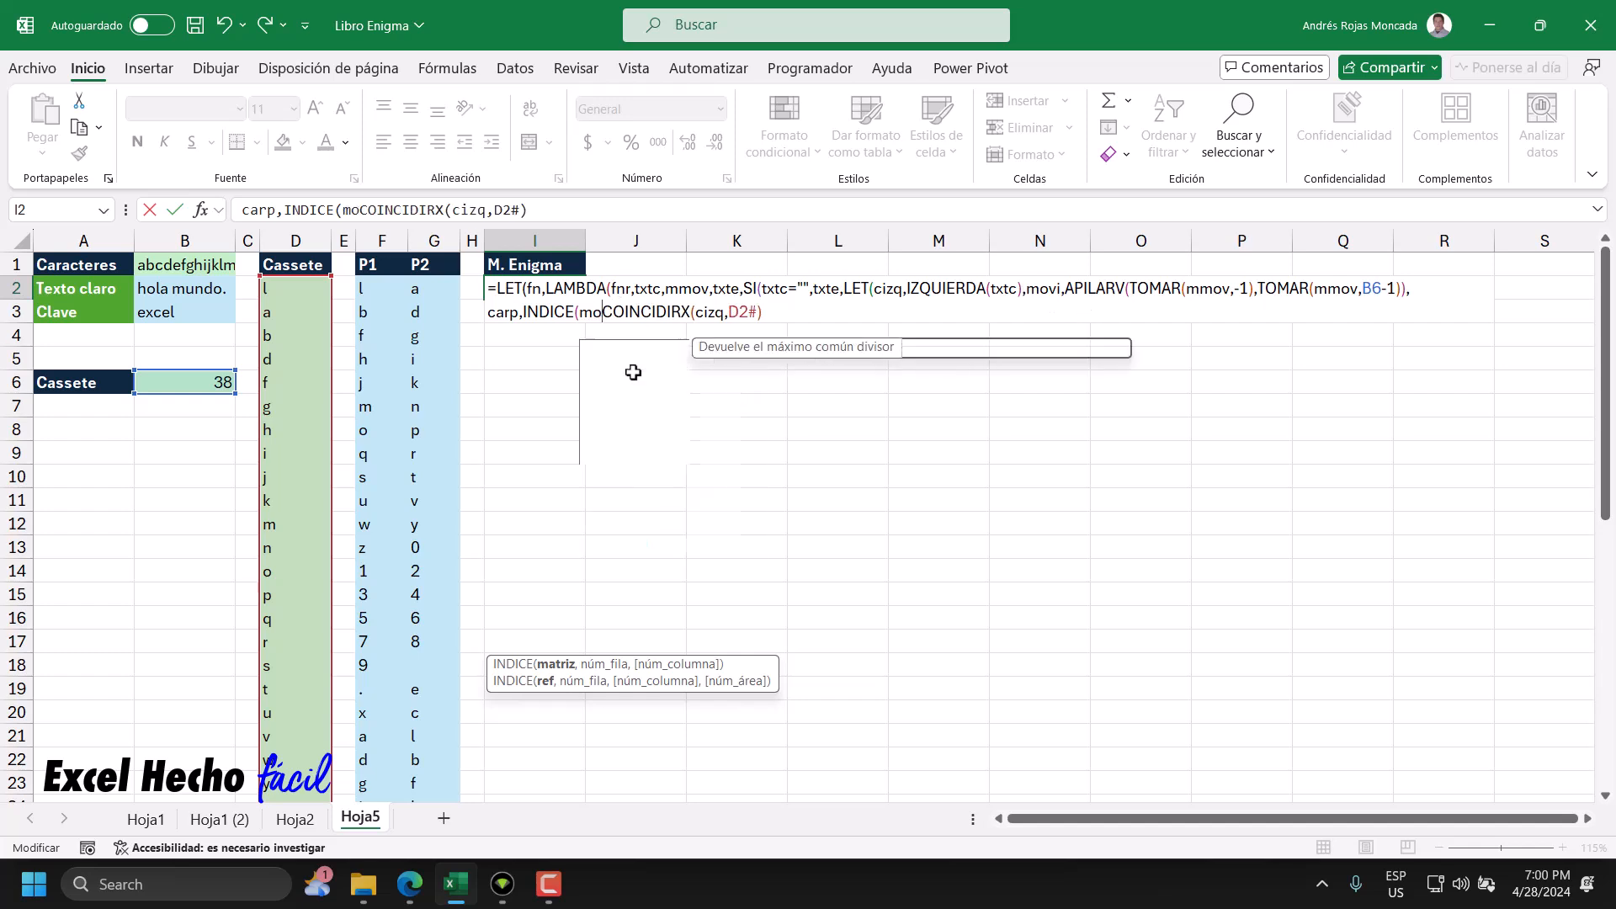
pyautogui.write('i,')
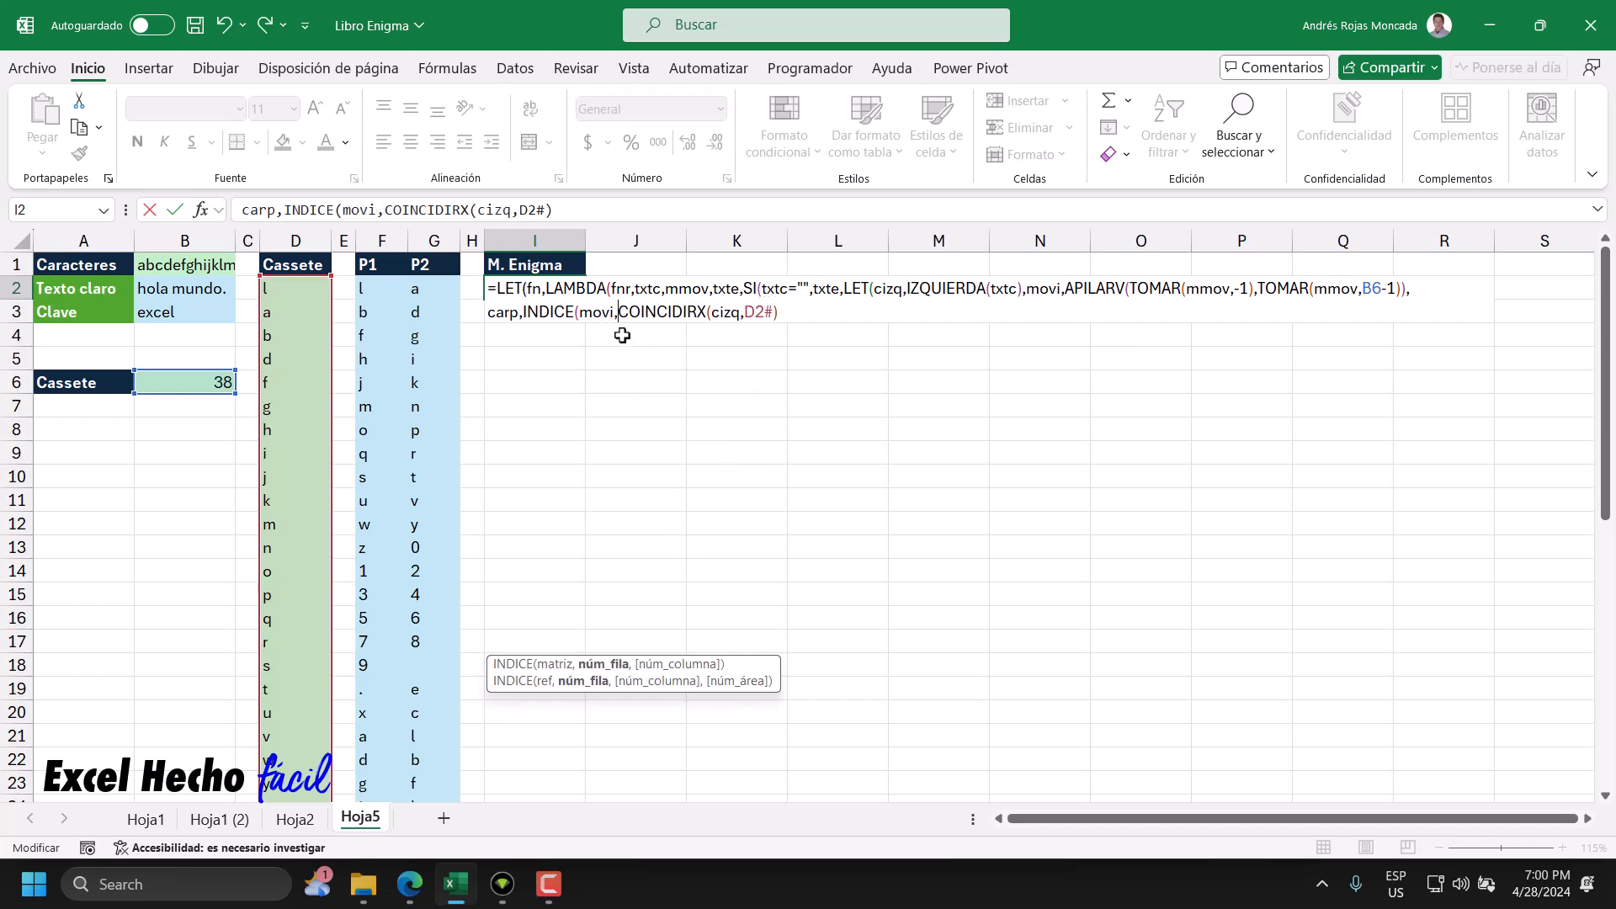
# - Close the INDICE function to complete the carp value and move on to the nested LET's next argument
pyautogui.moveTo(617, 312); pyautogui.dragTo(782, 313)
pyautogui.click(783, 312)
pyautogui.moveTo(520, 313); pyautogui.dragTo(490, 316)
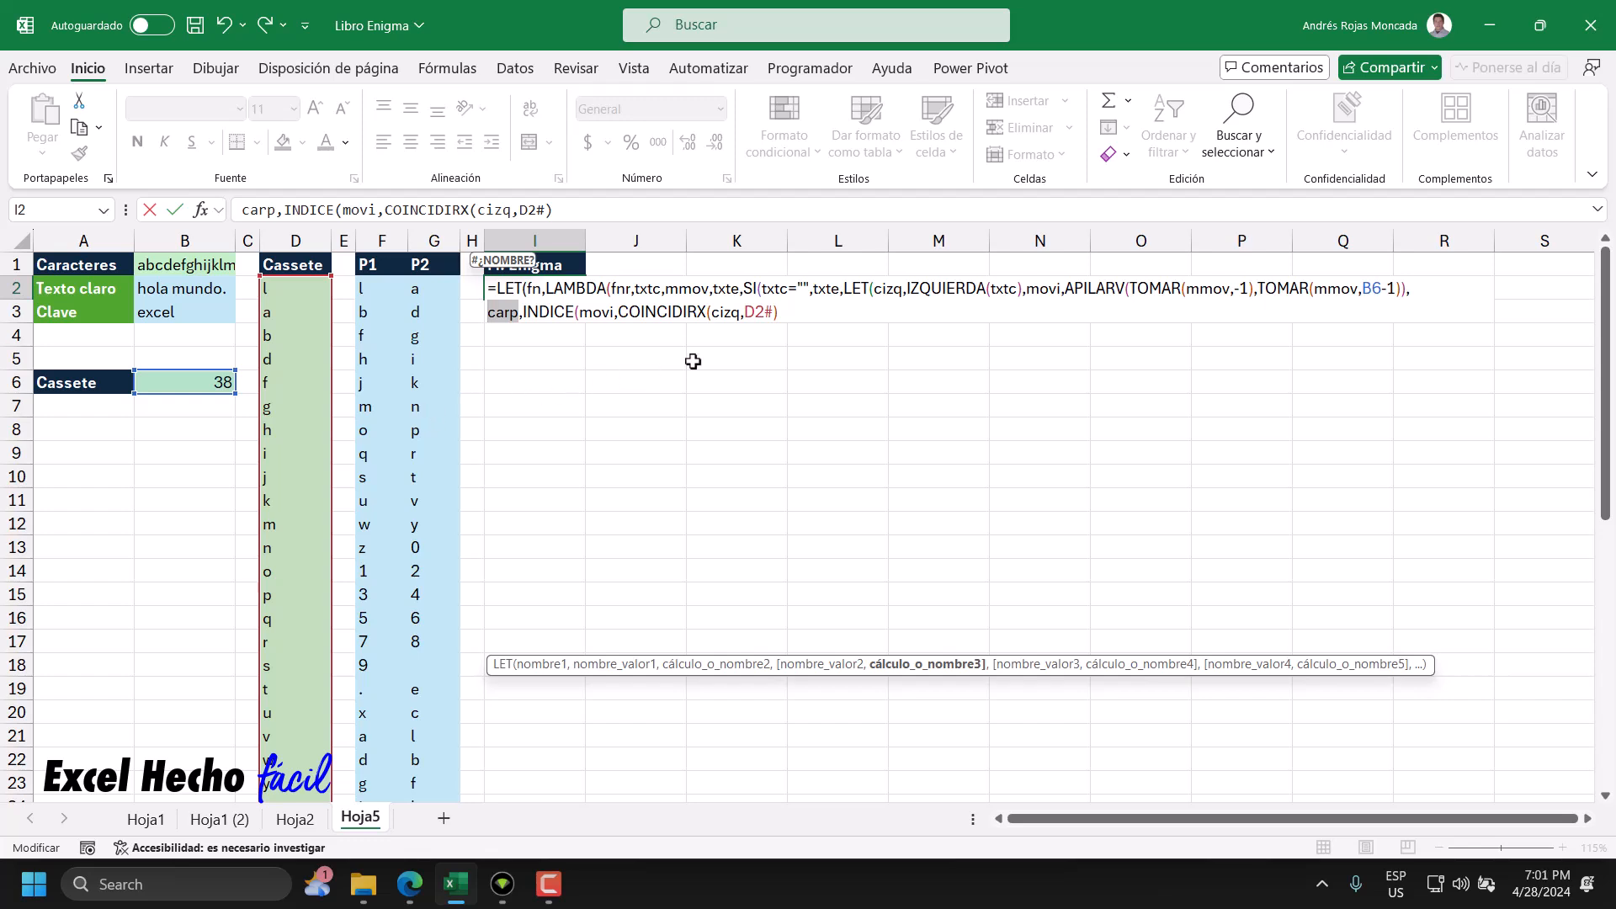
pyautogui.click(779, 315)
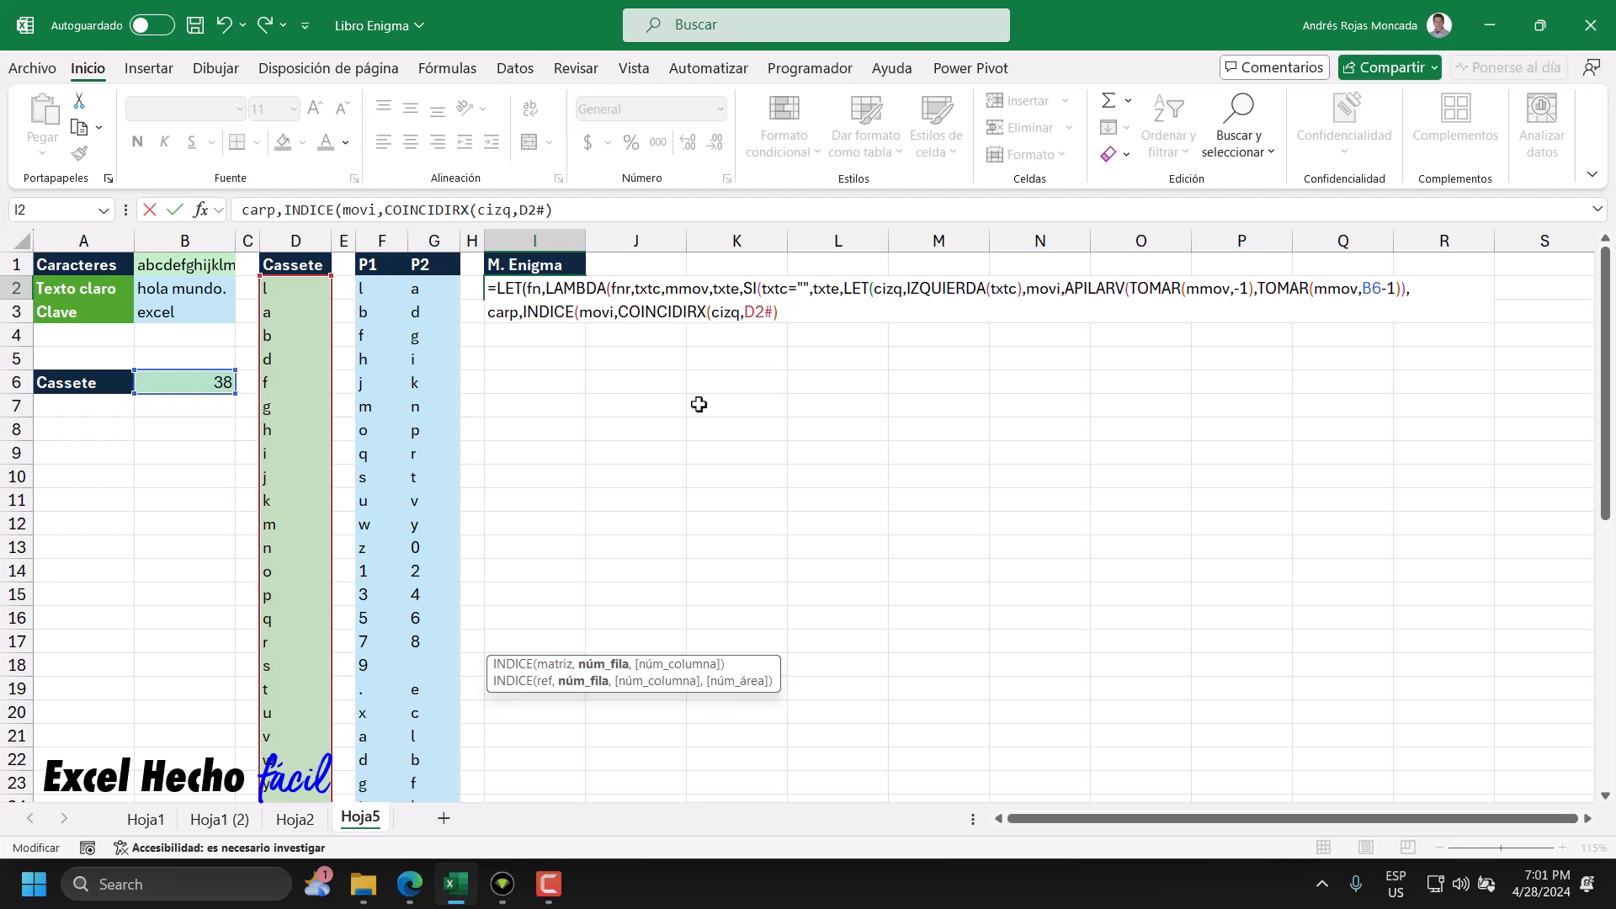
pyautogui.write(')')
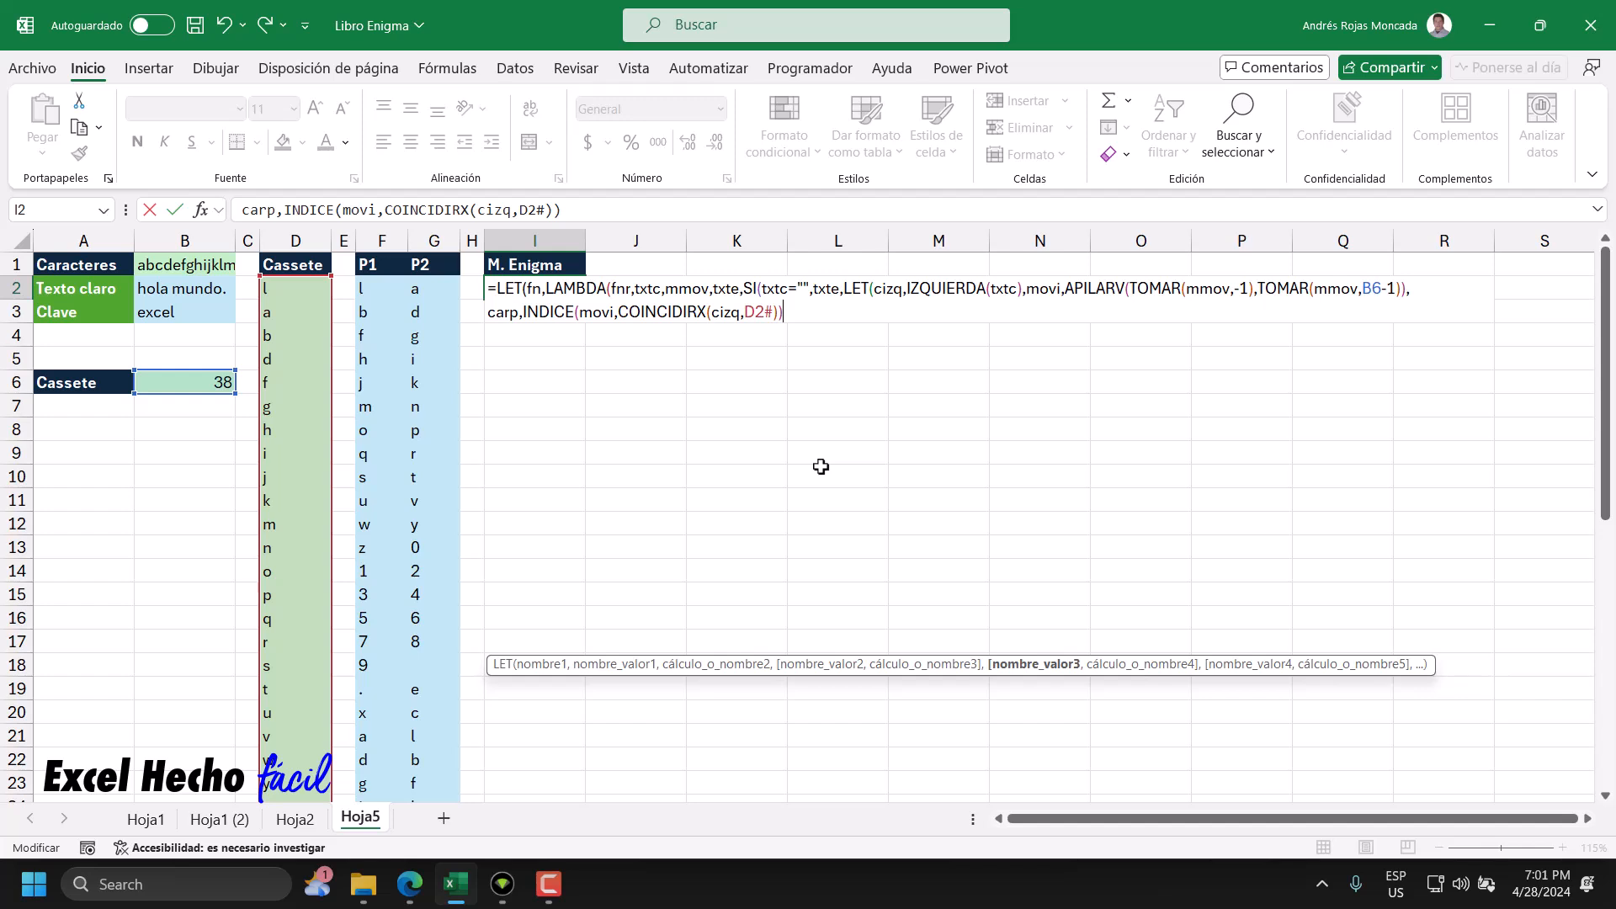
pyautogui.write(',')
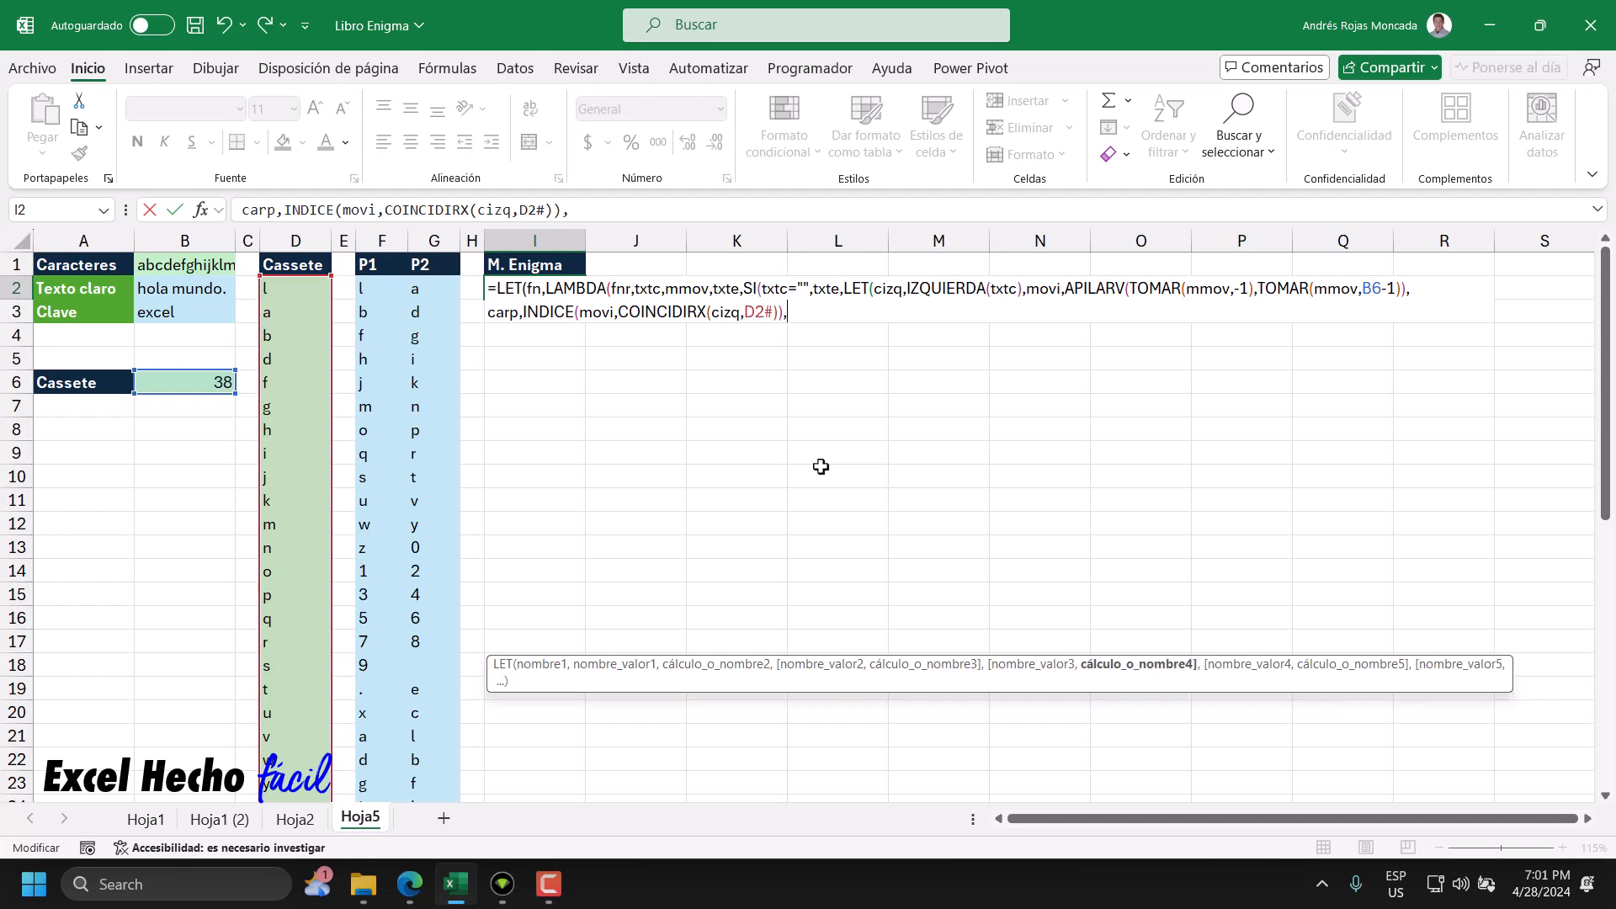
# - Add a BUSCARX function as the nested LET's next argument, with carp as the lookup value
pyautogui.write('bu')
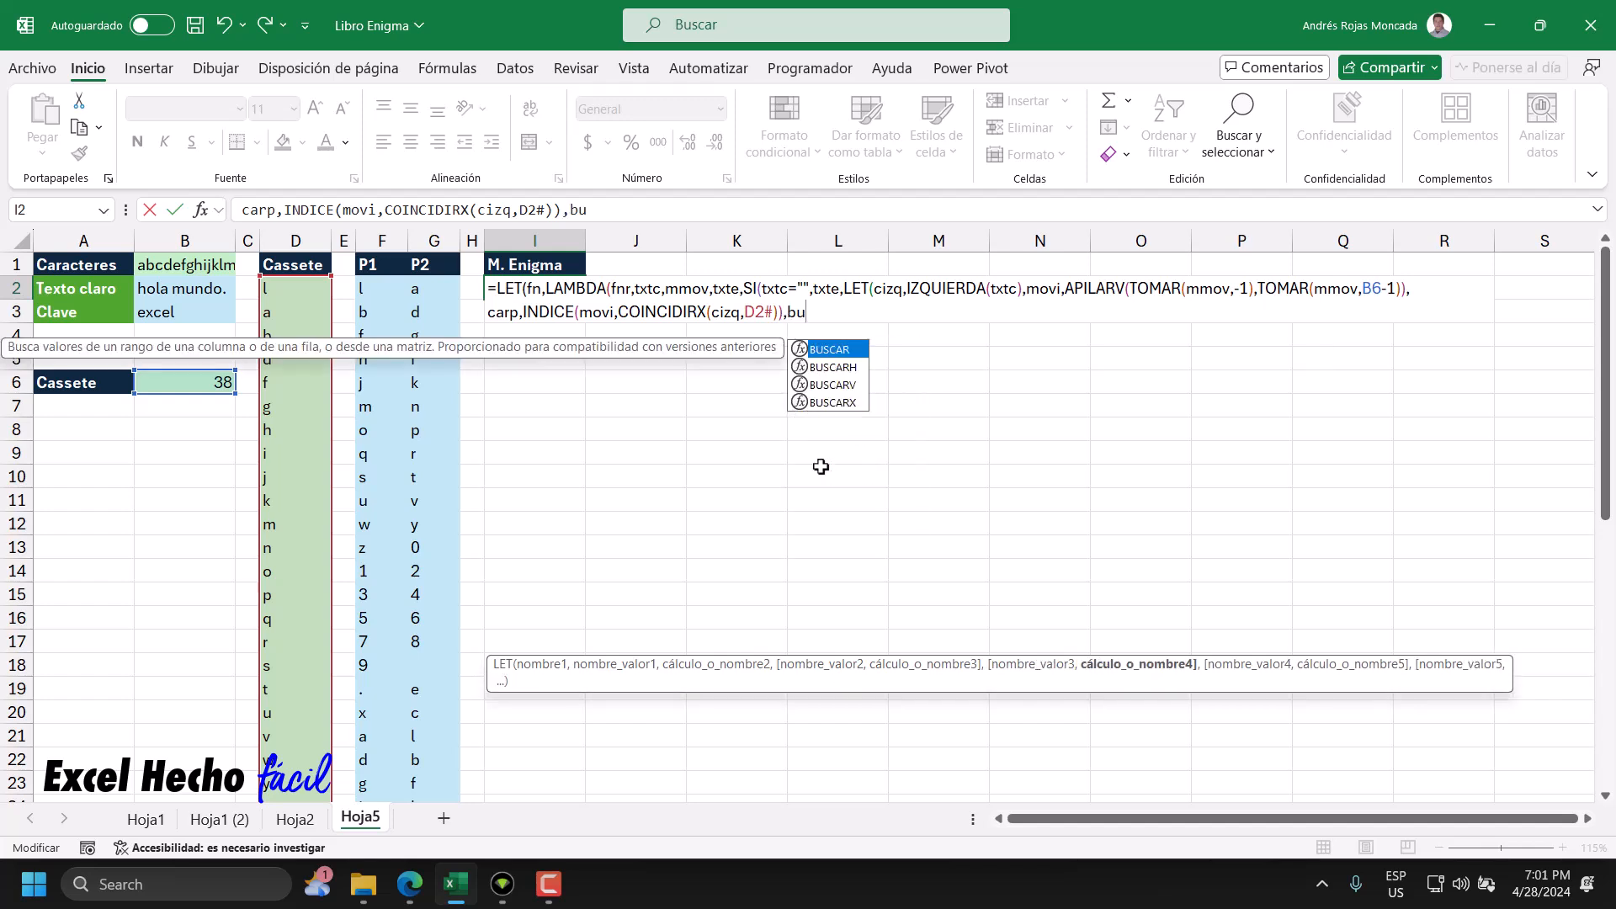
pyautogui.press('Down')
pyautogui.press('Down')
pyautogui.press('Down')
pyautogui.press('Tab')
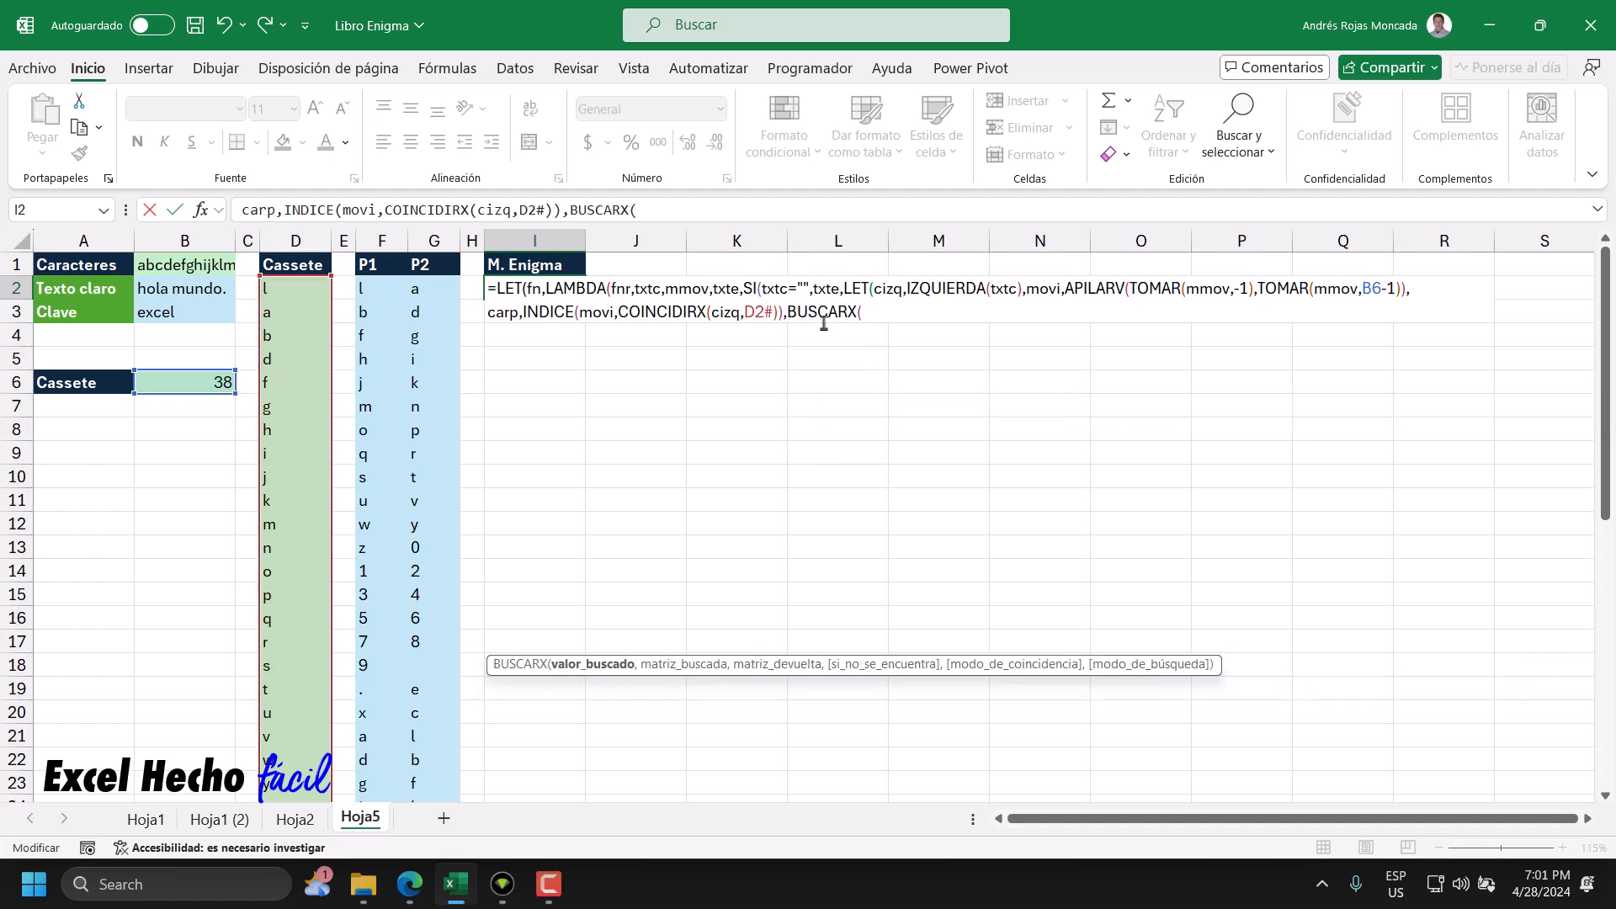
pyautogui.write('carp')
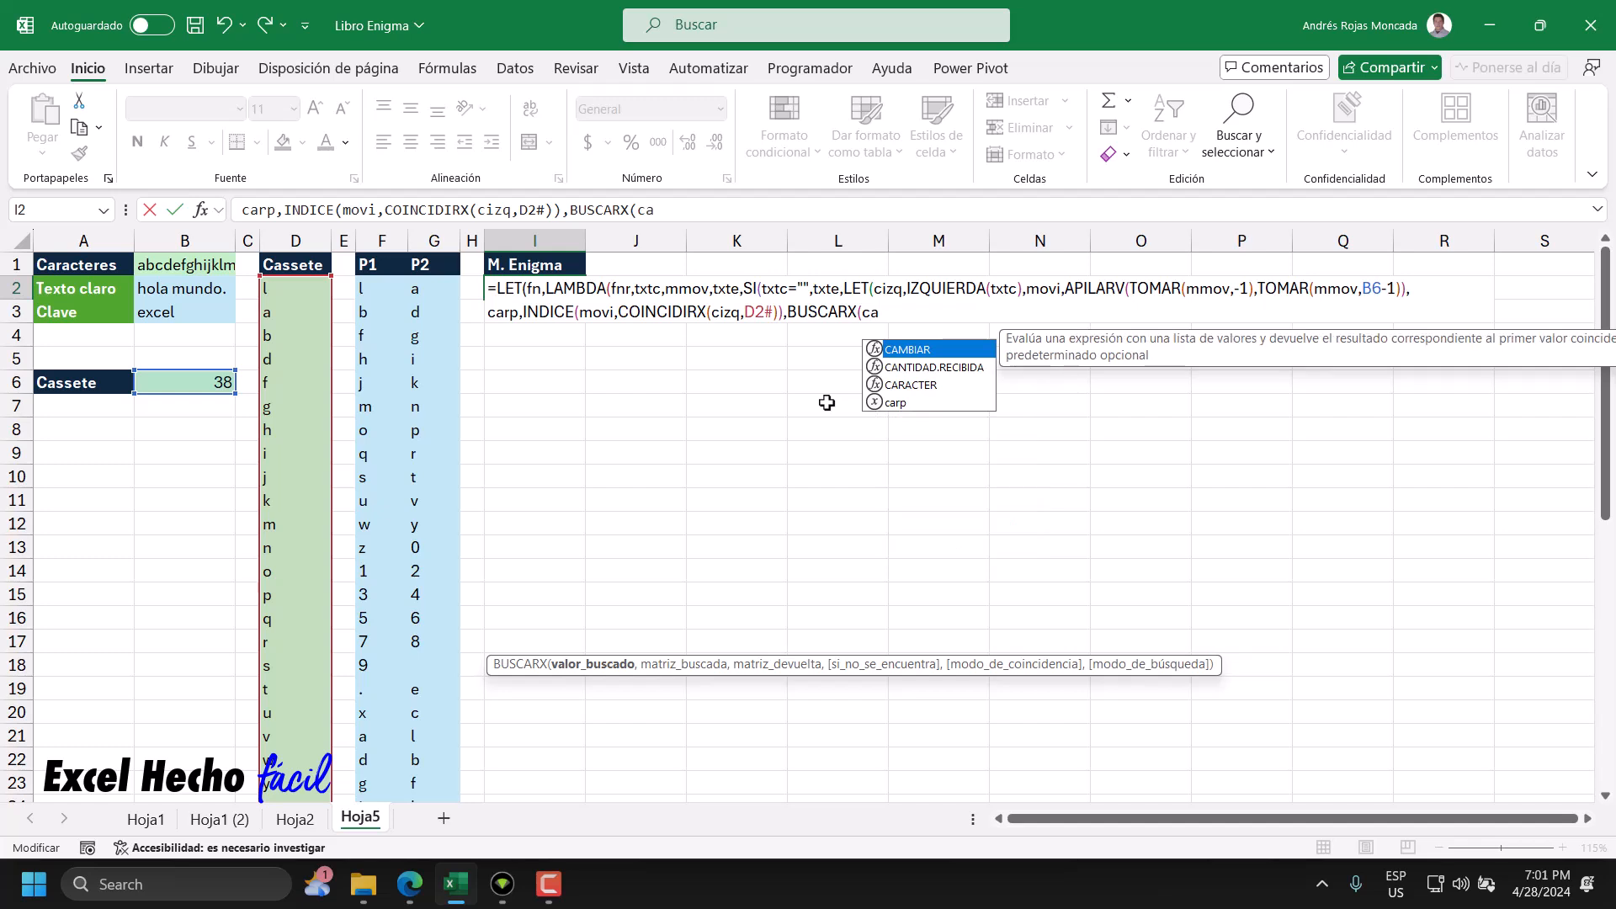
pyautogui.write(',')
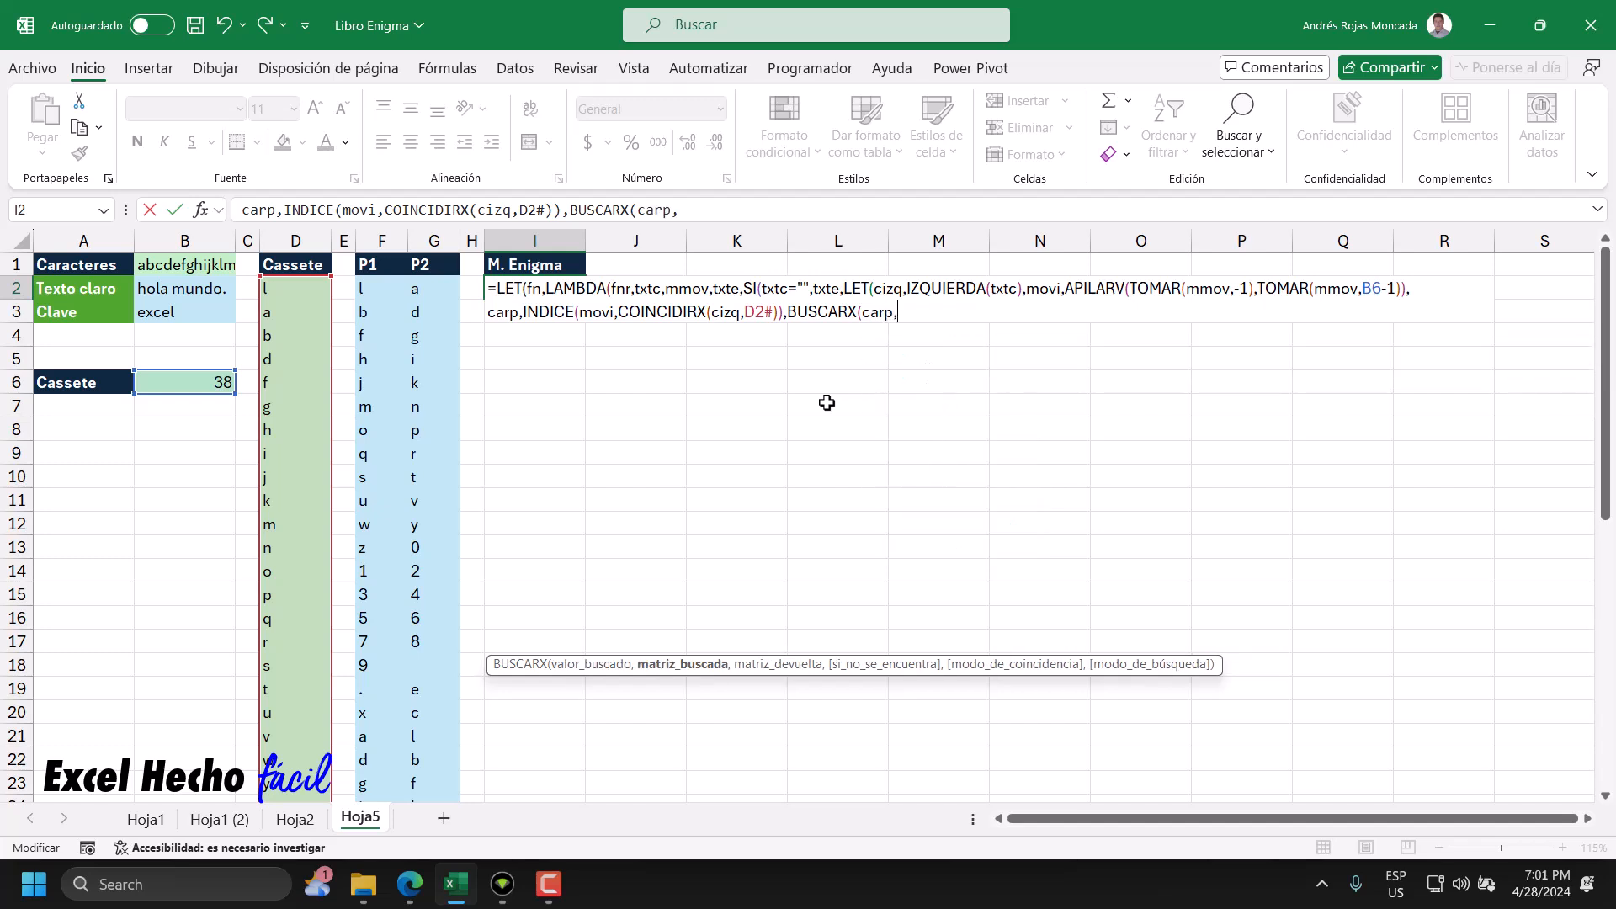
# - Name the BUSCARX calculation cpari by inserting the name and a separator before it in the nested LET
pyautogui.click(787, 317)
pyautogui.write('par,')
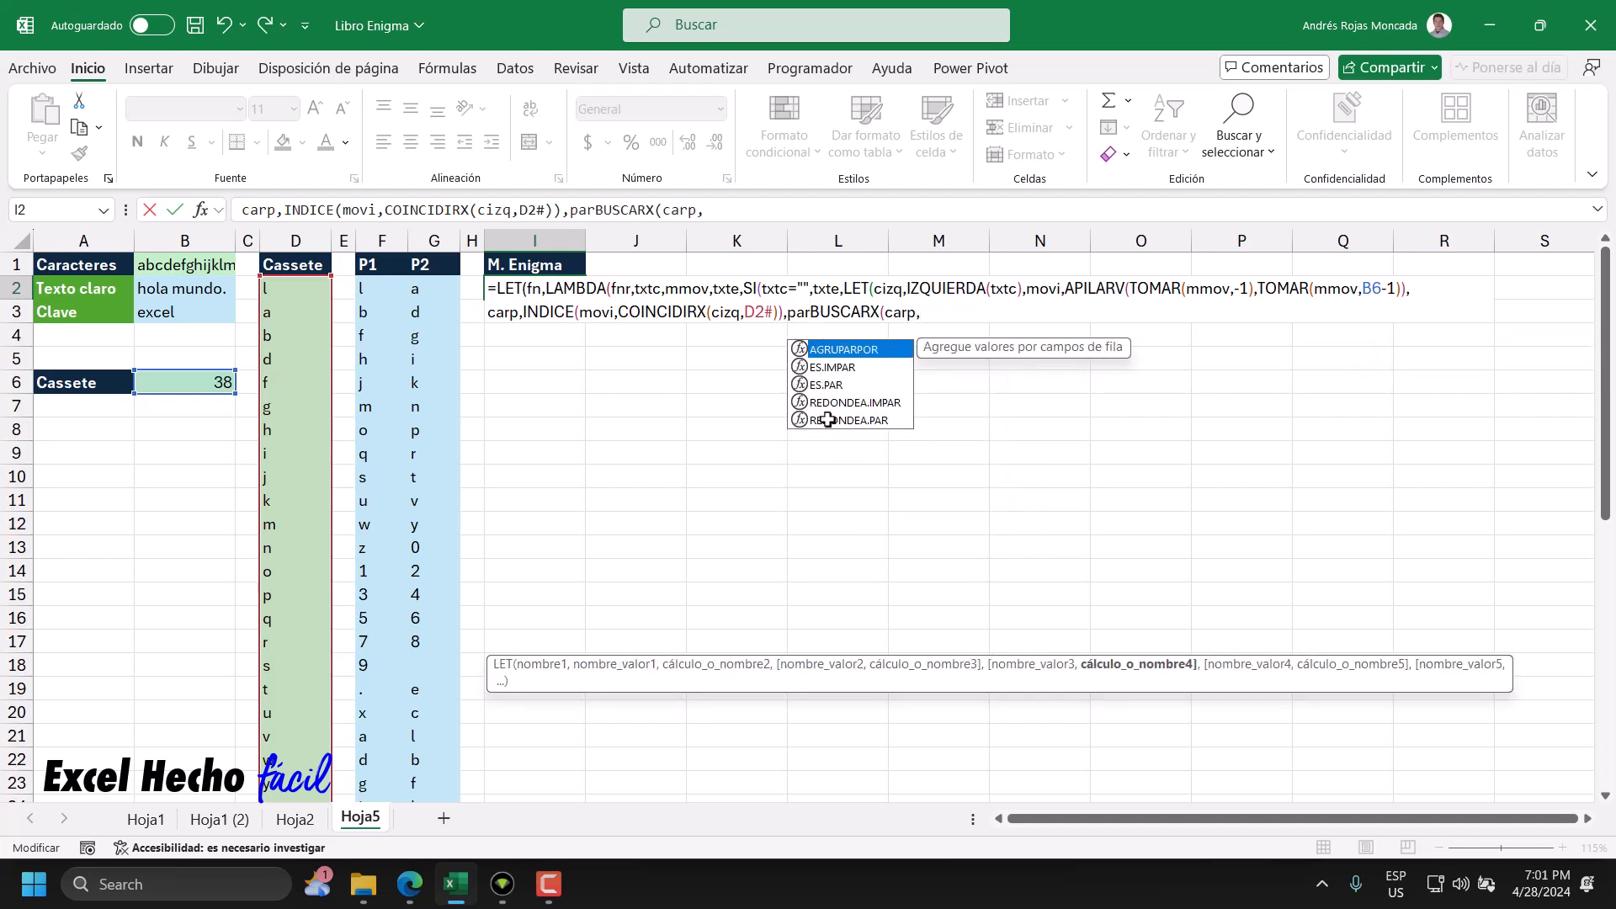
pyautogui.click(796, 316)
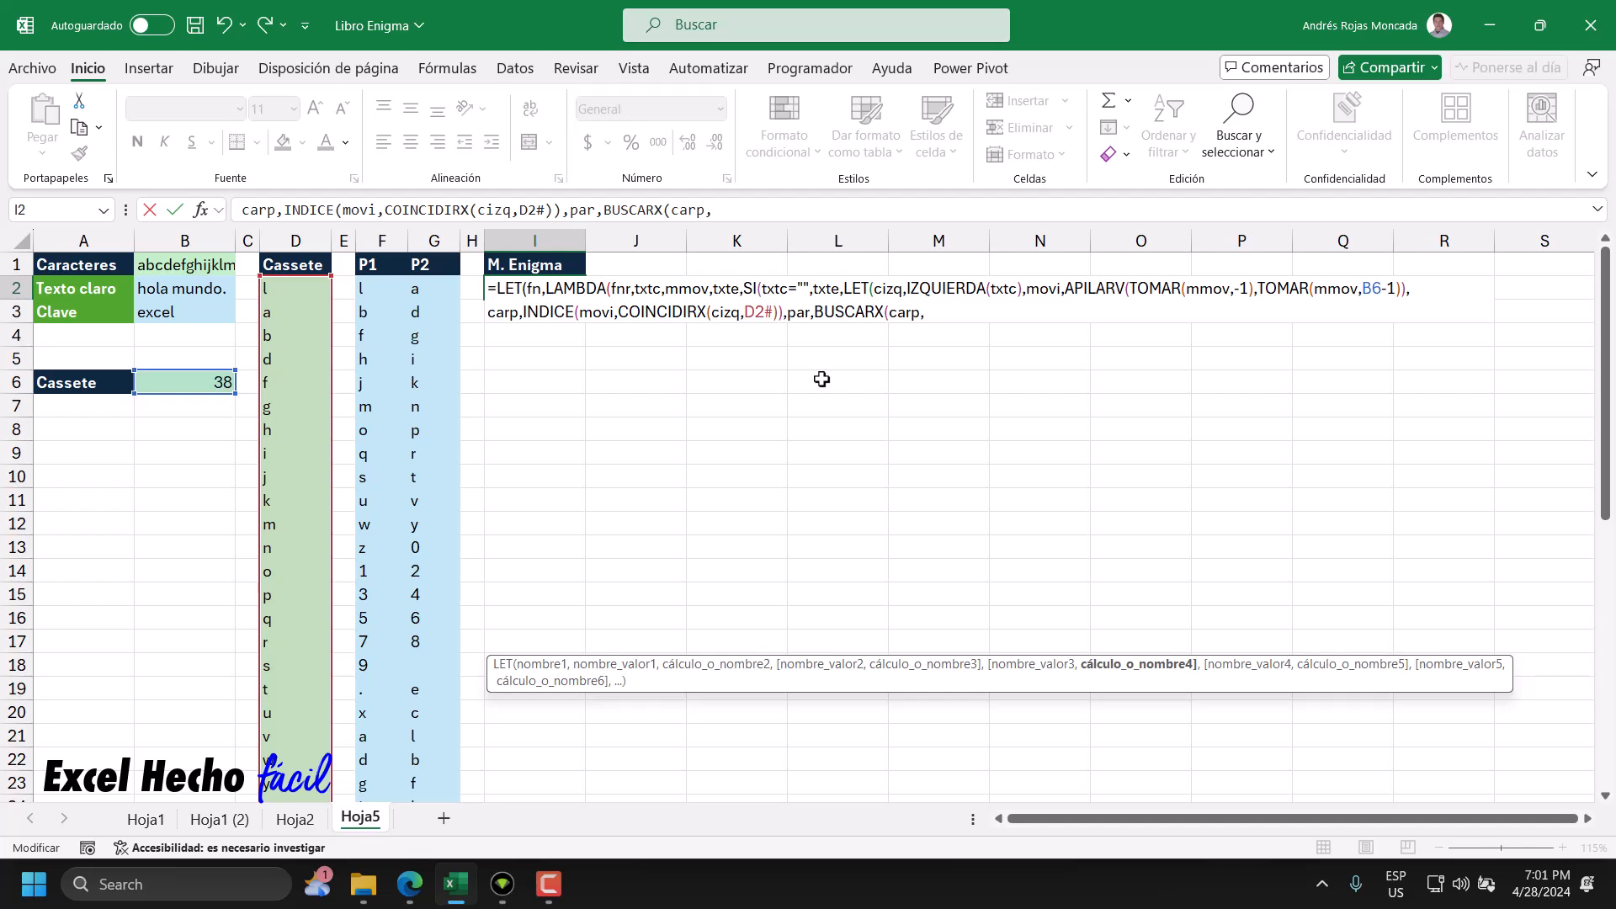
pyautogui.write('c')
pyautogui.press('Escape')
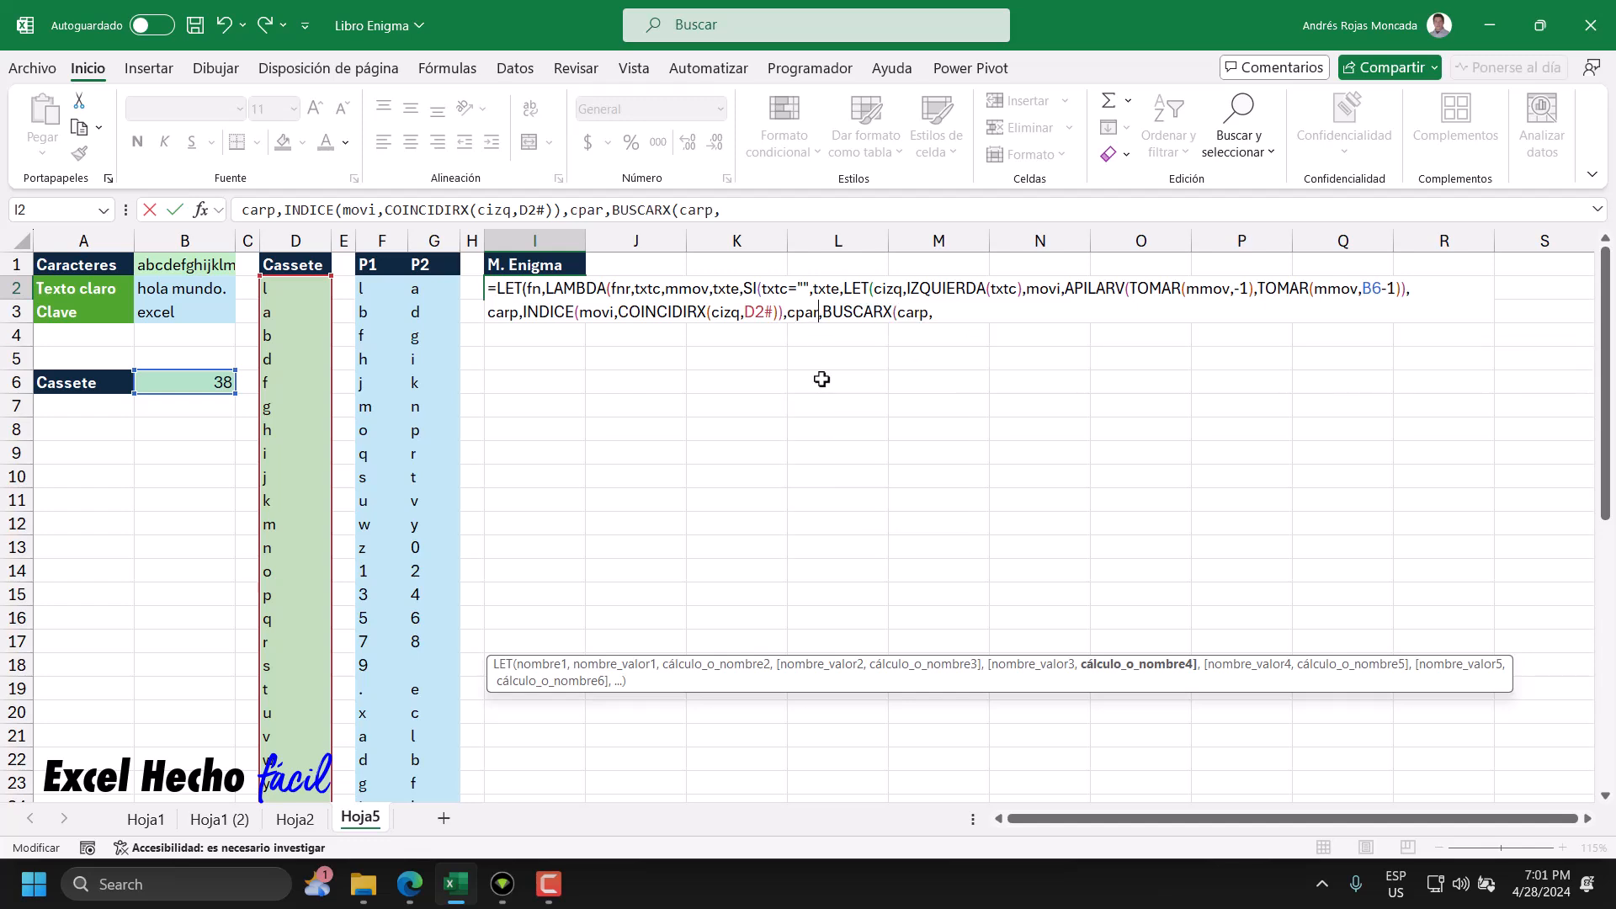
pyautogui.write('i')
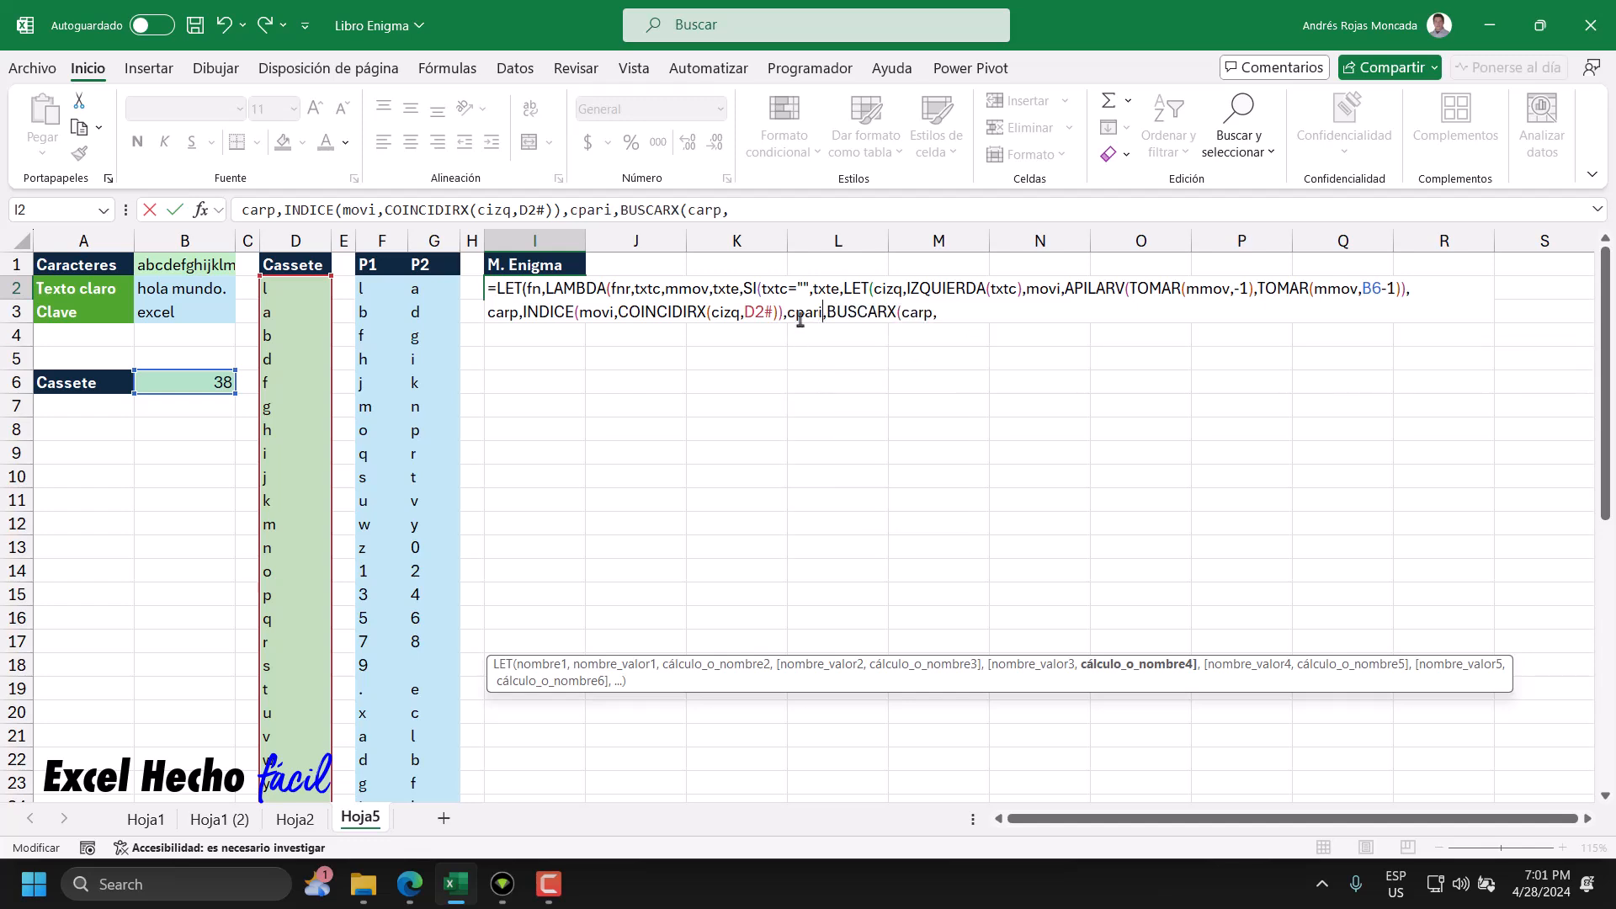
pyautogui.doubleClick(496, 313)
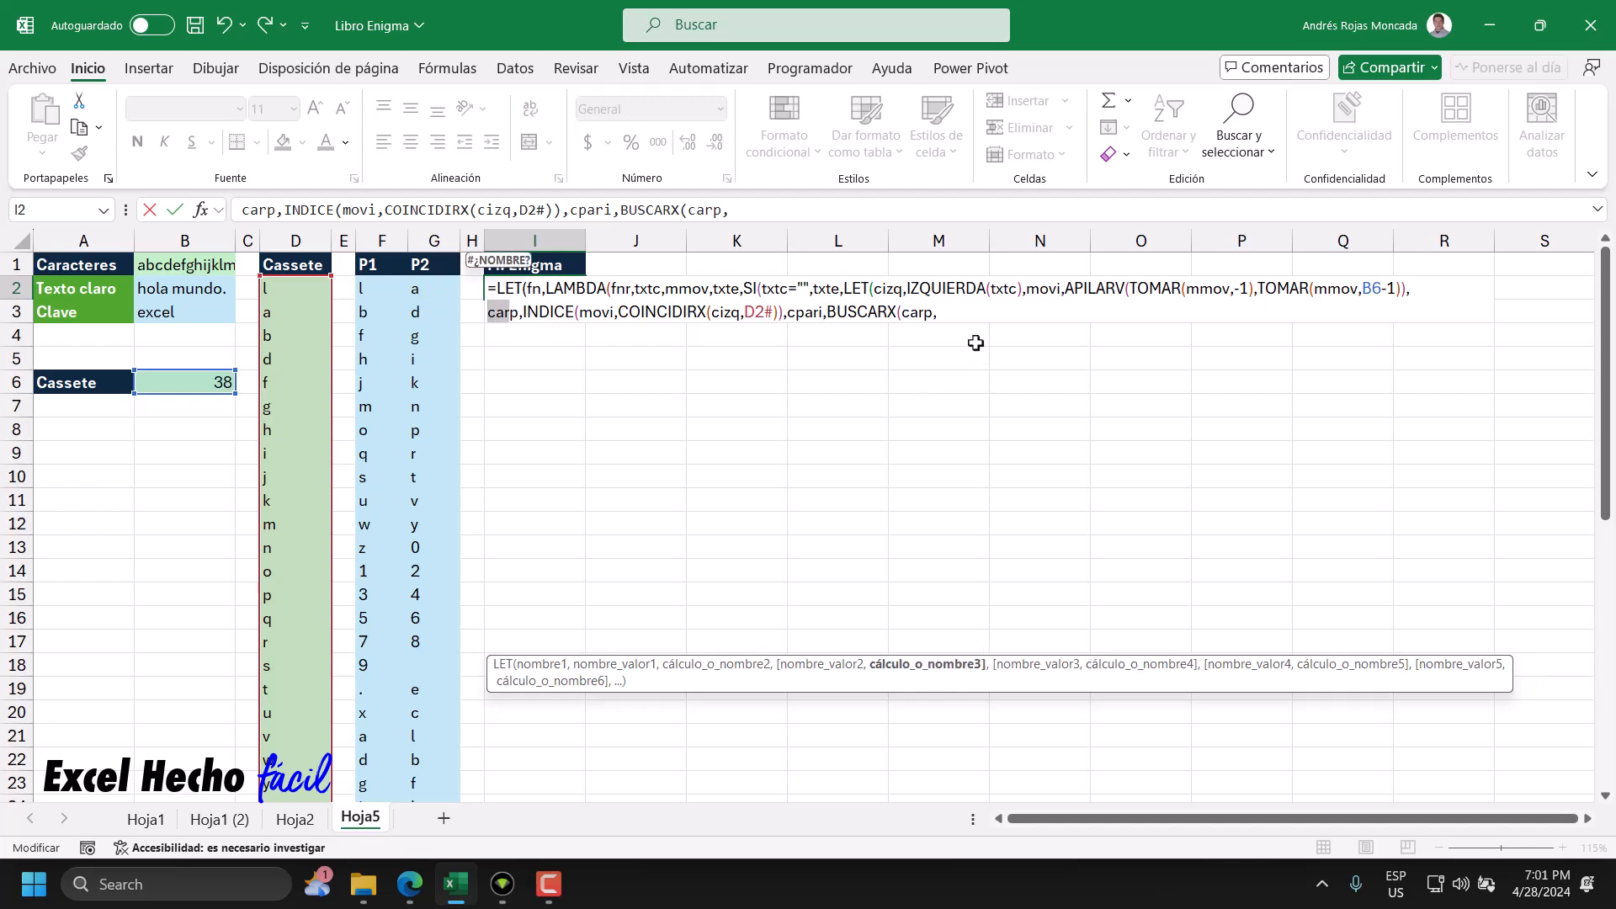
# - Use the P1 range F2:F39 as BUSCARX's lookup array and move on to its next argument
pyautogui.click(947, 314)
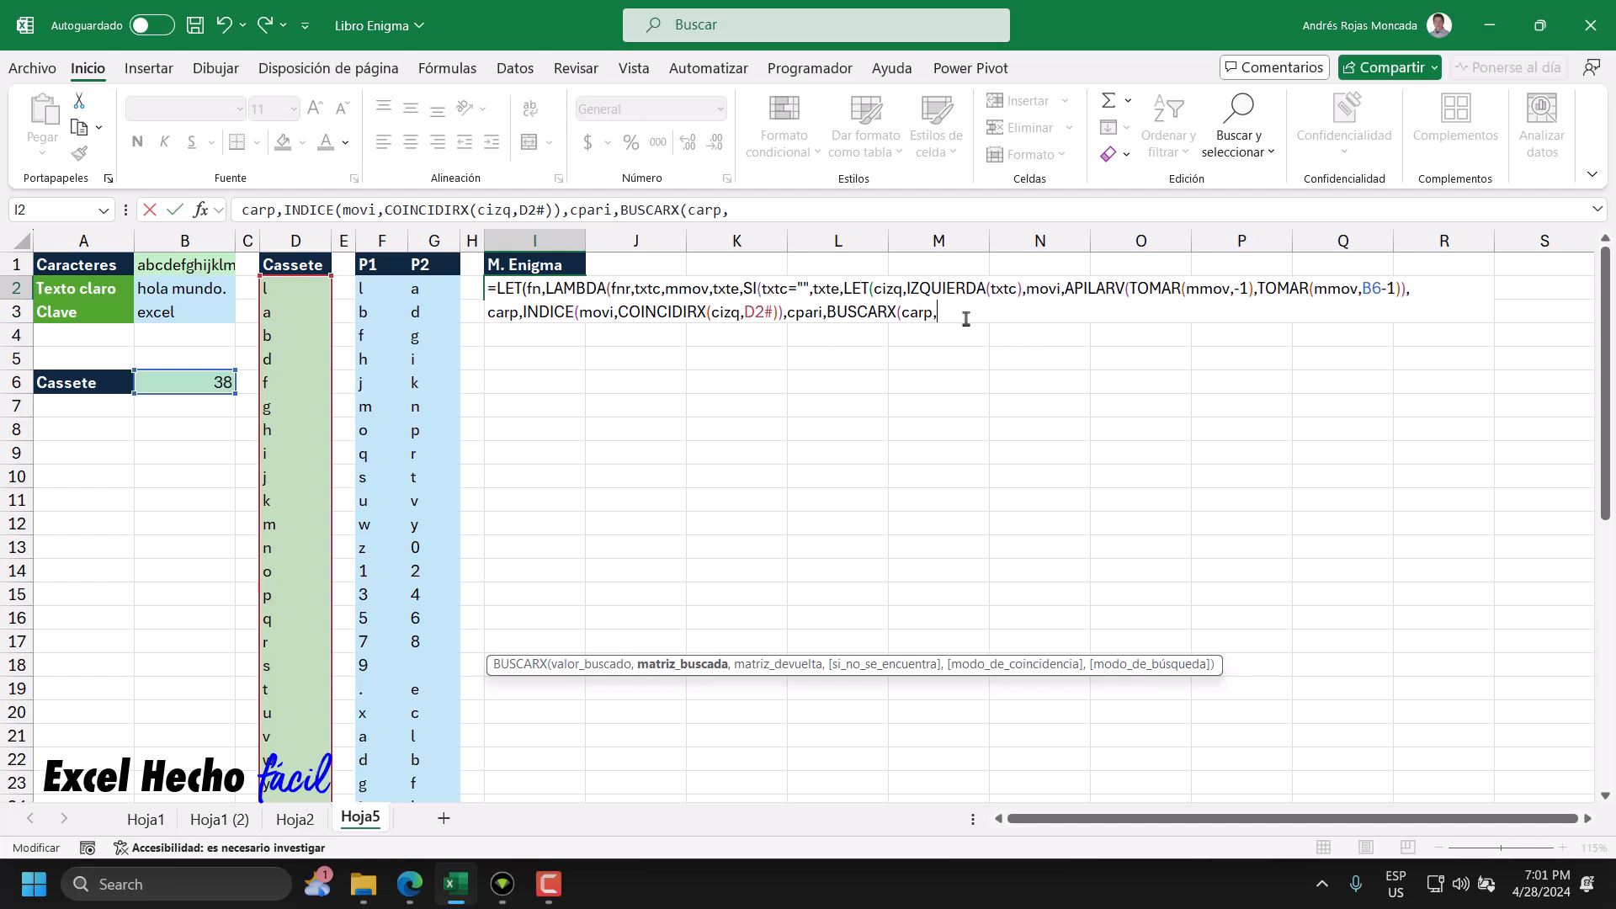
pyautogui.click(370, 288)
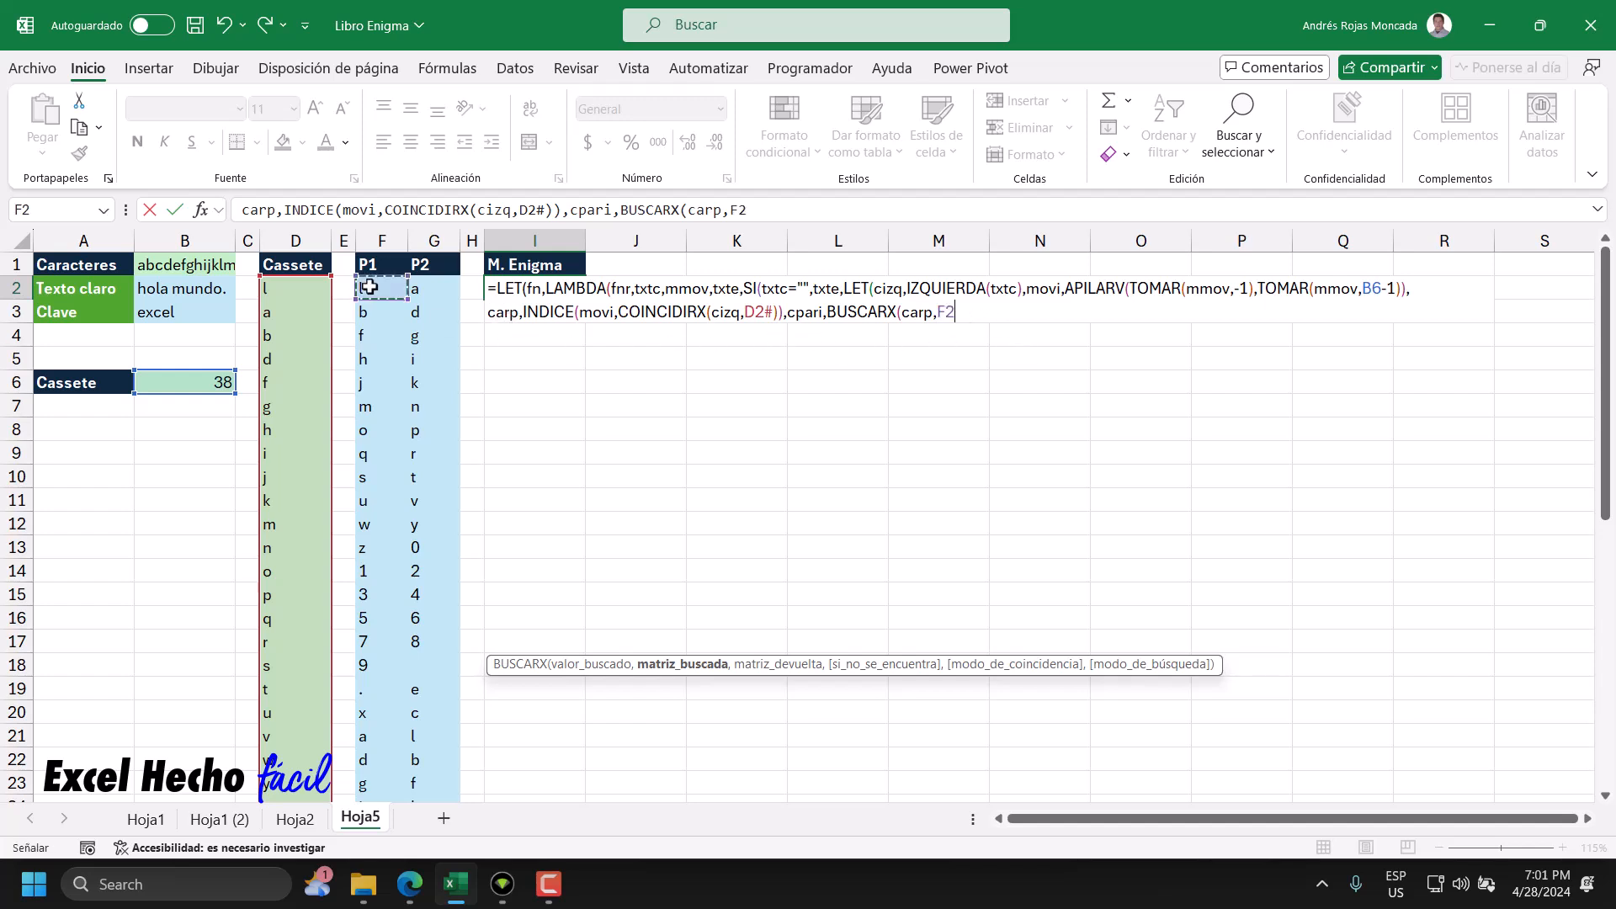
pyautogui.hotkey('ctrl', 'shift', 'Down')
pyautogui.scroll(5, 370, 288)
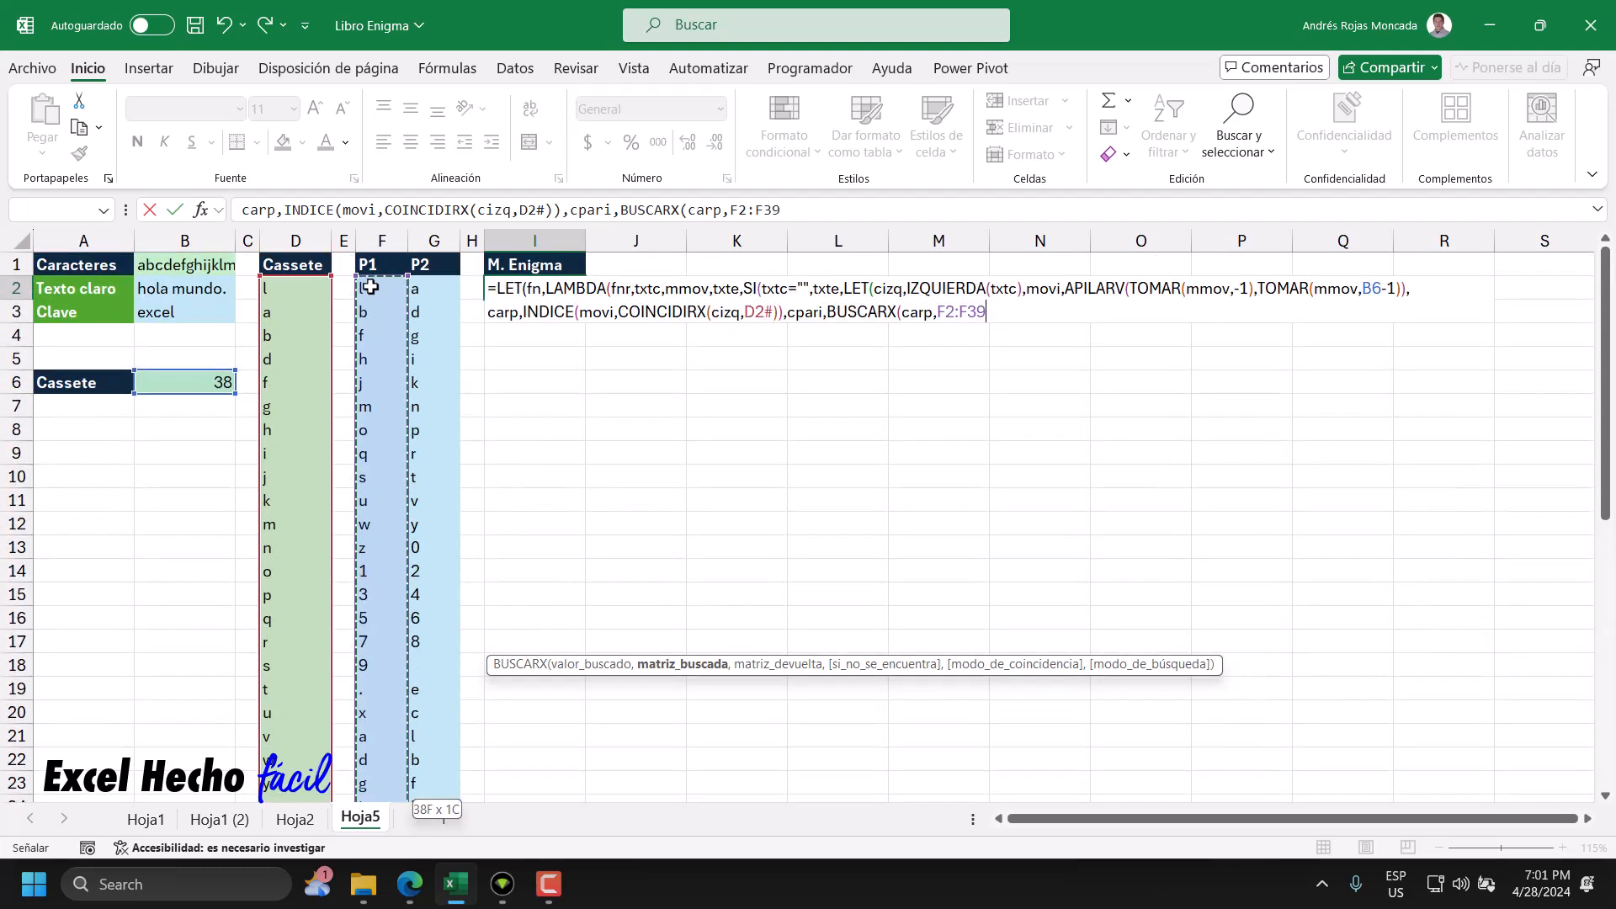
pyautogui.write(',')
# - Use the P2 range G2:G39 as BUSCARX's return array and close the function
pyautogui.click(422, 289)
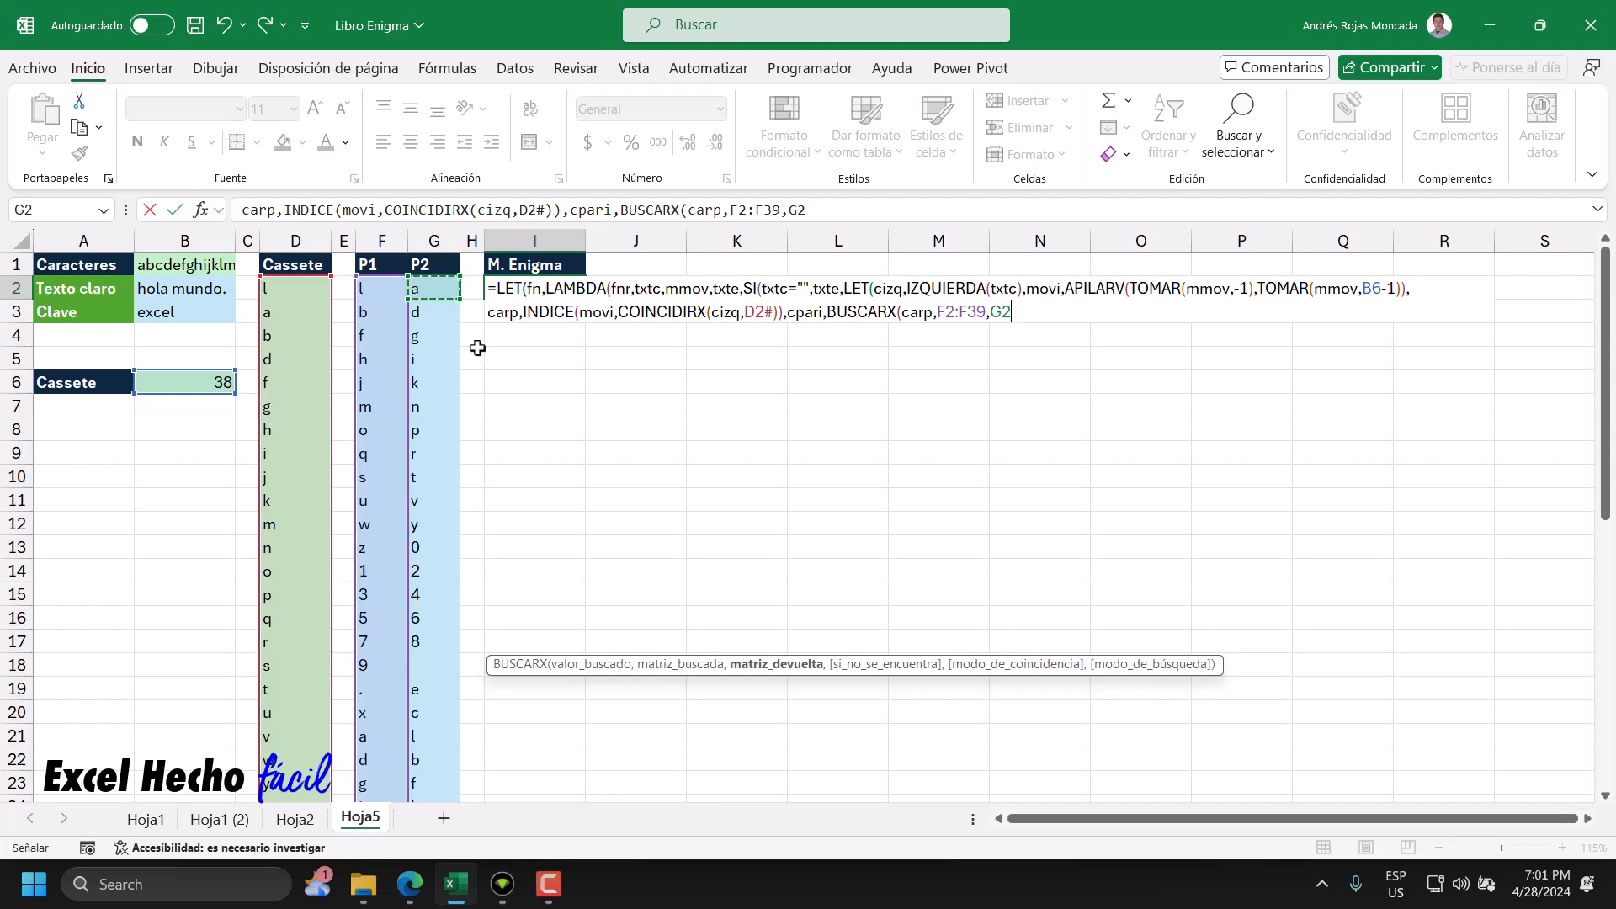
pyautogui.hotkey('ctrl', 'shift', 'Down')
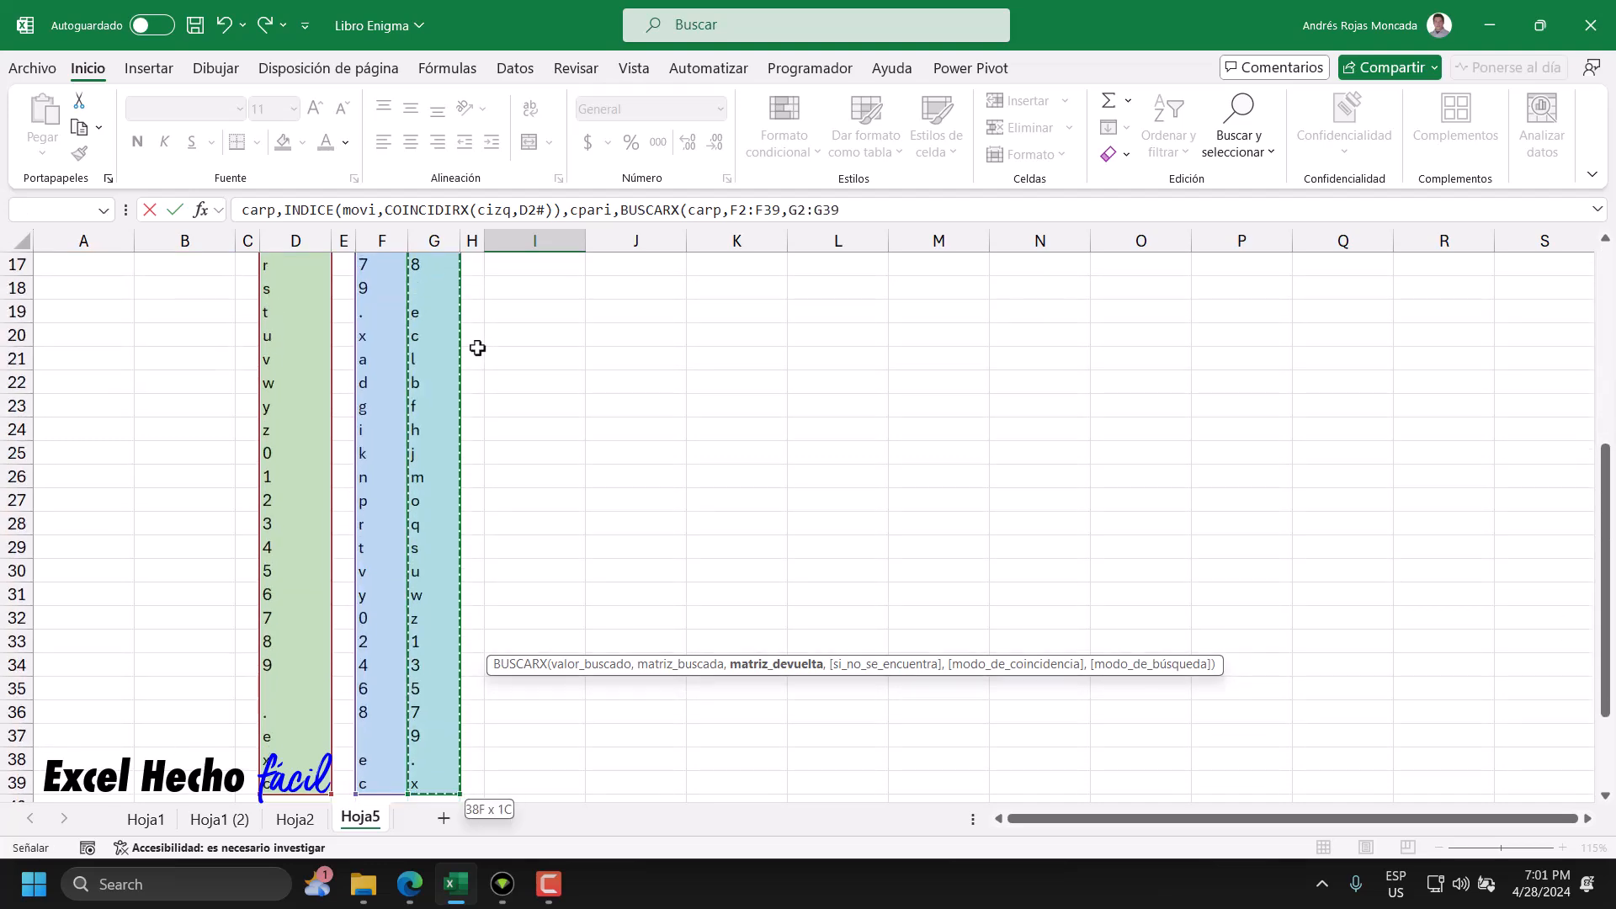
pyautogui.hotkey('ctrl', 'BackSpace')
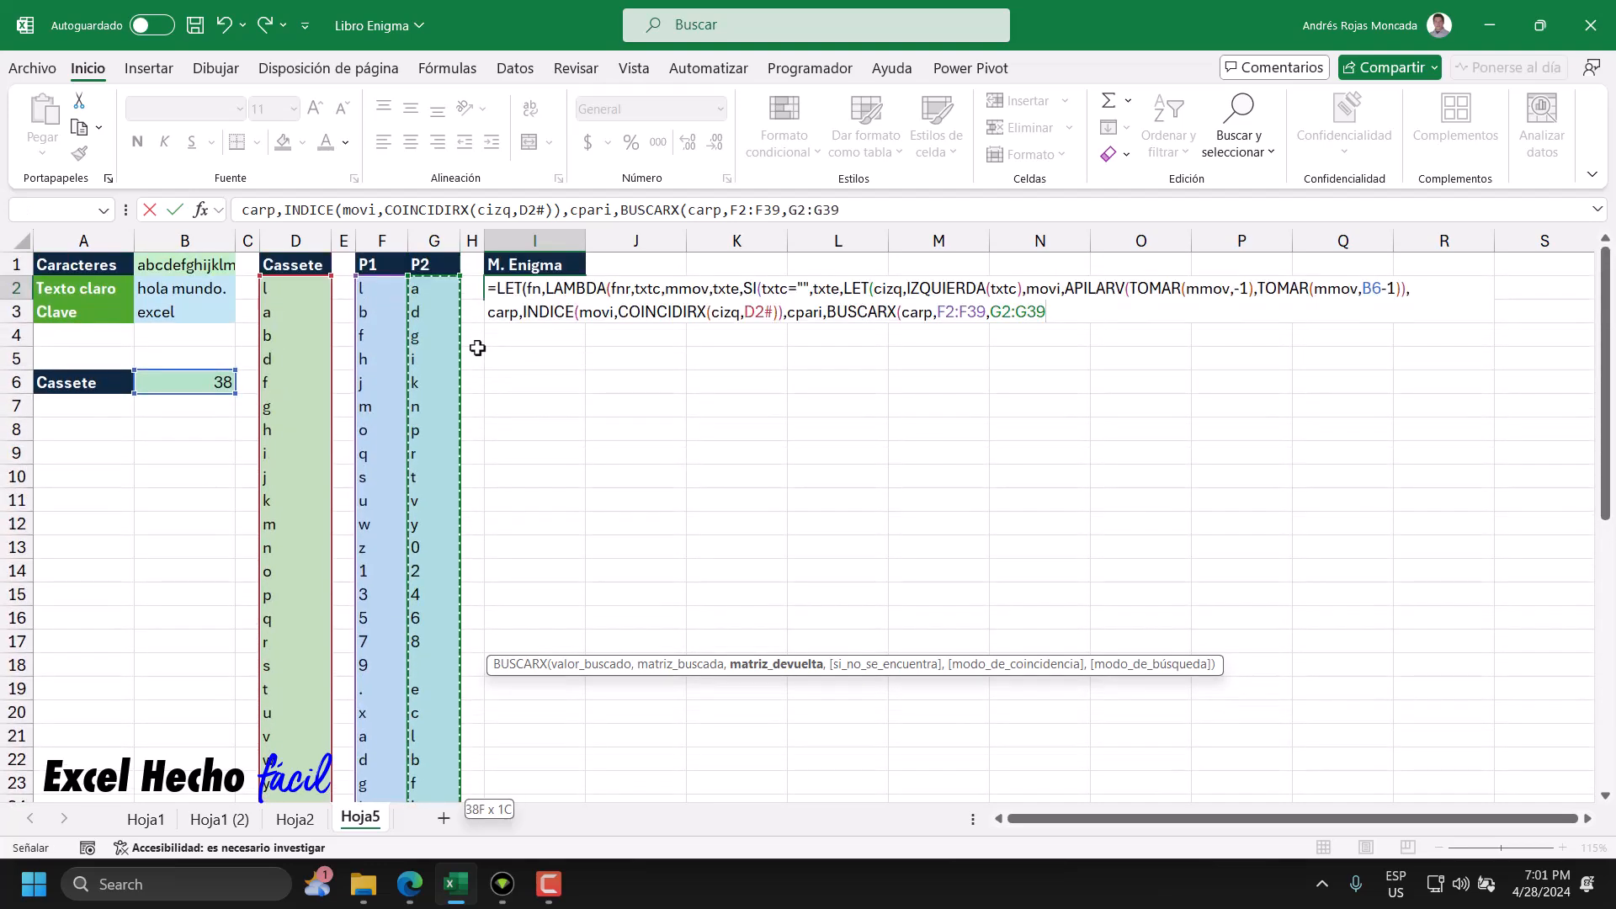
pyautogui.write(')')
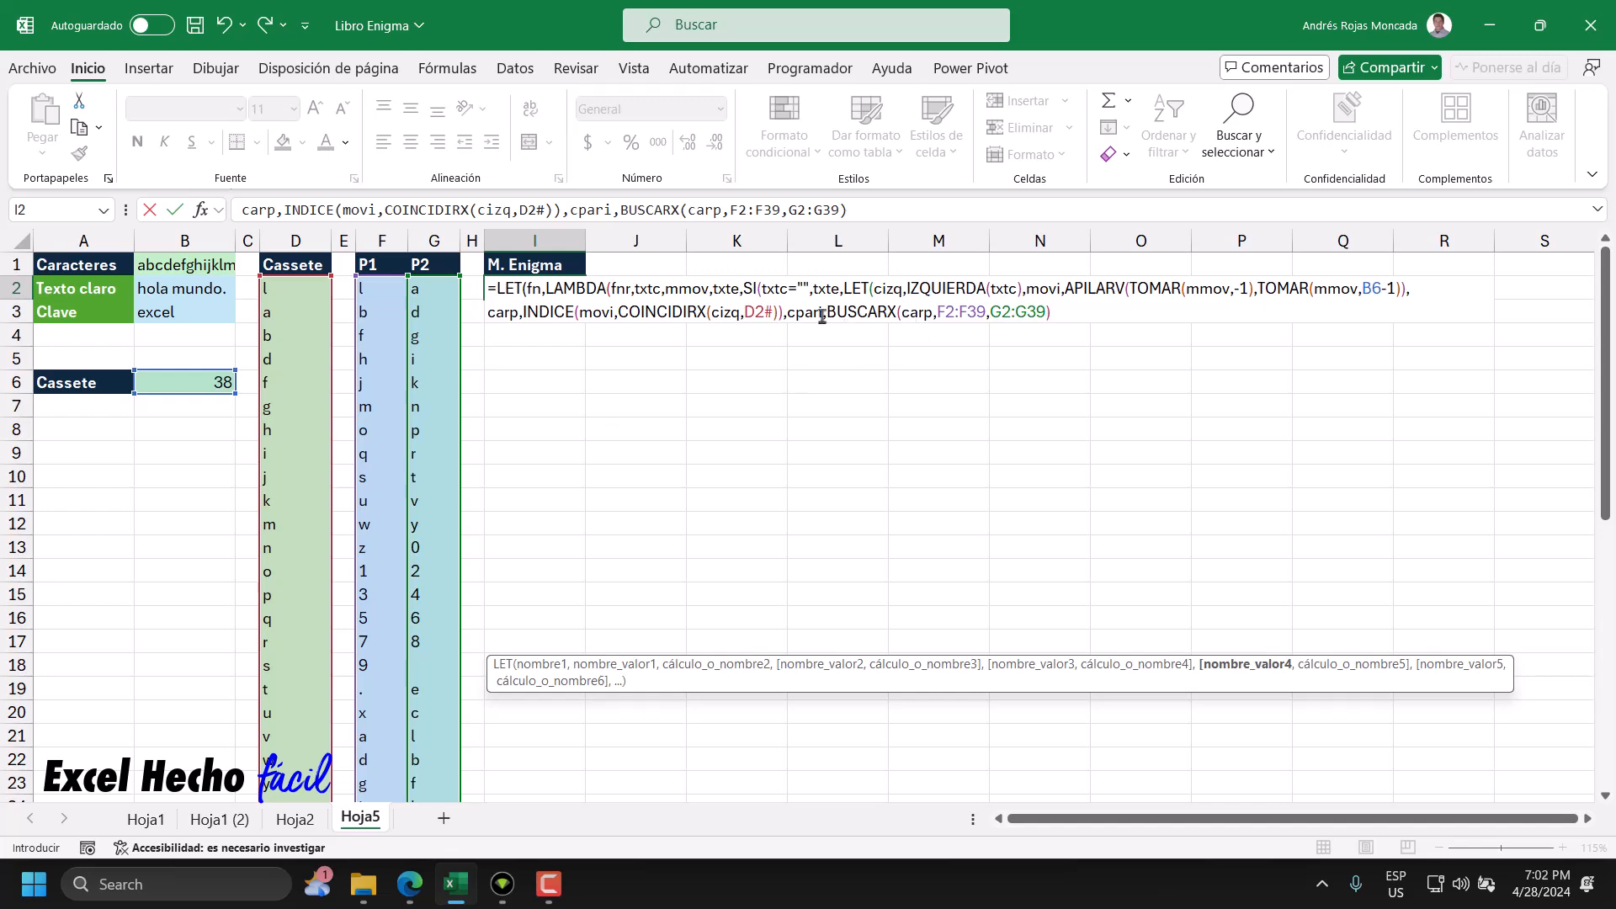
pyautogui.moveTo(826, 315); pyautogui.dragTo(889, 314)
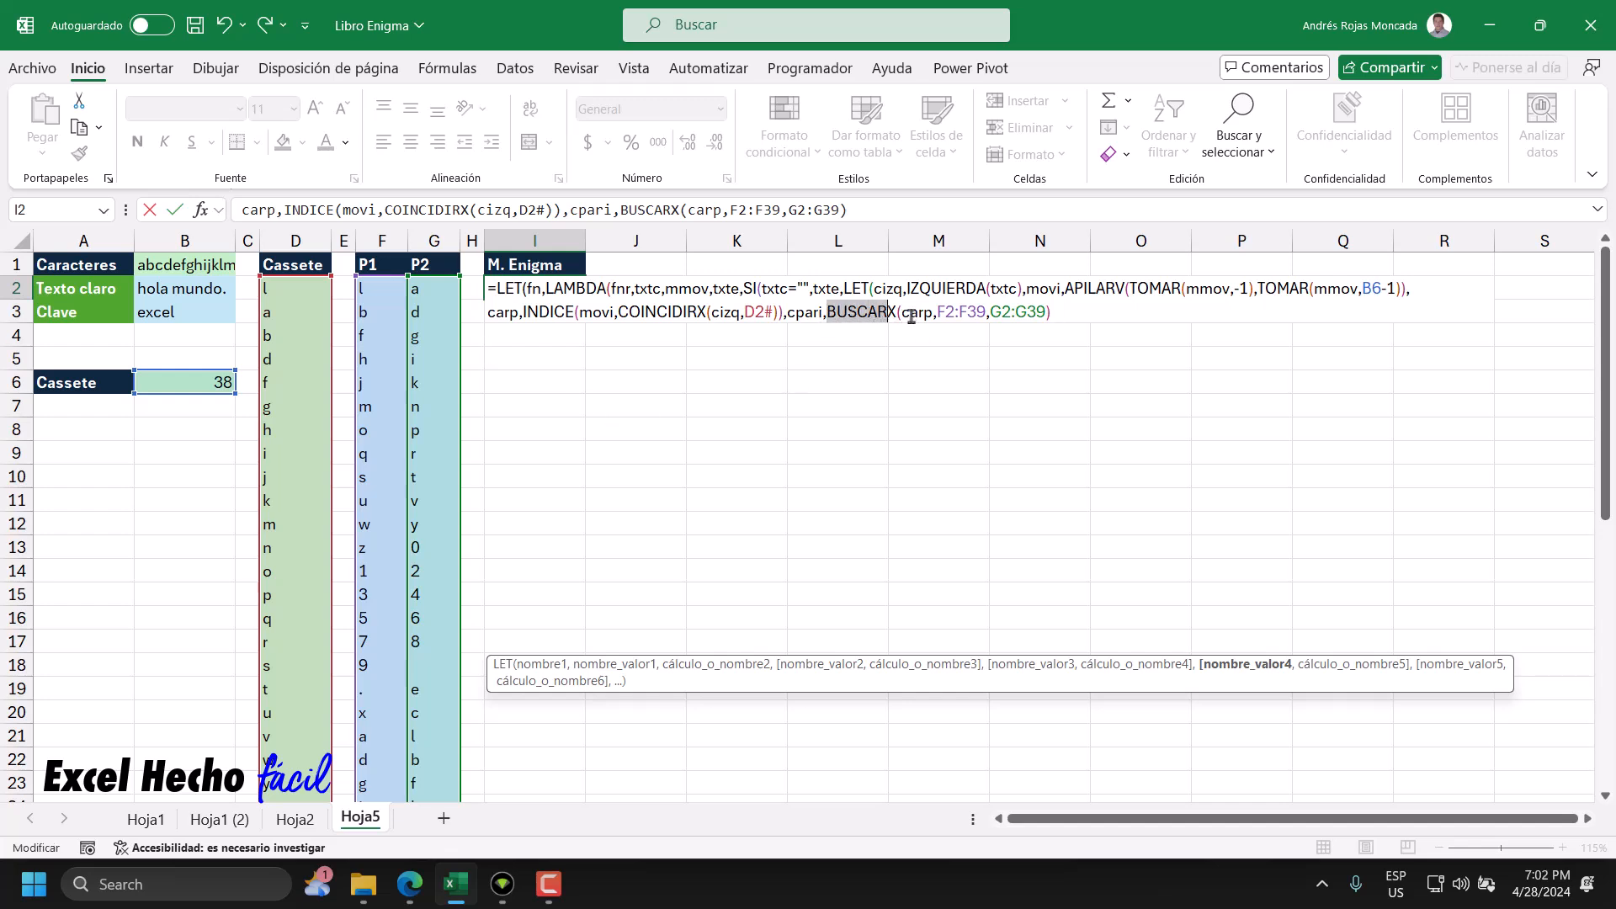
pyautogui.click(903, 313)
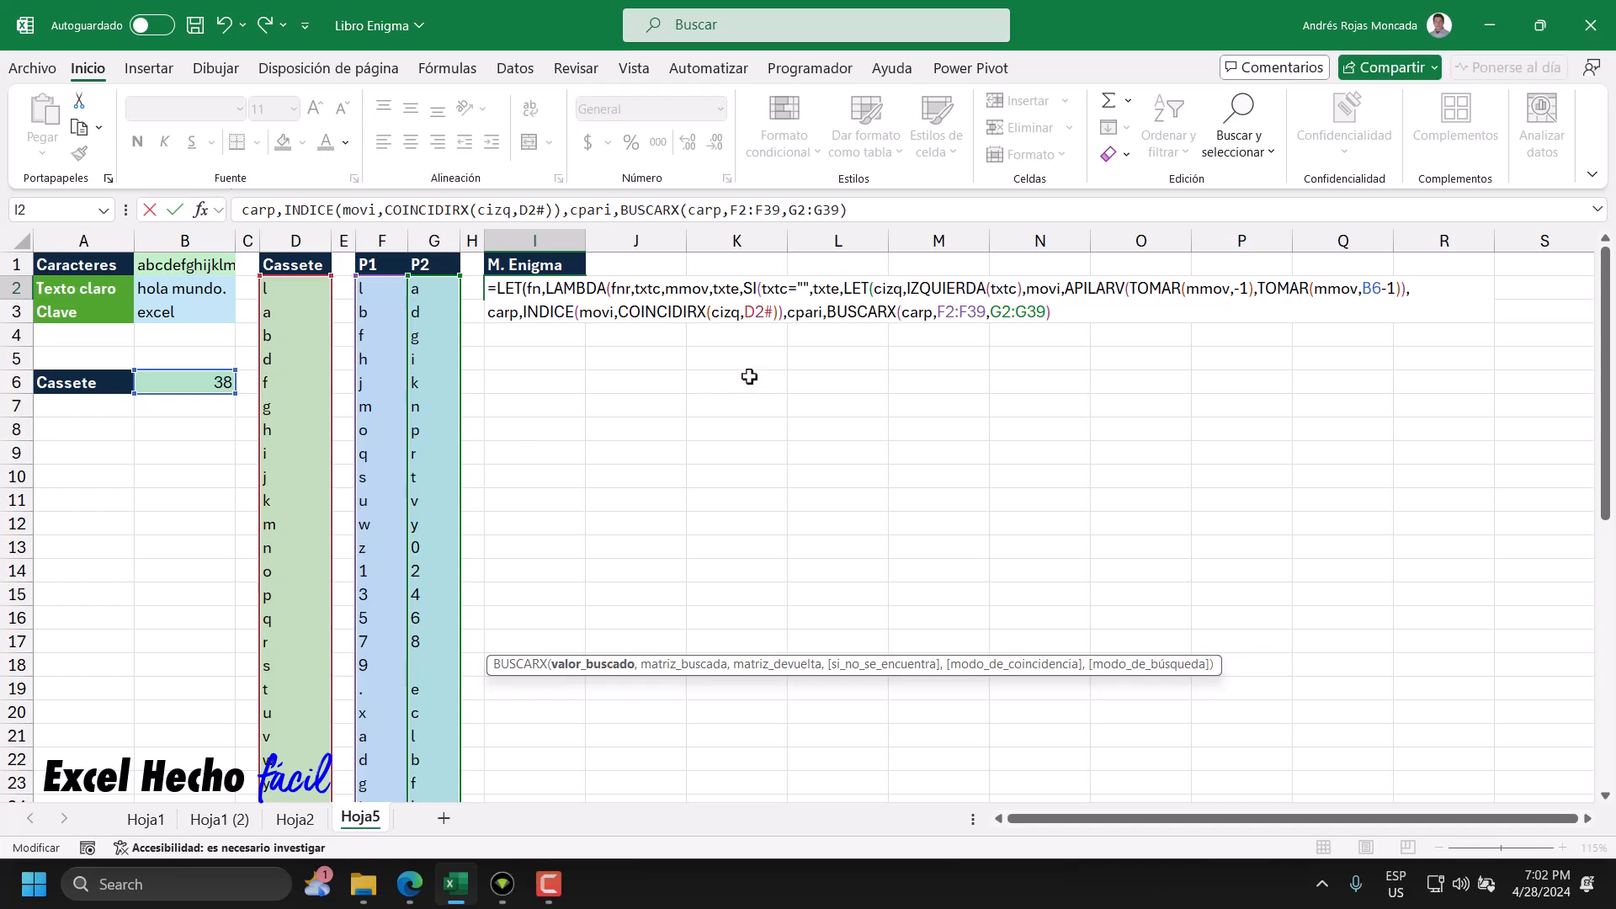
pyautogui.moveTo(821, 316)
pyautogui.mouseDown()
pyautogui.moveTo(786, 316)
pyautogui.moveTo(807, 318)
pyautogui.mouseUp()
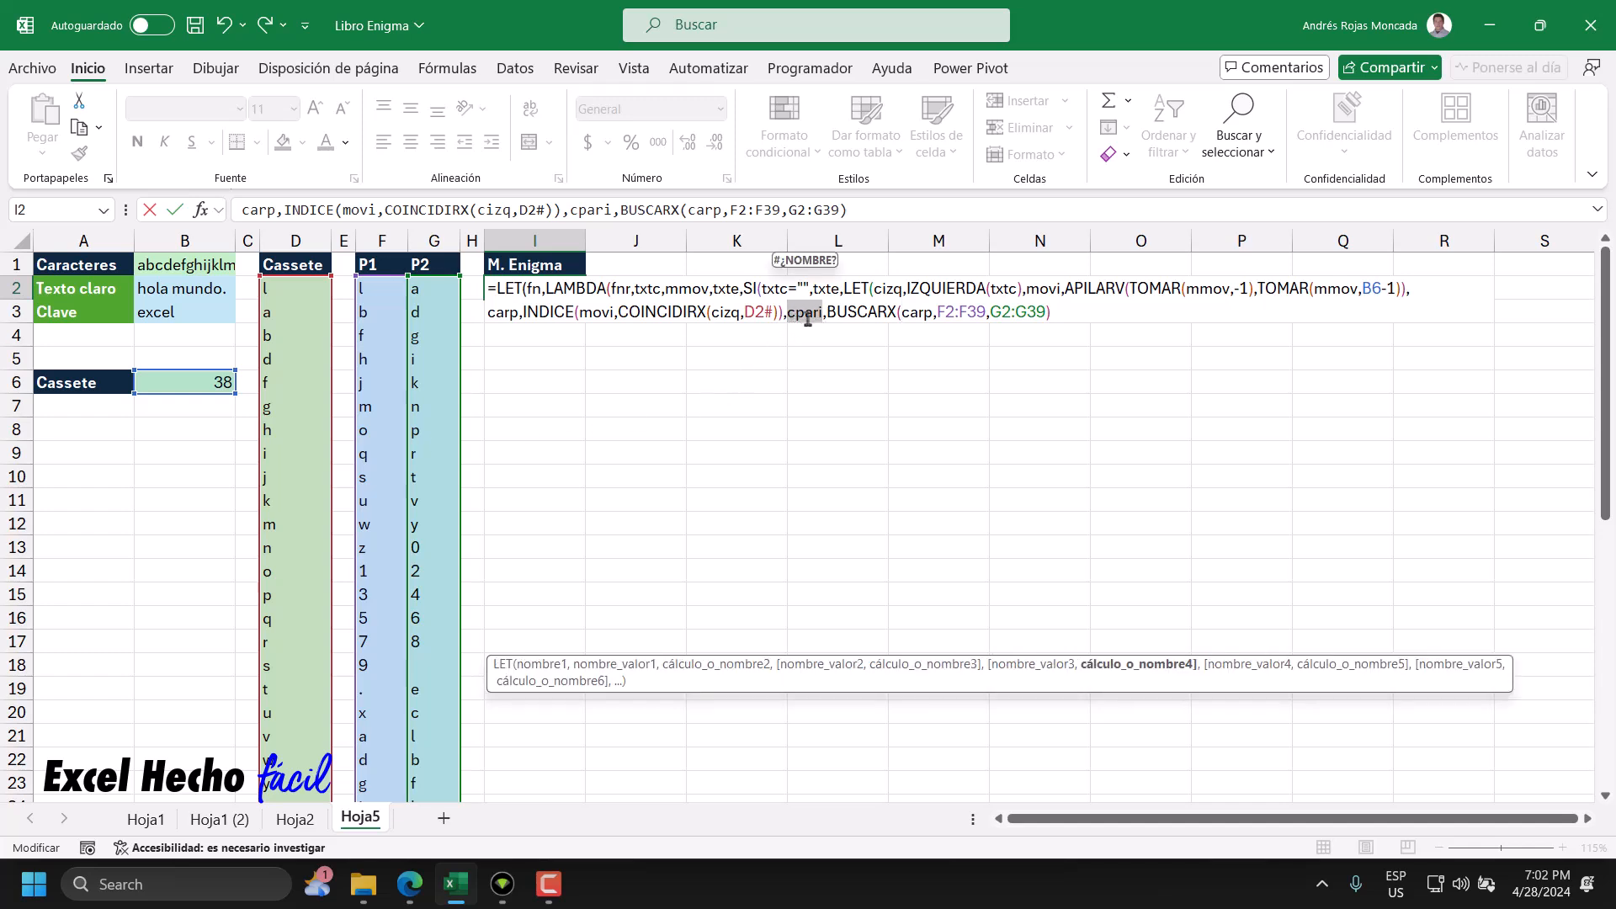
# - Add return as the next variable name in the nested LET, after the cpari value
pyautogui.click(1039, 314)
pyautogui.write(',')
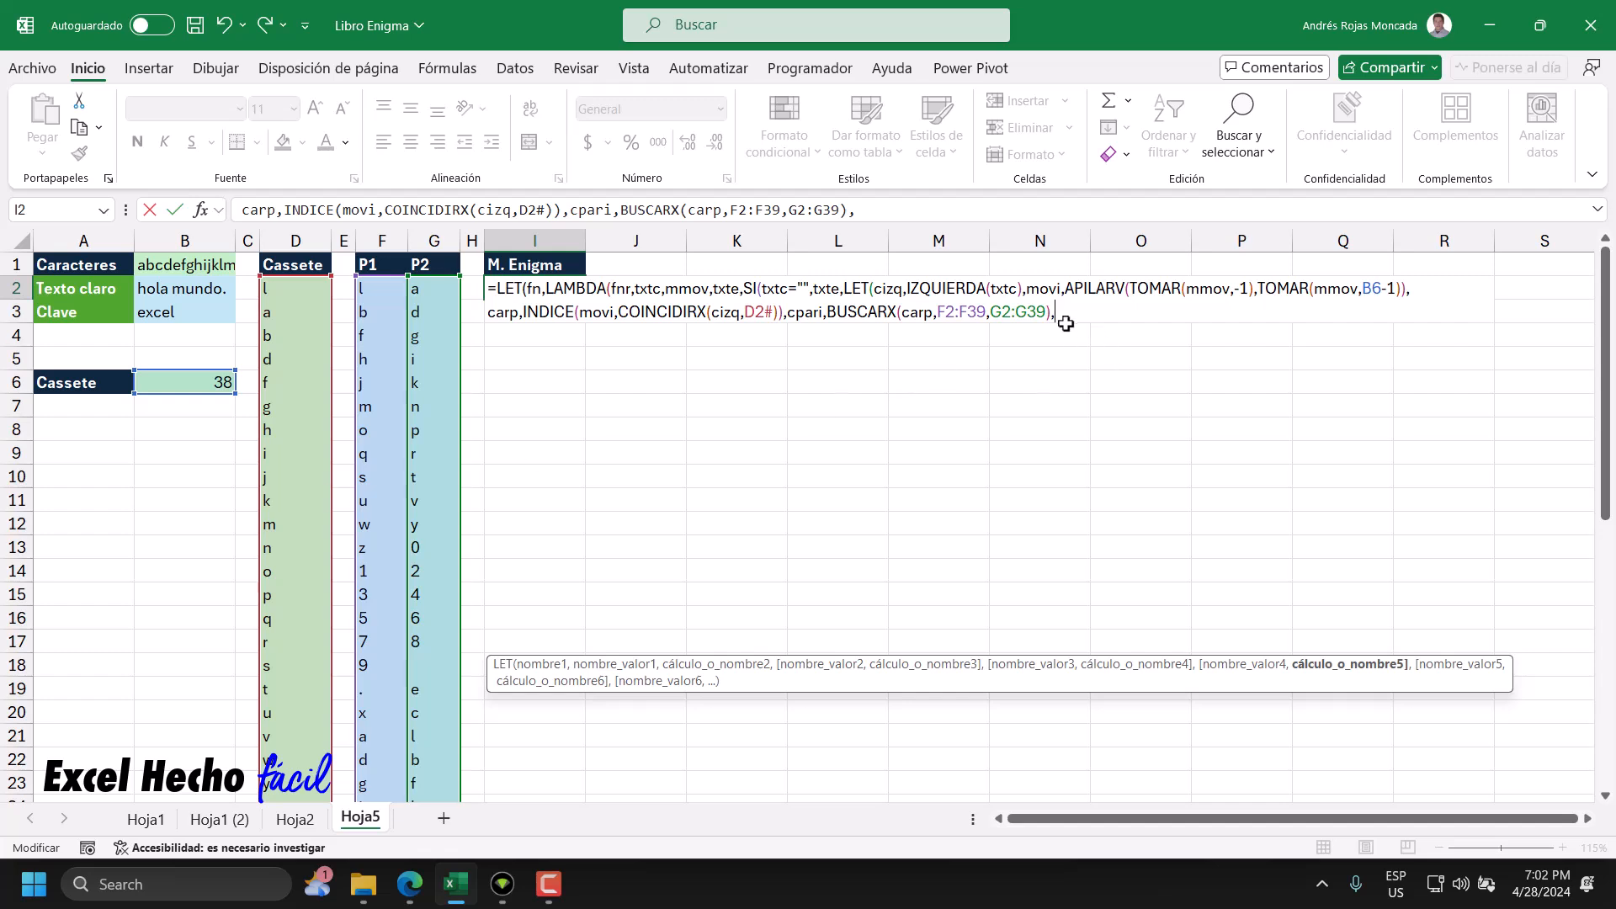
pyautogui.write('retir')
pyautogui.write(',')
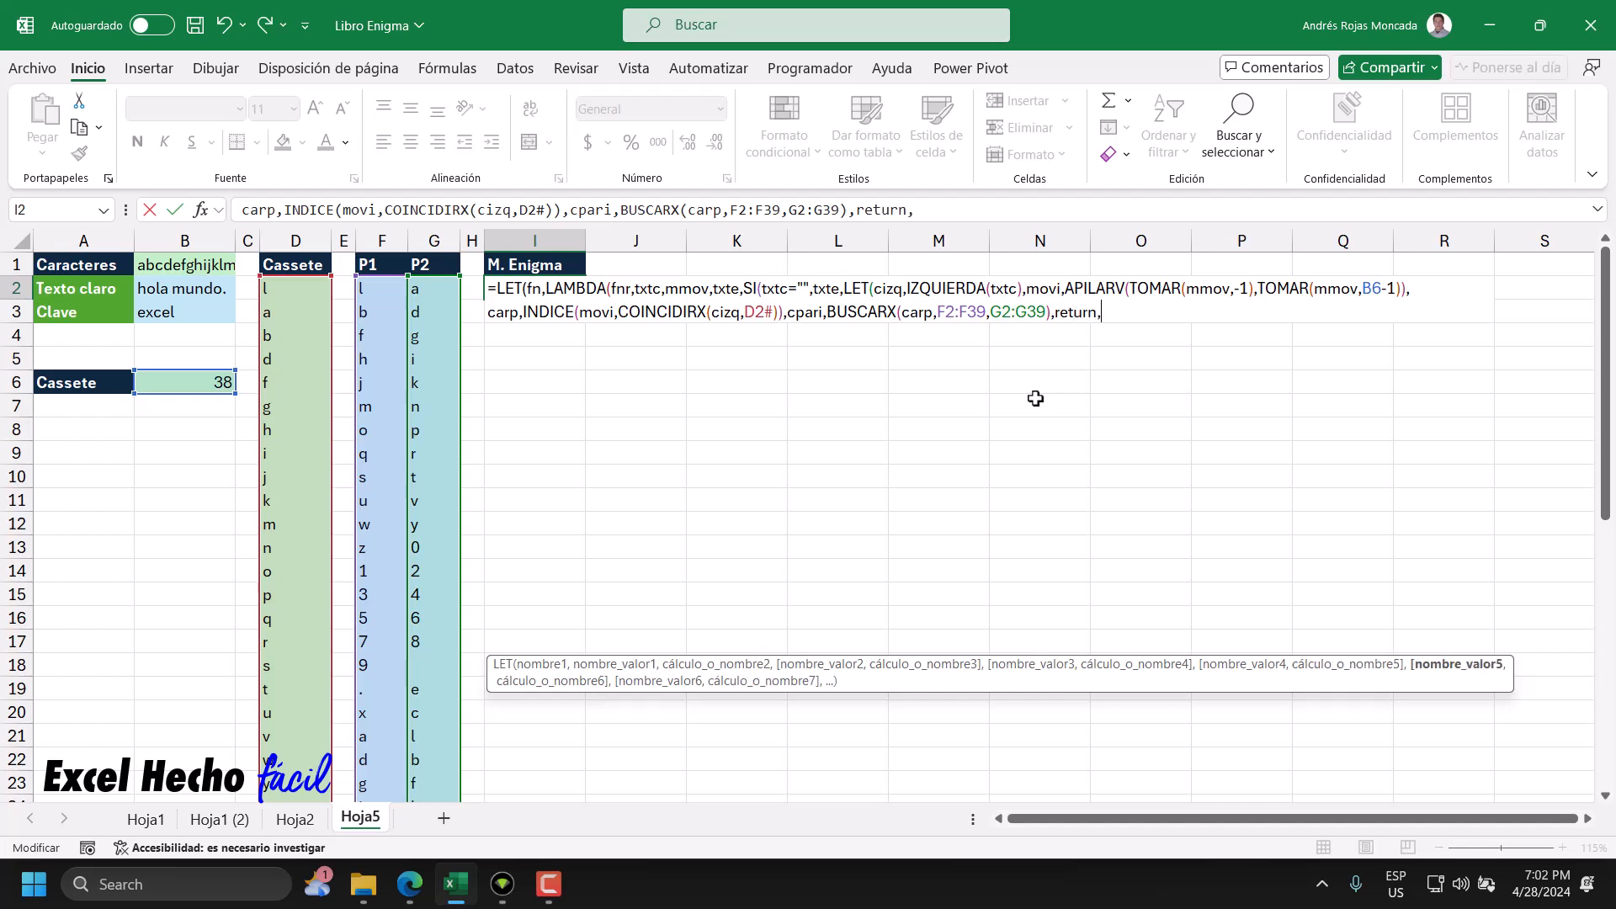
# - Begin return's value with a COINCIDIRX function, entering capri as its lookup value
pyautogui.write('coi')
pyautogui.press('Down')
pyautogui.press('Tab')
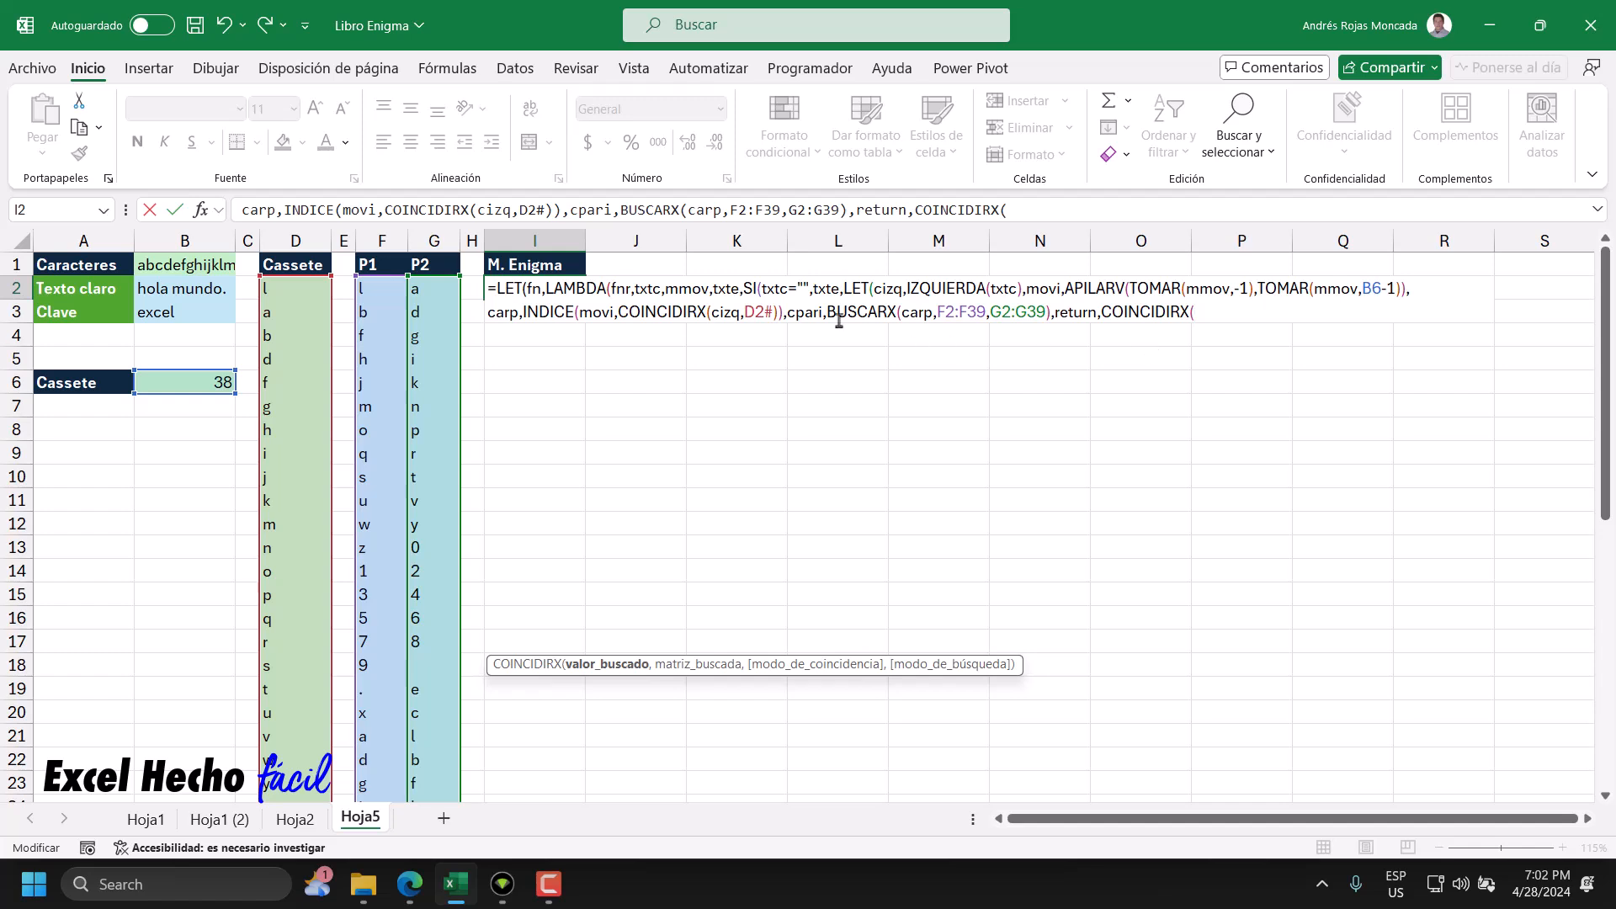
pyautogui.moveTo(820, 316); pyautogui.dragTo(787, 313)
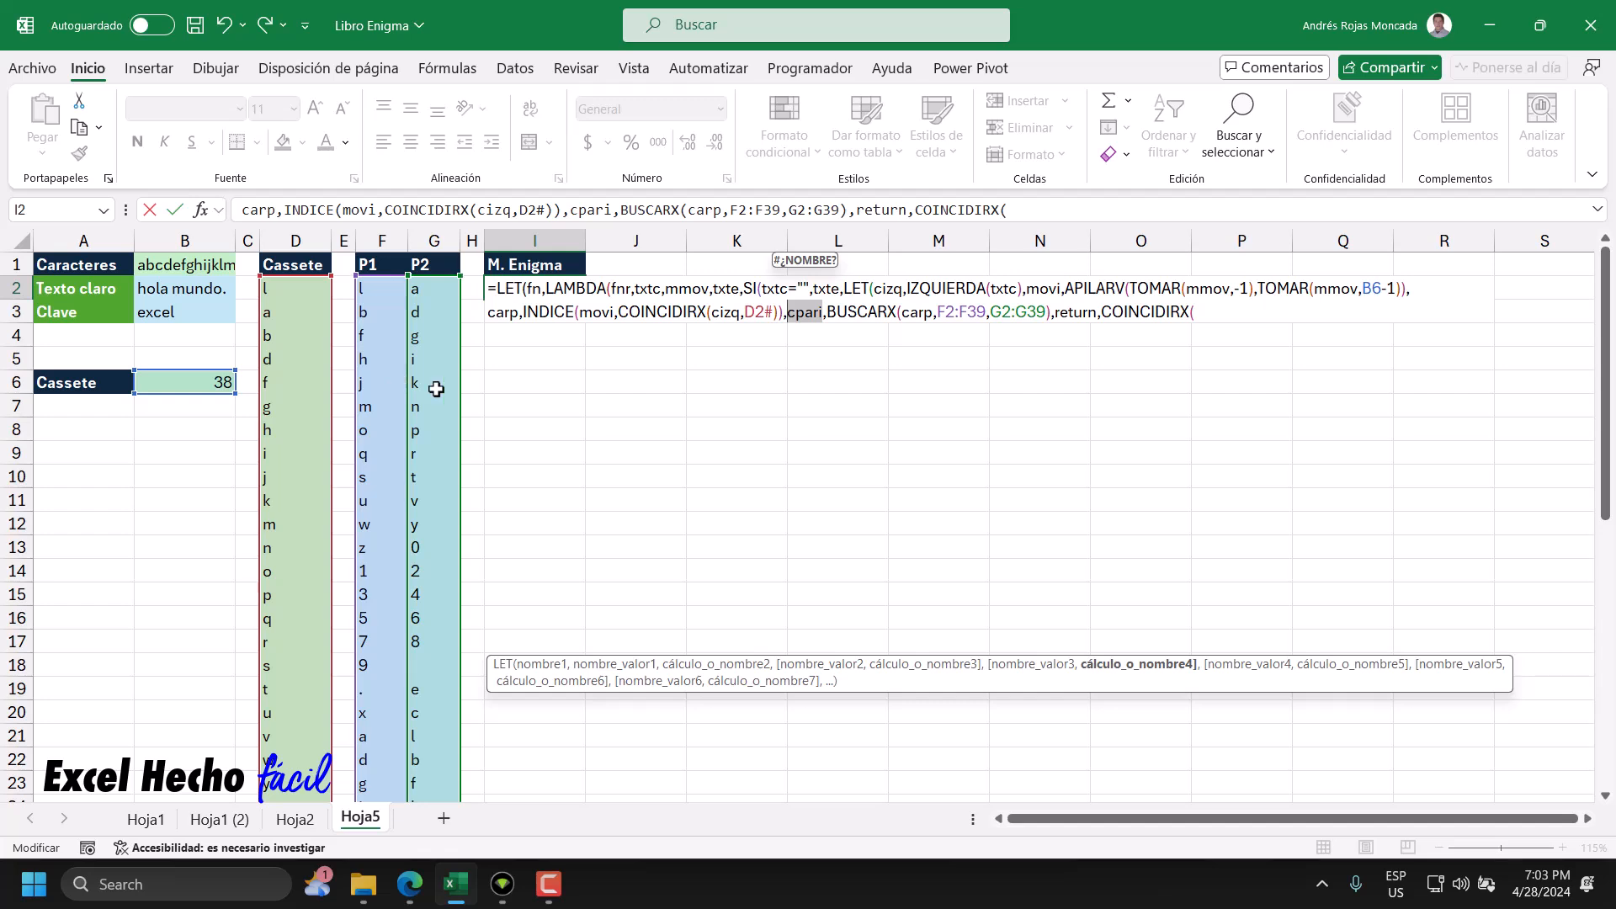
pyautogui.click(1223, 318)
pyautogui.write('capri')
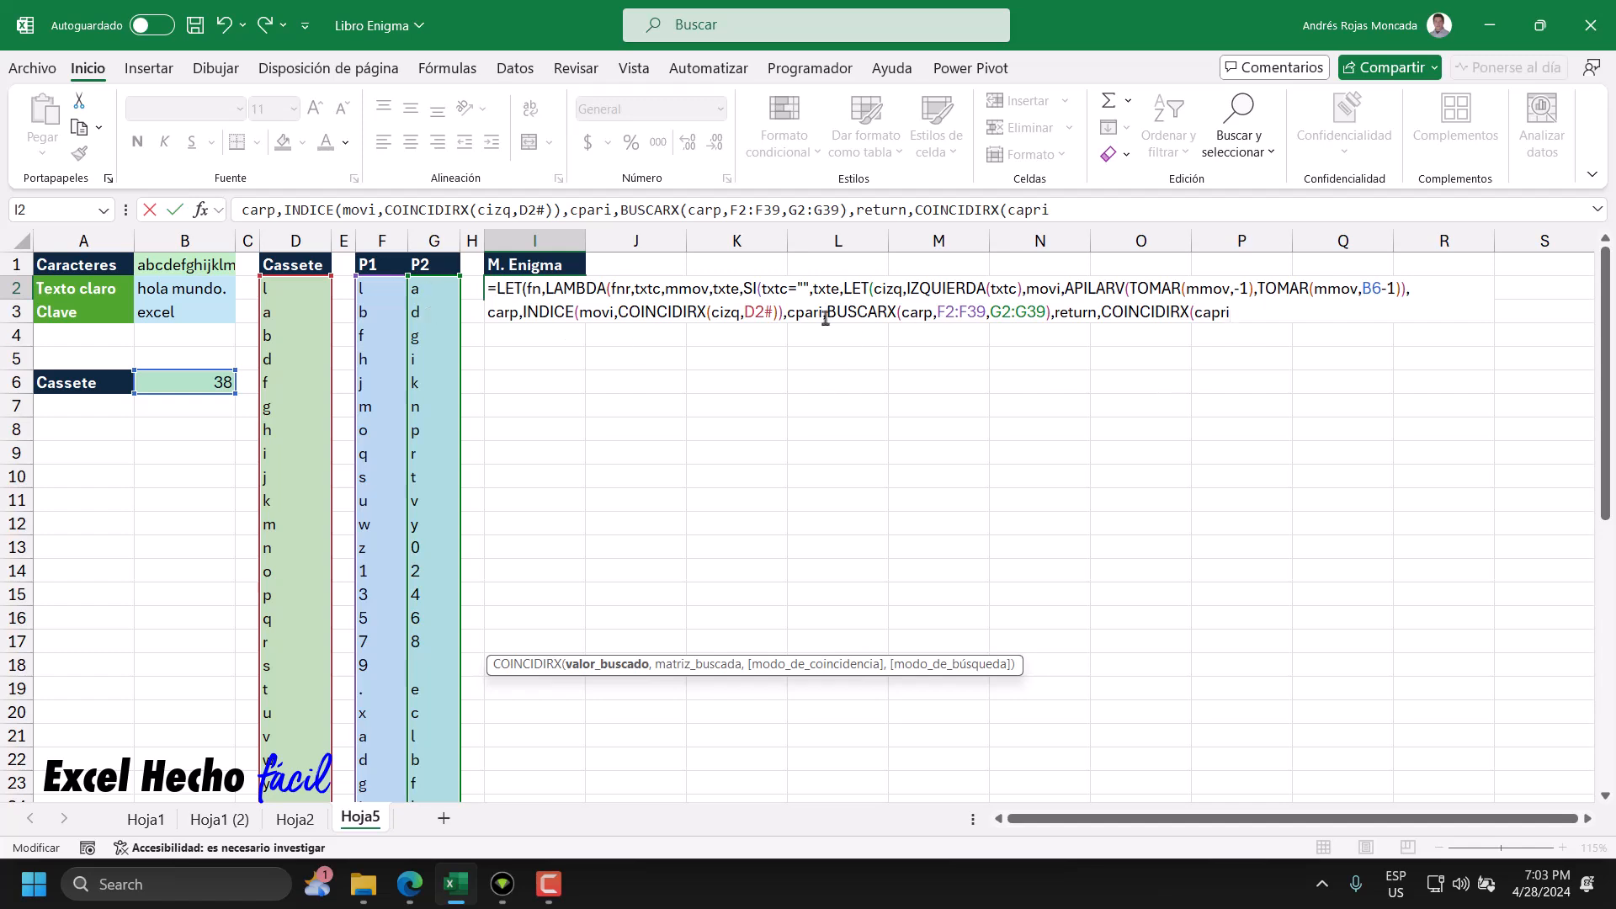
pyautogui.write(',')
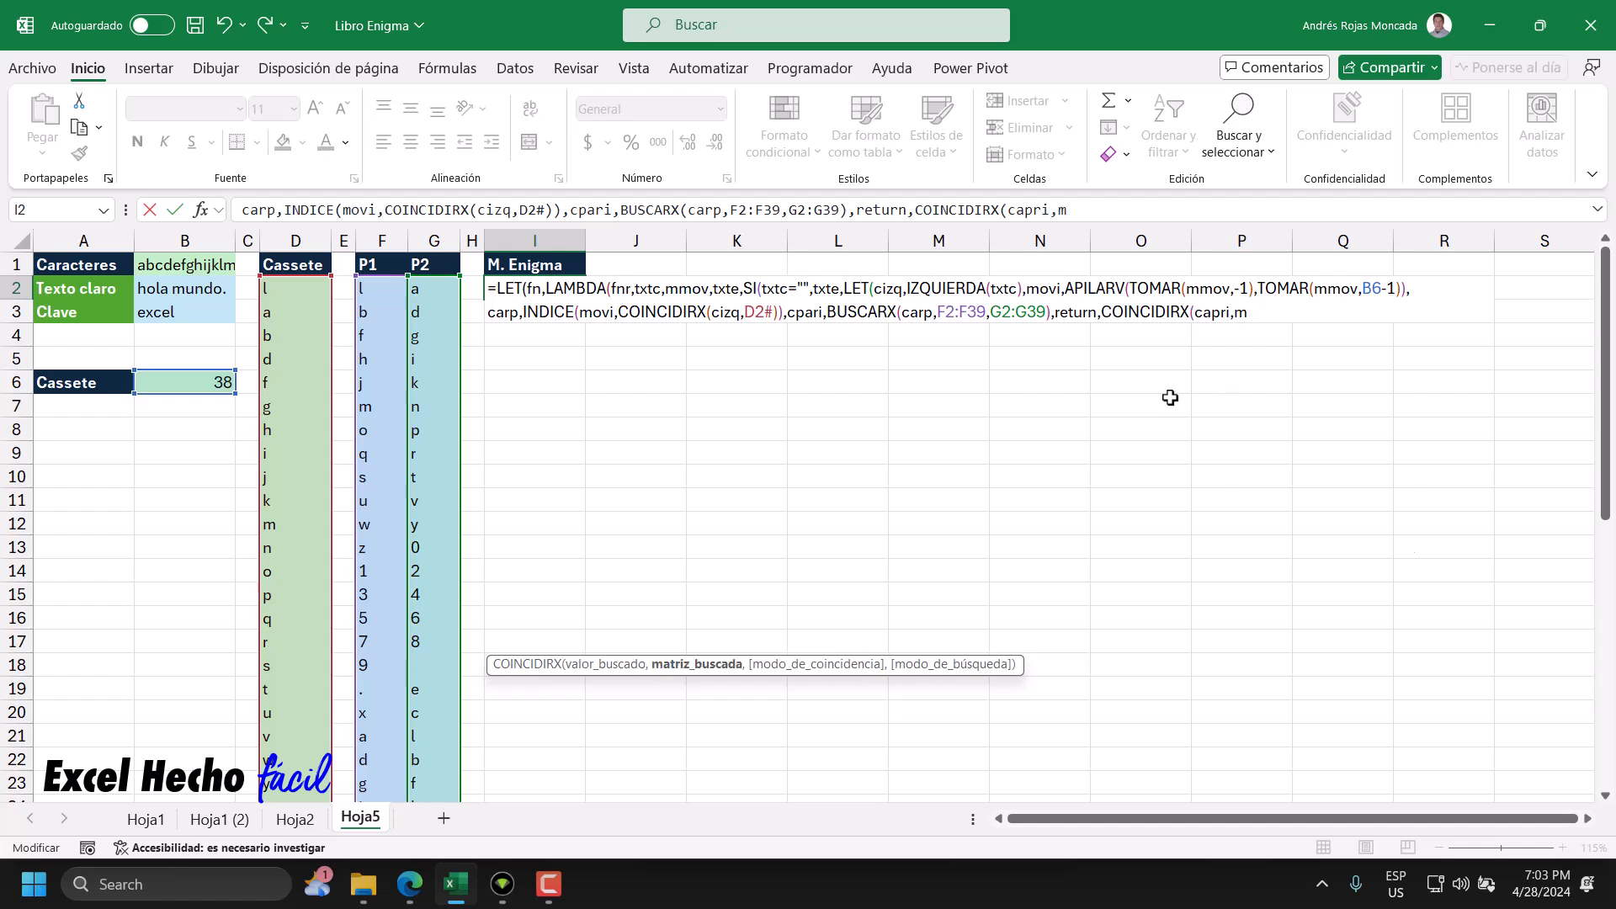
# - Use movi as the lookup array of return's COINCIDIRX and close the function
pyautogui.write('mo')
pyautogui.press('Down')
pyautogui.press('Down')
pyautogui.press('Down')
pyautogui.press('Down')
pyautogui.press('Down')
pyautogui.press('Tab')
pyautogui.write(')')
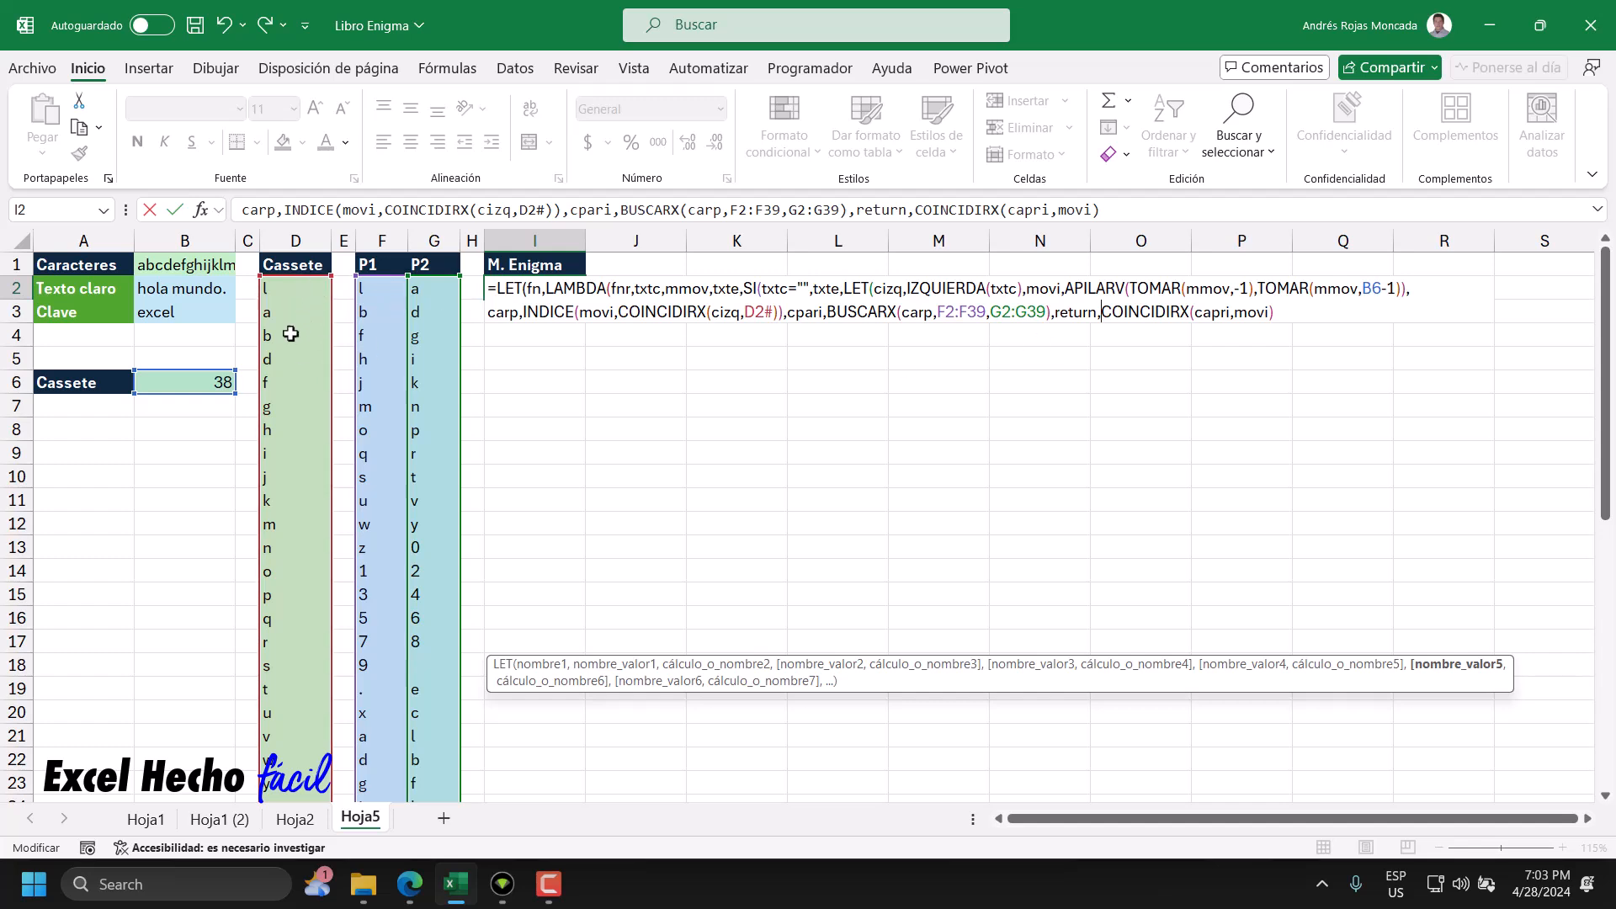
# - Wrap return's COINCIDIRX in an INDICE function with the spilled Cassete range D2# as the array
pyautogui.write('ind')
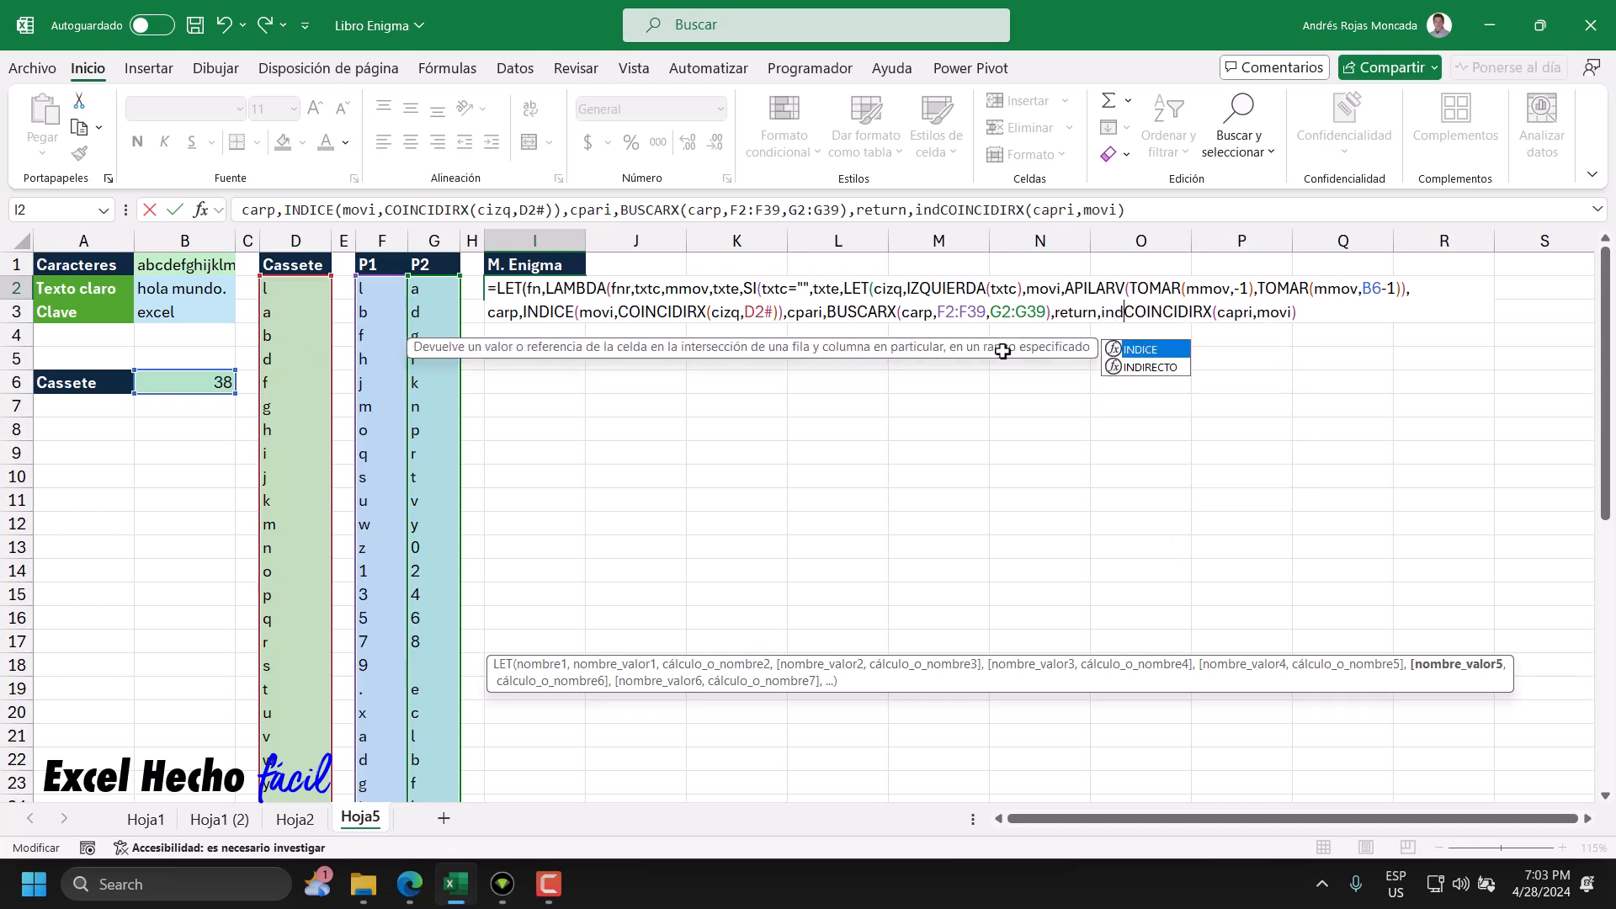
pyautogui.press('Tab')
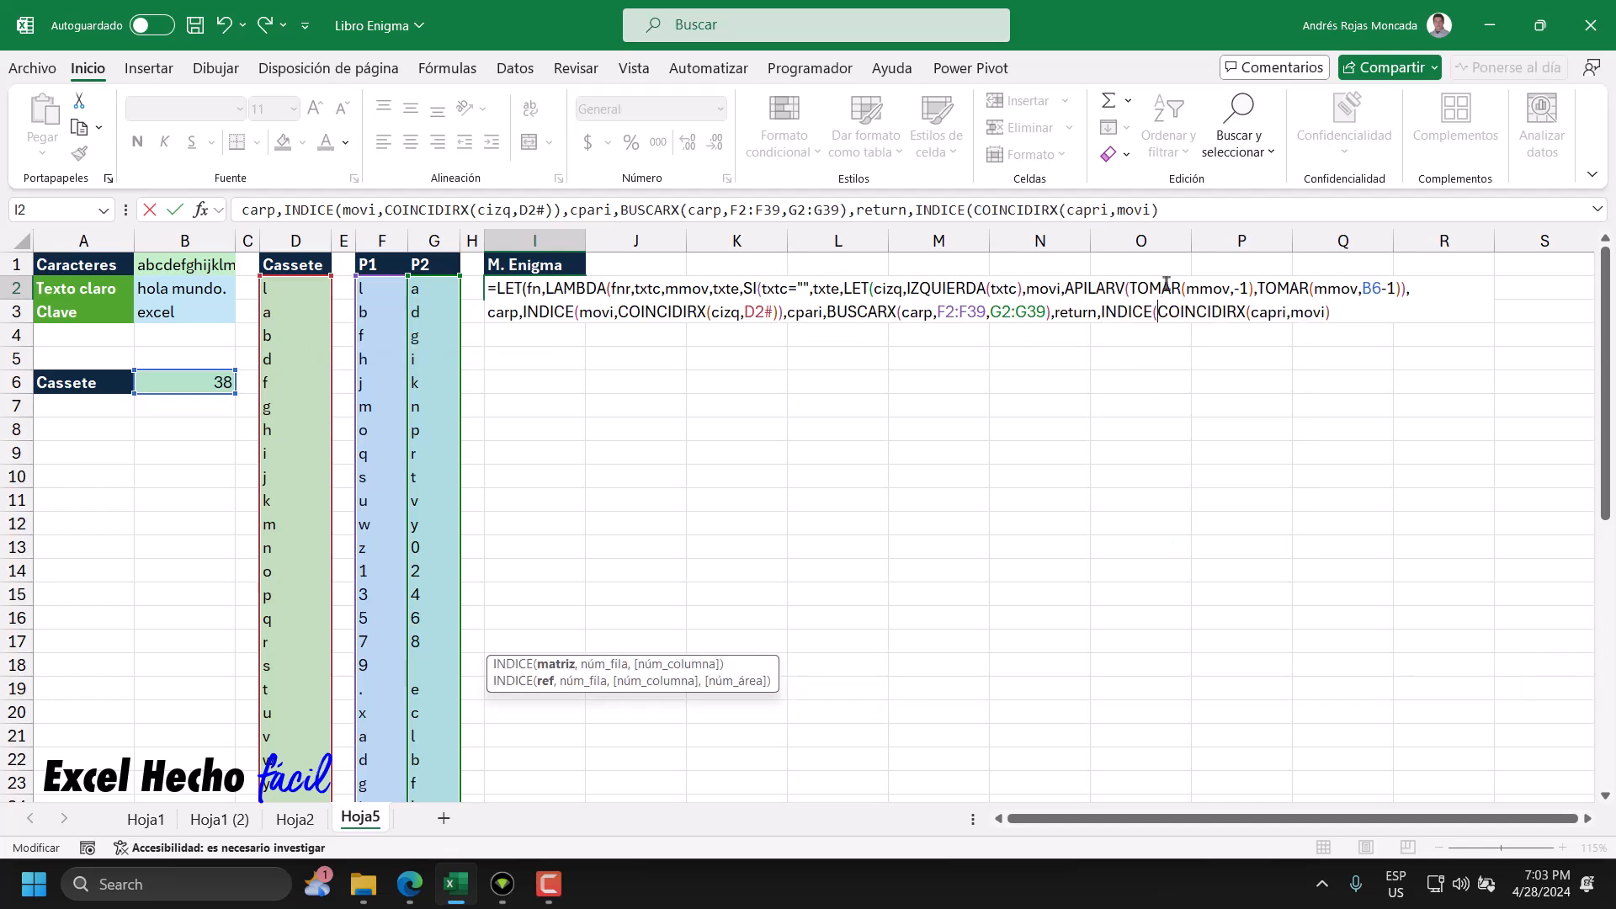
pyautogui.click(316, 288)
pyautogui.scroll(-3, 312, 291)
pyautogui.scroll(-2, 312, 291)
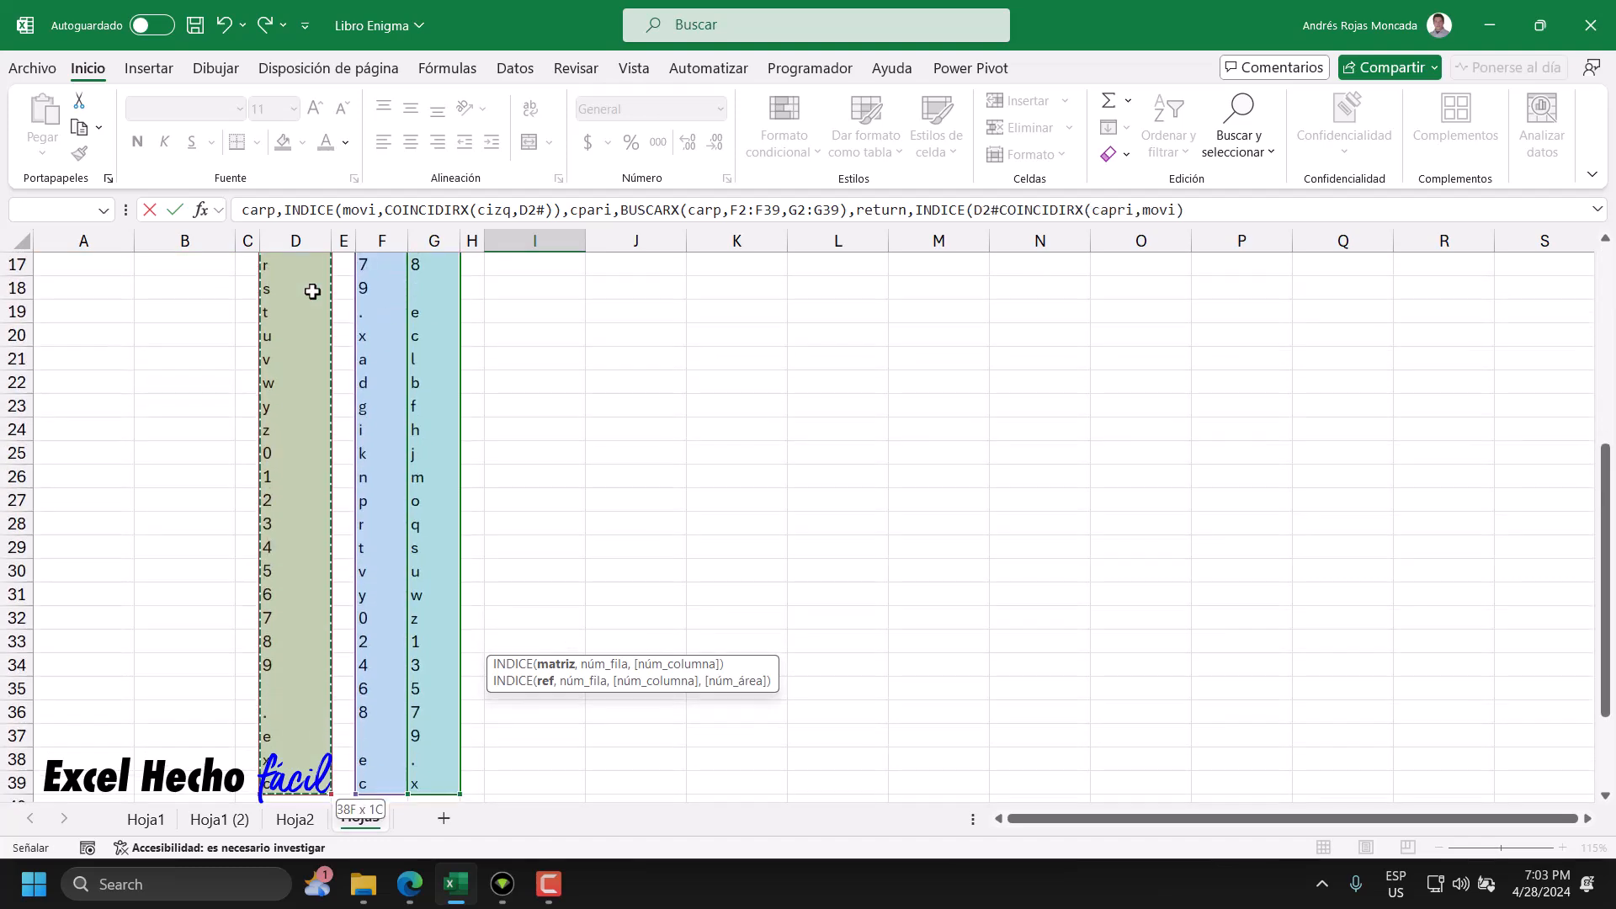
pyautogui.scroll(6, 313, 291)
pyautogui.write(',')
# - Close the INDICE function to complete the return value and add a separator for the nested LET's next argument
pyautogui.click(1370, 315)
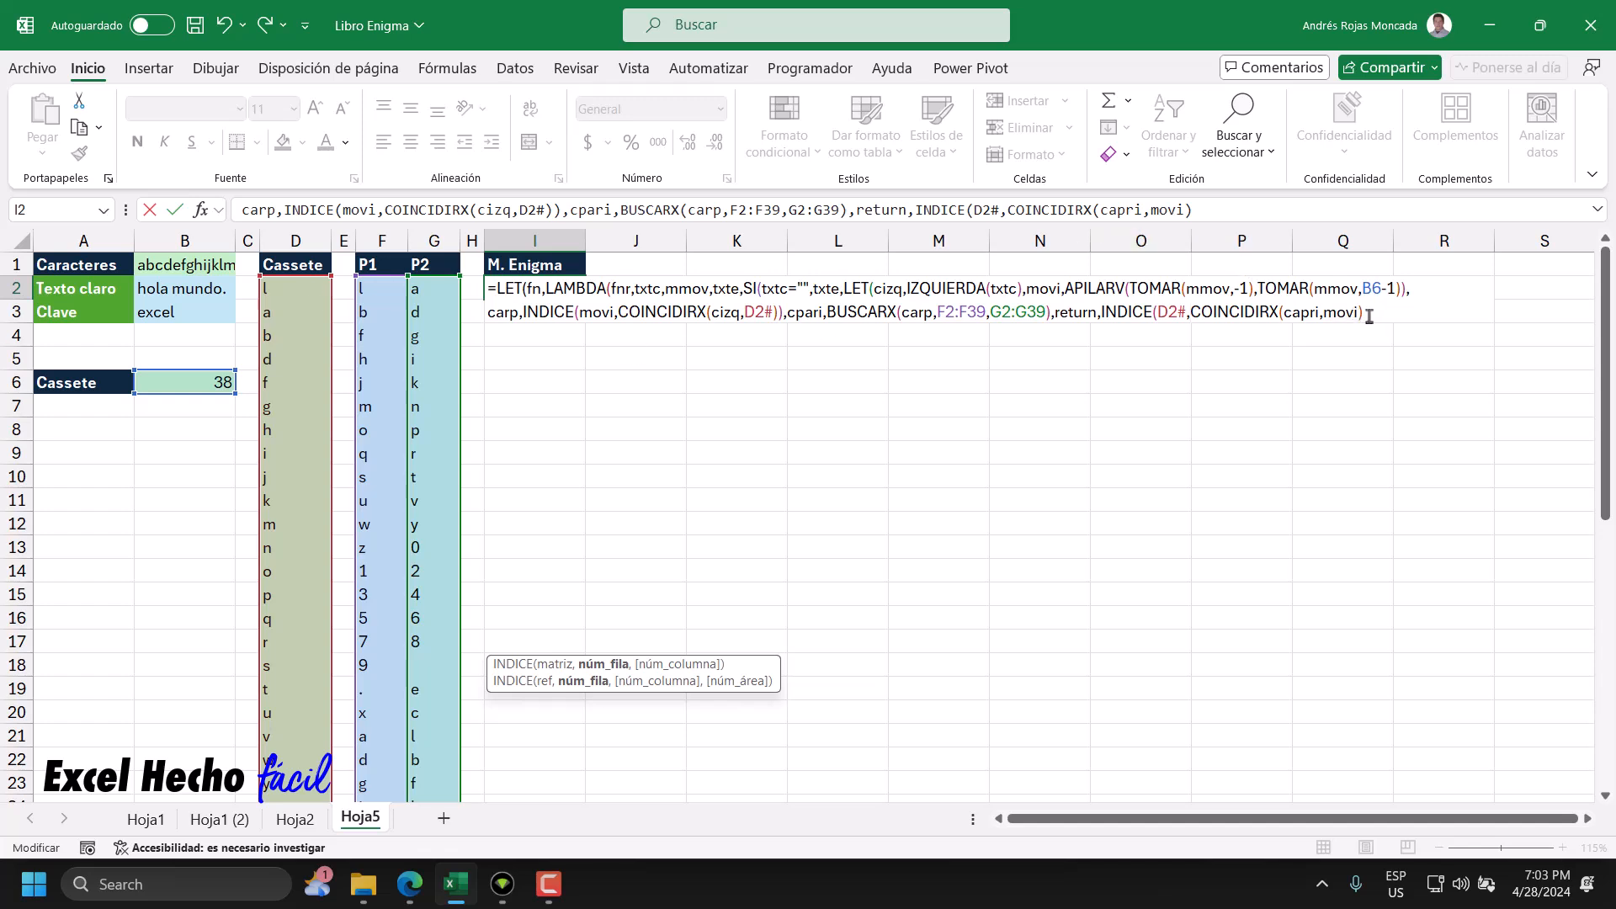
pyautogui.write(')')
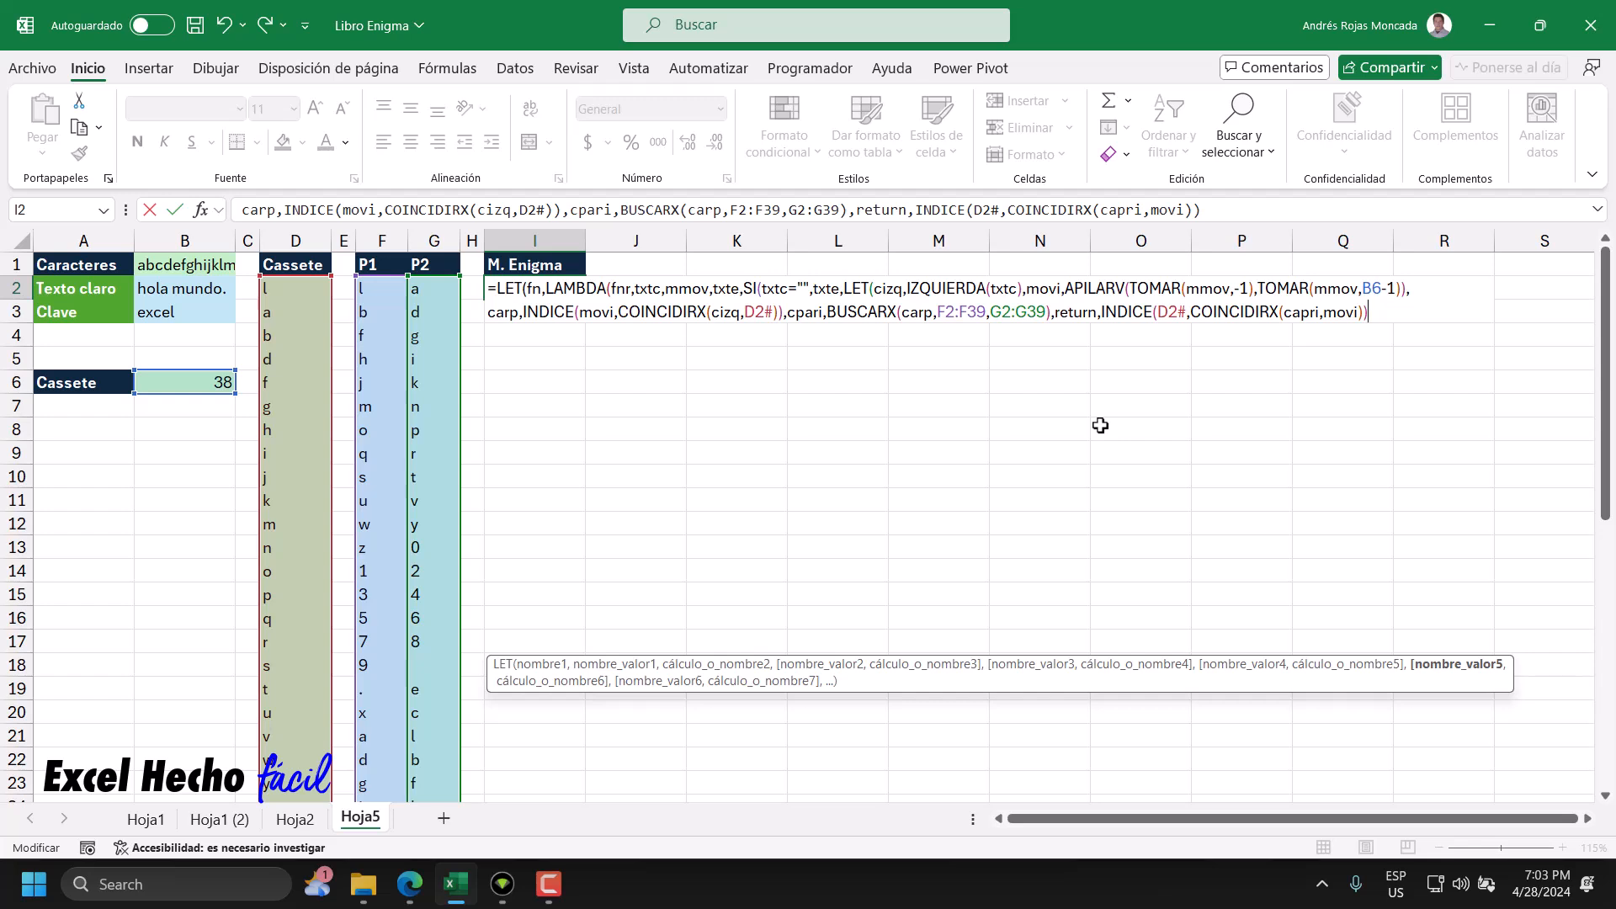
pyautogui.write(',')
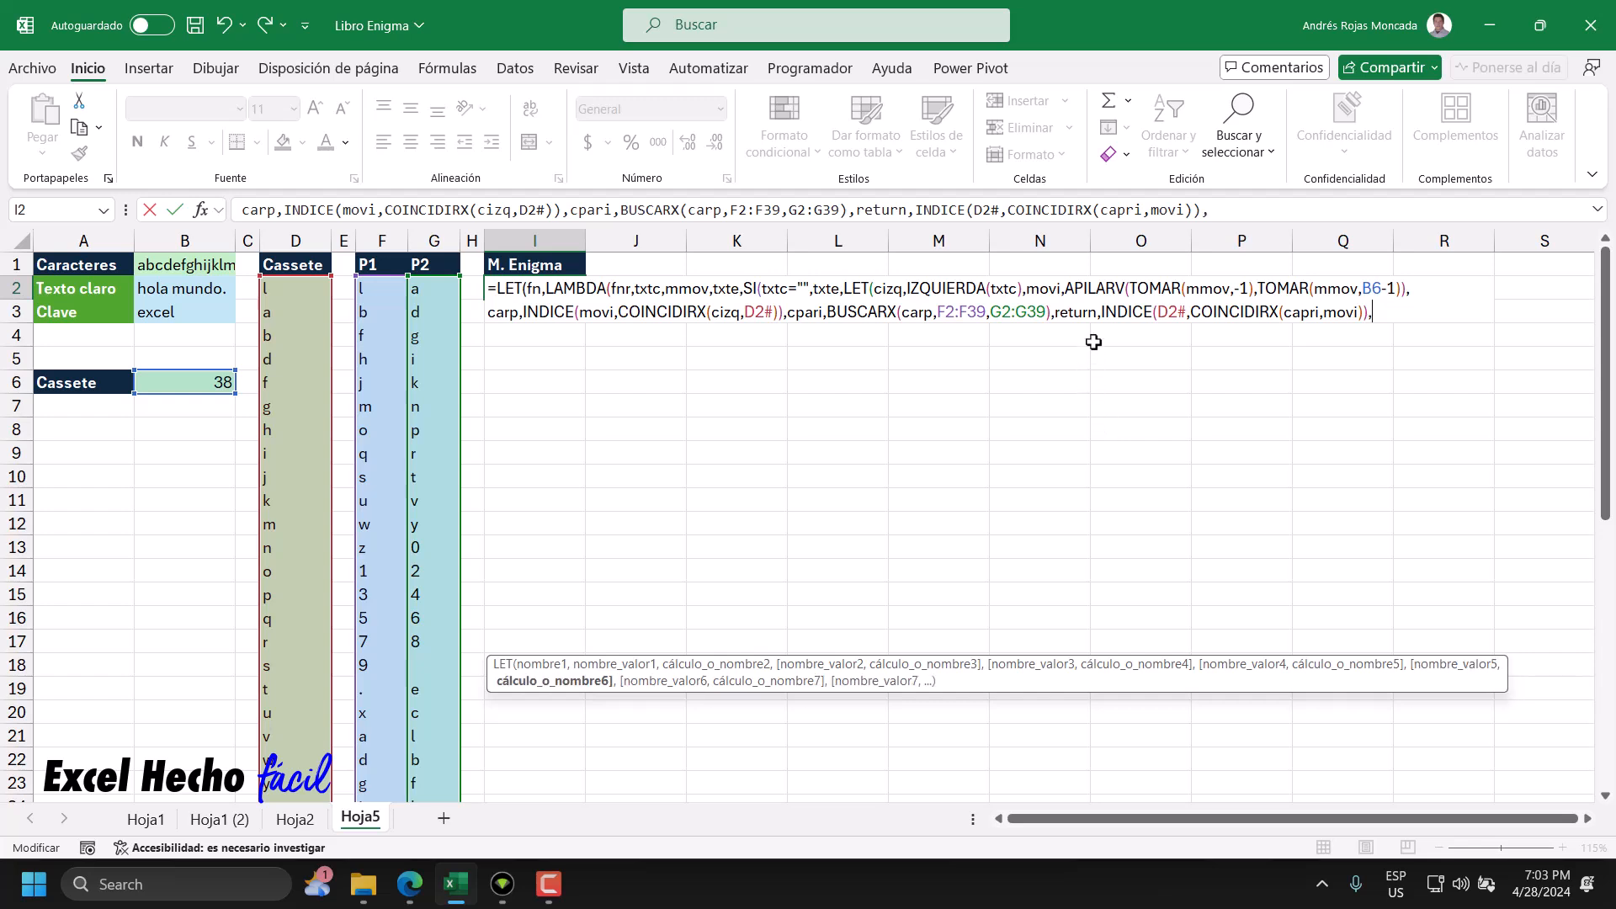
# - Review the return definition in the formula, including INDICE's D2# array and COINCIDIRX's capri lookup value
pyautogui.moveTo(1091, 317); pyautogui.dragTo(1055, 315)
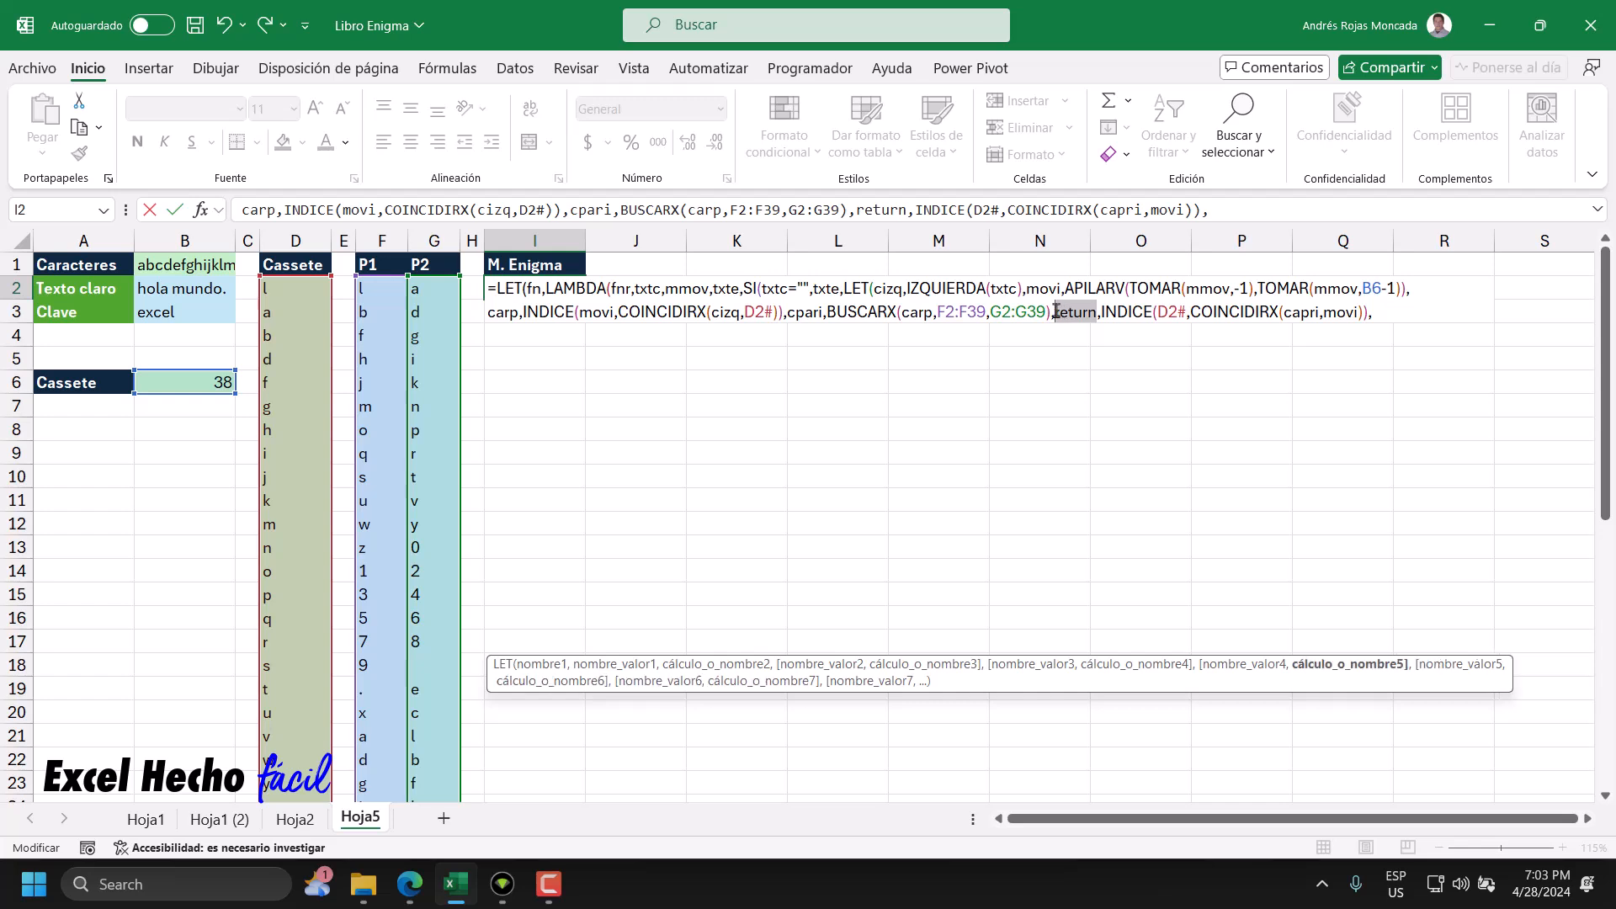
pyautogui.click(522, 336)
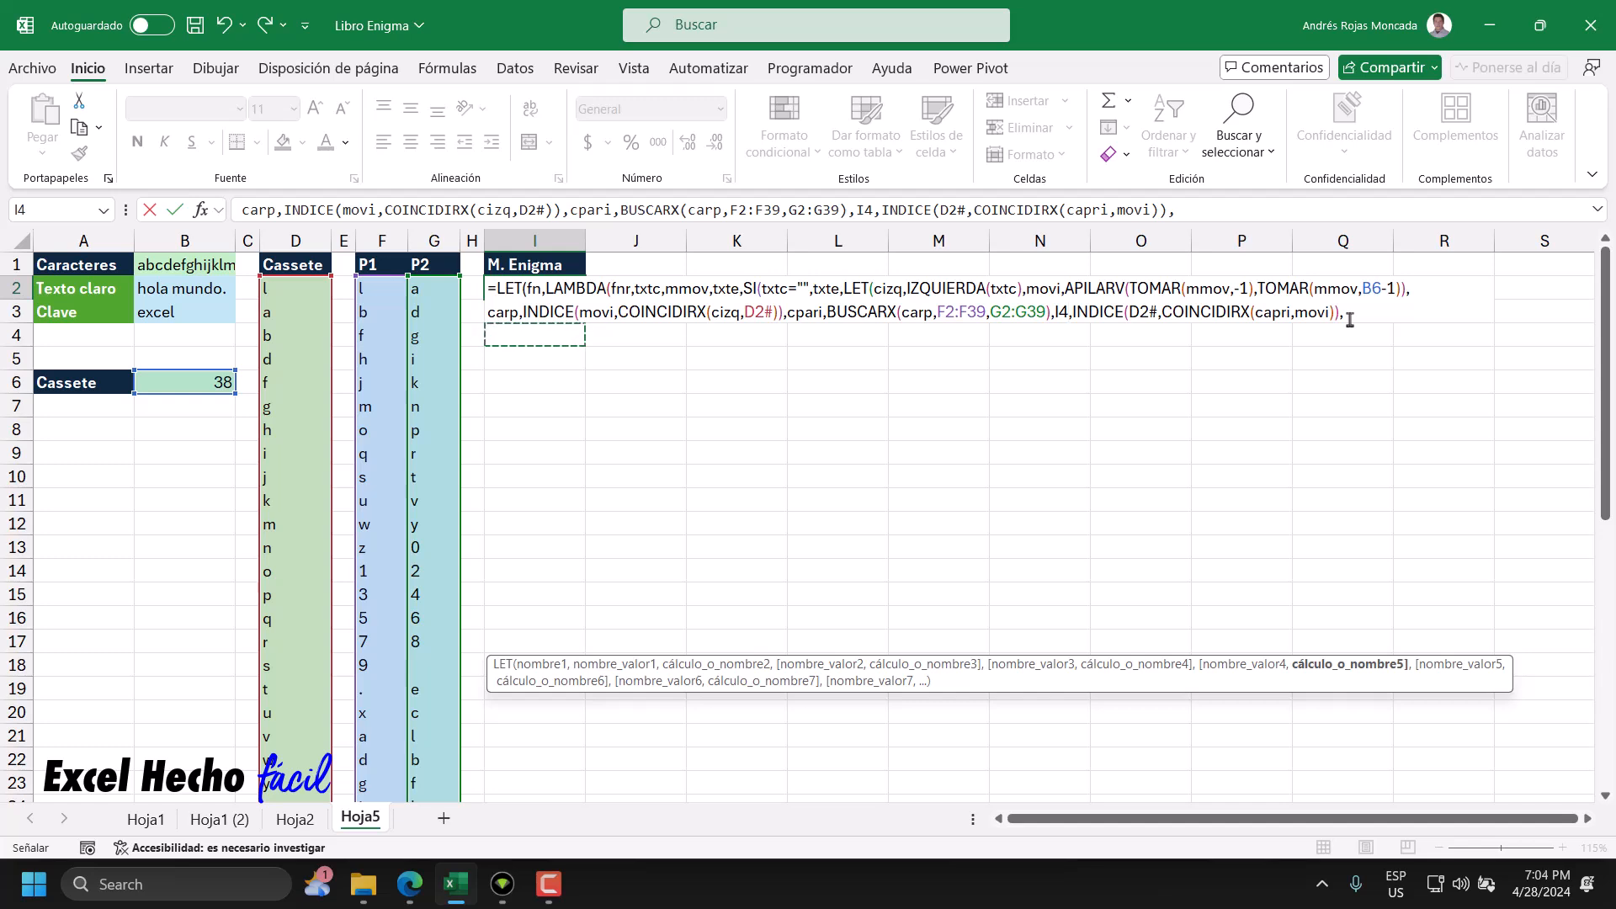
pyautogui.hotkey('ctrl', 'z')
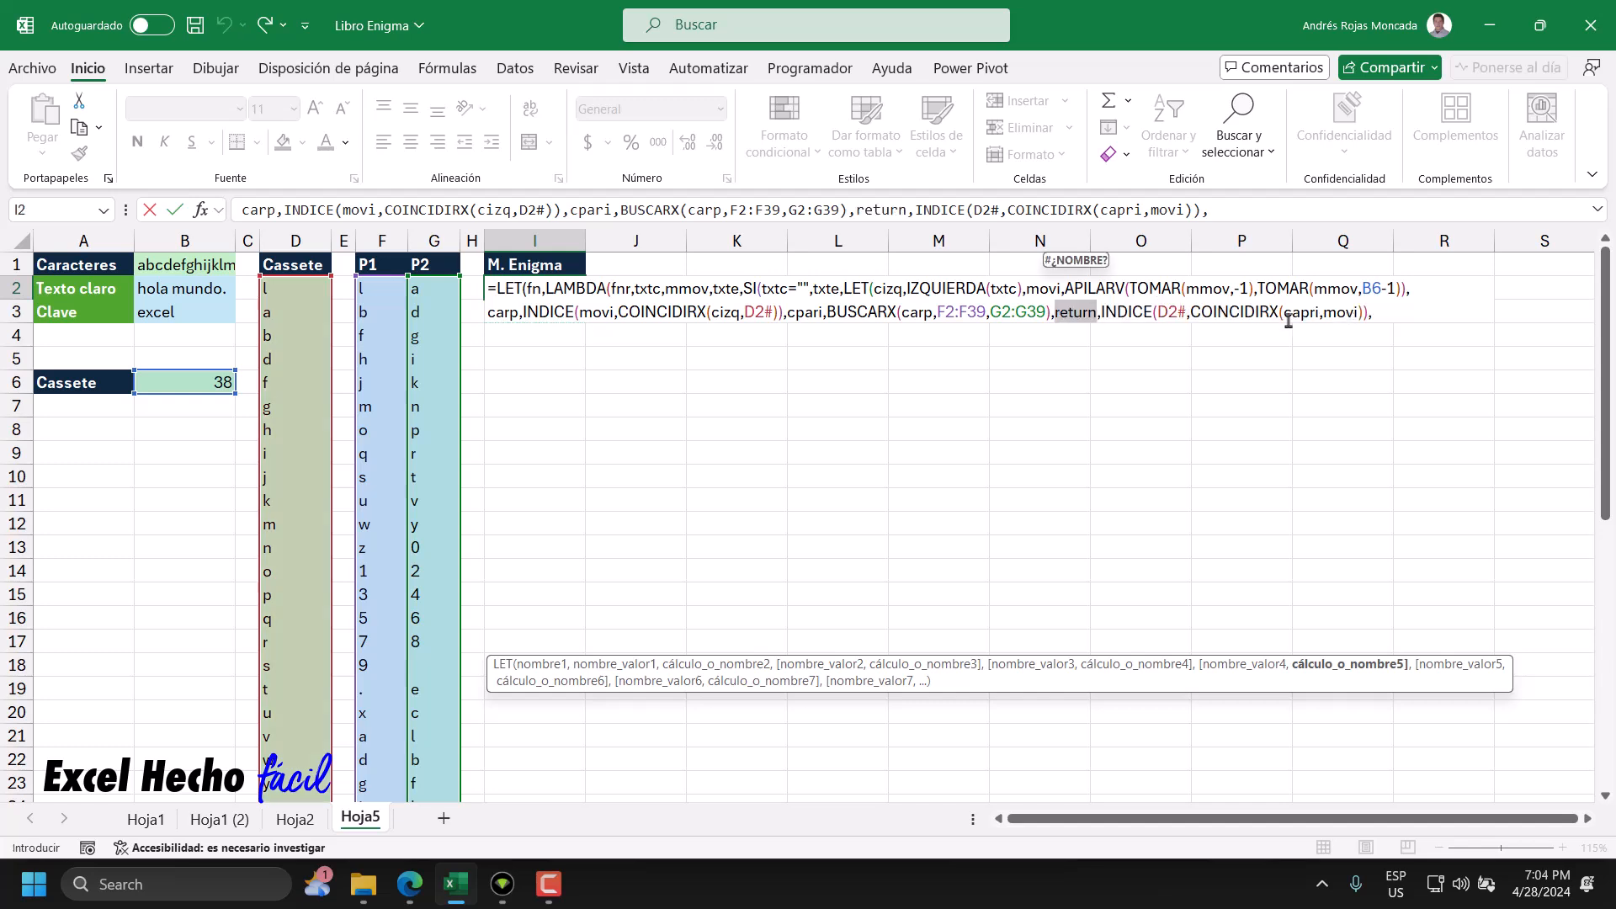
pyautogui.click(1093, 313)
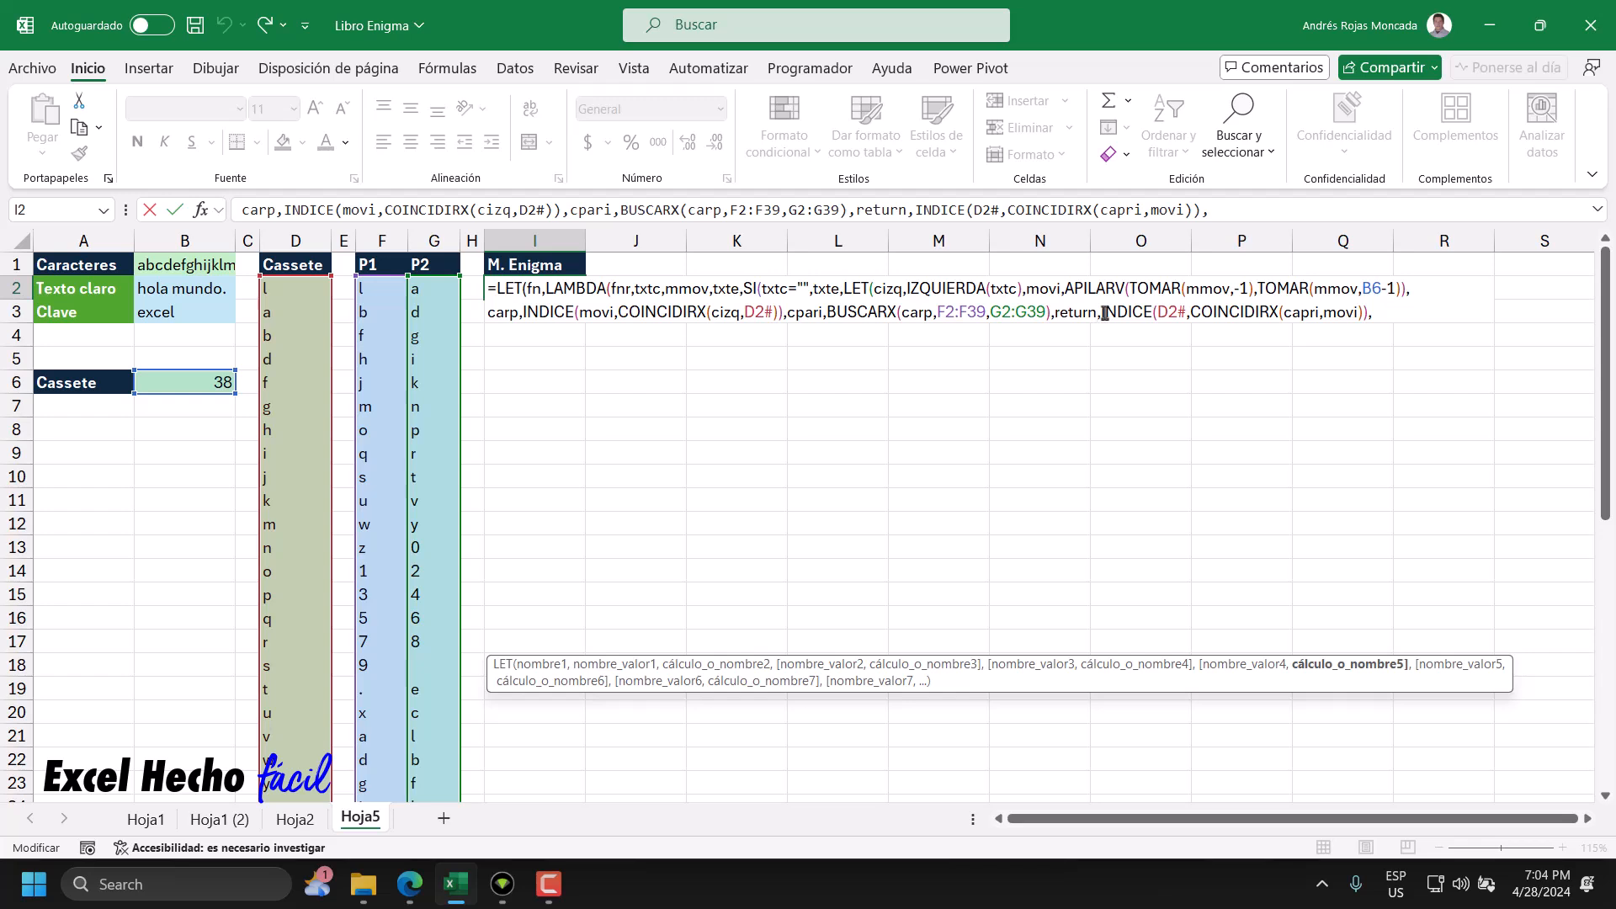
pyautogui.moveTo(1192, 311); pyautogui.dragTo(1160, 309)
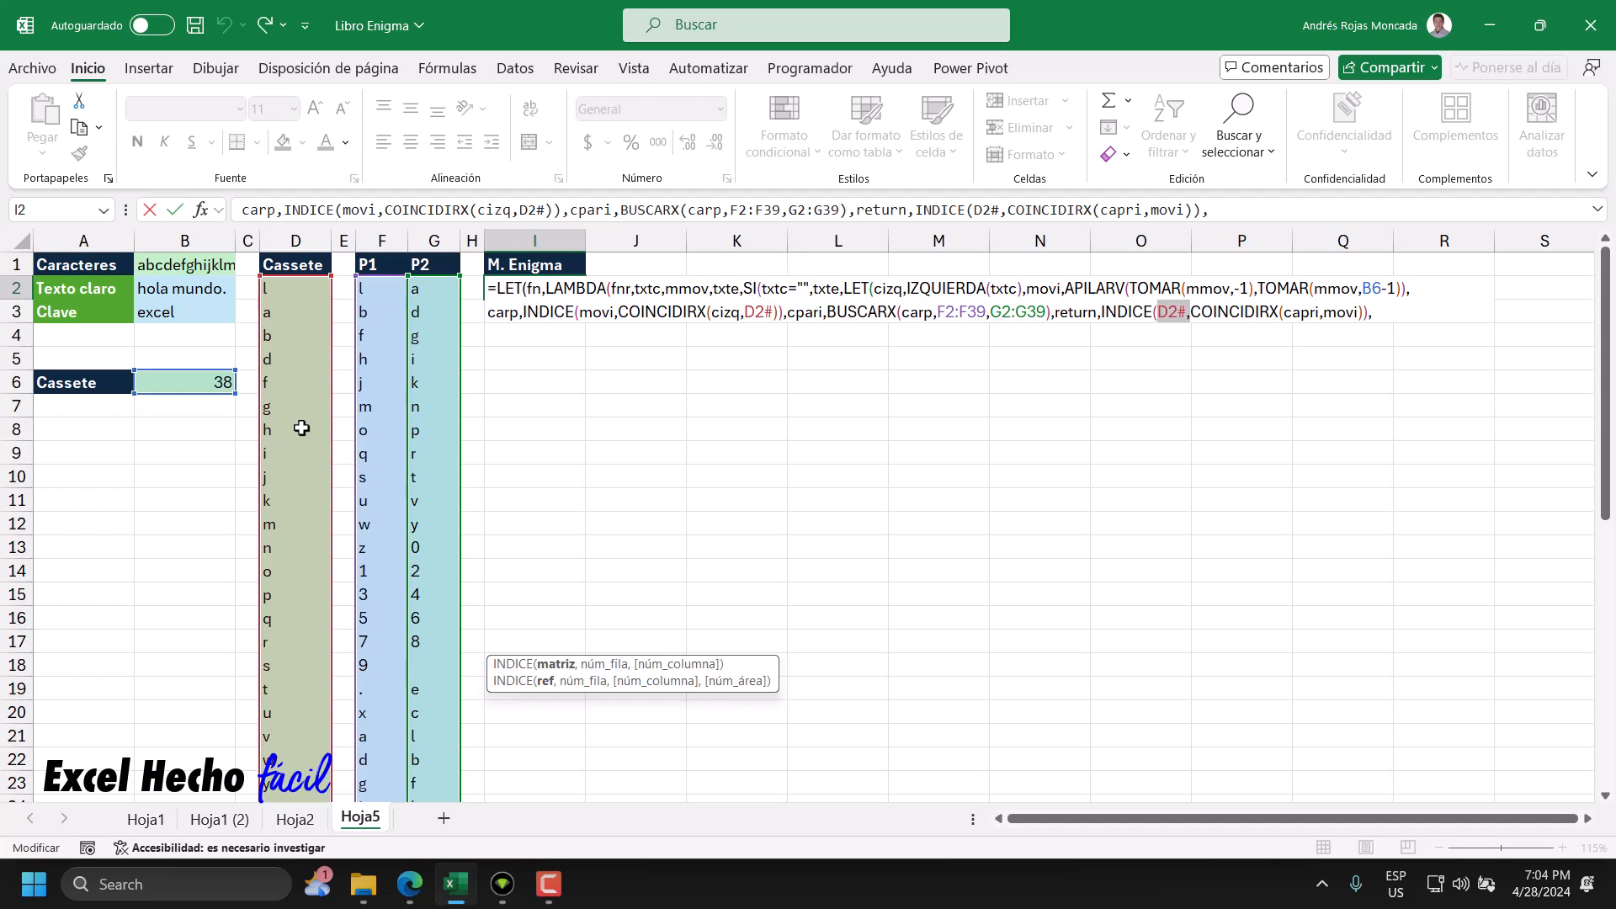
pyautogui.moveTo(1283, 313); pyautogui.dragTo(1319, 320)
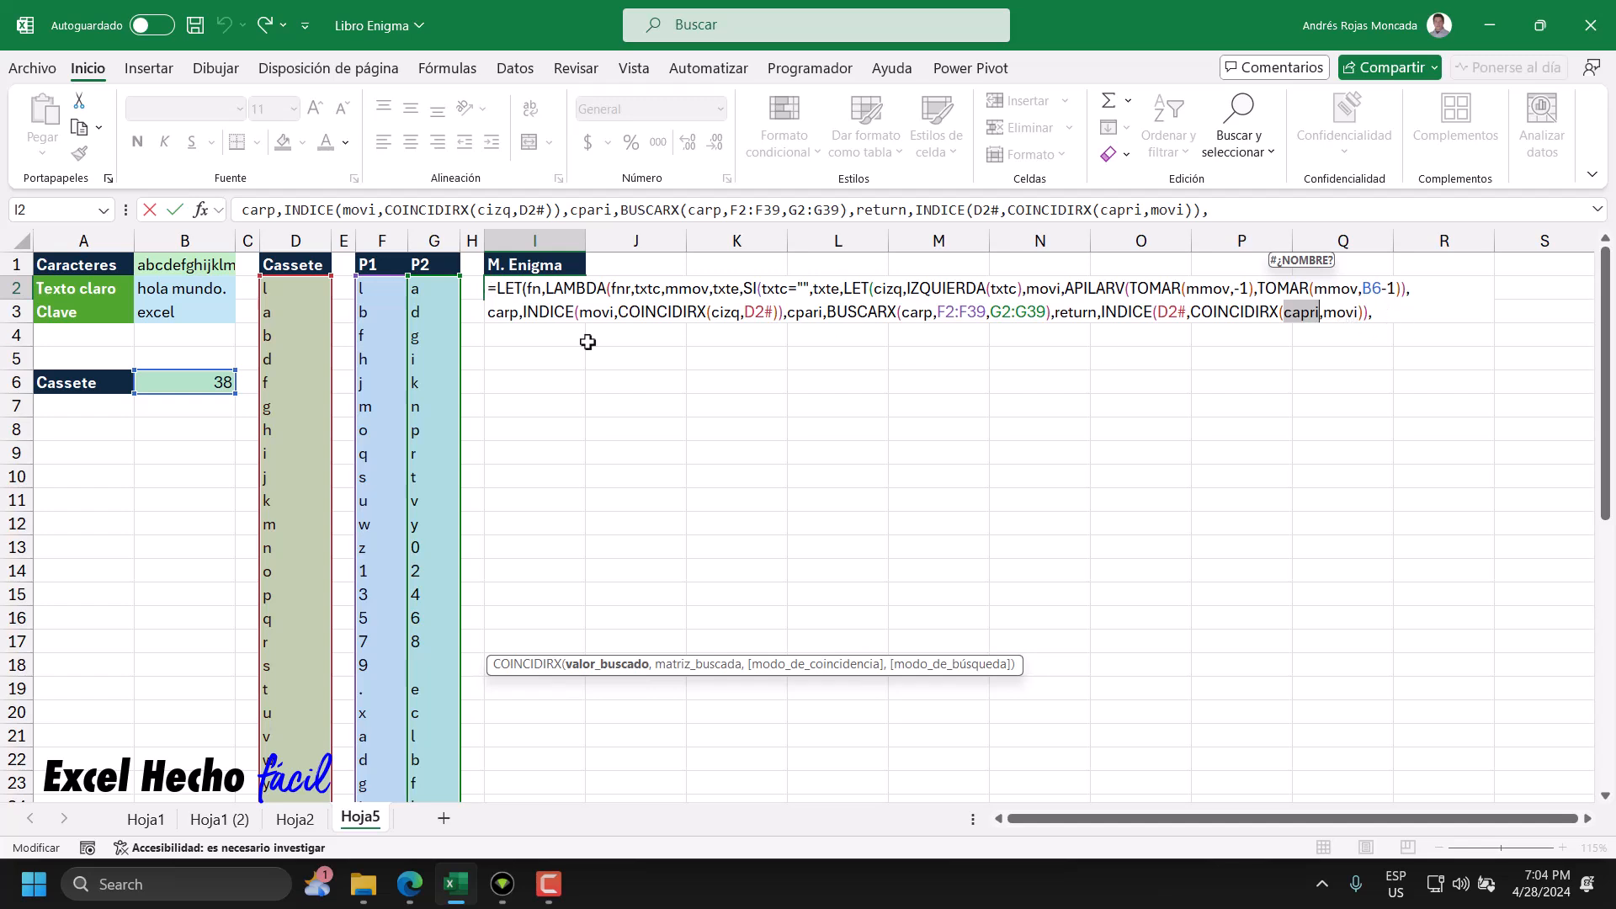
pyautogui.click(1383, 314)
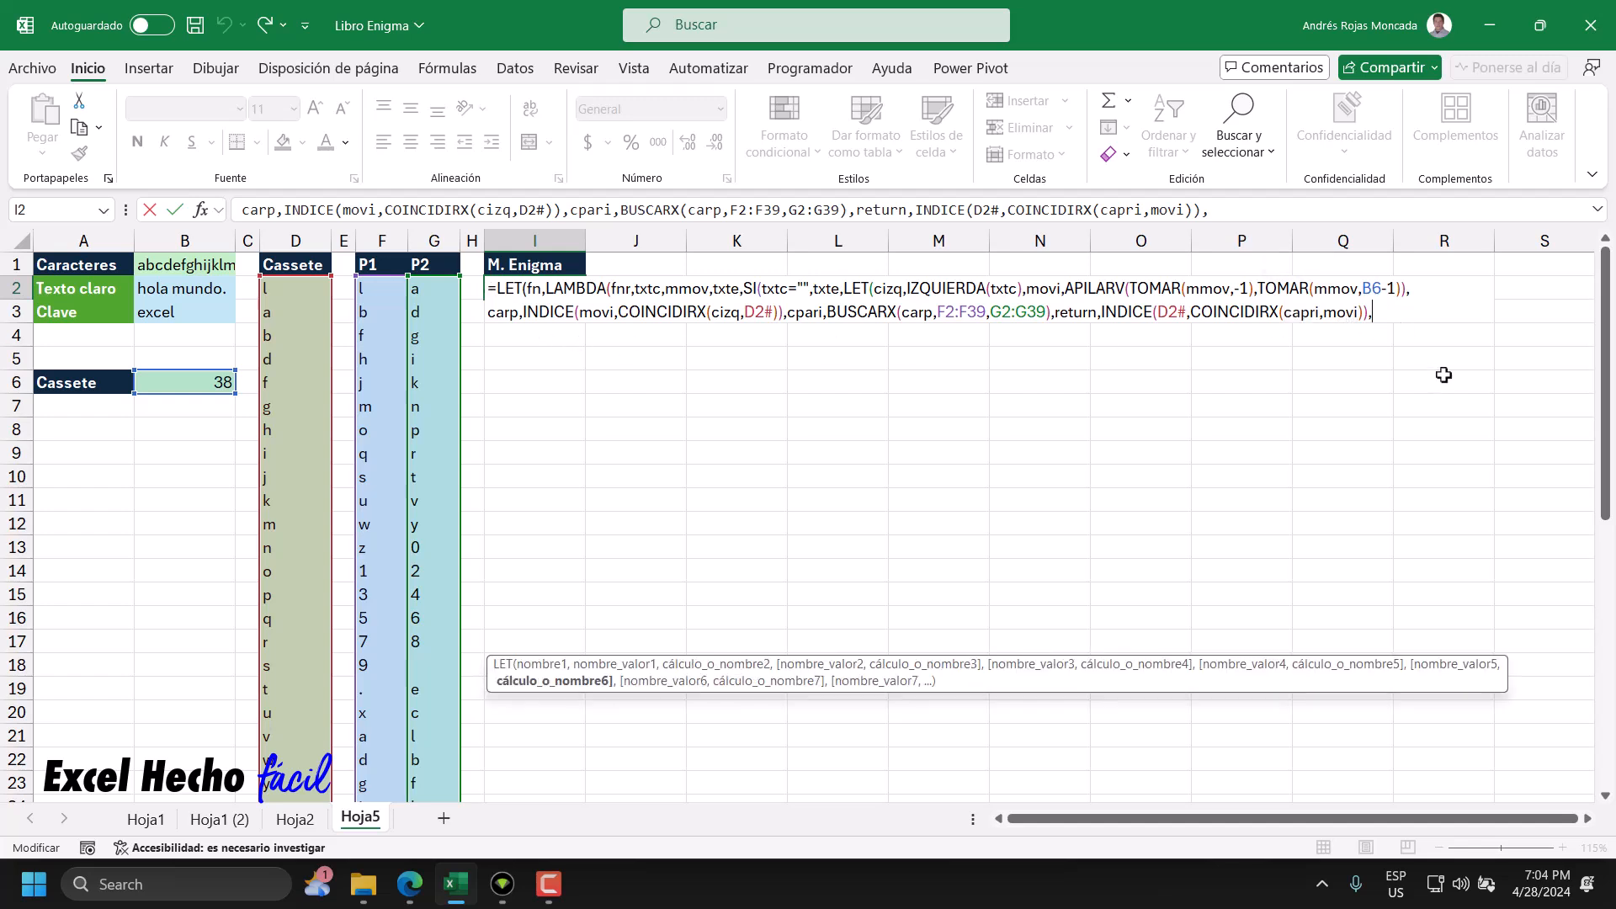
# - Start the recursive fnr call on a new line of the formula, passing fnr itself as its first argument
pyautogui.hotkey('alt', 'Return')
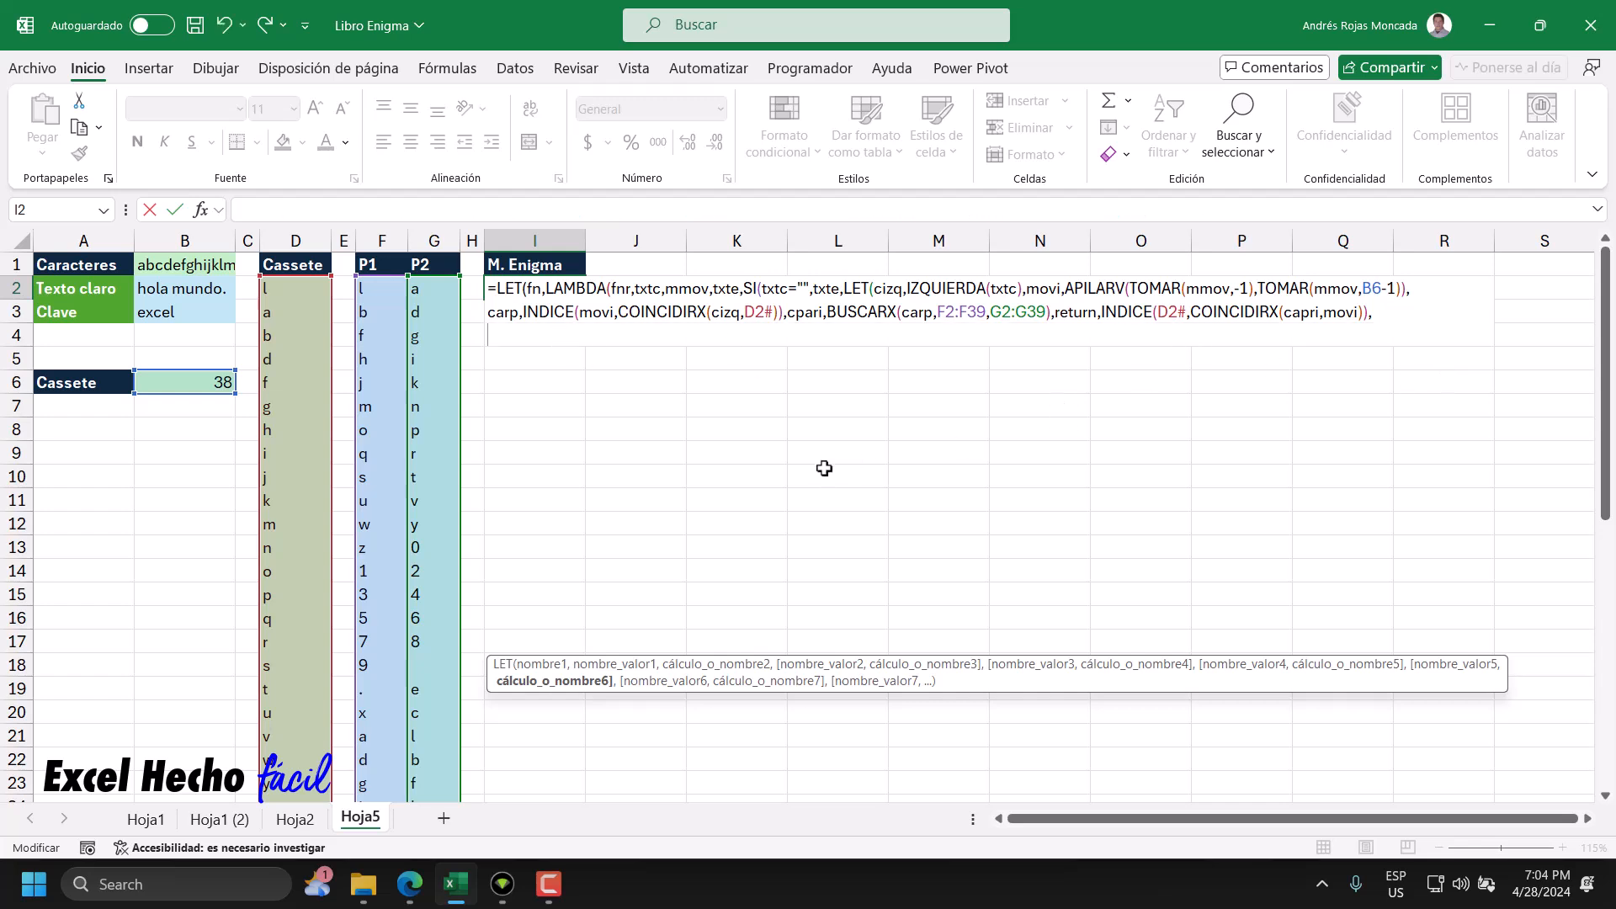
pyautogui.write('fnr(')
pyautogui.moveTo(623, 289); pyautogui.dragTo(614, 289)
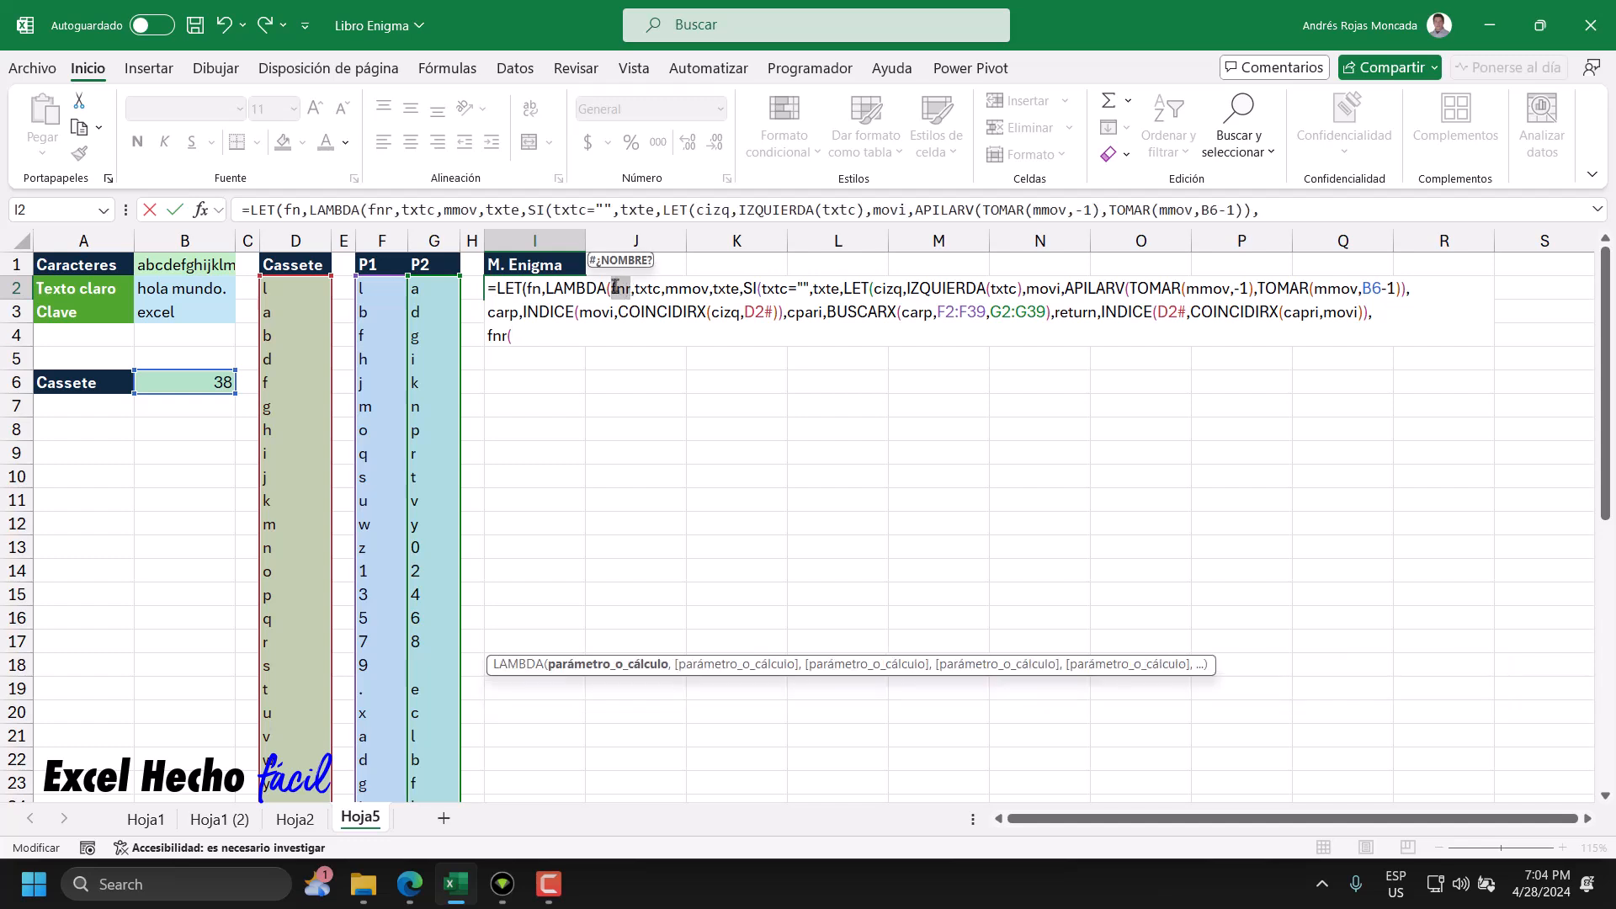
pyautogui.click(528, 342)
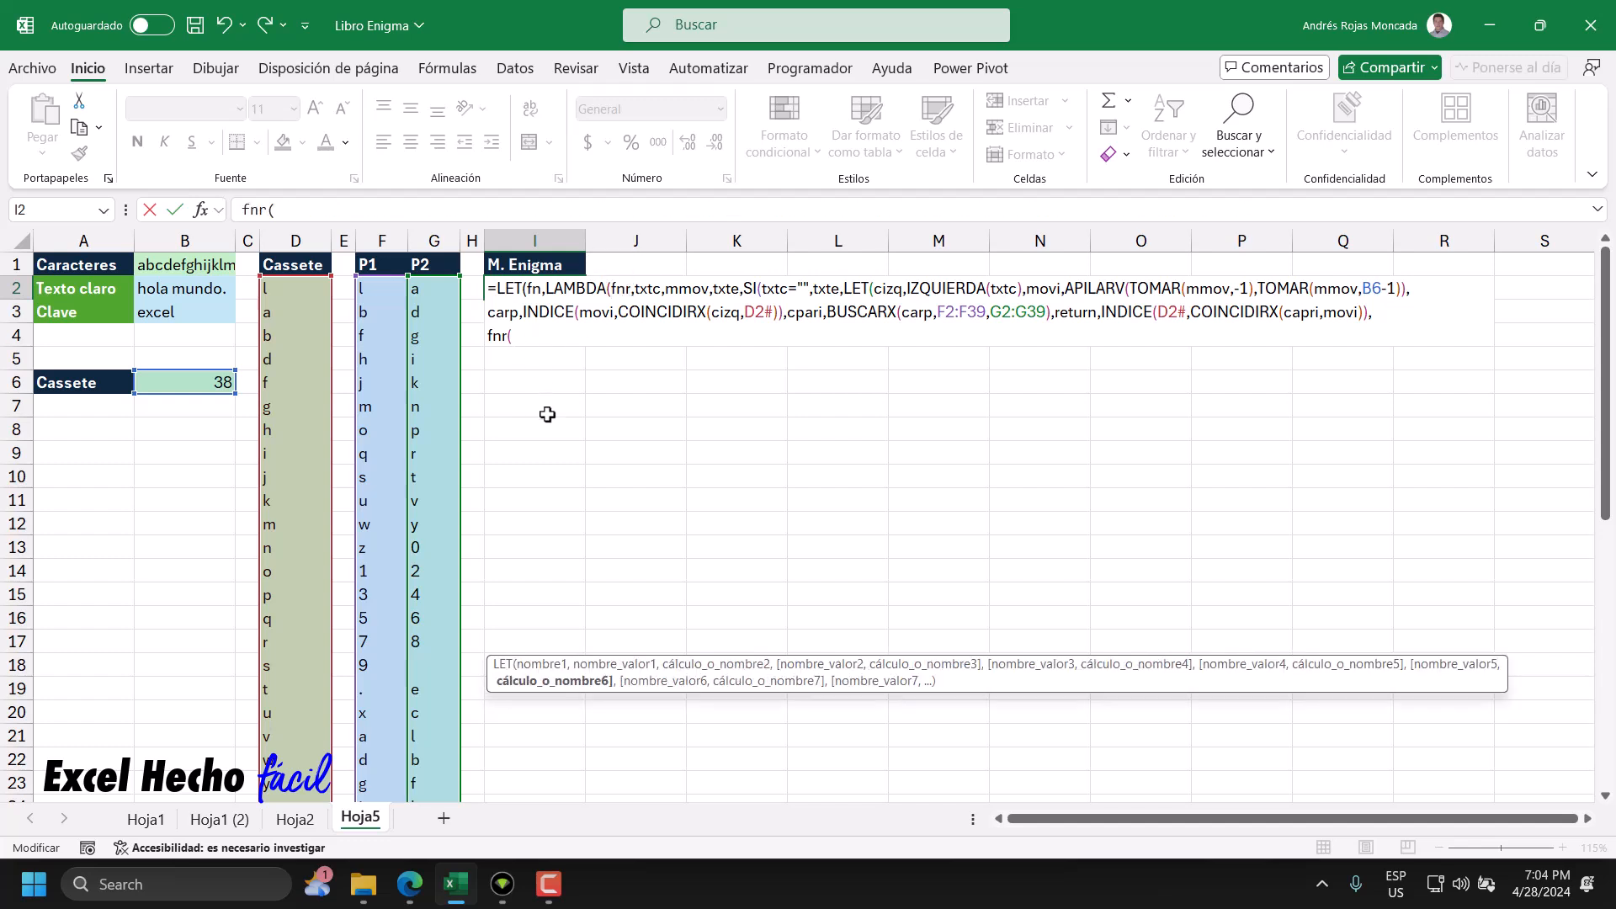
pyautogui.write('fnrm,')
pyautogui.press('BackSpace')
pyautogui.write(',')
# - Enter DERECHA(txtc,LARGO(txtc)-1) as the recursive call's txtc argument so the first character is dropped, checking it against the LAMBDA parameters
pyautogui.write('dere')
pyautogui.press('Tab')
pyautogui.write('txtc')
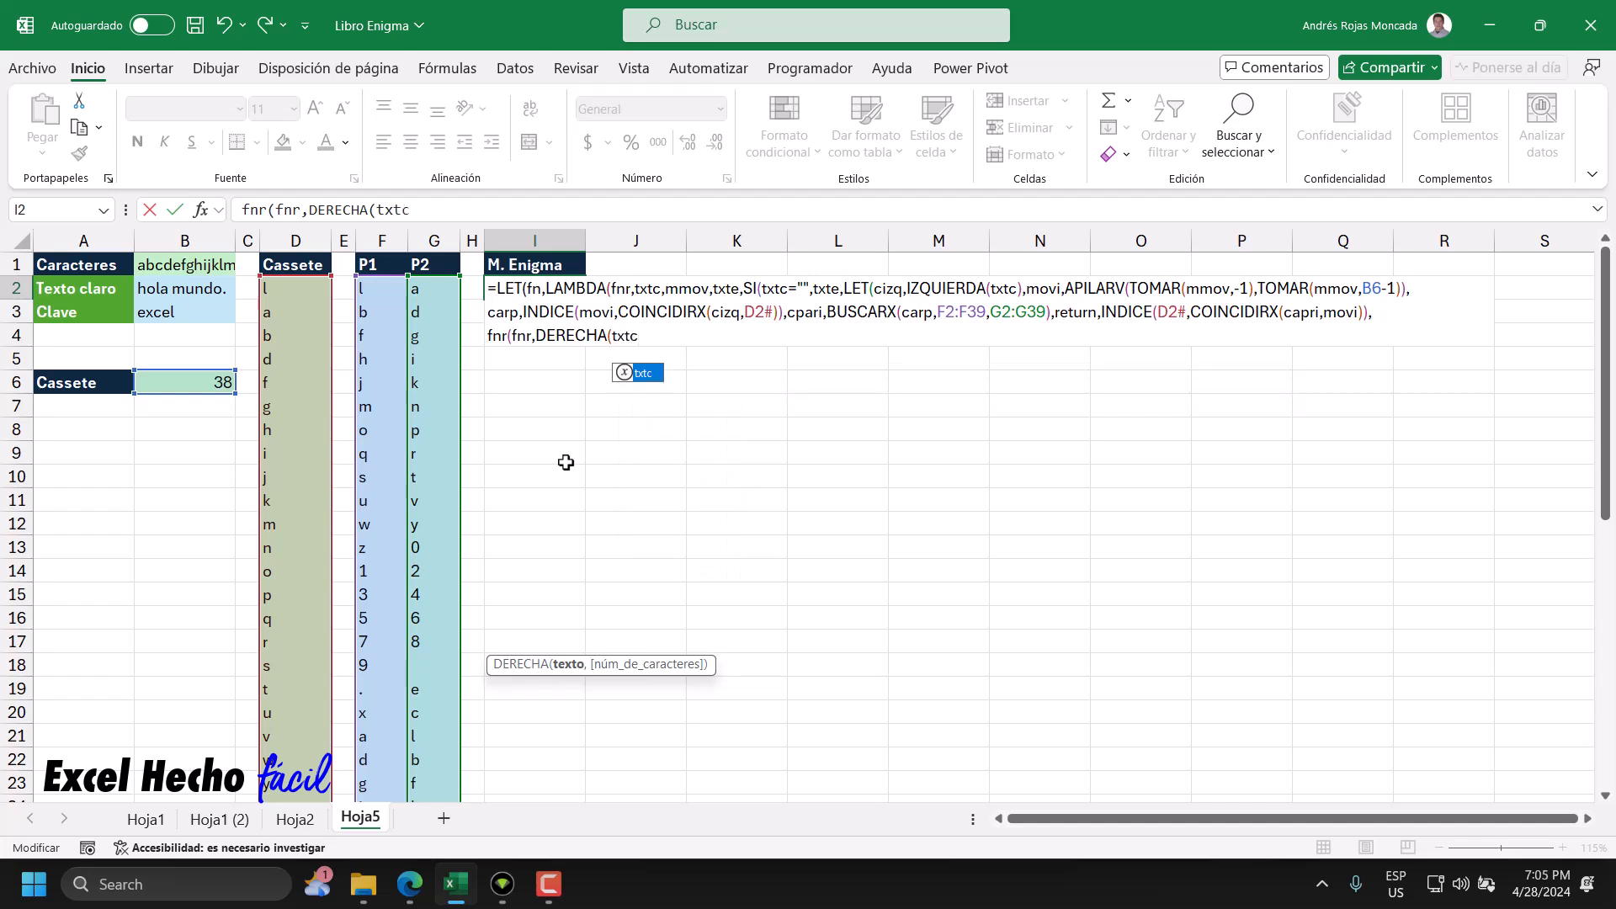
pyautogui.write(',la')
pyautogui.press('Down')
pyautogui.press('Tab')
pyautogui.write('txt')
pyautogui.press('Tab')
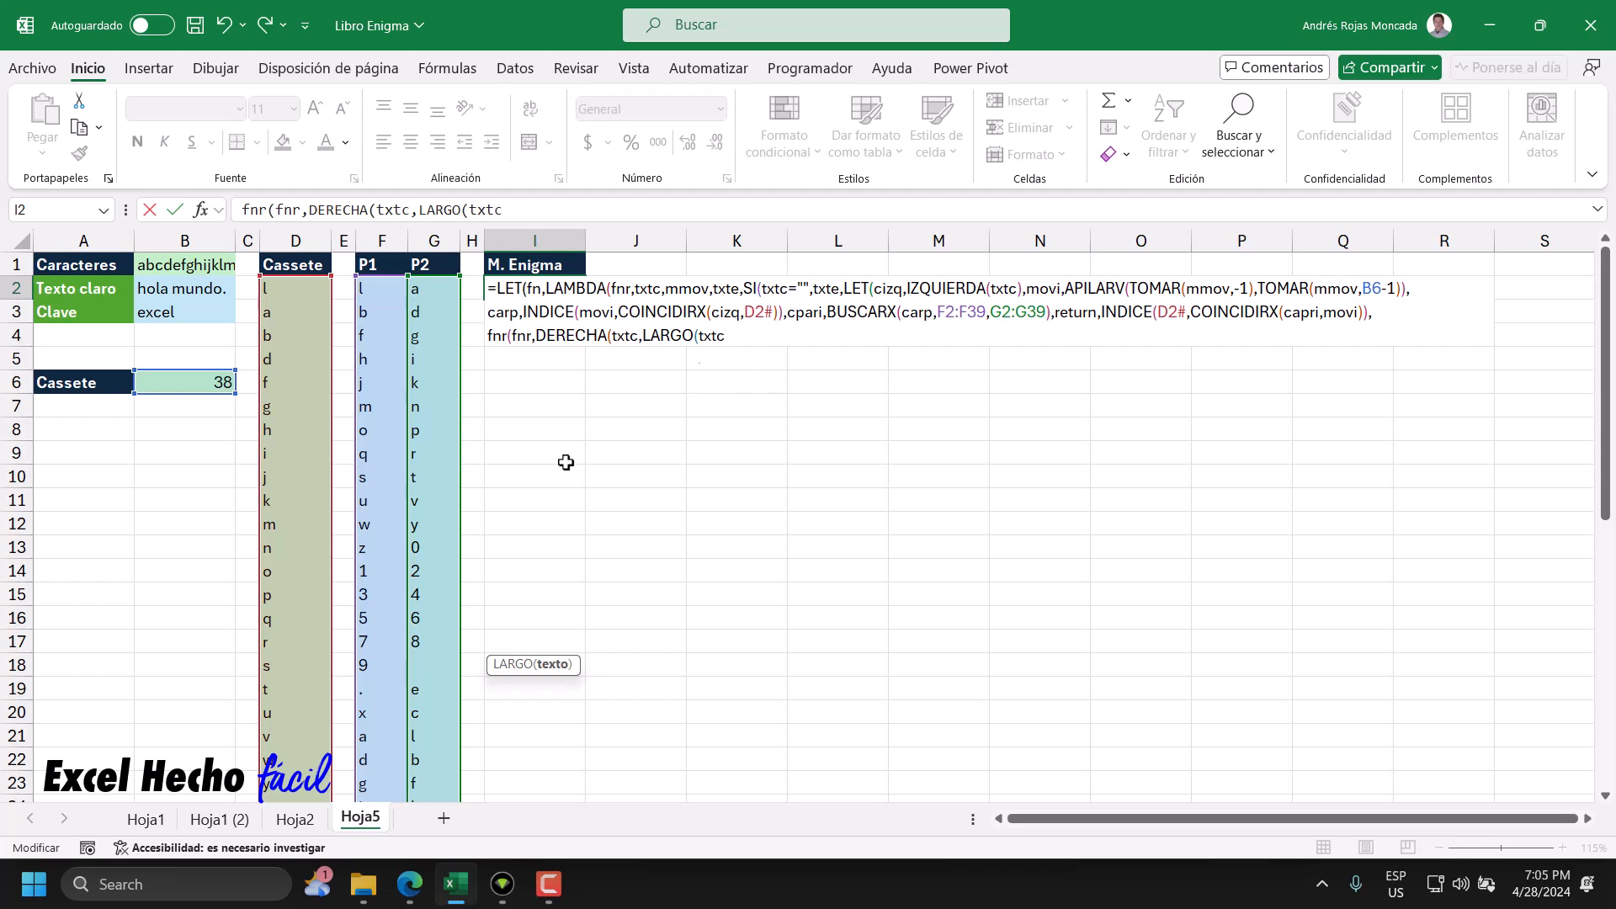
pyautogui.write(')-1')
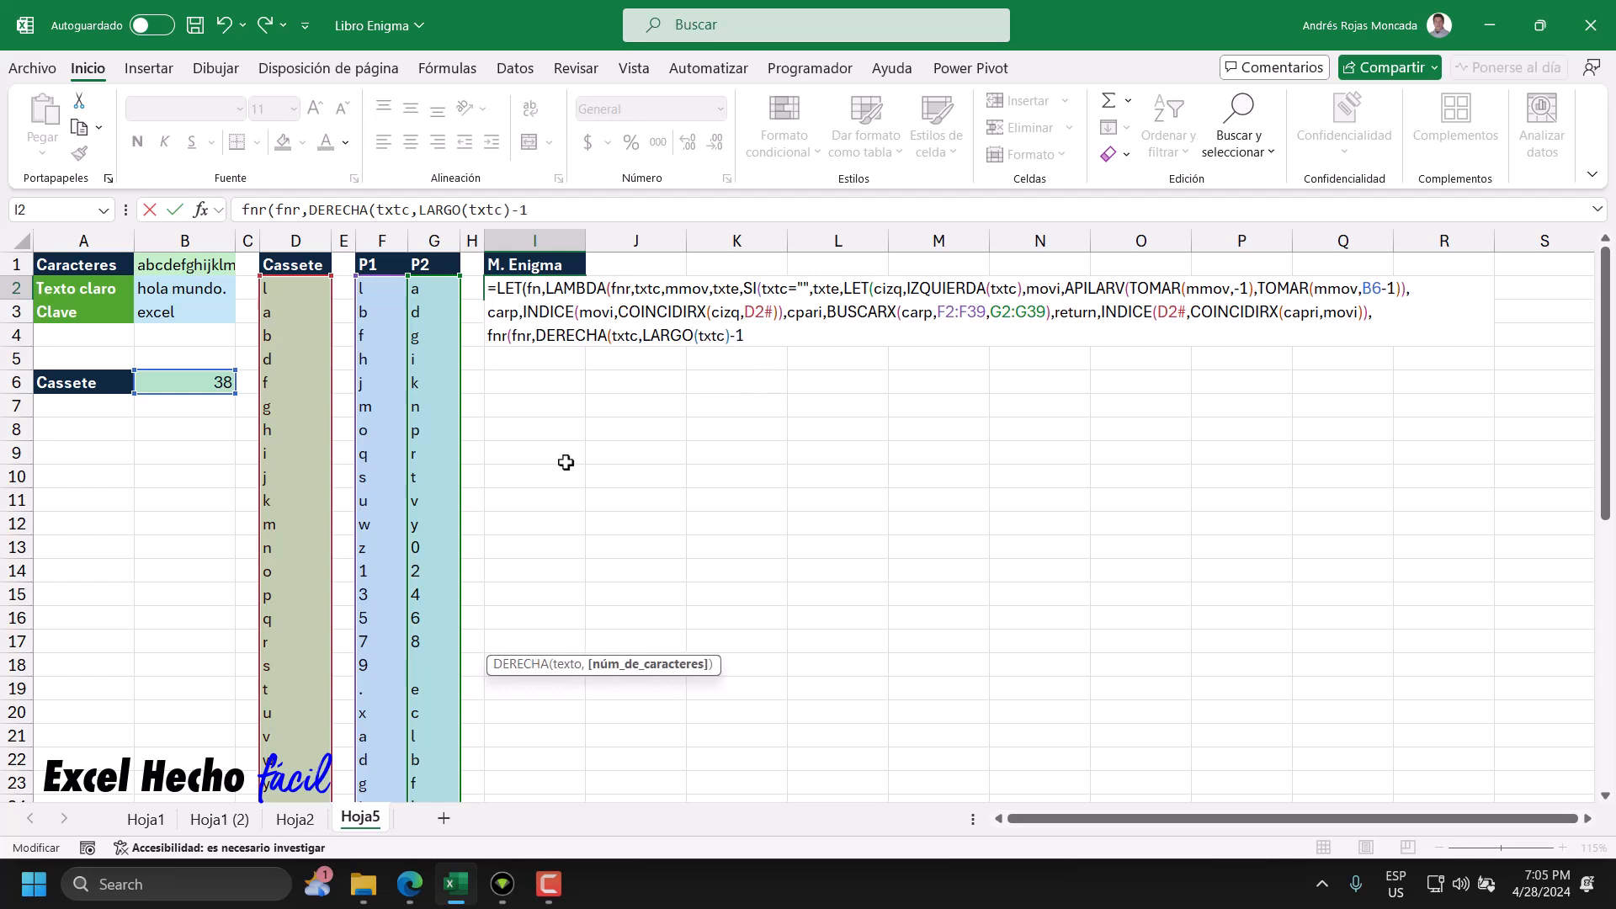
pyautogui.write(')')
pyautogui.moveTo(643, 336); pyautogui.dragTo(733, 339)
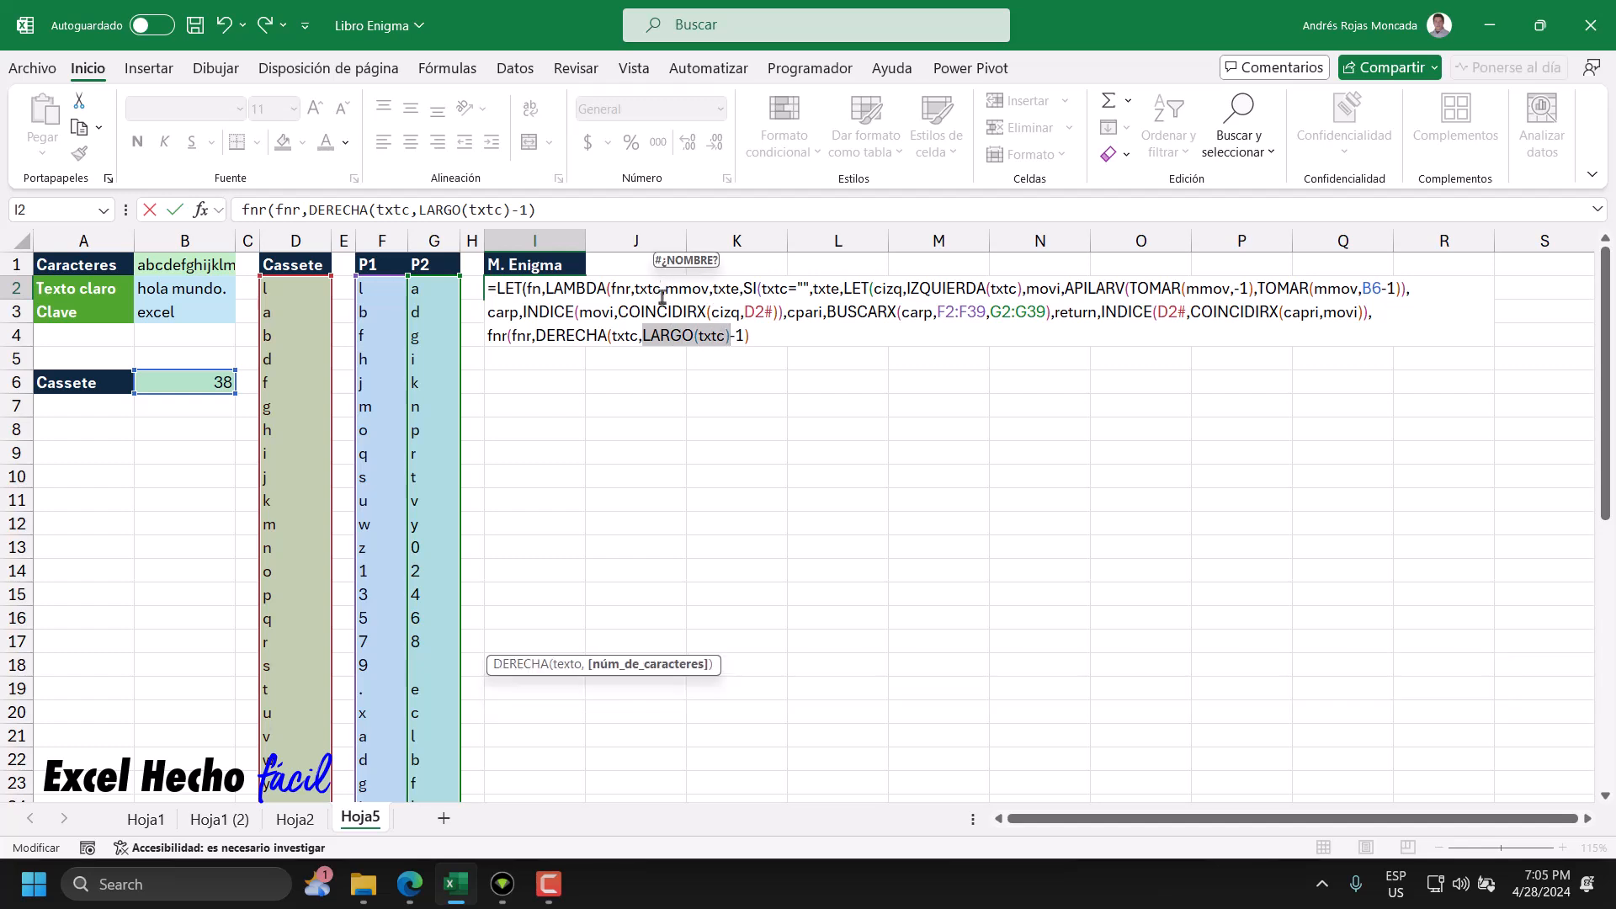
pyautogui.click(731, 337)
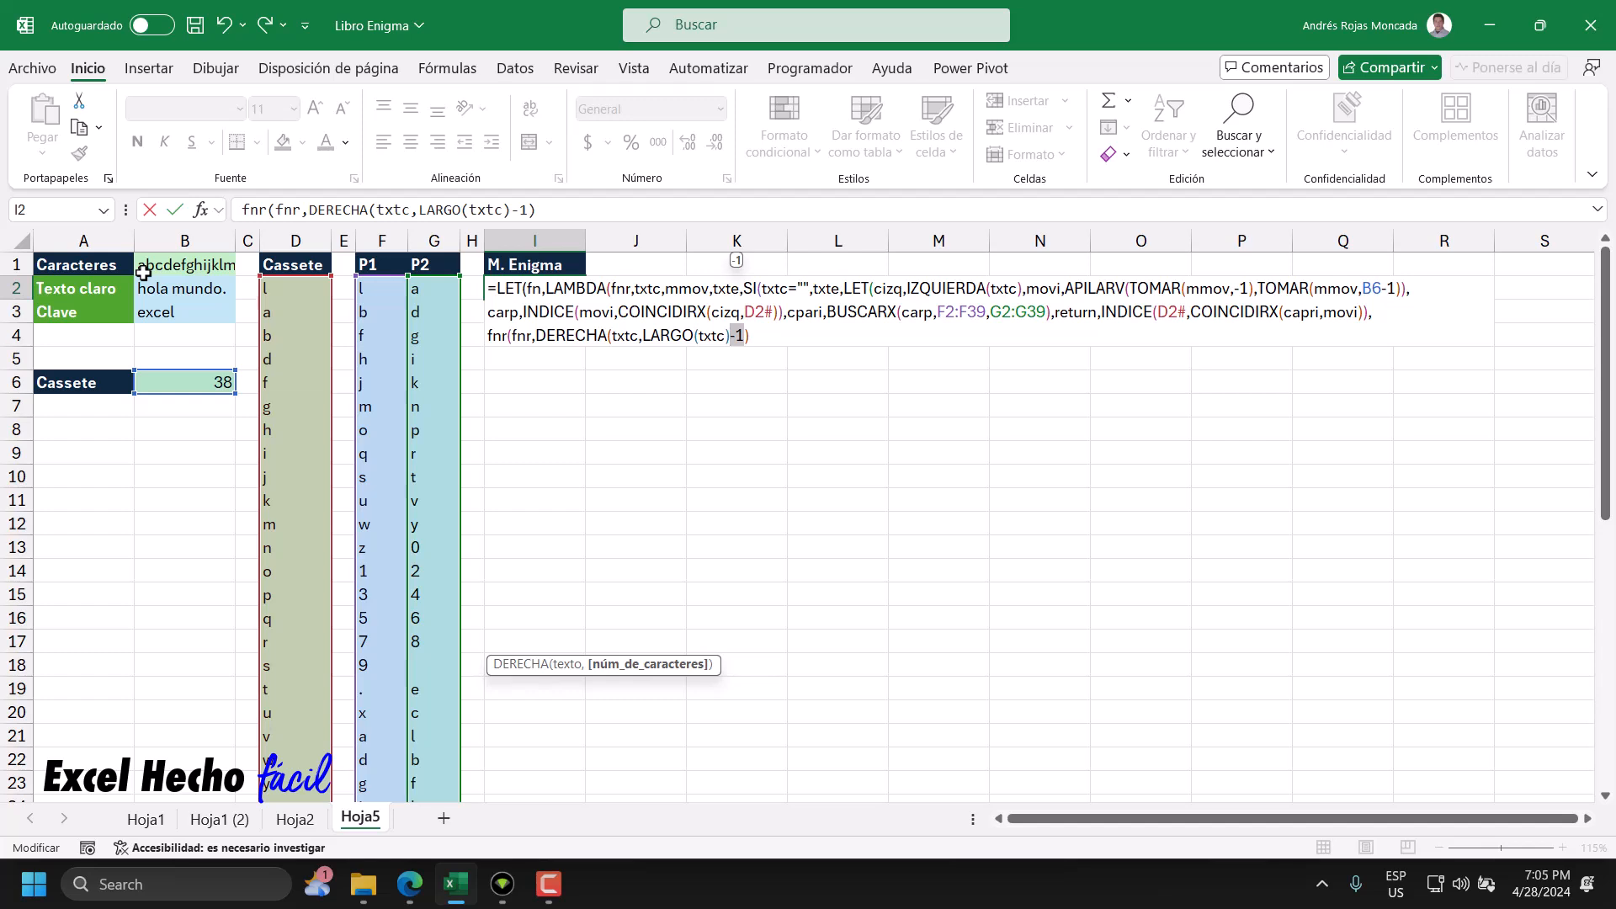
pyautogui.moveTo(536, 335); pyautogui.dragTo(749, 335)
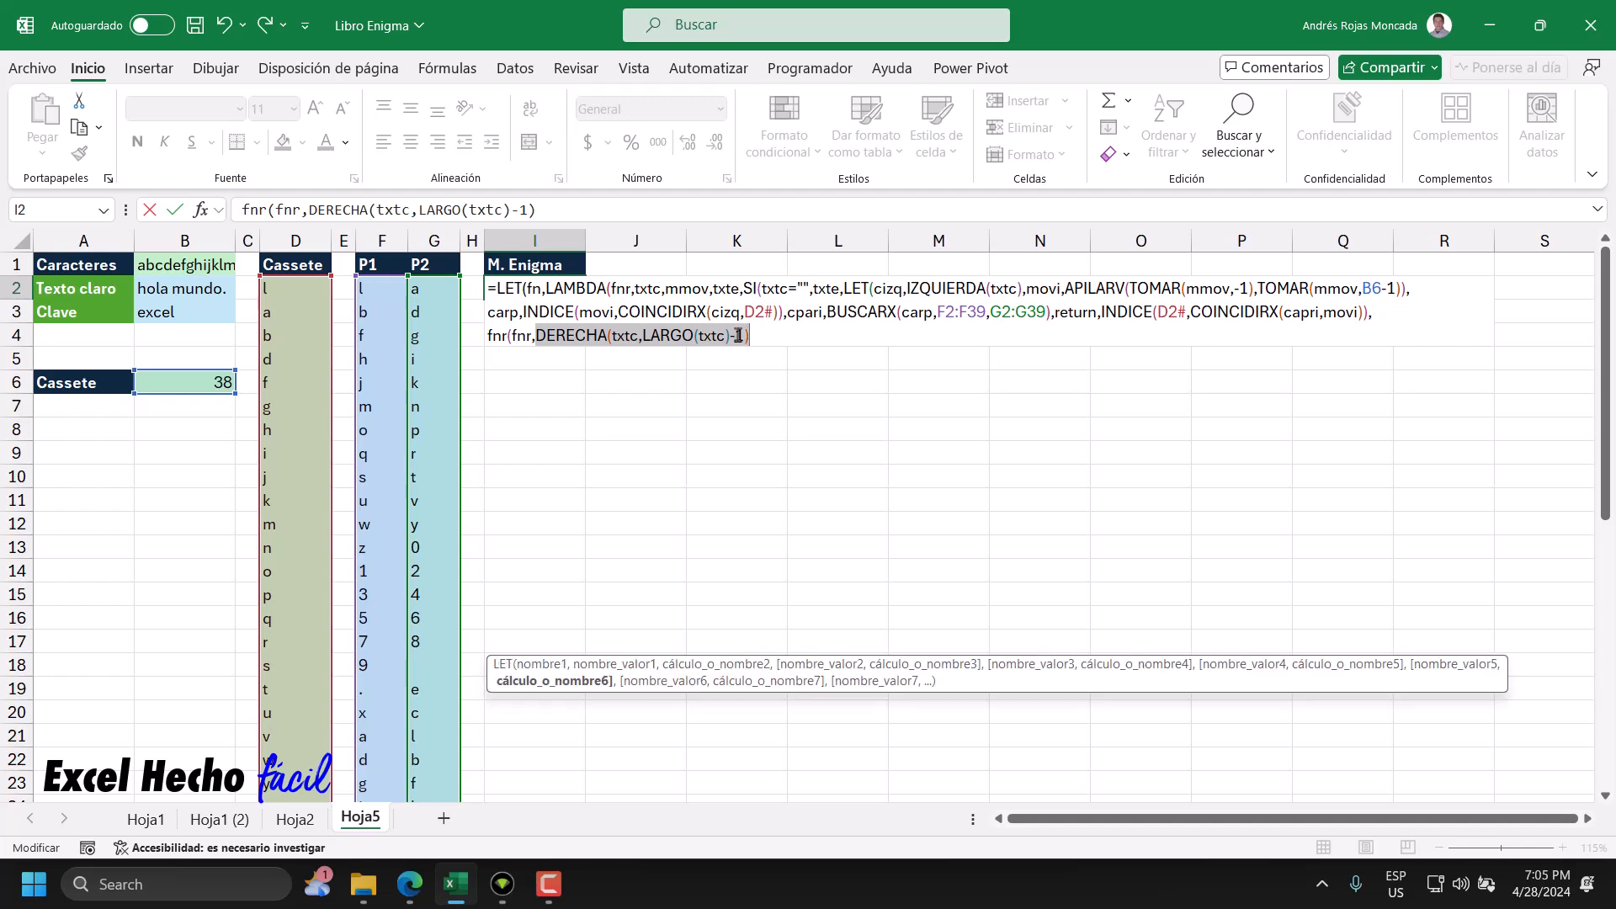
pyautogui.moveTo(635, 288); pyautogui.dragTo(659, 292)
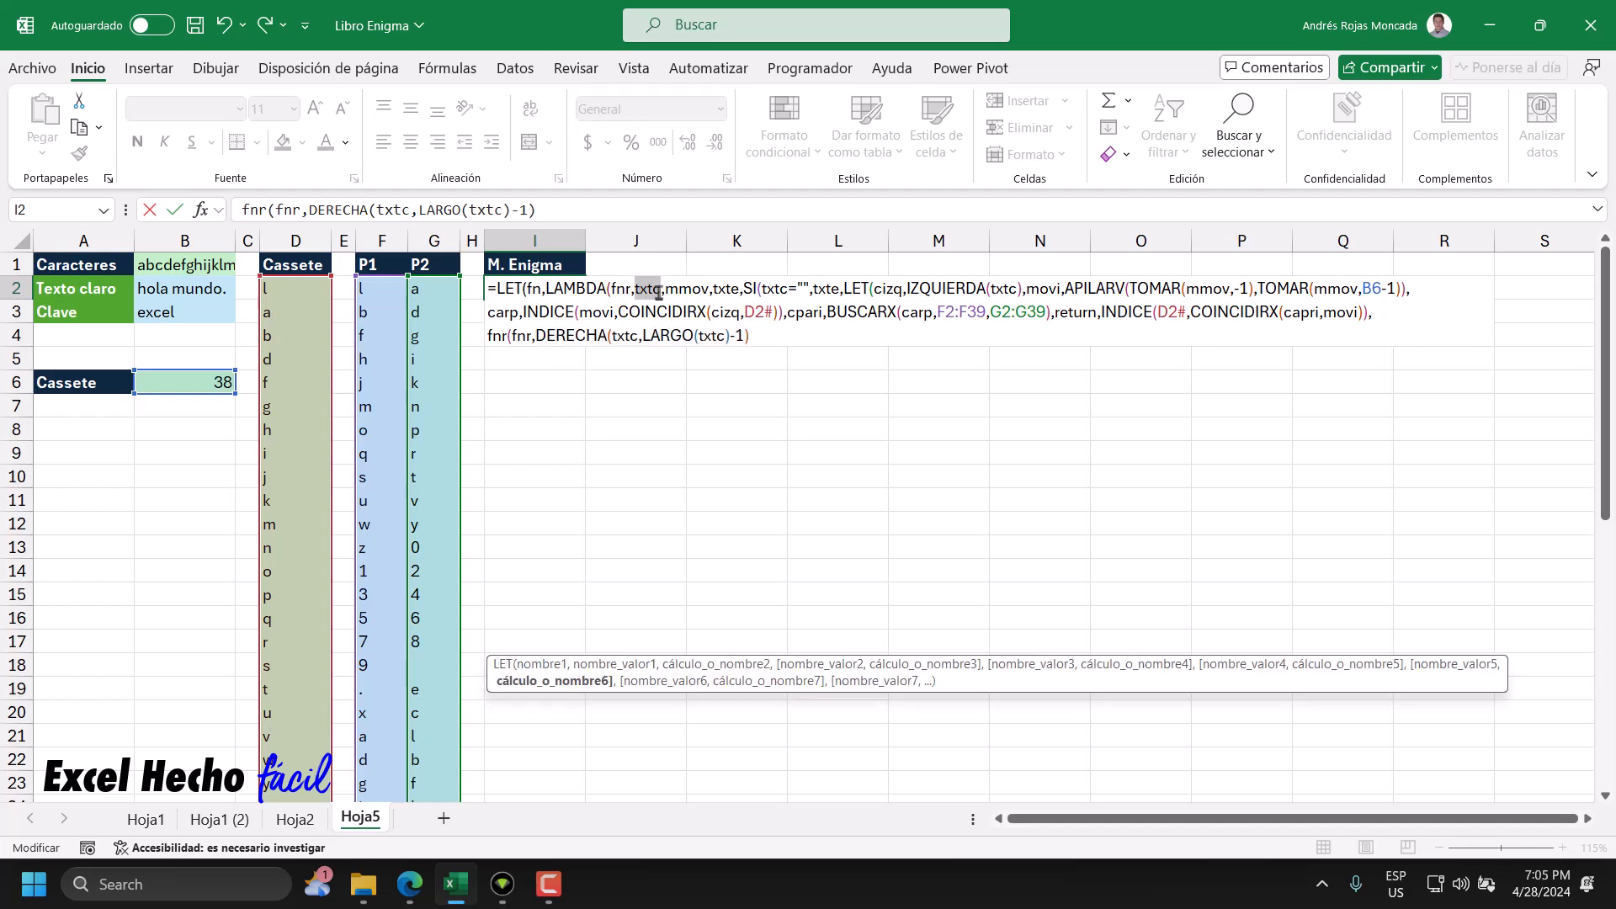
# - Pass movi as the recursive call's mmov argument, followed by a separator
pyautogui.click(748, 335)
pyautogui.moveTo(708, 287); pyautogui.dragTo(680, 288)
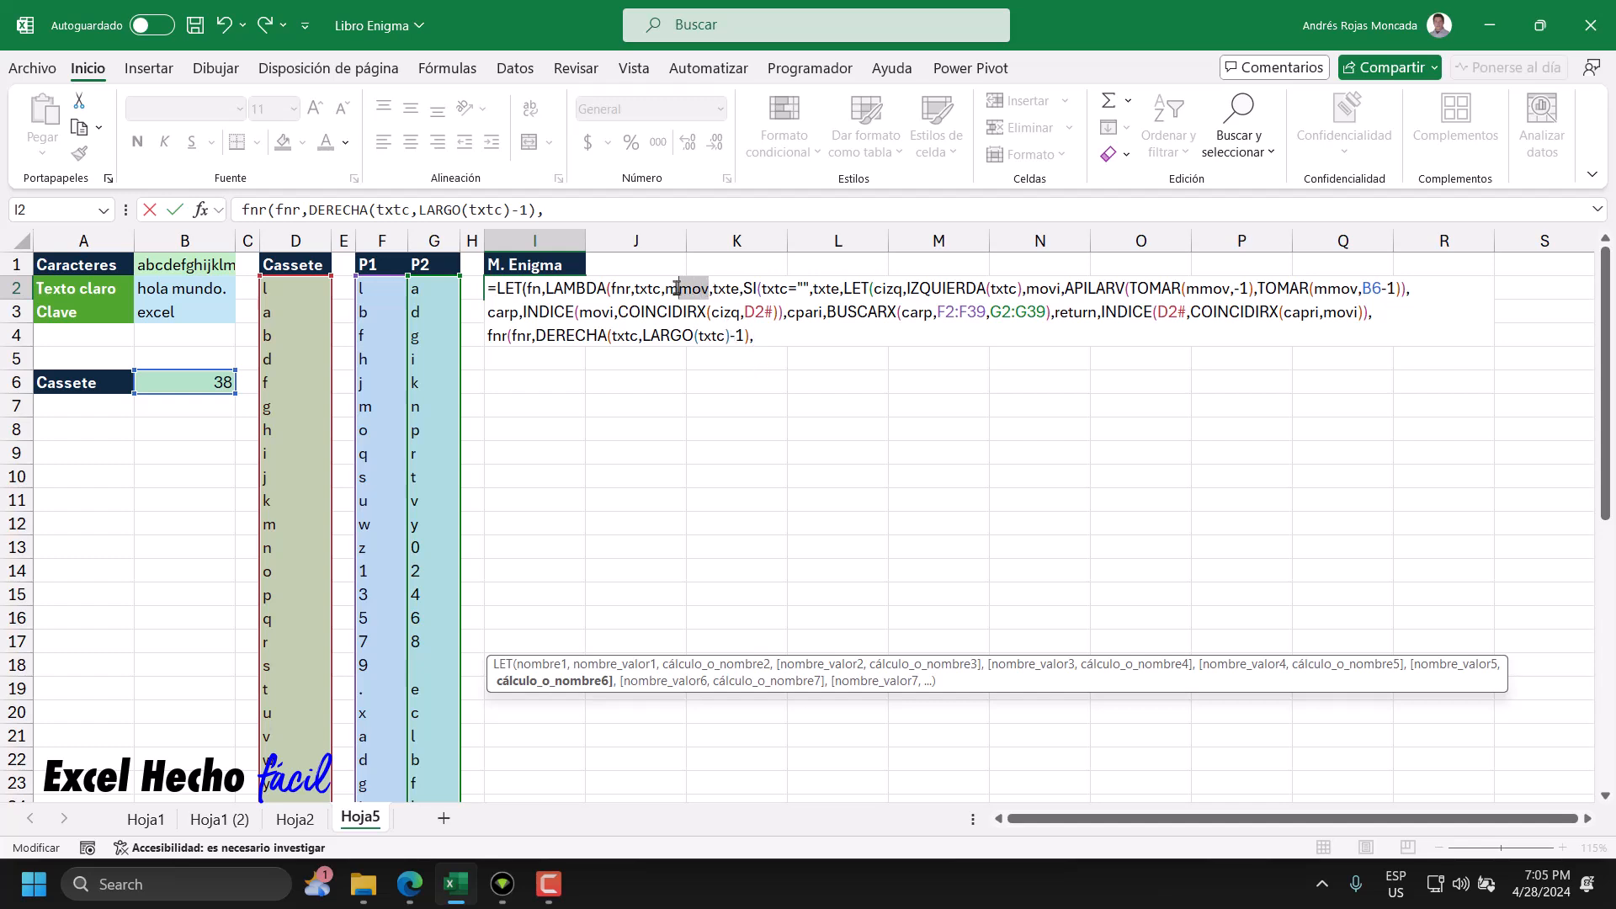
pyautogui.click(766, 335)
pyautogui.moveTo(1062, 288); pyautogui.dragTo(1029, 288)
pyautogui.click(762, 336)
pyautogui.write('movi')
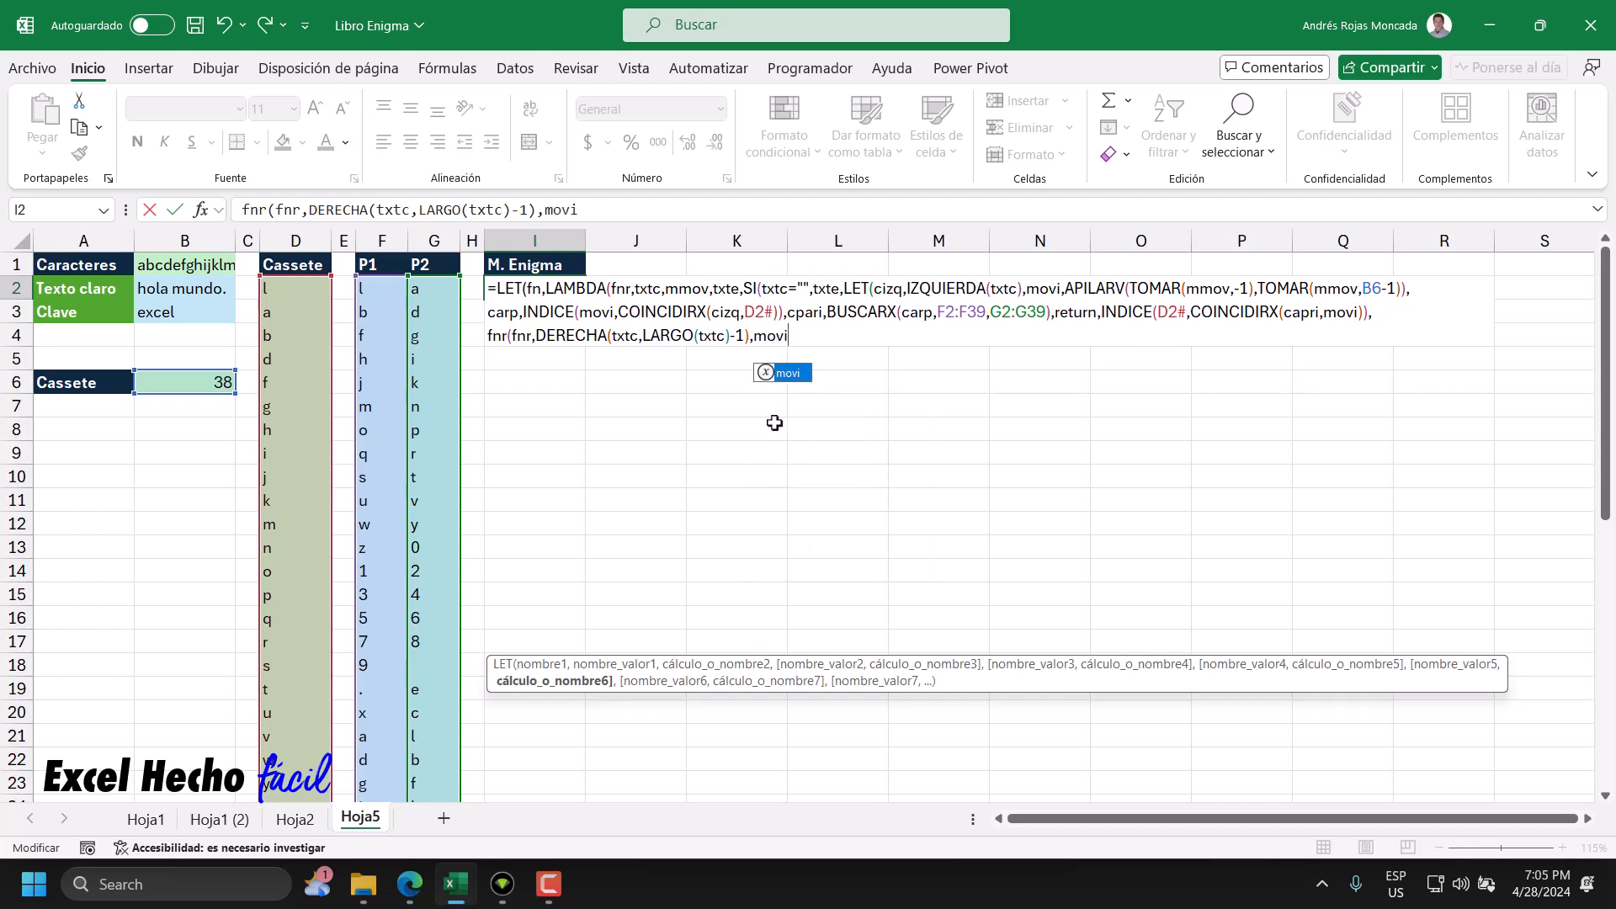
pyautogui.write(',')
# - Enter txte&return as the recursive call's last argument so each encrypted character is appended to the text
pyautogui.moveTo(1097, 313); pyautogui.dragTo(1058, 315)
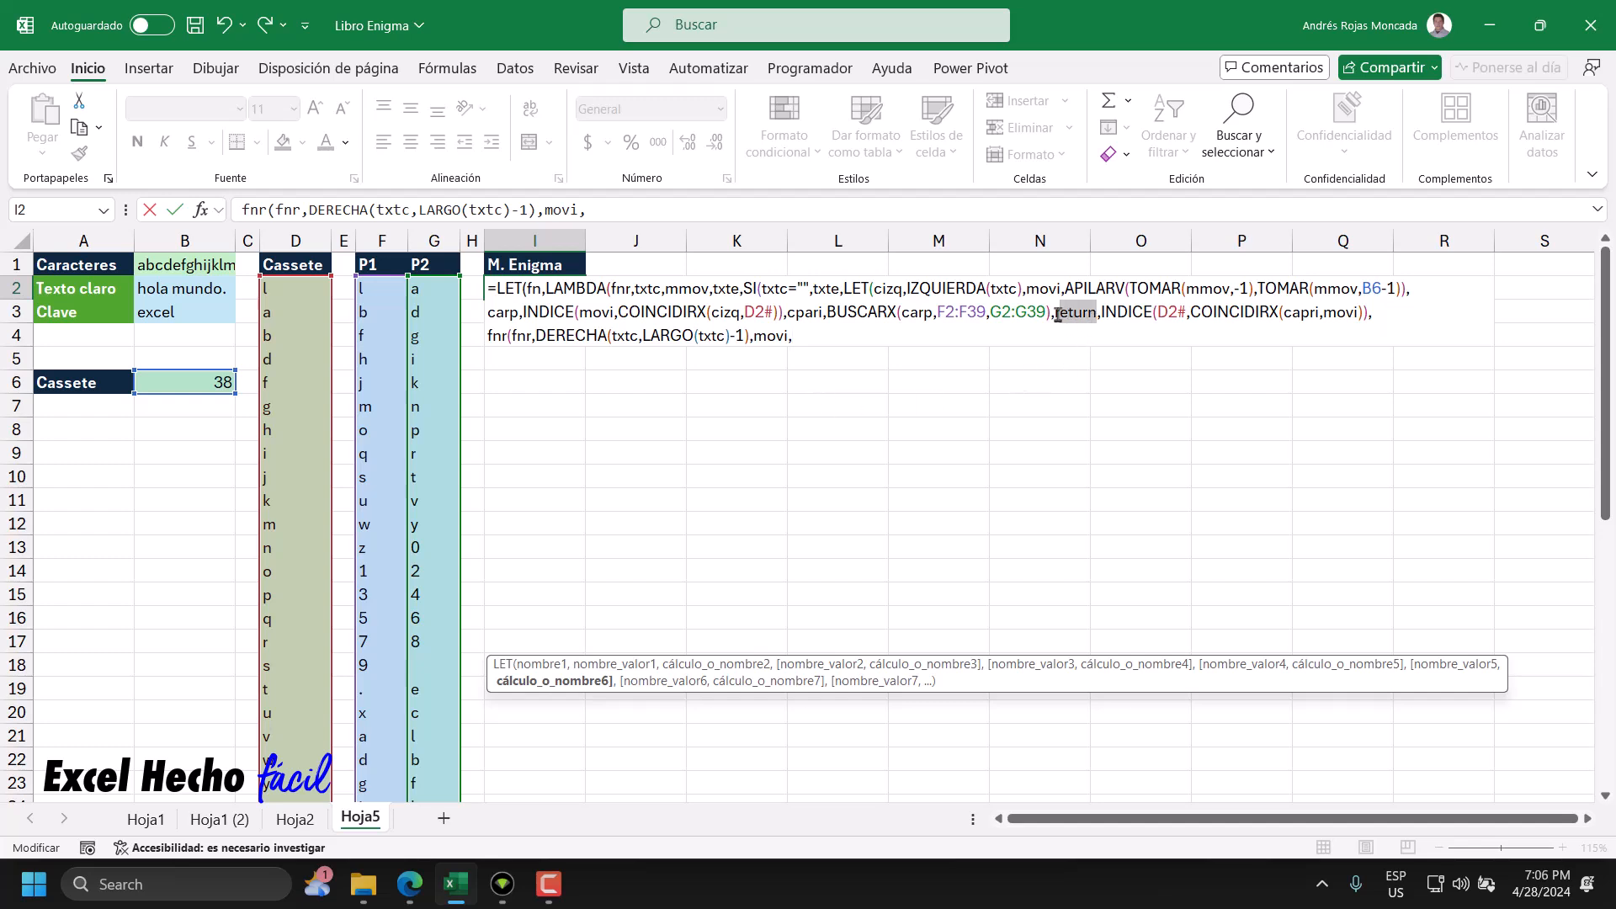
pyautogui.click(824, 337)
pyautogui.moveTo(714, 288); pyautogui.dragTo(739, 288)
pyautogui.click(802, 344)
pyautogui.write('txte')
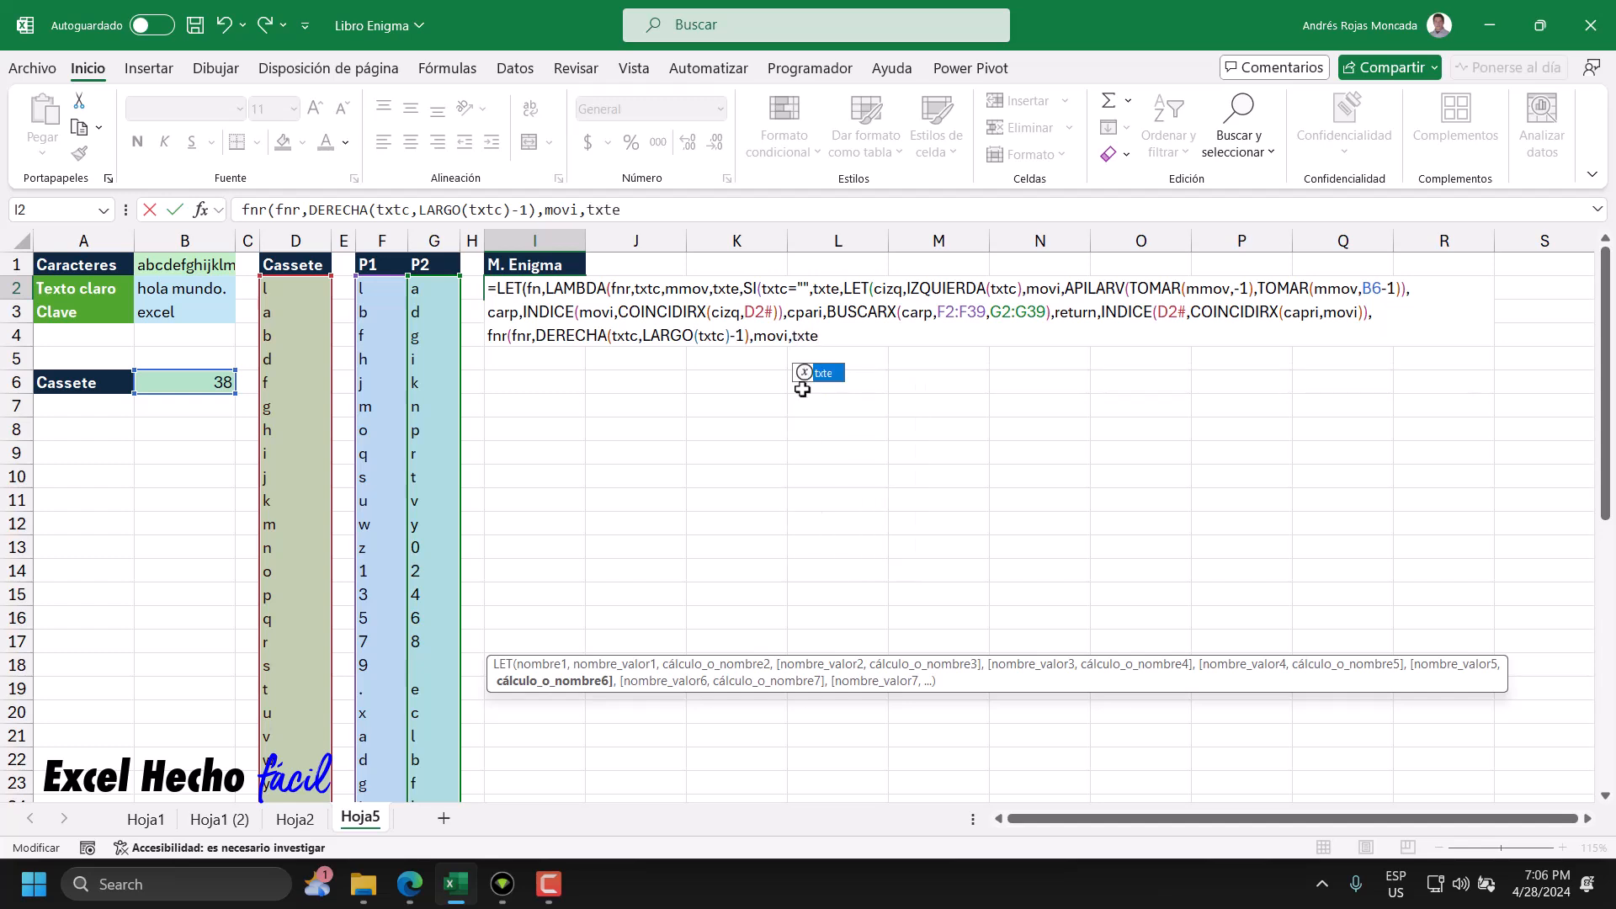
pyautogui.write('&return')
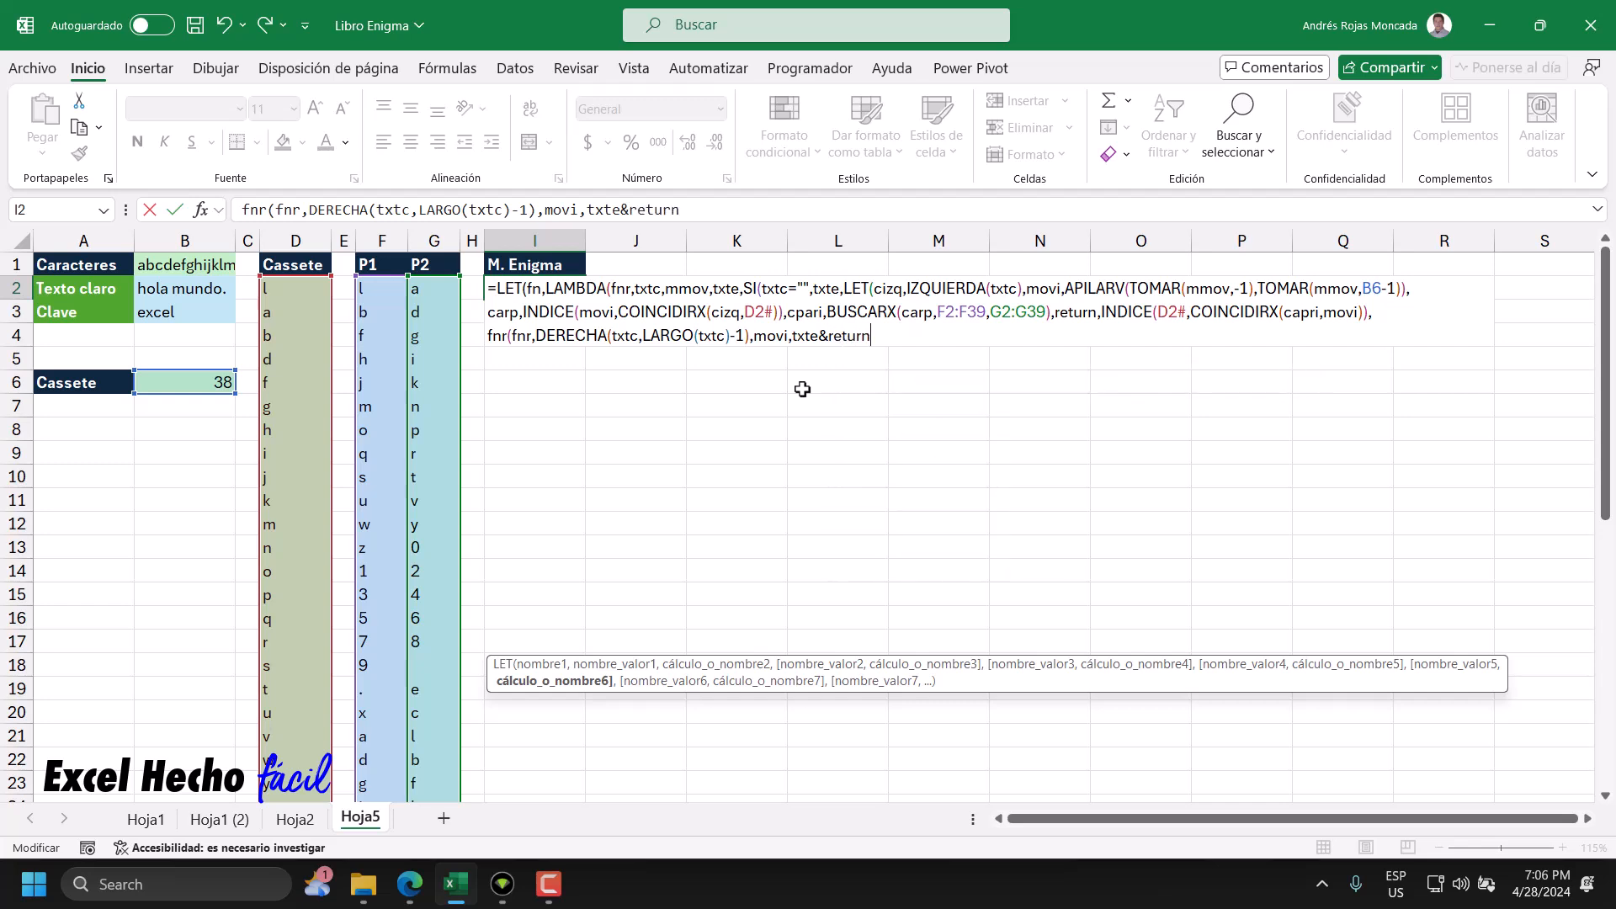
# - Close the fnr call, nested LET, SI and LAMBDA, and start a new line for the outer LET's final calculation
pyautogui.write('))))')
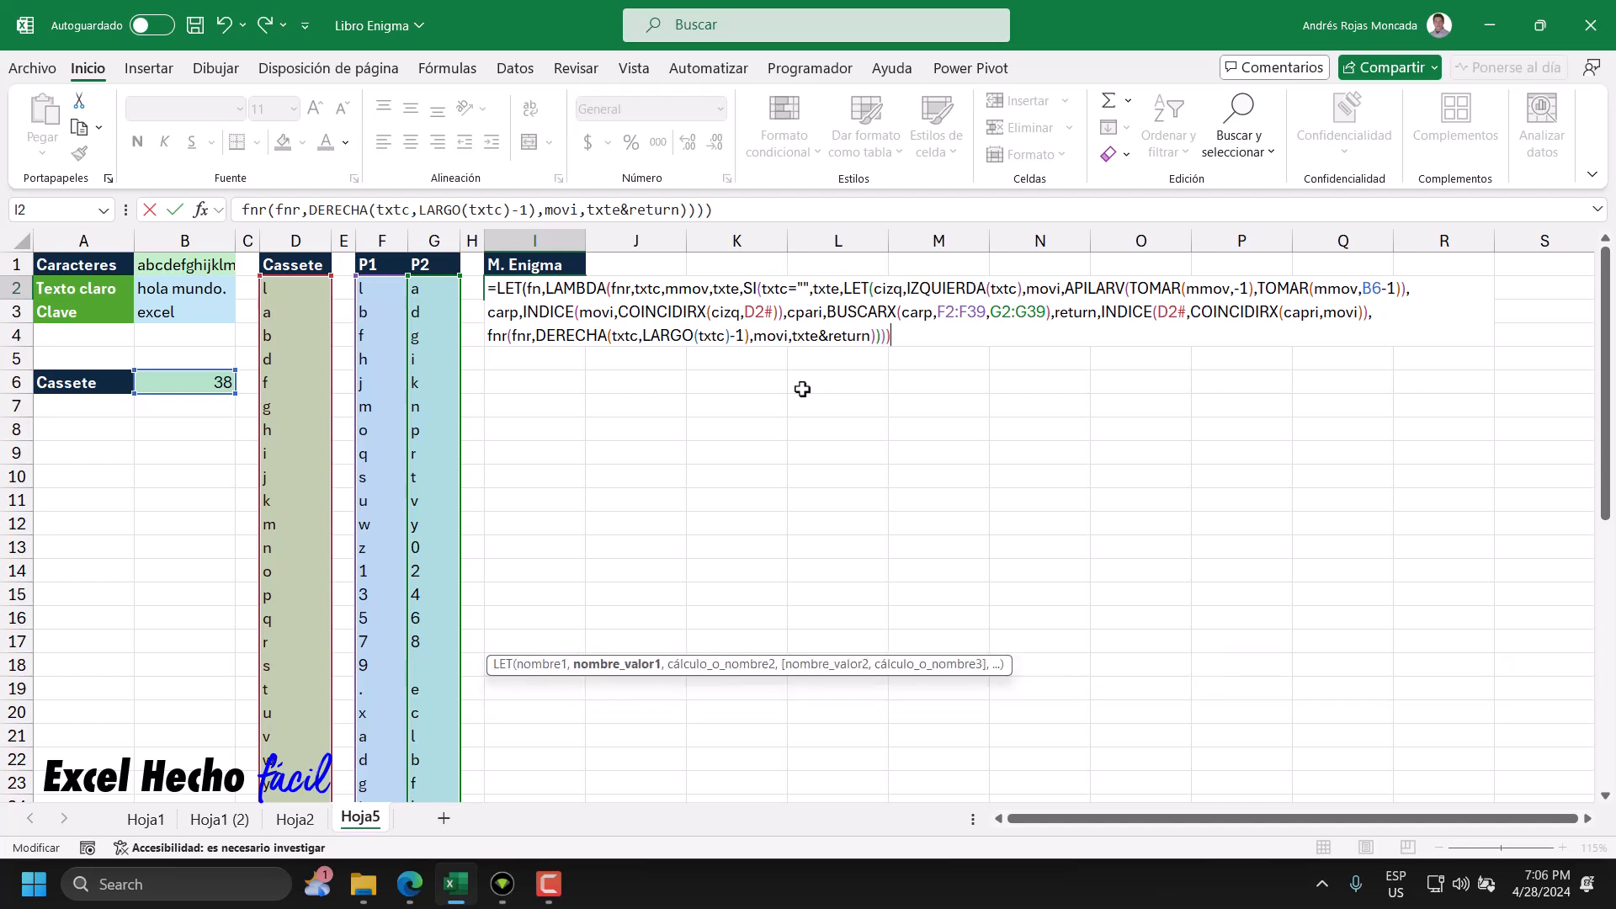
pyautogui.write(',')
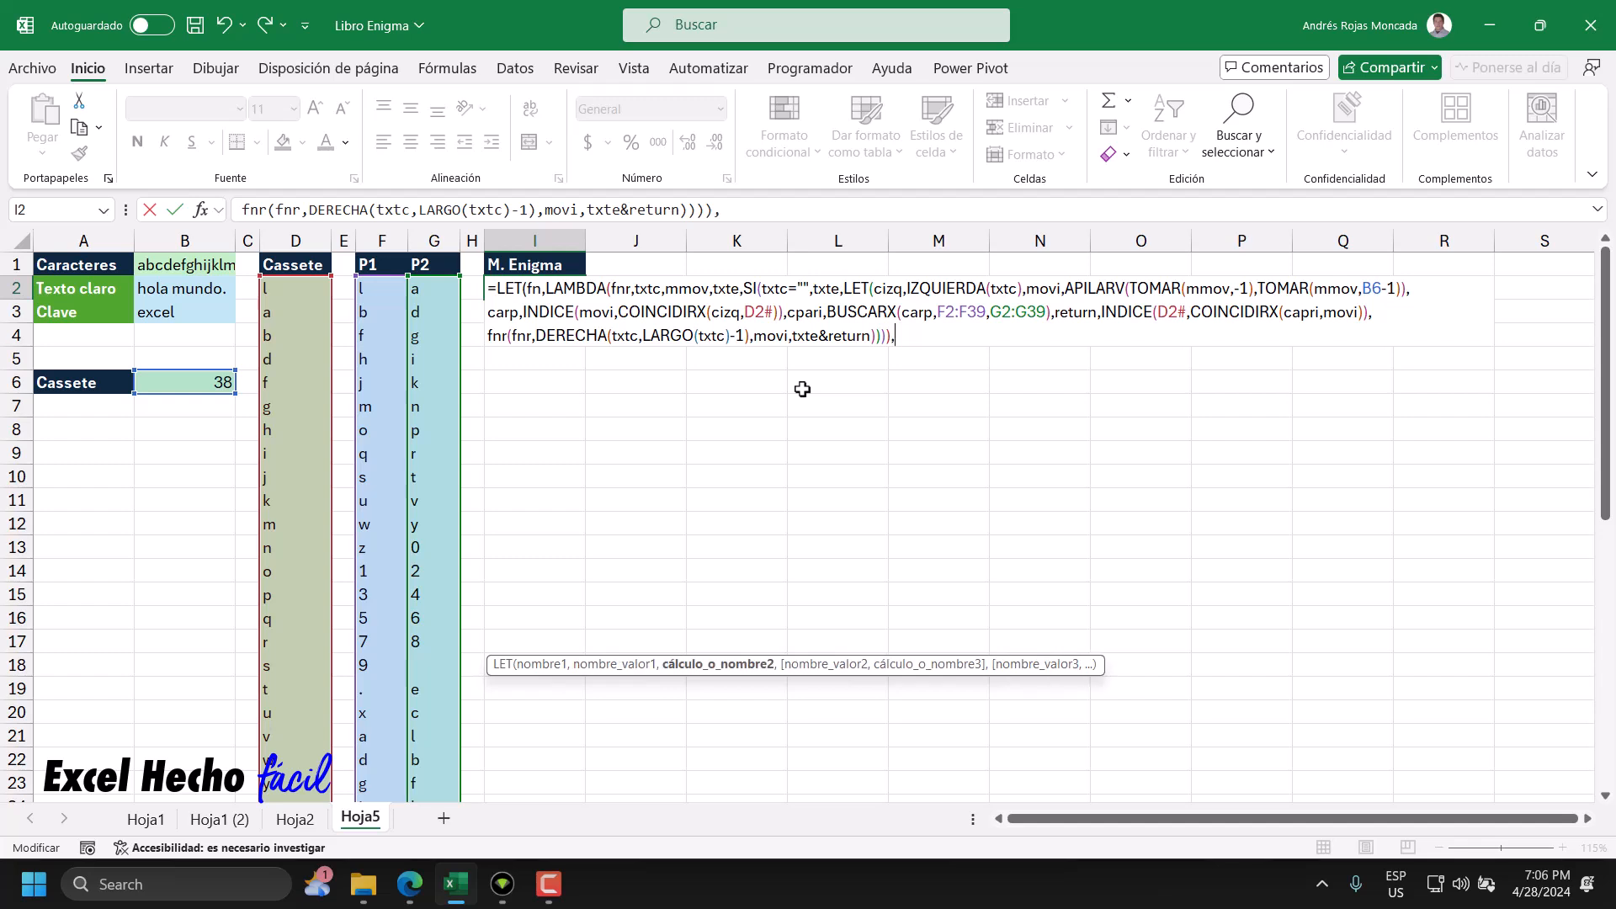
pyautogui.hotkey('alt', 'Return')
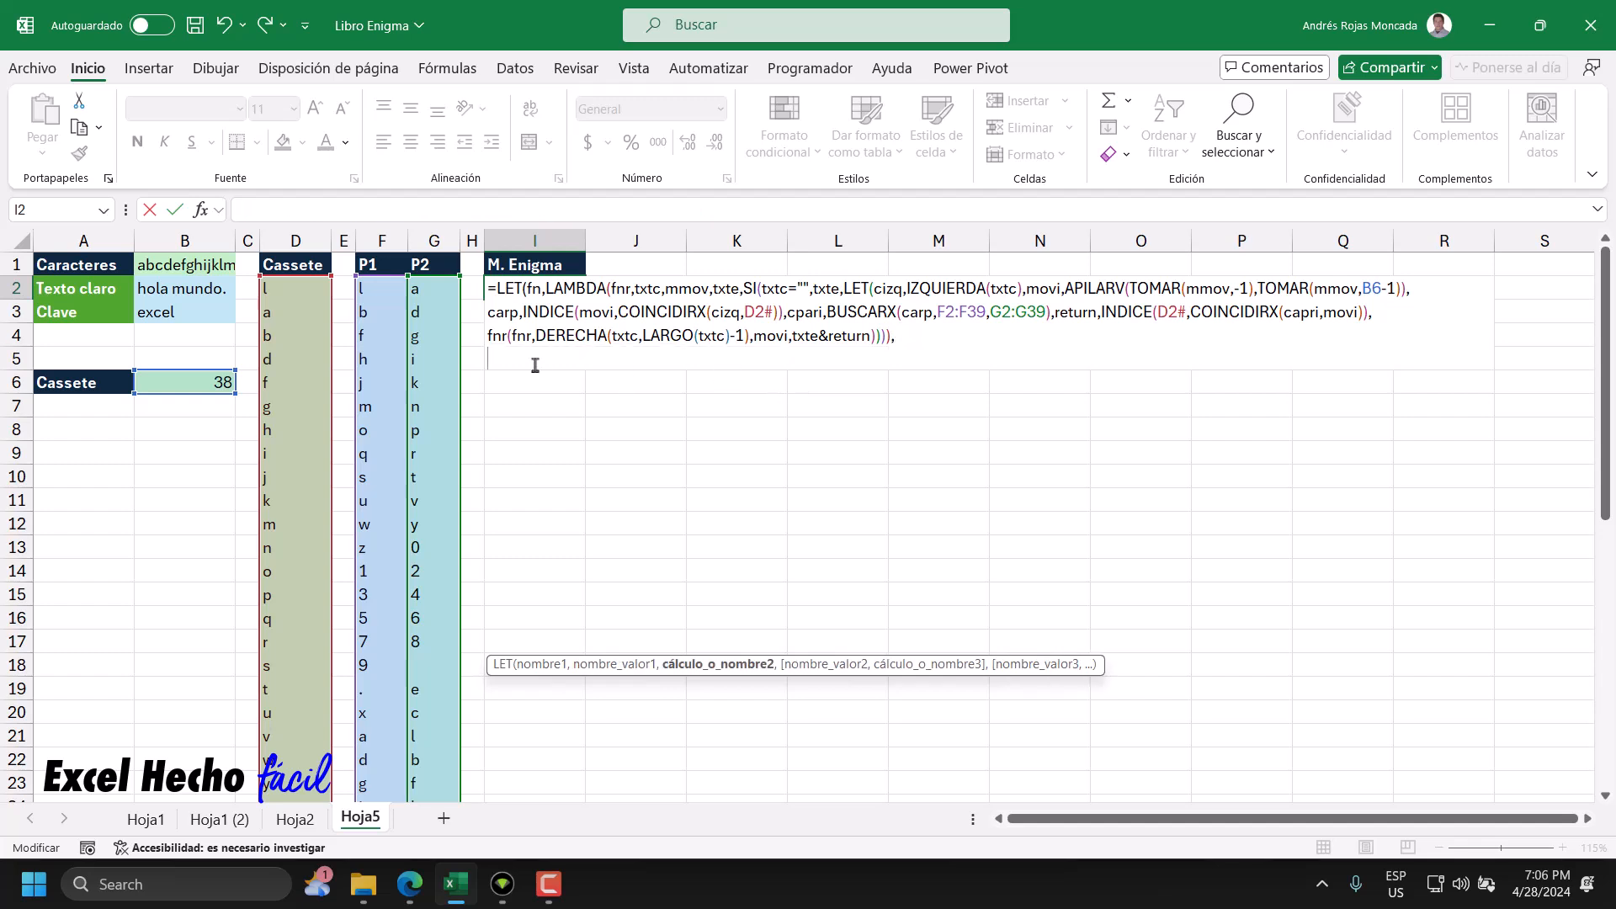
# - Start the outer LET's final calculation as a call to fn, with fn itself as its first argument
pyautogui.doubleClick(535, 289)
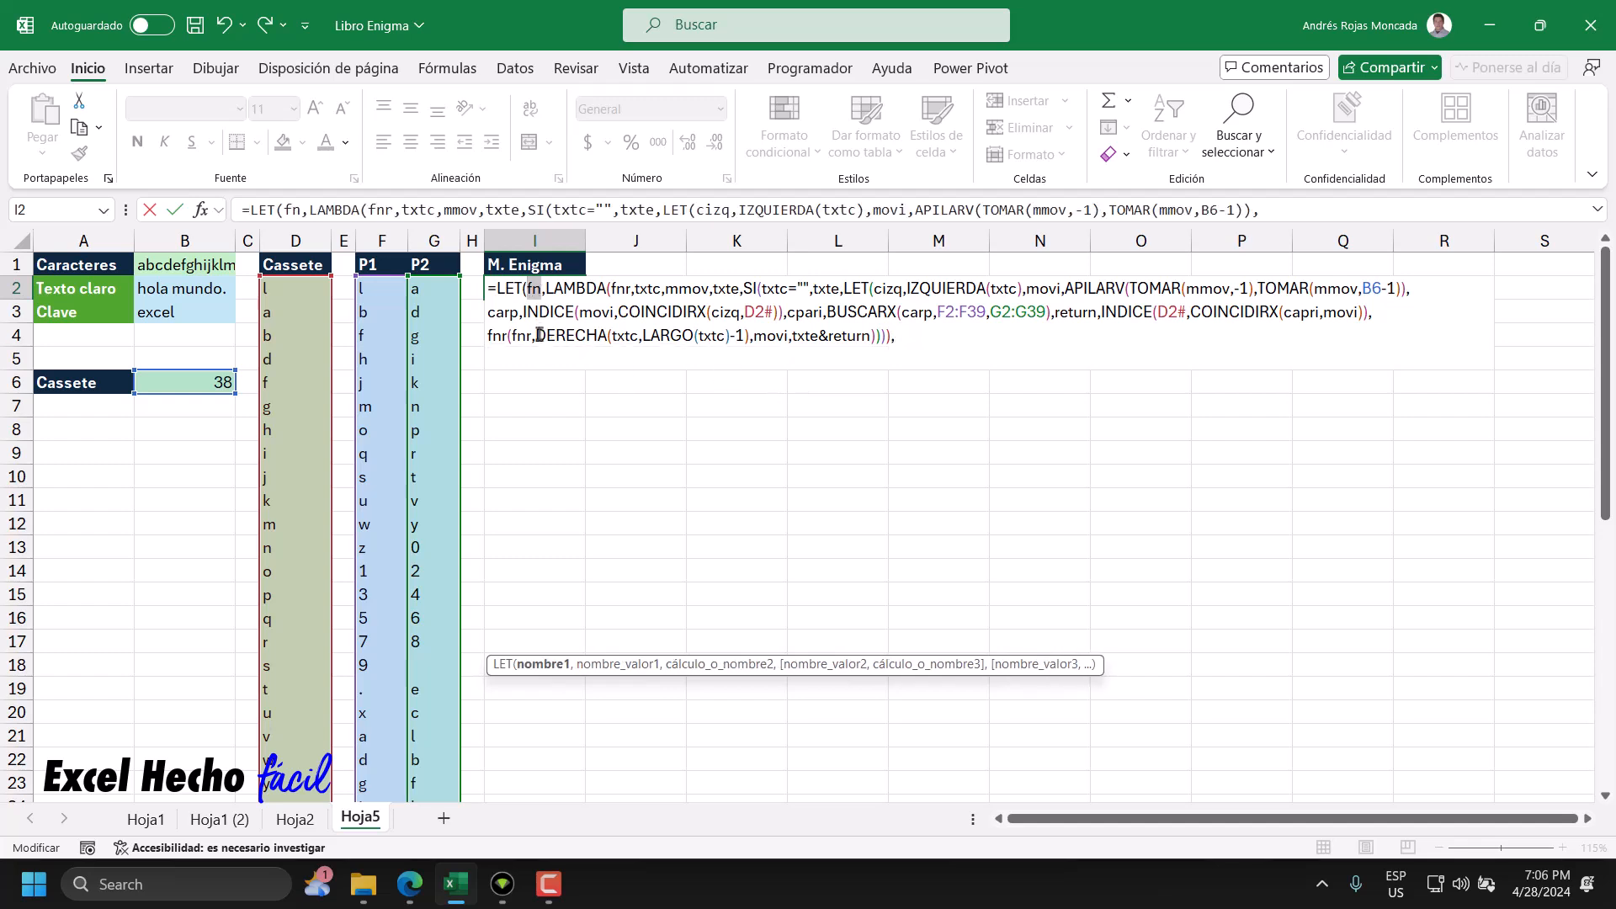
pyautogui.click(529, 368)
pyautogui.write('fn')
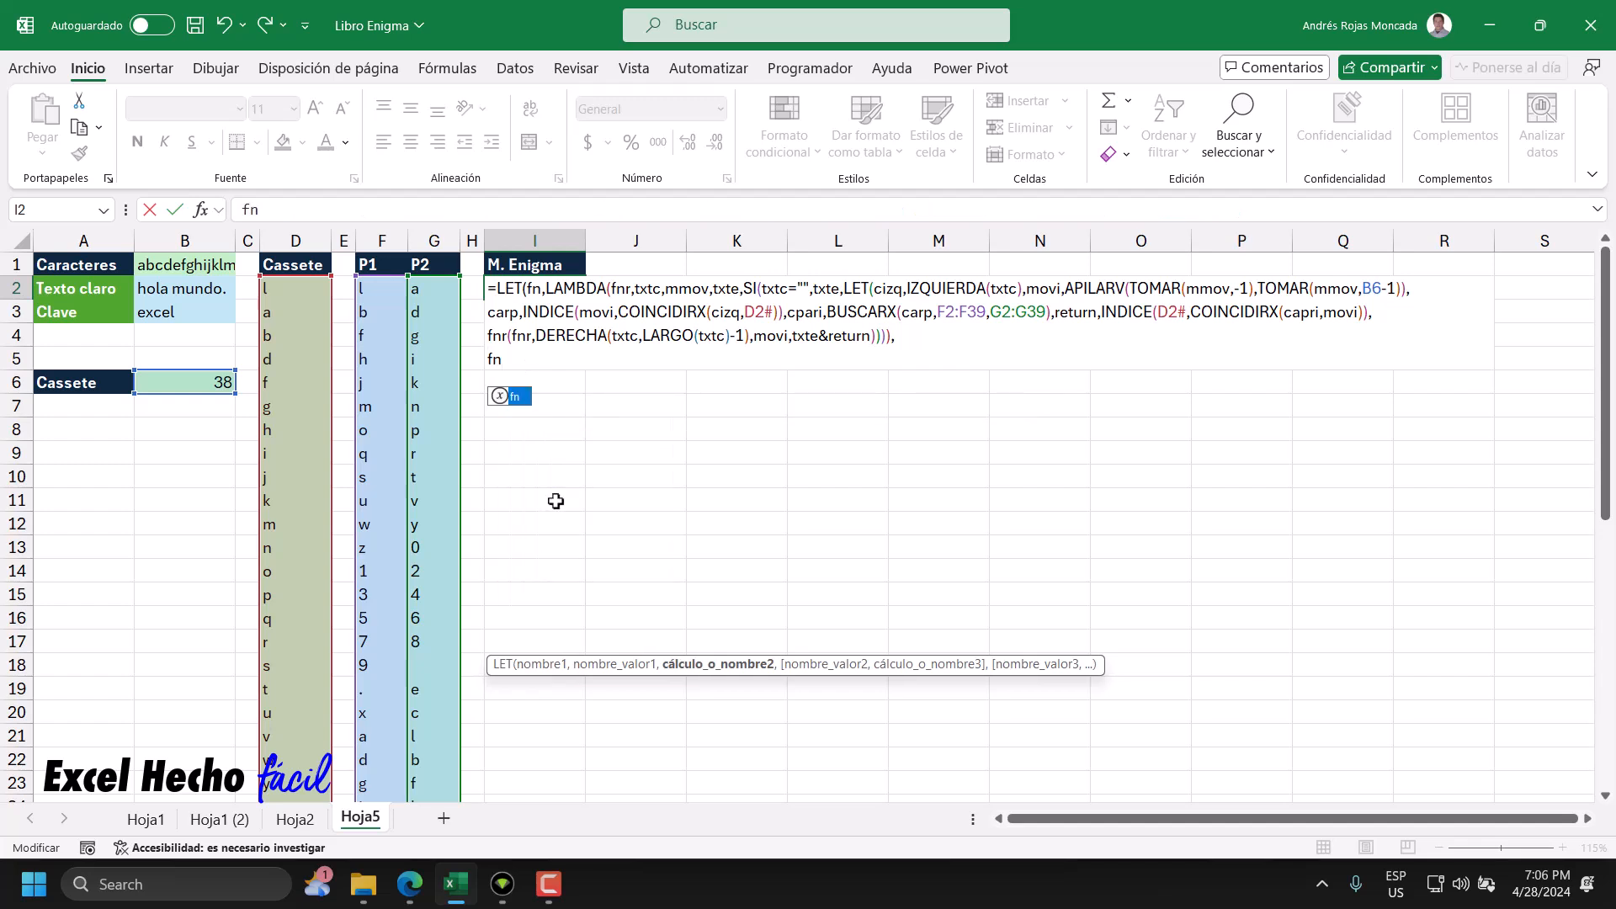
pyautogui.write('(fn,')
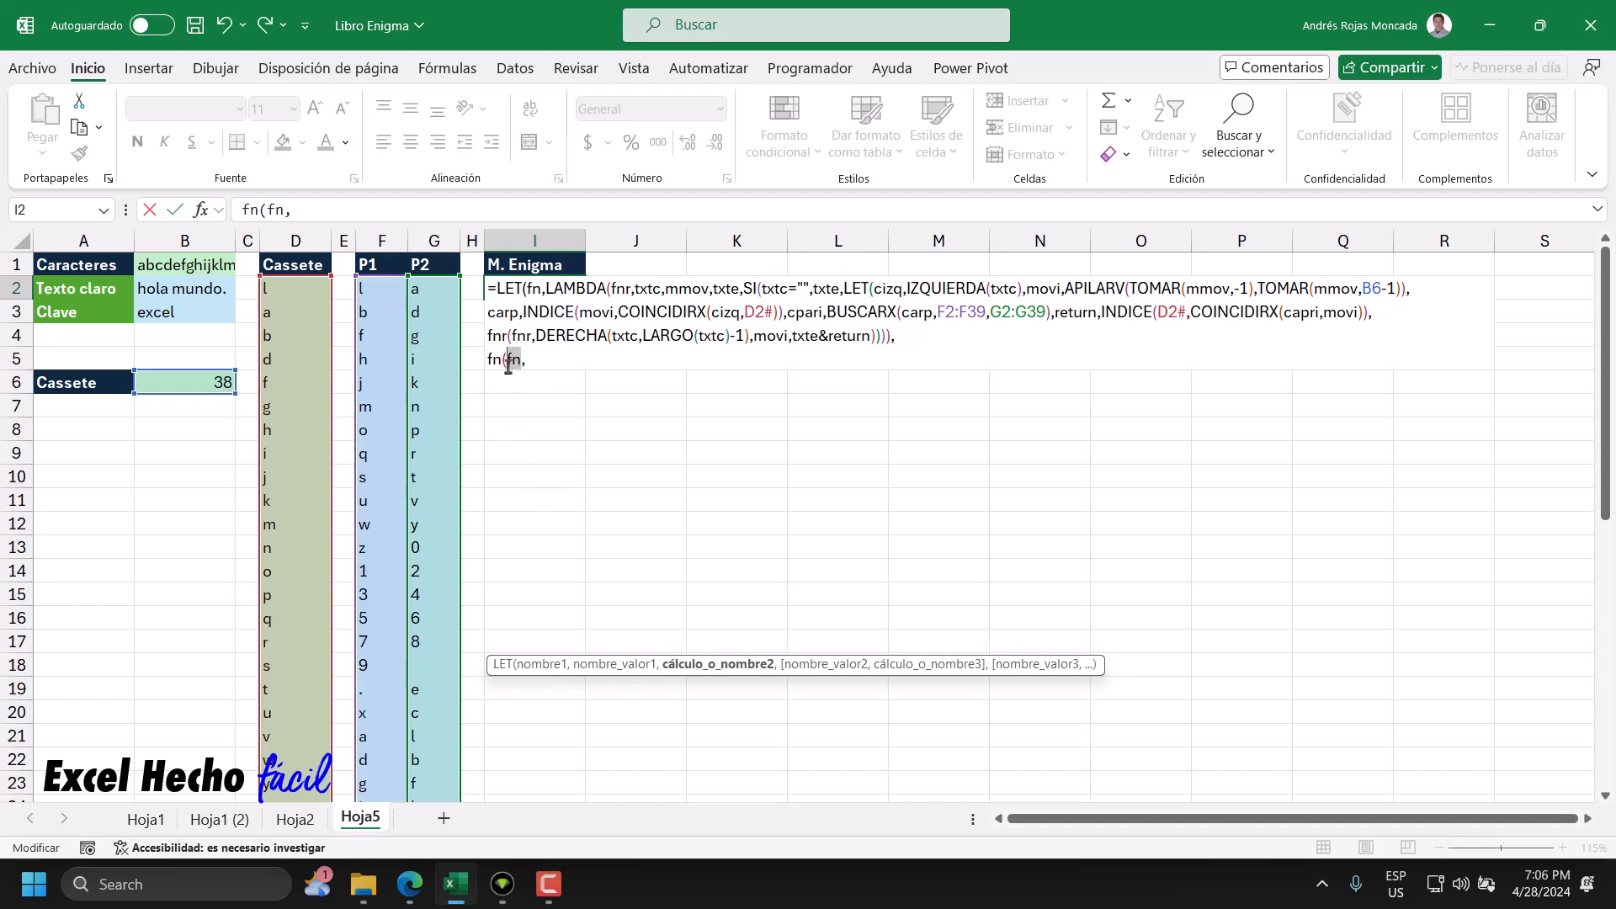
pyautogui.moveTo(502, 362)
pyautogui.mouseDown()
pyautogui.moveTo(487, 363)
pyautogui.moveTo(509, 365)
pyautogui.mouseUp()
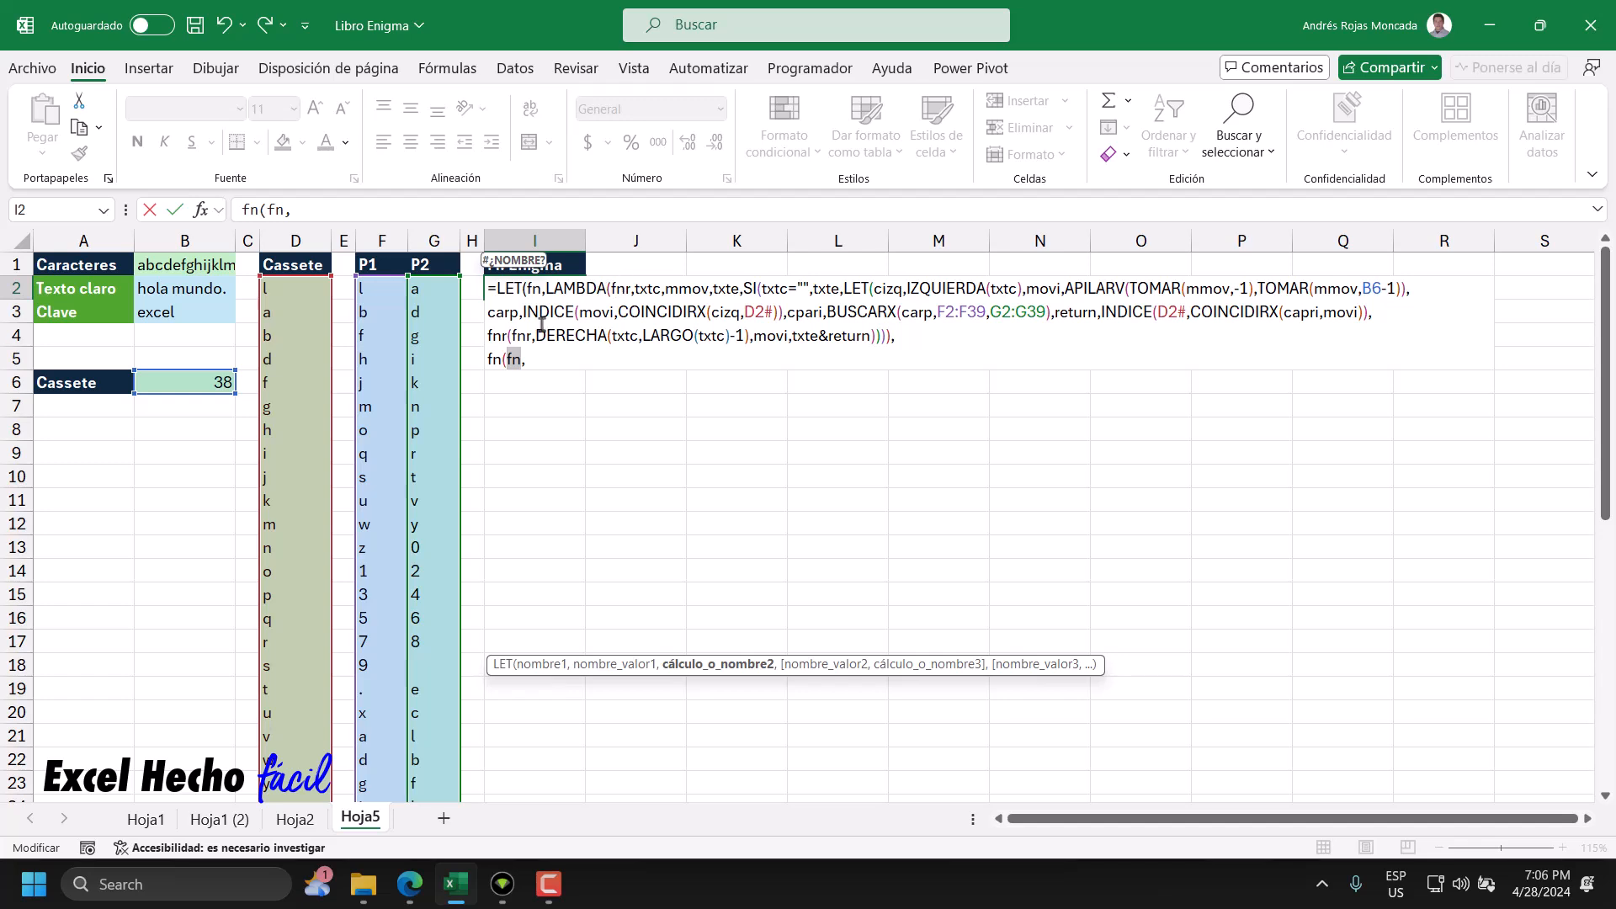
pyautogui.click(523, 362)
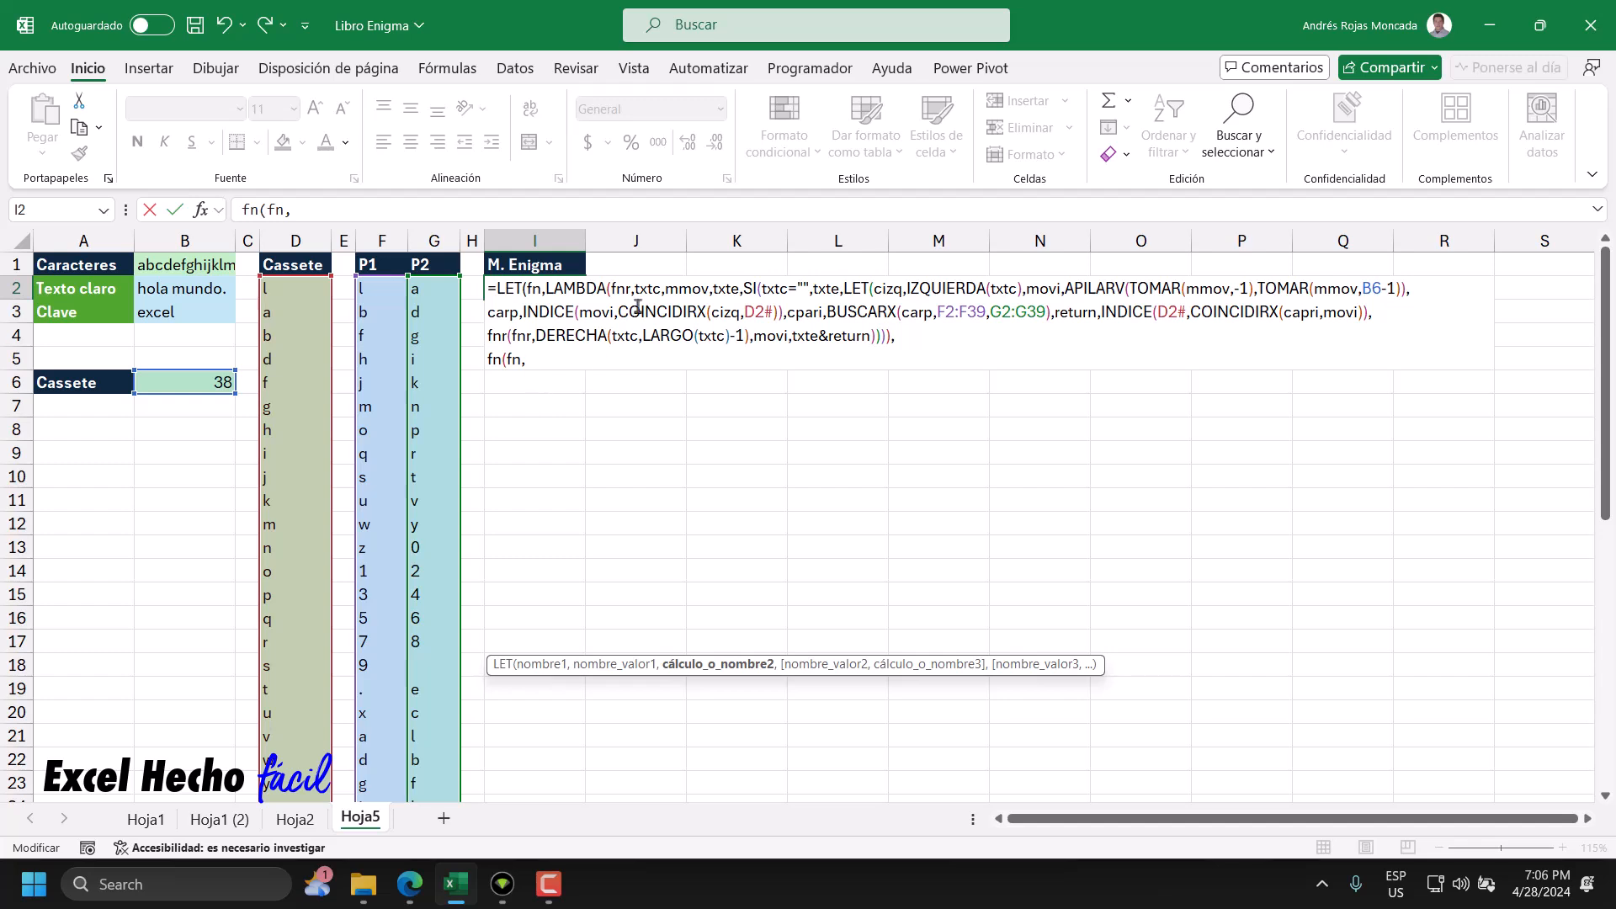
# - Complete the fn call with the clear text B2, the spilled Cassete range D2# and an empty string, and enter the formula
pyautogui.click(193, 288)
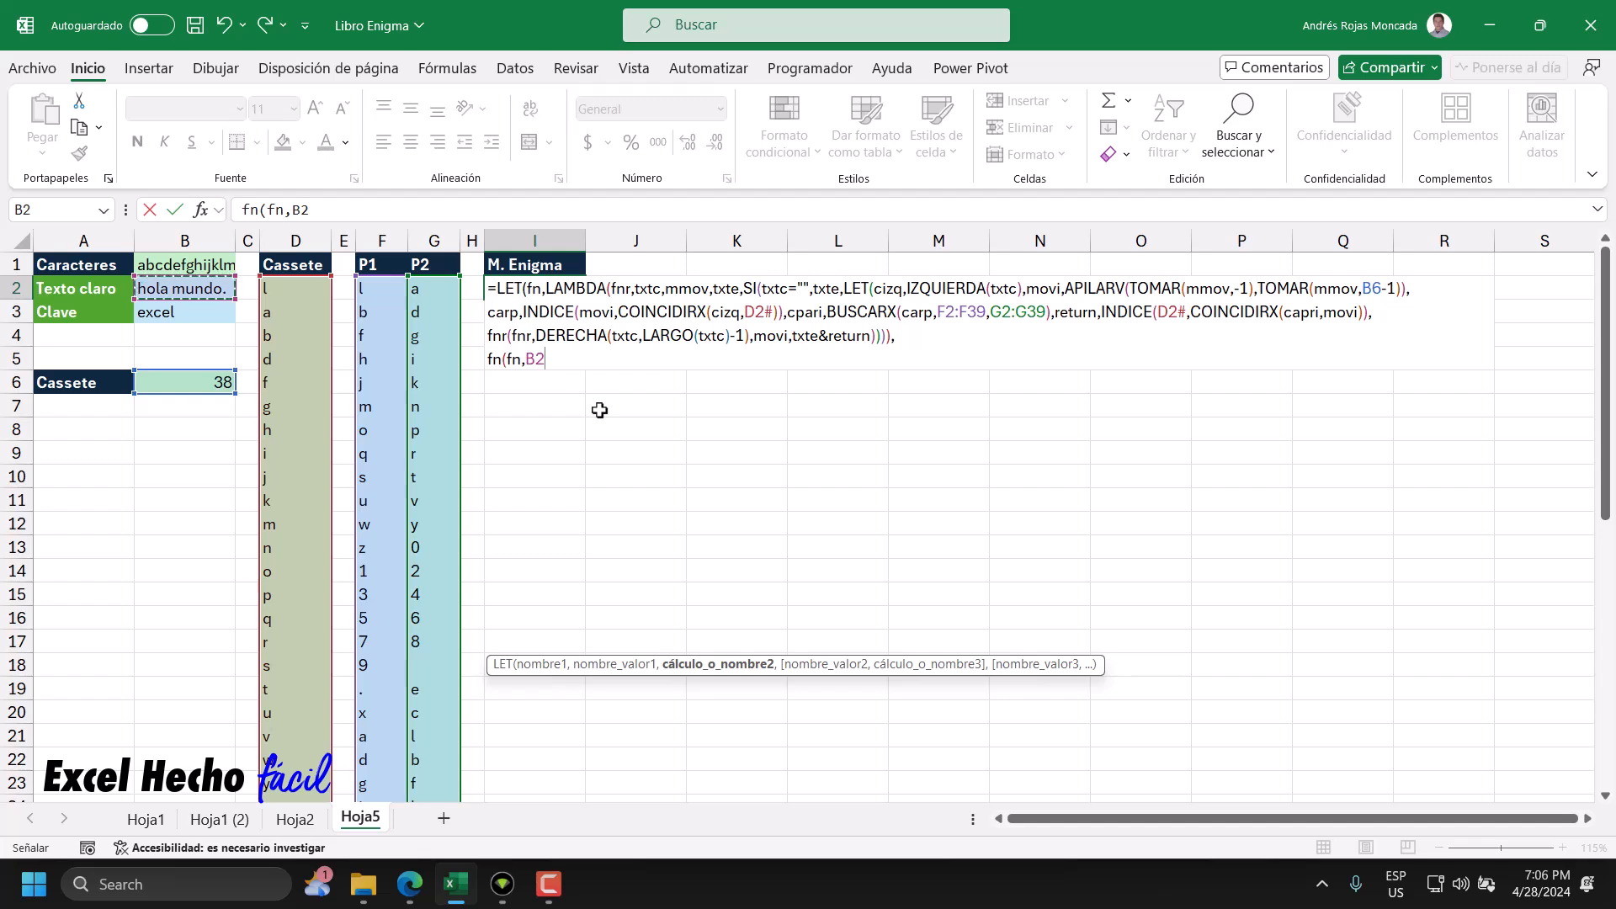
pyautogui.write(',')
pyautogui.click(305, 288)
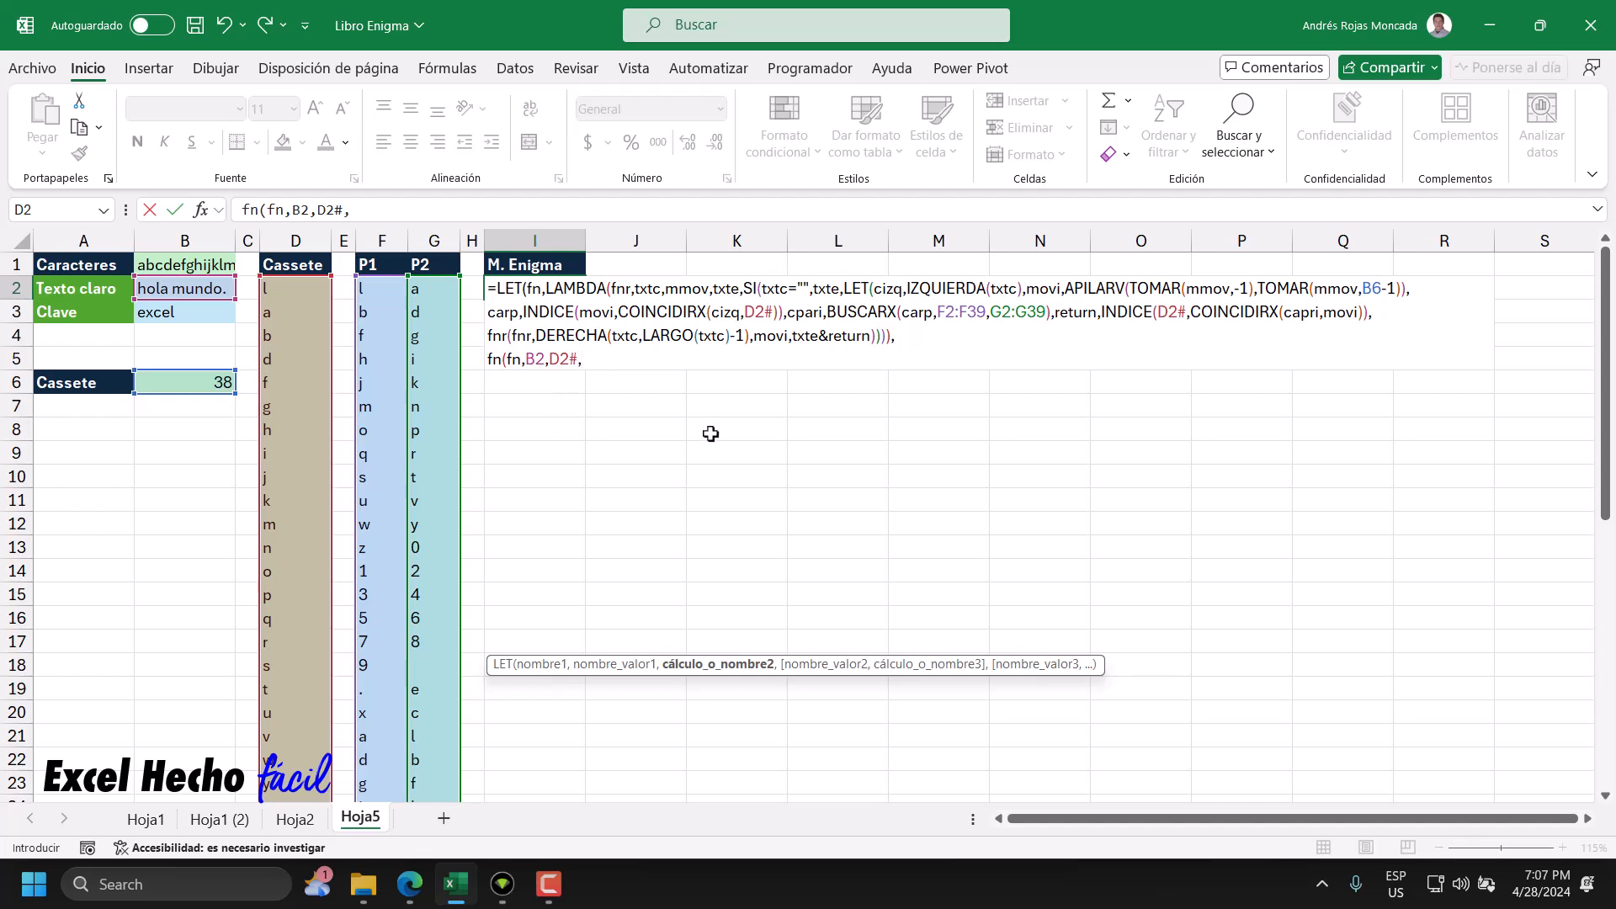
pyautogui.write('"')
pyautogui.write('))')
pyautogui.press('Return')
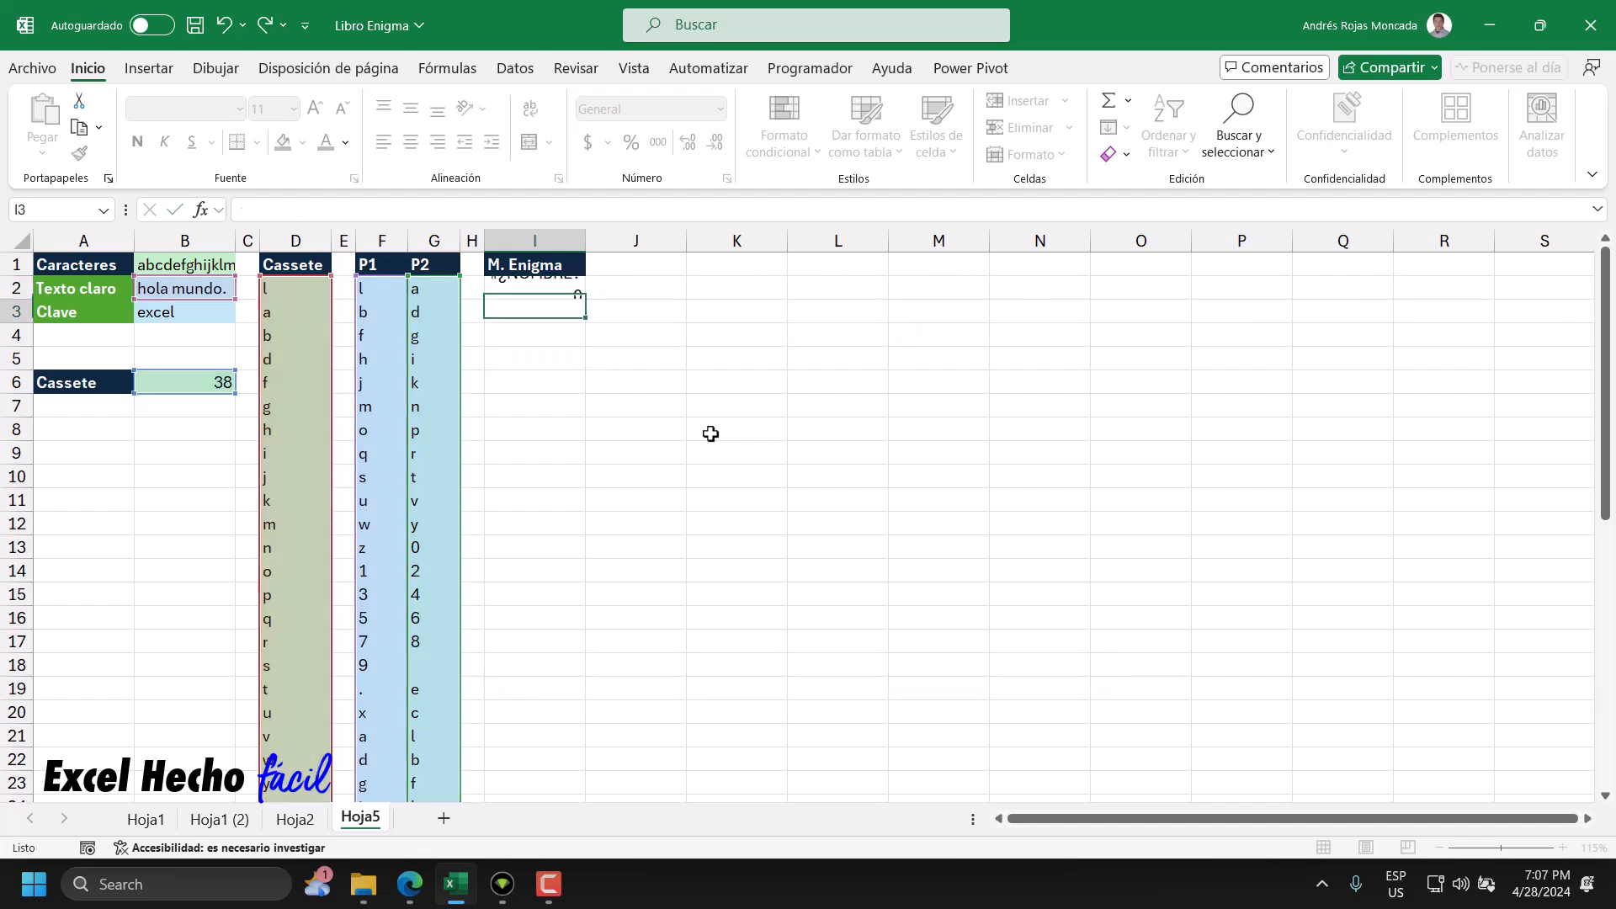
# - Correct the lookup value of return's COINCIDIRX to cpari in the I2 formula and enter the formula again
pyautogui.press('Up')
pyautogui.press('F2')
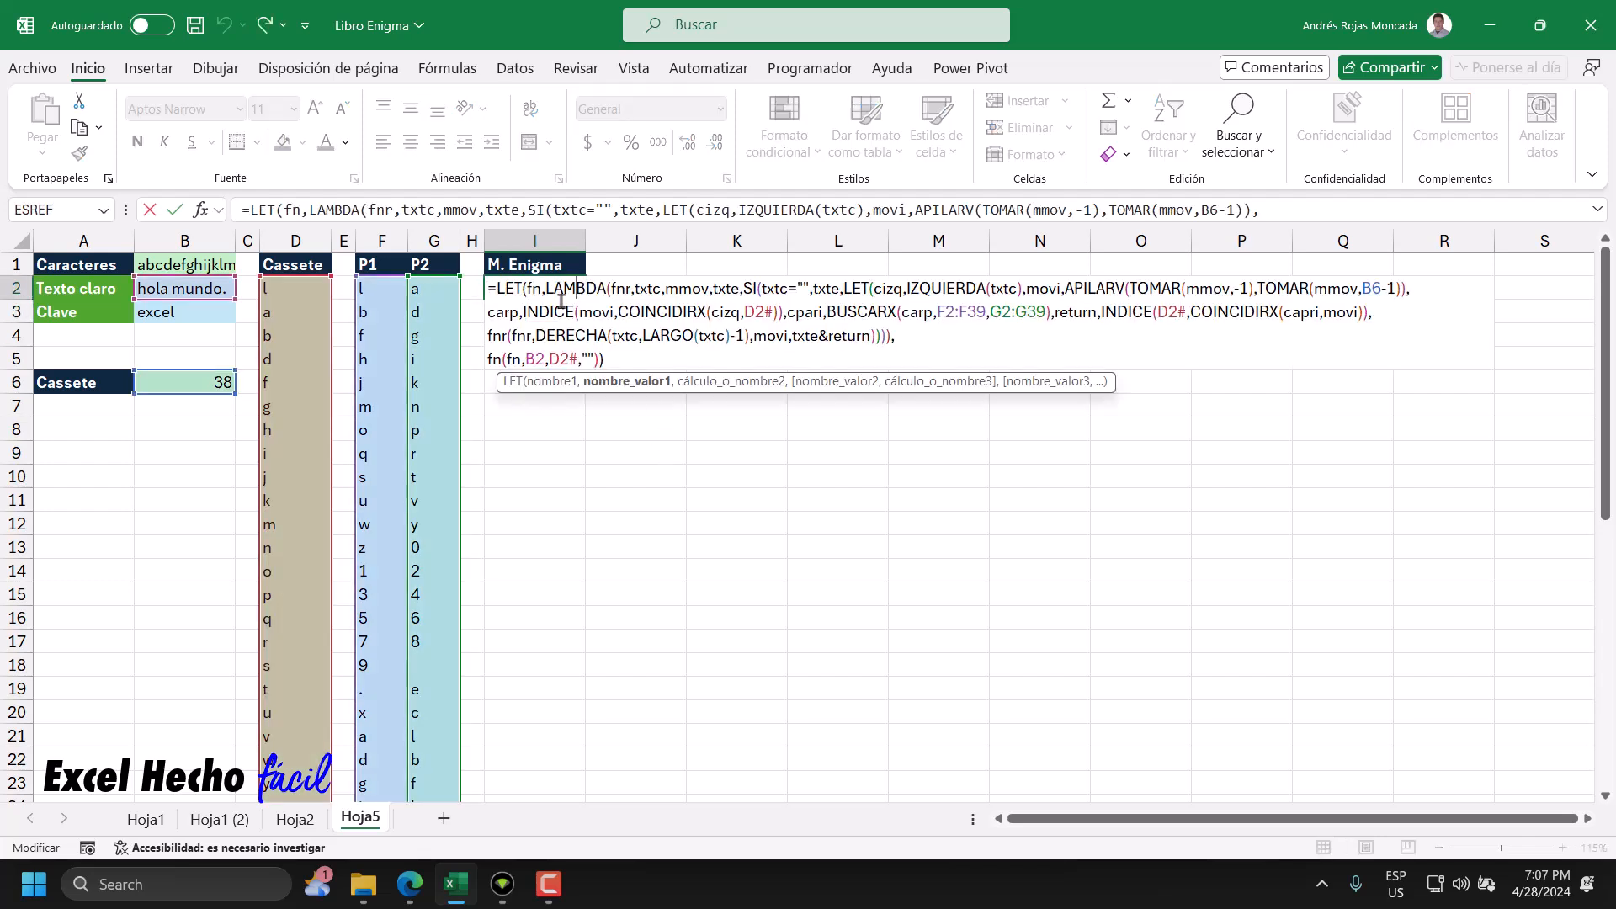
pyautogui.moveTo(1106, 383); pyautogui.dragTo(1115, 485)
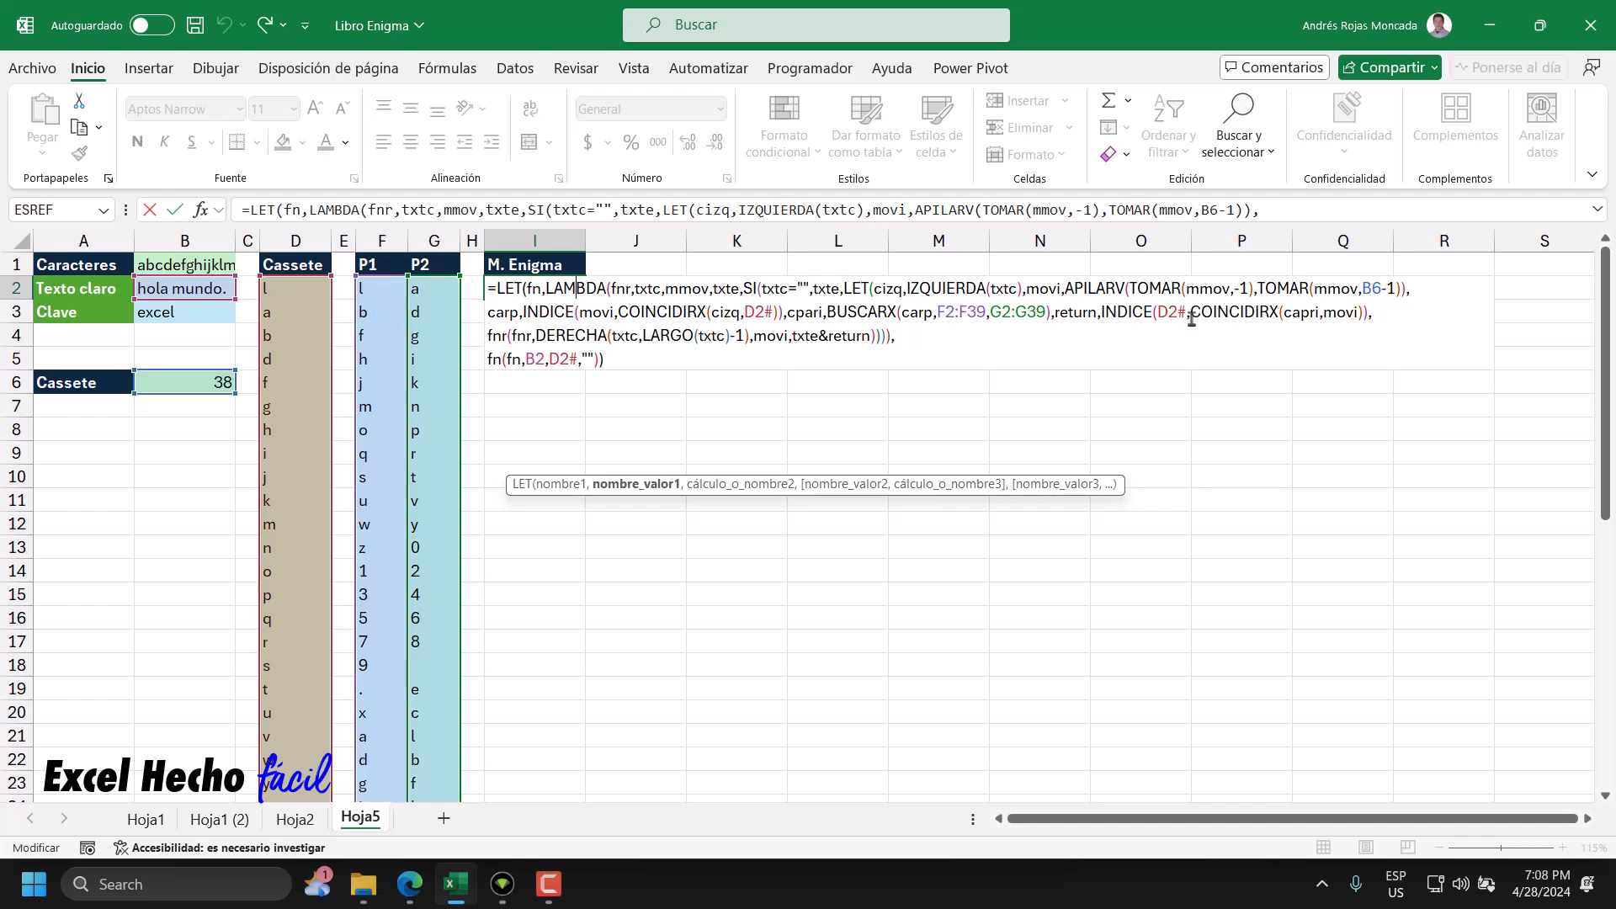
pyautogui.click(1297, 312)
pyautogui.press('BackSpace')
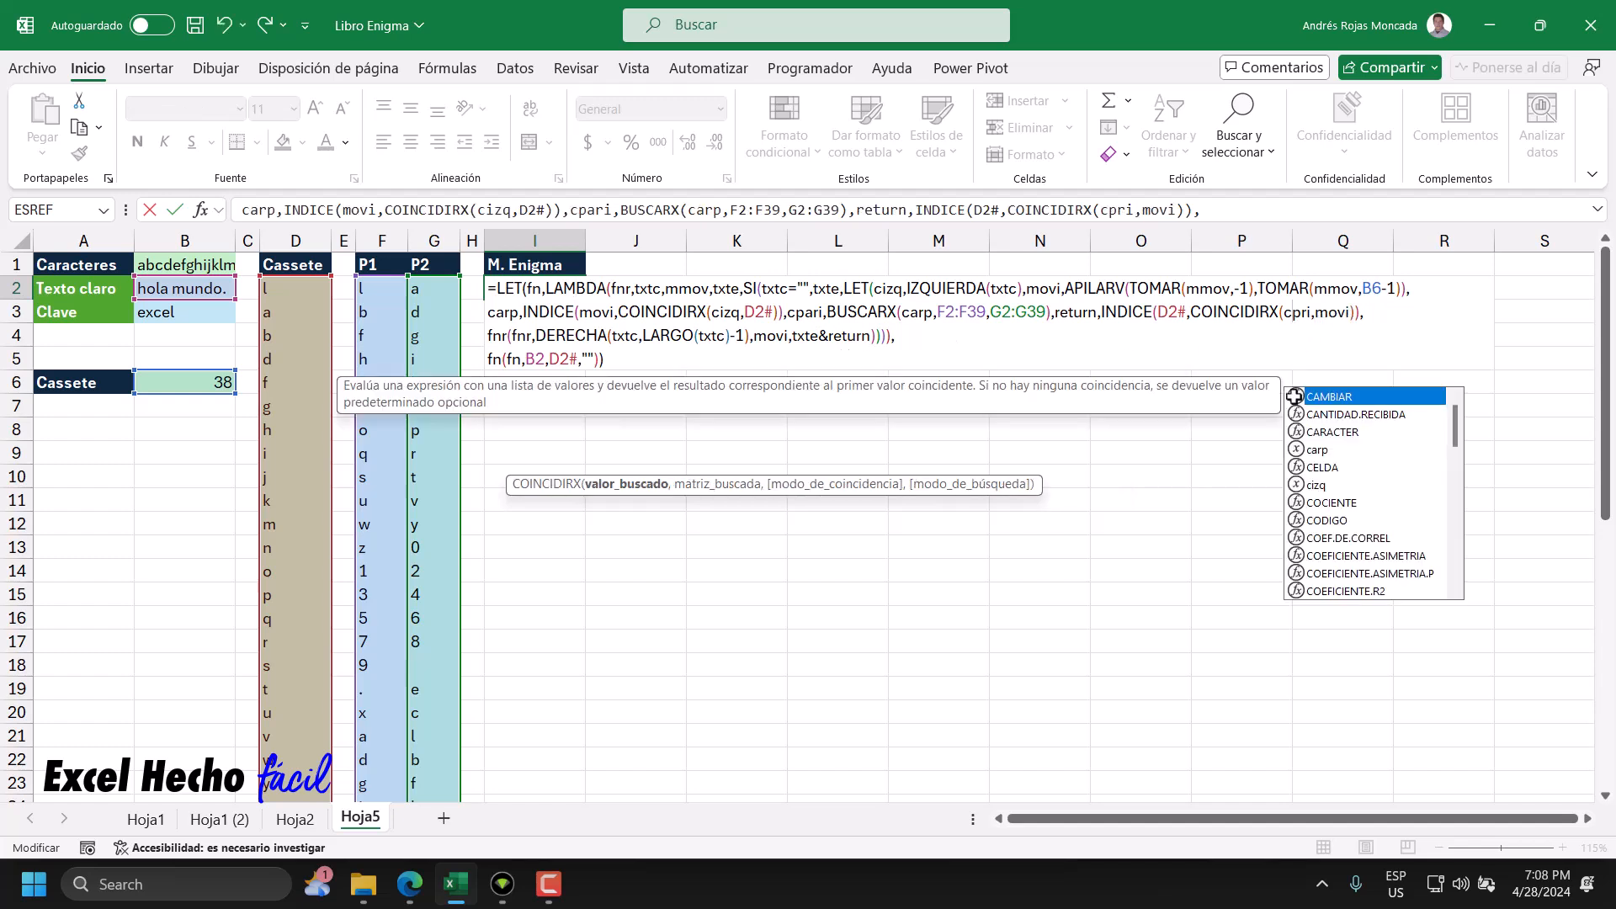
pyautogui.click(1302, 313)
pyautogui.write('a')
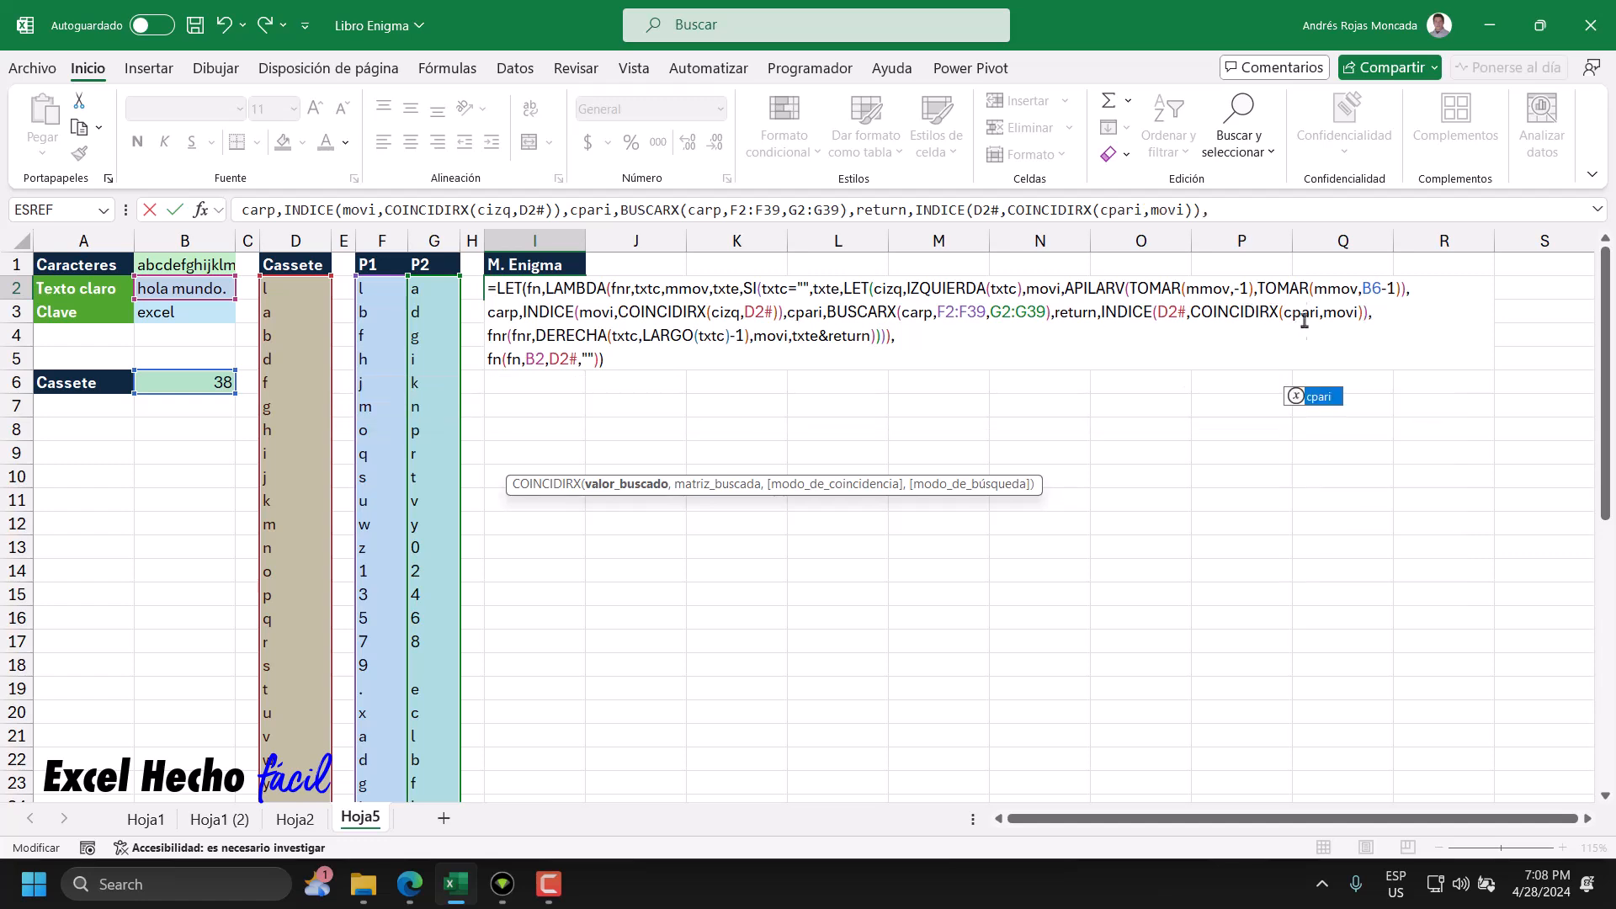
pyautogui.write('ri')
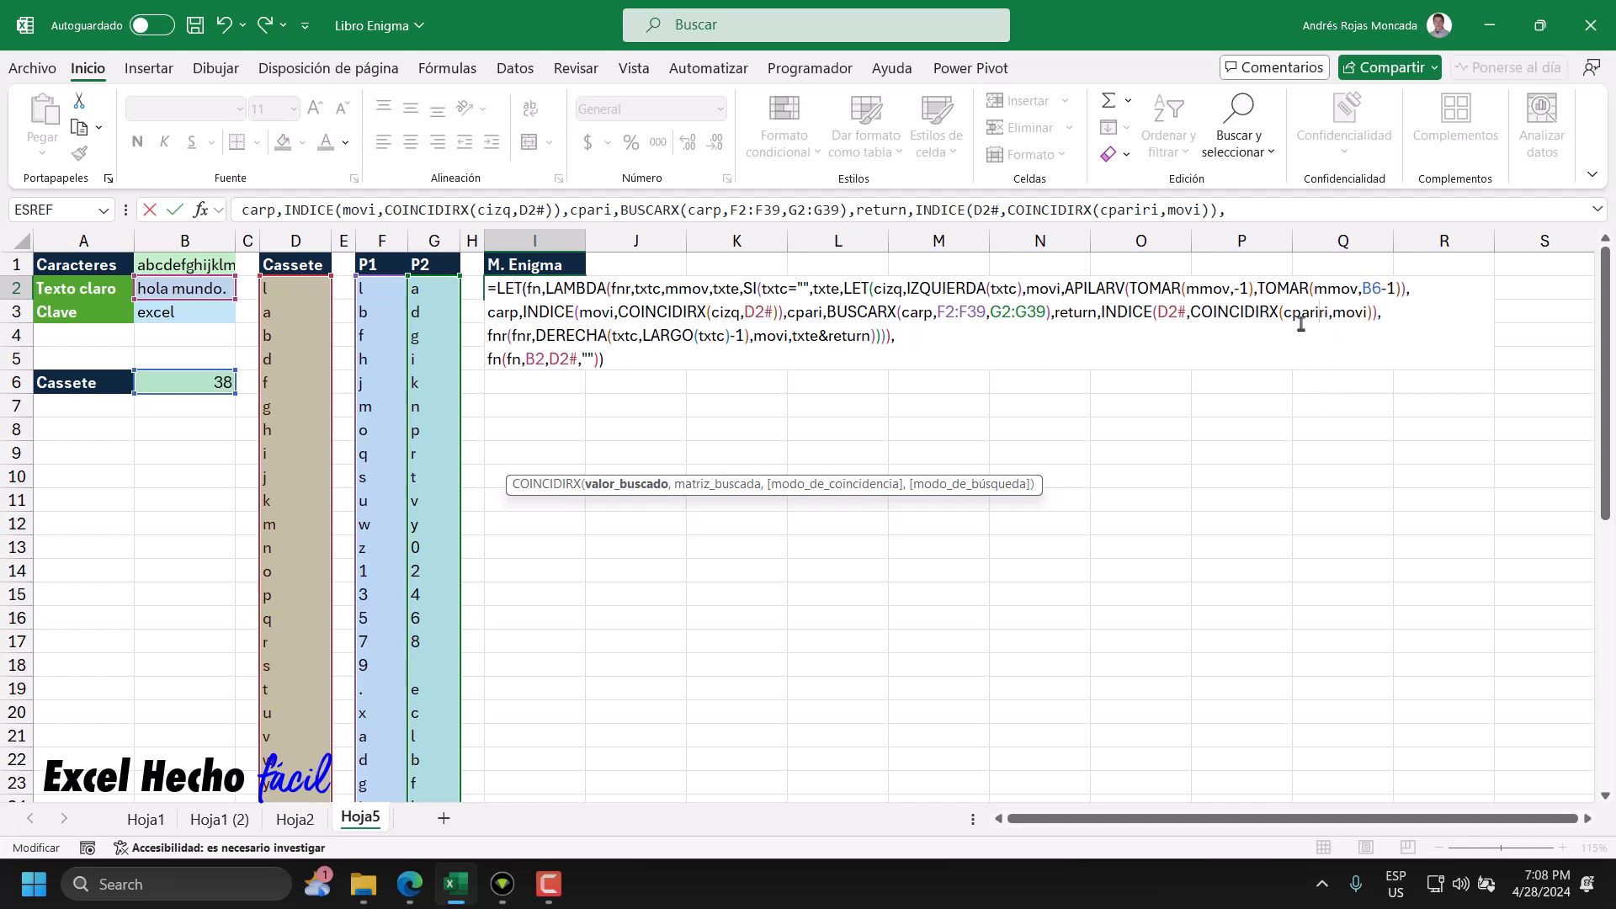
pyautogui.press('BackSpace')
pyautogui.press('BackSpace')
pyautogui.press('BackSpace')
pyautogui.press('BackSpace')
pyautogui.press('BackSpace')
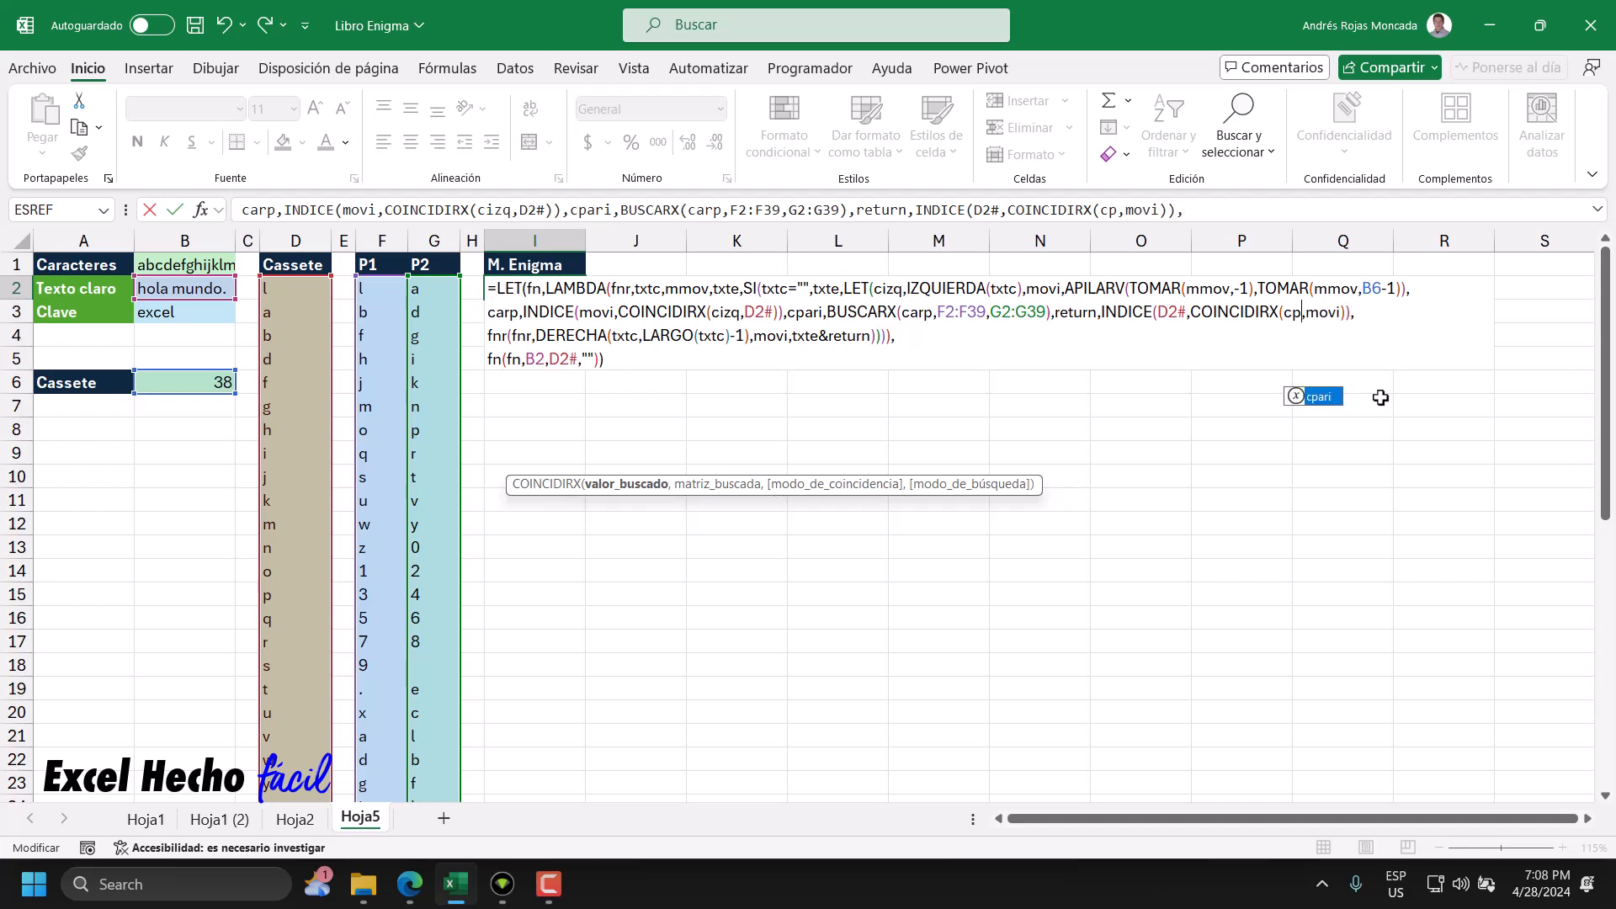
pyautogui.press('Tab')
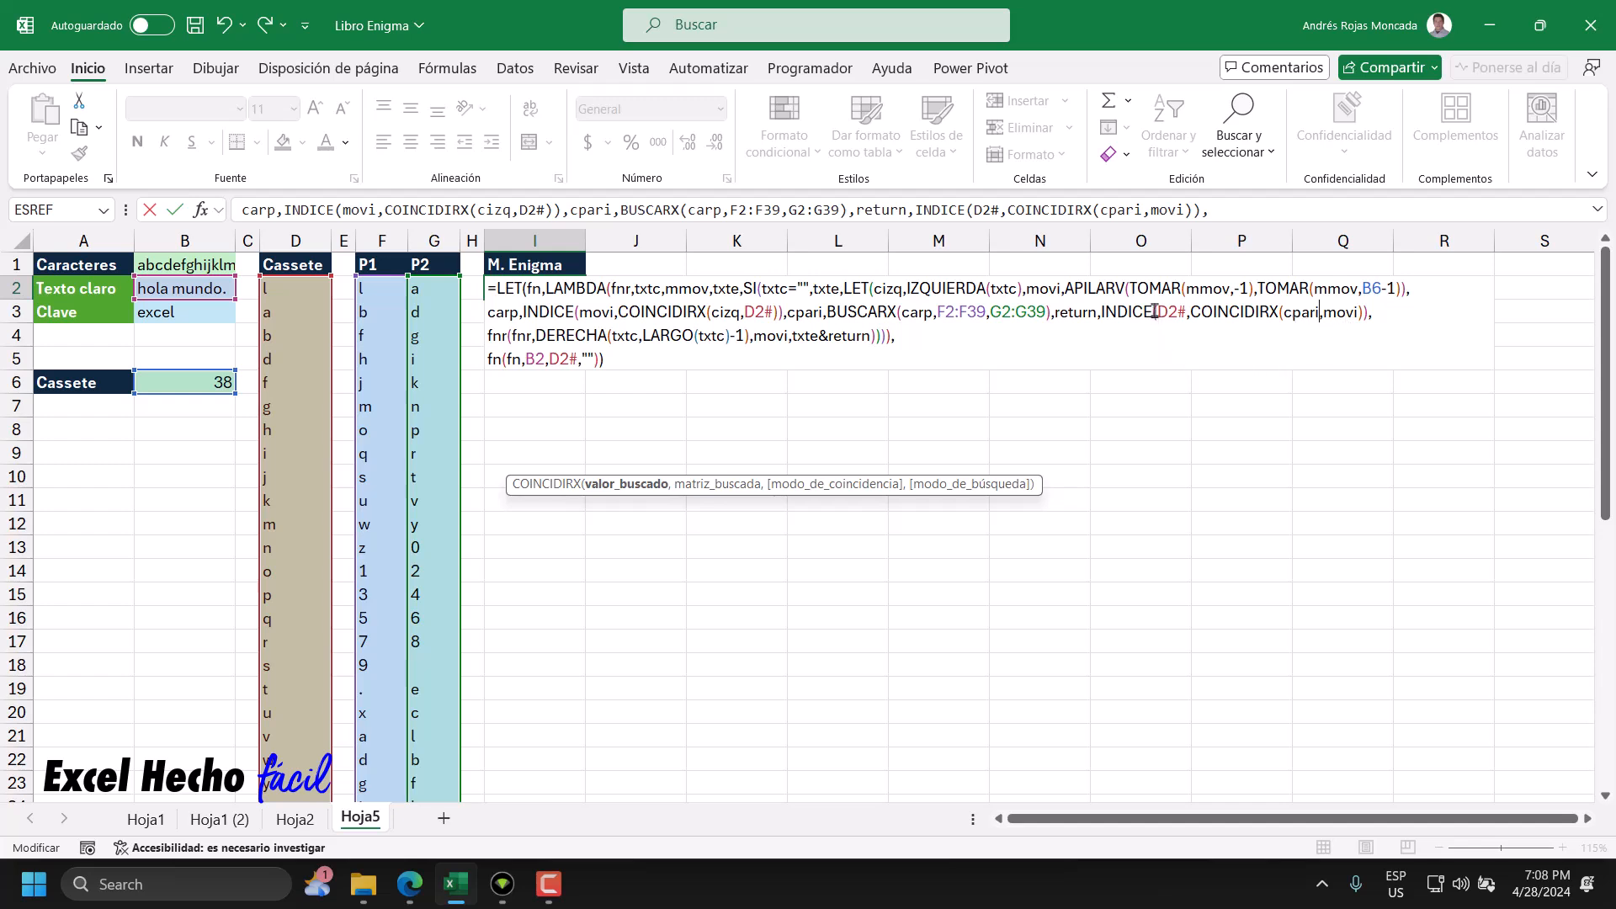
pyautogui.click(630, 359)
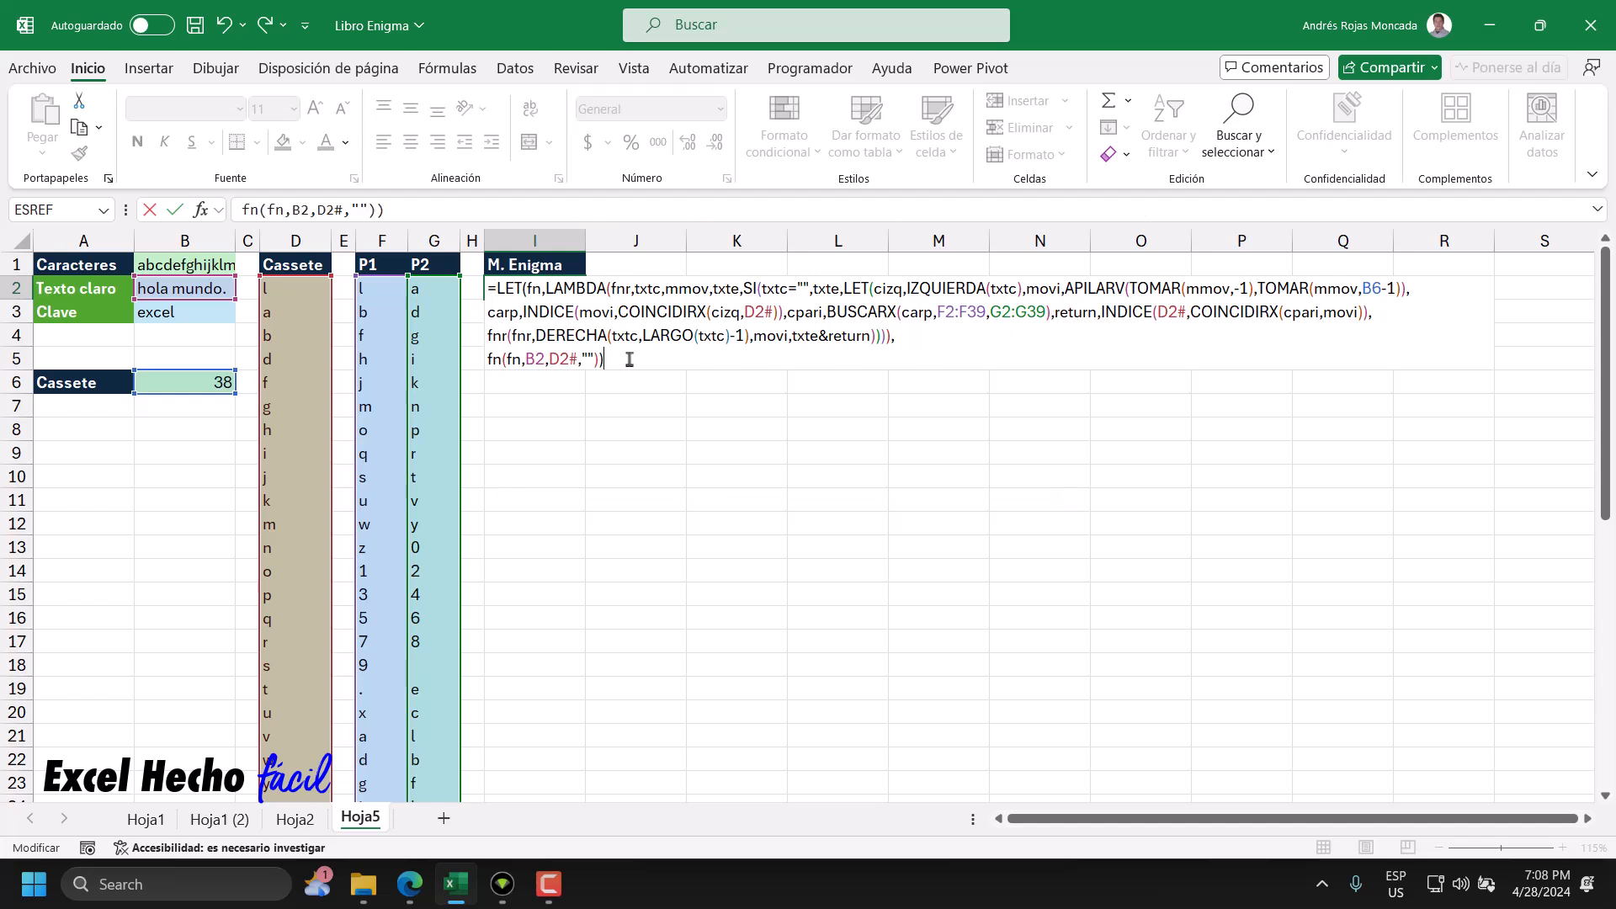
pyautogui.press('Return')
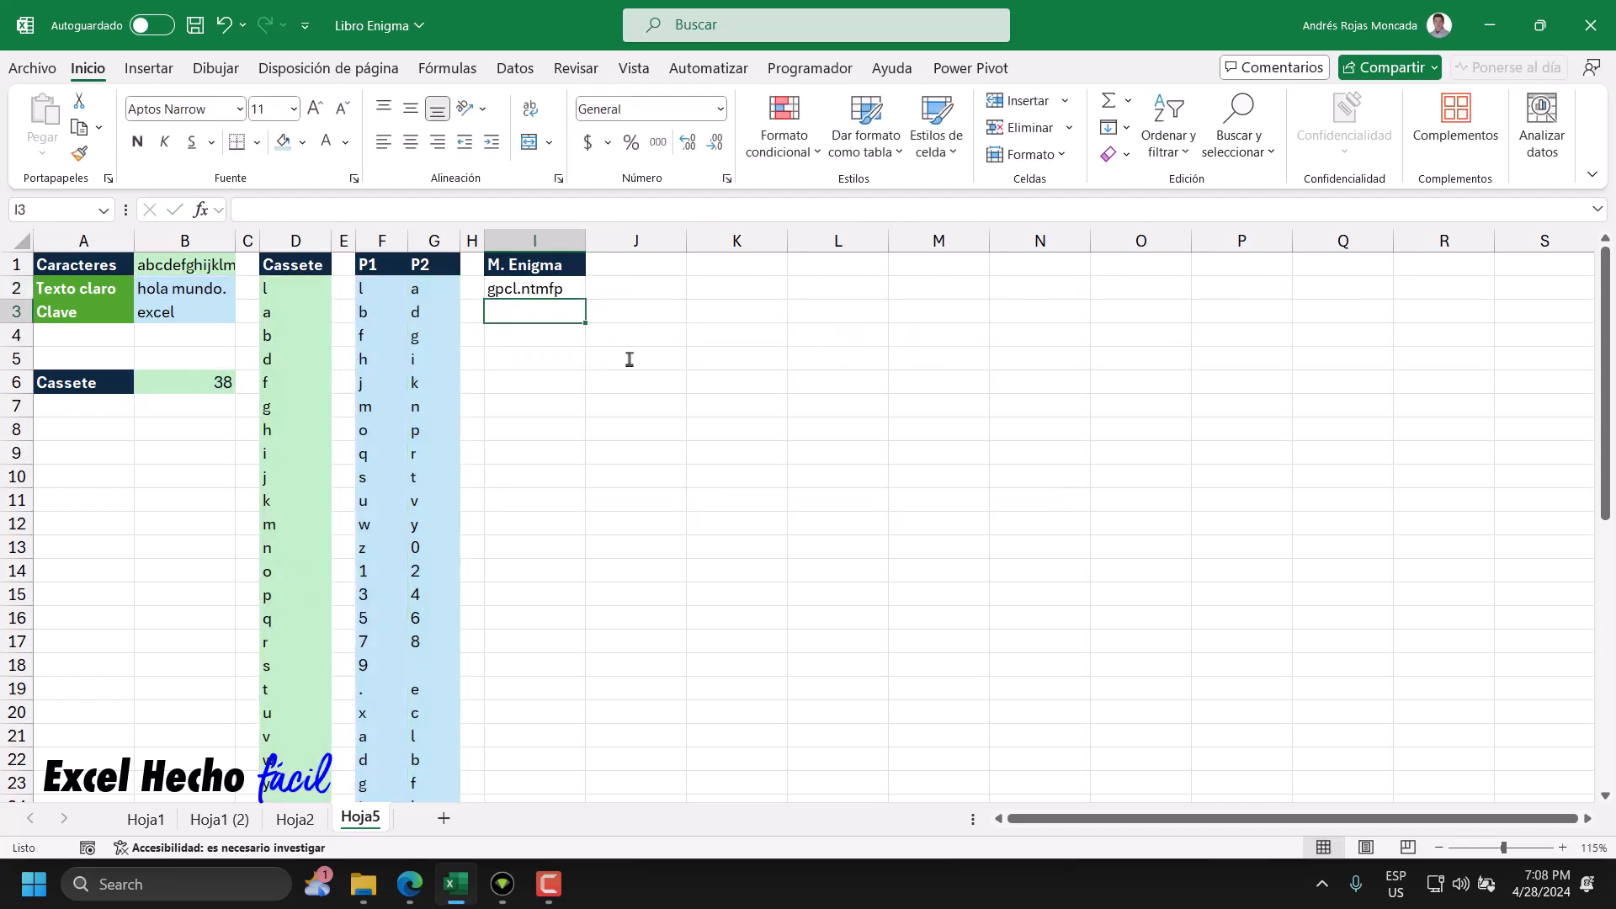
# - Check the encrypted result in I2 against the clear text in B2
pyautogui.click(557, 290)
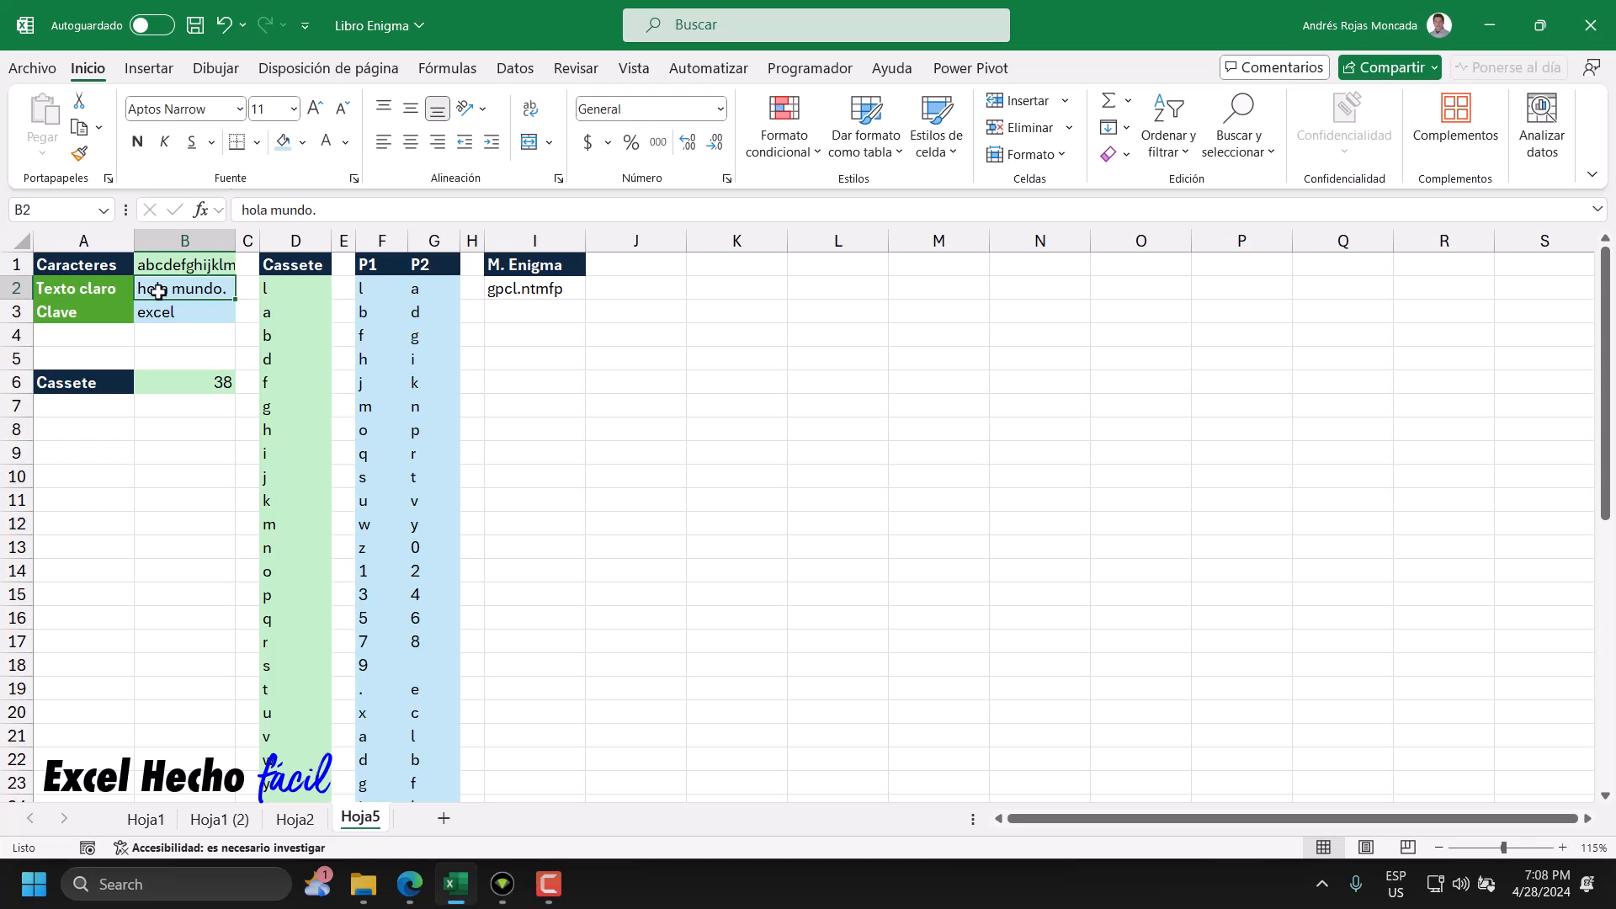
pyautogui.click(507, 290)
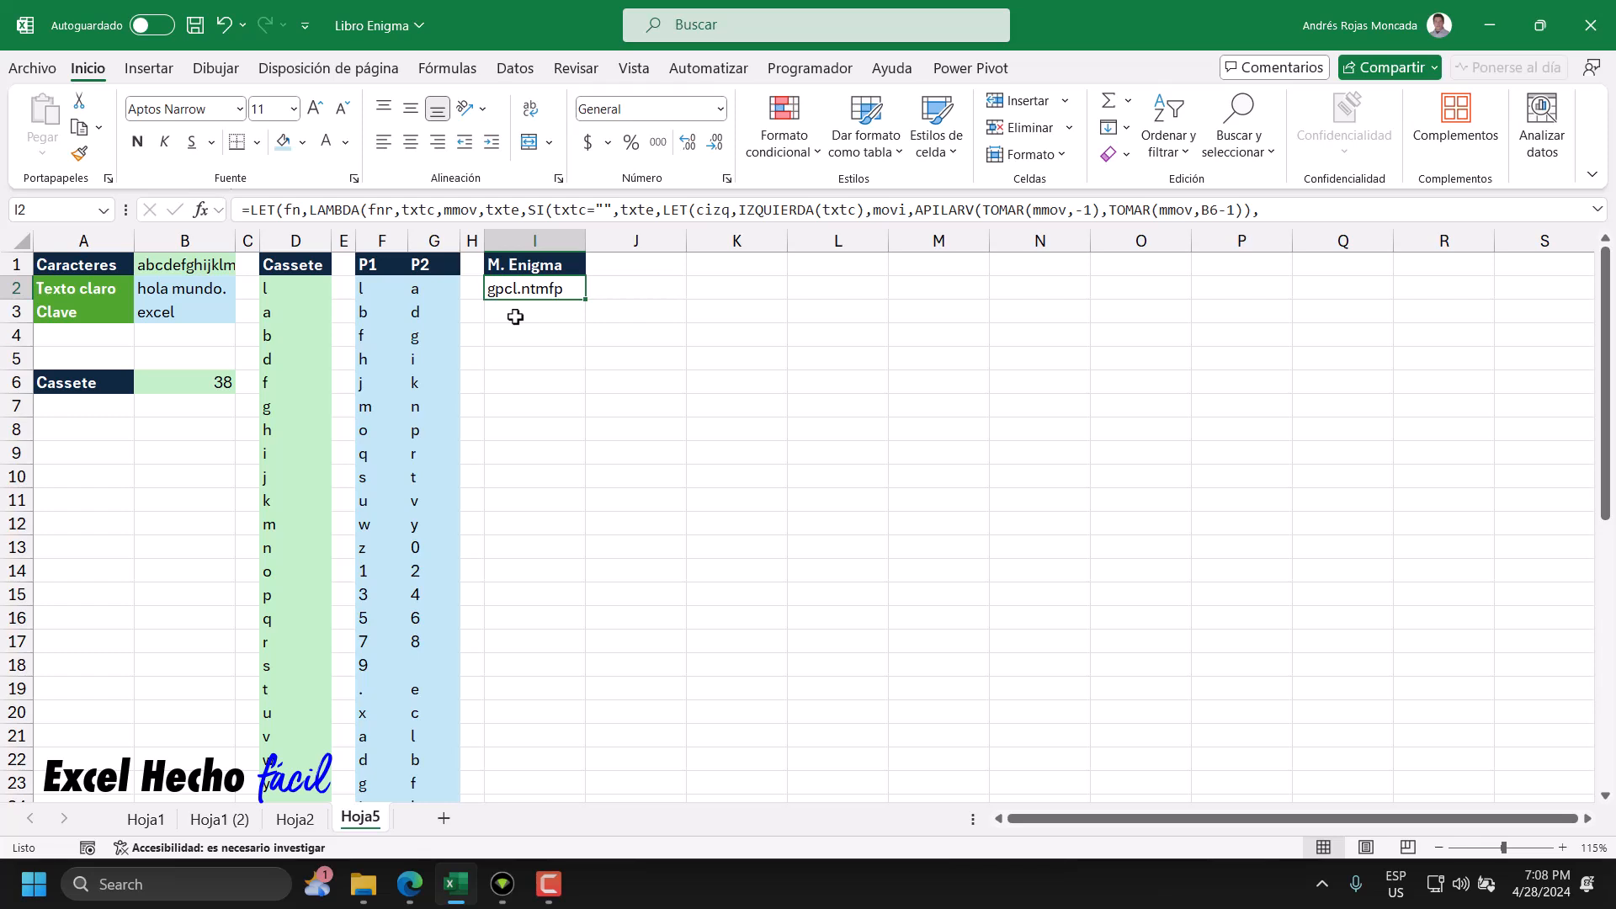
# - Copy the Texto claro label from A2 to A8
pyautogui.click(78, 428)
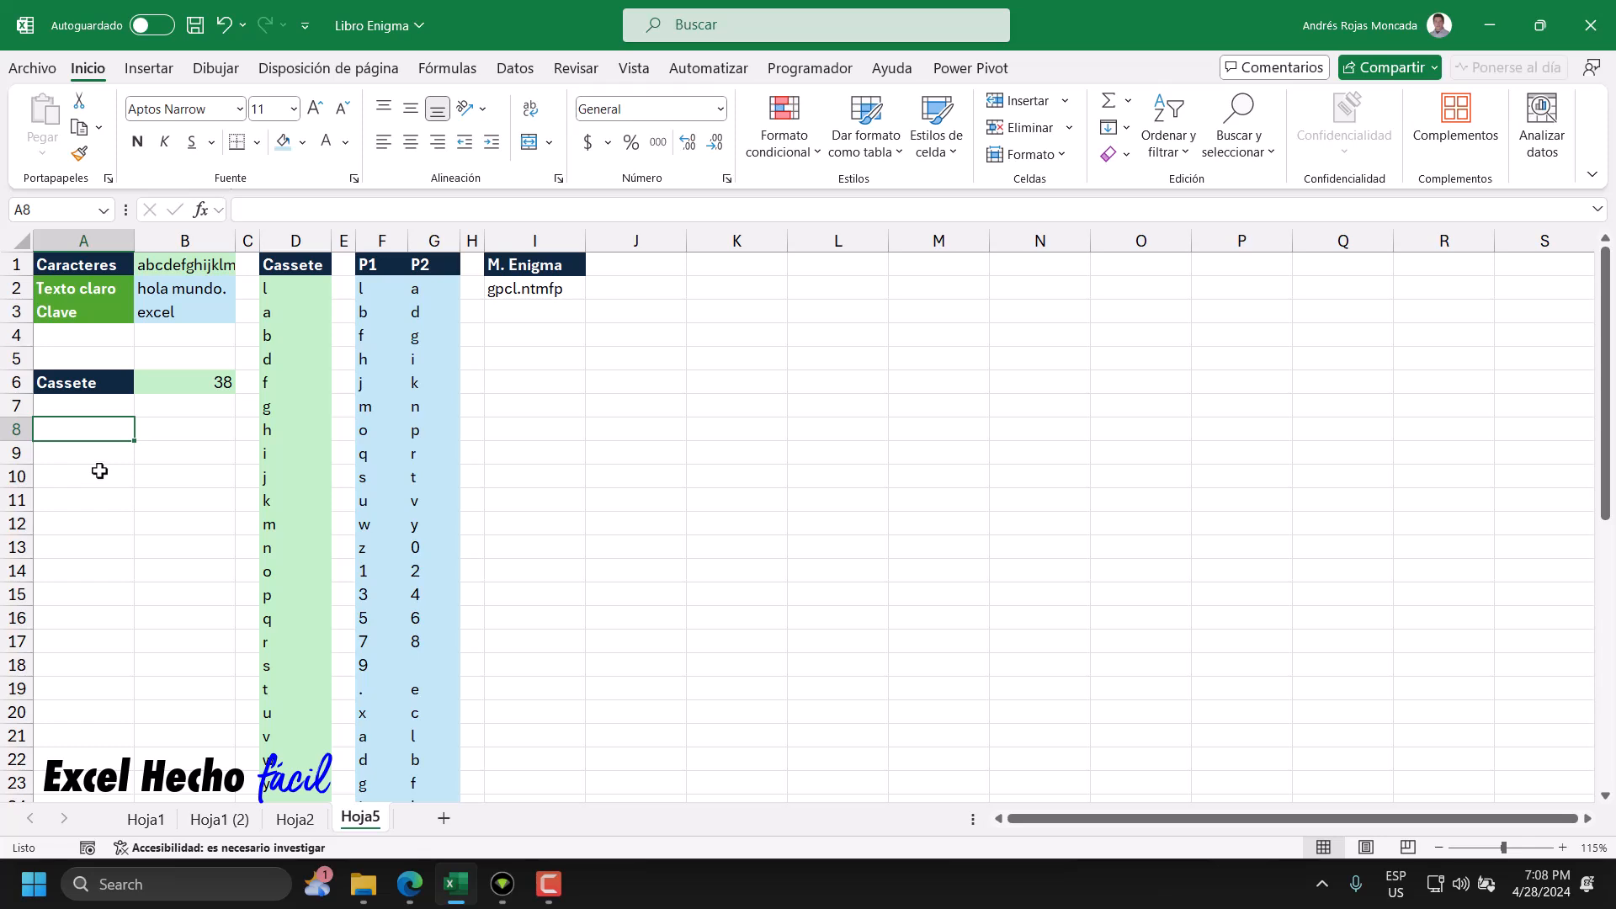
pyautogui.click(93, 290)
pyautogui.hotkey('ctrl', 'c')
pyautogui.click(99, 430)
pyautogui.click(101, 450)
pyautogui.click(100, 430)
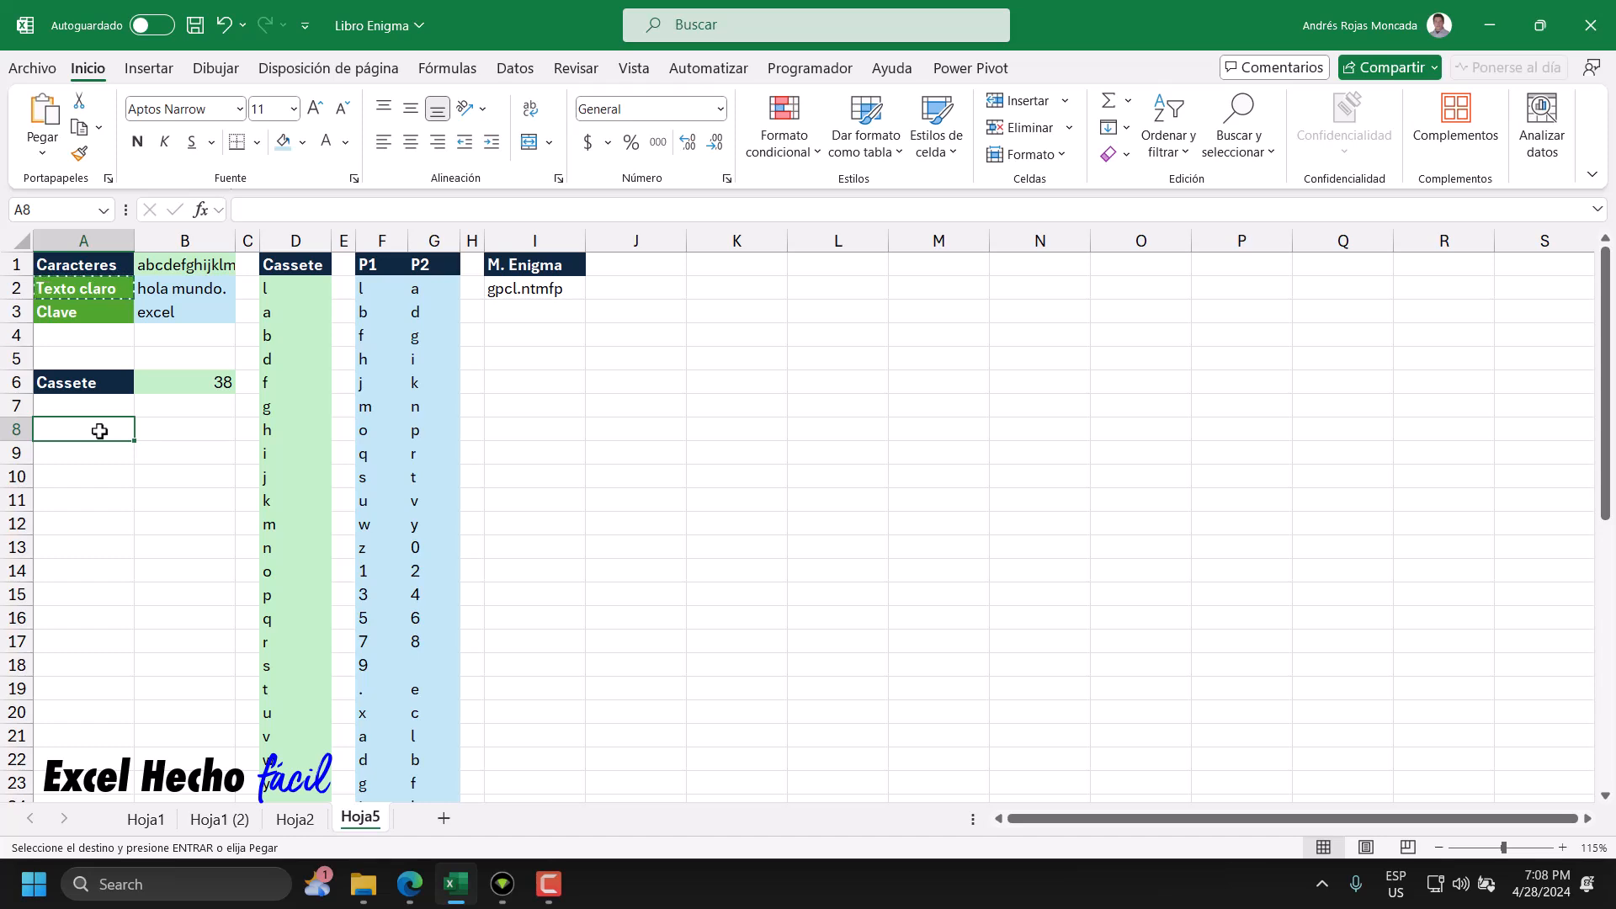
pyautogui.hotkey('ctrl', 'v')
# - Enter the sample clear text "hola mundo." in B8 beside the copied label
pyautogui.click(160, 432)
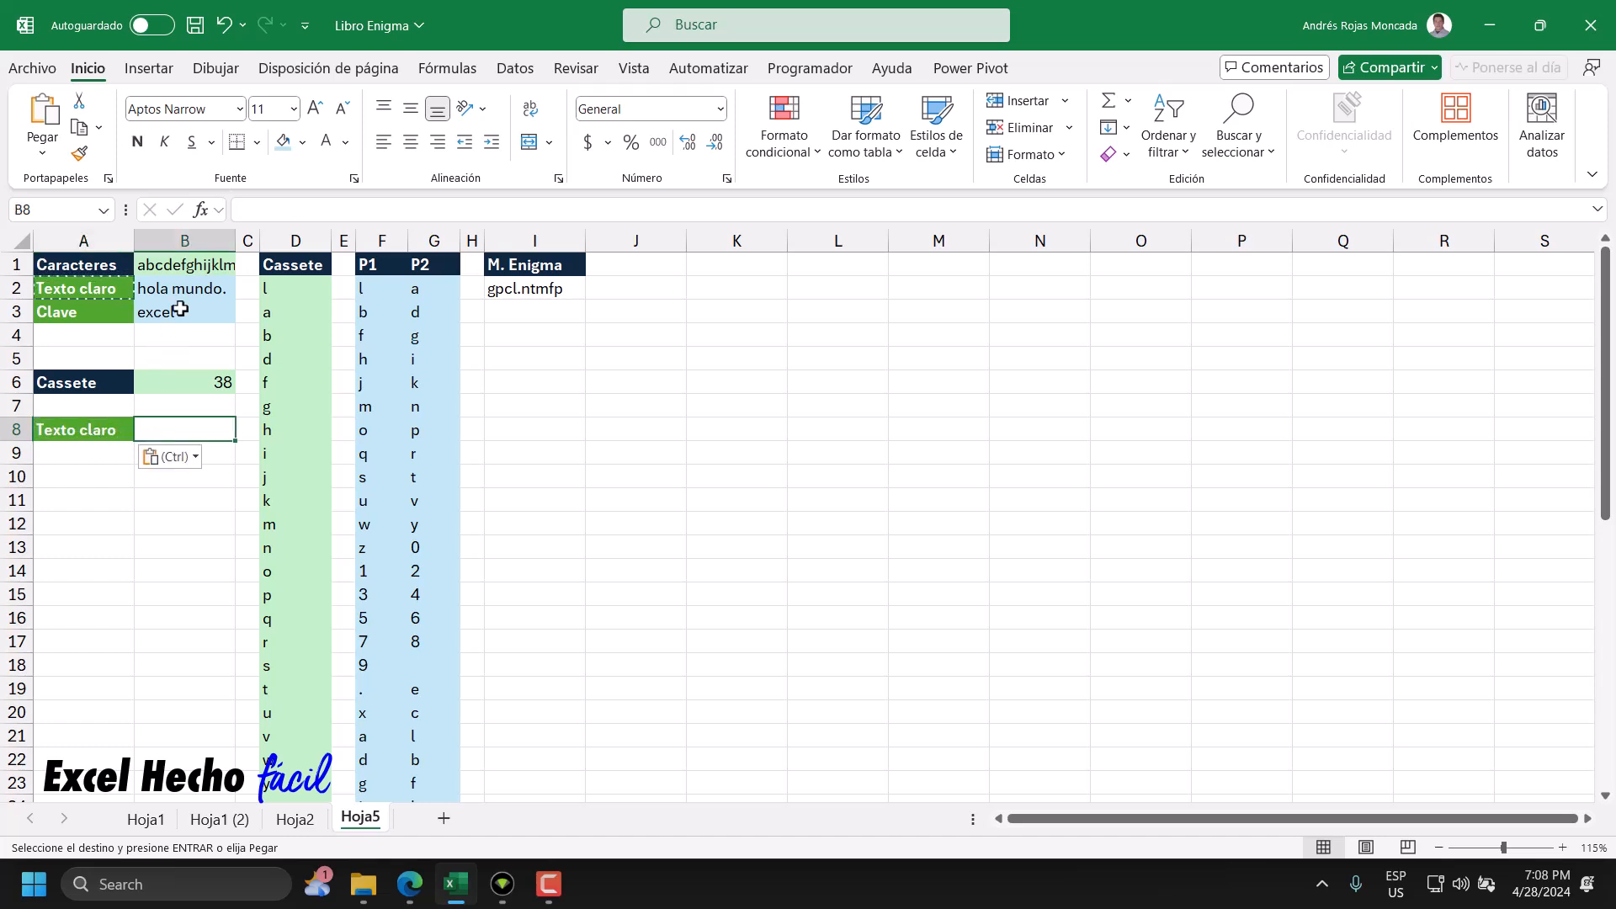
pyautogui.press('Escape')
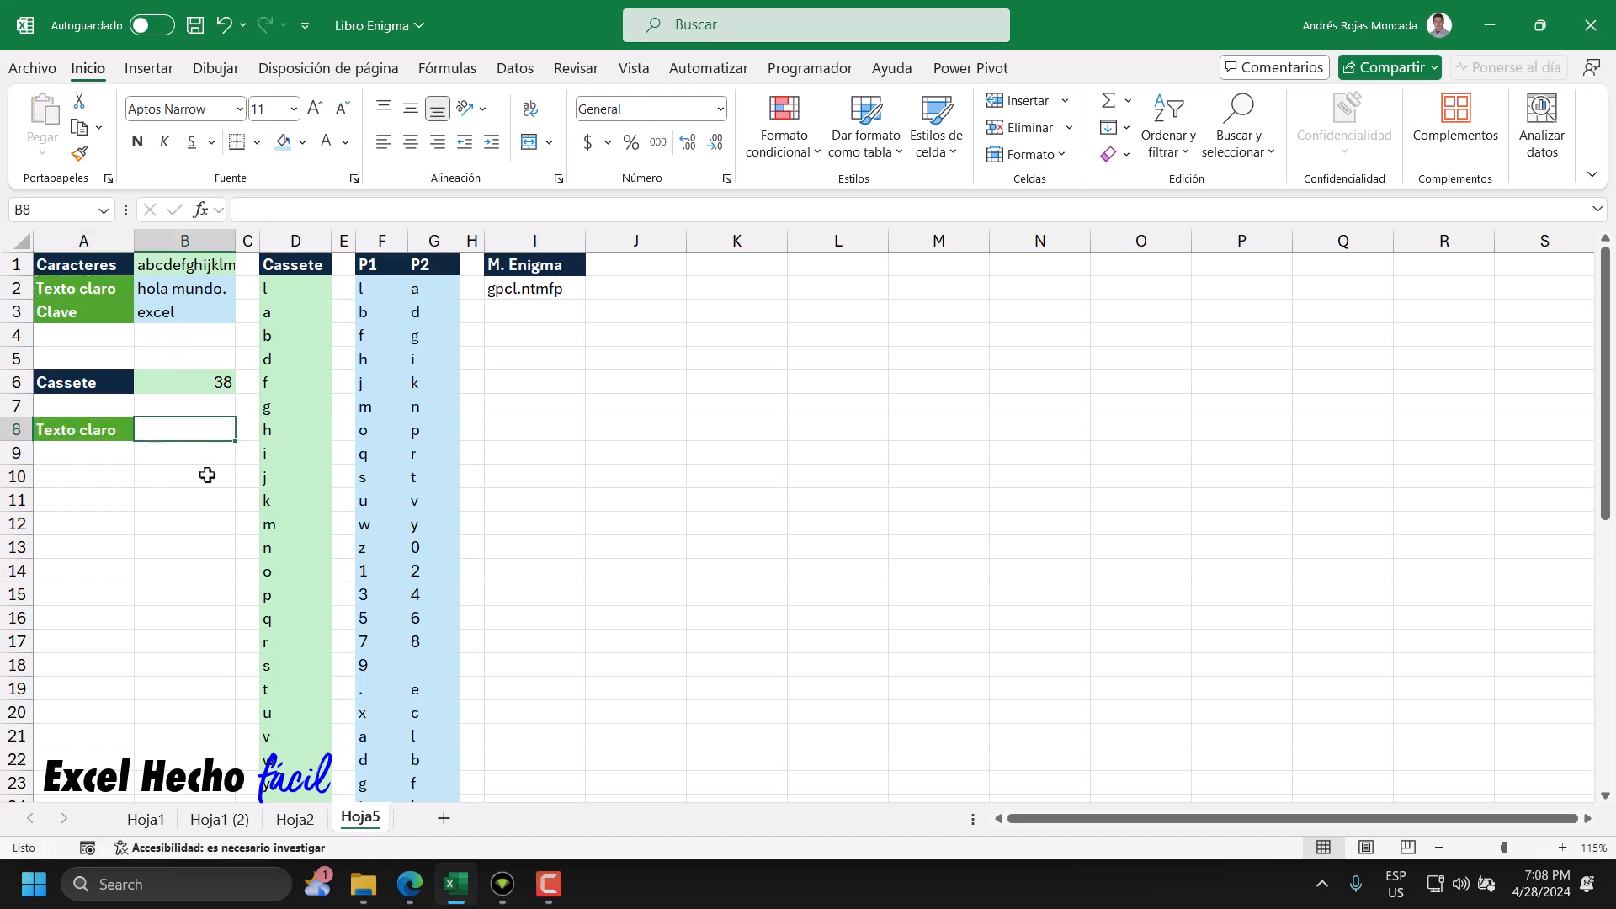
pyautogui.write('hola mundo.')
pyautogui.press('Return')
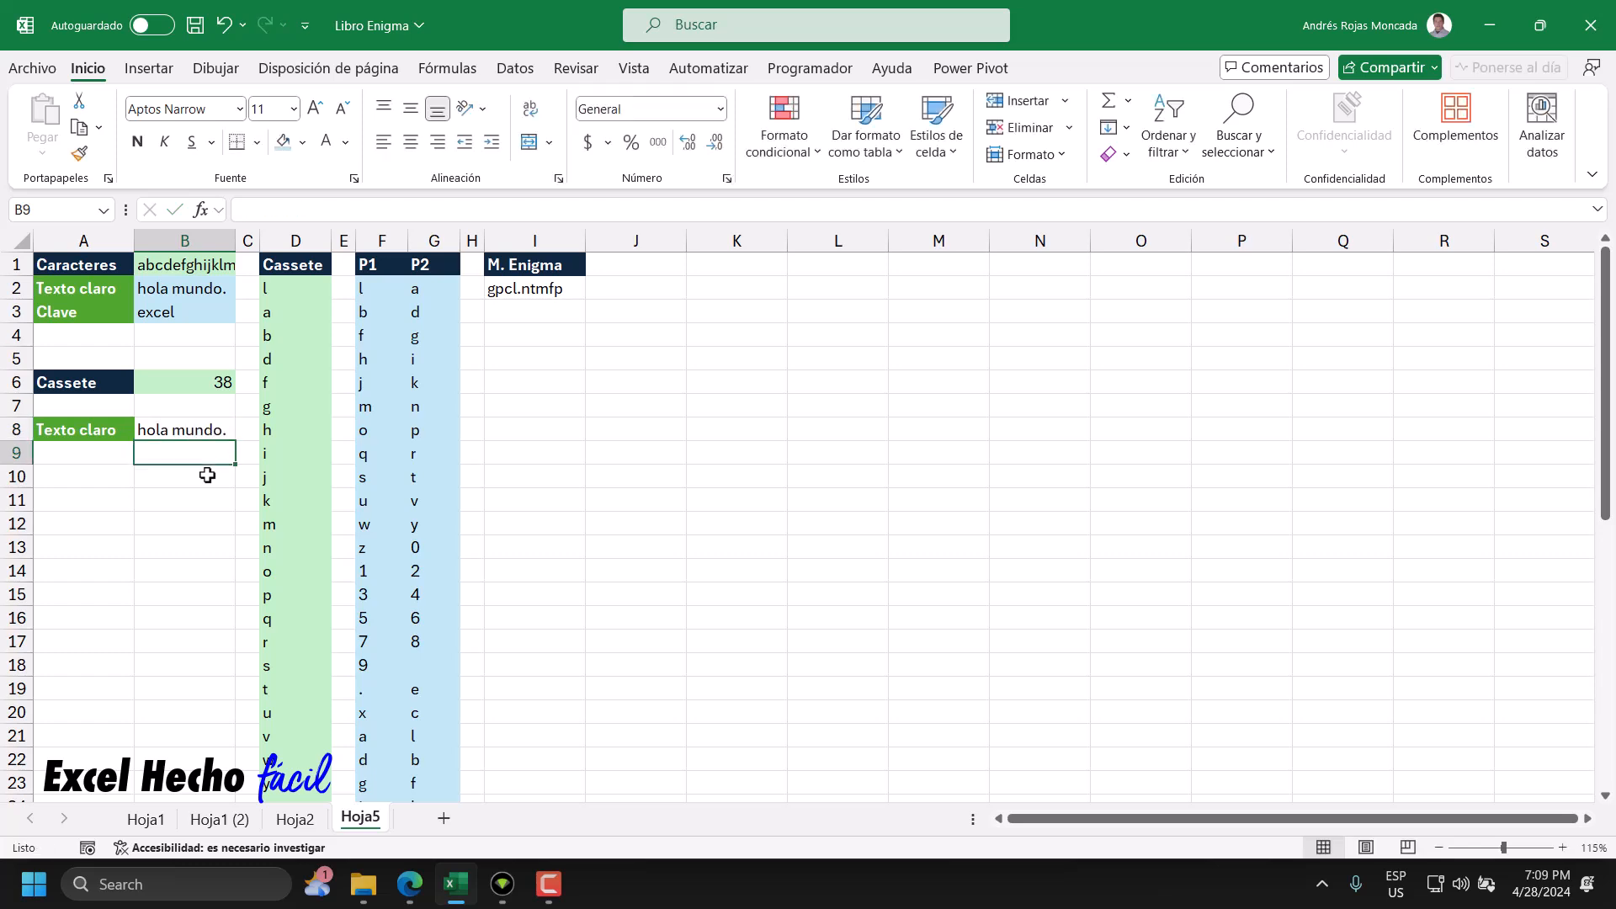
# - Label cell A9 as Texto cifrado
pyautogui.click(79, 458)
pyautogui.write('T')
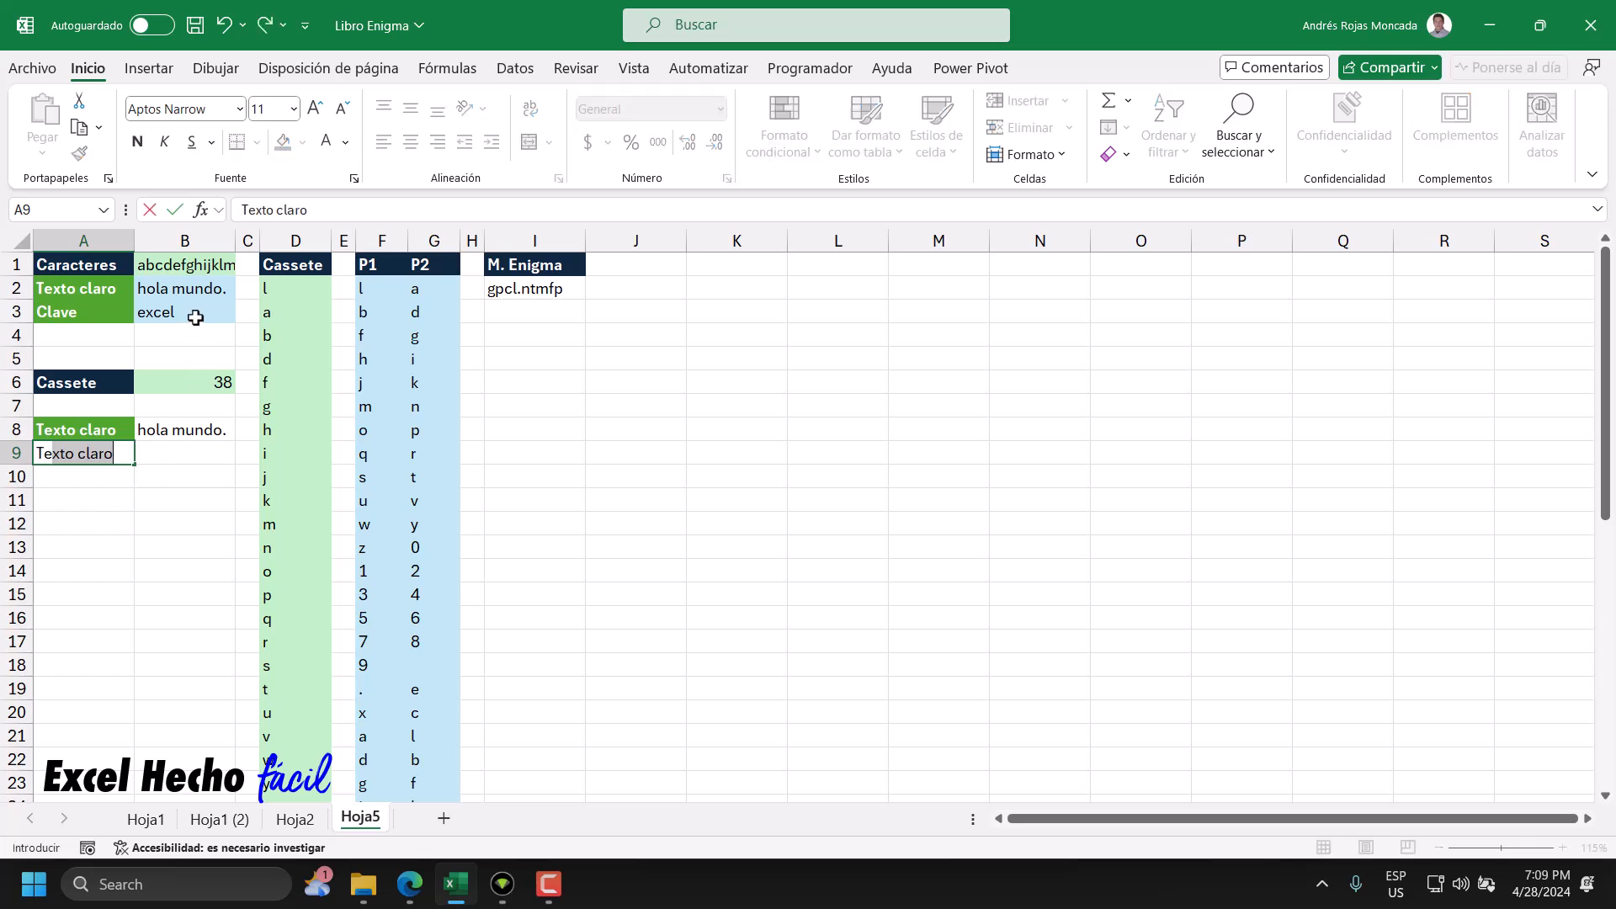
pyautogui.write('exto cifrado')
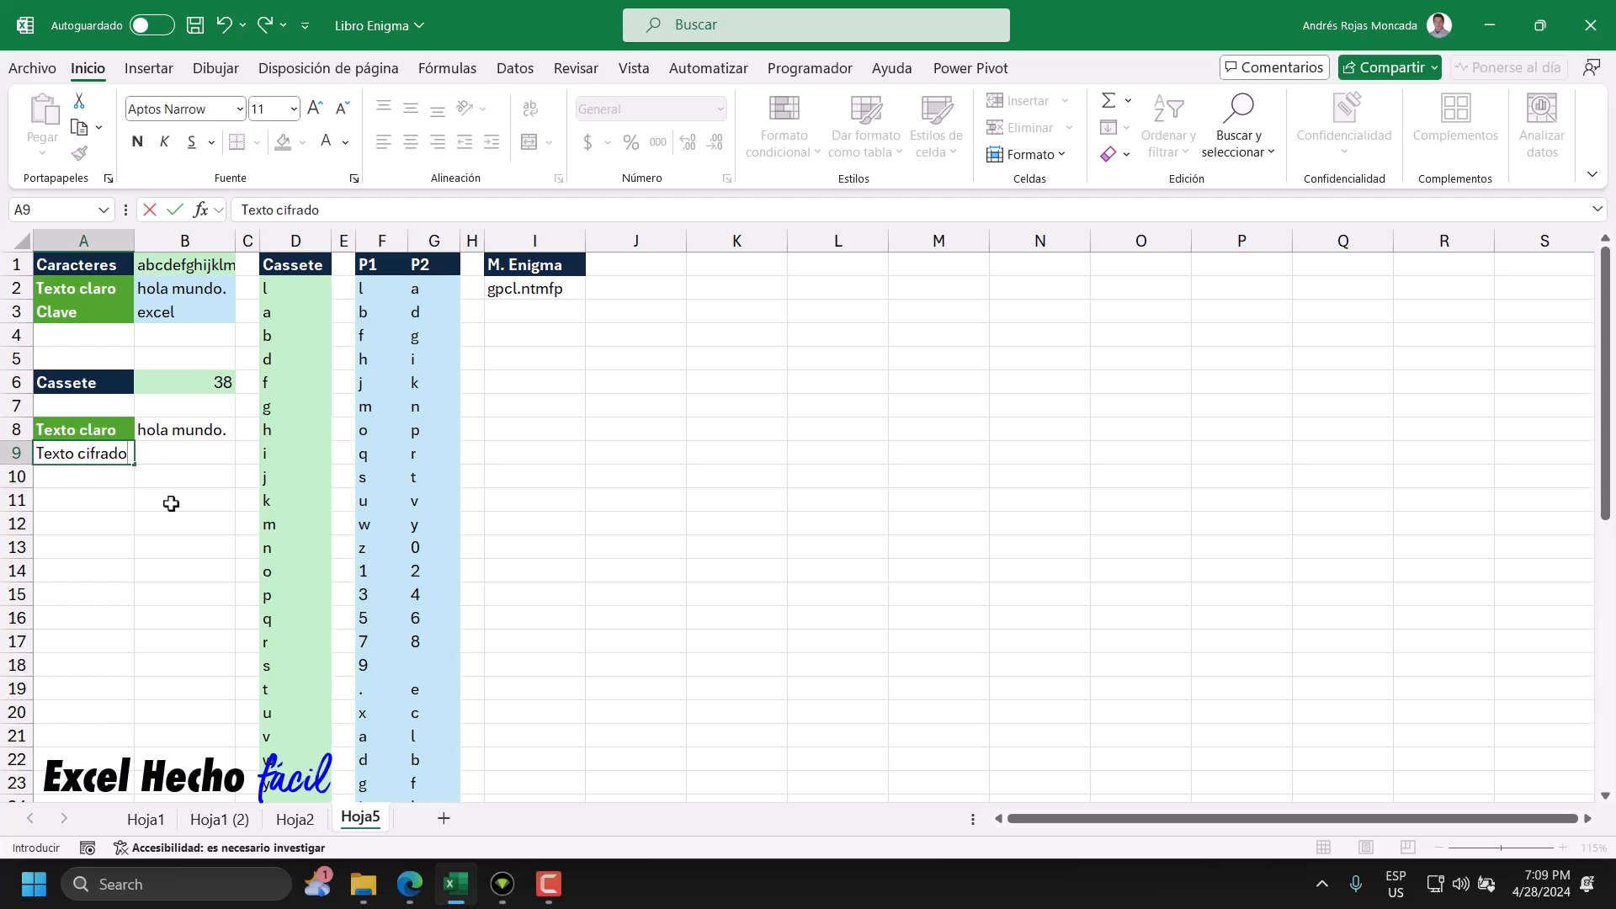
pyautogui.press('Return')
# - Apply the green label formatting of A8 to the Texto cifrado cell A9
pyautogui.click(88, 434)
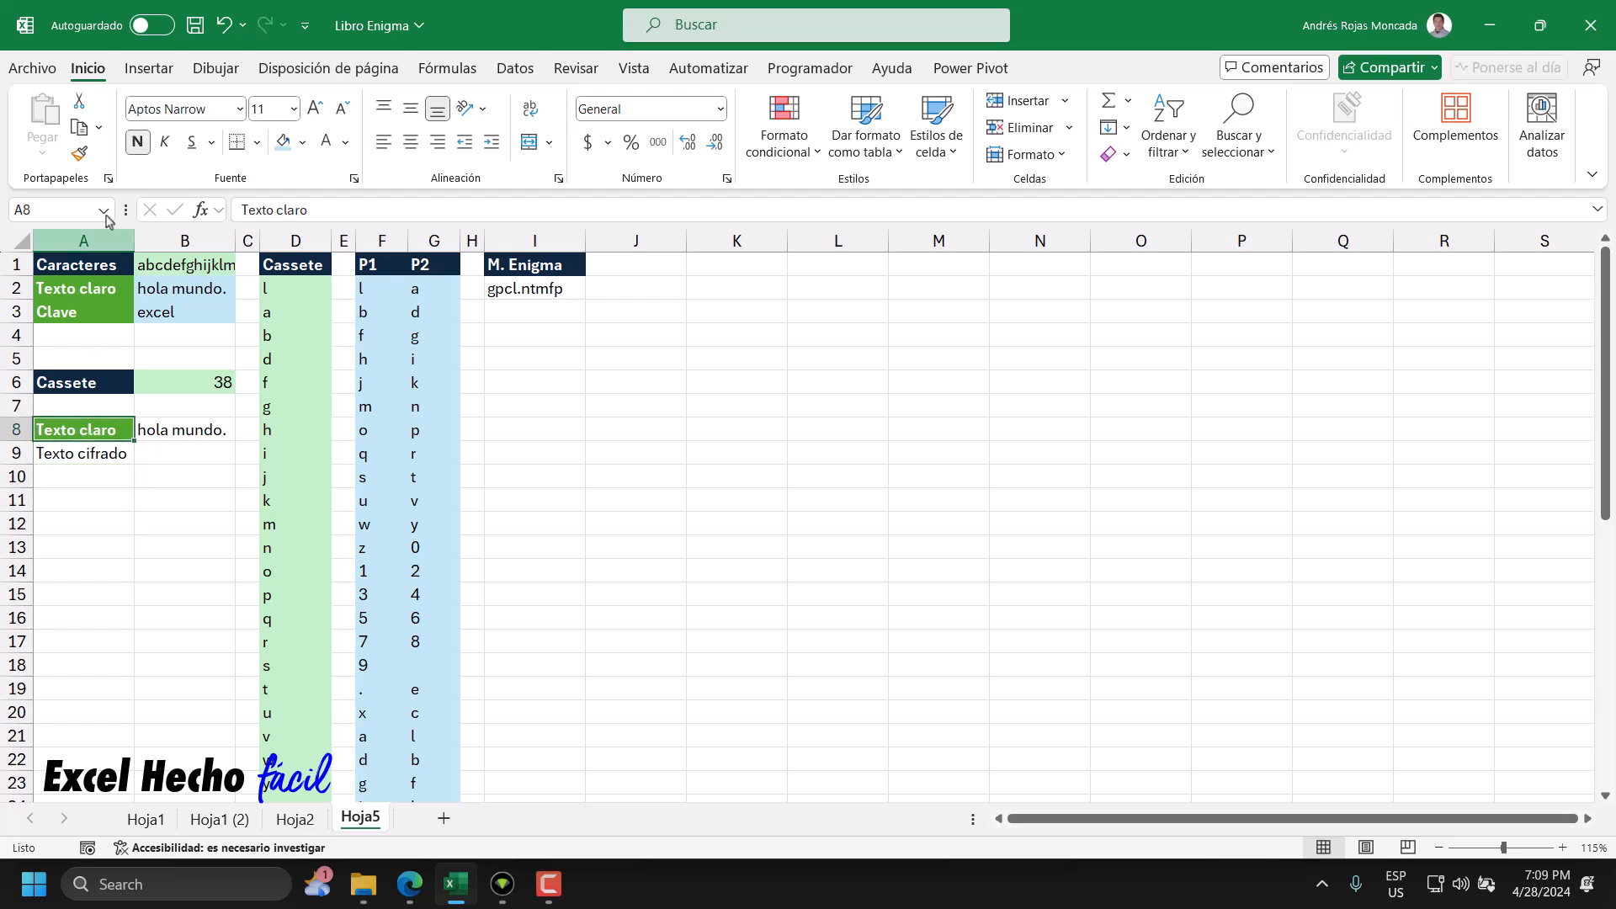
pyautogui.click(79, 153)
pyautogui.click(105, 456)
# - Copy the full formula text from I2 into B9, replace its clear-text reference B2 with B8, and enter it
pyautogui.click(166, 455)
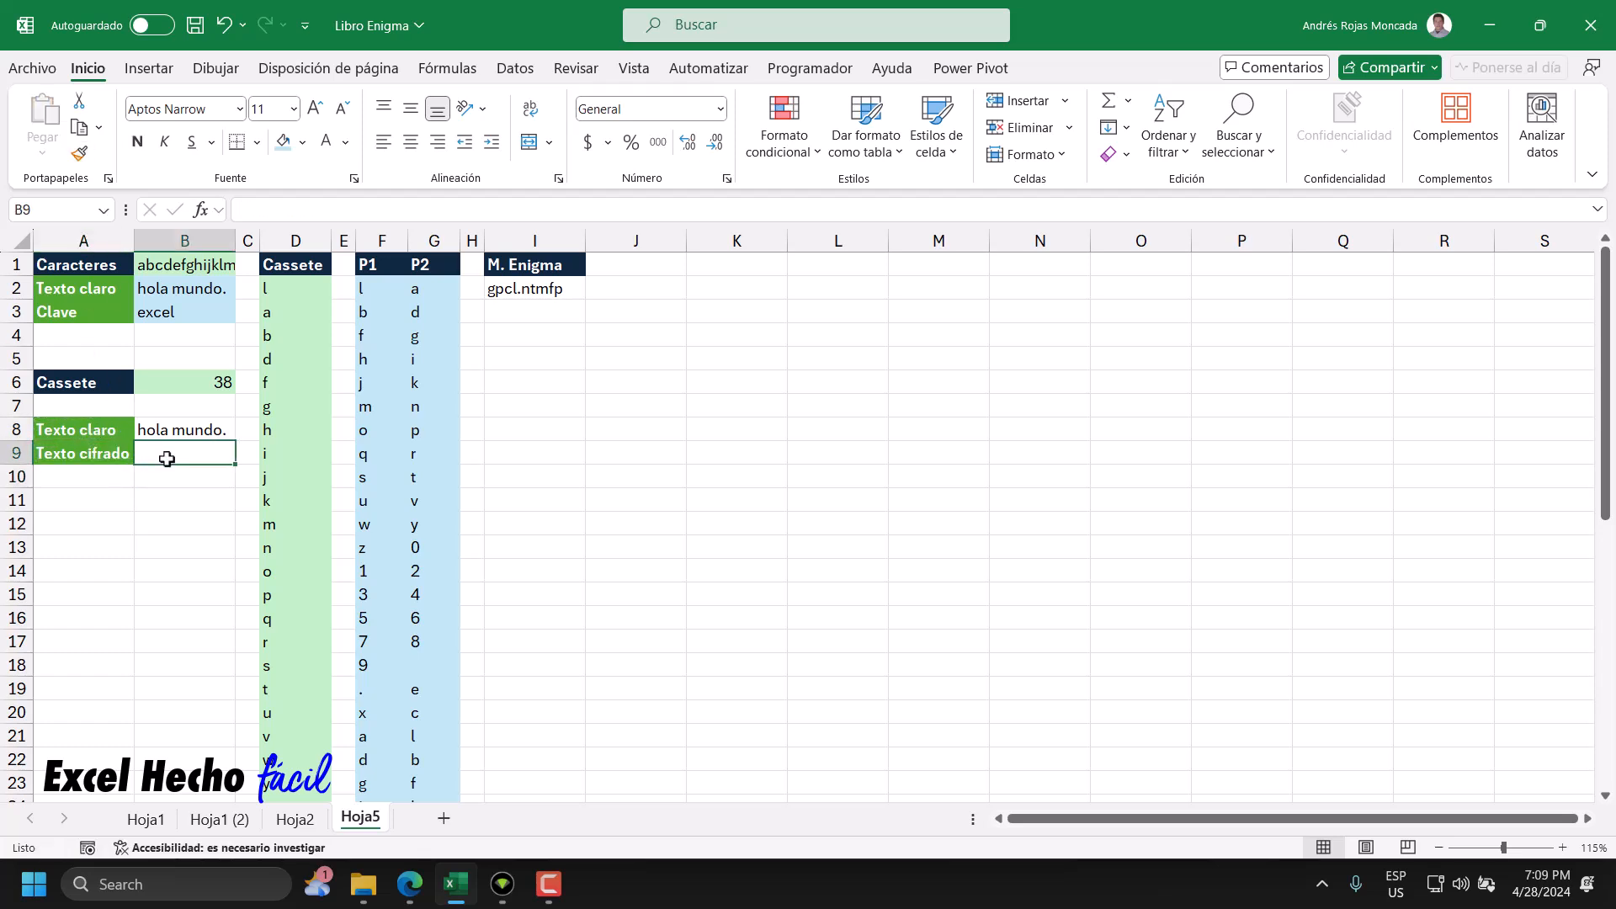
pyautogui.doubleClick(512, 293)
pyautogui.moveTo(609, 361); pyautogui.dragTo(431, 205)
pyautogui.hotkey('ctrl', 'c')
pyautogui.press('Escape')
pyautogui.doubleClick(206, 453)
pyautogui.hotkey('ctrl', 'v')
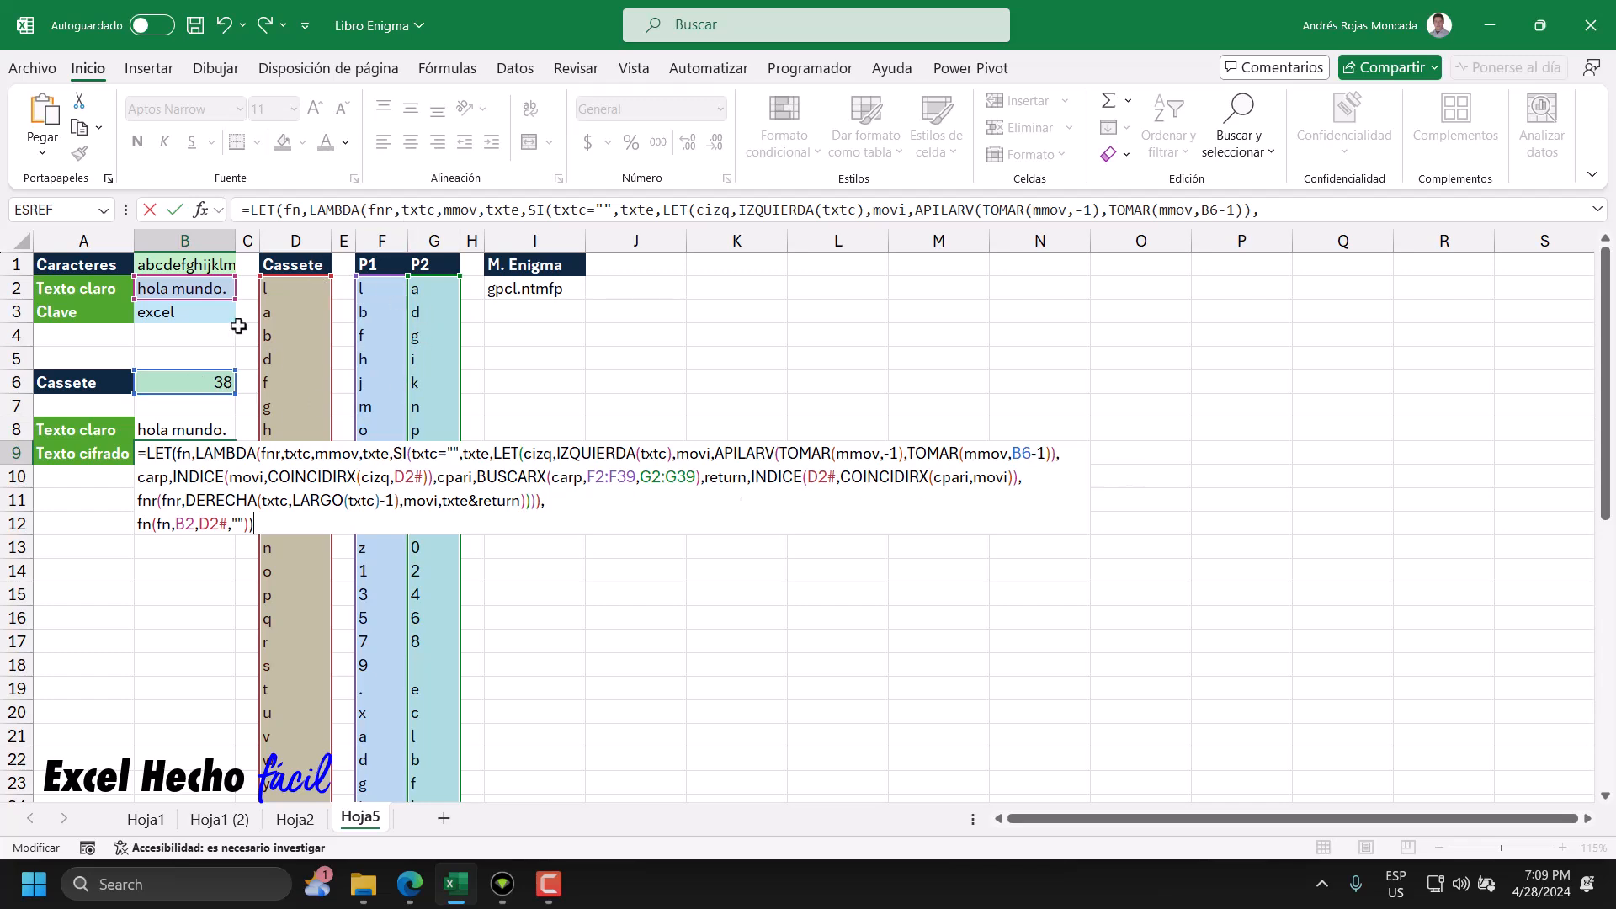
pyautogui.doubleClick(193, 525)
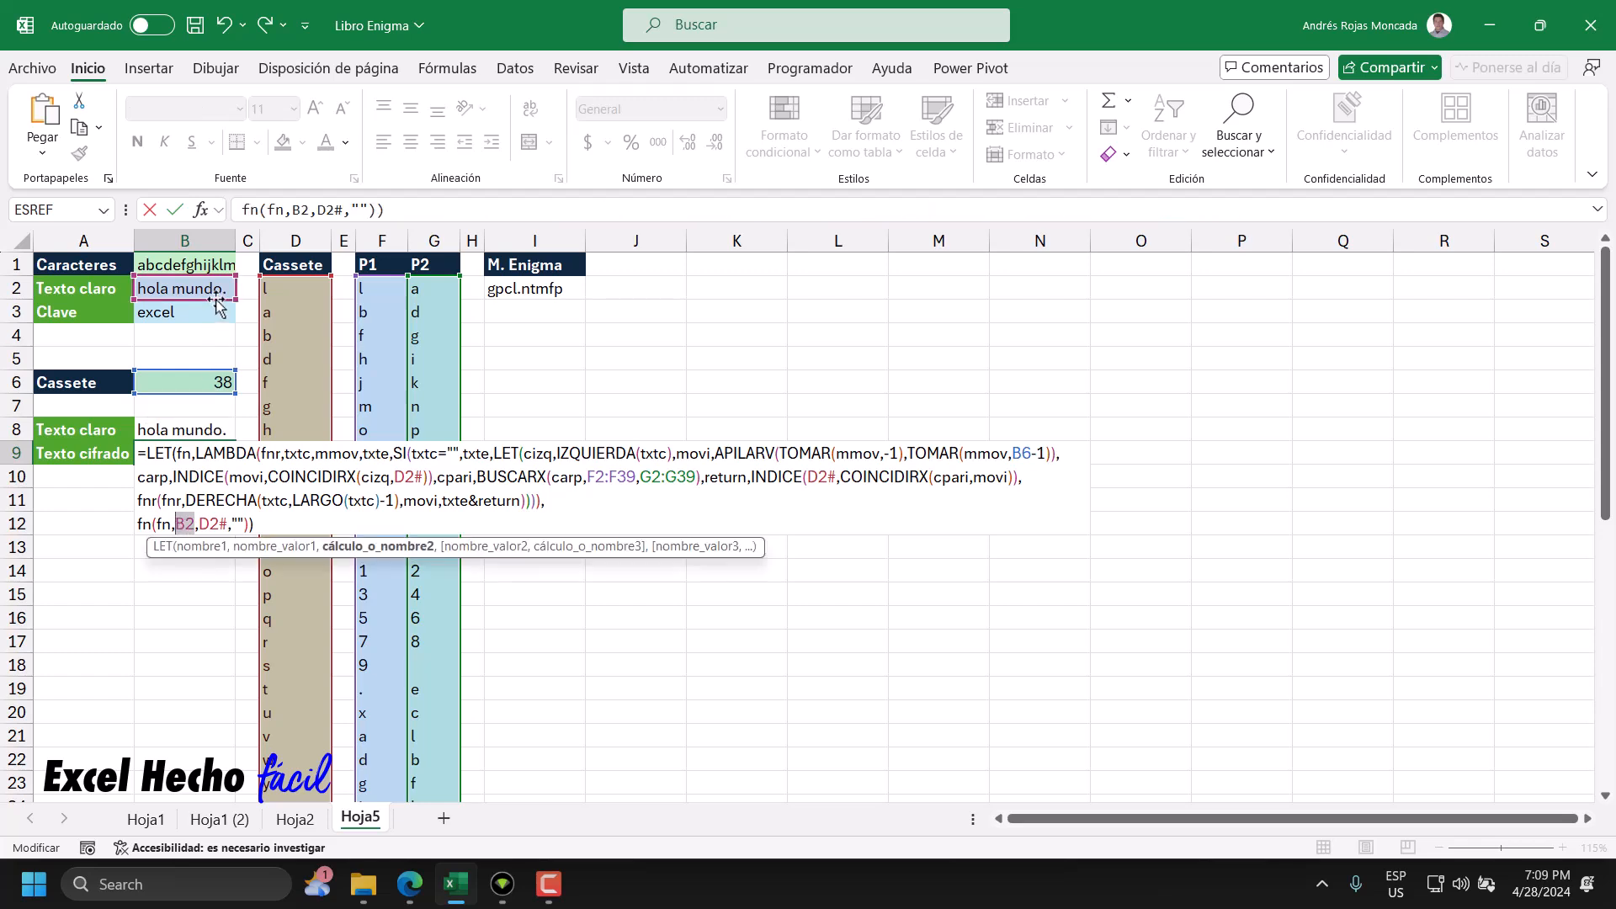
pyautogui.click(185, 431)
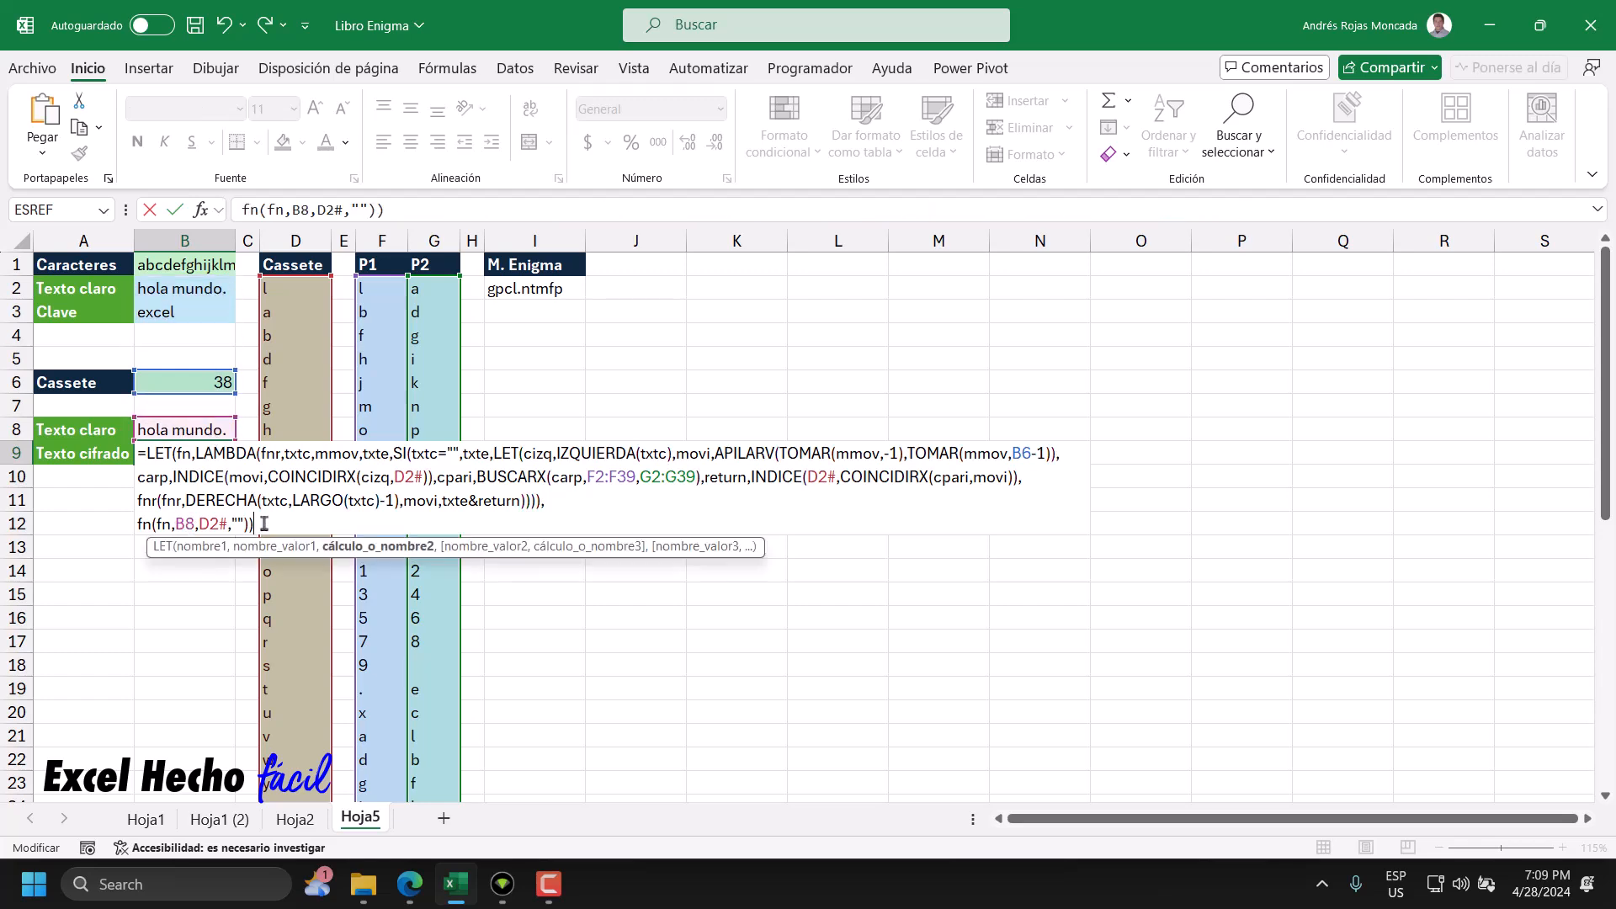
pyautogui.press('Return')
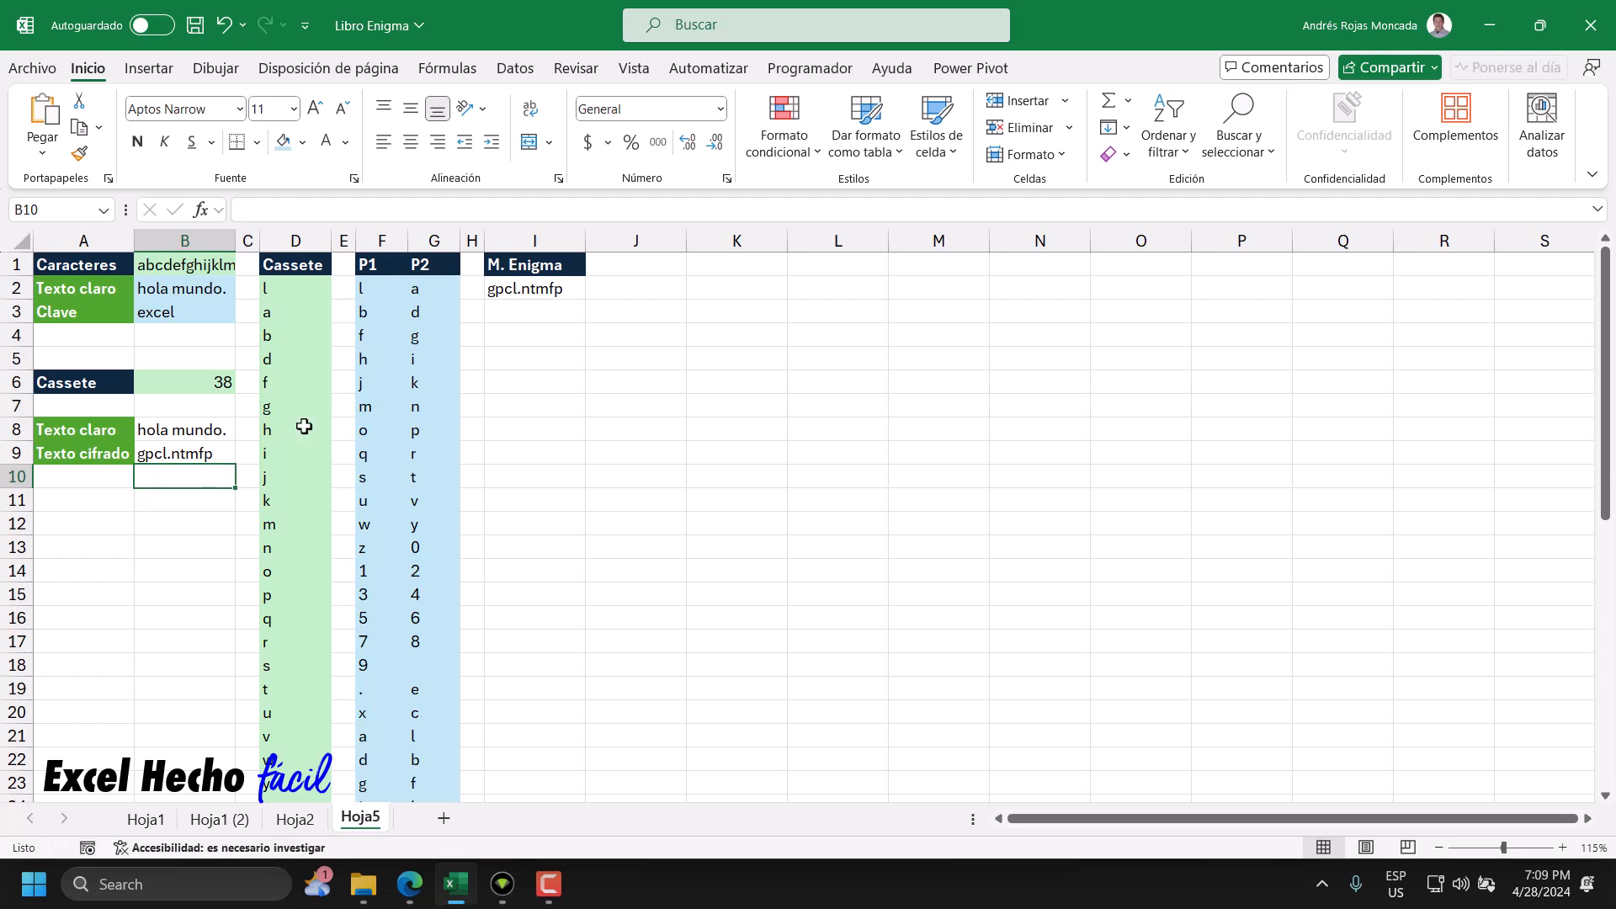
# - Test whether the two encrypted texts match with =B9=I2 in B10, and clear the test formula
pyautogui.click(544, 288)
pyautogui.click(233, 453)
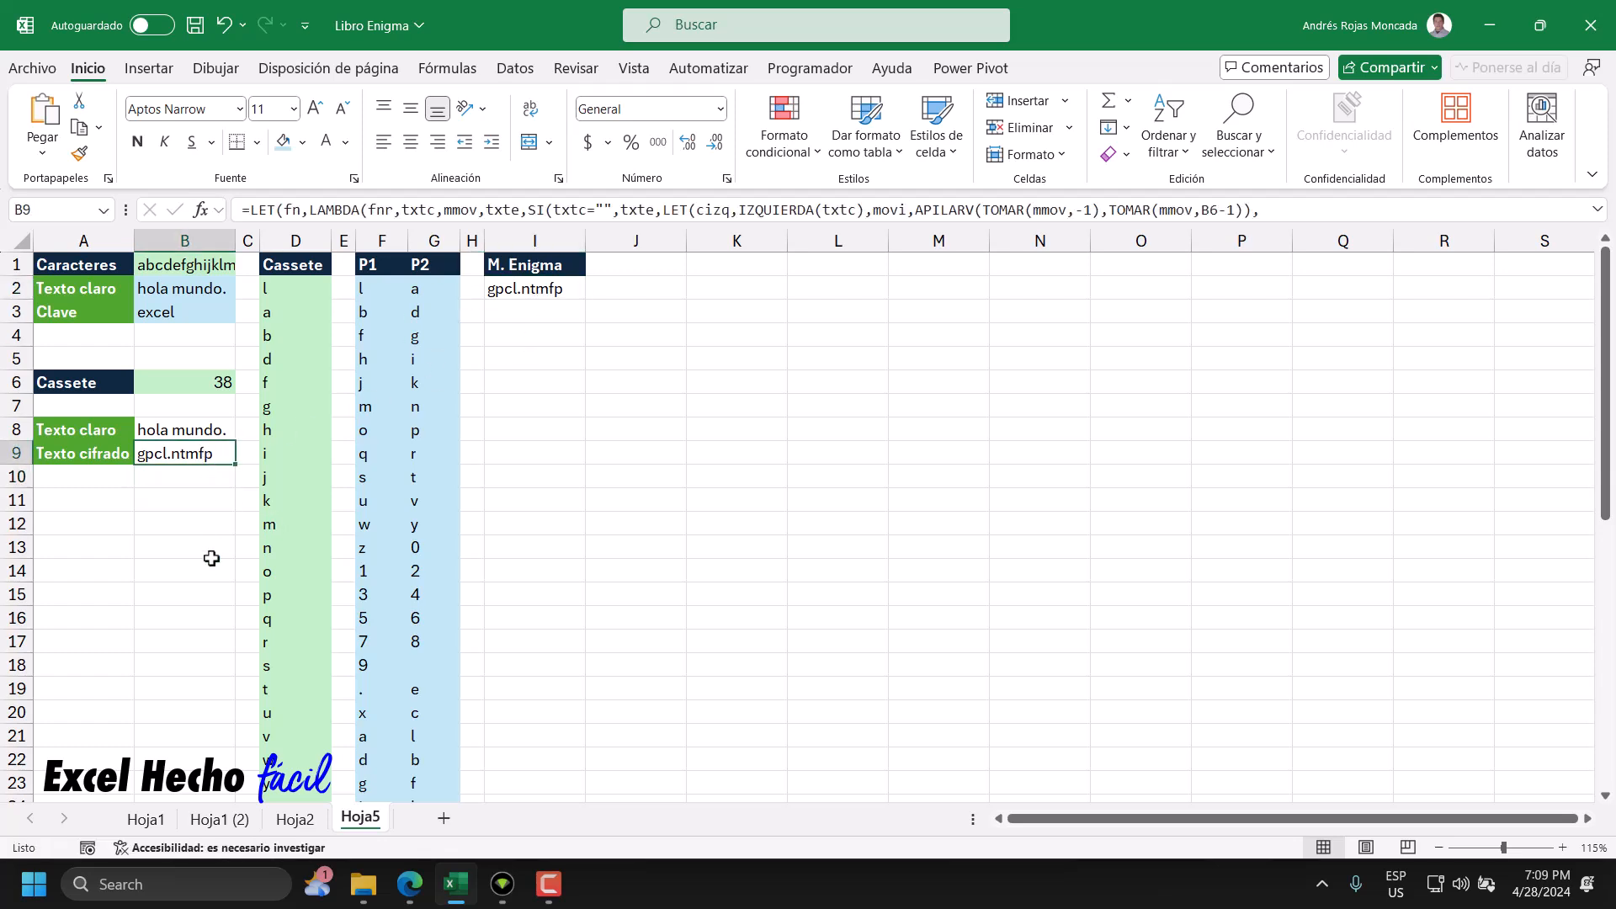
pyautogui.moveTo(203, 478); pyautogui.dragTo(203, 503)
pyautogui.press('Up')
pyautogui.press('Down')
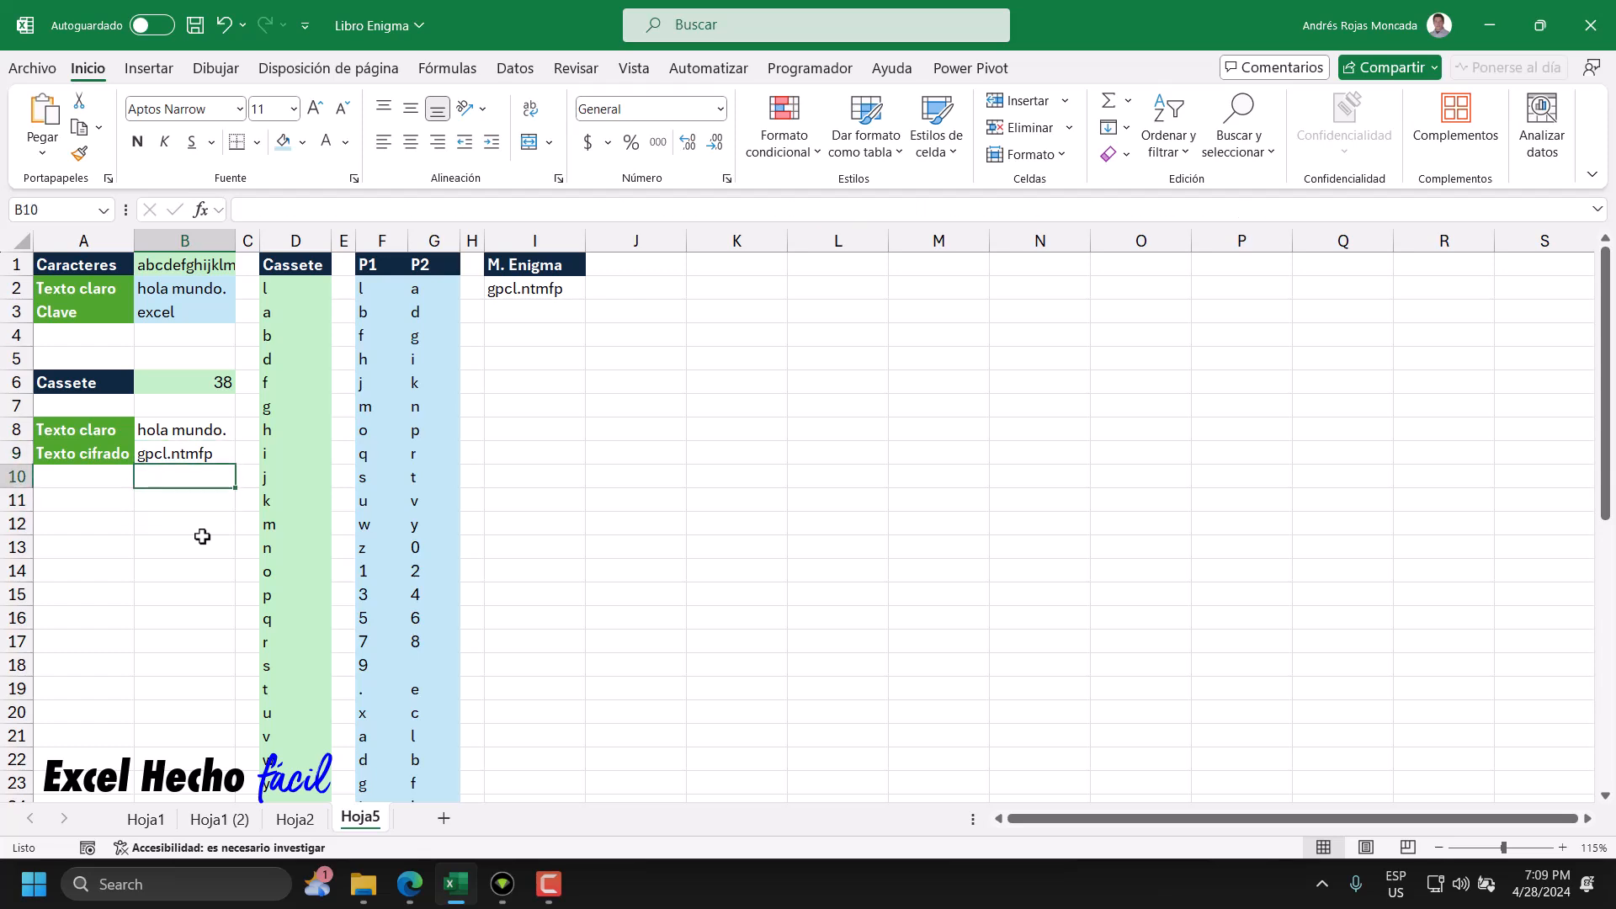
pyautogui.write('=')
pyautogui.press('Up')
pyautogui.write('=')
pyautogui.click(513, 289)
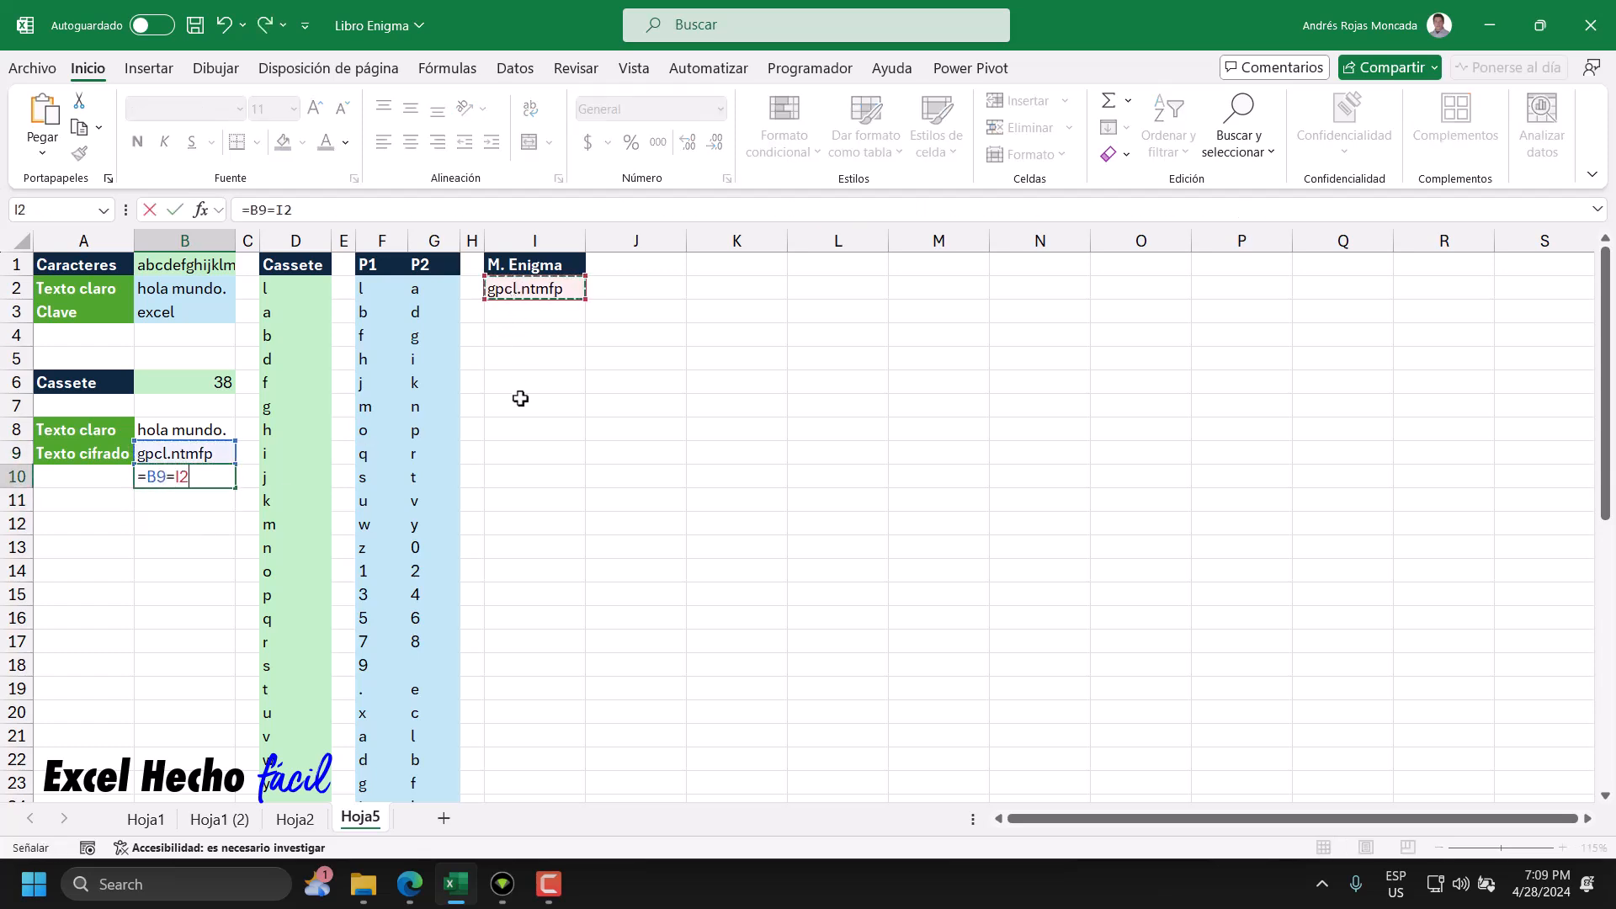
pyautogui.hotkey('ctrl', 'Return')
pyautogui.press('Delete')
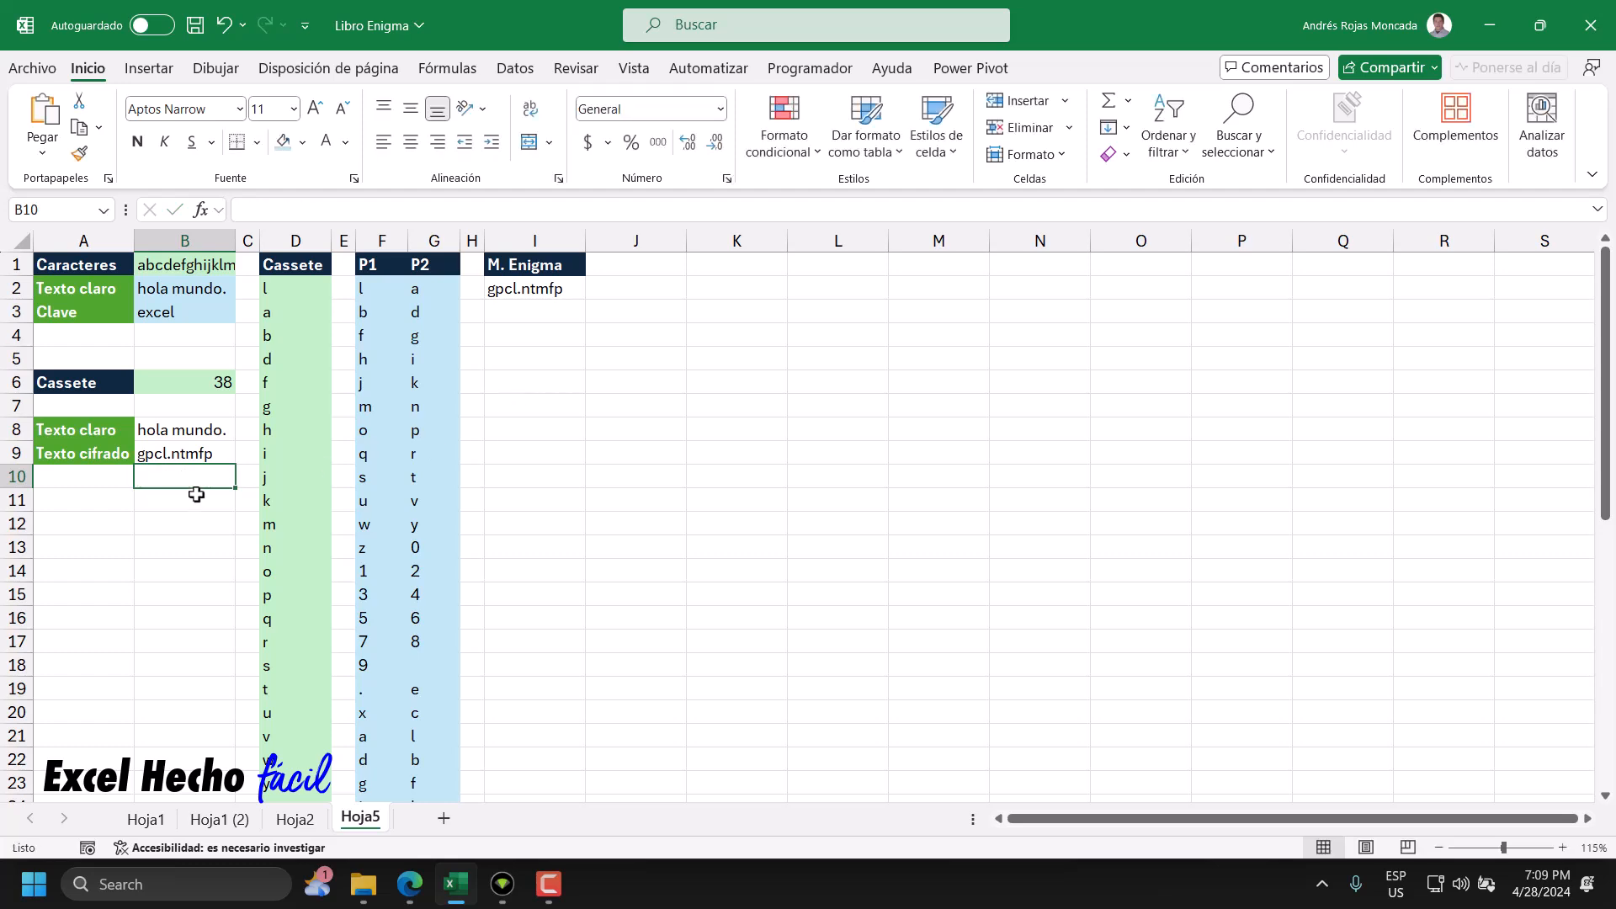
pyautogui.click(107, 503)
pyautogui.write('T')
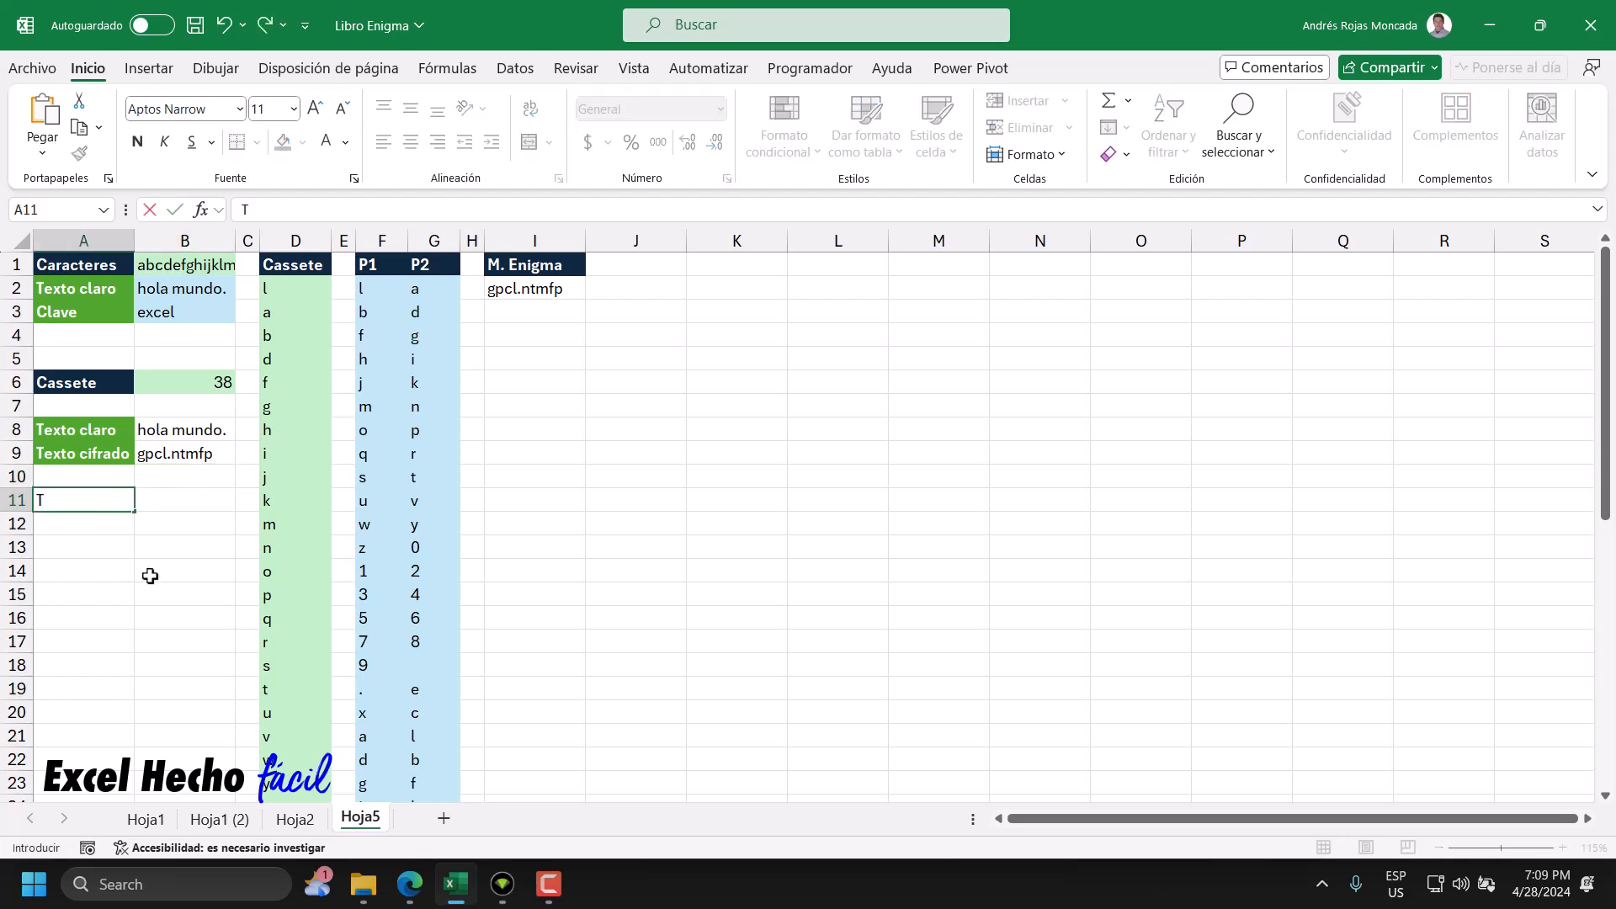
pyautogui.press('Escape')
# - Apply the dark header formatting of the Caracteres cell A1 to the Texto cifrado label in A9
pyautogui.click(94, 452)
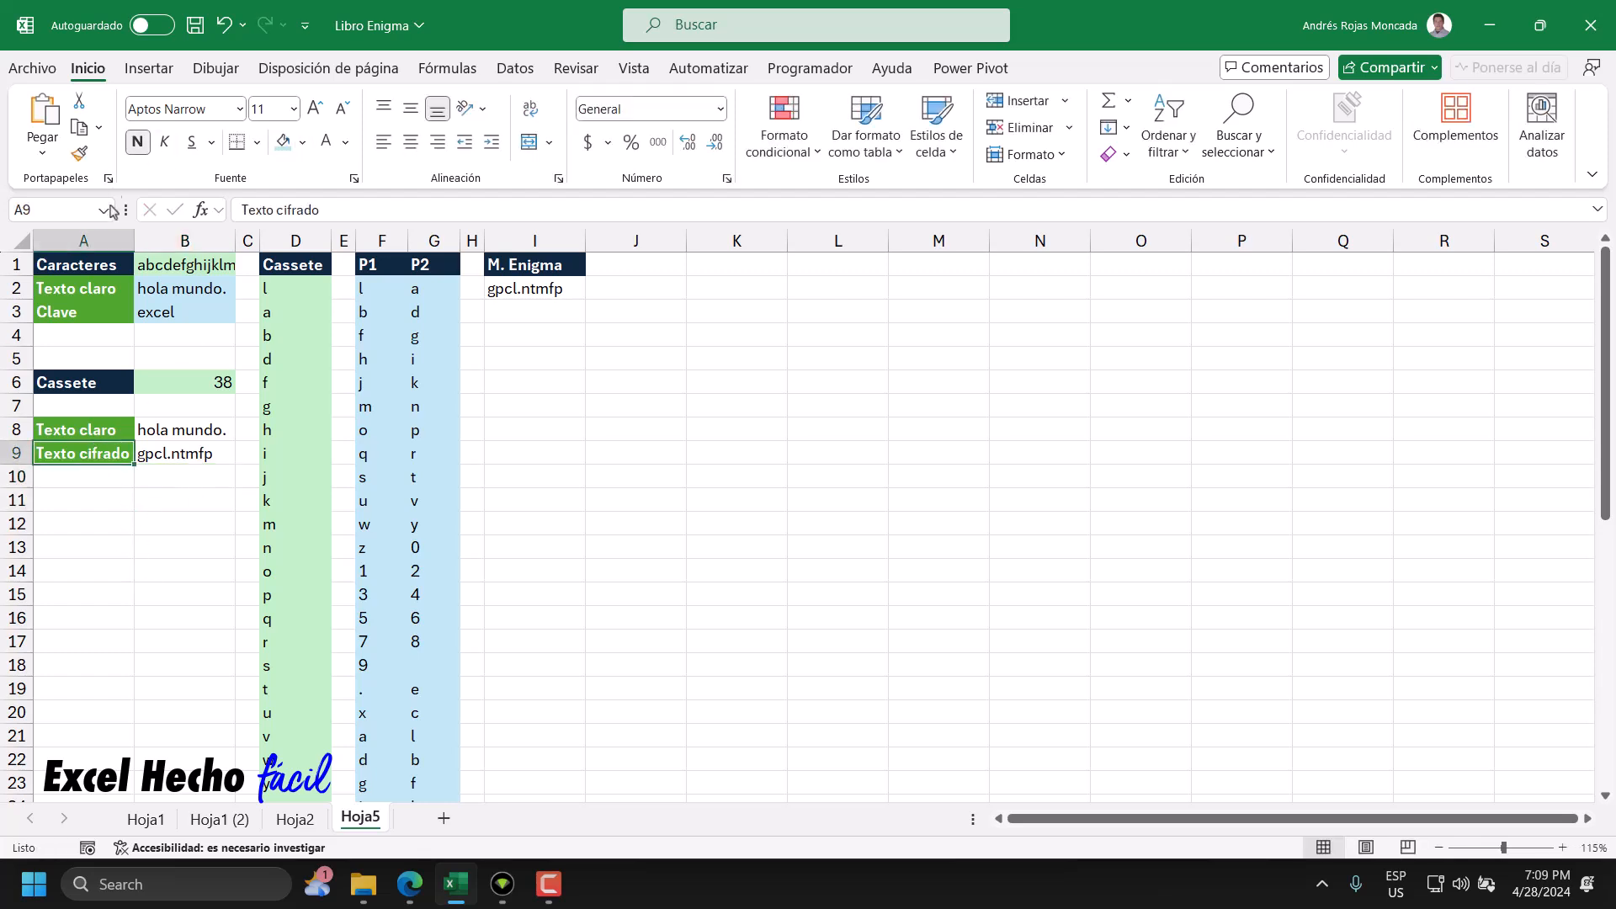
pyautogui.click(93, 264)
pyautogui.click(79, 153)
pyautogui.click(84, 455)
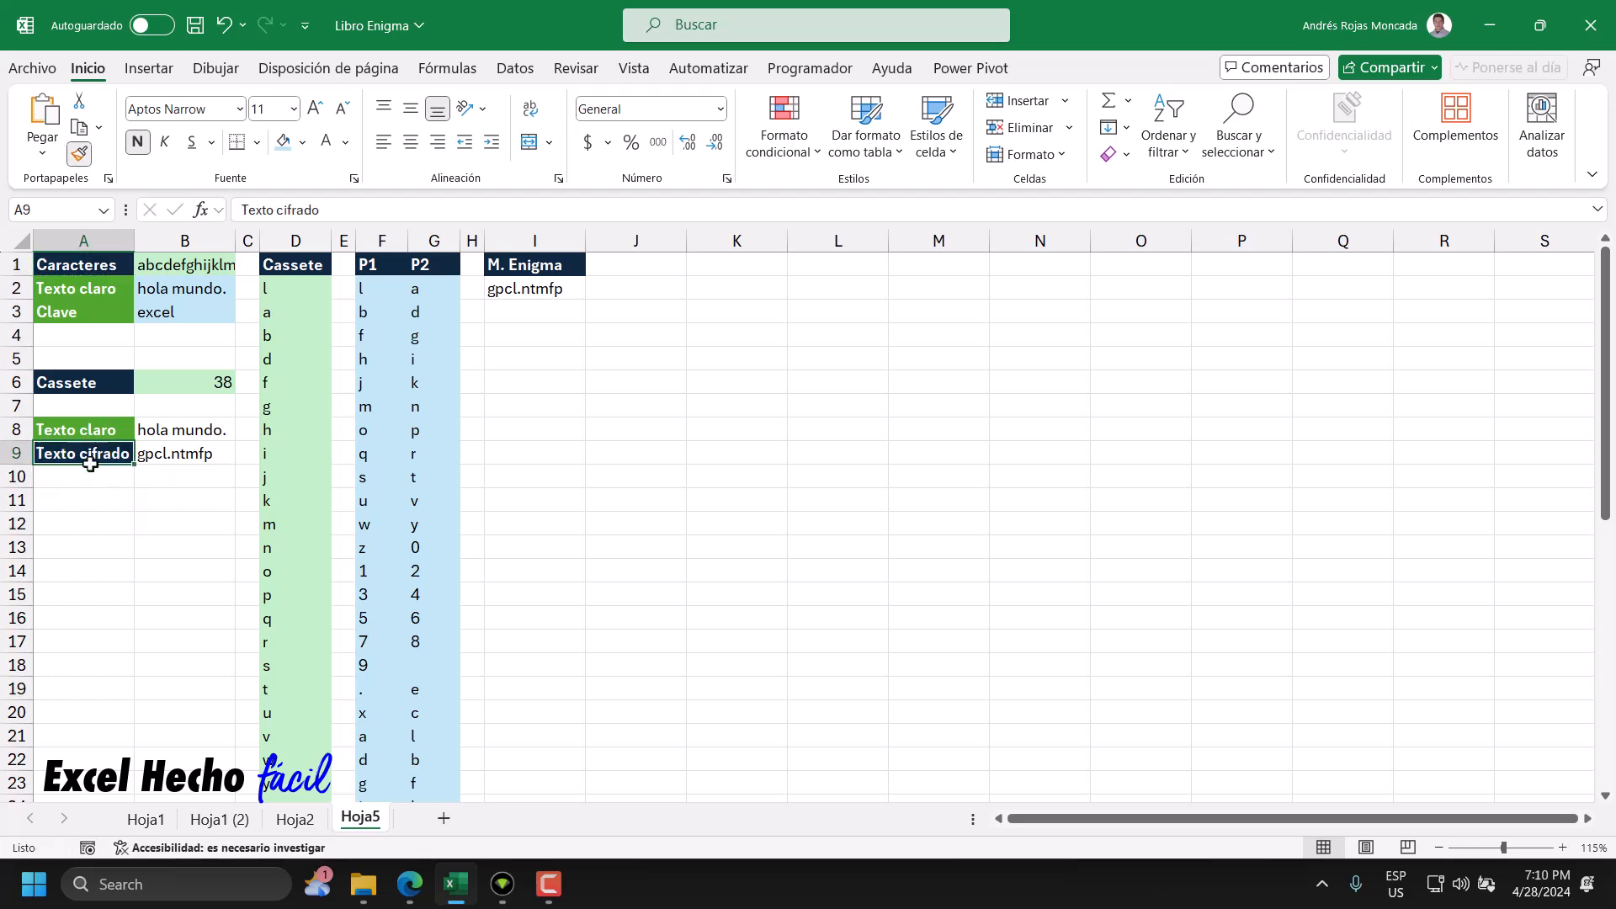
pyautogui.click(67, 432)
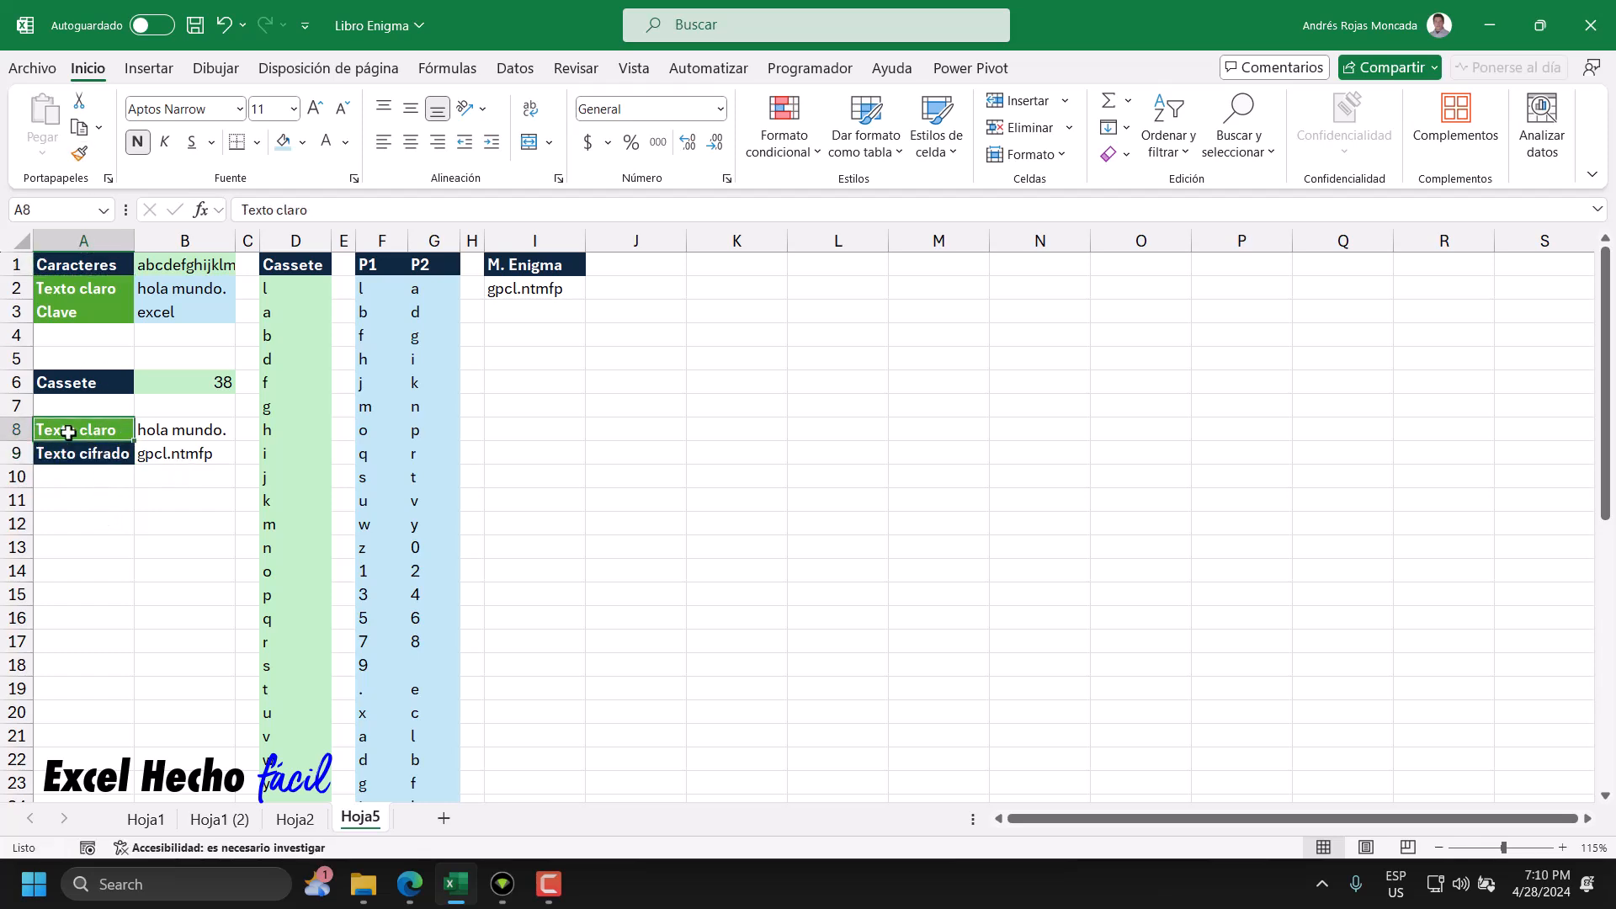
pyautogui.click(91, 499)
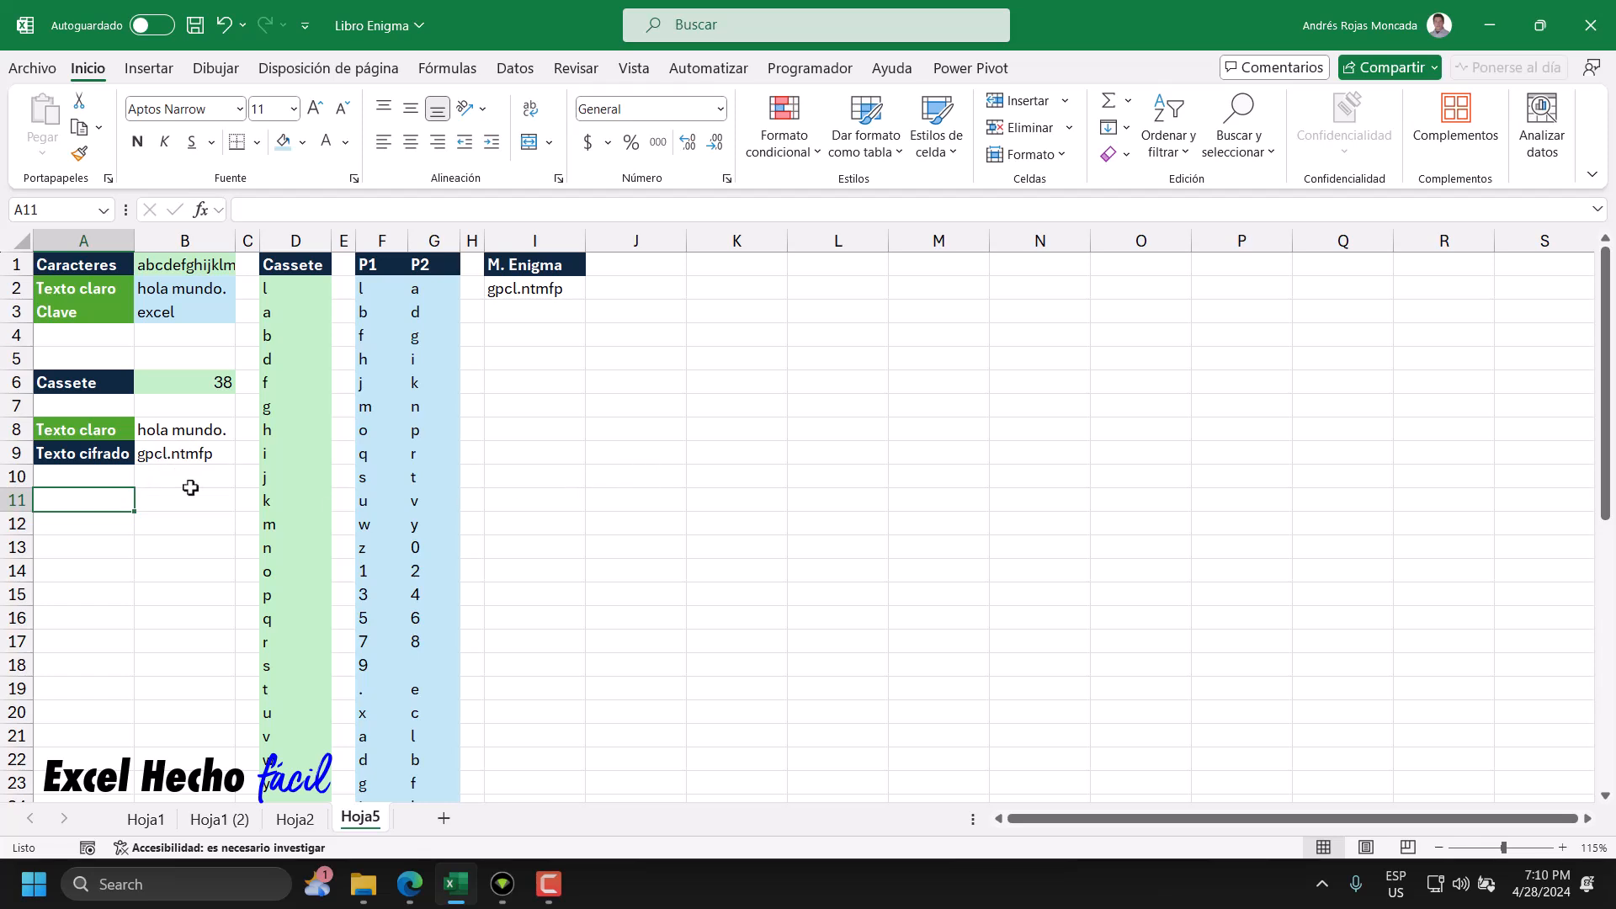
pyautogui.click(173, 452)
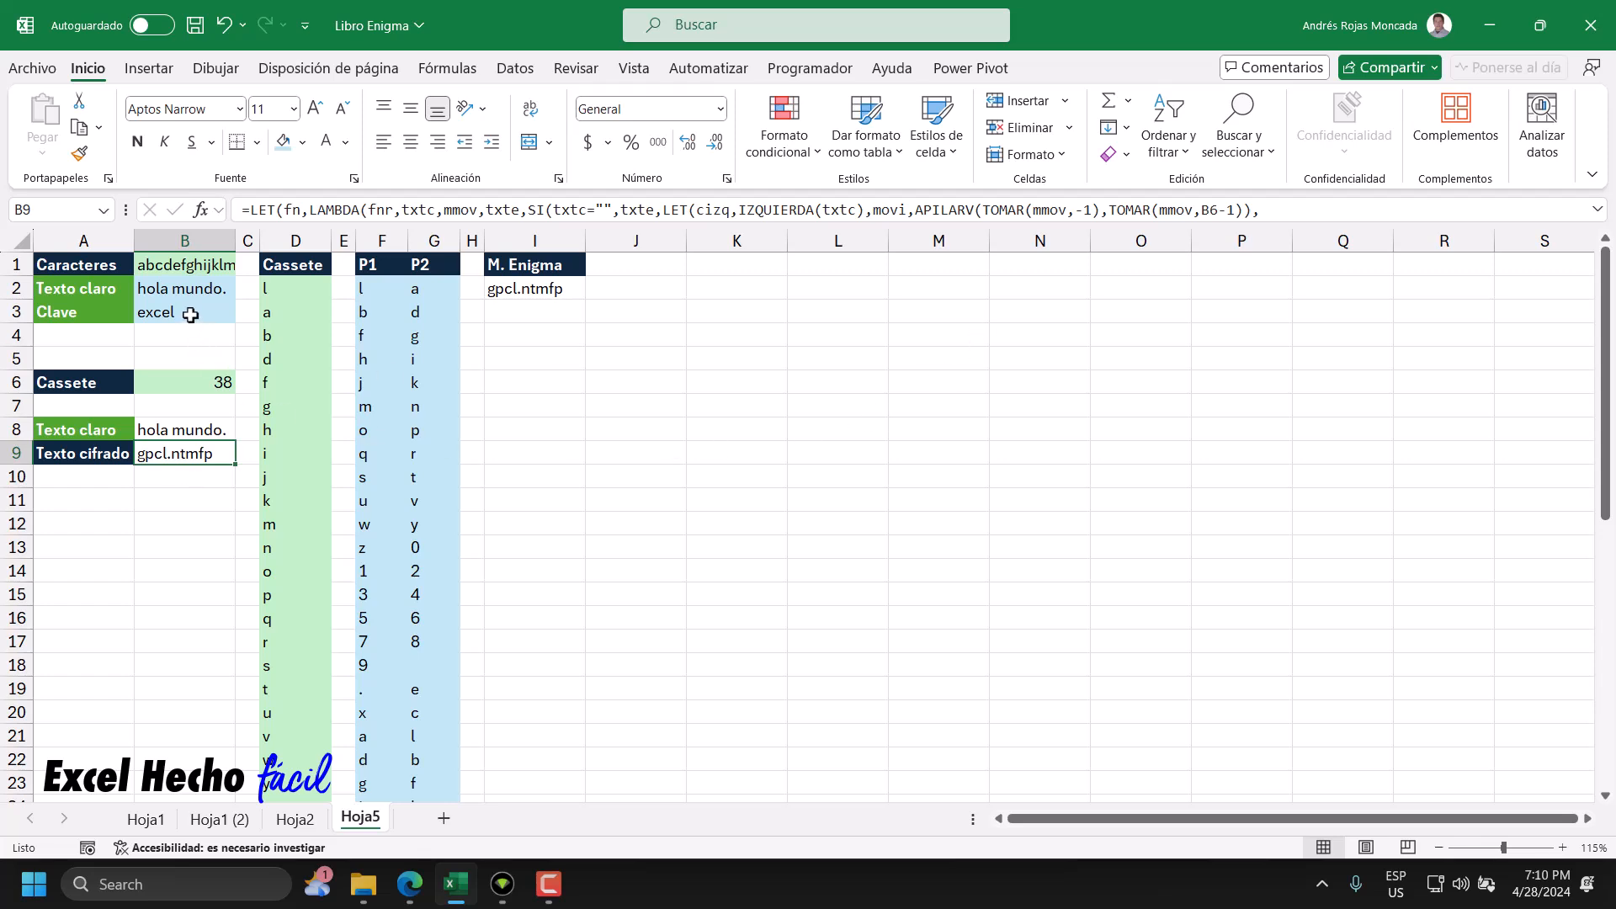
pyautogui.doubleClick(548, 289)
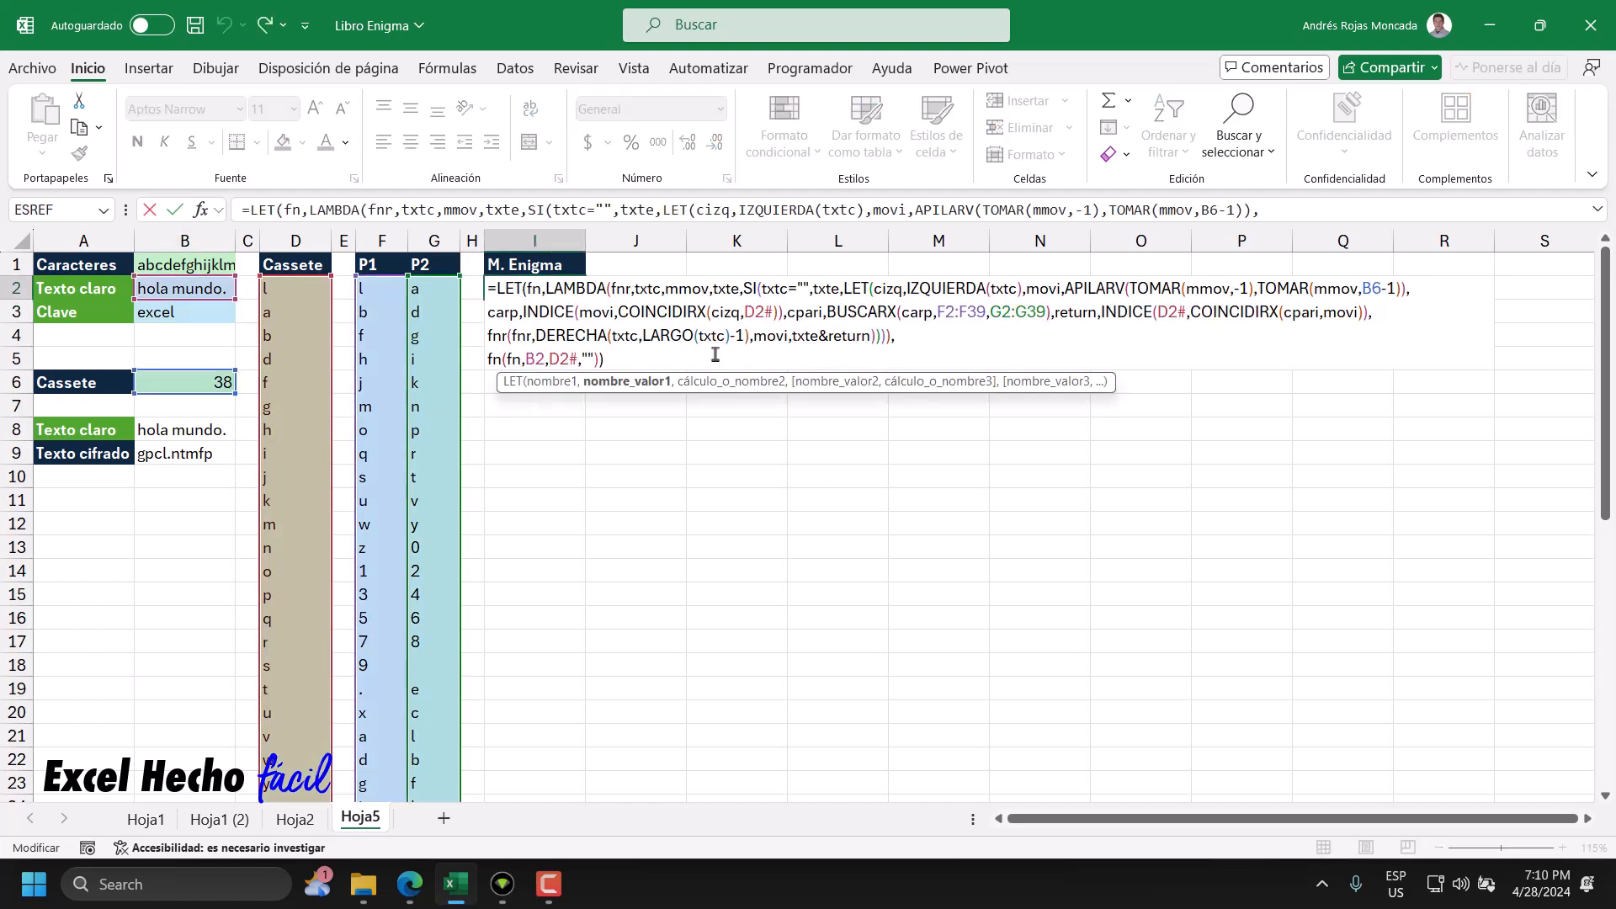
pyautogui.press('Escape')
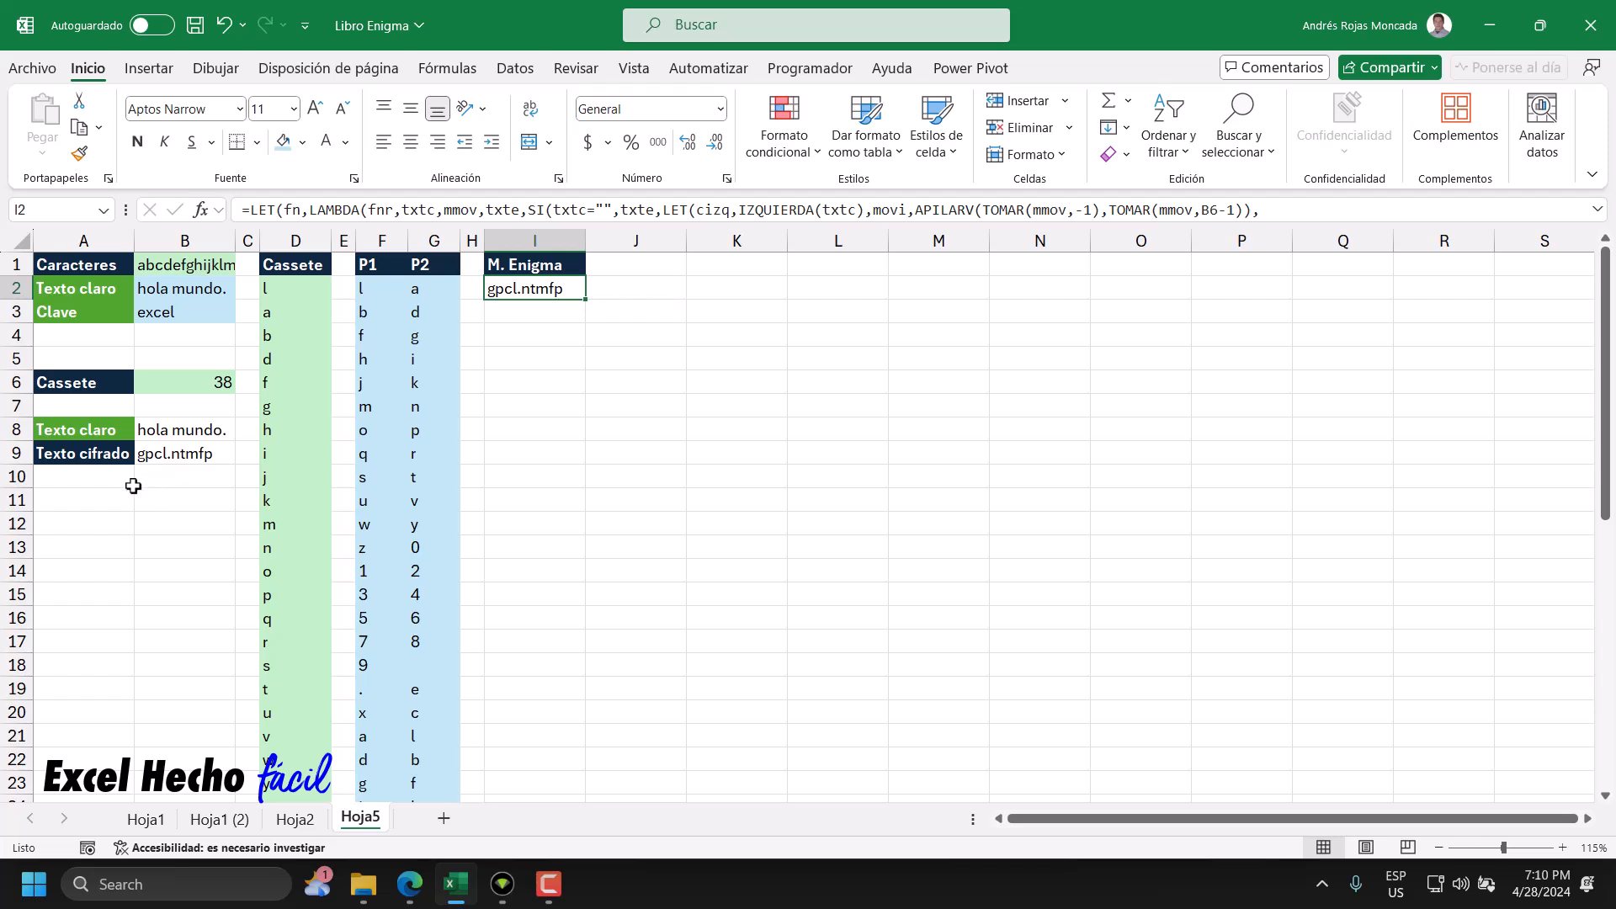
# - Copy the Texto claro and Texto cifrado labels from A8:A9 to A11:A12
pyautogui.moveTo(91, 421); pyautogui.dragTo(91, 453)
pyautogui.hotkey('ctrl', 'c')
pyautogui.click(94, 499)
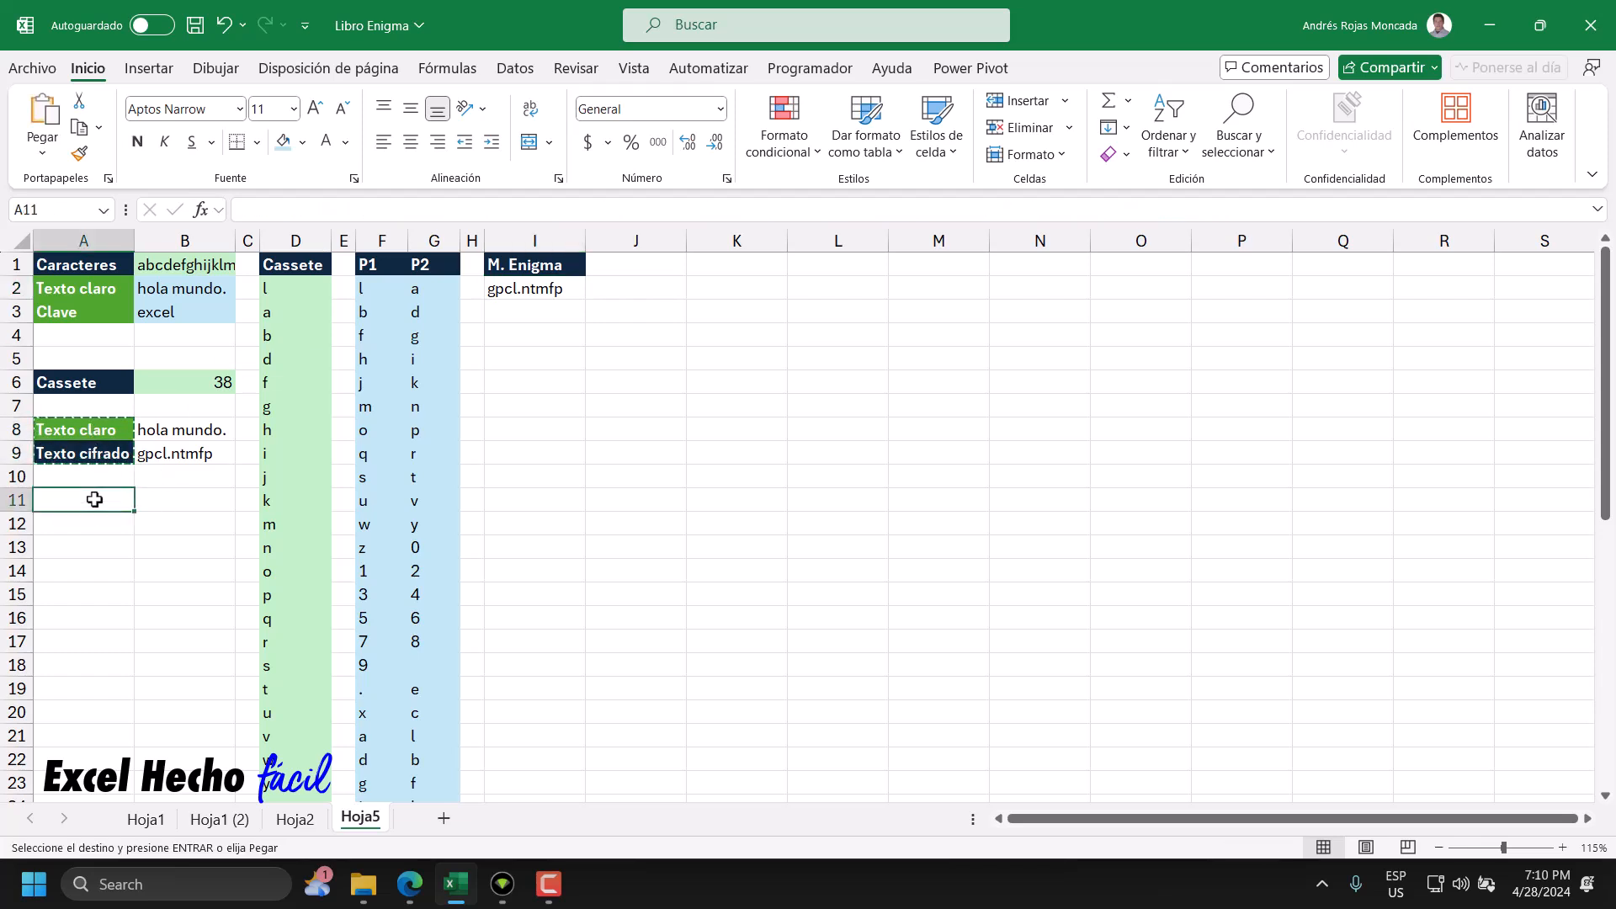
pyautogui.press('Return')
# - Swap the fills of the copied labels, making A11 dark blue and A12 green
pyautogui.click(98, 506)
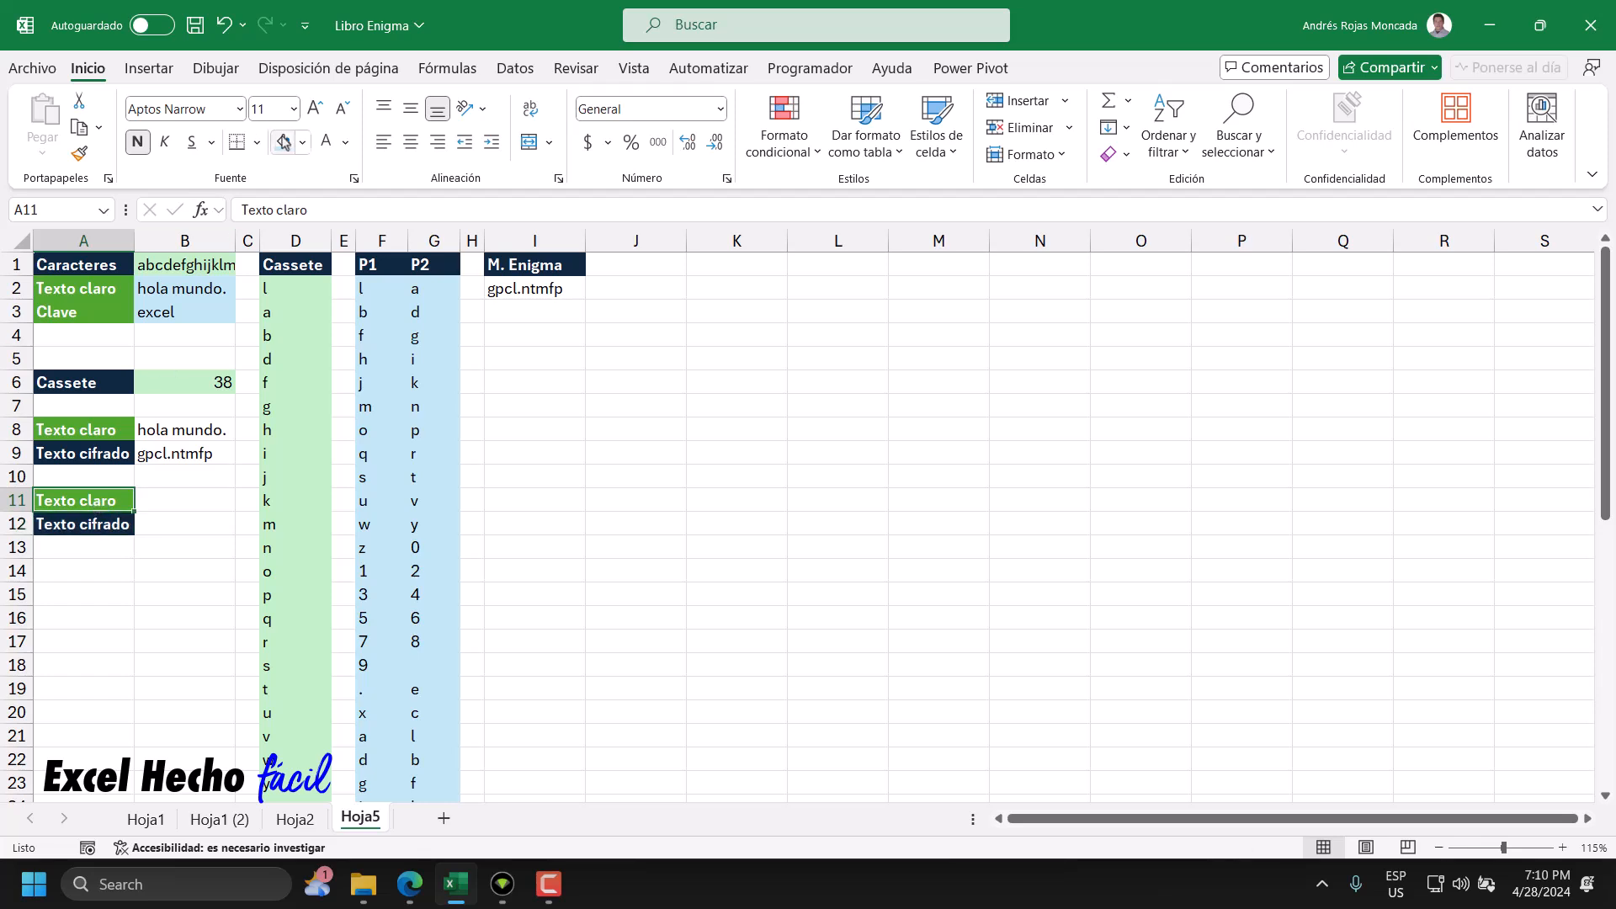
pyautogui.click(302, 142)
pyautogui.click(329, 241)
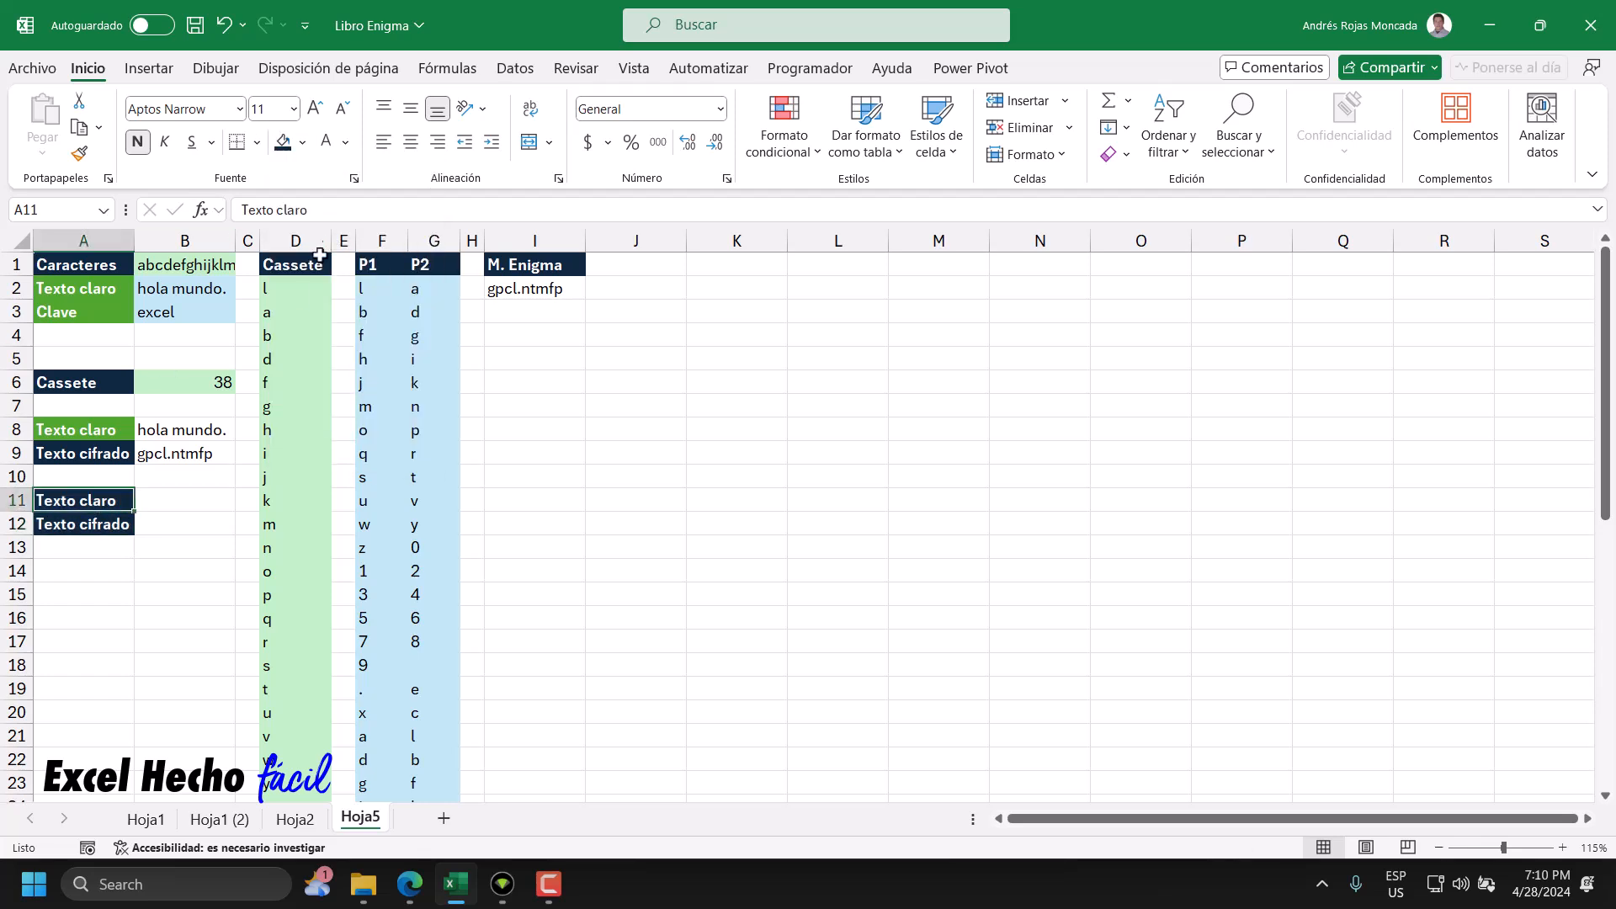
pyautogui.click(102, 528)
pyautogui.click(303, 142)
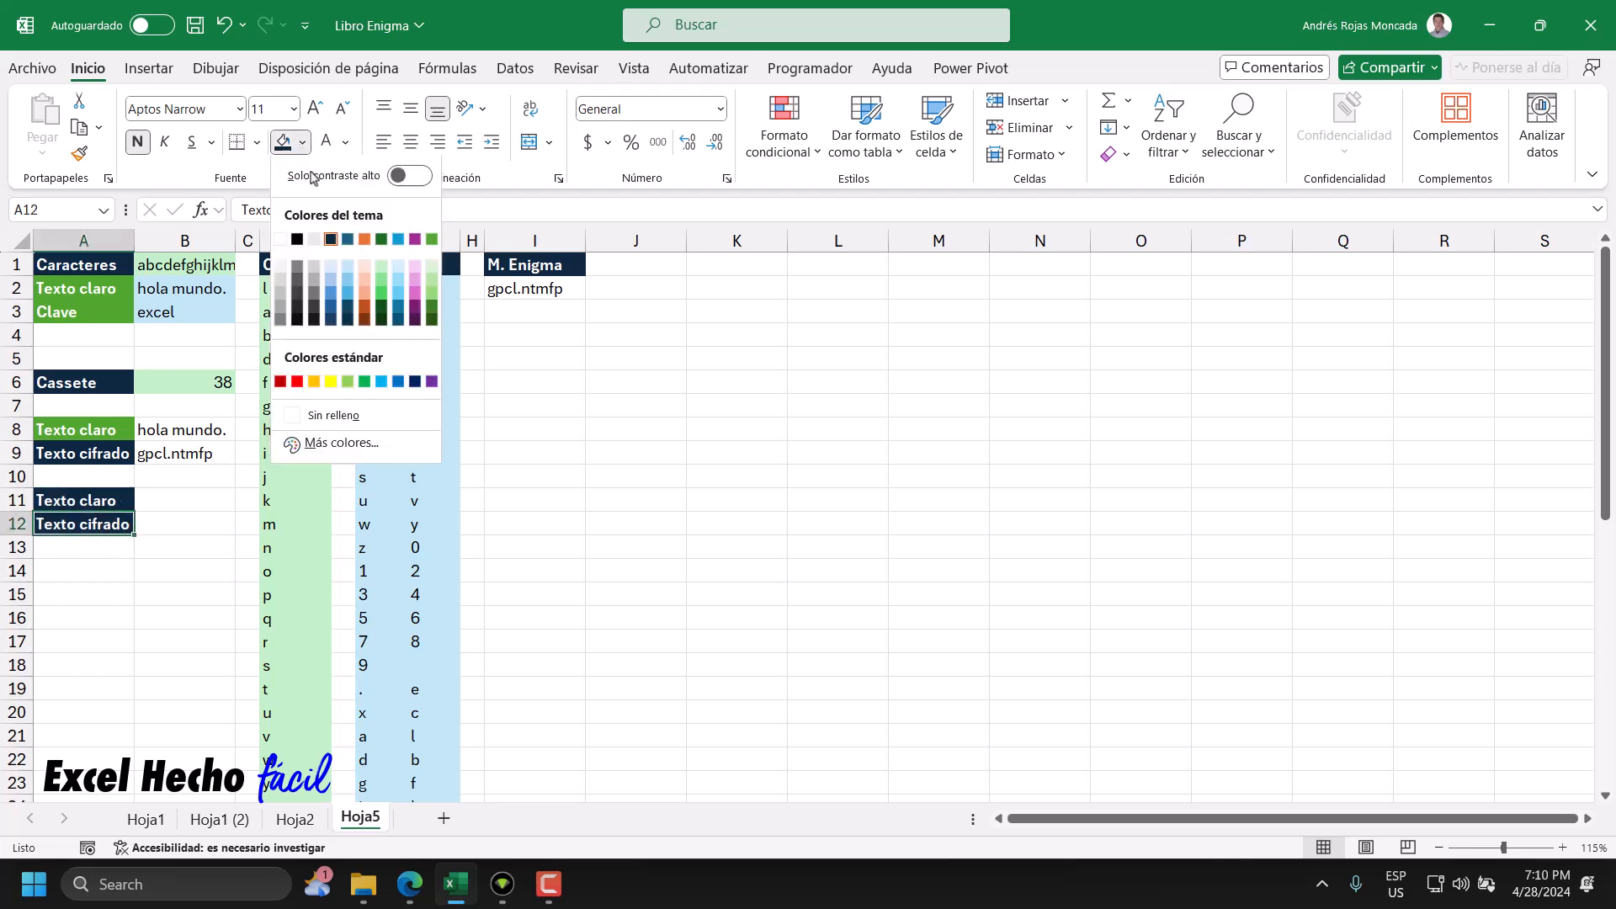
pyautogui.click(435, 240)
# - Paste the encrypted text from B9 into B11 as a value only, and select B12
pyautogui.click(155, 493)
pyautogui.click(159, 455)
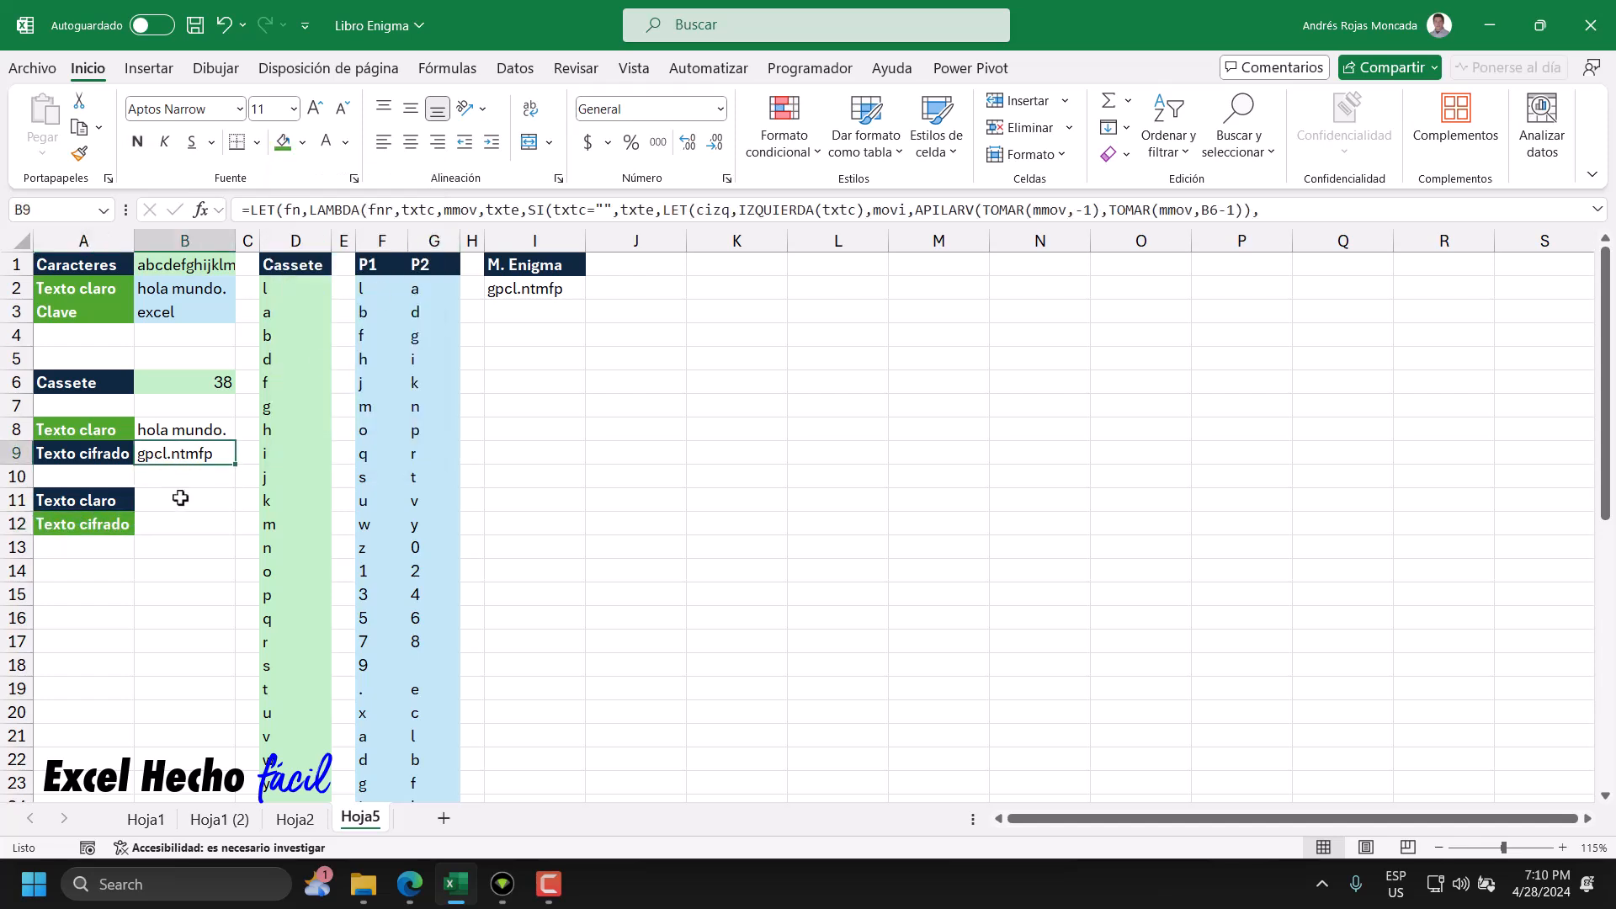
pyautogui.hotkey('ctrl', 'c')
pyautogui.click(180, 498)
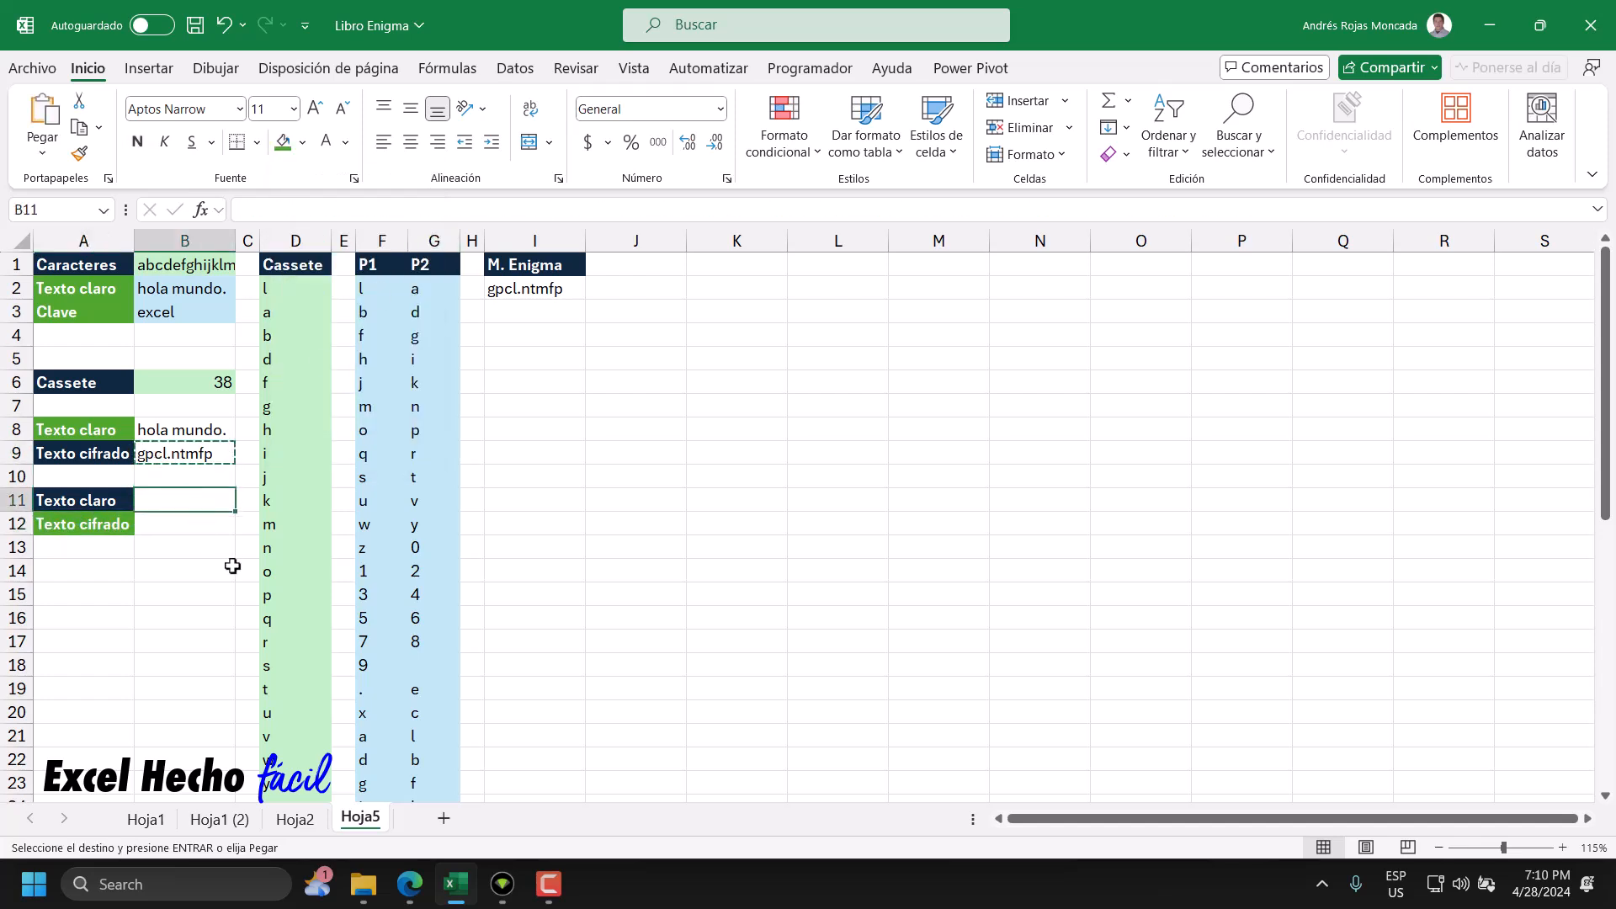
pyautogui.hotkey('ctrl', 'shift', 'v')
pyautogui.press('Escape')
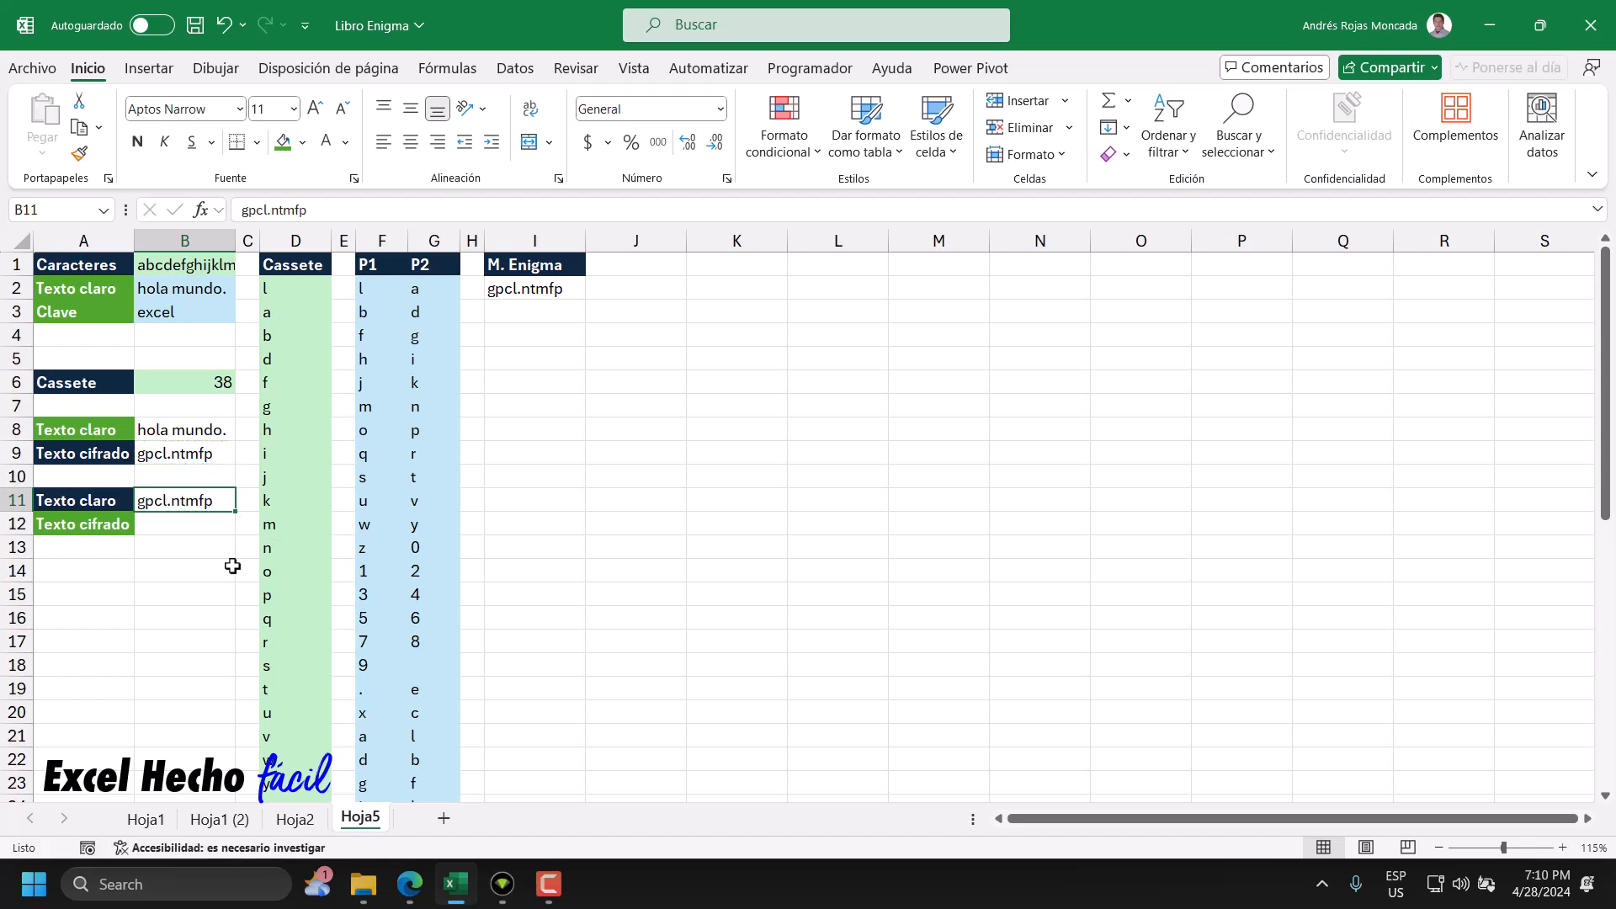
pyautogui.click(199, 526)
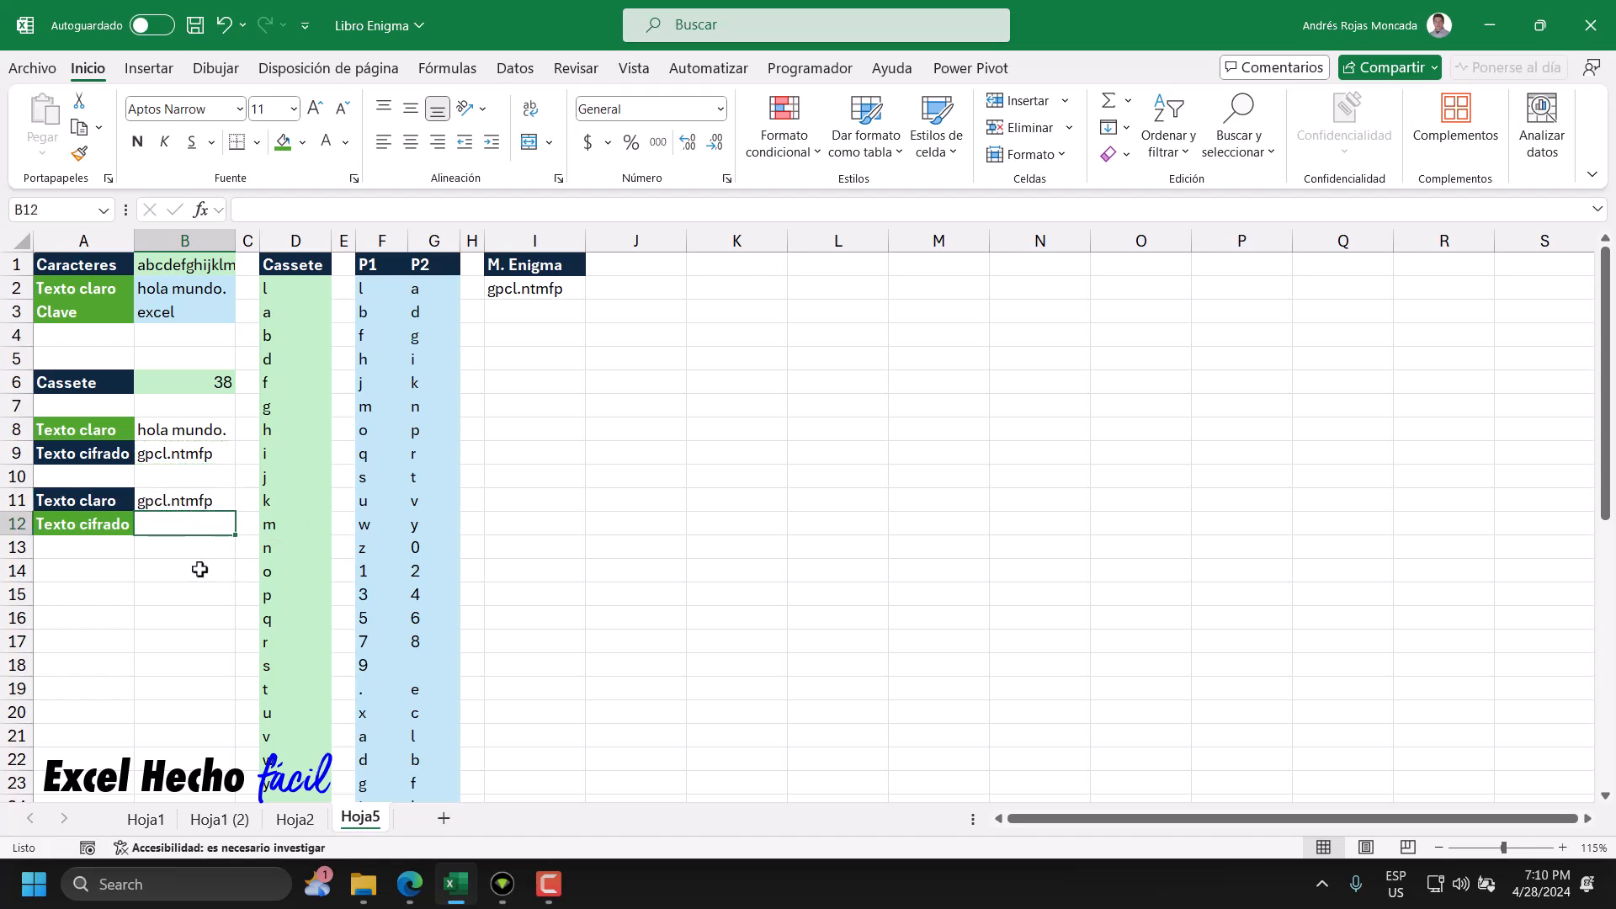
# - Copy the text of the LET/LAMBDA Enigma formula from B9 into B12
pyautogui.click(203, 453)
pyautogui.doubleClick(204, 453)
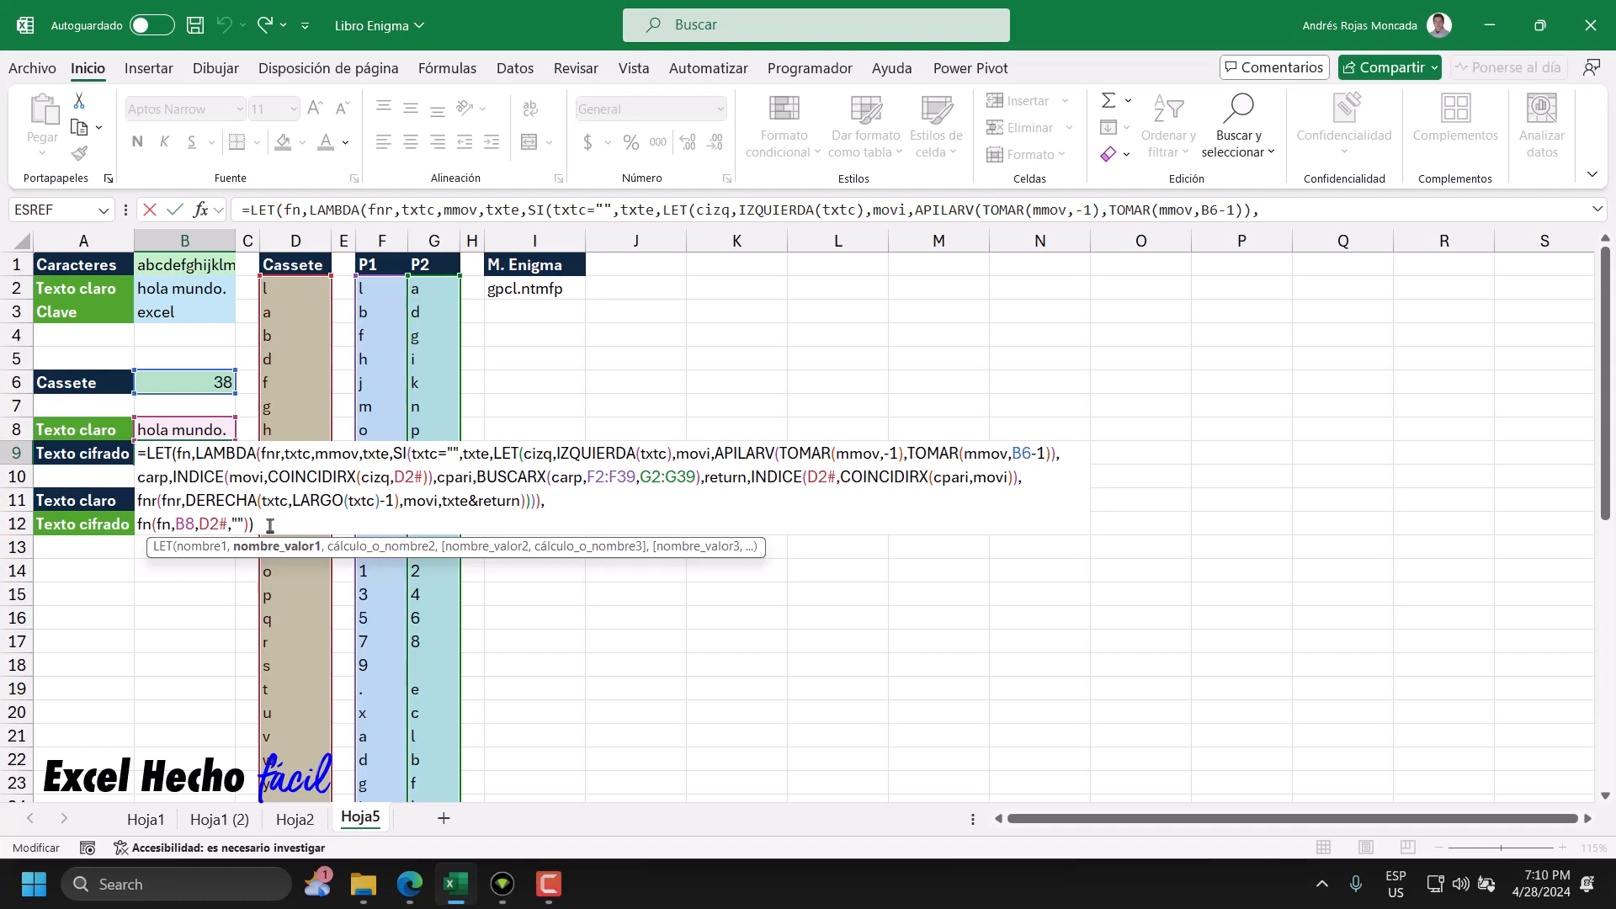
pyautogui.moveTo(269, 526); pyautogui.dragTo(52, 405)
pyautogui.hotkey('ctrl', 'c')
pyautogui.press('Escape')
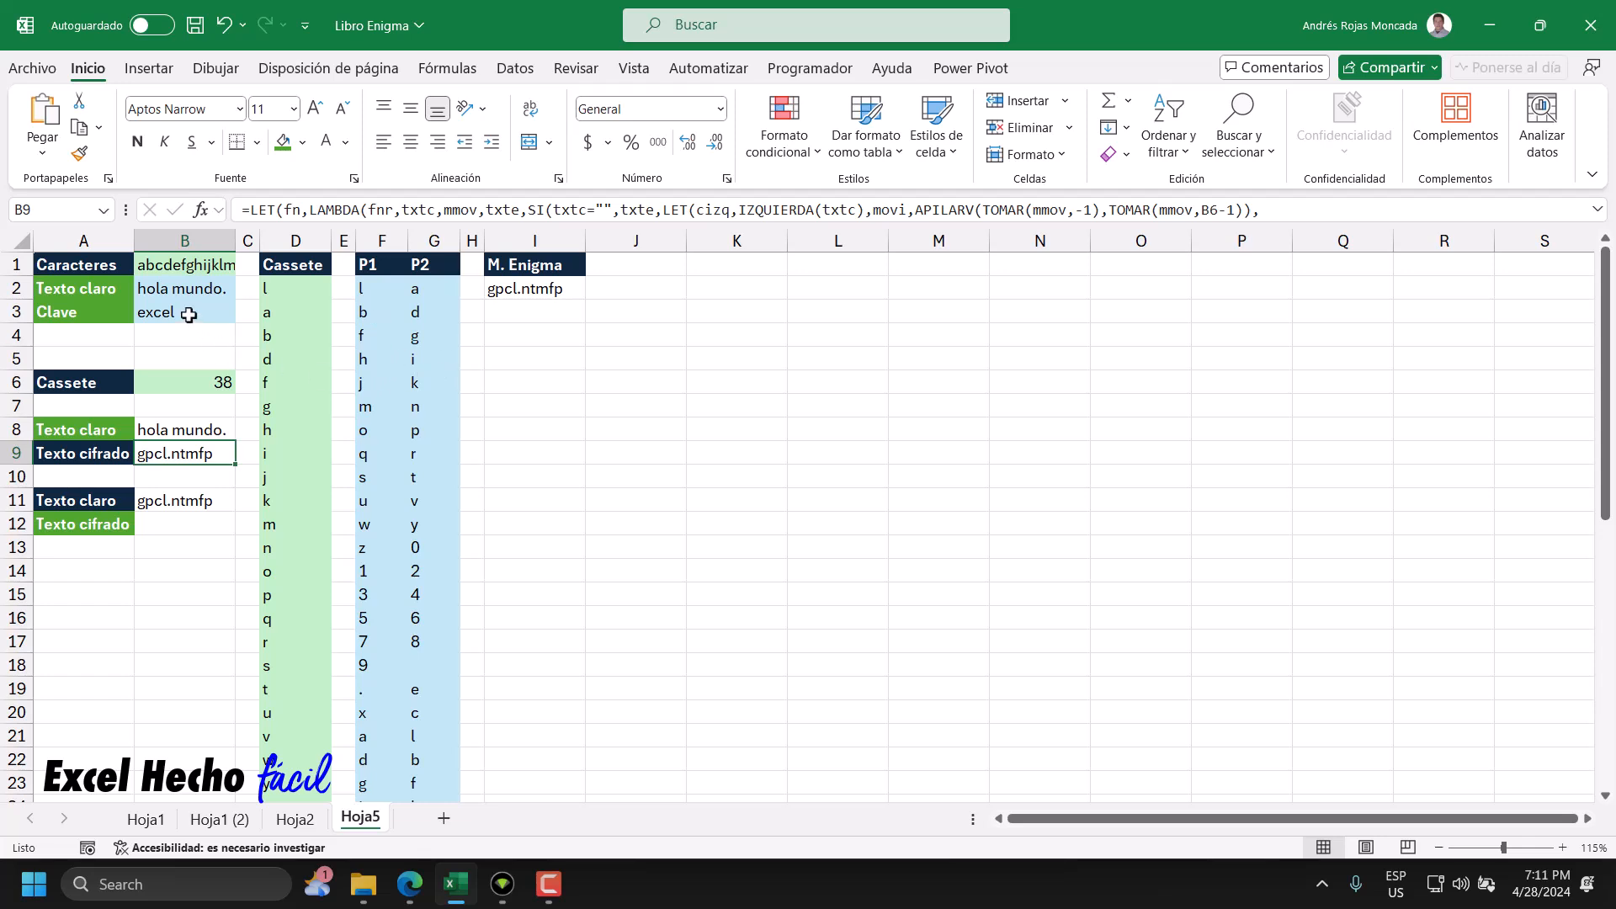
pyautogui.click(199, 524)
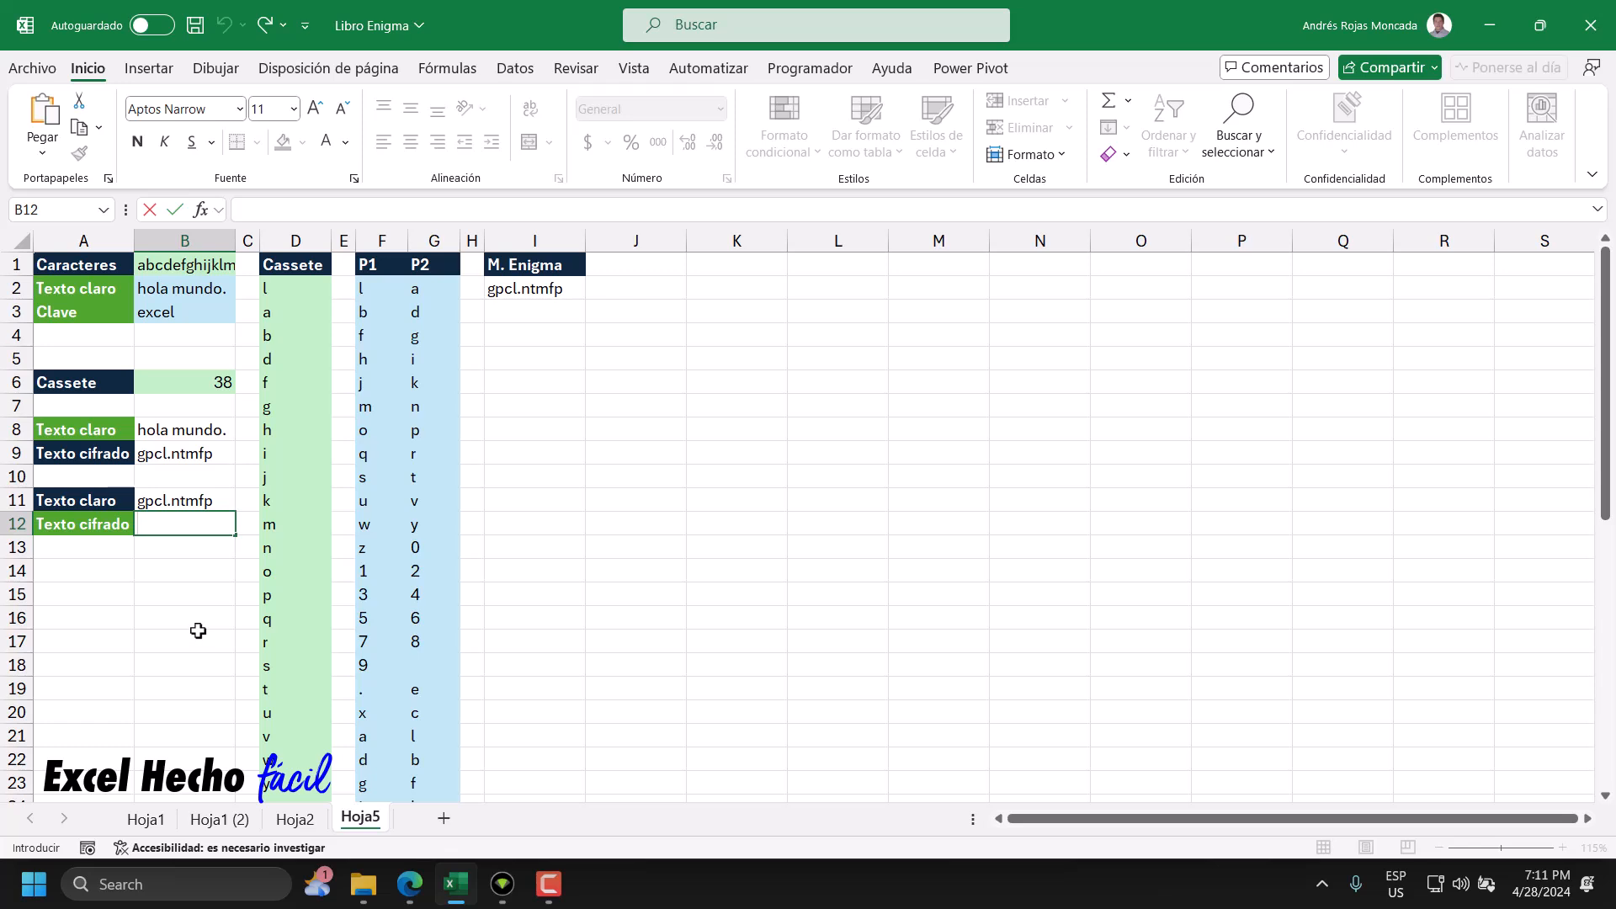
pyautogui.press('F2')
pyautogui.hotkey('ctrl', 'v')
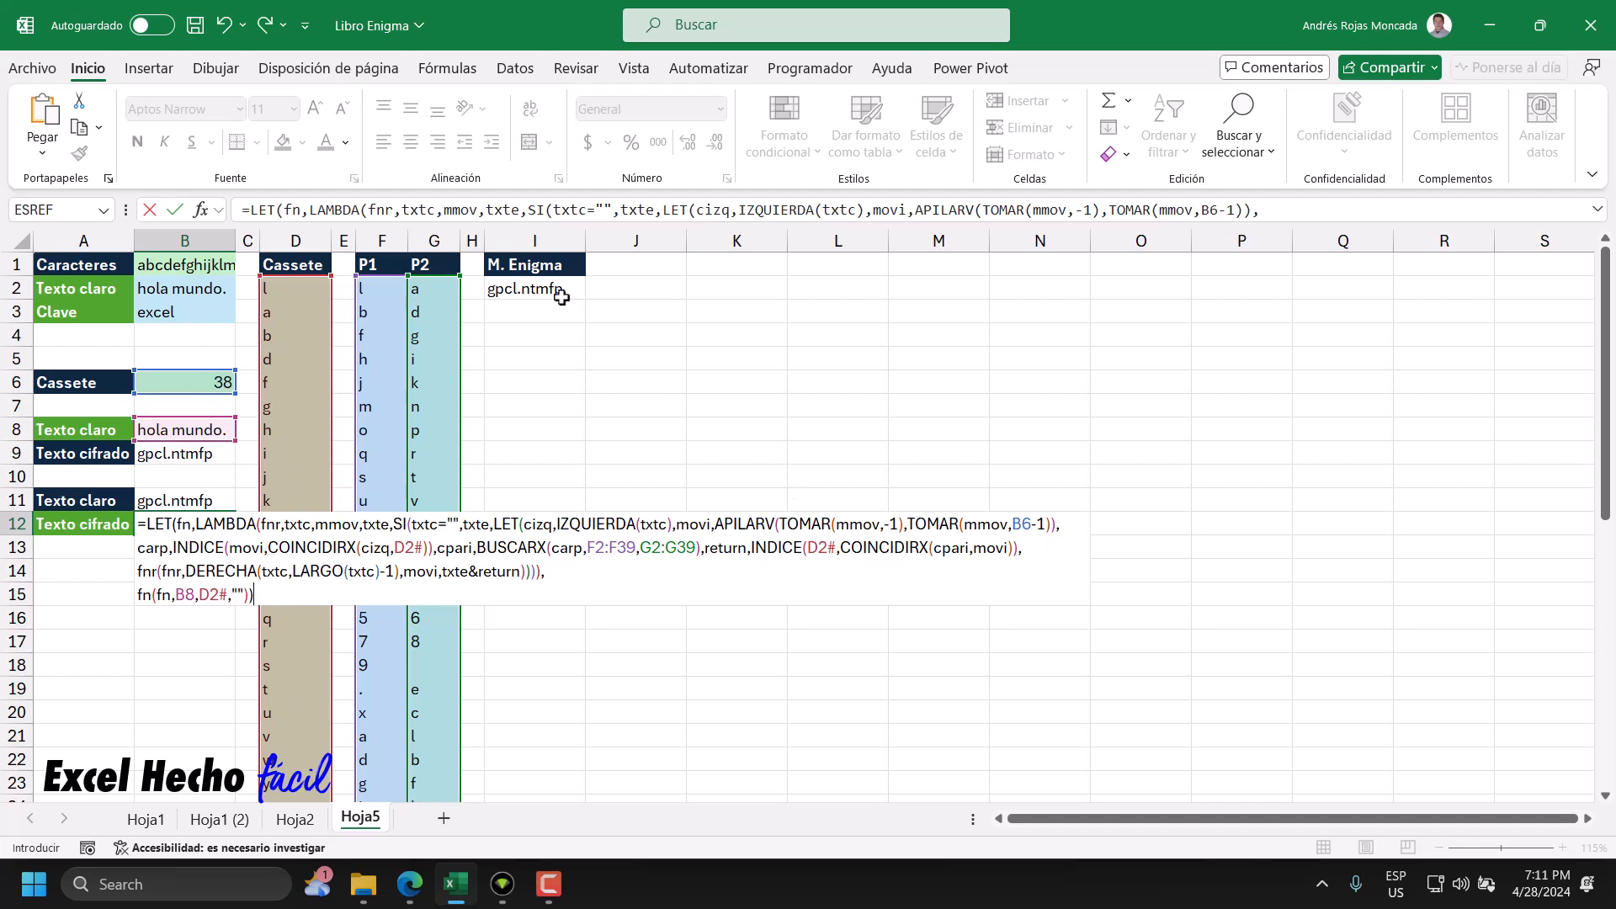
# - Point the text argument of the final fn call in the B12 formula to B11 and enter the formula
pyautogui.doubleClick(193, 598)
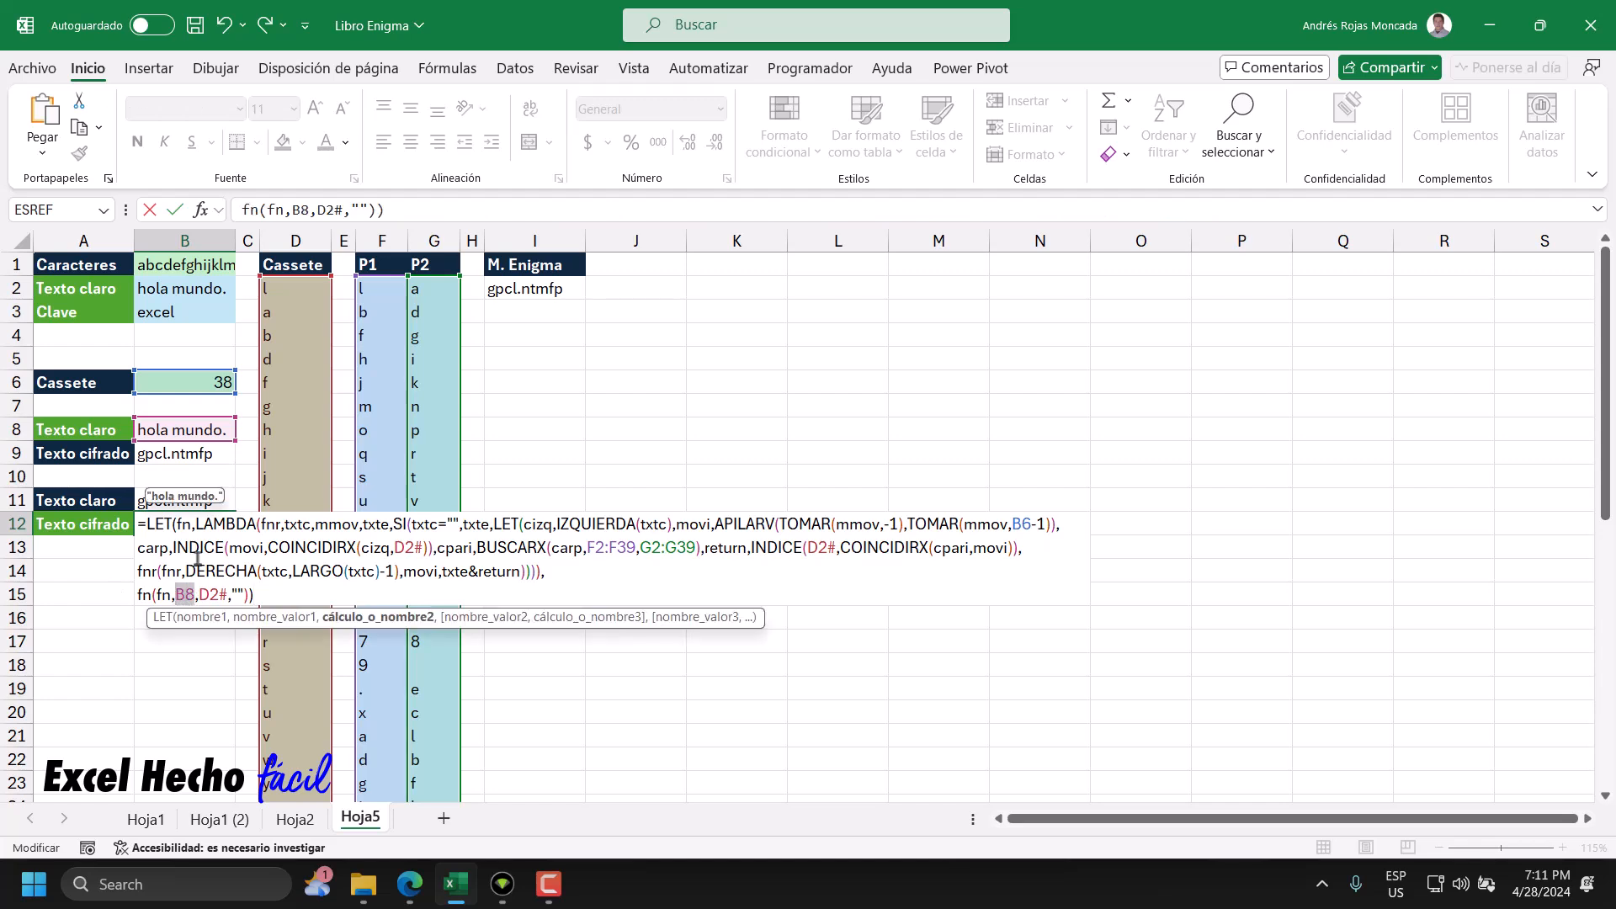
pyautogui.moveTo(226, 444); pyautogui.dragTo(223, 510)
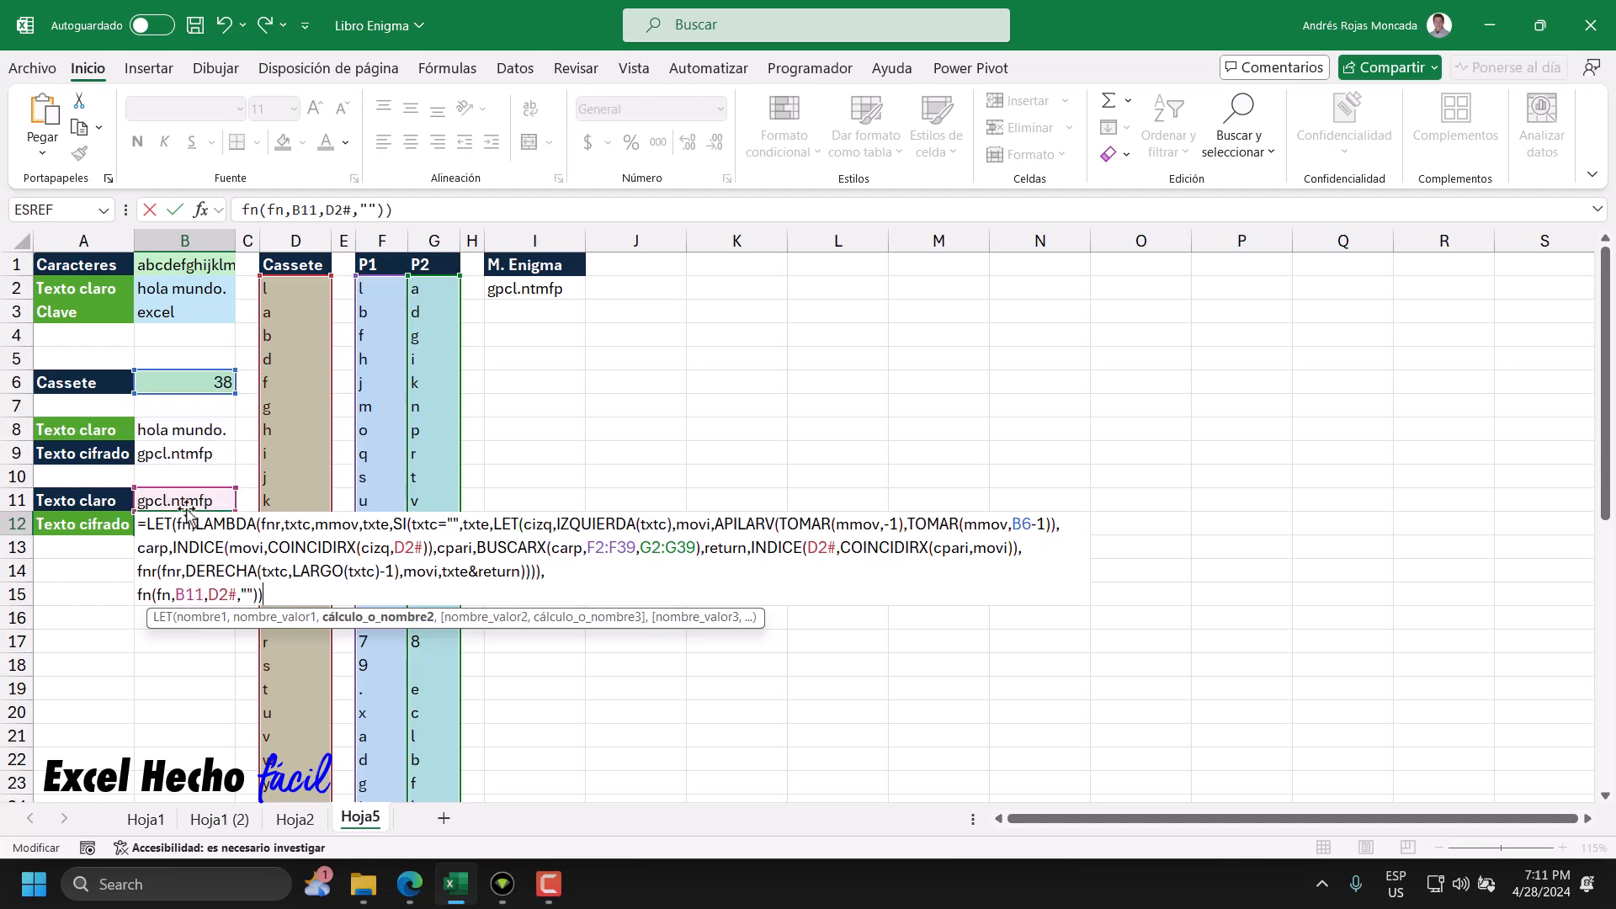
pyautogui.press('Return')
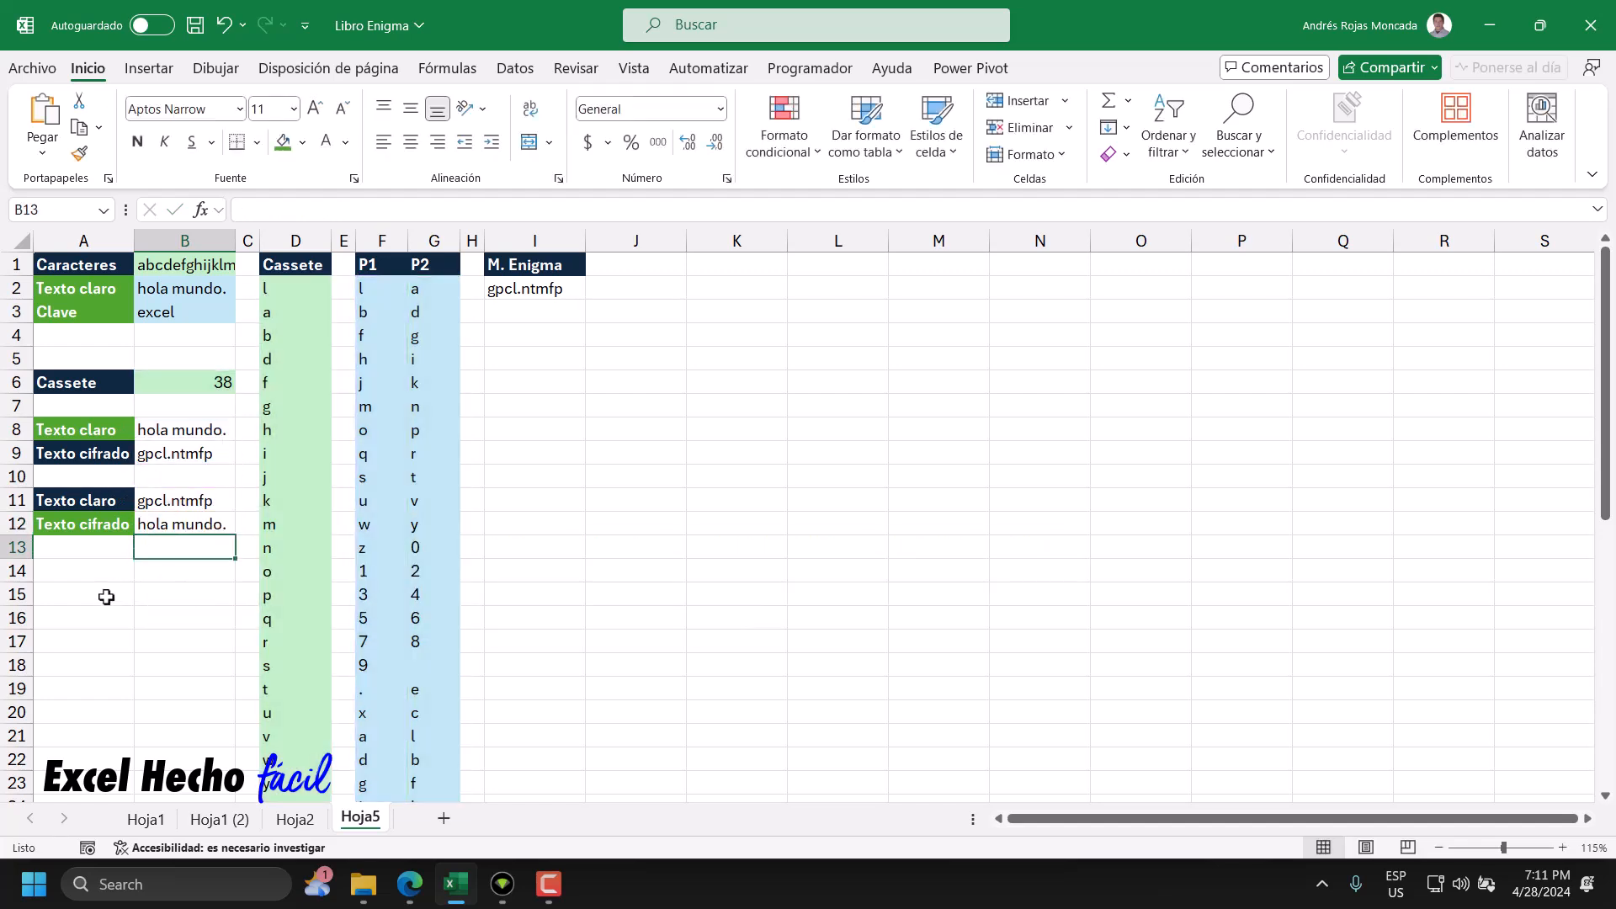
pyautogui.click(82, 575)
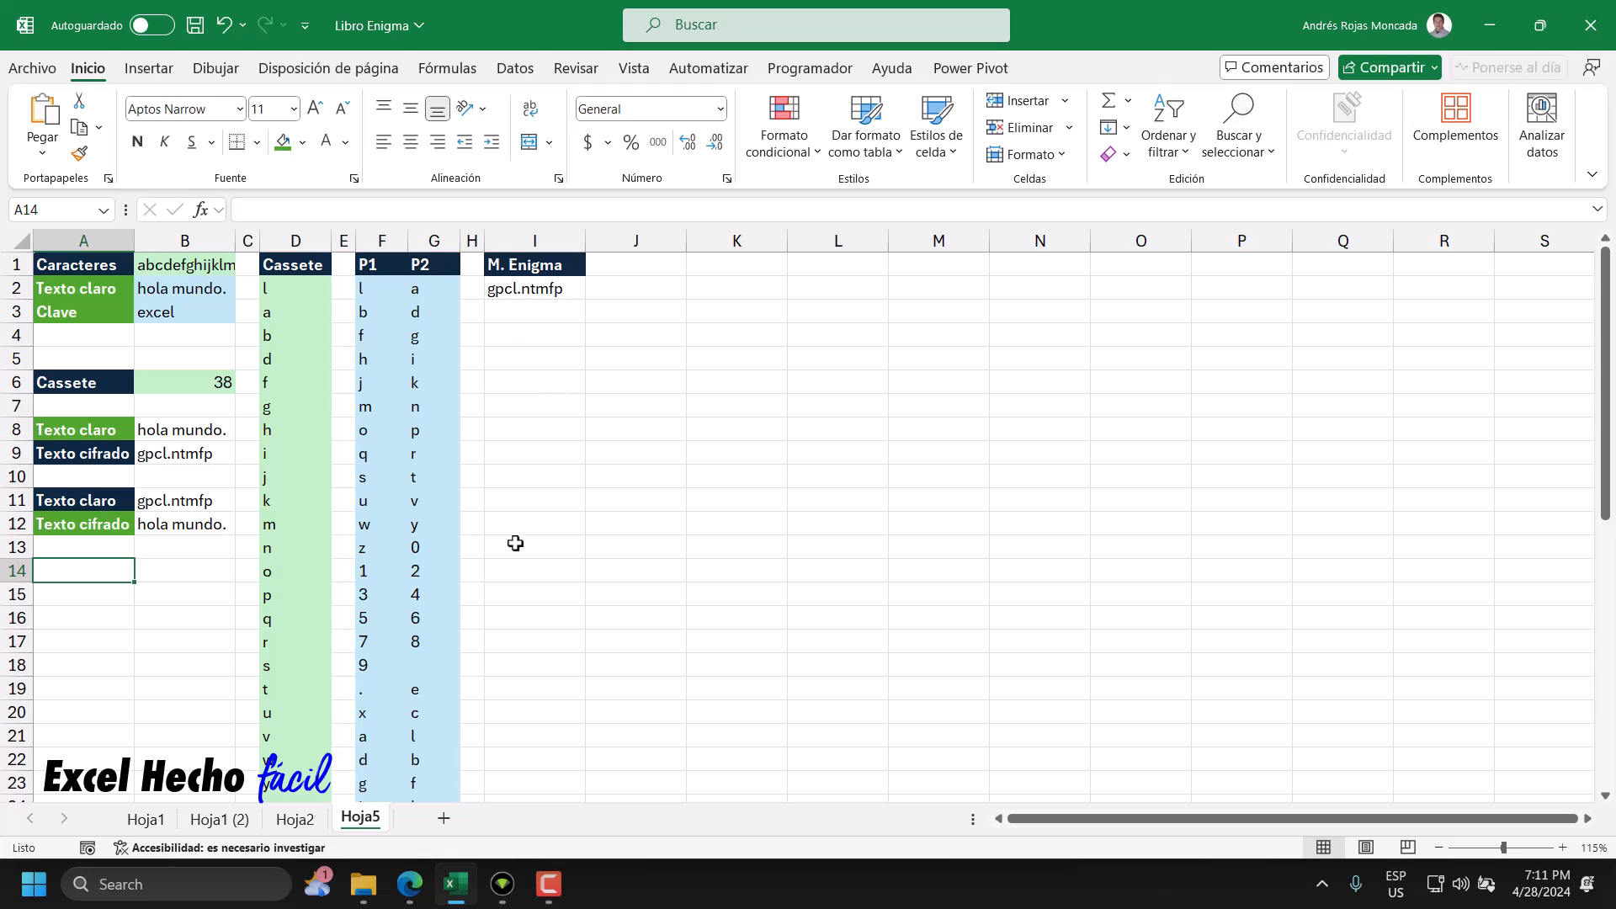
pyautogui.moveTo(381, 267); pyautogui.dragTo(432, 618)
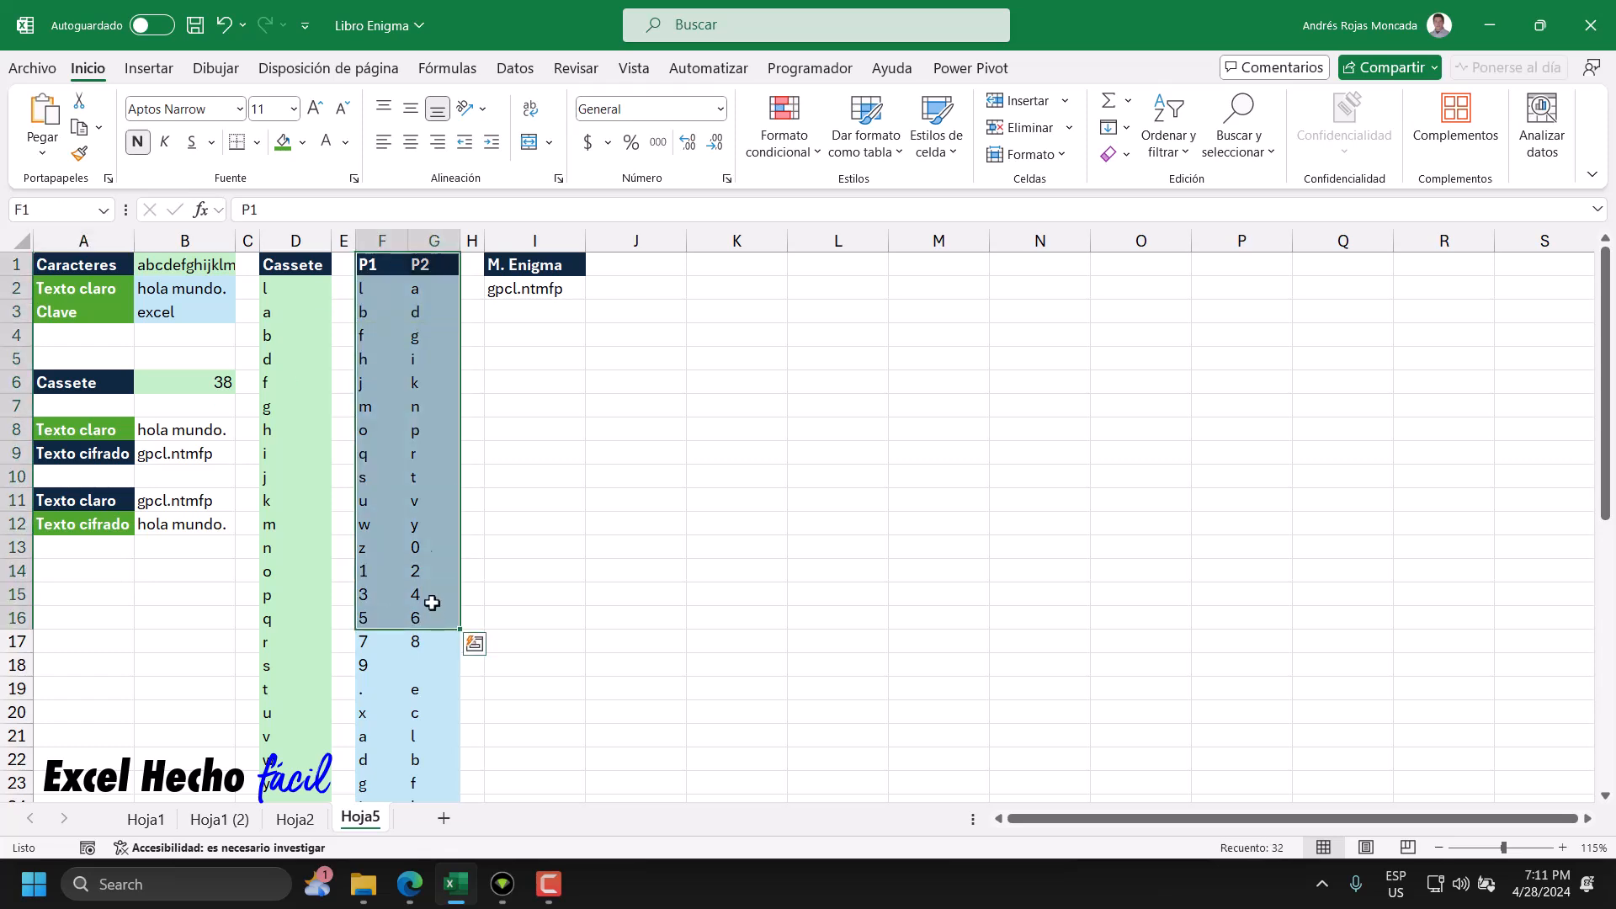
pyautogui.moveTo(307, 286); pyautogui.dragTo(318, 670)
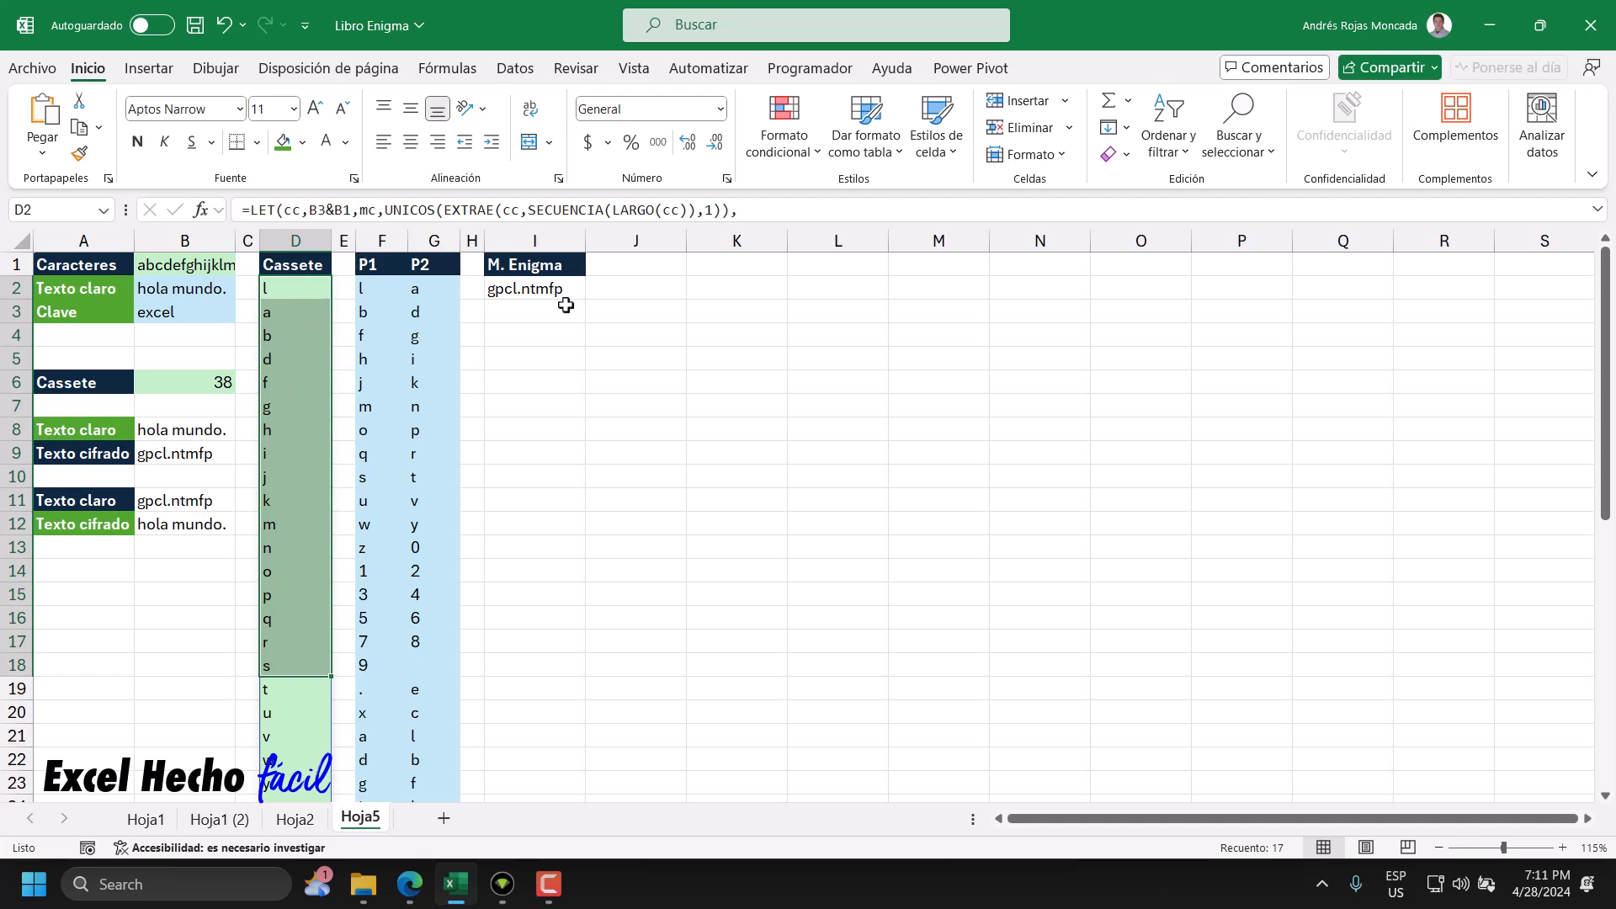
pyautogui.click(285, 291)
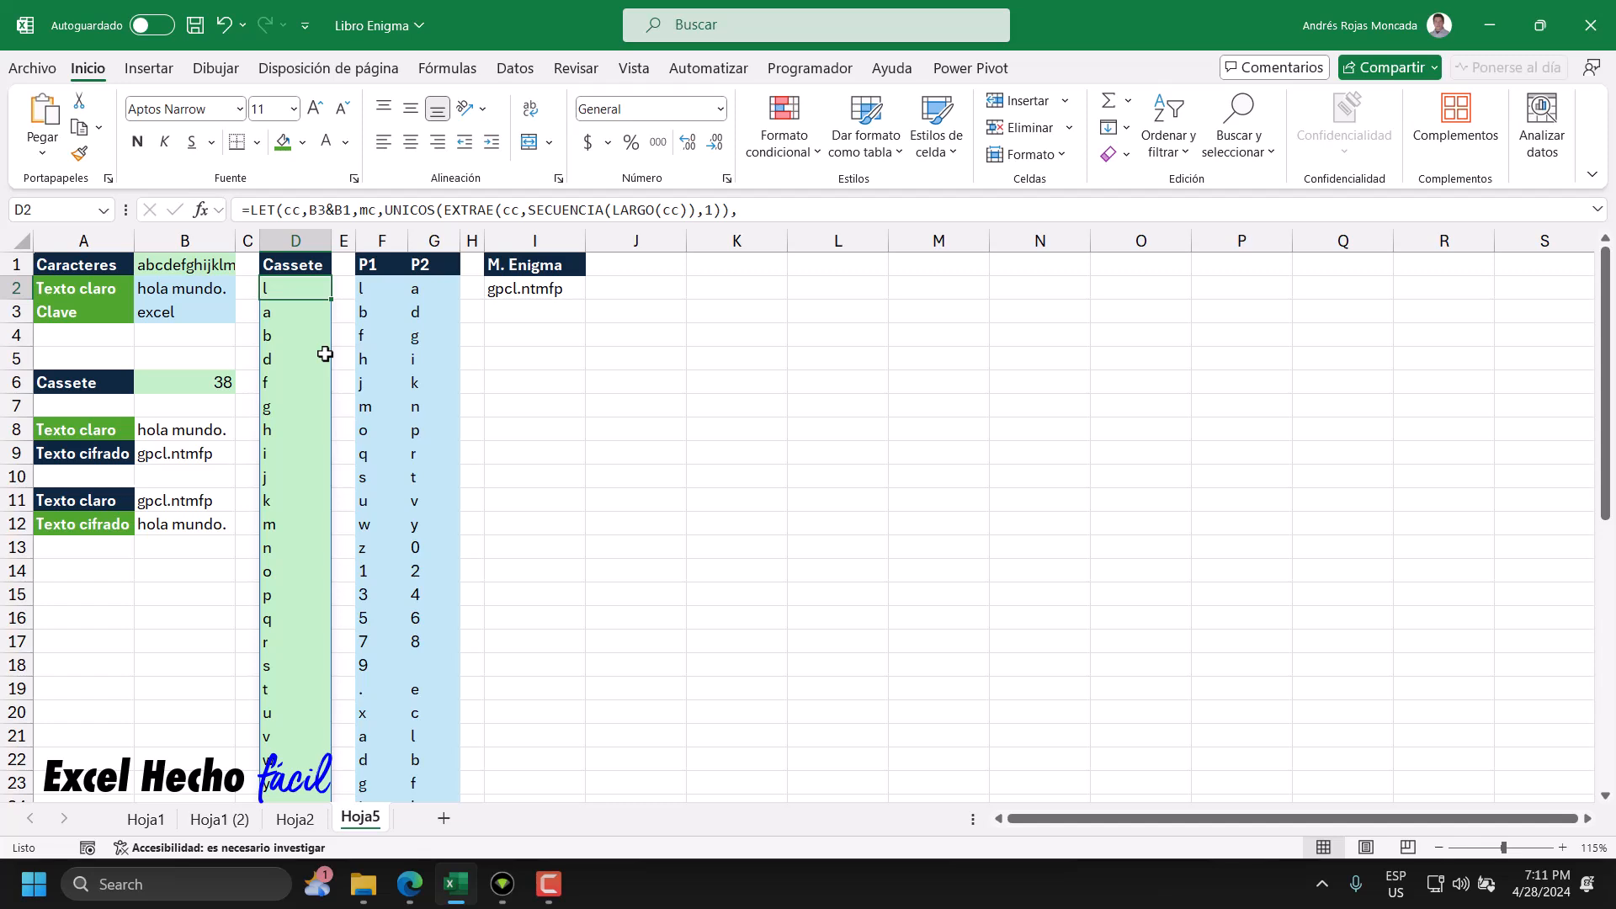
pyautogui.click(202, 501)
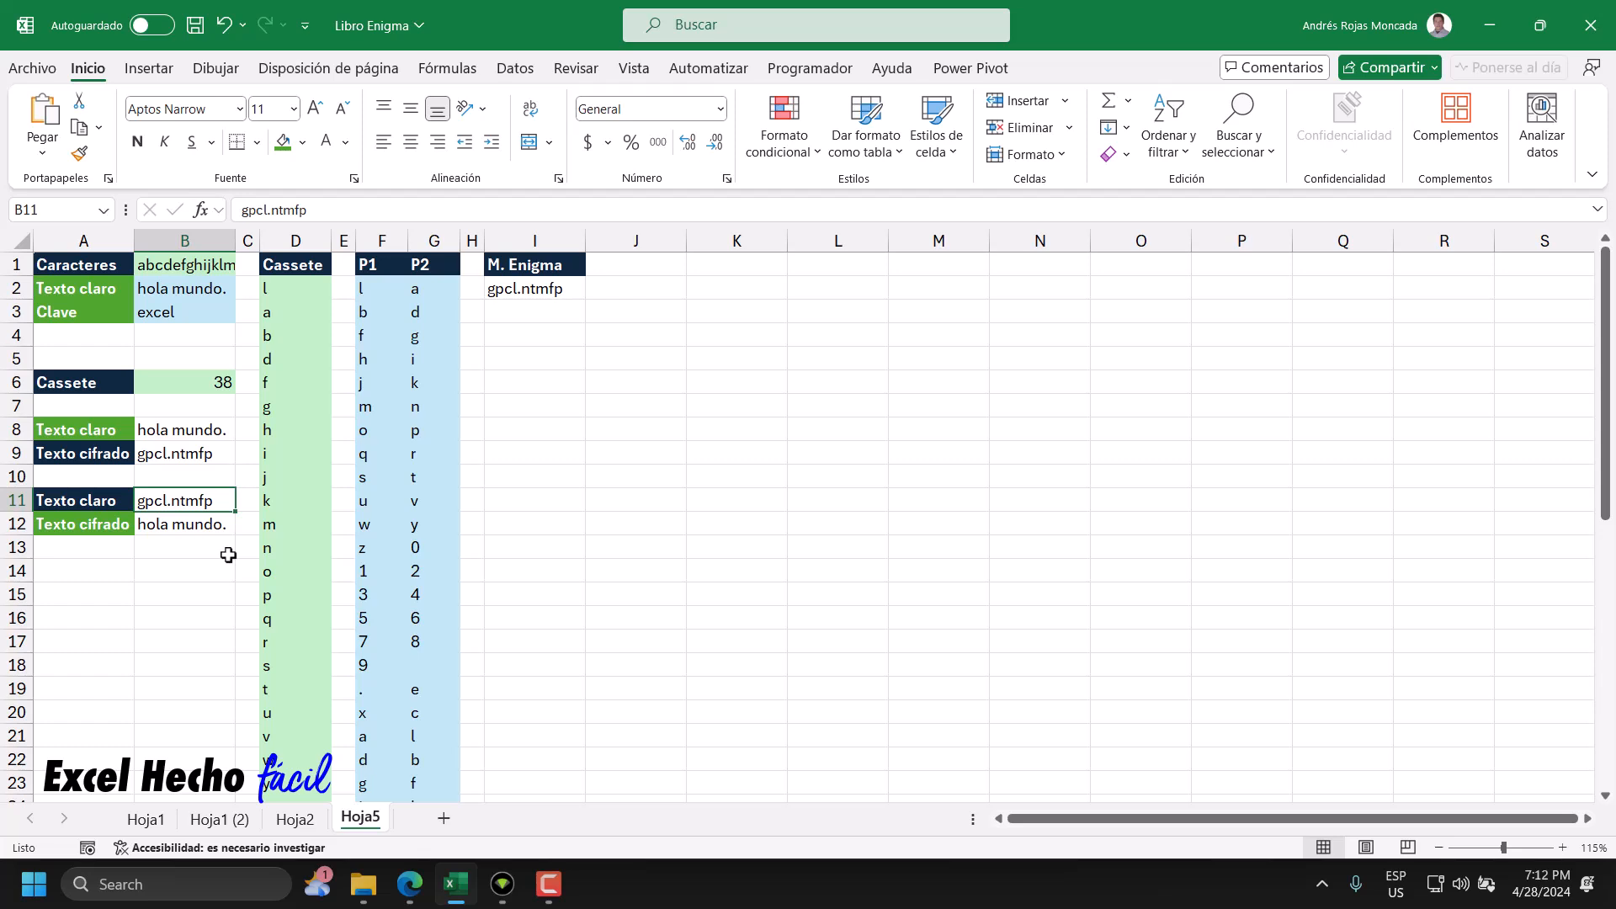
# - Enter the label Mensaje in I4 and the text "nos vemos manana por favor" in I5
pyautogui.click(524, 337)
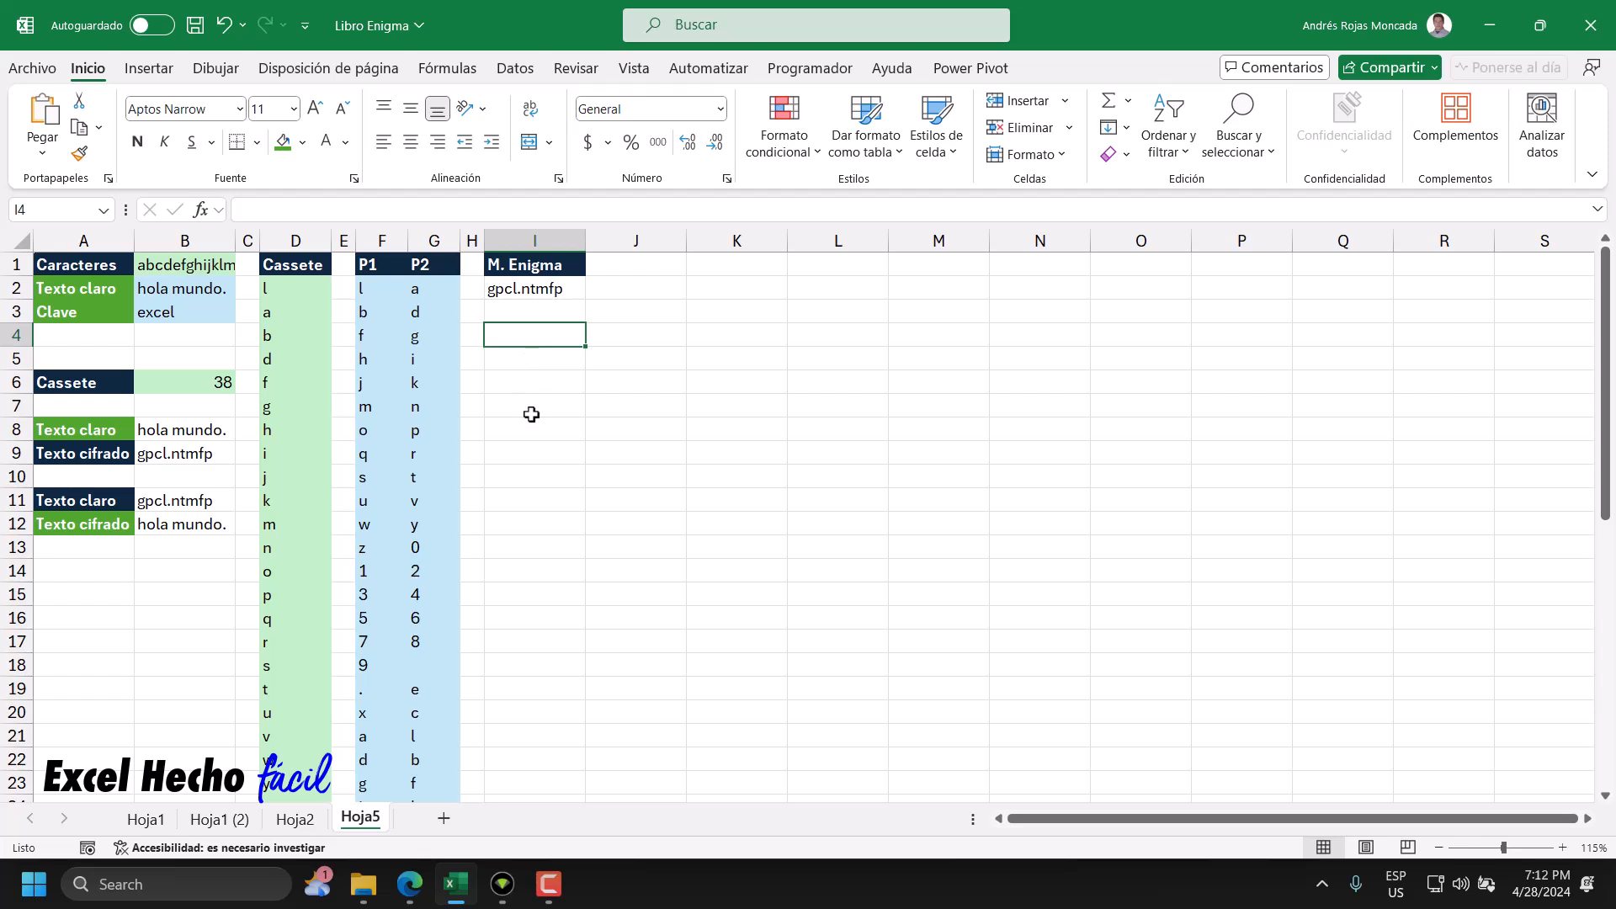
pyautogui.write('Mensaje')
pyautogui.press('Return')
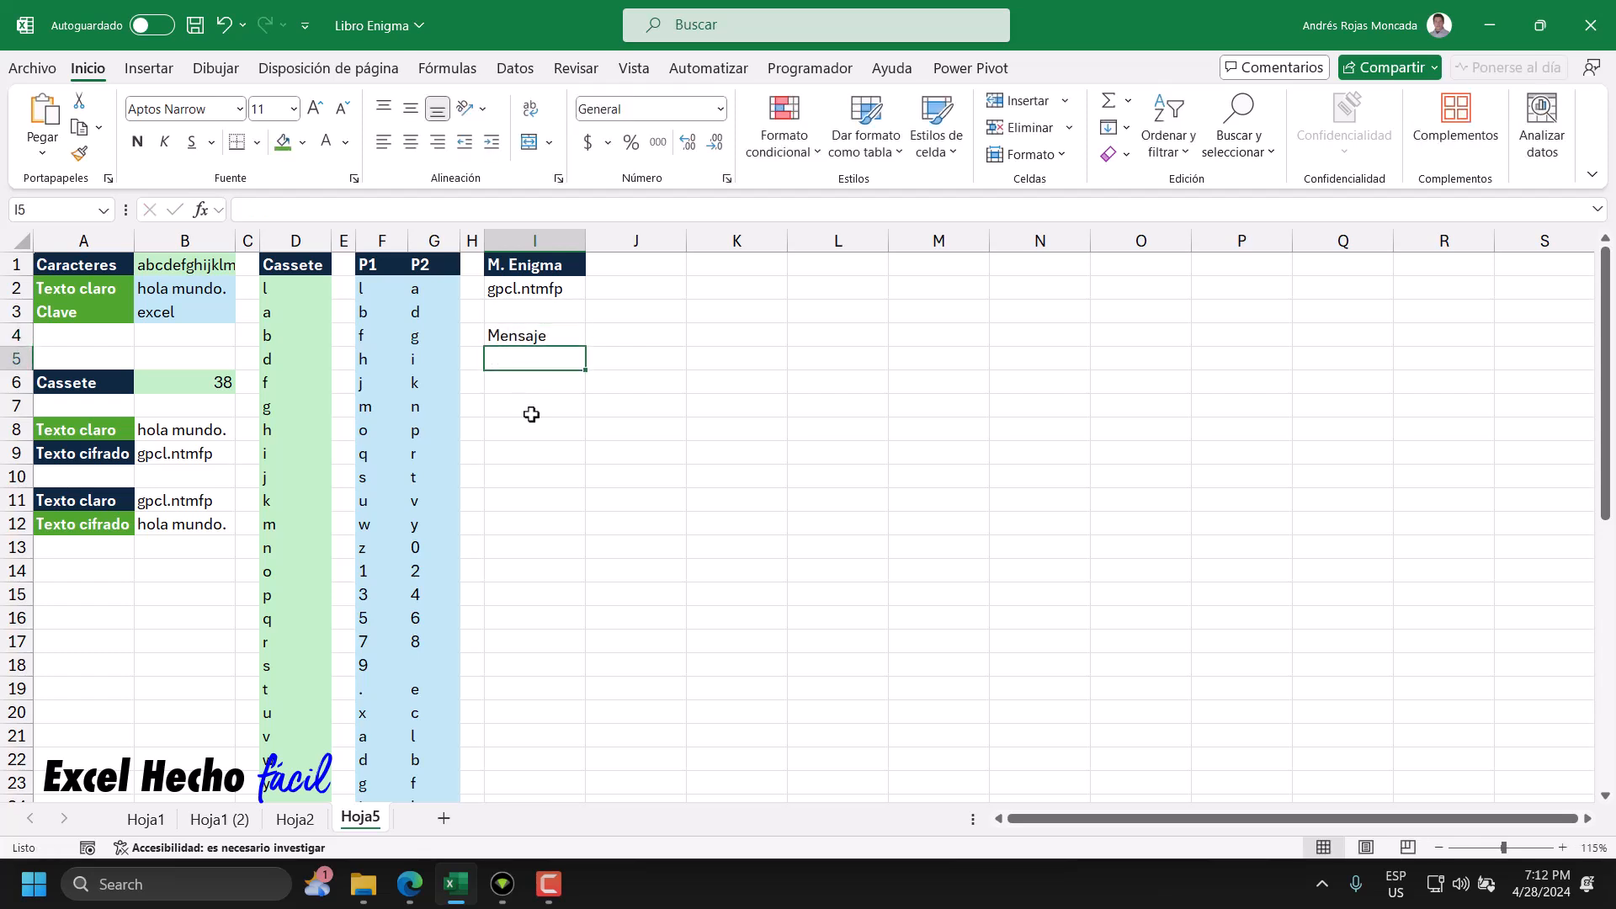
pyautogui.write('Nos vemos manana')
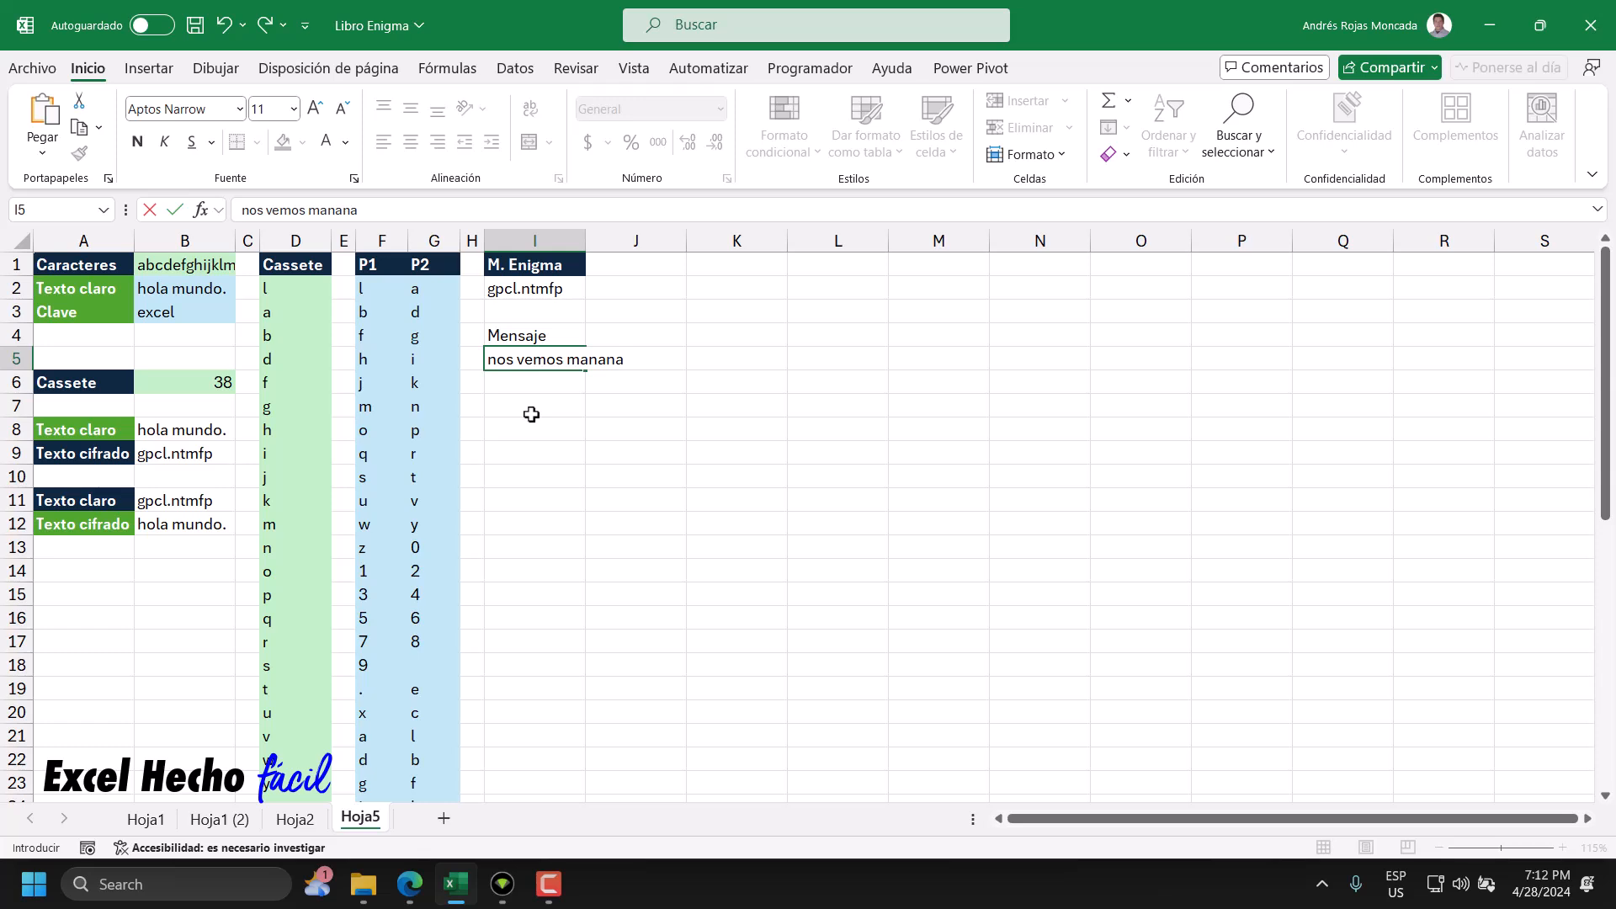
pyautogui.write(' por favor')
pyautogui.press('Return')
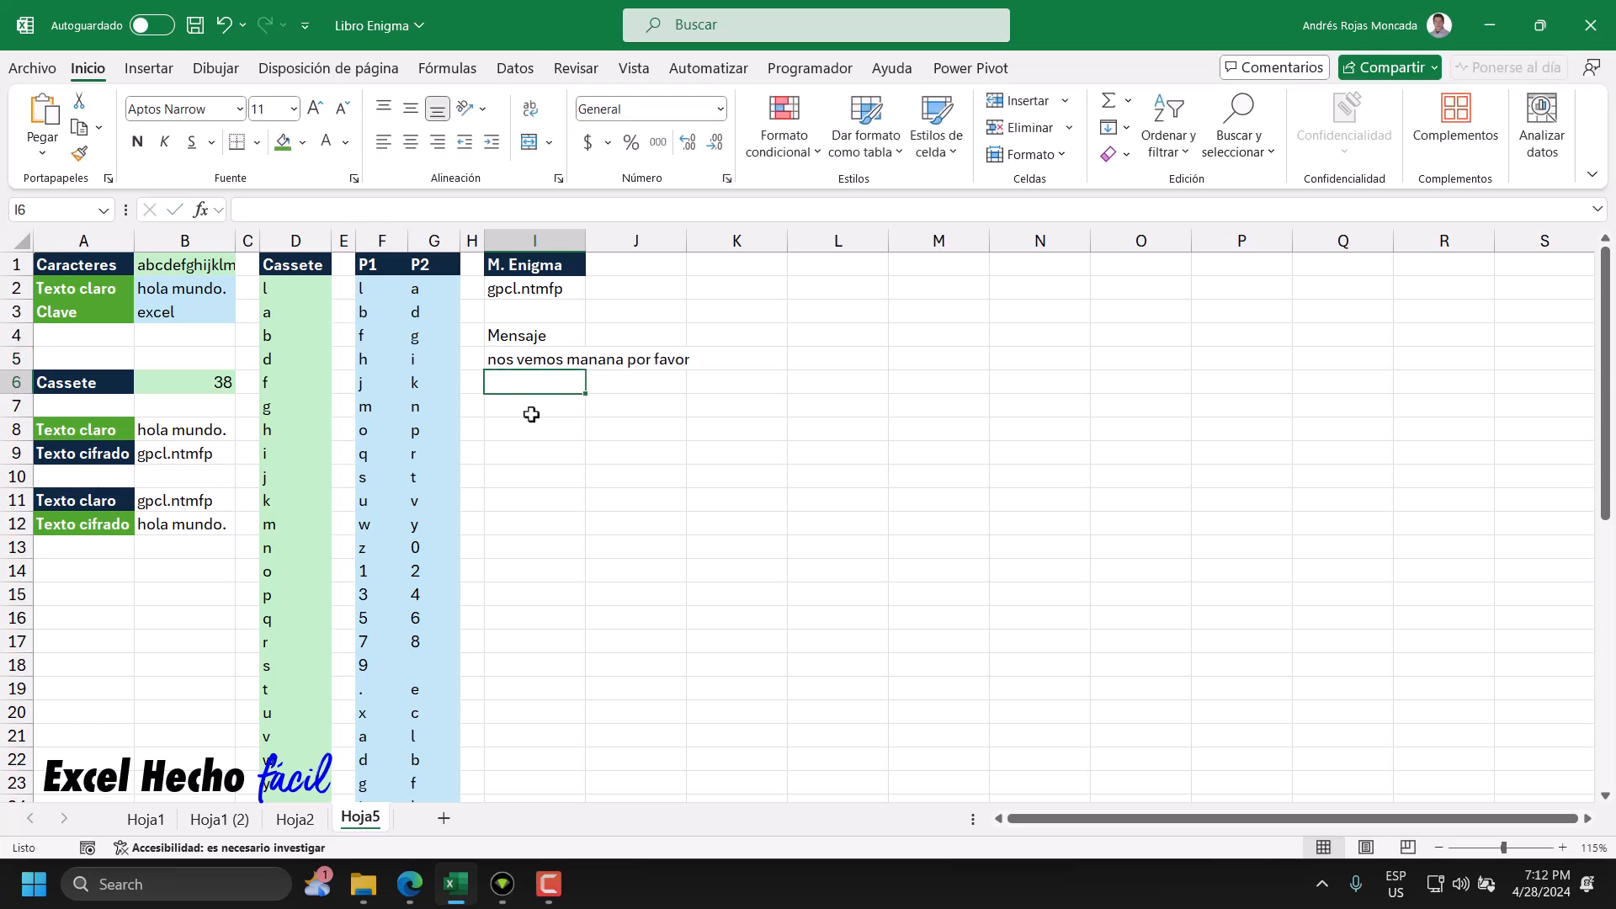
# - Apply the dark header formatting of the M. Enigma cell I1 to the Mensaje label in I4
pyautogui.click(522, 271)
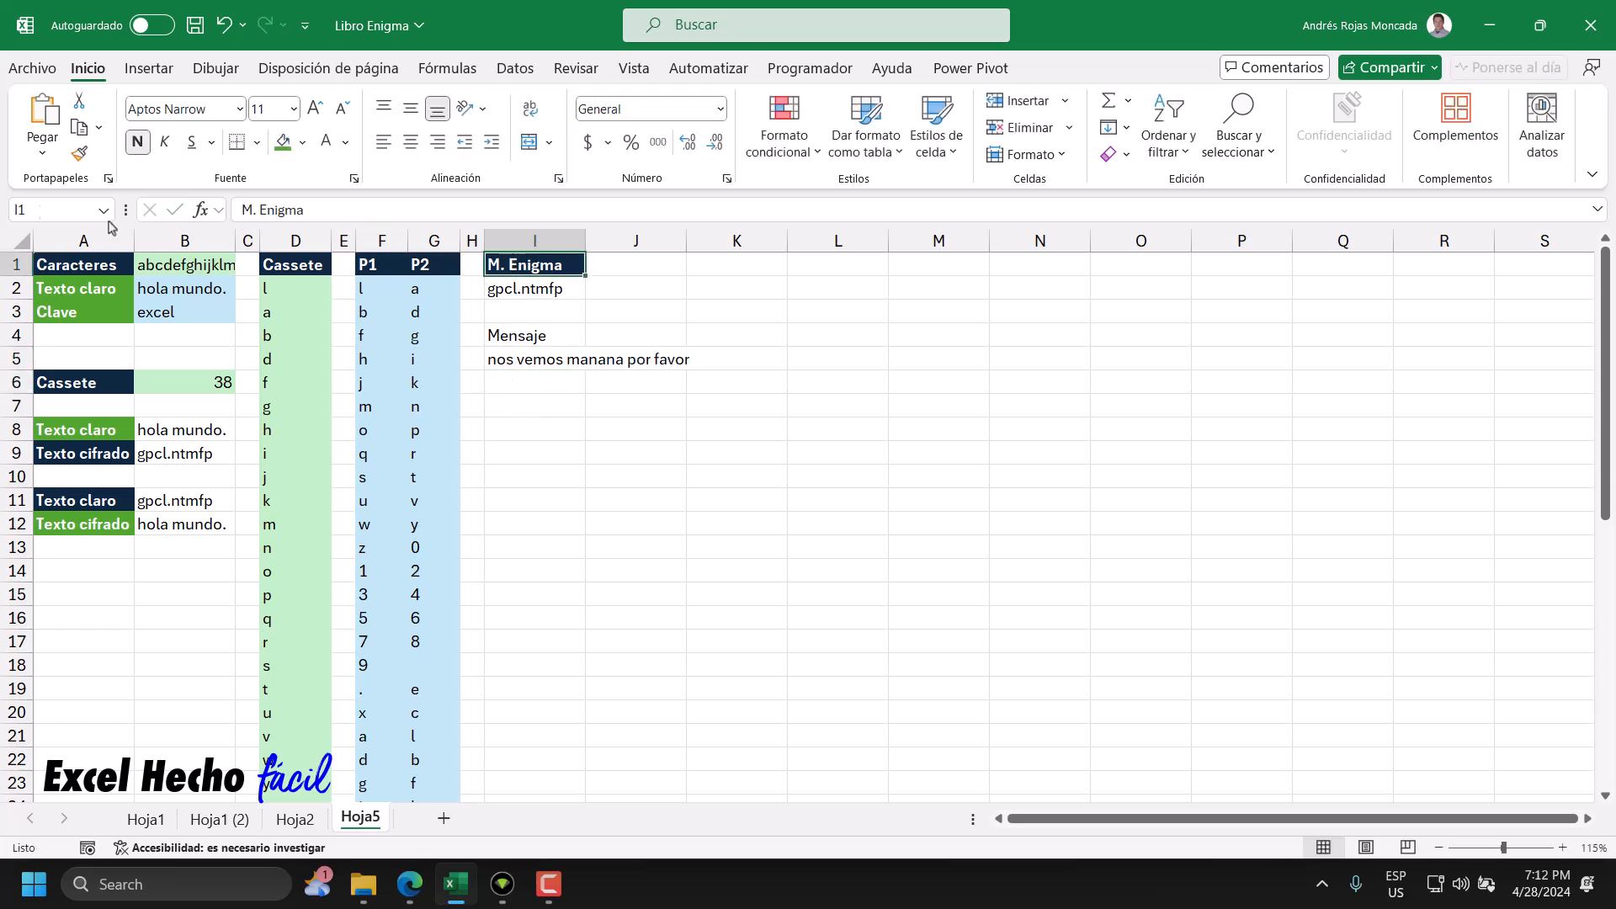
pyautogui.click(78, 157)
pyautogui.click(558, 339)
pyautogui.click(516, 386)
pyautogui.press('Up')
pyautogui.press('Up')
pyautogui.press('Right')
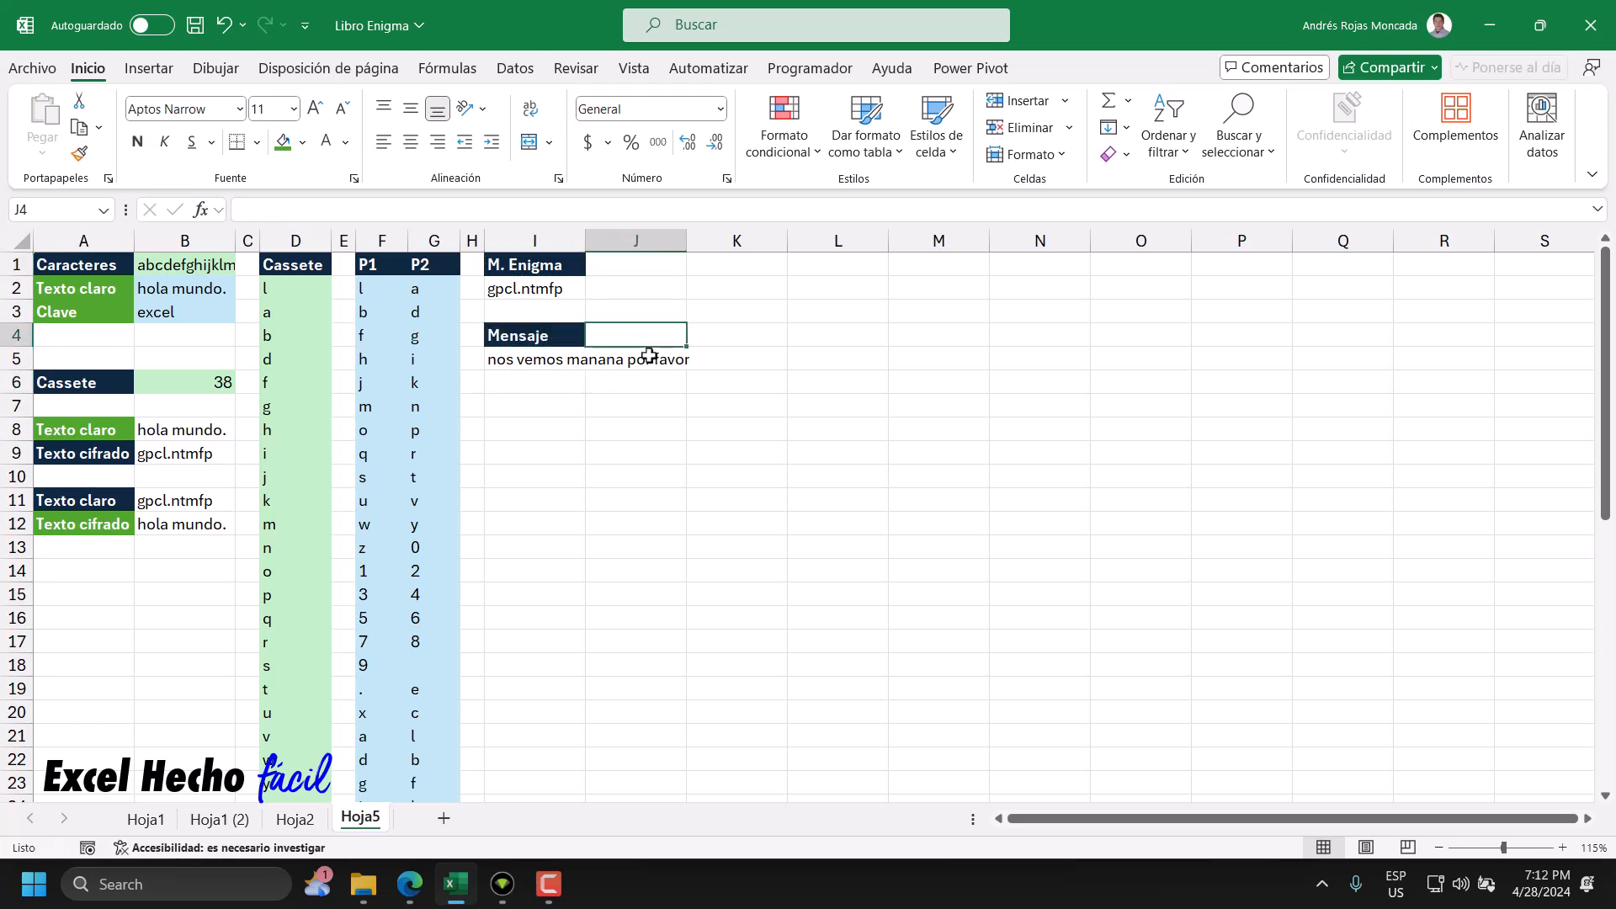
# - Enter the label Clave in I7 and give it the green formatting of the Texto claro label in A2
pyautogui.click(530, 405)
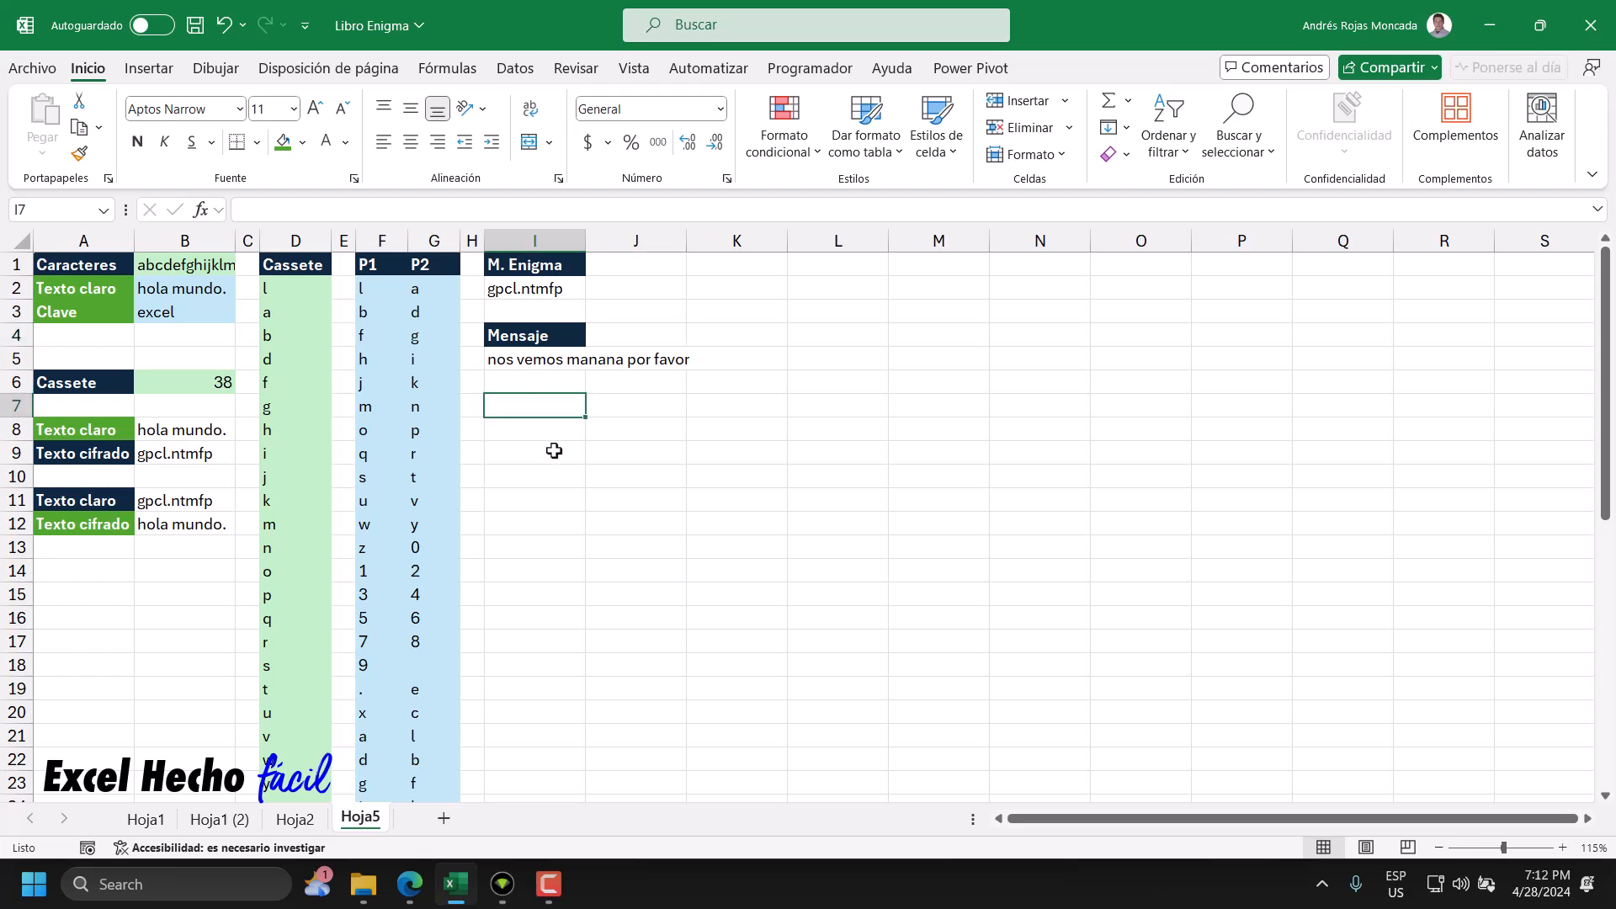
pyautogui.write('cl')
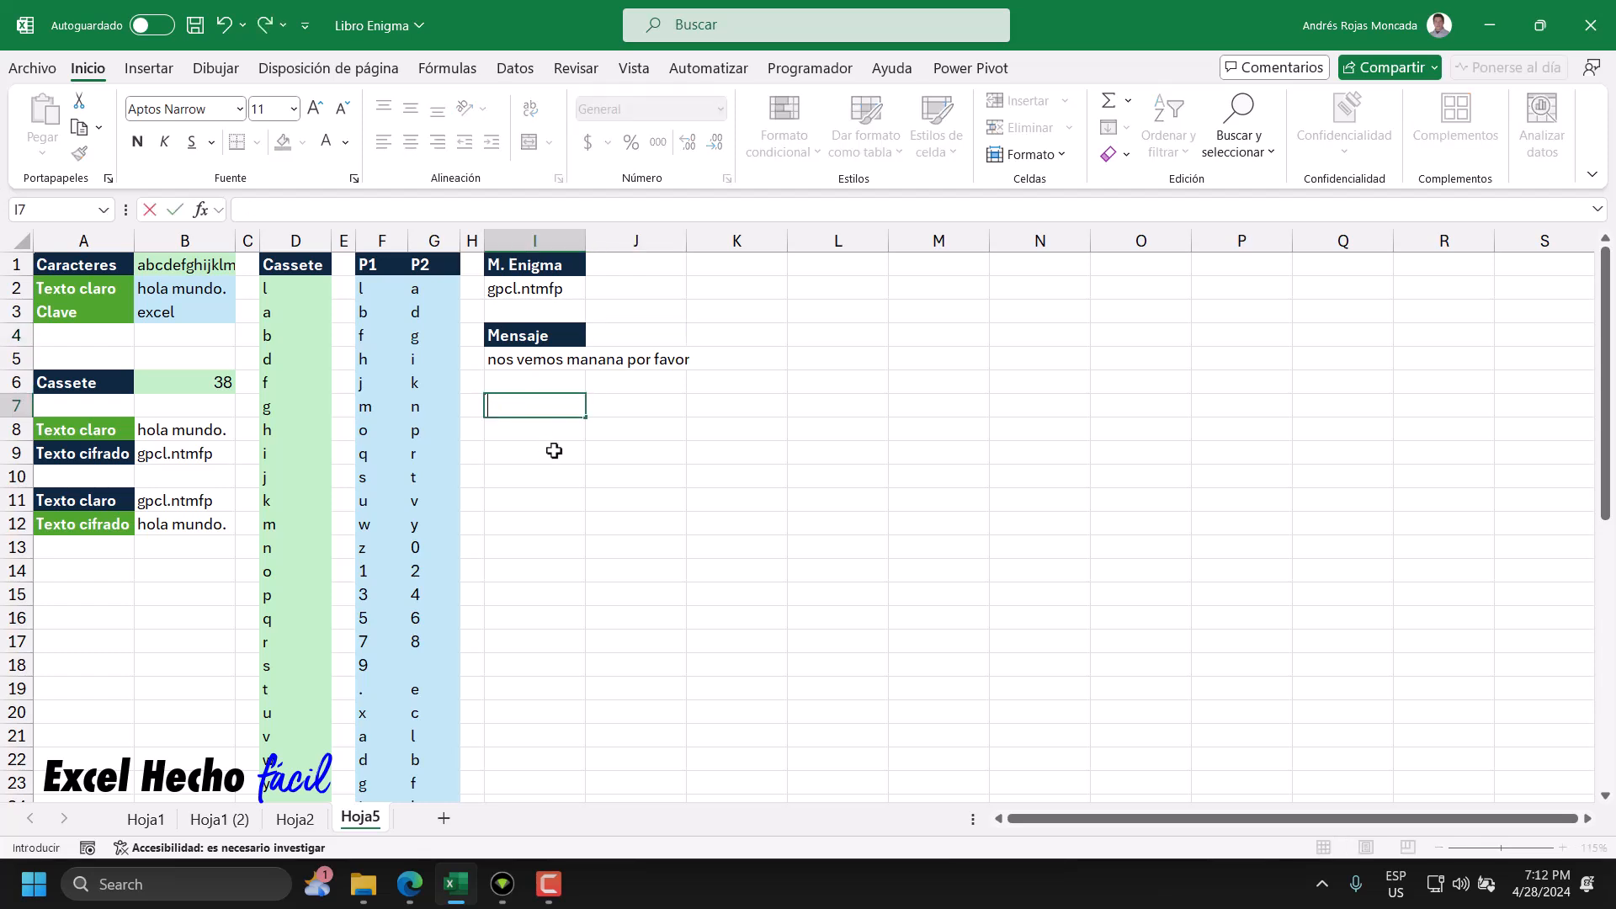
pyautogui.write('avwe')
pyautogui.press('Return')
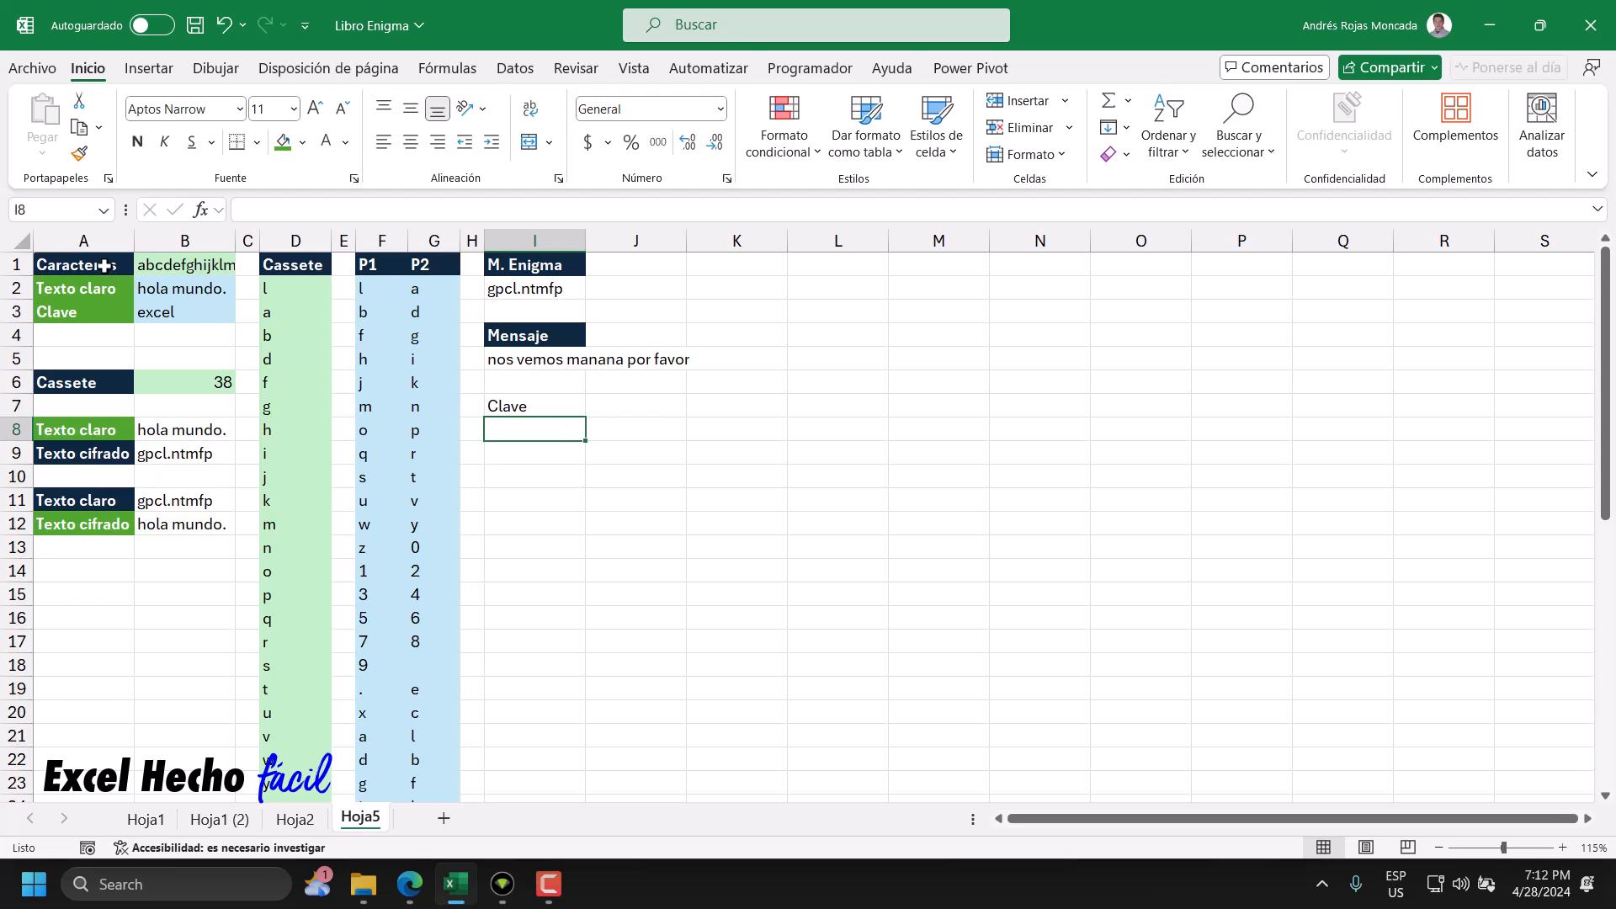
pyautogui.click(93, 288)
pyautogui.click(78, 153)
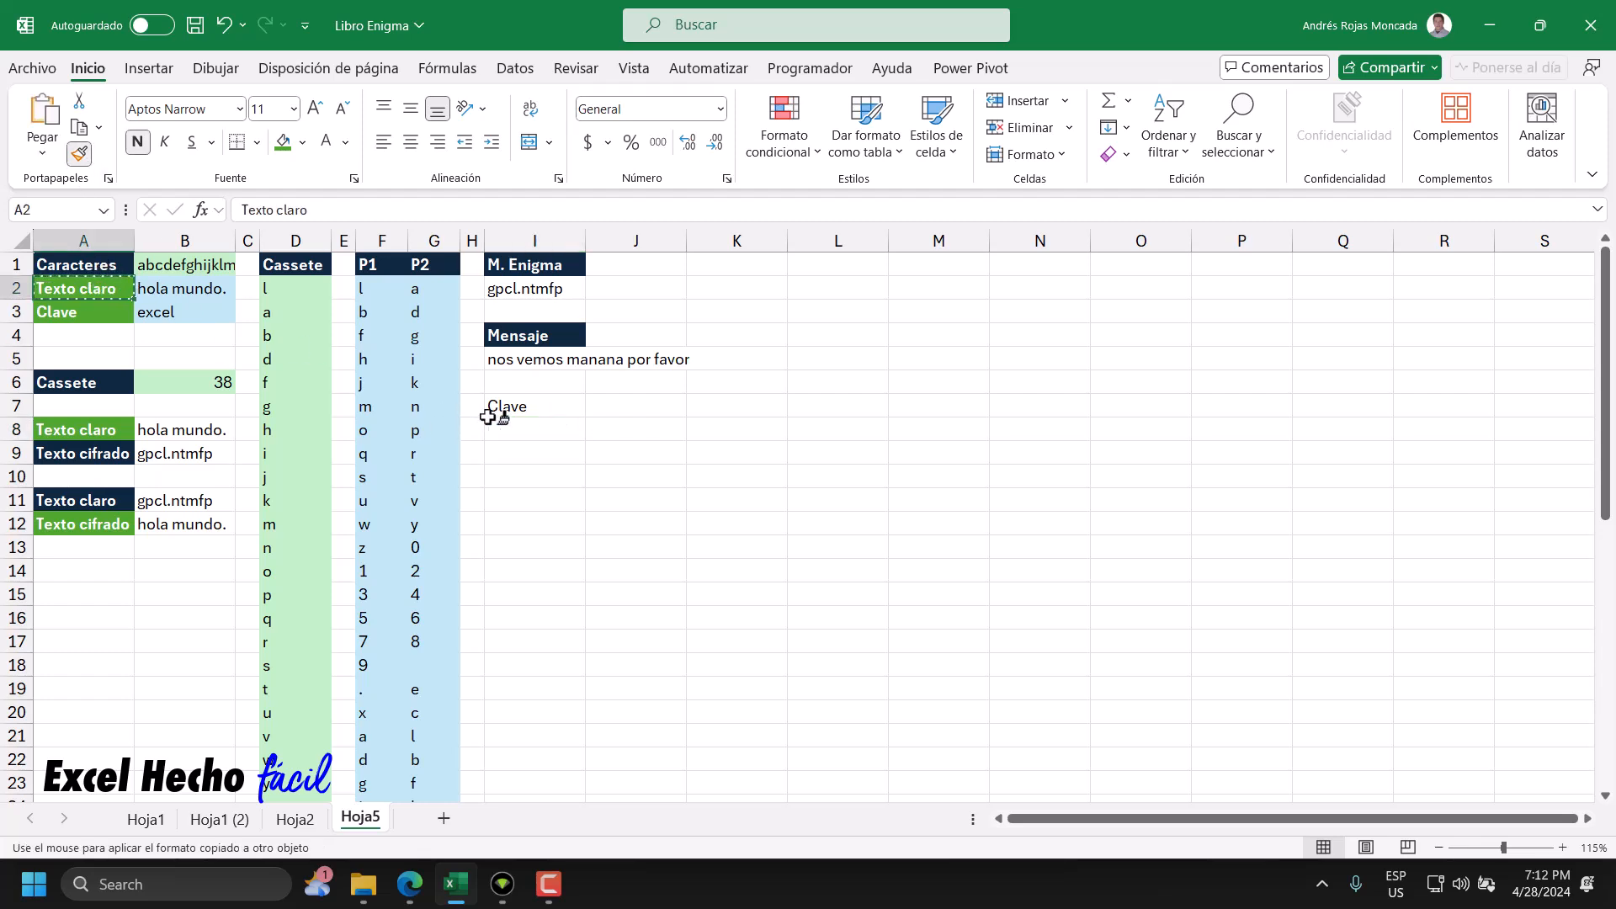
pyautogui.click(505, 406)
# - Enter excel as the cipher keyword in I8, below the Clave label
pyautogui.click(537, 431)
pyautogui.write('excel')
pyautogui.press('Return')
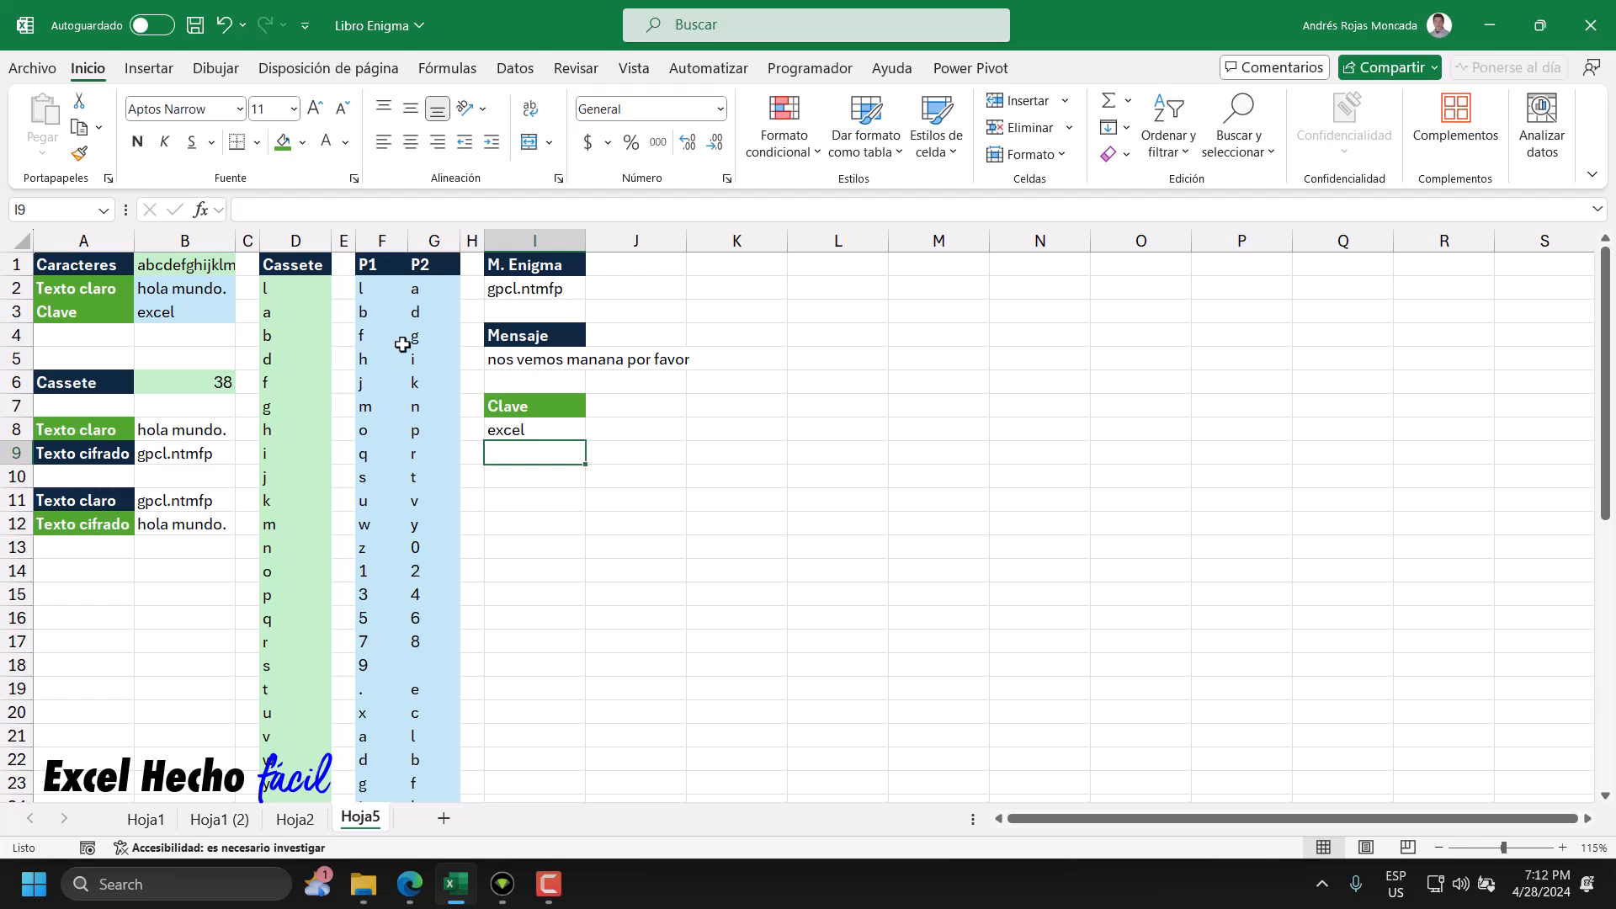
# - Copy the dark Texto cifrado label from A9 to I10
pyautogui.click(531, 484)
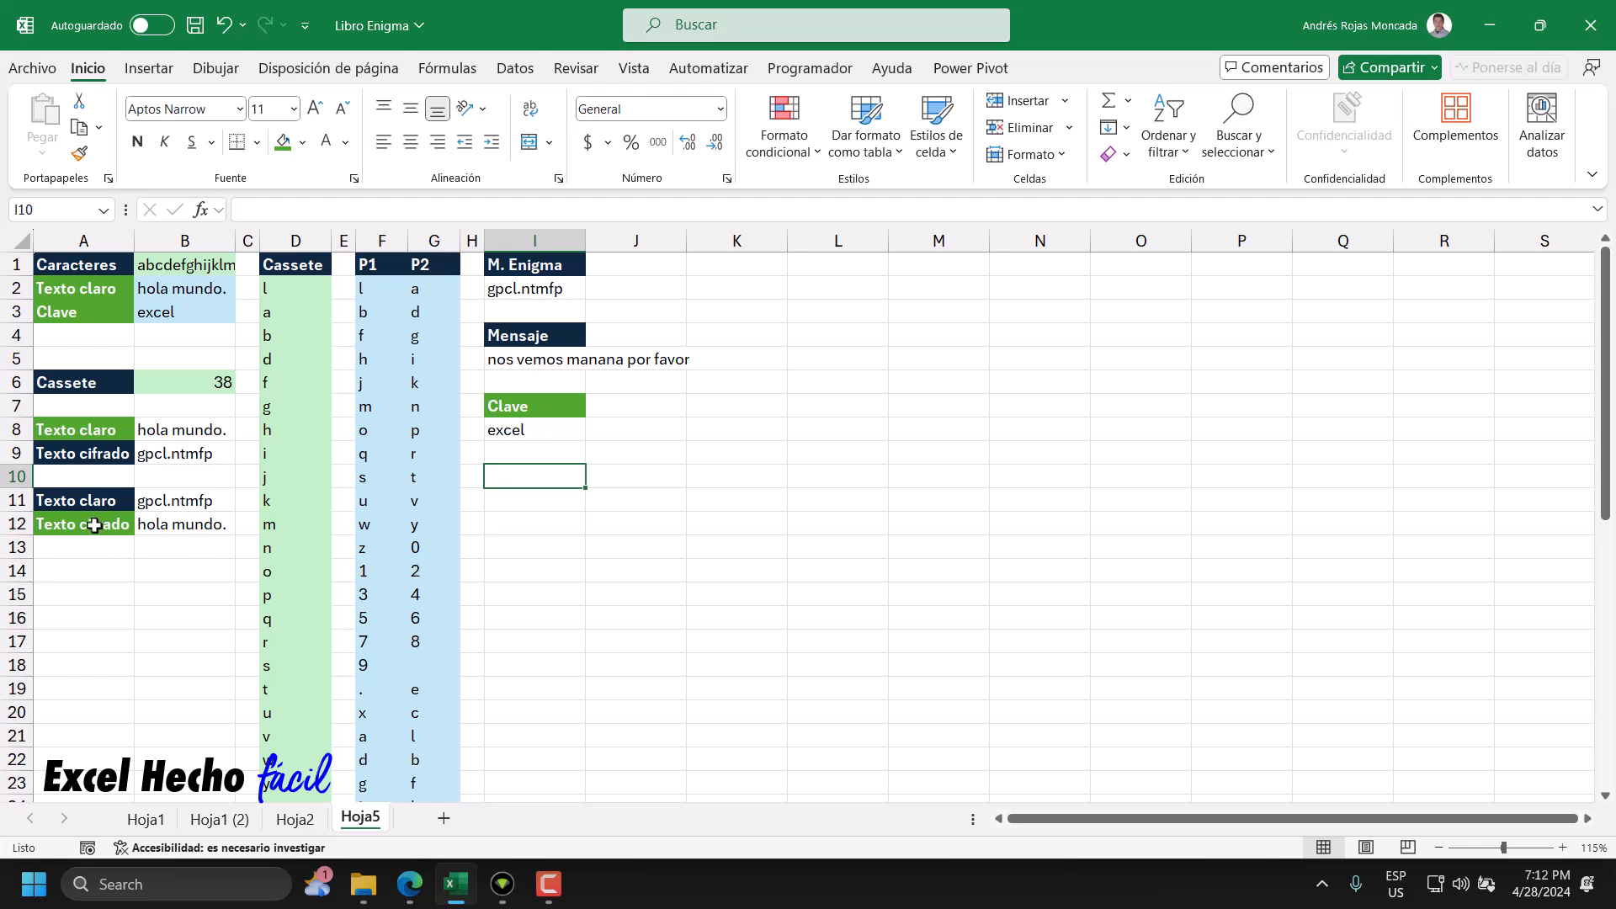
pyautogui.click(97, 454)
pyautogui.hotkey('ctrl', 'c')
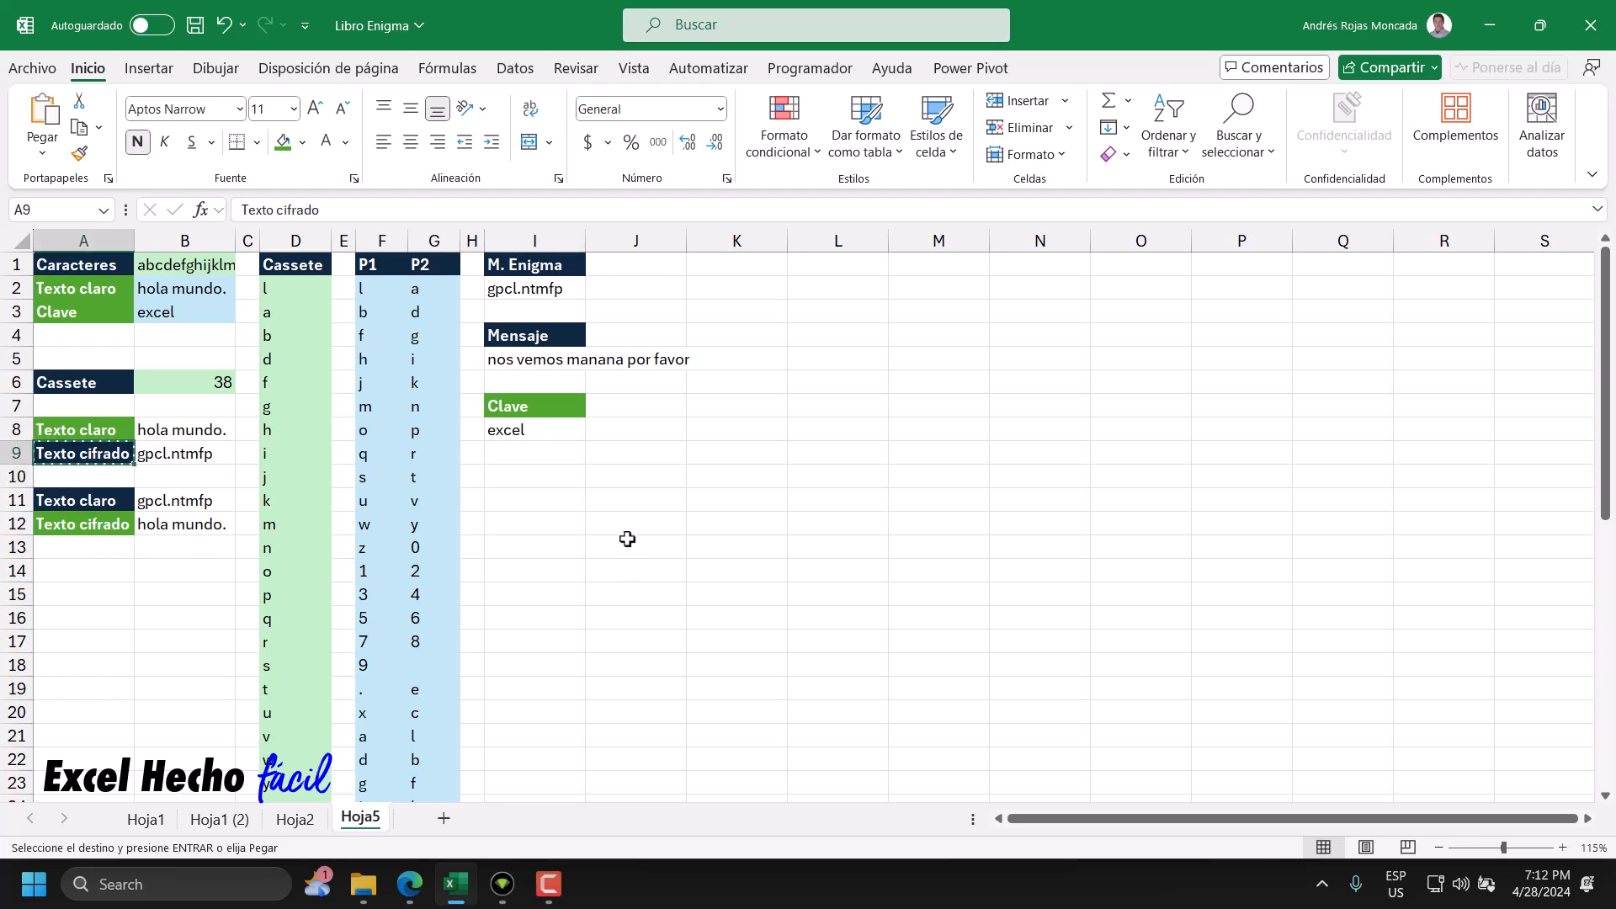
pyautogui.click(528, 478)
pyautogui.hotkey('ctrl', 'v')
pyautogui.click(553, 505)
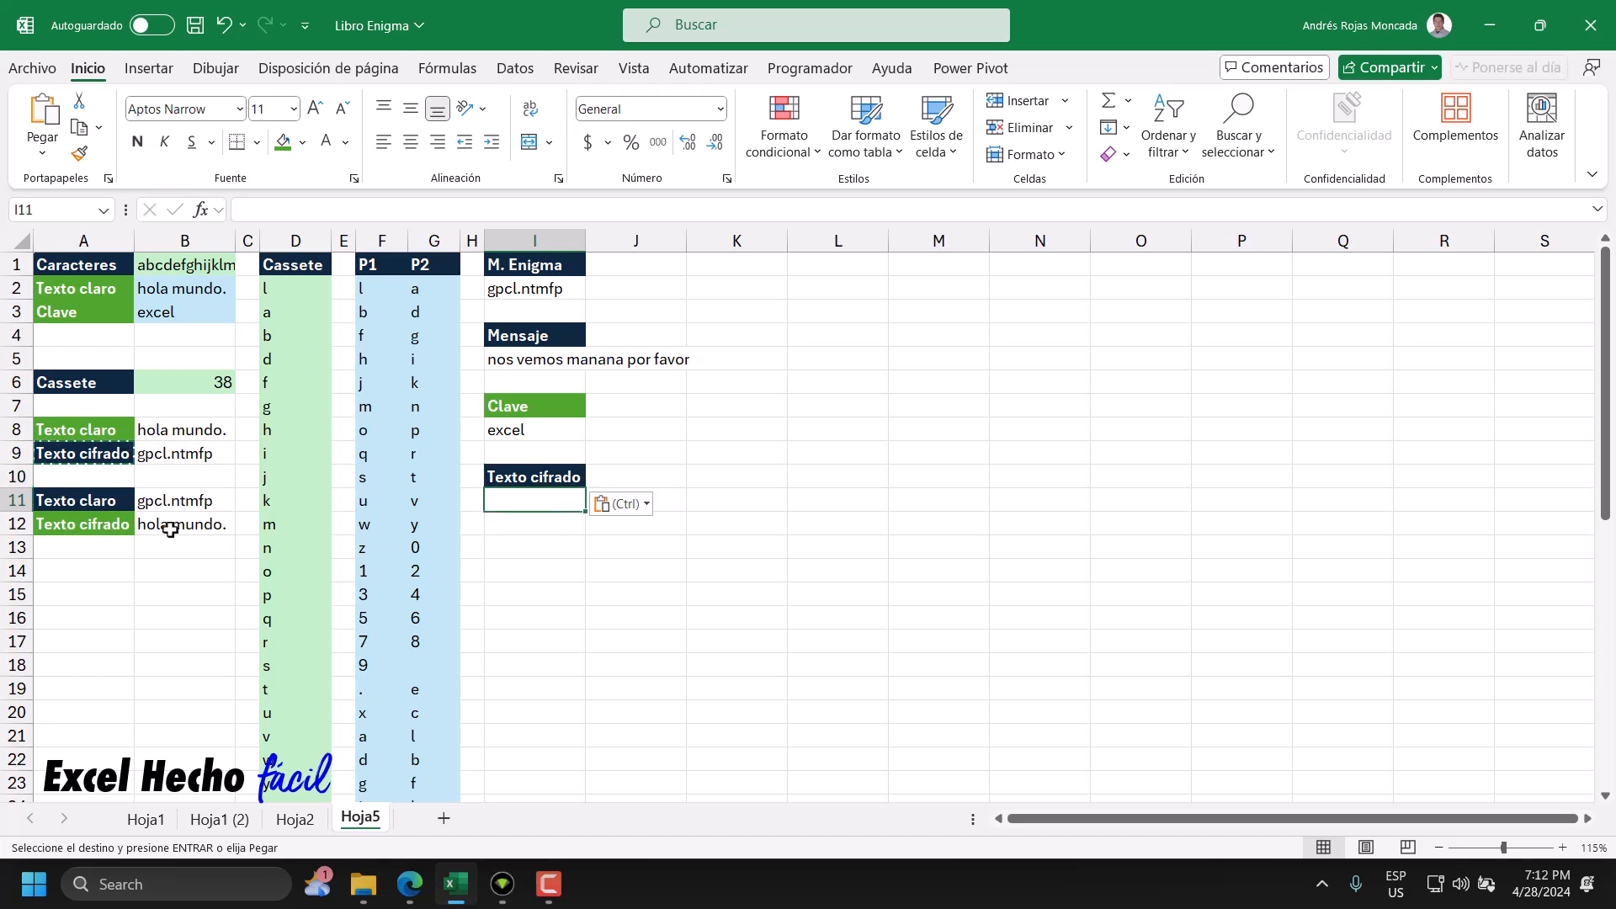
pyautogui.press('Escape')
# - Copy the text of the Enigma formula from B9 into I11, below the new Texto cifrado label
pyautogui.doubleClick(187, 458)
pyautogui.hotkey('ctrl', 'shift', 'Home')
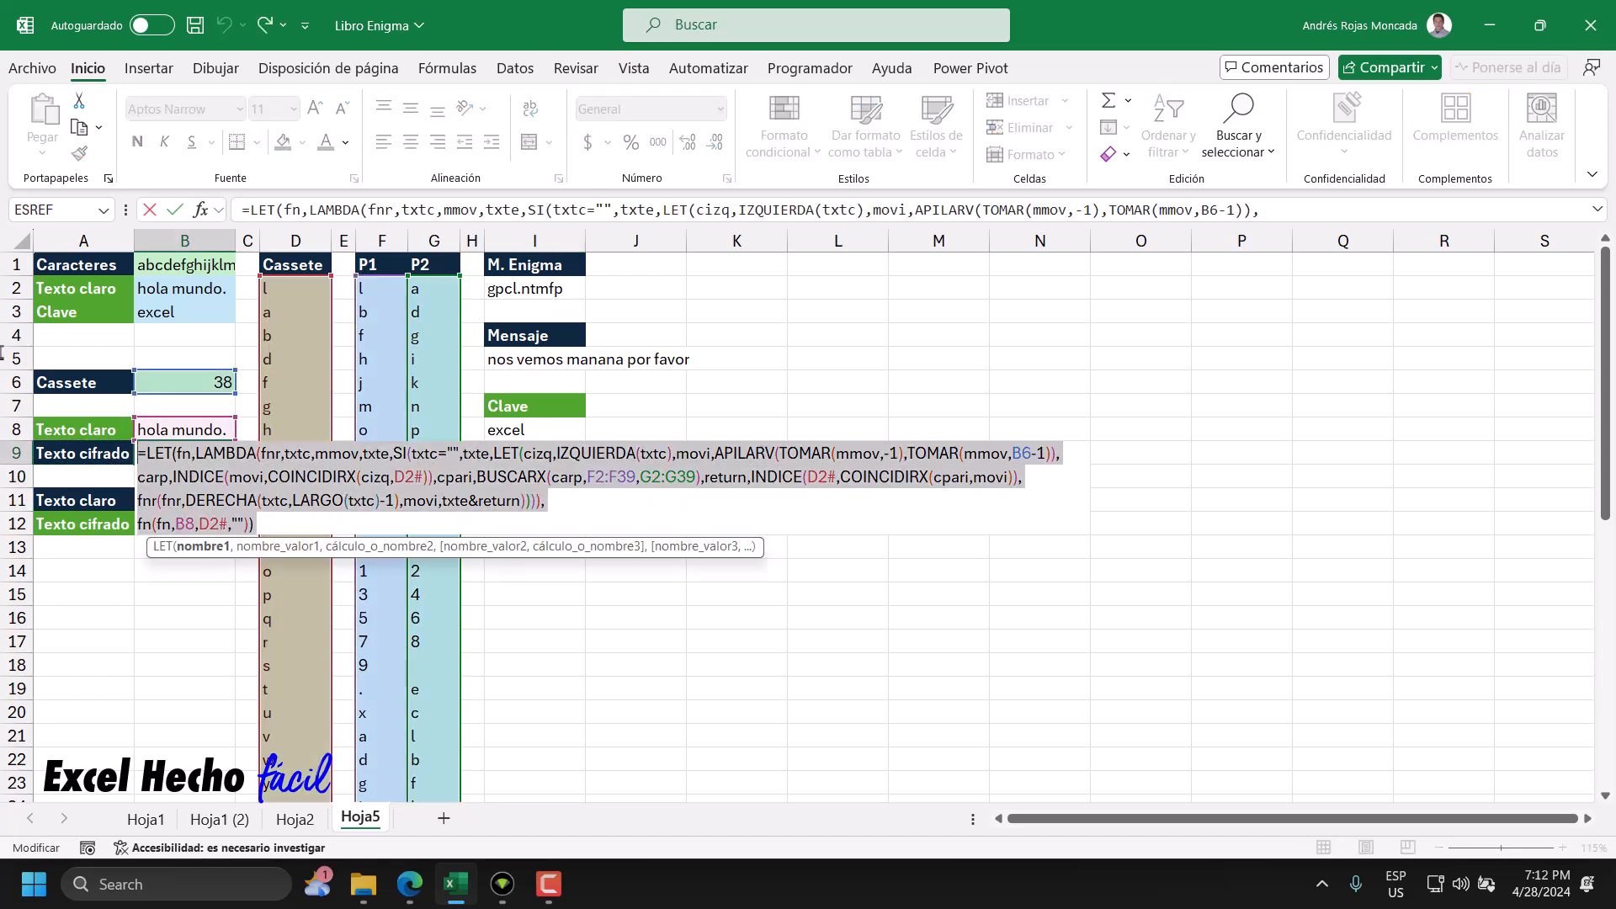
pyautogui.press('Escape')
pyautogui.click(536, 503)
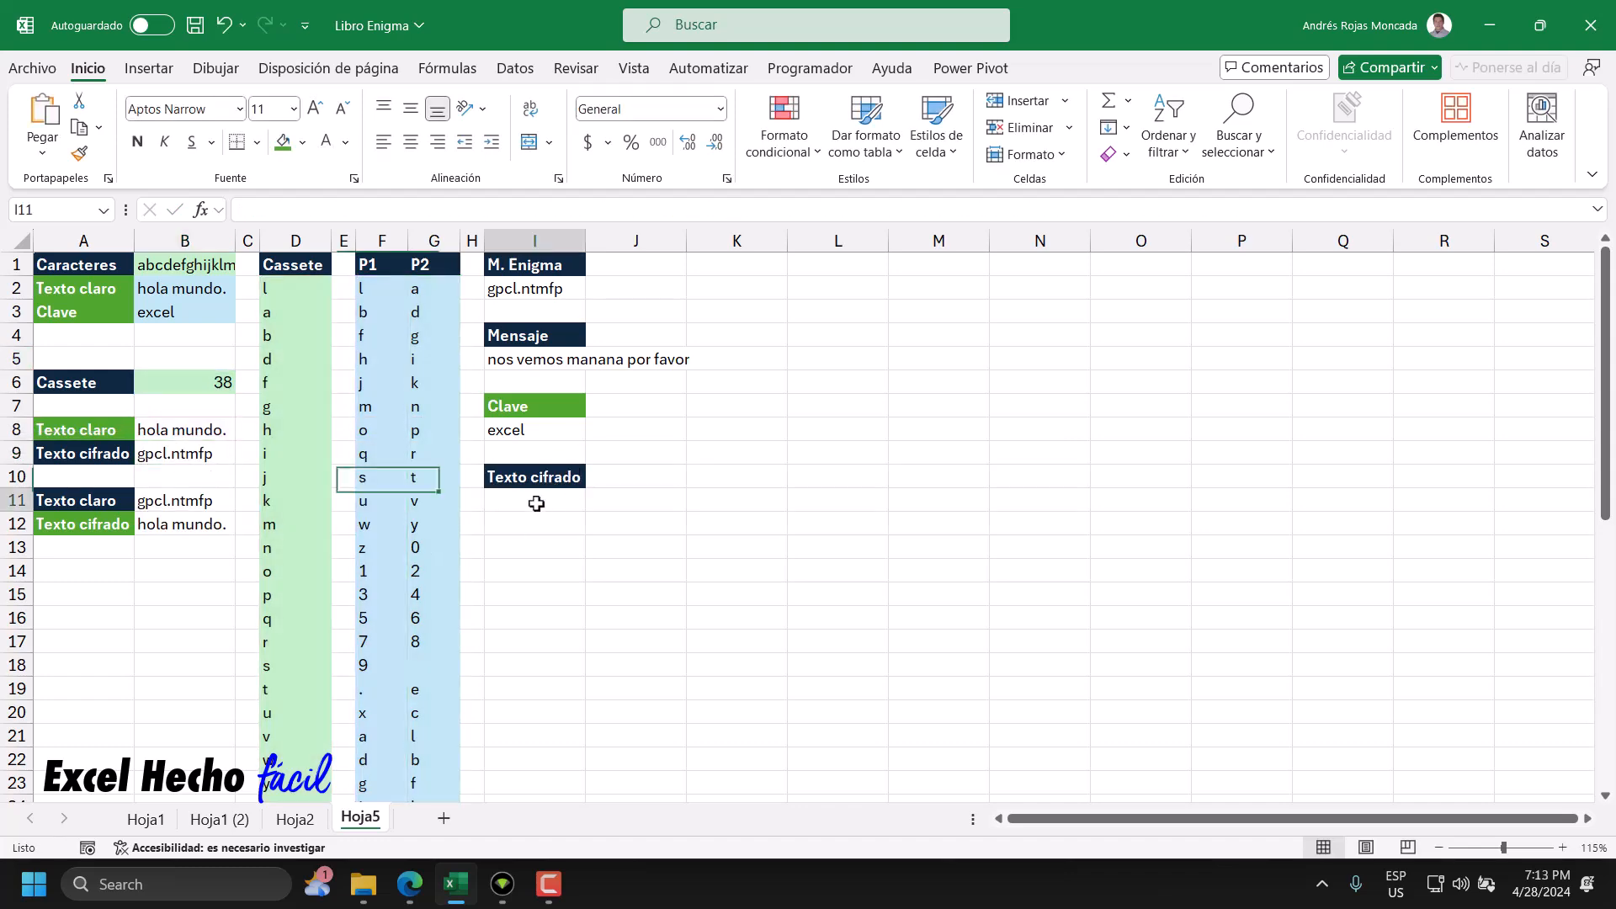
pyautogui.press('F2')
pyautogui.hotkey('ctrl', 'v')
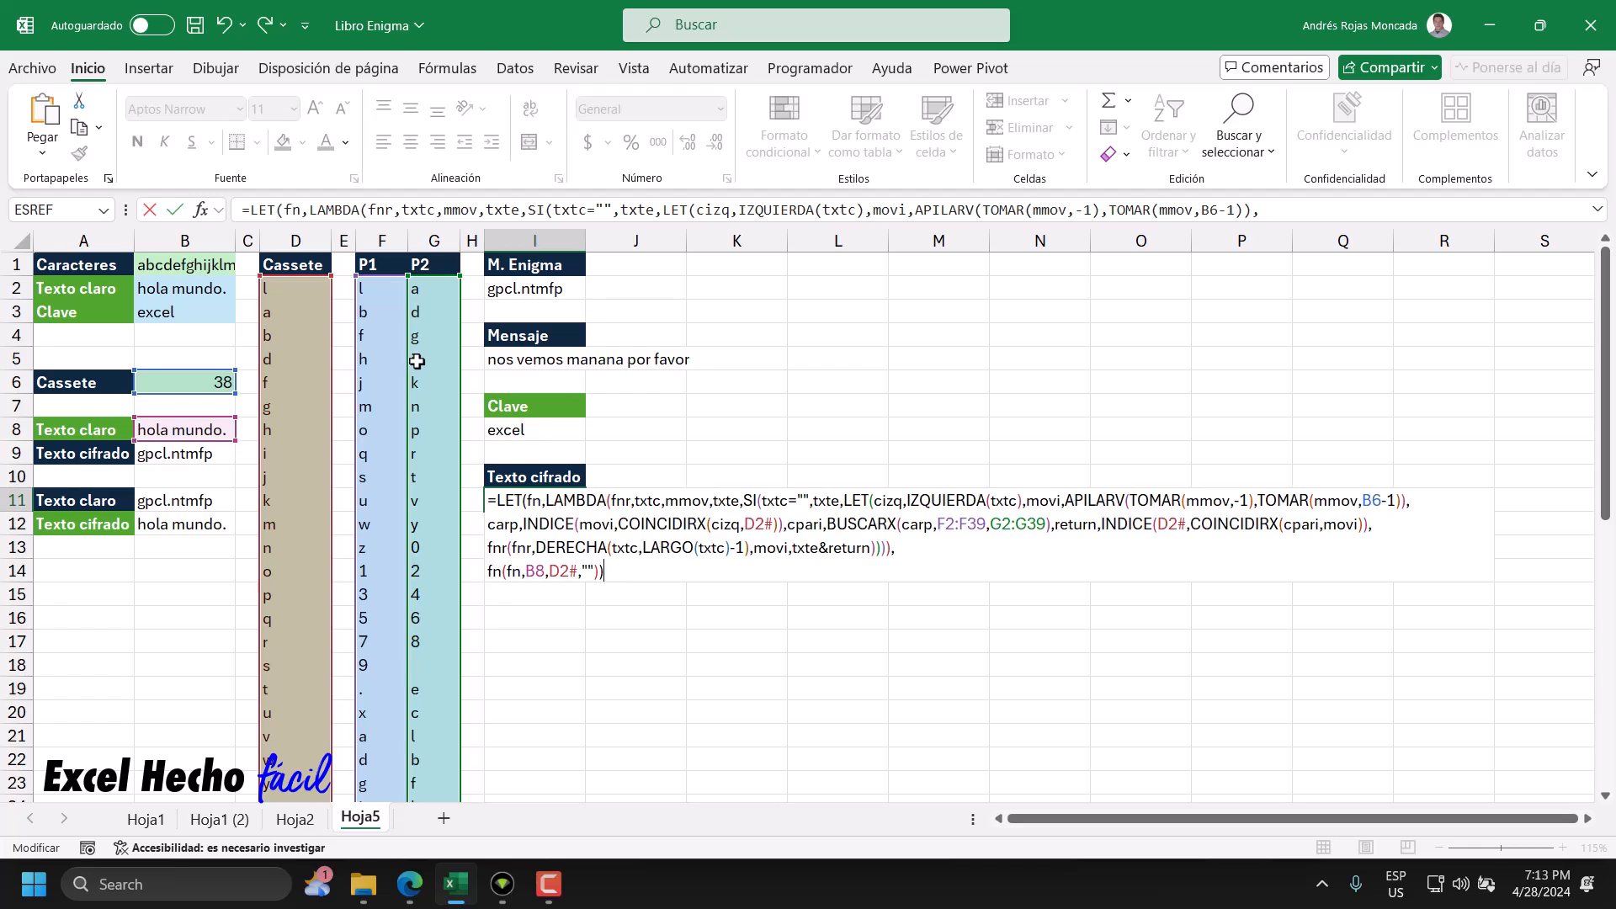
# - Point the text argument of the I11 formula to the message in I5 and enter the formula
pyautogui.doubleClick(539, 572)
pyautogui.click(535, 362)
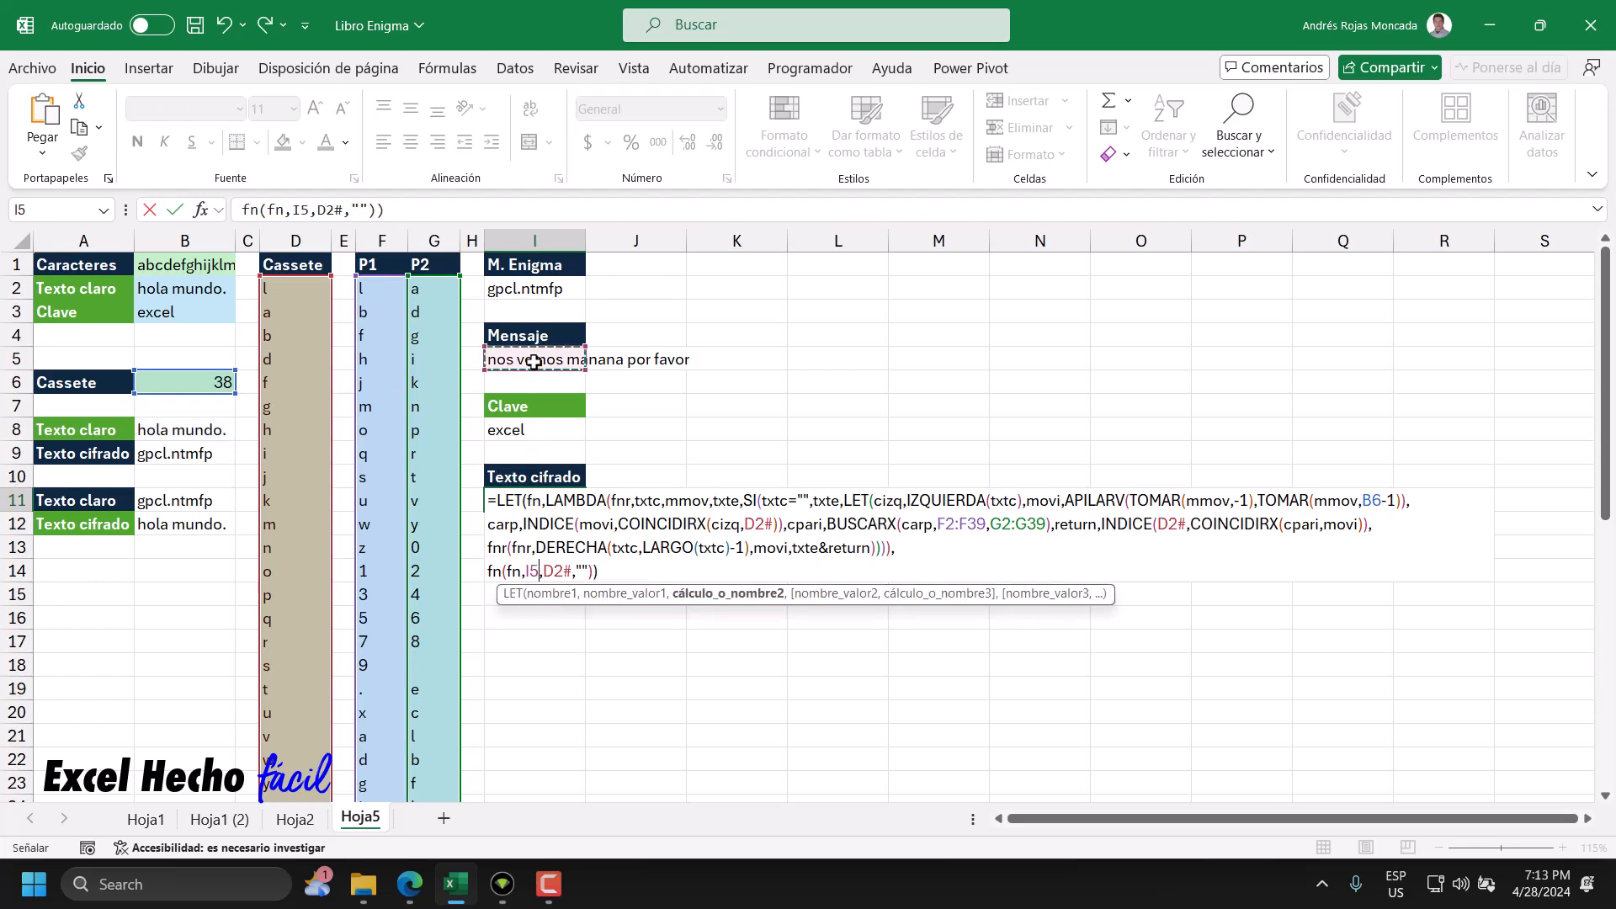
pyautogui.press('Return')
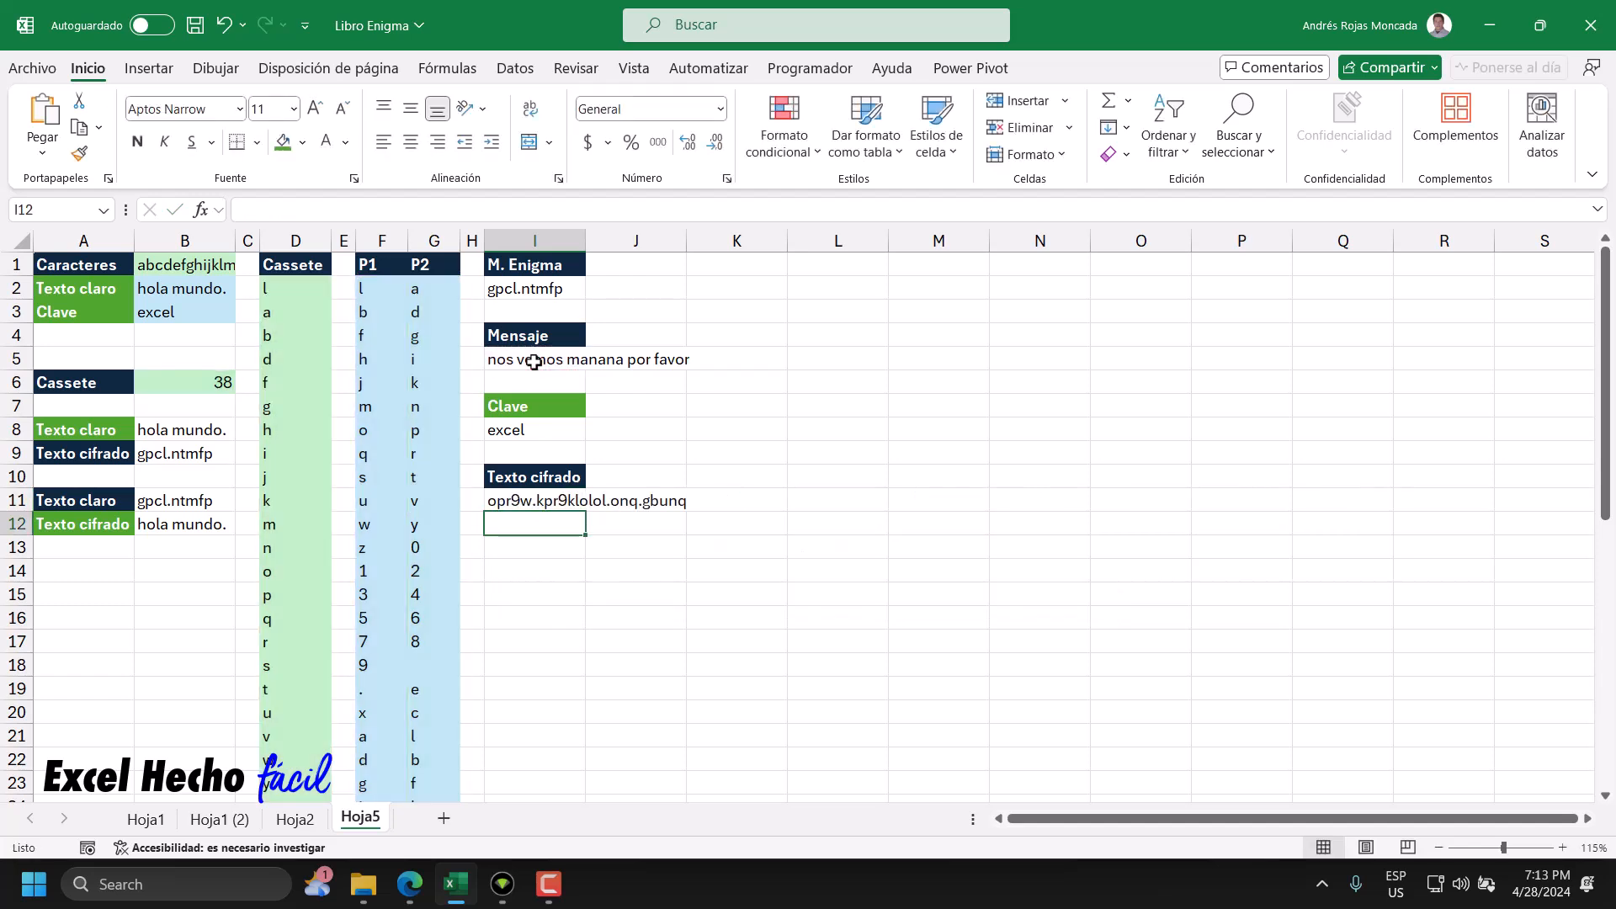
pyautogui.click(543, 503)
pyautogui.click(539, 553)
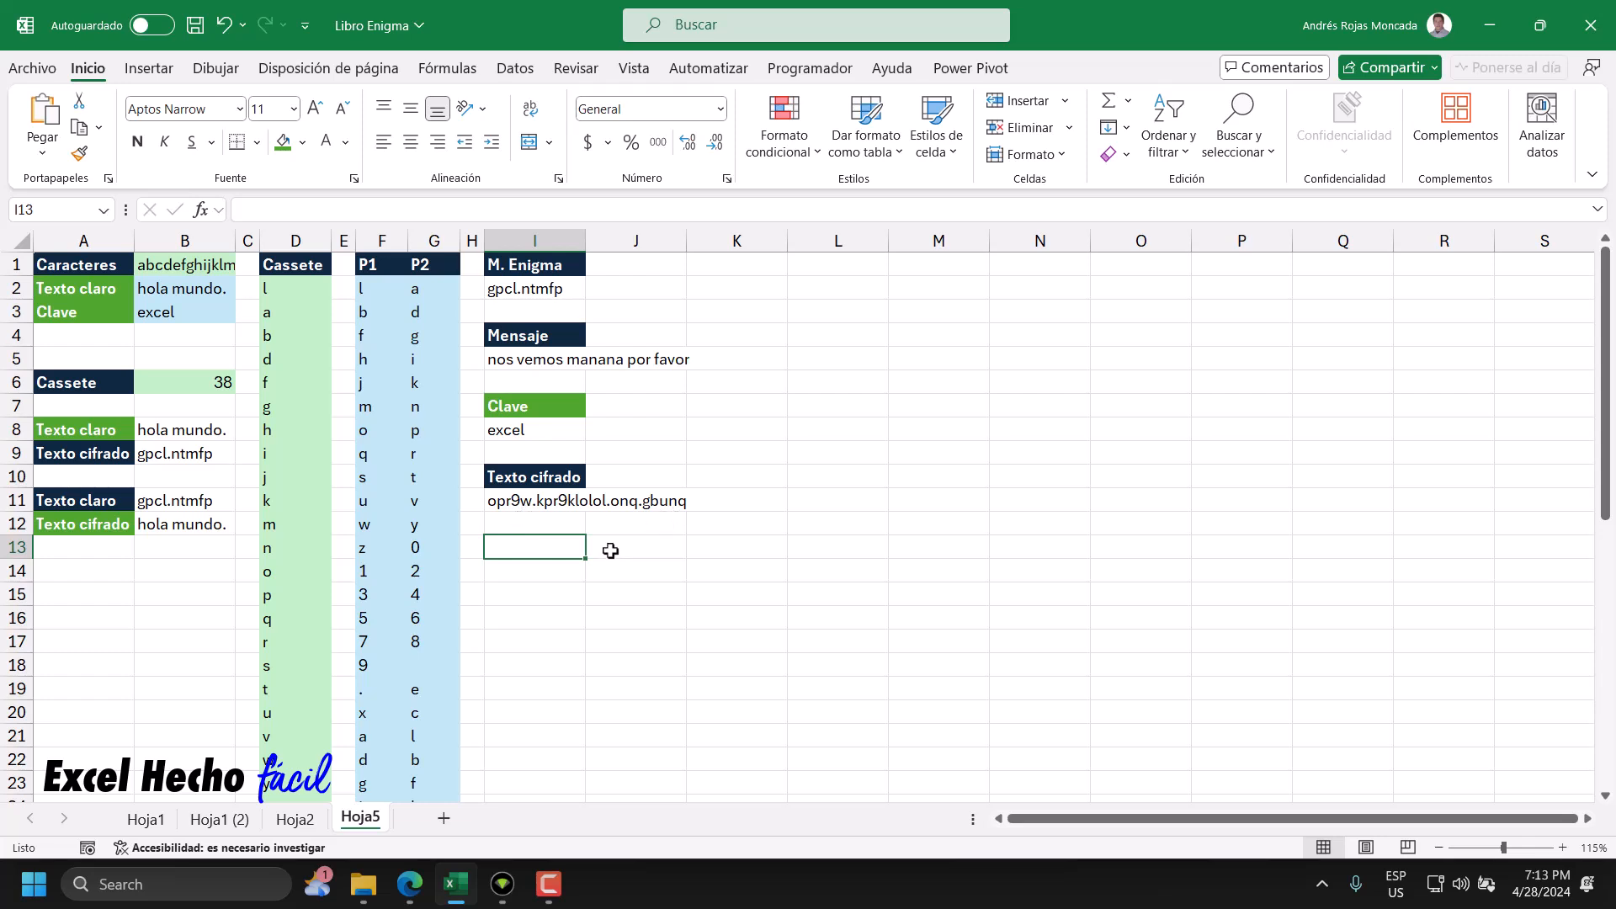
pyautogui.doubleClick(555, 501)
pyautogui.press('Escape')
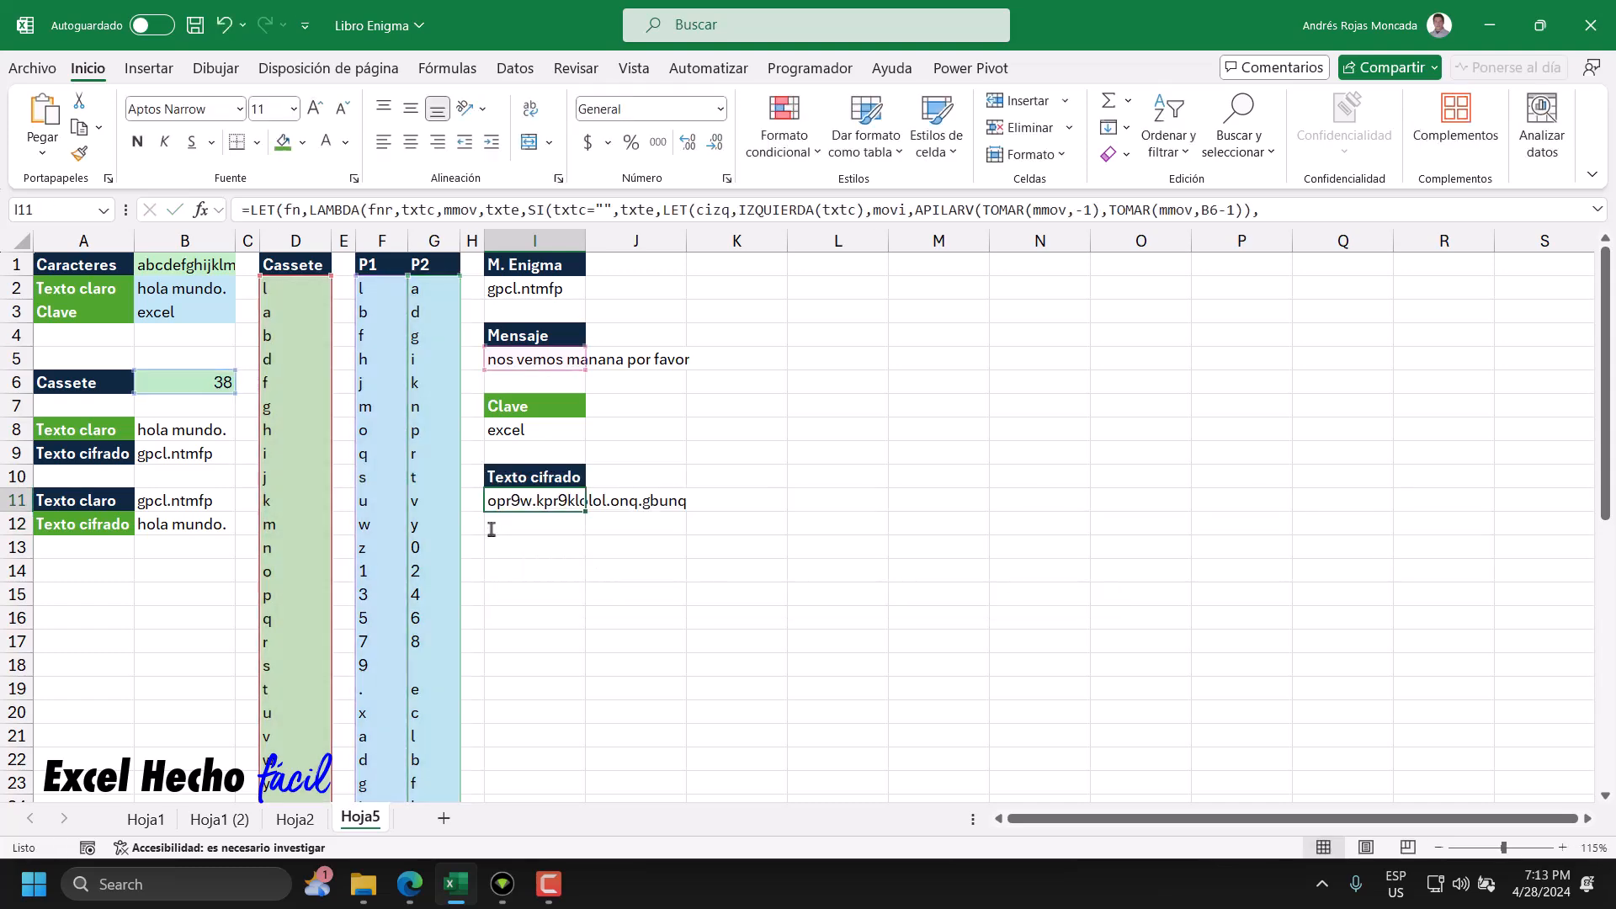
# - Copy the Texto claro label from A11 to I13, below the cipher text
pyautogui.click(518, 549)
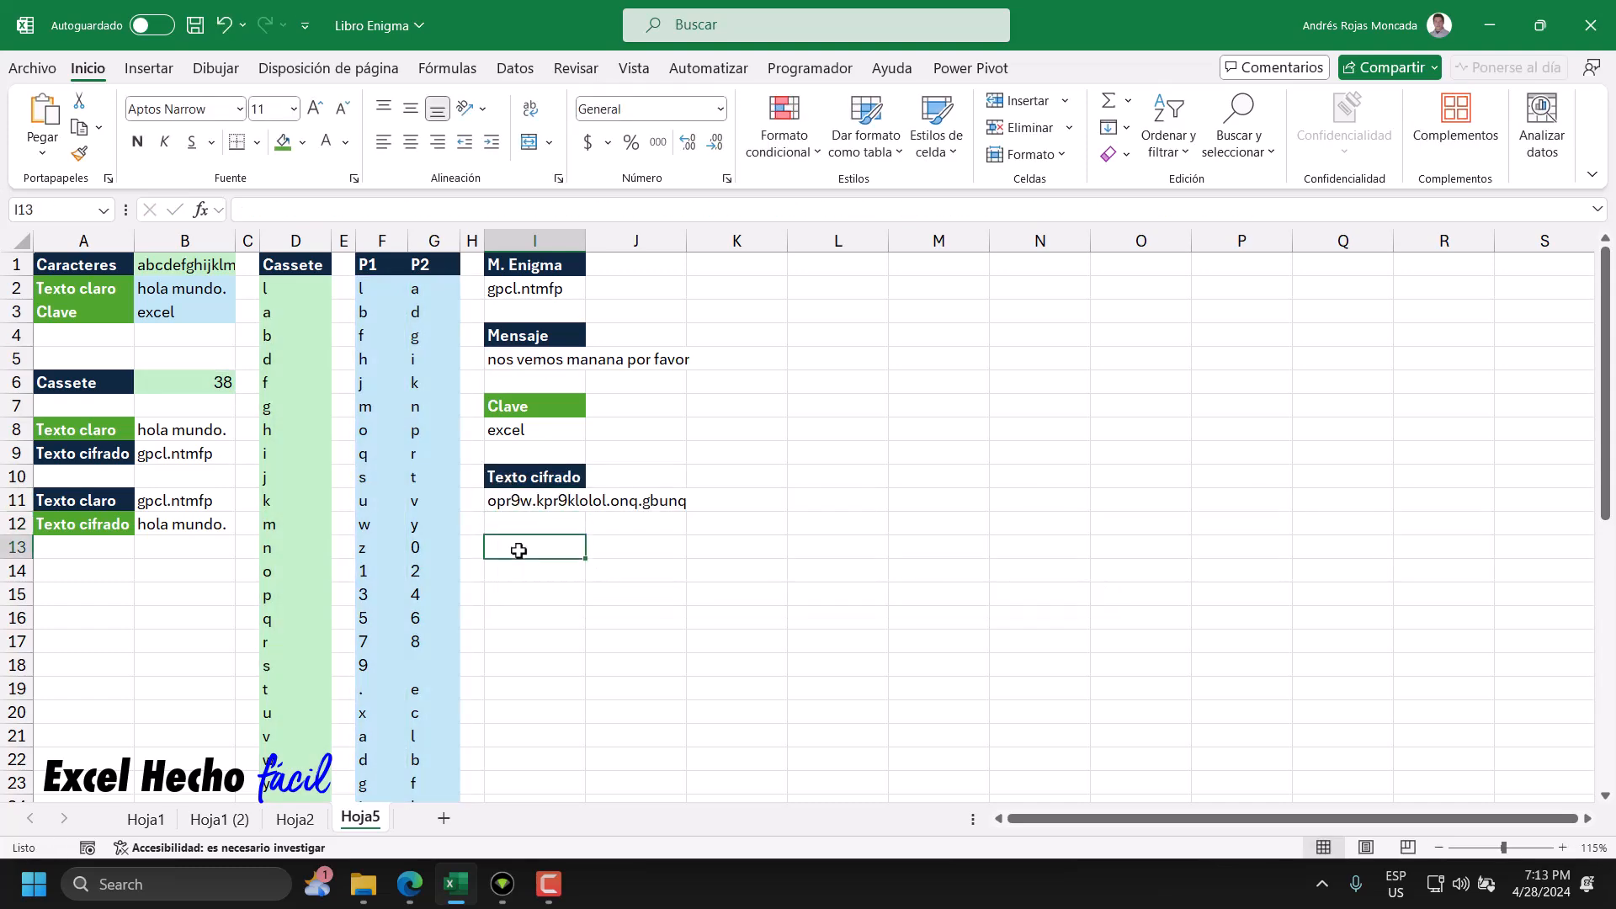
pyautogui.click(127, 523)
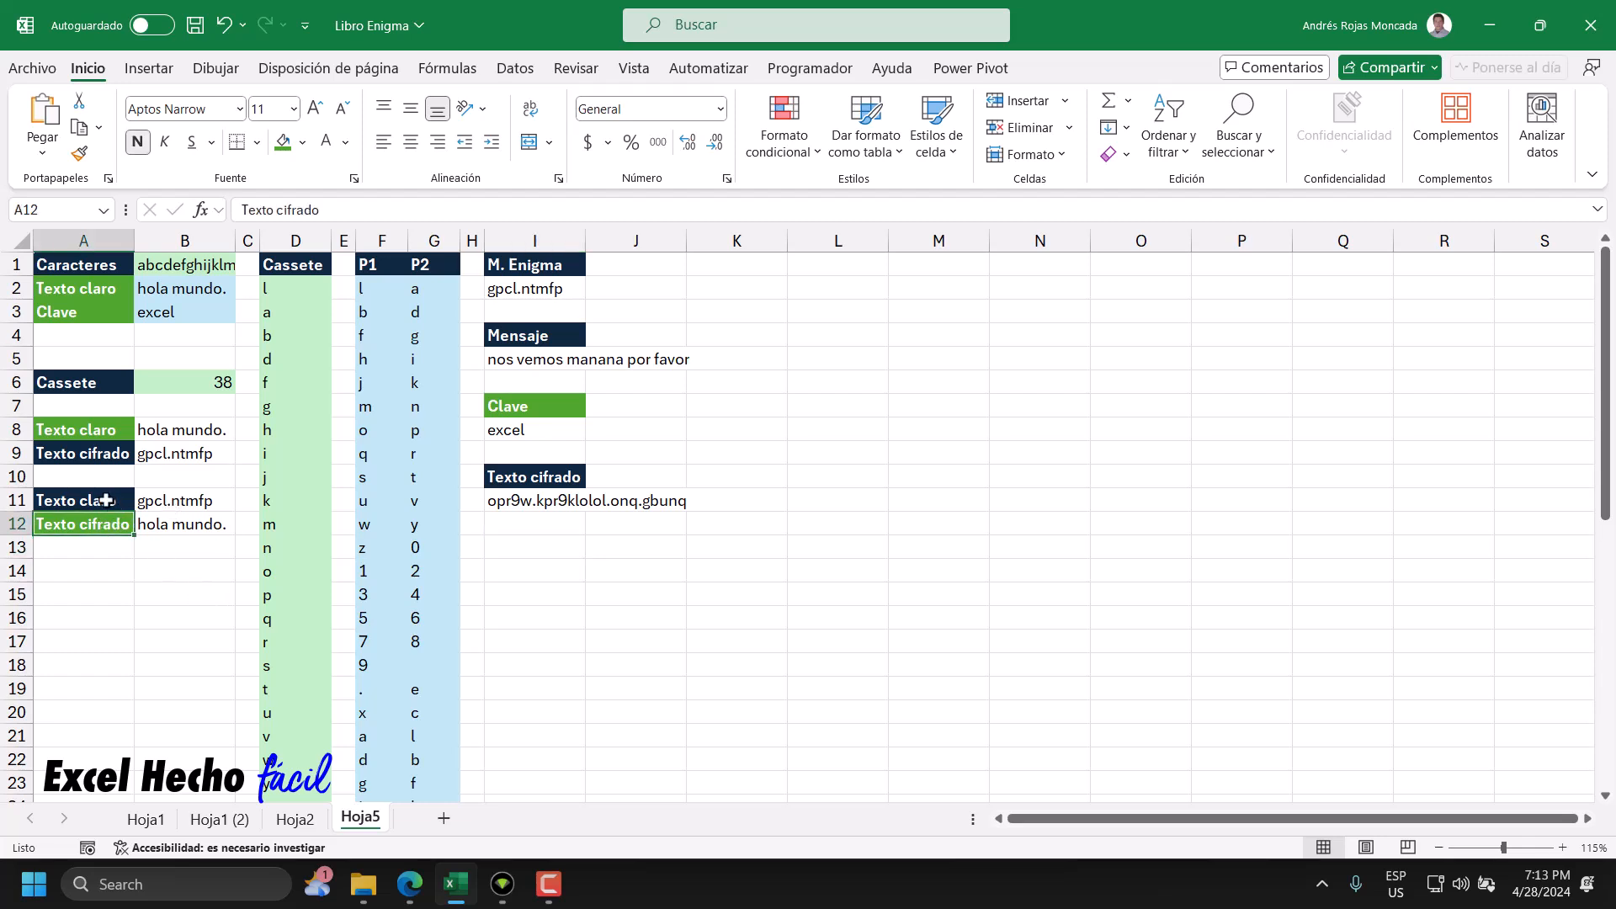
pyautogui.click(104, 499)
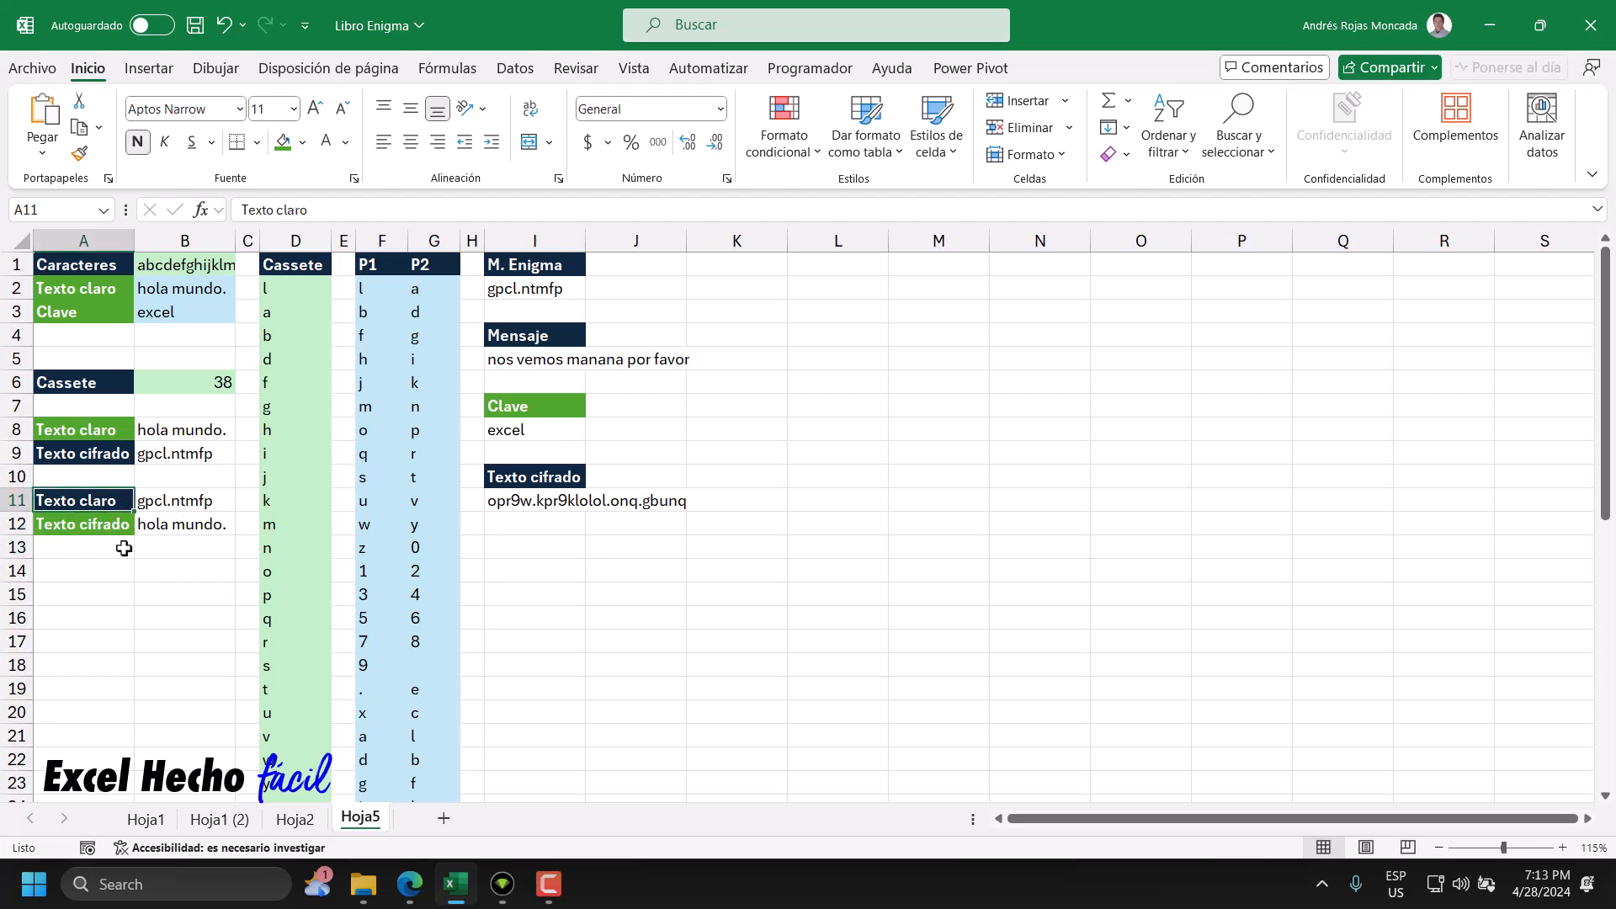
pyautogui.hotkey('ctrl', 'c')
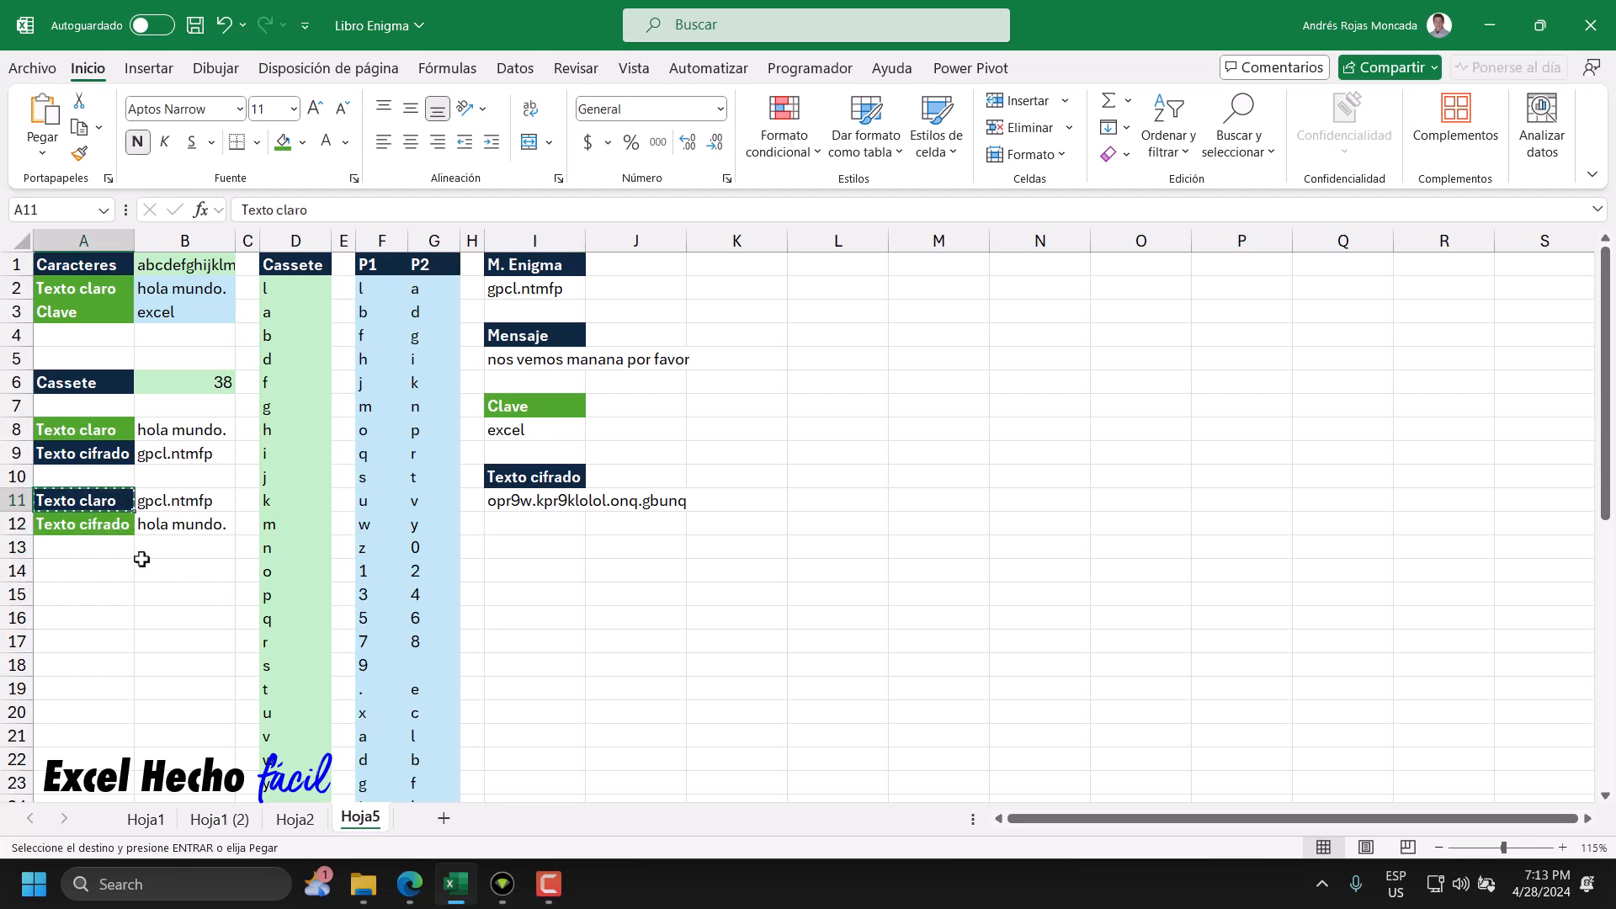
pyautogui.click(533, 552)
pyautogui.hotkey('ctrl', 'v')
pyautogui.press('Escape')
# - Apply the green formatting of the Clave label in I7 to the Texto claro label in I13
pyautogui.click(522, 407)
pyautogui.click(79, 153)
pyautogui.click(552, 549)
# - Copy the text of the Enigma formula from B9 into I14, below the new Texto claro label
pyautogui.click(546, 567)
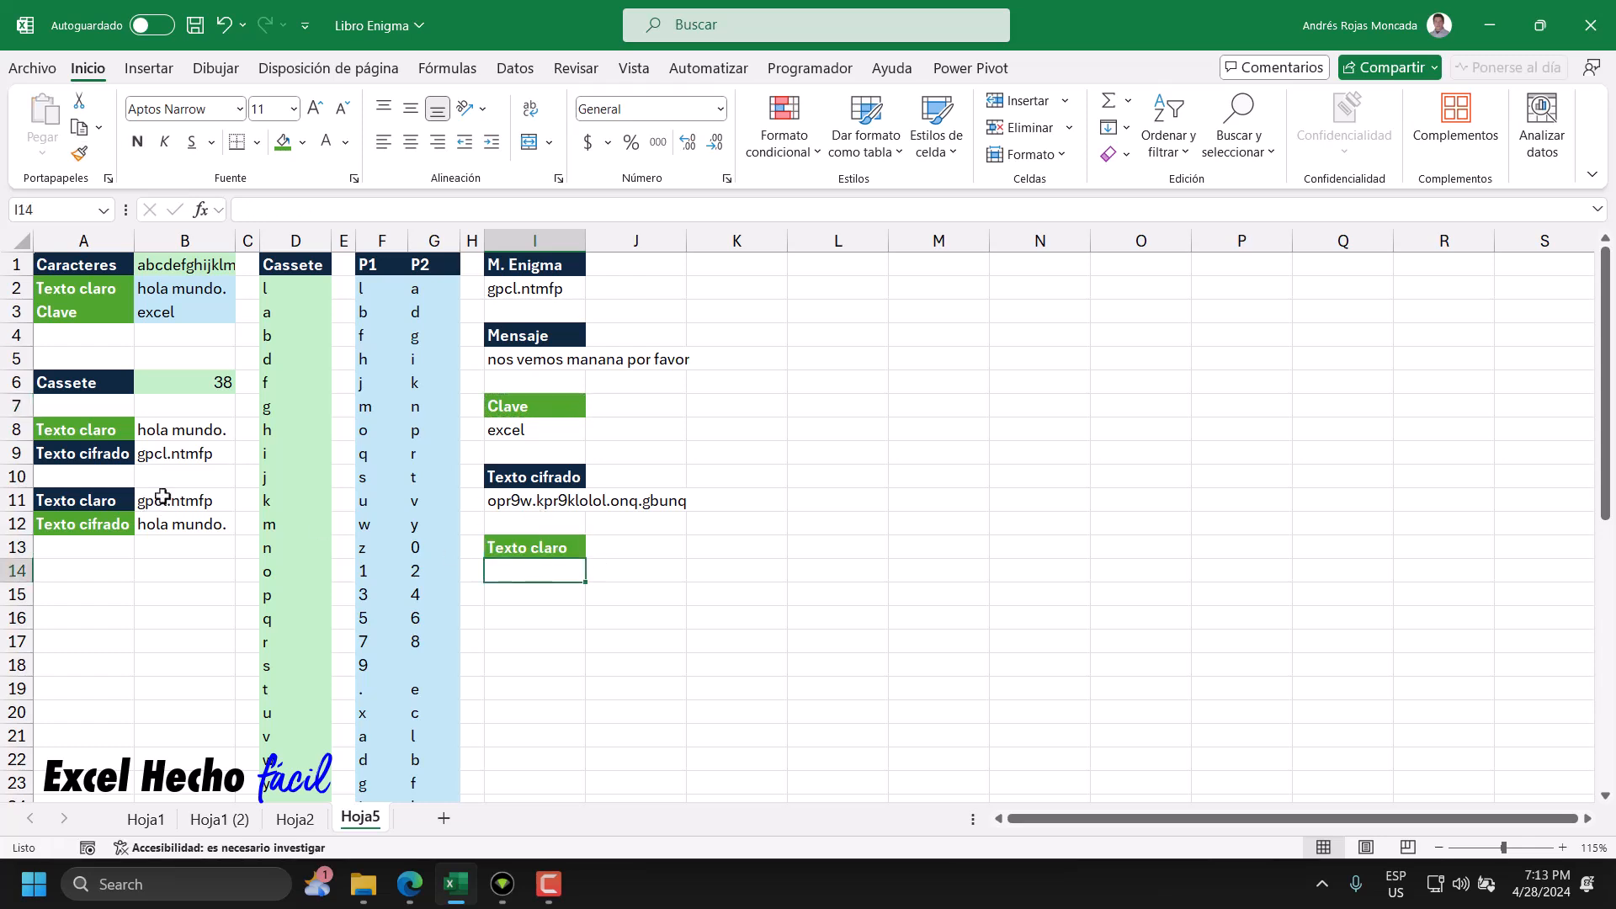
pyautogui.doubleClick(164, 454)
pyautogui.moveTo(265, 528); pyautogui.dragTo(139, 452)
pyautogui.hotkey('ctrl', 'c')
pyautogui.press('Escape')
pyautogui.doubleClick(557, 571)
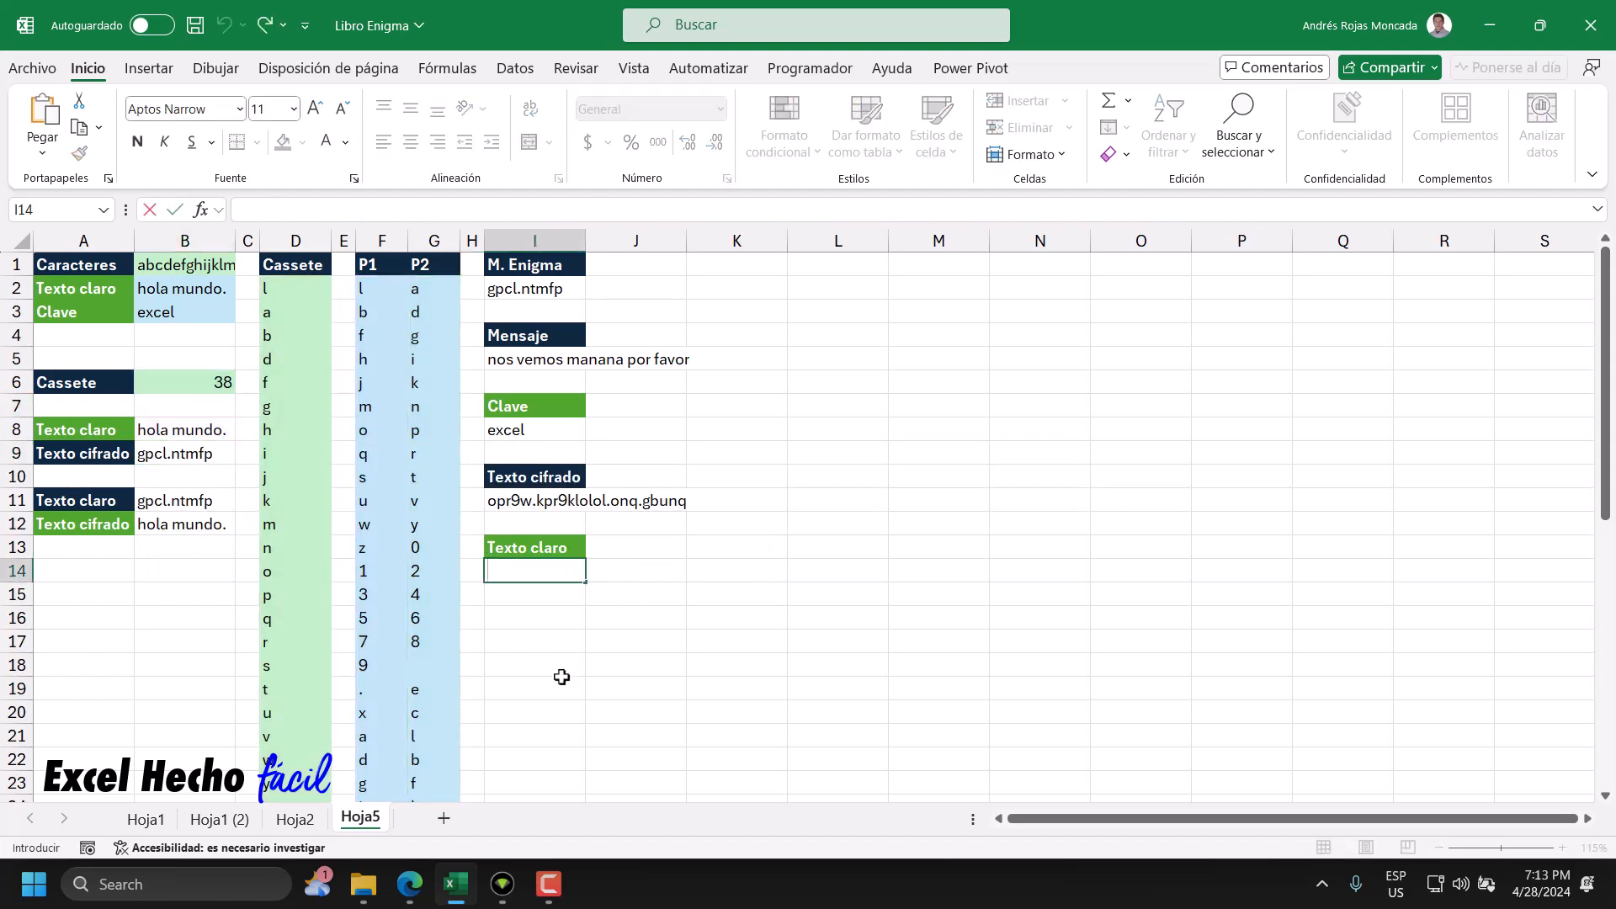
pyautogui.hotkey('ctrl', 'v')
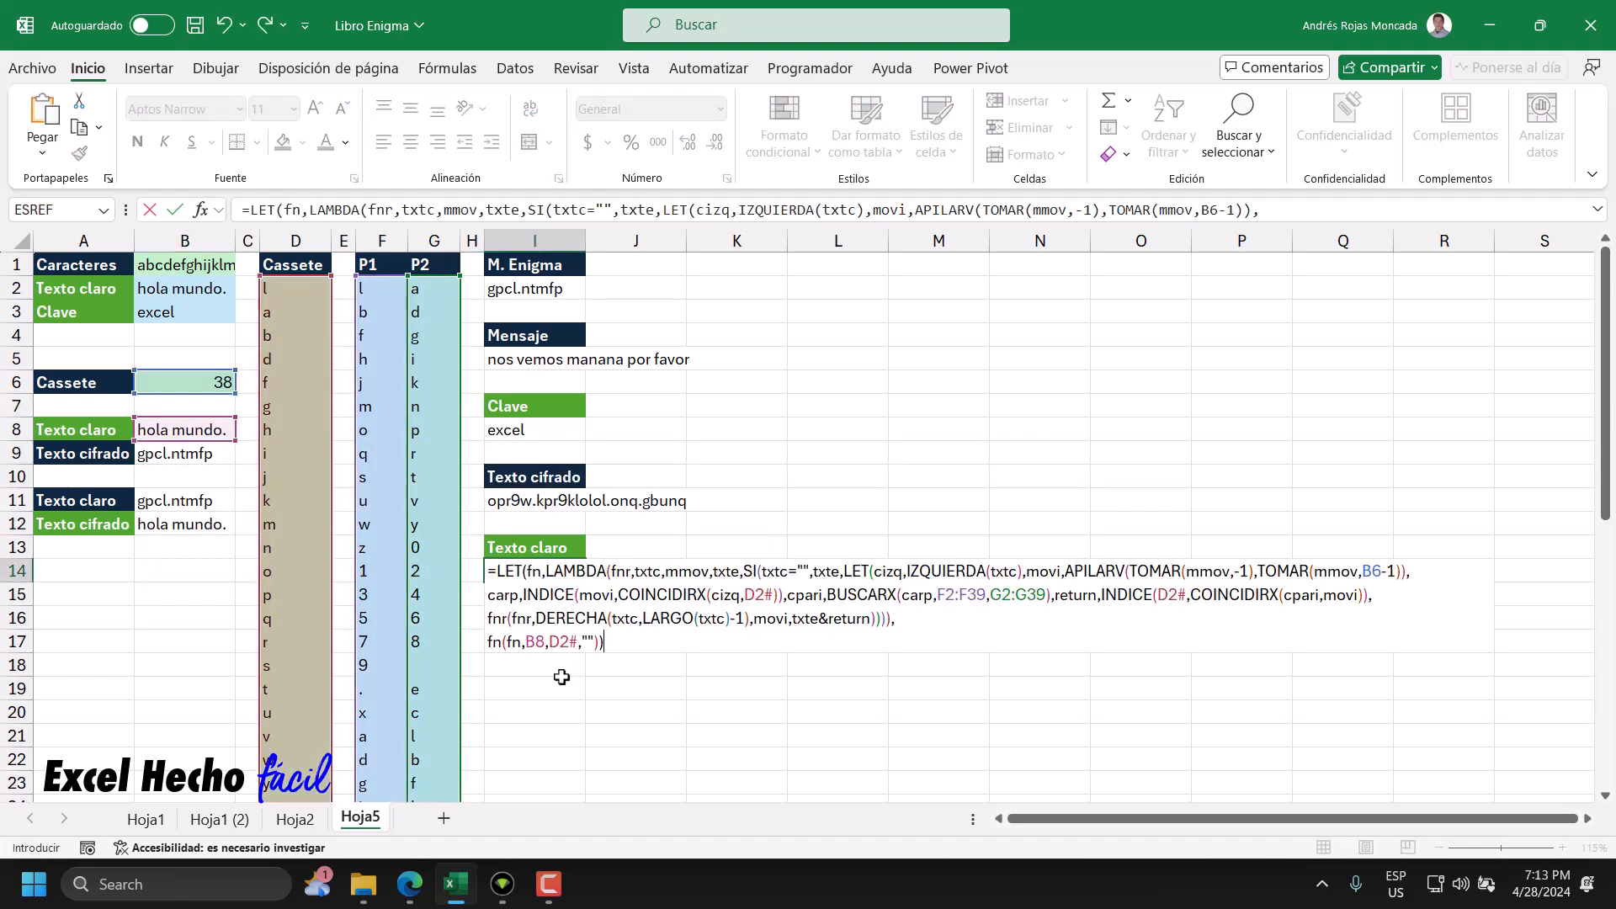
# - Point the text argument of the I14 formula to the cipher text in I11 and enter the formula
pyautogui.doubleClick(543, 642)
pyautogui.click(528, 500)
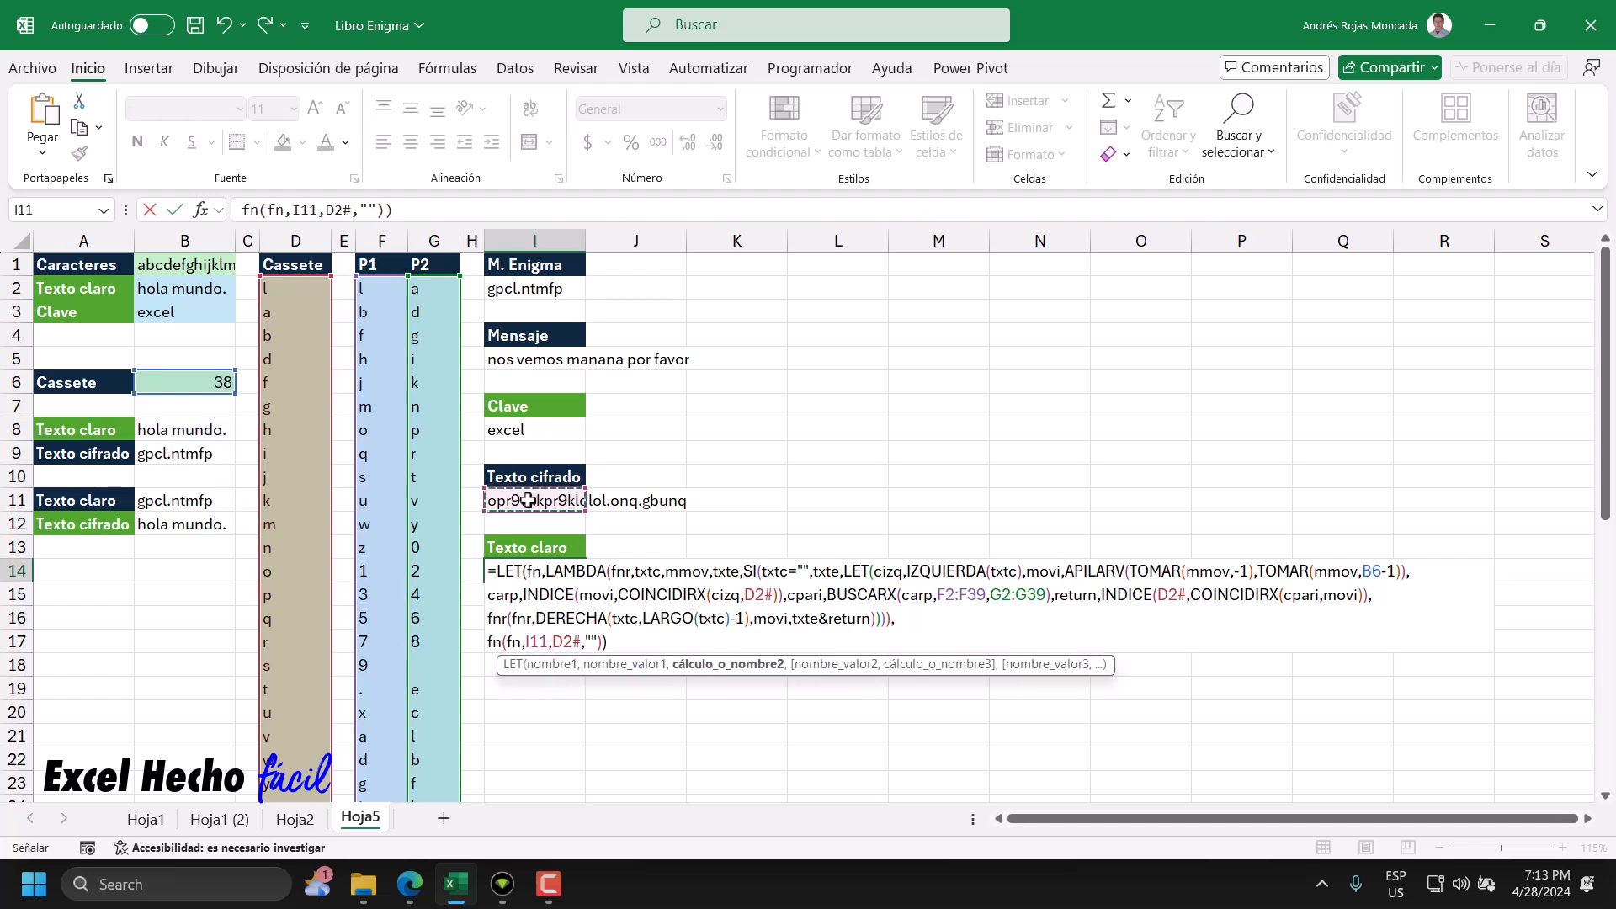
pyautogui.press('Return')
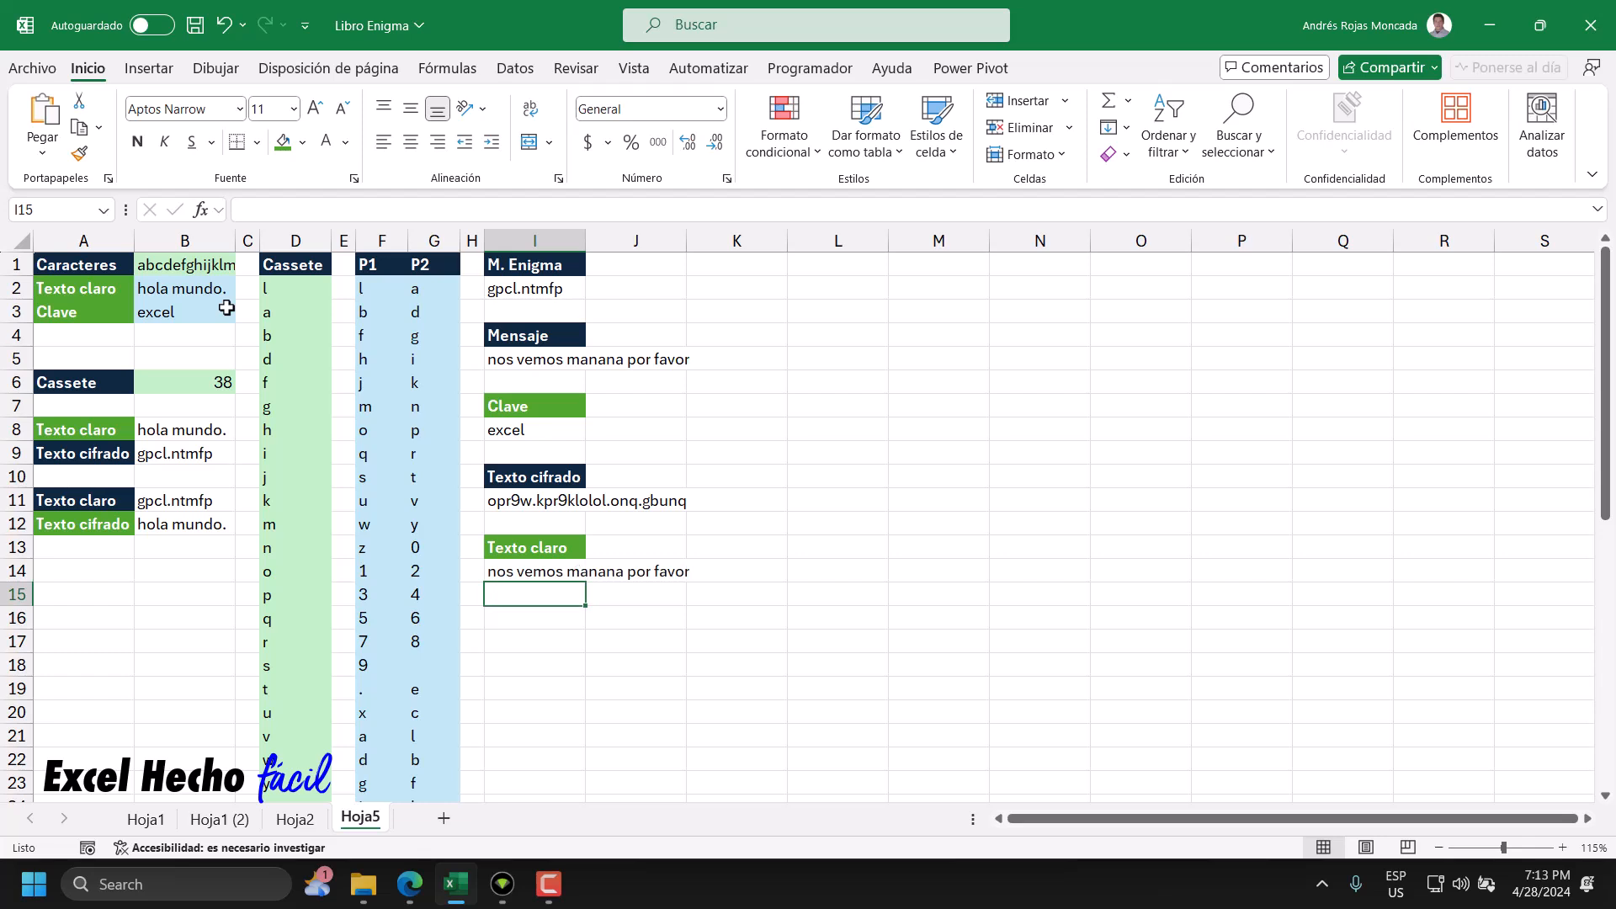
pyautogui.click(537, 618)
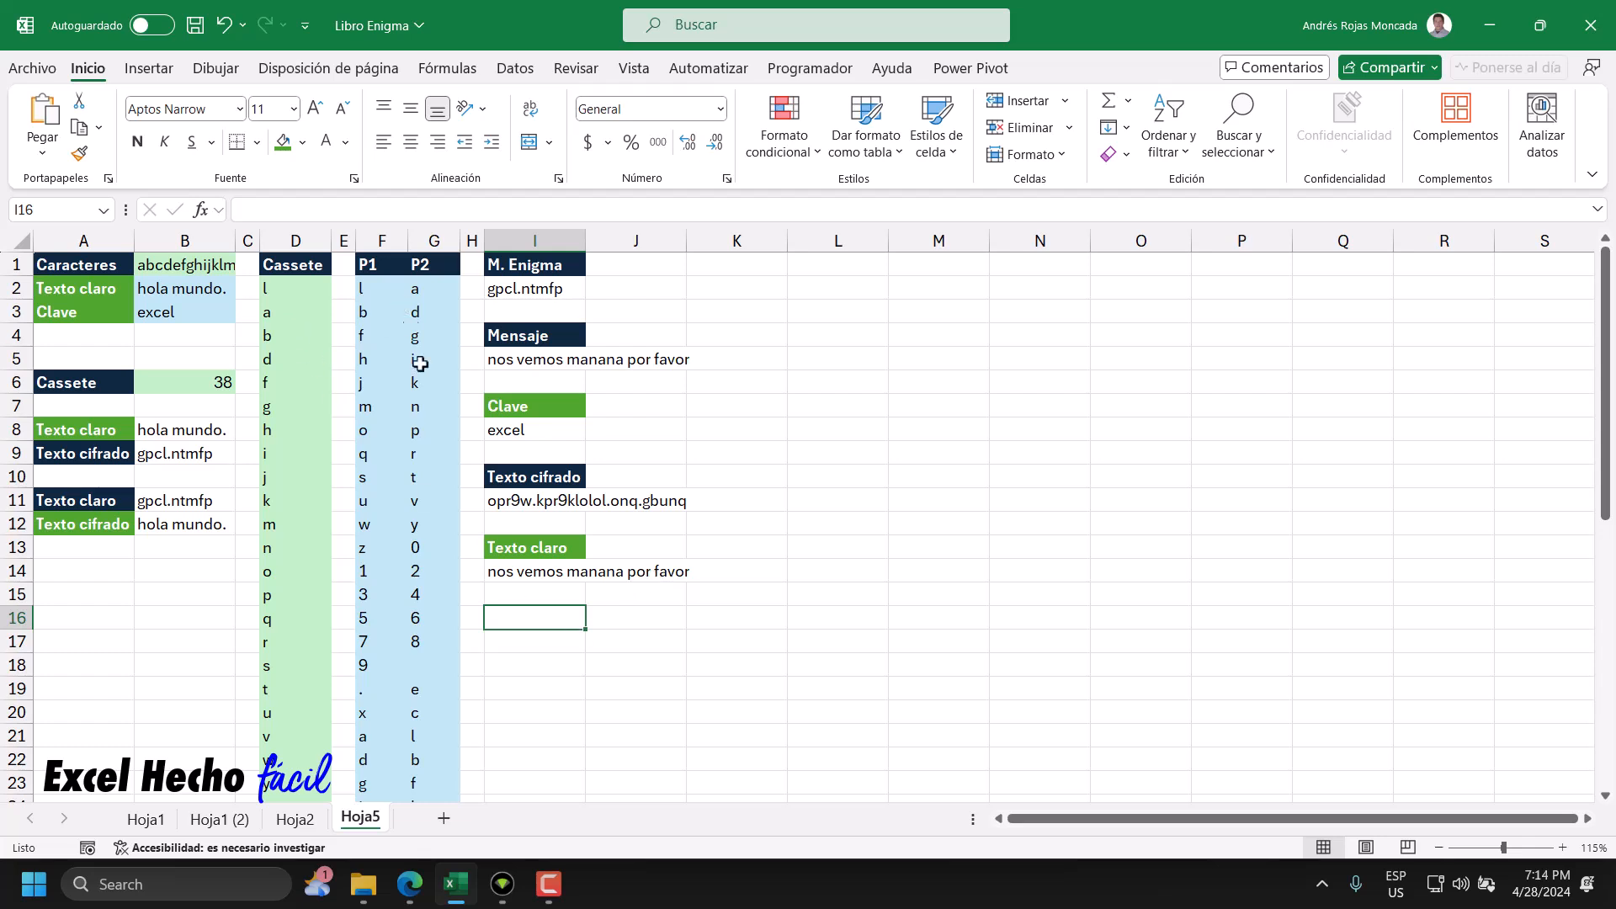
# - Copy the text of the all-in-one LET formula from F11 of sheet Hoja1 (2) into L1 of Hoja5
pyautogui.click(308, 822)
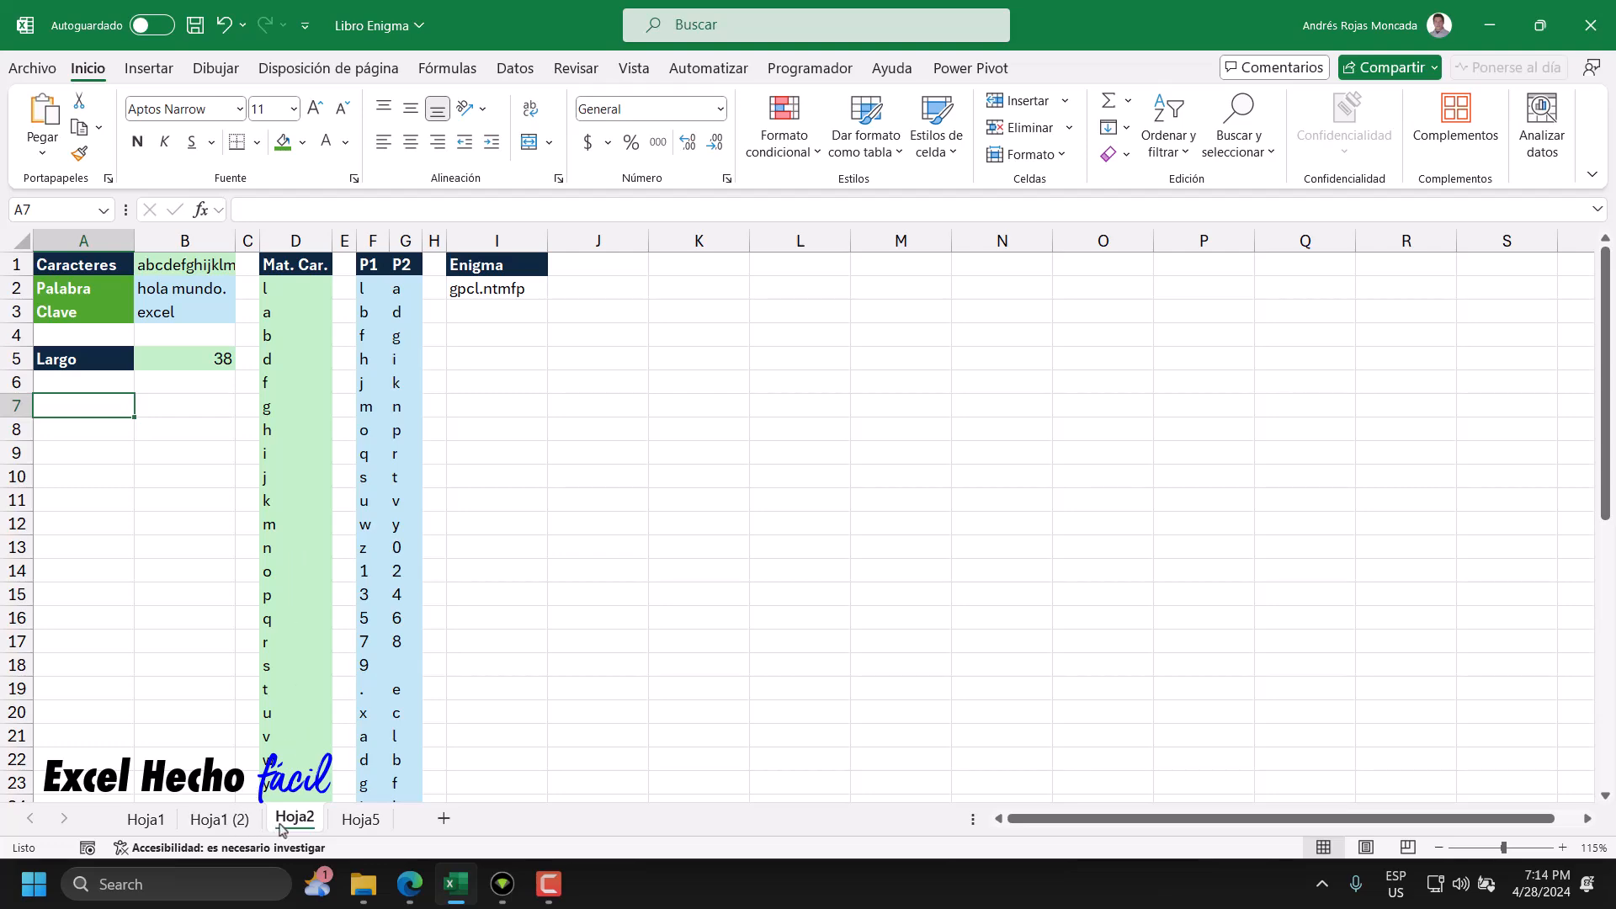
pyautogui.click(221, 819)
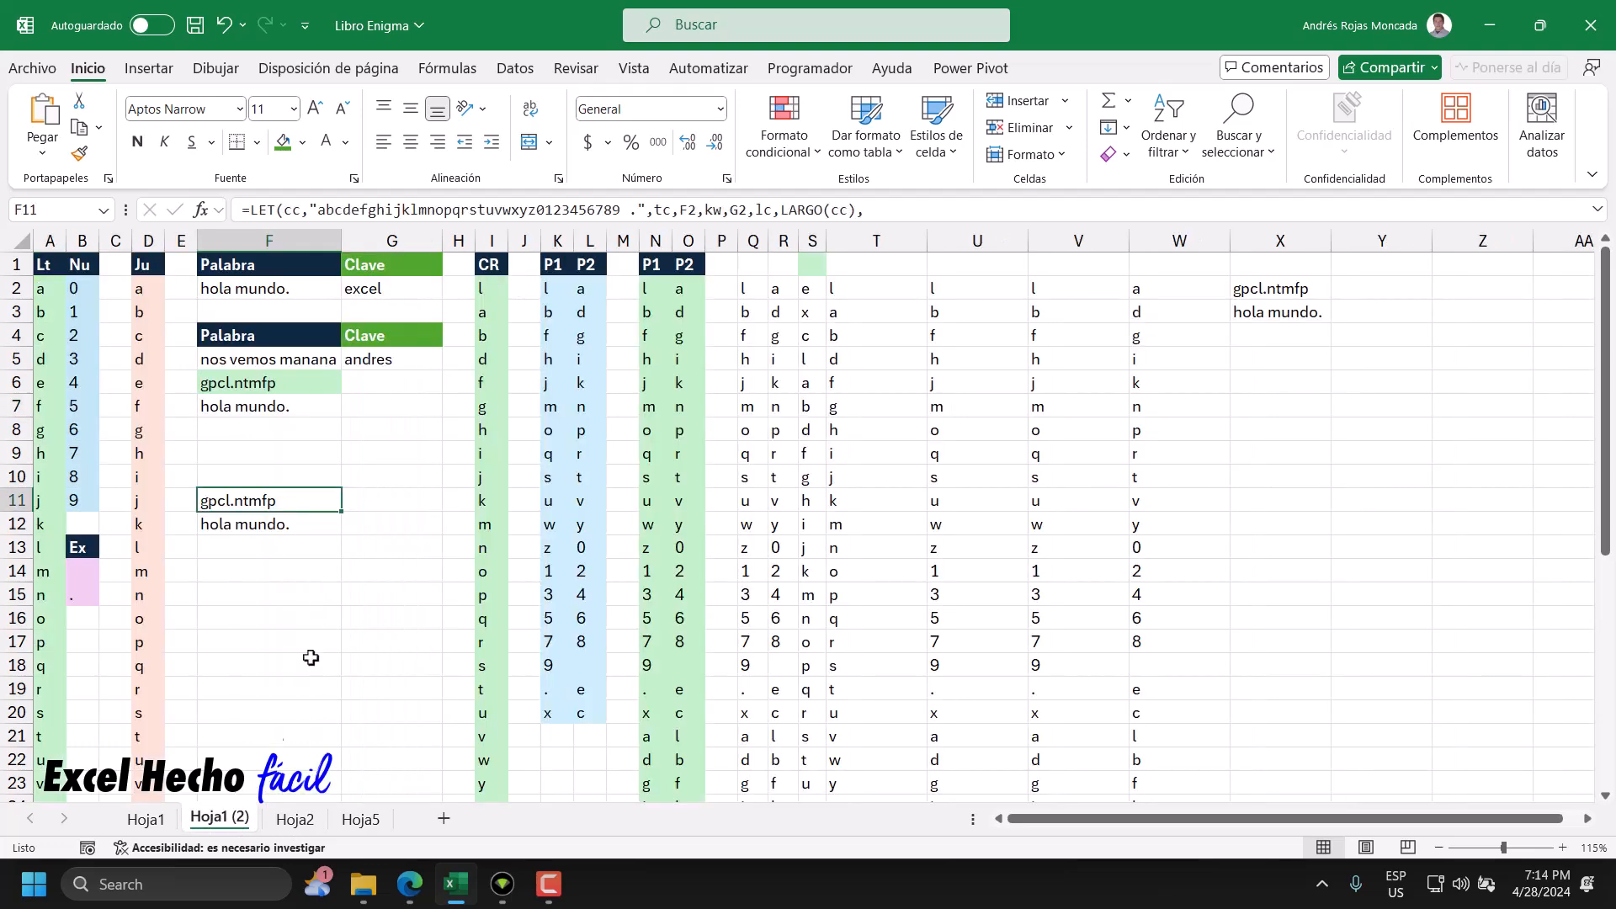
pyautogui.doubleClick(295, 505)
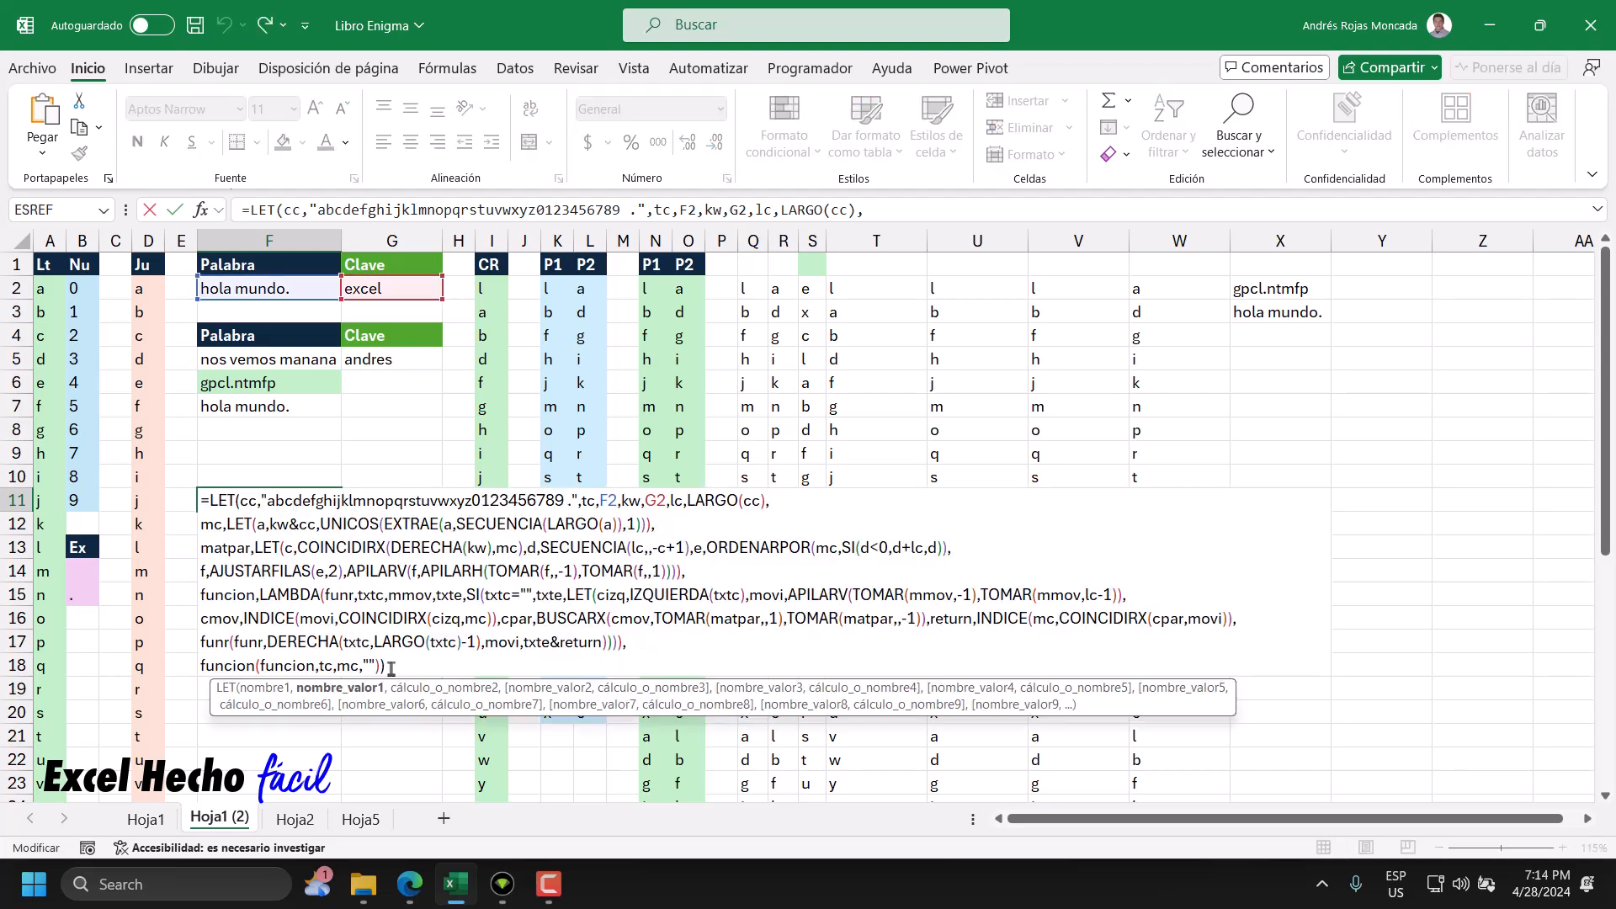
pyautogui.moveTo(399, 667); pyautogui.dragTo(152, 448)
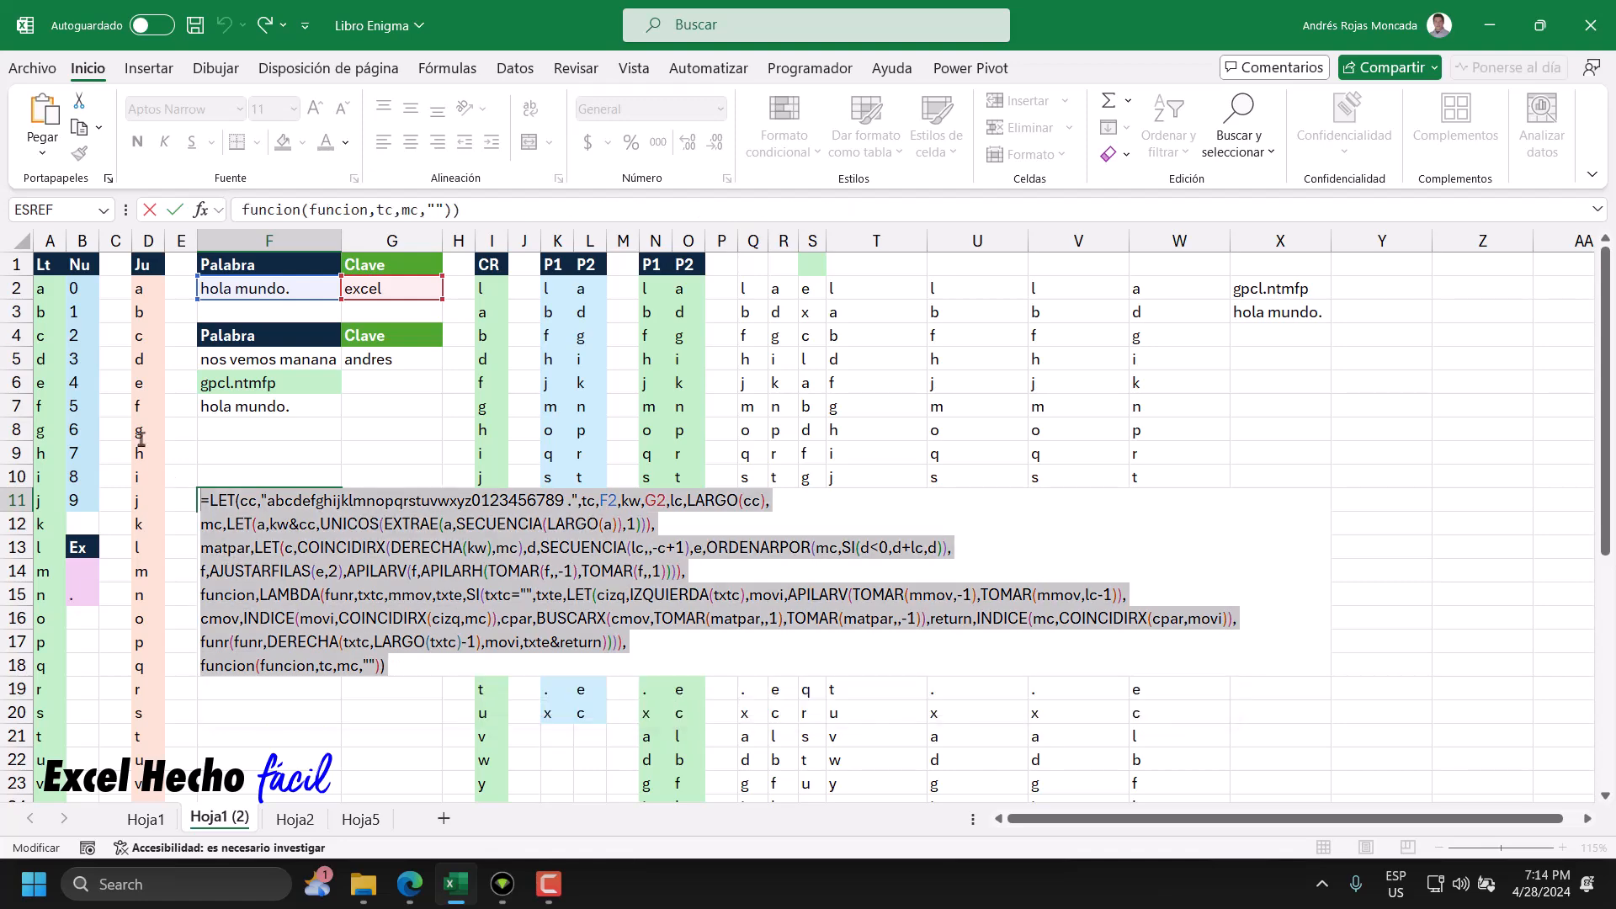
pyautogui.press('Escape')
pyautogui.click(360, 819)
pyautogui.click(821, 265)
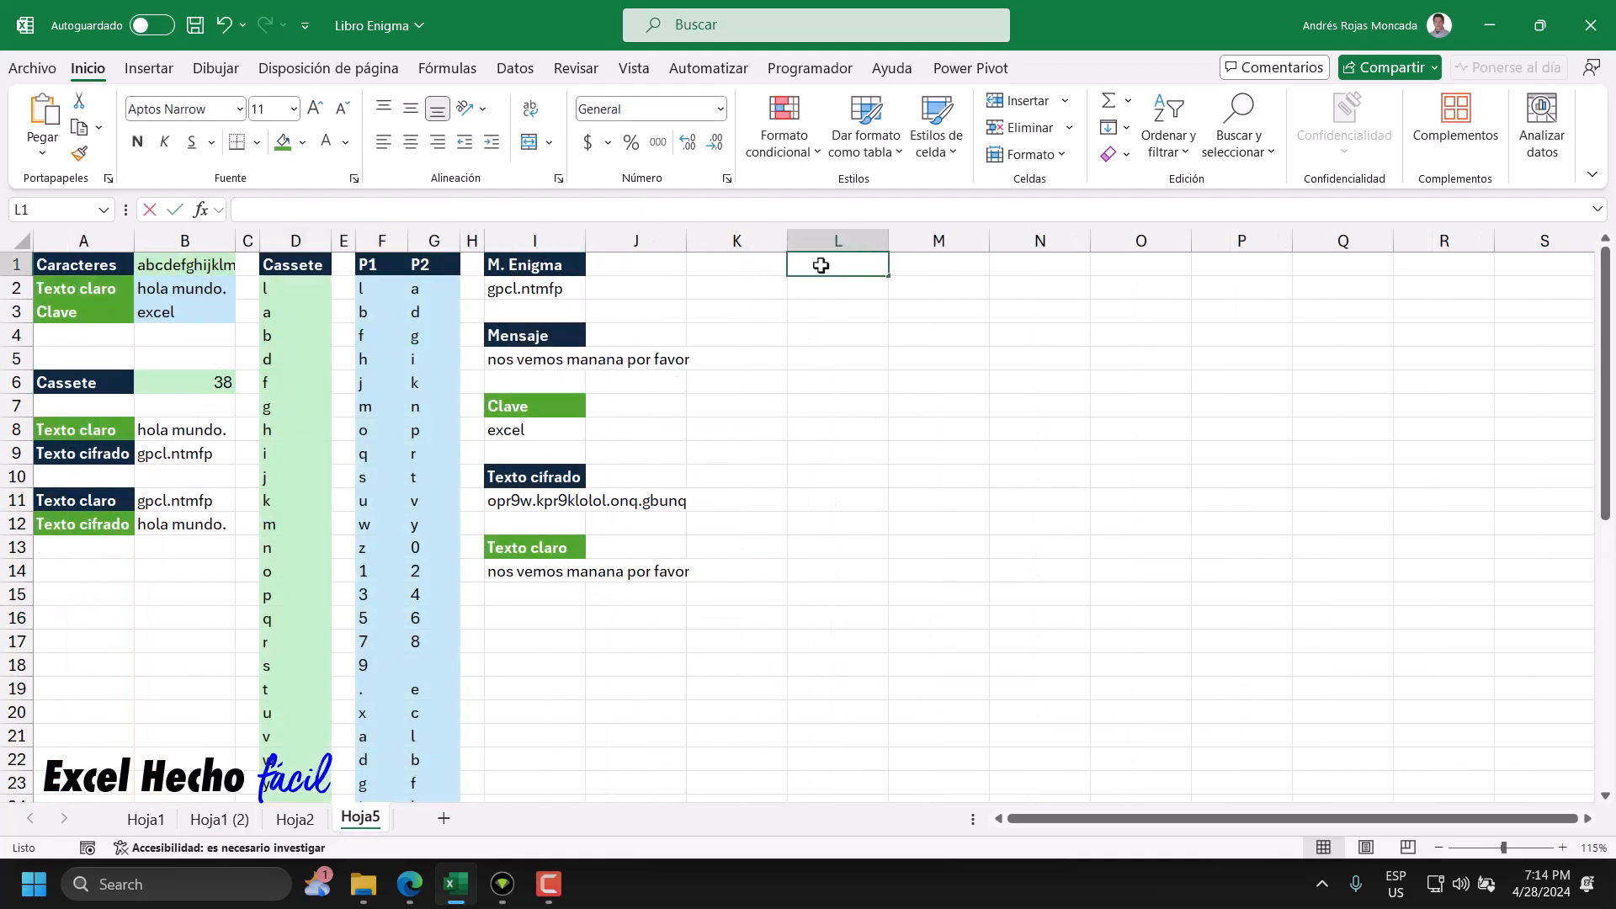
pyautogui.hotkey('ctrl', 'v')
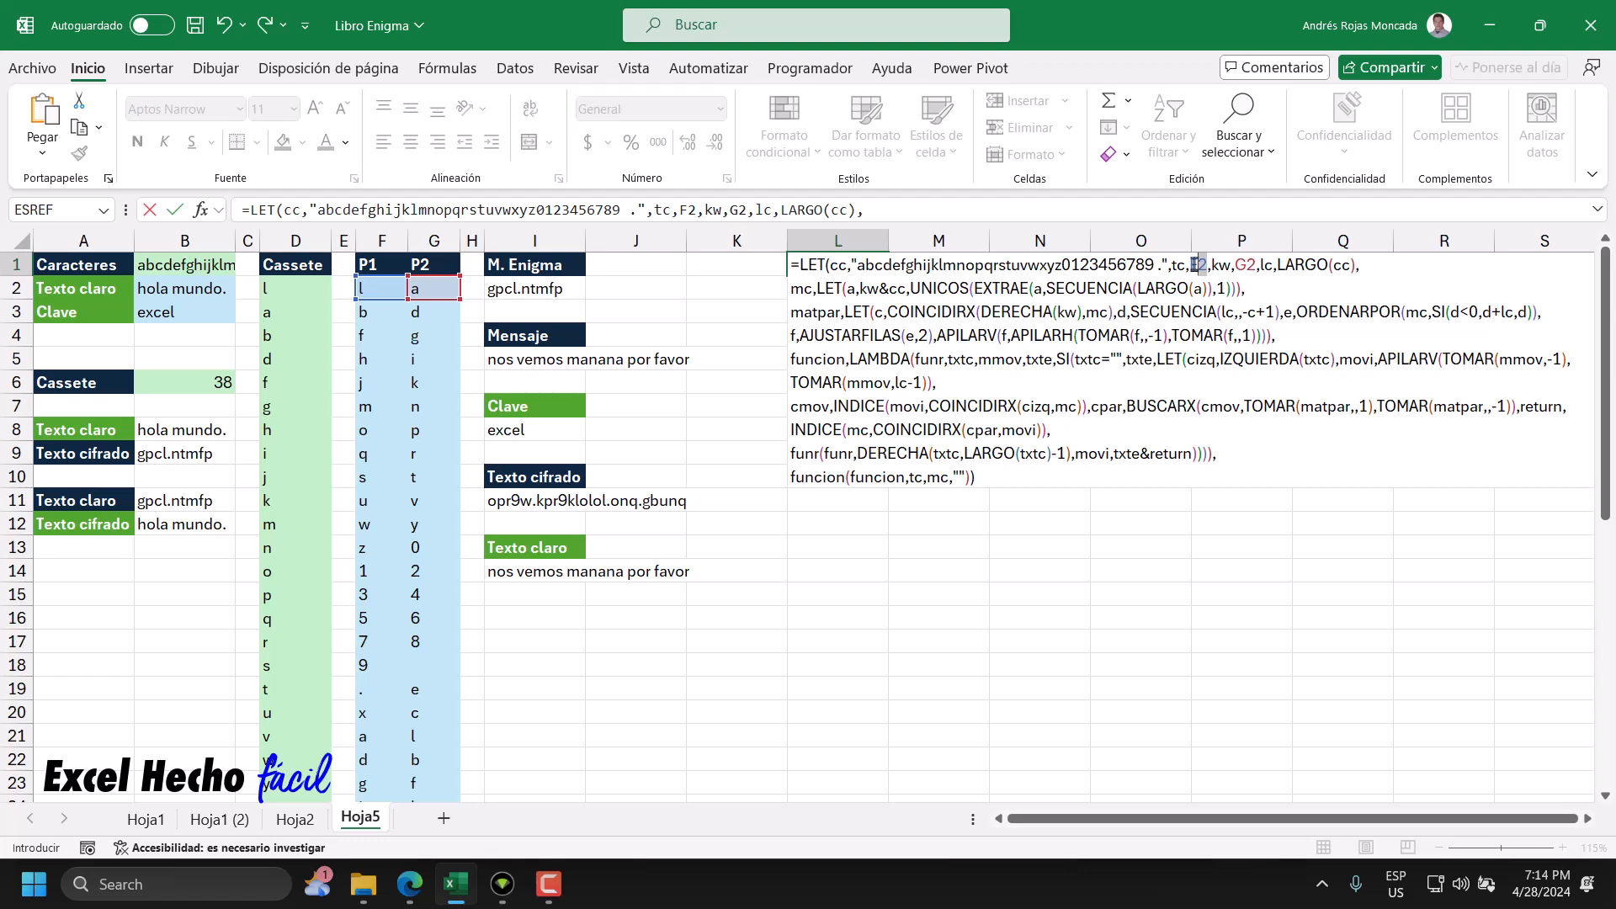
# - Set tc to B2 and kw to B3 in the L1 formula and enter it
pyautogui.click(178, 288)
pyautogui.moveTo(1257, 268); pyautogui.dragTo(1237, 267)
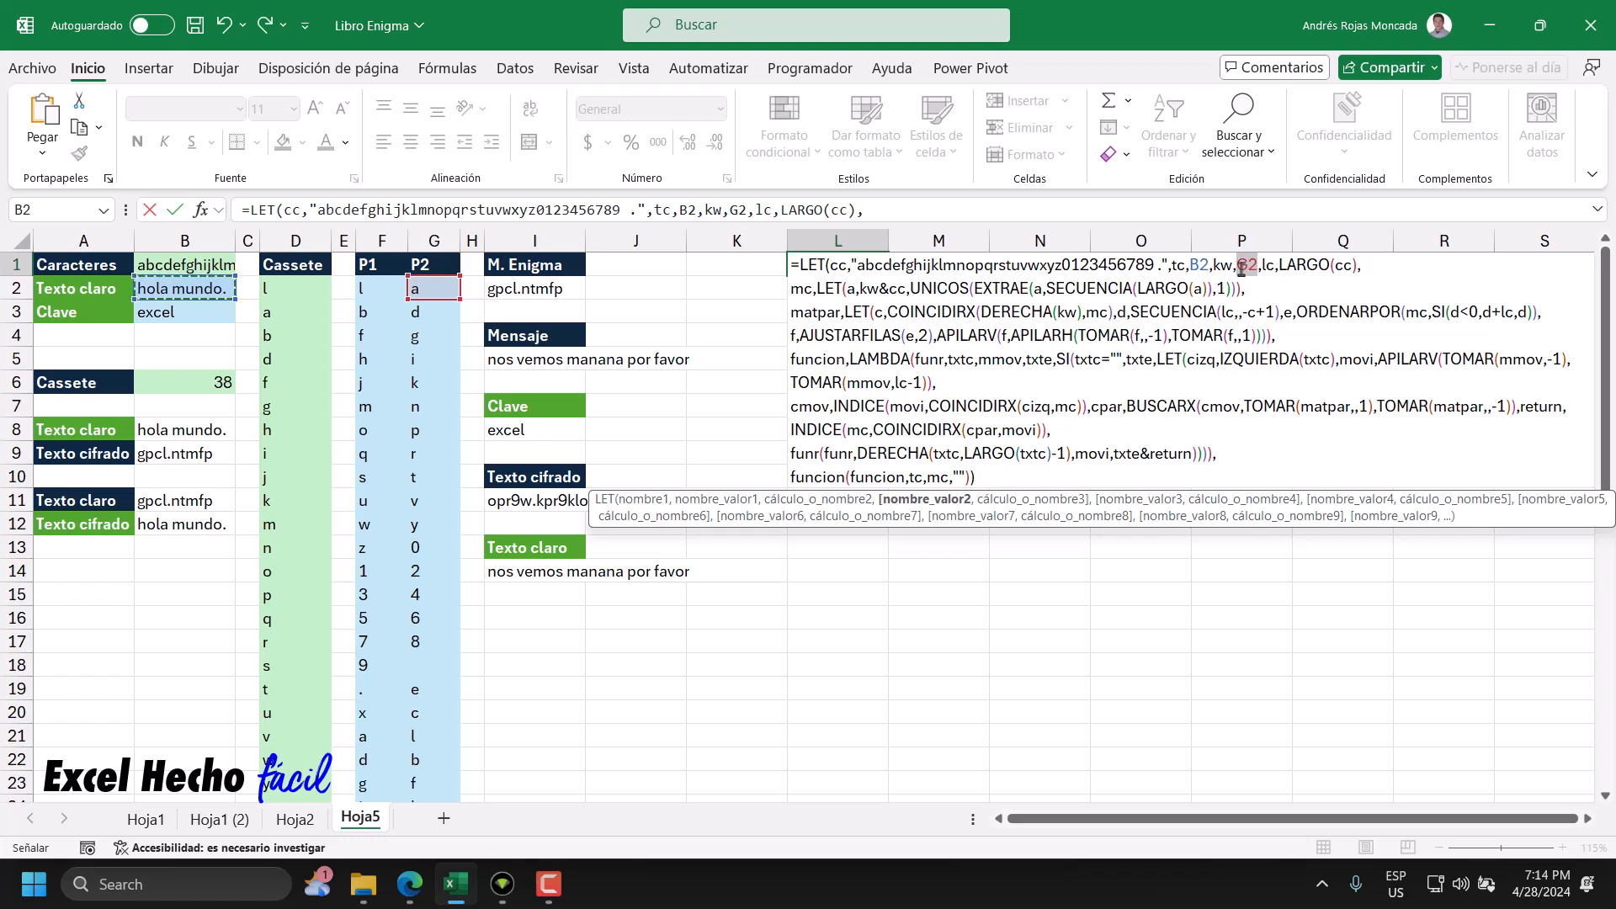
pyautogui.click(172, 312)
pyautogui.press('Return')
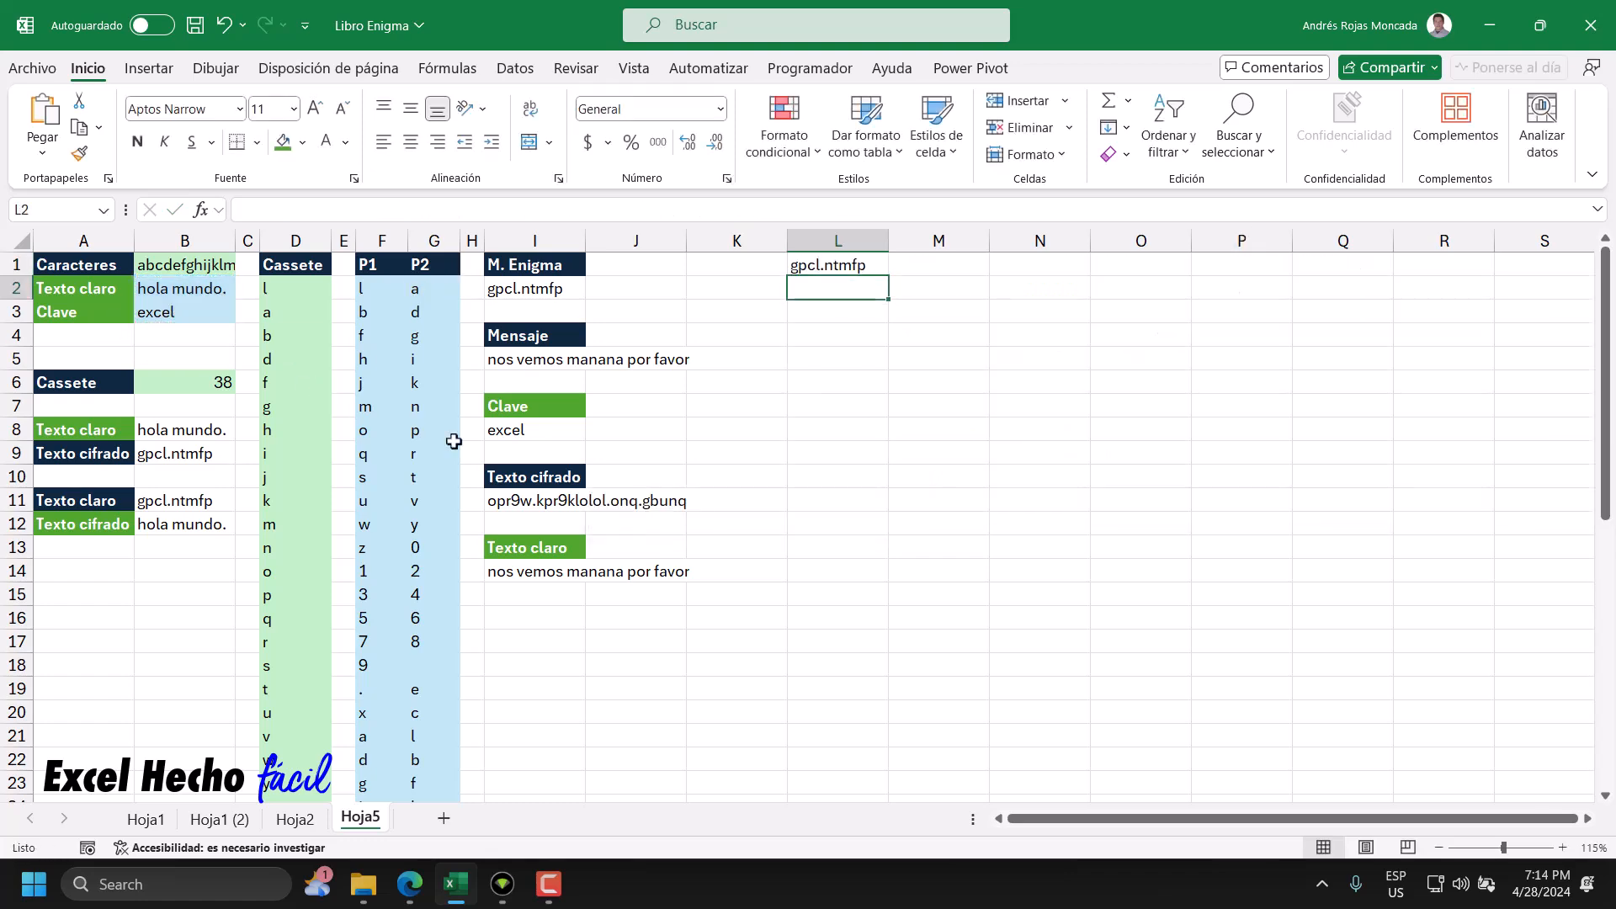
# - Move the LET formula from L1 to L5, in line with the message
pyautogui.click(824, 269)
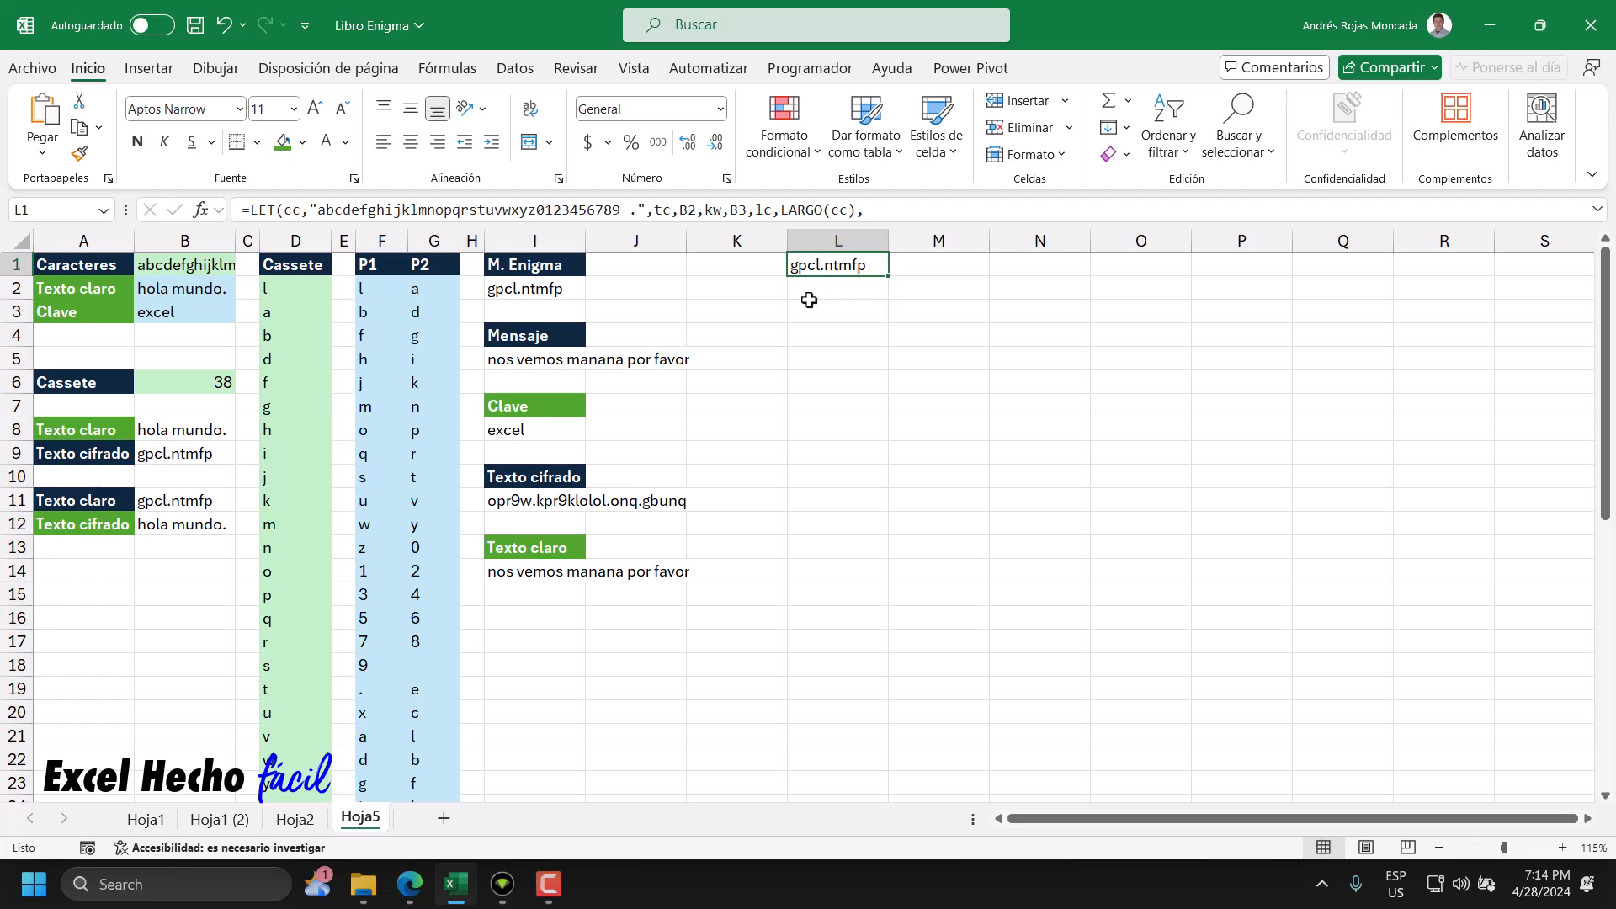
pyautogui.moveTo(829, 276); pyautogui.dragTo(830, 287)
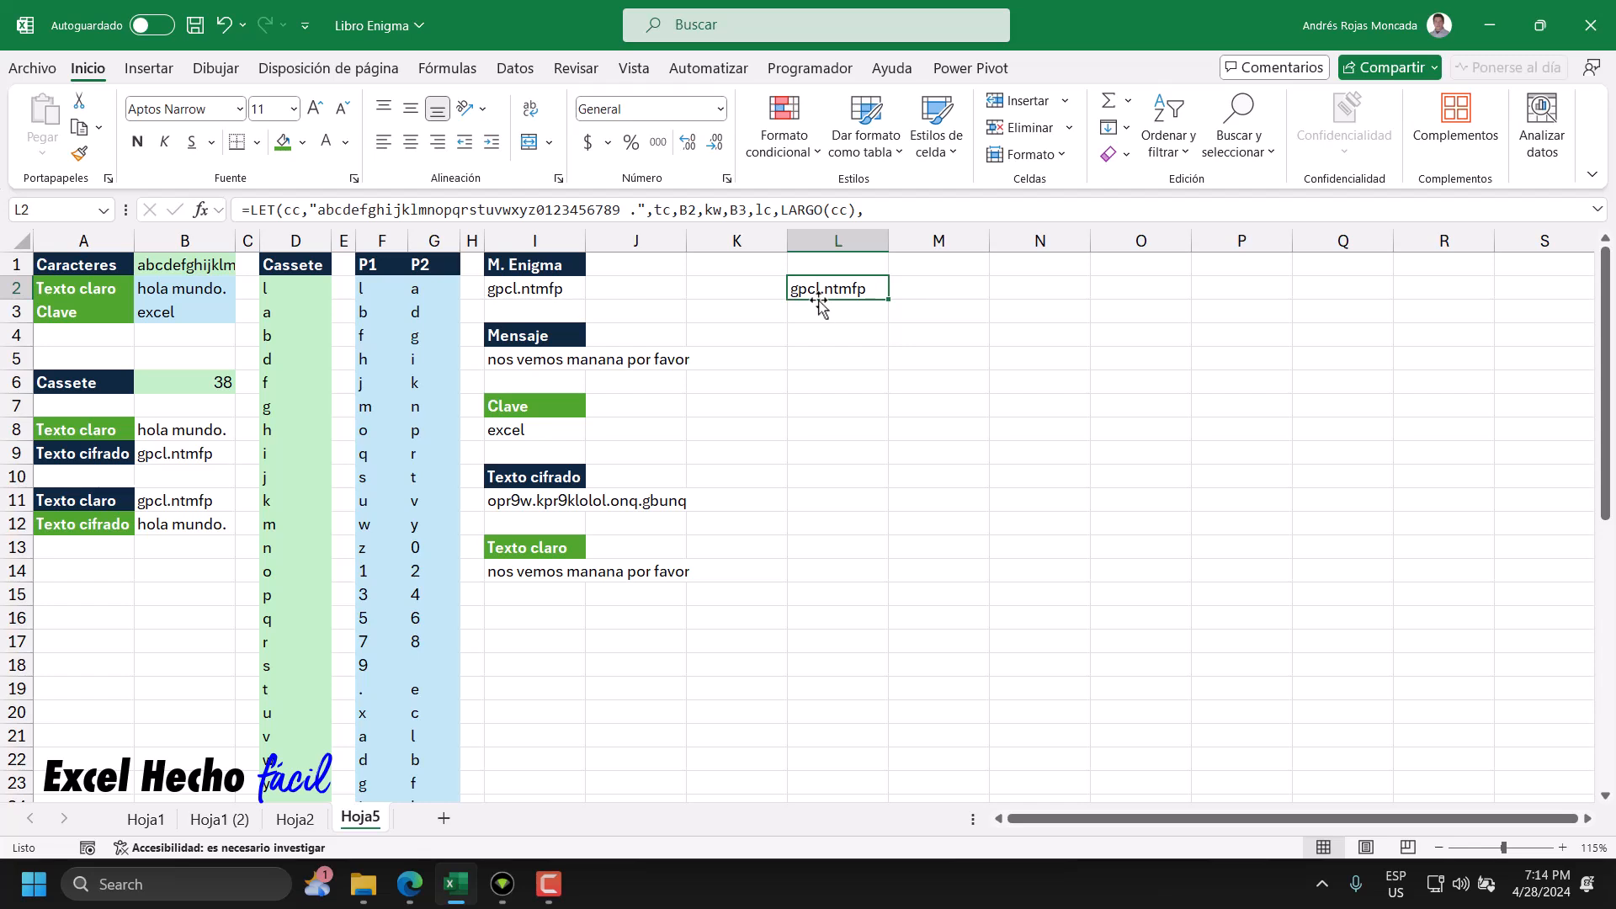
pyautogui.moveTo(818, 299); pyautogui.dragTo(783, 358)
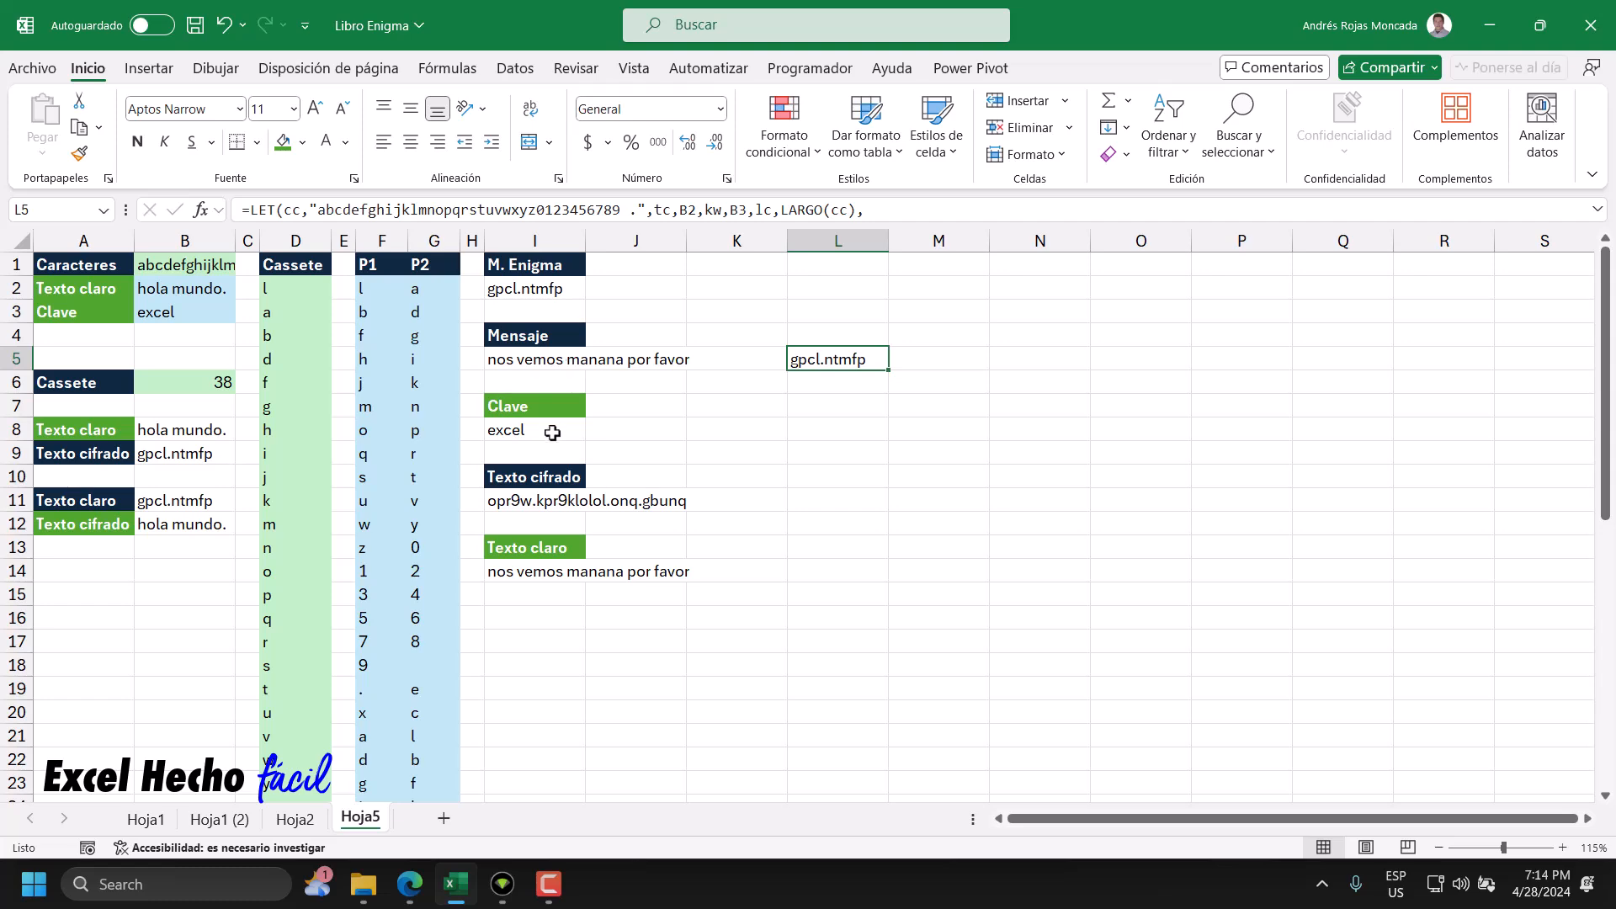
# - Set tc to the message in I5 and kw to the key in I8 in the L5 formula and enter it
pyautogui.doubleClick(829, 359)
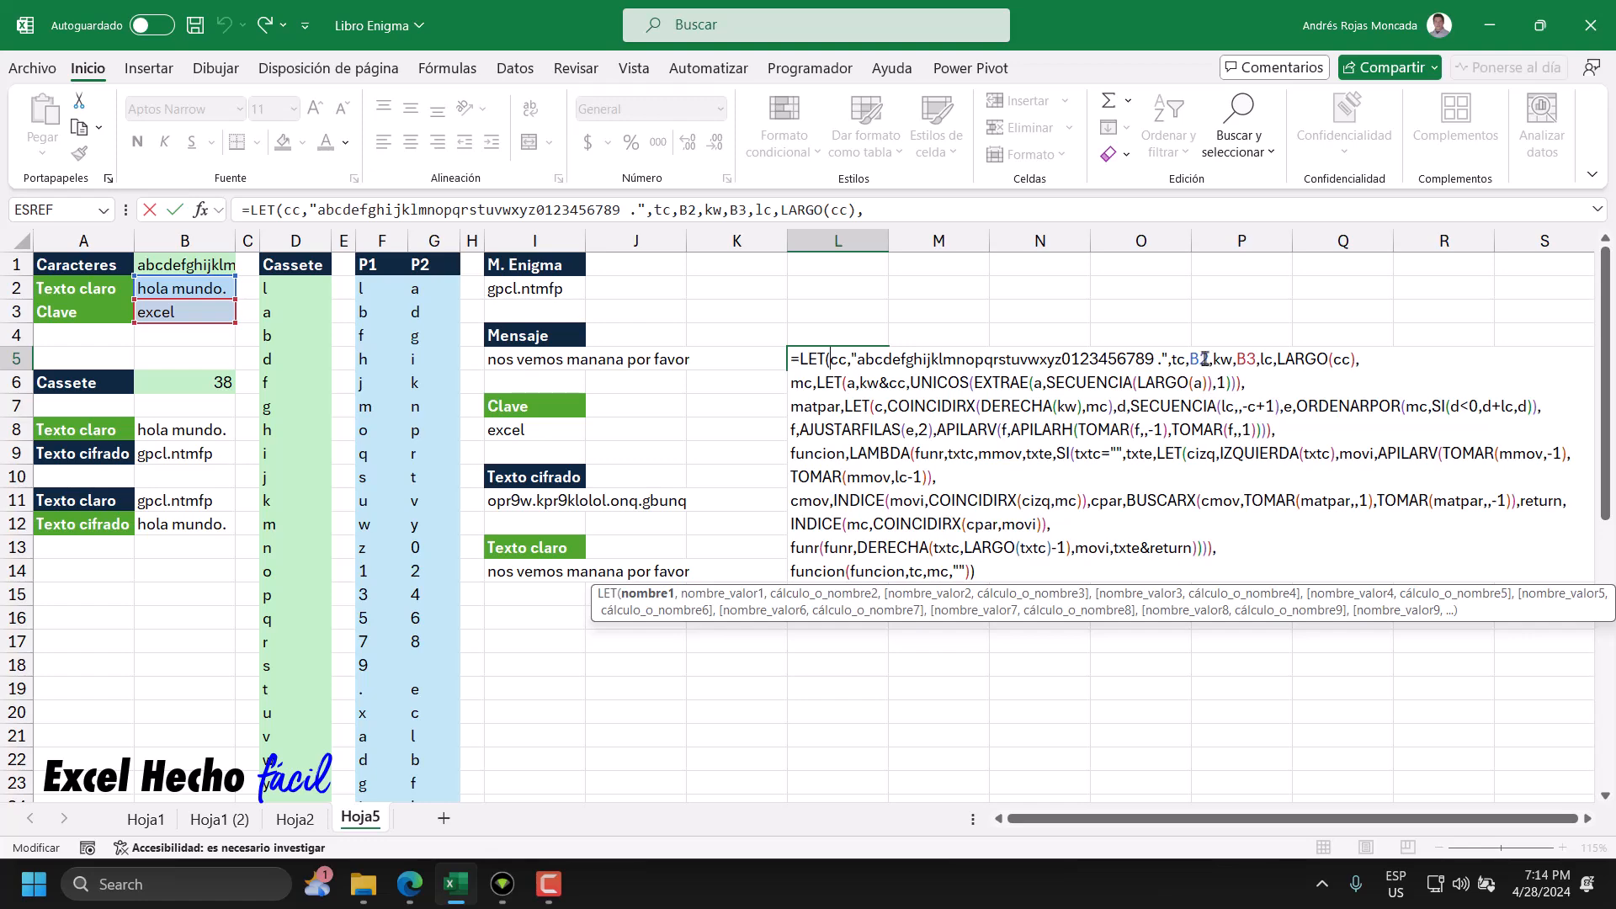
pyautogui.click(543, 360)
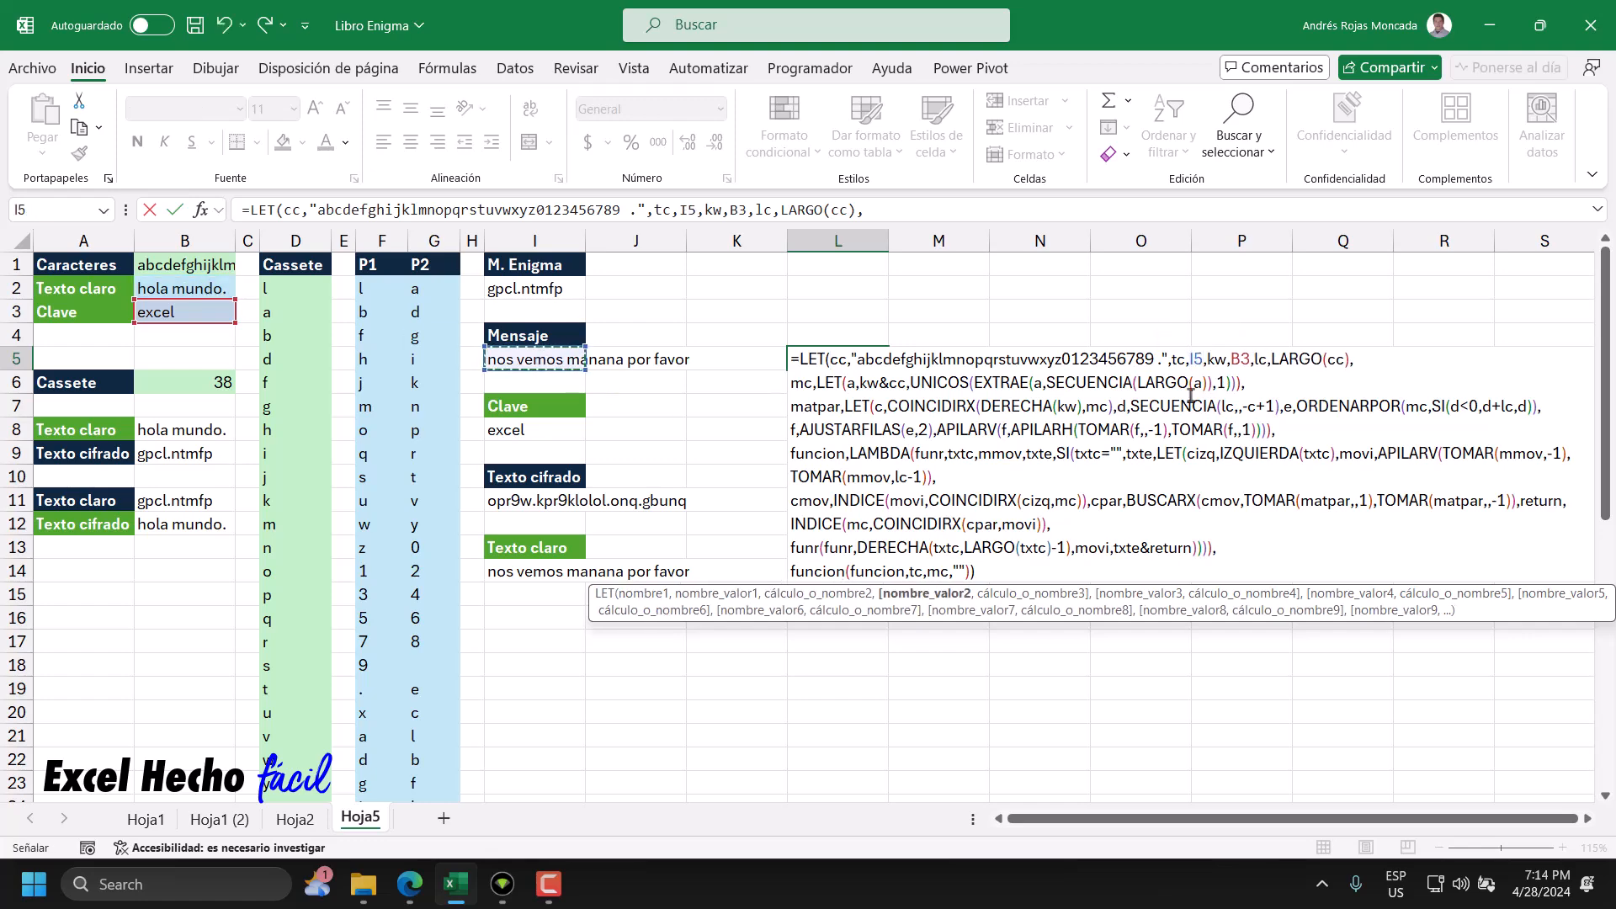
pyautogui.doubleClick(1240, 359)
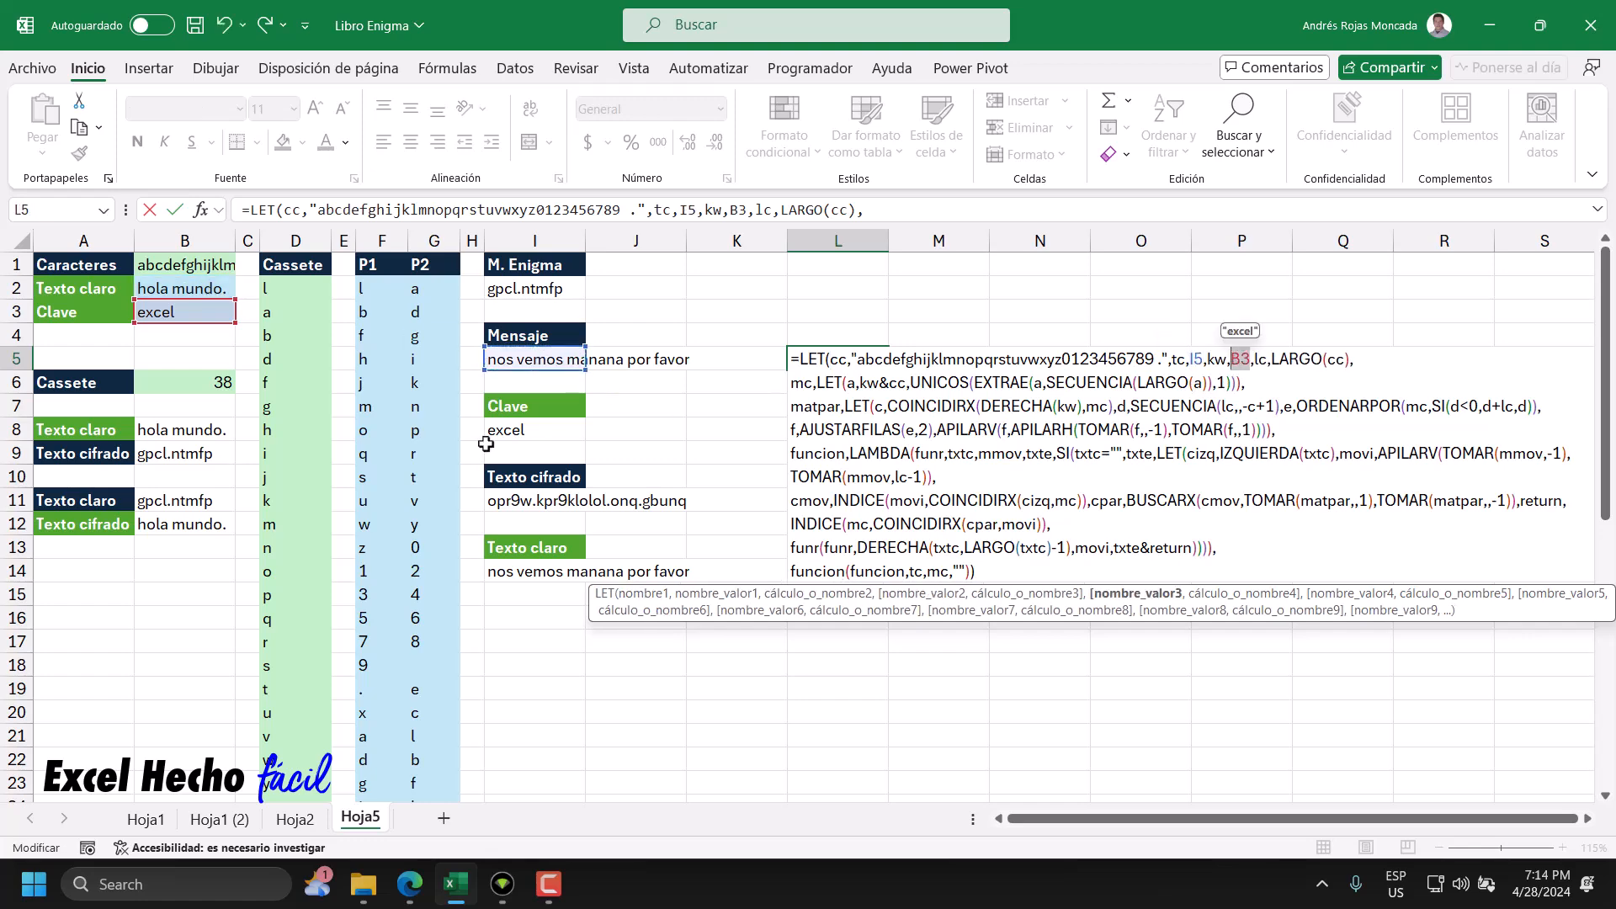
pyautogui.click(540, 430)
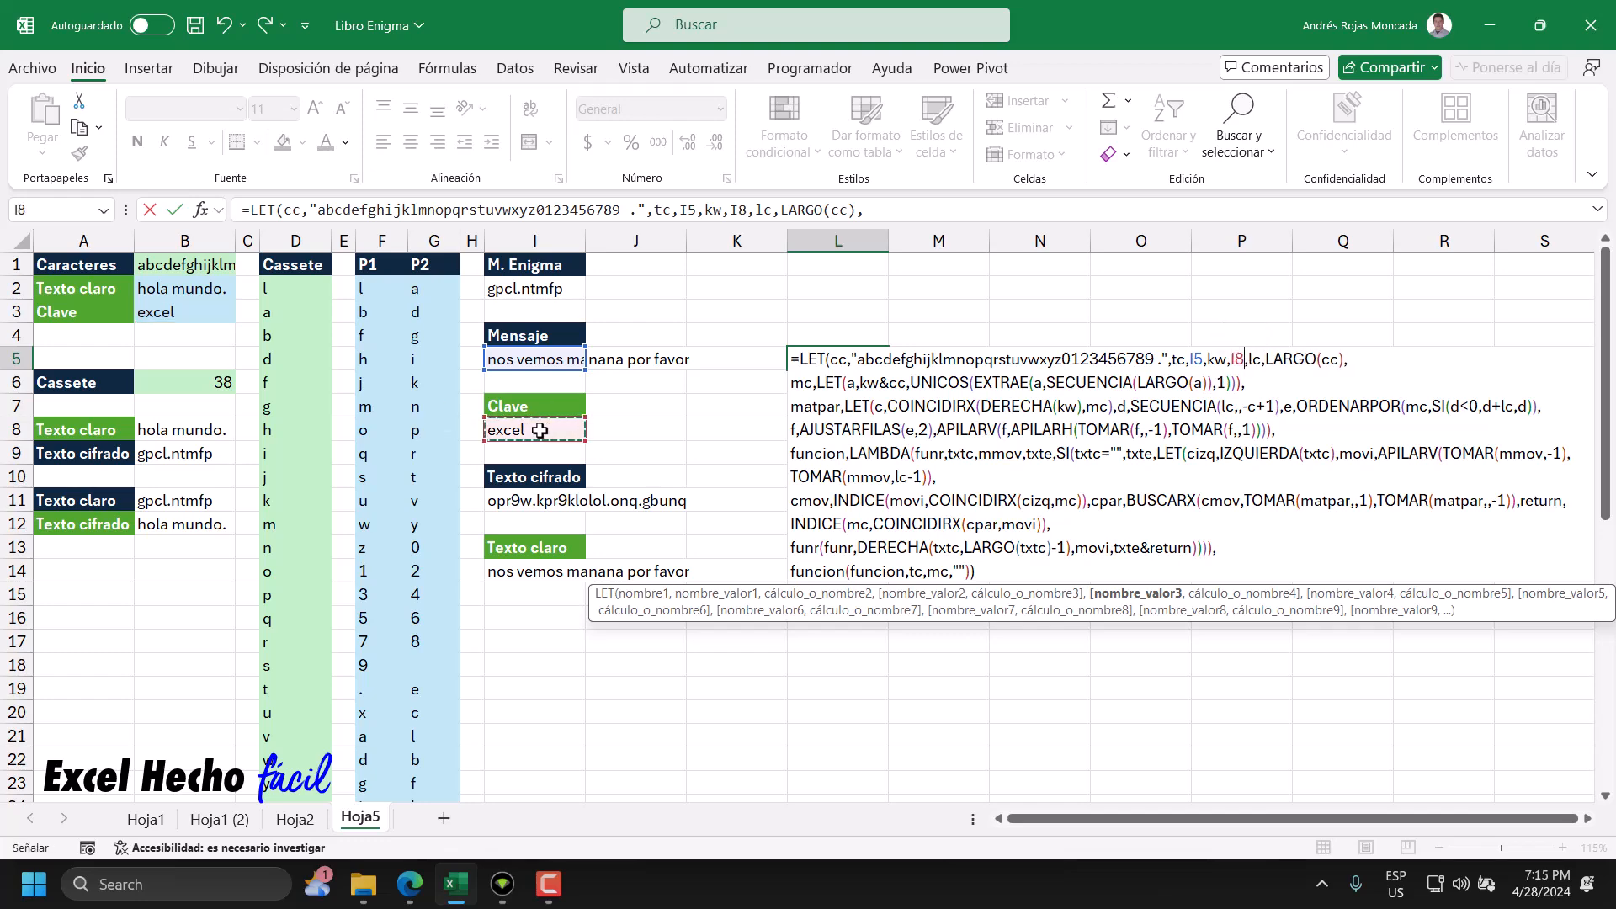
pyautogui.press('Return')
pyautogui.click(850, 362)
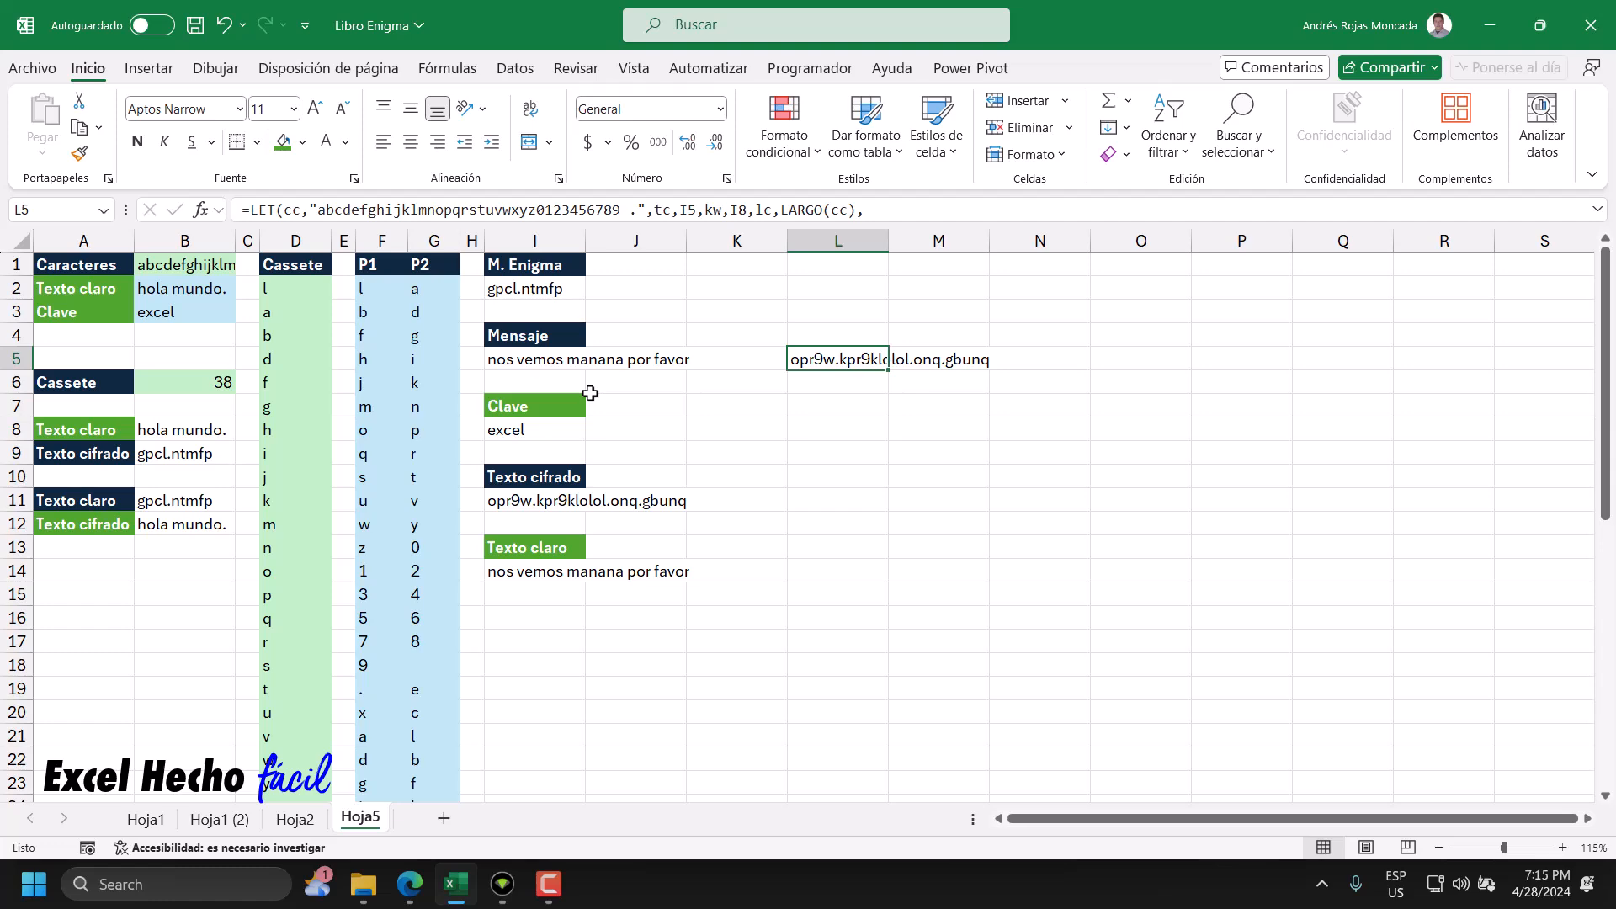
# - Copy the text of the LET formula from L5 into L14, in line with the decrypted text
pyautogui.click(538, 569)
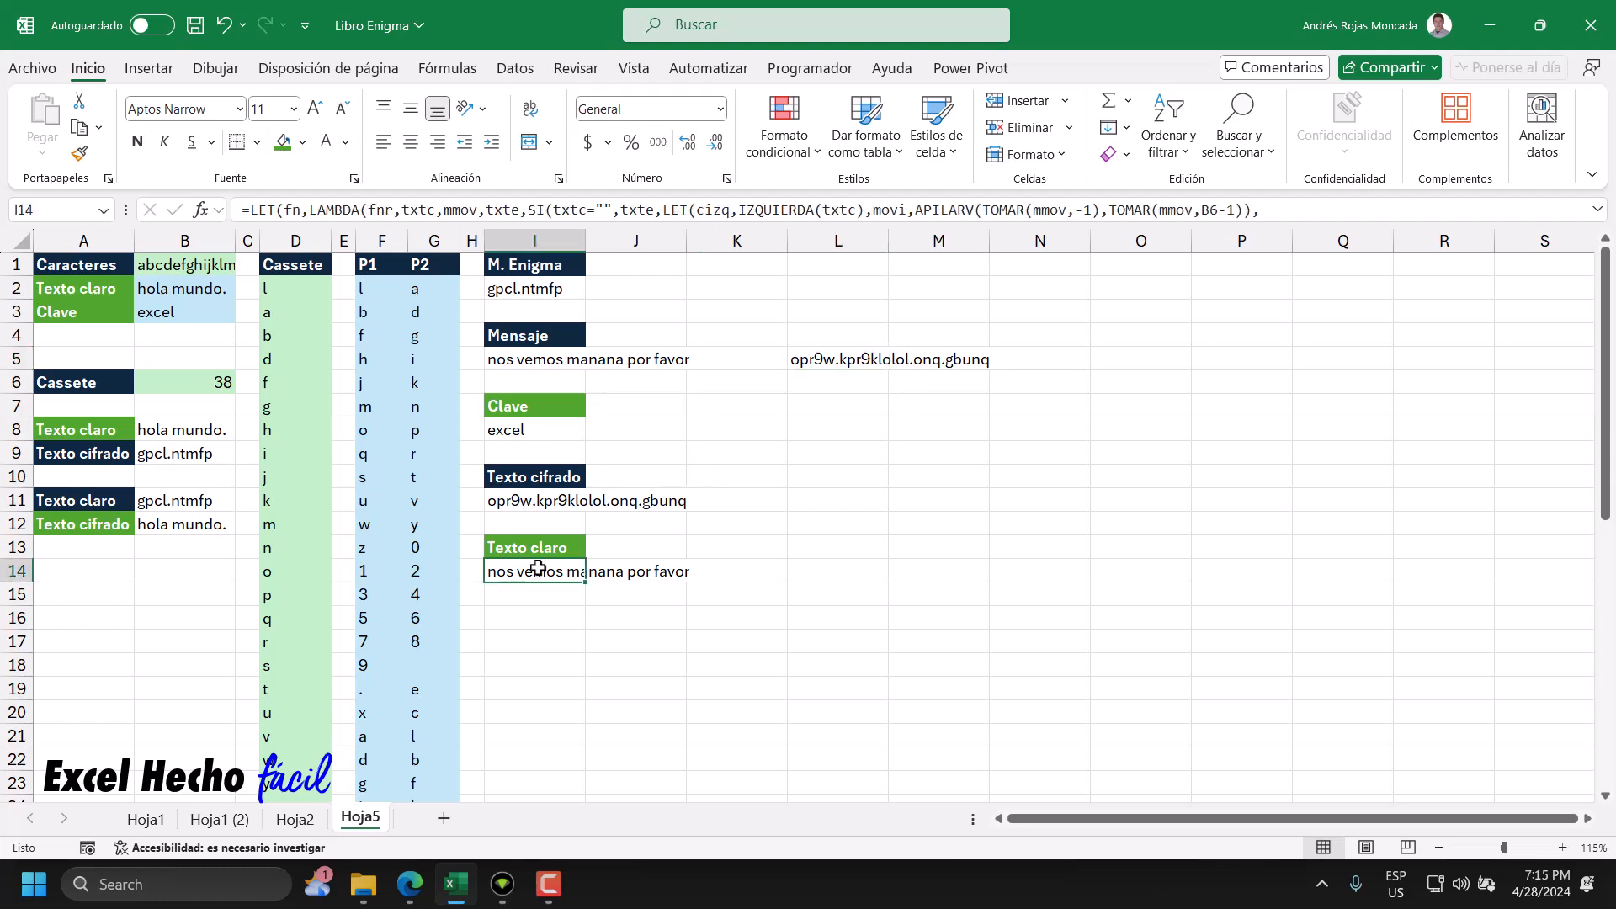
pyautogui.click(817, 570)
pyautogui.click(826, 361)
pyautogui.doubleClick(826, 360)
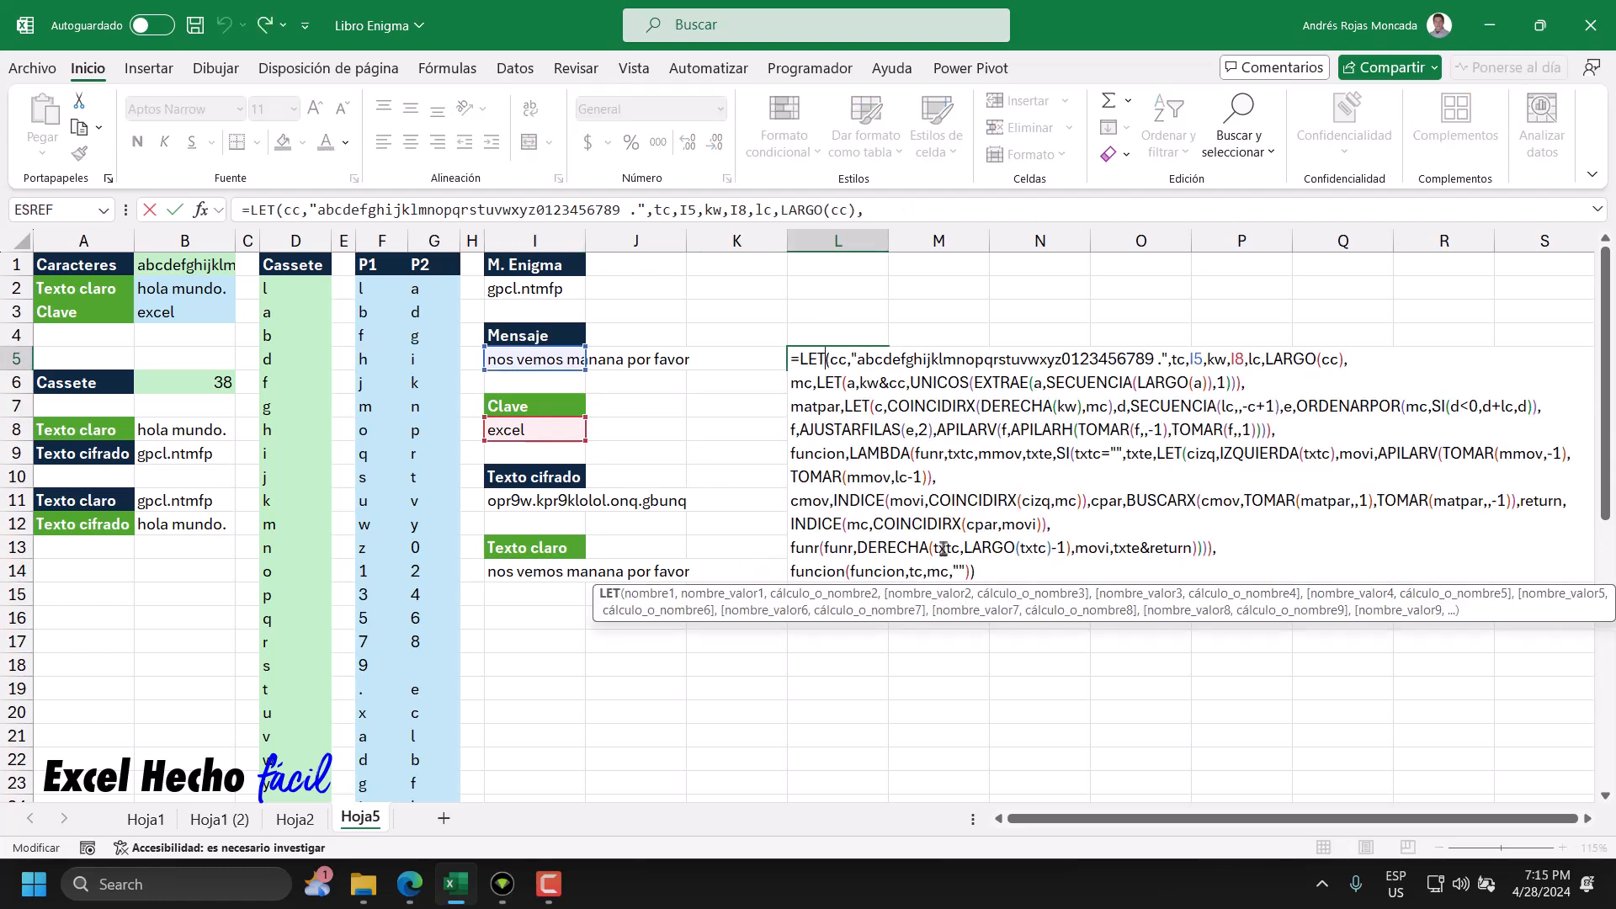
pyautogui.moveTo(981, 575); pyautogui.dragTo(639, 260)
pyautogui.hotkey('ctrl', 'c')
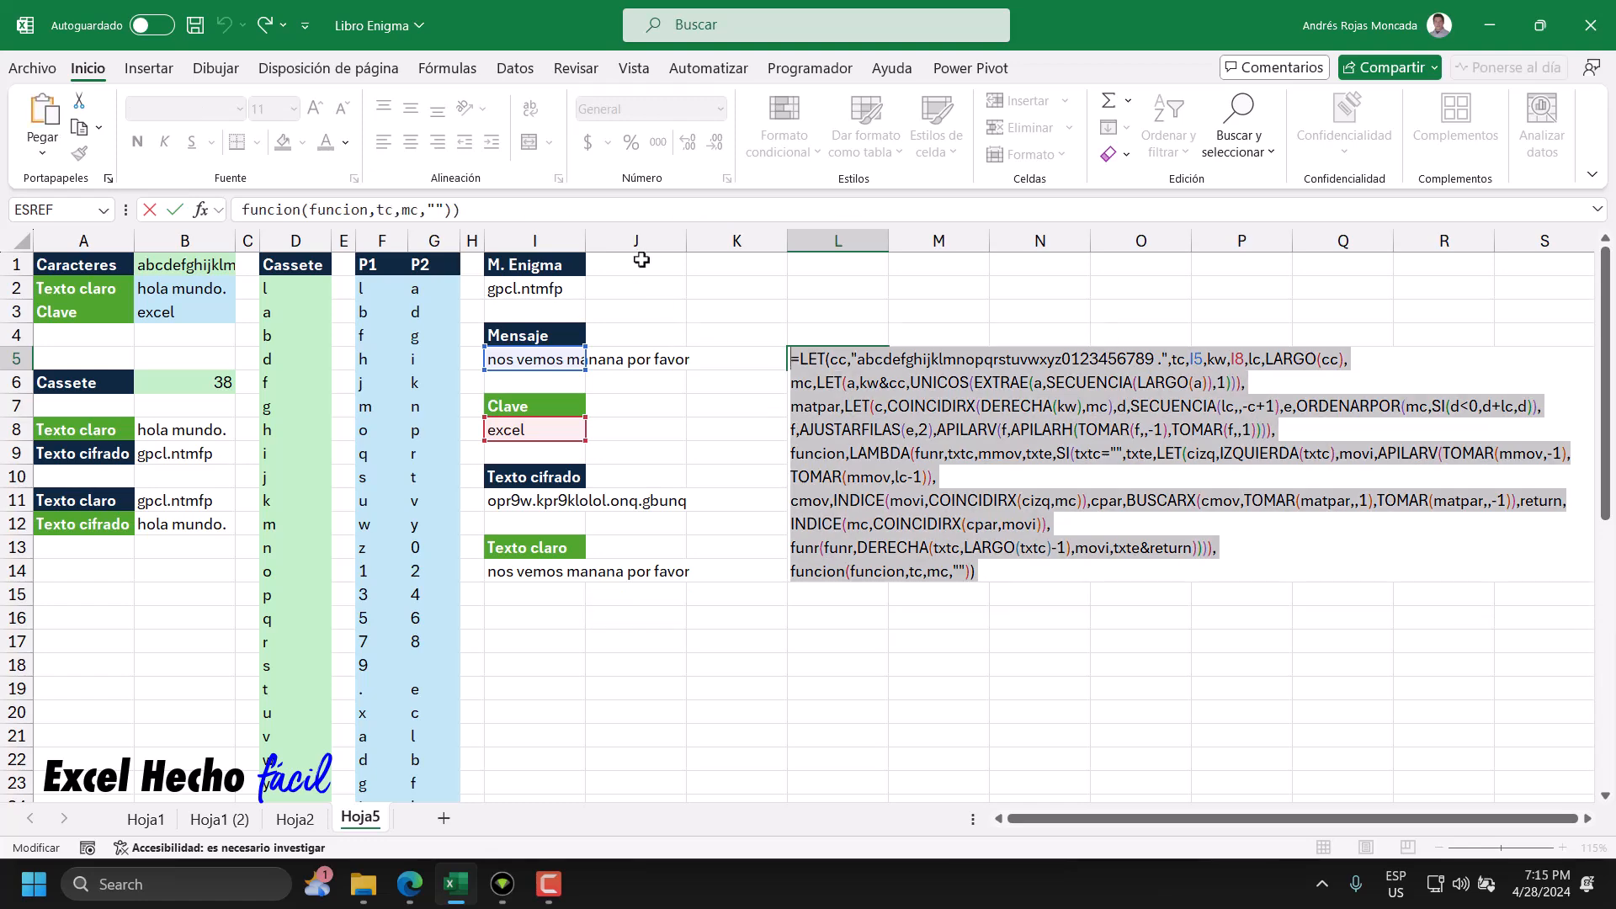
pyautogui.press('Escape')
pyautogui.doubleClick(815, 569)
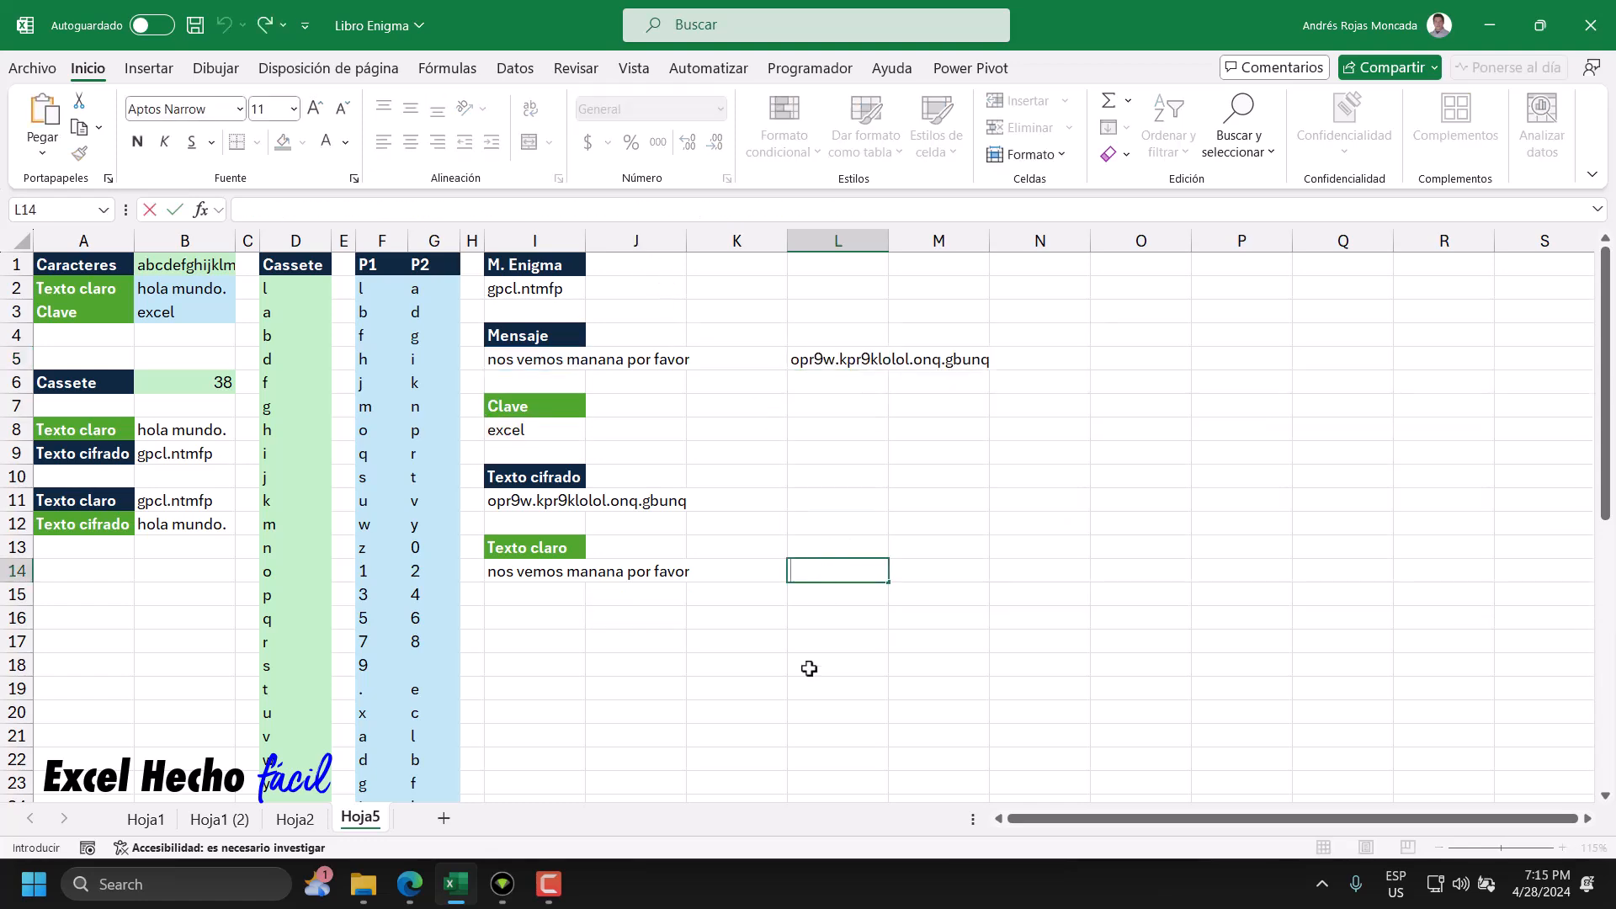
pyautogui.hotkey('ctrl', 'v')
# - Set tc to the cipher text in L5 and kw to the key in I8 in the L14 formula and enter it
pyautogui.doubleClick(1198, 573)
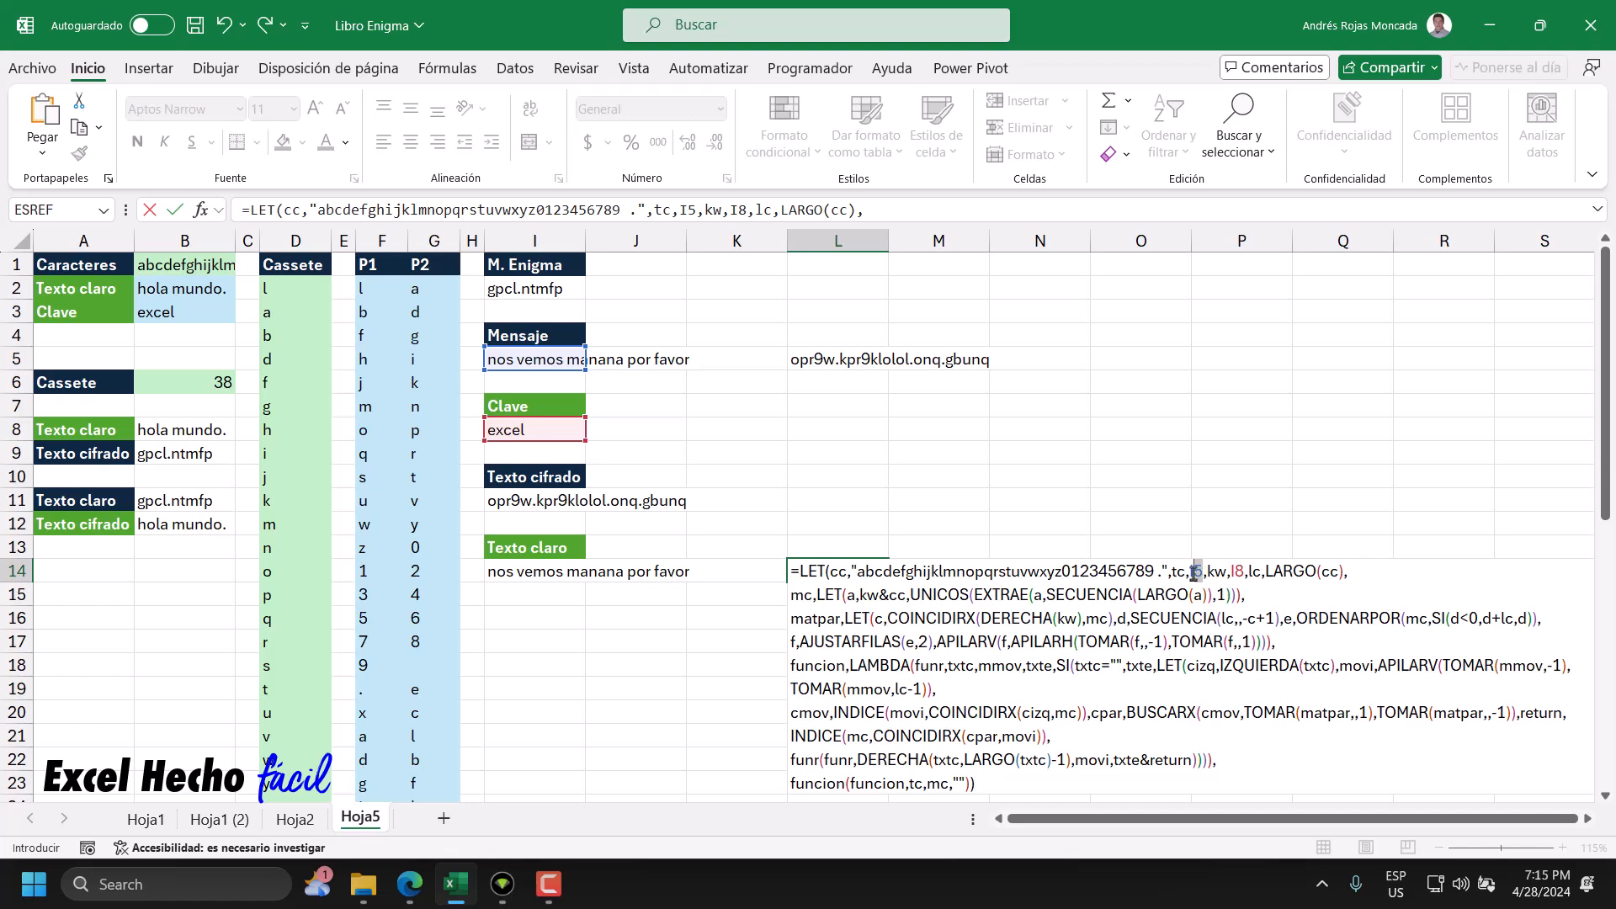
pyautogui.click(845, 362)
pyautogui.doubleClick(1237, 572)
pyautogui.click(562, 430)
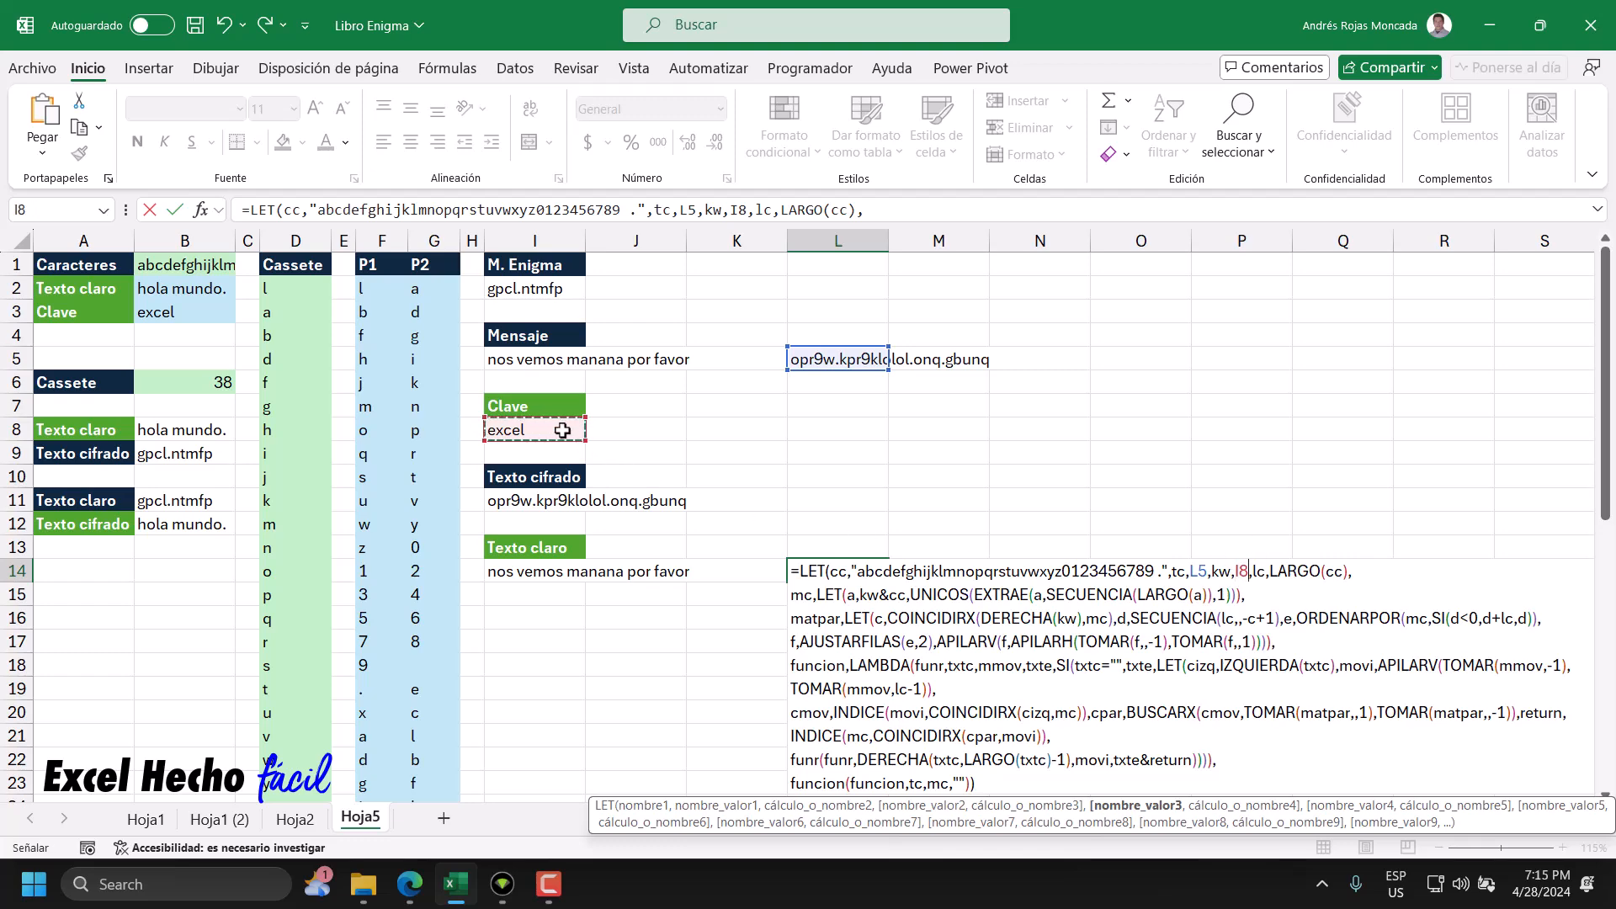
pyautogui.press('Return')
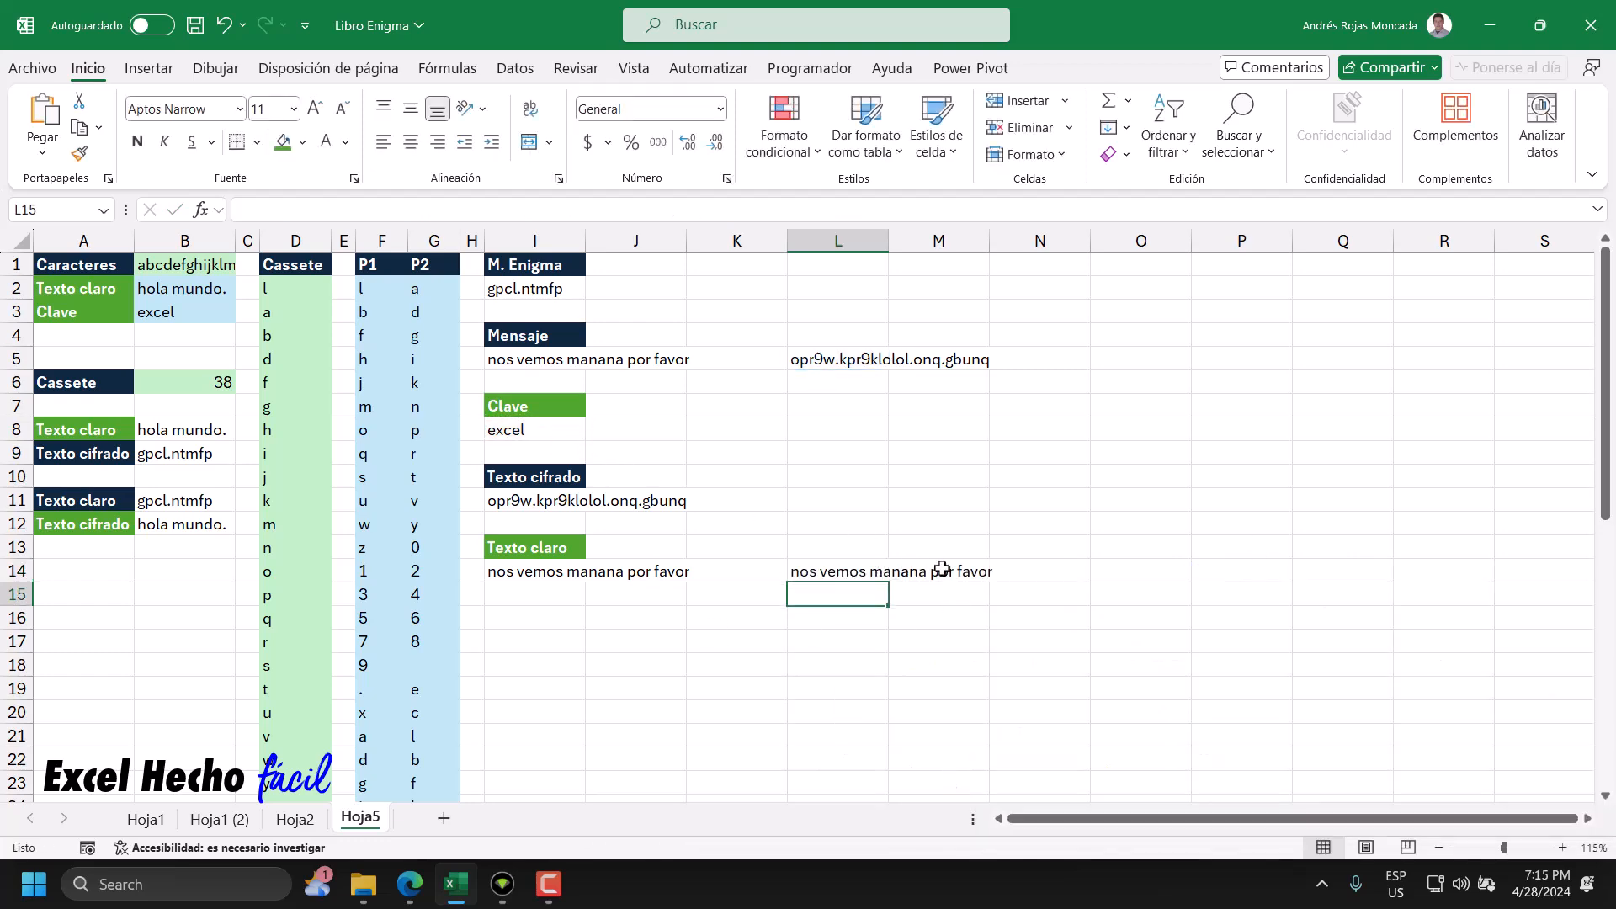
# - Change the key in I8 to "hola munco" to test the L5 encryption with another key
pyautogui.click(551, 427)
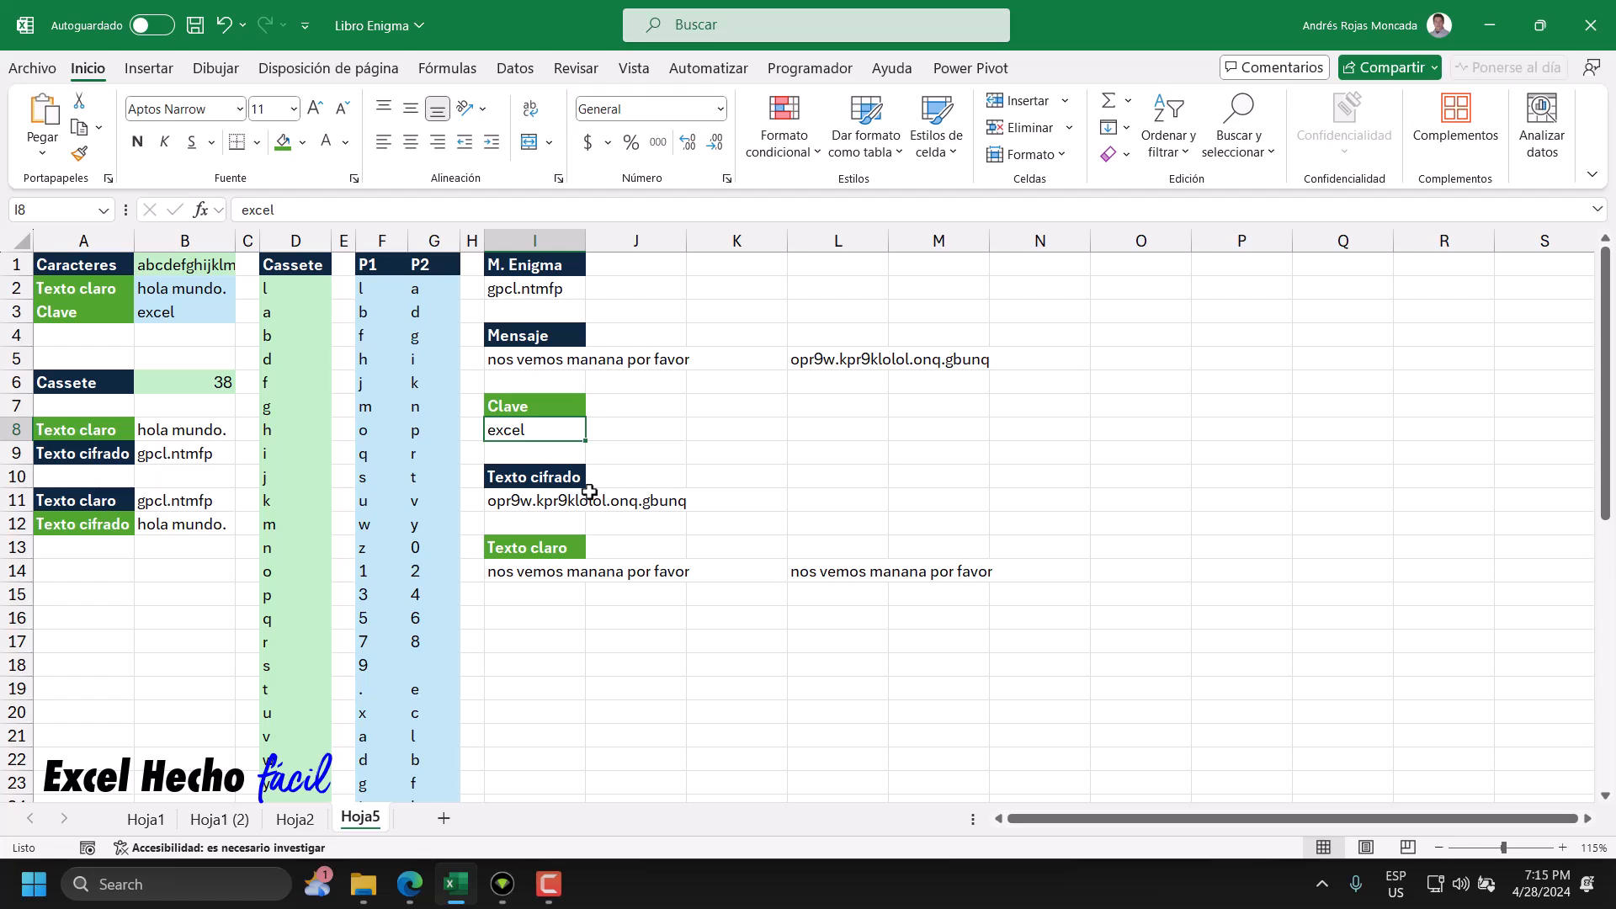
pyautogui.write('h')
pyautogui.press('BackSpace')
pyautogui.write('ho')
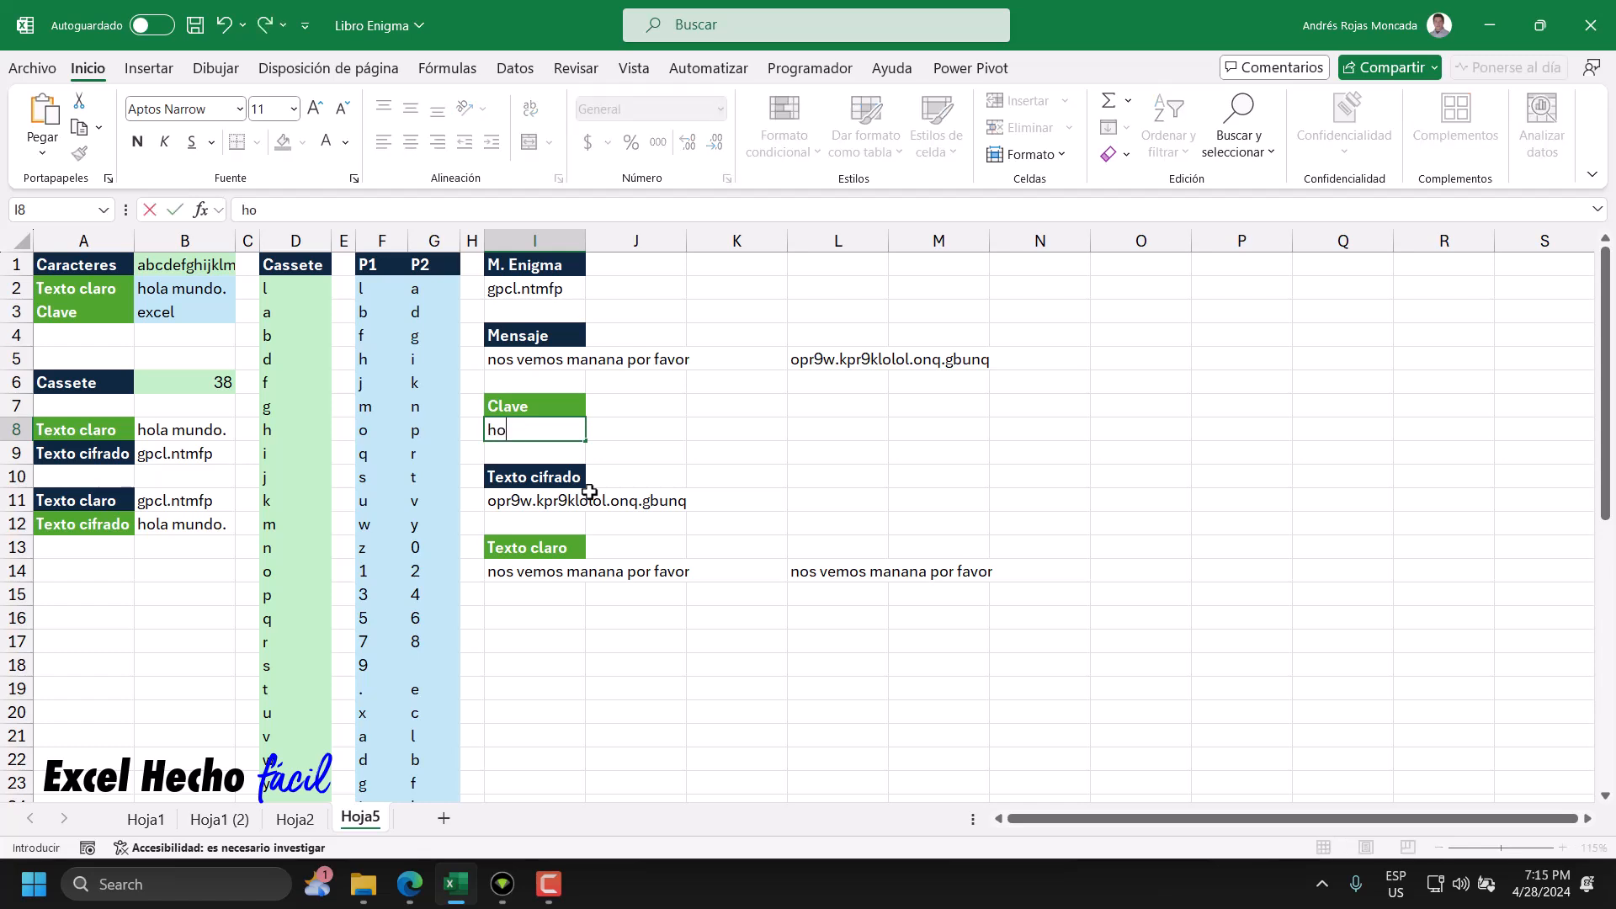
pyautogui.write('hola munco')
pyautogui.press('Return')
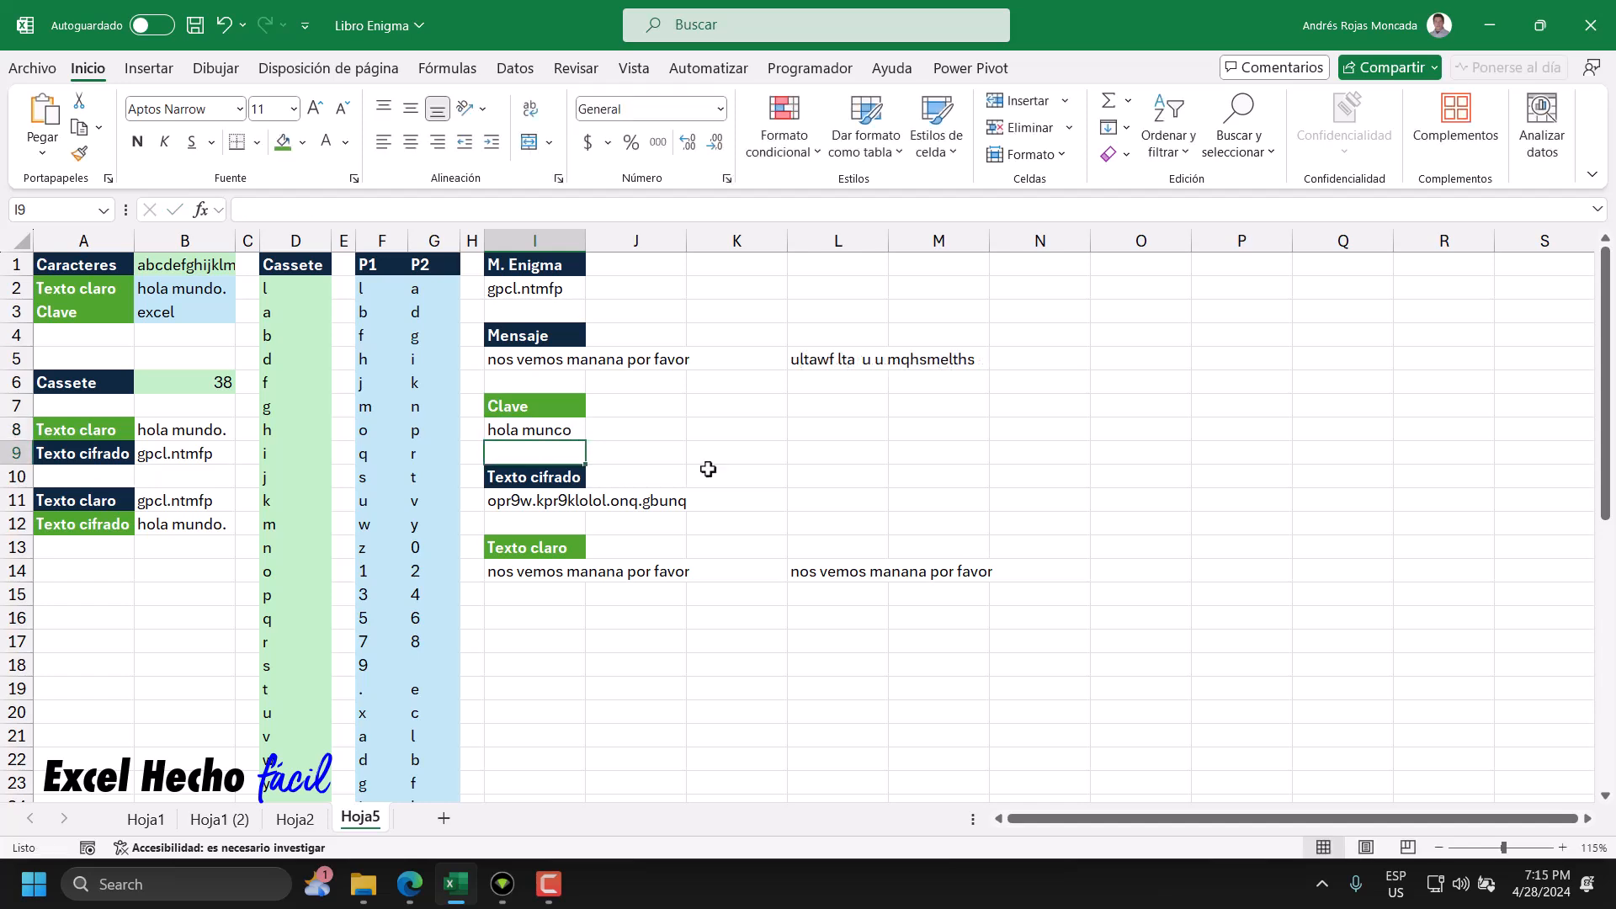
# - Compare the message in I5 with the cipher text in L5 under the new key, and undo the key change in I8
pyautogui.click(825, 360)
pyautogui.click(529, 358)
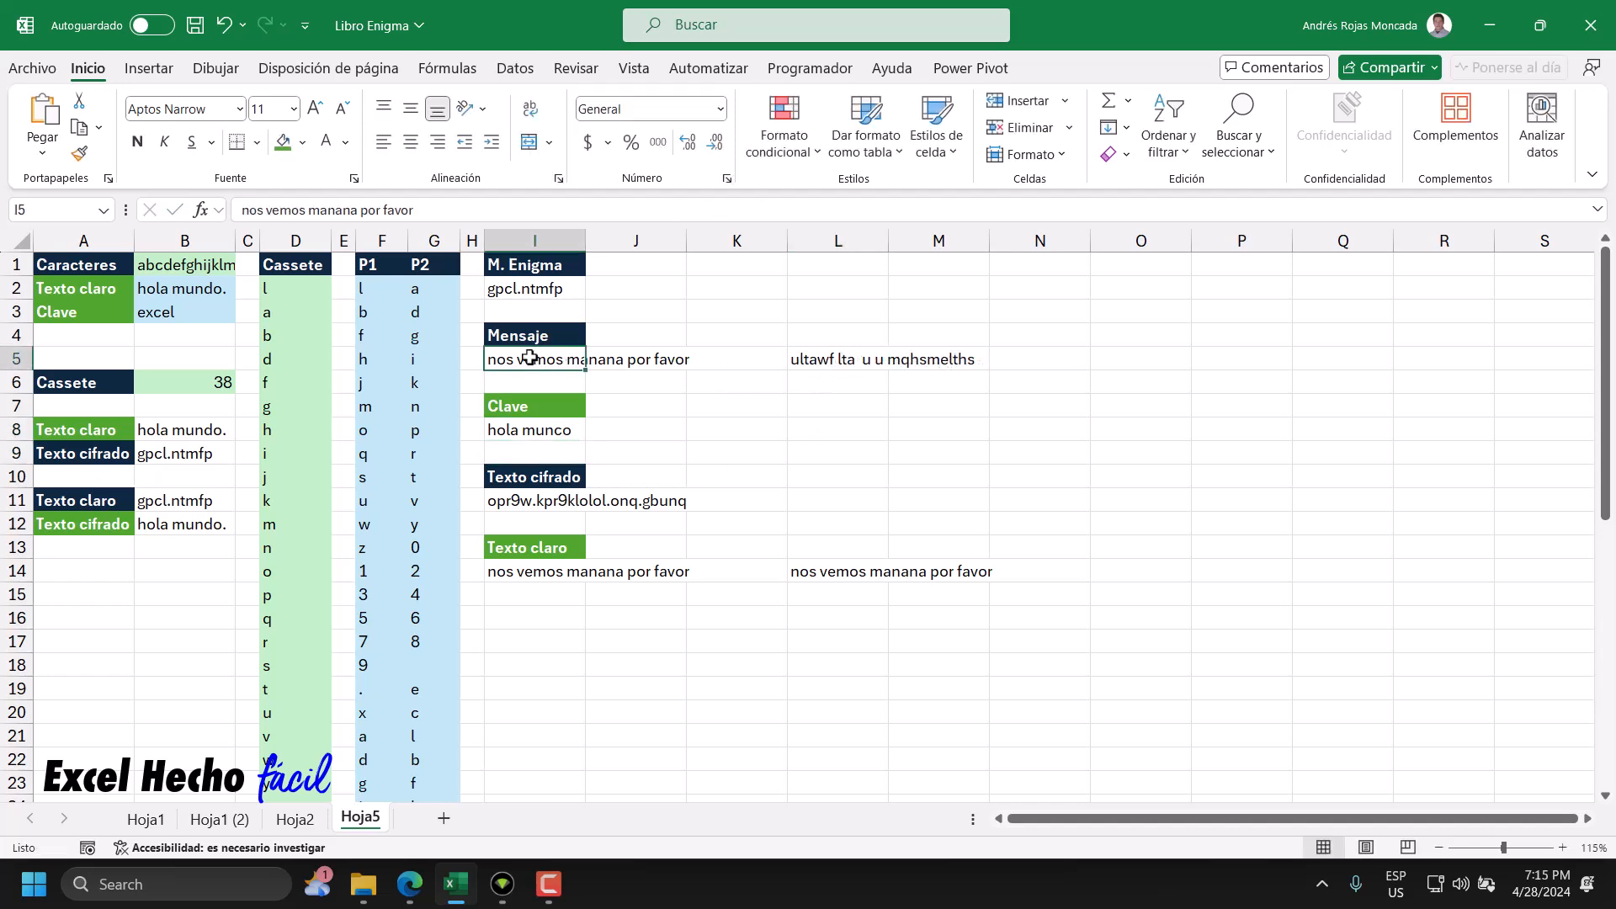
pyautogui.click(838, 362)
pyautogui.click(515, 431)
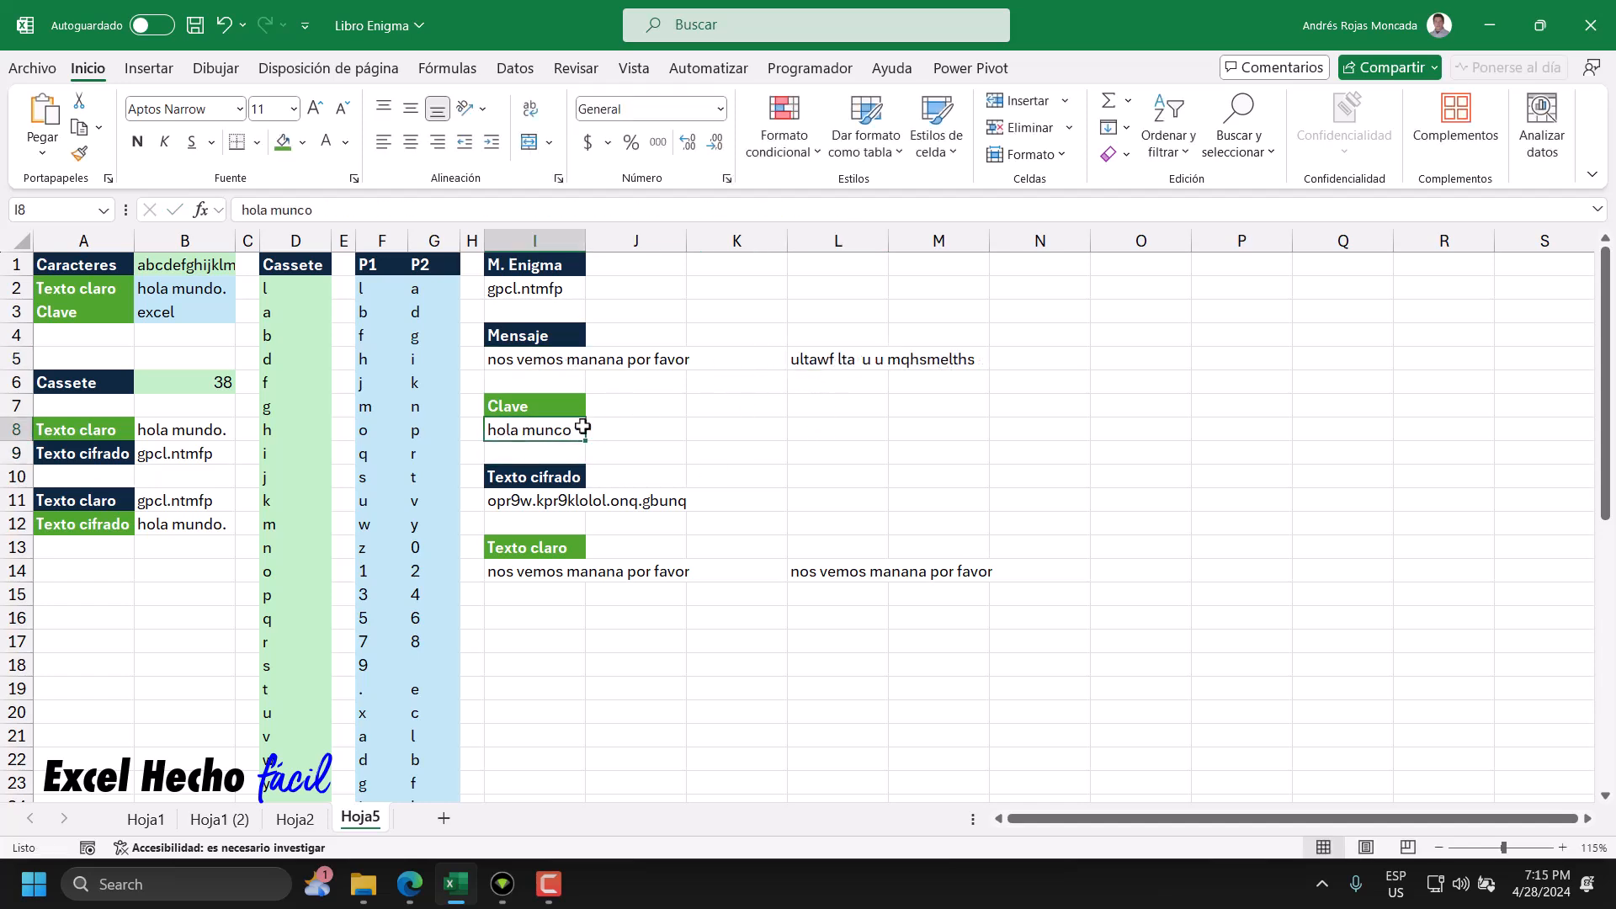
pyautogui.click(817, 363)
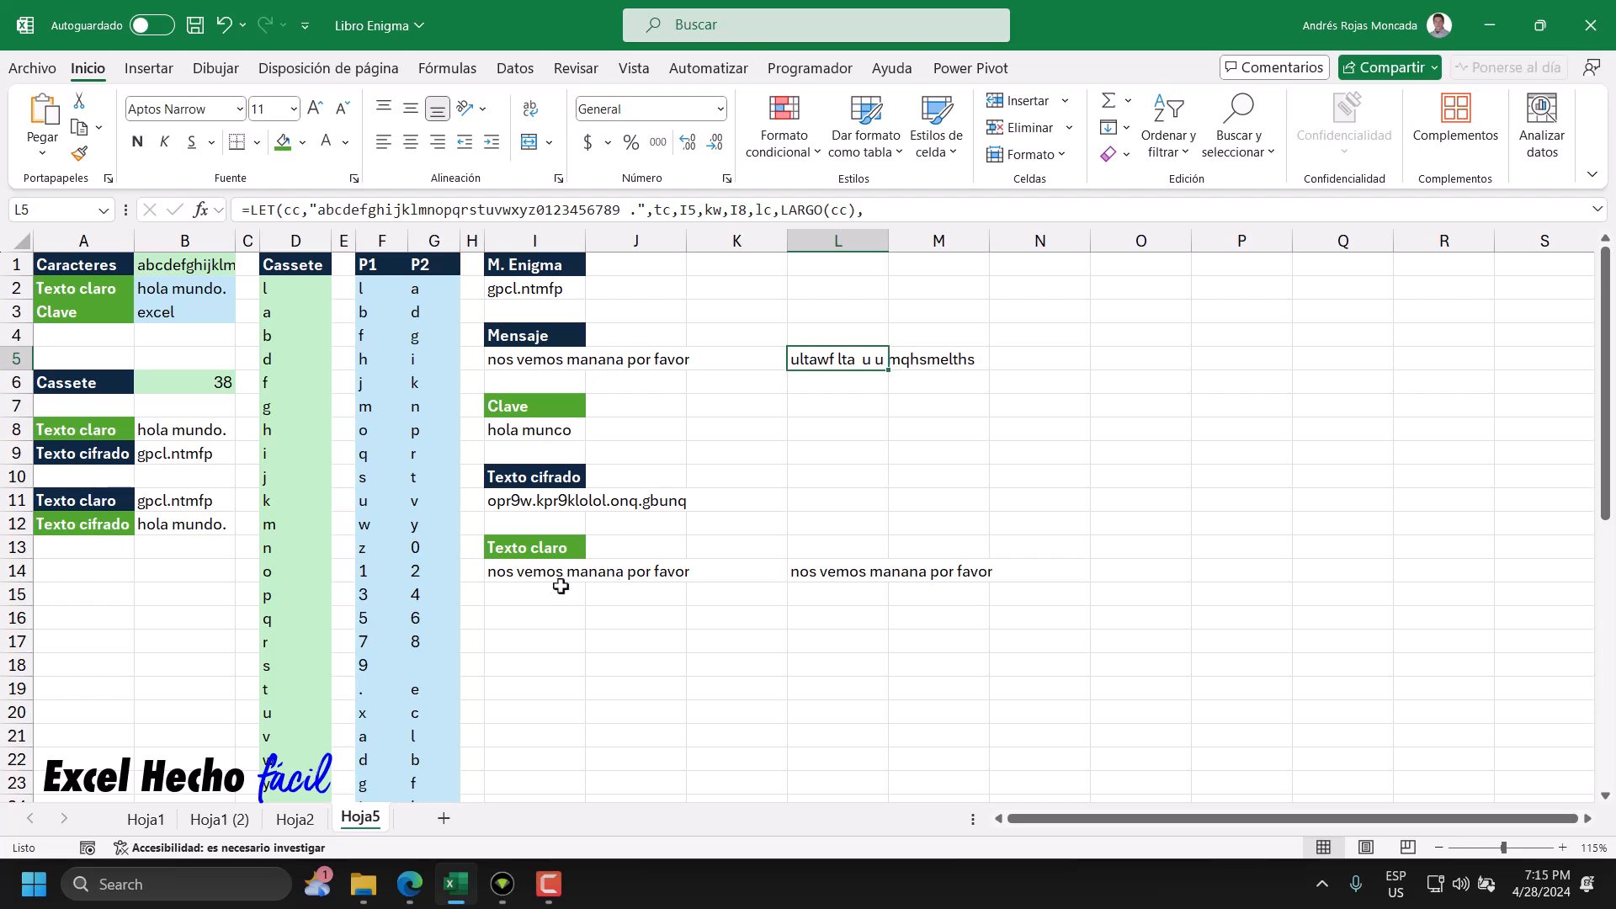
pyautogui.hotkey('ctrl', 'z')
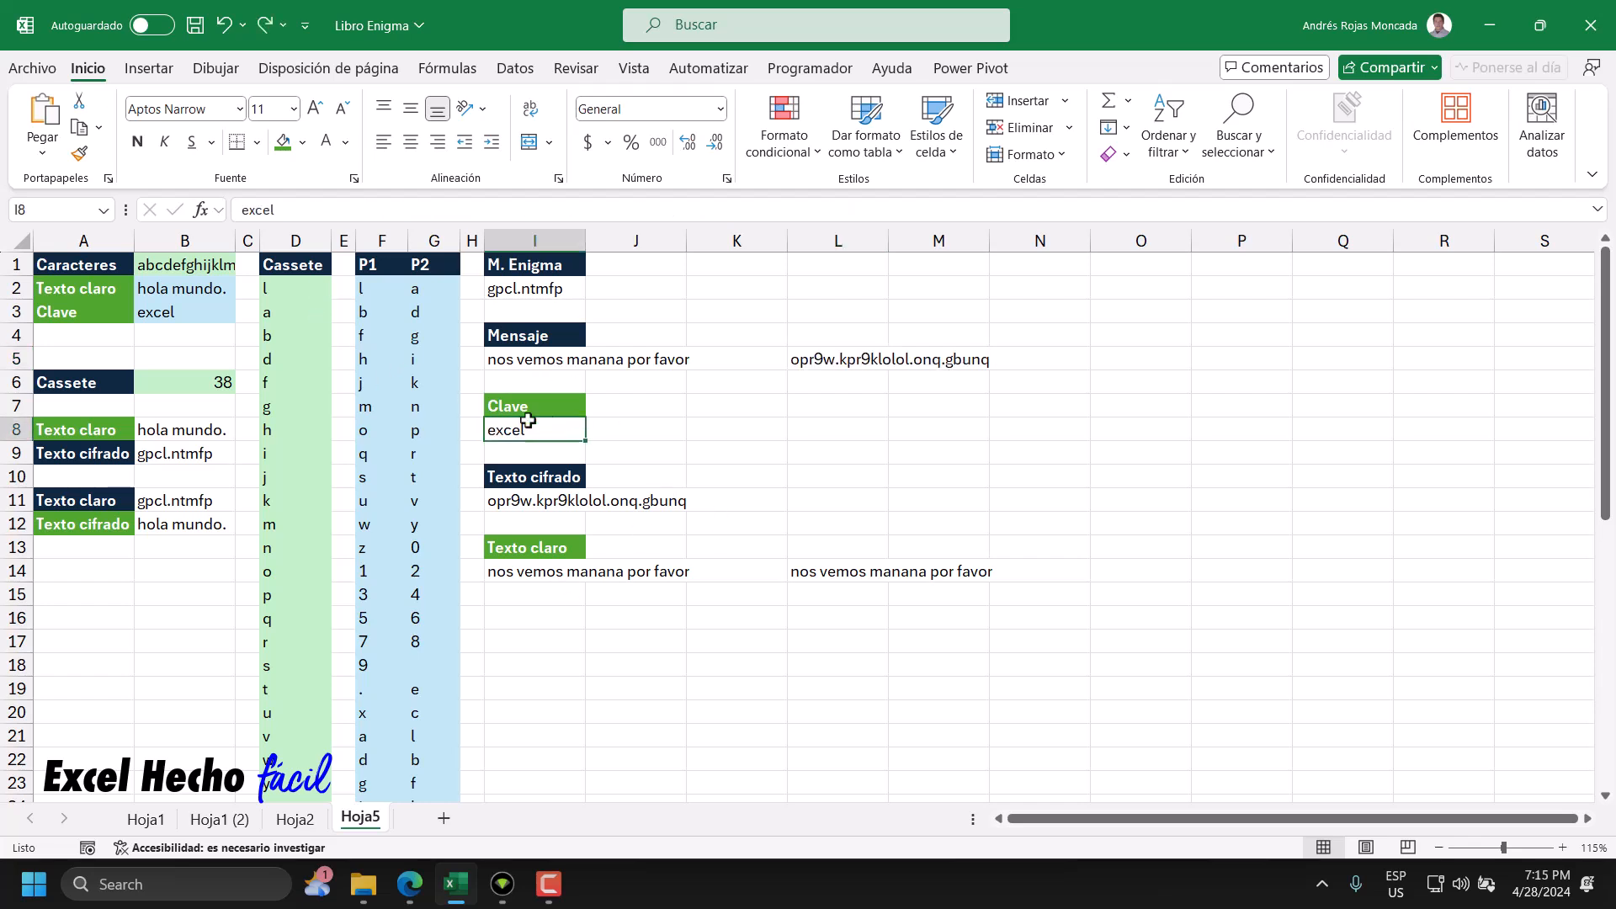
# - Review the full LET formula in L5 and leave it without editing
pyautogui.click(839, 362)
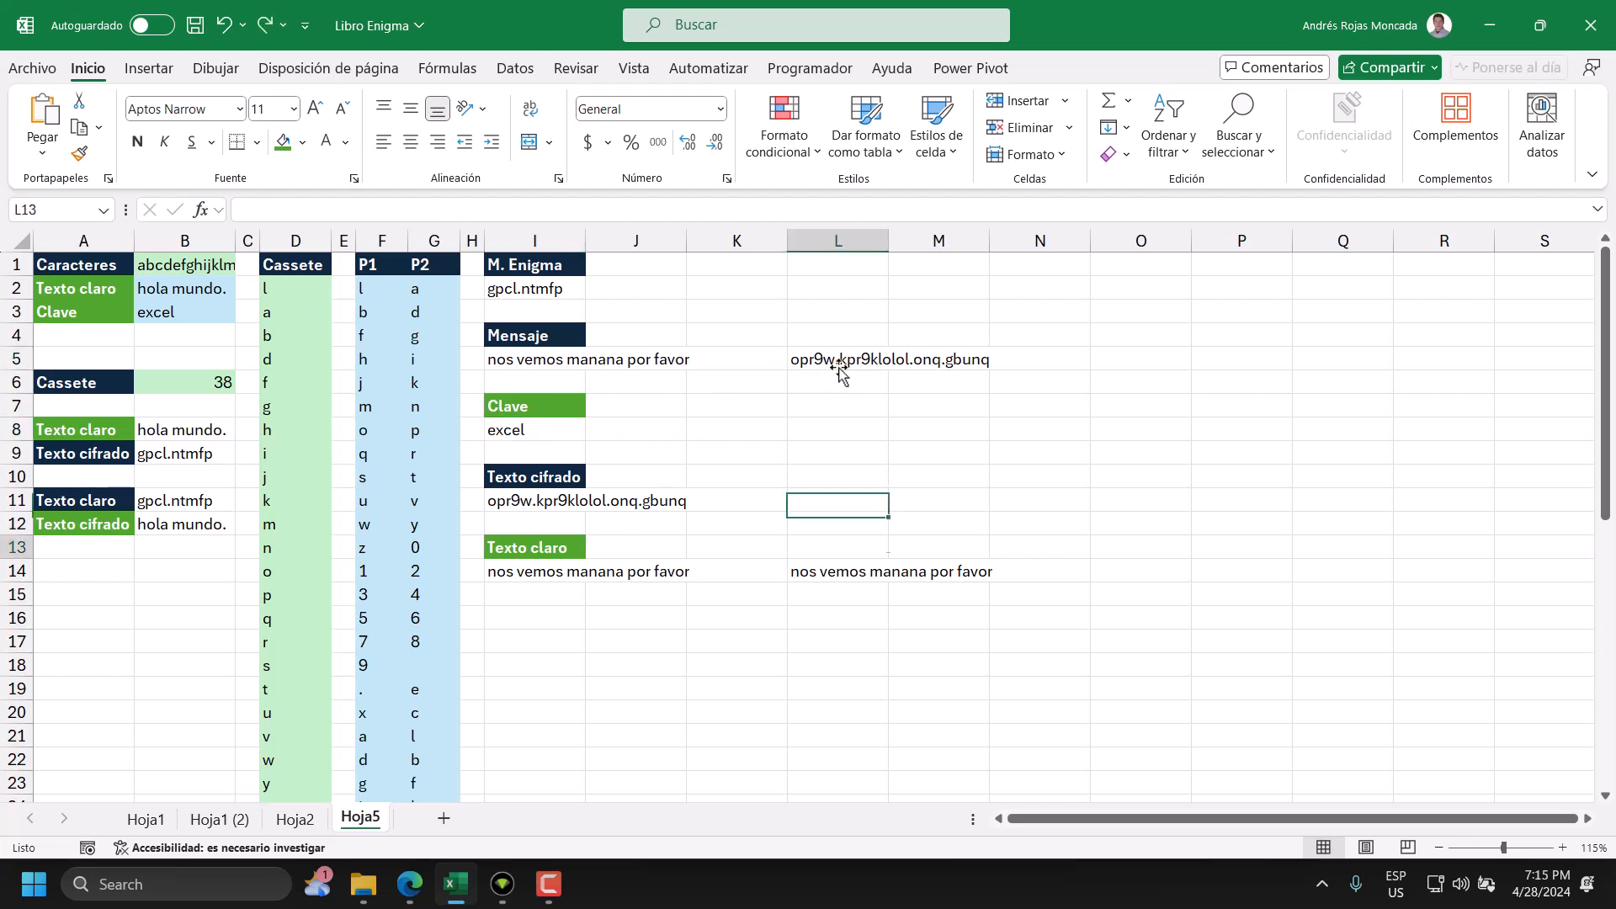
pyautogui.doubleClick(837, 360)
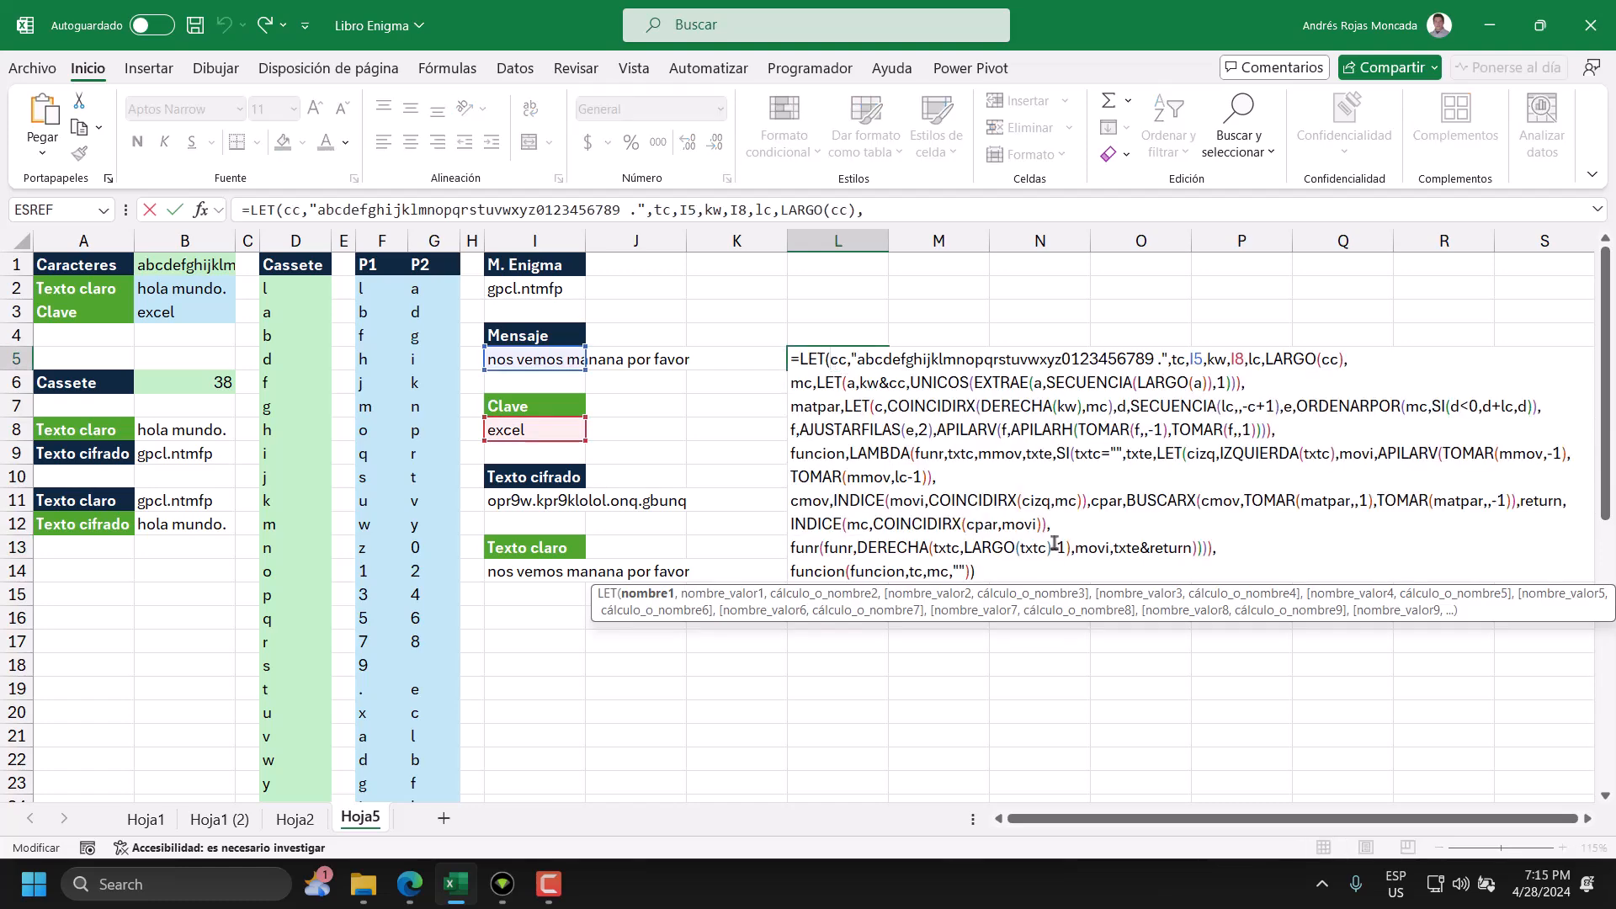
pyautogui.press('Escape')
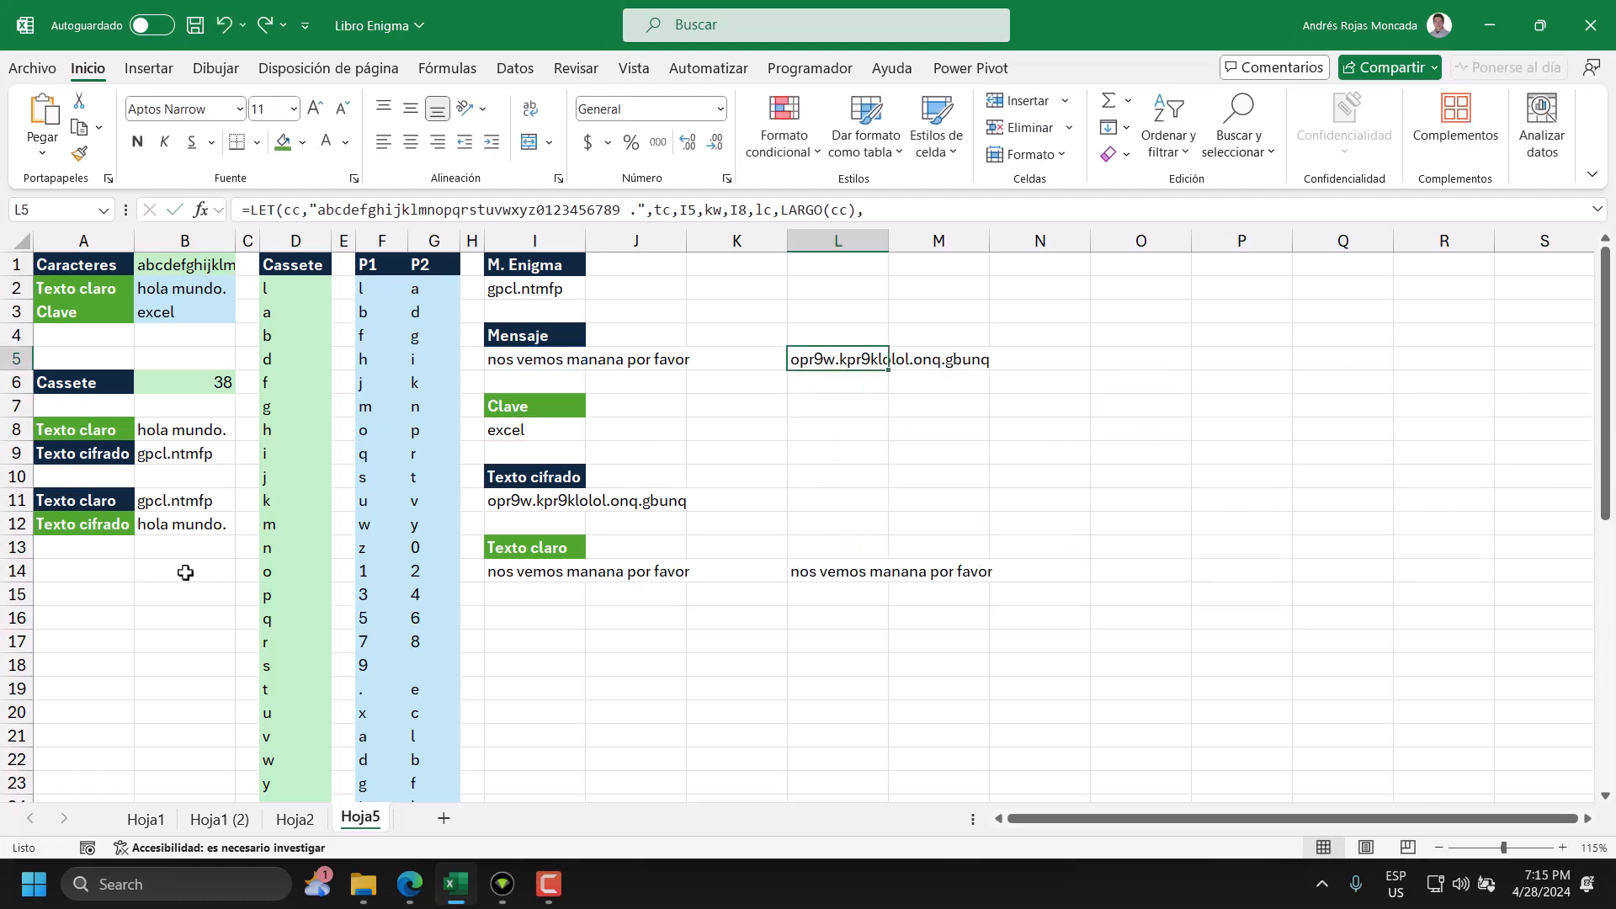
pyautogui.click(84, 573)
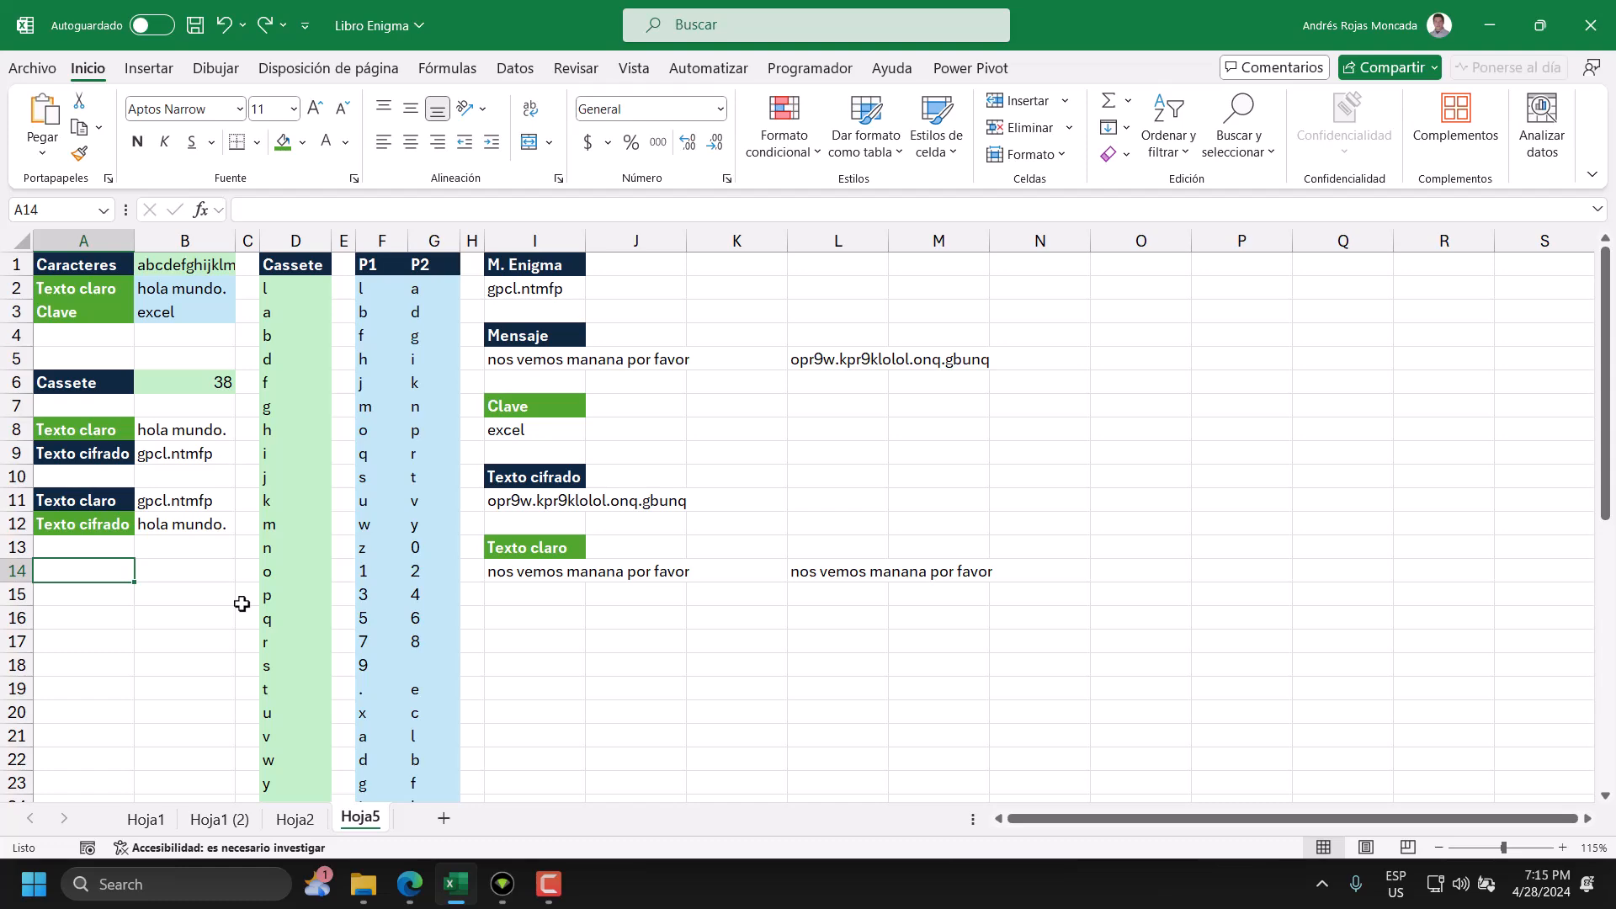
# - Switch to Edge and read german_cipher.pdf from its cover to the rotor and wiring maze figures on page 6
pyautogui.click(409, 884)
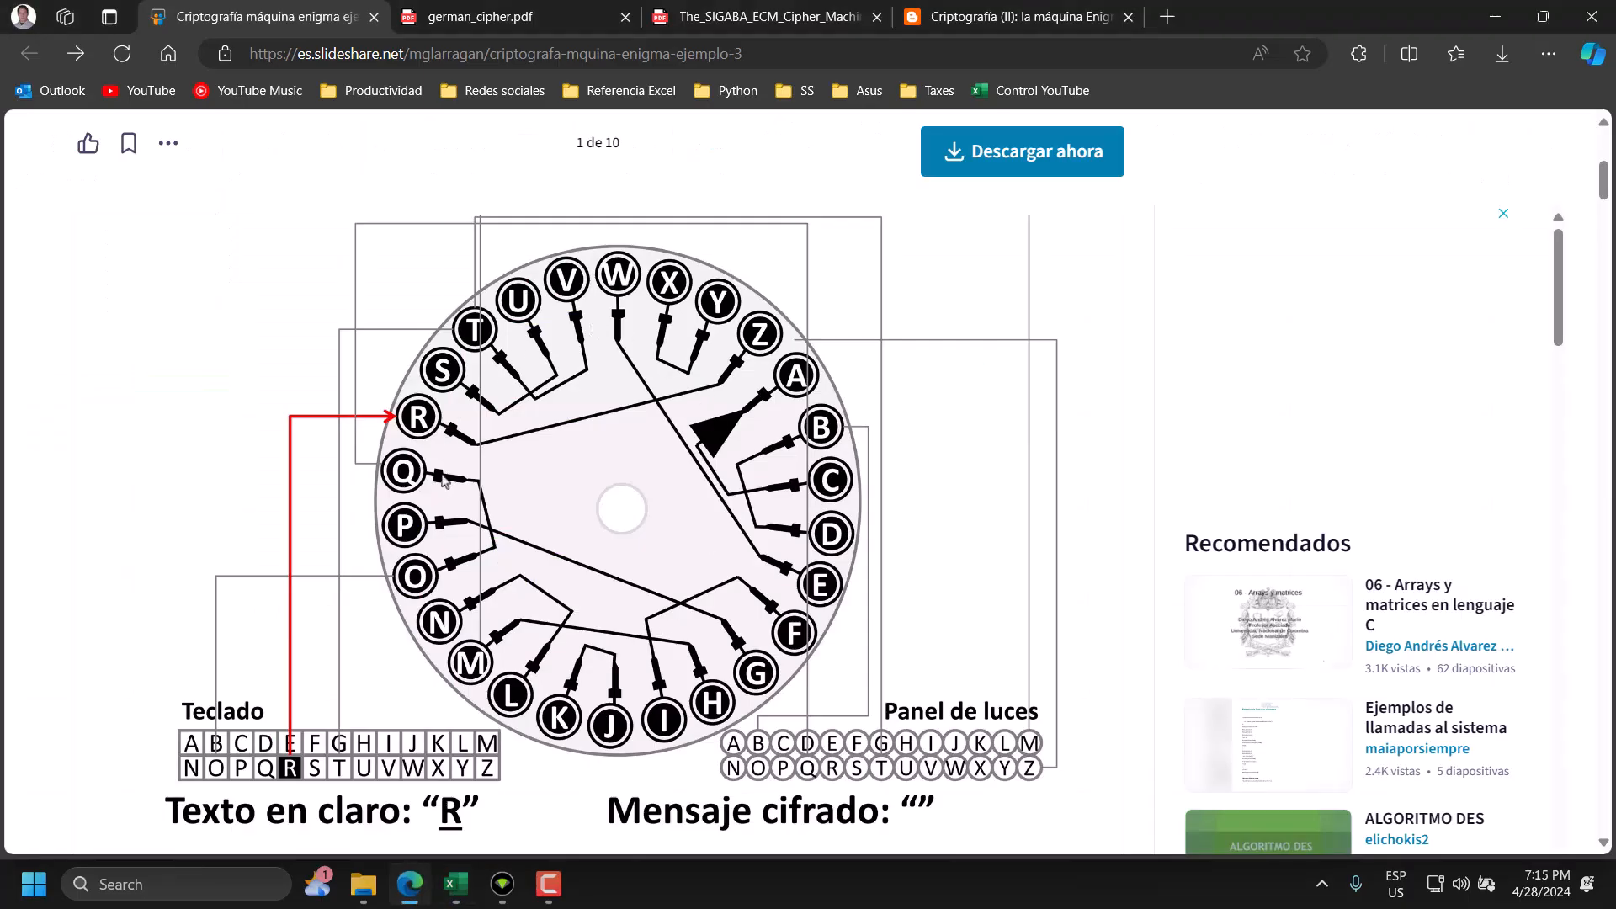
pyautogui.click(541, 21)
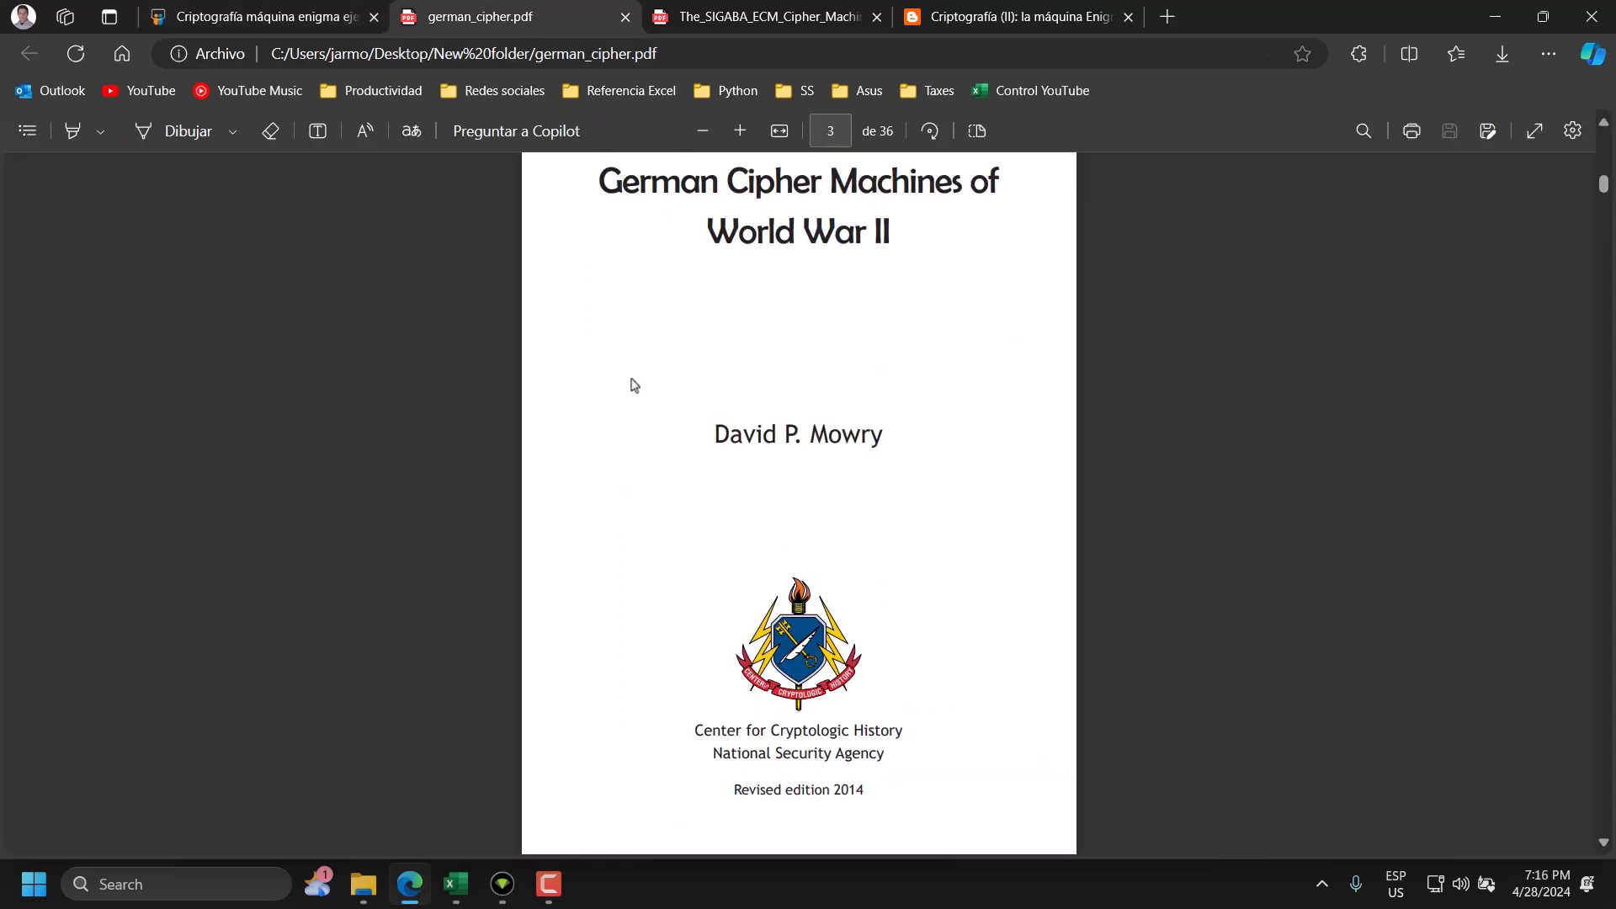
pyautogui.scroll(10, 633, 384)
pyautogui.scroll(-2, 633, 383)
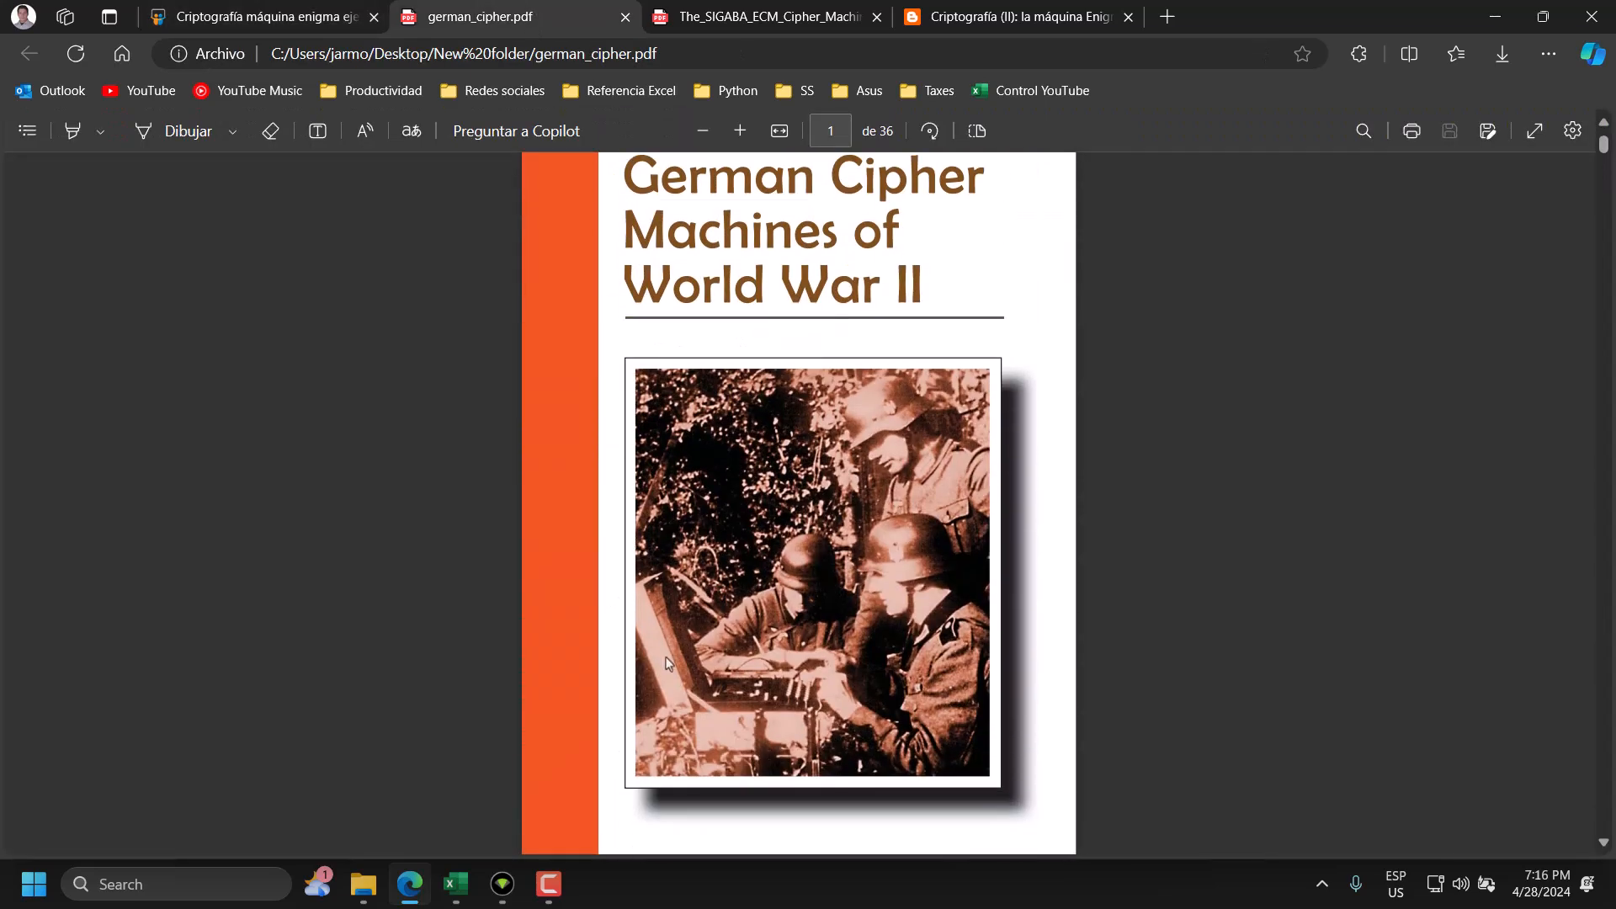
pyautogui.scroll(-20, 535, 646)
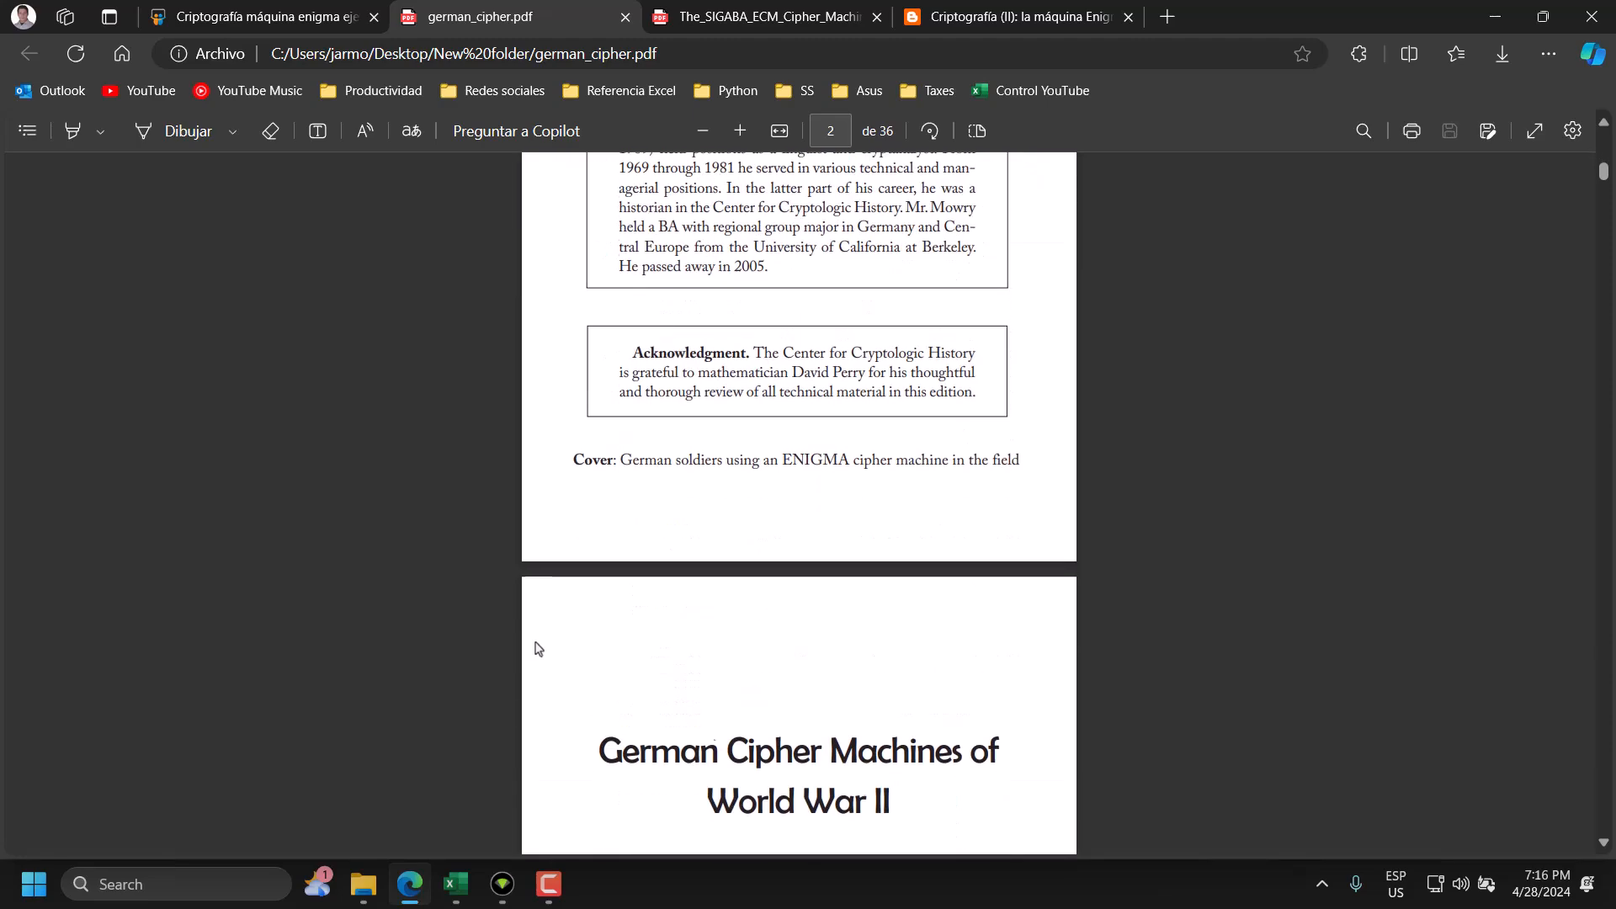
pyautogui.scroll(-15, 535, 646)
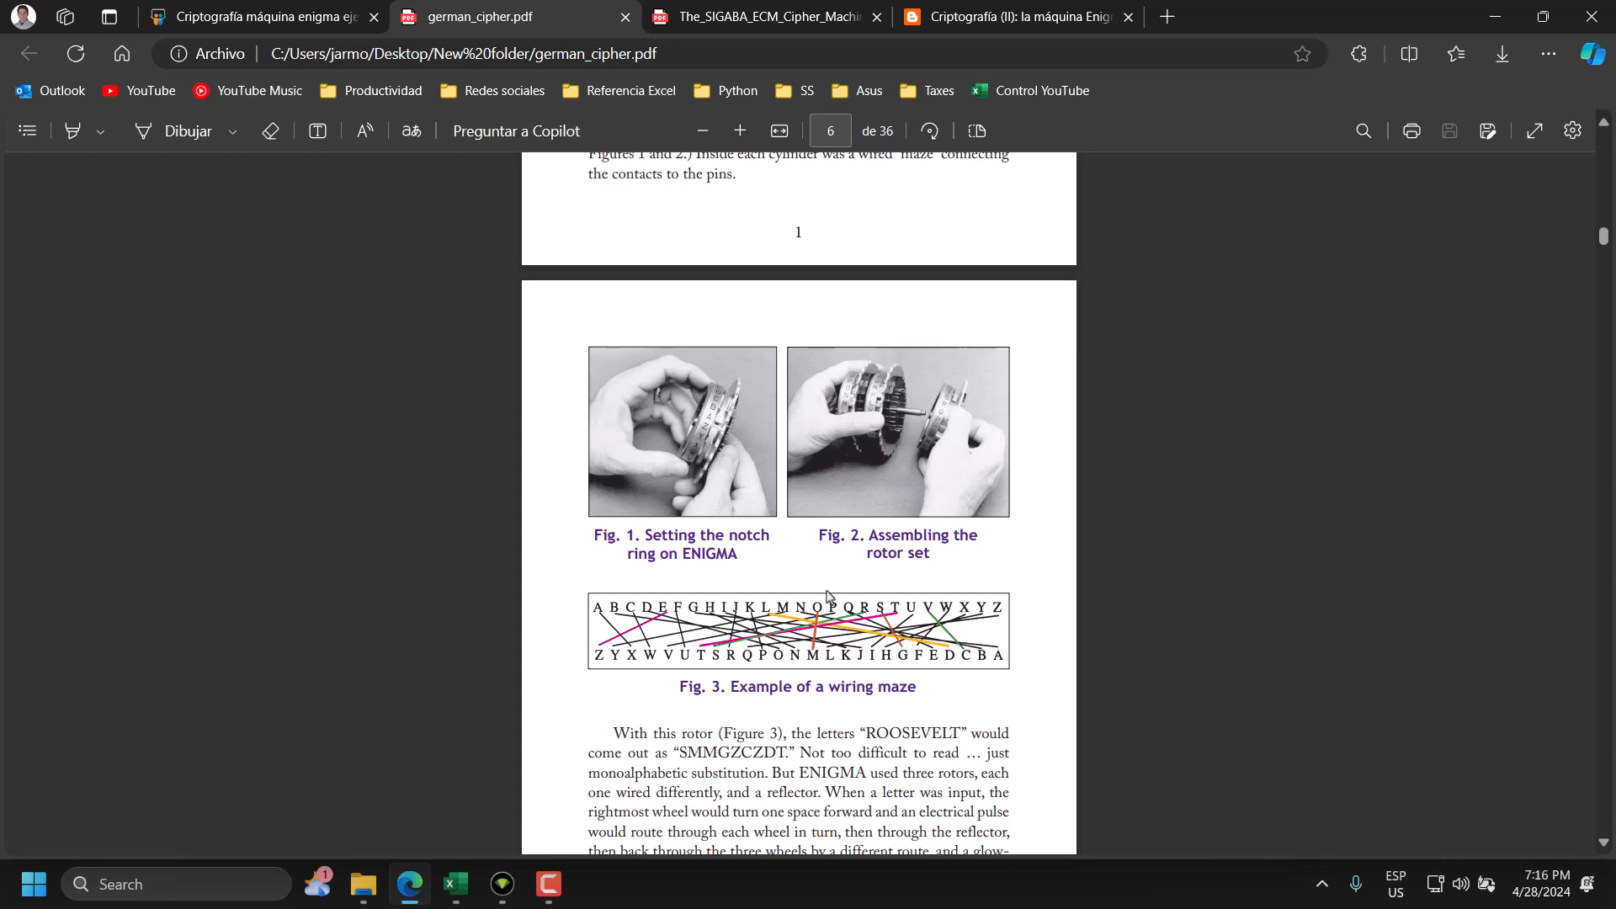
# - Switch back to Excel and examine how the L5 LET formula encrypts the message, keeping the formula as it is
pyautogui.click(456, 884)
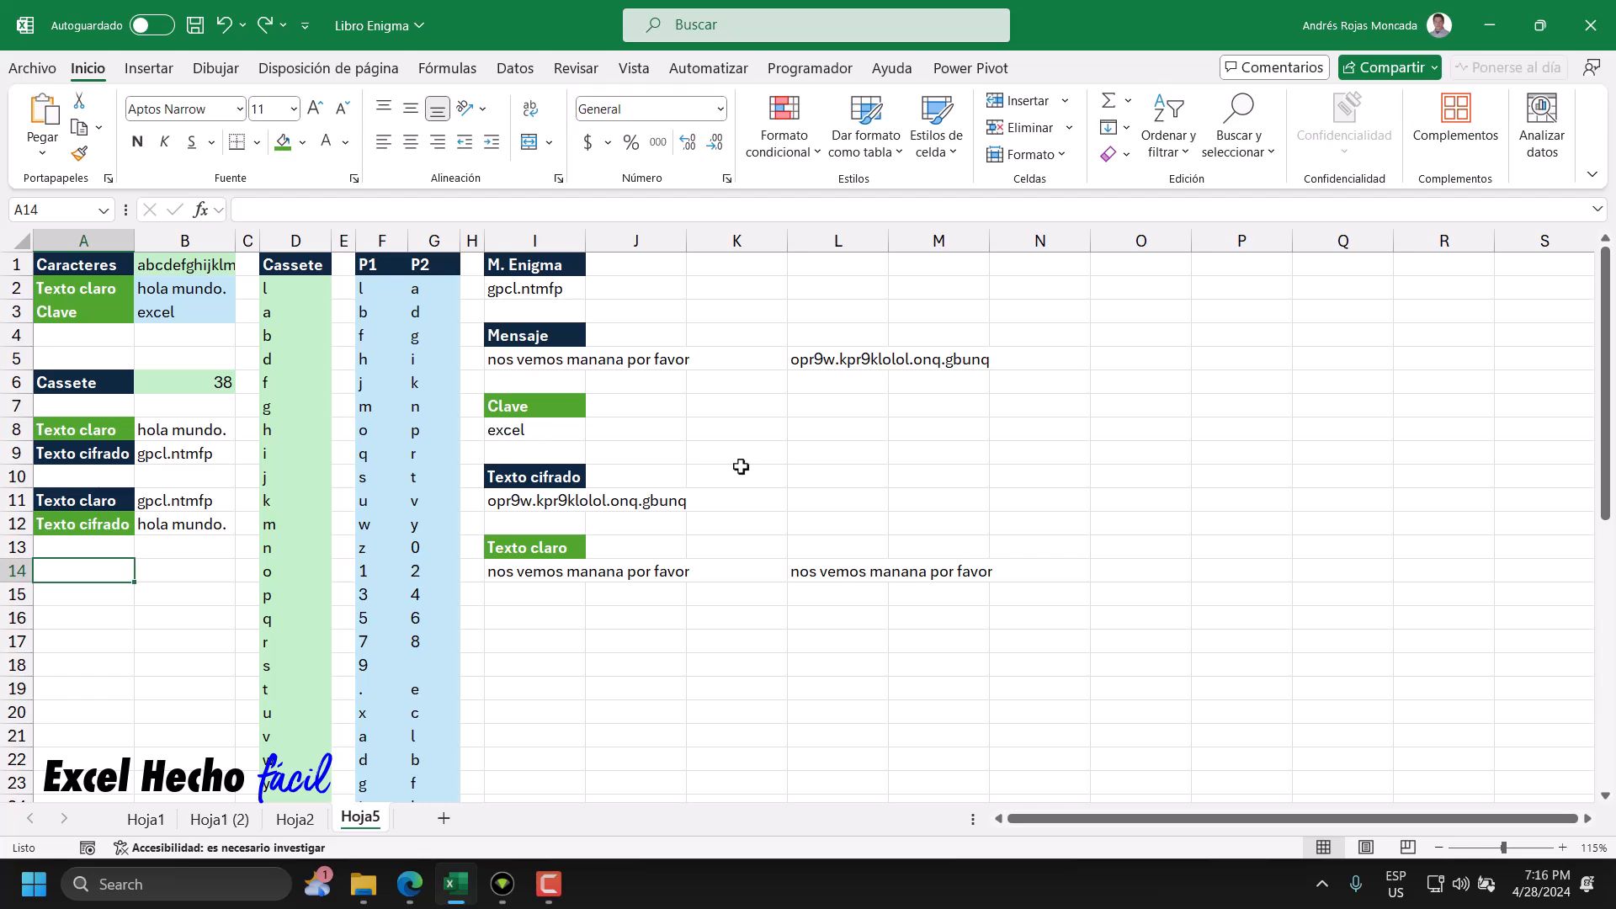
pyautogui.doubleClick(829, 358)
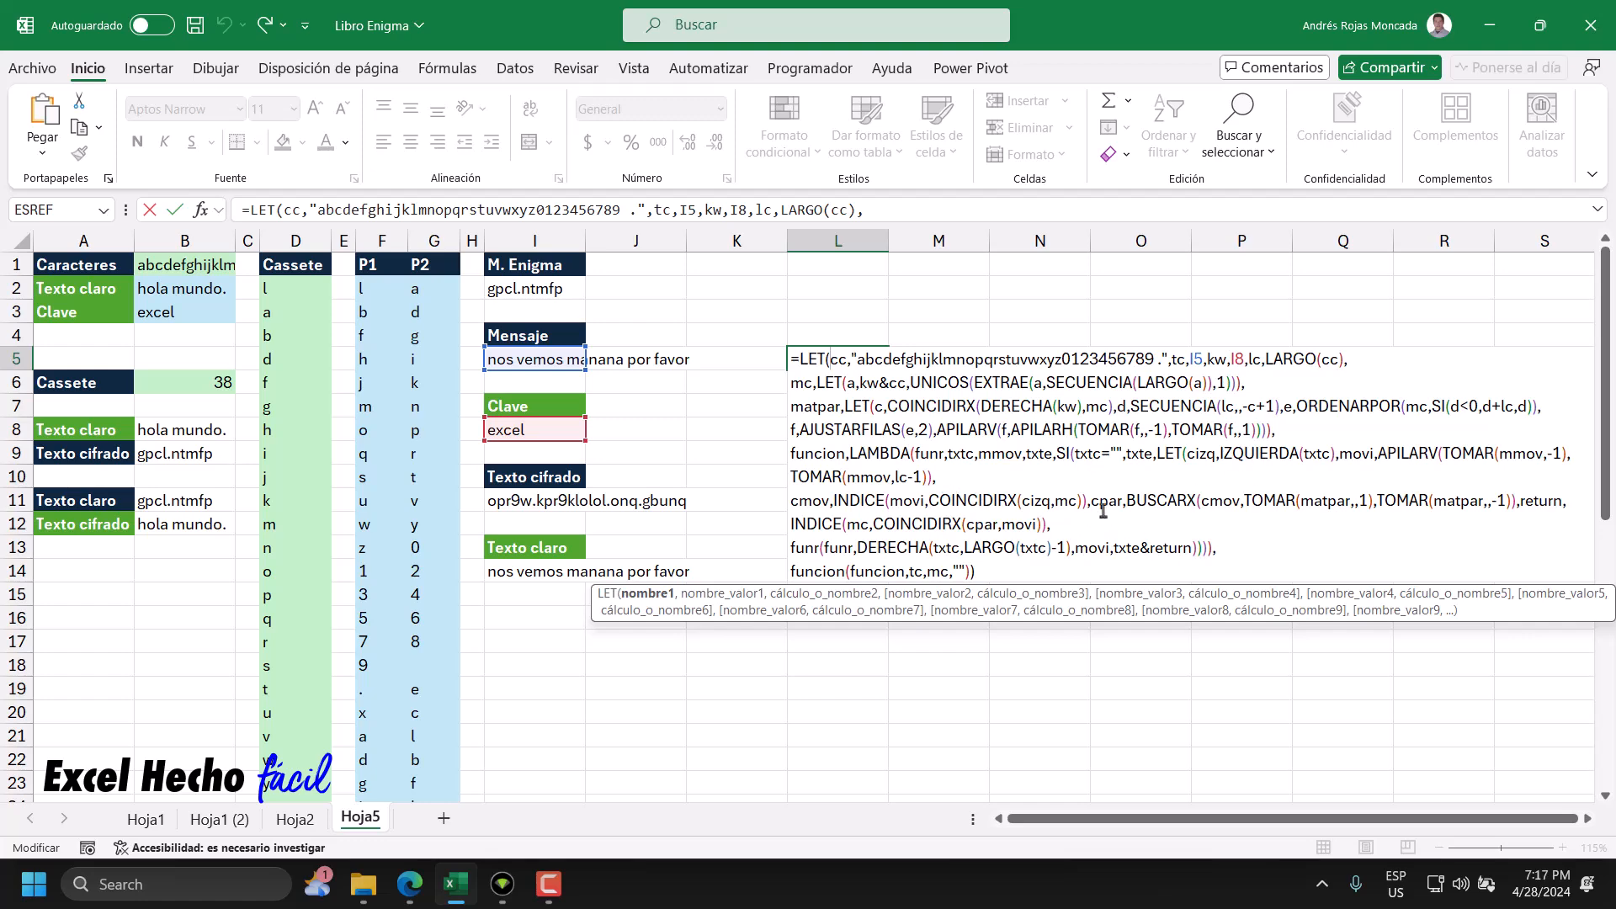
pyautogui.hotkey('ctrl', 'Return')
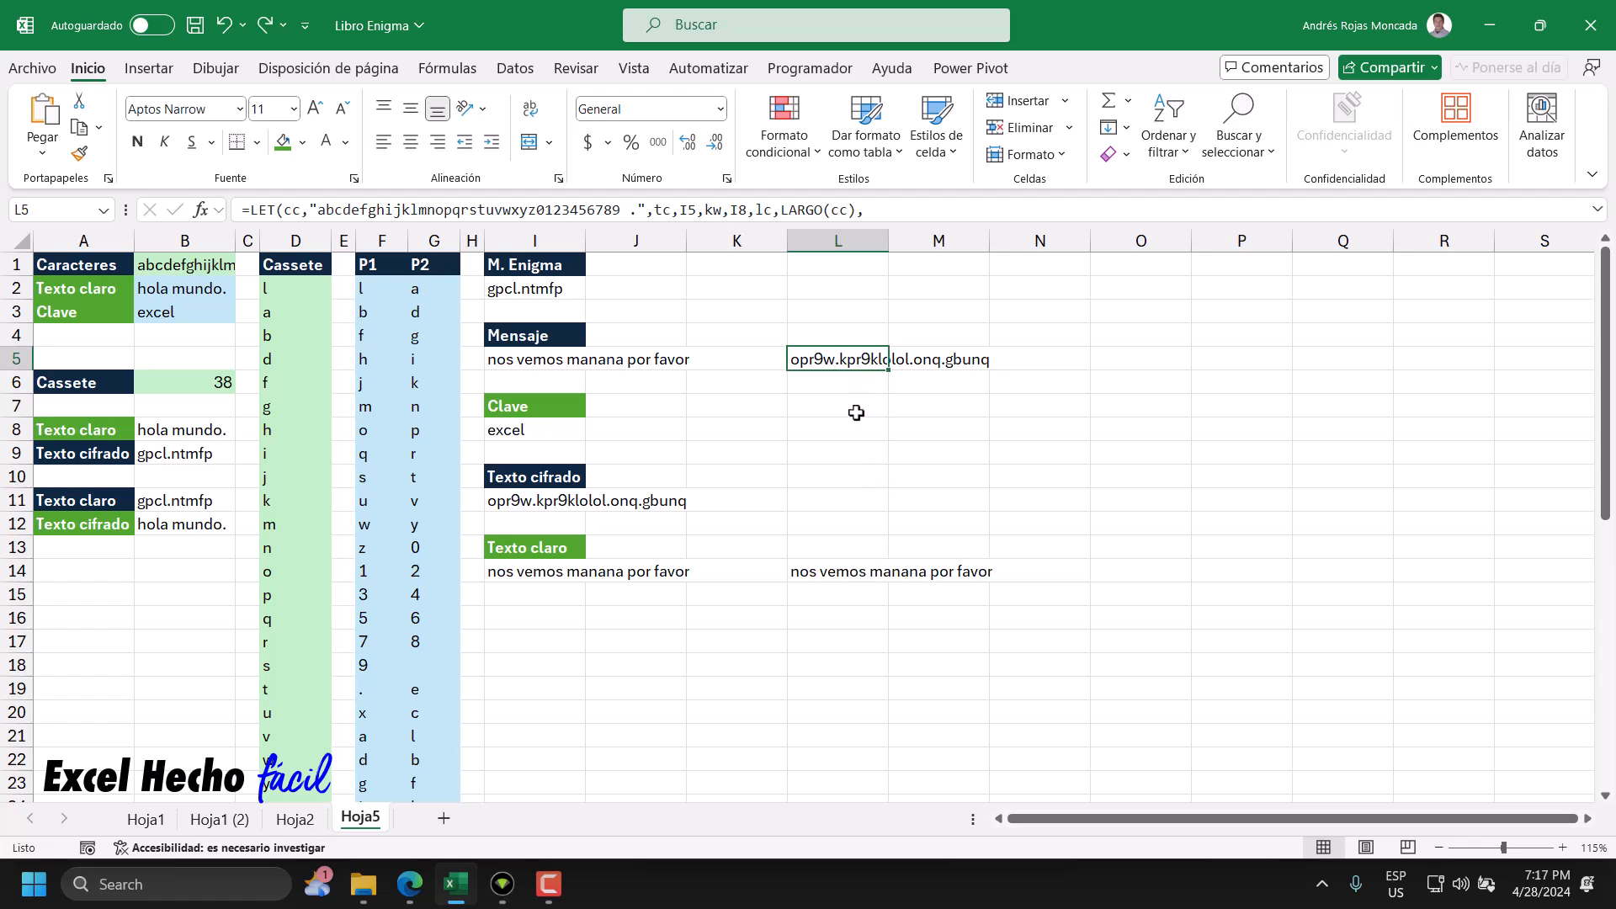
pyautogui.click(544, 613)
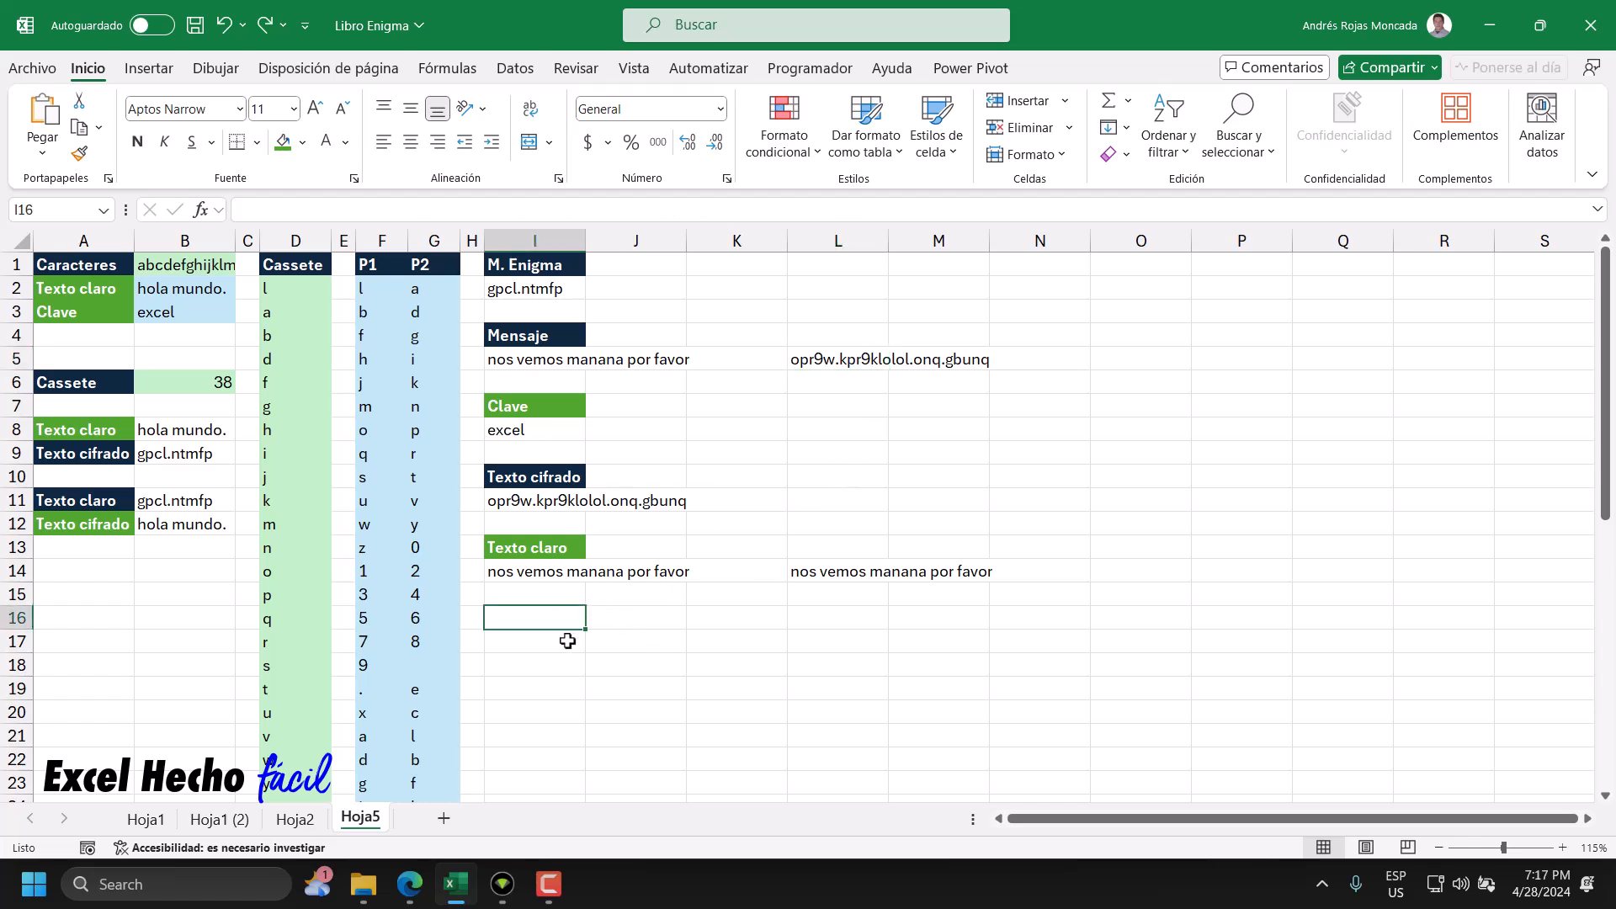